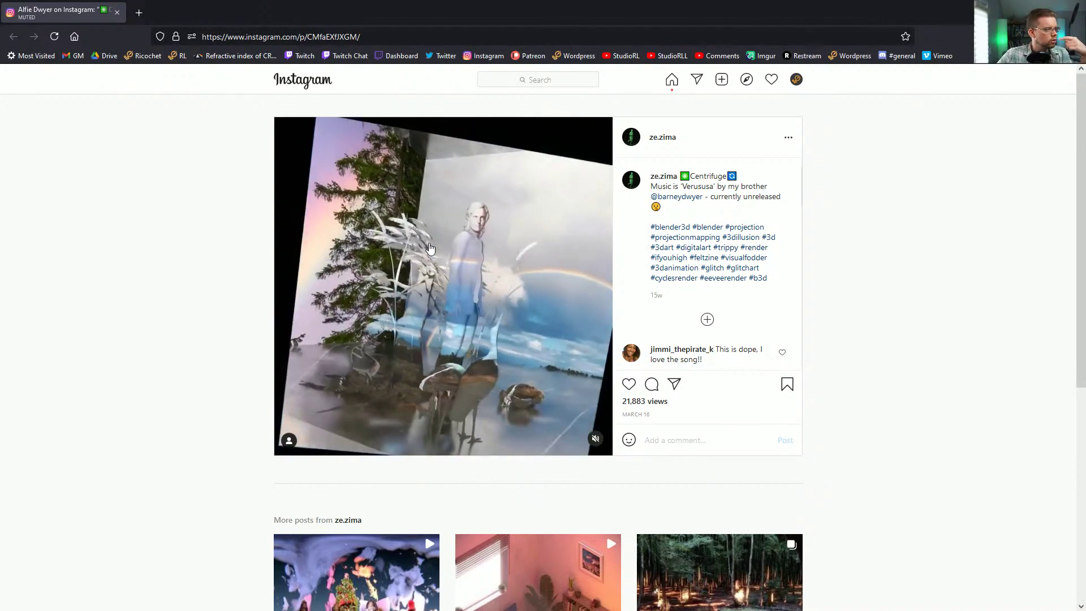
Step: Shrink the browser window showing the Instagram reference, then minimize it to return to Cinema 4D
{"action": "left_click_drag", "start_coordinate": [543, 12], "coordinate": [583, 78]}
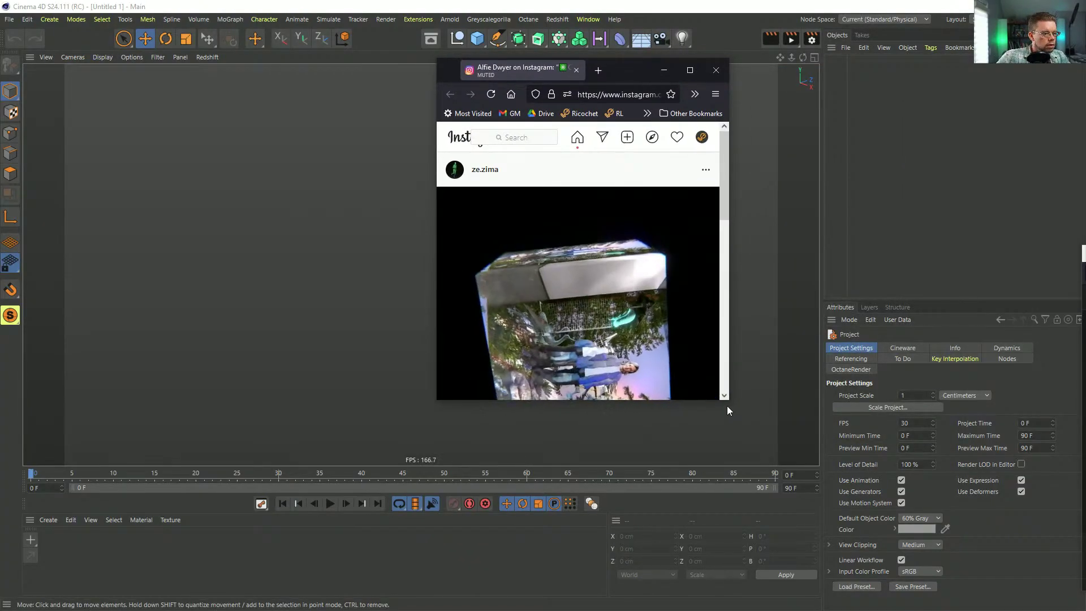
{"action": "left_click_drag", "start_coordinate": [729, 400], "coordinate": [869, 516]}
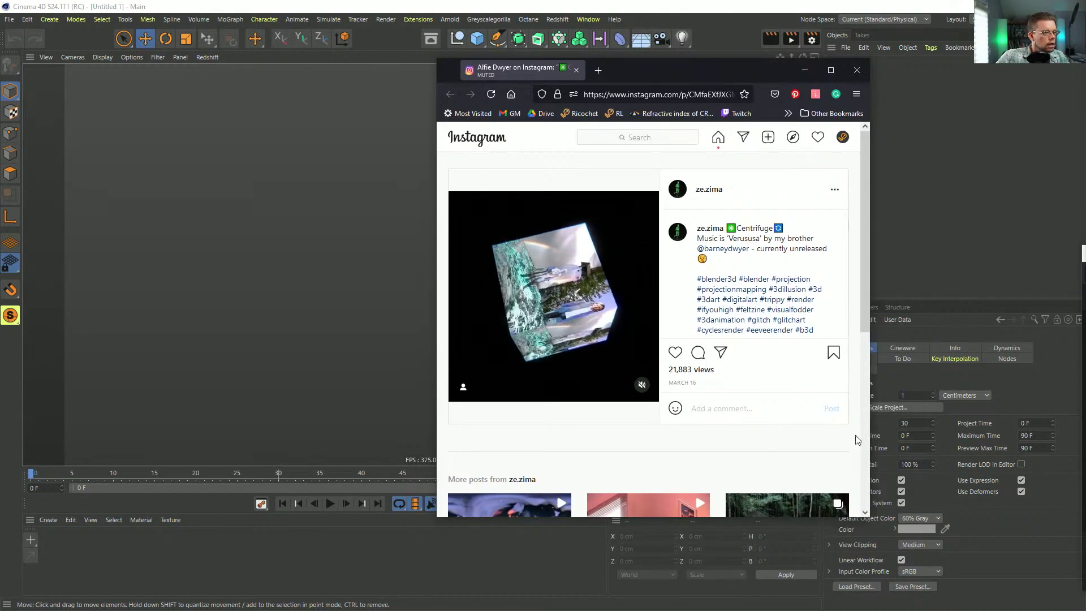
{"action": "left_click", "coordinate": [805, 70]}
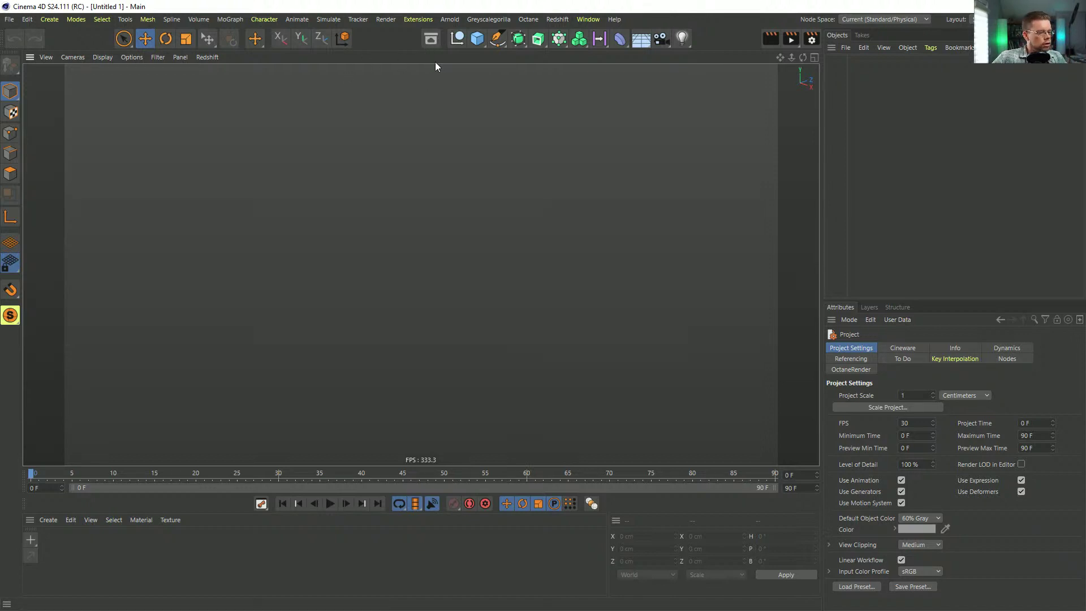
Step: Add a cube primitive to the empty scene and make it editable
{"action": "left_click", "coordinate": [478, 40]}
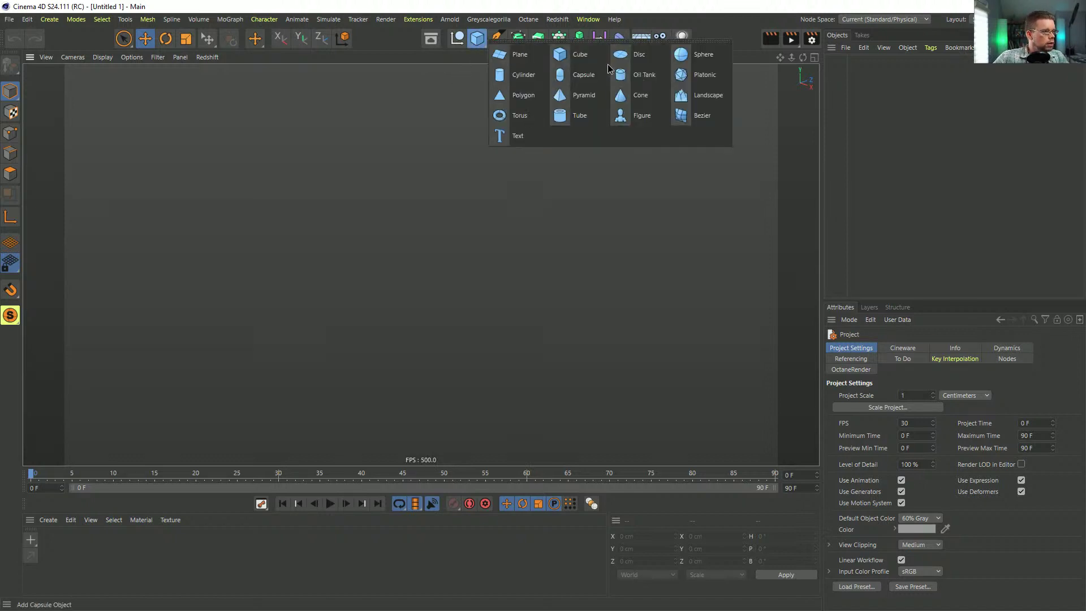
{"action": "left_click", "coordinate": [580, 56]}
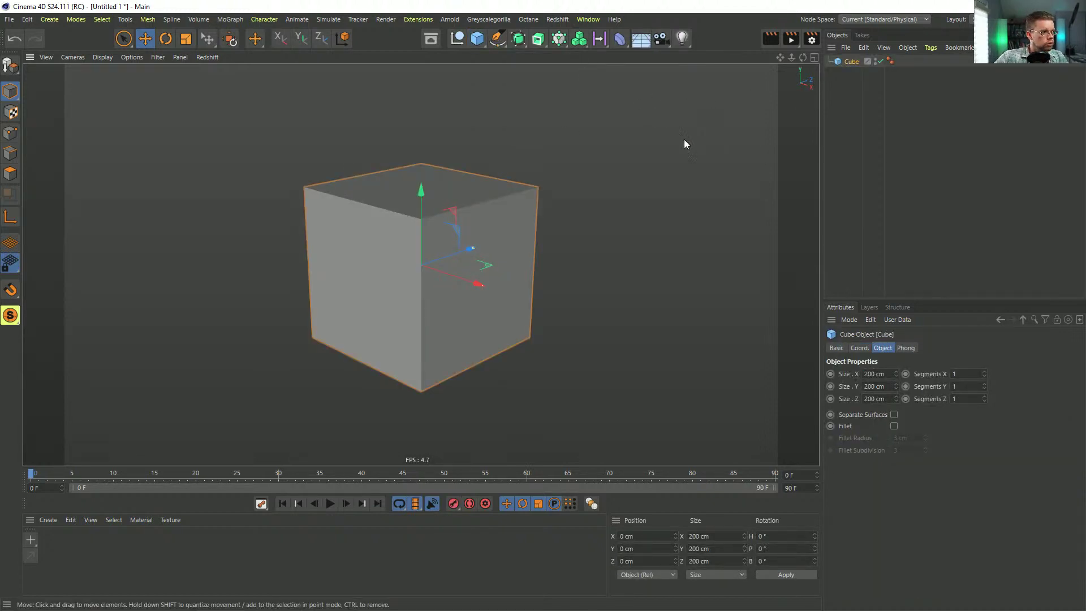
{"action": "right_click_drag", "start_coordinate": [528, 219], "coordinate": [465, 230], "text": "alt"}
{"action": "left_click_drag", "start_coordinate": [465, 231], "coordinate": [479, 211], "text": "alt"}
{"action": "key", "text": "c"}
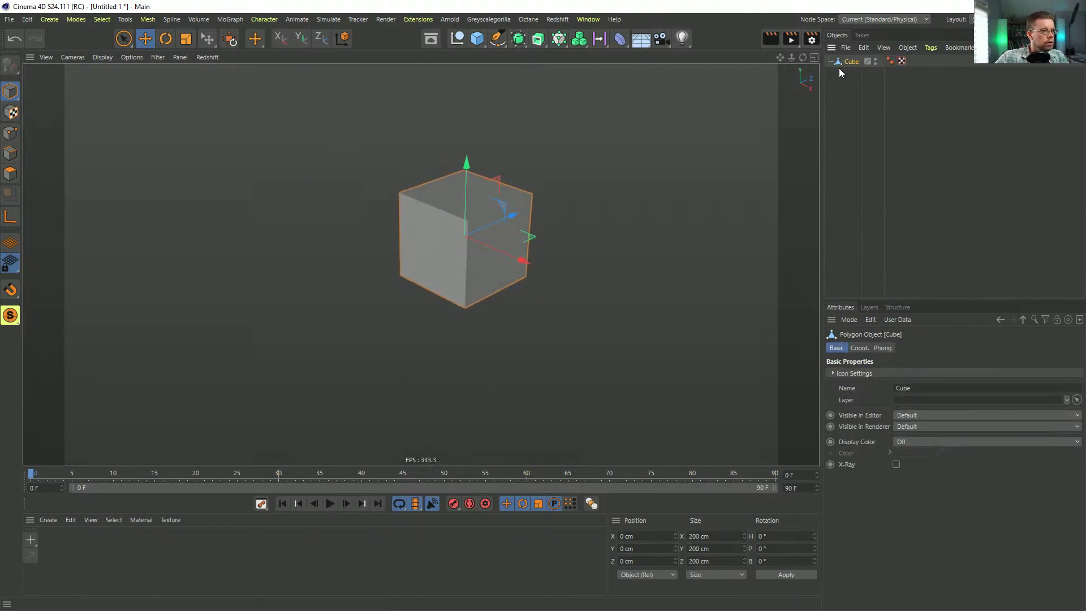
Step: Delete the editable cube's top face and the two side faces nearest the view
{"action": "left_click", "coordinate": [10, 173]}
{"action": "key", "text": "9"}
{"action": "key", "text": "ctrl+a"}
{"action": "key", "text": "ctrl+shift+a"}
{"action": "mouse_move", "coordinate": [555, 135]}
{"action": "left_mouse_down", "text": "alt"}
{"action": "mouse_move", "coordinate": [521, 236]}
{"action": "mouse_move", "coordinate": [543, 141]}
{"action": "left_mouse_up", "text": "alt"}
Step: Clone a second cube over the open cube's surface with a Cloner in Object mode and a count of 100
{"action": "left_click", "coordinate": [478, 38]}
{"action": "left_click", "coordinate": [559, 38], "text": "alt"}
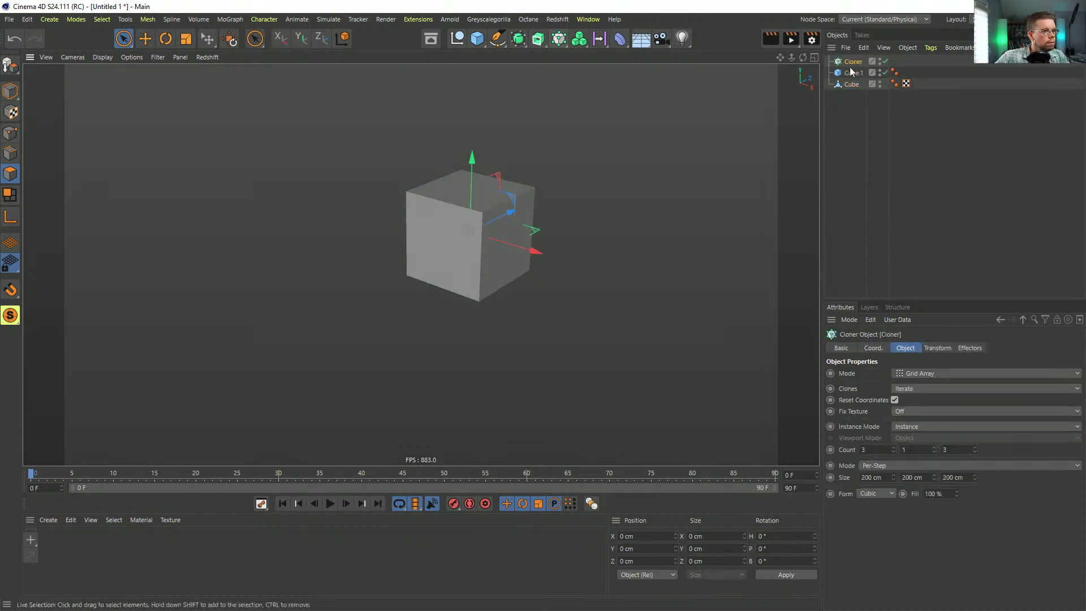
{"action": "left_click", "coordinate": [962, 373]}
{"action": "left_click", "coordinate": [913, 385]}
{"action": "mouse_move", "coordinate": [851, 83]}
{"action": "left_mouse_down"}
{"action": "mouse_move", "coordinate": [974, 467]}
{"action": "mouse_move", "coordinate": [942, 450]}
{"action": "left_mouse_up"}
{"action": "left_click_drag", "start_coordinate": [903, 541], "coordinate": [1080, 540]}
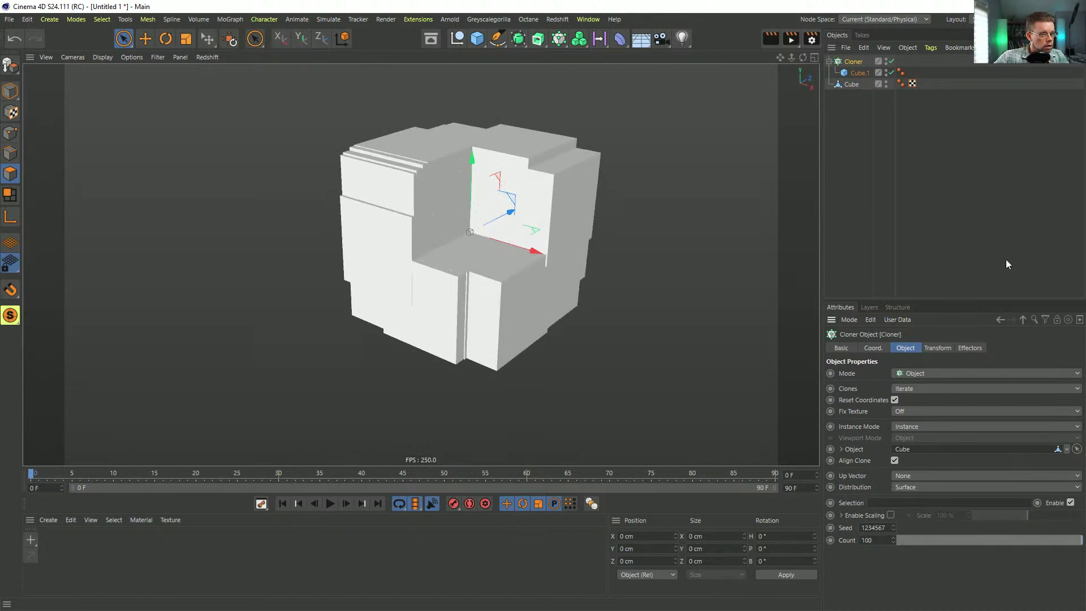
Step: Scale down the cube inside the Cloner so the clones become small blocks along the walls and floor
{"action": "left_click", "coordinate": [859, 73]}
{"action": "key", "text": "t"}
{"action": "left_click_drag", "start_coordinate": [599, 205], "coordinate": [452, 369]}
{"action": "scroll", "coordinate": [473, 238], "scroll_direction": "up", "scroll_amount": 5}
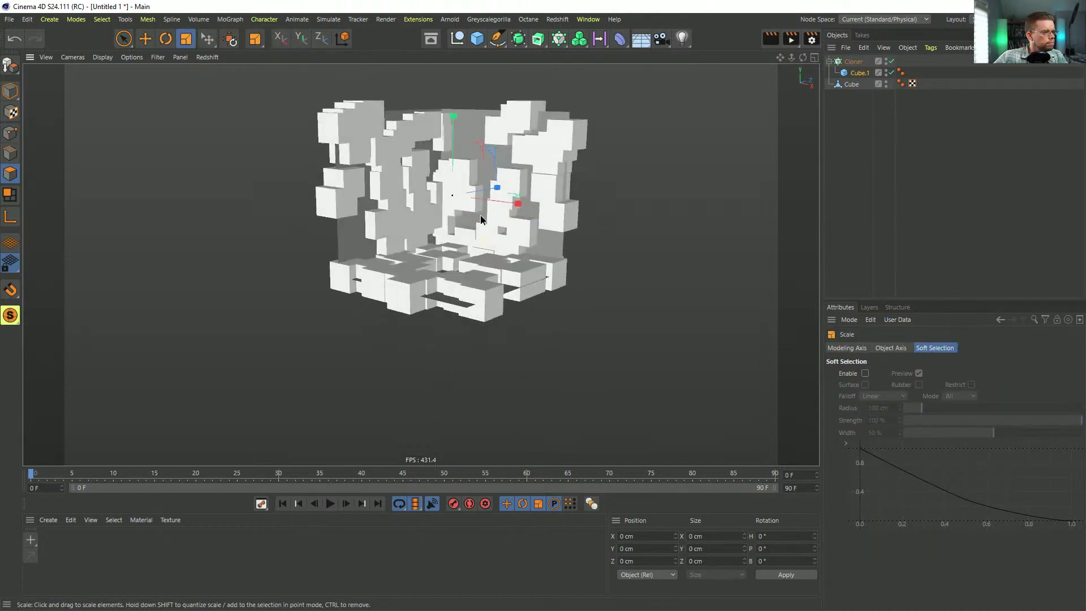
Step: Add a Random effector to the Cloner
{"action": "left_click", "coordinate": [853, 61]}
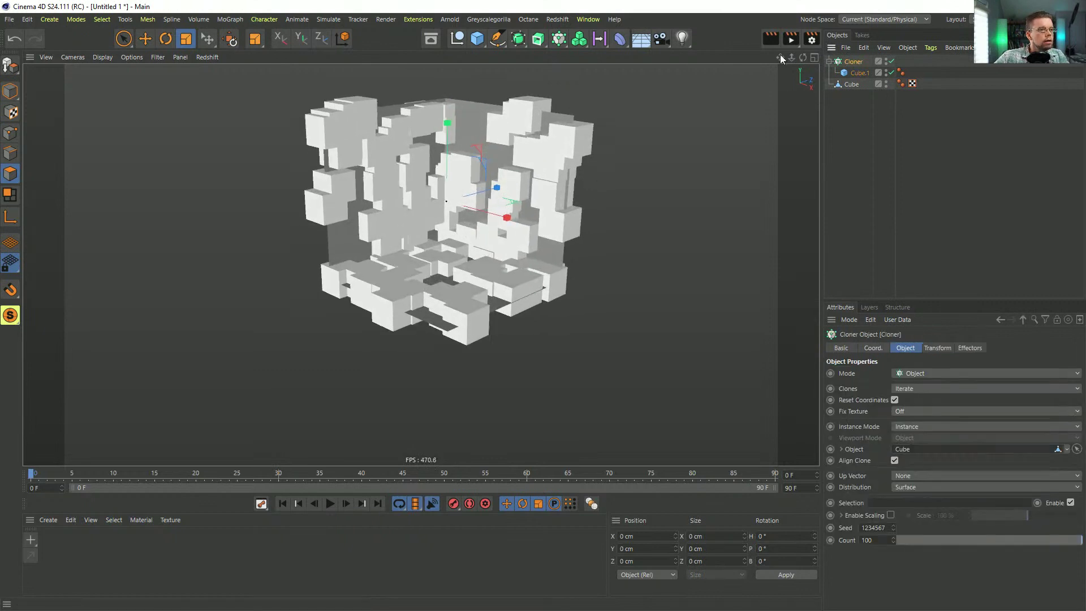
{"action": "left_click", "coordinate": [559, 38]}
{"action": "left_click", "coordinate": [835, 75]}
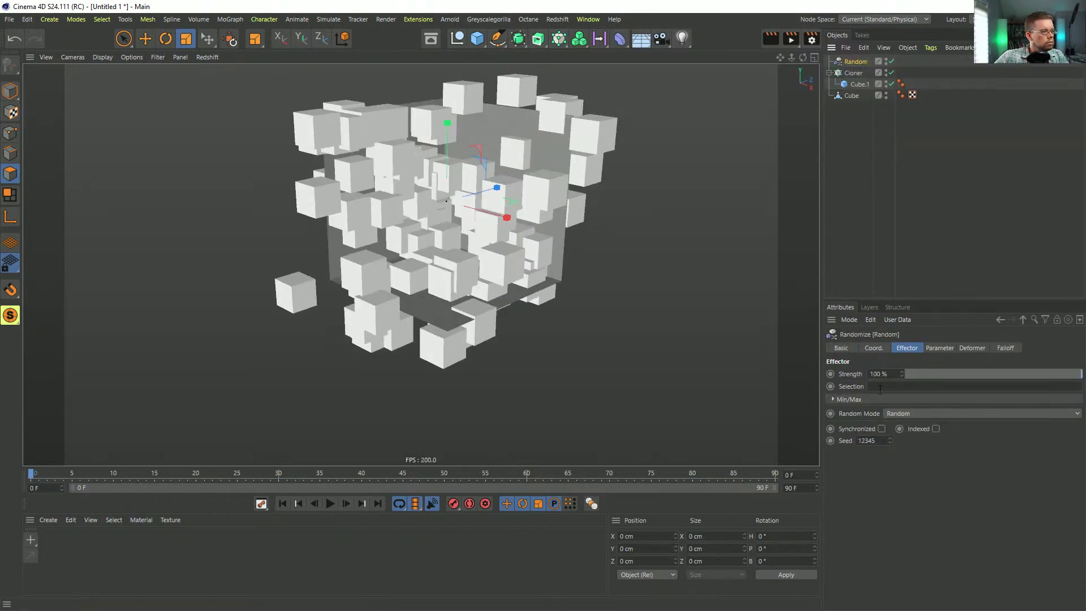
Step: Set the Random effector to vary position by 50 cm on each axis and uniform, absolute scale by 1
{"action": "left_click", "coordinate": [940, 348]}
{"action": "left_click", "coordinate": [871, 396]}
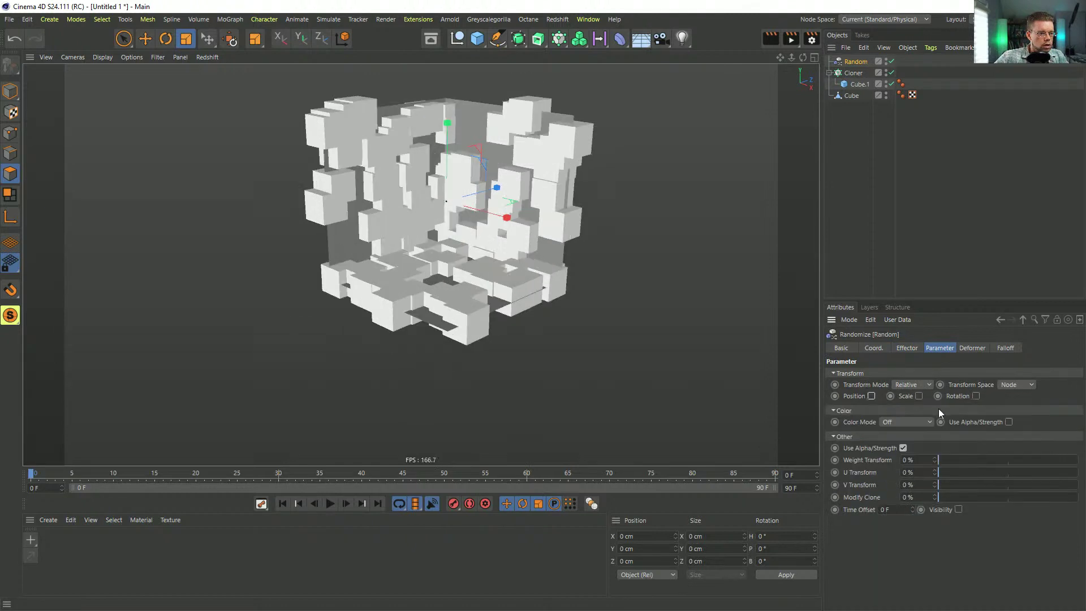
{"action": "left_click", "coordinate": [940, 396]}
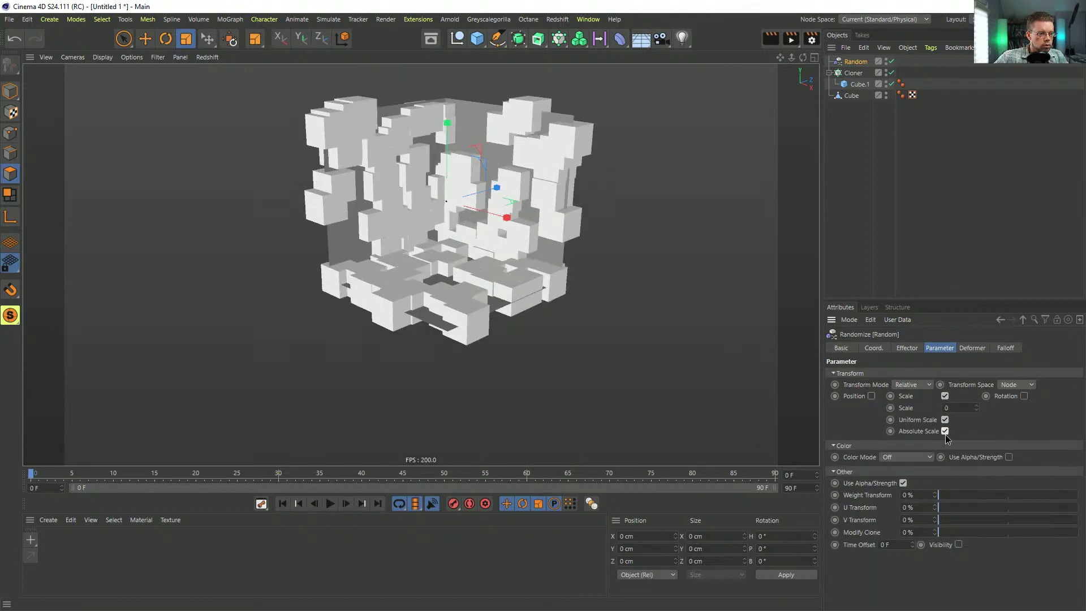
{"action": "left_click_drag", "start_coordinate": [977, 406], "coordinate": [1018, 413]}
{"action": "mouse_move", "coordinate": [466, 268]}
{"action": "left_mouse_down", "text": "alt"}
{"action": "mouse_move", "coordinate": [439, 275]}
{"action": "mouse_move", "coordinate": [492, 283]}
{"action": "mouse_move", "coordinate": [474, 269]}
{"action": "mouse_move", "coordinate": [513, 271]}
{"action": "mouse_move", "coordinate": [422, 209]}
{"action": "mouse_move", "coordinate": [511, 256]}
{"action": "mouse_move", "coordinate": [462, 229]}
{"action": "mouse_move", "coordinate": [488, 266]}
{"action": "left_mouse_up", "text": "alt"}
{"action": "left_click", "coordinate": [871, 396]}
{"action": "scroll", "coordinate": [482, 214], "scroll_direction": "up", "scroll_amount": 4}
{"action": "scroll", "coordinate": [489, 266], "scroll_direction": "up", "scroll_amount": 3}
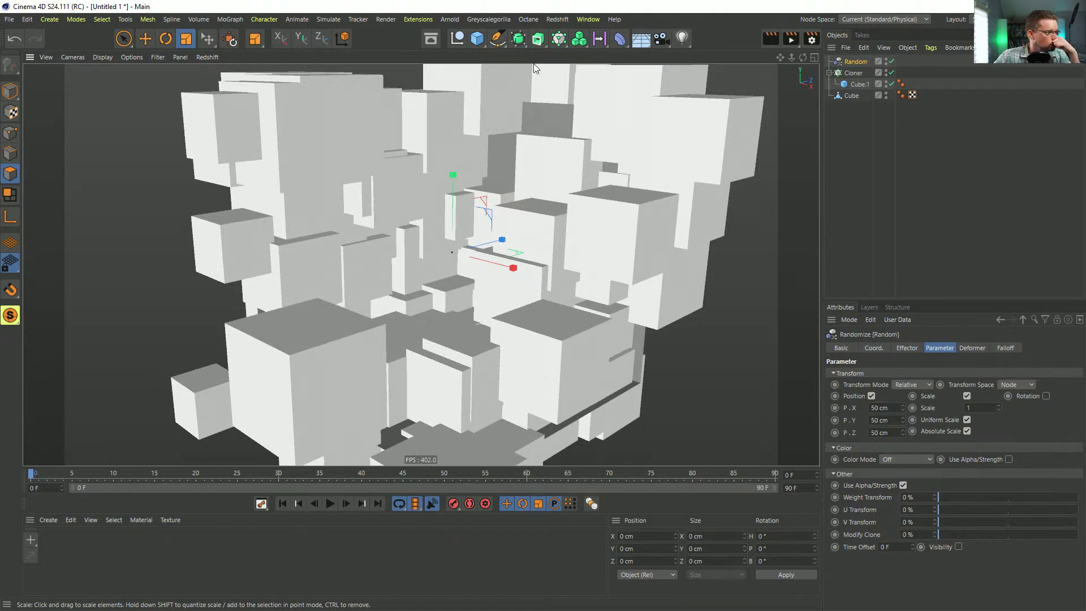
Step: Add a Figure primitive and raise the Cloner and open cube together to about Y 52 cm
{"action": "left_click", "coordinate": [476, 39]}
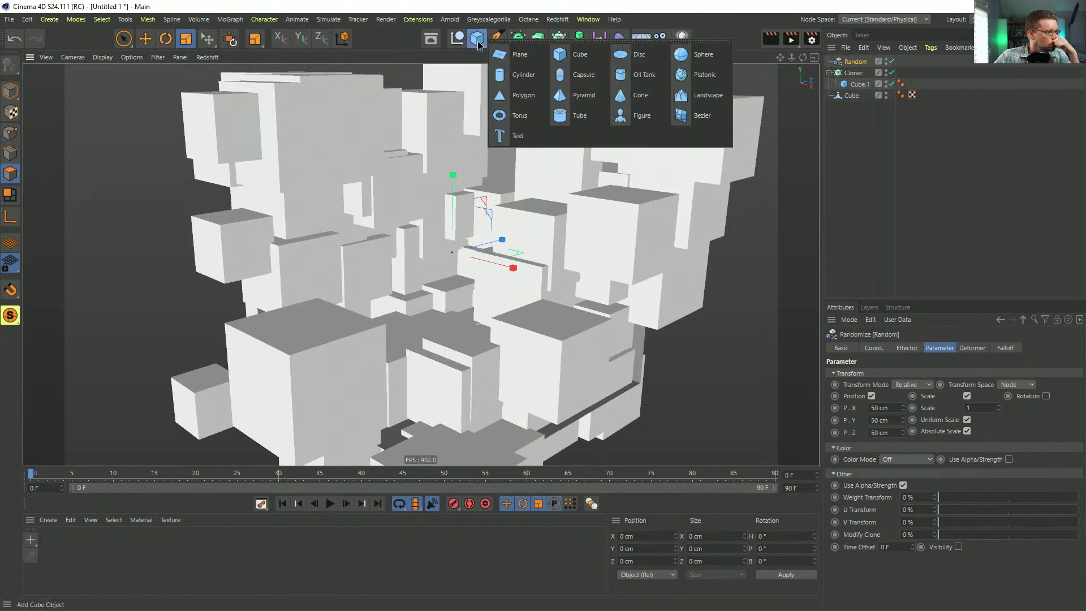
{"action": "left_click", "coordinate": [642, 117]}
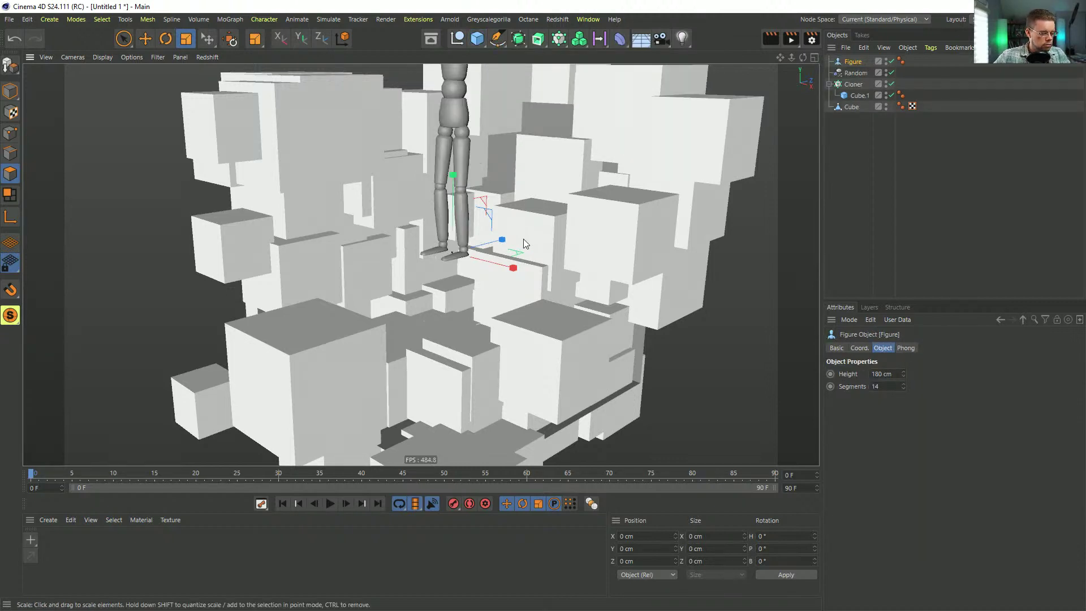
{"action": "left_click", "coordinate": [850, 84]}
{"action": "left_click", "coordinate": [850, 107], "text": "ctrl"}
{"action": "key", "text": "e"}
{"action": "left_click", "coordinate": [15, 89]}
{"action": "left_click_drag", "start_coordinate": [456, 177], "coordinate": [507, 115]}
{"action": "scroll", "coordinate": [491, 140], "scroll_direction": "down", "scroll_amount": 3}
{"action": "middle_click_drag", "start_coordinate": [491, 140], "coordinate": [494, 239], "text": "alt"}
{"action": "left_click_drag", "start_coordinate": [495, 238], "coordinate": [517, 263], "text": "alt"}
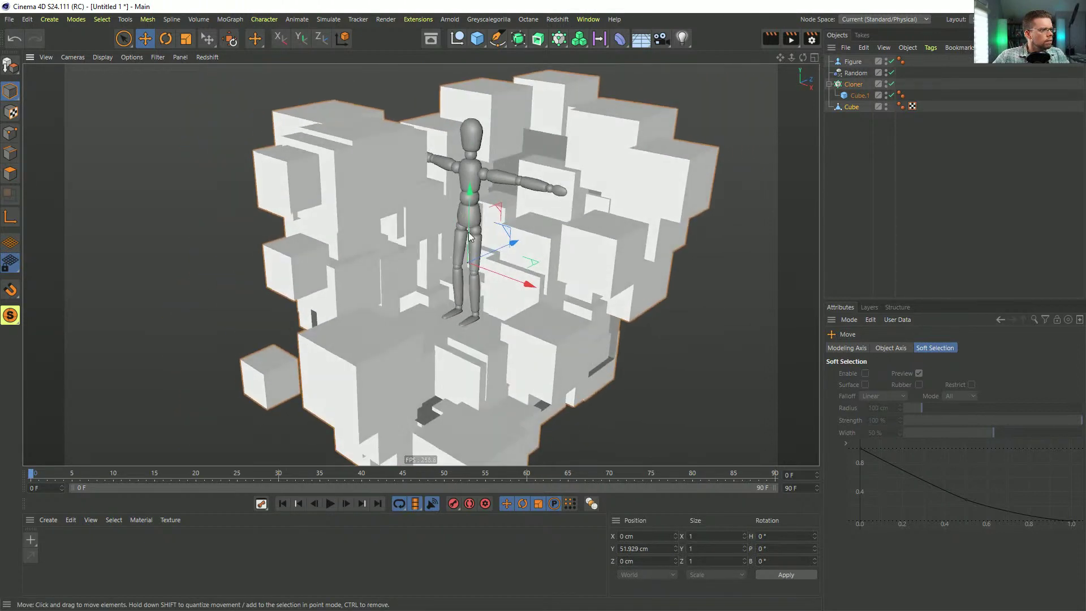
Step: Scale up the Cloner and open cube together to make more room around the figure
{"action": "left_click", "coordinate": [850, 63]}
{"action": "key", "text": "r"}
{"action": "key", "text": "t"}
{"action": "left_click", "coordinate": [853, 84]}
{"action": "left_click", "coordinate": [851, 106], "text": "ctrl"}
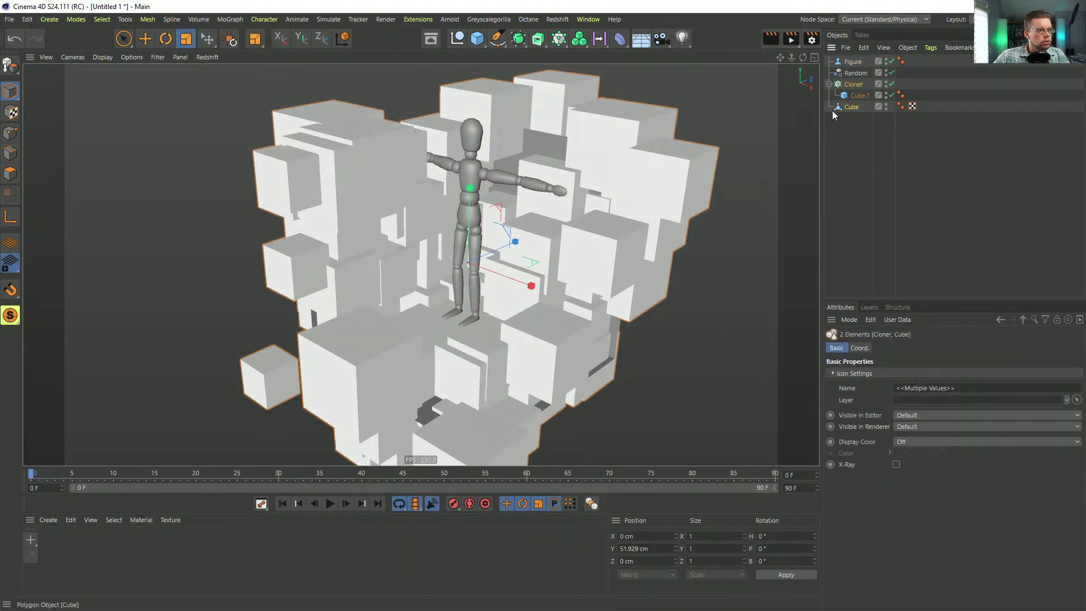
{"action": "left_click_drag", "start_coordinate": [720, 146], "coordinate": [775, 150]}
Step: Rotate the figure's heading to about 50° so that it faces out of the open corner
{"action": "left_click", "coordinate": [851, 61]}
{"action": "key", "text": "r"}
{"action": "left_click_drag", "start_coordinate": [464, 345], "coordinate": [497, 332]}
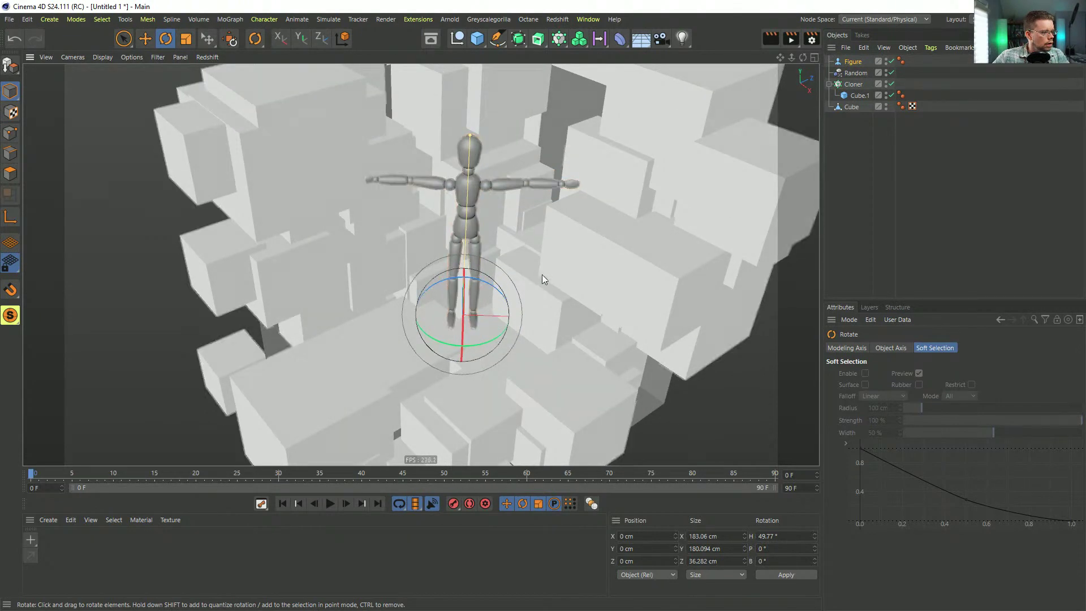
Step: Enlarge the open cube to about 316 cm per side to spread the clones farther apart
{"action": "left_click", "coordinate": [850, 108]}
{"action": "key", "text": "t"}
{"action": "mouse_move", "coordinate": [775, 173]}
{"action": "left_mouse_down"}
{"action": "mouse_move", "coordinate": [804, 162]}
{"action": "mouse_move", "coordinate": [792, 168]}
{"action": "left_mouse_up"}
Step: Raise the open cube to about Y 98 cm so the block floor sits near the figure's feet
{"action": "left_click_drag", "start_coordinate": [656, 274], "coordinate": [578, 294], "text": "alt"}
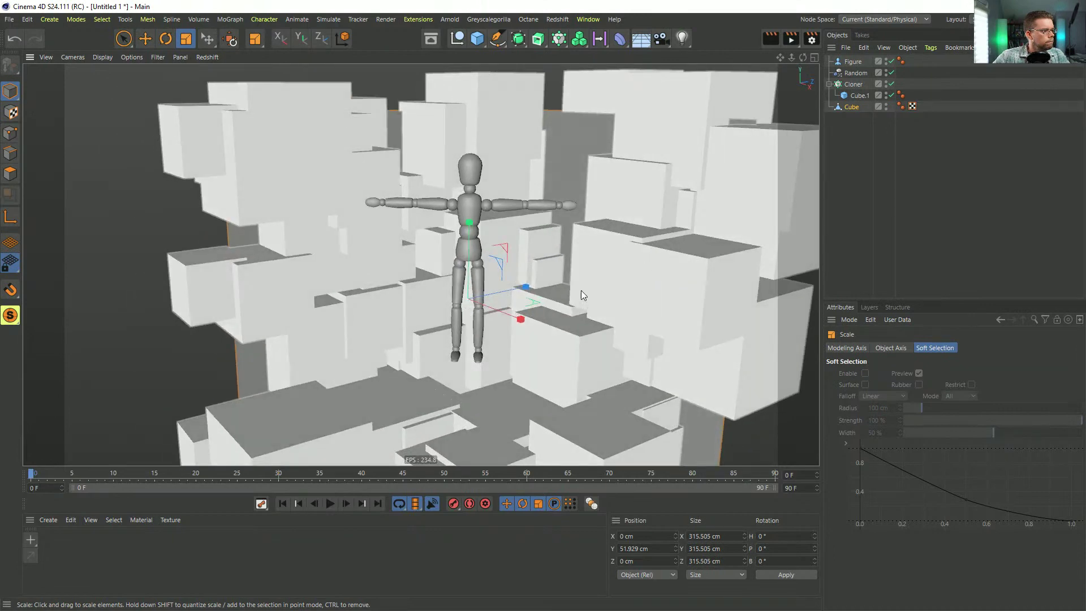
{"action": "middle_click_drag", "start_coordinate": [579, 294], "coordinate": [599, 256], "text": "alt"}
{"action": "right_click_drag", "start_coordinate": [599, 257], "coordinate": [827, 132], "text": "alt"}
{"action": "key", "text": "e"}
{"action": "left_click_drag", "start_coordinate": [481, 222], "coordinate": [455, 201]}
{"action": "right_click_drag", "start_coordinate": [456, 201], "coordinate": [441, 211], "text": "alt"}
{"action": "middle_click_drag", "start_coordinate": [441, 211], "coordinate": [430, 290], "text": "alt"}
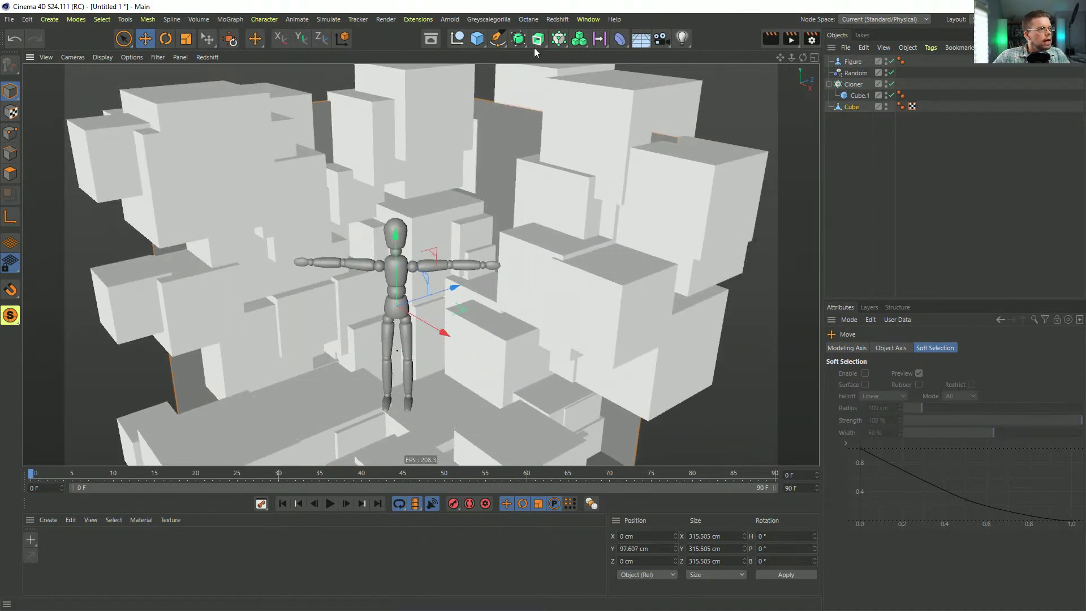
Step: Wrap the figure in a Connect object and convert it to a single editable mesh
{"action": "left_click_drag", "start_coordinate": [510, 40], "coordinate": [519, 4]}
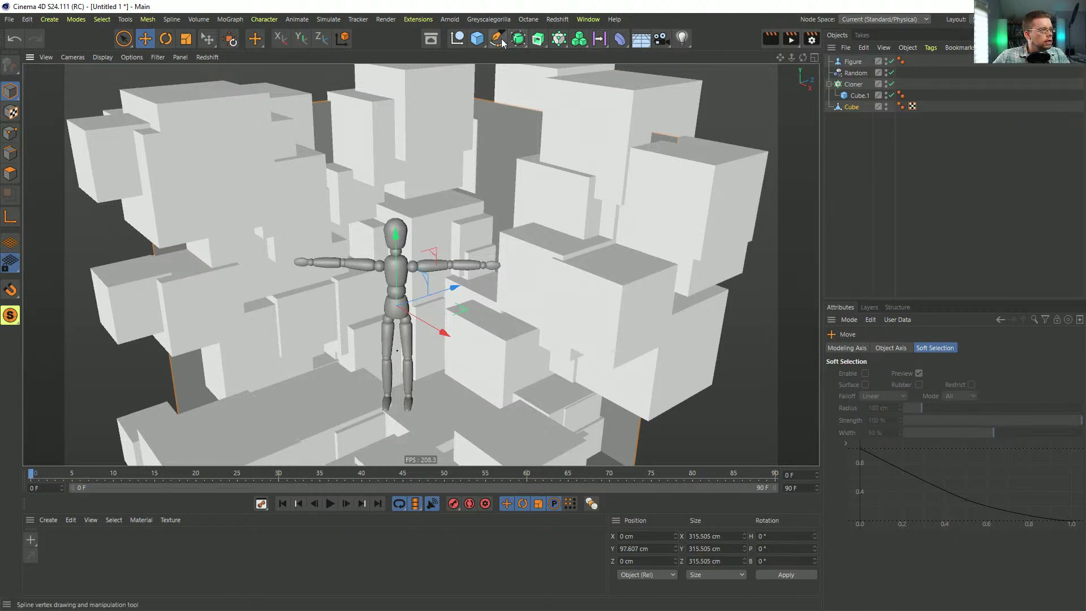
{"action": "left_click_drag", "start_coordinate": [396, 270], "coordinate": [398, 269], "text": "alt"}
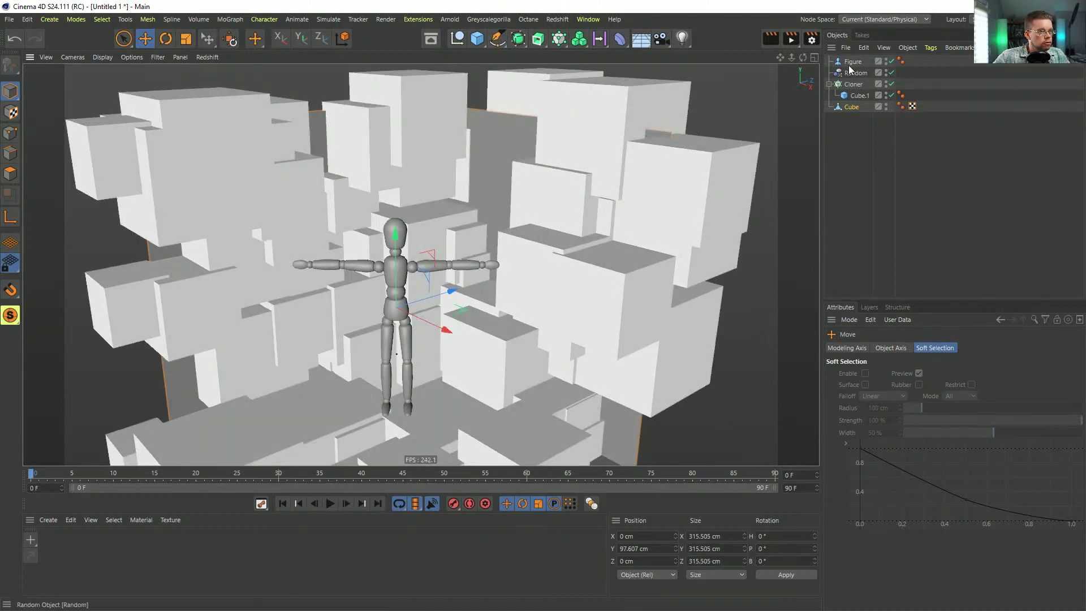
{"action": "left_click", "coordinate": [396, 272]}
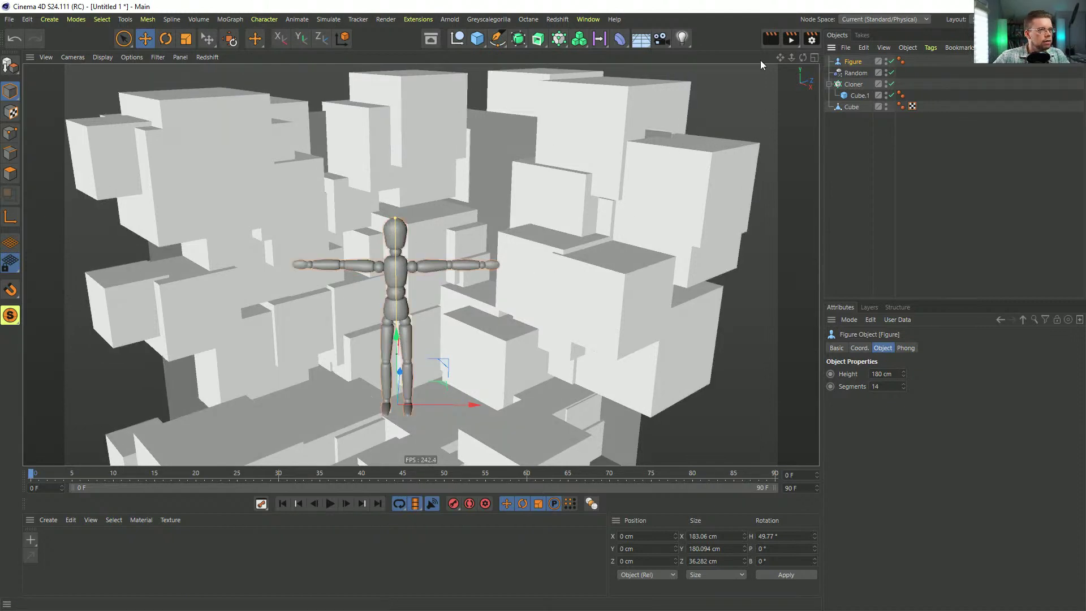
{"action": "left_click", "coordinate": [518, 38]}
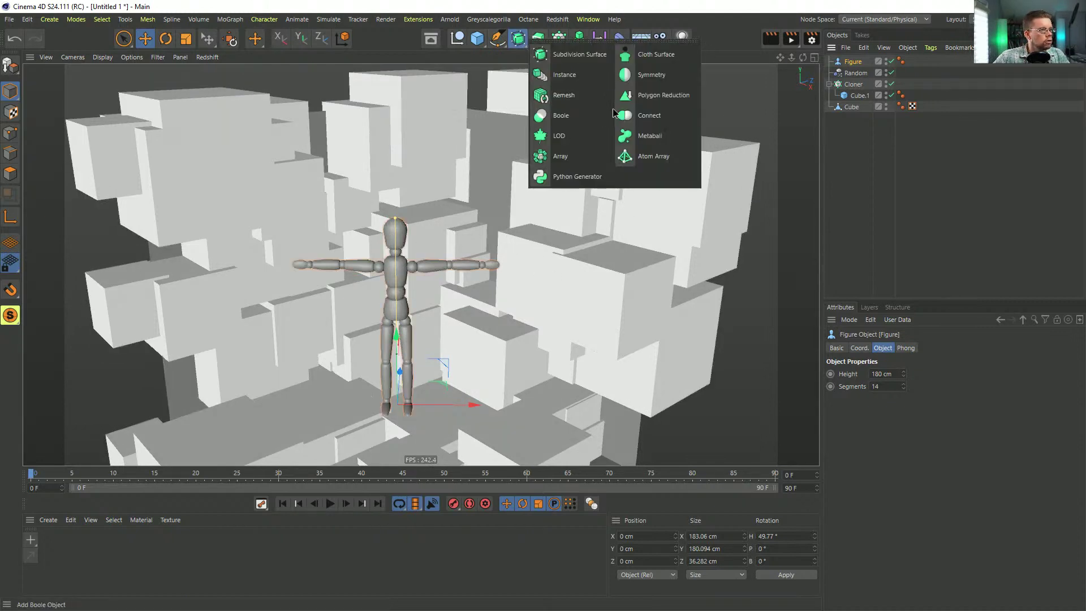
{"action": "left_click", "coordinate": [655, 115]}
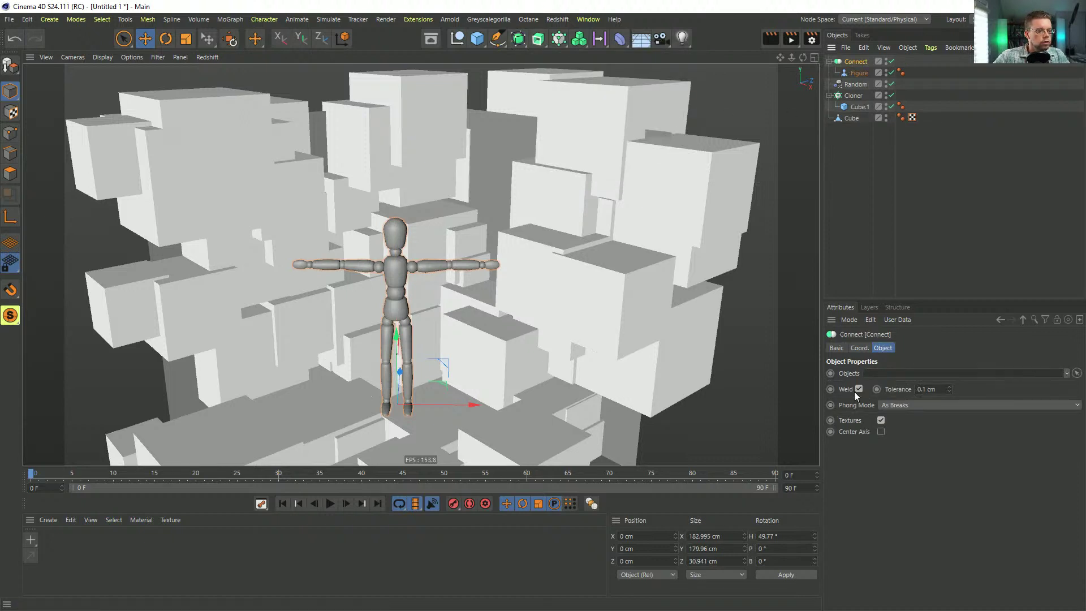
{"action": "key", "text": "c"}
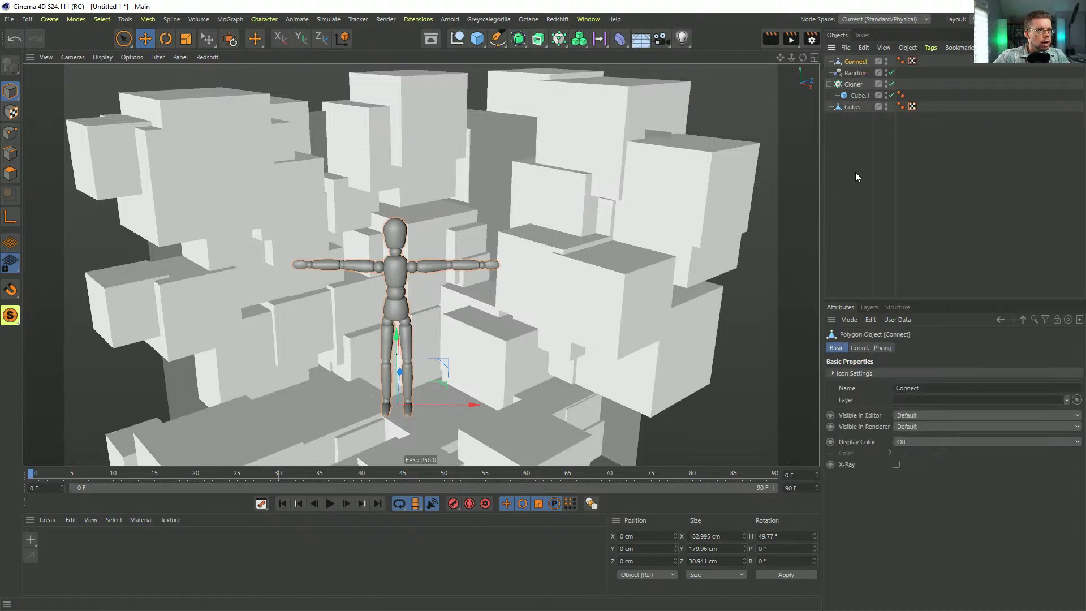
Step: Group the Random effector, Cloner and open cube under a new Connect object and convert it to one editable mesh
{"action": "left_click", "coordinate": [518, 39]}
{"action": "left_click", "coordinate": [649, 116]}
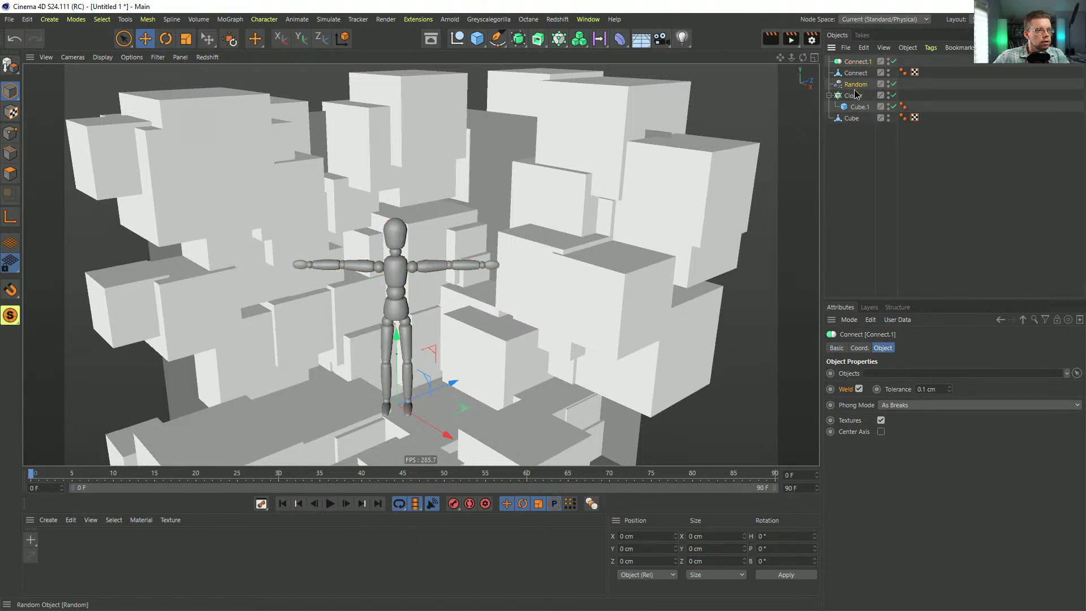
{"action": "left_click", "coordinate": [856, 85]}
{"action": "left_click", "coordinate": [852, 117], "text": "shift"}
{"action": "left_click_drag", "start_coordinate": [854, 84], "coordinate": [859, 61]}
{"action": "left_click", "coordinate": [859, 60]}
{"action": "key", "text": "c"}
{"action": "left_click", "coordinate": [829, 61]}
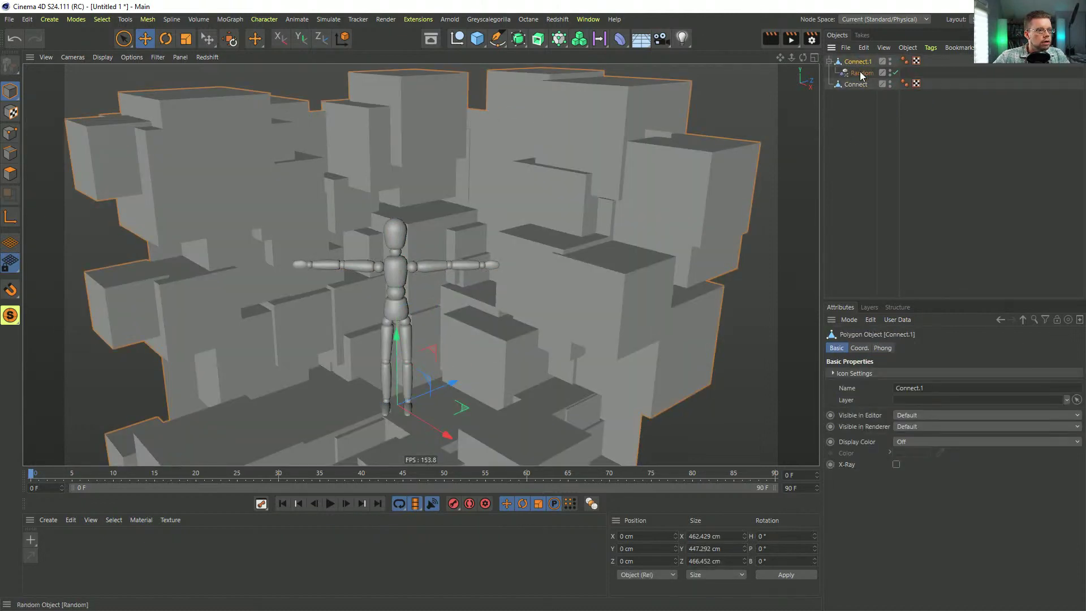
Step: Delete the leftover Random effector from under the merged blocks mesh
{"action": "left_click", "coordinate": [860, 73]}
{"action": "key", "text": "Delete"}
{"action": "left_click", "coordinate": [857, 62]}
Step: Add a camera and frame the figure centrally among the blocks, at a heading of about 92°
{"action": "left_click_drag", "start_coordinate": [398, 333], "coordinate": [372, 308], "text": "alt"}
{"action": "left_click_drag", "start_coordinate": [329, 315], "coordinate": [372, 318], "text": "alt"}
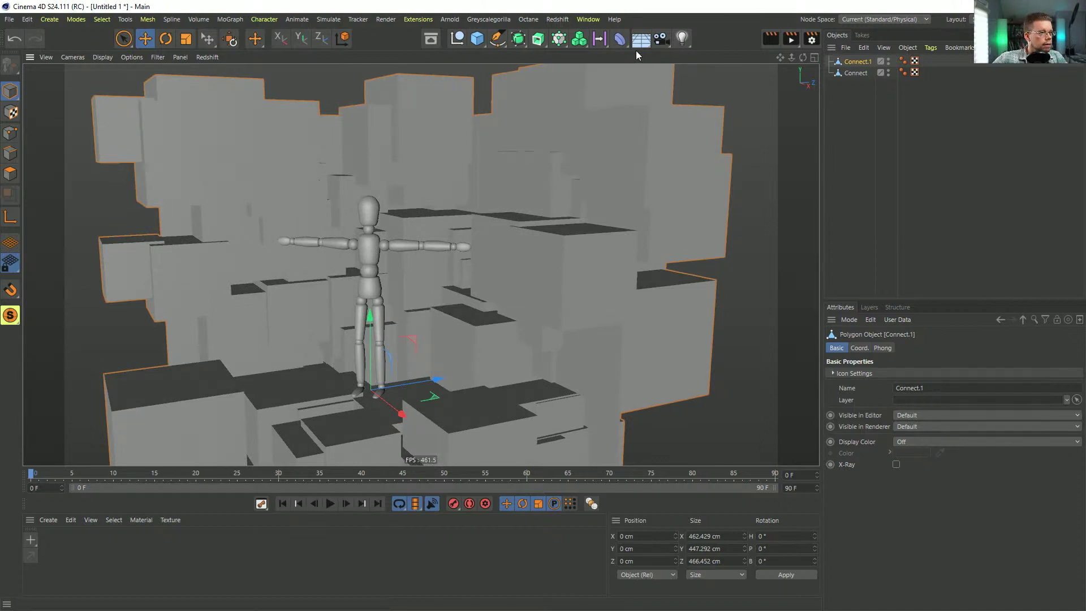
{"action": "left_click", "coordinate": [661, 38]}
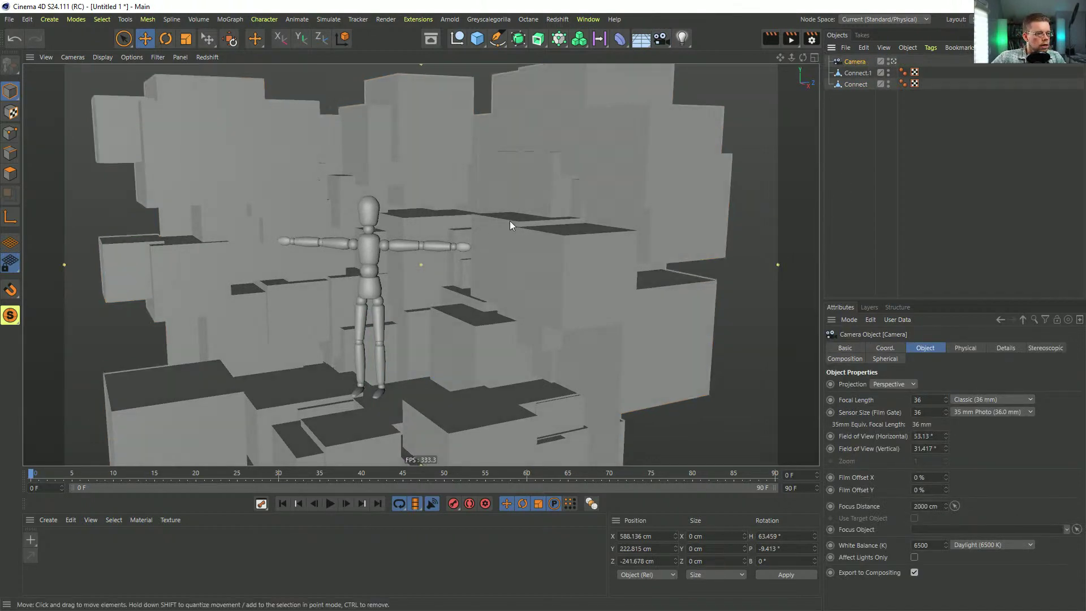
{"action": "left_click_drag", "start_coordinate": [414, 253], "coordinate": [430, 214], "text": "alt"}
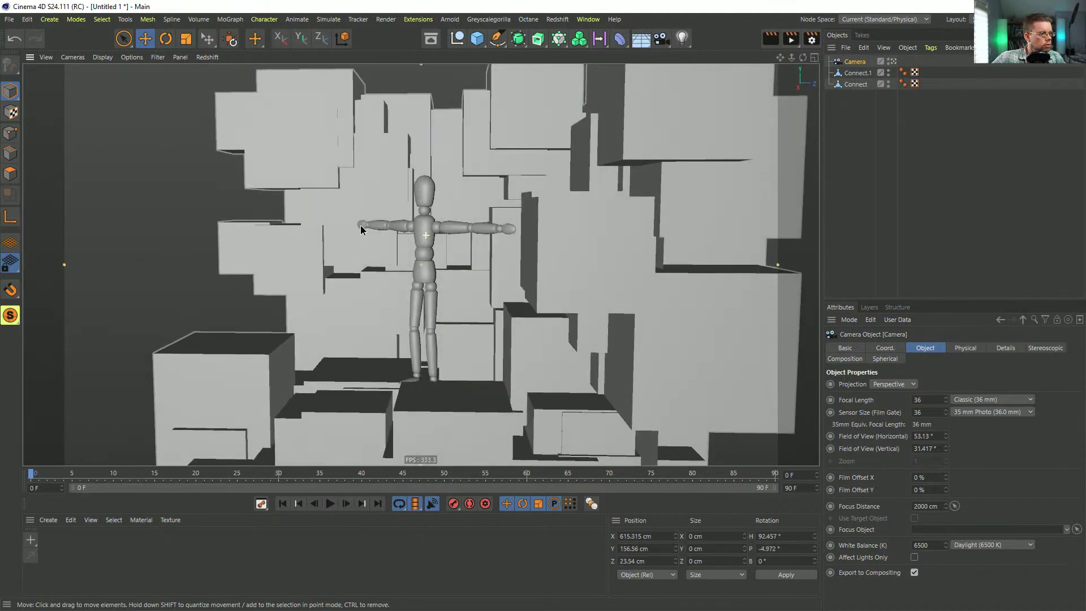
Step: Keyframe the camera's position and rotation at frame 0, and at frame 90 after orbiting around the figure to a heading of about -1°
{"action": "left_click", "coordinate": [881, 348]}
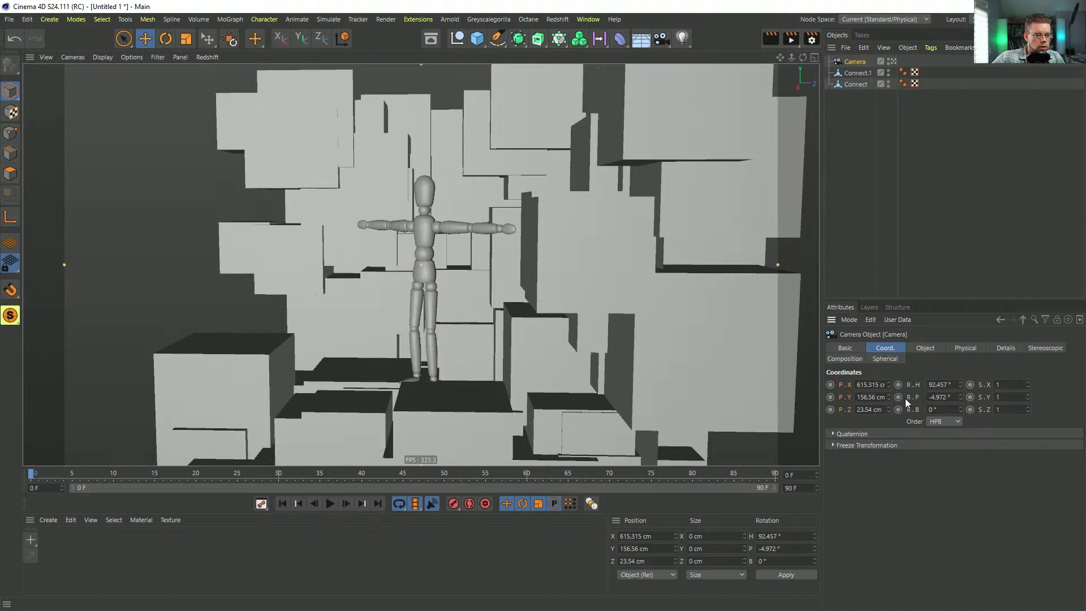
{"action": "key", "text": "F9"}
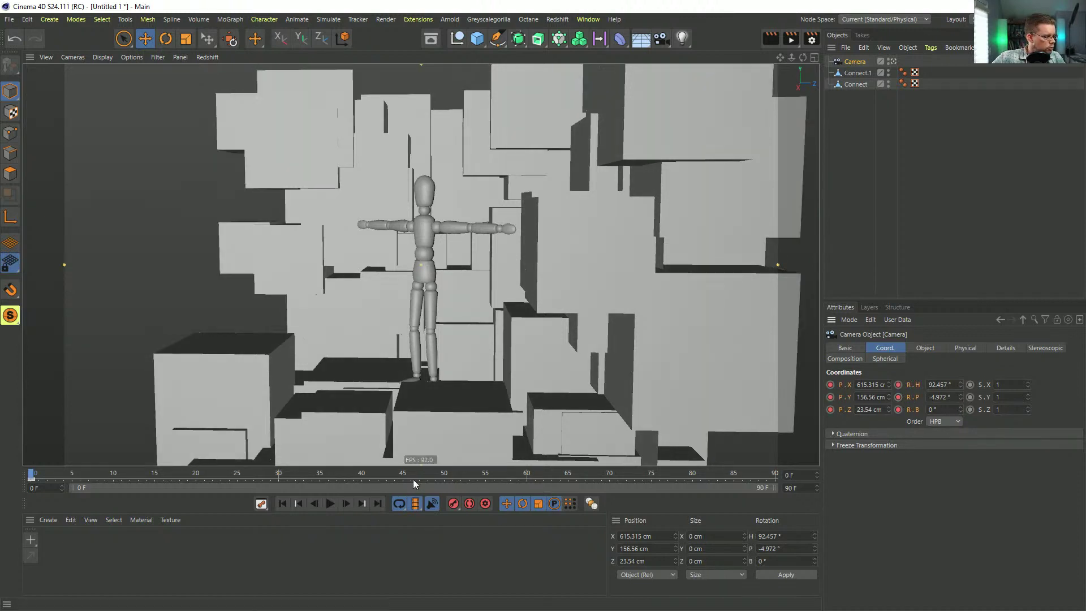
{"action": "key", "text": "shift+g"}
{"action": "left_click_drag", "start_coordinate": [430, 269], "coordinate": [620, 258], "text": "alt"}
{"action": "left_click", "coordinate": [830, 397]}
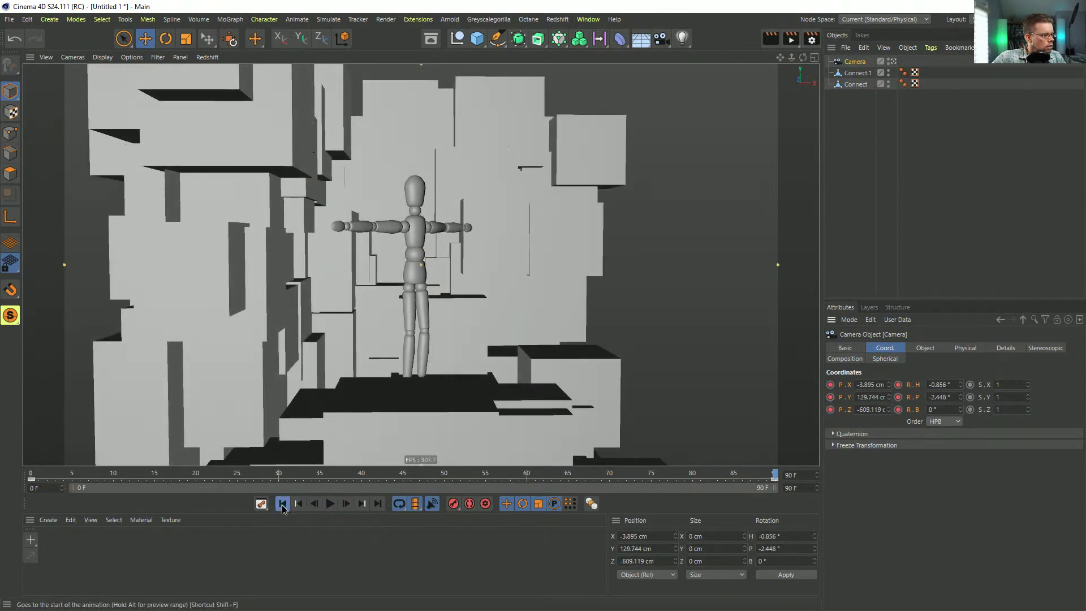
Step: Play the camera animation from the start and stop it at frame 42
{"action": "left_click", "coordinate": [283, 504]}
{"action": "left_click", "coordinate": [331, 504]}
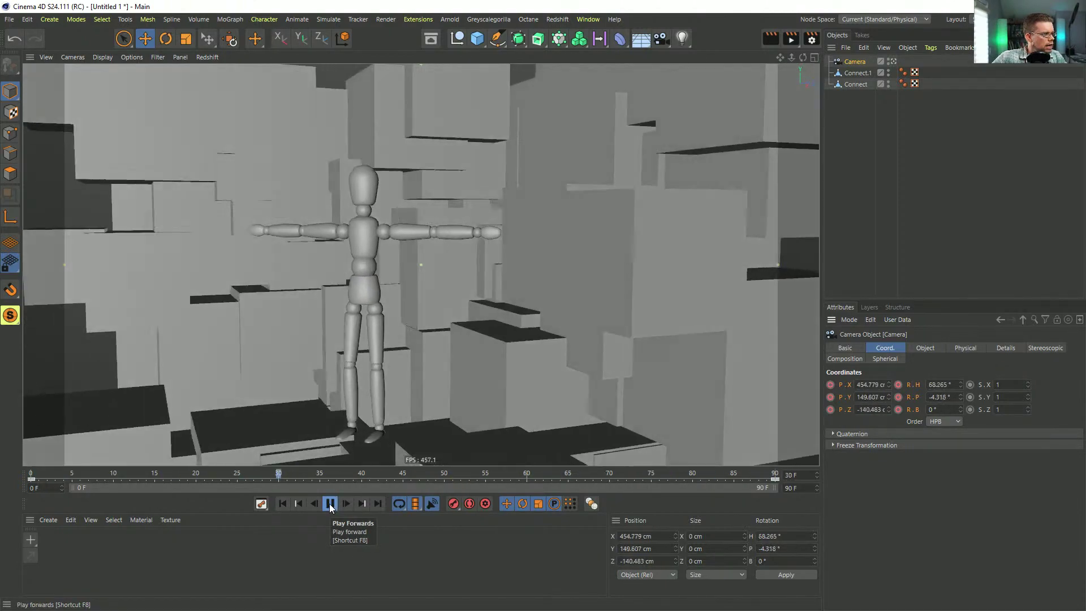
{"action": "left_click", "coordinate": [330, 504]}
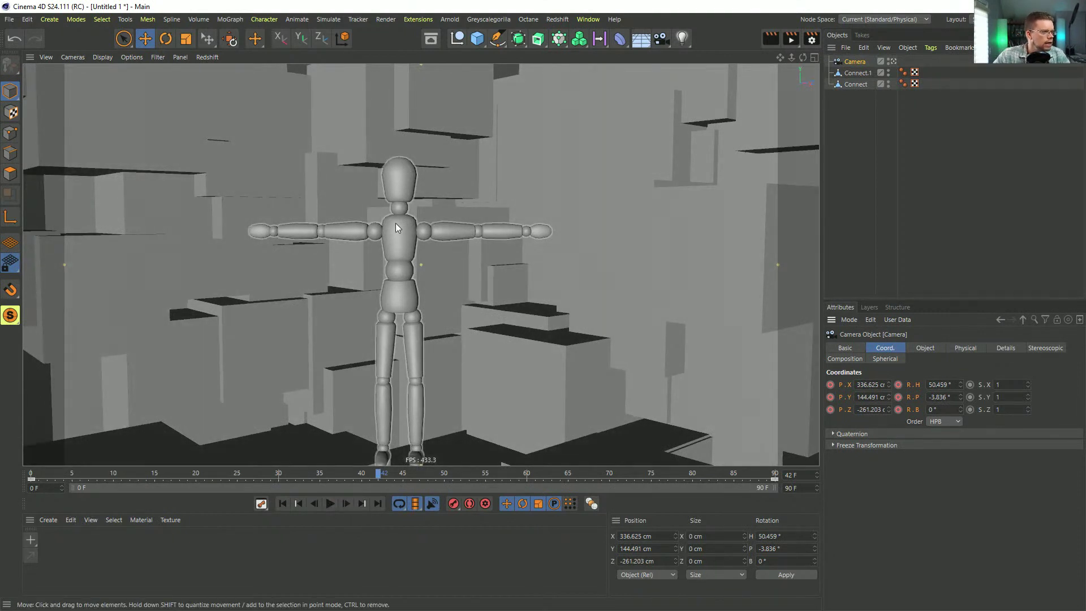
Step: Create a default material, apply it to the merged blocks mesh and rename that mesh BG
{"action": "double_click", "coordinate": [75, 553]}
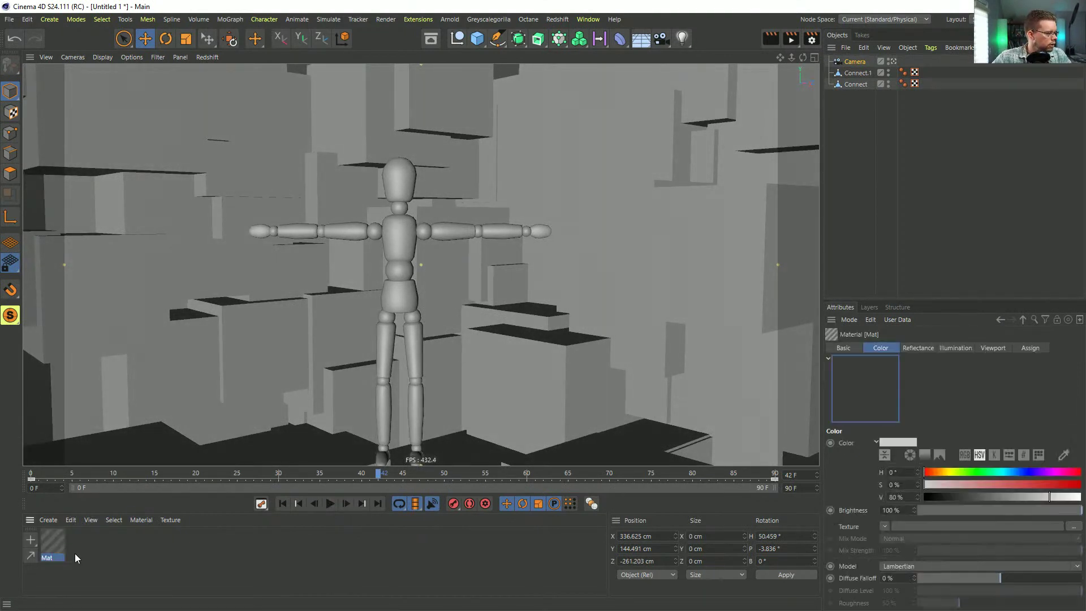
{"action": "left_click_drag", "start_coordinate": [58, 539], "coordinate": [889, 73]}
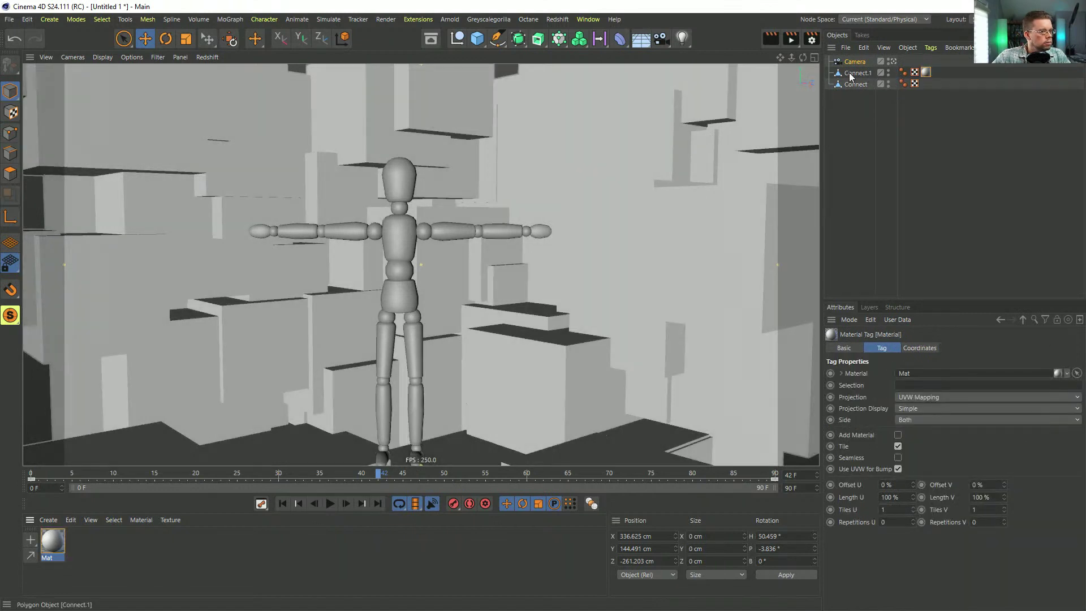
{"action": "double_click", "coordinate": [857, 72]}
{"action": "type", "text": "EG"}
{"action": "key", "text": "Return"}
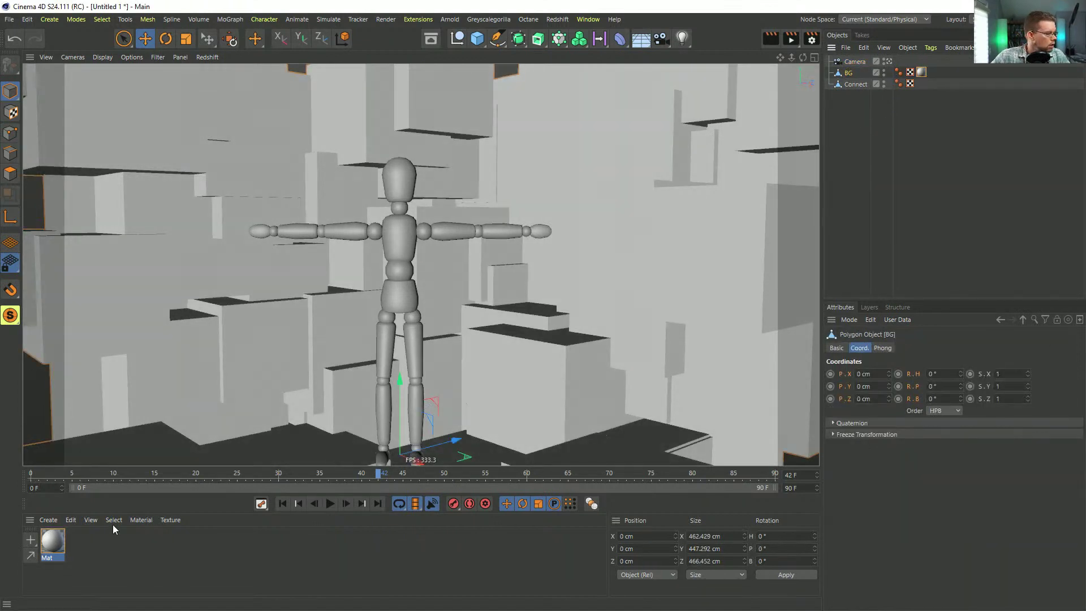
Step: Create a second material with a magenta color, hue 309° and saturation 96%, and apply it to the figure
{"action": "double_click", "coordinate": [85, 546]}
{"action": "double_click", "coordinate": [82, 544]}
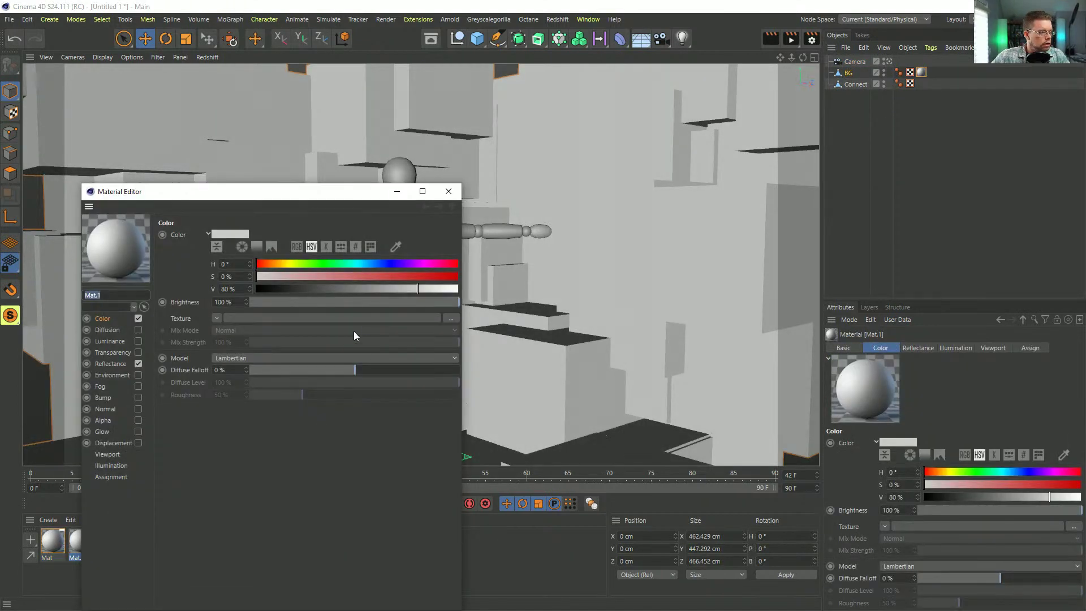
{"action": "left_click_drag", "start_coordinate": [437, 275], "coordinate": [450, 276]}
{"action": "left_click", "coordinate": [429, 263]}
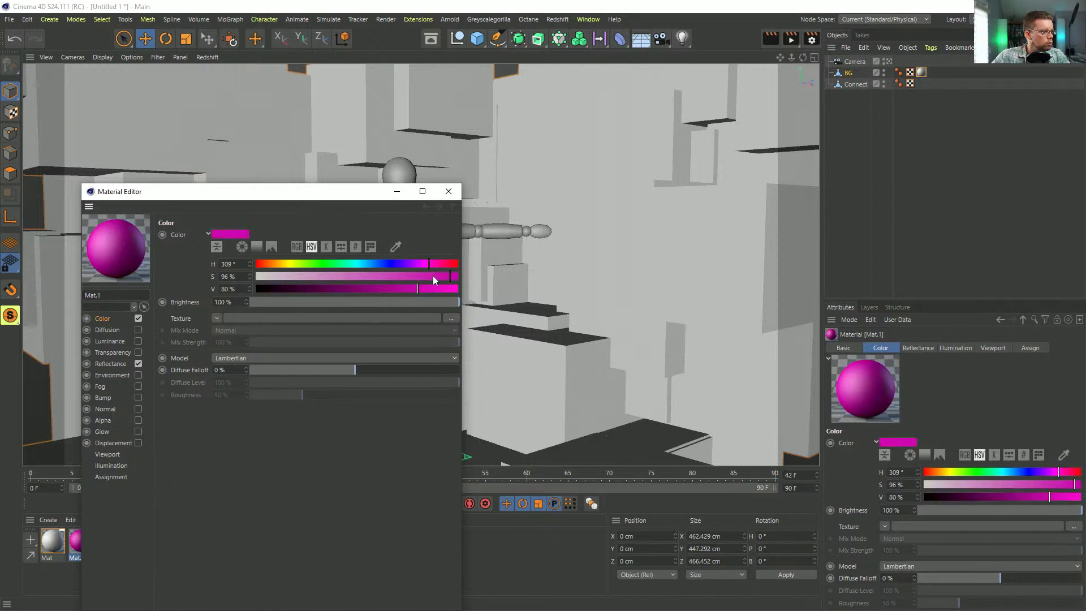
{"action": "left_click", "coordinate": [447, 192]}
{"action": "left_click_drag", "start_coordinate": [254, 433], "coordinate": [400, 230]}
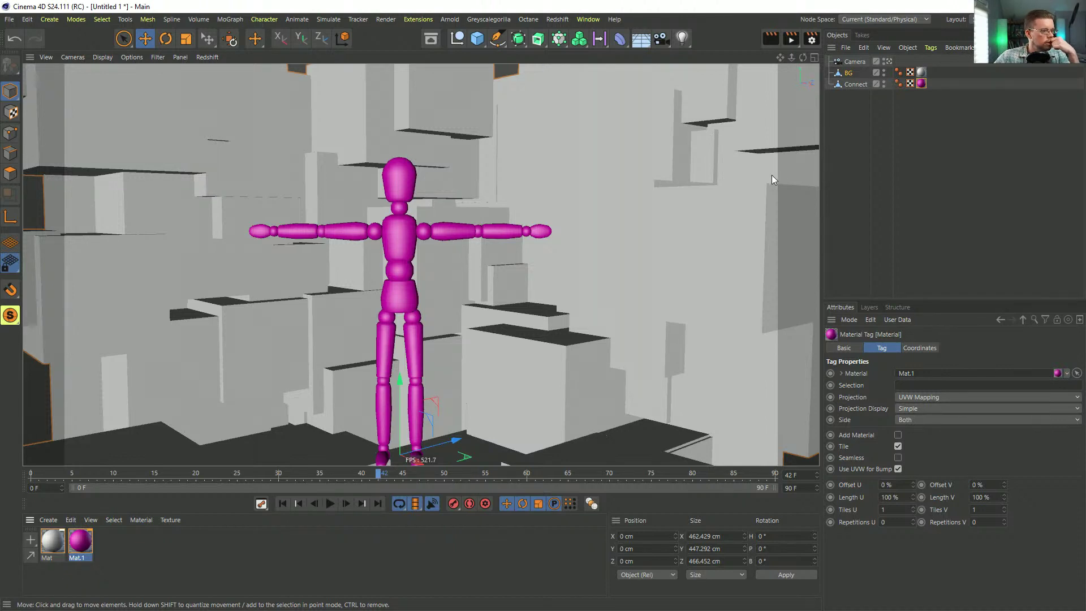
Step: Duplicate the animated camera and remove the position and rotation animation from the copy
{"action": "left_click", "coordinate": [852, 62]}
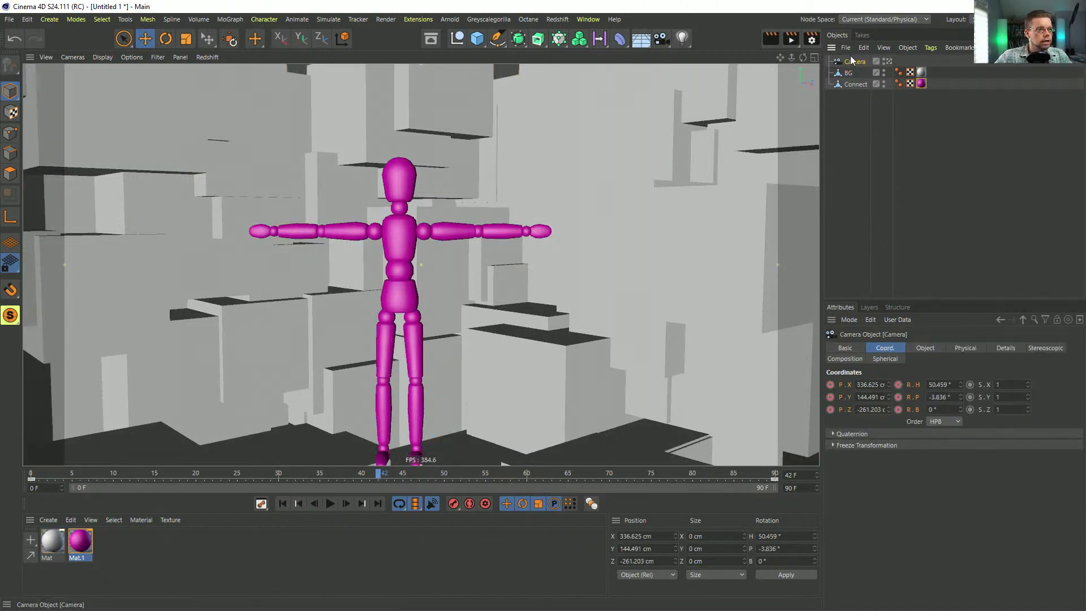
{"action": "left_click_drag", "start_coordinate": [851, 64], "coordinate": [853, 73], "text": "ctrl"}
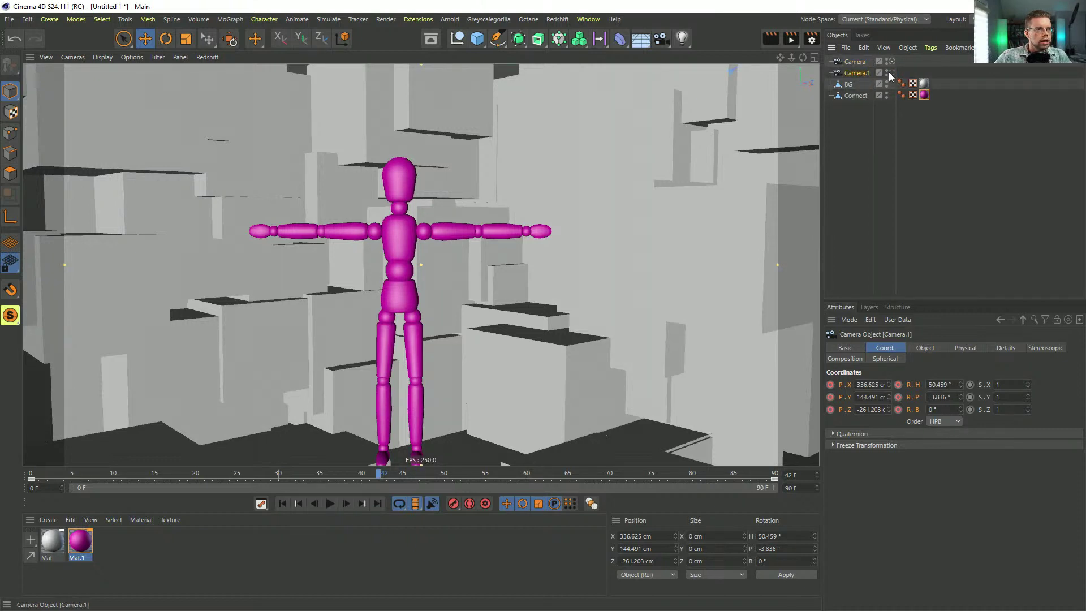
{"action": "left_click", "coordinate": [897, 399], "text": "ctrl+shift"}
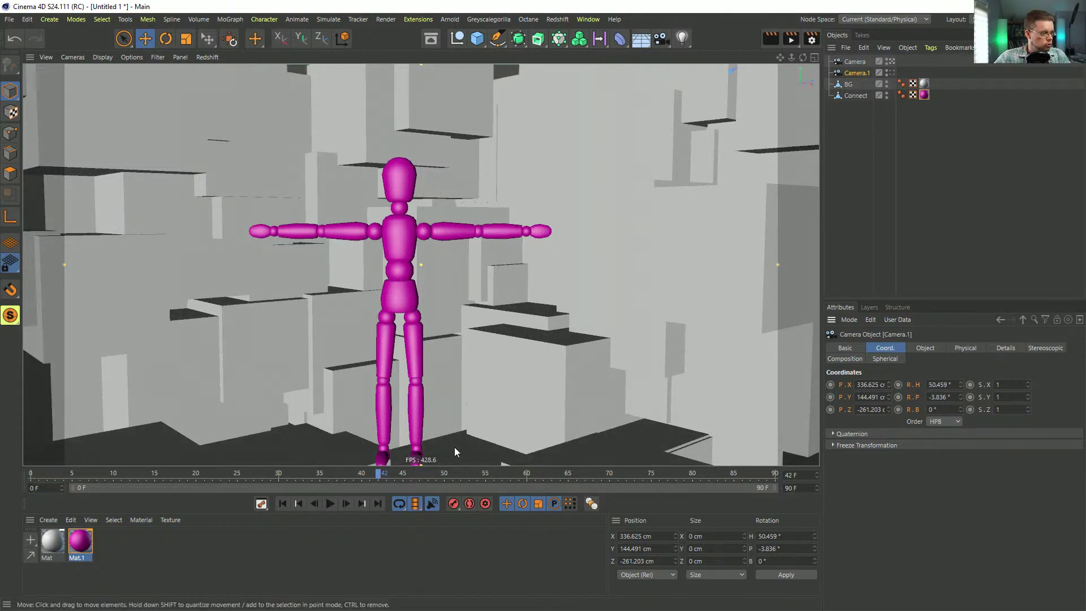
Step: Create a new material named CamMap1 and apply it to both the BG blocks and the figure
{"action": "double_click", "coordinate": [134, 557]}
{"action": "type", "text": "Ca"}
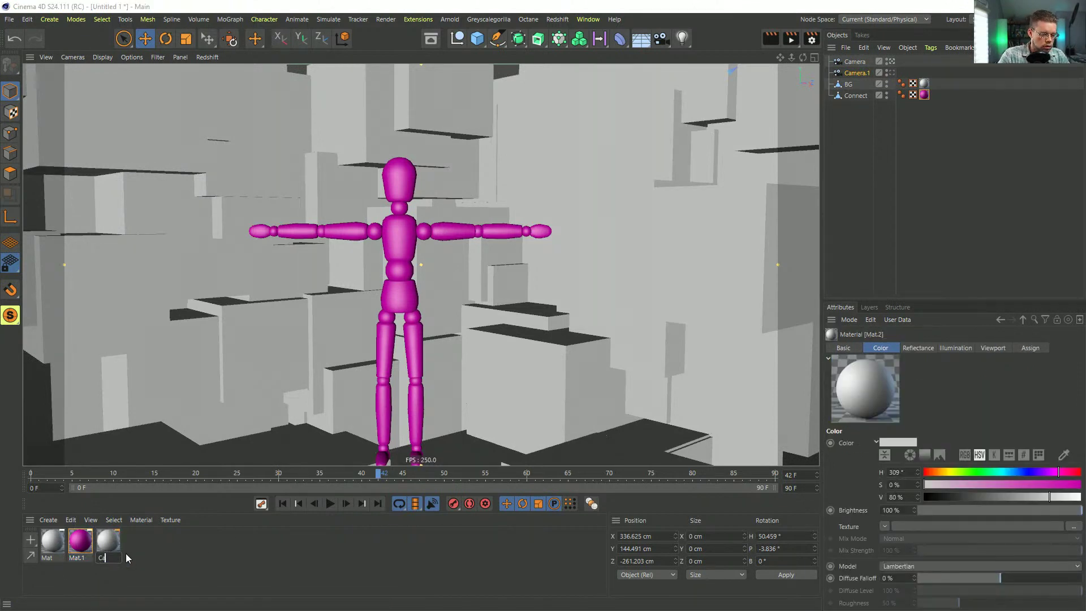
{"action": "type", "text": "mMap1"}
{"action": "key", "text": "Return"}
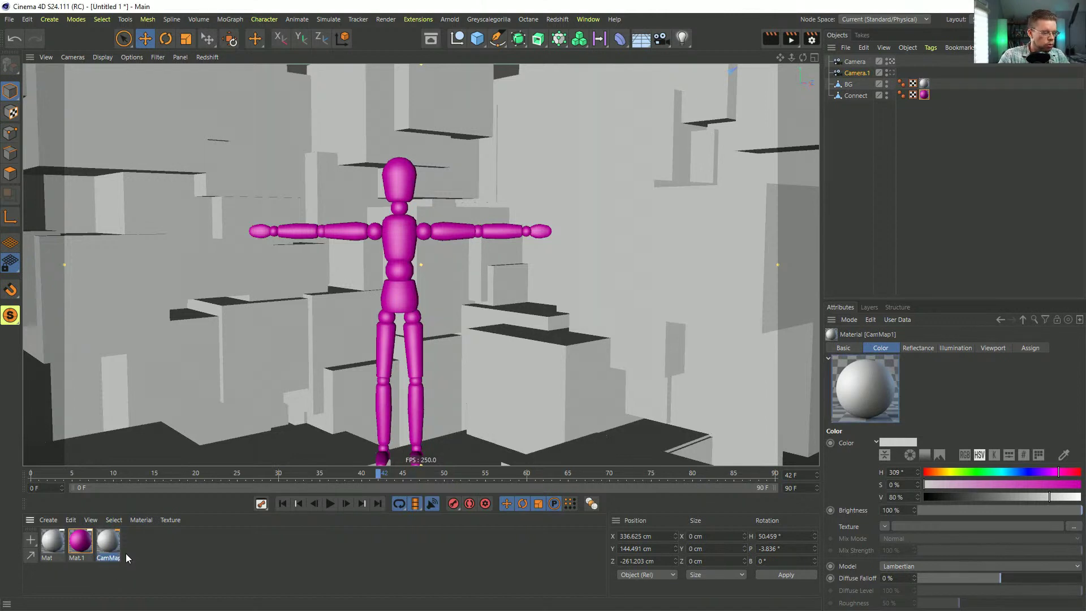
{"action": "left_click_drag", "start_coordinate": [110, 544], "coordinate": [849, 86]}
Step: Set the projection of both CamMap1 material tags to Camera Mapping
{"action": "left_click_drag", "start_coordinate": [937, 68], "coordinate": [943, 101]}
{"action": "left_click", "coordinate": [918, 397]}
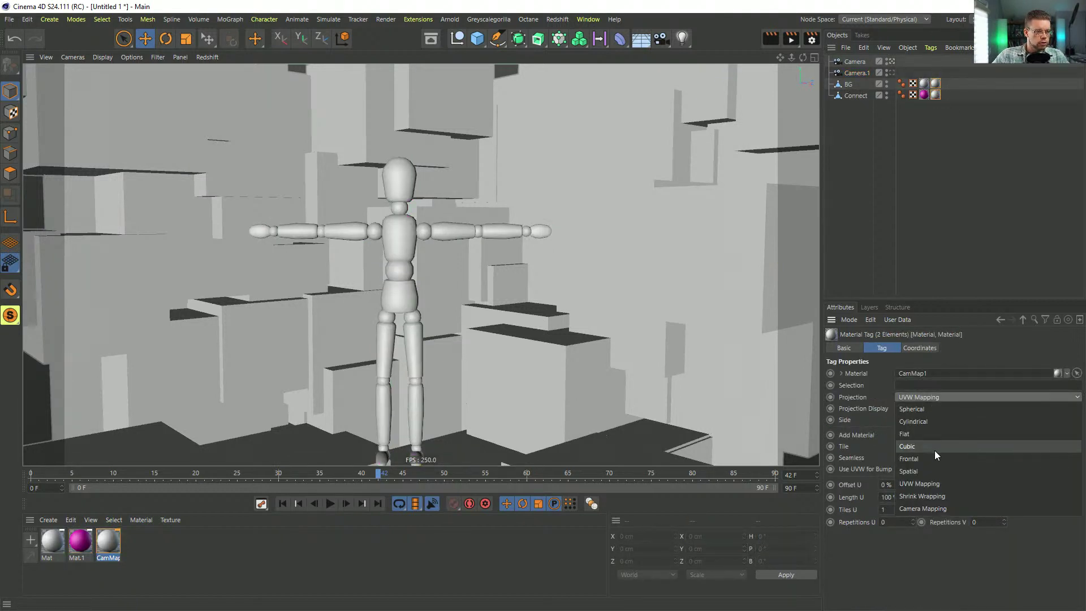
{"action": "left_click", "coordinate": [941, 509]}
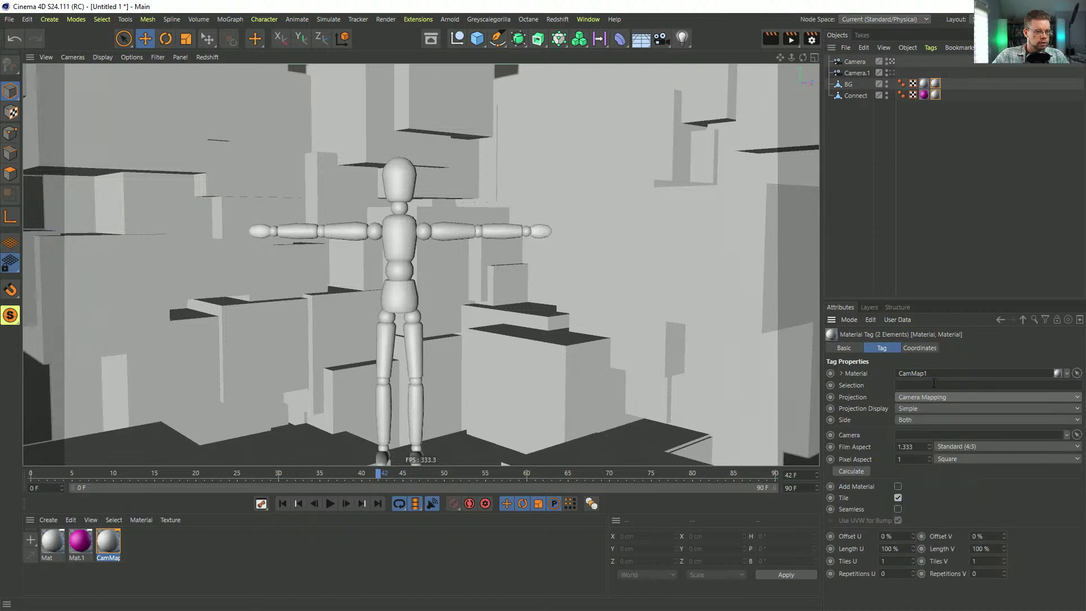
Step: Rename the duplicated camera CamMap1 and assign it as the projection camera of both CamMap1 material tags
{"action": "left_click", "coordinate": [856, 63]}
{"action": "double_click", "coordinate": [862, 73]}
{"action": "type", "text": "Cam"}
{"action": "key", "text": "Return"}
{"action": "type", "text": "mMap1"}
{"action": "key", "text": "Return"}
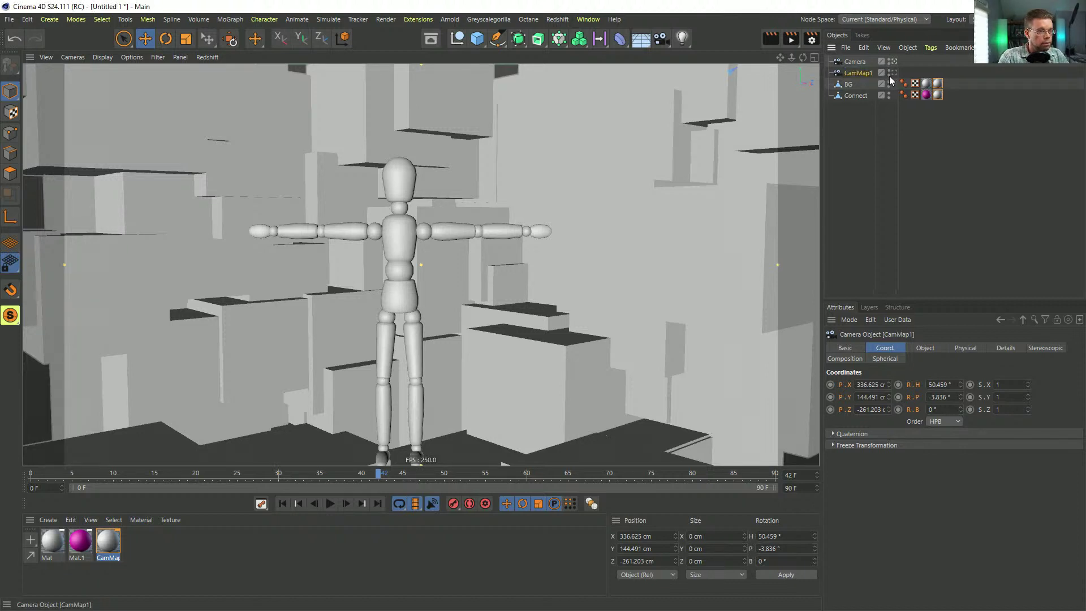
{"action": "left_click_drag", "start_coordinate": [955, 109], "coordinate": [932, 69]}
{"action": "left_click_drag", "start_coordinate": [858, 73], "coordinate": [927, 435]}
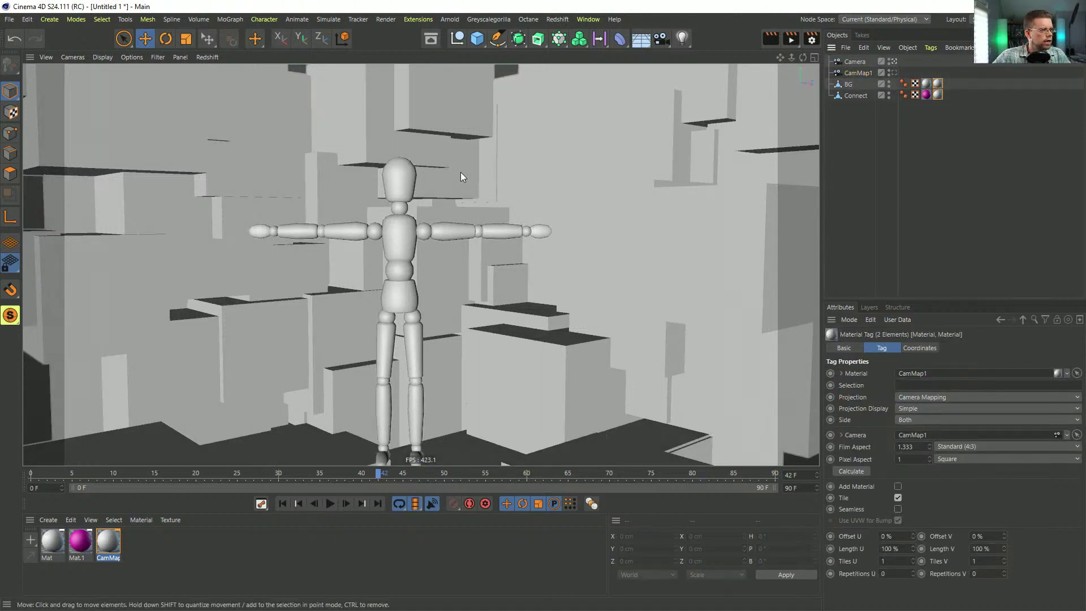
Step: Look through the CamMap1 camera, orbit it to a heading of about 17° and render a preview
{"action": "left_click", "coordinate": [851, 61]}
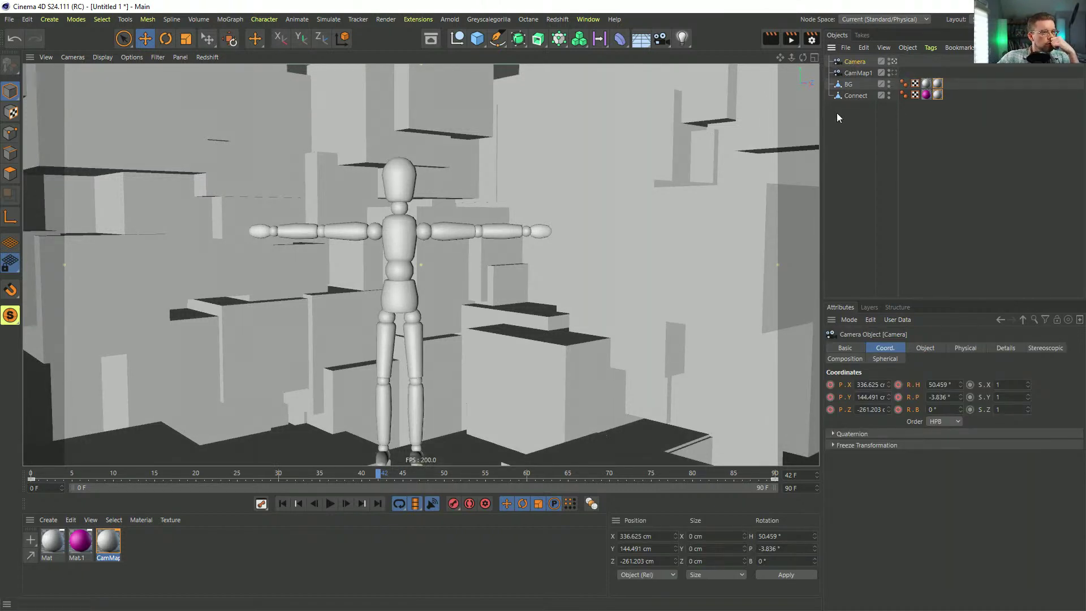
{"action": "left_click", "coordinate": [562, 20]}
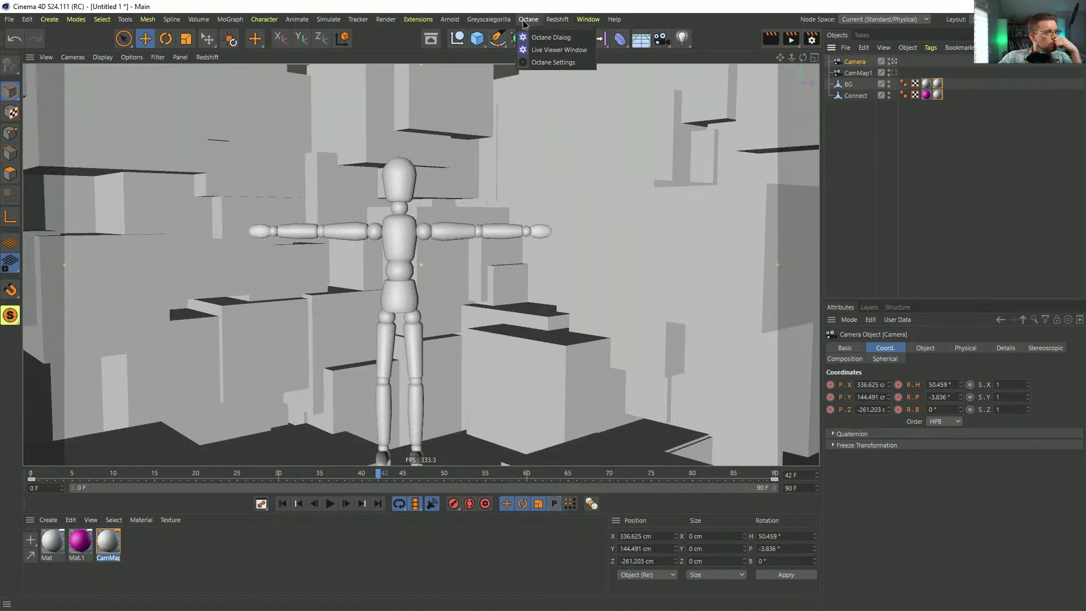
{"action": "left_click", "coordinate": [660, 20]}
{"action": "key", "text": "ctrl+r"}
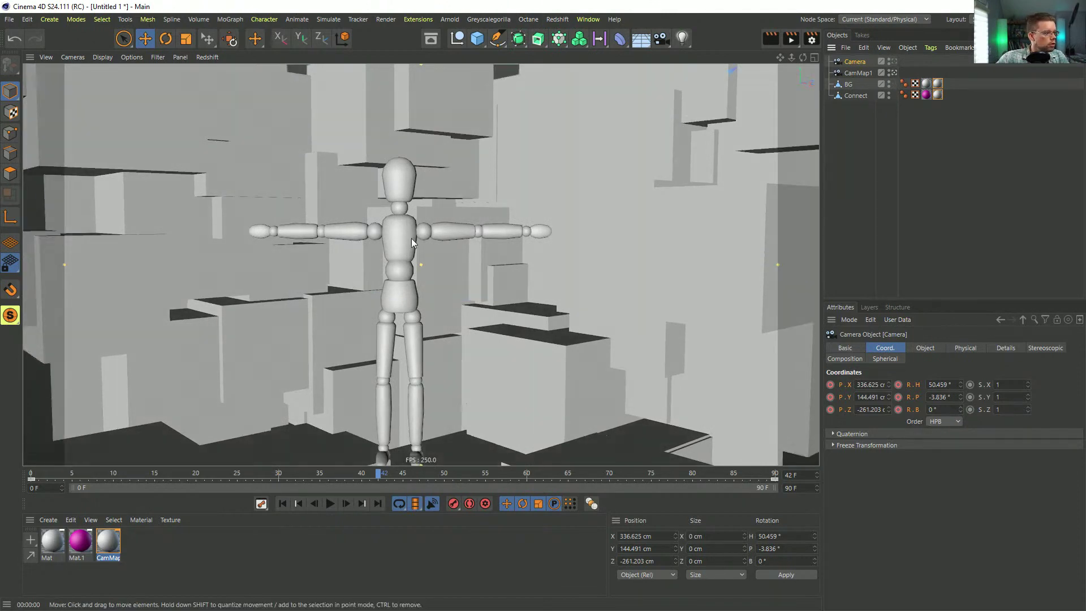
{"action": "key", "text": "ctrl+r"}
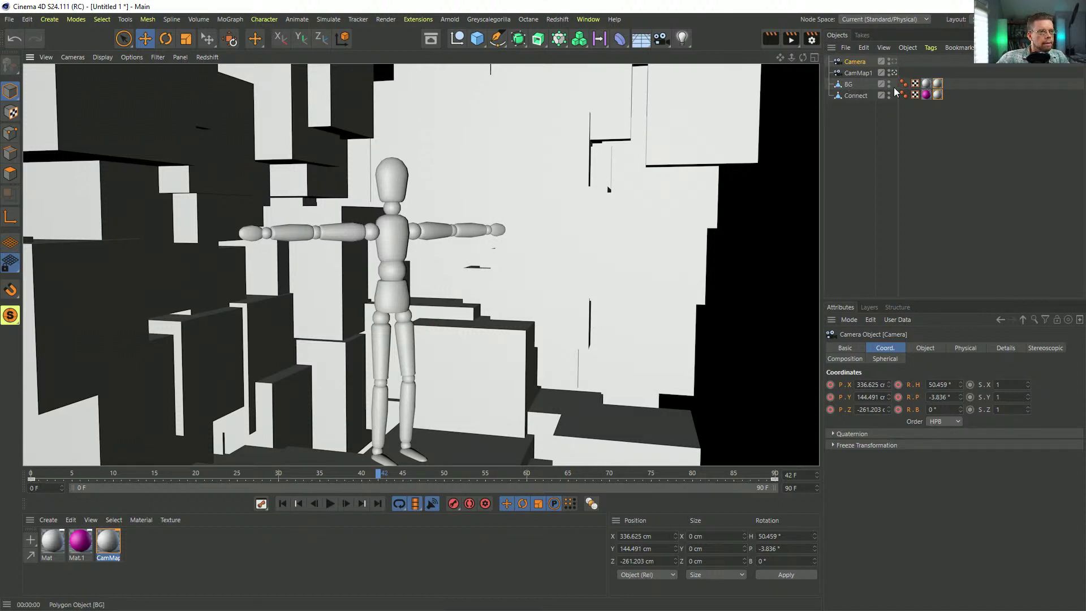
Step: Enable Luminance in the CamMap1 material and turn off its Color and Reflectance channels
{"action": "left_click", "coordinate": [938, 95]}
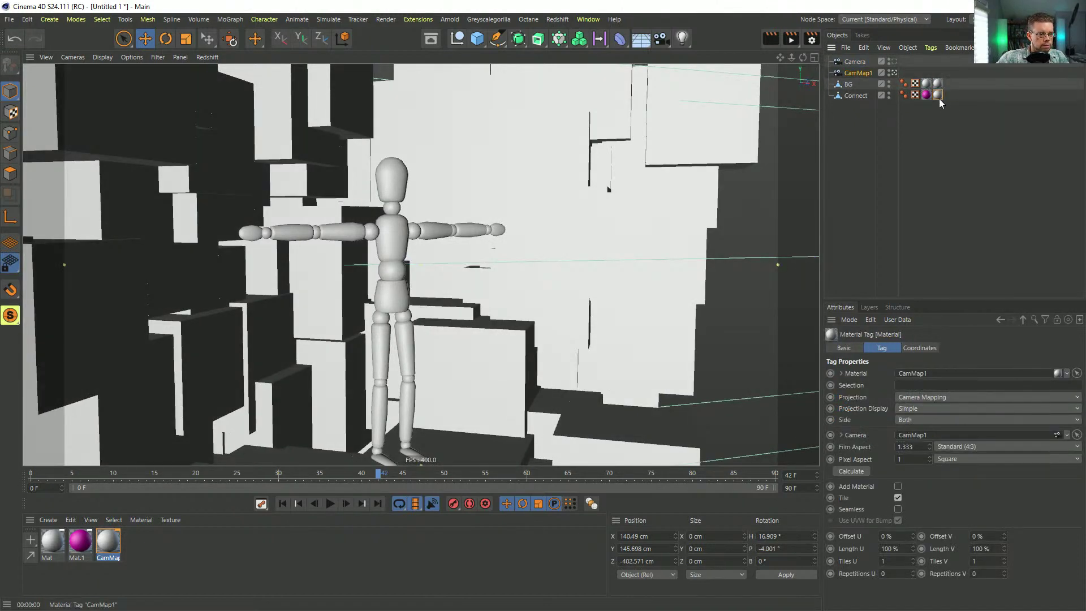
{"action": "double_click", "coordinate": [107, 541]}
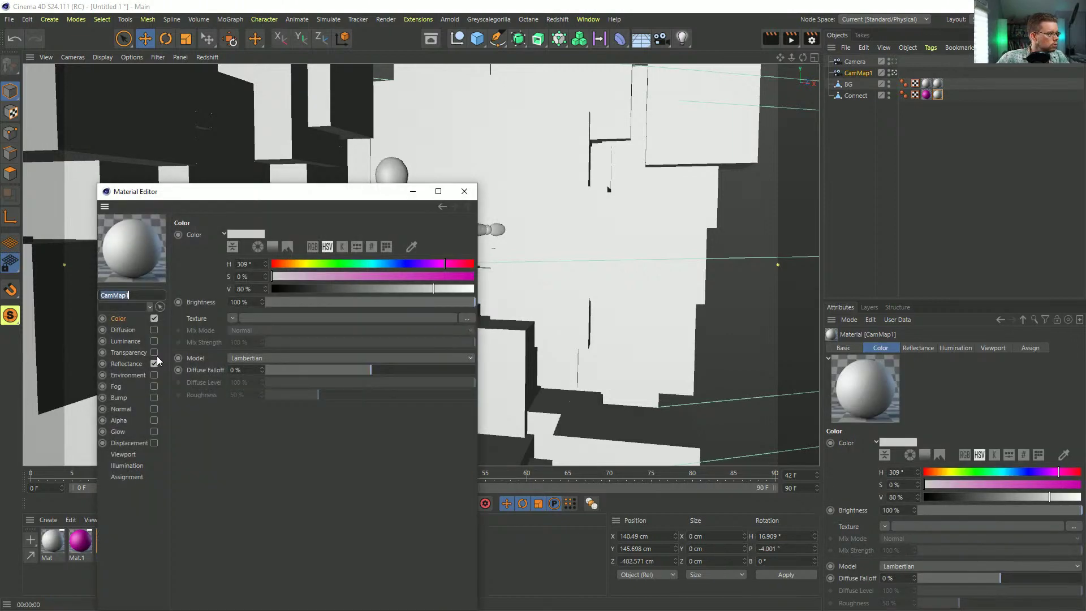
{"action": "left_click", "coordinate": [154, 341]}
{"action": "left_click", "coordinate": [154, 318]}
{"action": "left_click", "coordinate": [154, 364]}
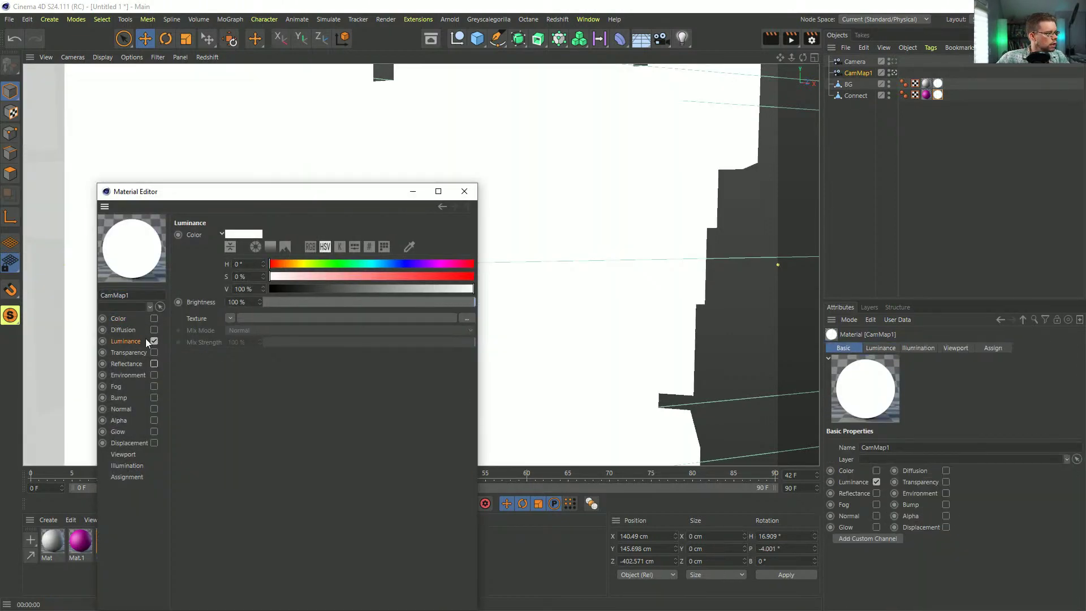
Step: Load a Camera Shader as the CamMap1 material's luminance texture and link the CamMap1 camera to it
{"action": "left_click", "coordinate": [230, 318]}
{"action": "left_click", "coordinate": [231, 317]}
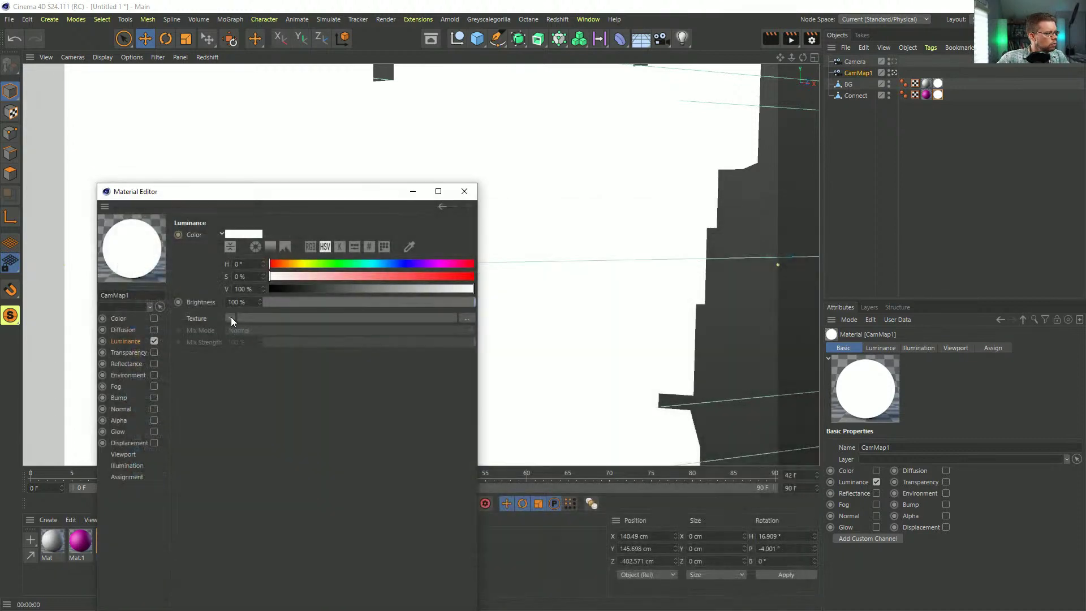
{"action": "left_click", "coordinate": [231, 317]}
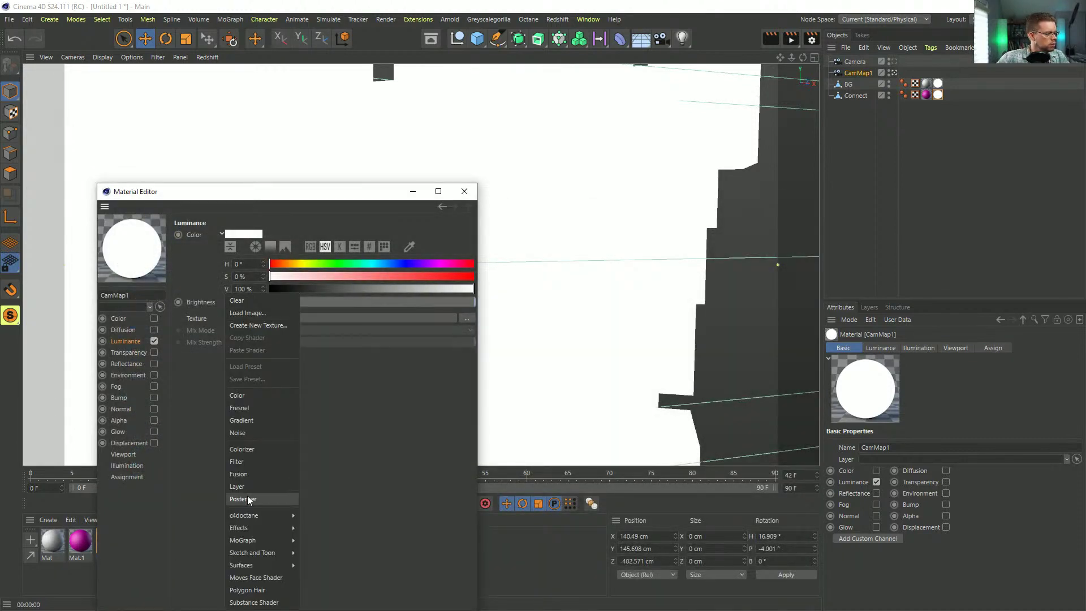
{"action": "mouse_move", "coordinate": [251, 516]}
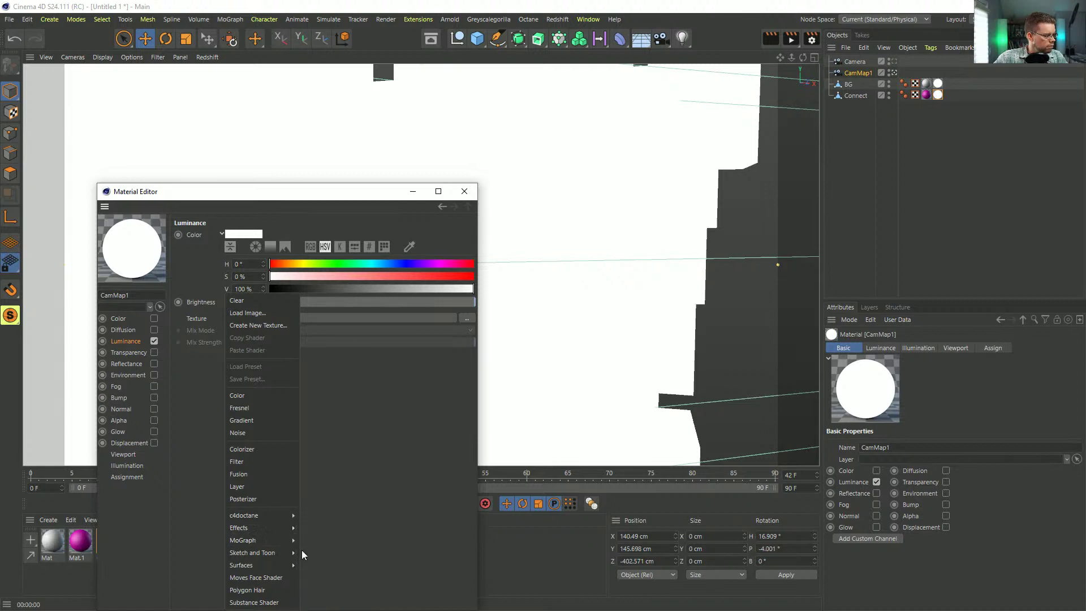
{"action": "mouse_move", "coordinate": [289, 544]}
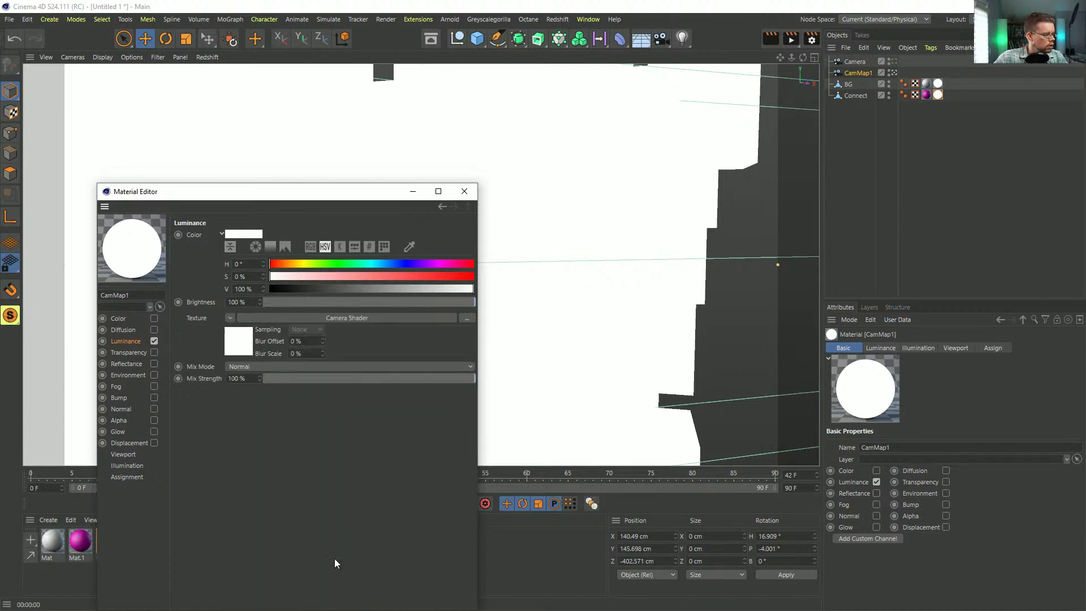
{"action": "left_click", "coordinate": [333, 553]}
{"action": "left_click", "coordinate": [240, 346]}
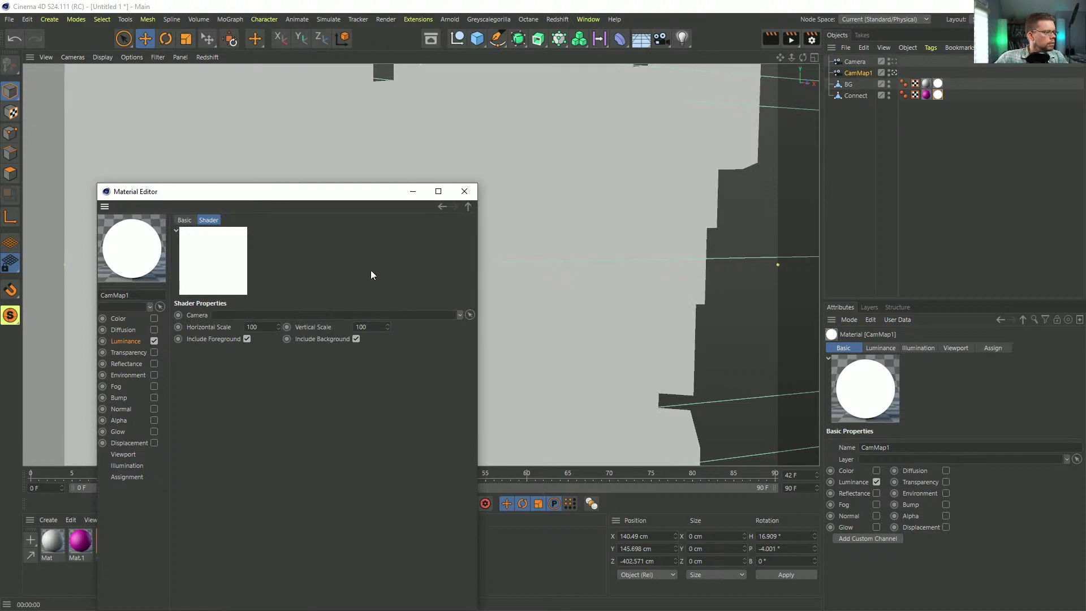
{"action": "left_click_drag", "start_coordinate": [858, 73], "coordinate": [371, 314]}
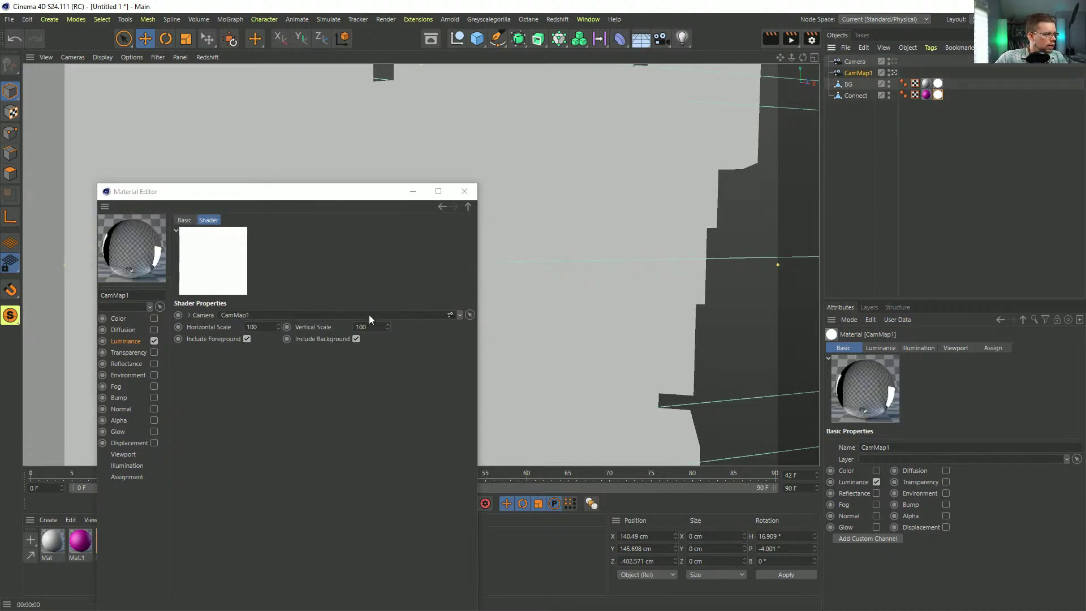
{"action": "left_click", "coordinate": [464, 191]}
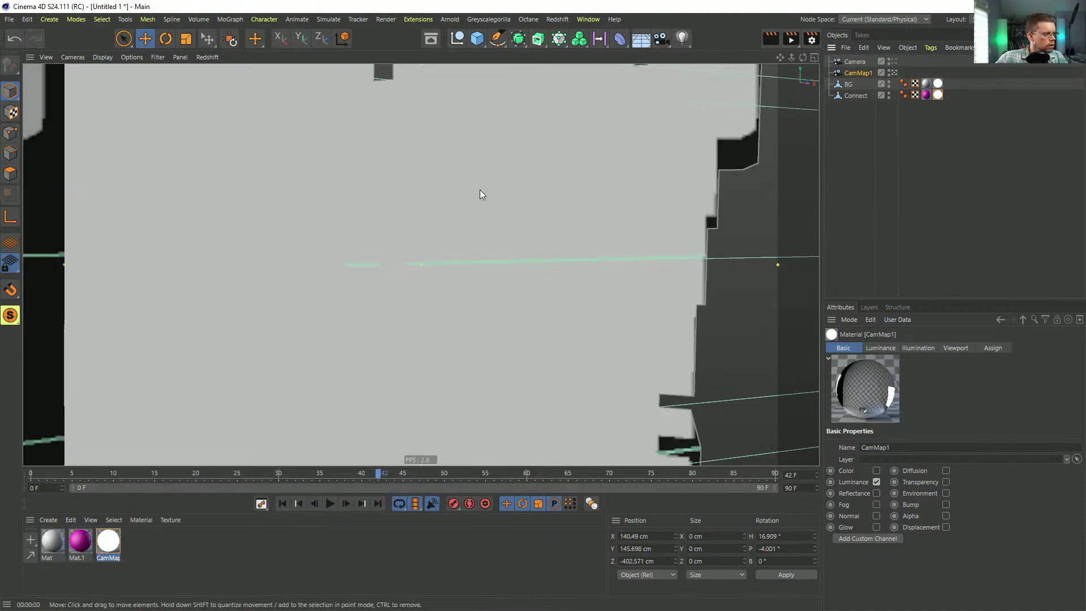
Step: Add a light, move it to about X 173 cm and Y 174 cm, and render a preview of the scene
{"action": "key", "text": "ctrl+r"}
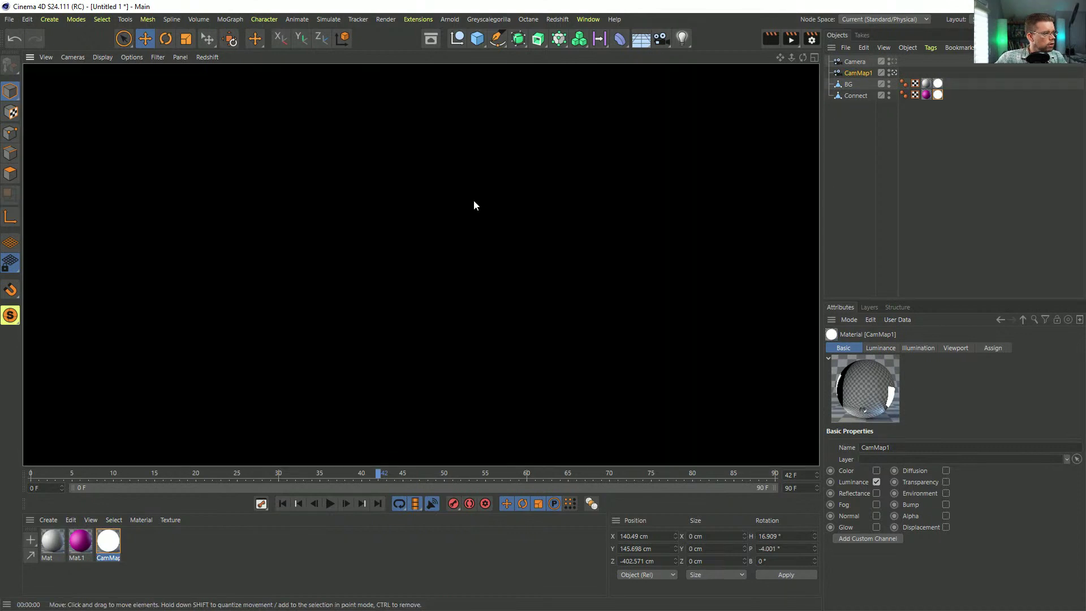
{"action": "left_click", "coordinate": [685, 38]}
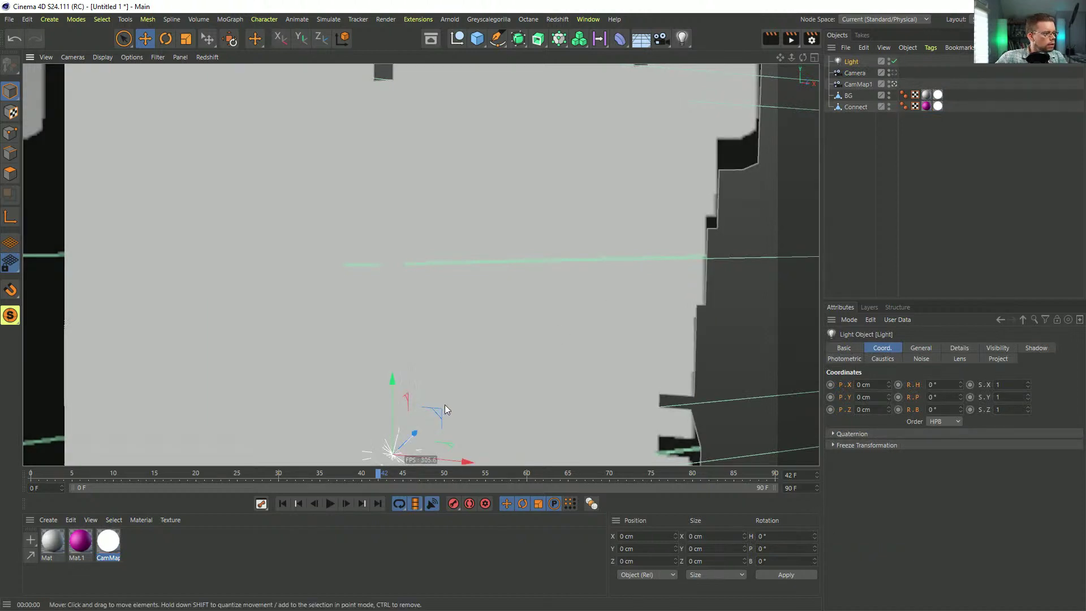
{"action": "left_click_drag", "start_coordinate": [441, 410], "coordinate": [737, 166]}
{"action": "key", "text": "ctrl+r"}
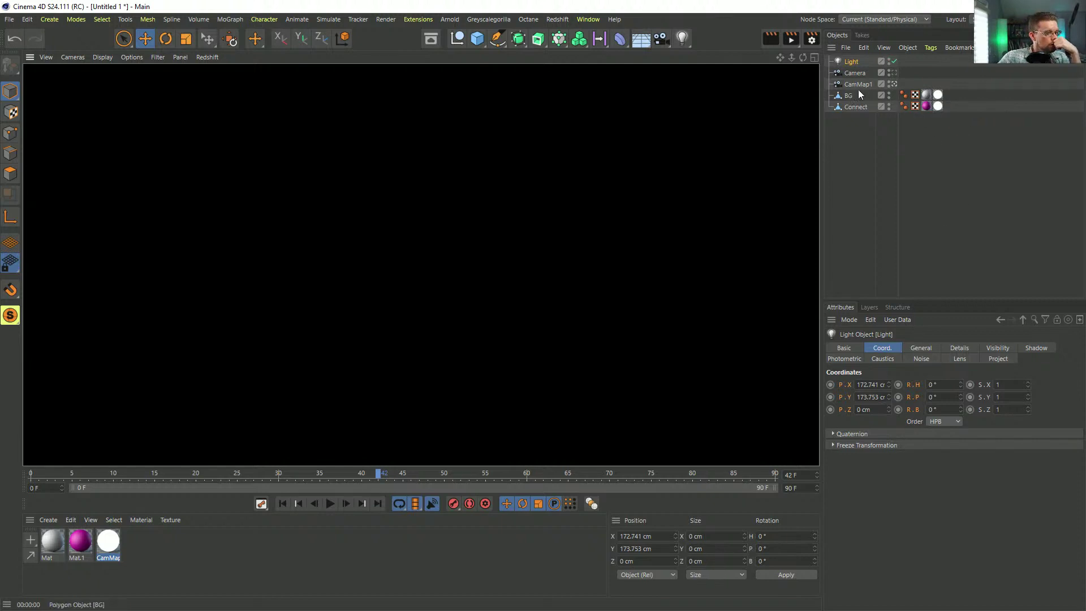
{"action": "left_click", "coordinate": [894, 84]}
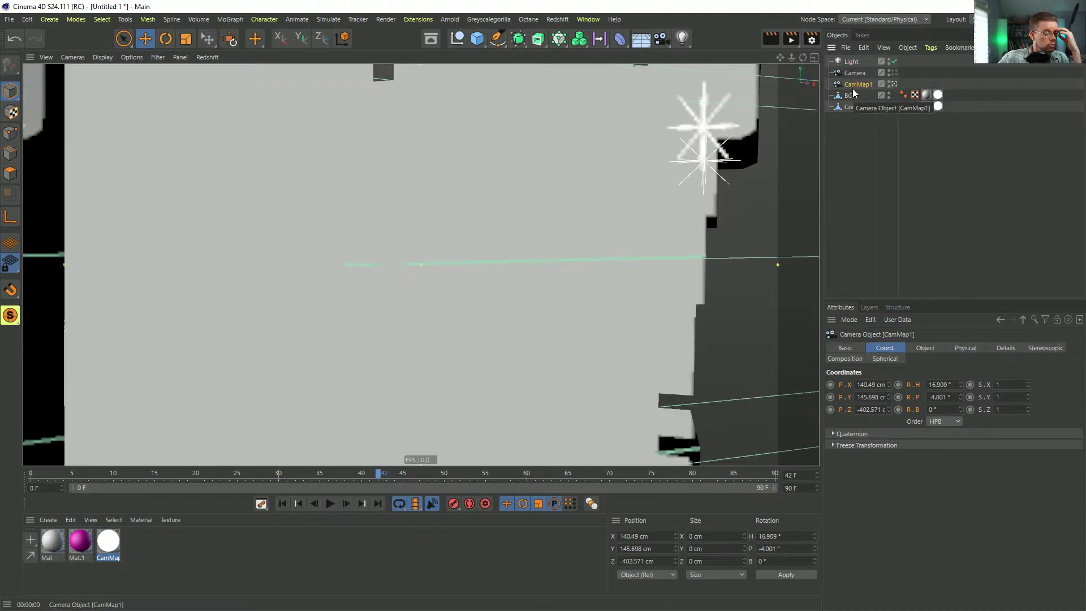
Step: Put the original materials on top of the CamMap1 material on BG and Connect, and look through Camera
{"action": "mouse_move", "coordinate": [930, 98]}
{"action": "left_mouse_down"}
{"action": "mouse_move", "coordinate": [945, 95]}
{"action": "mouse_move", "coordinate": [945, 107]}
{"action": "left_mouse_up"}
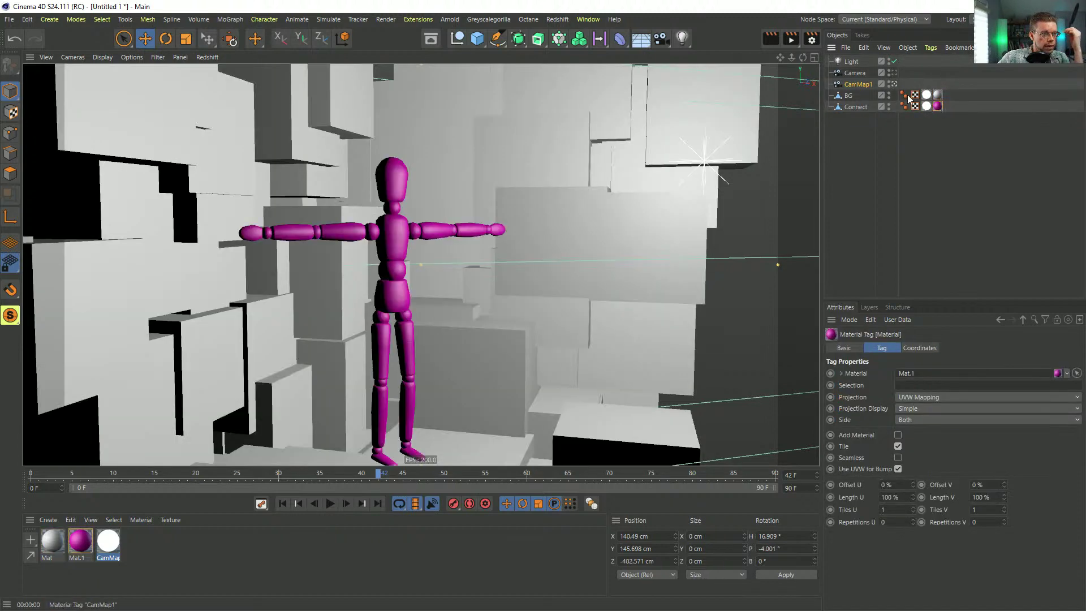
{"action": "left_click", "coordinate": [867, 87]}
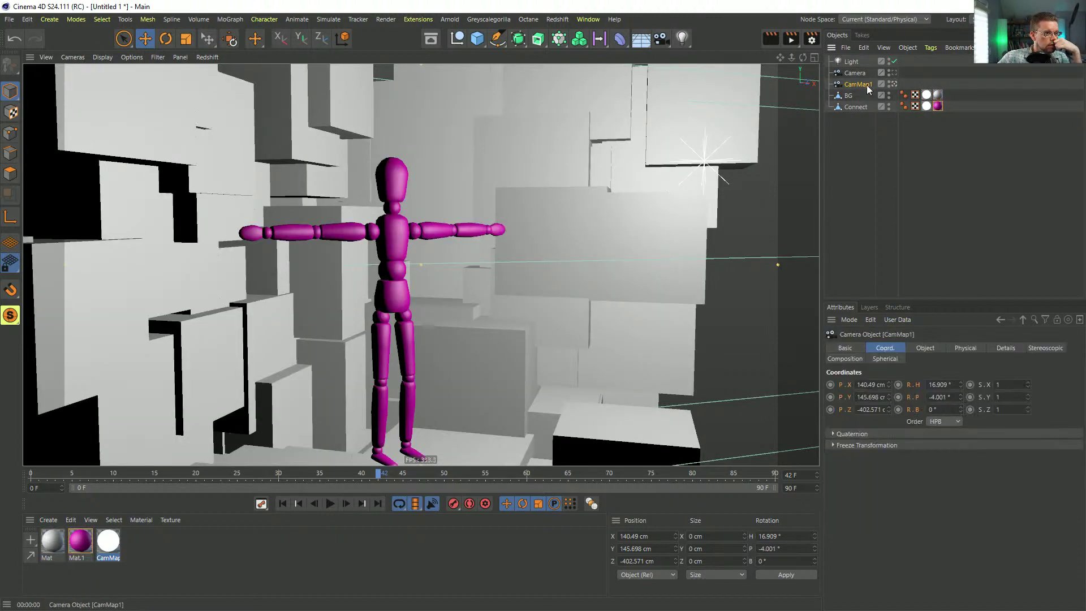
{"action": "left_click", "coordinate": [895, 74]}
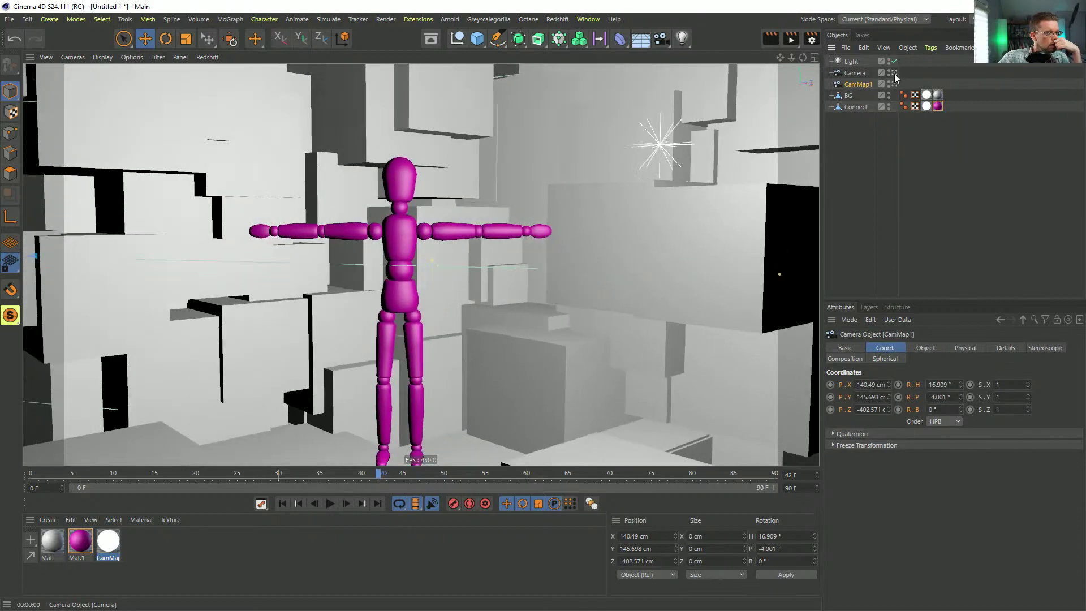
Step: Delete the CamMap1 camera and replace it with a duplicate of Camera named CamMap1, with its animation removed
{"action": "left_click", "coordinate": [855, 74]}
{"action": "left_click", "coordinate": [858, 84]}
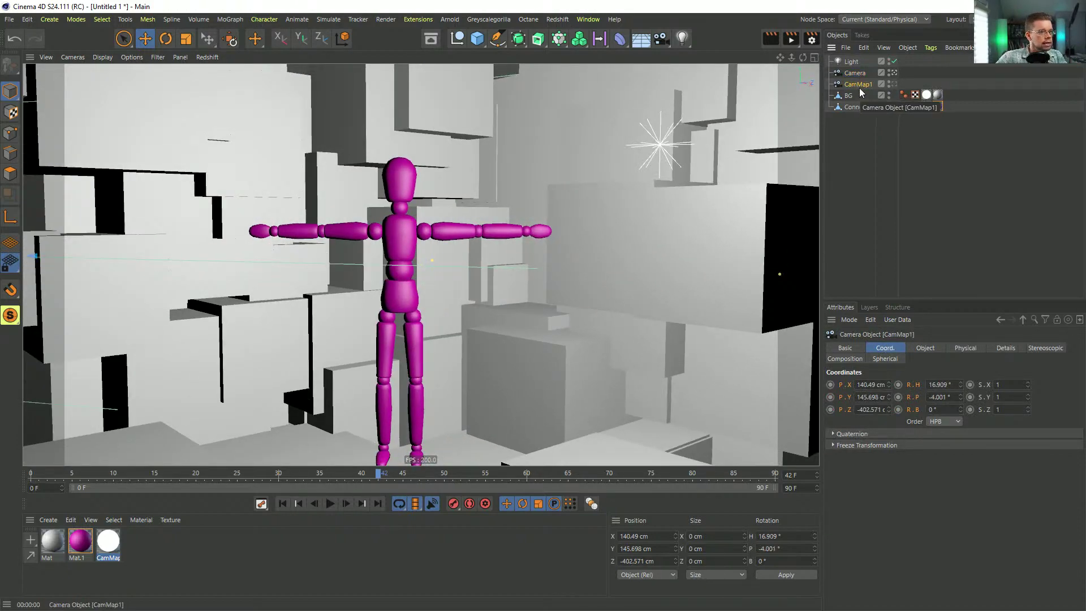
{"action": "key", "text": "Delete"}
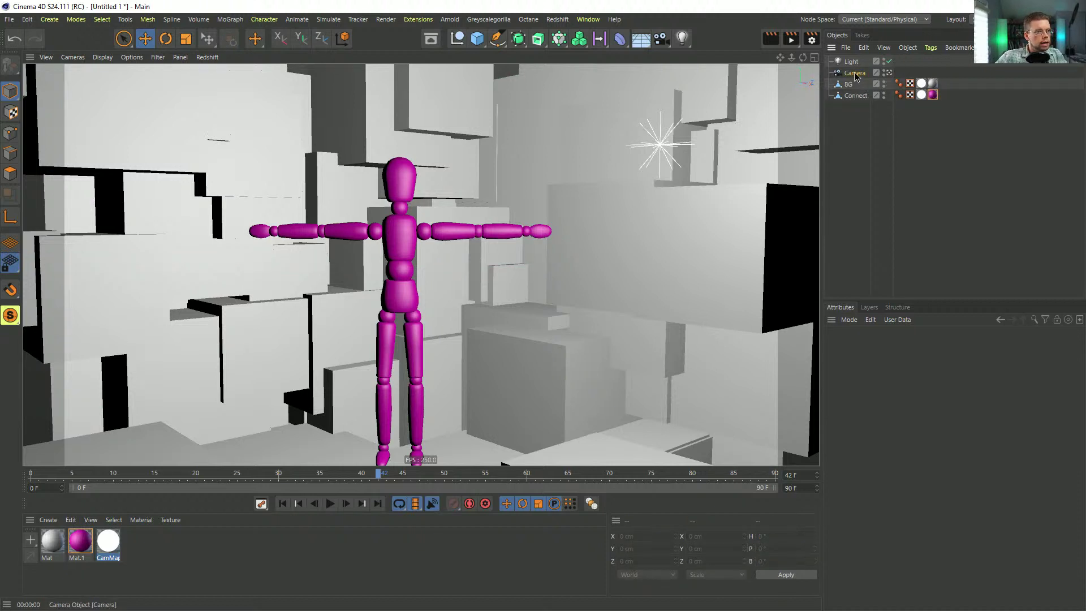
{"action": "left_click_drag", "start_coordinate": [855, 74], "coordinate": [854, 80], "text": "ctrl"}
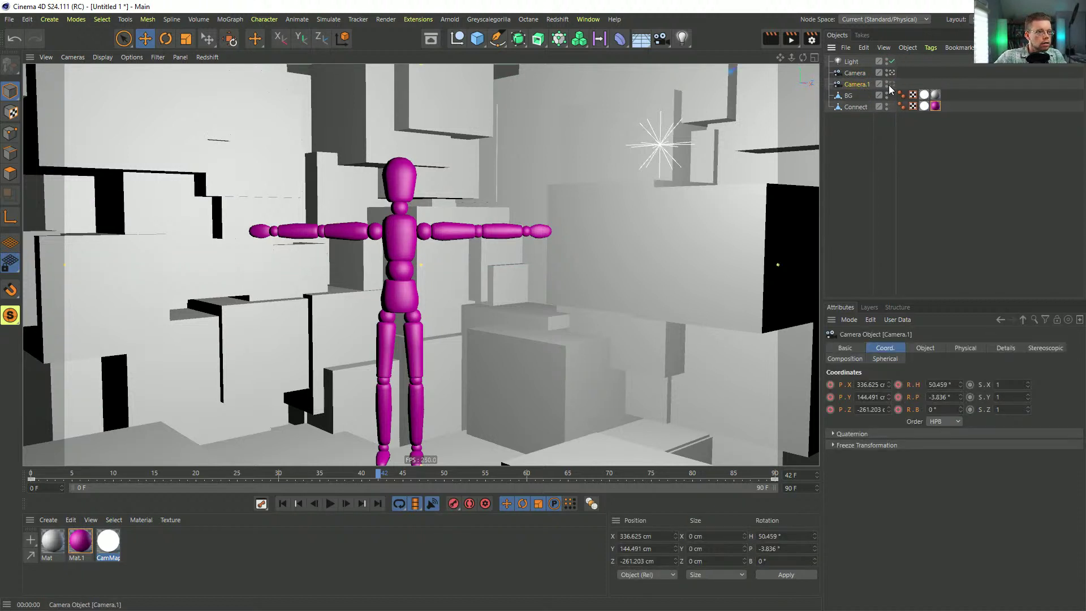
{"action": "double_click", "coordinate": [857, 84]}
{"action": "type", "text": "amMap1"}
{"action": "key", "text": "Return"}
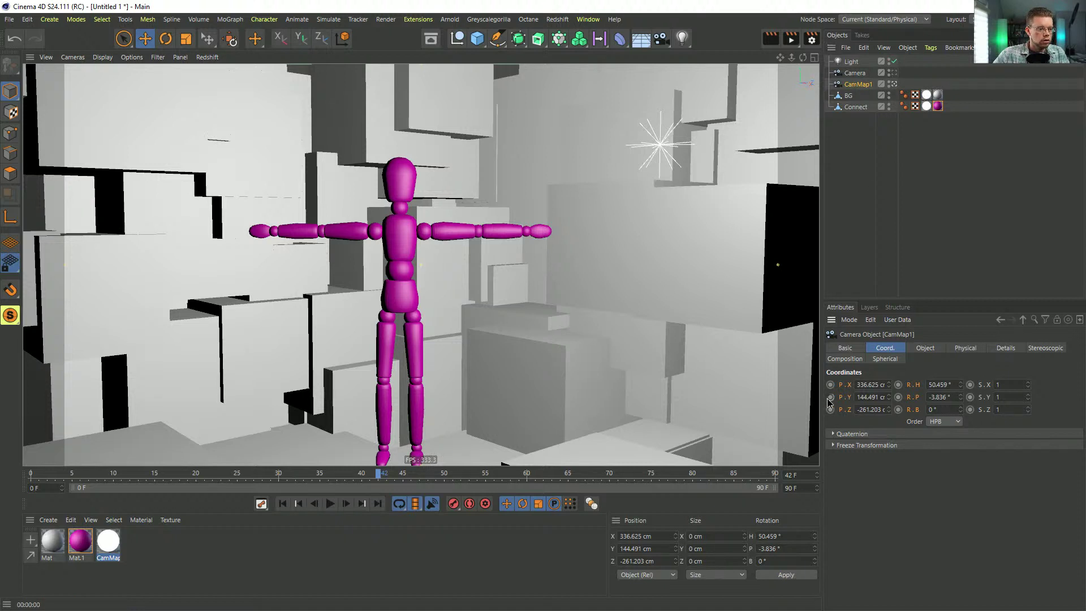
Step: Add a Recall tag to the CamMap1 camera to store its position
{"action": "key", "text": "ctrl+z"}
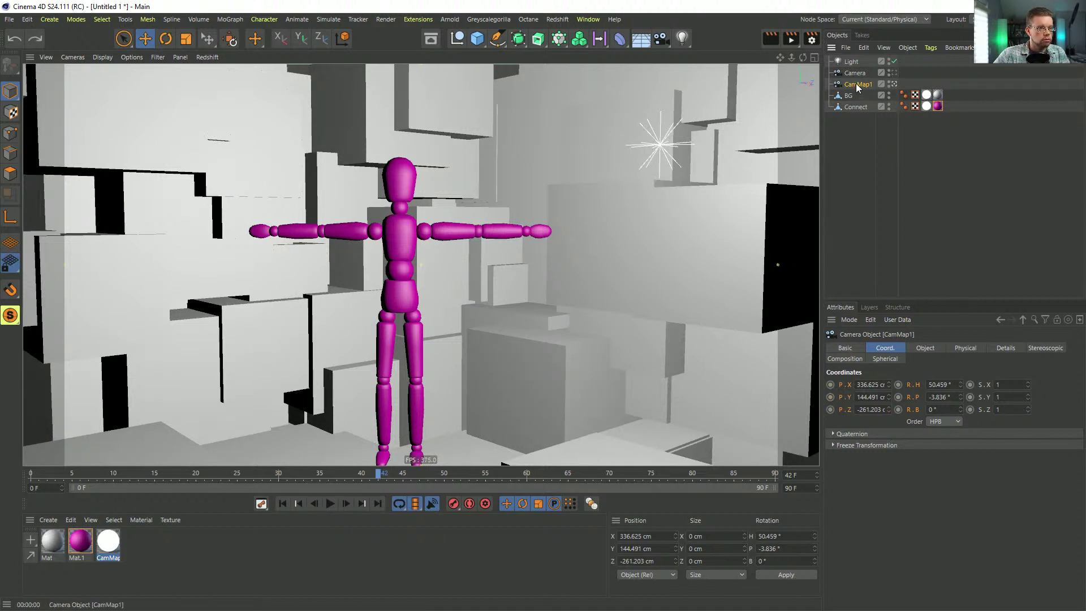
{"action": "right_click", "coordinate": [856, 84]}
{"action": "left_click", "coordinate": [880, 227]}
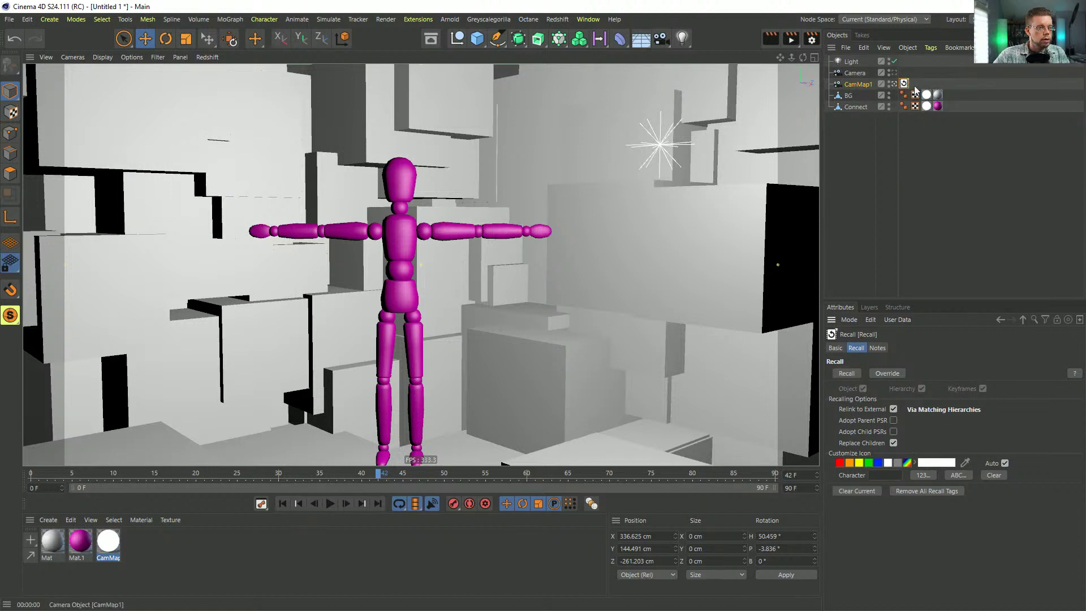
{"action": "left_click", "coordinate": [854, 132]}
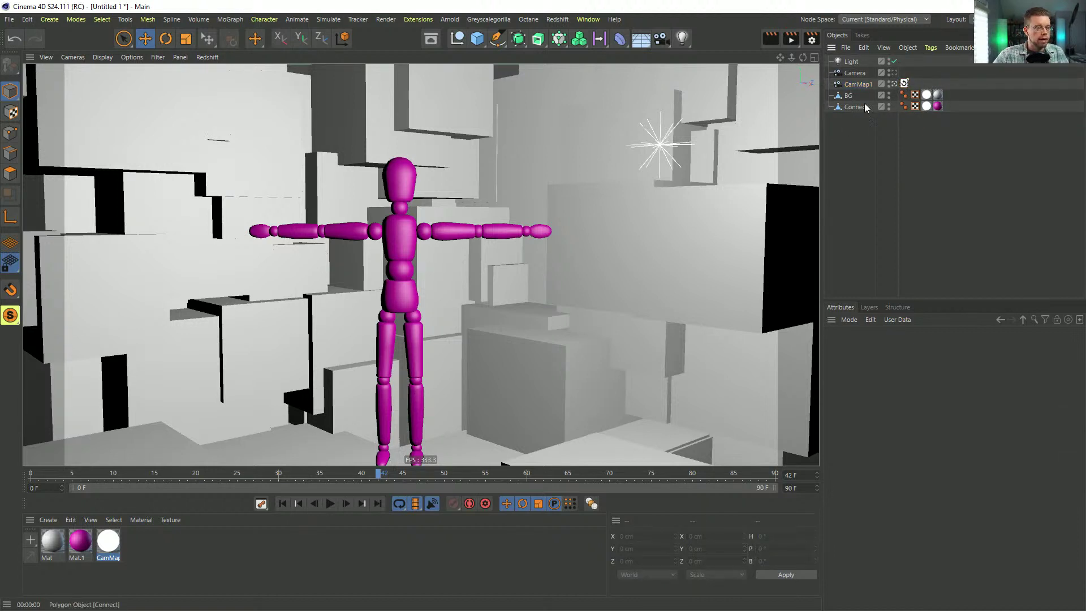
Step: At frame 57 through Camera, bring the CamMap1 material on top on BG and Connect and link its camera mapping to the CamMap1 camera
{"action": "left_click", "coordinate": [852, 71]}
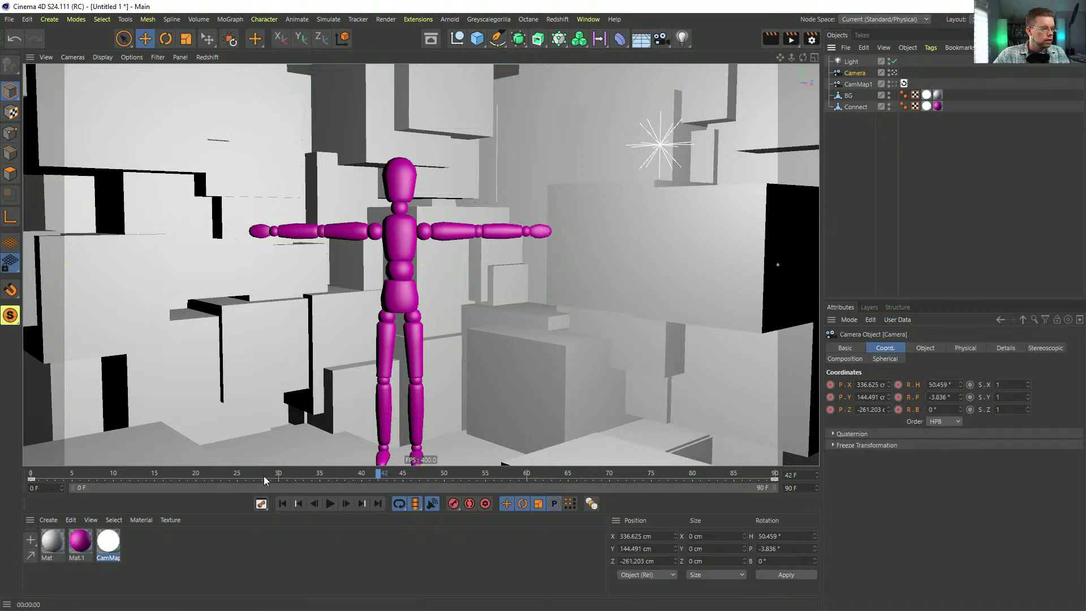
{"action": "left_click_drag", "start_coordinate": [378, 474], "coordinate": [503, 481]}
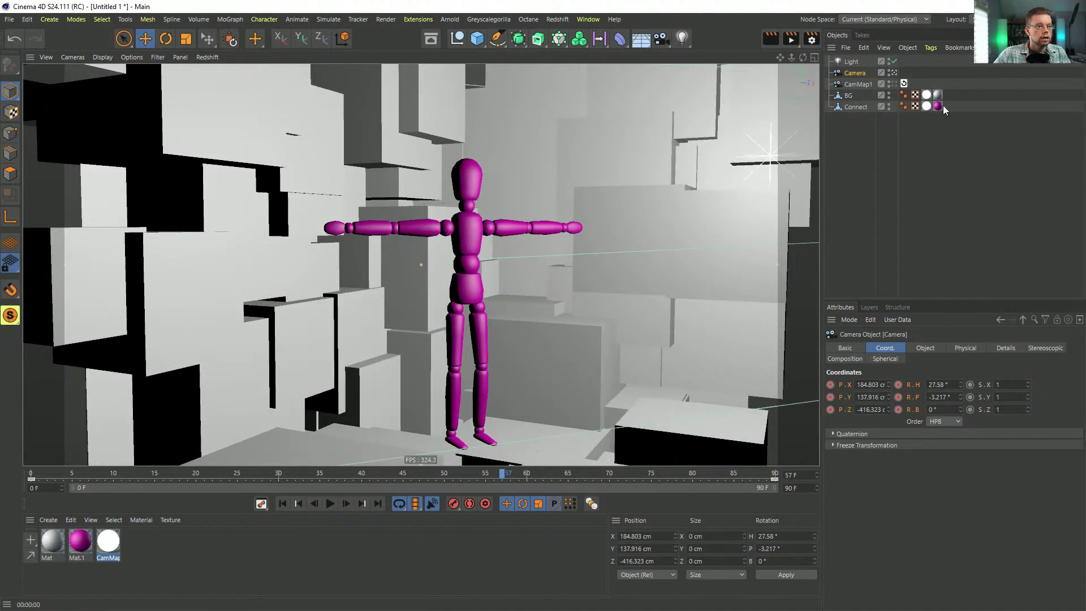
{"action": "left_click_drag", "start_coordinate": [961, 97], "coordinate": [943, 136]}
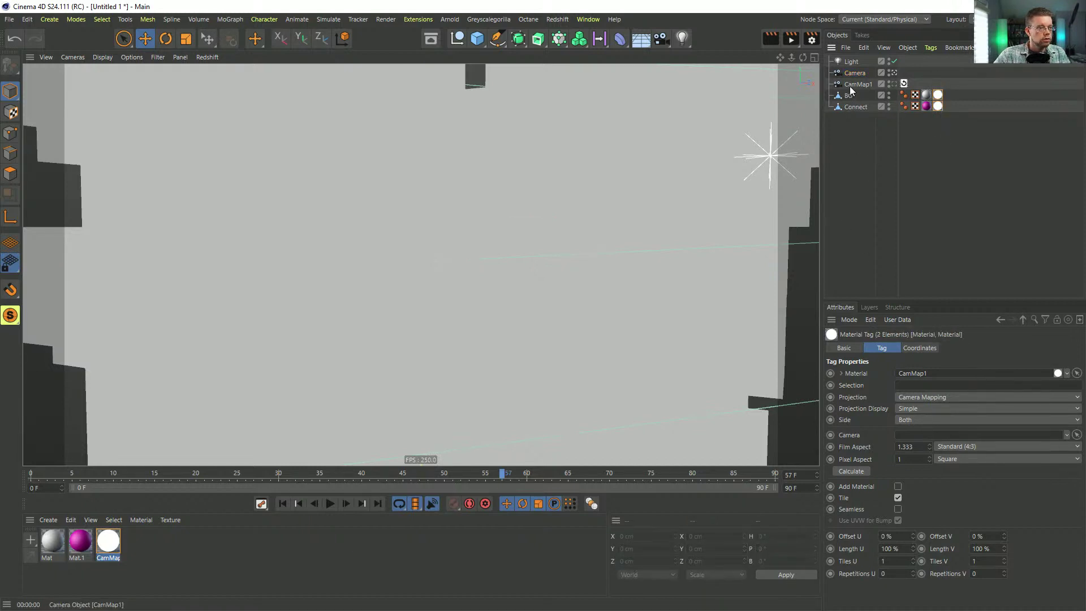
{"action": "left_click_drag", "start_coordinate": [905, 307], "coordinate": [931, 438]}
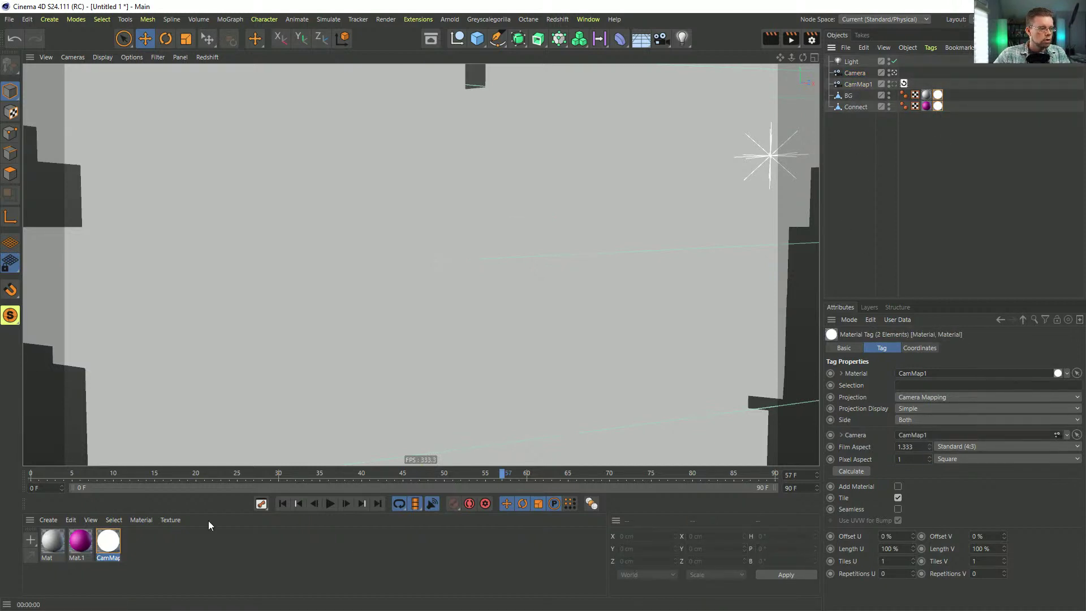
Step: Link the CamMap1 camera to the Camera Shader in the CamMap1 material's luminance and render a preview
{"action": "double_click", "coordinate": [106, 540]}
{"action": "left_click", "coordinate": [269, 319]}
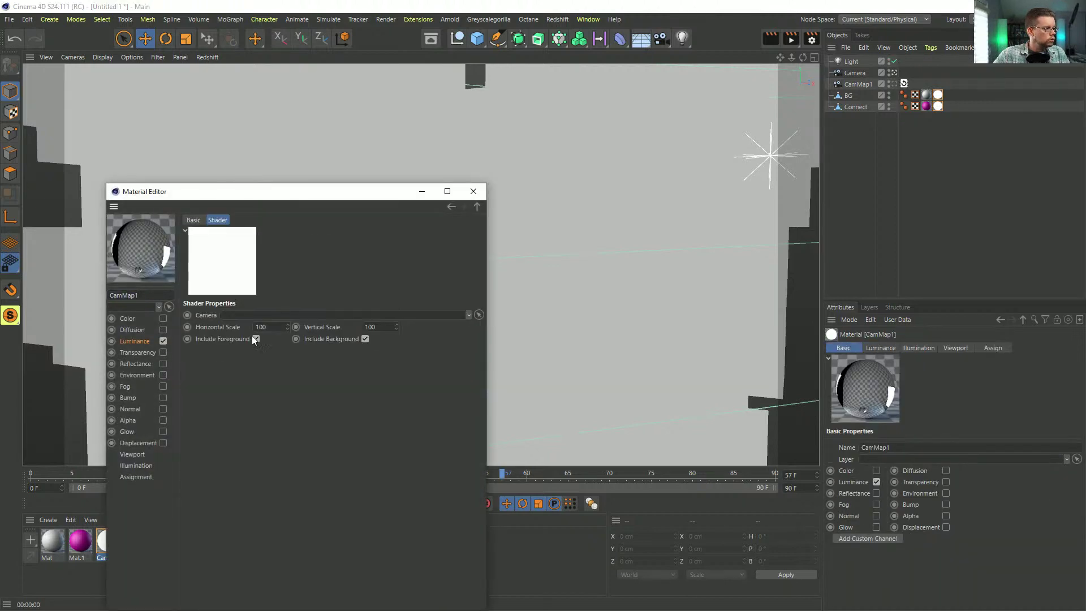
{"action": "left_click_drag", "start_coordinate": [857, 84], "coordinate": [344, 321]}
{"action": "left_click", "coordinate": [474, 191]}
{"action": "key", "text": "ctrl+r"}
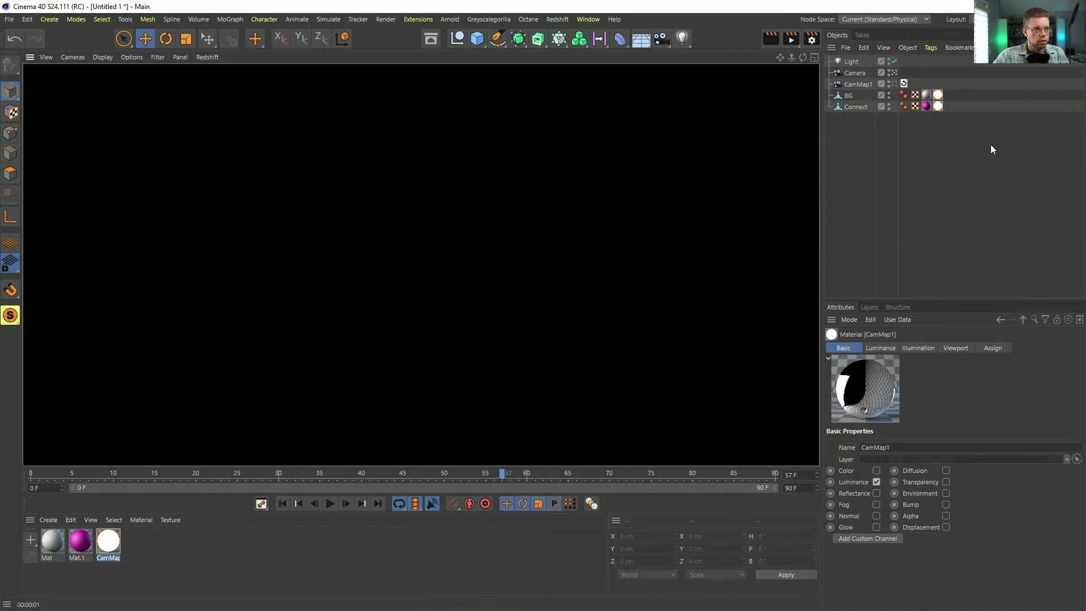
Step: Bring the original materials back on top on BG and Connect, and look through the CamMap1 camera at frame 42
{"action": "left_click_drag", "start_coordinate": [926, 95], "coordinate": [951, 107]}
{"action": "left_click", "coordinate": [894, 84]}
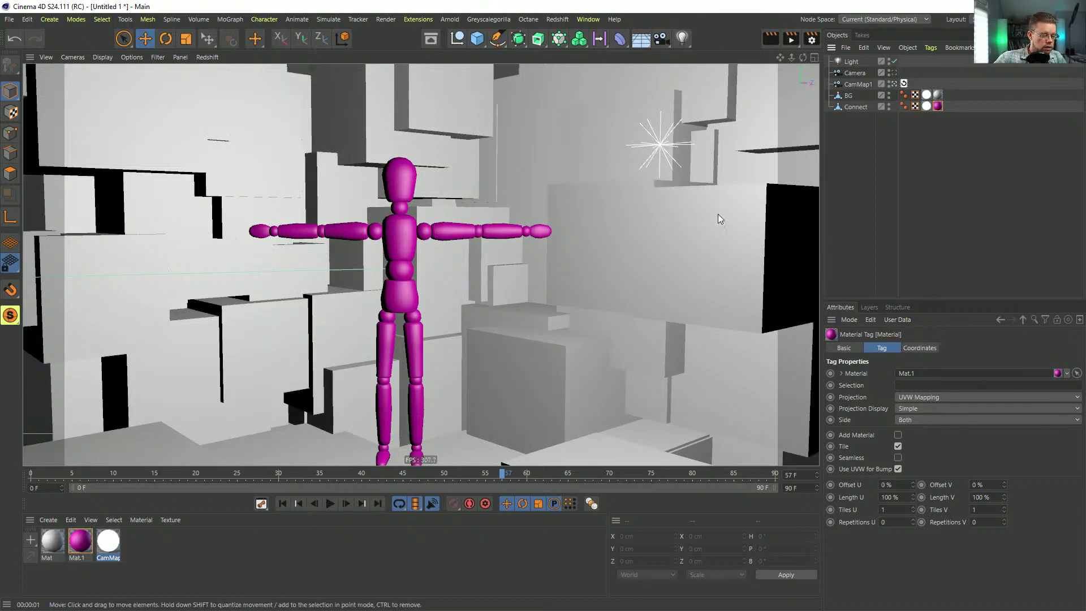
{"action": "key", "text": "ctrl+b"}
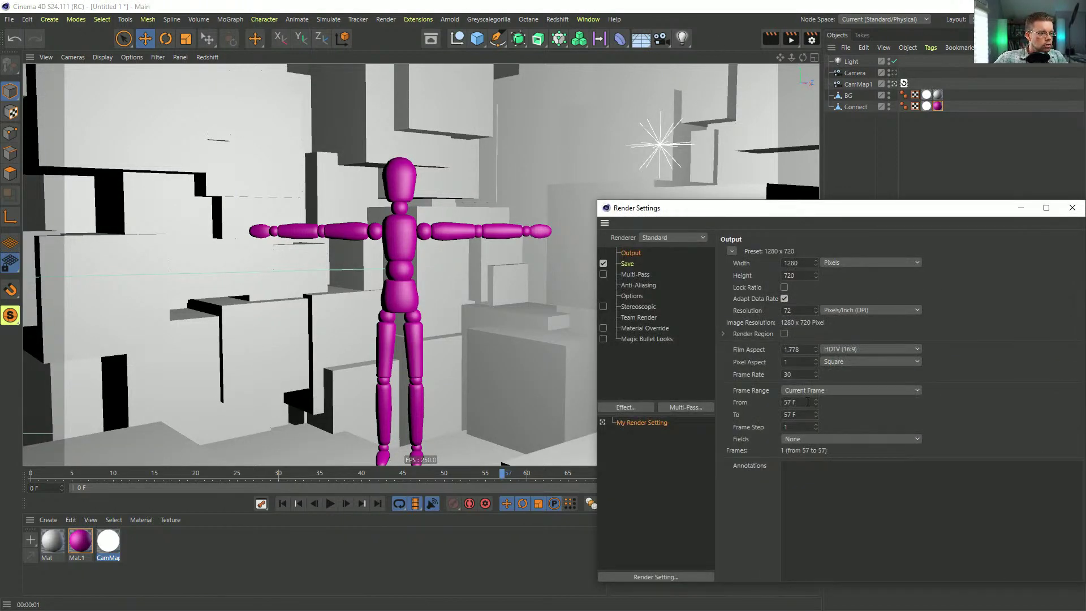
{"action": "mouse_move", "coordinate": [374, 478]}
{"action": "left_mouse_down"}
{"action": "mouse_move", "coordinate": [362, 478]}
{"action": "mouse_move", "coordinate": [379, 481]}
{"action": "left_mouse_up"}
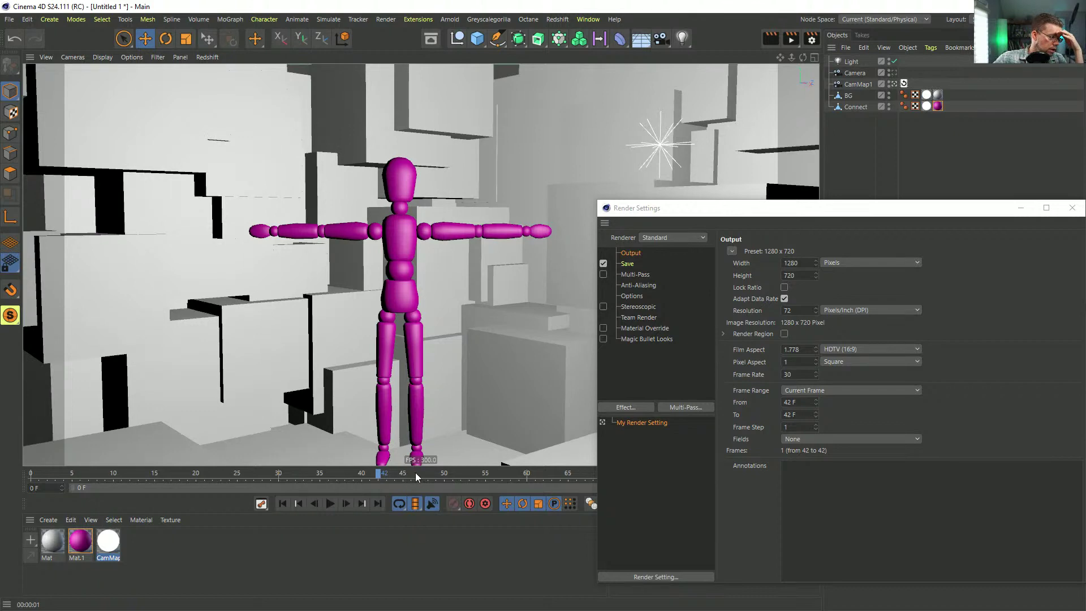
{"action": "left_click", "coordinate": [1071, 208]}
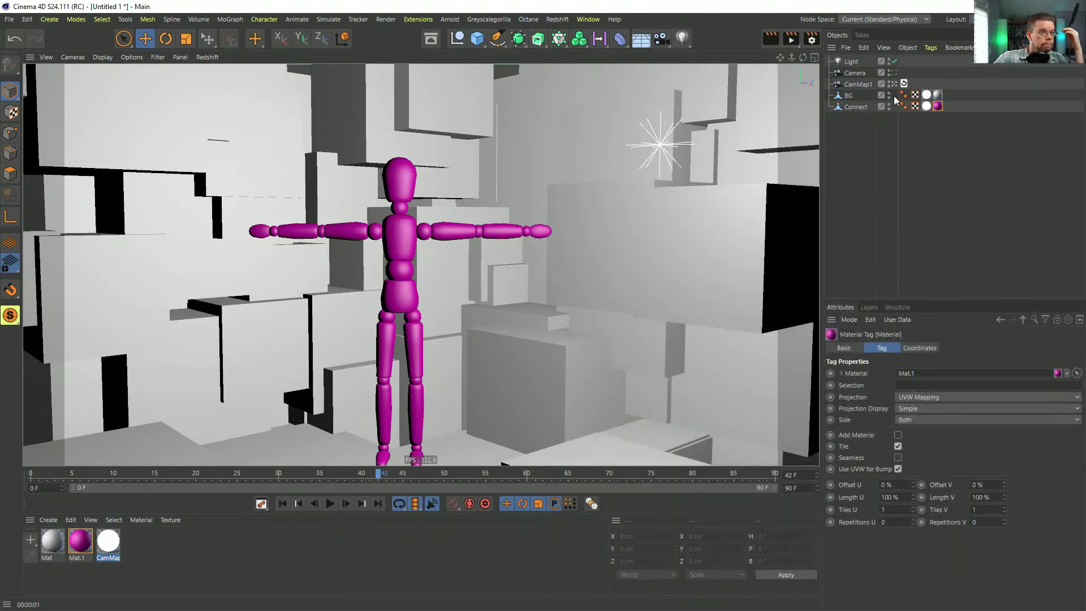
Step: Examine in the top view where Camera stands relative to the blocks and figure at frame 42
{"action": "left_click", "coordinate": [861, 73]}
{"action": "middle_click", "coordinate": [692, 182]}
{"action": "middle_click", "coordinate": [692, 176]}
{"action": "right_click_drag", "start_coordinate": [660, 362], "coordinate": [633, 395], "text": "alt"}
{"action": "middle_click_drag", "start_coordinate": [633, 395], "coordinate": [588, 358], "text": "alt"}
{"action": "mouse_move", "coordinate": [377, 476]}
{"action": "left_mouse_down"}
{"action": "mouse_move", "coordinate": [363, 476]}
{"action": "mouse_move", "coordinate": [378, 477]}
{"action": "left_mouse_up"}
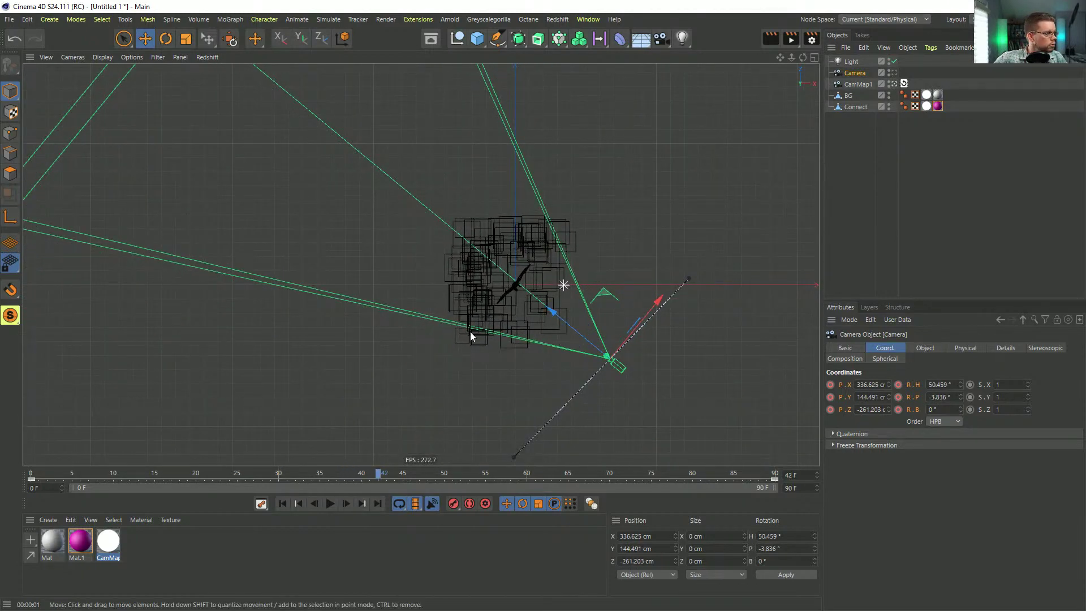
{"action": "middle_click", "coordinate": [525, 318]}
{"action": "middle_click", "coordinate": [372, 194]}
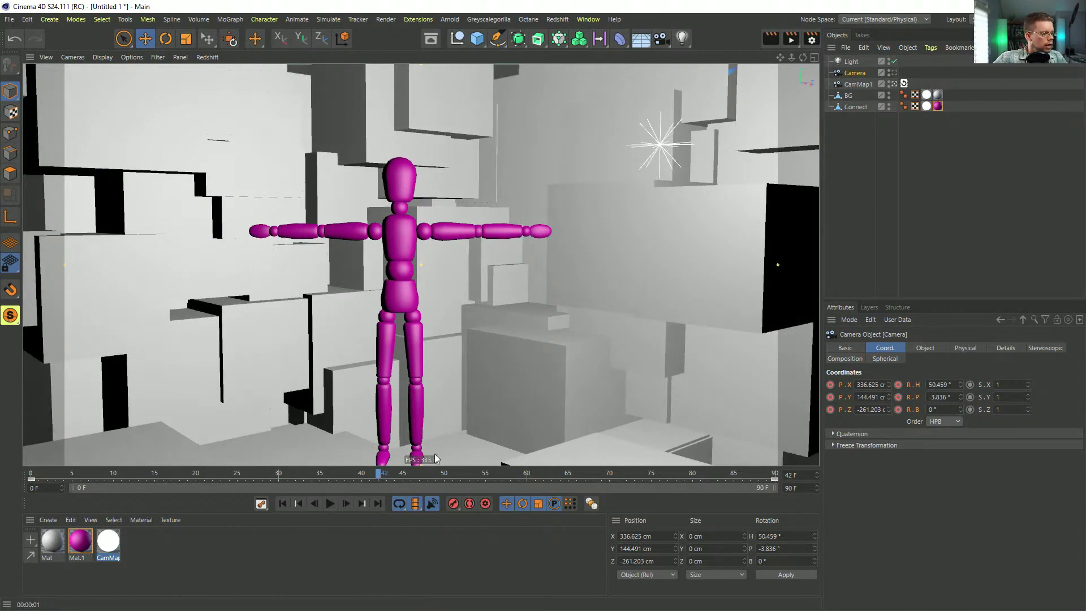
Step: Widen the object manager area and set the render output's image format to JPG in the render settings
{"action": "key", "text": "ctrl+b"}
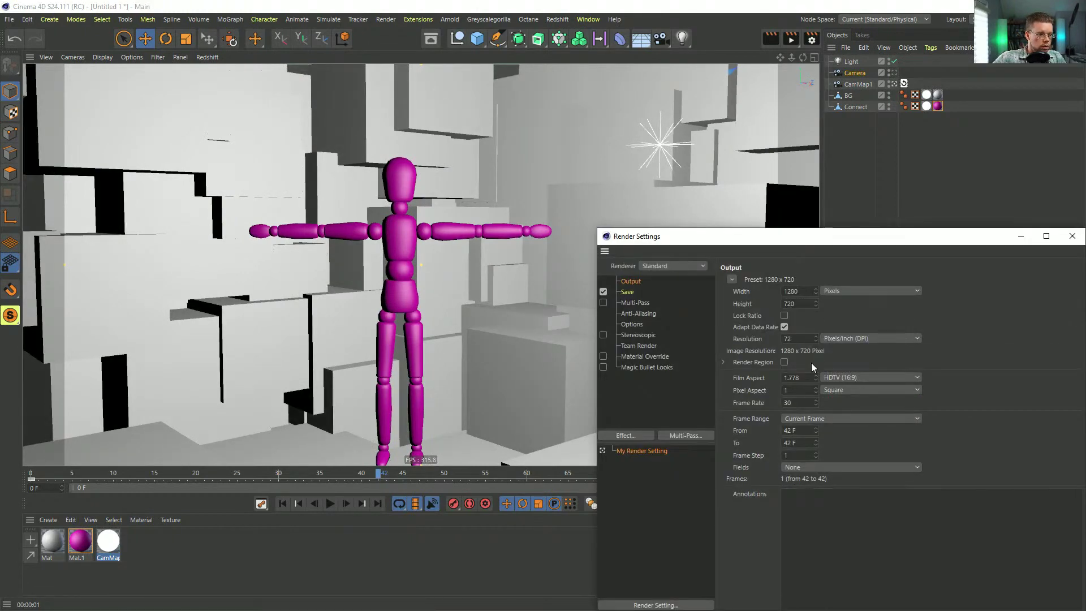
{"action": "left_click_drag", "start_coordinate": [824, 166], "coordinate": [742, 183]}
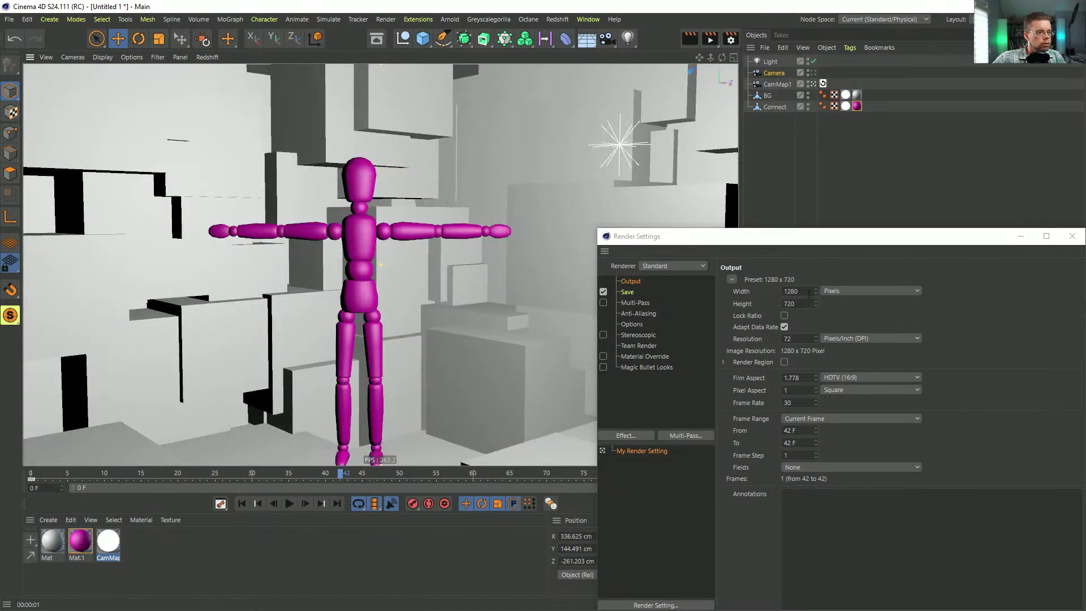
{"action": "left_click", "coordinate": [783, 292]}
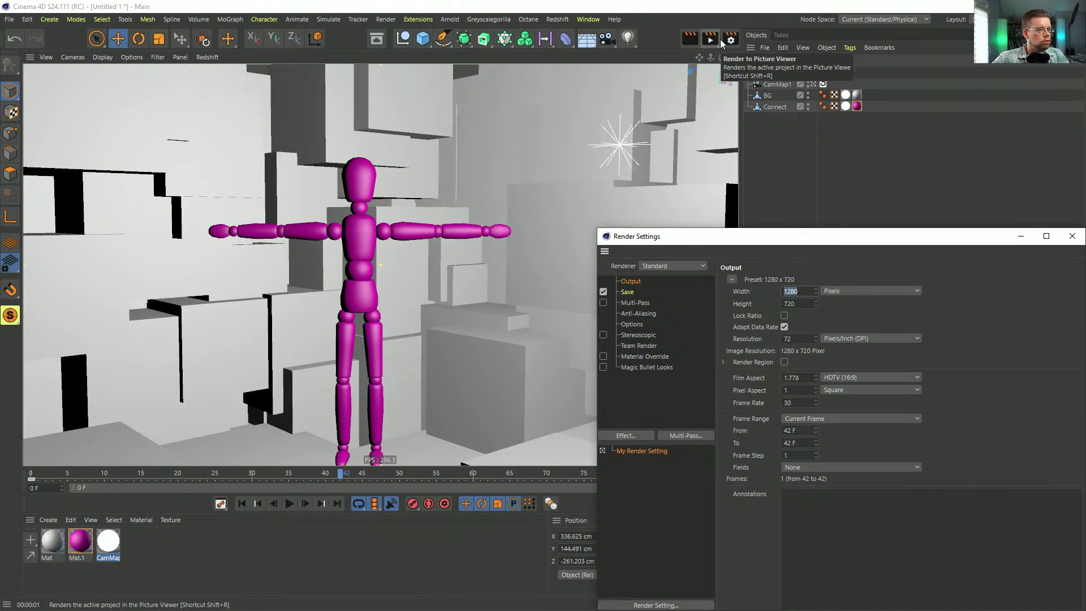
{"action": "left_click", "coordinate": [770, 61]}
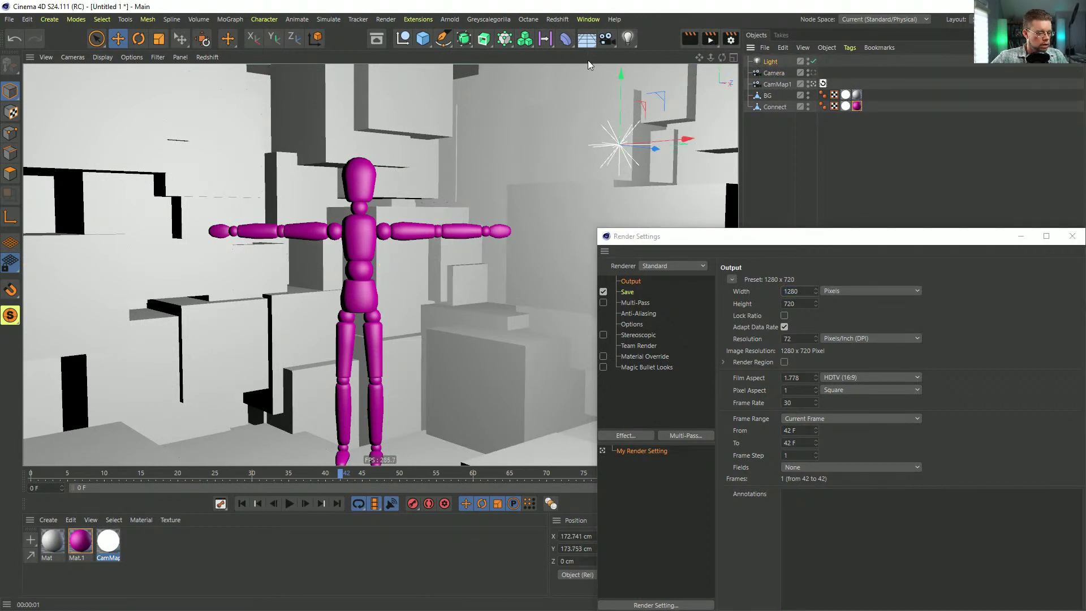
{"action": "left_click", "coordinate": [530, 115]}
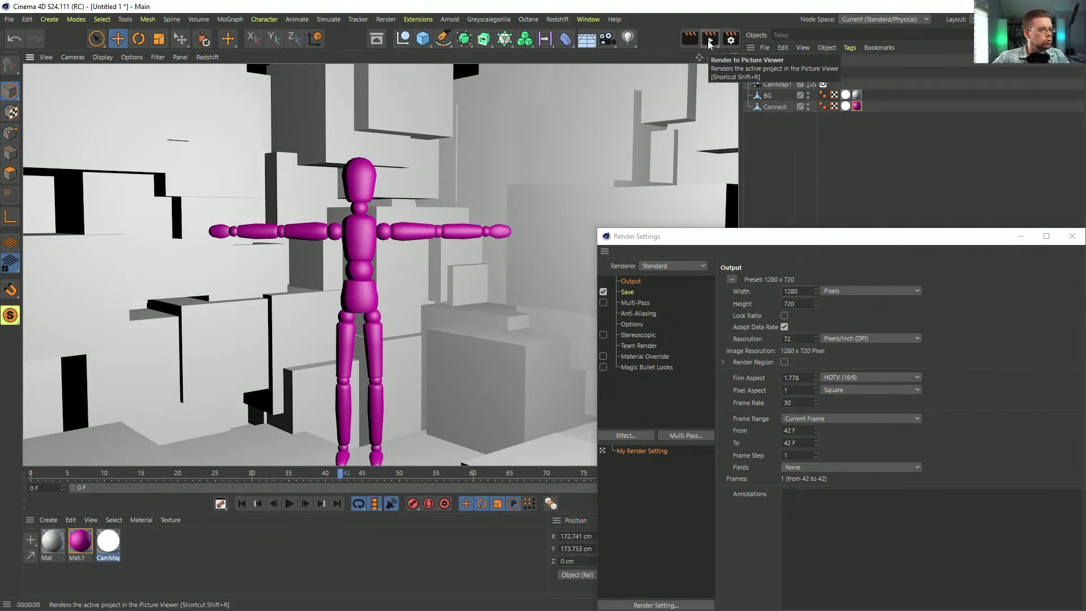
{"action": "left_click", "coordinate": [627, 292]}
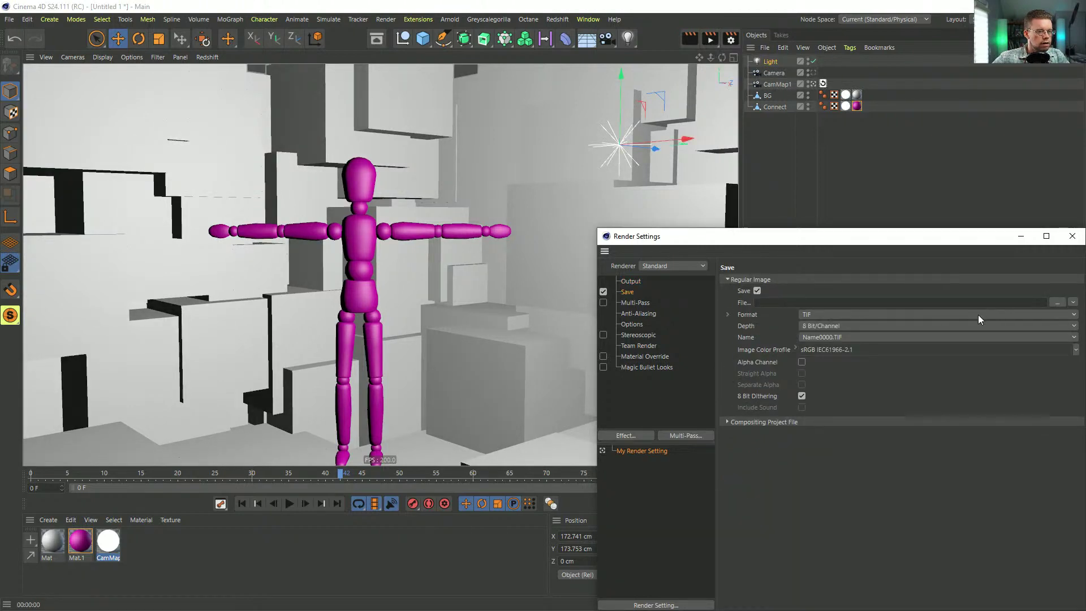
{"action": "left_click", "coordinate": [847, 315]}
{"action": "left_click", "coordinate": [854, 399]}
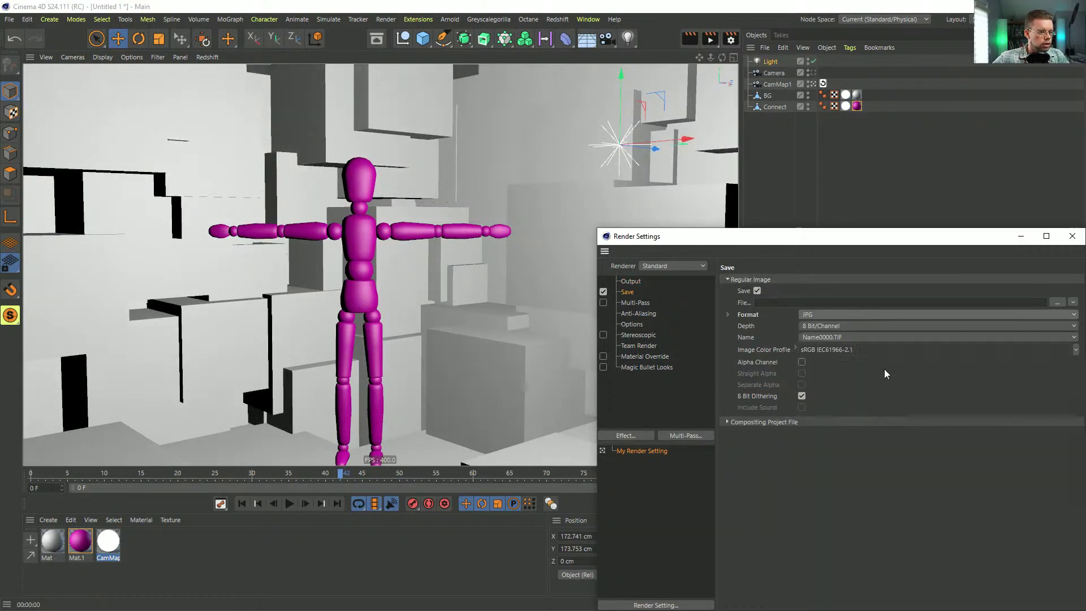
Step: Browse for the render's save location to the SceneFiles folder of Episode 21
{"action": "left_click", "coordinate": [1056, 303]}
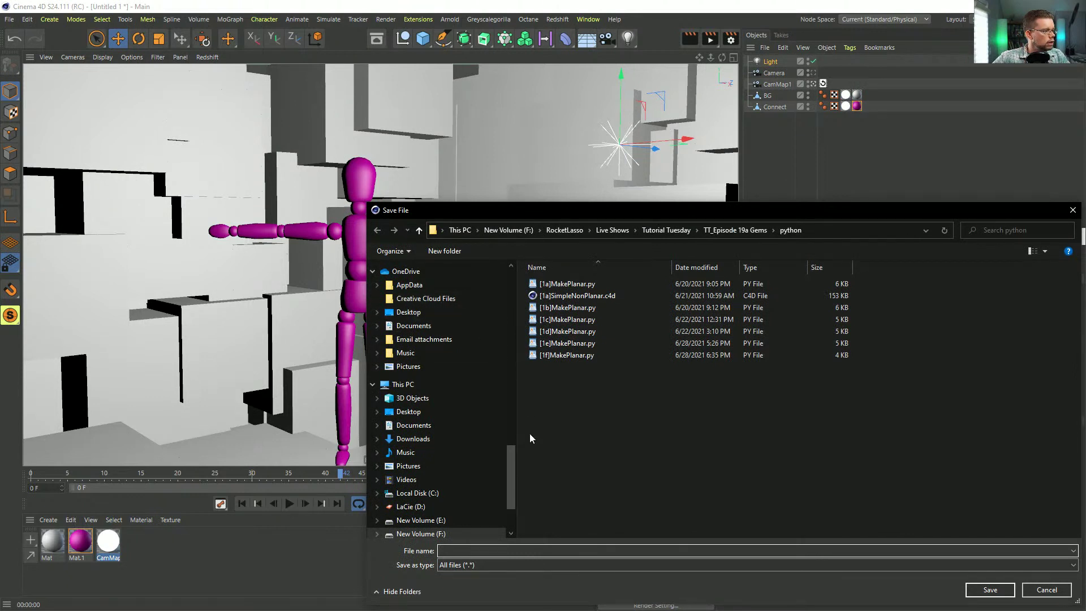
{"action": "left_click_drag", "start_coordinate": [515, 467], "coordinate": [512, 272]}
{"action": "left_click", "coordinate": [461, 290]}
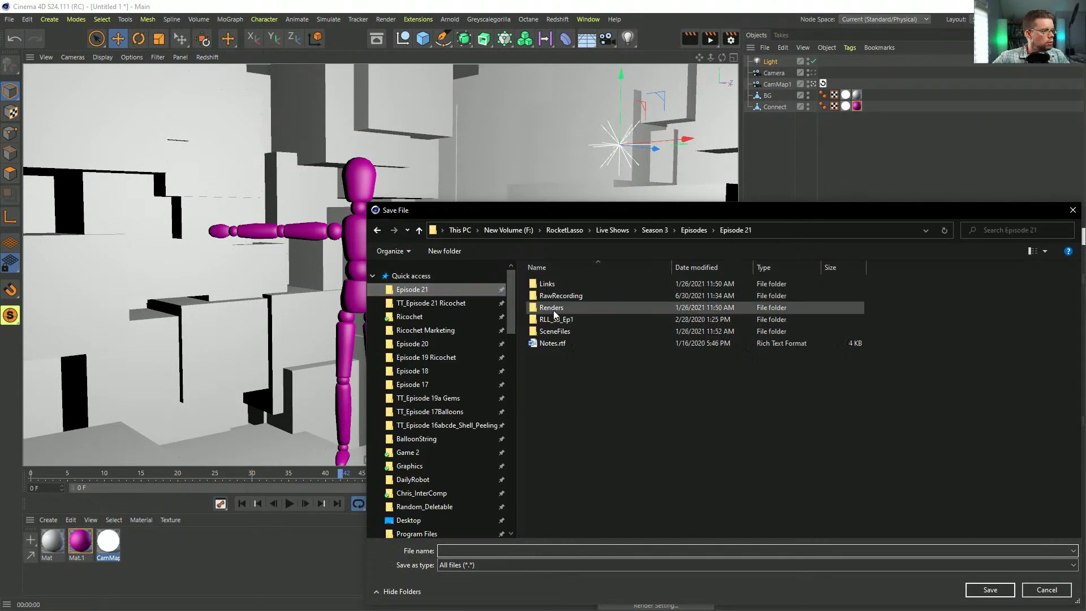
{"action": "double_click", "coordinate": [575, 331]}
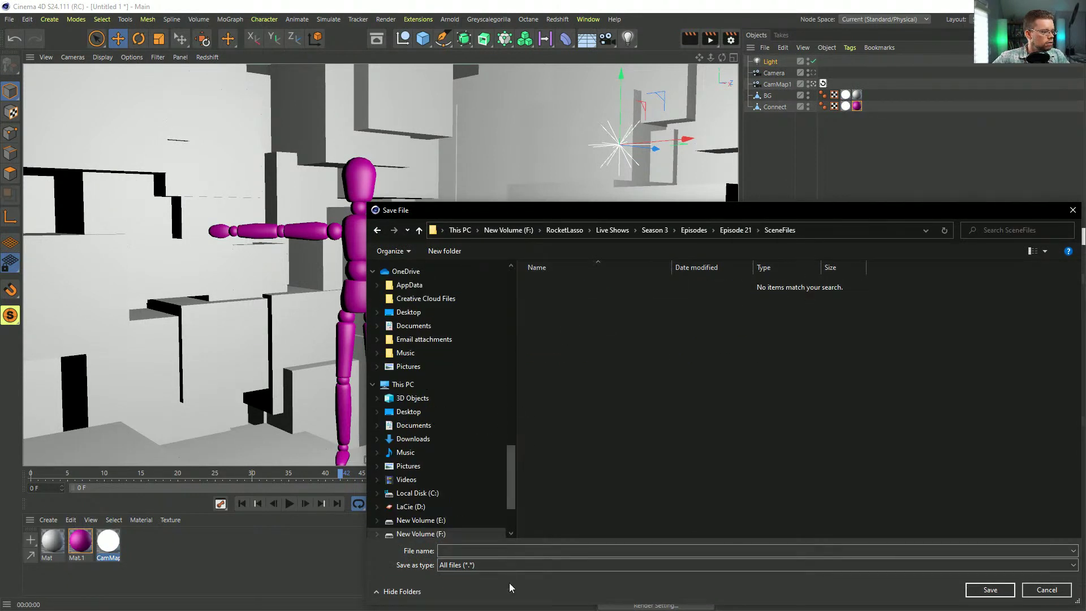
Step: Create a folder named tex in SceneFiles and set the render to save there as CampMap1
{"action": "left_click_drag", "start_coordinate": [555, 210], "coordinate": [466, 101]}
{"action": "left_click", "coordinate": [356, 142]}
{"action": "type", "text": "tex"}
{"action": "key", "text": "Return"}
{"action": "double_click", "coordinate": [446, 179]}
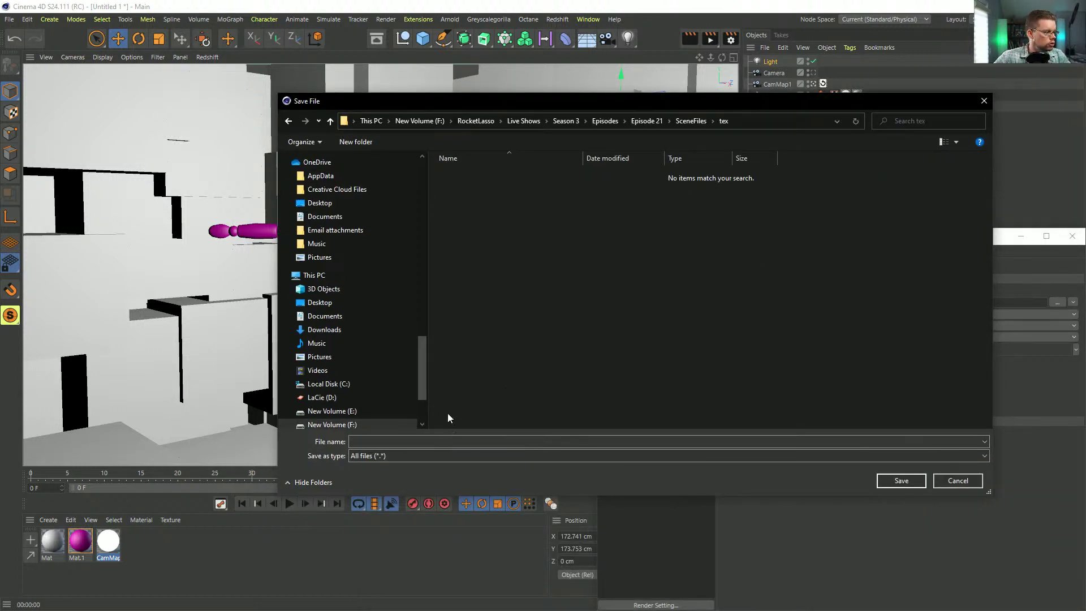
{"action": "left_click", "coordinate": [398, 442]}
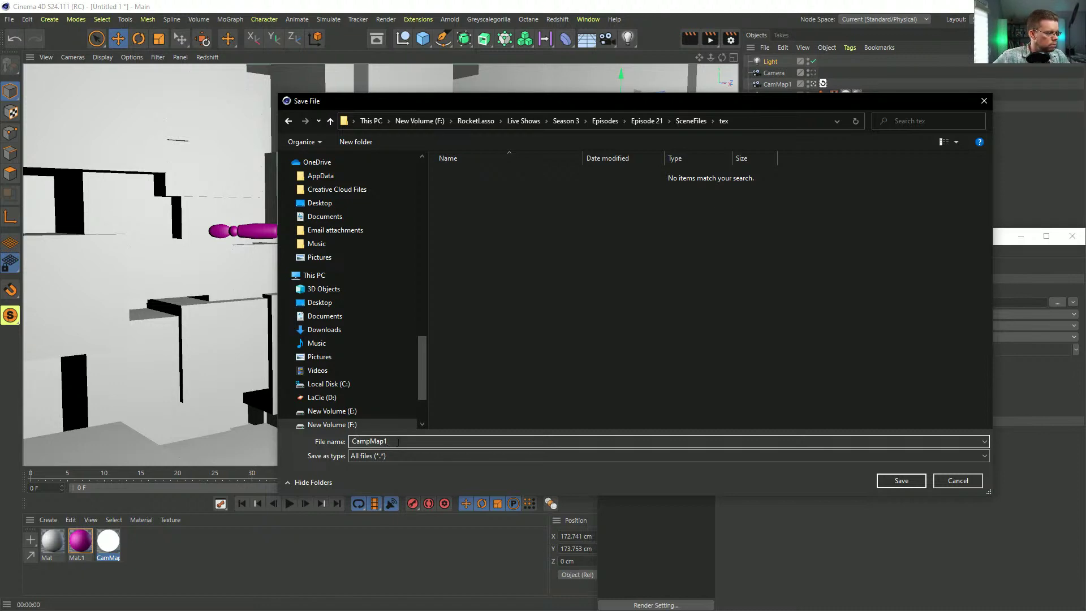
{"action": "left_click", "coordinate": [902, 480]}
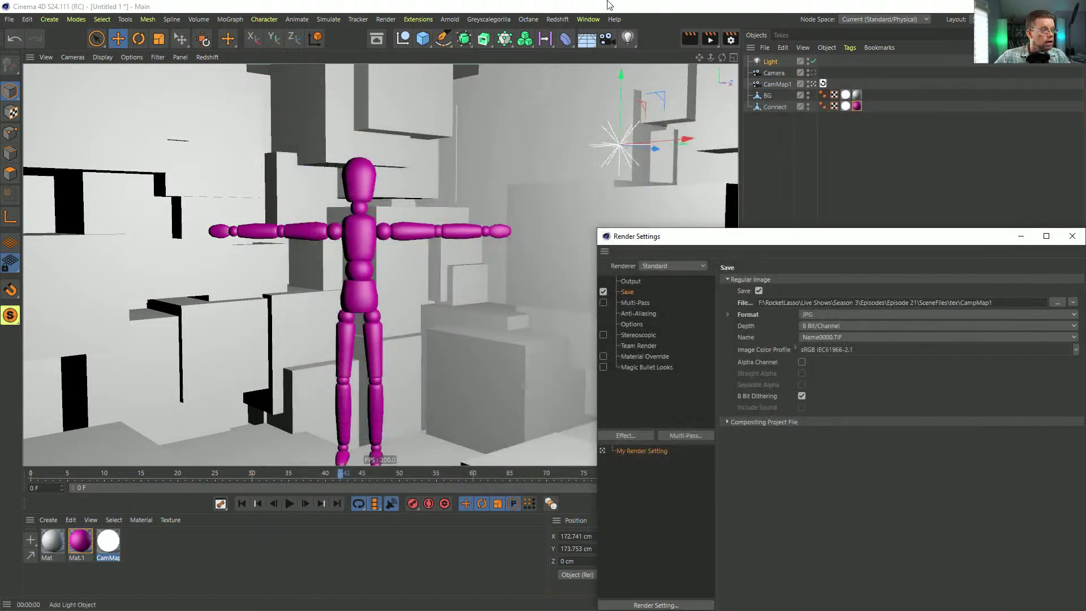
Step: Render frame 42 to the save path and place the CamMap1 material tags last on BG and Connect
{"action": "left_click", "coordinate": [708, 39]}
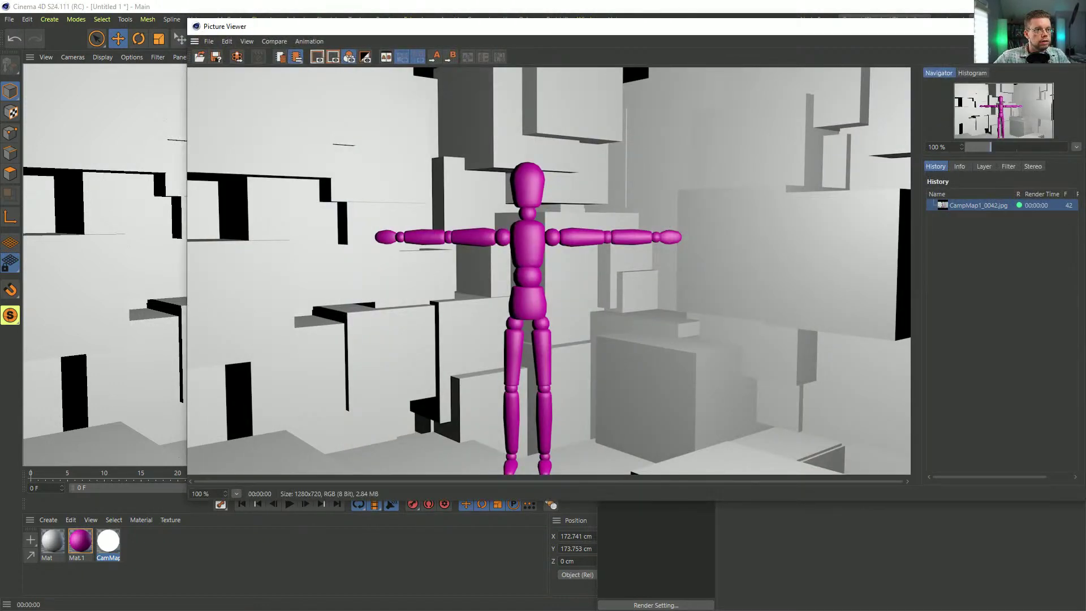
{"action": "left_click", "coordinate": [1072, 26]}
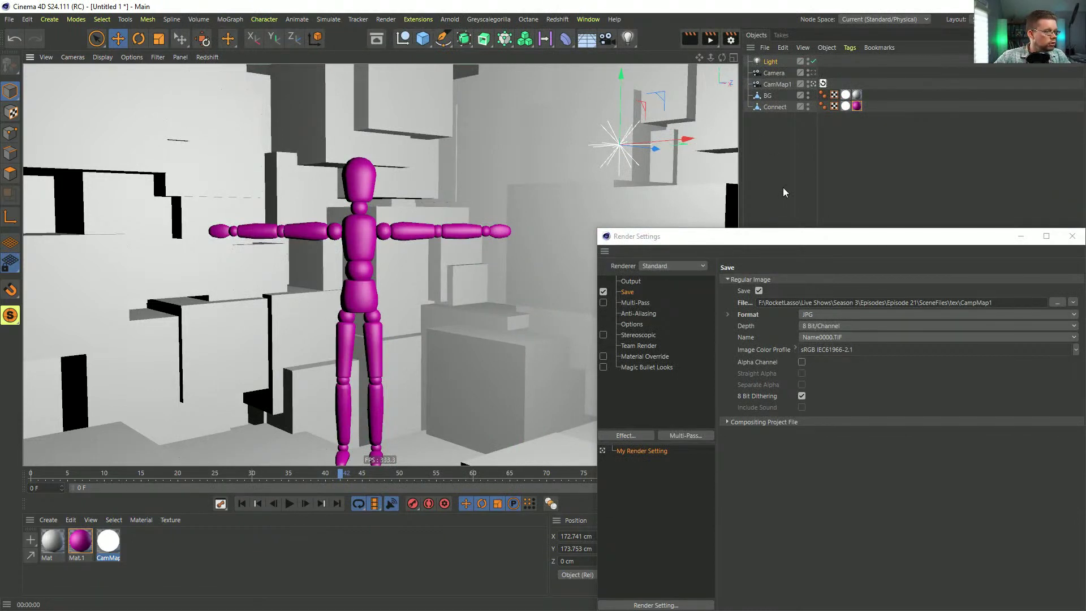
{"action": "mouse_move", "coordinate": [847, 95]}
{"action": "left_mouse_down"}
{"action": "mouse_move", "coordinate": [868, 96]}
{"action": "mouse_move", "coordinate": [862, 108]}
{"action": "left_mouse_up"}
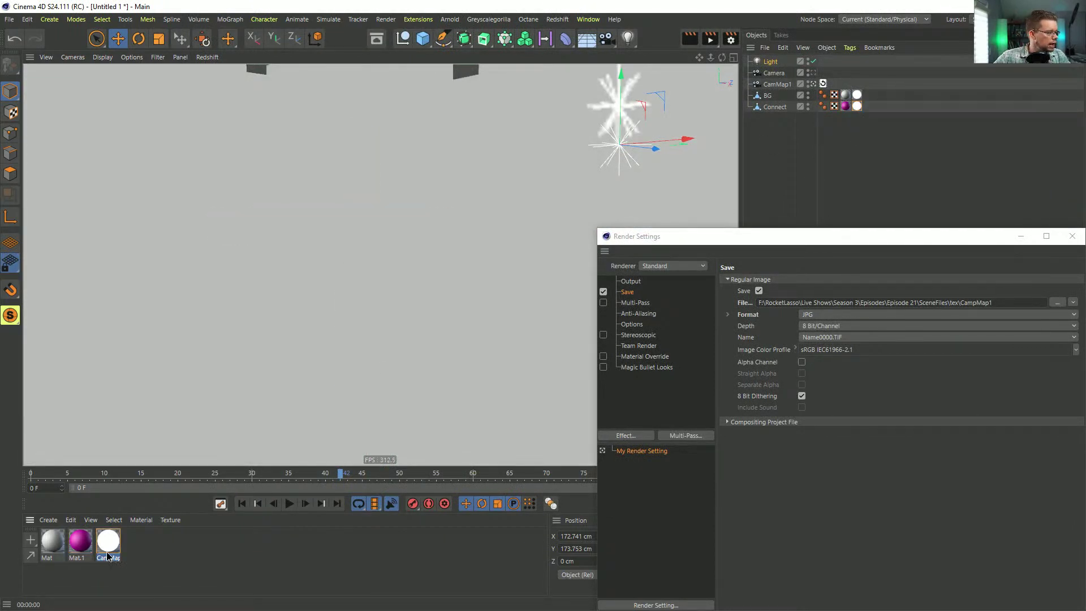
Step: Open the CamMap1 material for editing and save the scene as [1a]CameraMapping.c4d in Episode 21's SceneFiles folder
{"action": "double_click", "coordinate": [108, 554]}
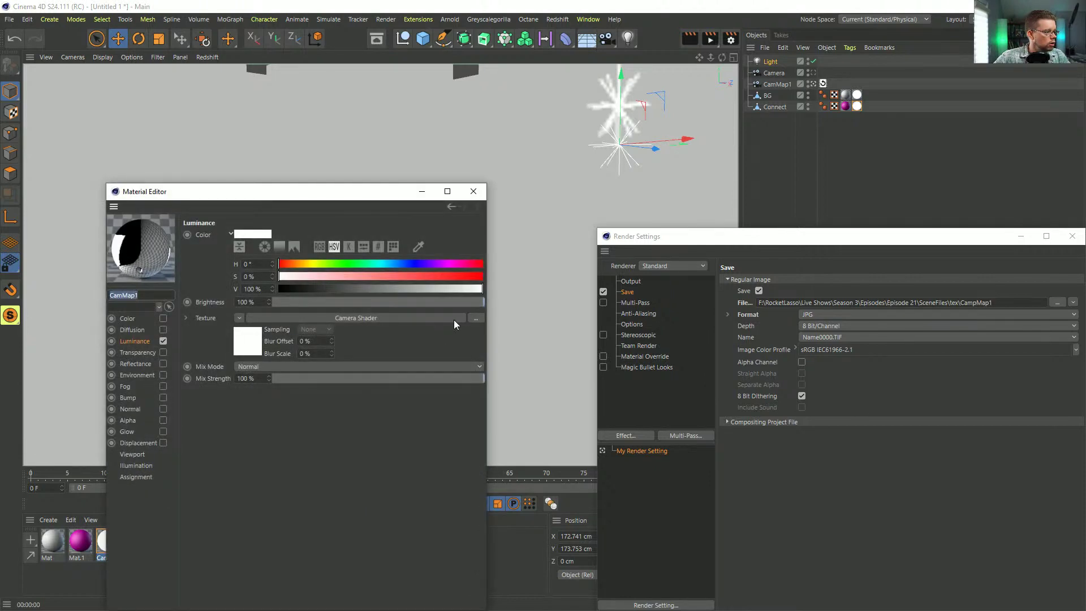
{"action": "key", "text": "ctrl+s"}
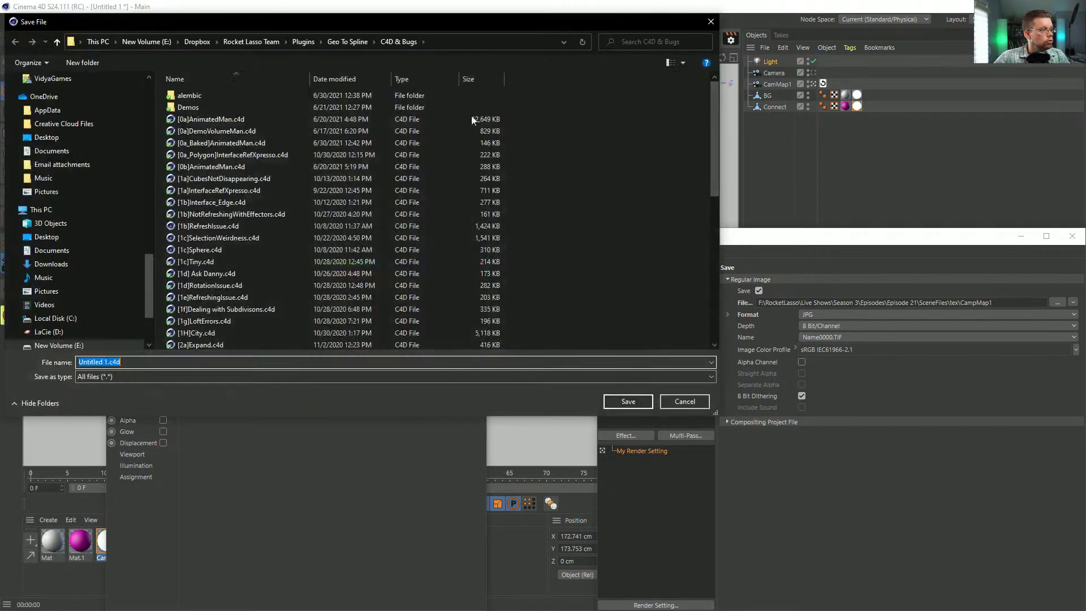
{"action": "scroll", "coordinate": [144, 272], "scroll_direction": "up", "scroll_amount": 10}
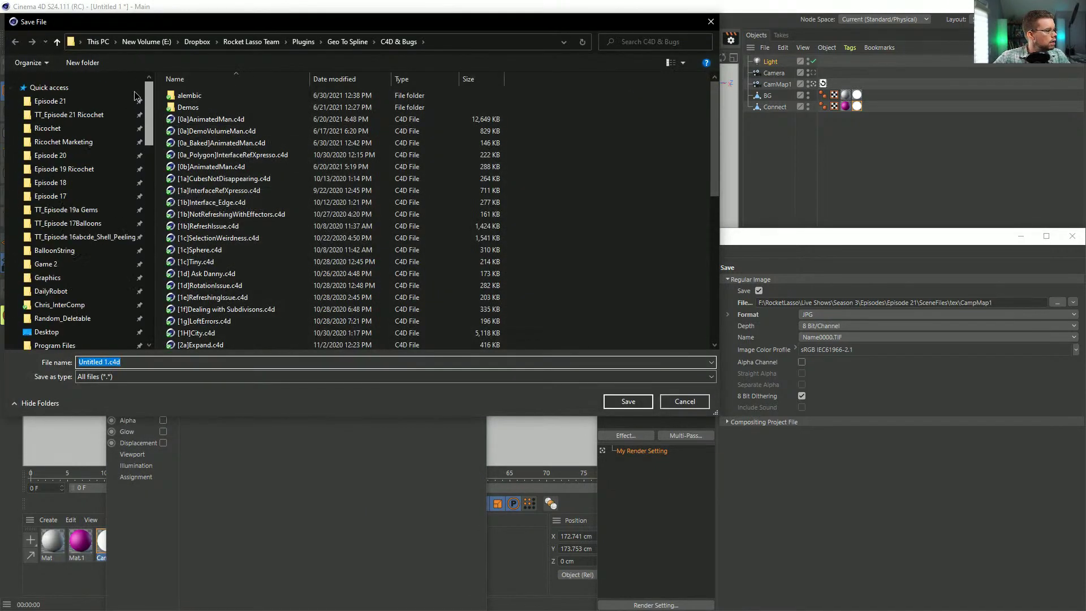
{"action": "left_click", "coordinate": [90, 101]}
{"action": "double_click", "coordinate": [211, 143]}
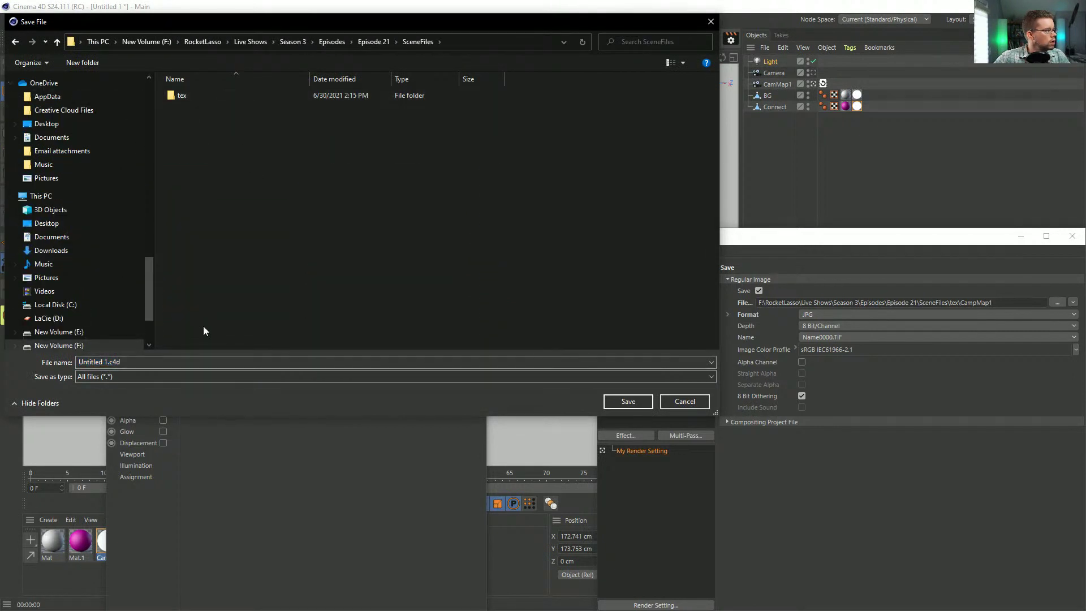
{"action": "left_click_drag", "start_coordinate": [109, 362], "coordinate": [41, 352]}
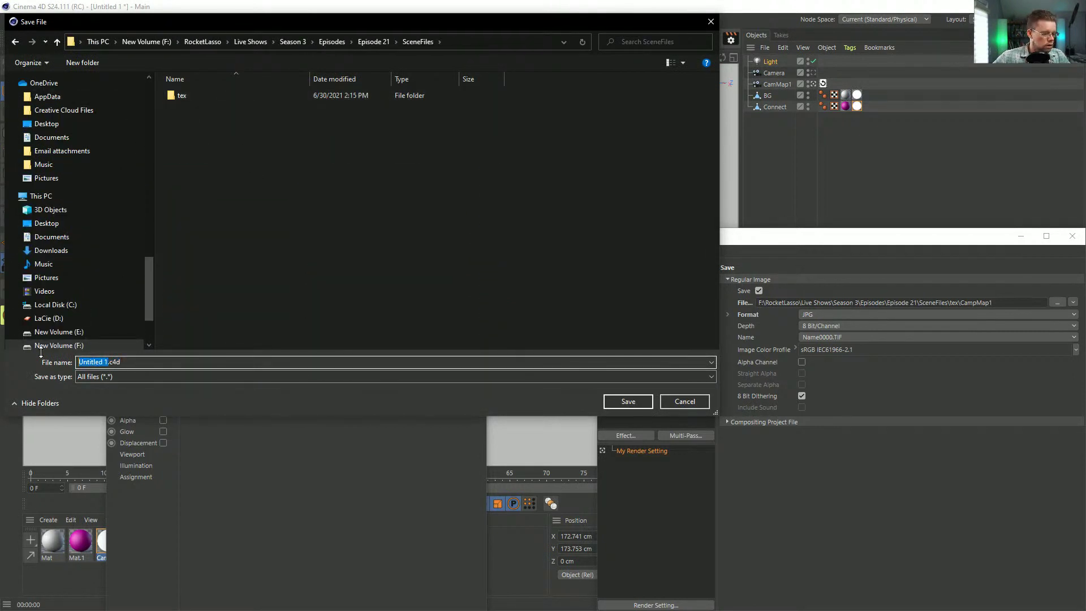
{"action": "type", "text": "Ca"}
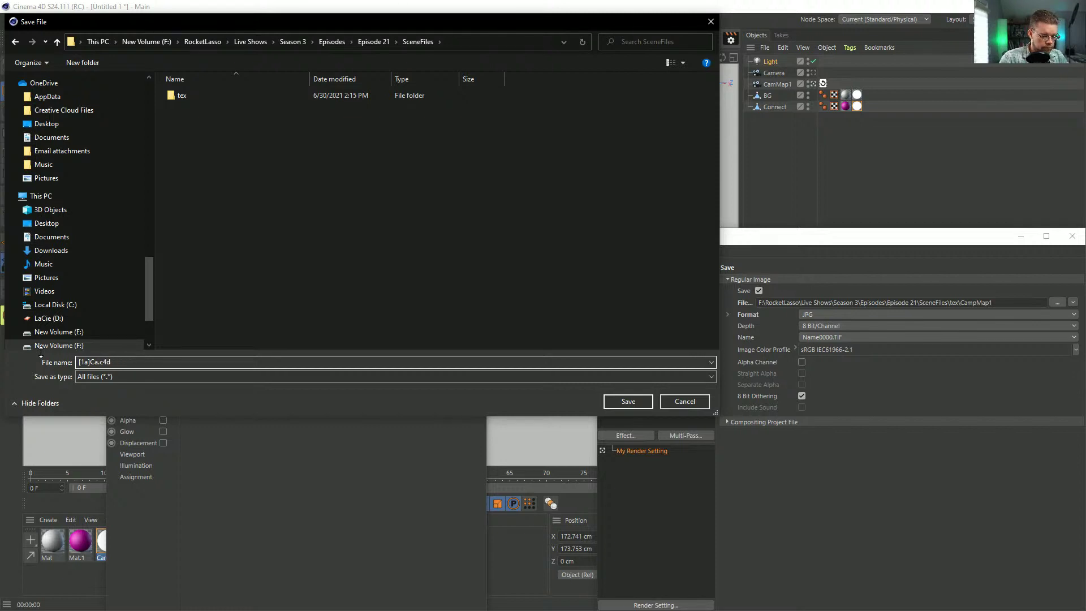
{"action": "type", "text": "g"}
{"action": "key", "text": "Return"}
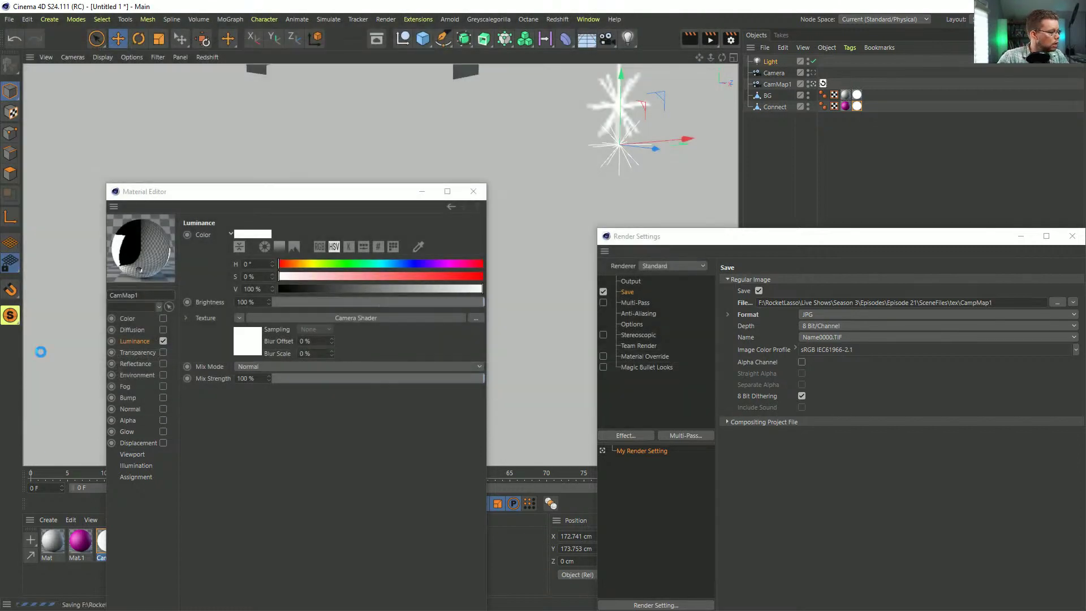
Step: Load CampMap1_0042.jpg from the SceneFiles tex folder as the CamMap1 material's luminance texture
{"action": "left_click", "coordinate": [475, 319]}
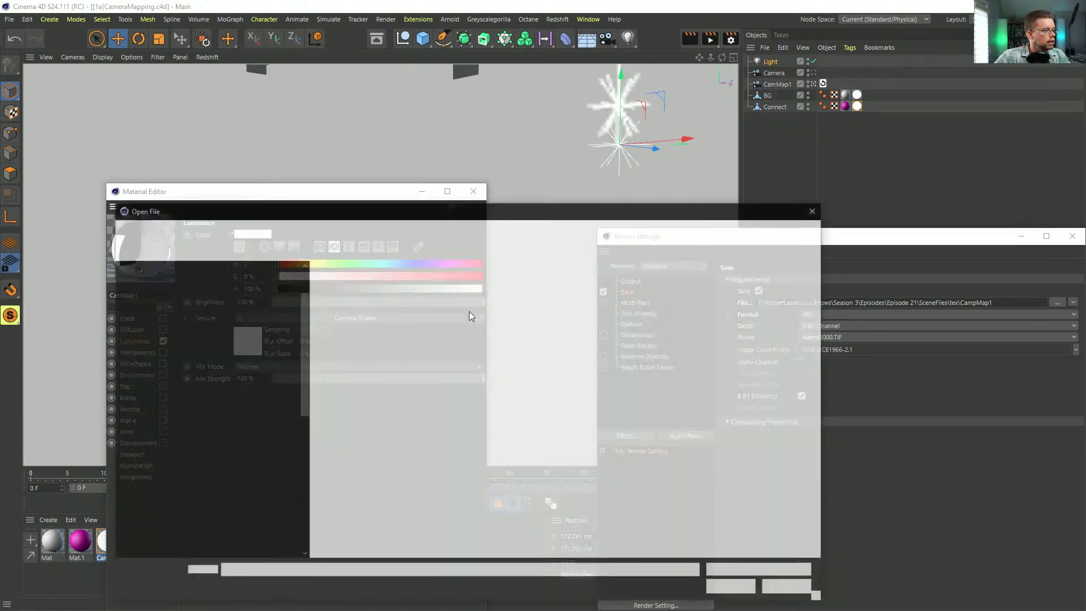
{"action": "left_click_drag", "start_coordinate": [304, 464], "coordinate": [305, 278]}
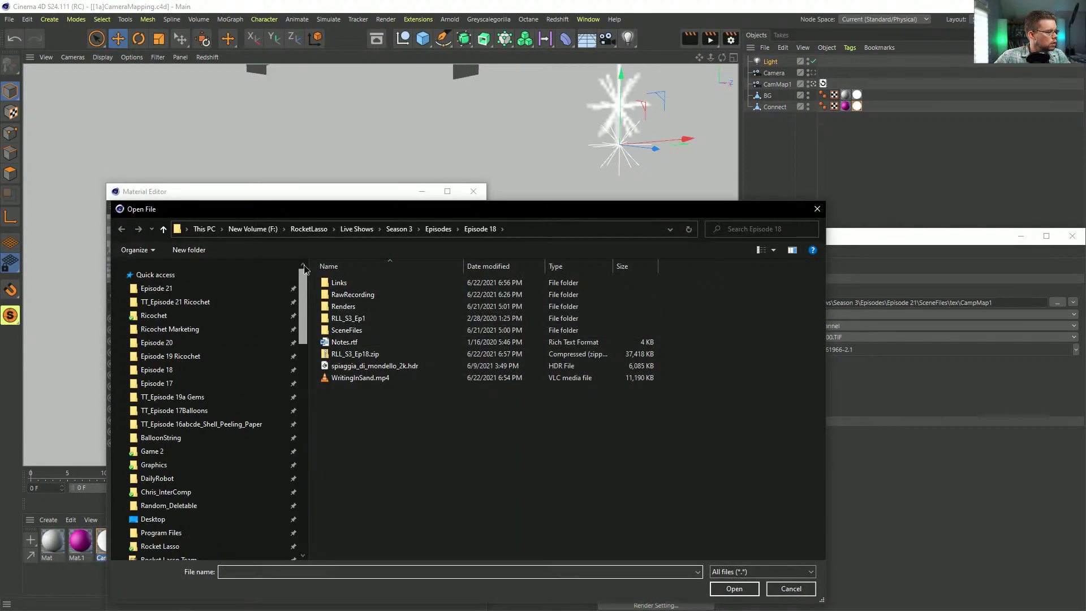
{"action": "left_click", "coordinate": [224, 288]}
{"action": "double_click", "coordinate": [360, 334]}
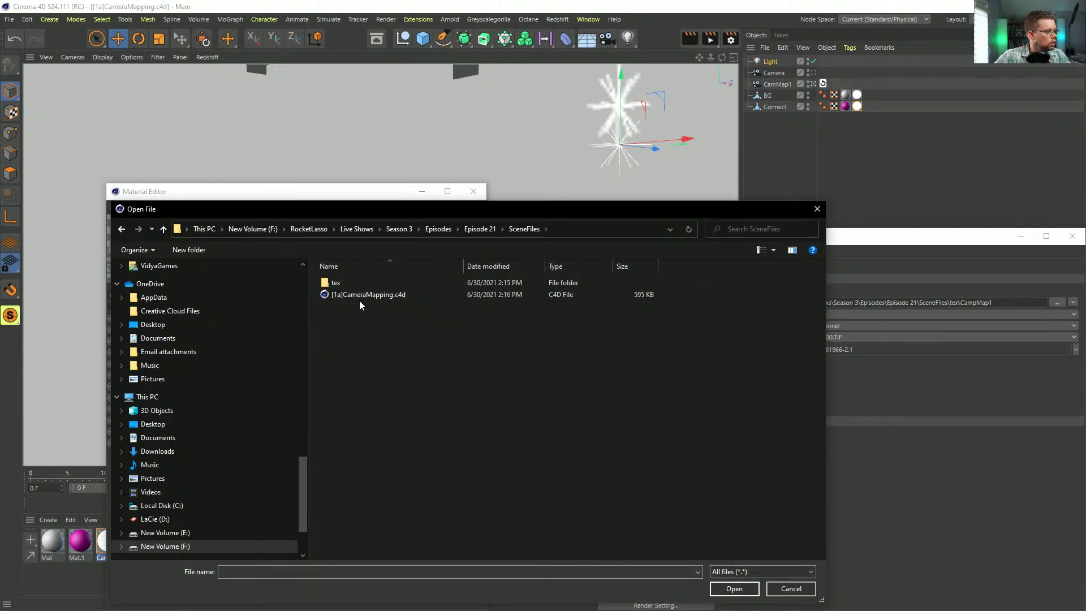
{"action": "double_click", "coordinate": [360, 284]}
{"action": "left_click", "coordinate": [358, 298]}
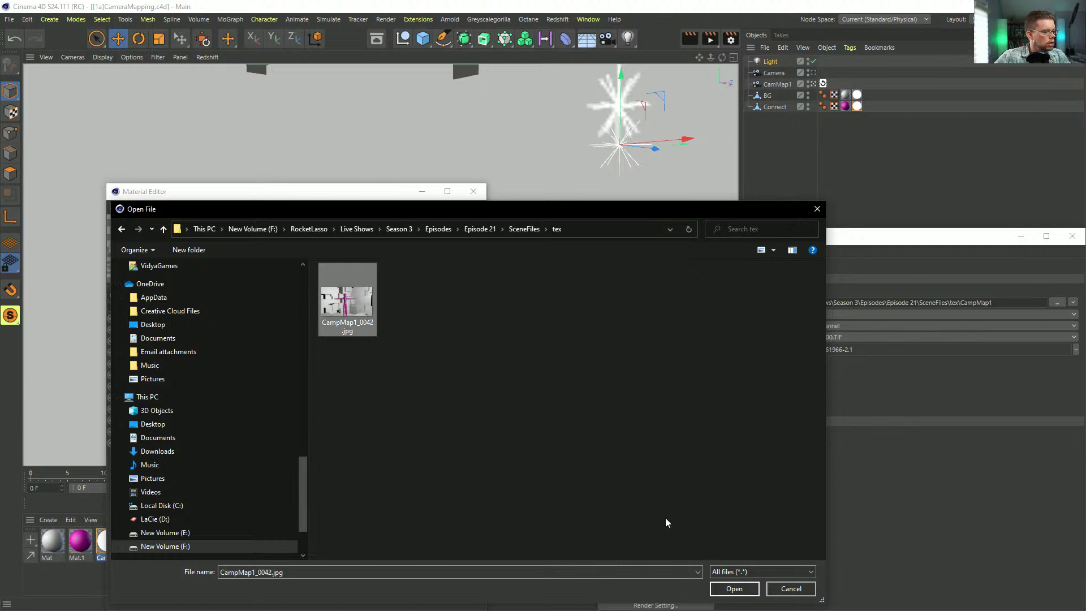
{"action": "left_click", "coordinate": [730, 588]}
{"action": "left_click", "coordinate": [472, 192]}
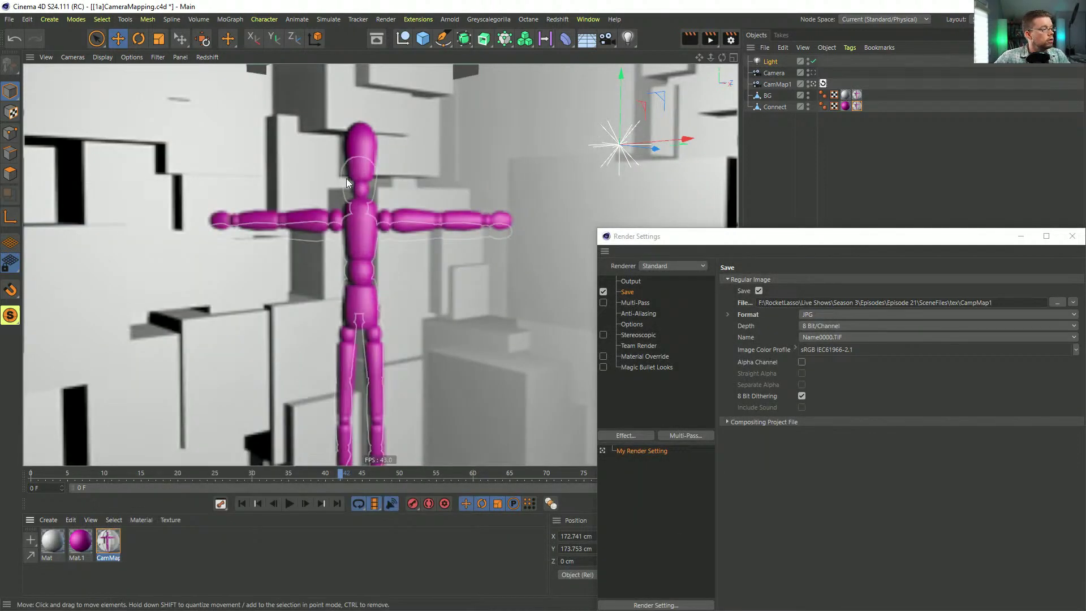
Step: Close the render settings, then check the projection at frame 50 and the film aspect options of BG's CamMap1 tag
{"action": "left_click", "coordinate": [1072, 236]}
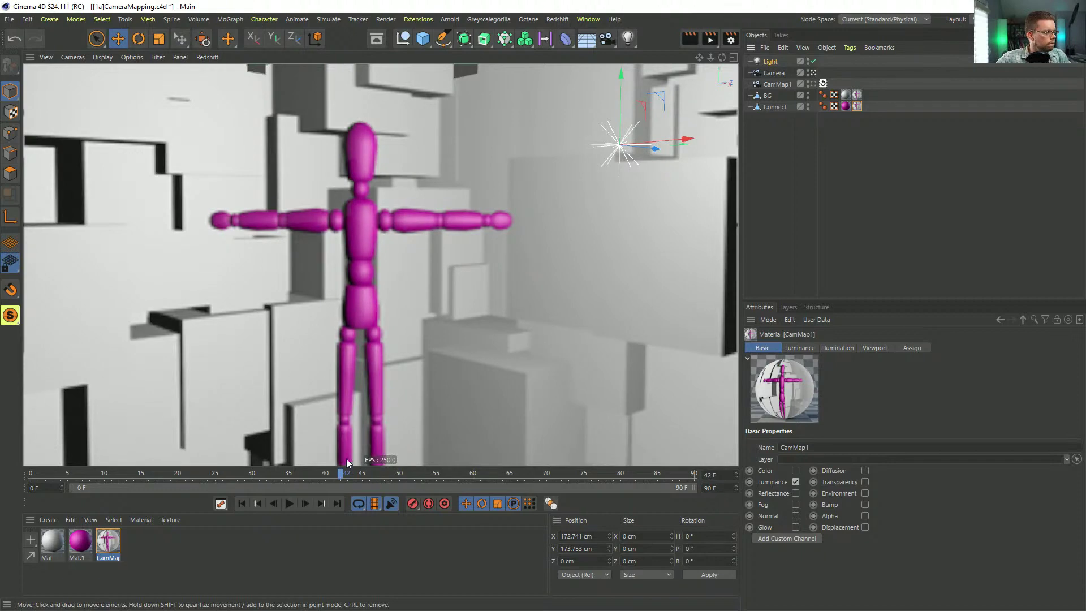
{"action": "left_click_drag", "start_coordinate": [343, 475], "coordinate": [399, 477]}
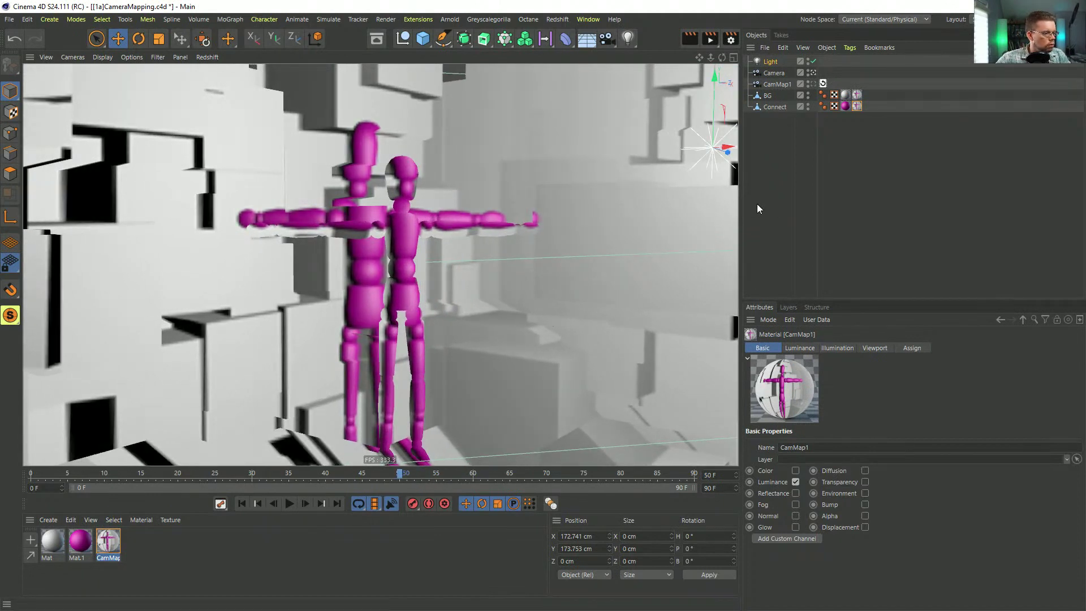
{"action": "left_click", "coordinate": [859, 94]}
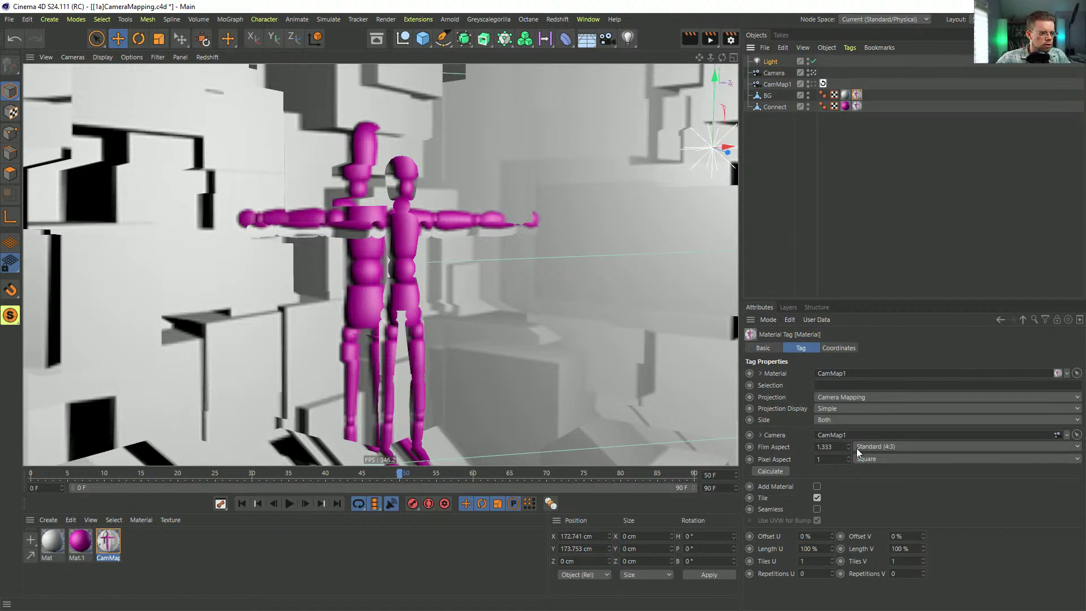
{"action": "left_click", "coordinate": [871, 448]}
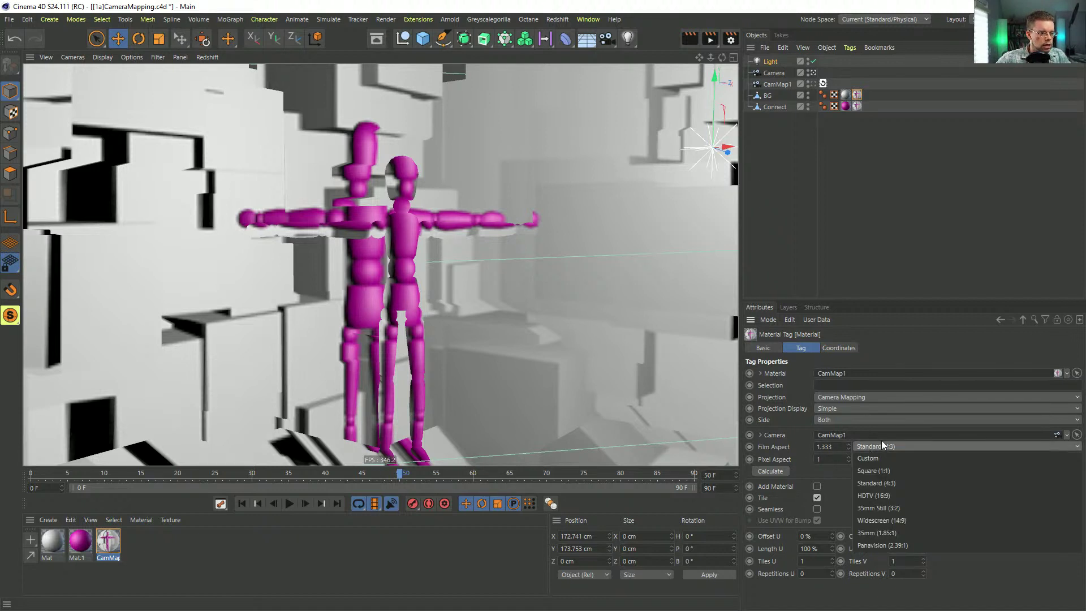
{"action": "left_click", "coordinate": [908, 347]}
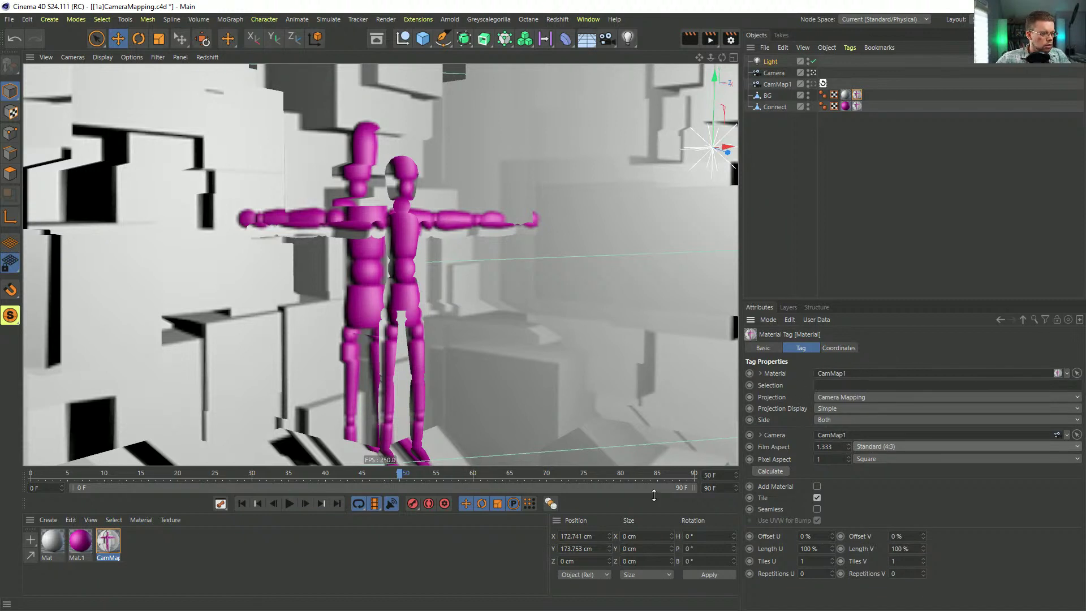
Step: Add a null and calculate the render's aspect ratio in its Y position as 1280/720
{"action": "left_click", "coordinate": [403, 39]}
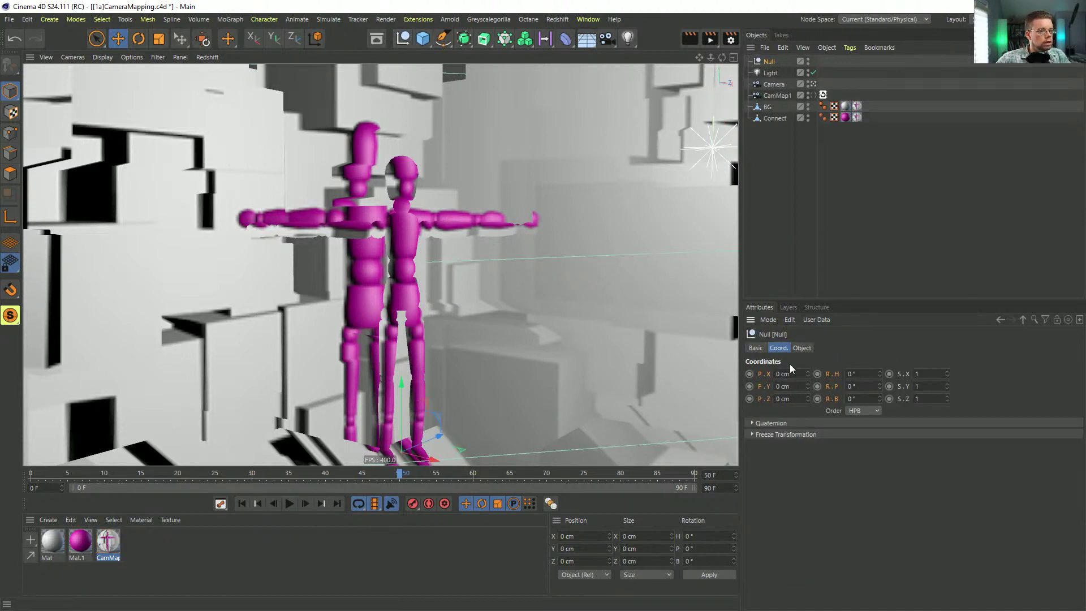
{"action": "left_click", "coordinate": [796, 386]}
{"action": "type", "text": "1"}
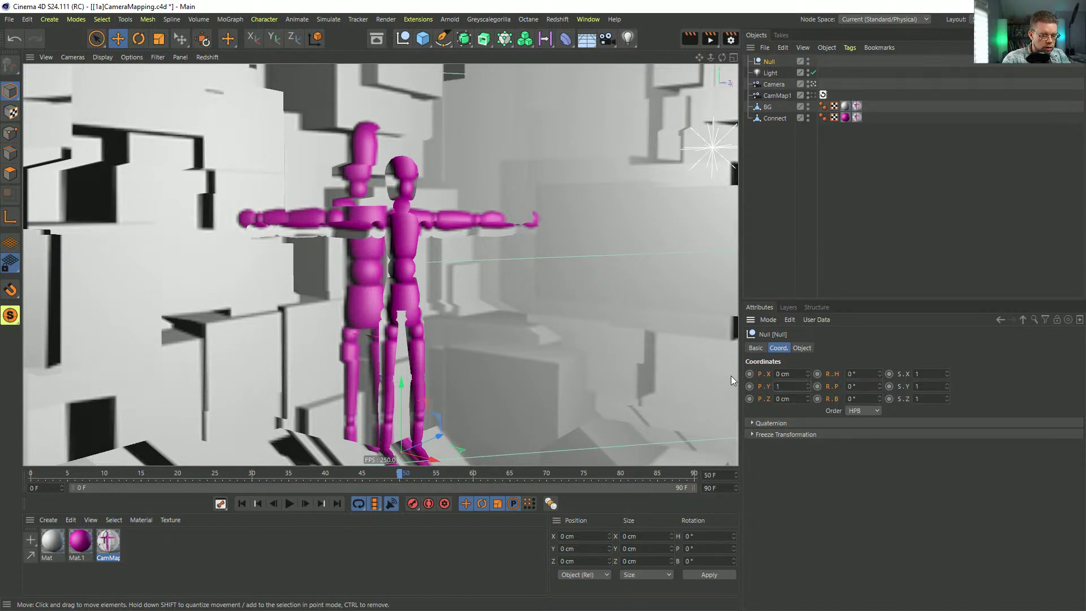
{"action": "type", "text": "280/720"}
{"action": "key", "text": "Return"}
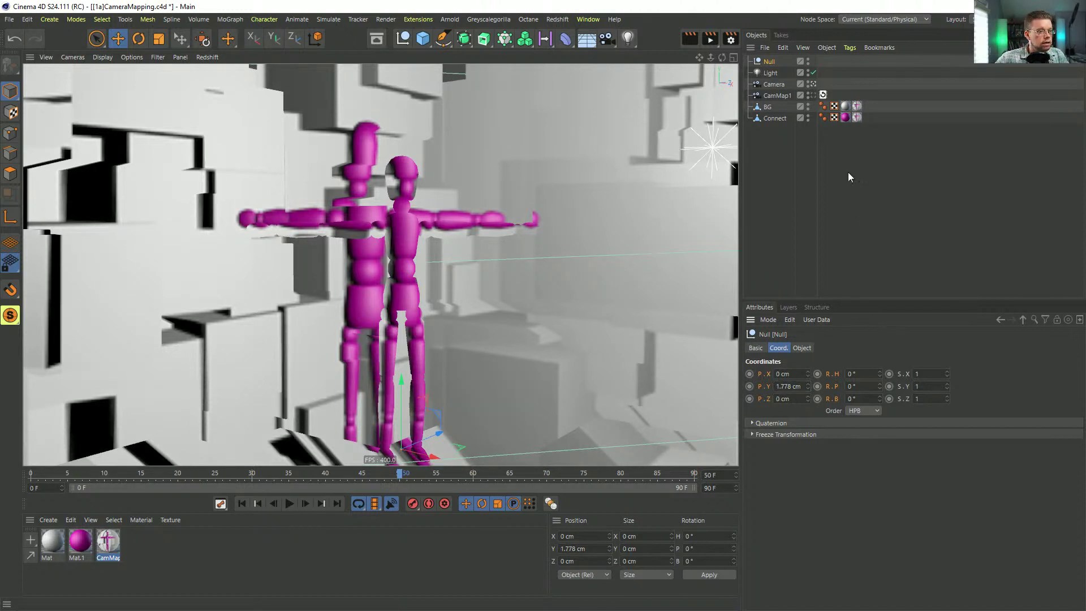
Step: Check the CamMap1 camera's object properties and set the film aspect of both CamMap1 material tags to 1.778
{"action": "left_click", "coordinate": [778, 95]}
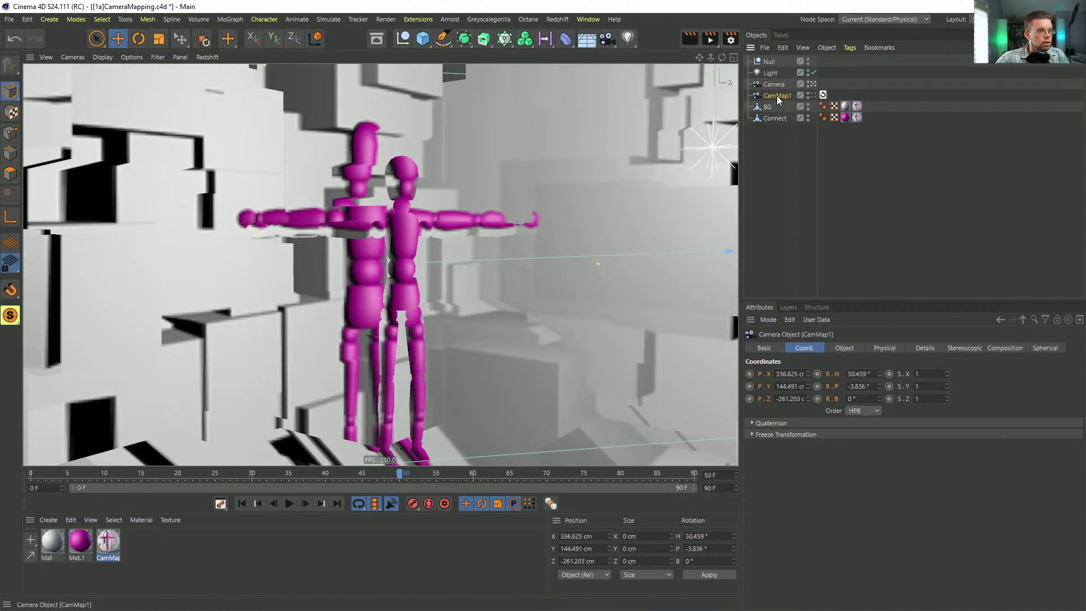
{"action": "left_click", "coordinate": [845, 348]}
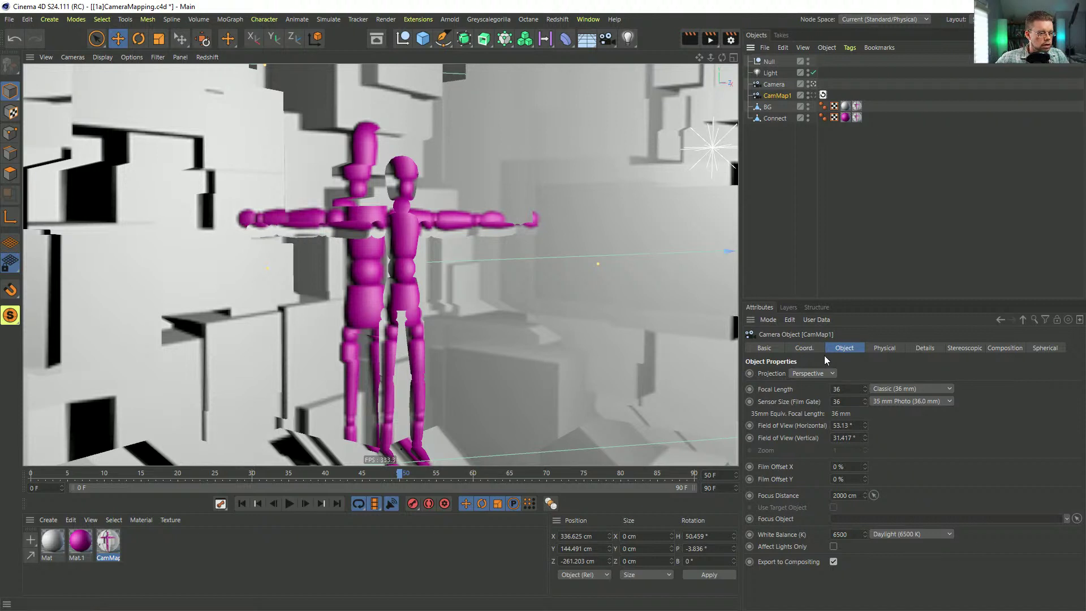
{"action": "left_click_drag", "start_coordinate": [857, 92], "coordinate": [857, 120]}
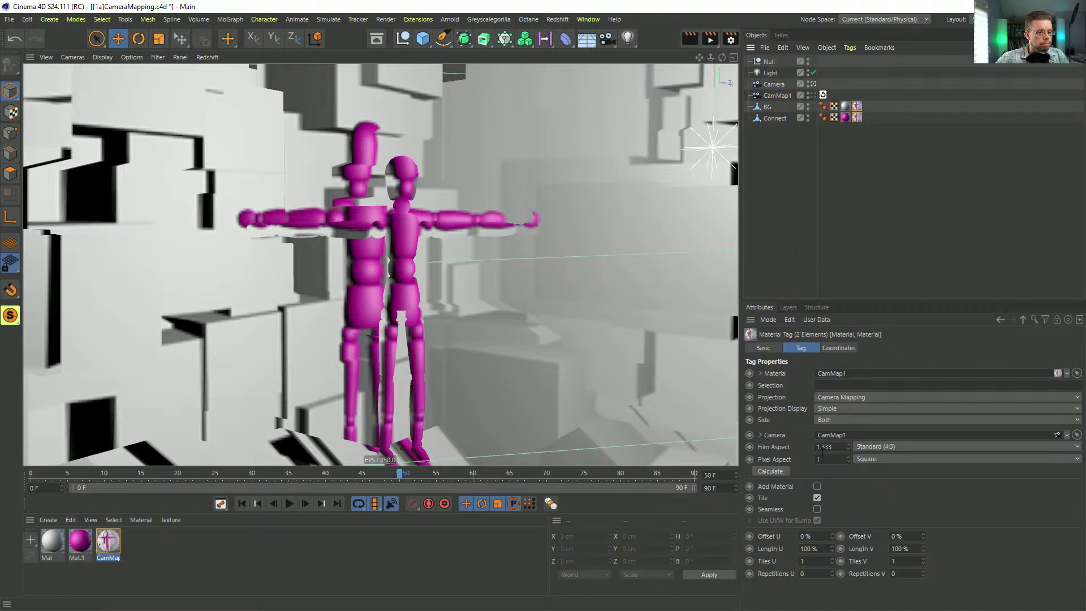
{"action": "key", "text": "Return"}
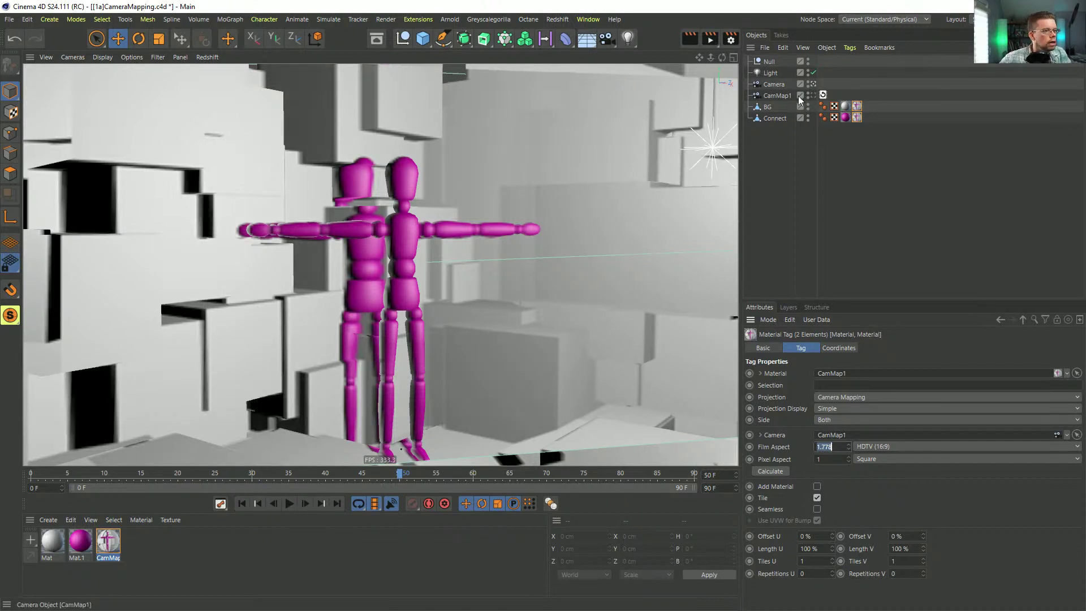
Step: Play the animation from the start and scrub between frames 42 and 52 to examine how the projection aligns
{"action": "left_click", "coordinate": [243, 503]}
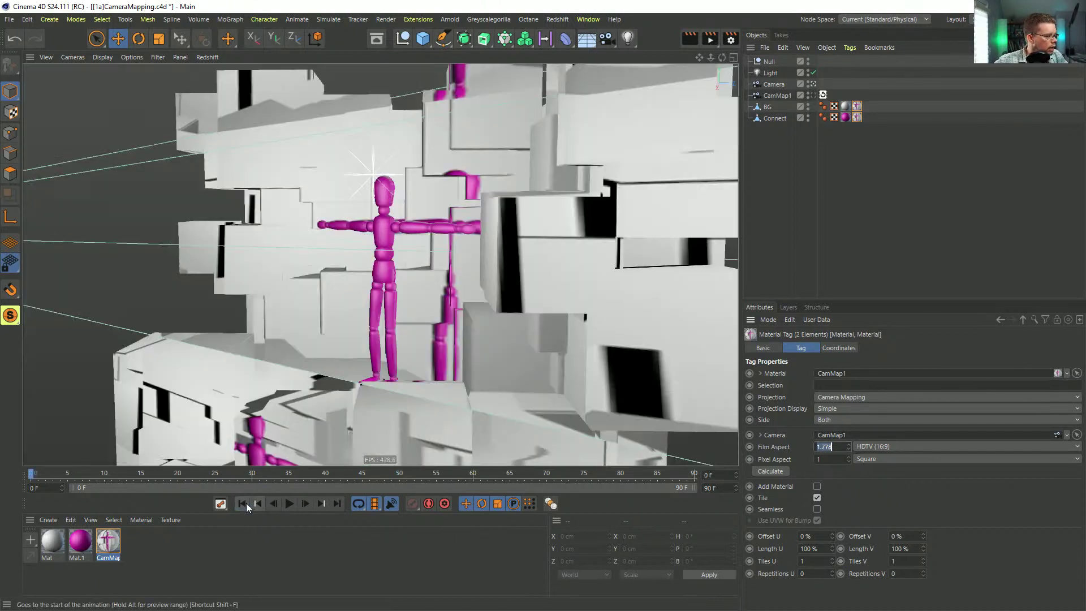
{"action": "left_click", "coordinate": [290, 503]}
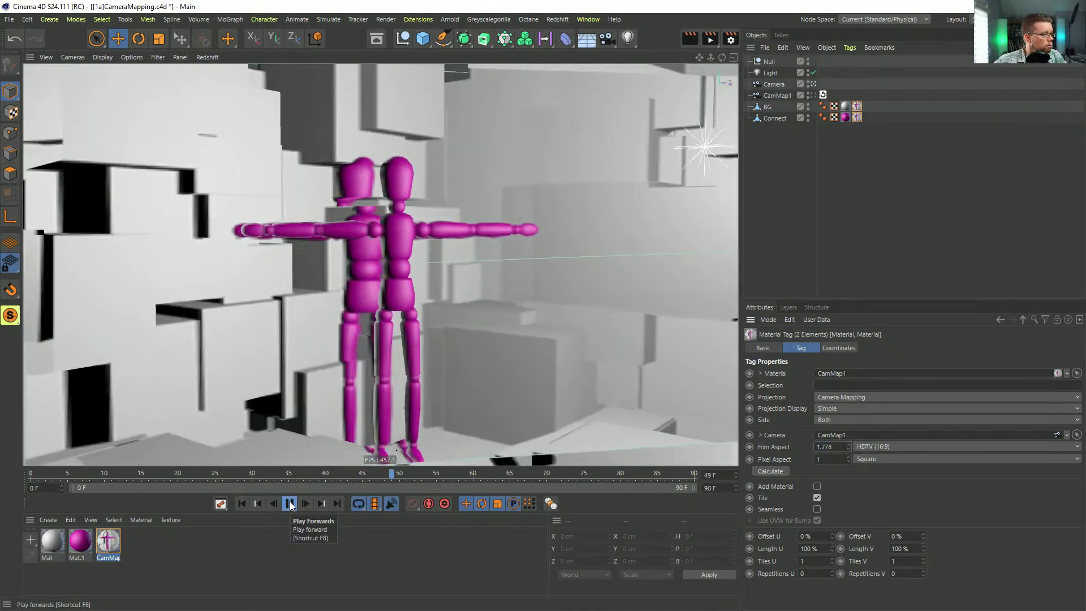
{"action": "left_click", "coordinate": [289, 503]}
{"action": "left_click_drag", "start_coordinate": [445, 474], "coordinate": [341, 456]}
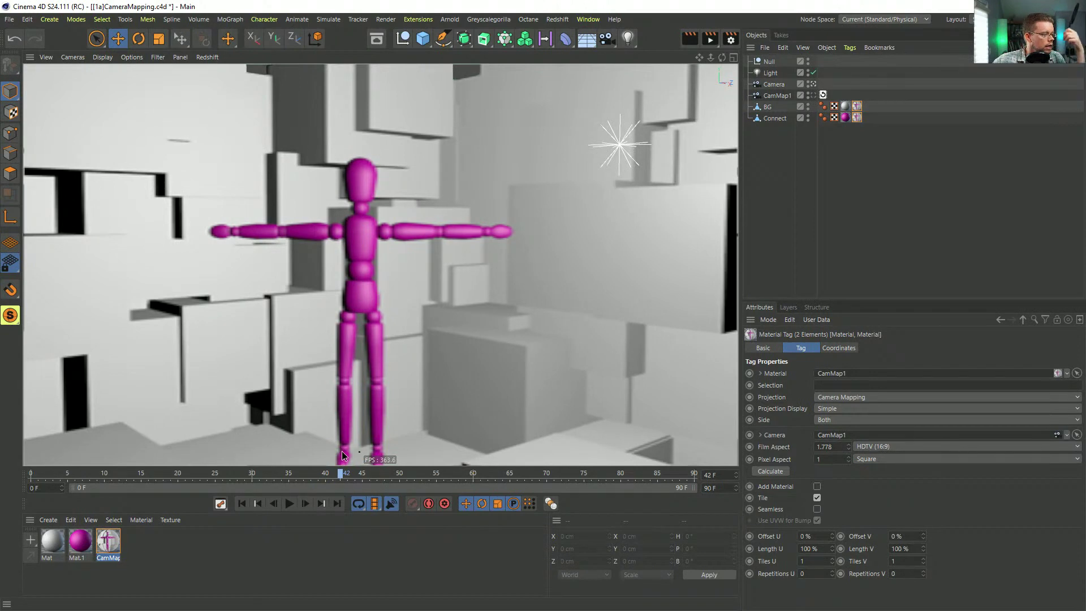
{"action": "left_click_drag", "start_coordinate": [341, 456], "coordinate": [420, 402]}
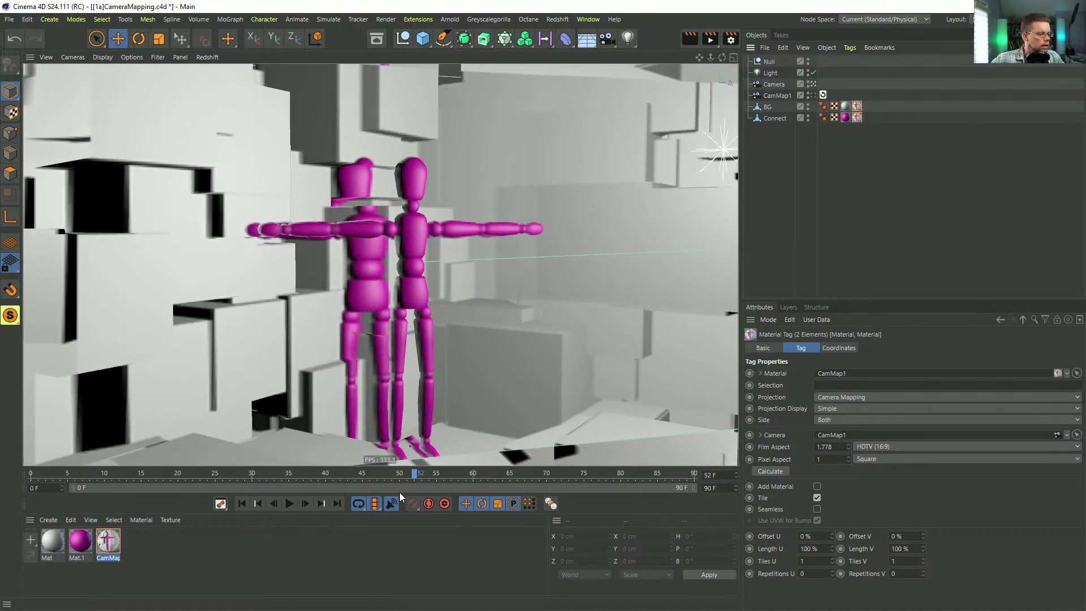
{"action": "left_click_drag", "start_coordinate": [347, 480], "coordinate": [343, 474]}
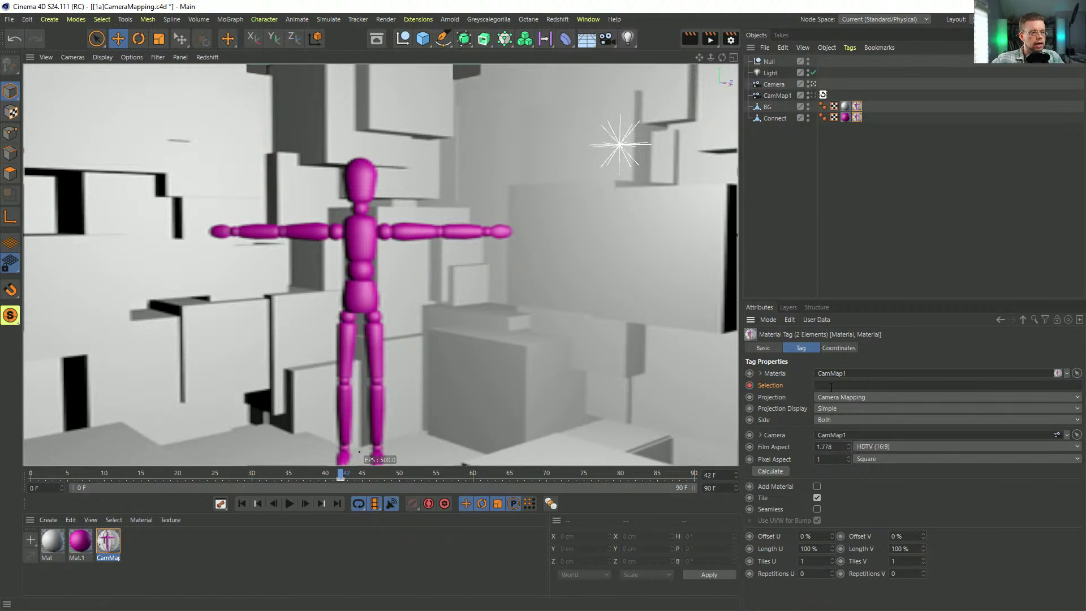
Step: Check frame 41, scrub back to the start, and bring the browser with the Instagram projection-mapping post over the viewport
{"action": "left_click", "coordinate": [281, 503]}
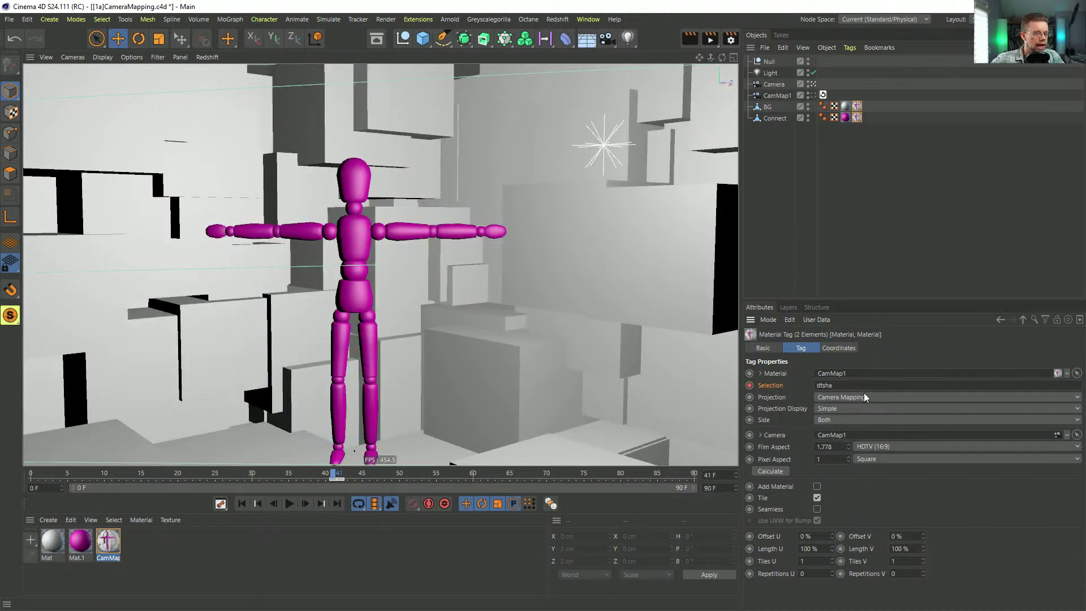
{"action": "left_click_drag", "start_coordinate": [336, 476], "coordinate": [31, 492]}
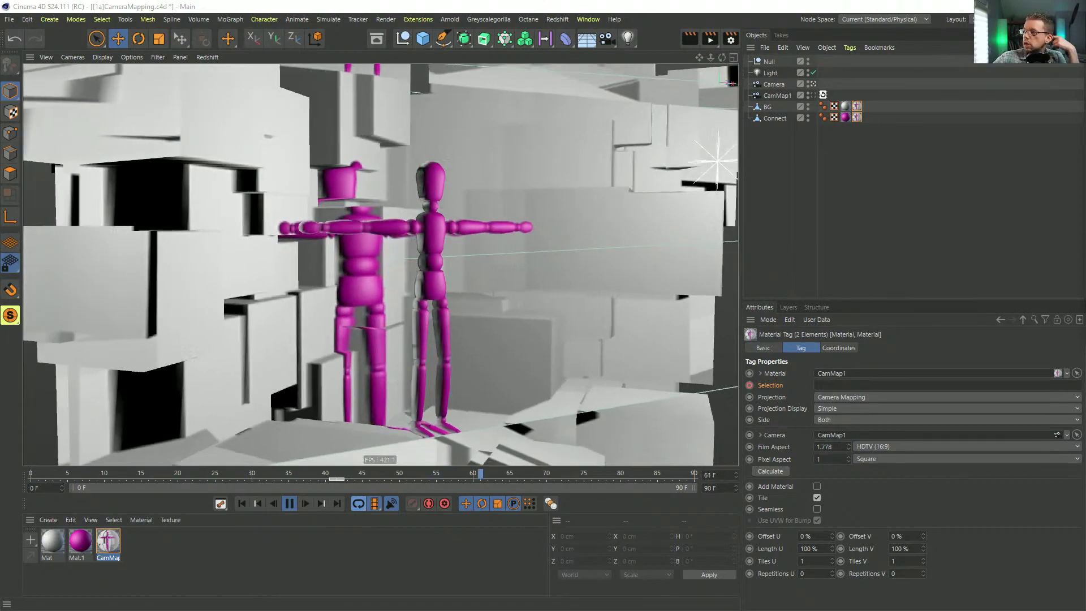
{"action": "left_click_drag", "start_coordinate": [1085, 57], "coordinate": [531, 76]}
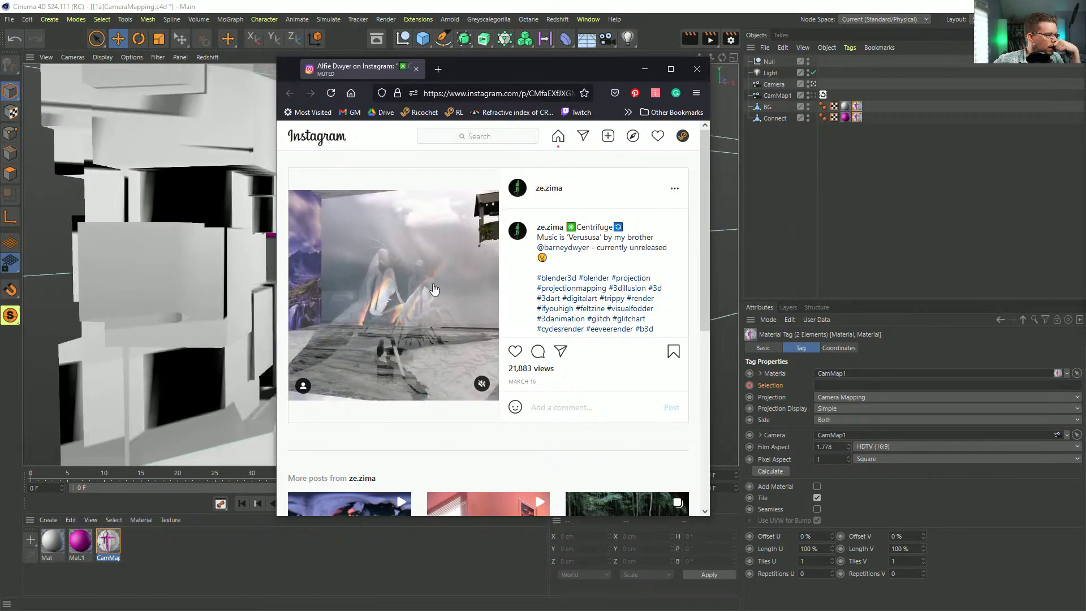
Step: Bring Cinema 4D in front of the browser, play the animation, and scrub to frame 42 to examine the figure's projection
{"action": "left_click", "coordinate": [595, 7]}
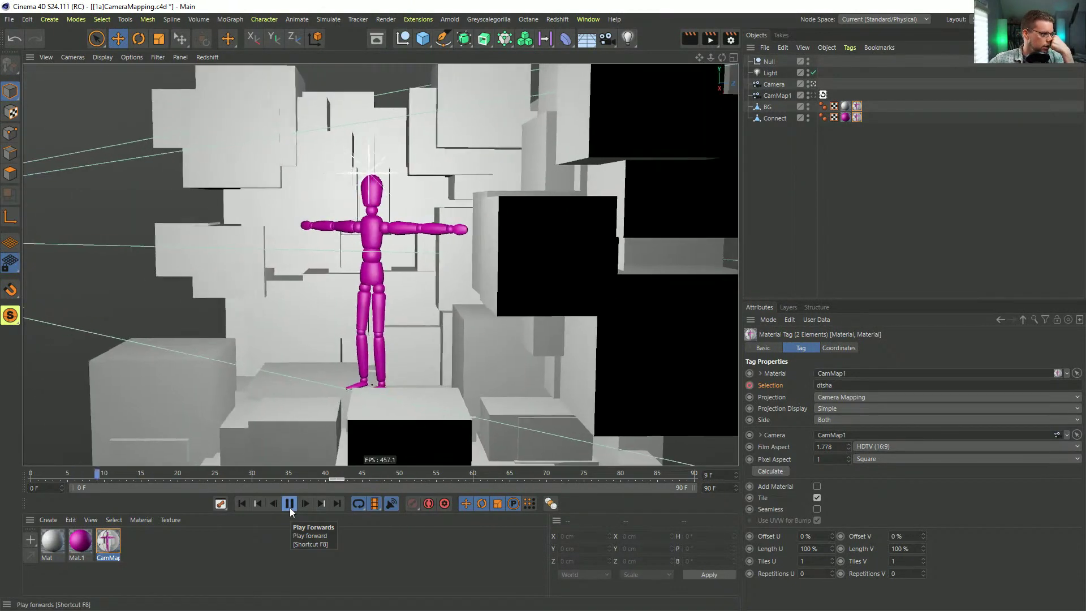
{"action": "left_click", "coordinate": [289, 504]}
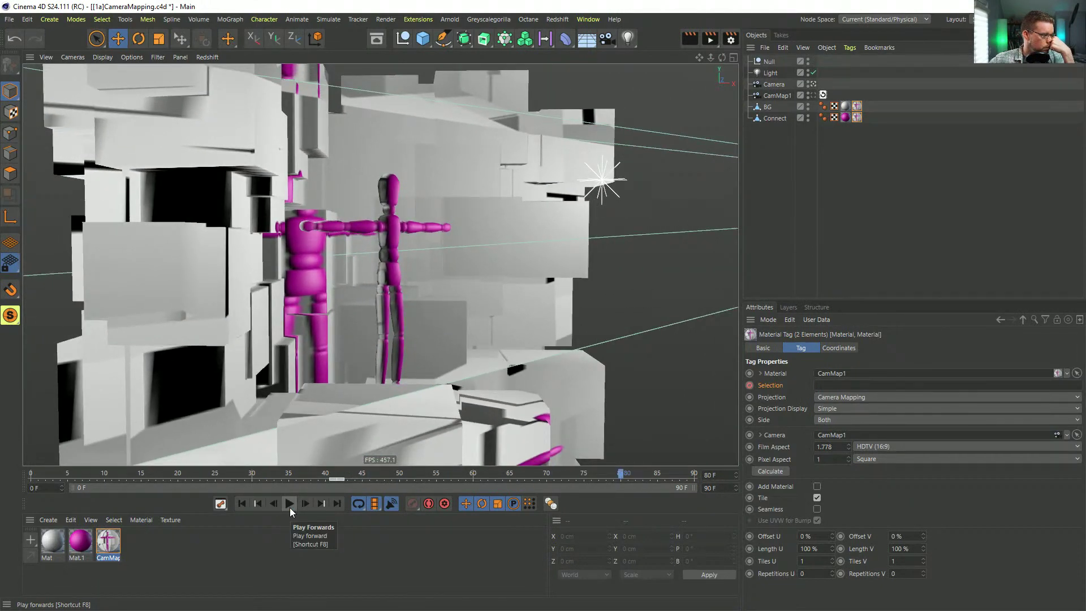
{"action": "left_click", "coordinate": [290, 504]}
{"action": "left_click", "coordinate": [290, 504]}
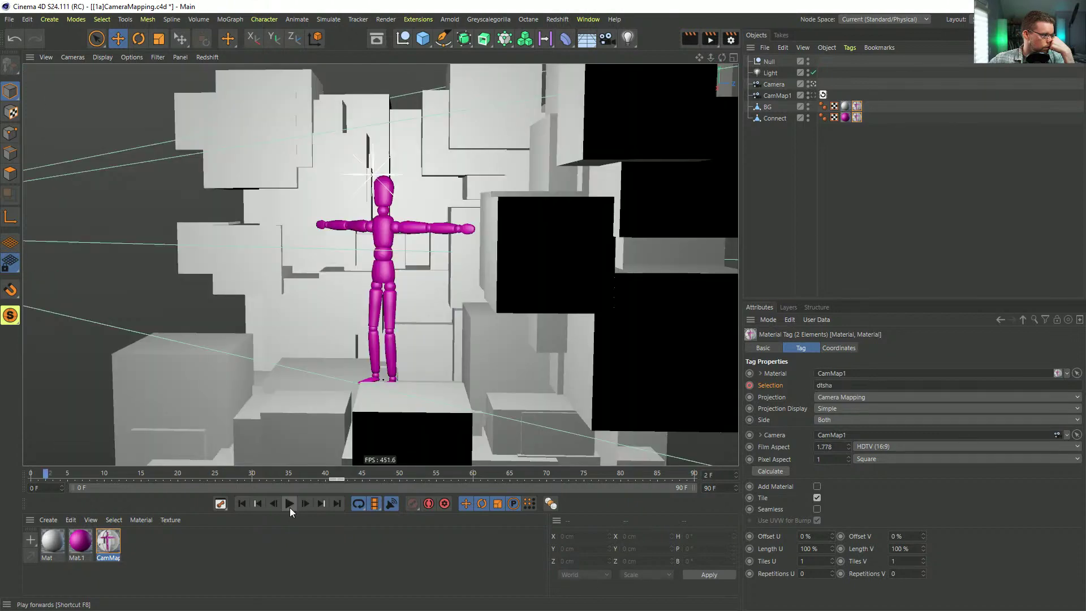
{"action": "left_click_drag", "start_coordinate": [316, 473], "coordinate": [343, 484]}
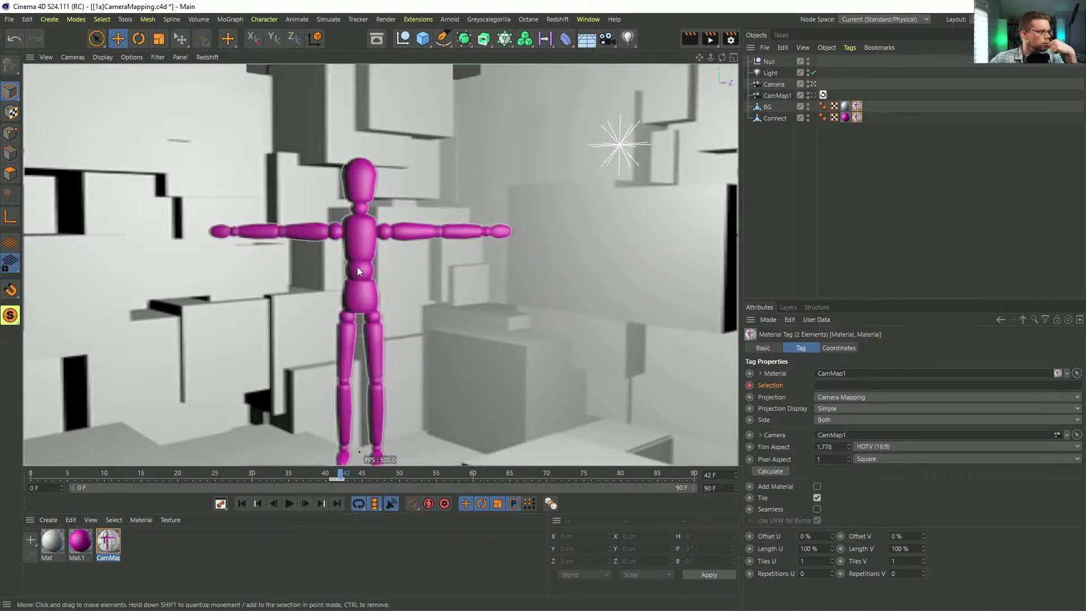
Step: Rename the Connect object as Figure and keyframe its editor and renderer visibility as Default, placing the keys at frame 41
{"action": "left_click", "coordinate": [768, 108]}
{"action": "double_click", "coordinate": [777, 119]}
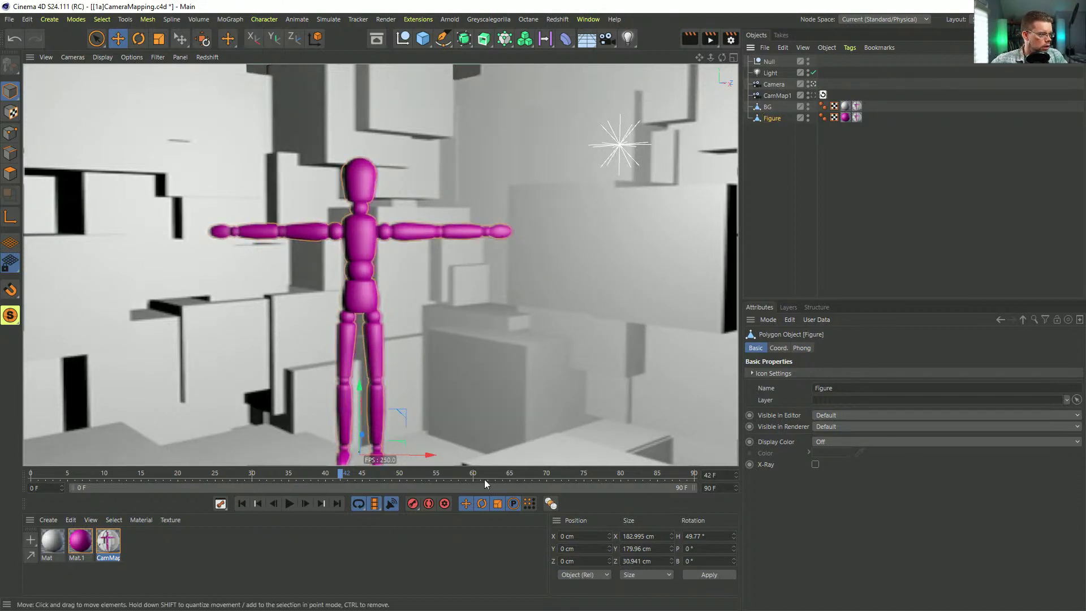
{"action": "left_click_drag", "start_coordinate": [334, 477], "coordinate": [329, 476]}
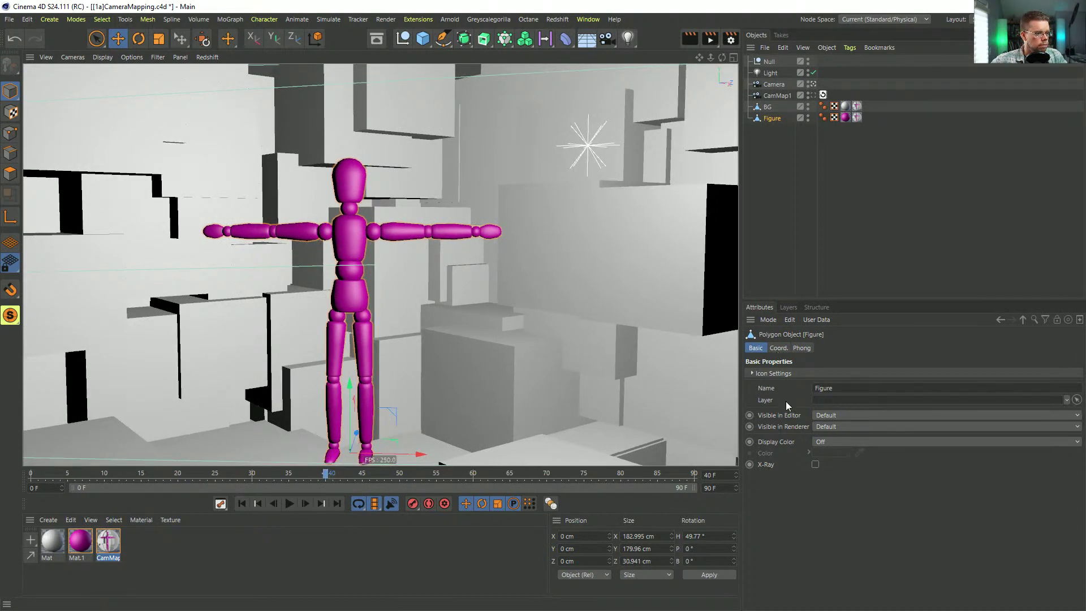
{"action": "left_click", "coordinate": [750, 427], "text": "ctrl"}
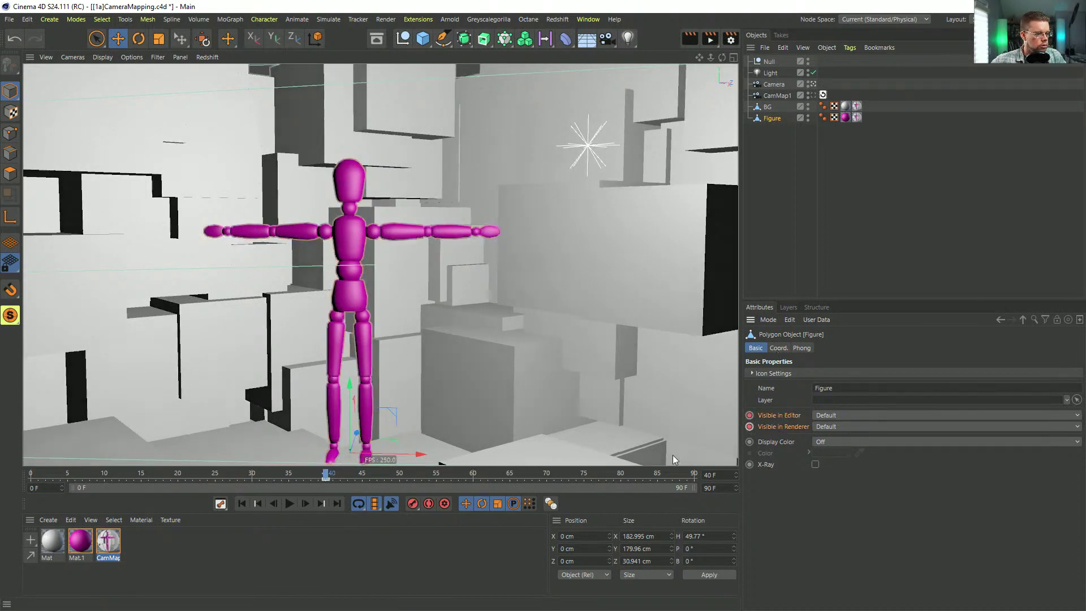
{"action": "left_click_drag", "start_coordinate": [329, 480], "coordinate": [336, 480]}
Step: Set Figure's editor and renderer visibility to Off at frame 42 and keyframe both
{"action": "left_click", "coordinate": [343, 474]}
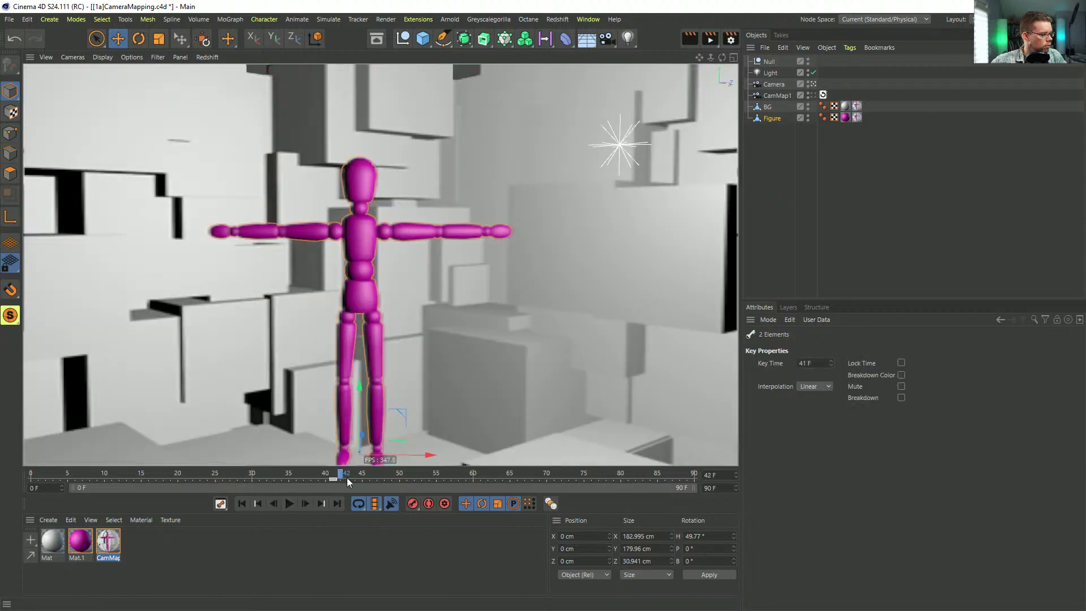
{"action": "left_click", "coordinate": [772, 119]}
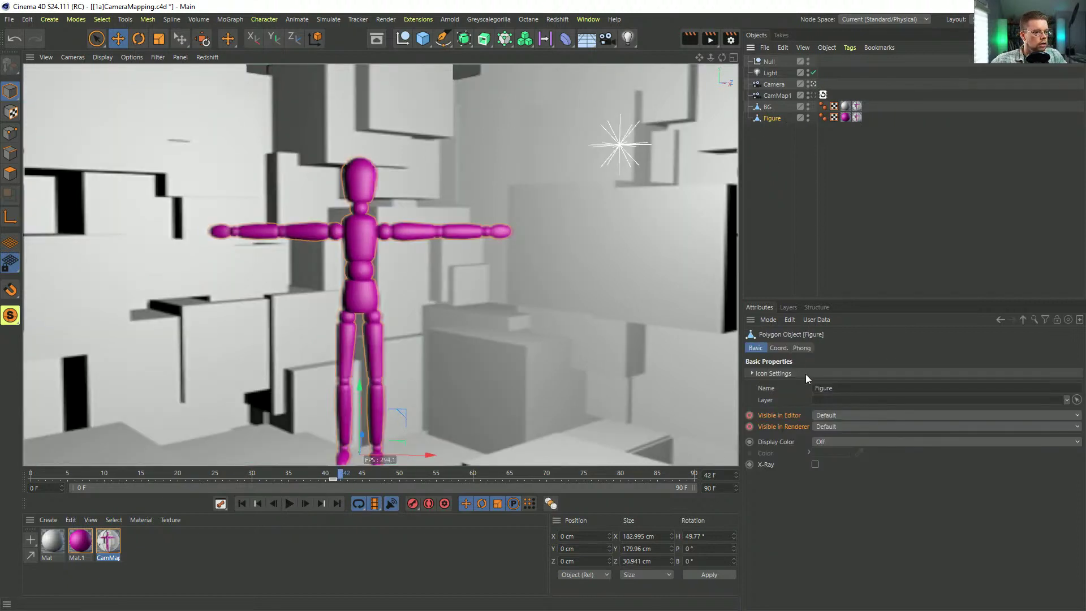
{"action": "left_click", "coordinate": [843, 451]}
{"action": "left_click", "coordinate": [834, 427]}
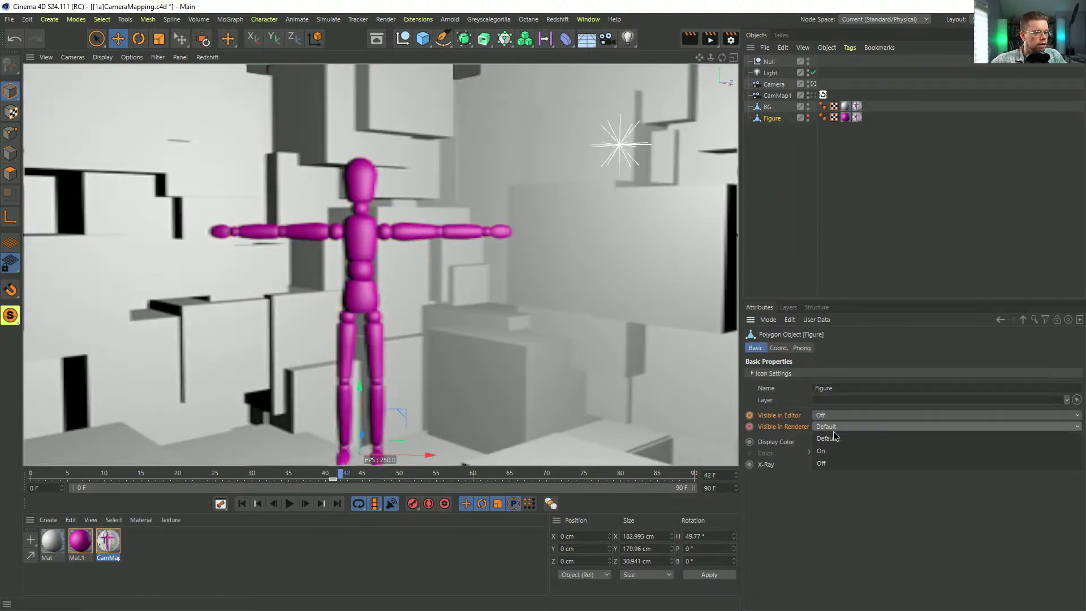
{"action": "left_click", "coordinate": [832, 463]}
{"action": "left_click", "coordinate": [752, 425]}
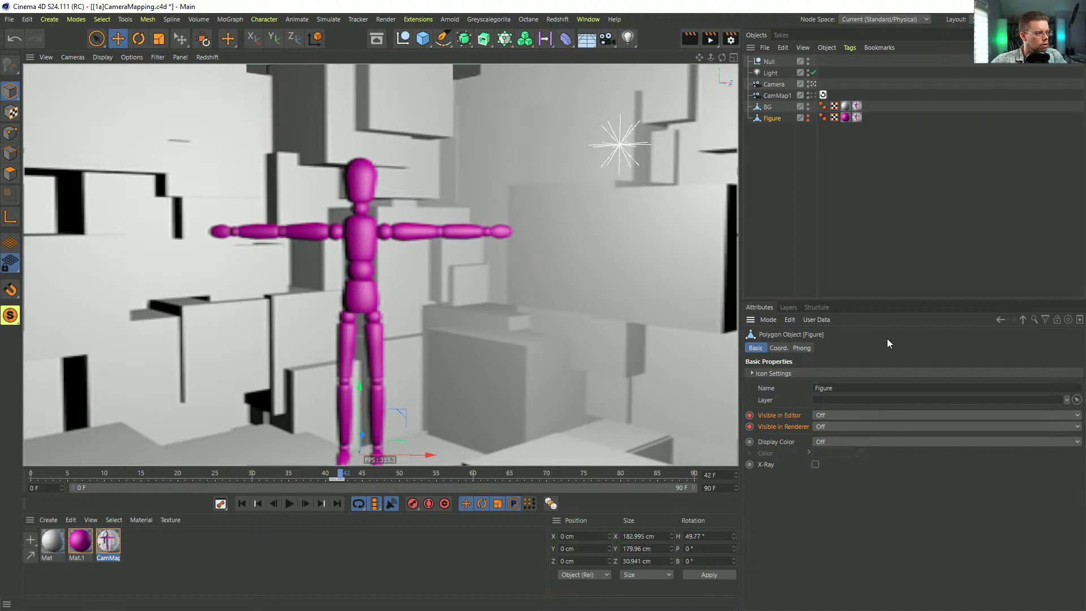
Step: Play the animation from the start, check frame 90, and scrub to frame 52 to examine the projection with Figure hidden
{"action": "left_click", "coordinate": [241, 503]}
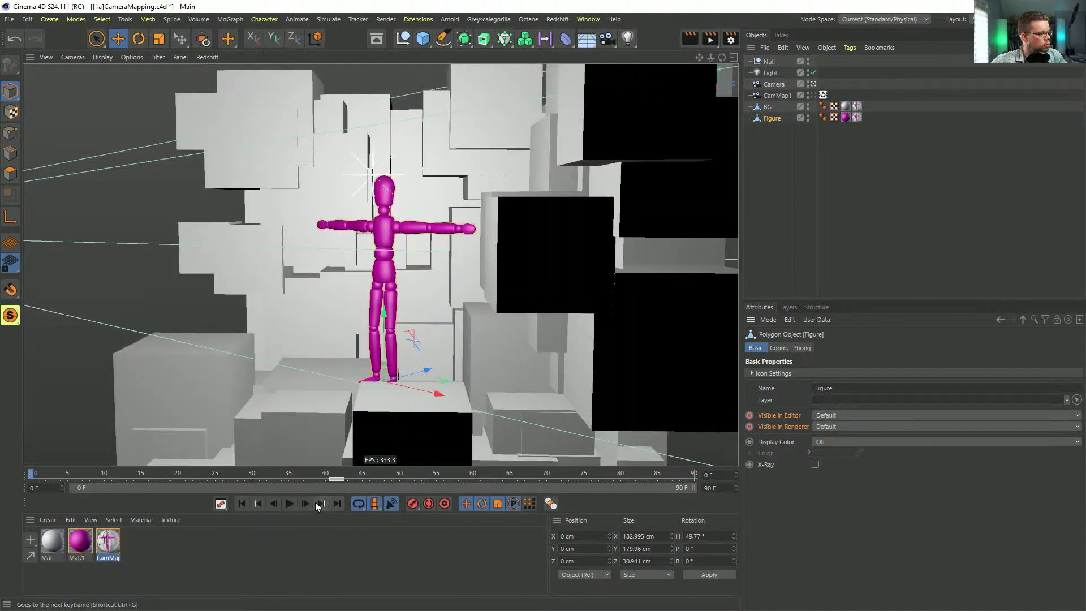
{"action": "left_click", "coordinate": [293, 504]}
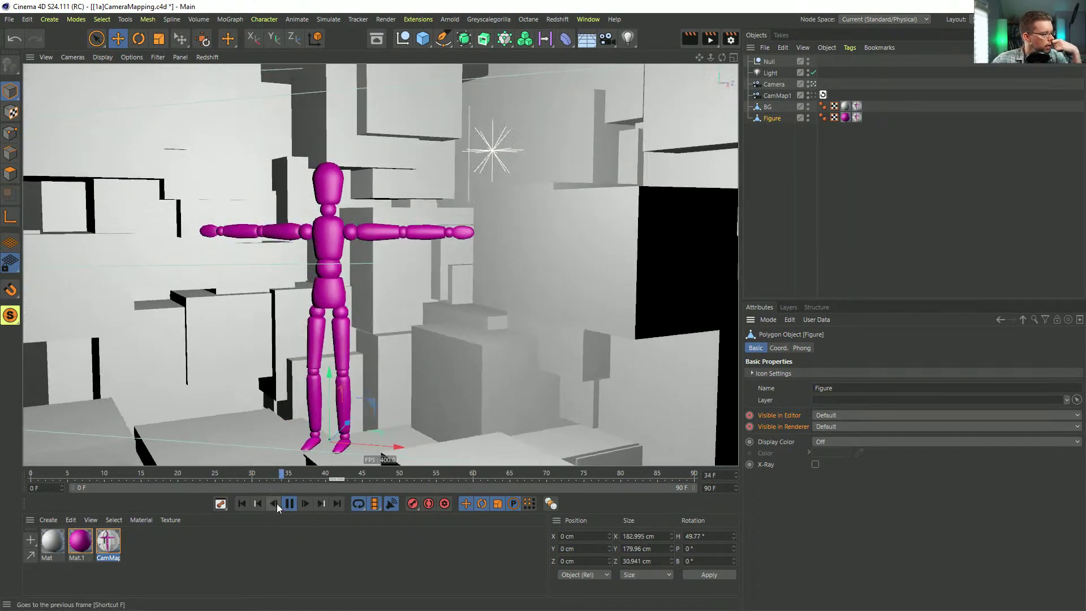
{"action": "left_click", "coordinate": [289, 504]}
{"action": "left_click", "coordinate": [687, 476]}
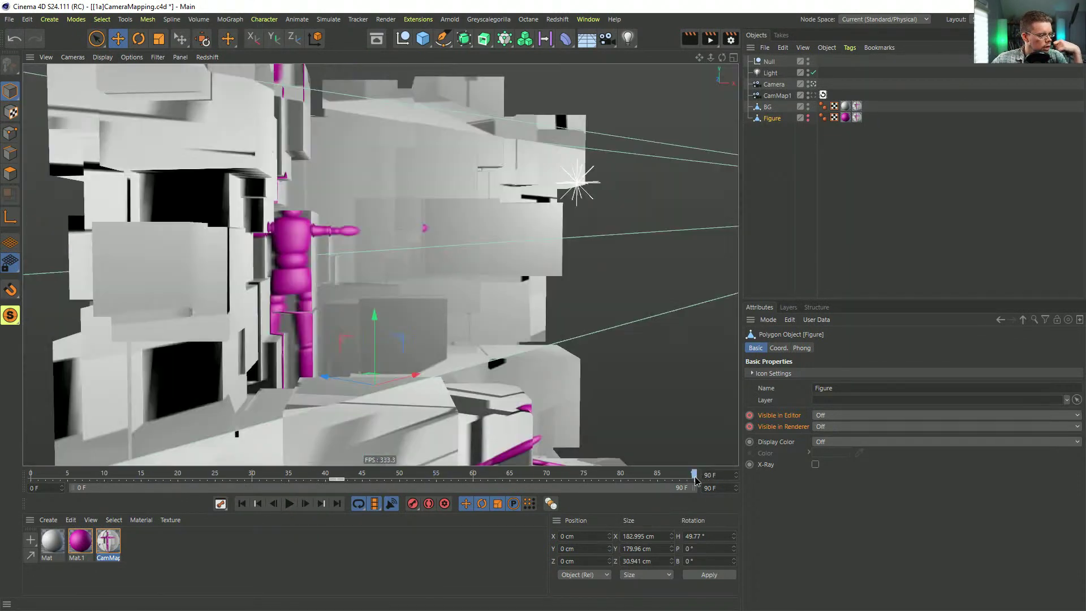
{"action": "left_click_drag", "start_coordinate": [694, 480], "coordinate": [257, 471]}
{"action": "left_click_drag", "start_coordinate": [467, 473], "coordinate": [414, 510]}
Step: Set the CamMap1 material's viewport texture preview size to No Scaling and close the Material Editor
{"action": "left_click", "coordinate": [107, 543]}
{"action": "double_click", "coordinate": [108, 543]}
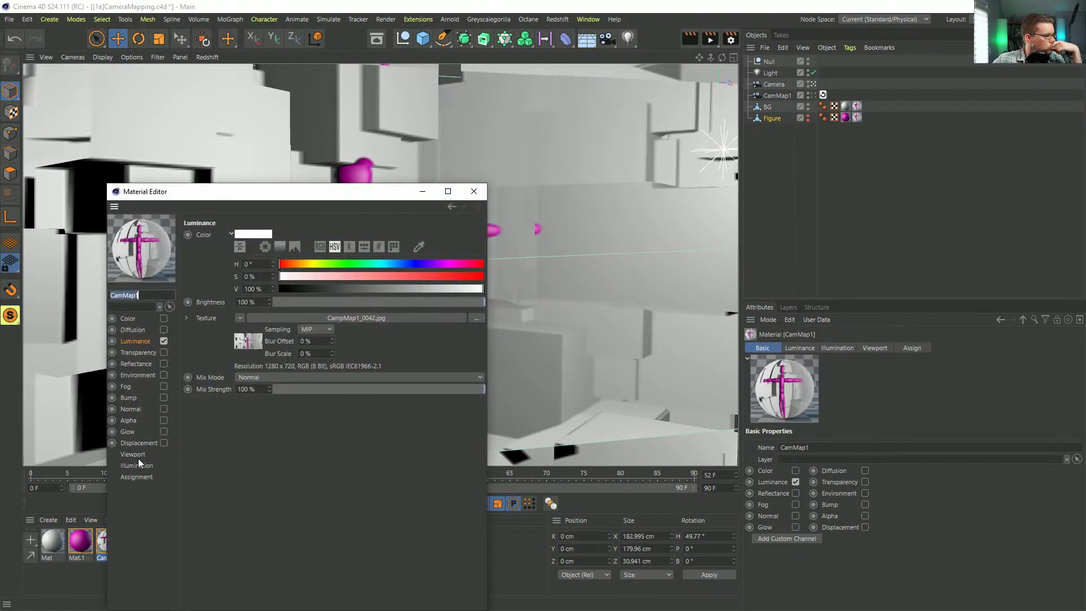
{"action": "left_click", "coordinate": [136, 454]}
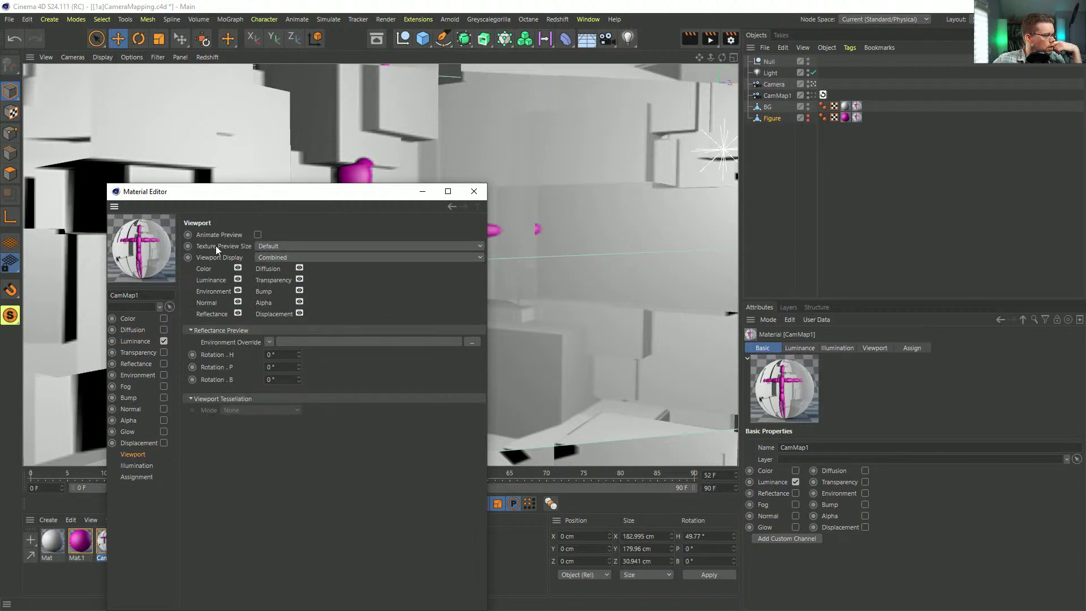
{"action": "left_click", "coordinate": [278, 247]}
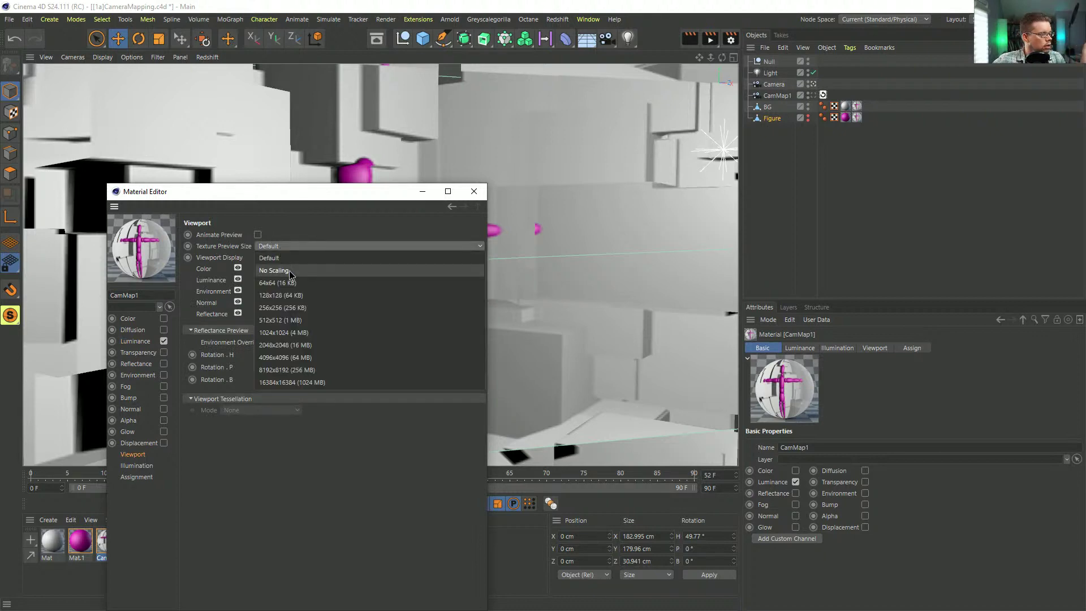
{"action": "left_click", "coordinate": [289, 270]}
{"action": "left_click", "coordinate": [471, 194]}
Step: Scrub back towards the start and play the animation to examine the projected texture's sharpness around the switch frame
{"action": "left_click", "coordinate": [163, 472]}
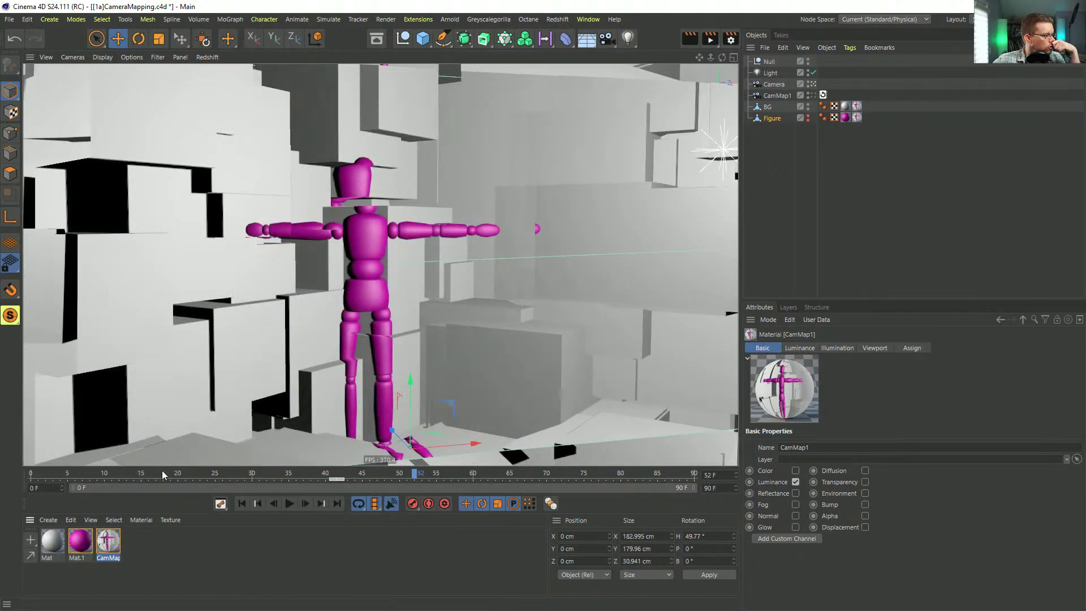
{"action": "left_click", "coordinate": [317, 474]}
{"action": "left_click_drag", "start_coordinate": [318, 474], "coordinate": [75, 480]}
{"action": "left_click", "coordinate": [286, 502]}
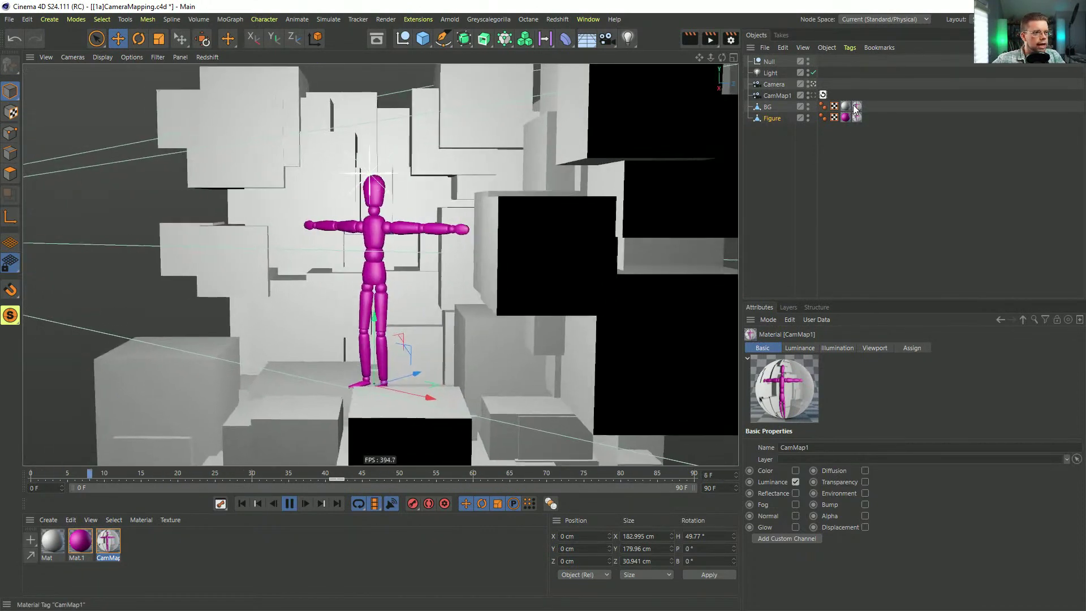
Step: Inspect the animated Selection value of the BG object's CamMap1 material tag during playback
{"action": "left_click", "coordinate": [857, 105]}
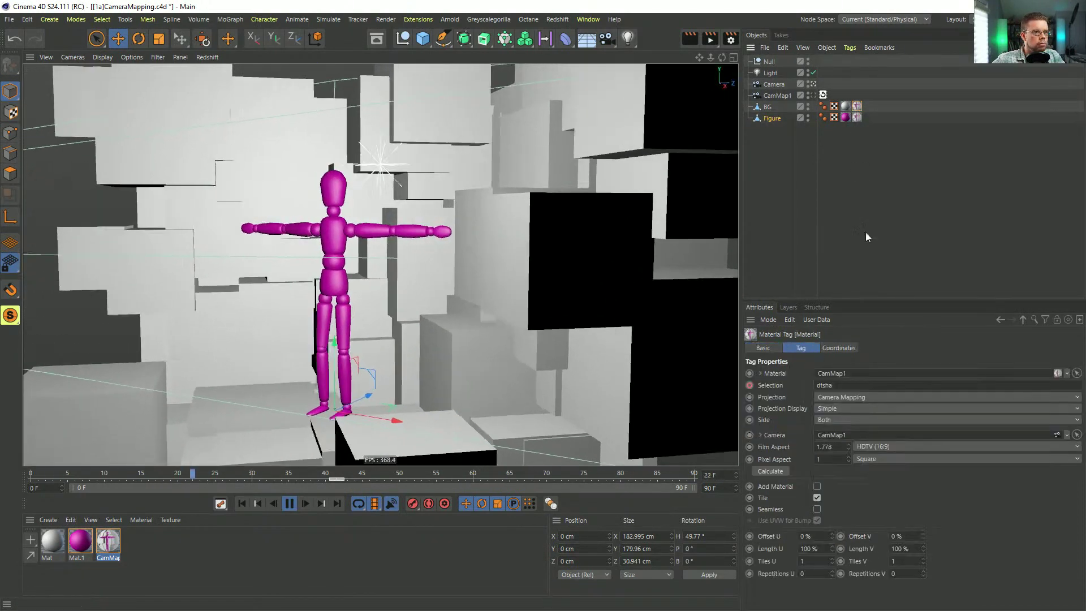
{"action": "type", "text": "dtsha"}
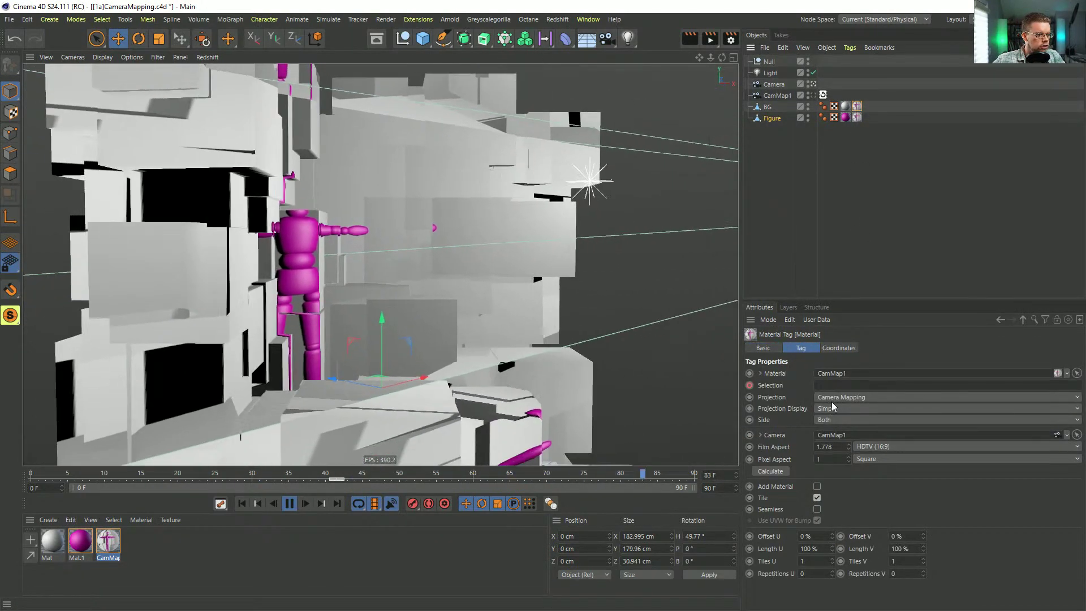
{"action": "key", "text": "BackSpace"}
{"action": "key", "text": "BackSpace"}
{"action": "key", "text": "BackSpace"}
{"action": "key", "text": "BackSpace"}
{"action": "key", "text": "BackSpace"}
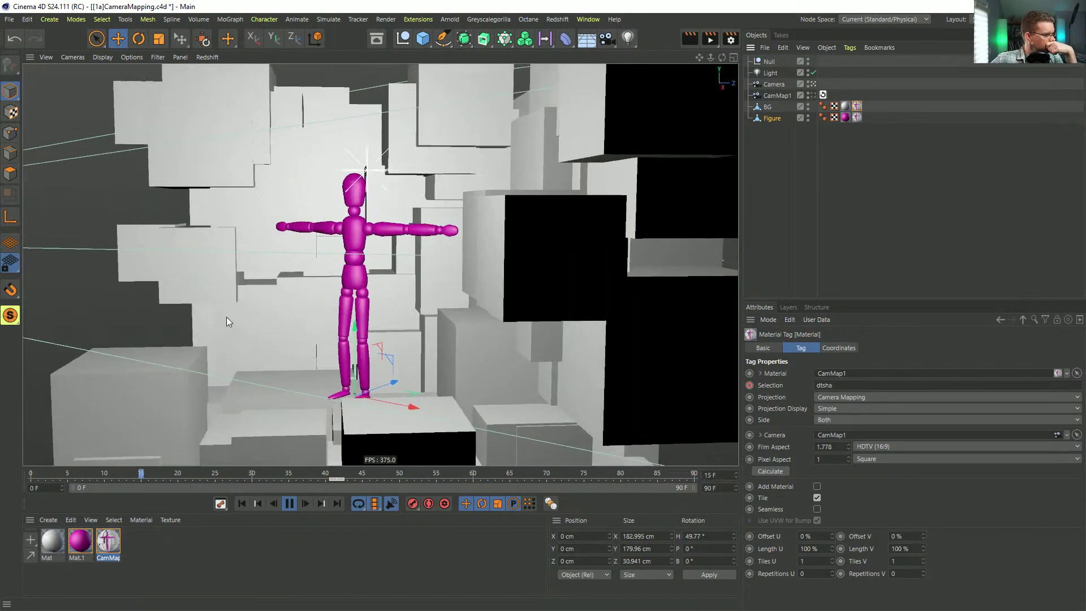
Step: Replay the animation and scrub from the start to frame 86 to examine how the projection breaks apart over the blocks
{"action": "left_click", "coordinate": [290, 503]}
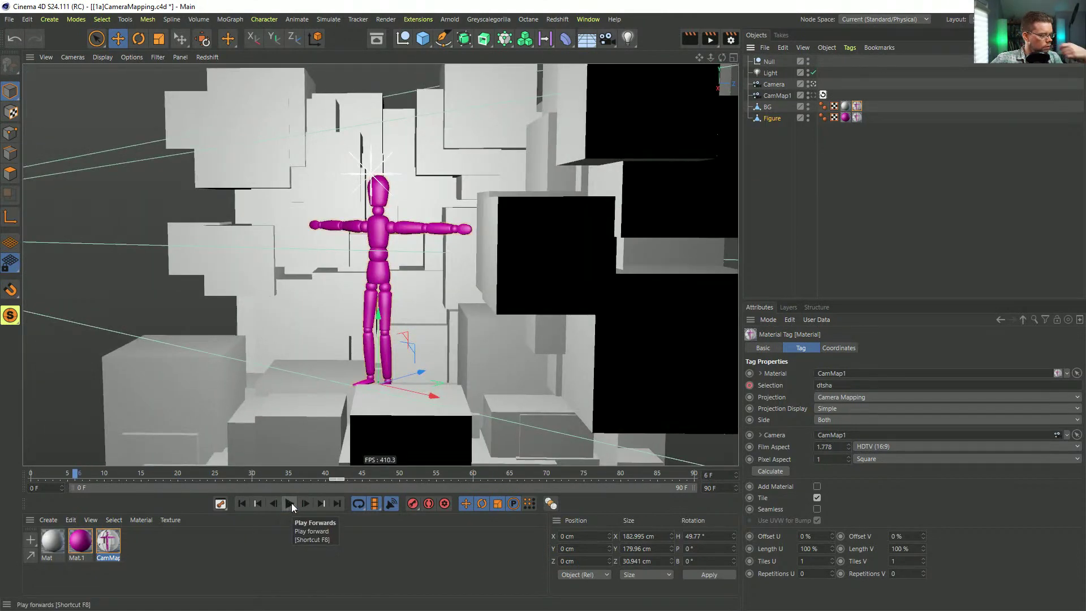
{"action": "left_click", "coordinate": [291, 504]}
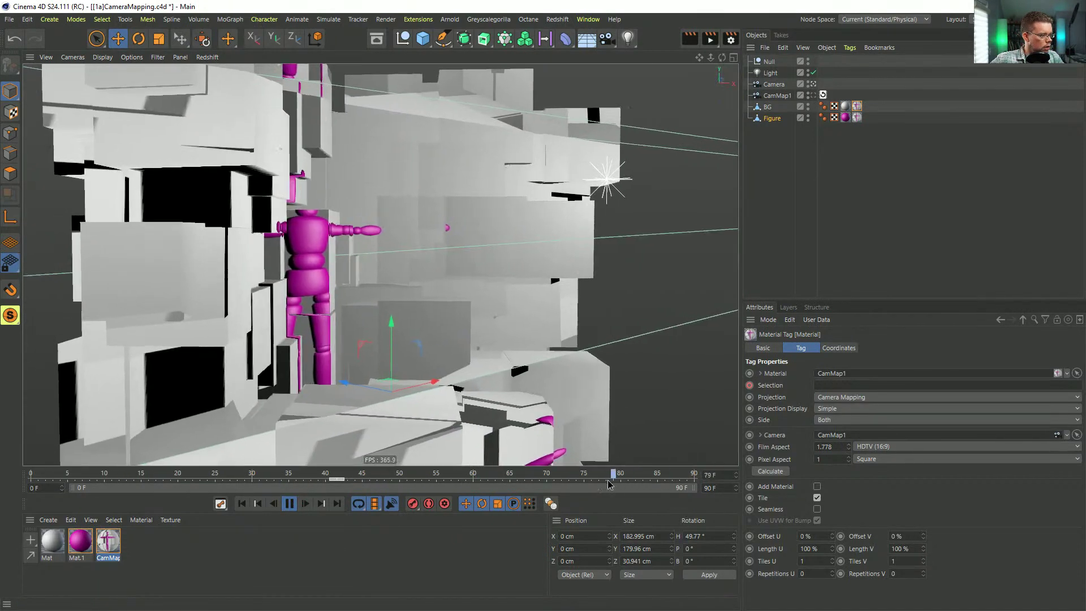
{"action": "left_click_drag", "start_coordinate": [608, 481], "coordinate": [373, 489]}
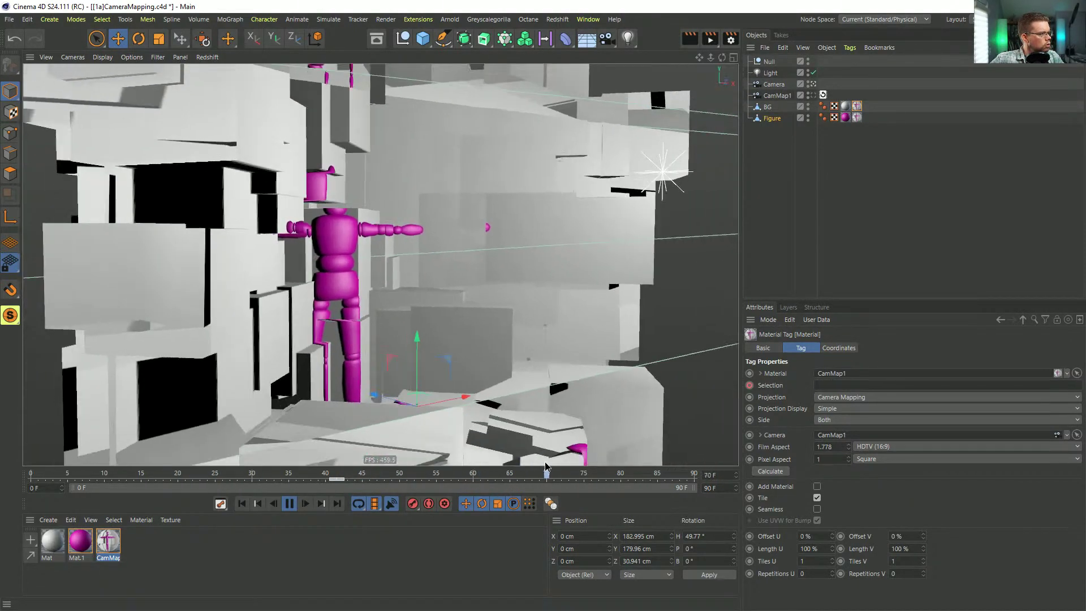
{"action": "left_click", "coordinate": [289, 504]}
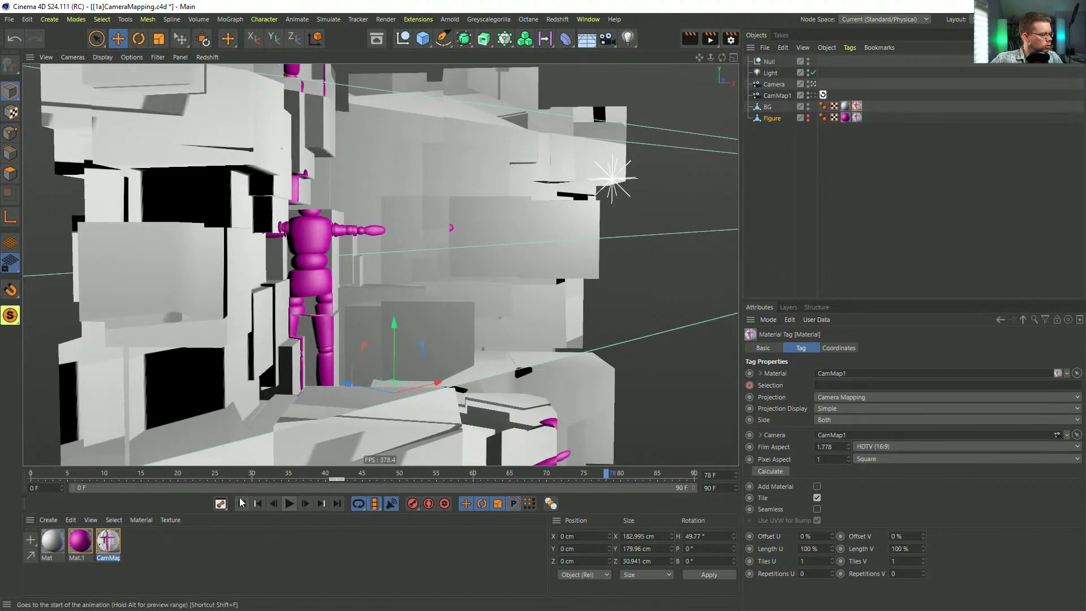
{"action": "left_click", "coordinate": [242, 503]}
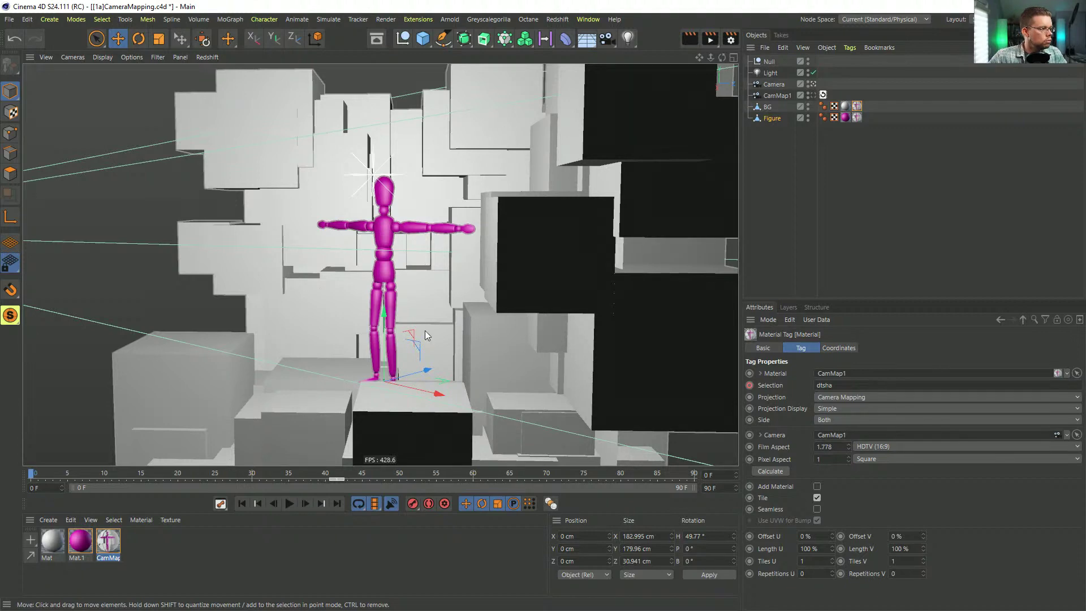
{"action": "left_click_drag", "start_coordinate": [315, 476], "coordinate": [665, 472]}
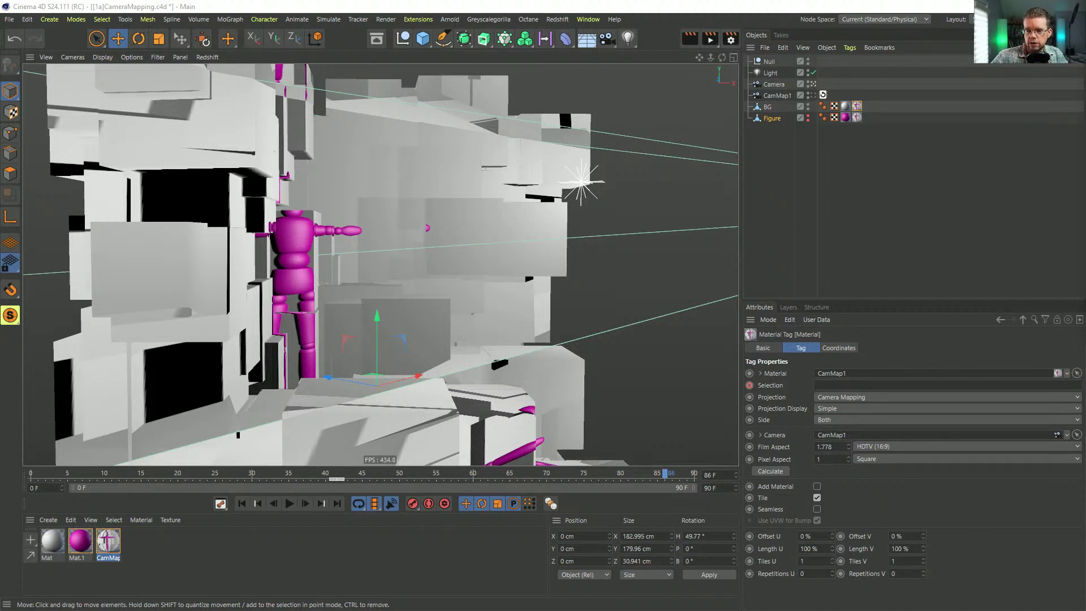
Step: At frame 42, change the projection of both CamMap1 material tags to Frontal
{"action": "left_click", "coordinate": [321, 475]}
{"action": "left_click_drag", "start_coordinate": [322, 477], "coordinate": [340, 477]}
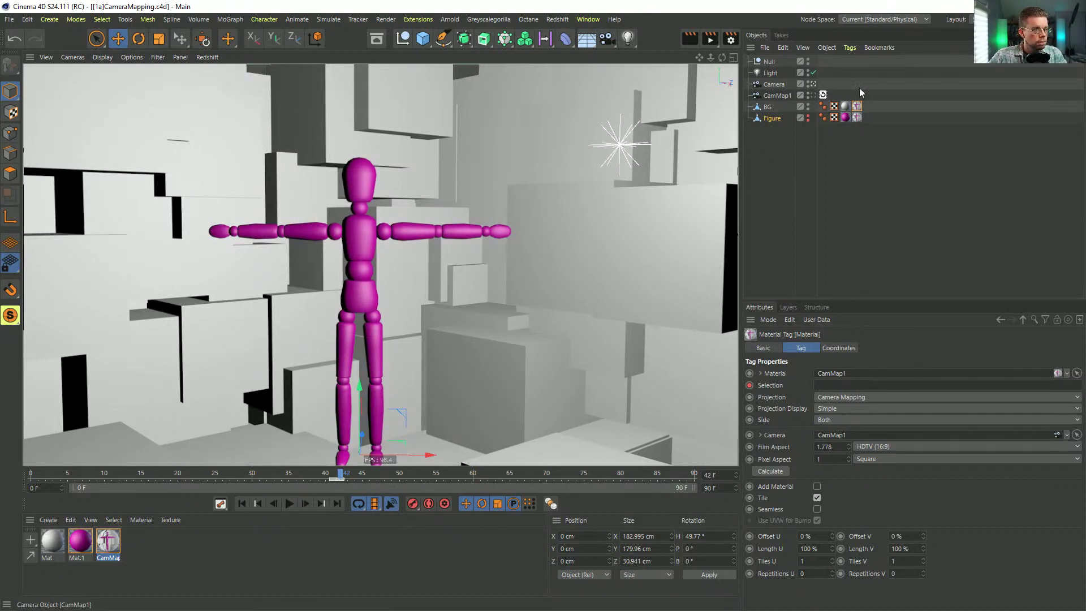
{"action": "left_click_drag", "start_coordinate": [864, 141], "coordinate": [864, 145]}
{"action": "left_click", "coordinate": [840, 398]}
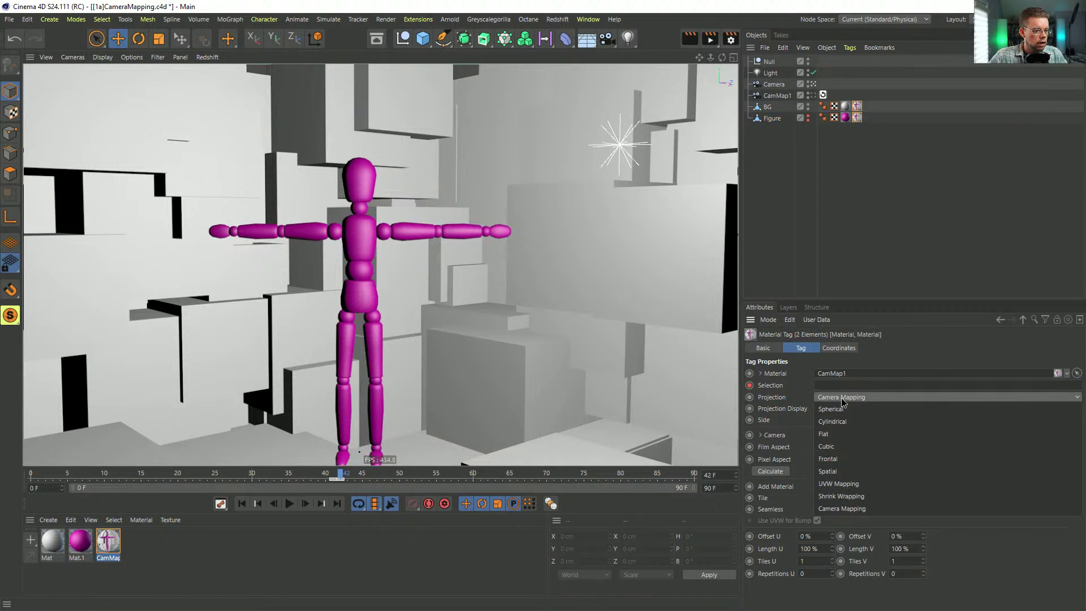
{"action": "left_click", "coordinate": [850, 456]}
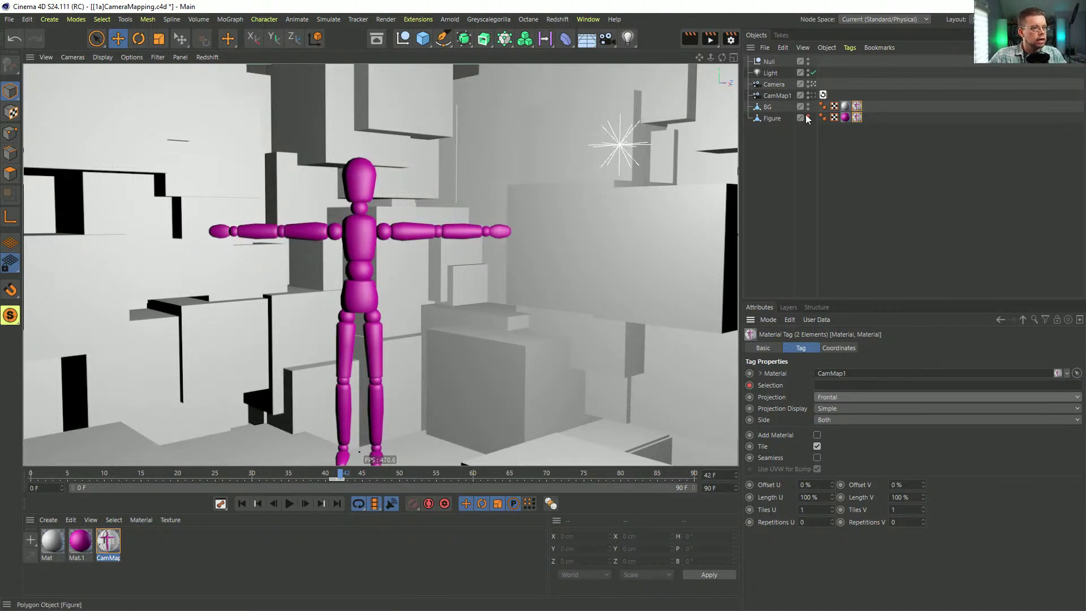
Step: Generate UVW coordinates for the BG object from its CamMap1 material tag at frame 42
{"action": "left_click", "coordinate": [767, 107]}
{"action": "left_click", "coordinate": [770, 118], "text": "shift"}
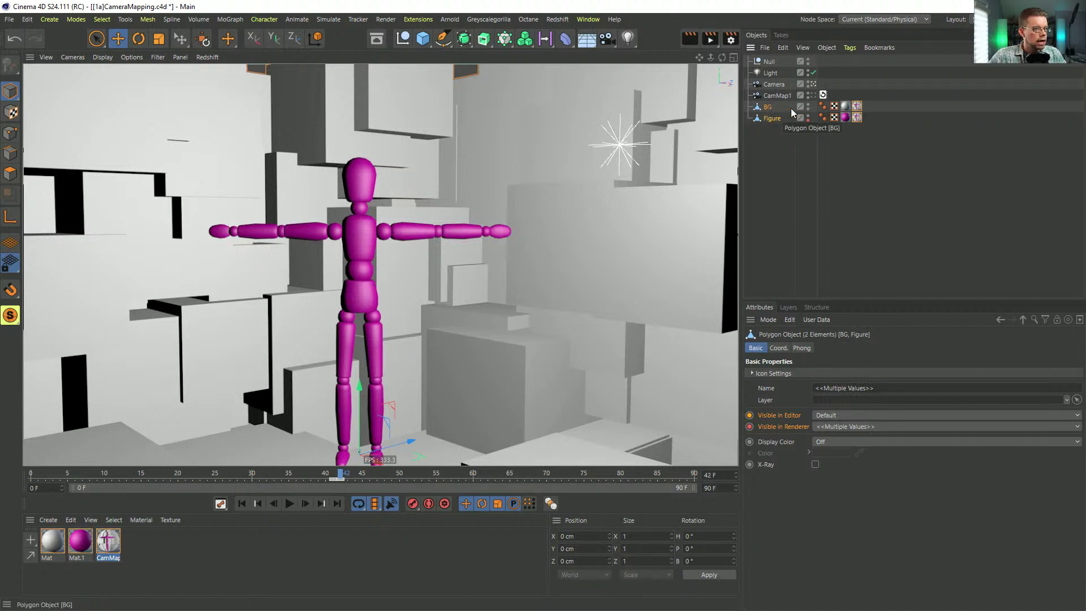
{"action": "right_click", "coordinate": [858, 110]}
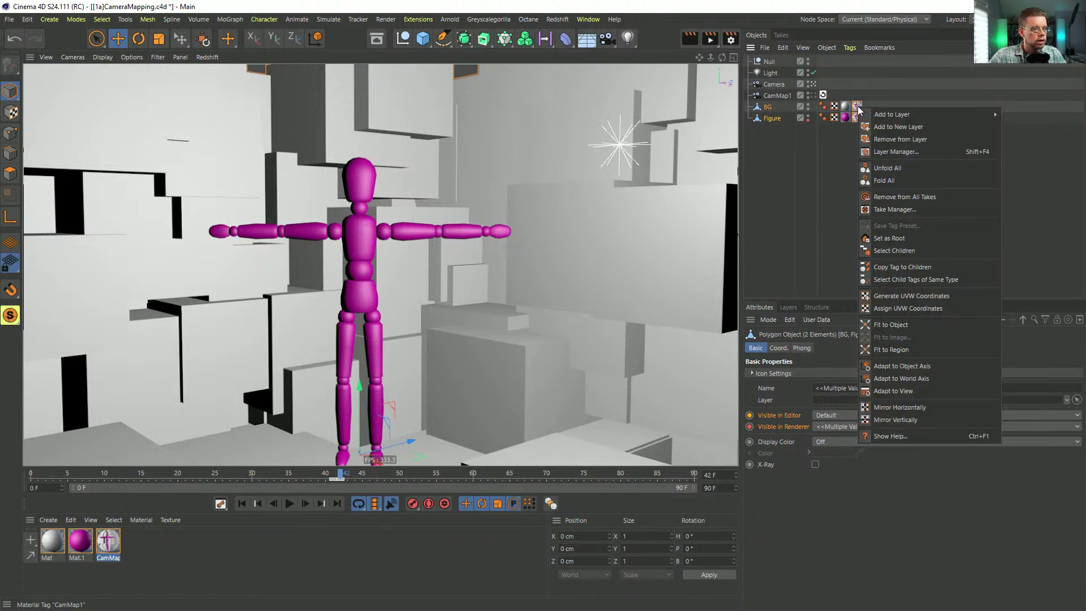
{"action": "key", "text": "Escape"}
{"action": "left_click", "coordinate": [858, 107]}
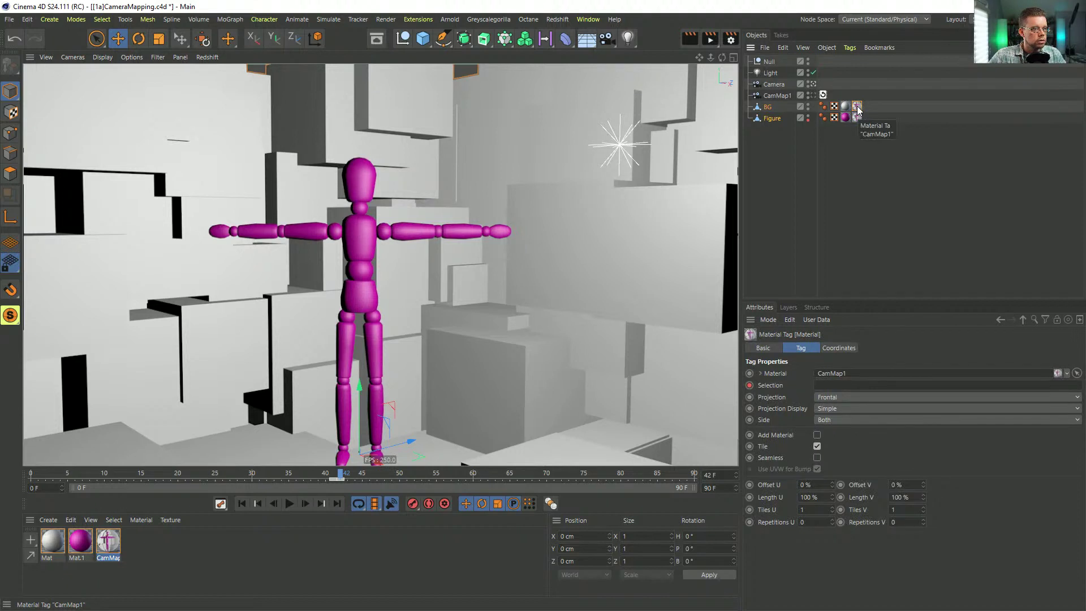
{"action": "right_click", "coordinate": [857, 109]}
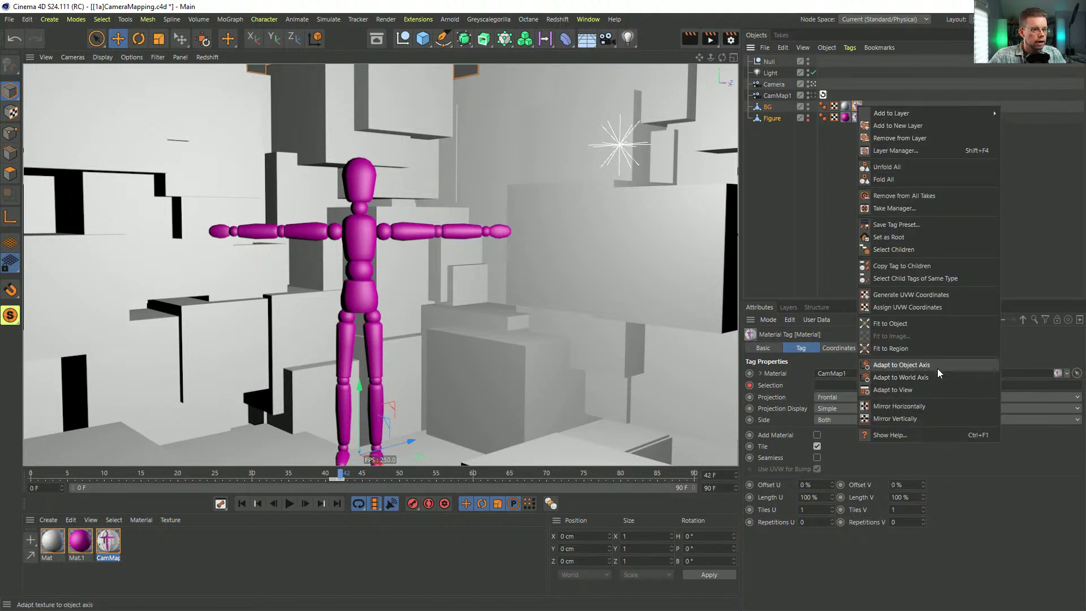
{"action": "left_click", "coordinate": [944, 295]}
Step: Generate UVW coordinates from the Figure's CamMap1 material tag, and delete the original UVW tags of both BG and Figure
{"action": "left_click", "coordinate": [857, 117]}
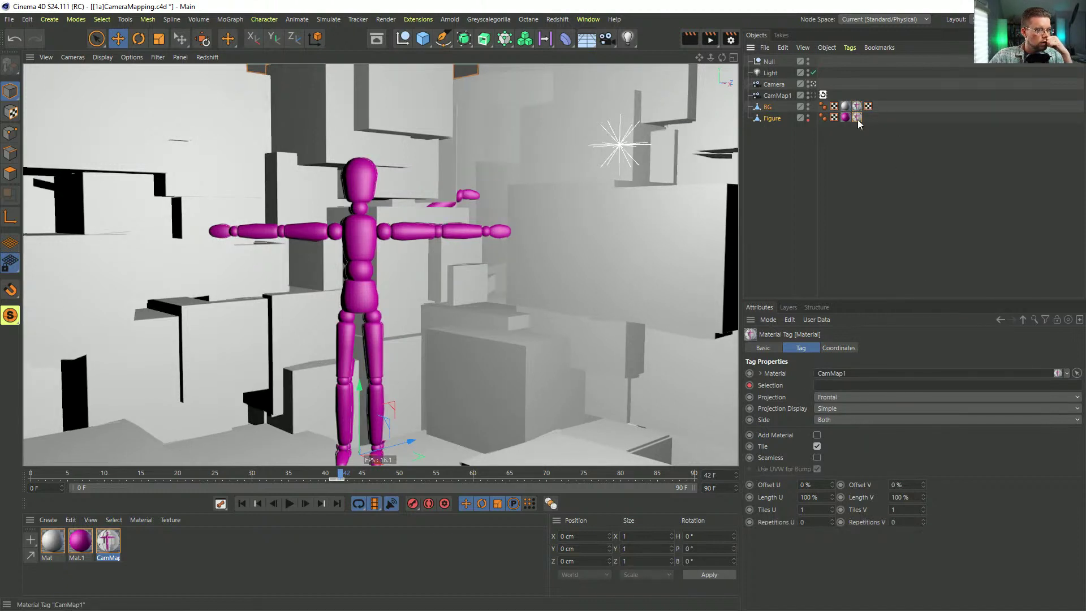
{"action": "right_click", "coordinate": [858, 119]}
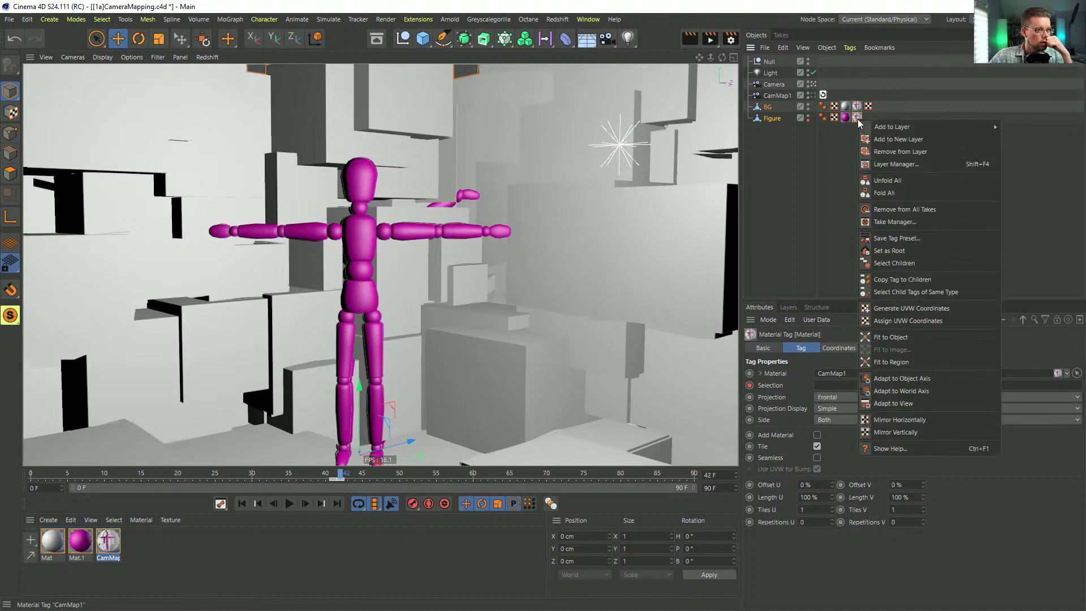
{"action": "left_click", "coordinate": [927, 310]}
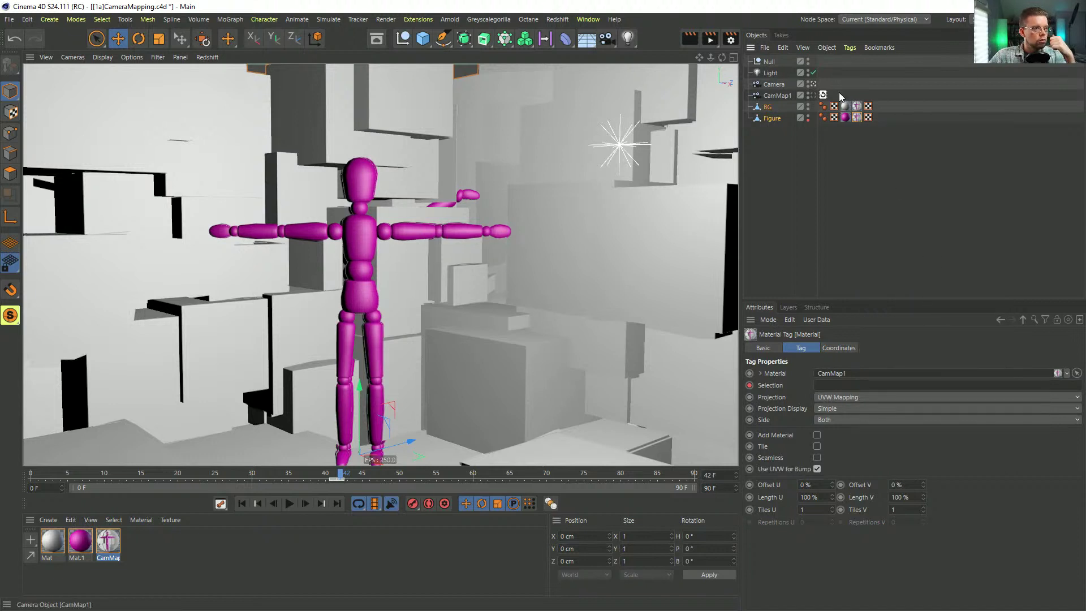
{"action": "left_click_drag", "start_coordinate": [833, 146], "coordinate": [833, 146]}
{"action": "key", "text": "Delete"}
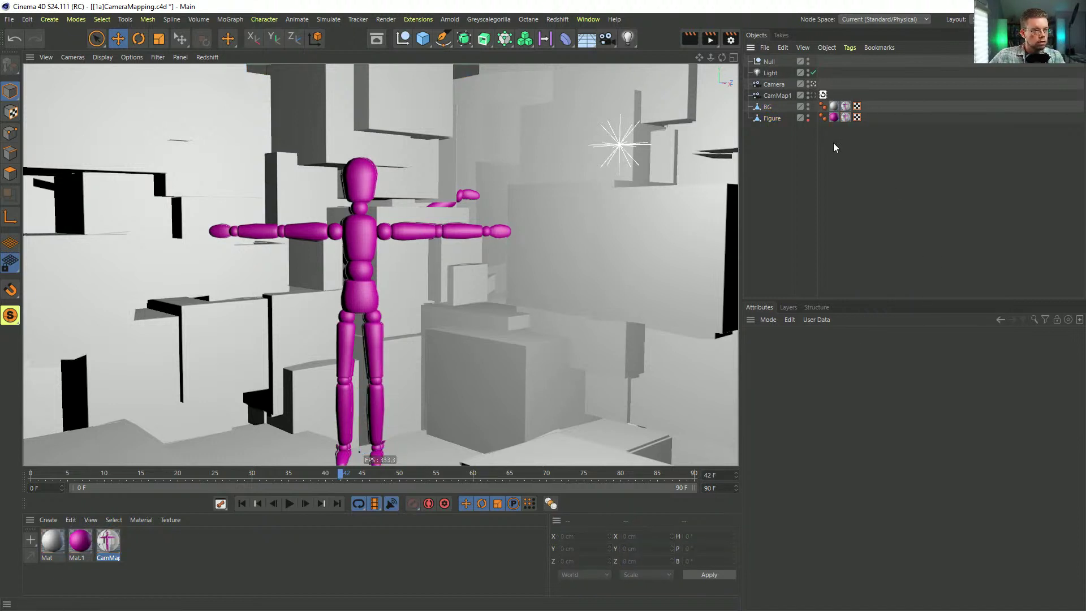
Step: Inspect BG's CamMap1 material tag and generated UVW tag, and scrub frames 42 to 44 to examine the baked projection on the blocks
{"action": "left_click", "coordinate": [846, 107]}
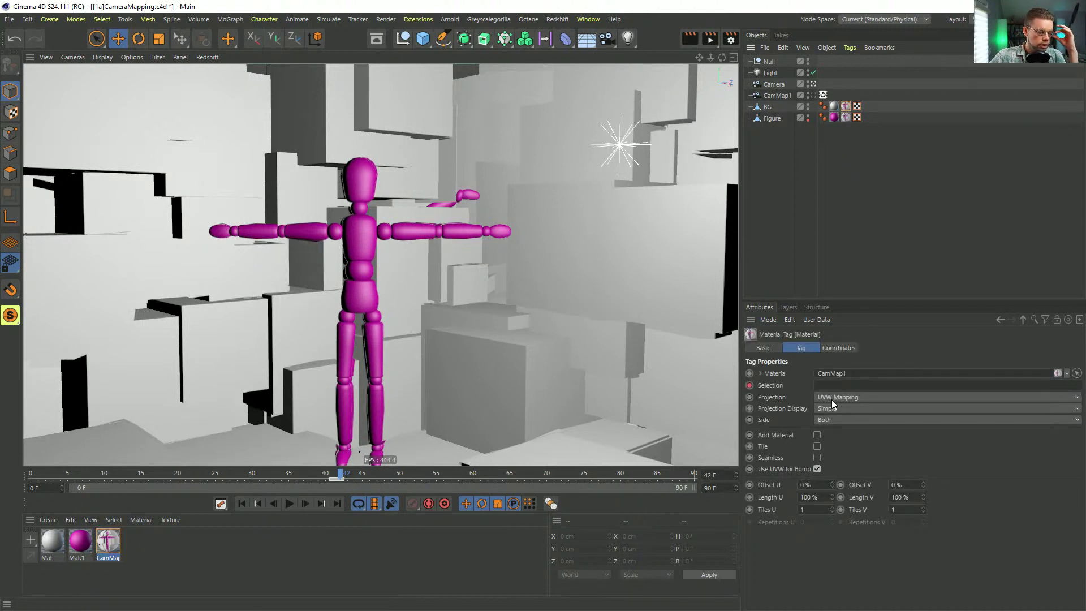
{"action": "left_click", "coordinate": [858, 106]}
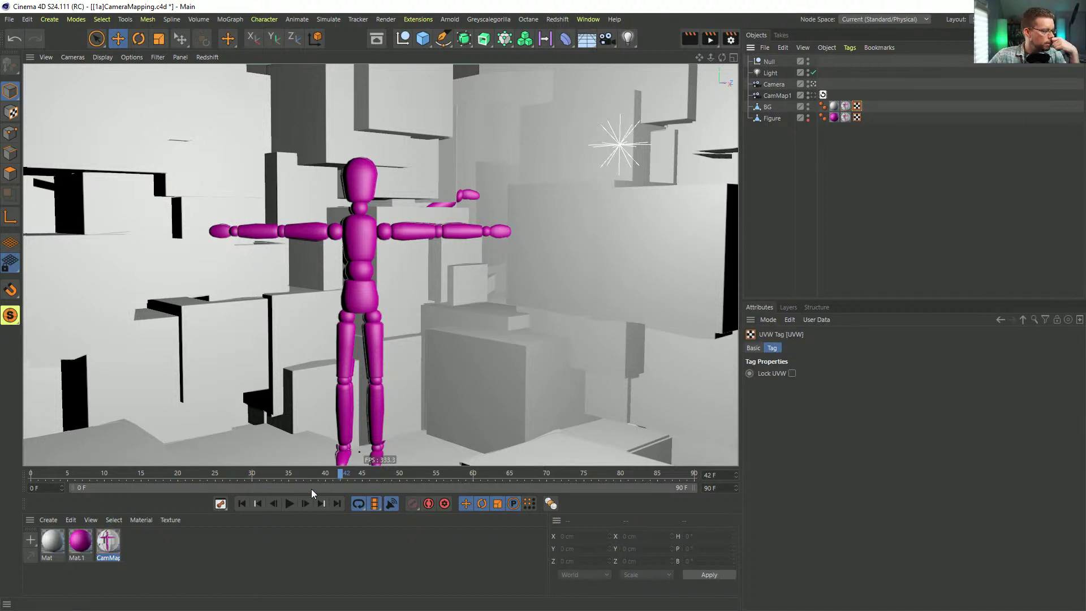
{"action": "left_click", "coordinate": [846, 106]}
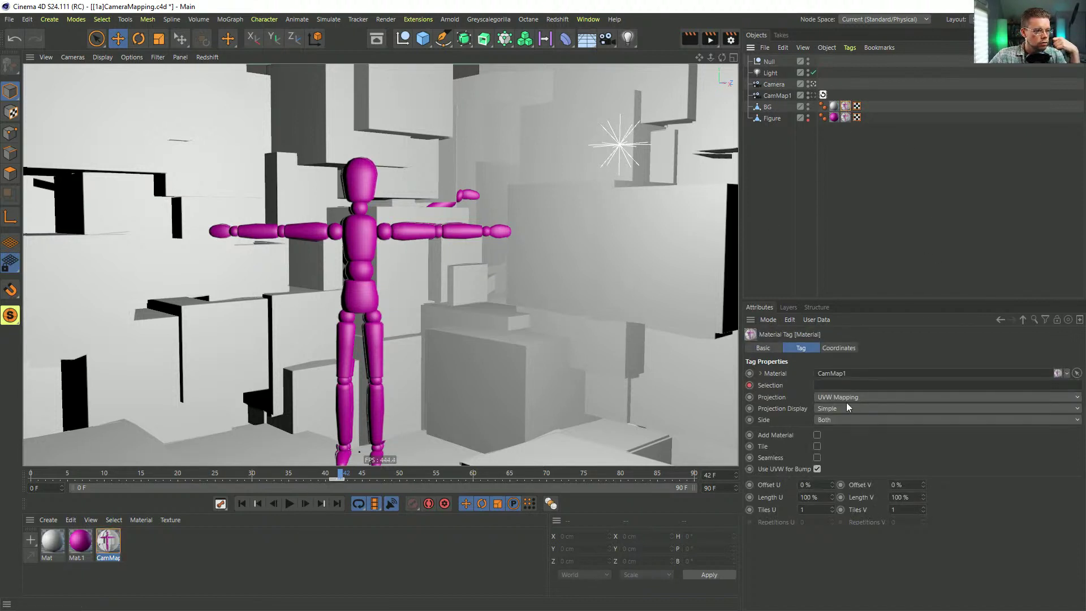
{"action": "left_click_drag", "start_coordinate": [328, 477], "coordinate": [347, 487]}
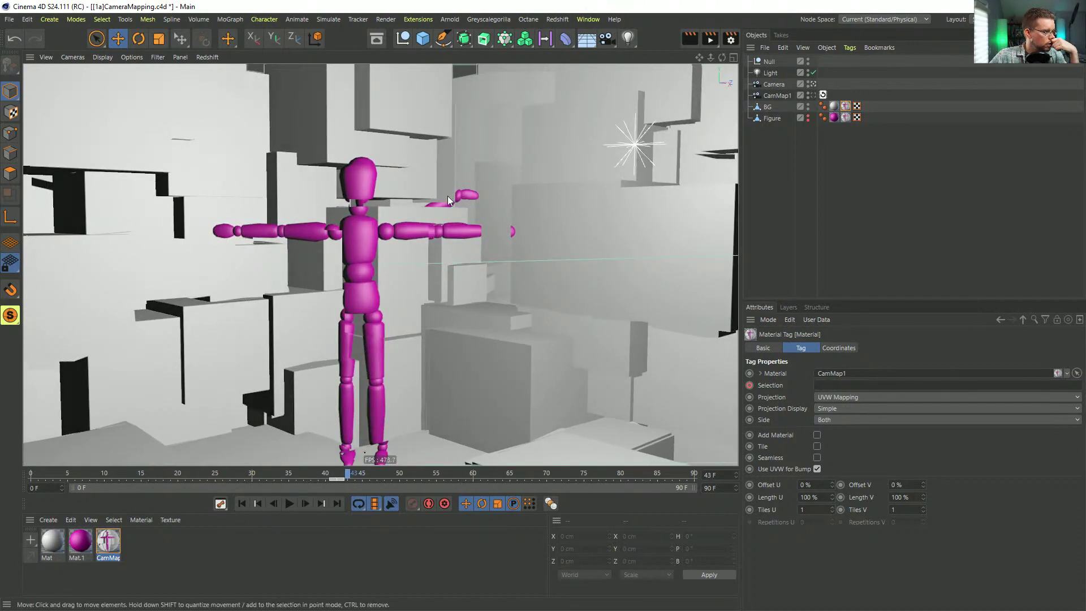
{"action": "left_click", "coordinate": [339, 480]}
{"action": "mouse_move", "coordinate": [352, 479]}
{"action": "left_mouse_down"}
{"action": "mouse_move", "coordinate": [320, 476]}
{"action": "mouse_move", "coordinate": [498, 474]}
{"action": "mouse_move", "coordinate": [314, 475]}
{"action": "mouse_move", "coordinate": [357, 475]}
{"action": "left_mouse_up"}
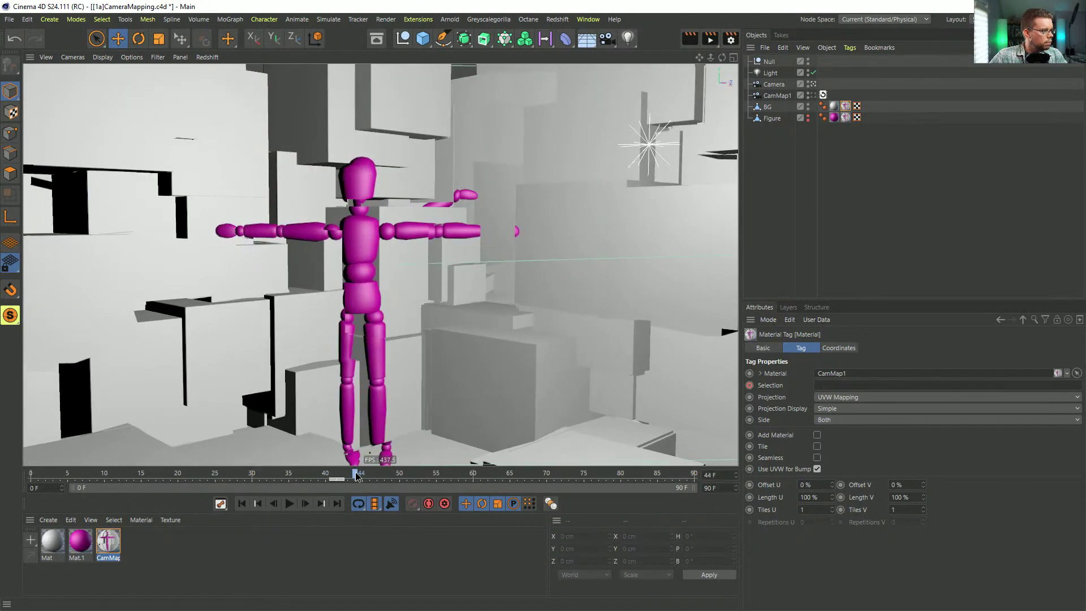
{"action": "left_click", "coordinate": [490, 180]}
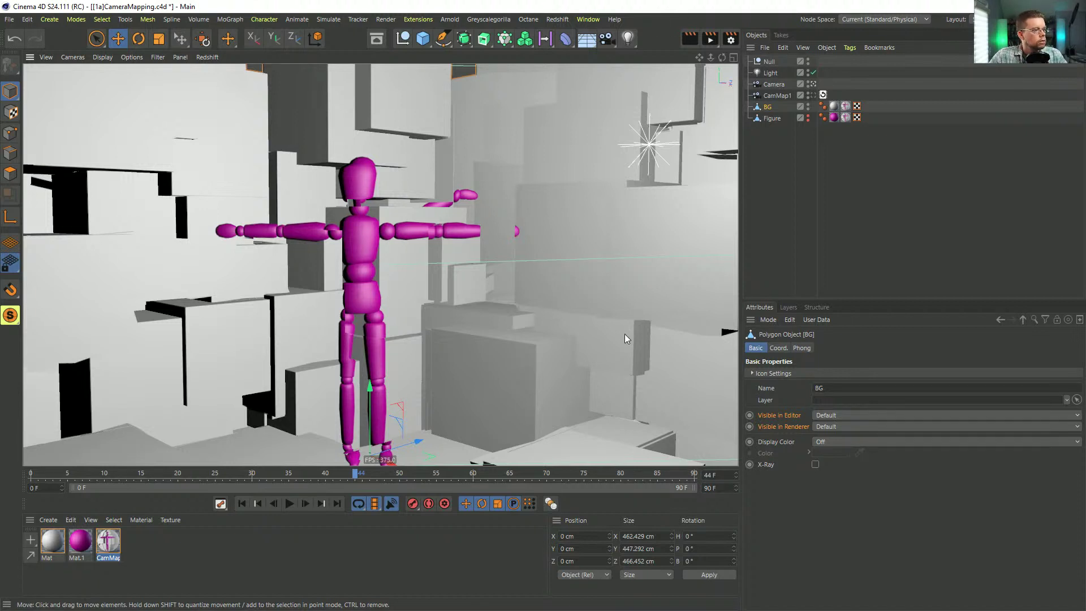
Step: Close the camera-mapping project, then bring the browser window with the PNG Abstract Rhombus Shape page on screen and enlarge it
{"action": "key", "text": "ctrl+F4"}
{"action": "left_click", "coordinate": [558, 353]}
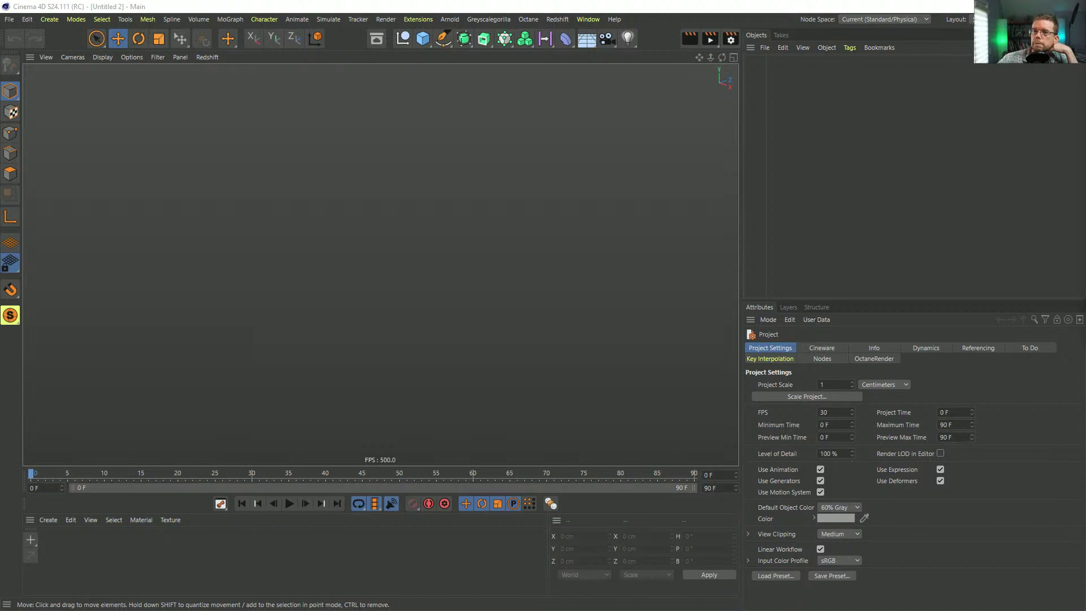
{"action": "left_click_drag", "start_coordinate": [1085, 243], "coordinate": [289, 124]}
{"action": "left_click_drag", "start_coordinate": [425, 113], "coordinate": [275, 39]}
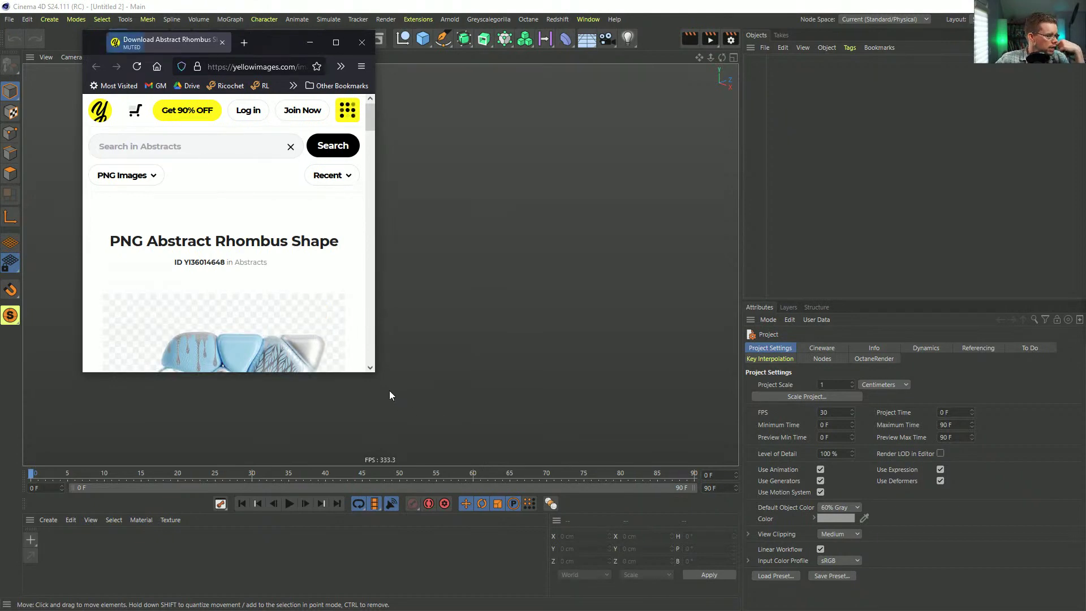
{"action": "left_click_drag", "start_coordinate": [374, 372], "coordinate": [919, 548]}
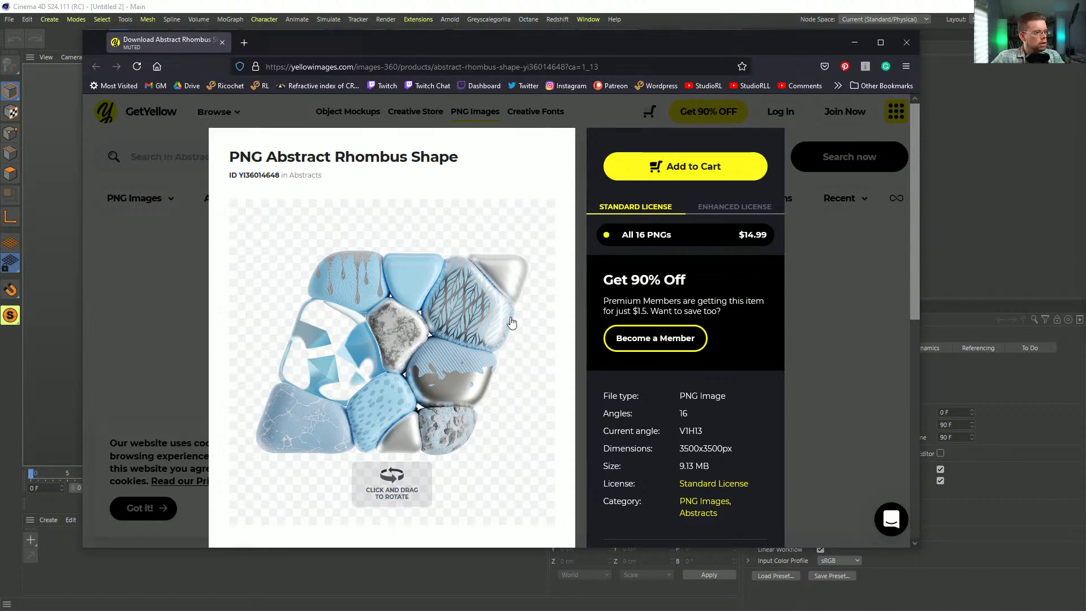
Step: Rotate the Abstract Rhombus Shape preview and look through its page and similar images to study the segmented, inflated pieces
{"action": "left_click_drag", "start_coordinate": [392, 399], "coordinate": [385, 321]}
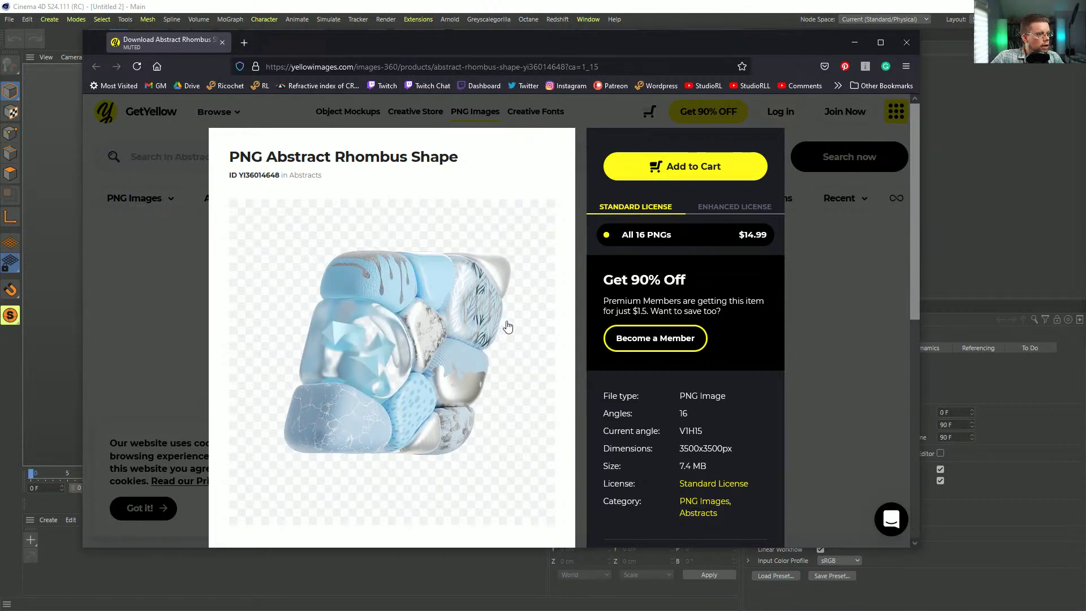
{"action": "left_click_drag", "start_coordinate": [467, 322], "coordinate": [431, 334]}
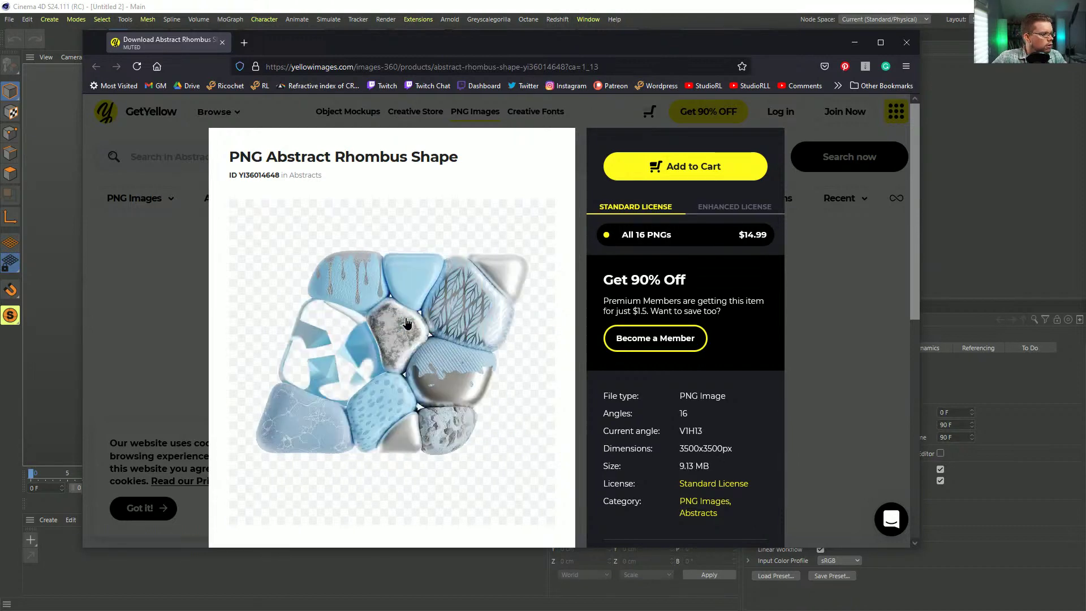
{"action": "left_click_drag", "start_coordinate": [405, 322], "coordinate": [421, 324]}
{"action": "scroll", "coordinate": [704, 452], "scroll_direction": "down", "scroll_amount": 3}
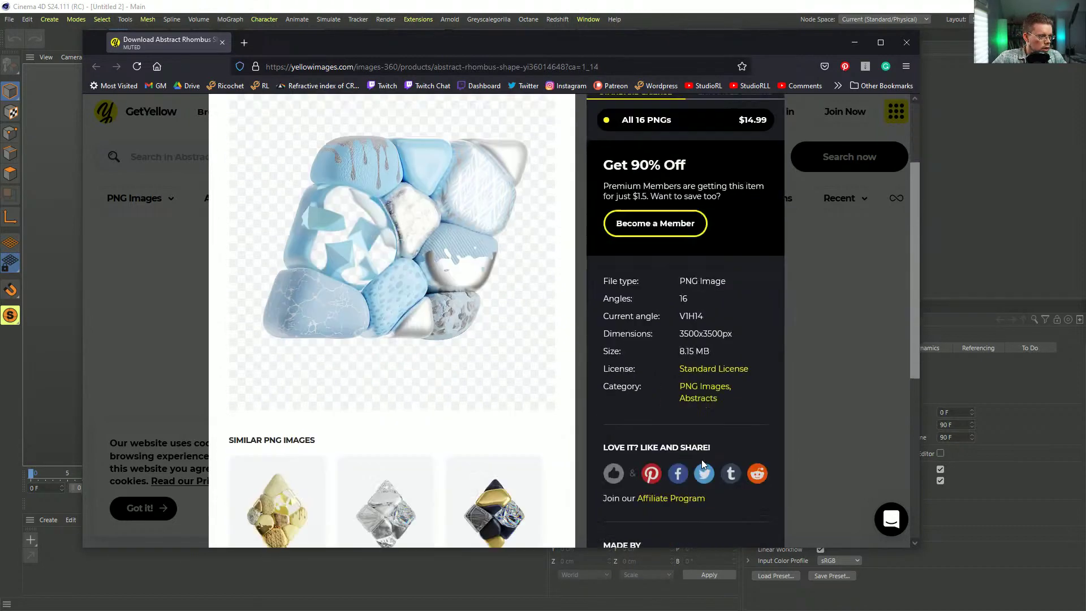
{"action": "scroll", "coordinate": [695, 406], "scroll_direction": "up", "scroll_amount": 3}
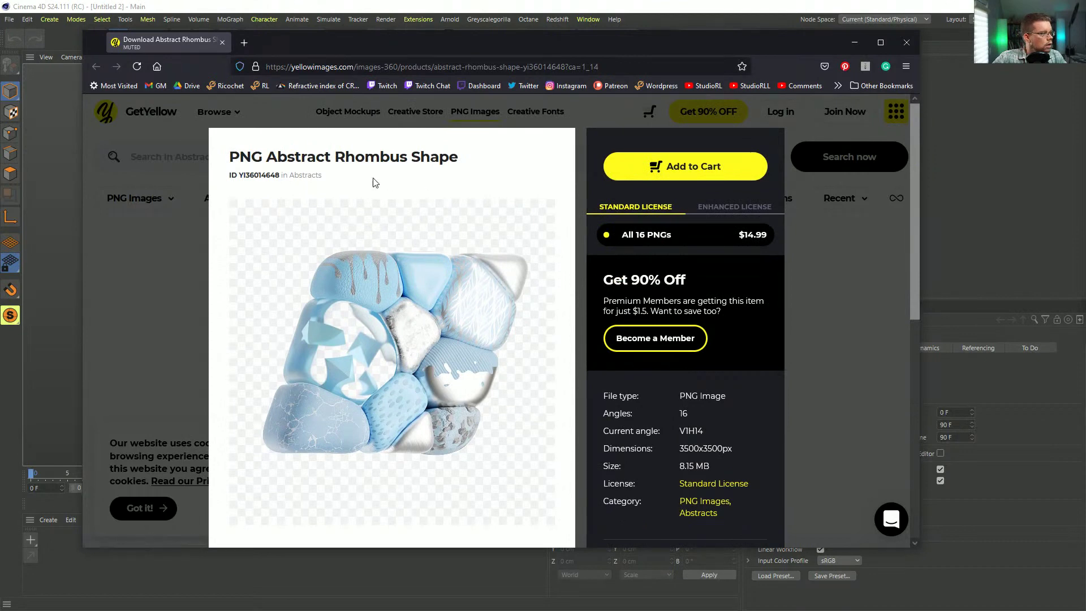
{"action": "scroll", "coordinate": [578, 297], "scroll_direction": "down", "scroll_amount": 6}
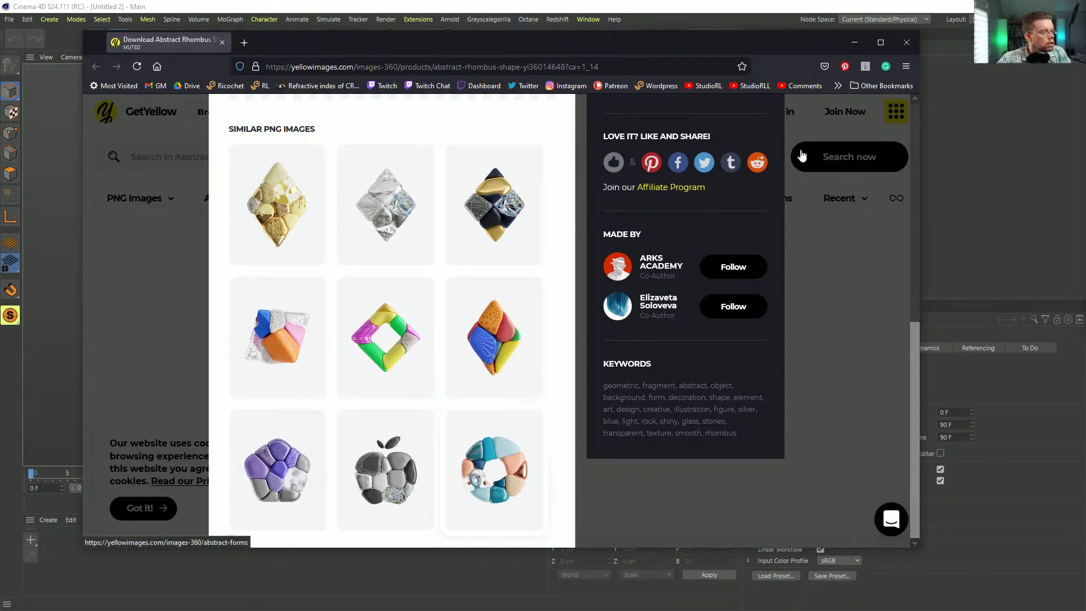
{"action": "scroll", "coordinate": [797, 158], "scroll_direction": "up", "scroll_amount": 5}
{"action": "scroll", "coordinate": [724, 4], "scroll_direction": "up", "scroll_amount": 2}
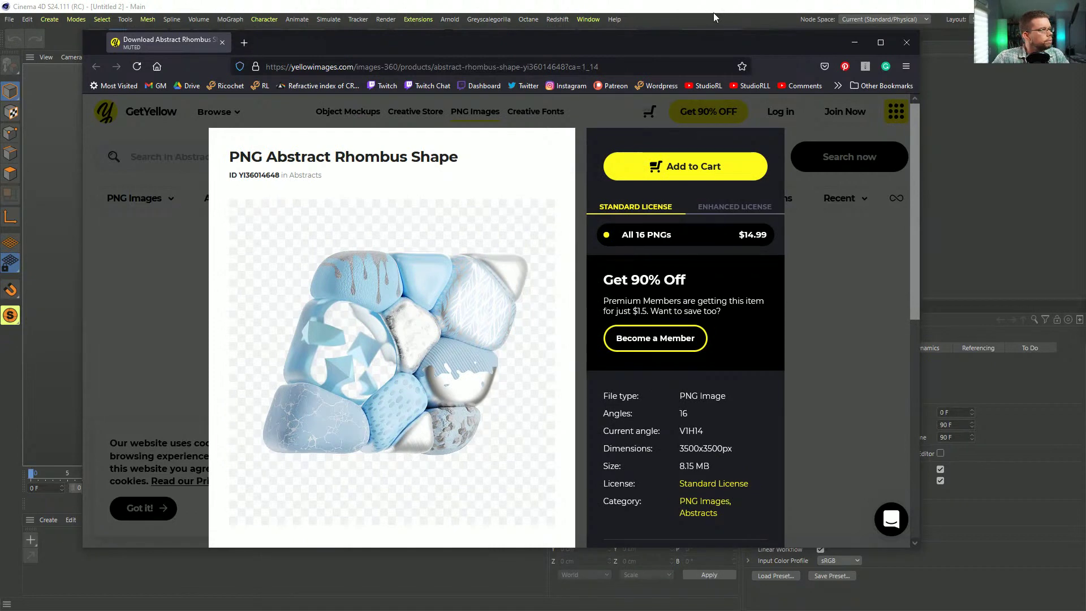
Step: Switch back to Cinema 4D and add a Text object with its alignment set to Middle
{"action": "left_click", "coordinate": [714, 15]}
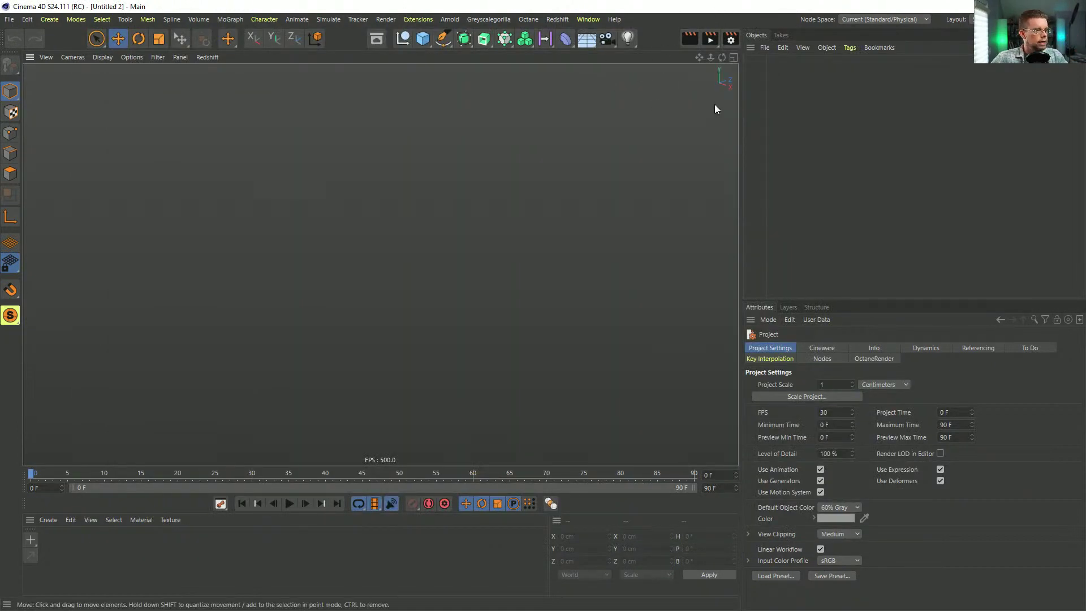
{"action": "left_click", "coordinate": [423, 39]}
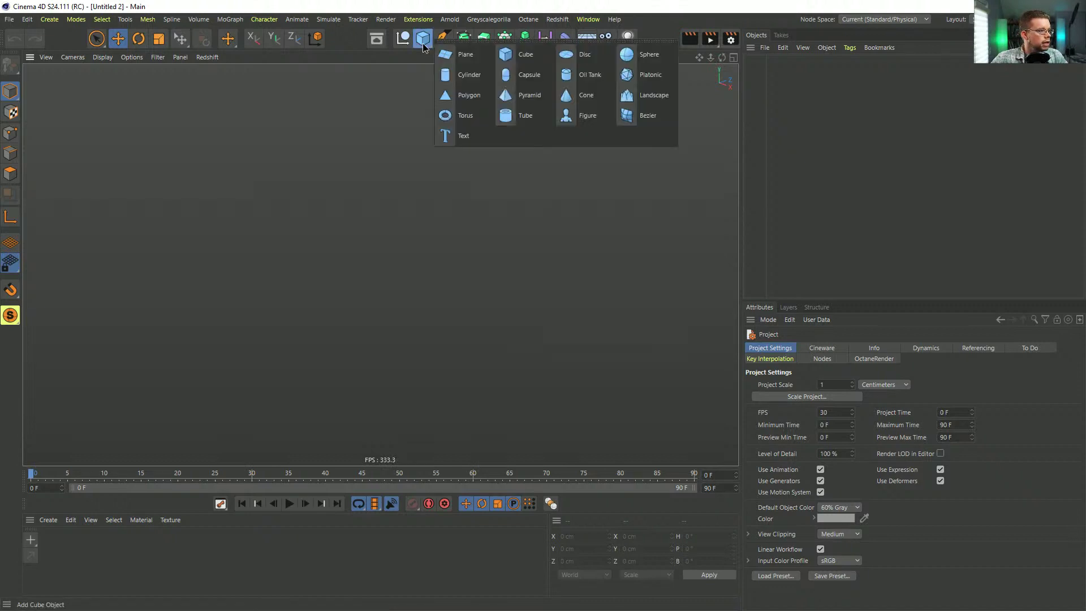
{"action": "left_click", "coordinate": [419, 40]}
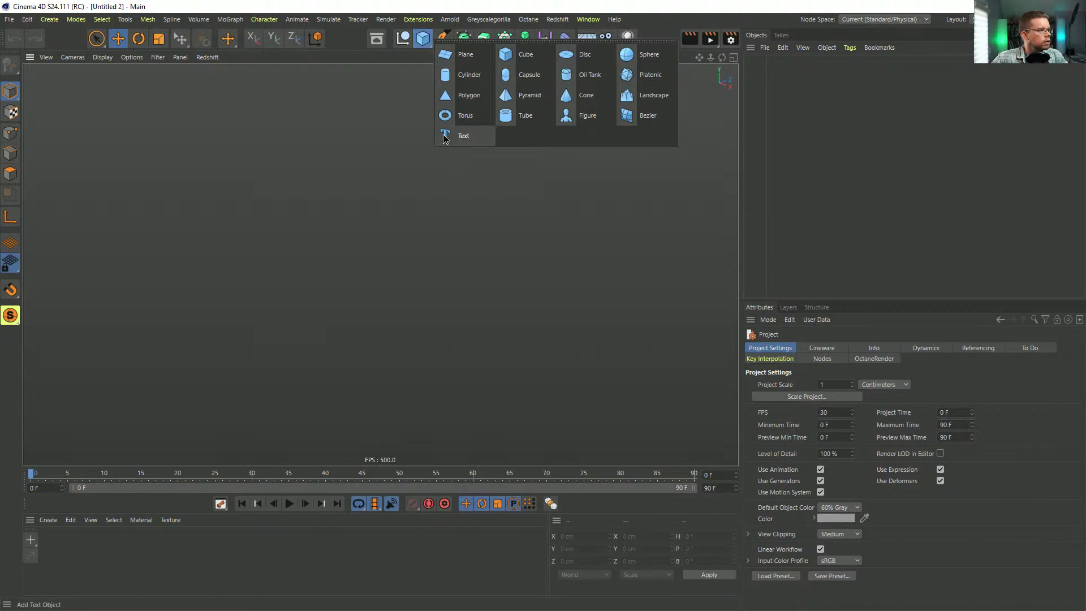
{"action": "left_click", "coordinate": [461, 136]}
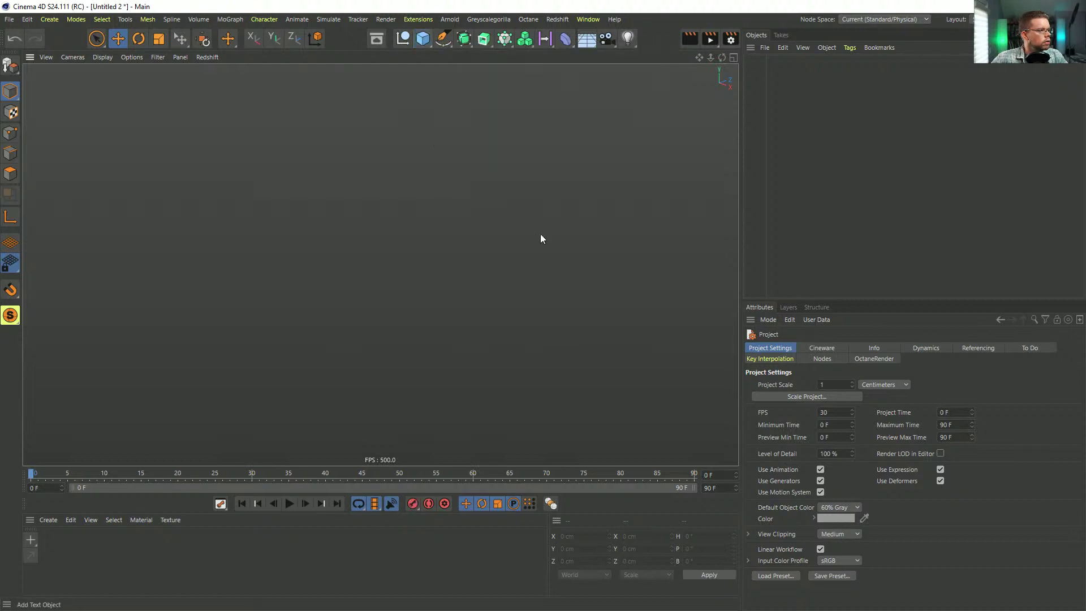
{"action": "left_click", "coordinate": [429, 40]}
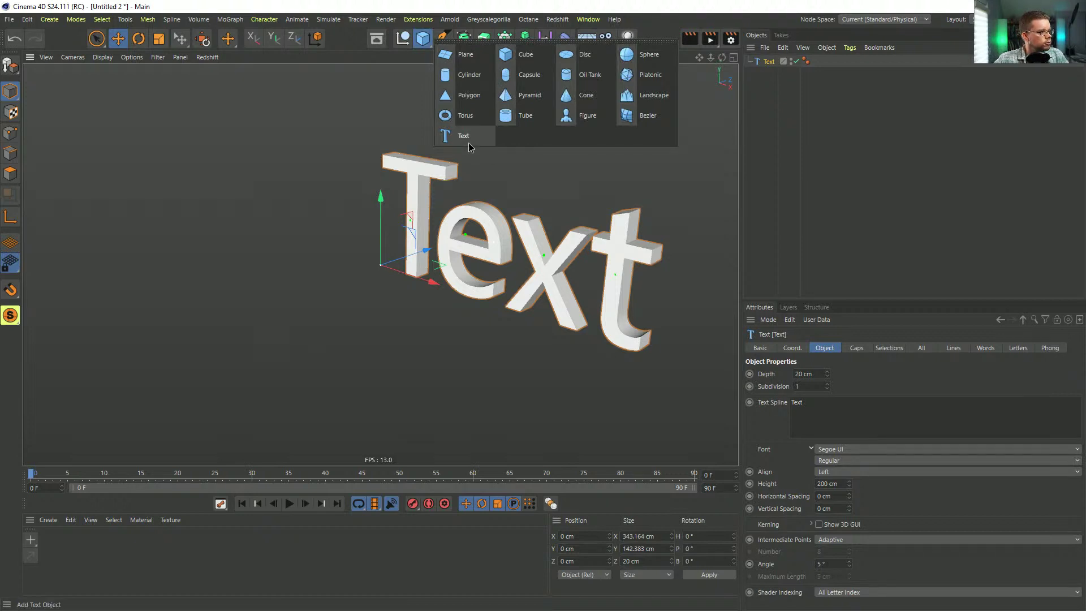
{"action": "left_click", "coordinate": [944, 471]}
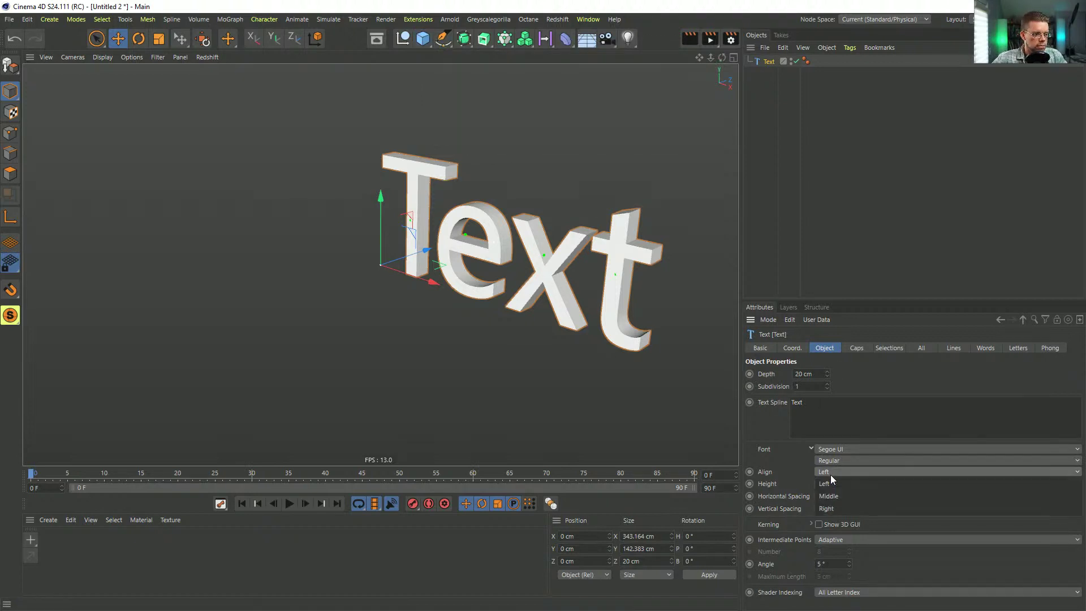
{"action": "left_click", "coordinate": [945, 495]}
{"action": "left_click_drag", "start_coordinate": [453, 277], "coordinate": [556, 276], "text": "alt"}
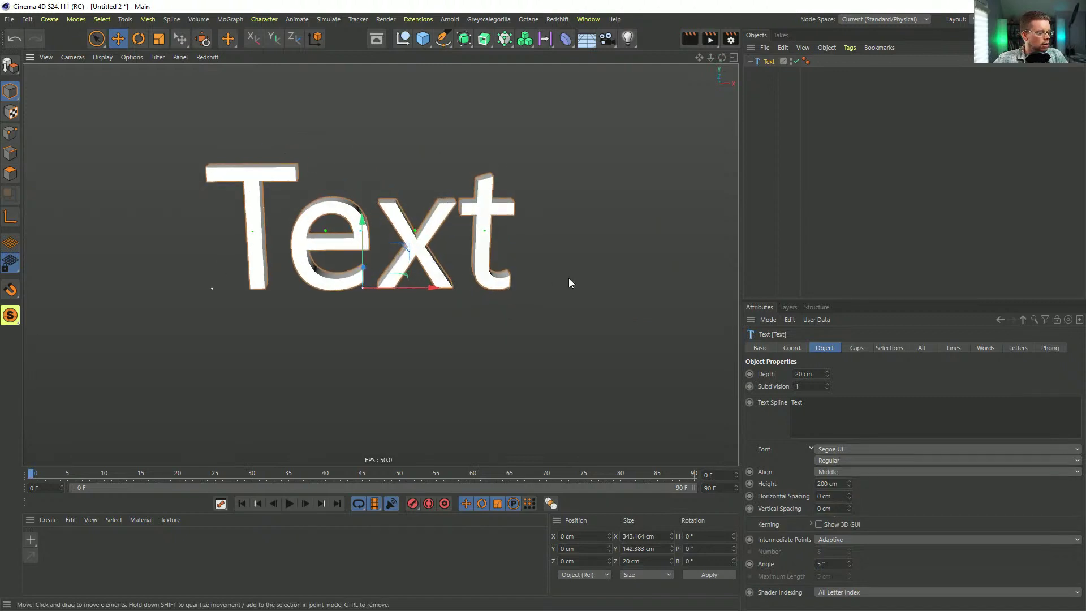
Step: Set the Text object's font to LEMON MILK Bold and its content to "&"
{"action": "left_click", "coordinate": [849, 447]}
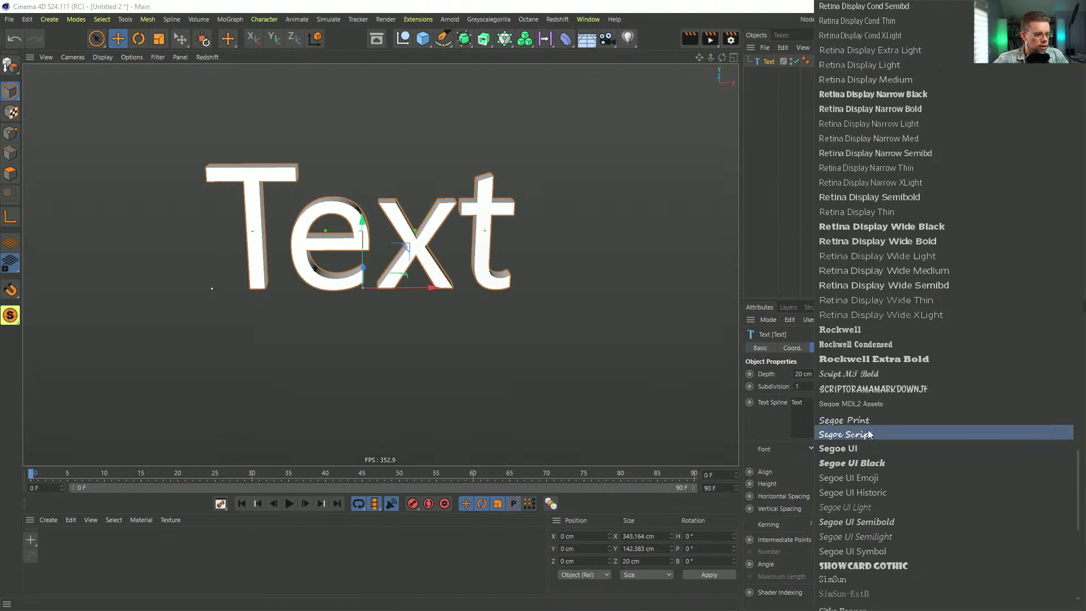
{"action": "scroll", "coordinate": [885, 433], "scroll_direction": "up", "scroll_amount": 10}
{"action": "scroll", "coordinate": [887, 432], "scroll_direction": "up", "scroll_amount": 15}
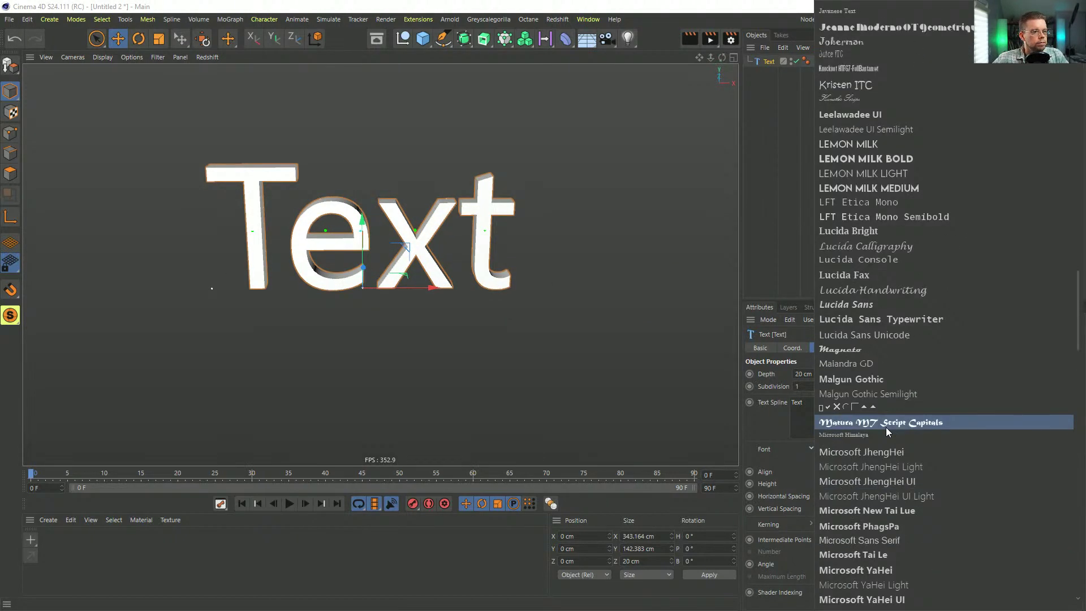
{"action": "left_click", "coordinate": [911, 160]}
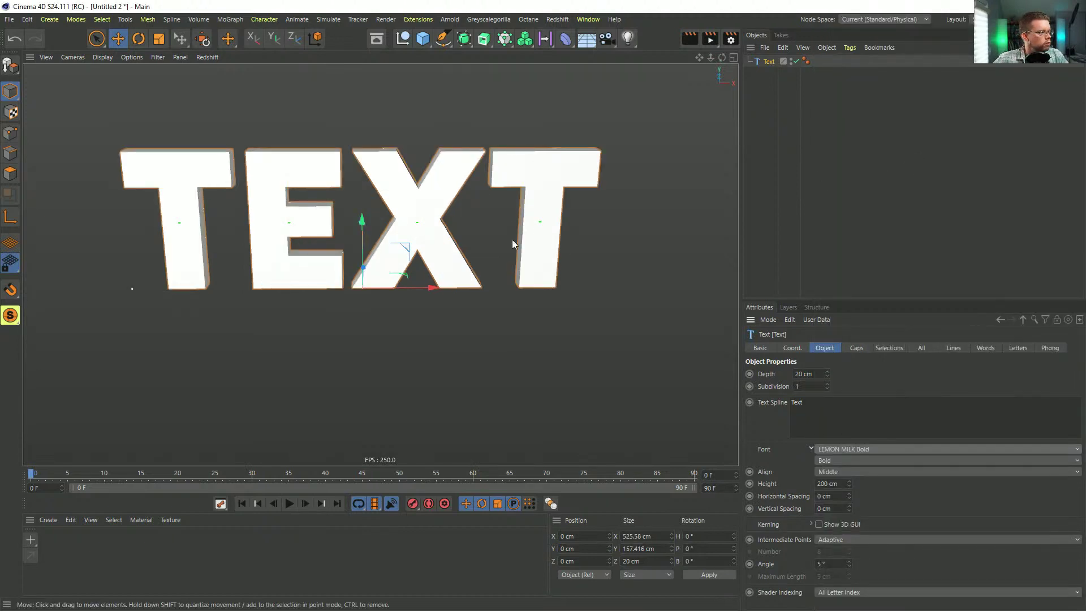
{"action": "double_click", "coordinate": [796, 403]}
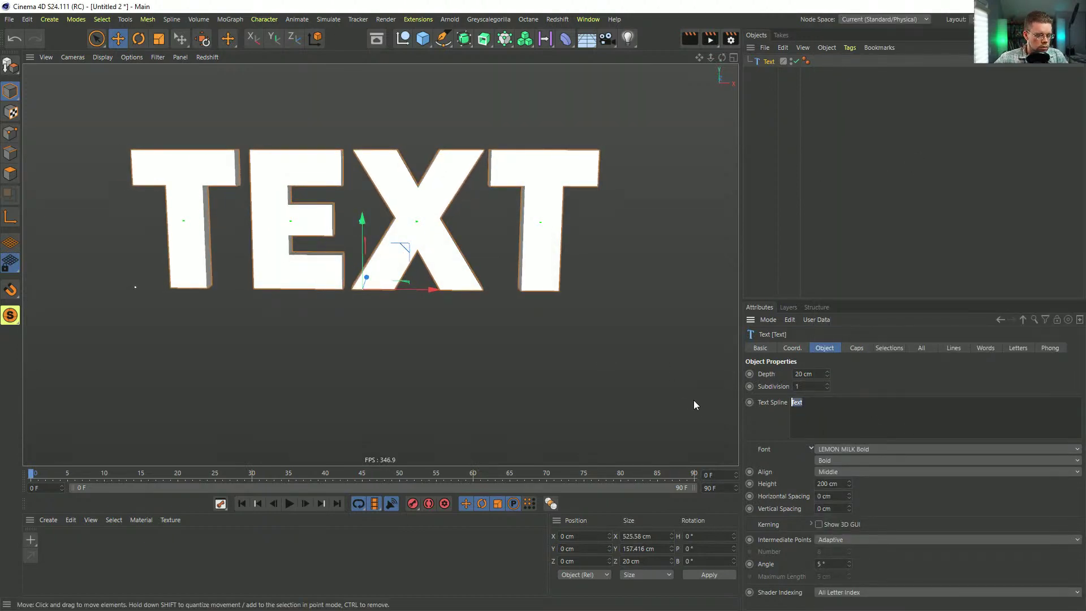
{"action": "type", "text": "&"}
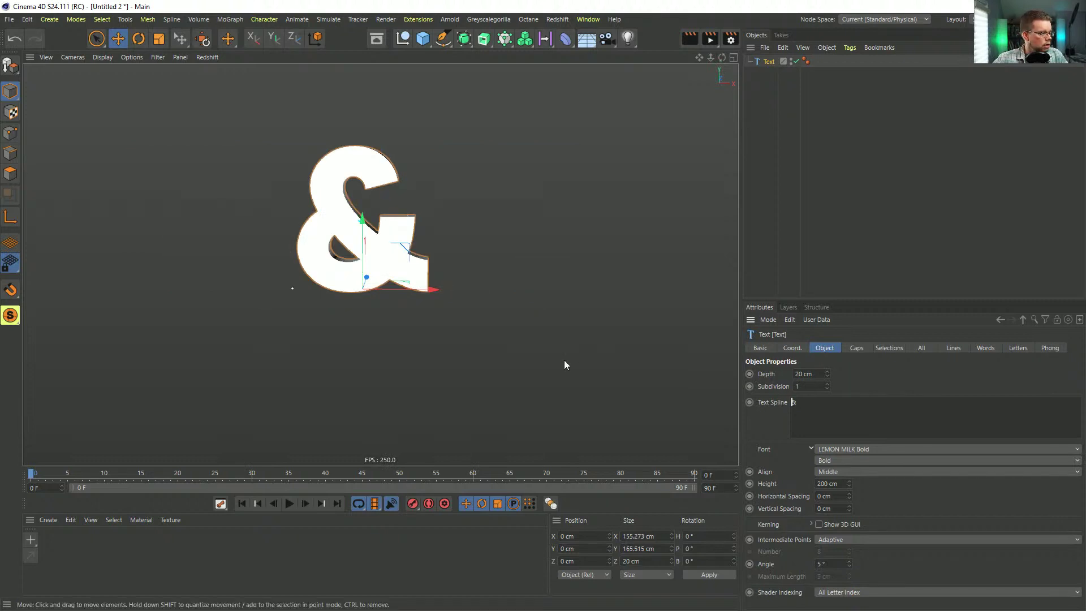
Step: Check the Abstract Rhombus Shape reference in the browser, then return to Cinema 4D and place the Text object inside a Voronoi Fracture
{"action": "left_click_drag", "start_coordinate": [383, 253], "coordinate": [439, 348], "text": "alt"}
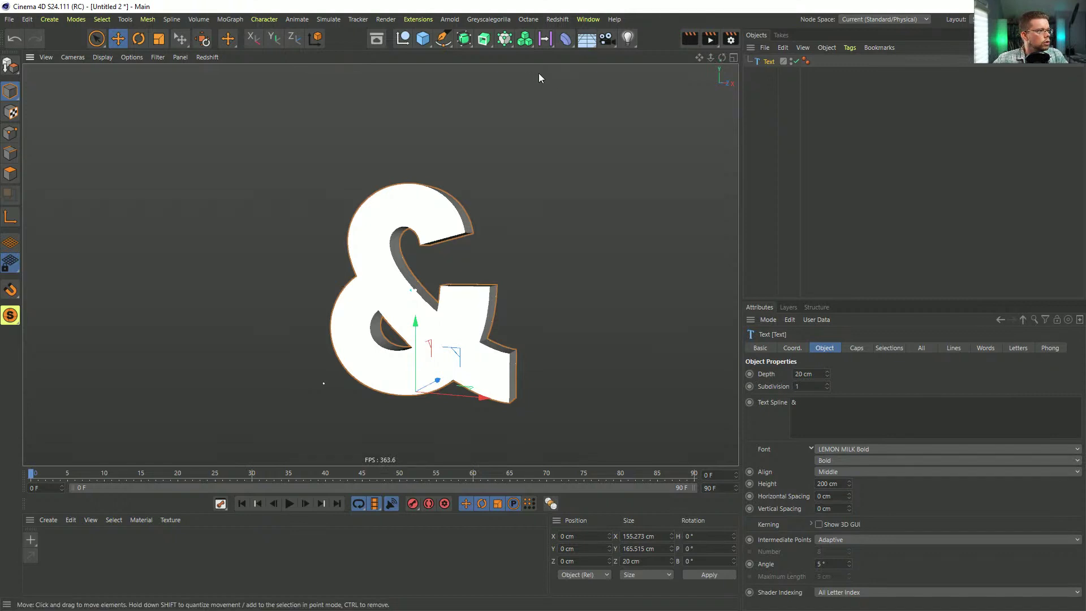
{"action": "left_click", "coordinate": [526, 41]}
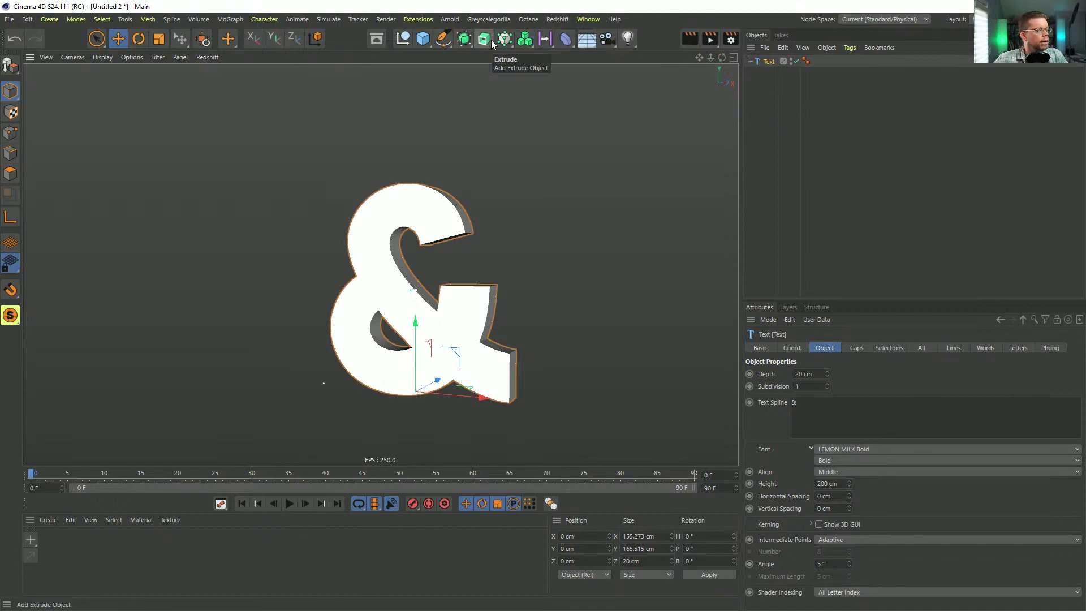
{"action": "key", "text": "alt+Tab"}
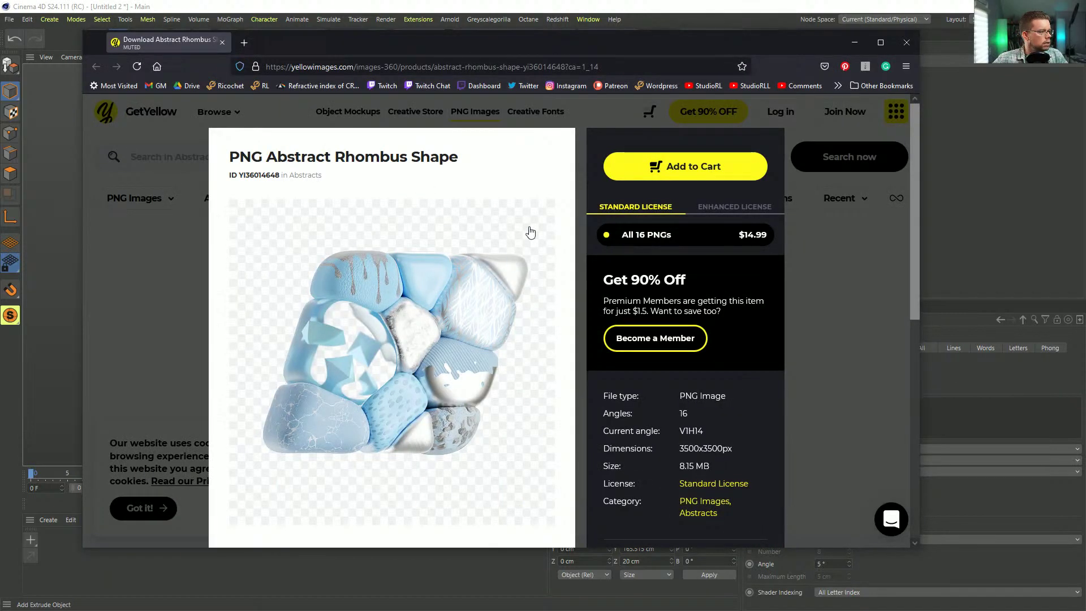
{"action": "key", "text": "alt+Tab"}
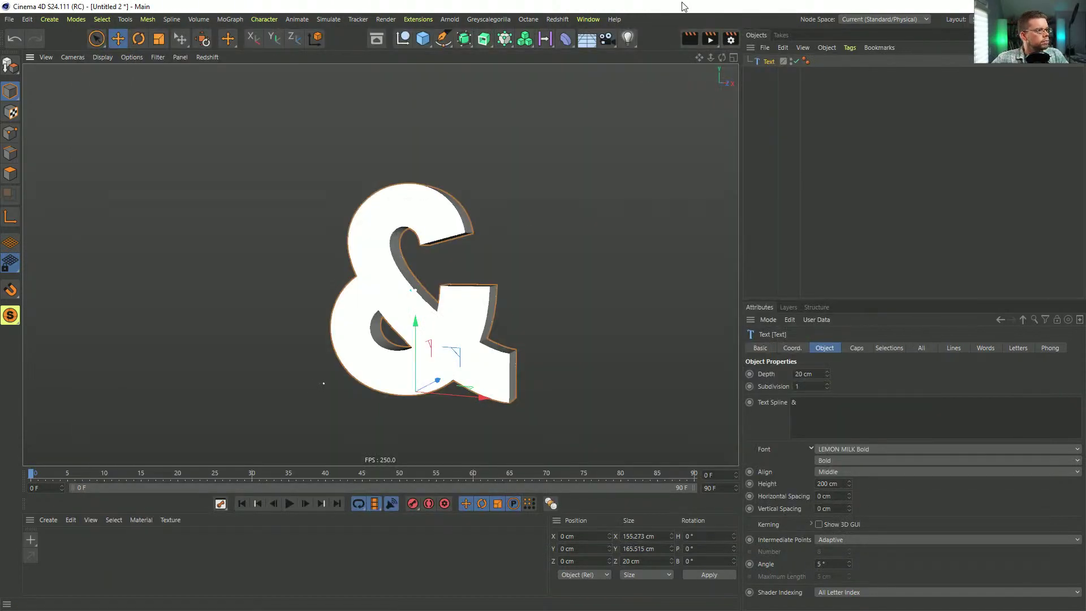
{"action": "left_click_drag", "start_coordinate": [407, 267], "coordinate": [410, 293], "text": "alt"}
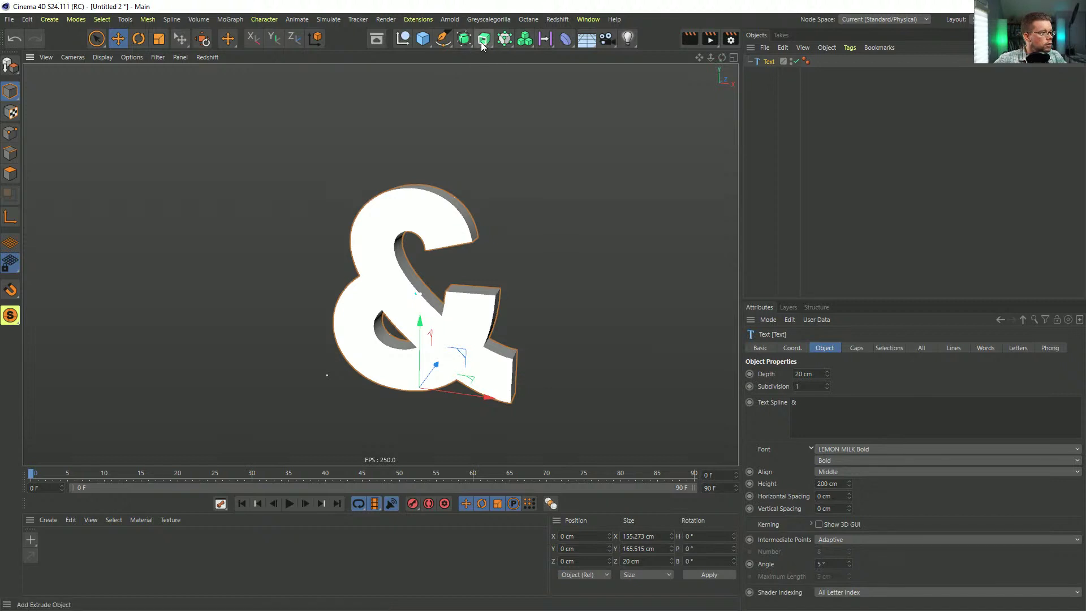
{"action": "left_click", "coordinate": [503, 43]}
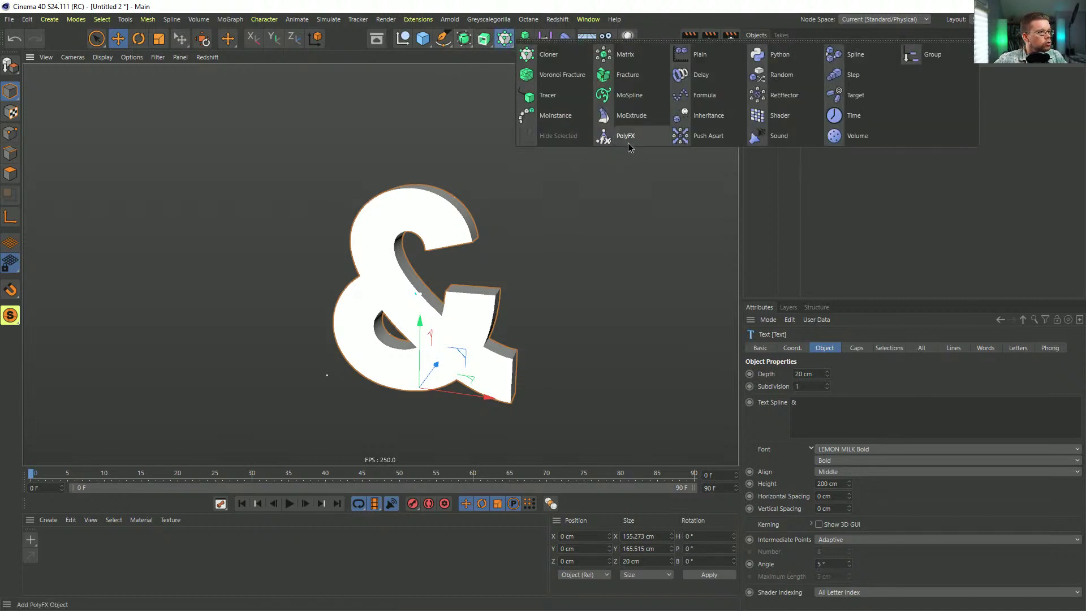
{"action": "left_click", "coordinate": [570, 77], "text": "alt"}
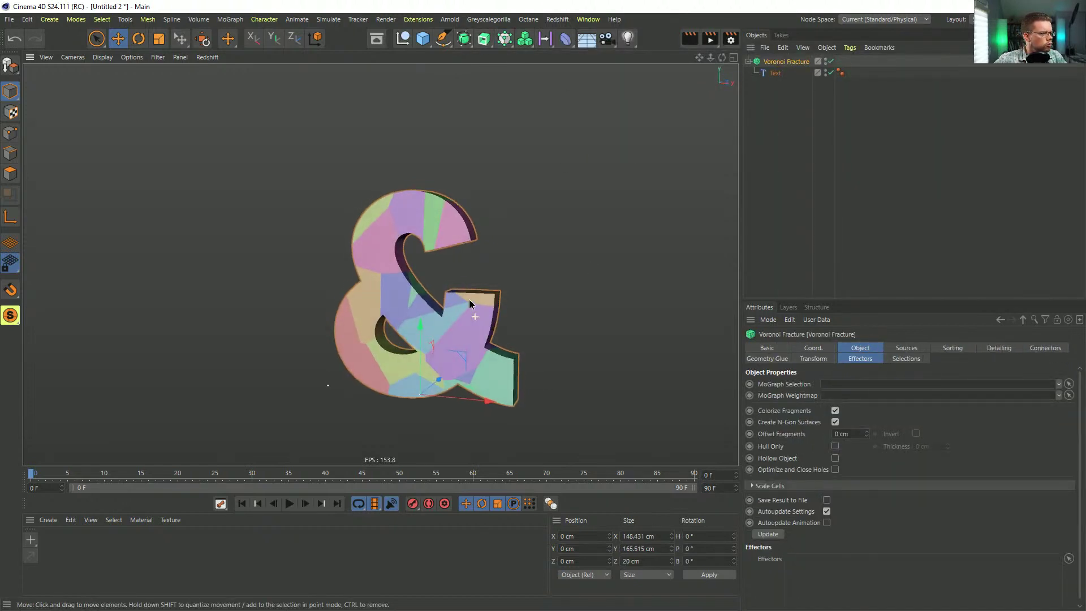
Step: Set the Voronoi Fracture's Offset Fragments to 0.5 cm to open thin gaps between the ampersand's pieces
{"action": "scroll", "coordinate": [466, 324], "scroll_direction": "up", "scroll_amount": 3}
{"action": "left_click_drag", "start_coordinate": [512, 315], "coordinate": [447, 194], "text": "alt"}
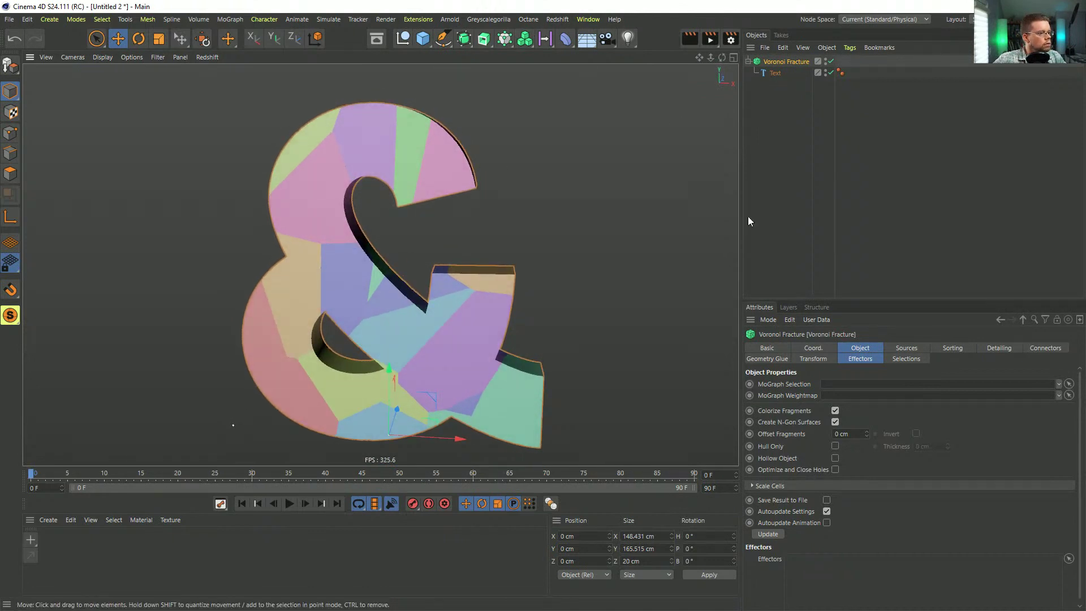
{"action": "left_click", "coordinate": [866, 432]}
{"action": "left_click", "coordinate": [866, 432]}
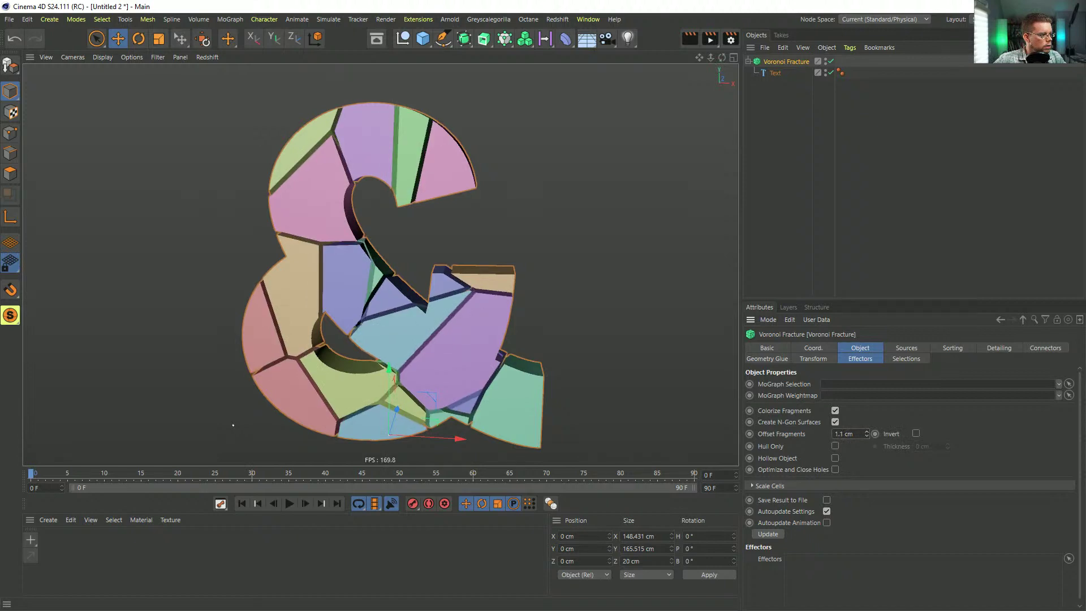
{"action": "left_click", "coordinate": [866, 432]}
{"action": "left_click", "coordinate": [866, 432]}
{"action": "left_click", "coordinate": [866, 432]}
{"action": "left_click", "coordinate": [866, 431]}
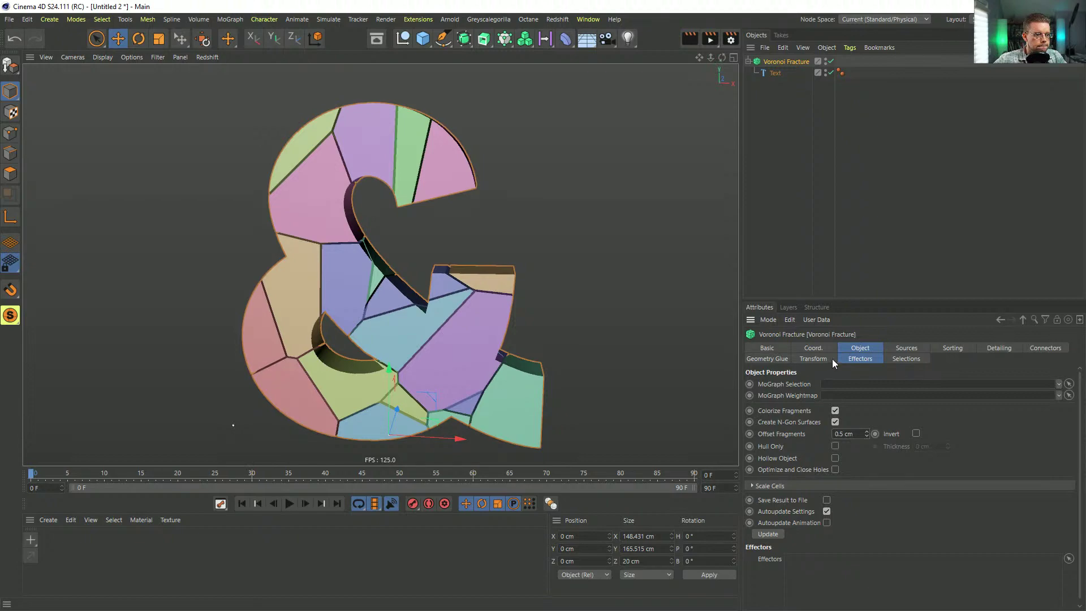
Step: Enable Detailing on the Voronoi Fracture and display the mesh edges over the shading to inspect the fragments' triangulation
{"action": "left_click", "coordinate": [991, 350]}
{"action": "left_click", "coordinate": [829, 384]}
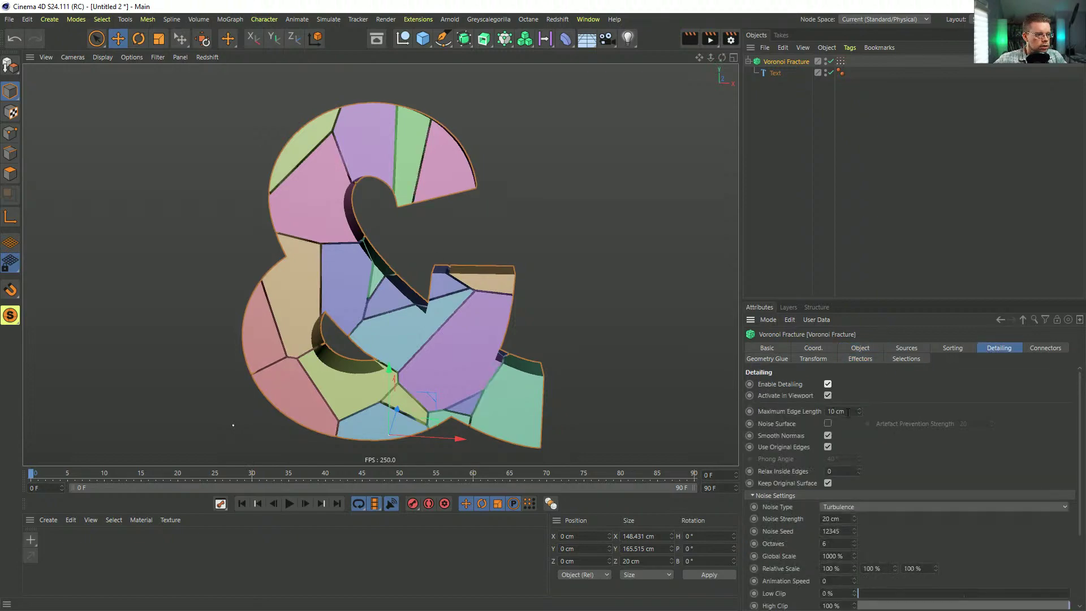
{"action": "key", "text": "n"}
{"action": "key", "text": "b"}
{"action": "right_click_drag", "start_coordinate": [502, 358], "coordinate": [554, 336], "text": "alt"}
{"action": "left_click_drag", "start_coordinate": [555, 337], "coordinate": [509, 322], "text": "alt"}
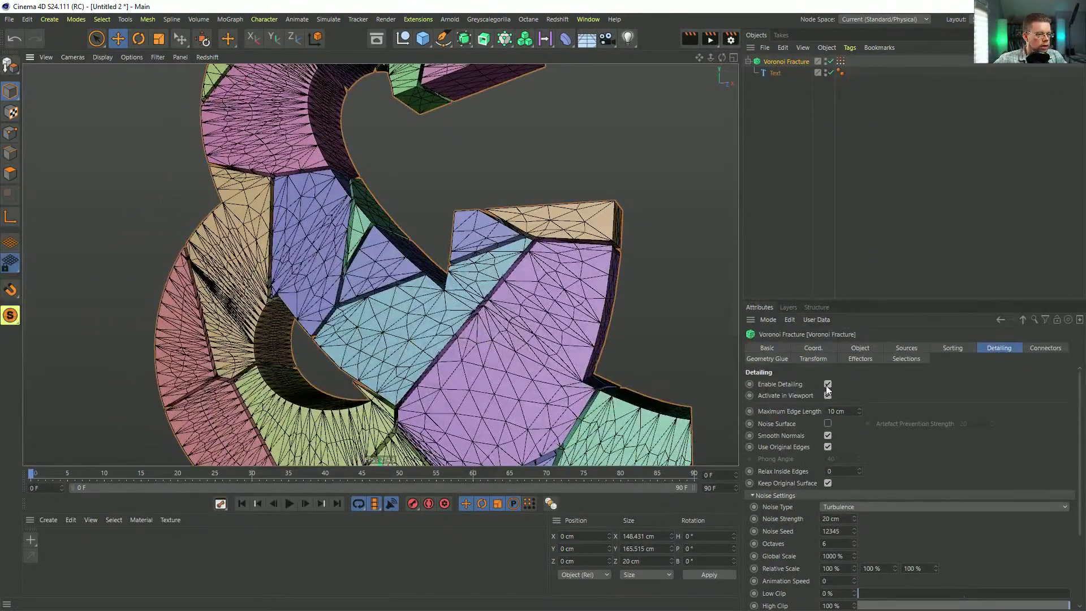
{"action": "left_click", "coordinate": [828, 385]}
{"action": "left_click", "coordinate": [827, 385]}
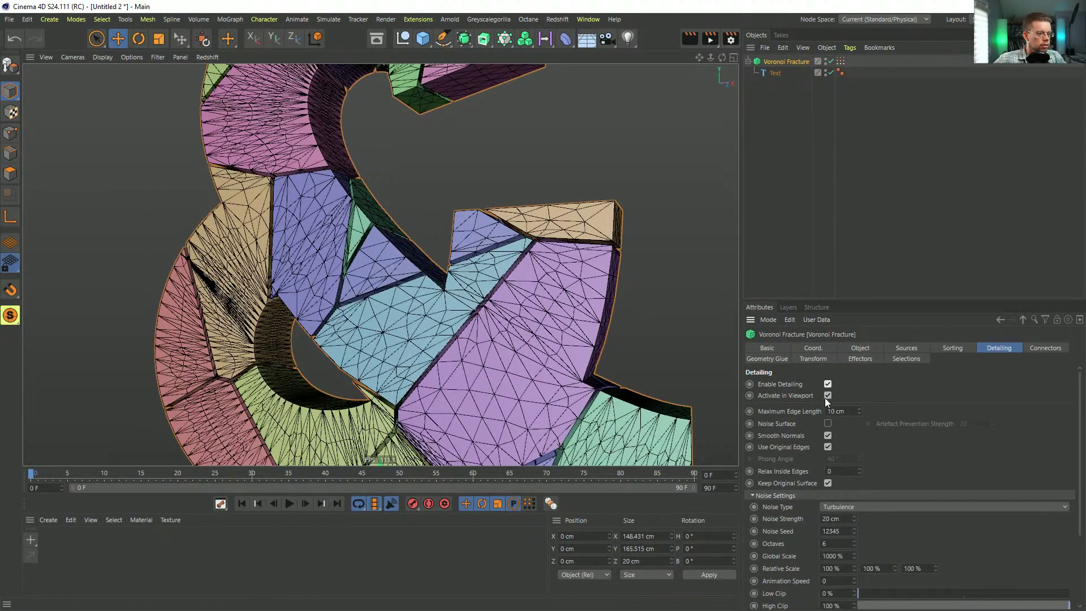
Step: Coarsen the Text object's curves by trying an Intermediate Points Angle of 15°, then setting it to 25°
{"action": "left_click", "coordinate": [774, 73]}
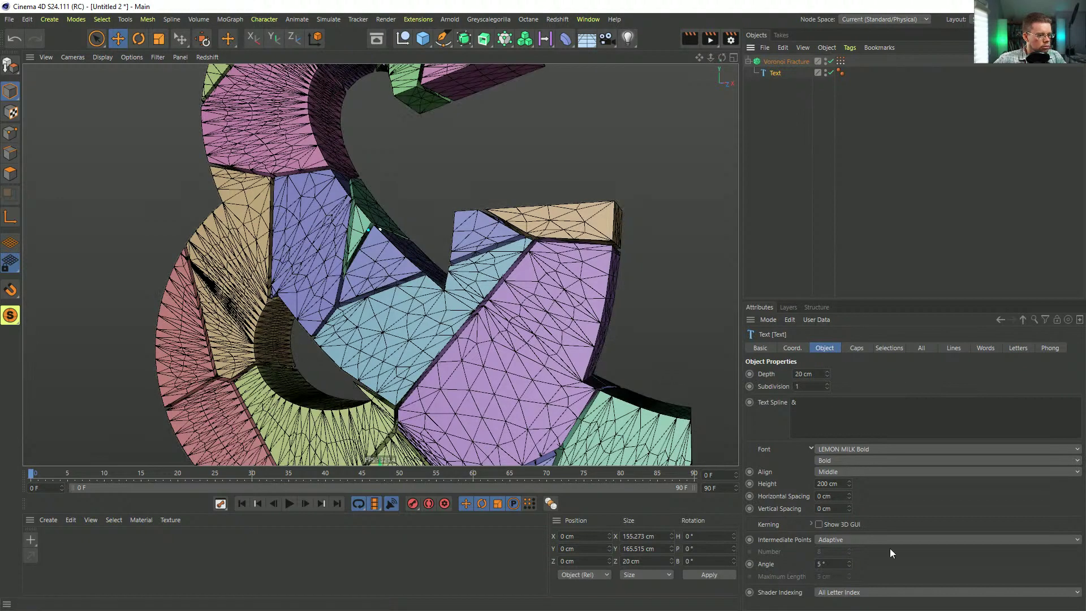
{"action": "double_click", "coordinate": [820, 564]}
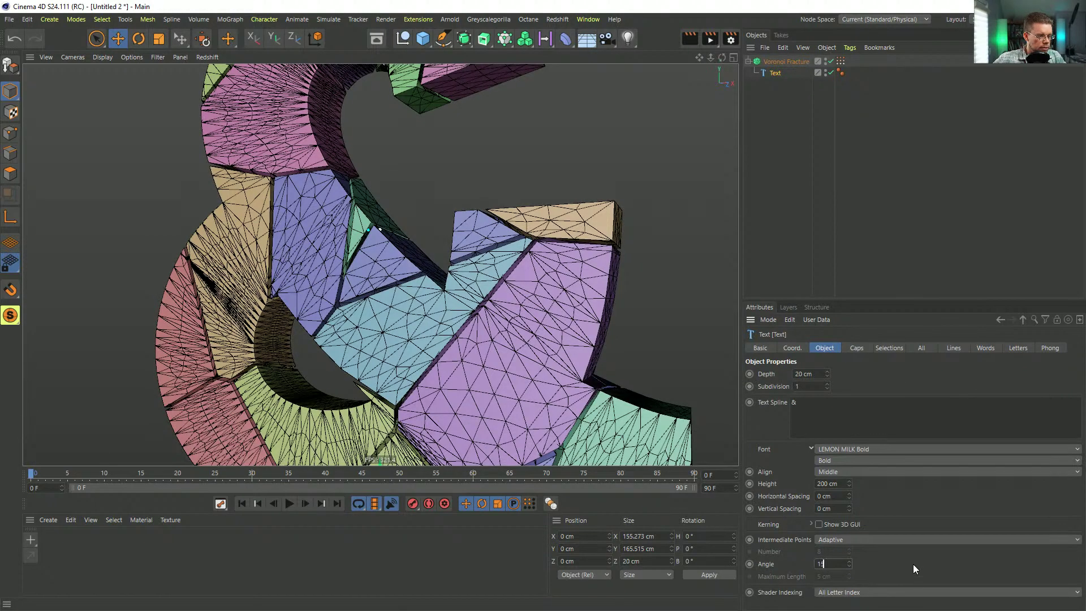
{"action": "key", "text": "Return"}
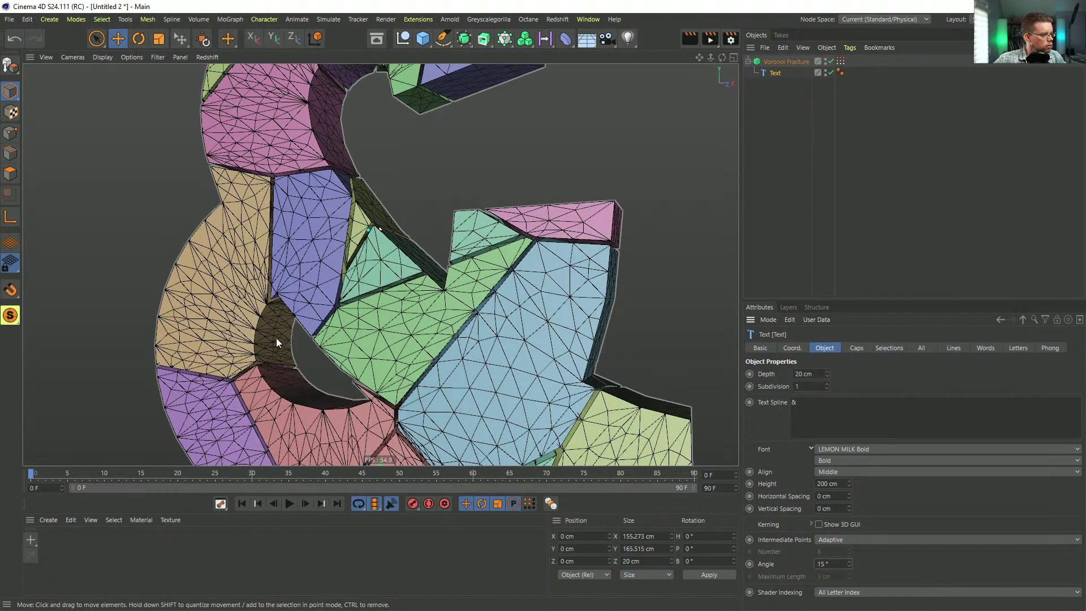
{"action": "left_click_drag", "start_coordinate": [432, 301], "coordinate": [408, 332], "text": "alt"}
{"action": "scroll", "coordinate": [432, 311], "scroll_direction": "down", "scroll_amount": 3}
{"action": "left_click", "coordinate": [837, 564]}
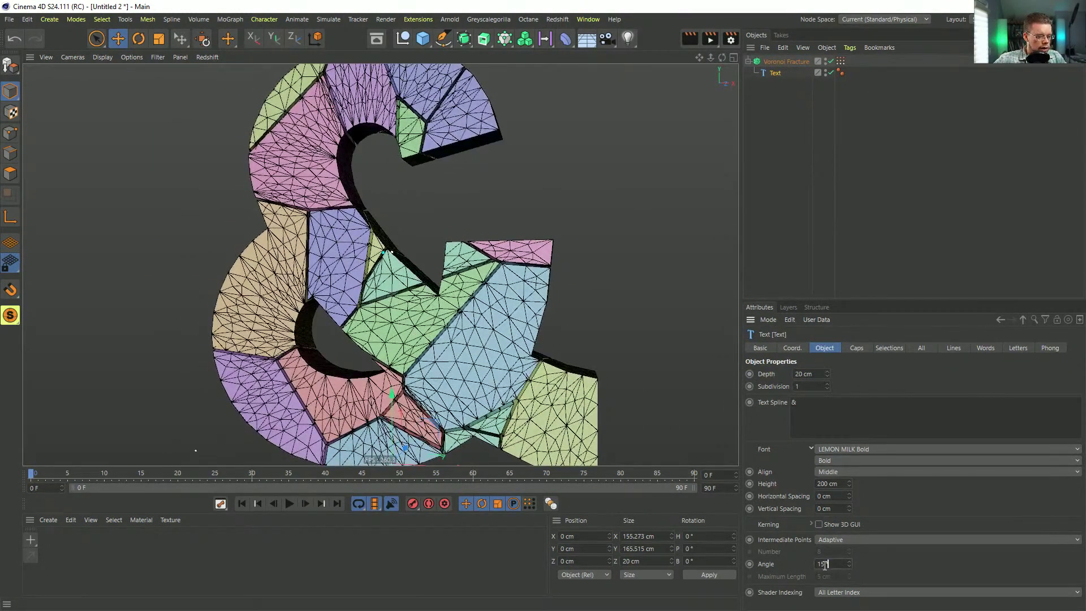
{"action": "key", "text": "Return"}
{"action": "left_click_drag", "start_coordinate": [362, 368], "coordinate": [362, 368], "text": "alt"}
{"action": "scroll", "coordinate": [362, 369], "scroll_direction": "up", "scroll_amount": 2}
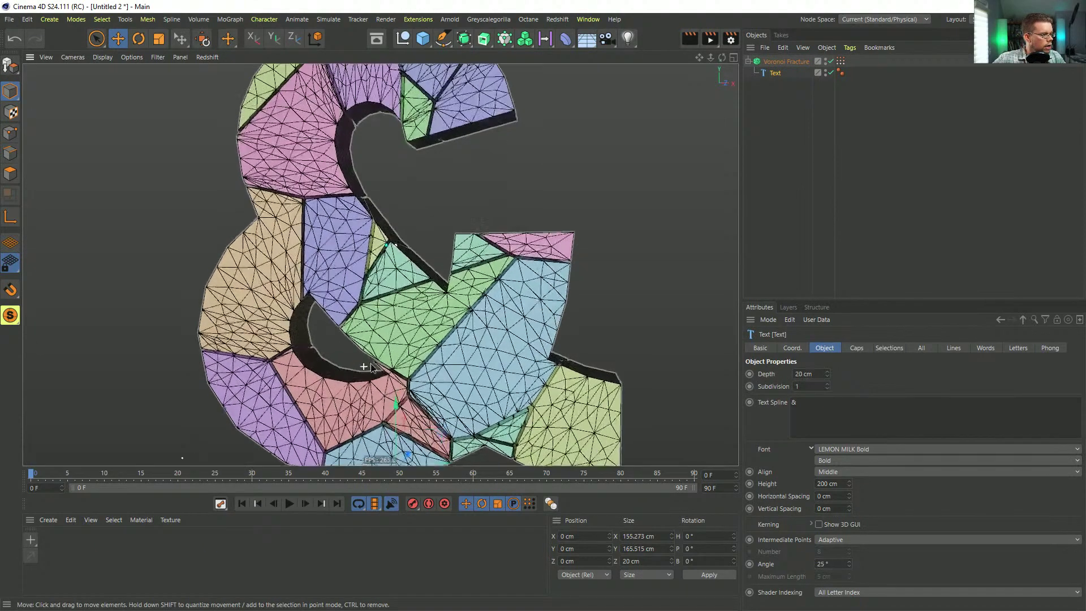
Step: Set the Noise Strength in the Voronoi Fracture's Detailing settings to 0 cm
{"action": "left_click", "coordinate": [795, 59]}
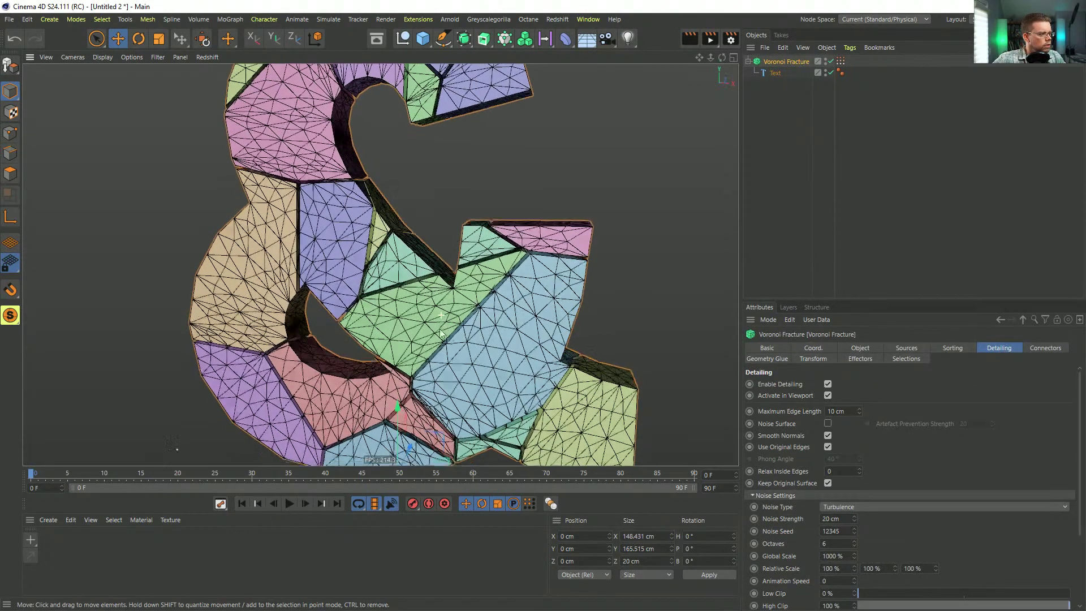
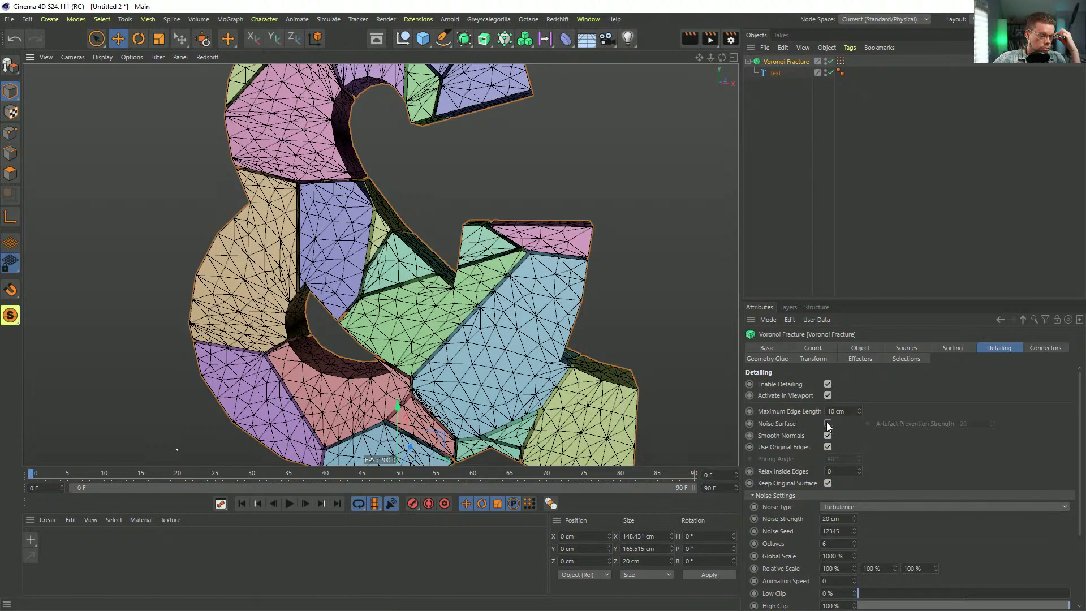
{"action": "left_click", "coordinate": [830, 519]}
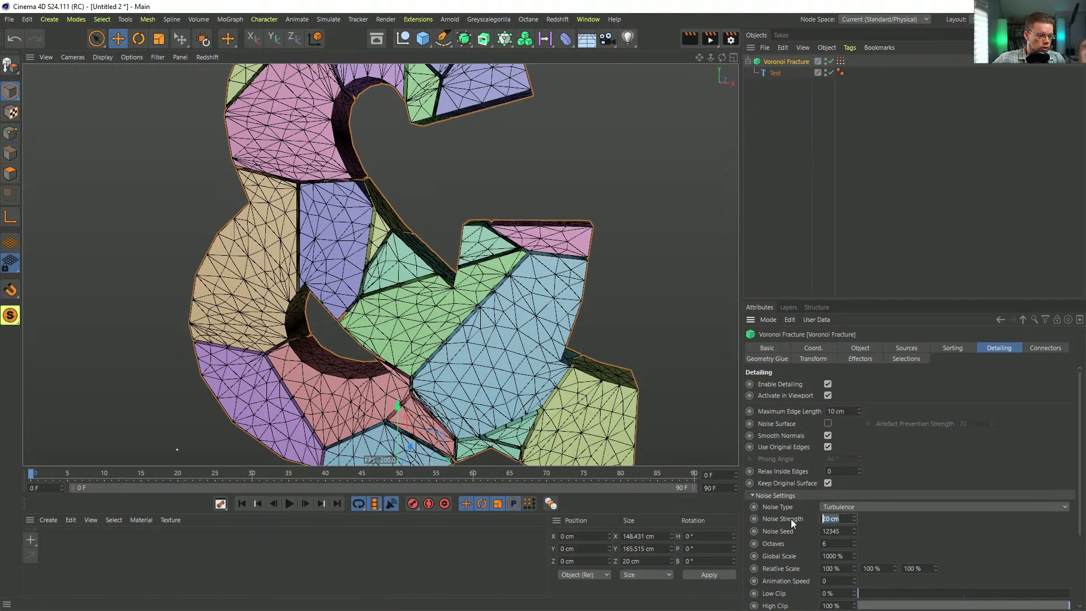
{"action": "type", "text": "0"}
{"action": "key", "text": "Return"}
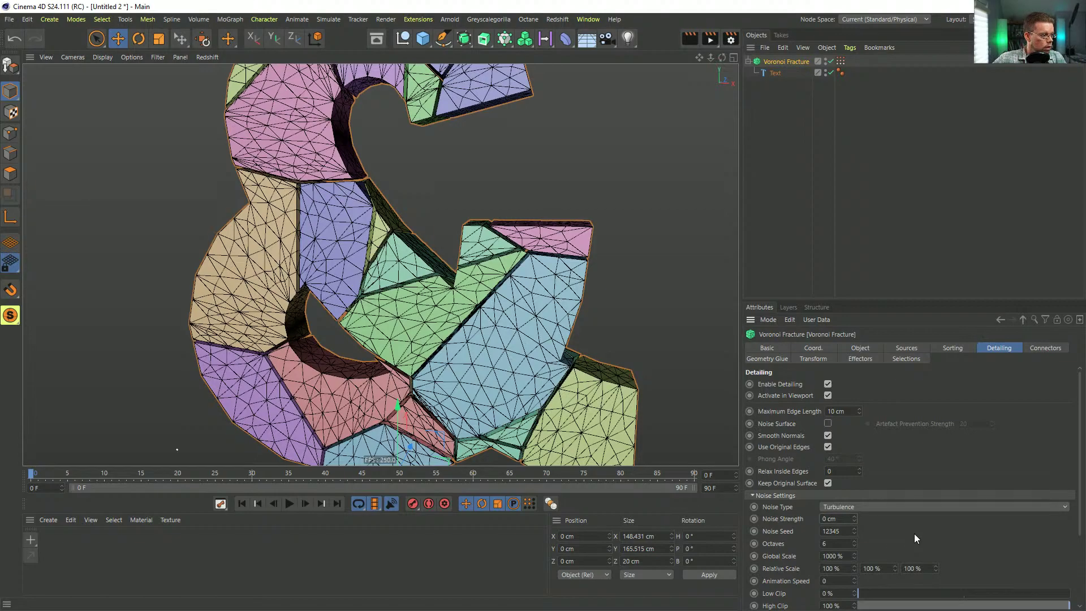
Step: Review the Voronoi Fracture's Detailing settings and set its Maximum Edge Length to 20 cm
{"action": "left_click_drag", "start_coordinate": [453, 306], "coordinate": [512, 270], "text": "alt"}
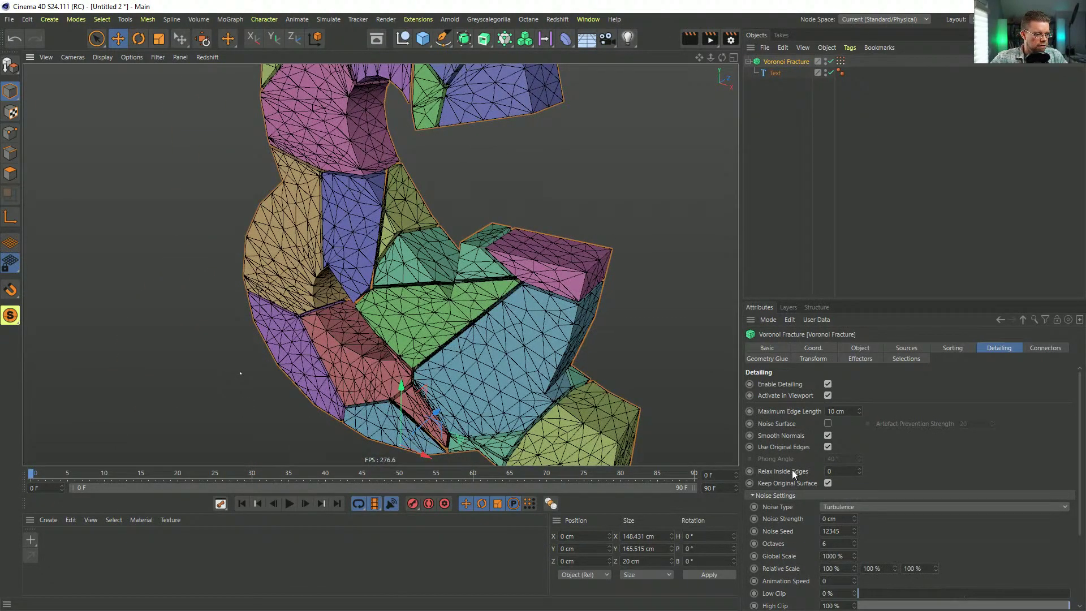
{"action": "scroll", "coordinate": [798, 503], "scroll_direction": "down", "scroll_amount": 4}
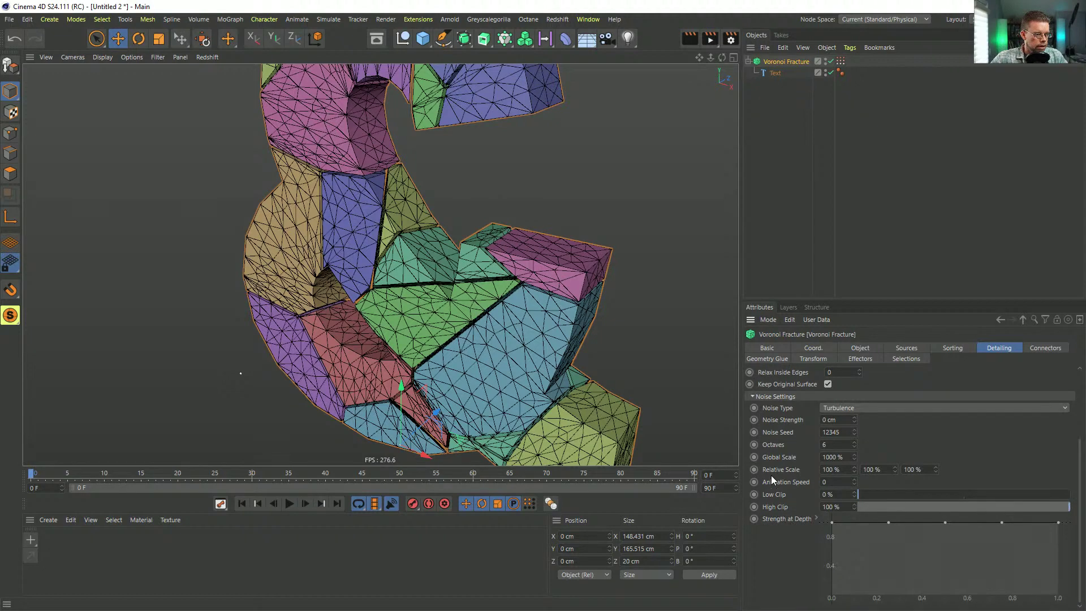
{"action": "scroll", "coordinate": [787, 473], "scroll_direction": "up", "scroll_amount": 4}
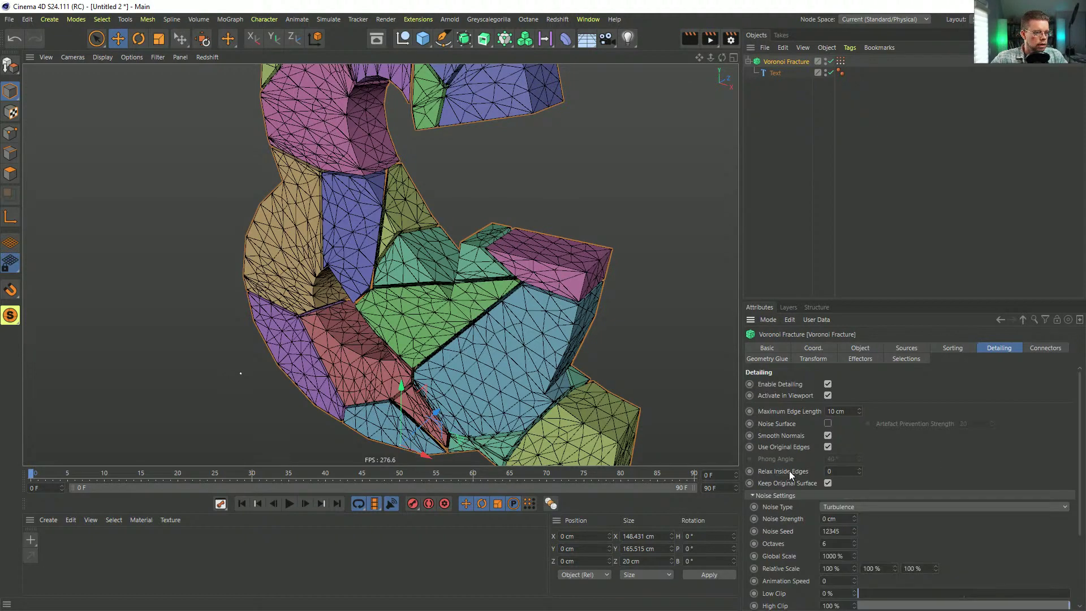
{"action": "left_click_drag", "start_coordinate": [453, 291], "coordinate": [473, 283], "text": "alt"}
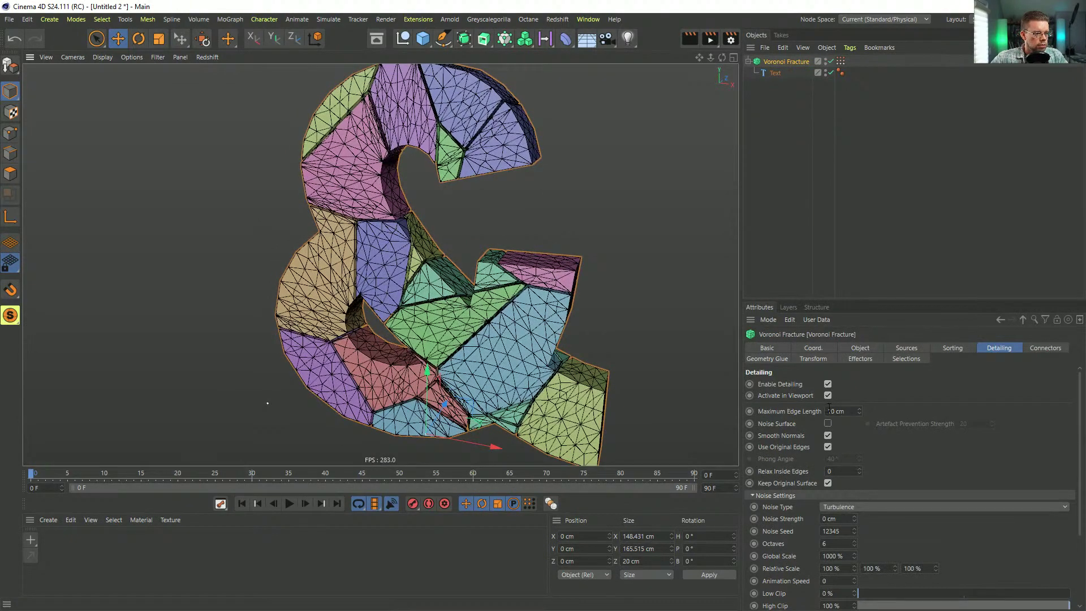
{"action": "key", "text": "Return"}
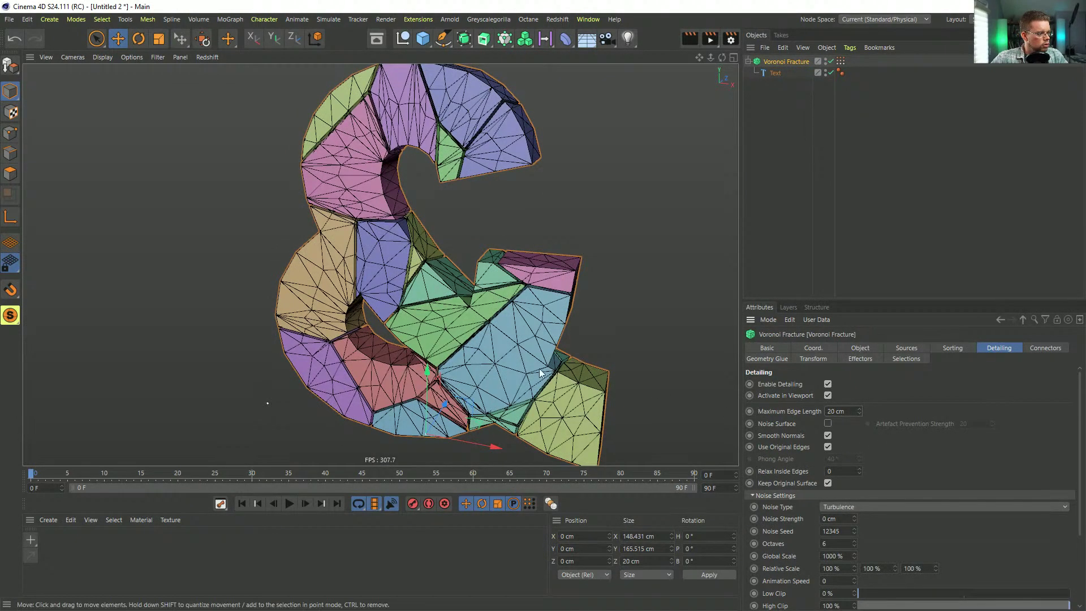
{"action": "left_click_drag", "start_coordinate": [501, 349], "coordinate": [499, 304], "text": "alt"}
{"action": "left_click_drag", "start_coordinate": [373, 285], "coordinate": [396, 306], "text": "alt"}
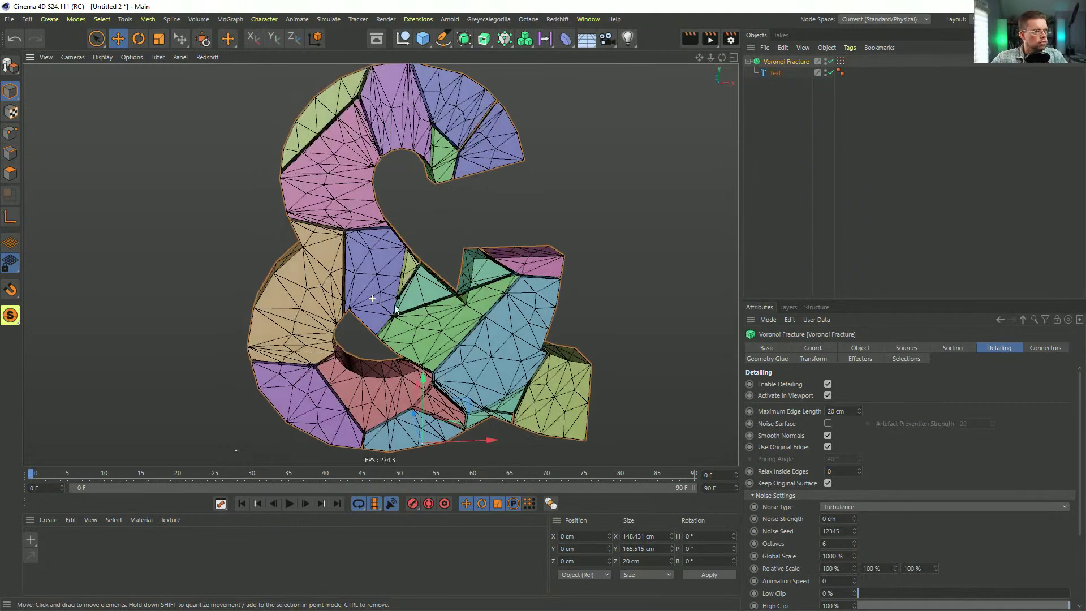
Step: Try smoothing the fragments by placing the Voronoi Fracture inside a Subdivision Surface, and hide the mesh edges to inspect the shading
{"action": "left_click", "coordinate": [464, 38], "text": "alt"}
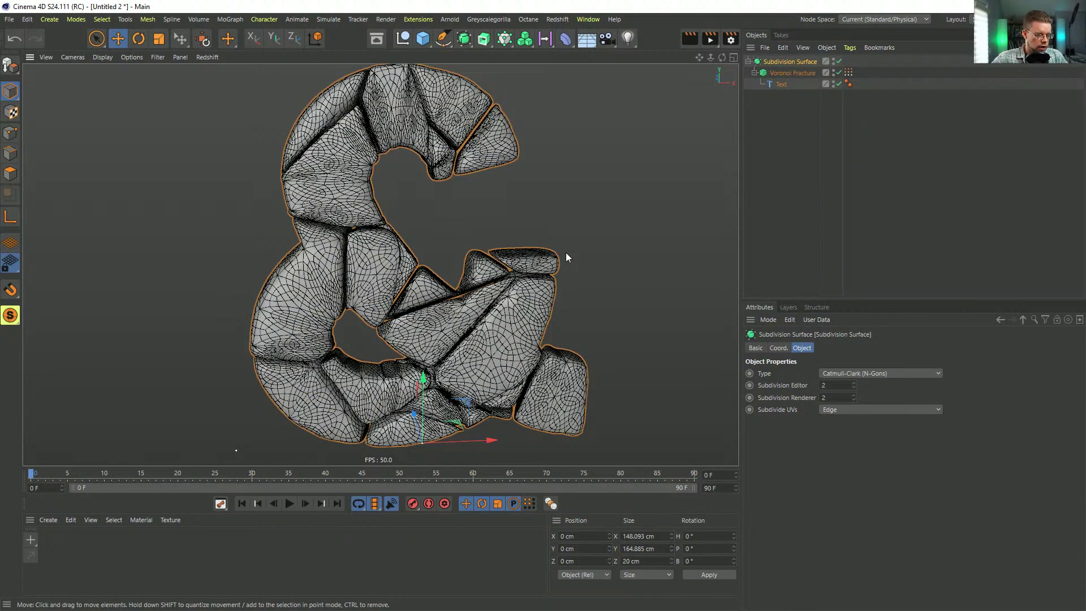
{"action": "key", "text": "n"}
{"action": "key", "text": "a"}
{"action": "mouse_move", "coordinate": [562, 260]}
{"action": "left_mouse_down", "text": "alt"}
{"action": "mouse_move", "coordinate": [512, 283]}
{"action": "mouse_move", "coordinate": [504, 267]}
{"action": "mouse_move", "coordinate": [486, 277]}
{"action": "left_mouse_up", "text": "alt"}
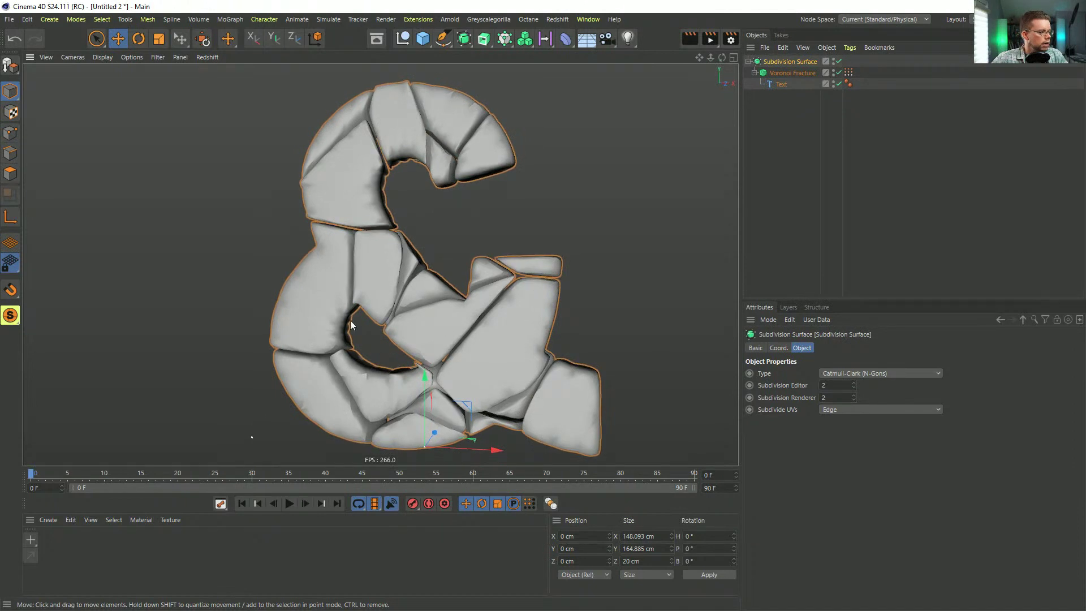
Step: Take the Voronoi Fracture out of the Subdivision Surface, delete the Subdivision Surface, and disable the fracture's Detailing
{"action": "left_click_drag", "start_coordinate": [792, 73], "coordinate": [791, 97]}
{"action": "left_click", "coordinate": [775, 60]}
{"action": "key", "text": "Delete"}
{"action": "left_click", "coordinate": [775, 61]}
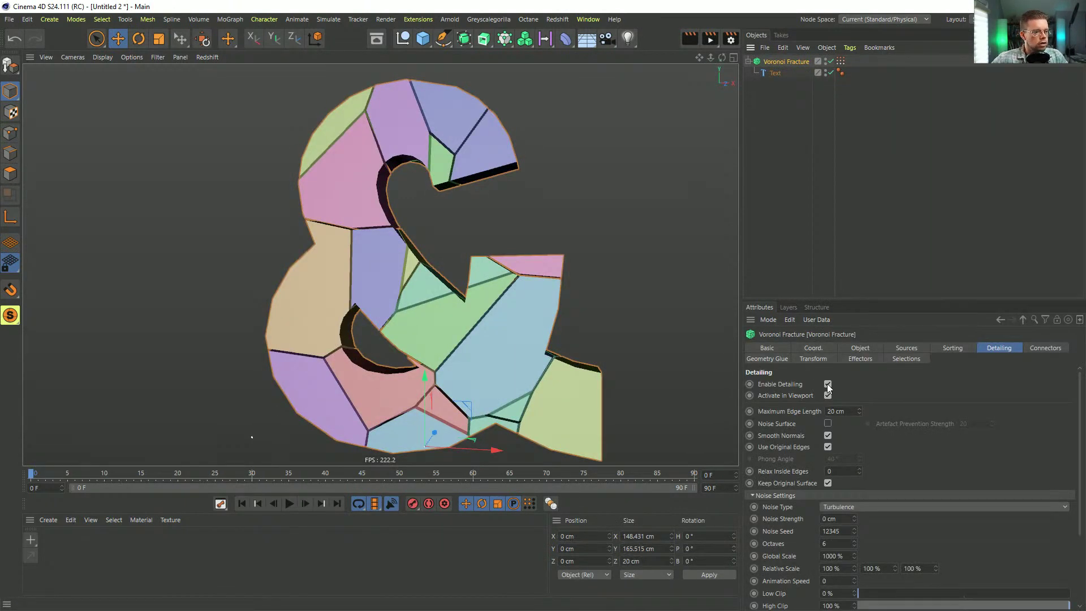
{"action": "left_click", "coordinate": [828, 385]}
Step: Add a Bevel deformer and group it with the Voronoi Fracture under one Null so that it bevels the fragments' edges
{"action": "left_click_drag", "start_coordinate": [601, 258], "coordinate": [522, 271], "text": "alt"}
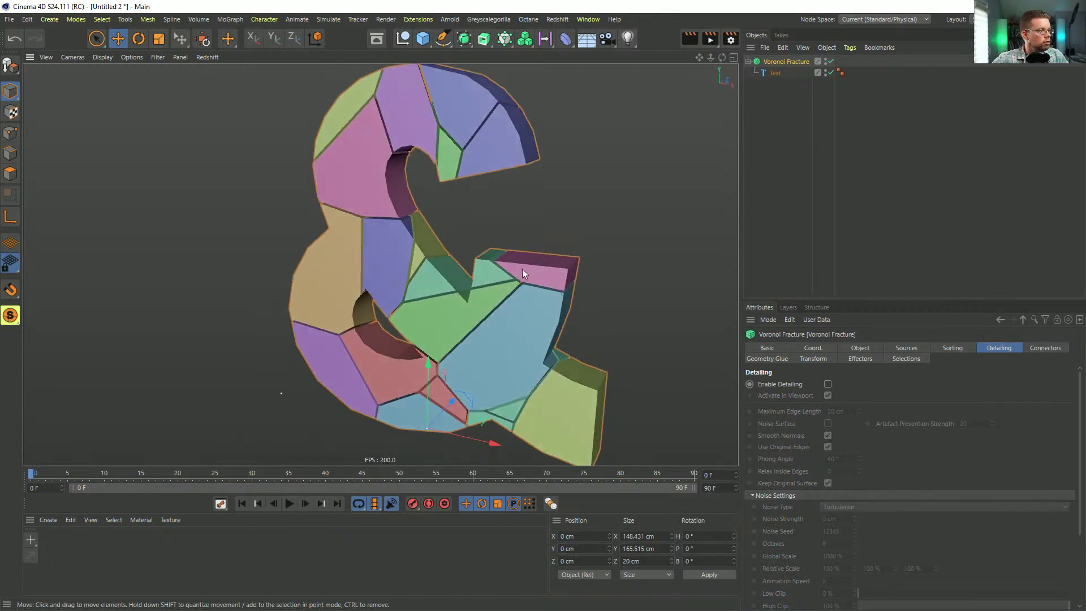
{"action": "left_click_drag", "start_coordinate": [566, 39], "coordinate": [779, 197]}
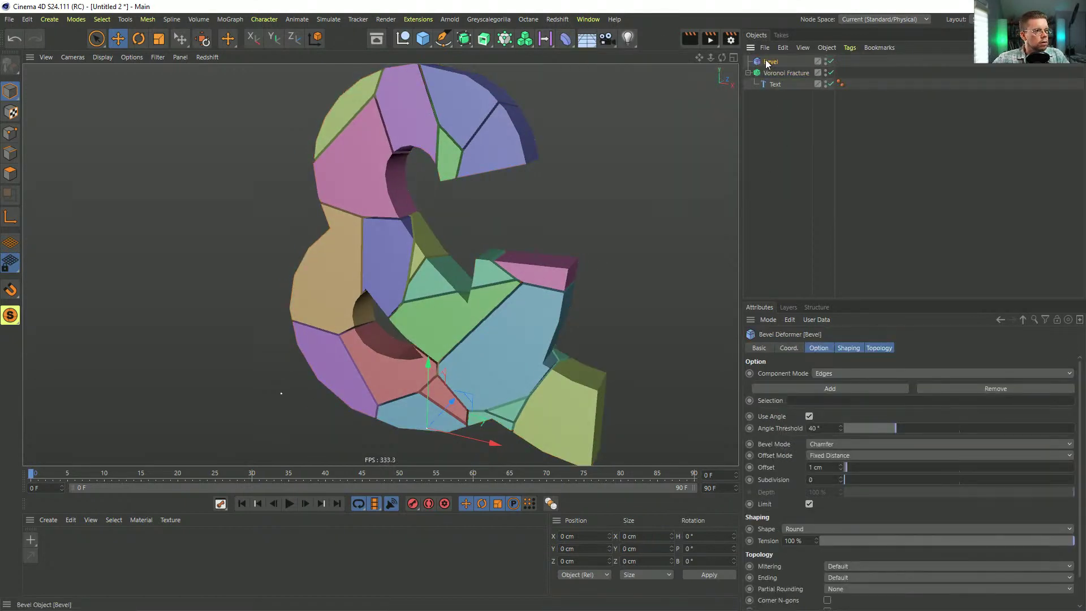
{"action": "left_click", "coordinate": [775, 72]}
{"action": "key", "text": "alt+g"}
{"action": "left_click_drag", "start_coordinate": [762, 62], "coordinate": [776, 84]}
{"action": "scroll", "coordinate": [563, 339], "scroll_direction": "up", "scroll_amount": 5}
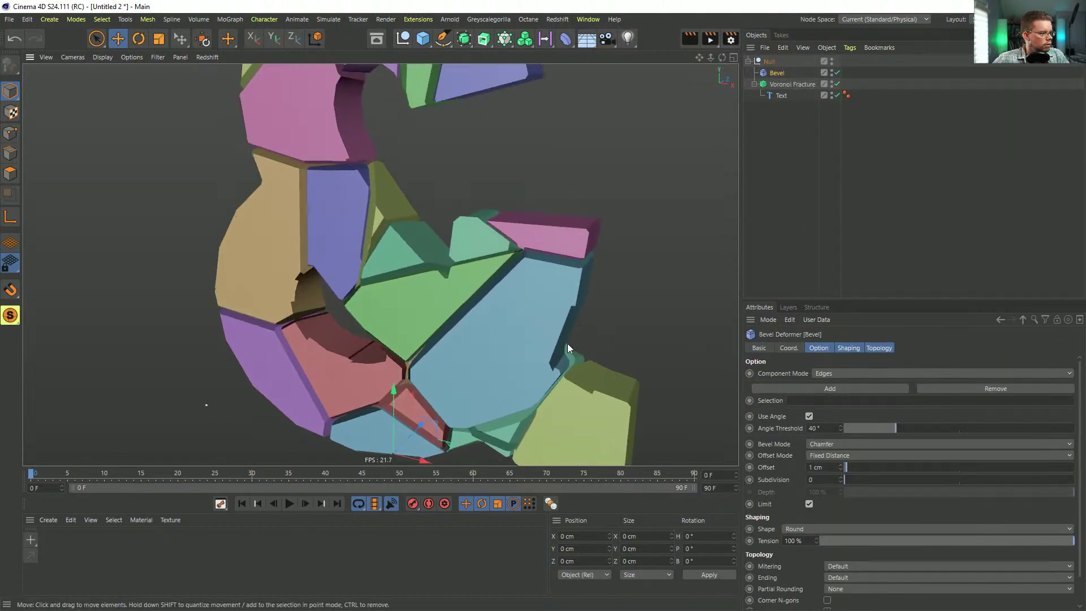
{"action": "left_click_drag", "start_coordinate": [561, 338], "coordinate": [374, 396], "text": "alt"}
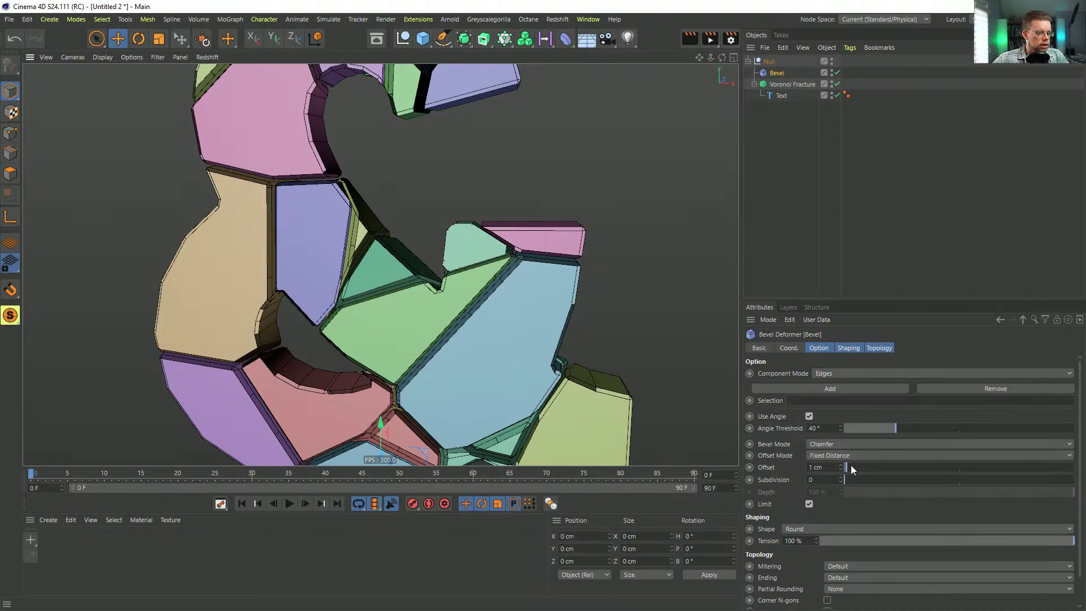
Step: Increase the Bevel deformer's offset to 3 cm and inspect the whole bevelled ampersand
{"action": "left_click_drag", "start_coordinate": [852, 466], "coordinate": [852, 468]}
{"action": "left_click_drag", "start_coordinate": [498, 292], "coordinate": [455, 334], "text": "alt"}
{"action": "scroll", "coordinate": [457, 323], "scroll_direction": "down", "scroll_amount": 3}
Step: Switch to the browser to examine the Abstract Rhombus Shape reference and its similar images, and return to Cinema 4D
{"action": "key", "text": "alt+Tab"}
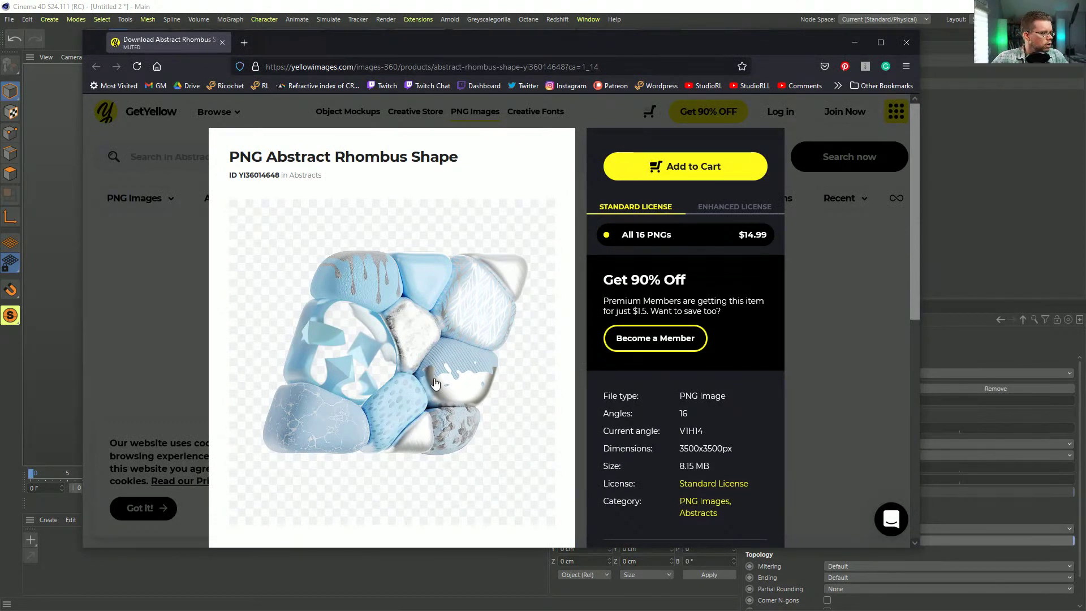
{"action": "key", "text": "alt"}
{"action": "scroll", "coordinate": [440, 388], "scroll_direction": "down", "scroll_amount": 5}
{"action": "scroll", "coordinate": [440, 389], "scroll_direction": "down", "scroll_amount": 1}
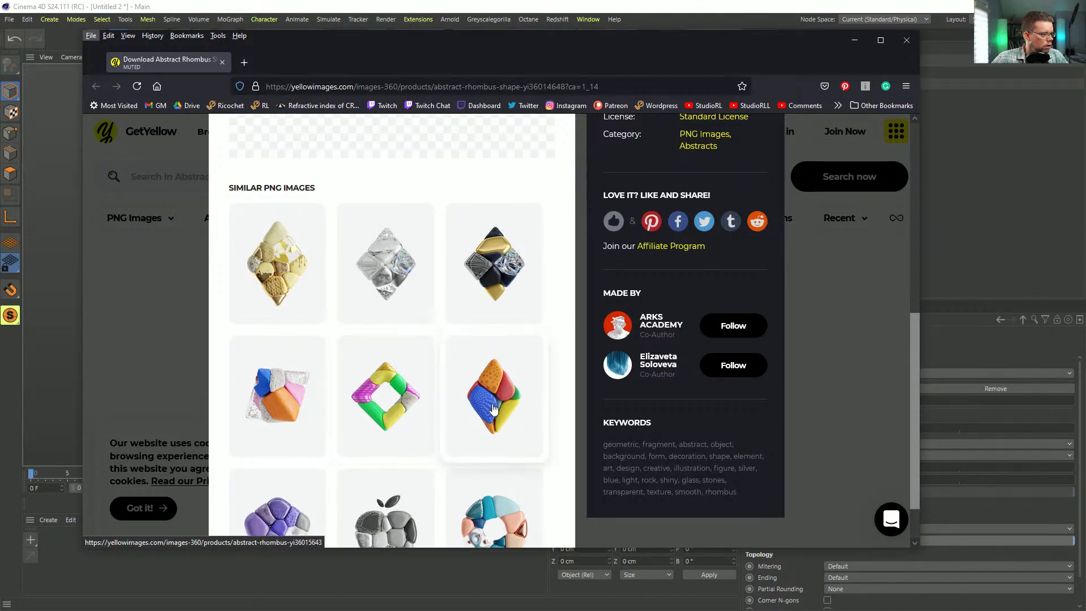
{"action": "left_click", "coordinate": [545, 11]}
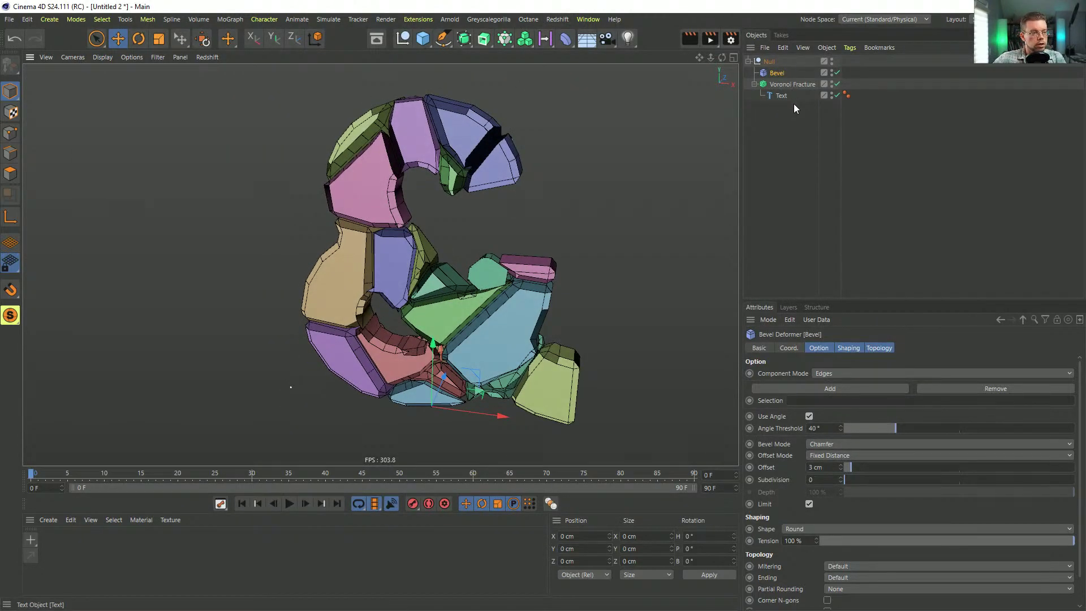
Step: Take the Text out of the Voronoi Fracture and delete the Null containing the Bevel and the Voronoi Fracture
{"action": "left_click", "coordinate": [781, 96]}
{"action": "left_click_drag", "start_coordinate": [781, 96], "coordinate": [765, 62]}
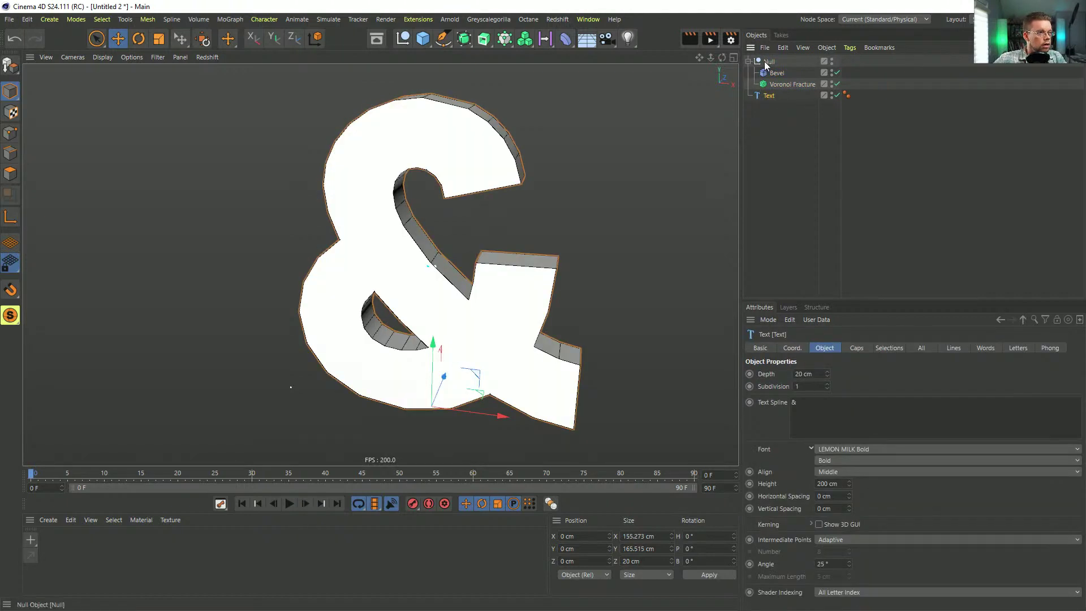
{"action": "left_click", "coordinate": [764, 62]}
{"action": "key", "text": "Delete"}
{"action": "left_click", "coordinate": [769, 61]}
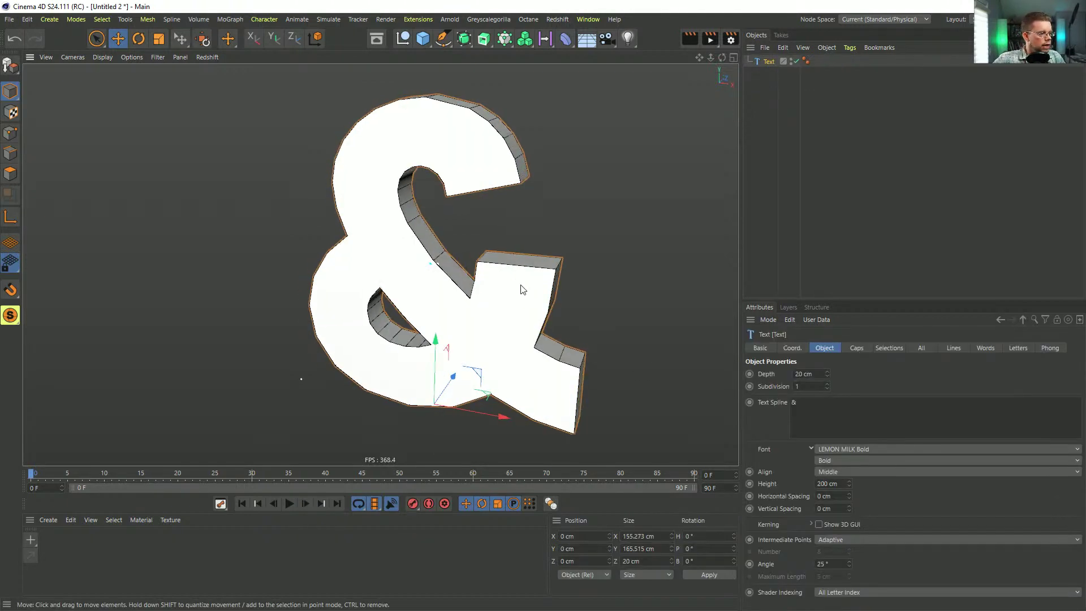
Step: Increase the extruded ampersand's depth, trying 30 cm and settling on 40 cm
{"action": "left_click", "coordinate": [856, 349]}
{"action": "left_click", "coordinate": [820, 349]}
{"action": "left_click_drag", "start_coordinate": [546, 311], "coordinate": [473, 328], "text": "alt"}
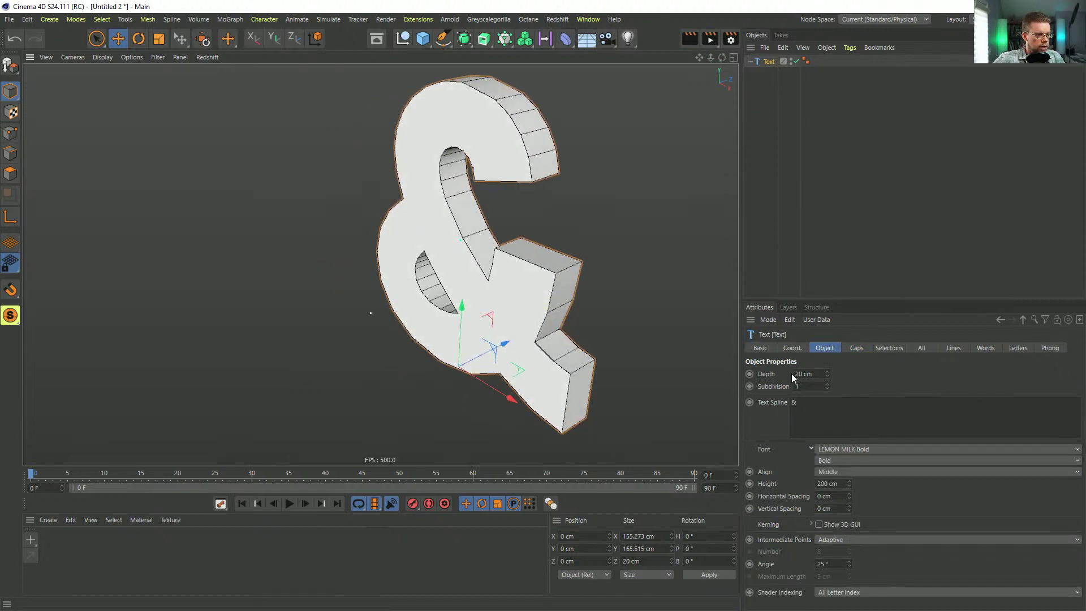
{"action": "key", "text": "Return"}
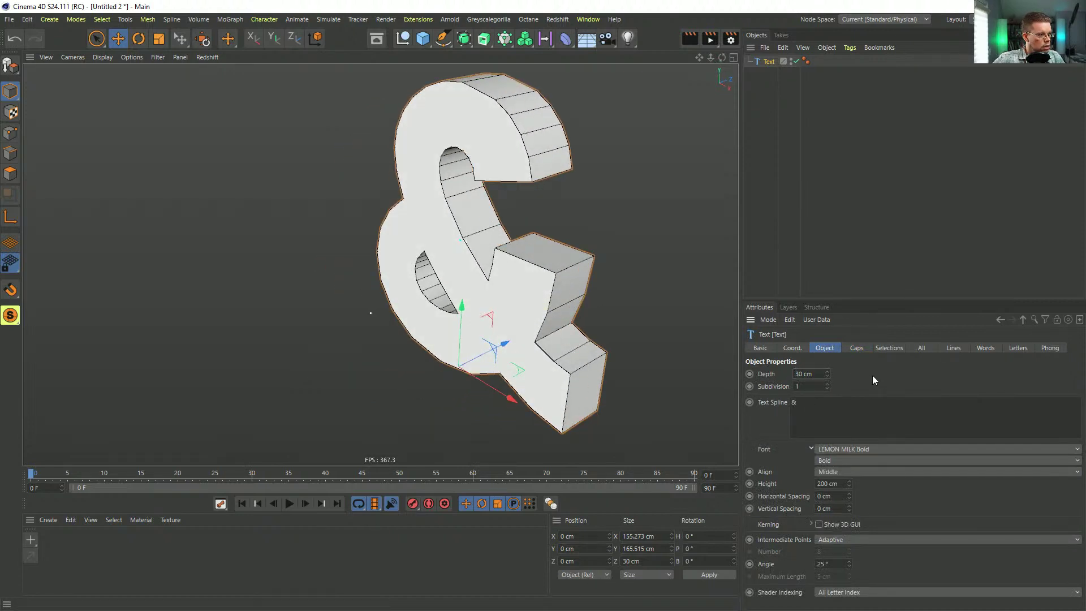
{"action": "type", "text": "40"}
{"action": "key", "text": "Return"}
{"action": "left_click_drag", "start_coordinate": [600, 347], "coordinate": [588, 316], "text": "alt"}
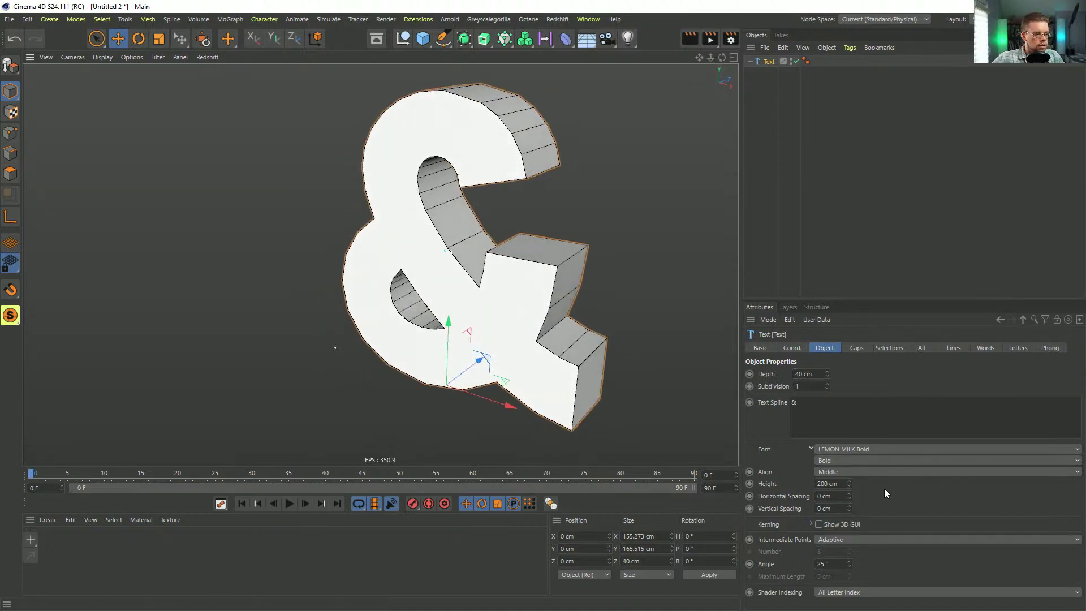
Step: Set the Text's caps type to Quadrangles and inspect the resulting face layout
{"action": "left_click", "coordinate": [857, 348]}
{"action": "left_click", "coordinate": [848, 541]}
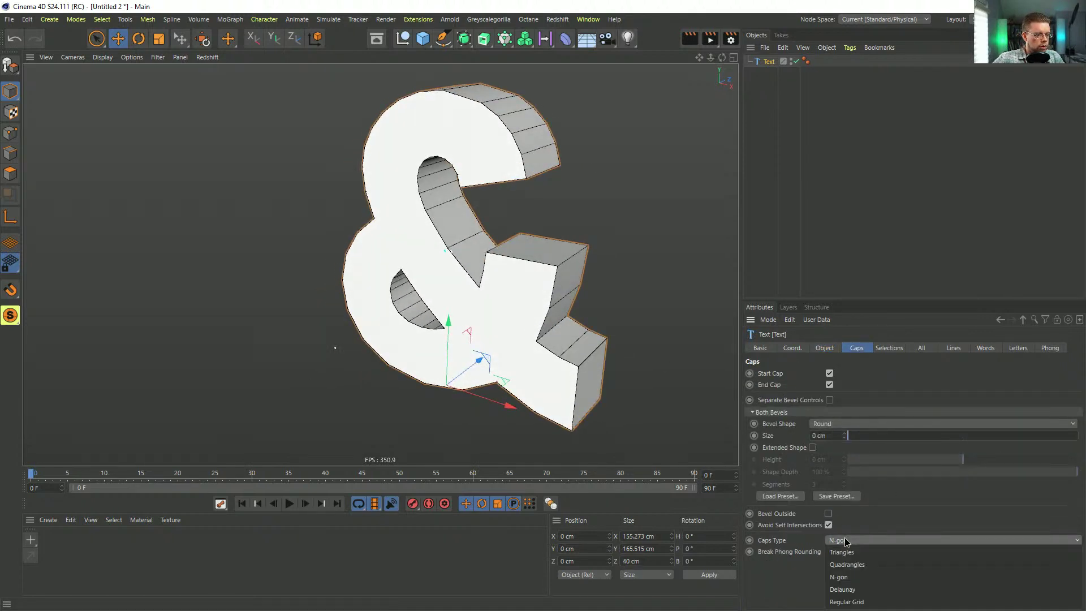
{"action": "left_click", "coordinate": [861, 563]}
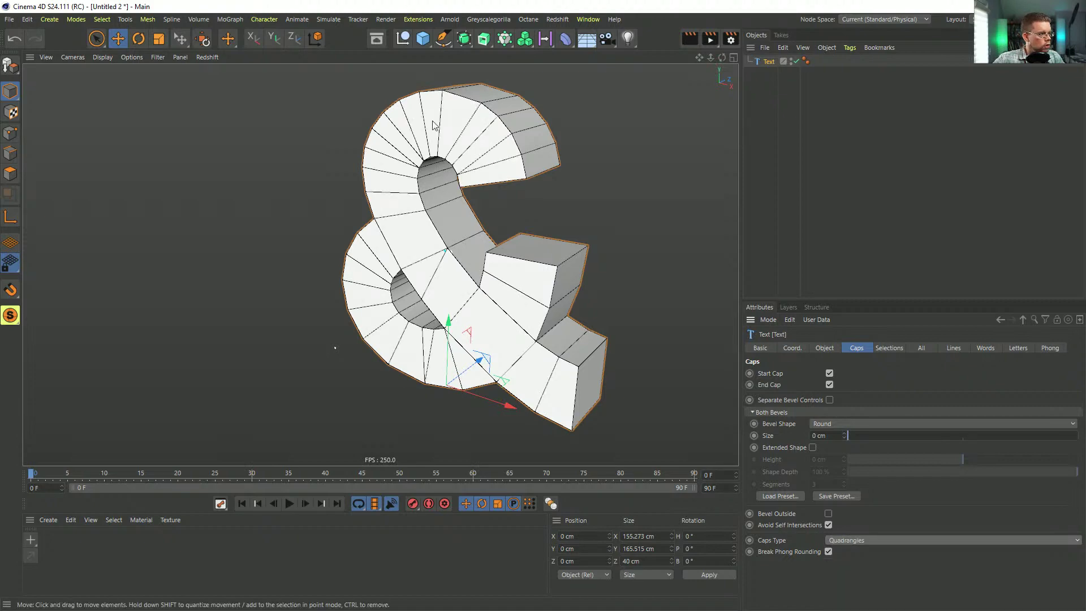
{"action": "left_click_drag", "start_coordinate": [497, 330], "coordinate": [259, 214], "text": "alt"}
{"action": "left_click_drag", "start_coordinate": [413, 179], "coordinate": [457, 182], "text": "alt"}
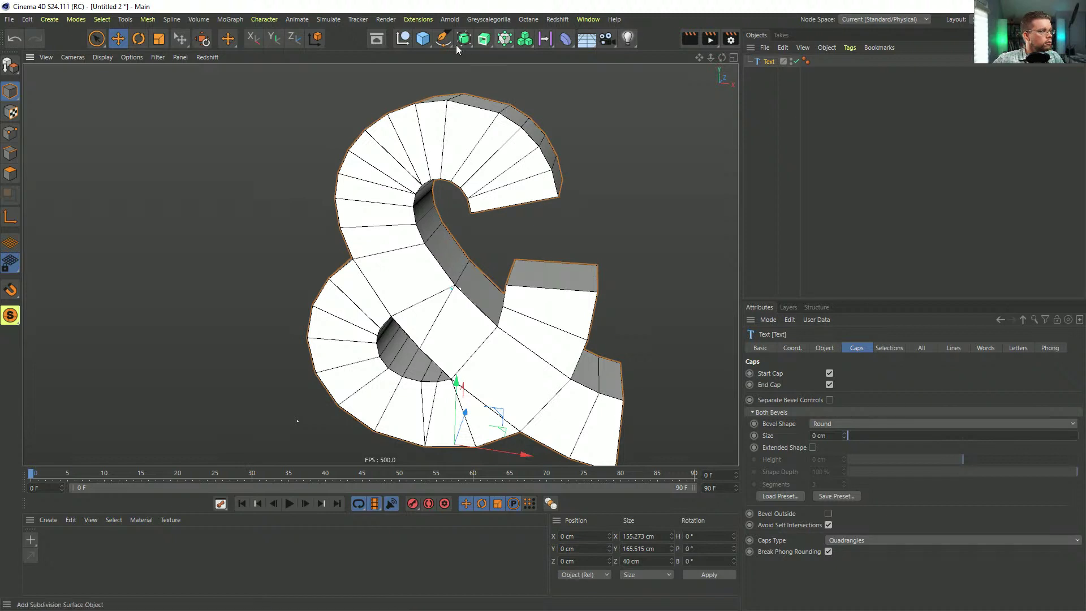
Step: In the front view, draw a Bezier spline along the ampersand's main stroke, from the upper hook down to the lower foot
{"action": "middle_click", "coordinate": [717, 172]}
{"action": "middle_click", "coordinate": [583, 308]}
{"action": "scroll", "coordinate": [437, 351], "scroll_direction": "up", "scroll_amount": 5}
{"action": "middle_click_drag", "start_coordinate": [437, 351], "coordinate": [450, 348], "text": "alt"}
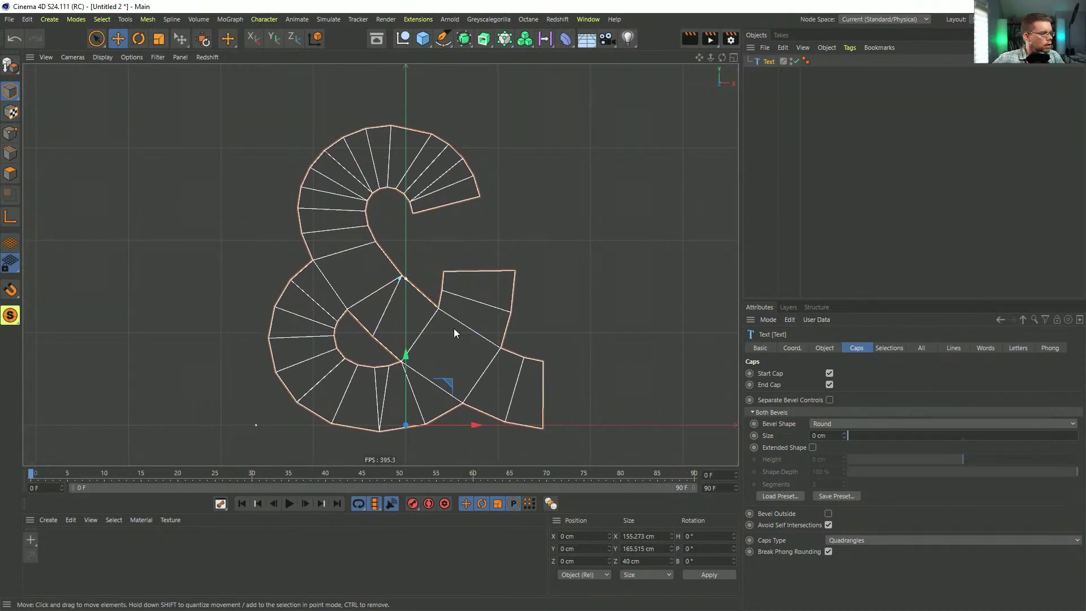
{"action": "left_click", "coordinate": [438, 50]}
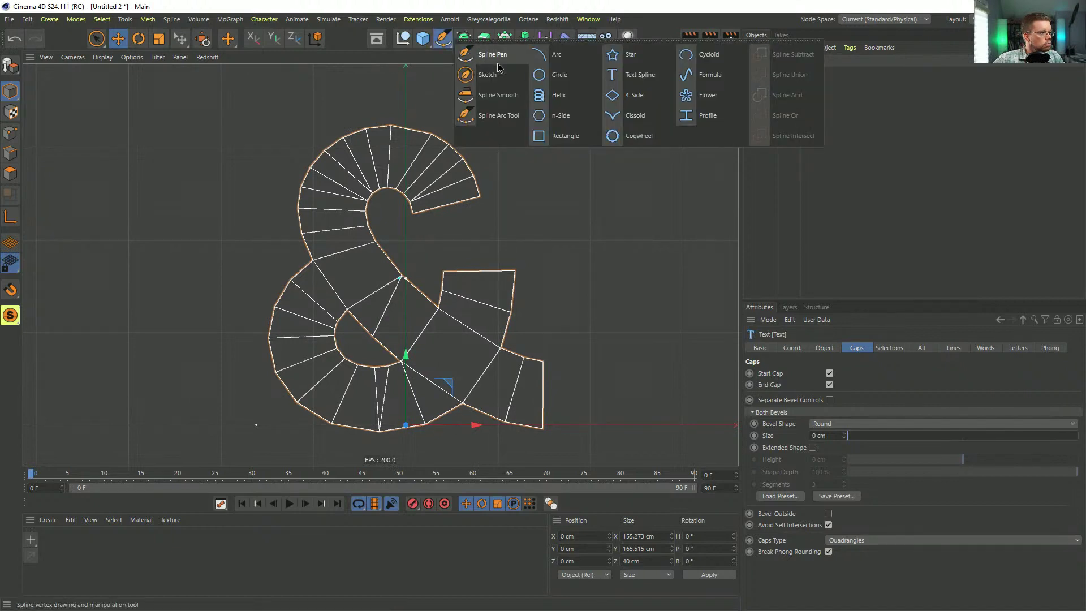
{"action": "left_click", "coordinate": [499, 65]}
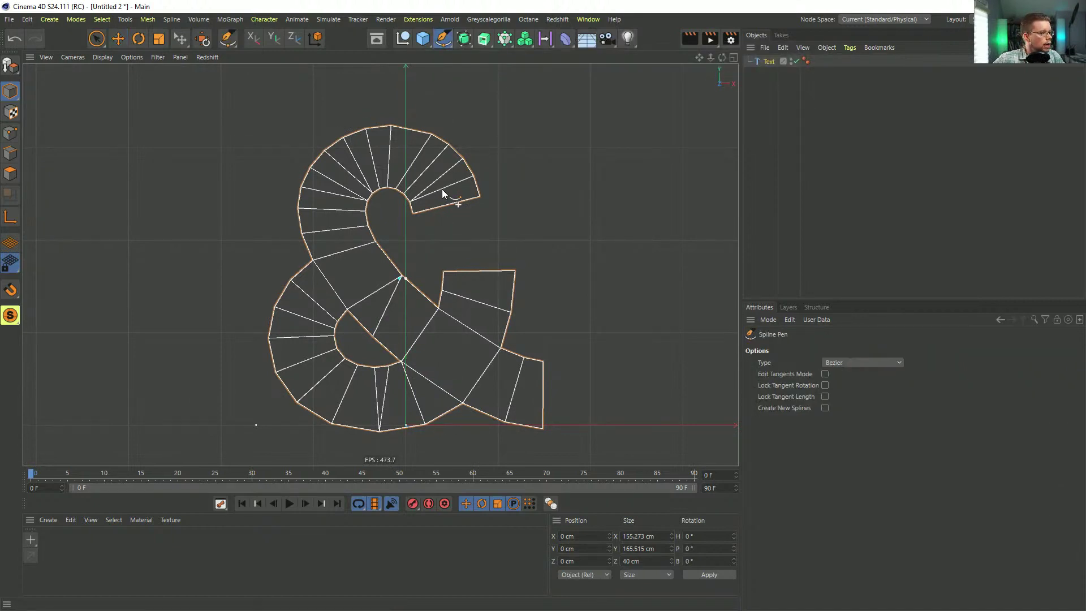
{"action": "left_click_drag", "start_coordinate": [441, 191], "coordinate": [356, 169]}
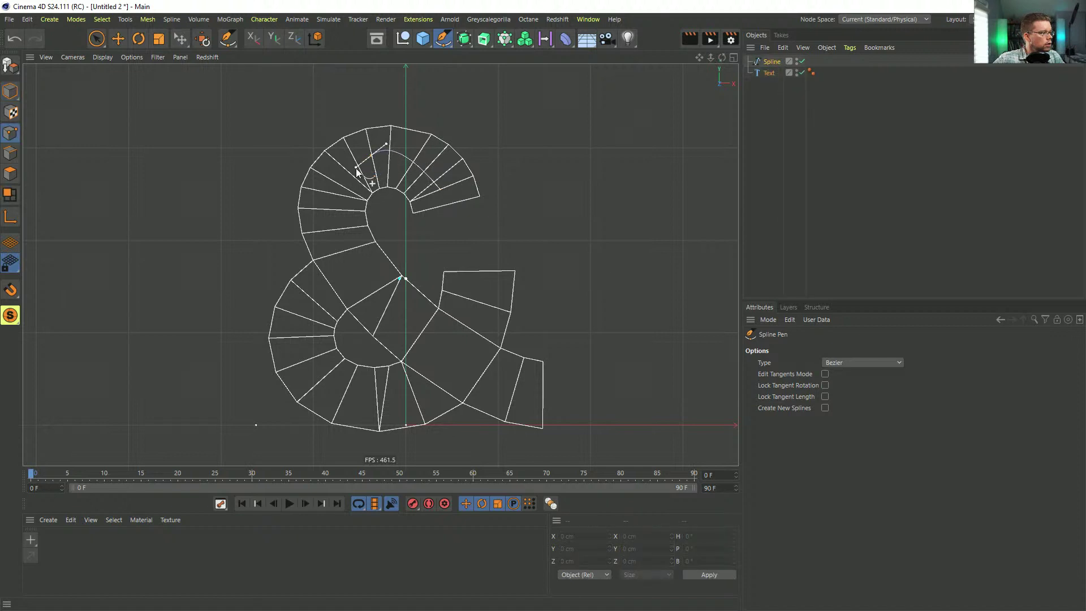
{"action": "left_click_drag", "start_coordinate": [339, 250], "coordinate": [363, 286]}
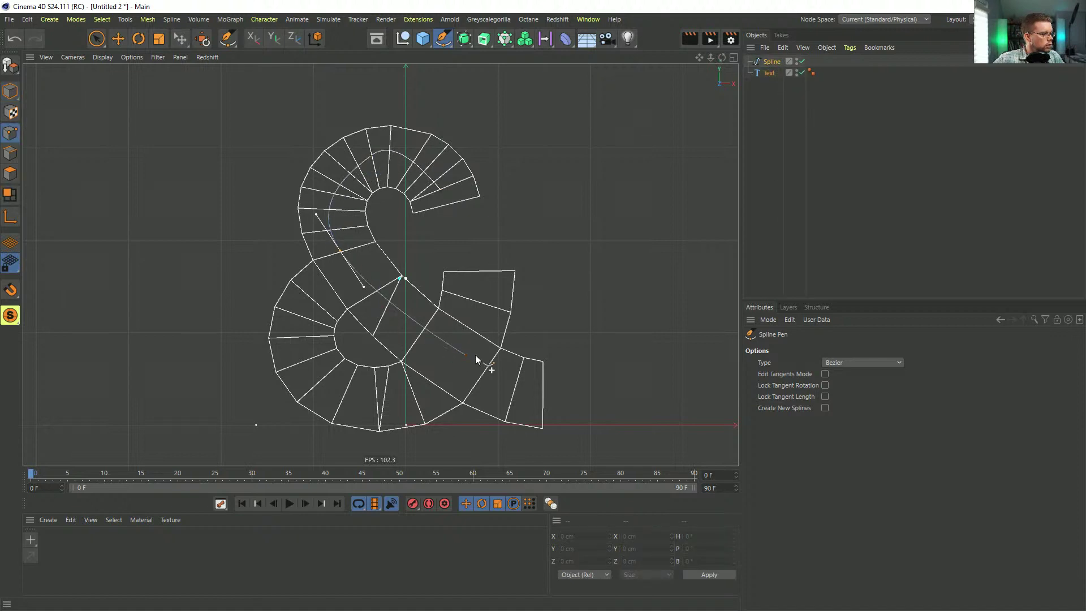
{"action": "left_click_drag", "start_coordinate": [525, 395], "coordinate": [572, 406]}
Step: Add separate spline segments along the centre of the ampersand's short arm and around its lower bowl
{"action": "left_click", "coordinate": [476, 281]}
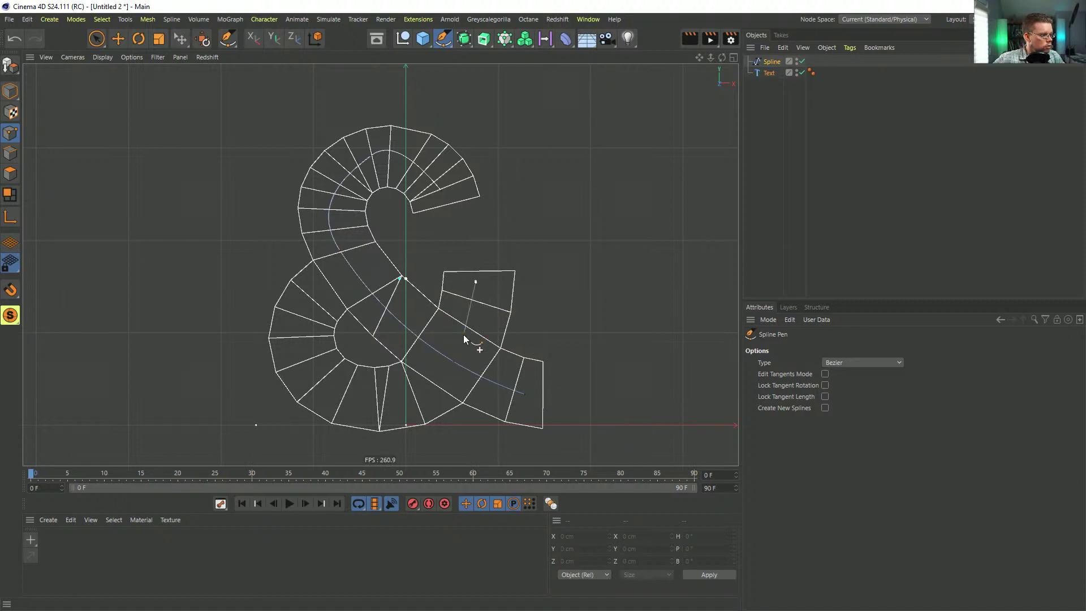
{"action": "left_click_drag", "start_coordinate": [452, 347], "coordinate": [413, 388]}
{"action": "left_click_drag", "start_coordinate": [338, 396], "coordinate": [313, 388]}
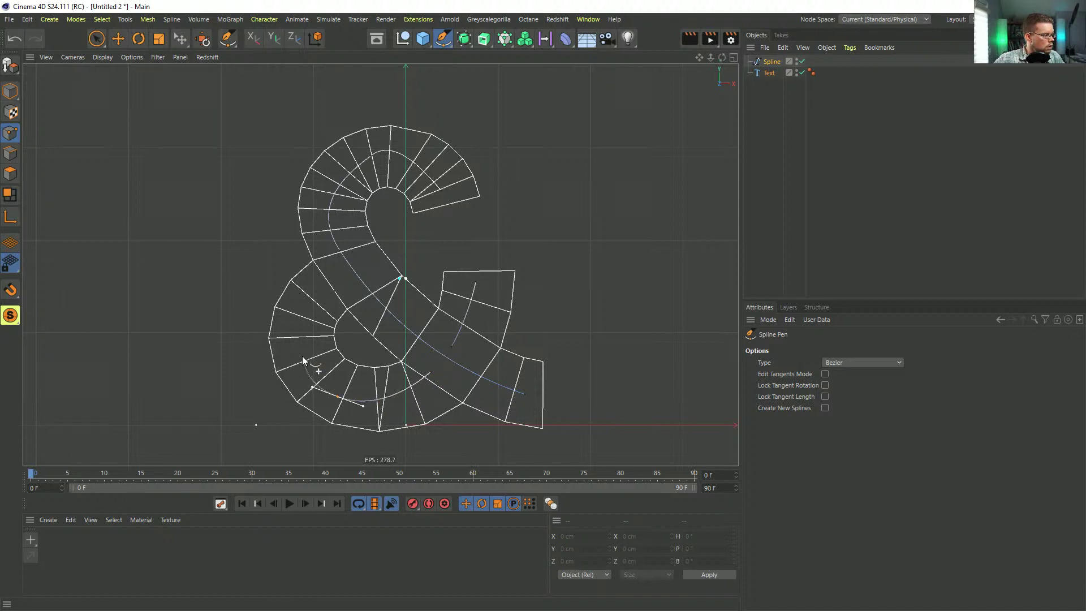
{"action": "left_click_drag", "start_coordinate": [298, 331], "coordinate": [302, 316]}
{"action": "left_click", "coordinate": [334, 284]}
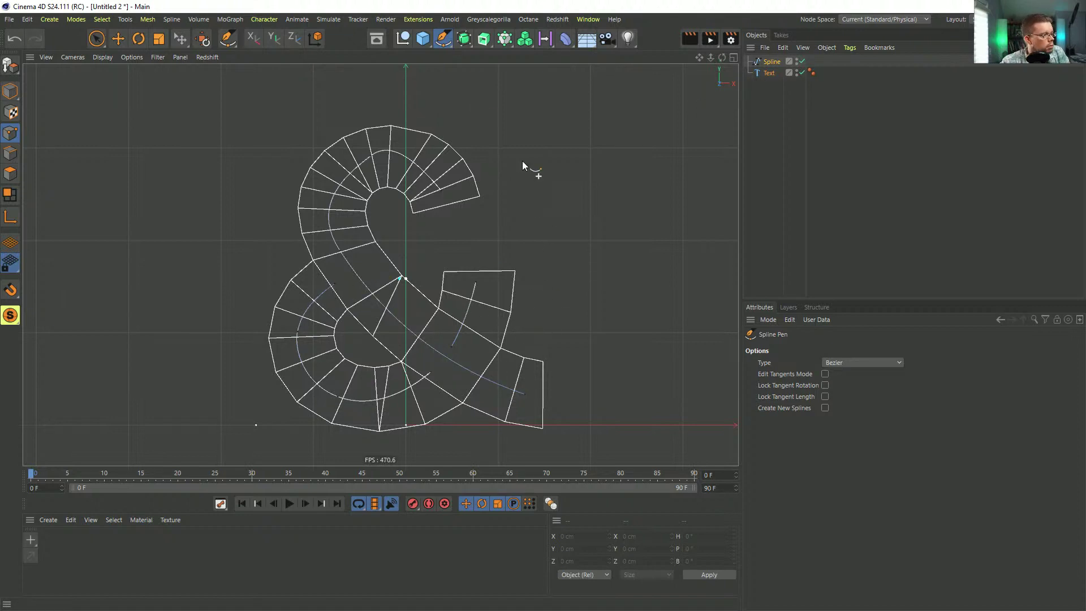
Step: Add an Icosahedron-type sphere, trying a radius of 10 cm and reducing it to 5 cm
{"action": "left_click", "coordinate": [423, 38]}
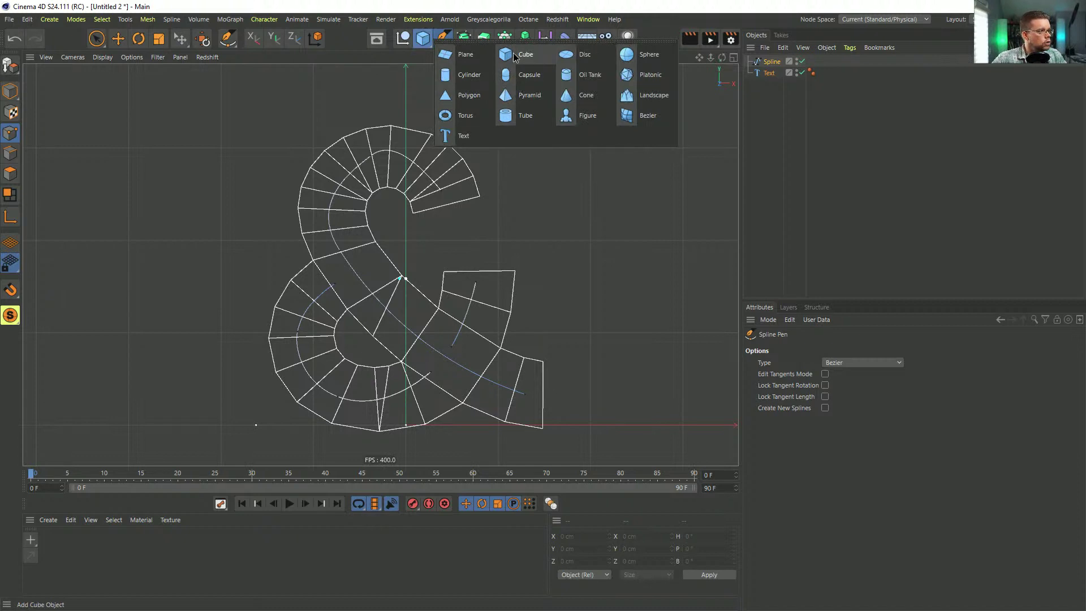
{"action": "left_click", "coordinate": [643, 62]}
{"action": "left_click", "coordinate": [820, 399]}
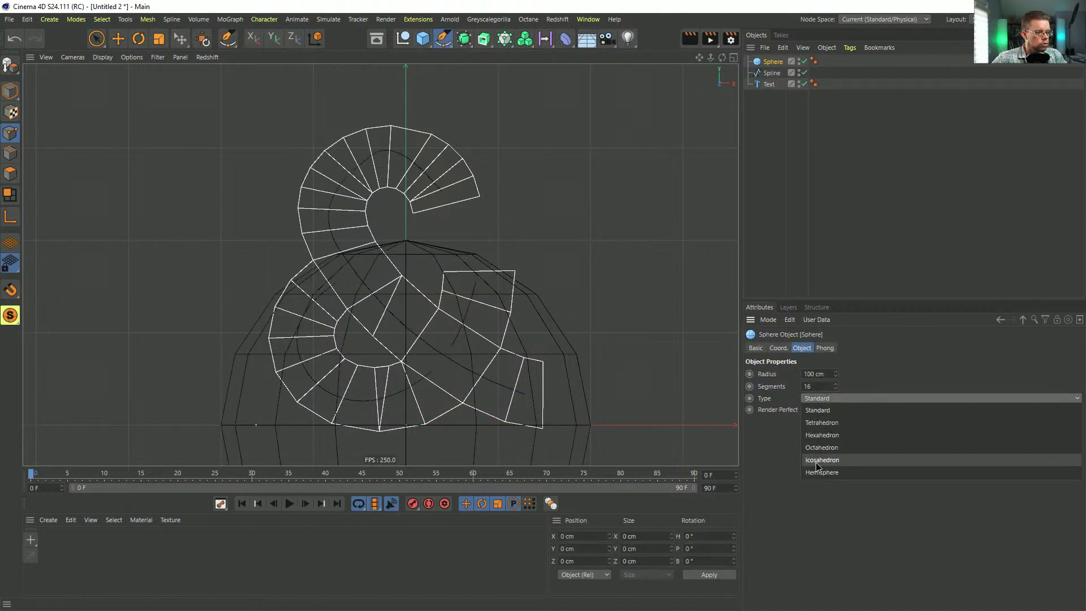
{"action": "left_click", "coordinate": [822, 460]}
{"action": "double_click", "coordinate": [815, 374]}
{"action": "type", "text": "10"}
{"action": "key", "text": "Return"}
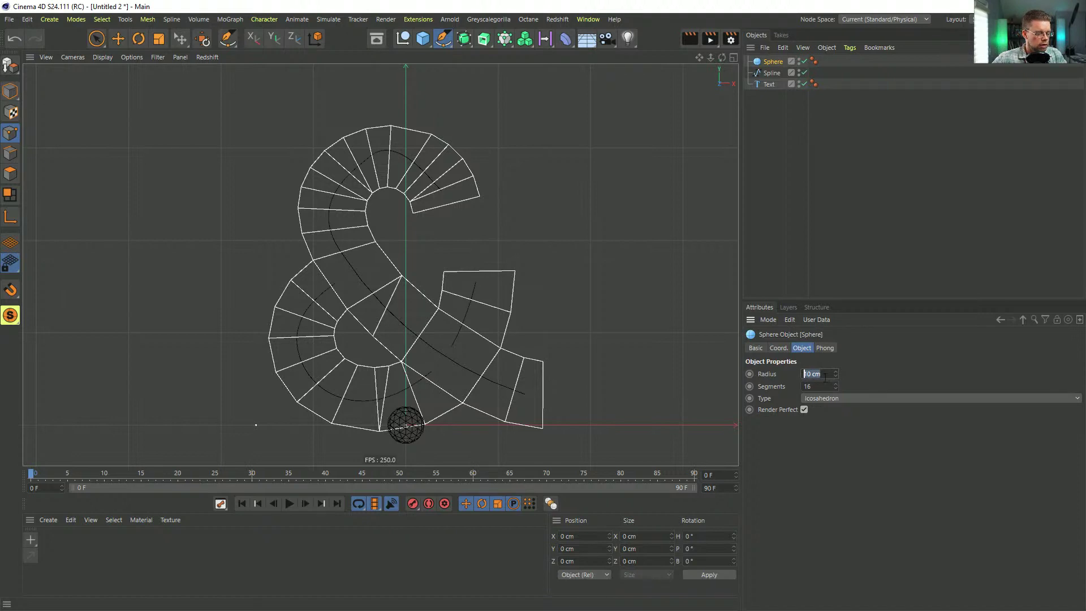
{"action": "type", "text": "5"}
{"action": "key", "text": "Return"}
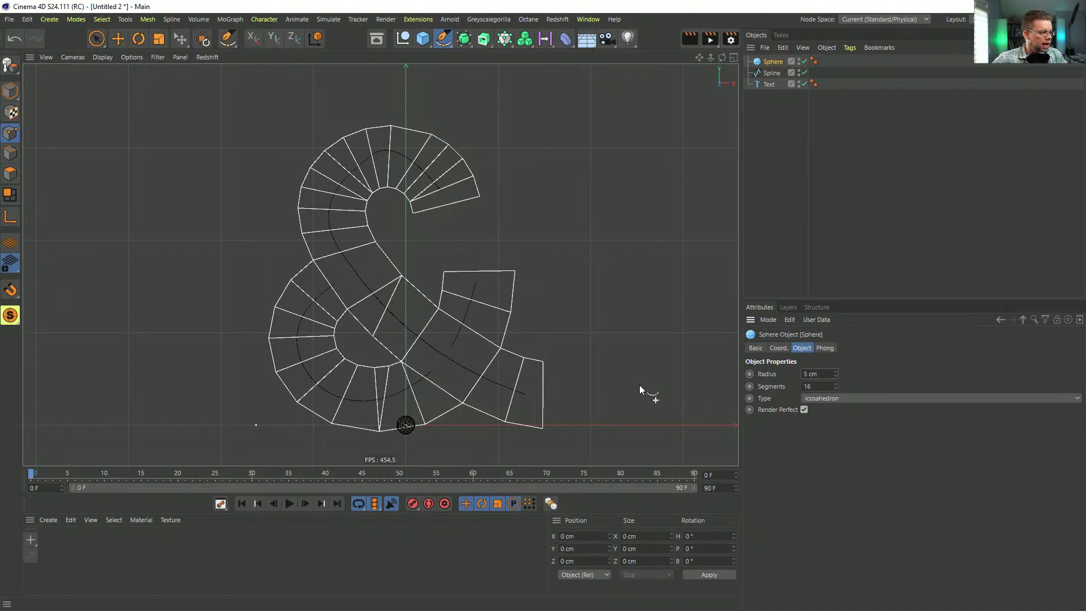
Step: Place the sphere in a Cloner set to Object mode and assign the drawn Spline as its object
{"action": "left_click", "coordinate": [505, 38]}
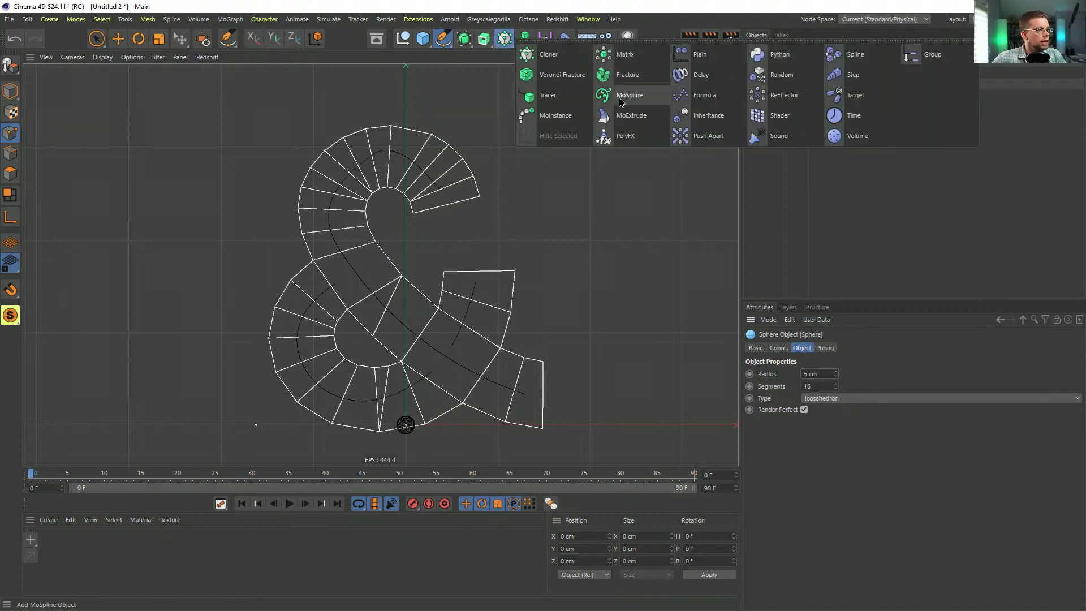
{"action": "left_click", "coordinate": [569, 63], "text": "alt"}
{"action": "left_click", "coordinate": [829, 373]}
{"action": "left_click", "coordinate": [846, 390]}
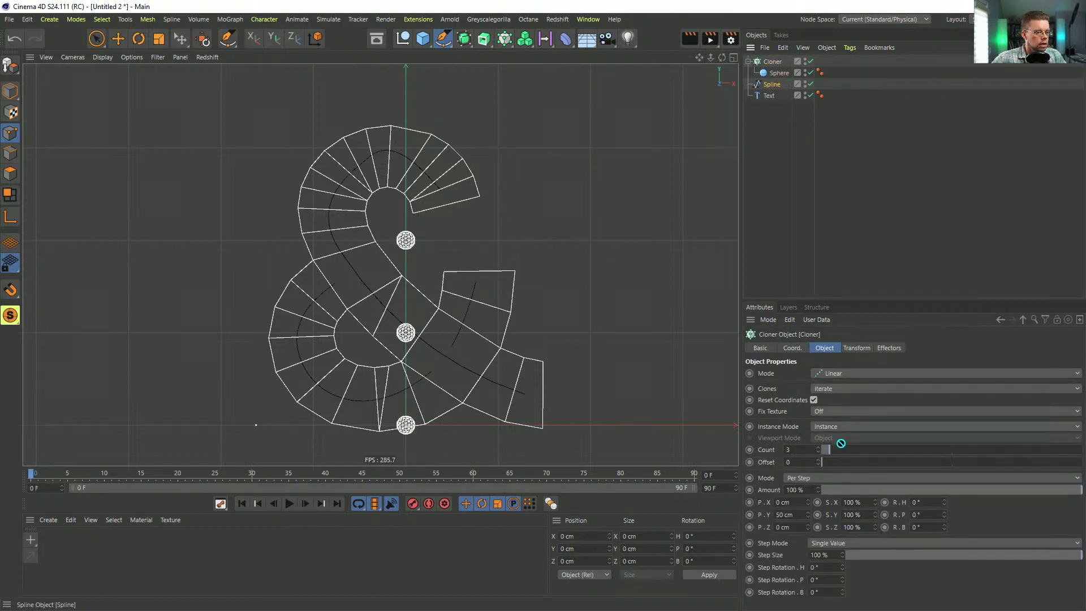
{"action": "left_click", "coordinate": [828, 374]}
{"action": "left_click", "coordinate": [832, 385]}
{"action": "left_click_drag", "start_coordinate": [772, 83], "coordinate": [838, 451]}
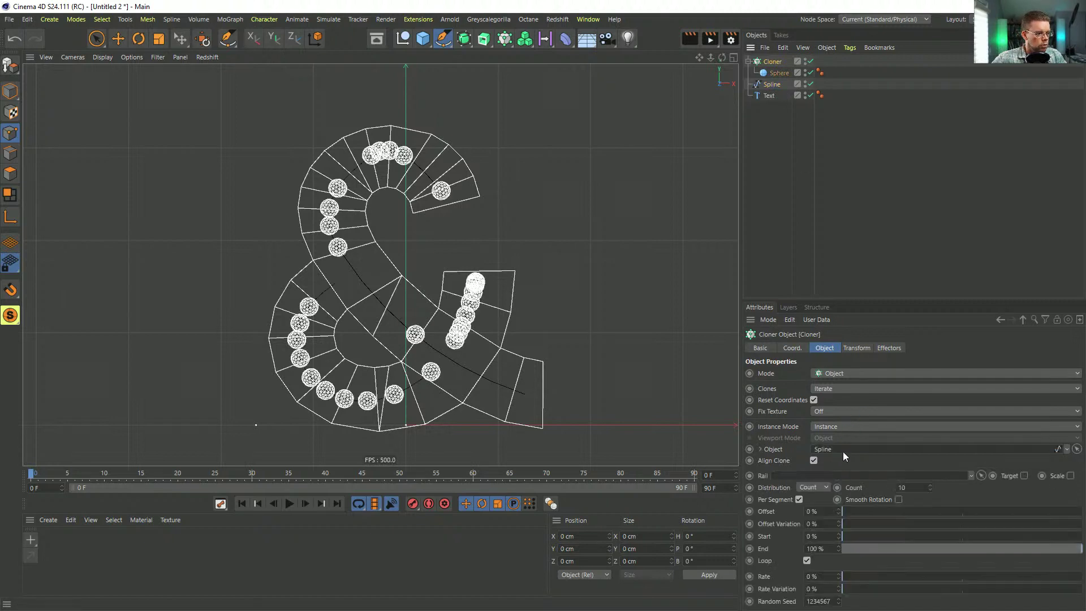
Step: Try Even distribution, disable Per Segment, and distribute the clones by a Step of 25 cm
{"action": "left_click", "coordinate": [815, 489]}
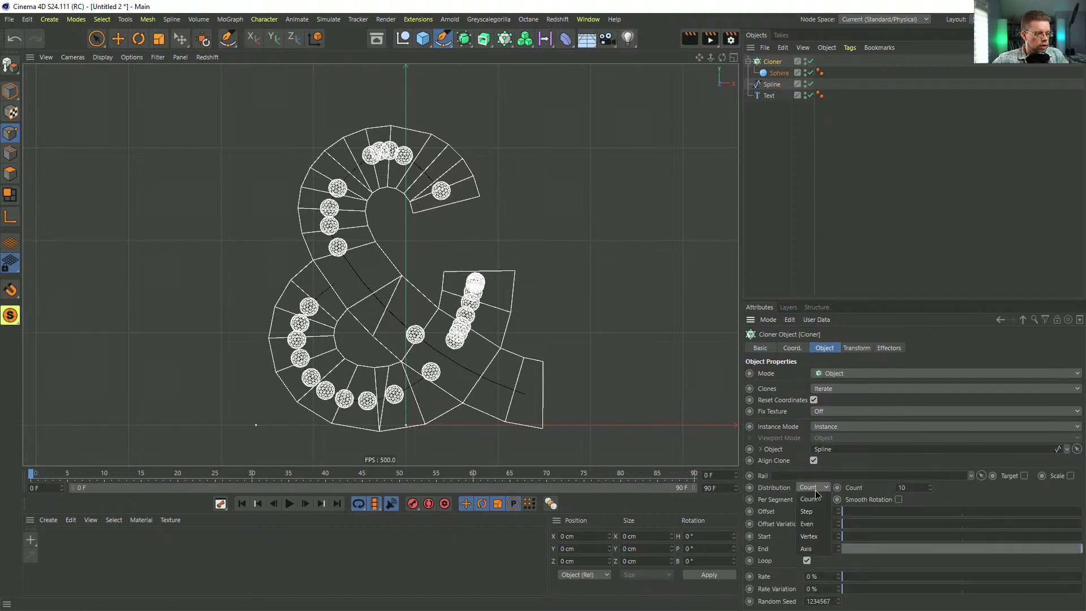
{"action": "left_click", "coordinate": [806, 525]}
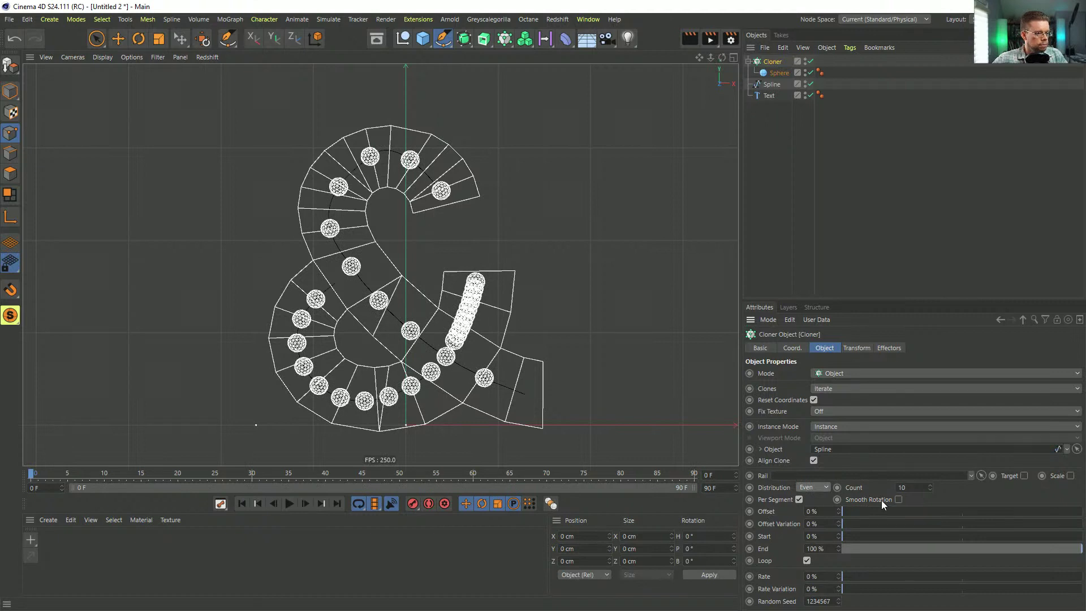
{"action": "left_click", "coordinate": [800, 500]}
{"action": "left_click", "coordinate": [808, 489]}
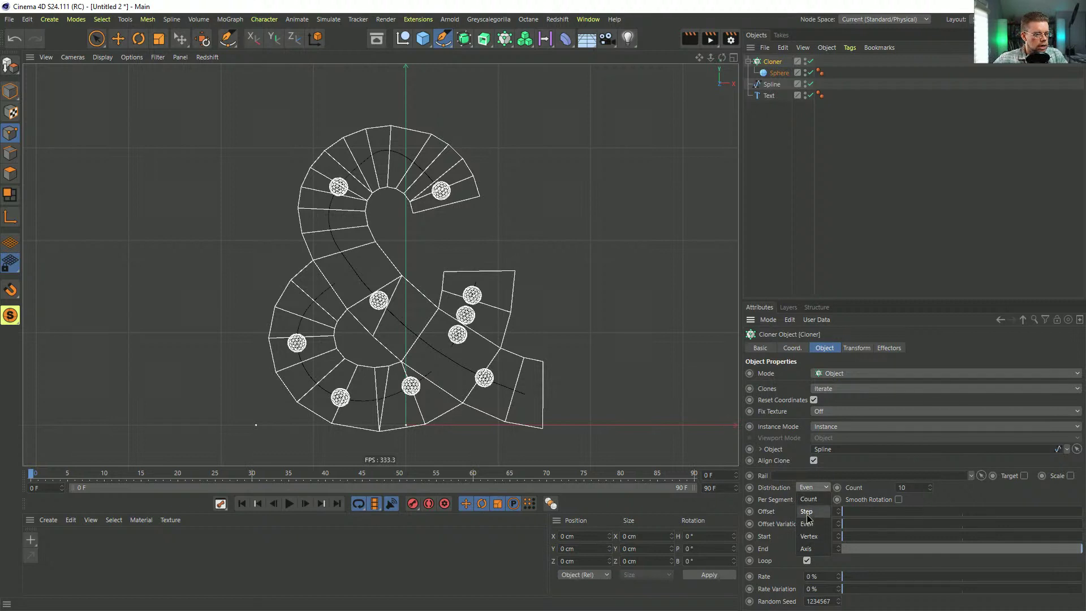
{"action": "left_click", "coordinate": [807, 512]}
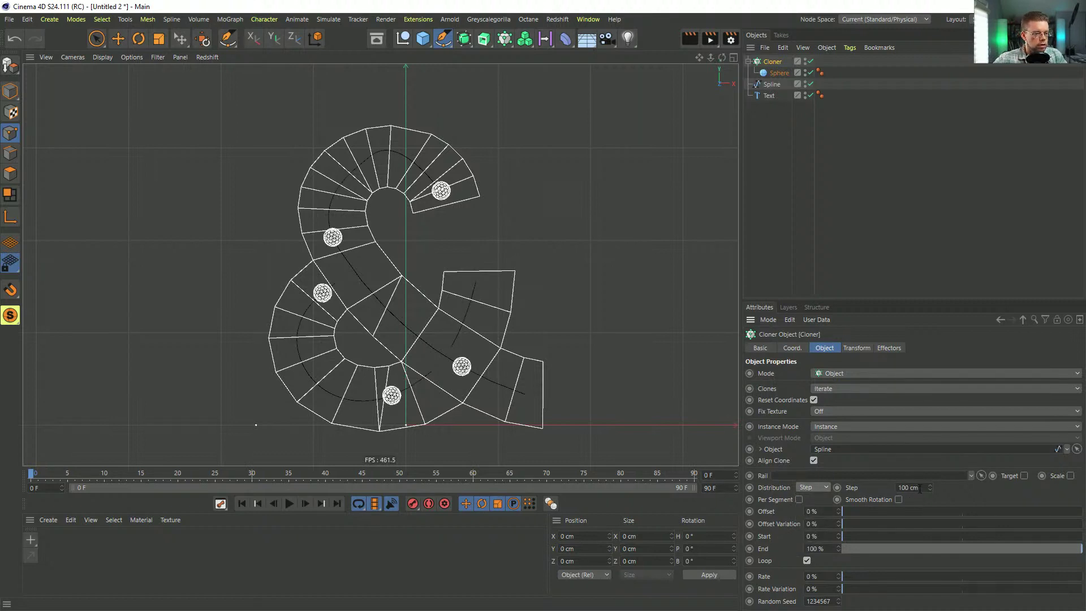
{"action": "type", "text": "25"}
{"action": "key", "text": "Return"}
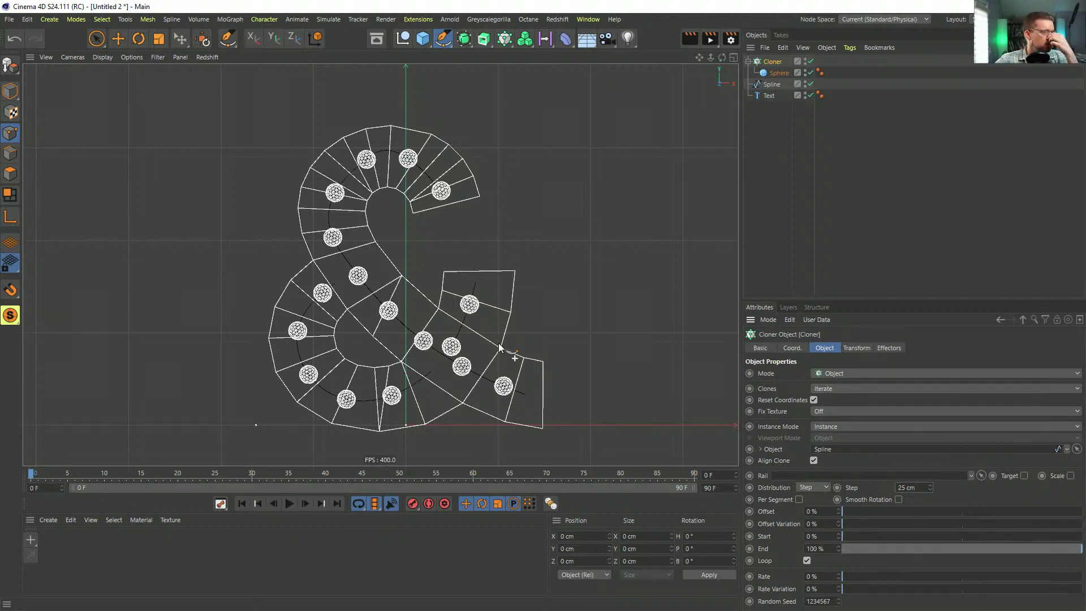
Step: Centre the extruded Text in depth around the cloned spheres by setting its Z position to -20 cm
{"action": "middle_click", "coordinate": [398, 260]}
{"action": "middle_click", "coordinate": [293, 202]}
{"action": "left_click_drag", "start_coordinate": [457, 273], "coordinate": [415, 299], "text": "alt"}
{"action": "left_click", "coordinate": [770, 97]}
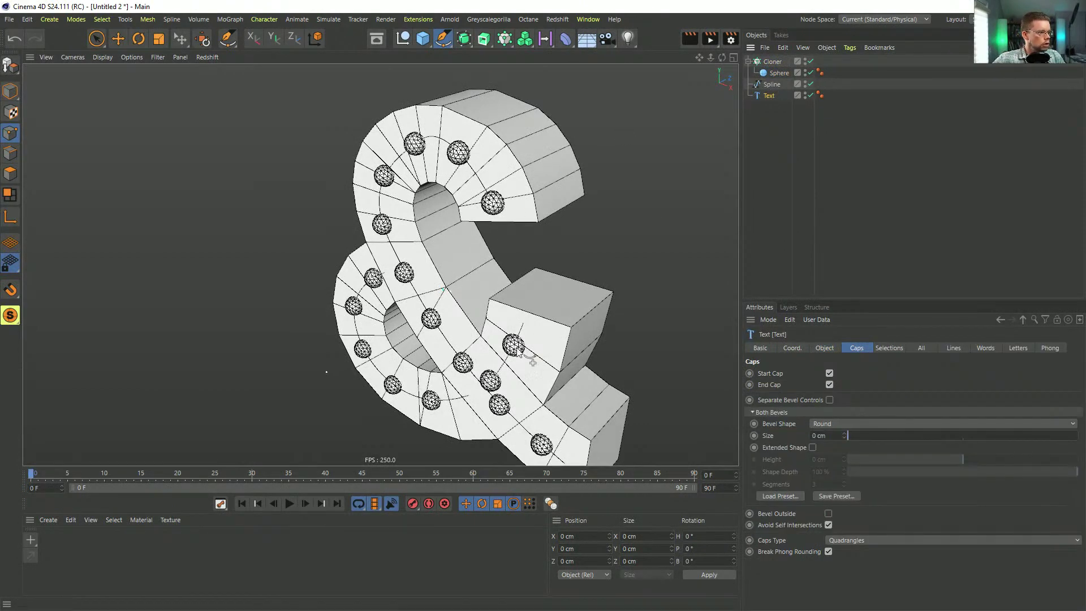
{"action": "key", "text": "e"}
{"action": "left_click_drag", "start_coordinate": [460, 423], "coordinate": [455, 425]}
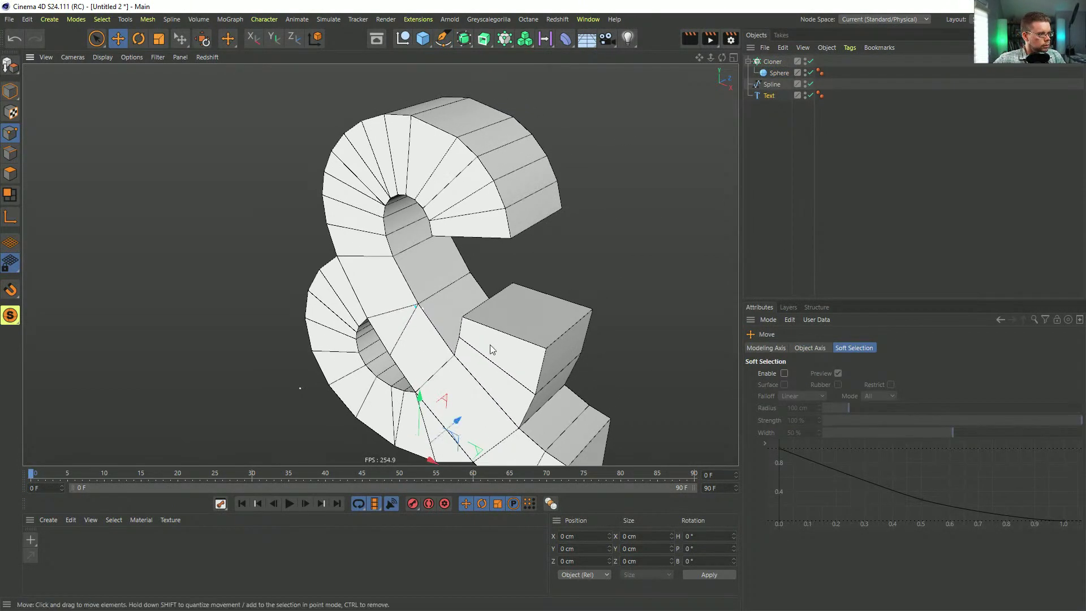
{"action": "middle_click", "coordinate": [484, 369]}
{"action": "middle_click", "coordinate": [541, 197]}
{"action": "right_click_drag", "start_coordinate": [360, 284], "coordinate": [524, 297], "text": "alt"}
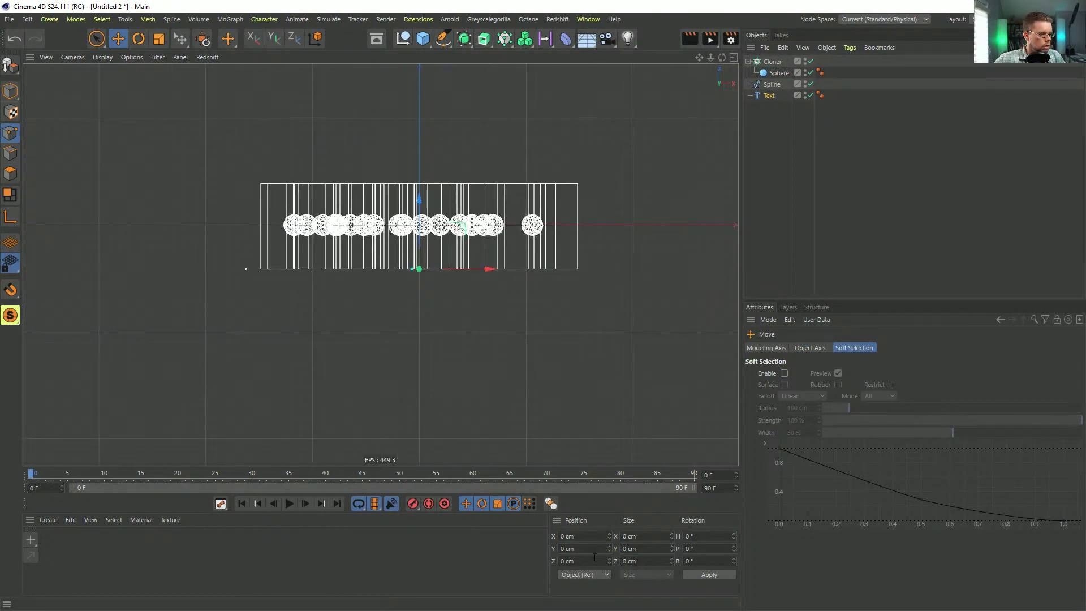
{"action": "left_click", "coordinate": [10, 91]}
{"action": "left_click_drag", "start_coordinate": [591, 560], "coordinate": [564, 560]}
{"action": "type", "text": "-20"}
{"action": "key", "text": "Return"}
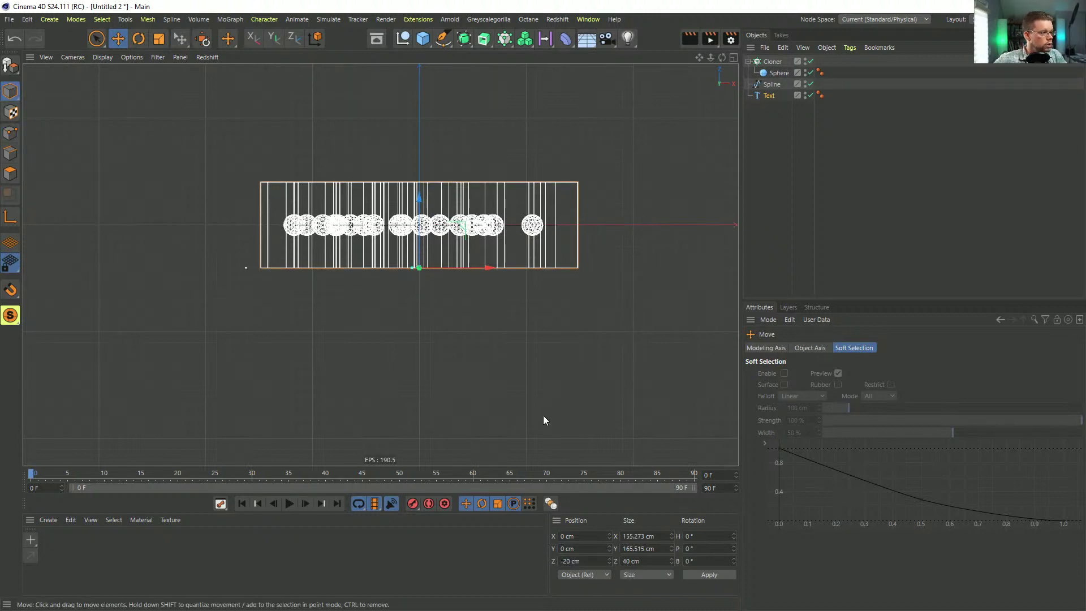
Step: Add a Display tag to the Text and enable its shading override as Lines with Wireframe style
{"action": "middle_click", "coordinate": [542, 415]}
{"action": "middle_click", "coordinate": [317, 226]}
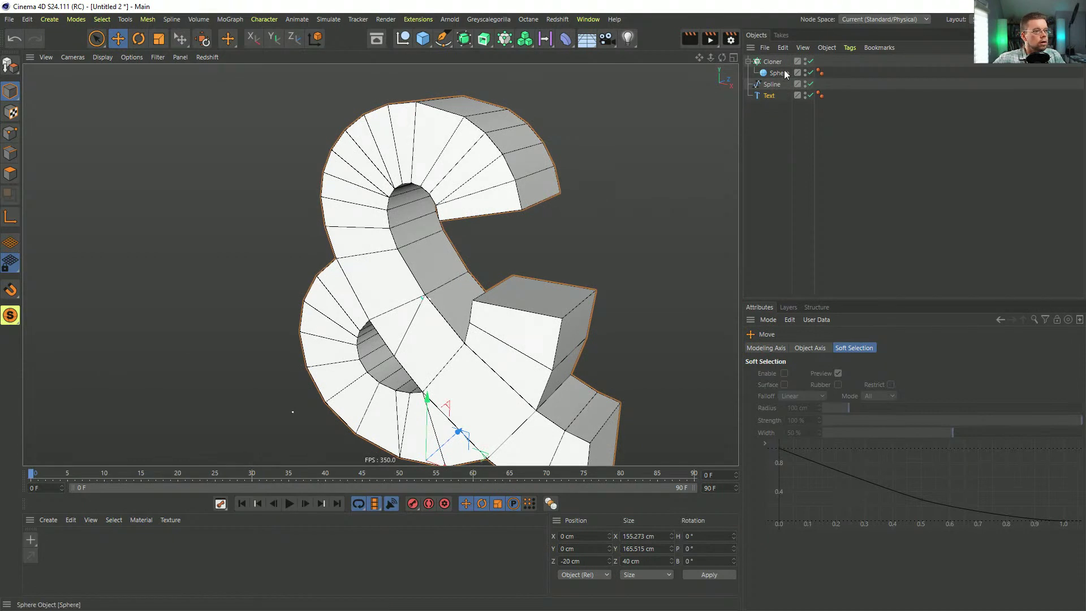
{"action": "right_click", "coordinate": [773, 97]}
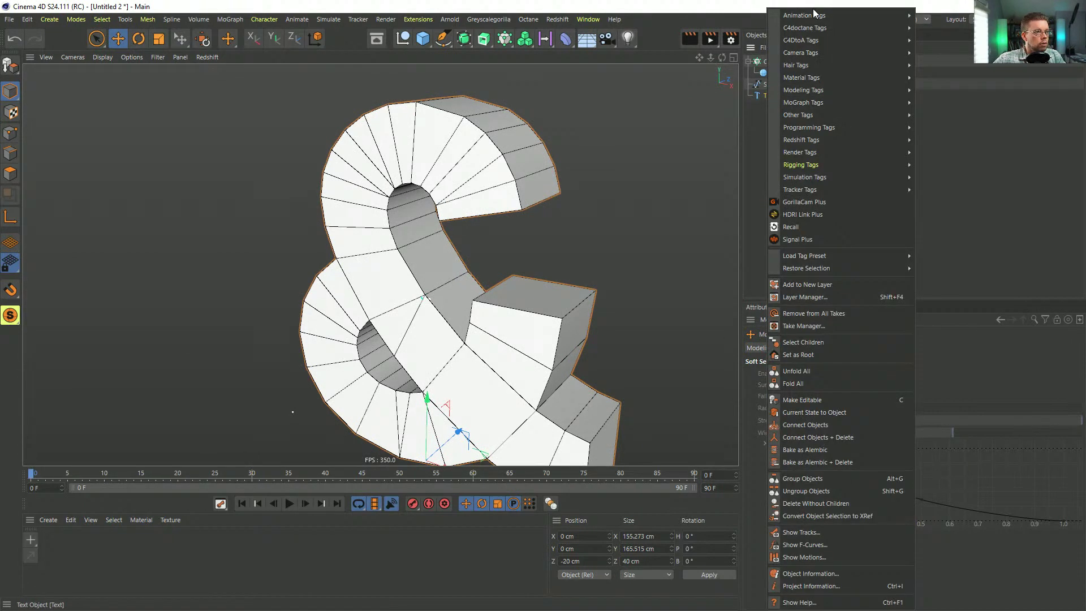
{"action": "mouse_move", "coordinate": [814, 46]}
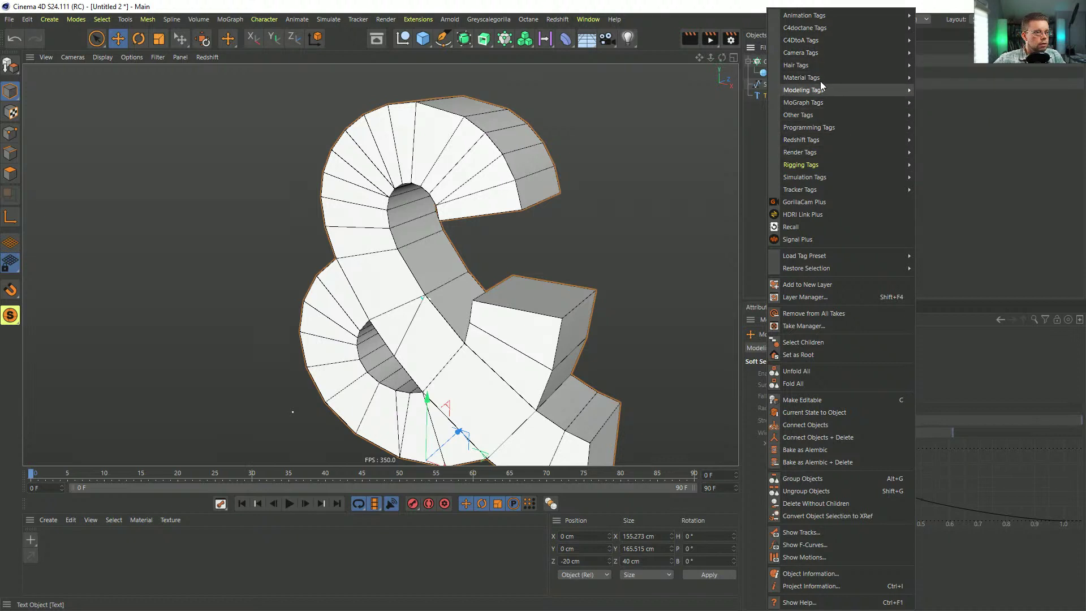
{"action": "mouse_move", "coordinate": [818, 80]}
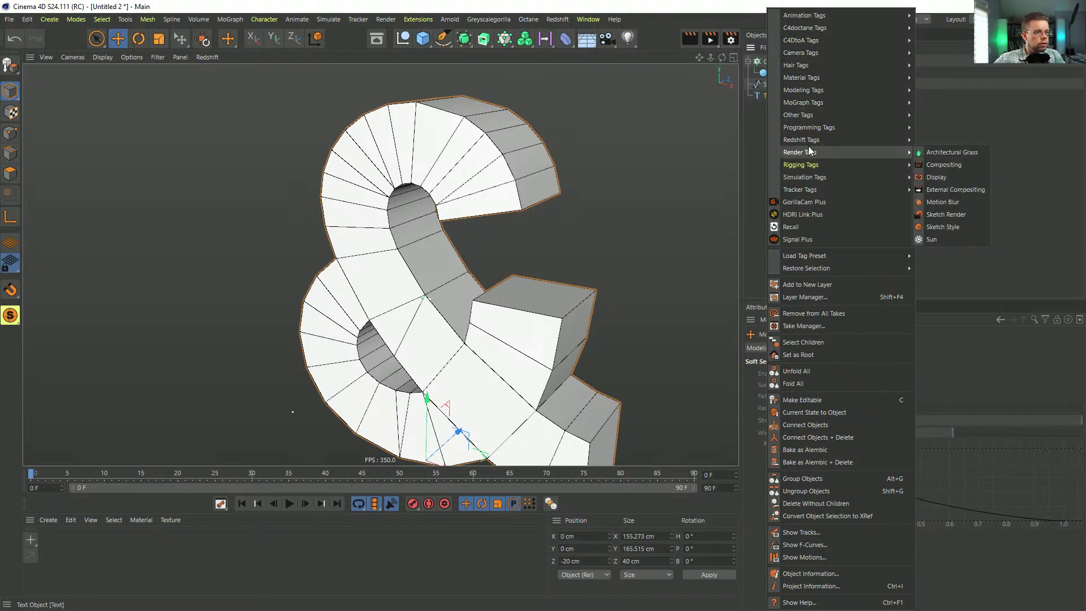
{"action": "left_click", "coordinate": [941, 163]}
{"action": "left_click", "coordinate": [773, 373]}
{"action": "left_click", "coordinate": [891, 373]}
{"action": "left_click", "coordinate": [878, 475]}
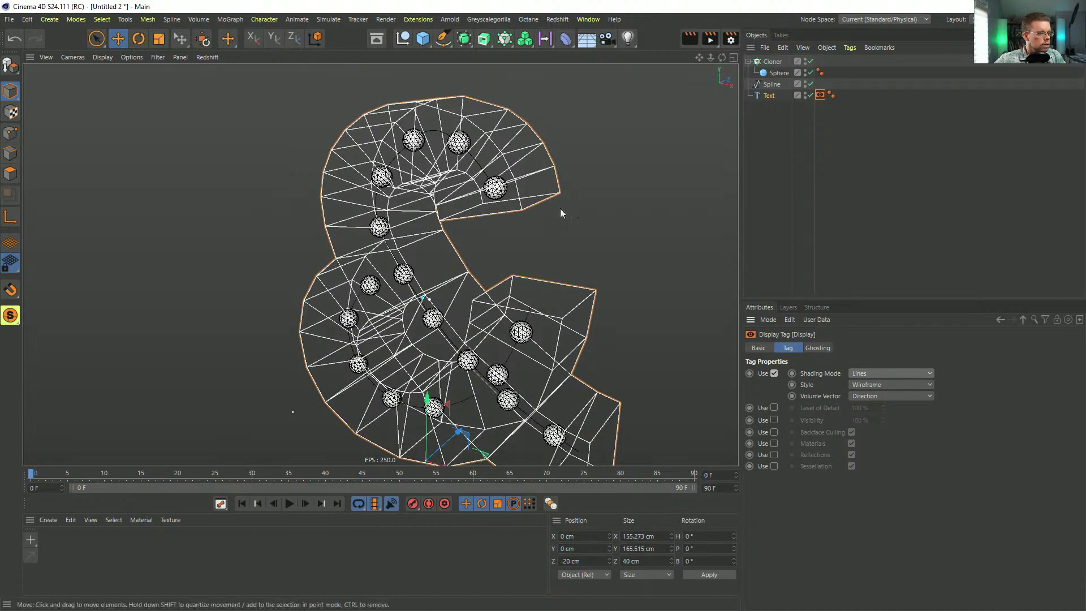
{"action": "left_click", "coordinate": [698, 176]}
{"action": "left_click_drag", "start_coordinate": [642, 219], "coordinate": [517, 216], "text": "alt"}
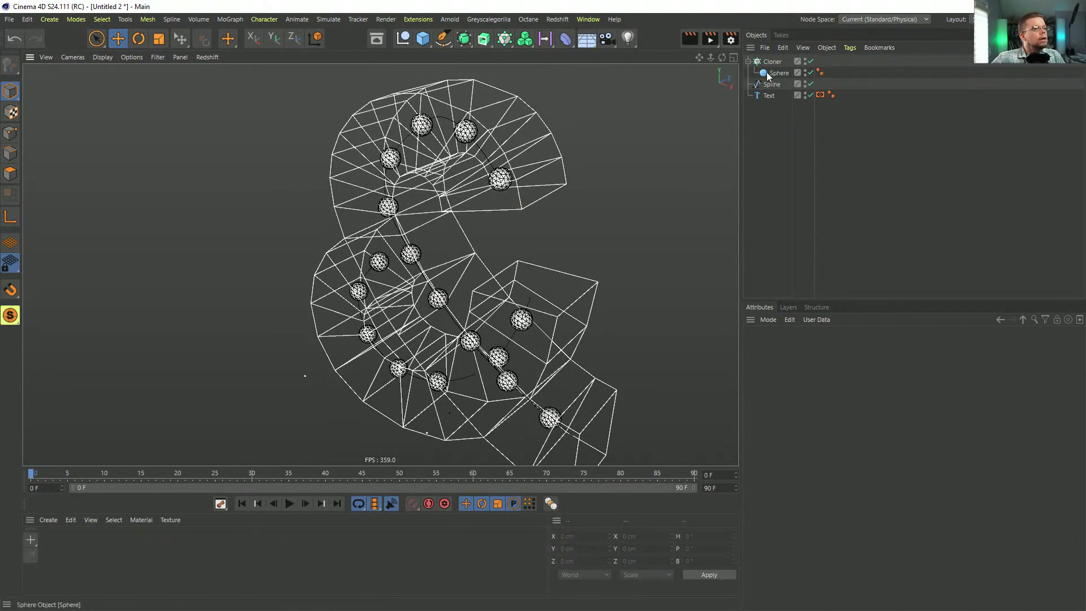
Step: Apply a Collider Body tag to the extruded Text and open its collision settings
{"action": "left_click", "coordinate": [769, 95]}
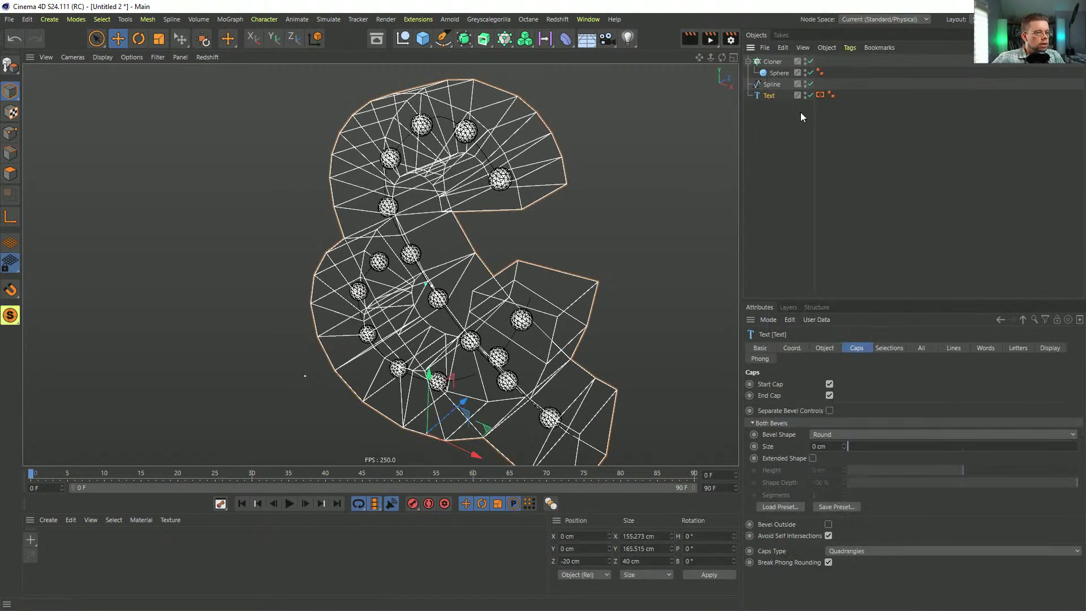
{"action": "right_click", "coordinate": [763, 99]}
{"action": "mouse_move", "coordinate": [810, 179]}
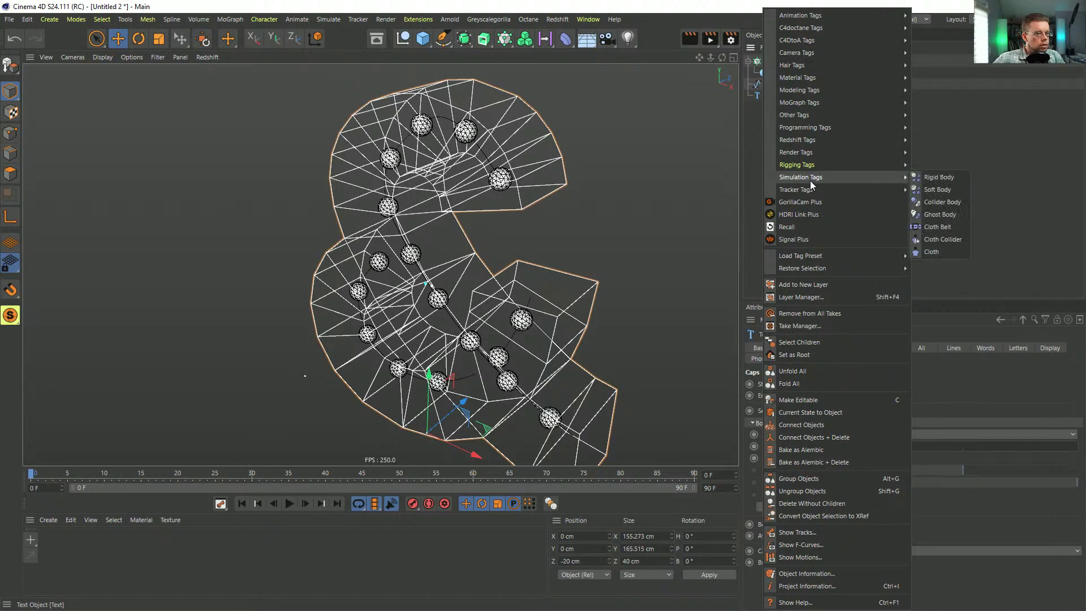
{"action": "left_click", "coordinate": [935, 202]}
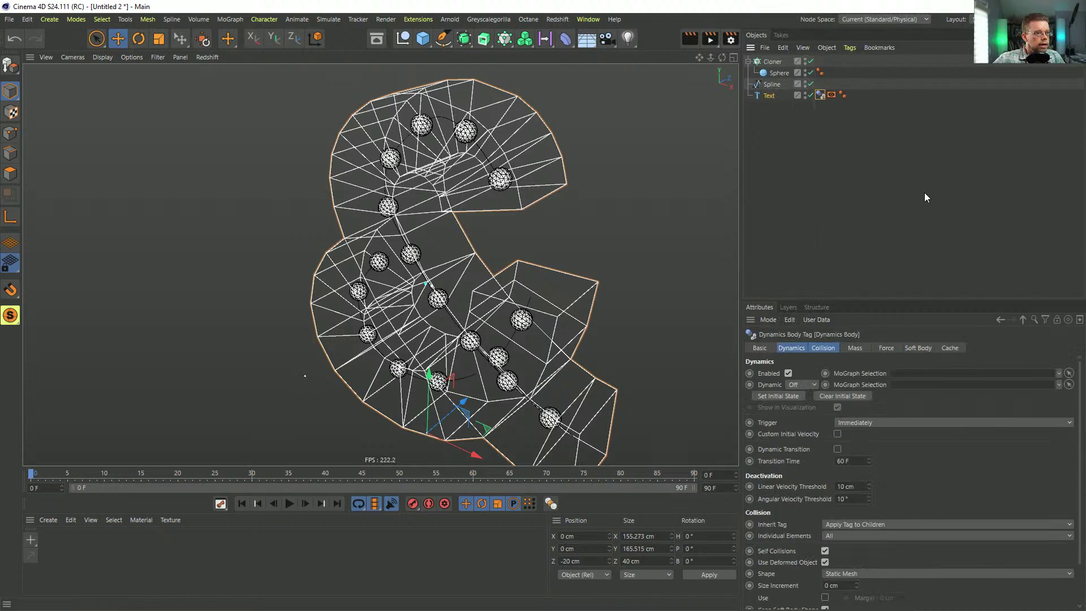
{"action": "left_click", "coordinate": [825, 349]}
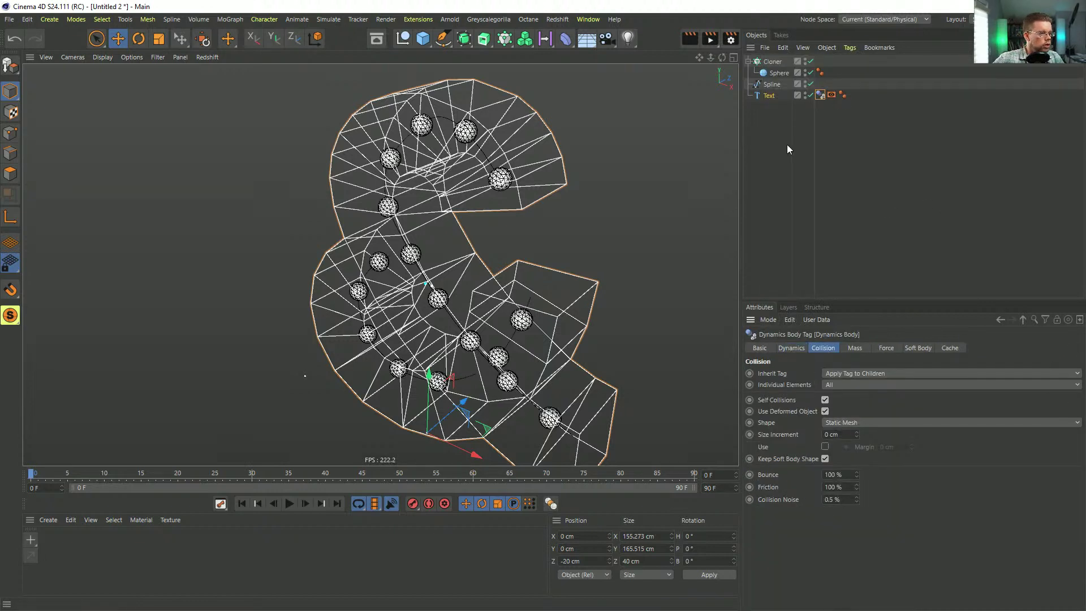
Step: Apply a Soft Body tag to the Sphere inside the Cloner
{"action": "left_click", "coordinate": [774, 73]}
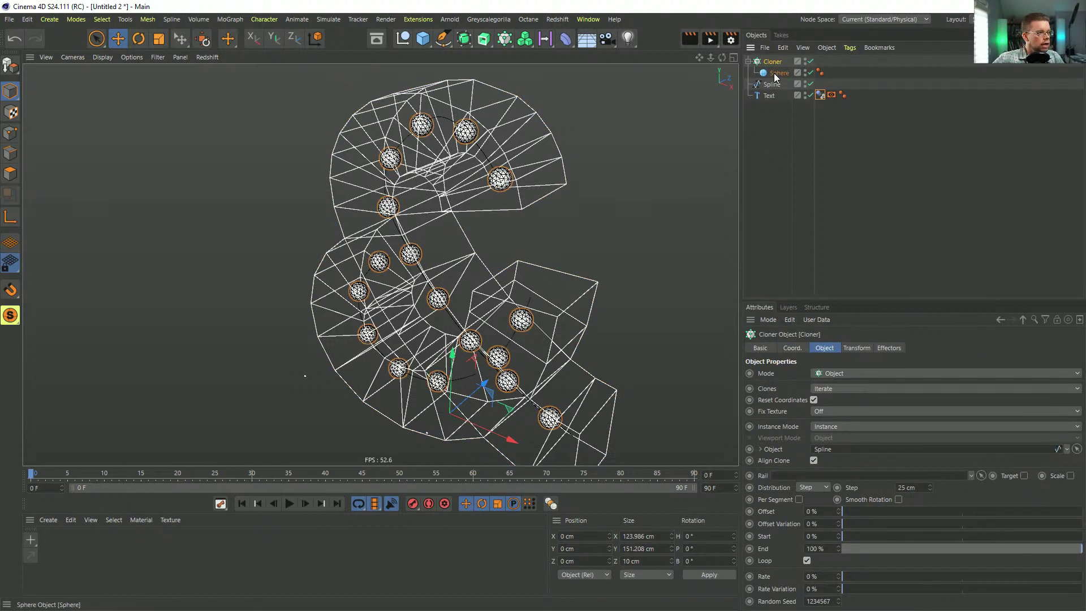
{"action": "right_click", "coordinate": [774, 77]}
{"action": "mouse_move", "coordinate": [832, 177]}
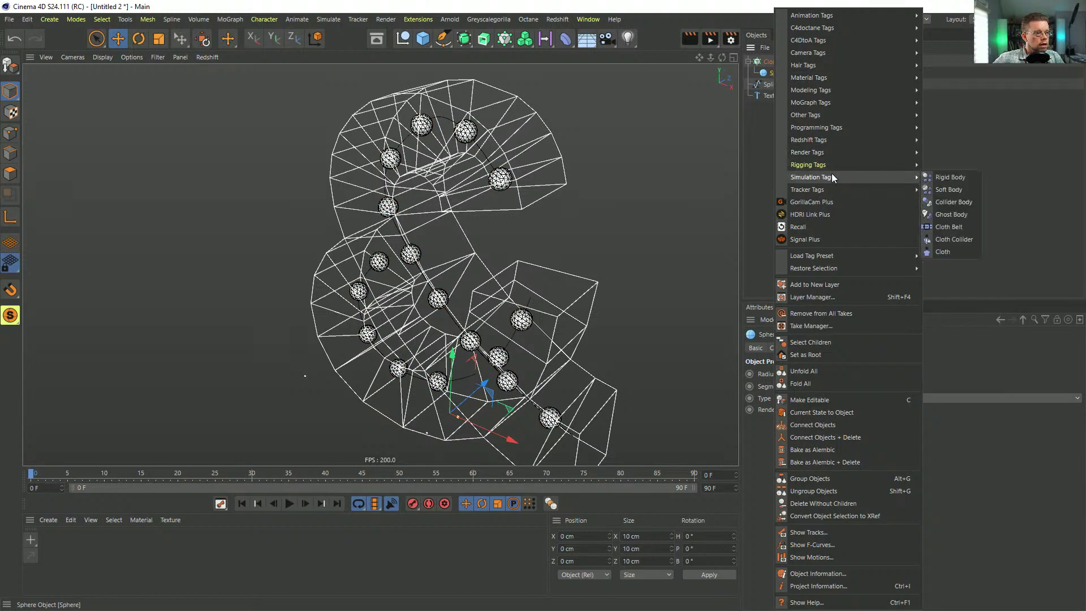
{"action": "left_click", "coordinate": [964, 200]}
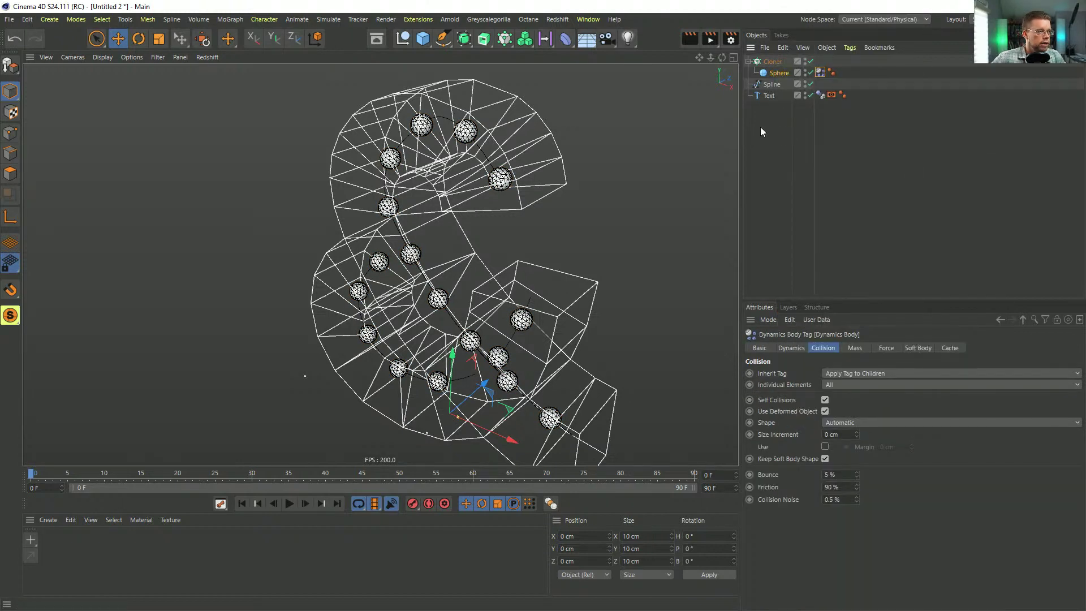
Step: Set the project's dynamics gravity to 0 cm
{"action": "left_click", "coordinate": [760, 127]}
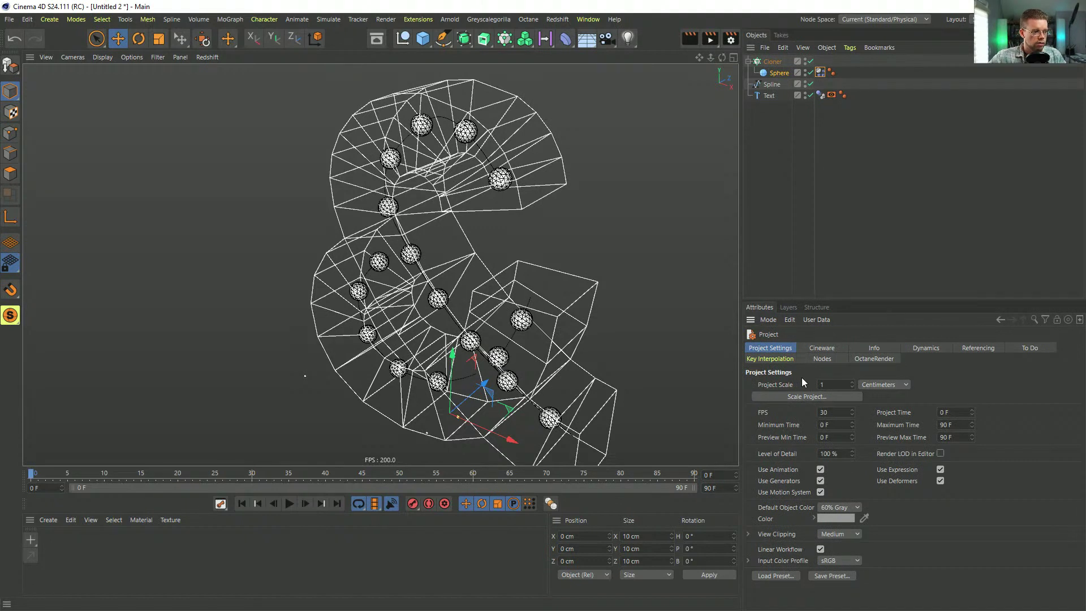
{"action": "left_click", "coordinate": [928, 351]}
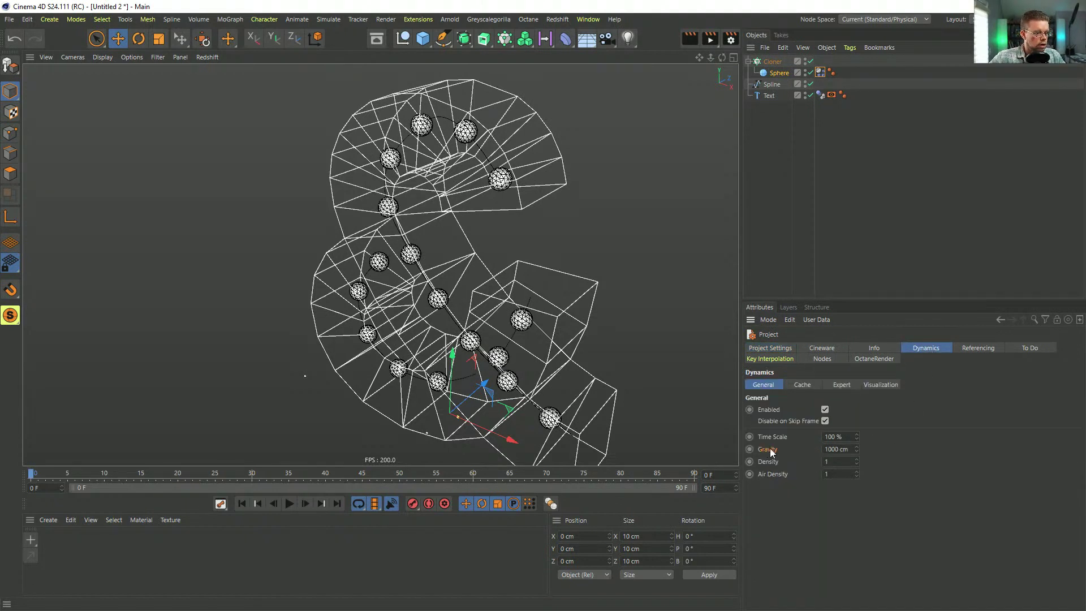
{"action": "double_click", "coordinate": [852, 449]}
{"action": "type", "text": "0"}
{"action": "key", "text": "Return"}
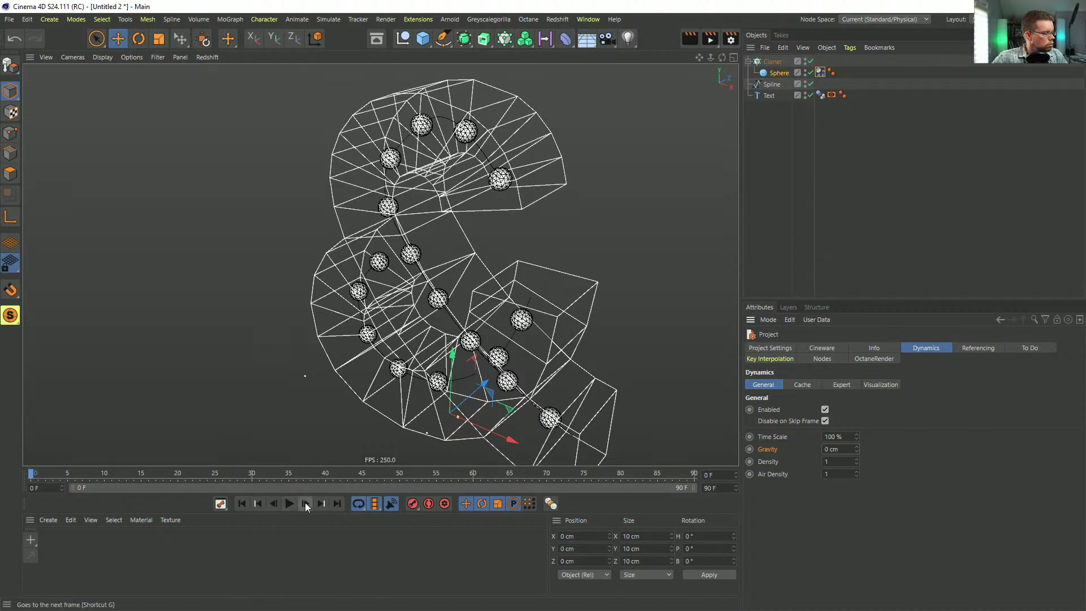
Step: Save the scene as [2a]InflateFillTextTextures.c4d in the Episode 21 SceneFiles folder
{"action": "mouse_move", "coordinate": [418, 182]}
{"action": "left_mouse_down", "text": "alt"}
{"action": "mouse_move", "coordinate": [455, 182]}
{"action": "mouse_move", "coordinate": [418, 182]}
{"action": "left_mouse_up", "text": "alt"}
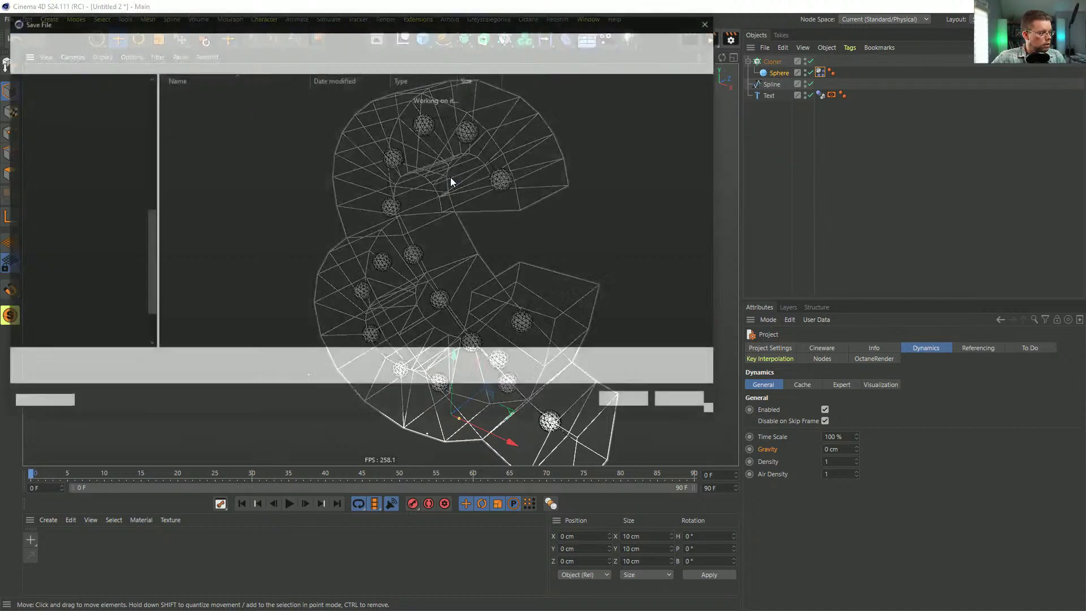
{"action": "key", "text": "ctrl+s"}
{"action": "left_click", "coordinate": [219, 110]}
{"action": "left_click", "coordinate": [81, 362]}
{"action": "key", "text": "BackSpace"}
{"action": "type", "text": "2a]"}
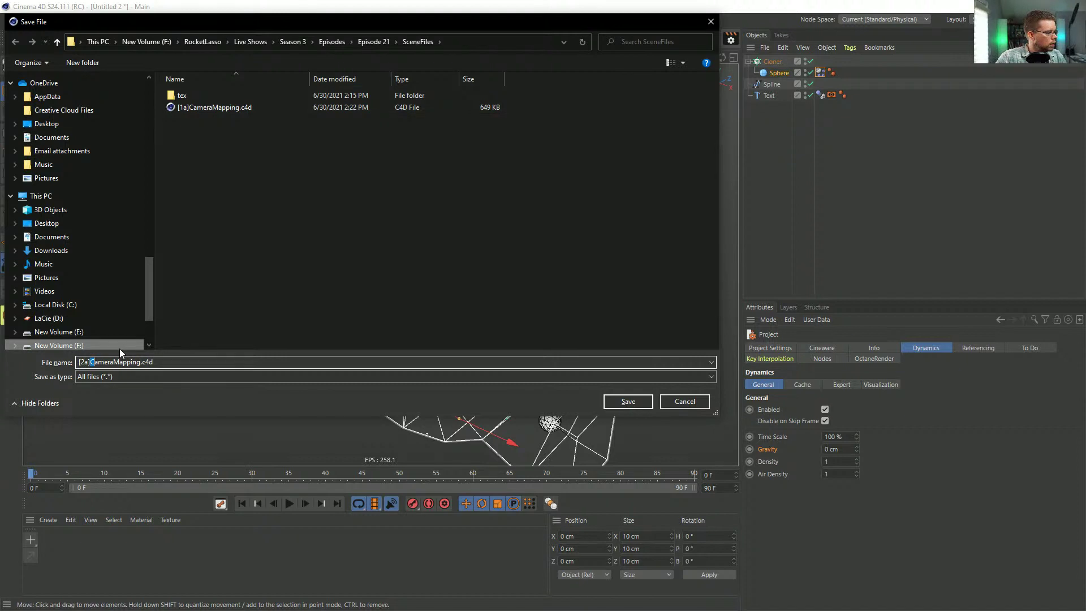
{"action": "type", "text": "Inflate"}
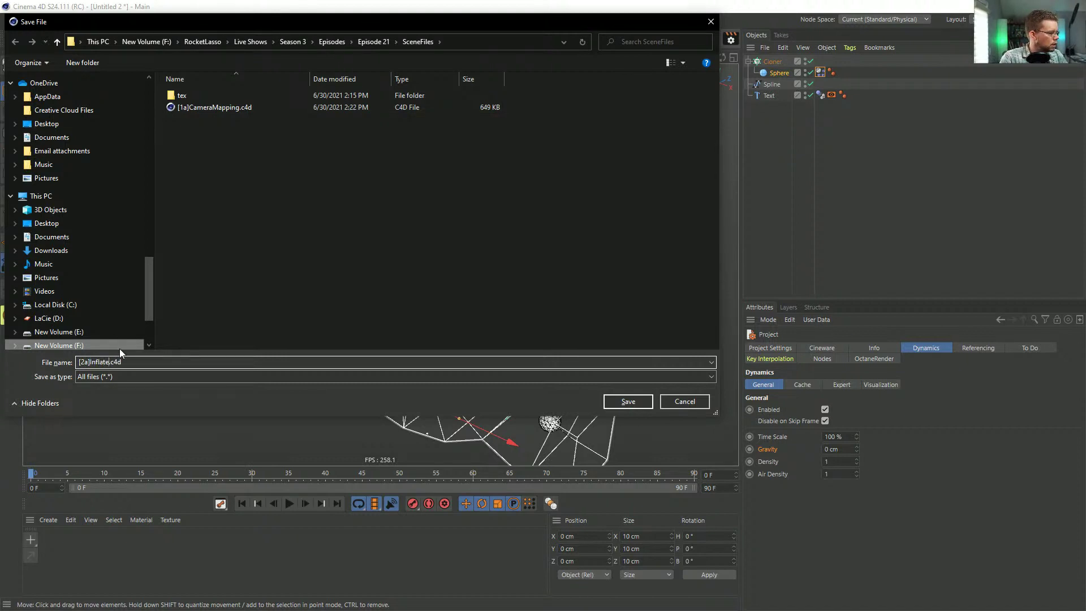
{"action": "type", "text": "FillText"}
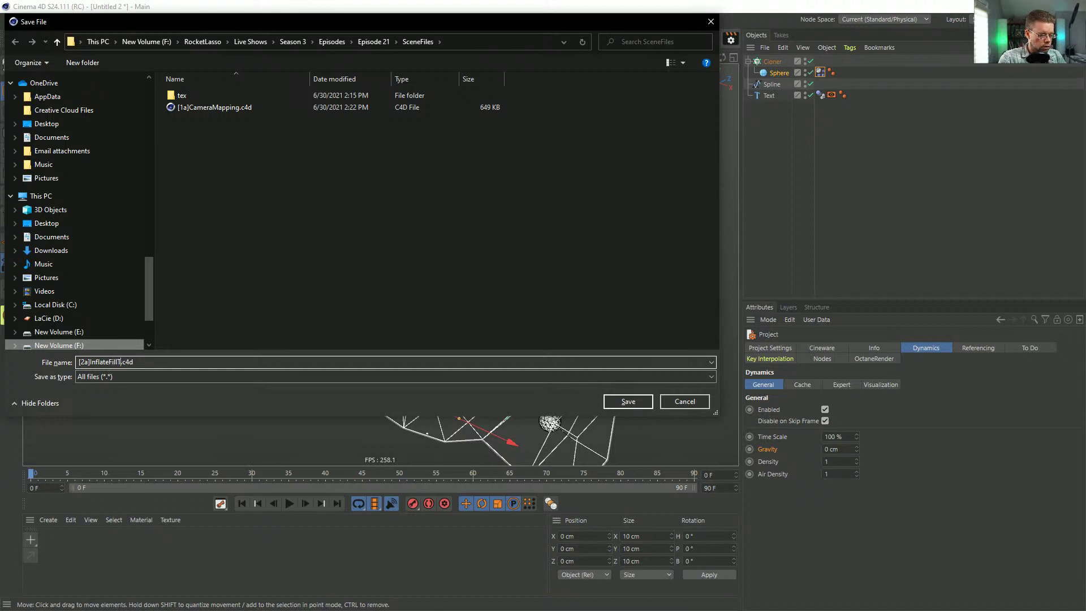
{"action": "type", "text": "Textures"}
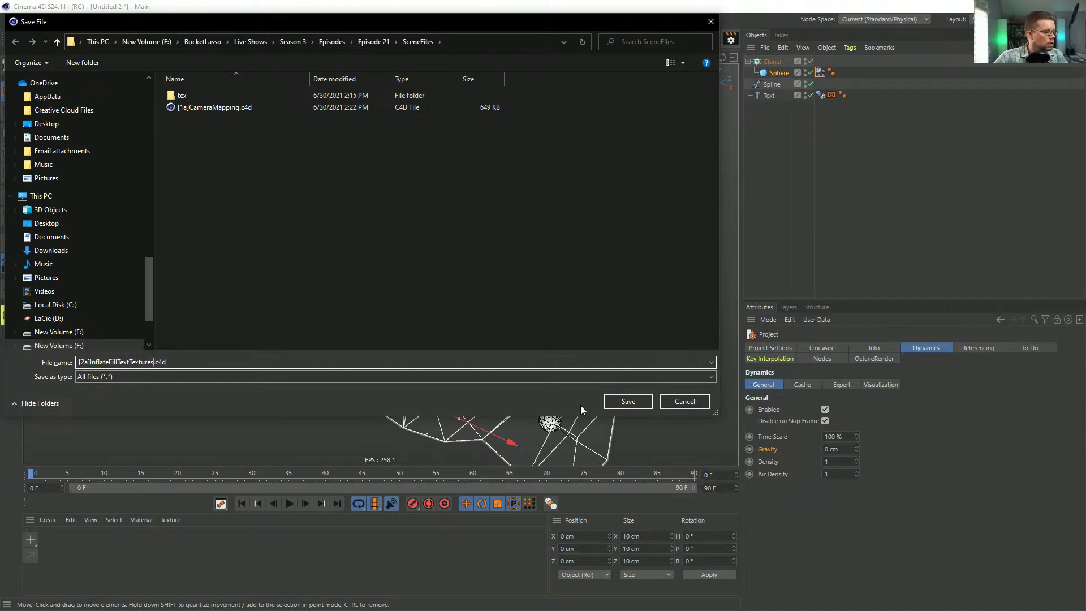
{"action": "key", "text": "Return"}
Step: Test the soft-body simulation over the first few frames and return to frame 0
{"action": "left_click_drag", "start_coordinate": [554, 380], "coordinate": [464, 325], "text": "alt"}
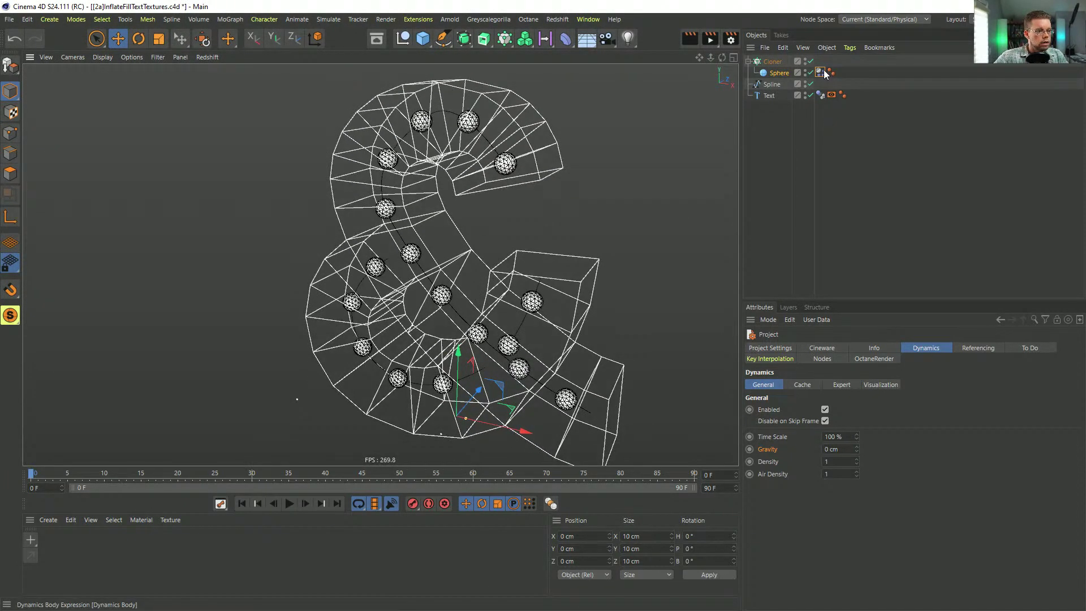
{"action": "left_click", "coordinate": [304, 504]}
{"action": "left_click", "coordinate": [305, 504]}
{"action": "left_click", "coordinate": [305, 504]}
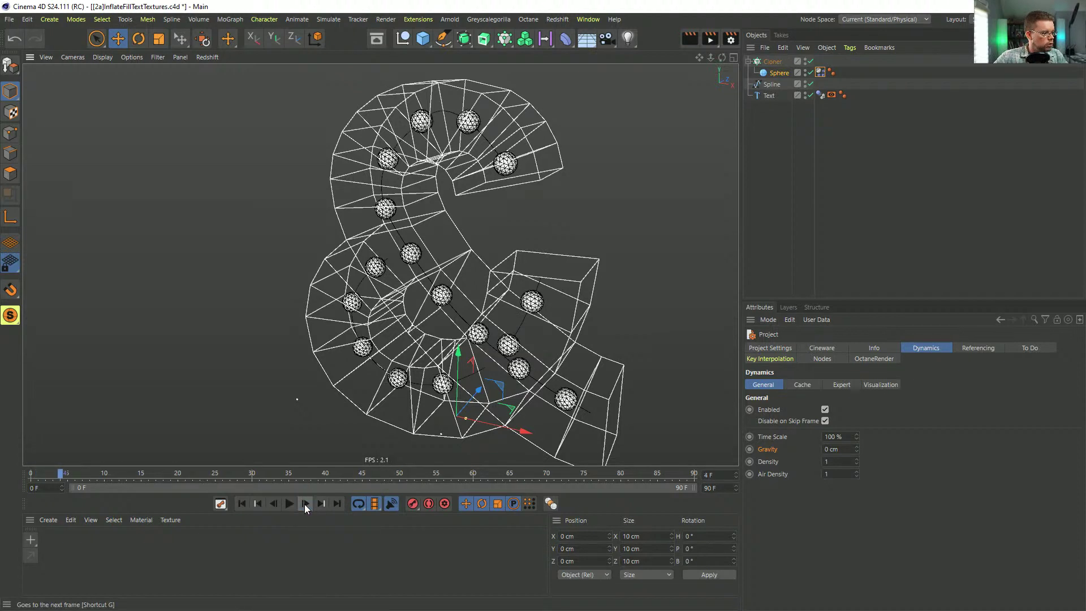
{"action": "left_click", "coordinate": [289, 503]}
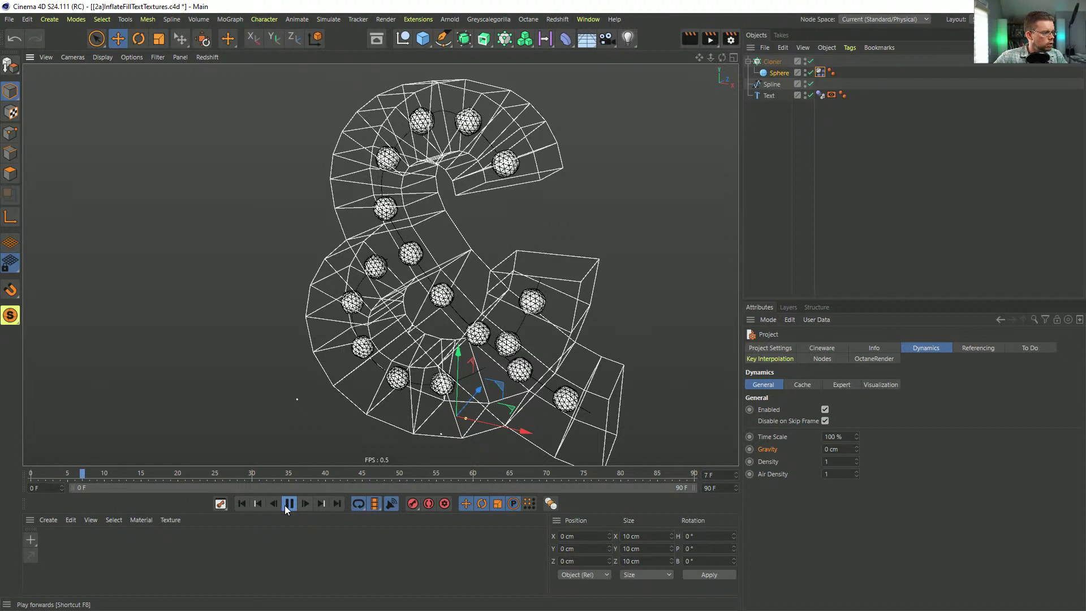
{"action": "left_click", "coordinate": [288, 504]}
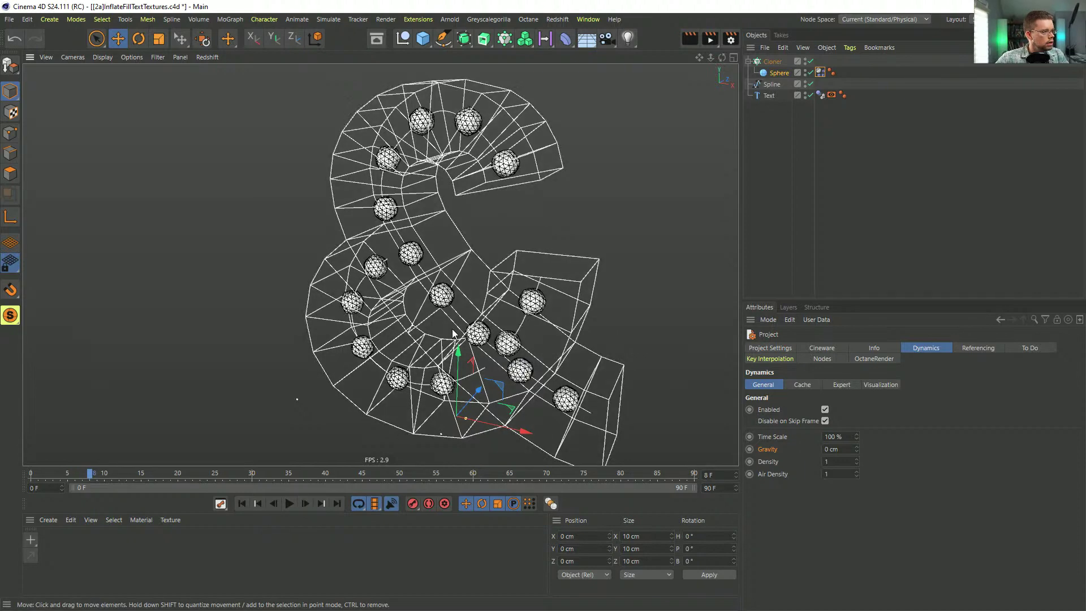
{"action": "key", "text": "shift+f"}
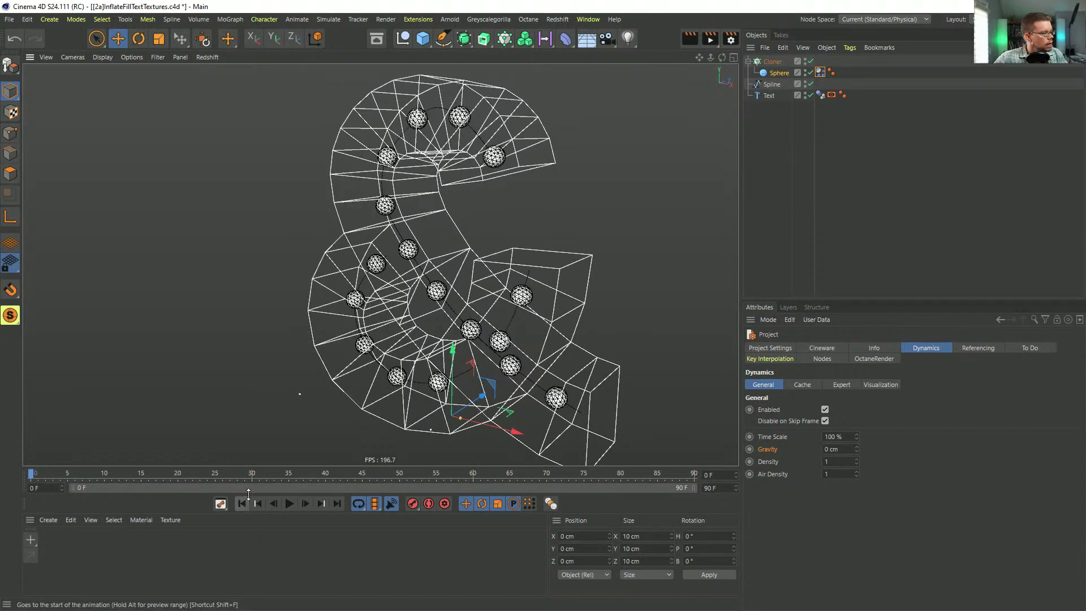
Step: Keyframe the Sphere's soft-body Rest Length from 100% at frame 0 to 300% at frame 15
{"action": "left_click", "coordinate": [820, 73]}
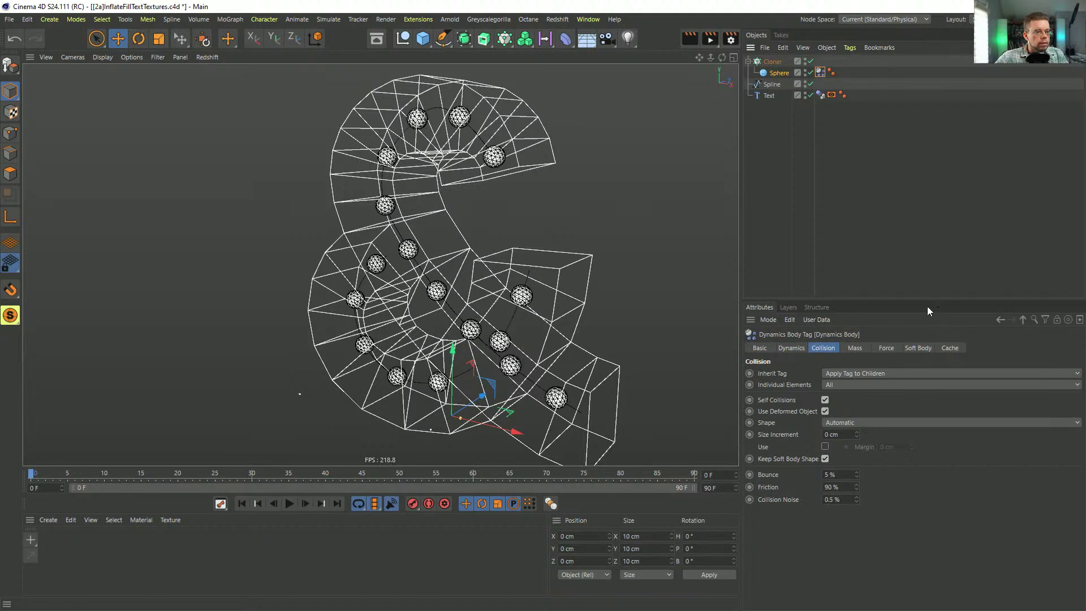
{"action": "left_click", "coordinate": [915, 348]}
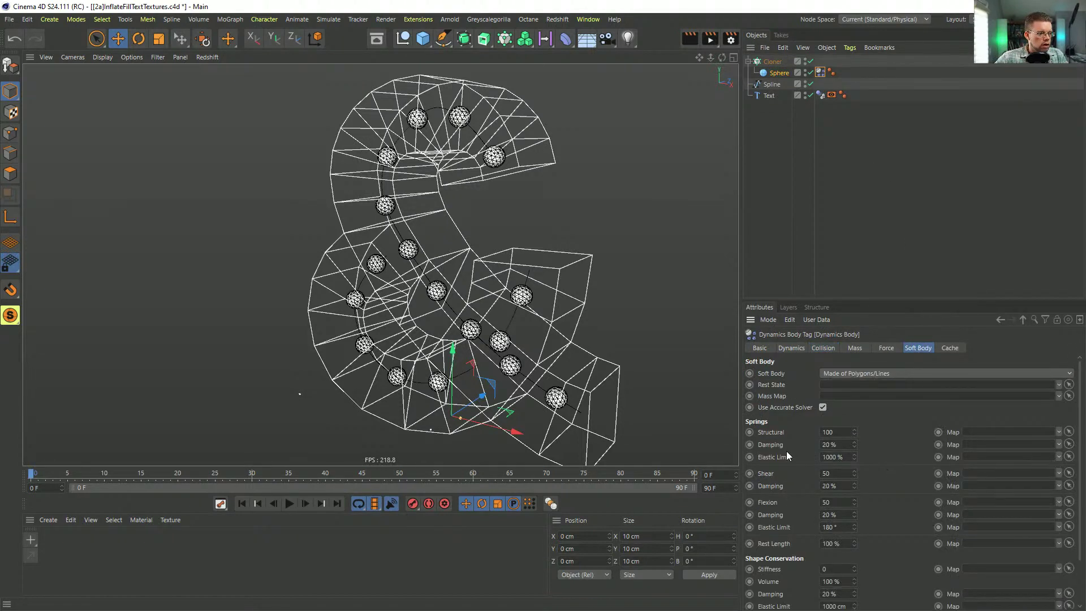
{"action": "scroll", "coordinate": [787, 452], "scroll_direction": "down", "scroll_amount": 3}
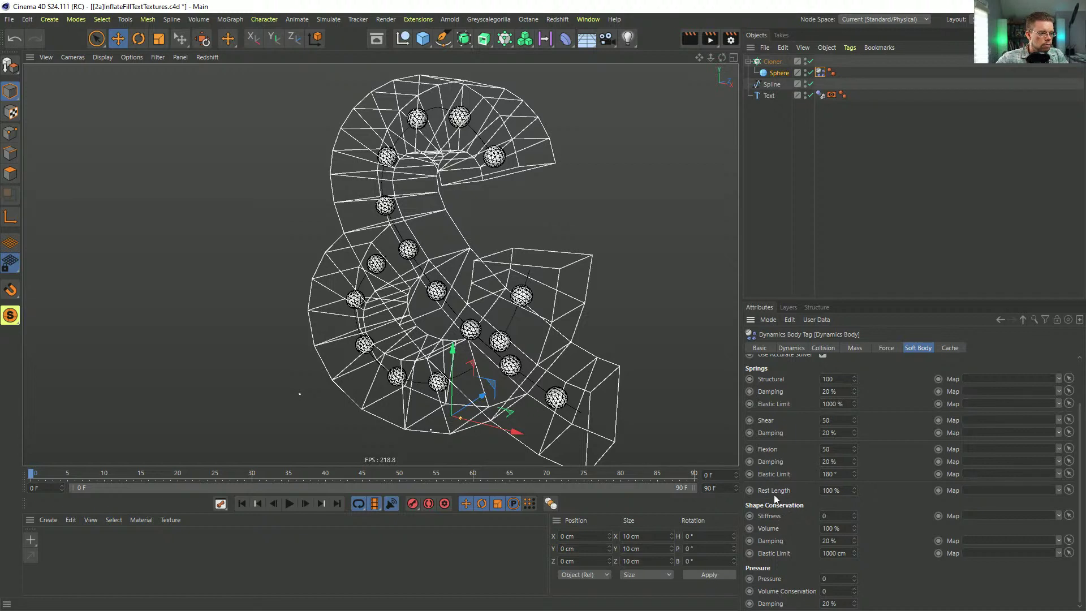
{"action": "left_click", "coordinate": [749, 492]}
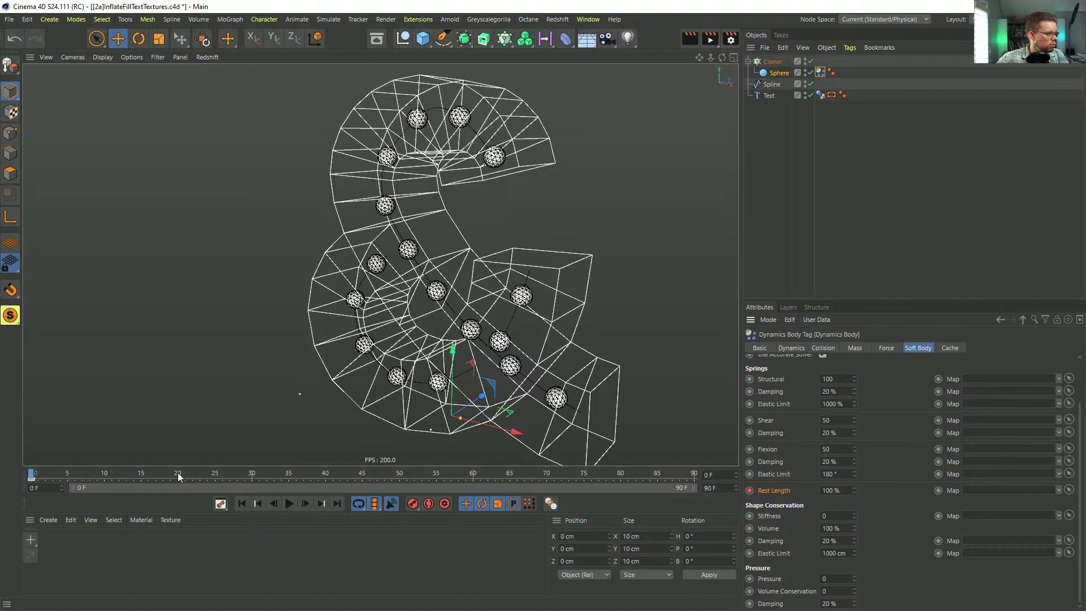
{"action": "left_click", "coordinate": [141, 475]}
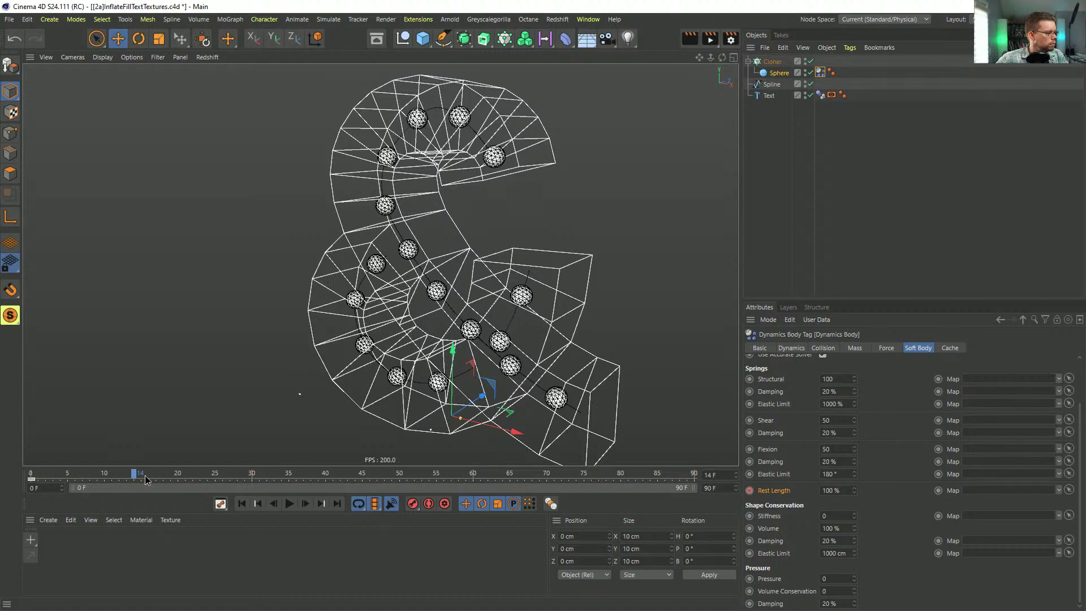
{"action": "left_click", "coordinate": [305, 503]}
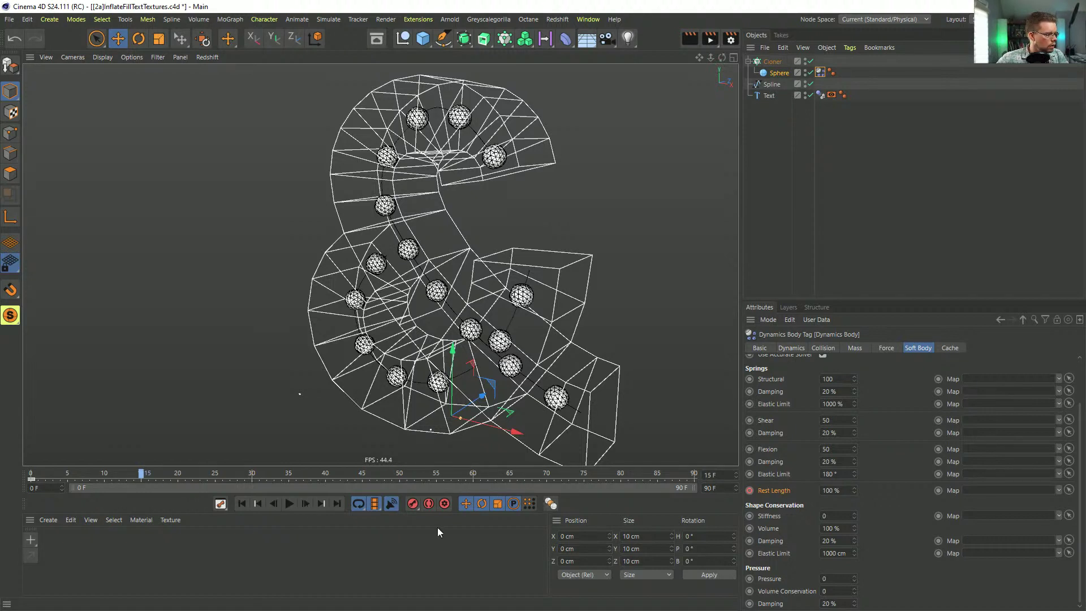
{"action": "double_click", "coordinate": [827, 490]}
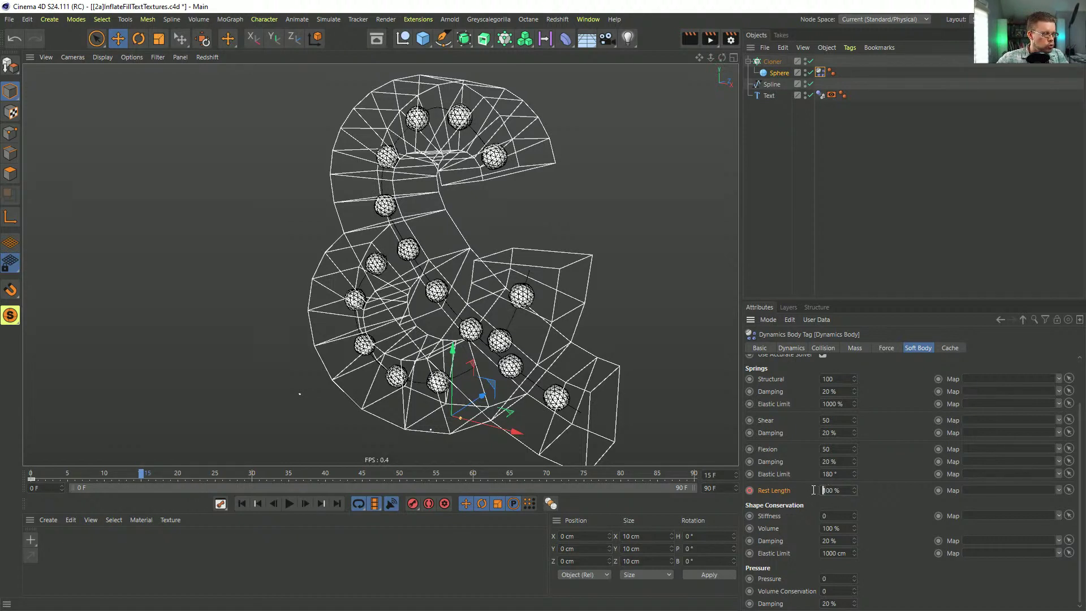
{"action": "type", "text": "300"}
{"action": "key", "text": "Return"}
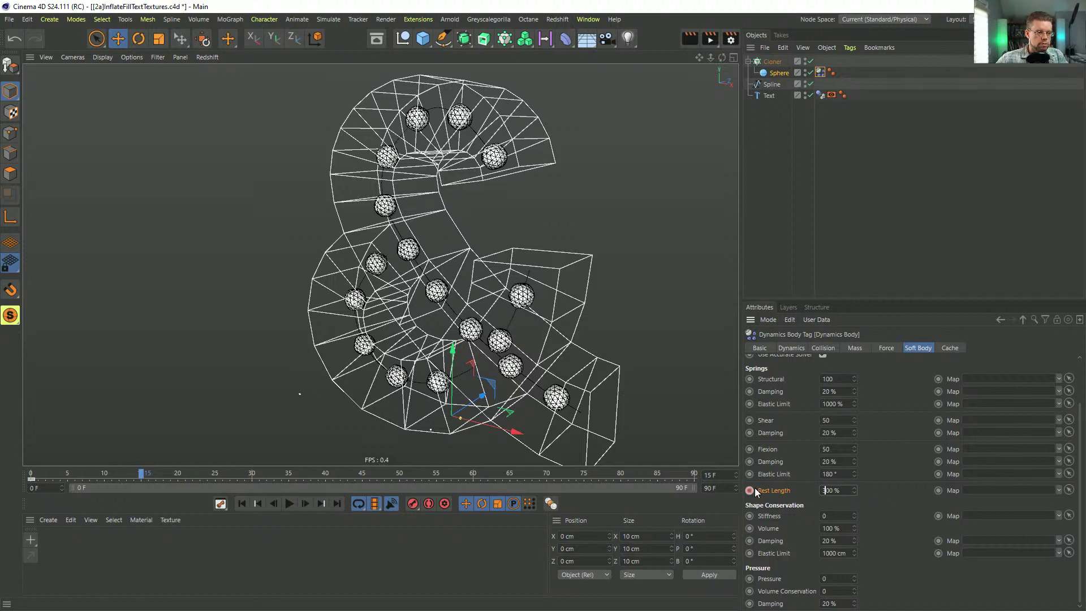
Step: Save the scene and play the sphere inflation simulation from the first frame
{"action": "left_click", "coordinate": [243, 503]}
{"action": "key", "text": "ctrl+s"}
{"action": "left_click", "coordinate": [290, 503]}
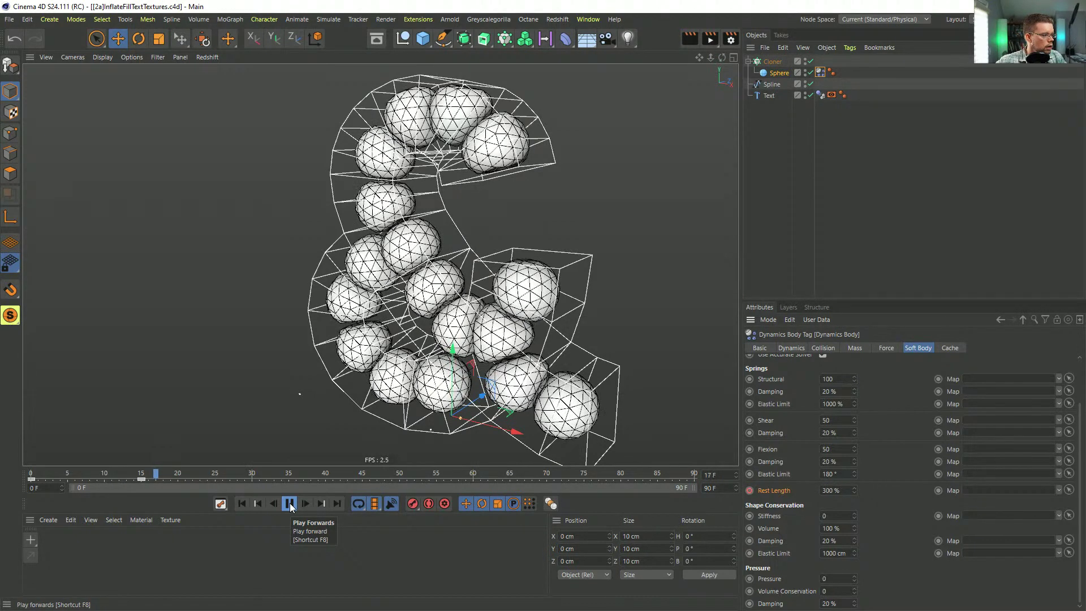
Step: Stop the simulation, return to the first frame and set the Sphere's Rest Length keyframe at frame 15 to 500%
{"action": "left_click", "coordinate": [290, 504]}
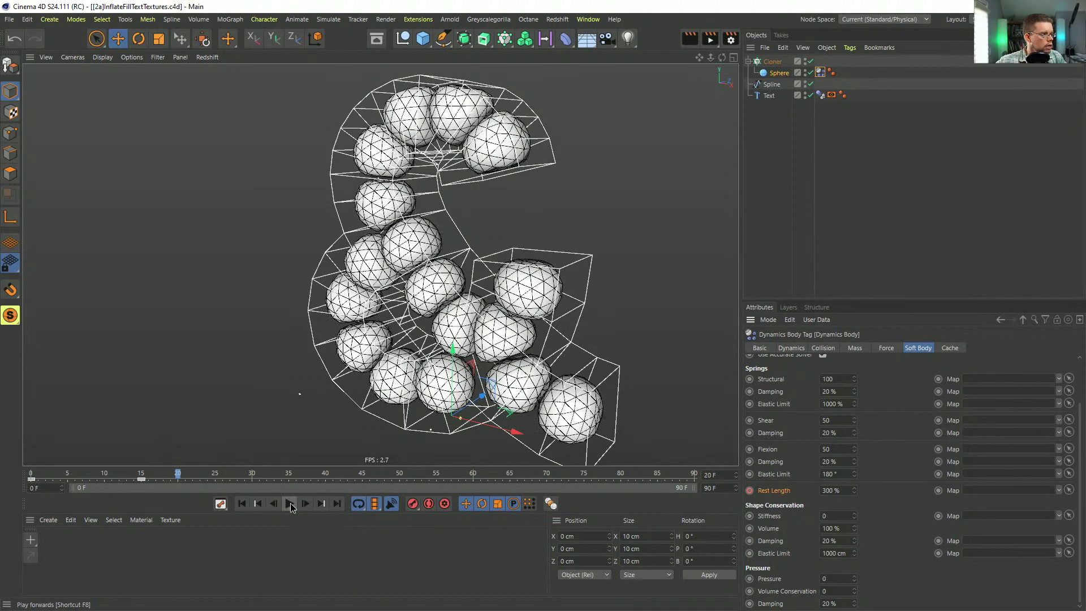
{"action": "left_click", "coordinate": [239, 504]}
{"action": "left_click", "coordinate": [143, 477]}
{"action": "left_click", "coordinate": [141, 479]}
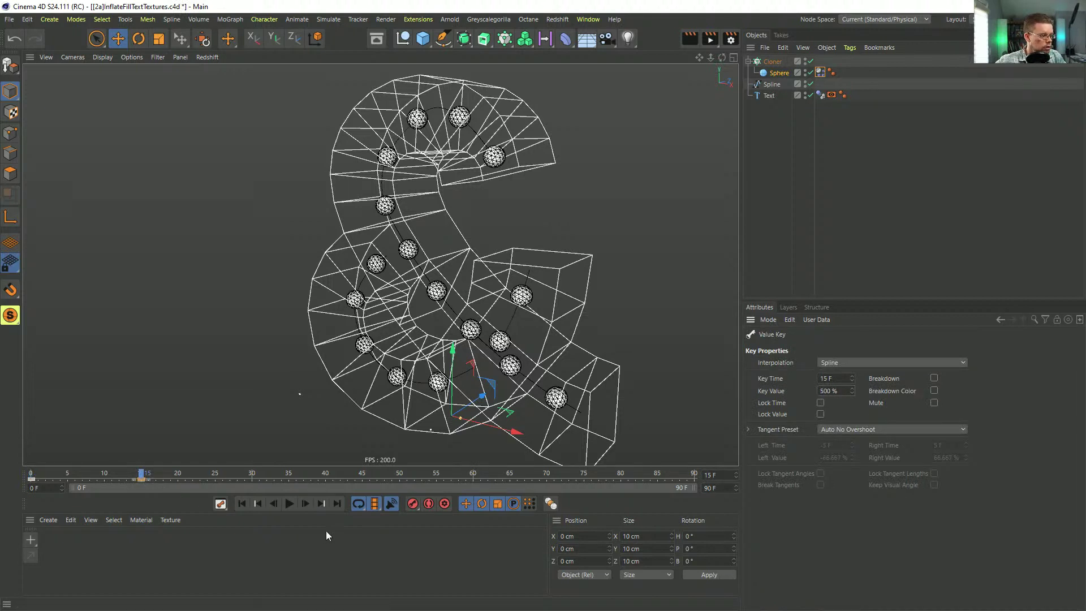
Step: Play the simulation from the first frame to frame 17 and examine how the spheres fill the ampersand
{"action": "left_click", "coordinate": [241, 504]}
{"action": "left_click", "coordinate": [289, 503]}
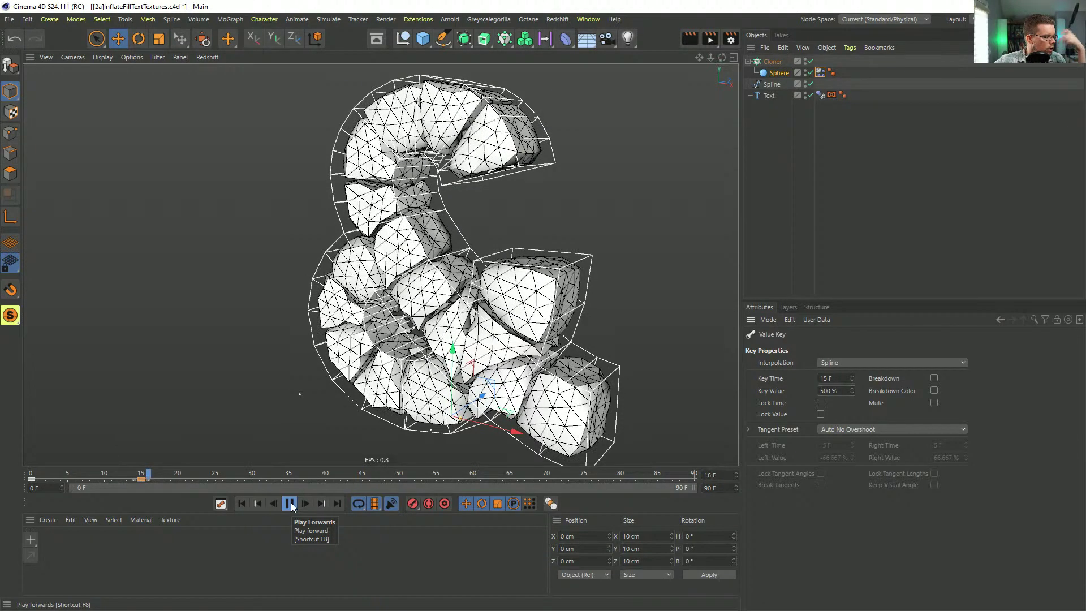
{"action": "left_click", "coordinate": [290, 504]}
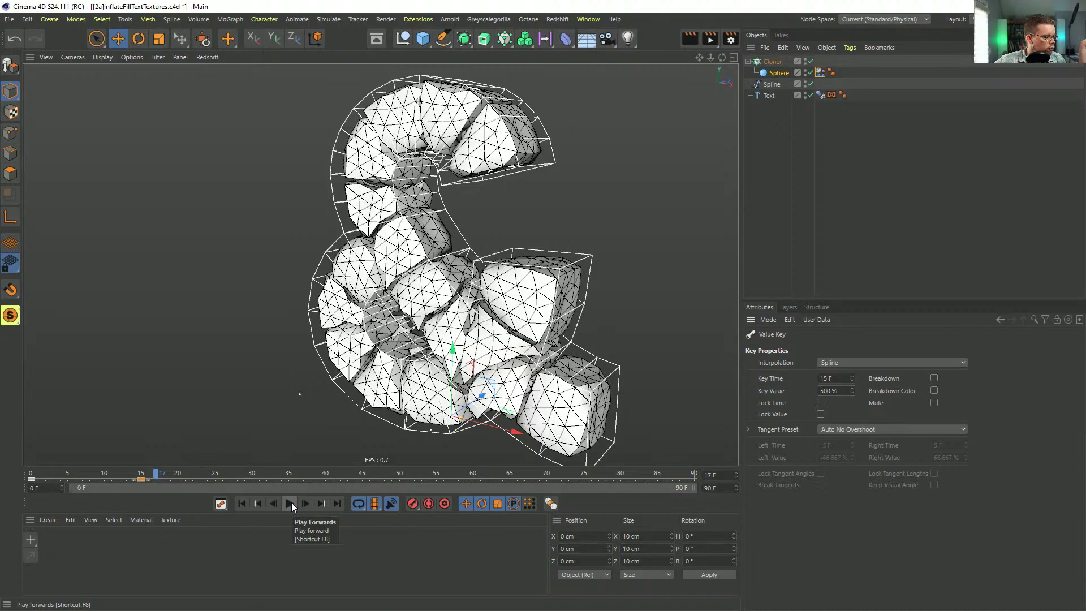
{"action": "left_click_drag", "start_coordinate": [542, 295], "coordinate": [520, 311], "text": "alt"}
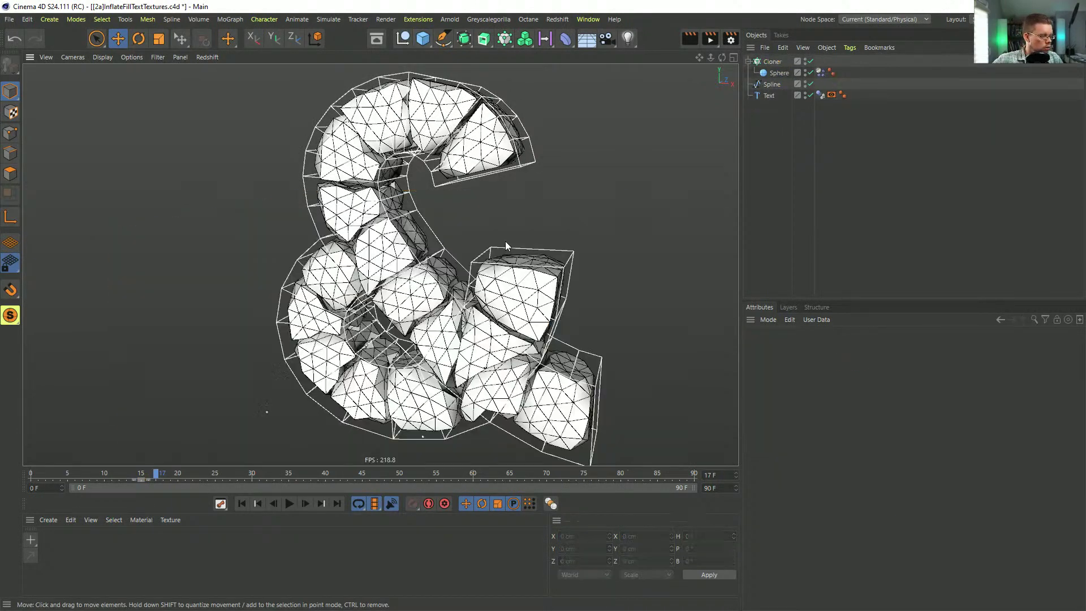
{"action": "left_click_drag", "start_coordinate": [505, 241], "coordinate": [525, 138], "text": "alt"}
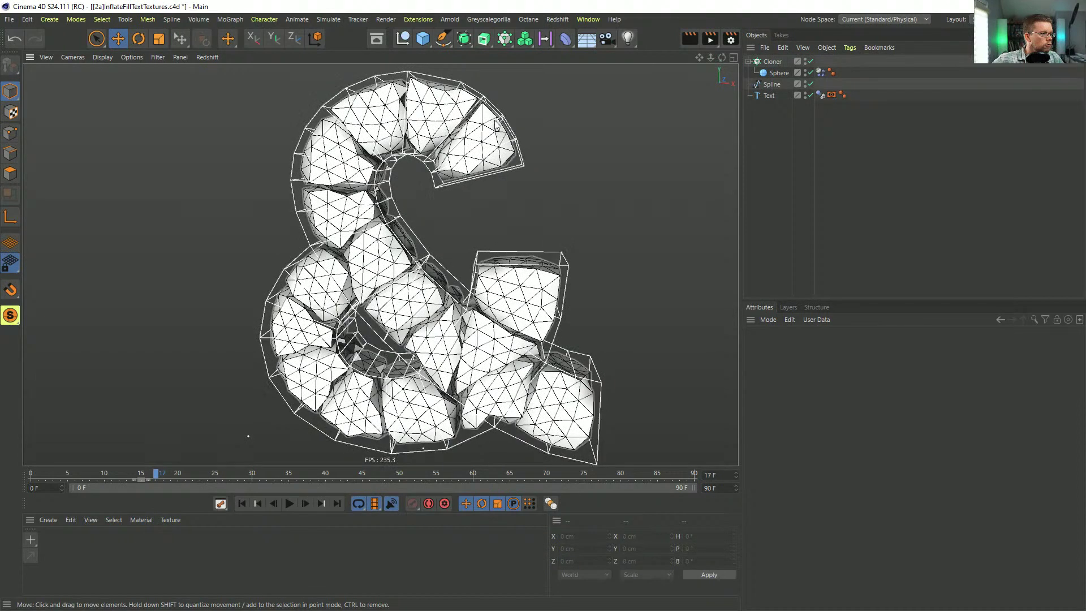
Step: Check the Collision Margin in the project's expert Dynamics settings and examine the gaps between the spheres and the text collider
{"action": "key", "text": "ctrl+d"}
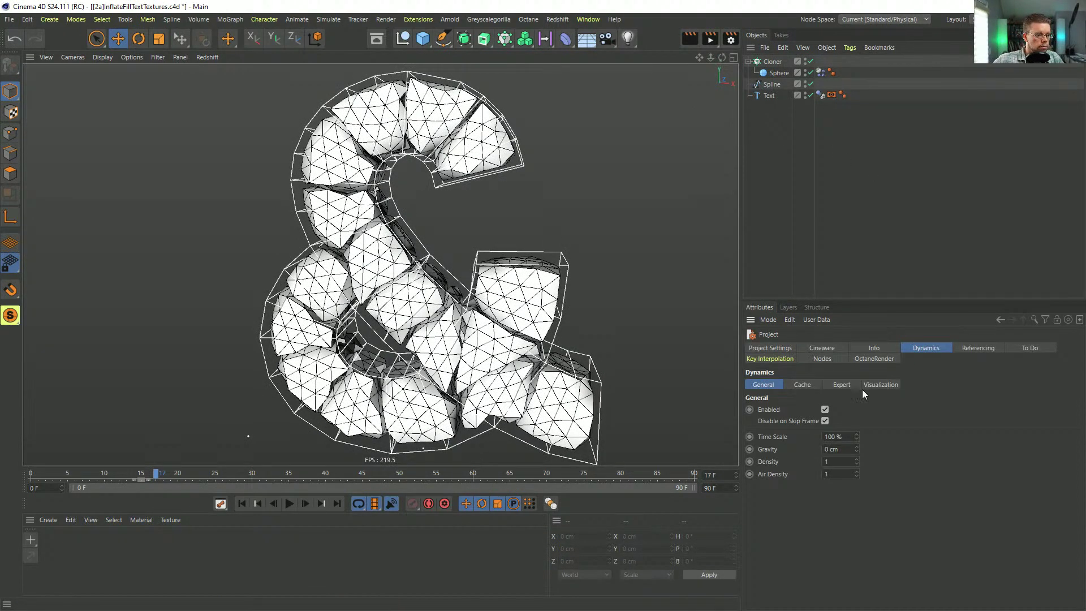
{"action": "left_click", "coordinate": [833, 386]}
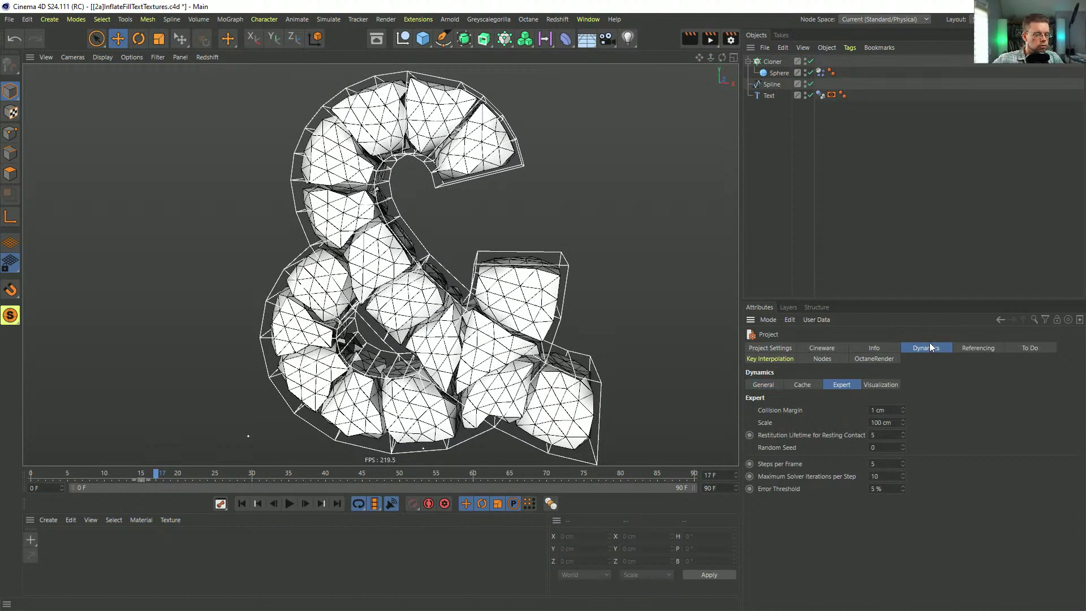
{"action": "left_click", "coordinate": [783, 412]}
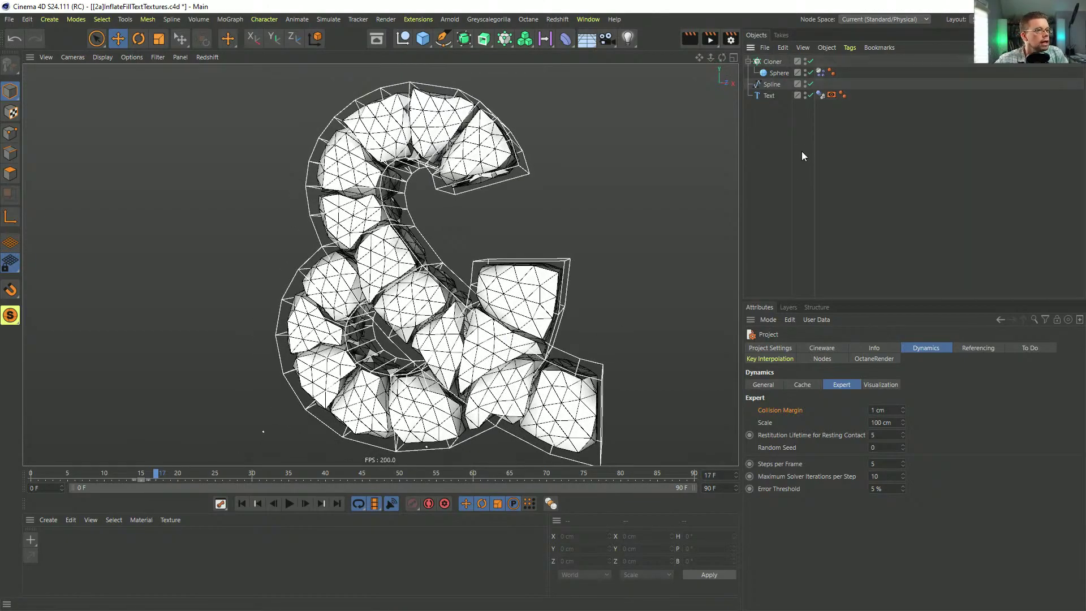
{"action": "left_click_drag", "start_coordinate": [473, 183], "coordinate": [444, 246], "text": "alt"}
{"action": "scroll", "coordinate": [424, 175], "scroll_direction": "up", "scroll_amount": 2}
{"action": "mouse_move", "coordinate": [500, 149]}
{"action": "left_mouse_down", "text": "alt"}
{"action": "mouse_move", "coordinate": [486, 108]}
{"action": "mouse_move", "coordinate": [497, 135]}
{"action": "left_mouse_up", "text": "alt"}
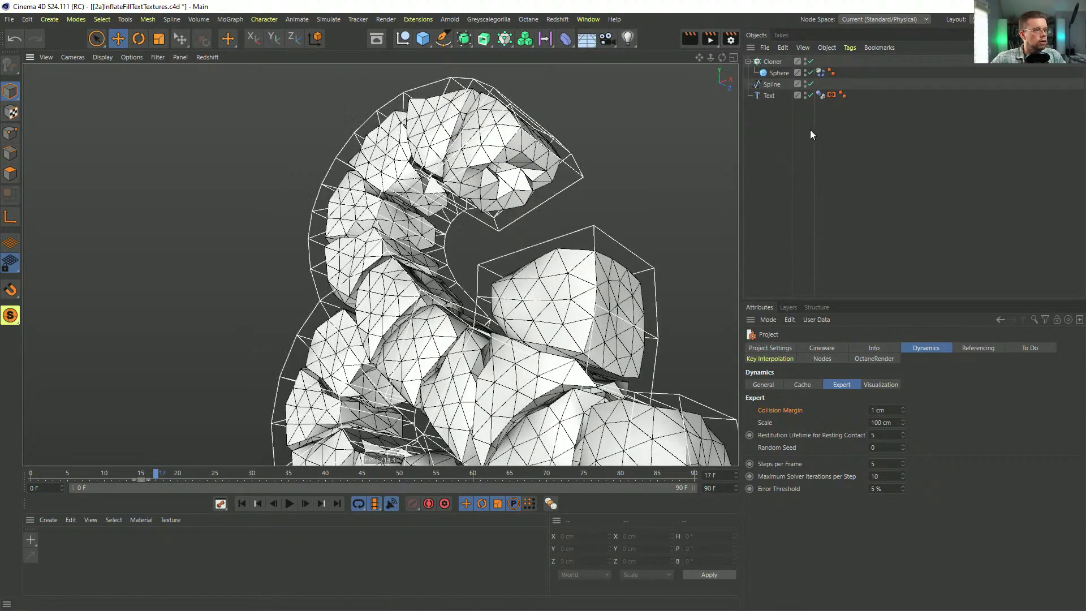
Step: Open the soft-body Pressure value of the Sphere's Dynamics Body tag for editing
{"action": "left_click", "coordinate": [820, 73]}
{"action": "scroll", "coordinate": [866, 543], "scroll_direction": "down", "scroll_amount": 2}
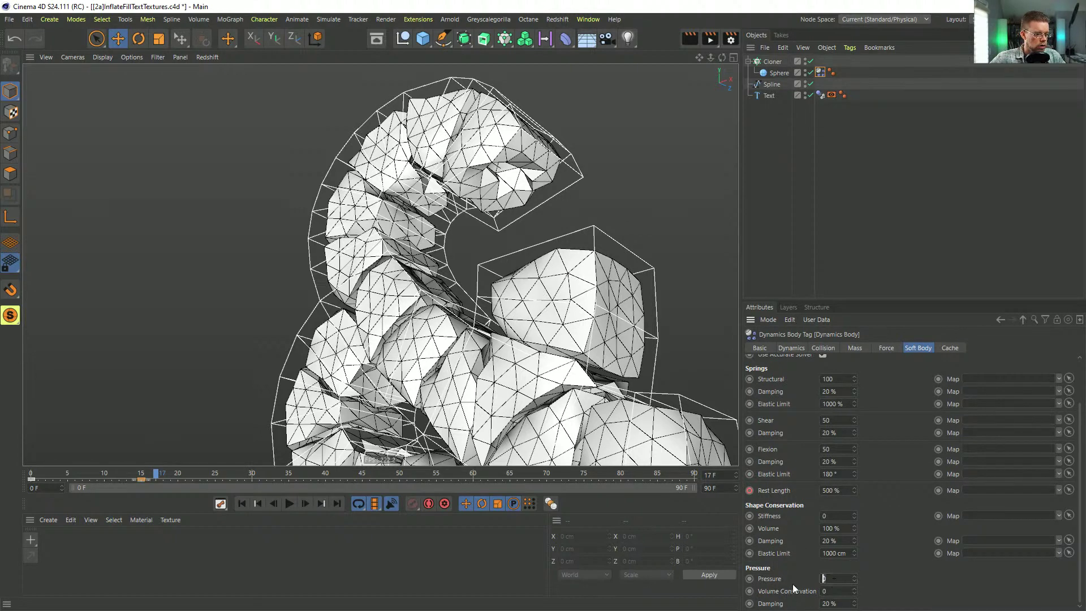
Step: Set the Sphere's soft body Pressure to 10 and play the inflation simulation from the first frame
{"action": "type", "text": "10"}
{"action": "key", "text": "Return"}
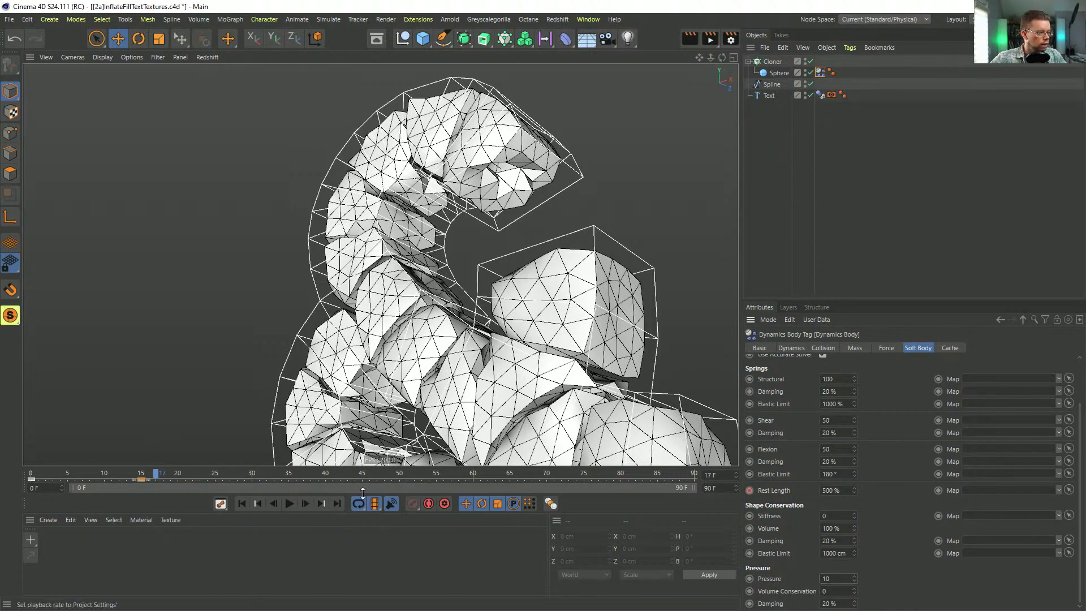
{"action": "left_click", "coordinate": [258, 503]}
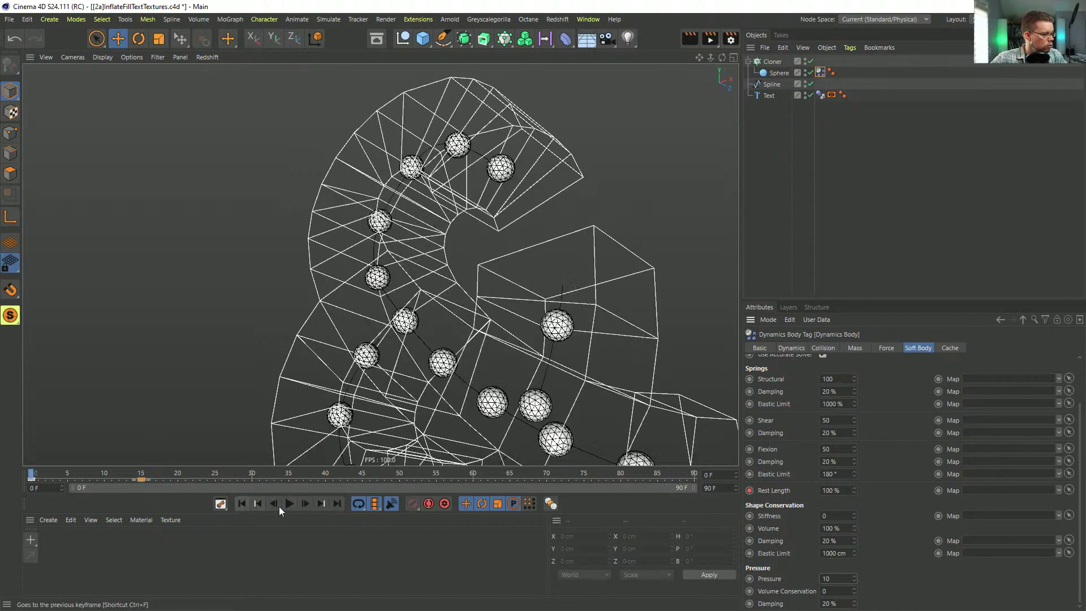
{"action": "left_click", "coordinate": [290, 503]}
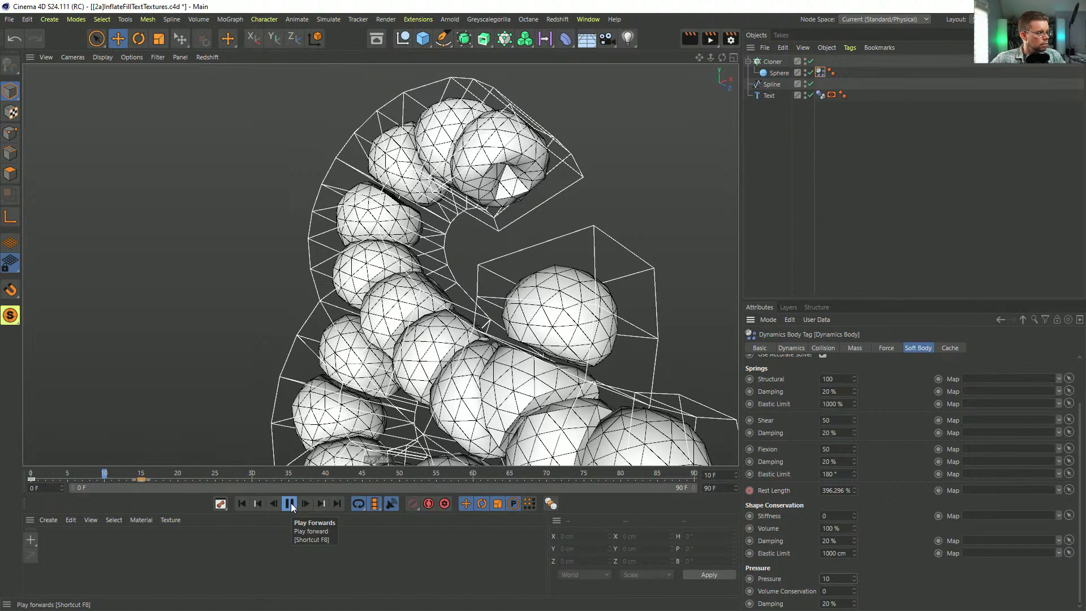
{"action": "left_click", "coordinate": [289, 504]}
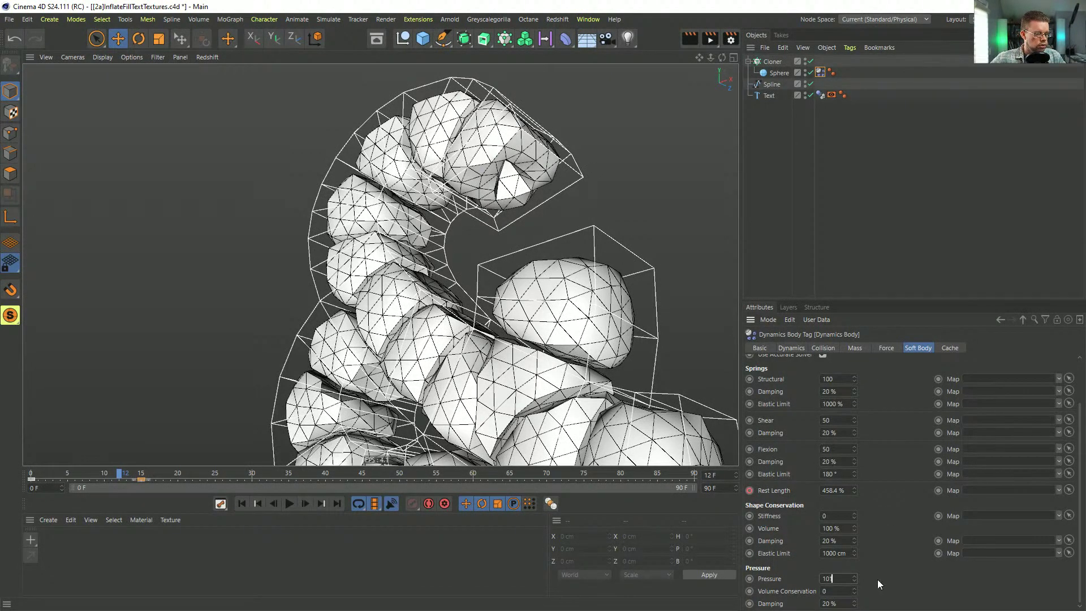
Step: Raise the Sphere's soft body Pressure to 1011 and replay the simulation from the first frame to inspect the fill
{"action": "left_click", "coordinate": [242, 503]}
{"action": "left_click", "coordinate": [779, 72]}
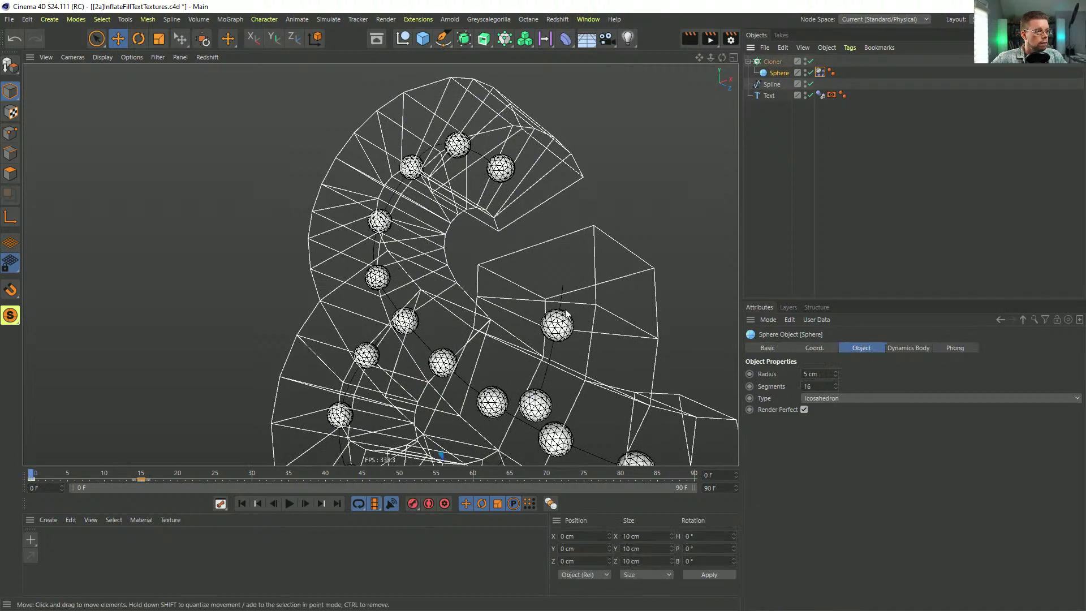
{"action": "scroll", "coordinate": [580, 328], "scroll_direction": "up", "scroll_amount": 4}
{"action": "left_click_drag", "start_coordinate": [587, 341], "coordinate": [559, 346], "text": "alt"}
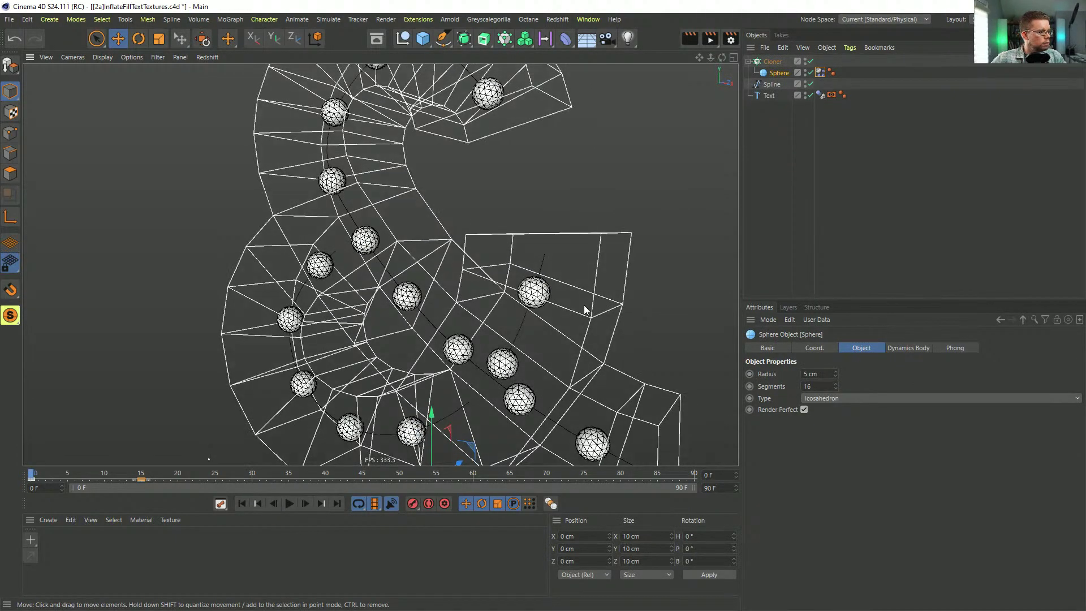
{"action": "left_click", "coordinate": [289, 503]}
{"action": "left_click_drag", "start_coordinate": [324, 373], "coordinate": [368, 322], "text": "alt"}
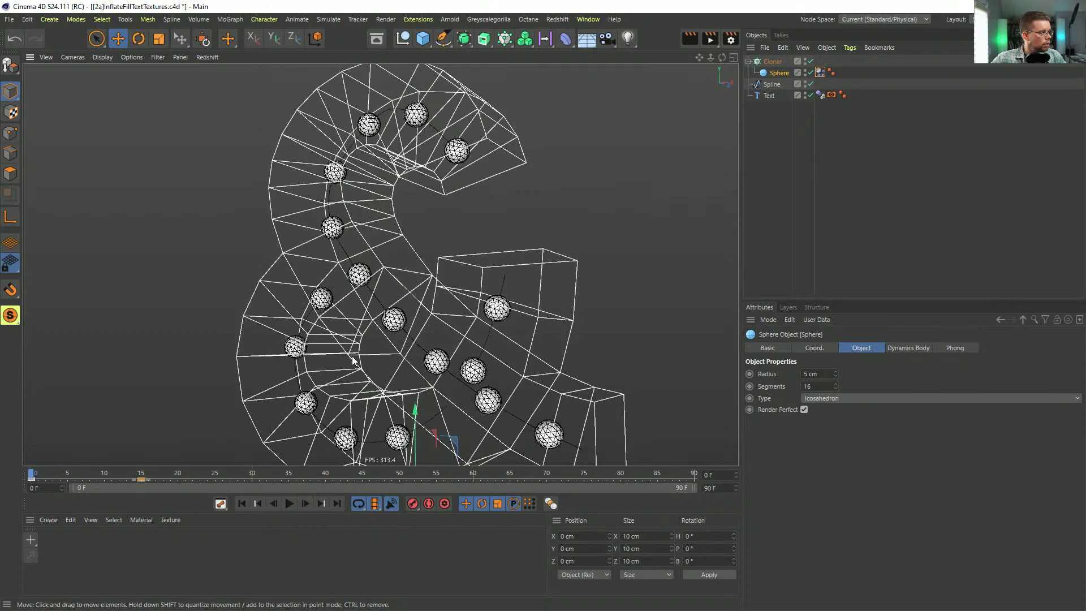
{"action": "left_click", "coordinate": [289, 504]}
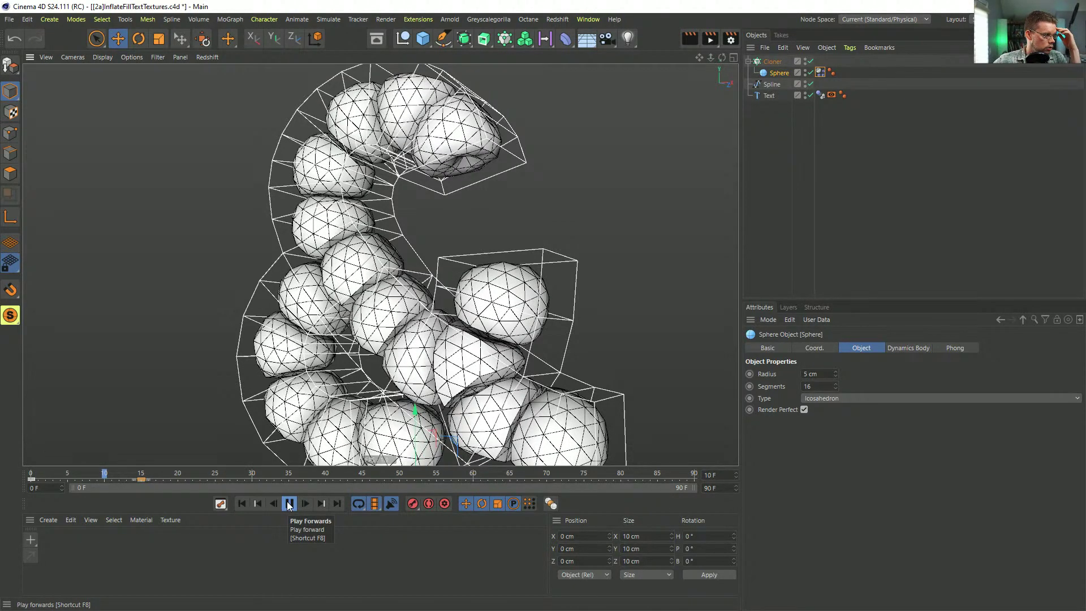
{"action": "left_click", "coordinate": [288, 503]}
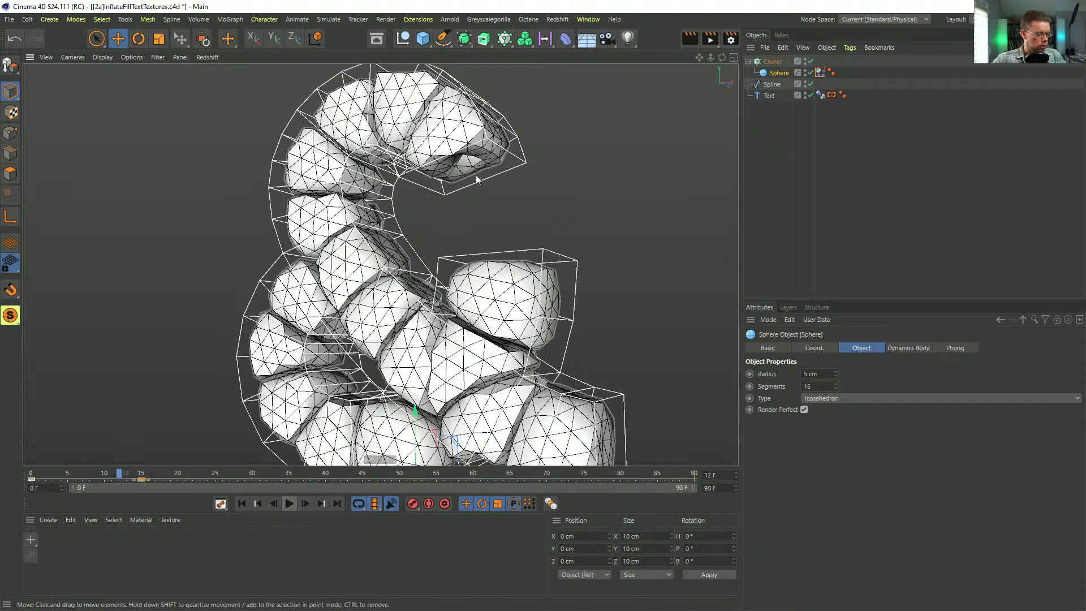
{"action": "left_click_drag", "start_coordinate": [469, 150], "coordinate": [553, 225], "text": "alt"}
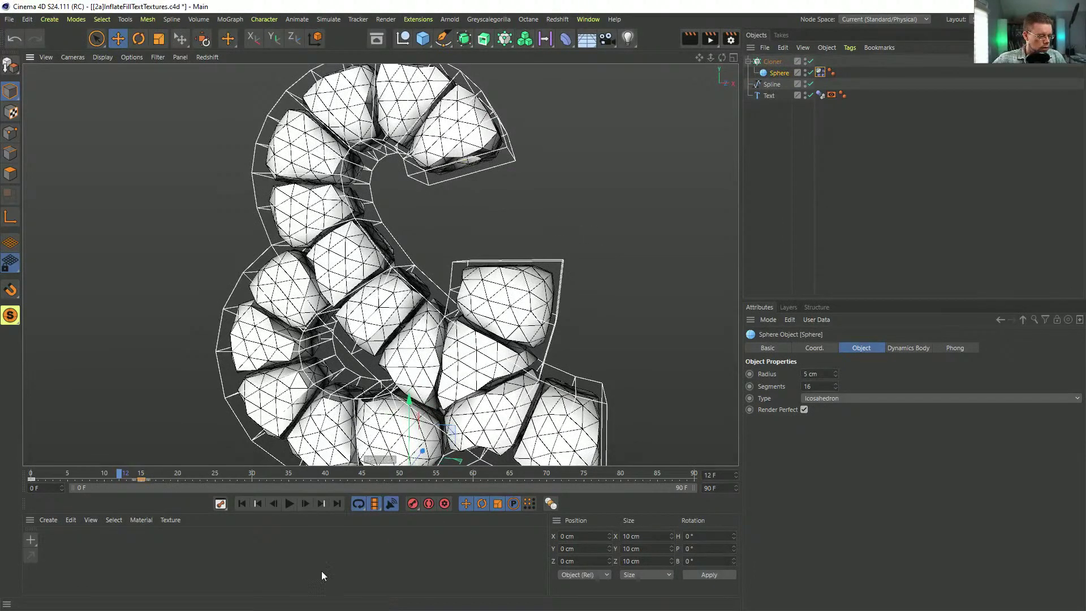
Step: Open the project's Expert dynamics settings and replay the simulation from the first frame, checking how the spheres fill the ampersand
{"action": "left_click", "coordinate": [242, 503]}
{"action": "key", "text": "ctrl+d"}
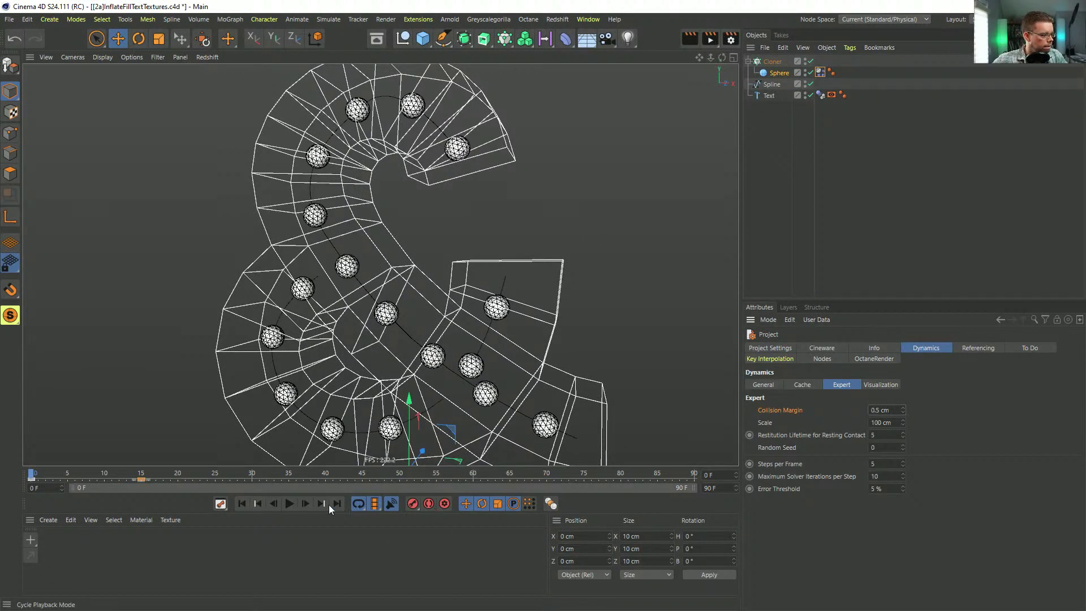
{"action": "left_click", "coordinate": [290, 503]}
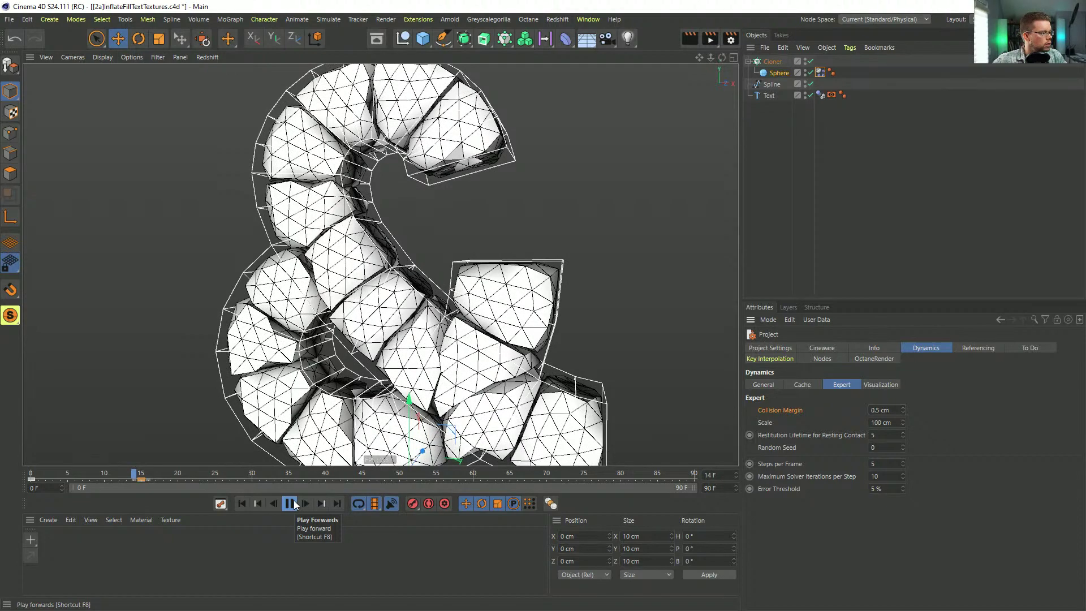
{"action": "left_click_drag", "start_coordinate": [425, 309], "coordinate": [442, 339], "text": "alt"}
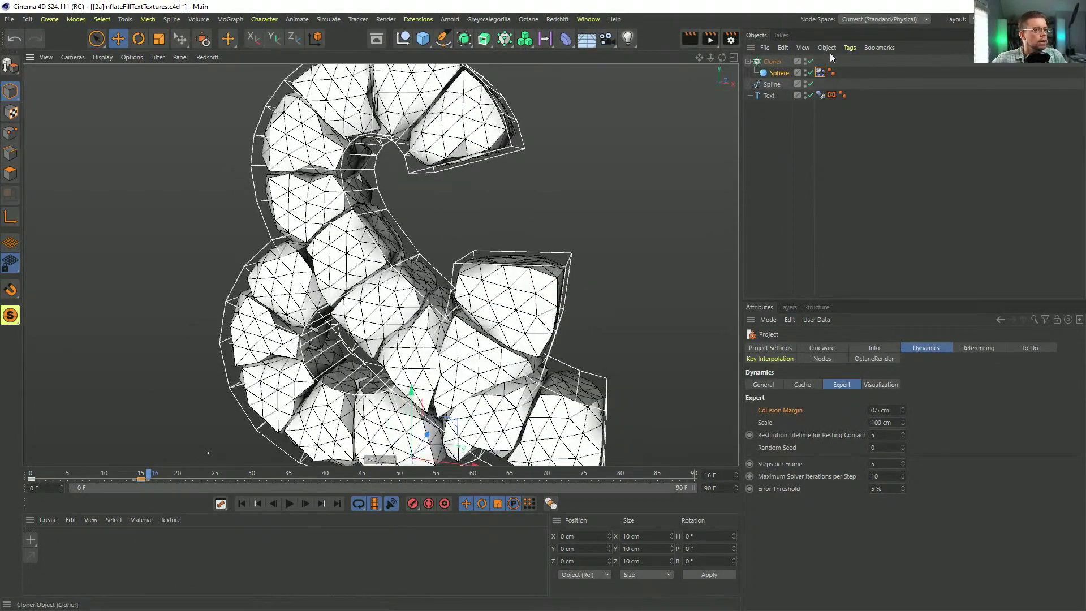
Step: Place the Cloner inside a new Subdivision Surface and inspect the smoothed spheres from several angles
{"action": "left_click", "coordinate": [773, 62]}
{"action": "left_click", "coordinate": [464, 38]}
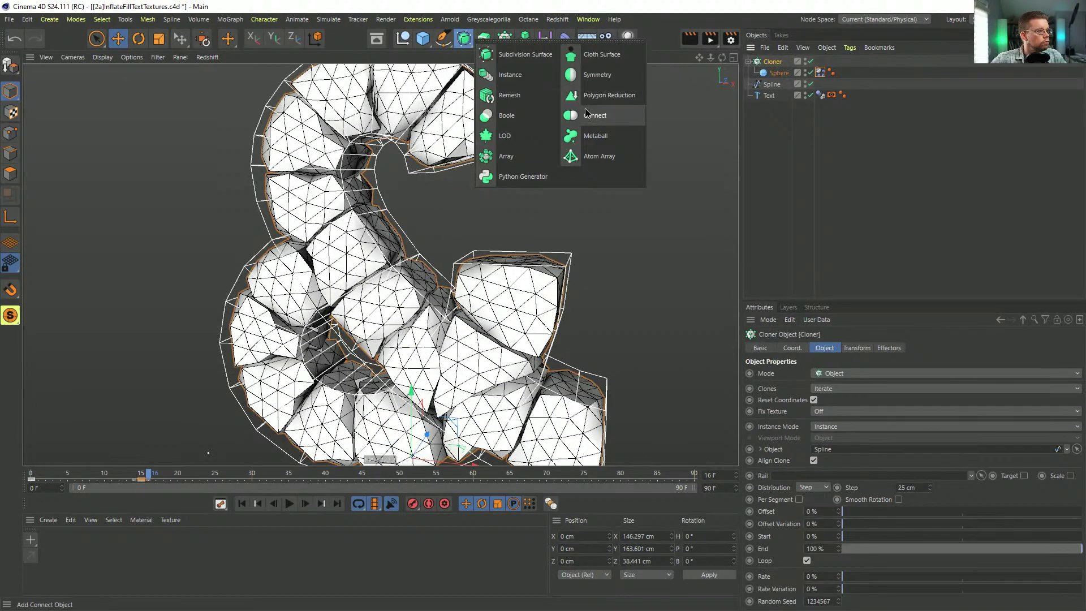
{"action": "left_click", "coordinate": [498, 54], "text": "alt"}
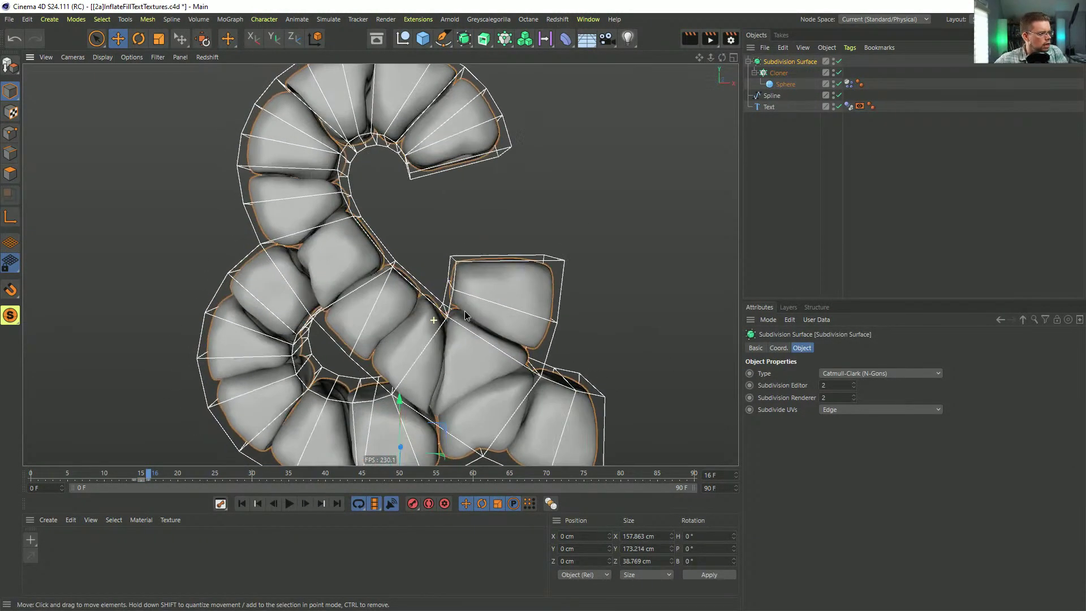
{"action": "mouse_move", "coordinate": [464, 311]}
{"action": "left_mouse_down", "text": "alt"}
{"action": "mouse_move", "coordinate": [458, 298]}
{"action": "mouse_move", "coordinate": [322, 300]}
{"action": "mouse_move", "coordinate": [450, 339]}
{"action": "mouse_move", "coordinate": [514, 299]}
{"action": "mouse_move", "coordinate": [408, 328]}
{"action": "mouse_move", "coordinate": [452, 313]}
{"action": "left_mouse_up", "text": "alt"}
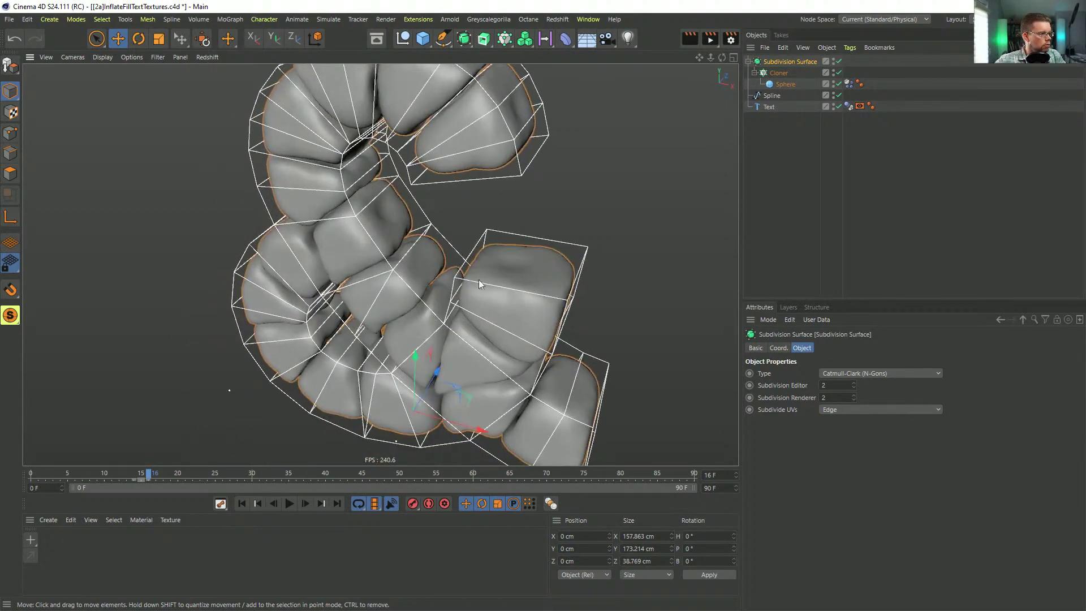
{"action": "left_click_drag", "start_coordinate": [496, 264], "coordinate": [258, 222], "text": "alt"}
{"action": "left_click_drag", "start_coordinate": [242, 283], "coordinate": [163, 389], "text": "alt"}
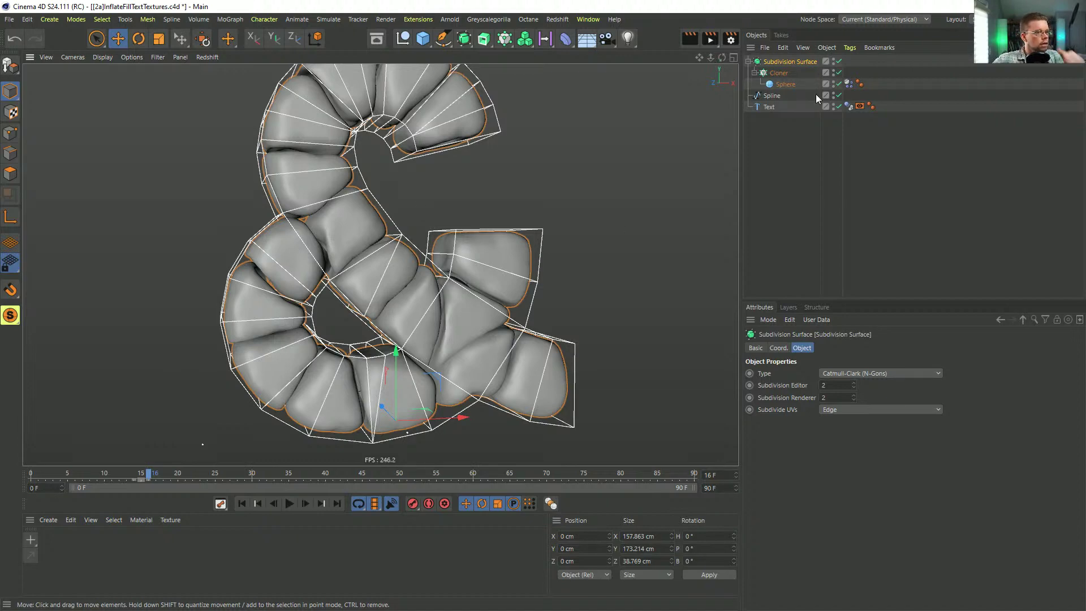
{"action": "left_click_drag", "start_coordinate": [436, 265], "coordinate": [408, 298], "text": "alt"}
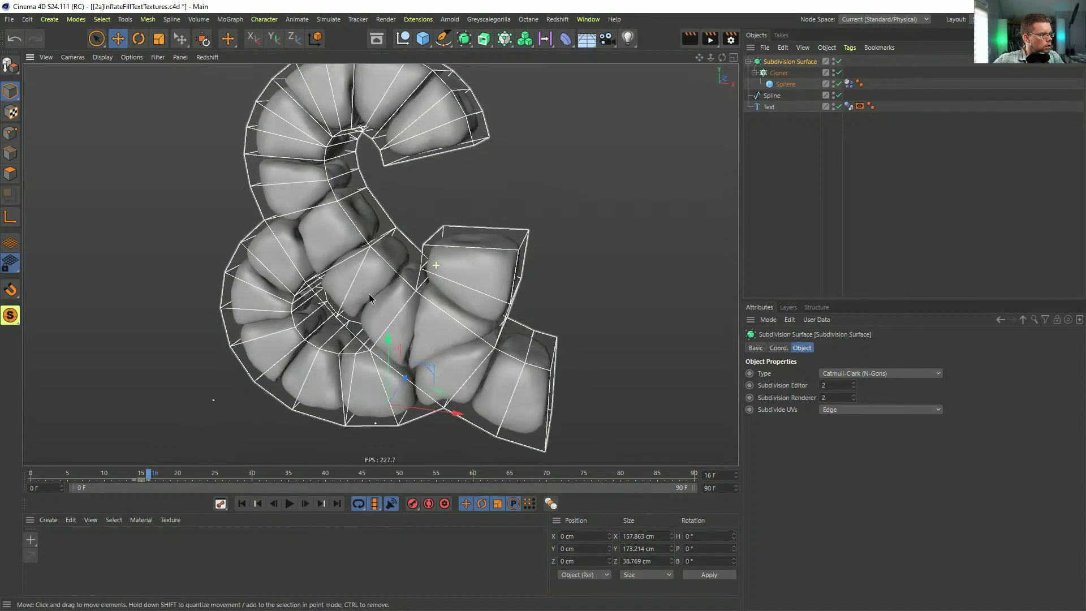
Step: Return to the first frame, move the Sphere out of the Cloner, and disable the Text object to isolate it
{"action": "left_click", "coordinate": [242, 503]}
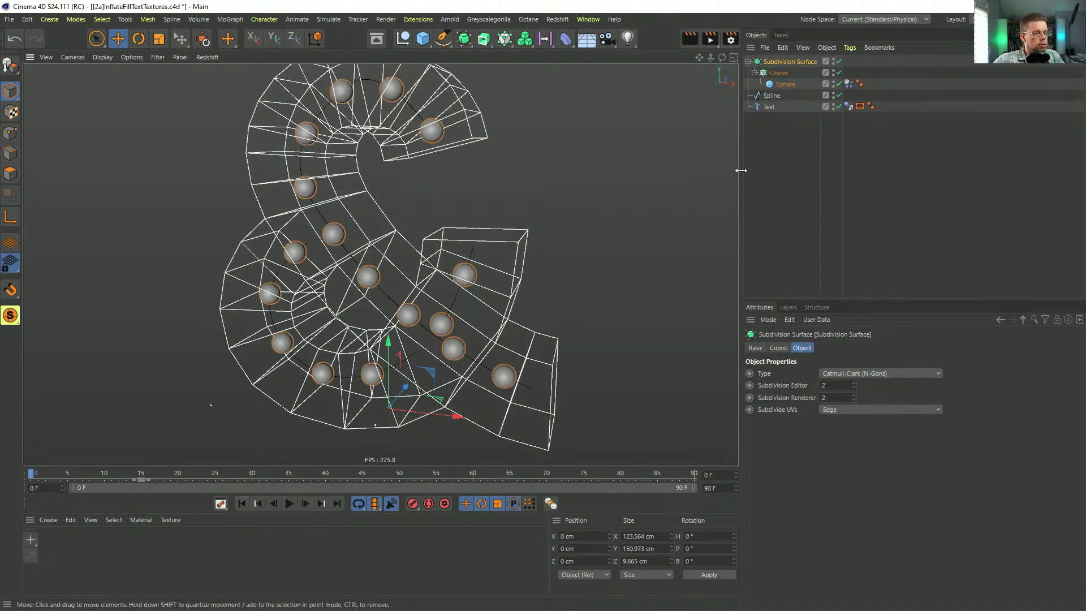
{"action": "left_click_drag", "start_coordinate": [775, 90], "coordinate": [779, 171]}
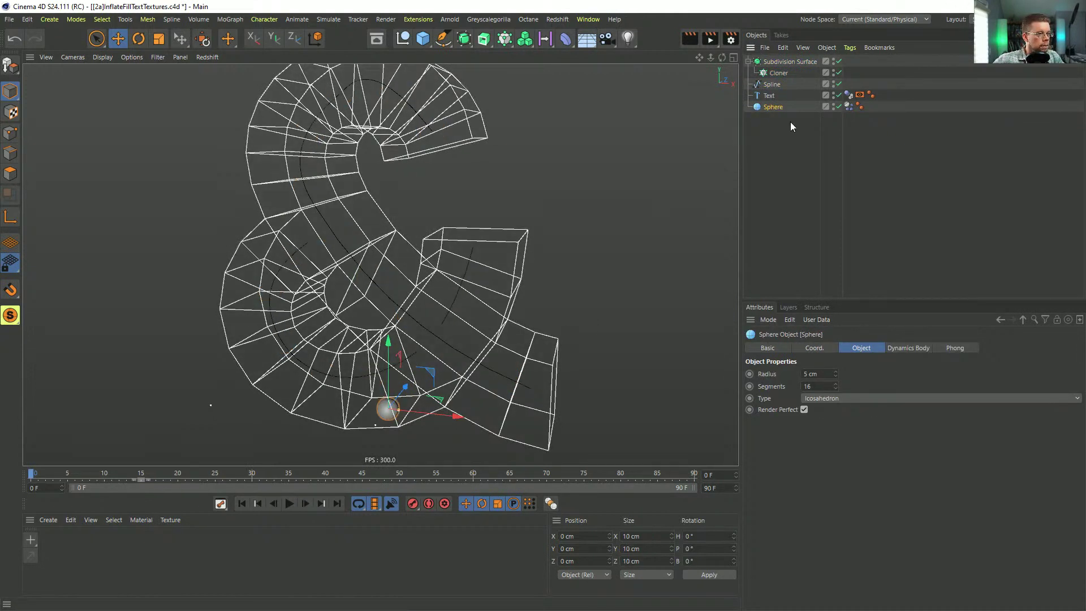
{"action": "left_click", "coordinate": [839, 95]}
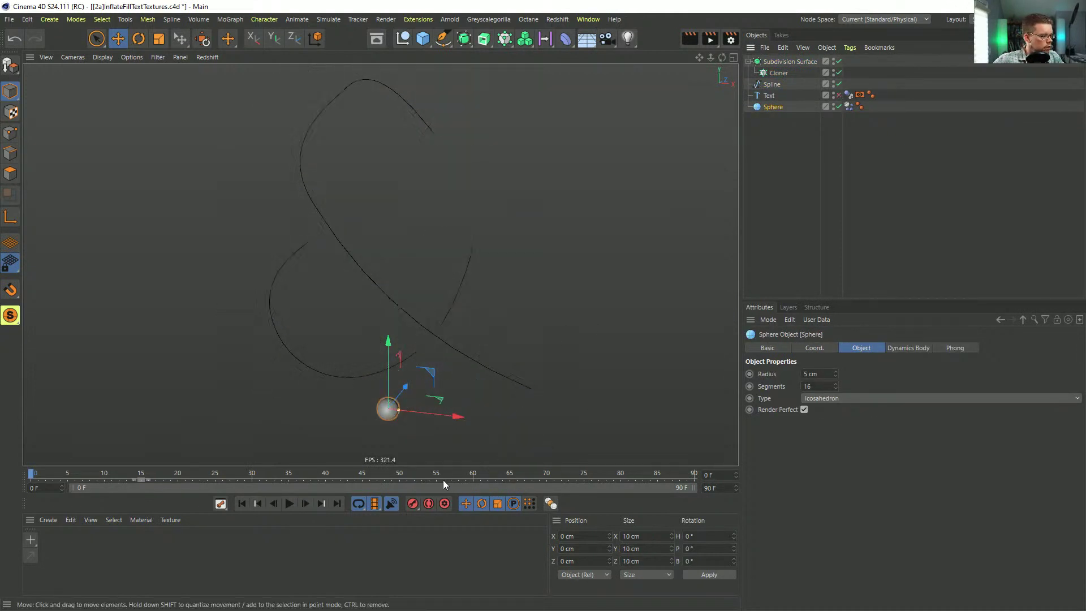
Step: Show shading with lines in the viewport and play the single Sphere's inflation from the first frame
{"action": "left_click", "coordinate": [290, 504]}
{"action": "left_click", "coordinate": [290, 503]}
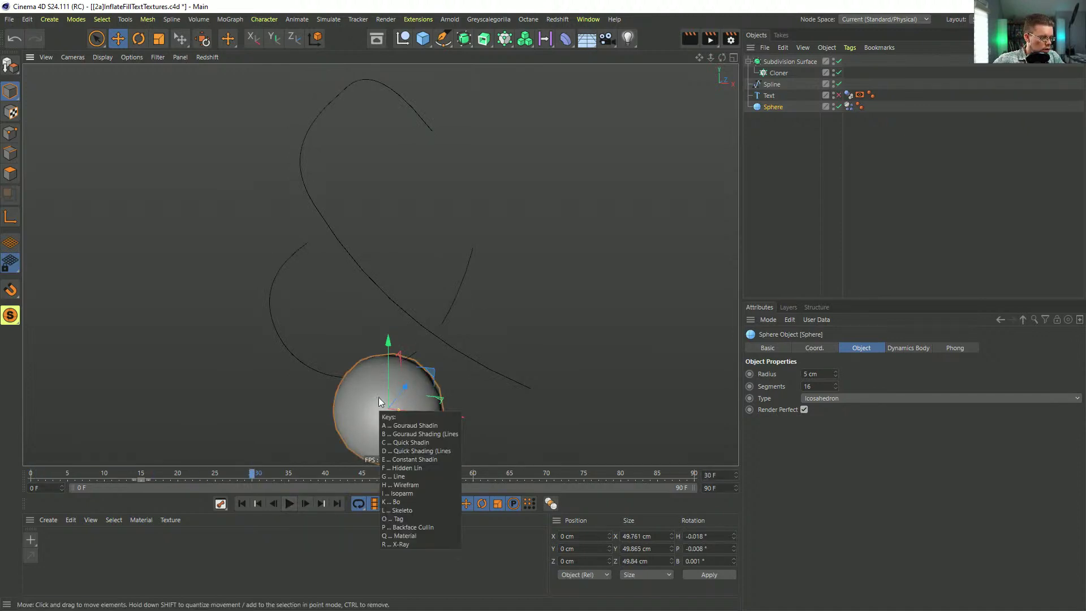
{"action": "left_click", "coordinate": [242, 503]}
{"action": "left_click", "coordinate": [290, 503]}
{"action": "left_click", "coordinate": [290, 503]}
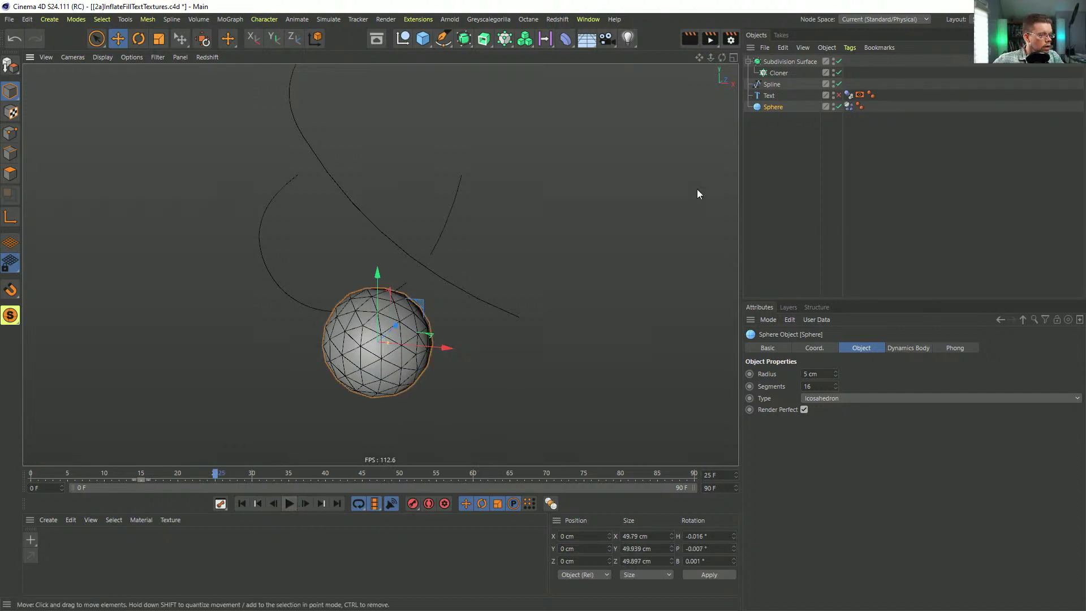
Step: Try a Volume Conservation of 11 on the Sphere's soft body during playback, and reset it to 0
{"action": "left_click", "coordinate": [848, 107]}
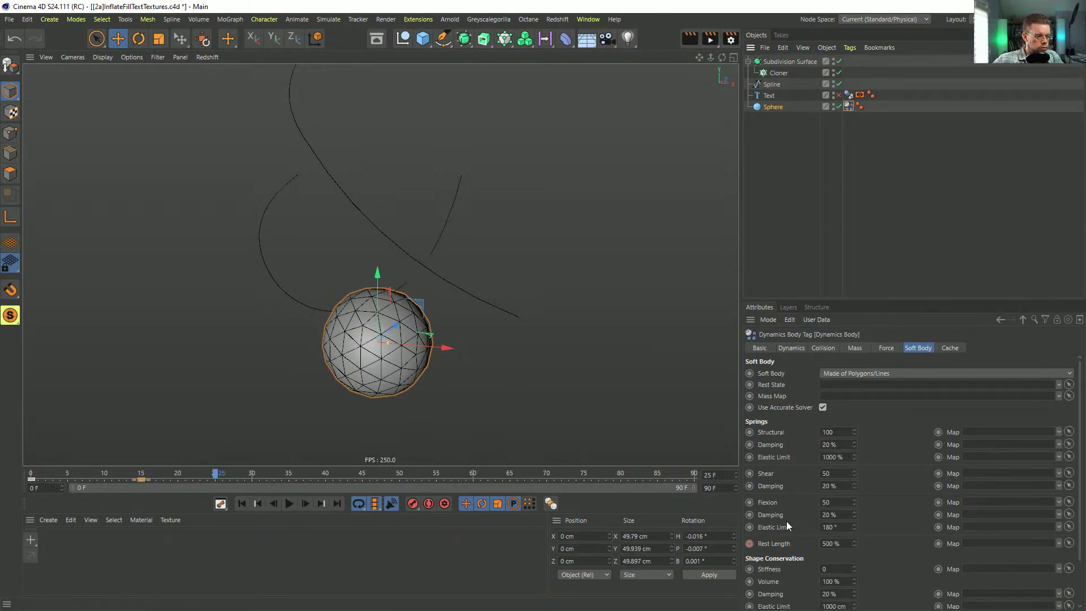
{"action": "scroll", "coordinate": [814, 576], "scroll_direction": "down", "scroll_amount": 3}
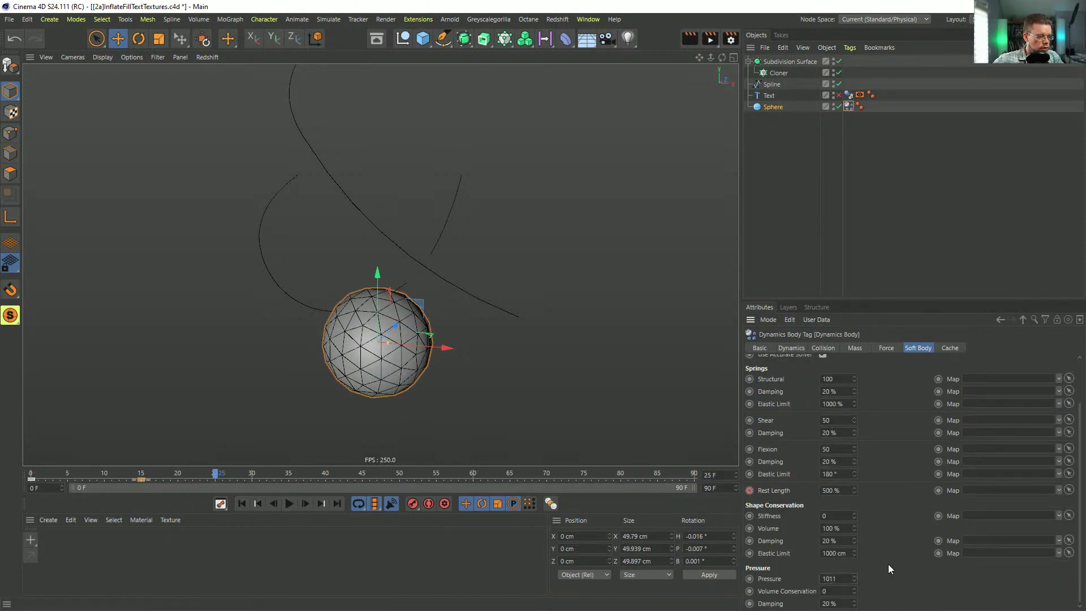
{"action": "left_click", "coordinate": [288, 504]}
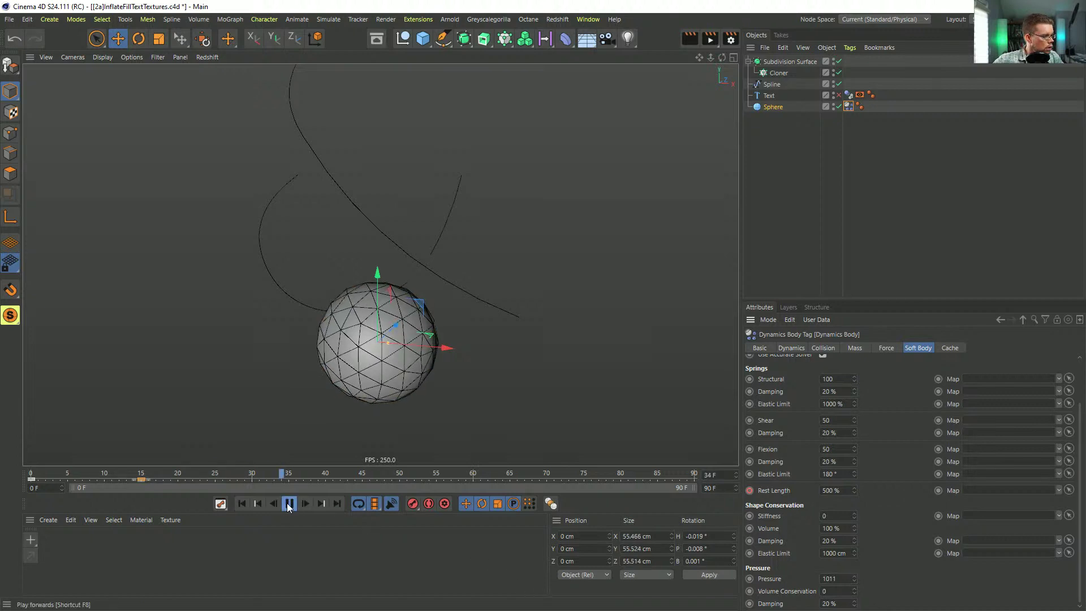
{"action": "left_click", "coordinate": [240, 503]}
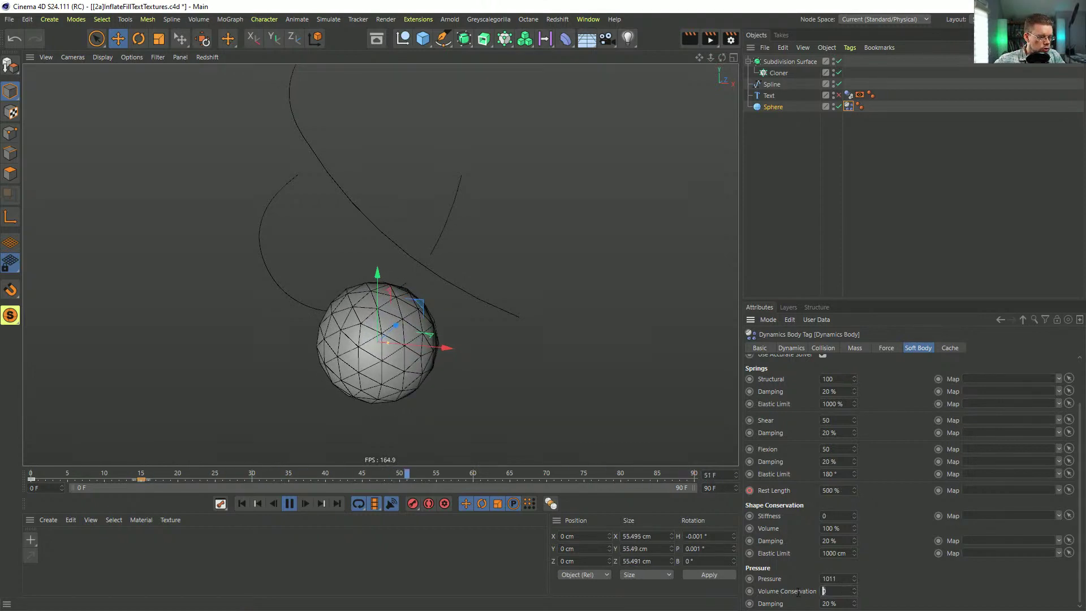
{"action": "type", "text": "1"}
{"action": "key", "text": "Return"}
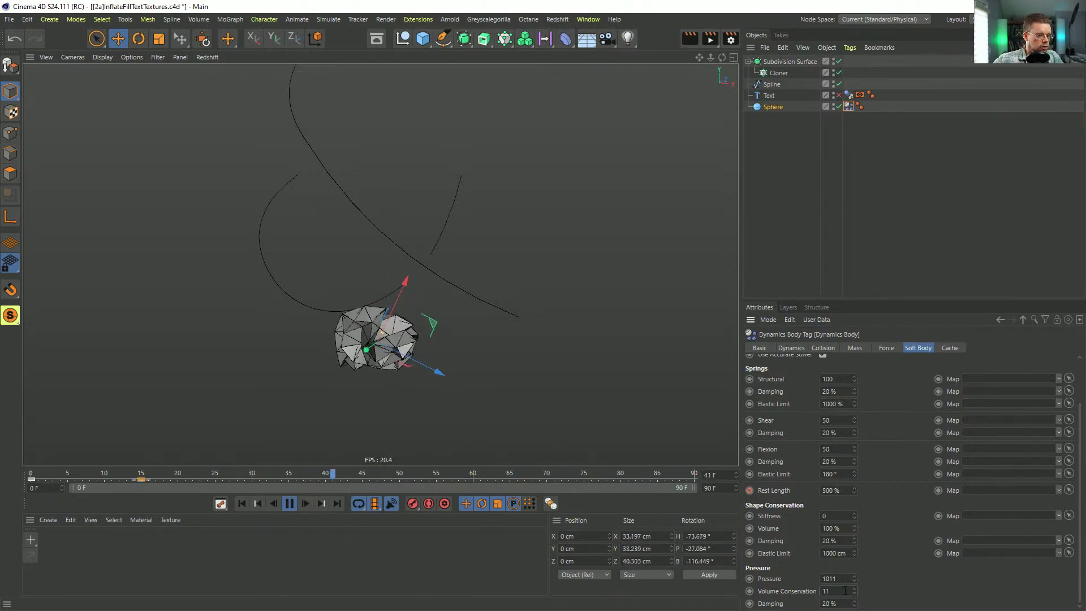
{"action": "left_click_drag", "start_coordinate": [854, 591], "coordinate": [856, 597]}
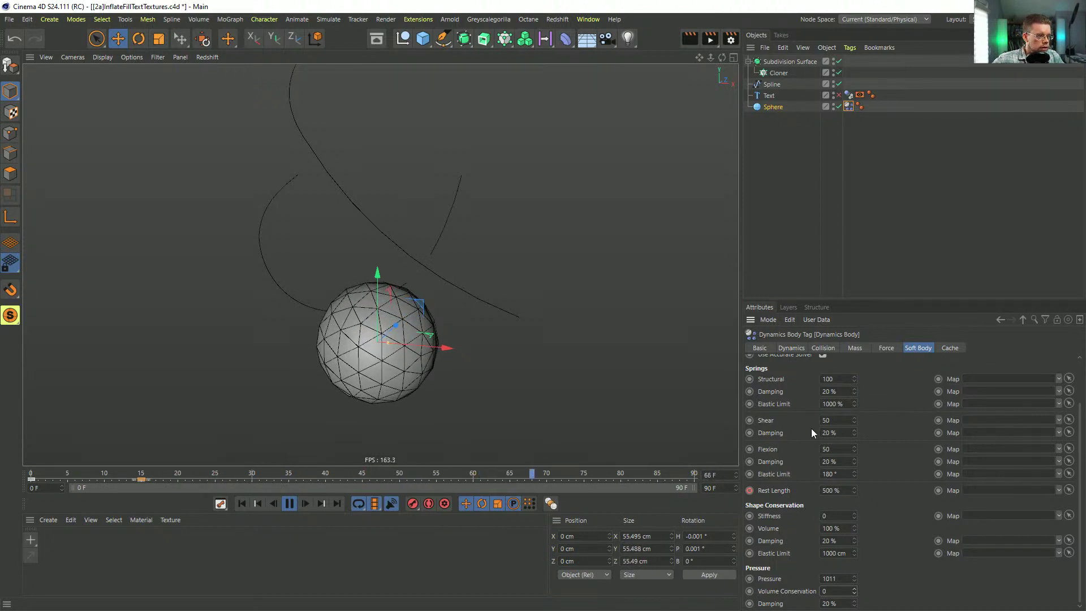
Step: Set the Sphere's soft body Shear and Flexion to 5, and save the project at the first frame
{"action": "left_click_drag", "start_coordinate": [838, 449], "coordinate": [817, 451]}
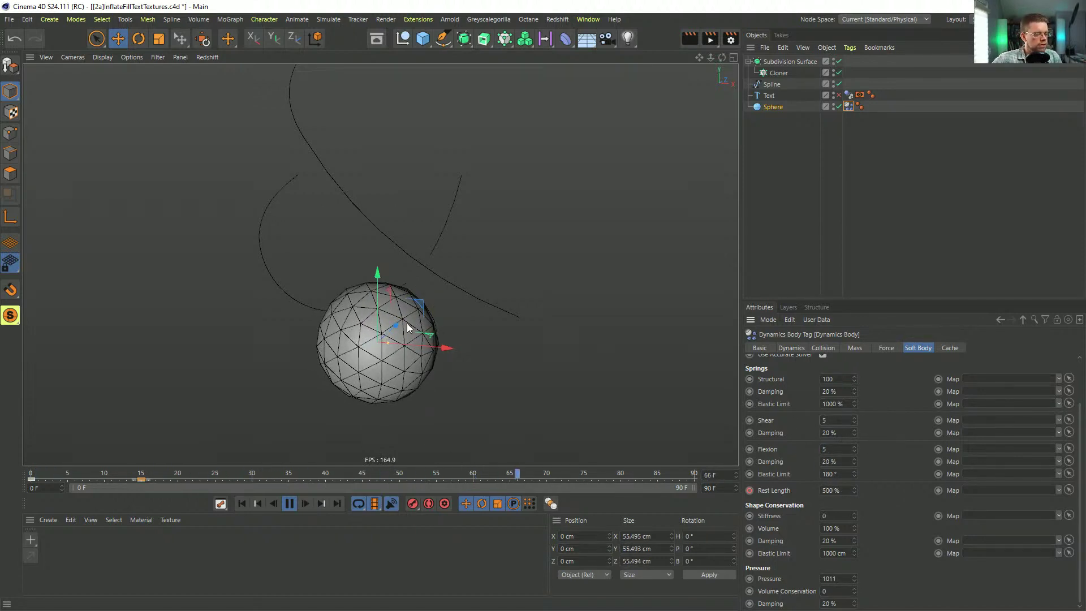
{"action": "left_click", "coordinate": [289, 503]}
{"action": "left_click", "coordinate": [241, 503]}
{"action": "key", "text": "ctrl+s"}
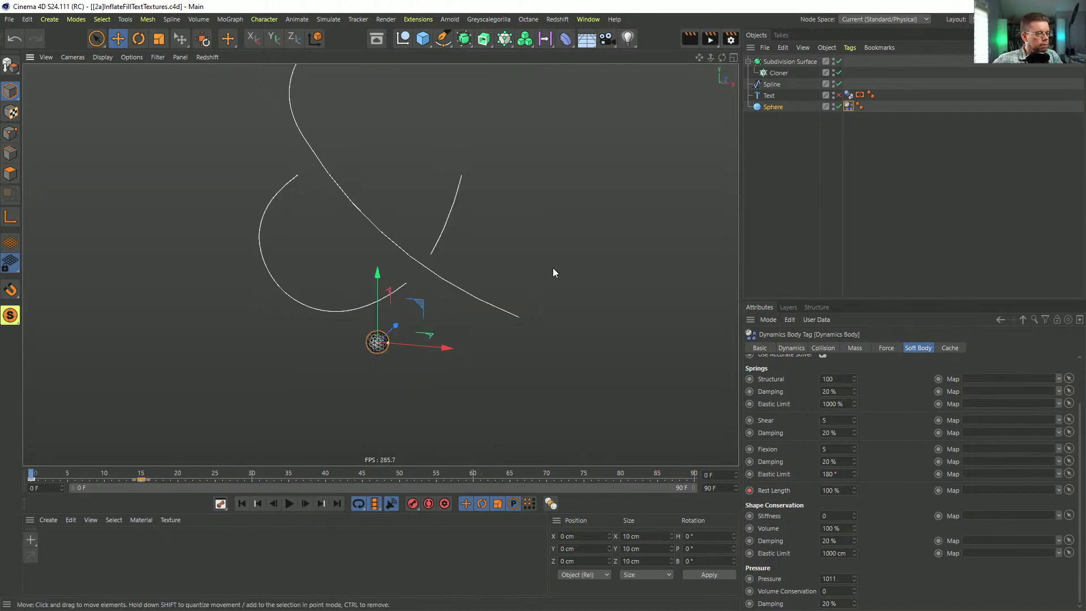
Step: Put the Sphere back under the Cloner with the Text enabled and the Subdivision Surface disabled, and play the simulation
{"action": "left_click_drag", "start_coordinate": [786, 104], "coordinate": [778, 74]}
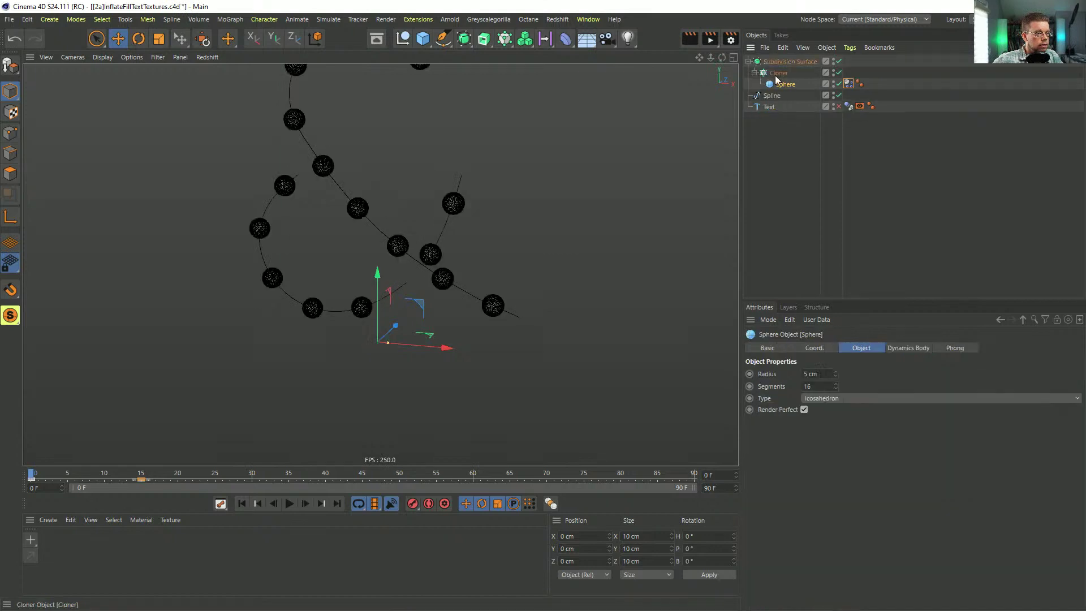
{"action": "left_click", "coordinate": [840, 98]}
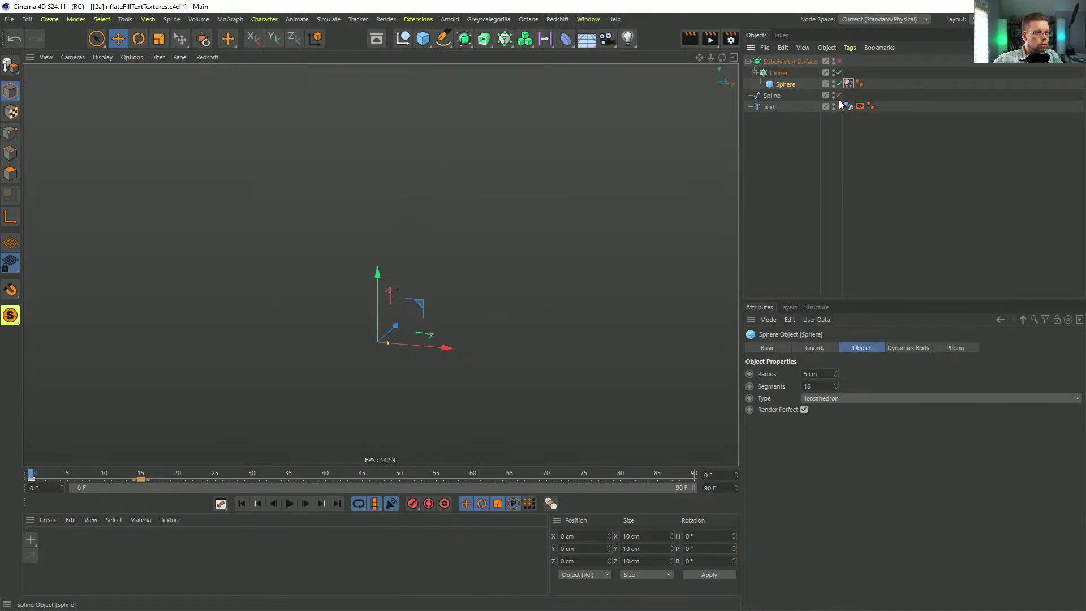
{"action": "left_click", "coordinate": [840, 95]}
{"action": "left_click", "coordinate": [839, 106]}
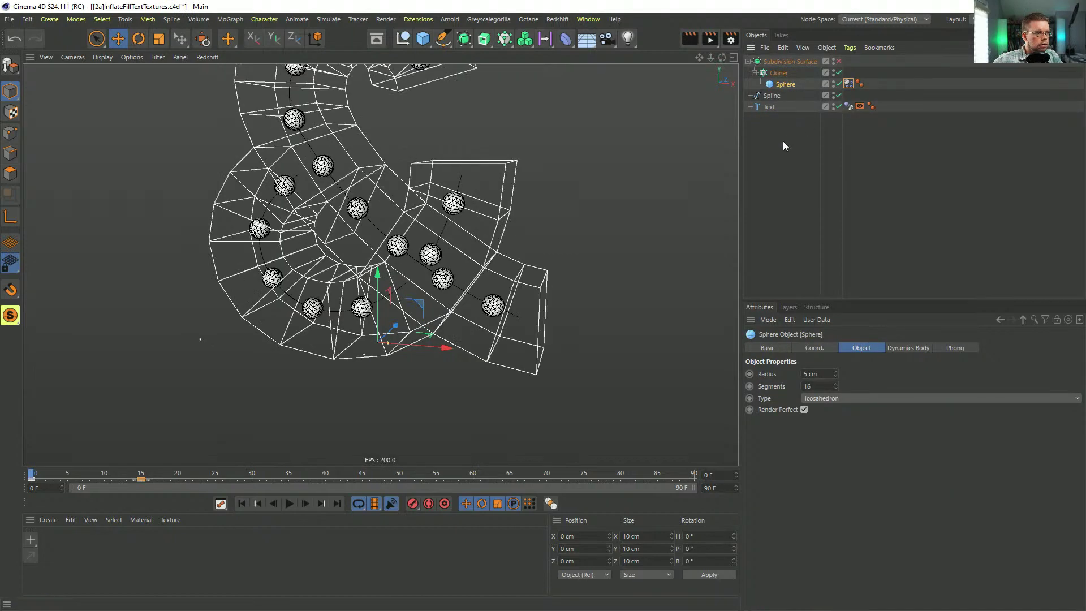
{"action": "left_click", "coordinate": [289, 504]}
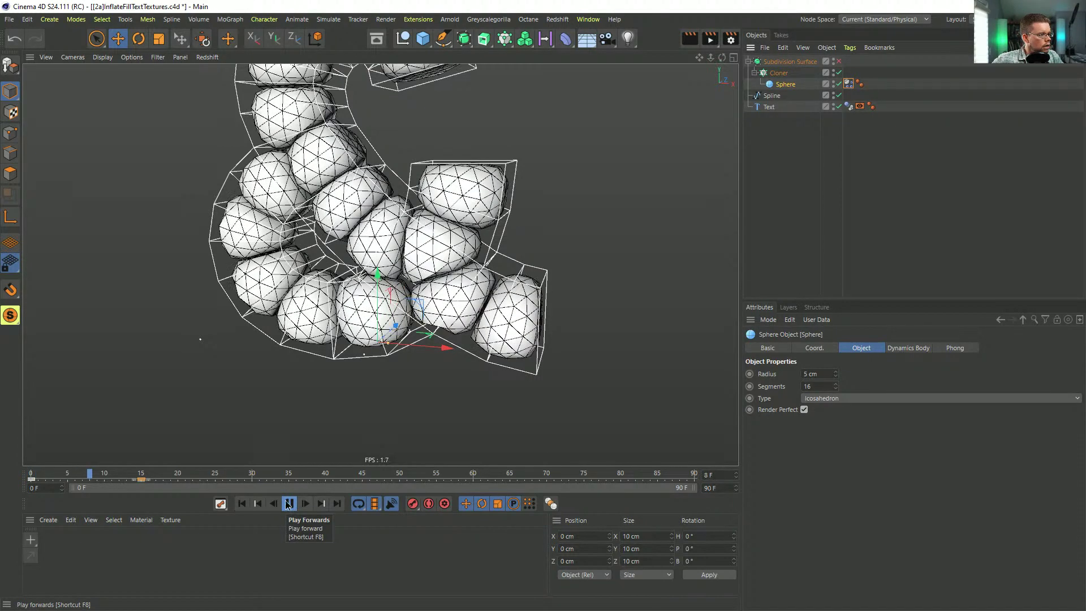
Step: Run the sphere simulation on to about frame 22 and examine how the clones fill the ampersand
{"action": "key", "text": "F8"}
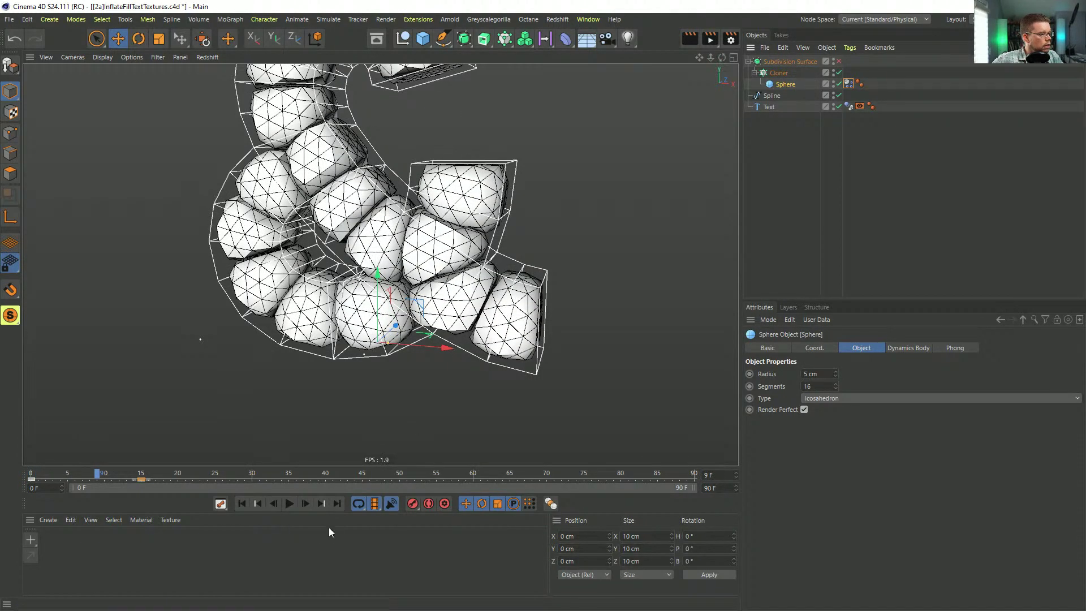
{"action": "left_click_drag", "start_coordinate": [443, 290], "coordinate": [420, 246], "text": "alt"}
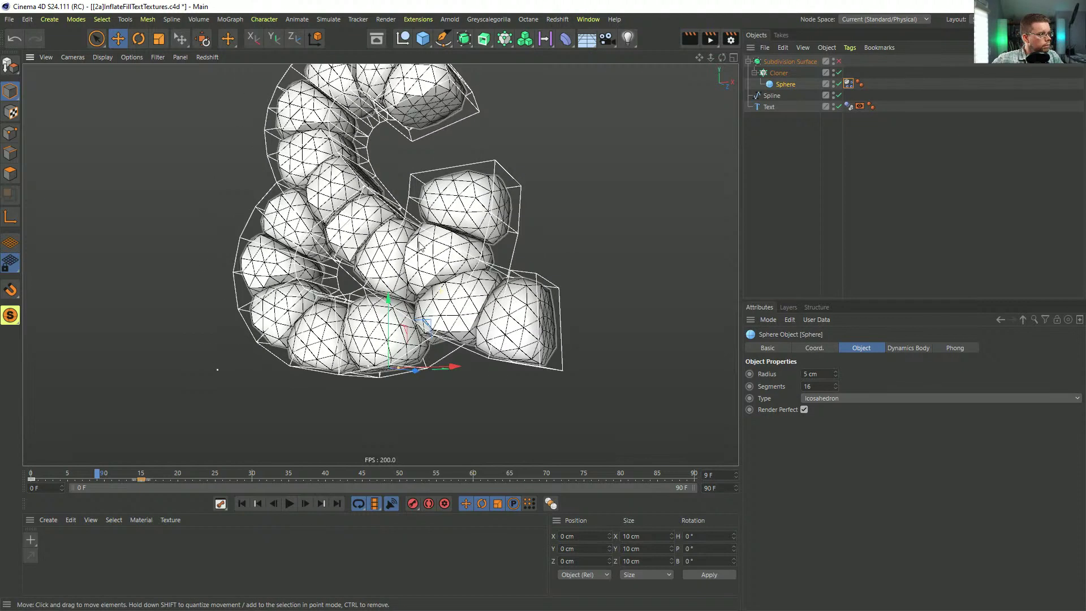
{"action": "left_click", "coordinate": [287, 508]}
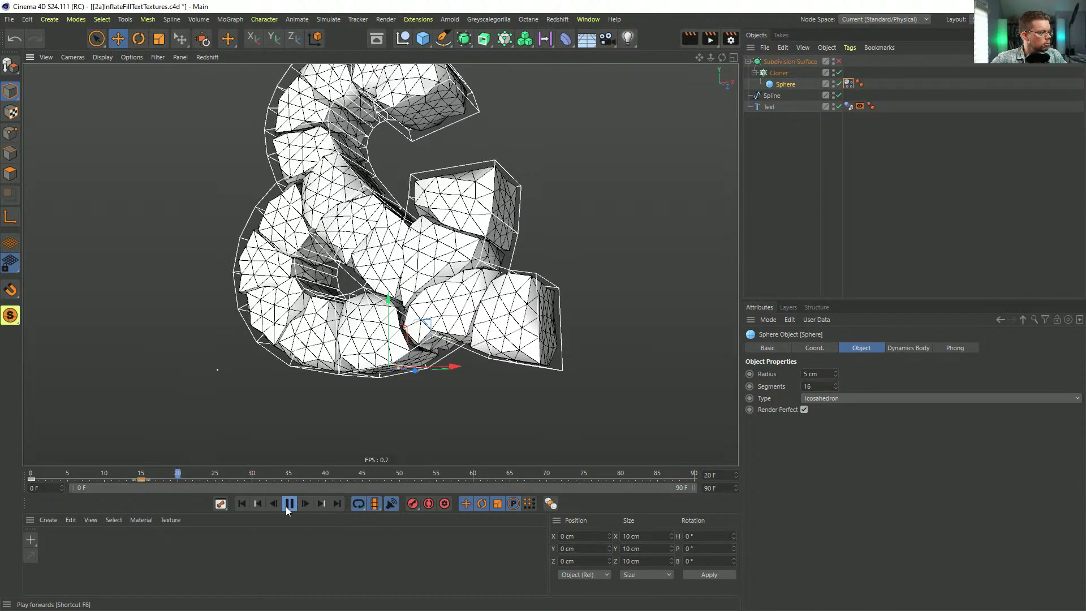
{"action": "left_click", "coordinate": [287, 508]}
{"action": "left_click_drag", "start_coordinate": [369, 213], "coordinate": [371, 250], "text": "alt"}
Step: Enable the Subdivision Surface and hide the Text in the viewport to inspect the smoothed clones
{"action": "left_click", "coordinate": [839, 62]}
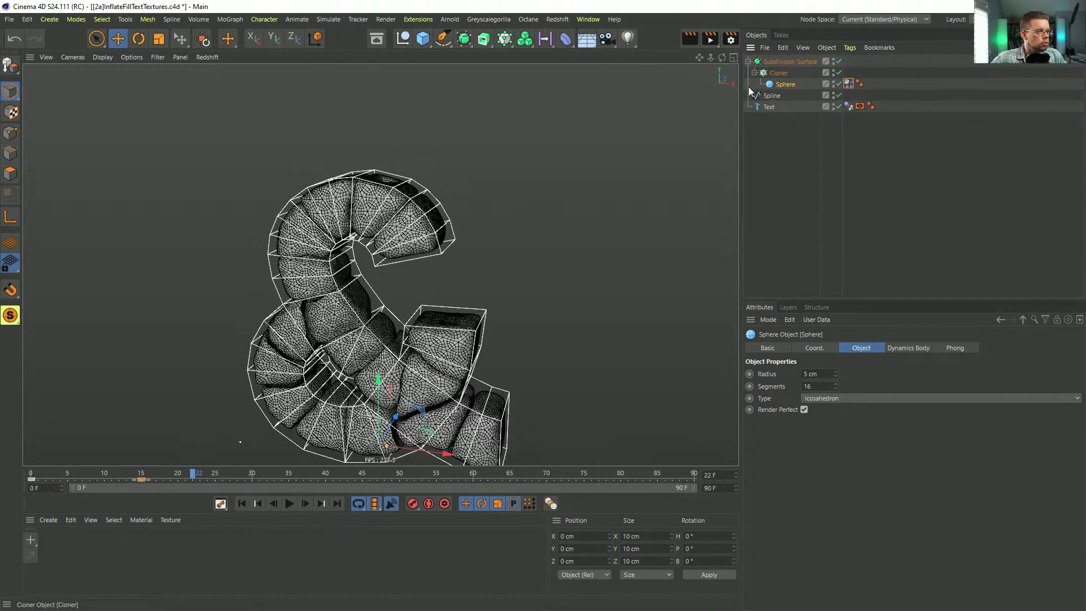
{"action": "left_click_drag", "start_coordinate": [343, 292], "coordinate": [362, 284], "text": "alt"}
{"action": "left_click", "coordinate": [833, 104]}
{"action": "mouse_move", "coordinate": [354, 355]}
{"action": "left_mouse_down", "text": "alt"}
{"action": "mouse_move", "coordinate": [100, 359]}
{"action": "mouse_move", "coordinate": [252, 385]}
{"action": "mouse_move", "coordinate": [419, 335]}
{"action": "mouse_move", "coordinate": [360, 357]}
{"action": "left_mouse_up", "text": "alt"}
{"action": "left_click_drag", "start_coordinate": [375, 195], "coordinate": [356, 243], "text": "alt"}
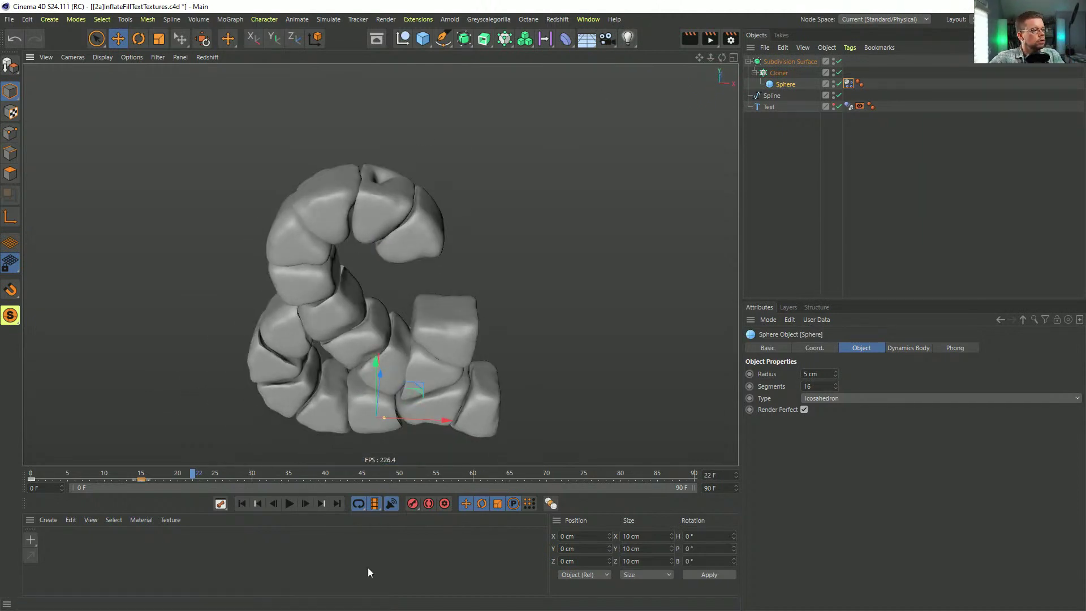
Step: Return to the first frame, disable the Subdivision Surface, and set the Sphere's segments to 13, keeping the Icosahedron type
{"action": "left_click", "coordinate": [241, 503]}
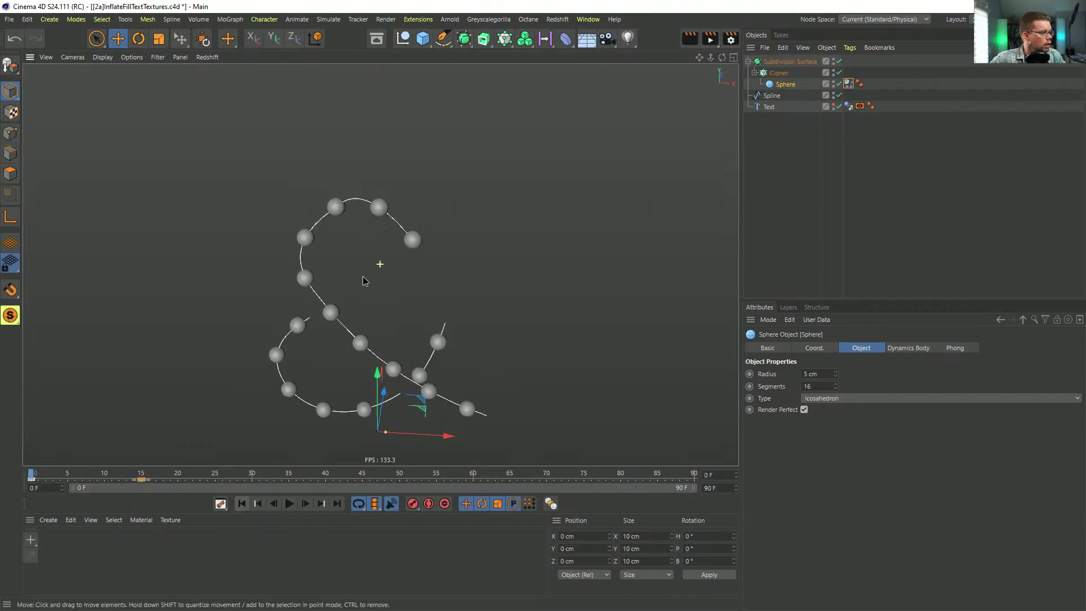
{"action": "scroll", "coordinate": [376, 230], "scroll_direction": "up", "scroll_amount": 5}
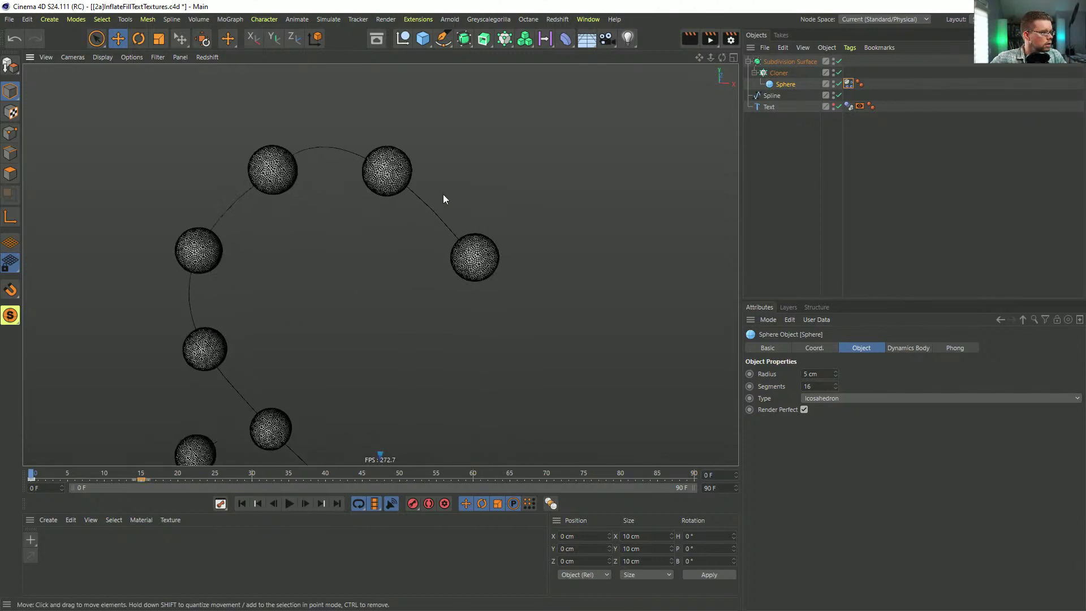
{"action": "left_click", "coordinate": [839, 61]}
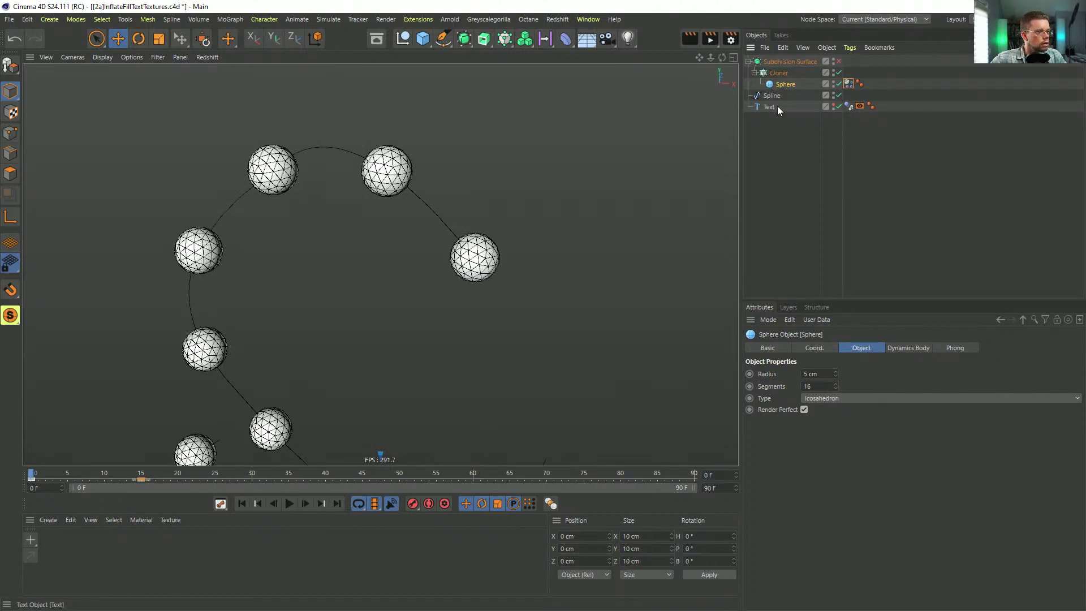
{"action": "left_click", "coordinate": [820, 398]}
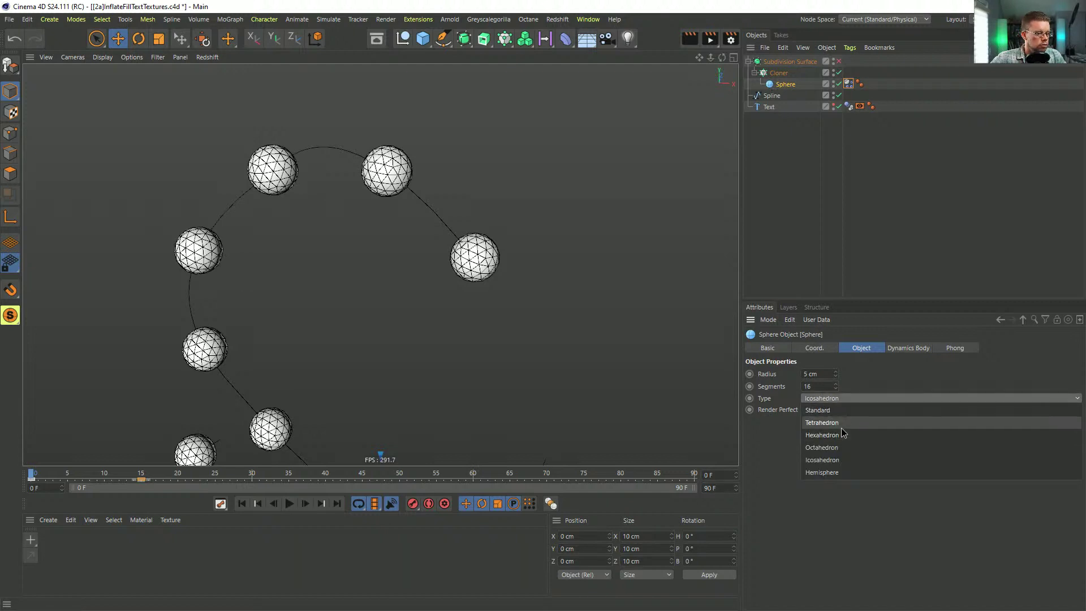
{"action": "left_click", "coordinate": [841, 400]}
{"action": "left_click_drag", "start_coordinate": [835, 389], "coordinate": [834, 389]}
{"action": "scroll", "coordinate": [416, 340], "scroll_direction": "down", "scroll_amount": 5}
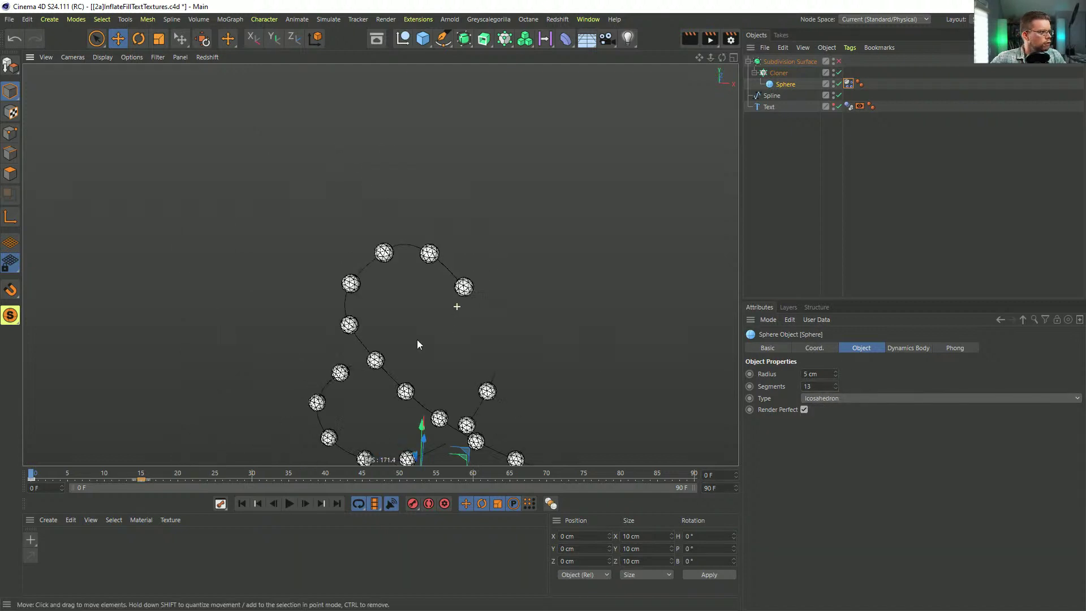
Step: Play the simulation to about frame 21, inspect the clones with the Subdivision Surface enabled, and return to the first frame
{"action": "left_click", "coordinate": [284, 503]}
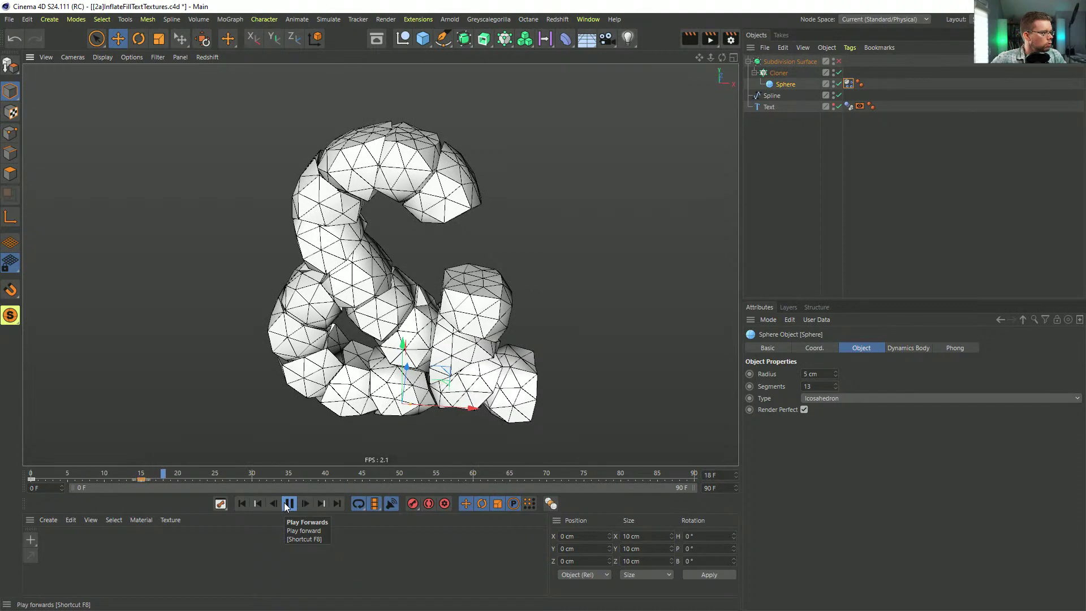
{"action": "left_click", "coordinate": [838, 61]}
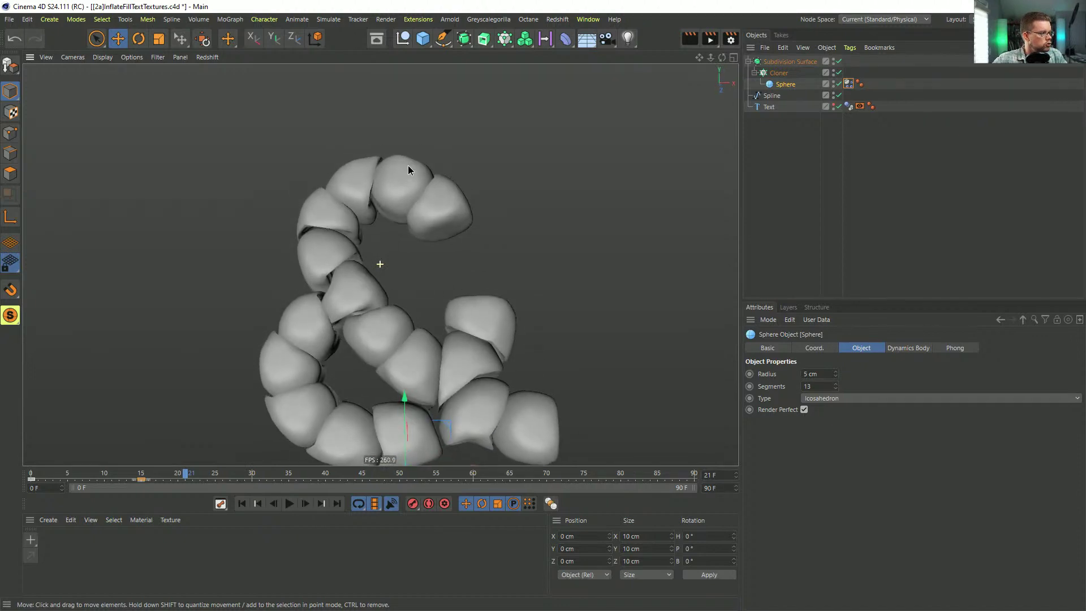
{"action": "left_click_drag", "start_coordinate": [409, 216], "coordinate": [395, 252], "text": "alt"}
{"action": "left_click", "coordinate": [242, 503]}
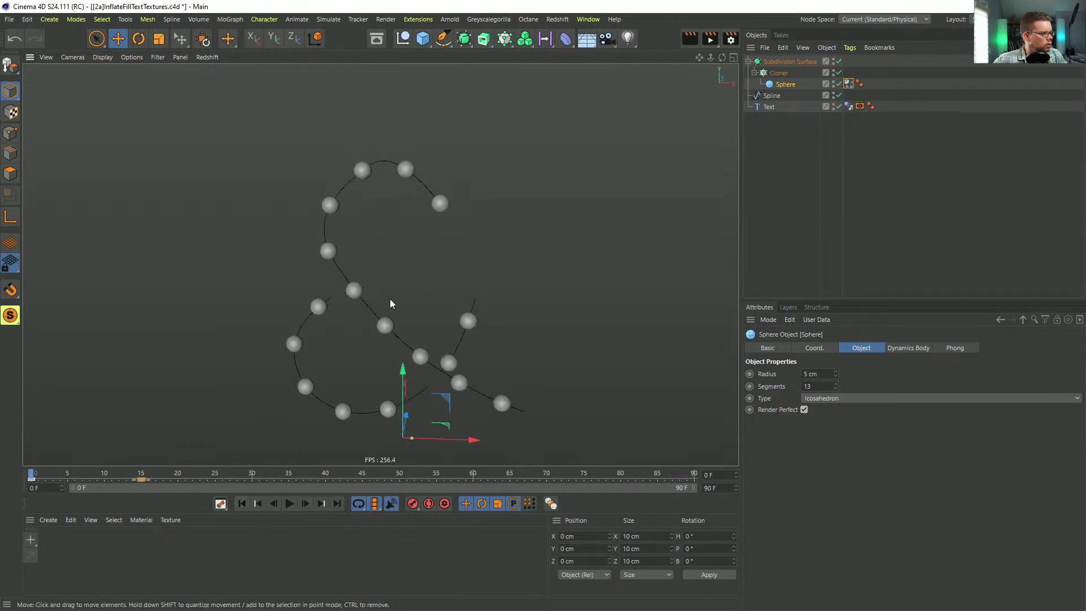
{"action": "left_click_drag", "start_coordinate": [361, 286], "coordinate": [344, 297], "text": "alt"}
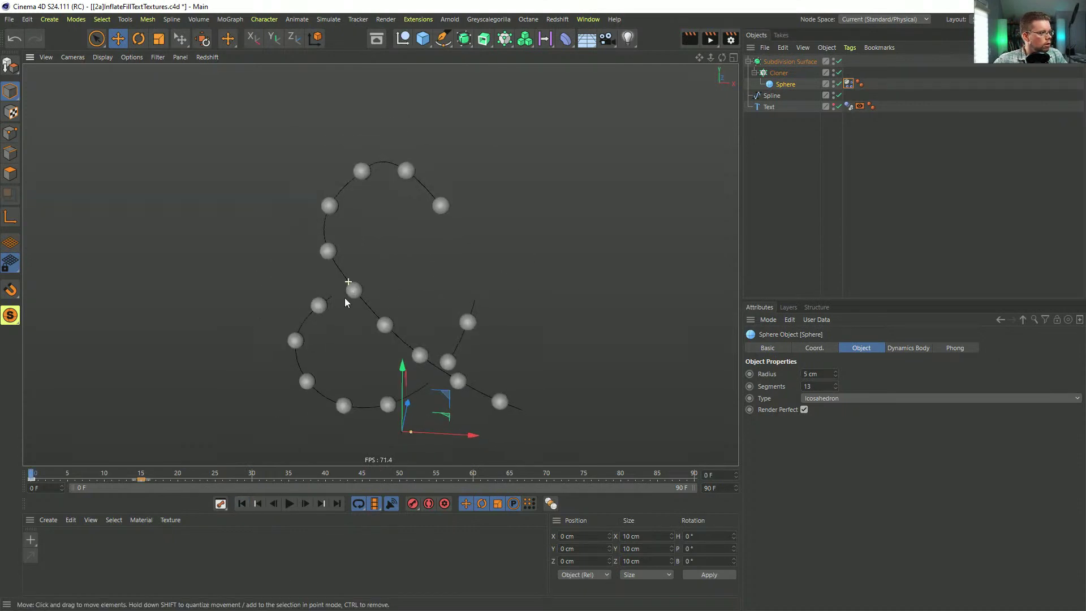
Step: Add a Cube and set its X, Y and Z sizes to 10 cm each
{"action": "left_click_drag", "start_coordinate": [422, 38], "coordinate": [527, 71]}
{"action": "left_click", "coordinate": [798, 95]}
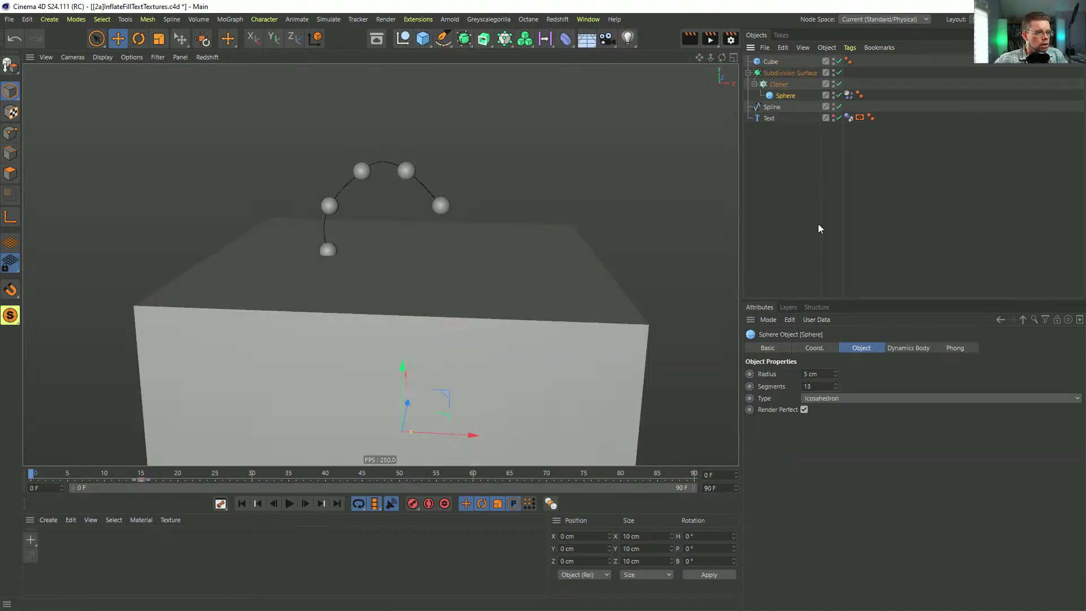
{"action": "left_click", "coordinate": [771, 62]}
{"action": "left_click", "coordinate": [797, 374]}
{"action": "type", "text": "1010"}
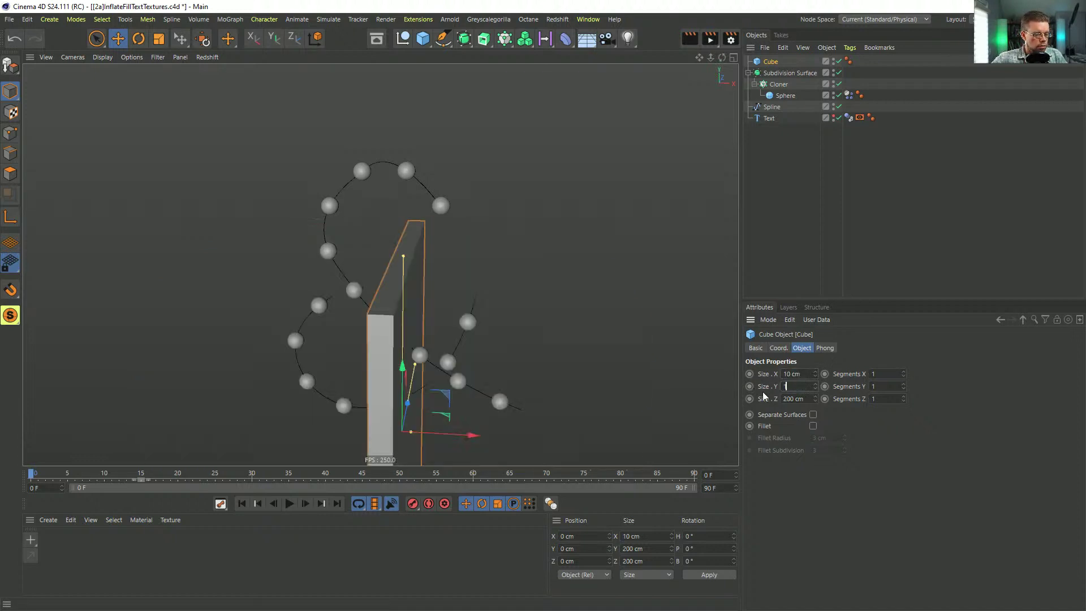
{"action": "type", "text": "10"}
{"action": "key", "text": "Return"}
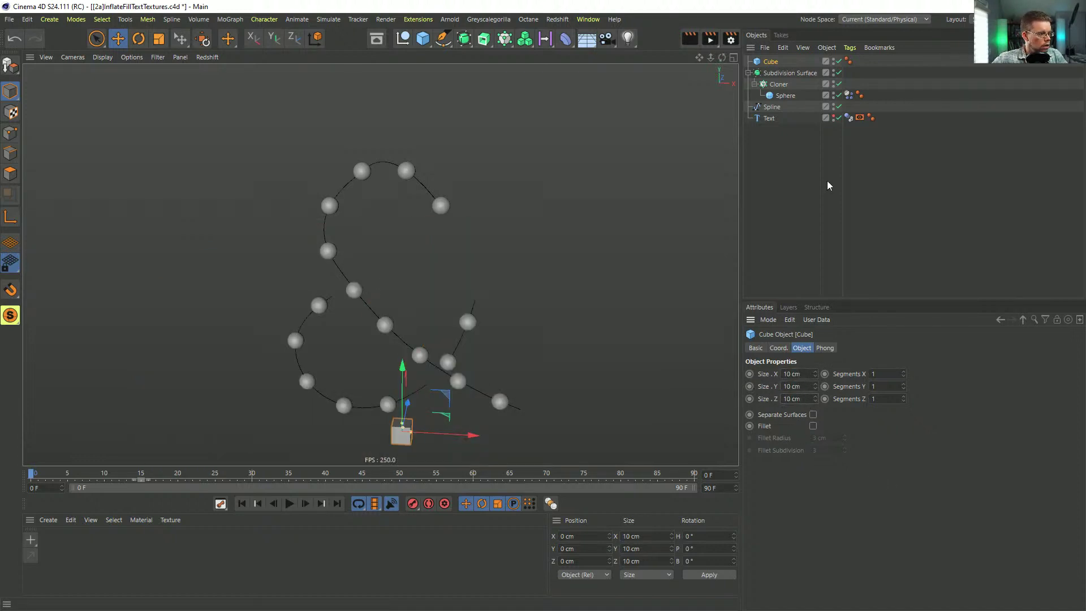
Step: Replace the Sphere with the Cube under the Cloner, copy the Sphere's Dynamics Body tag to the Cube, and disable the Sphere
{"action": "left_click_drag", "start_coordinate": [772, 64], "coordinate": [781, 86]}
{"action": "left_click_drag", "start_coordinate": [849, 95], "coordinate": [859, 84], "text": "ctrl"}
{"action": "left_click_drag", "start_coordinate": [785, 95], "coordinate": [792, 190]}
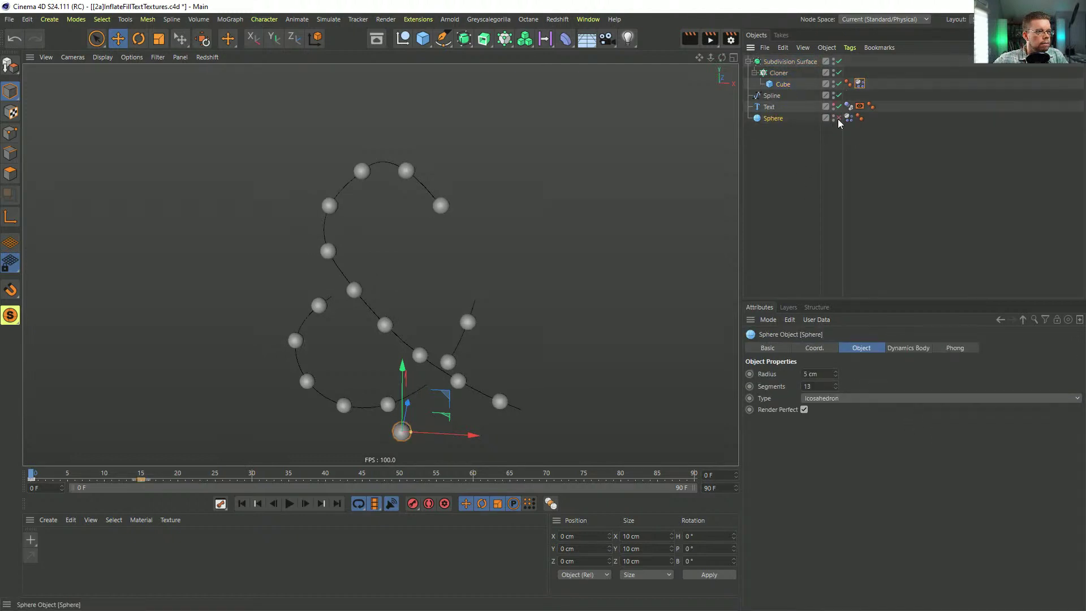
Step: Disable the Subdivision Surface and set the Cube's segments to 3 on X, Y and Z
{"action": "left_click", "coordinate": [783, 84]}
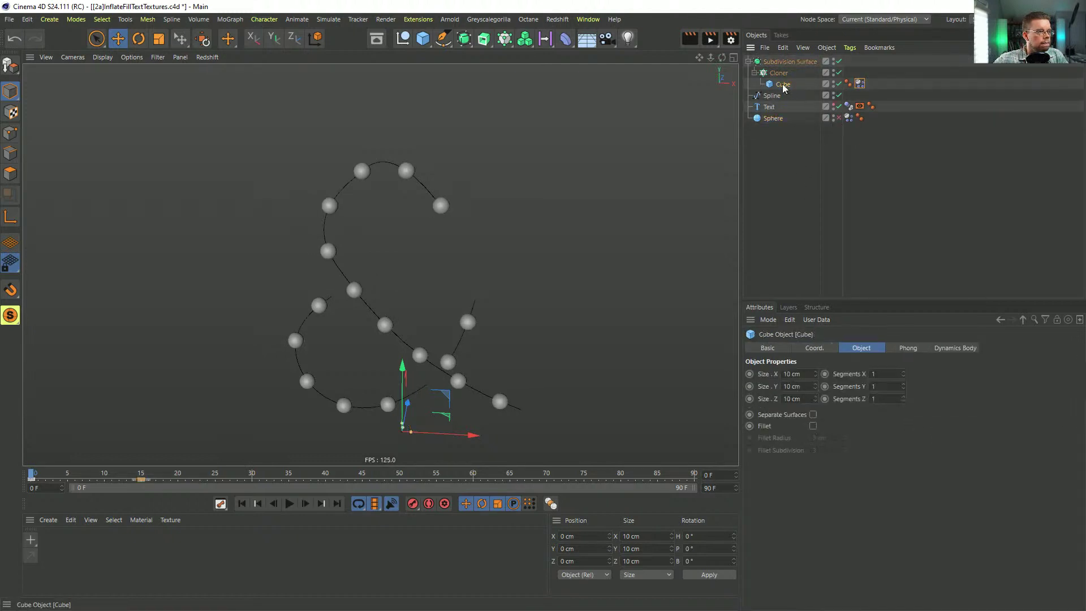
{"action": "left_click", "coordinate": [839, 61]}
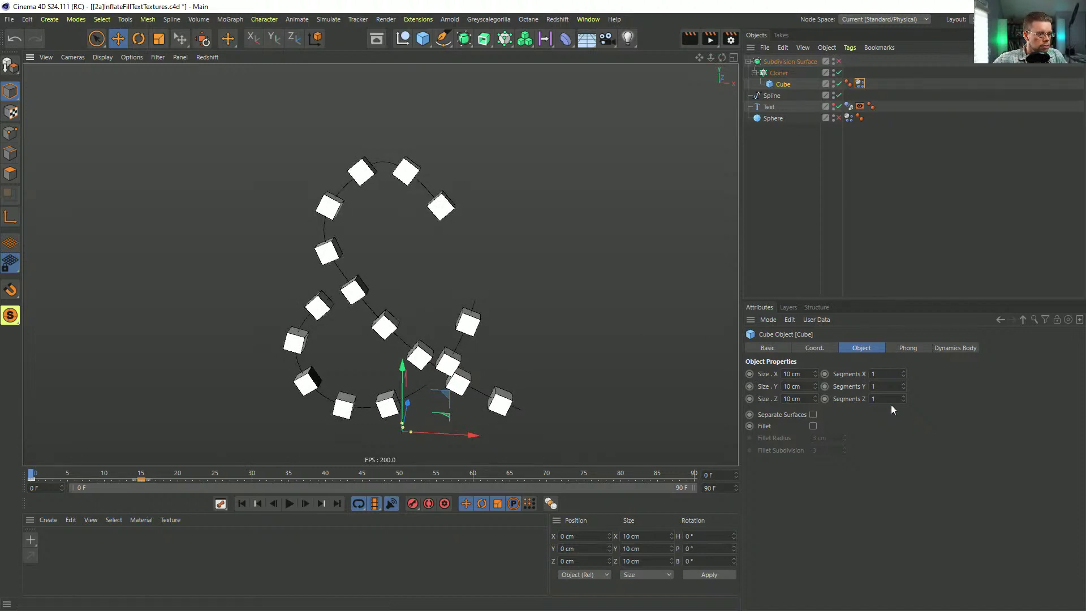
{"action": "type", "text": "3"}
{"action": "key", "text": "Tab"}
{"action": "type", "text": "3"}
{"action": "key", "text": "Return"}
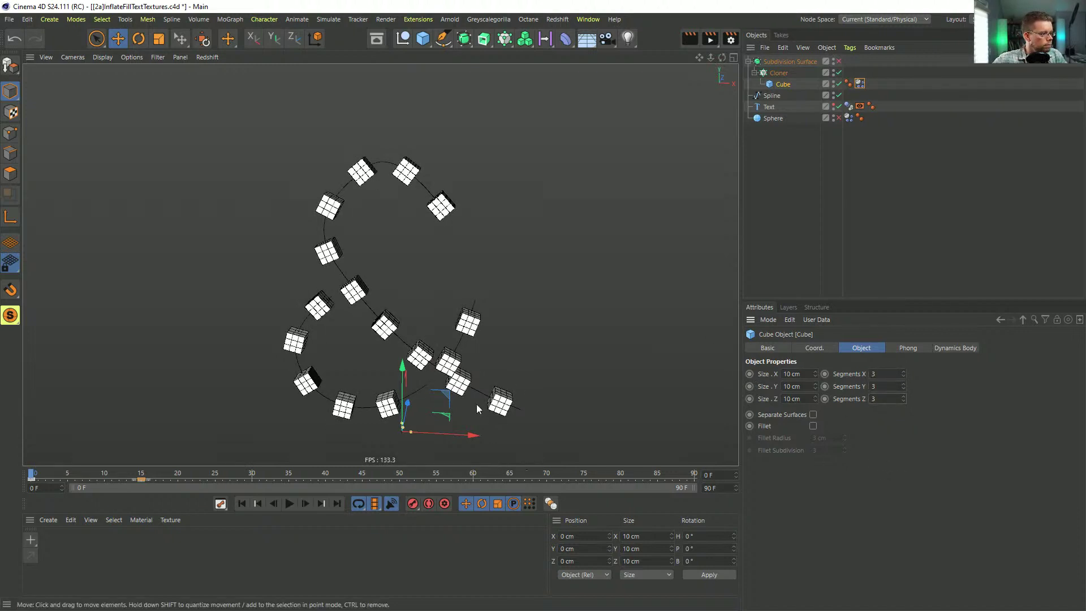
Step: Move the Spline point where the cube clones crowd together near the lower crossing to about X 22 cm, Y 42 cm
{"action": "left_click_drag", "start_coordinate": [446, 363], "coordinate": [443, 361], "text": "alt"}
{"action": "right_click_drag", "start_coordinate": [443, 362], "coordinate": [502, 372], "text": "alt"}
{"action": "left_click_drag", "start_coordinate": [502, 375], "coordinate": [475, 356], "text": "alt"}
{"action": "middle_click_drag", "start_coordinate": [475, 356], "coordinate": [458, 366], "text": "alt"}
{"action": "left_click", "coordinate": [761, 98]}
{"action": "right_click_drag", "start_coordinate": [560, 230], "coordinate": [492, 299], "text": "alt"}
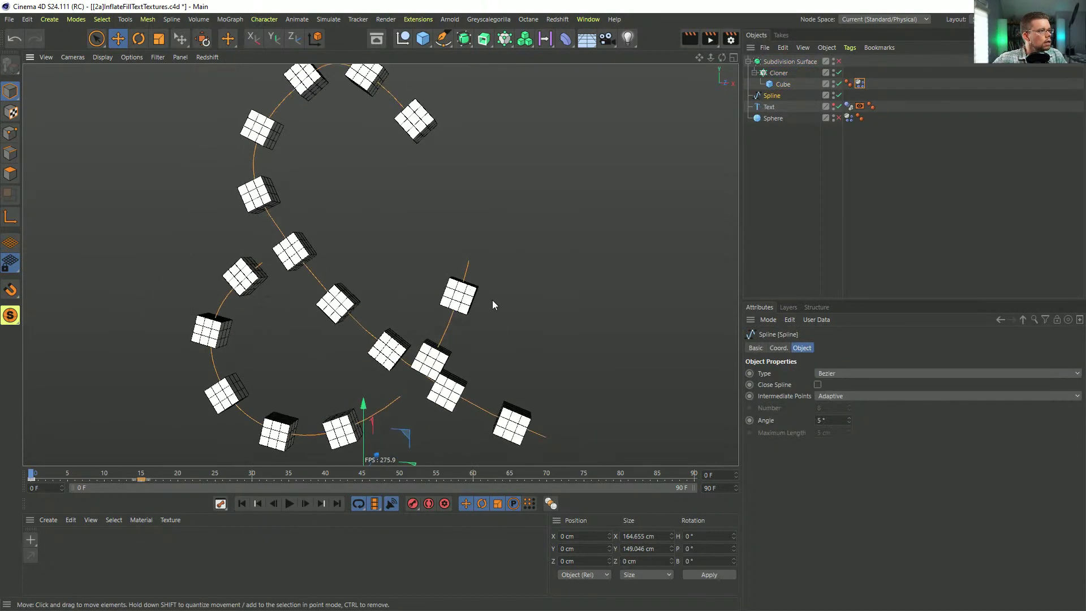
{"action": "left_click", "coordinate": [778, 73]}
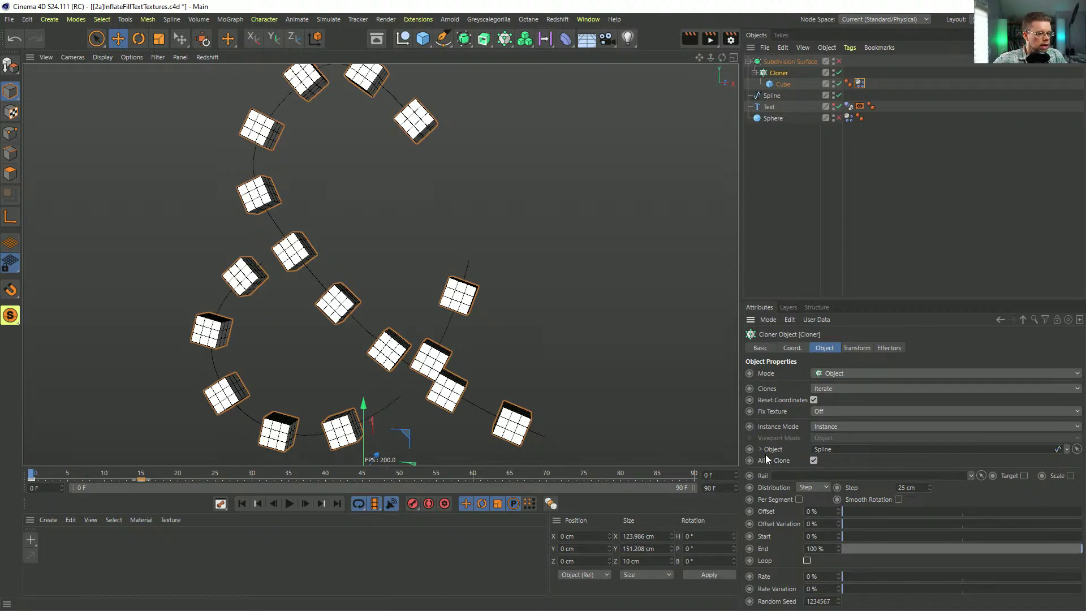
{"action": "left_click", "coordinate": [771, 95]}
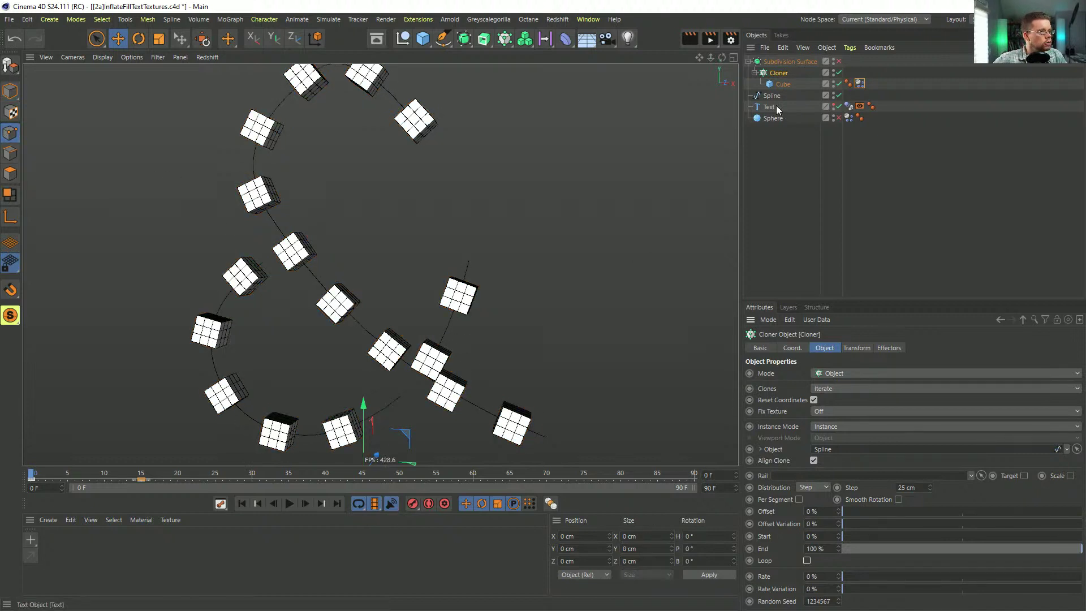
{"action": "key", "text": "9"}
{"action": "left_click", "coordinate": [442, 354]}
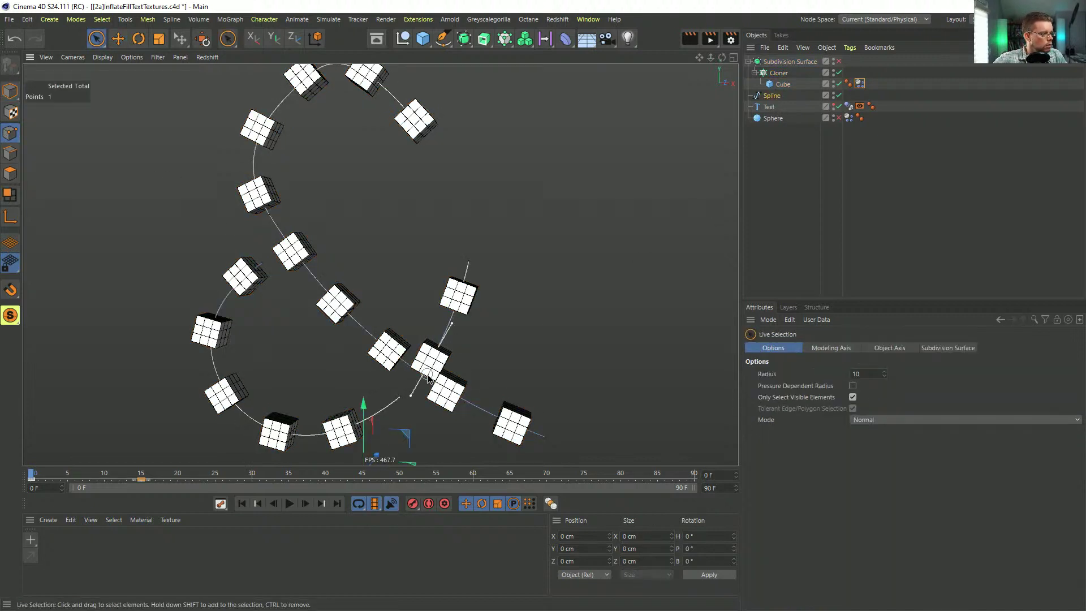
{"action": "key", "text": "e"}
{"action": "left_click_drag", "start_coordinate": [472, 322], "coordinate": [464, 324]}
{"action": "right_click_drag", "start_coordinate": [463, 204], "coordinate": [507, 266], "text": "alt"}
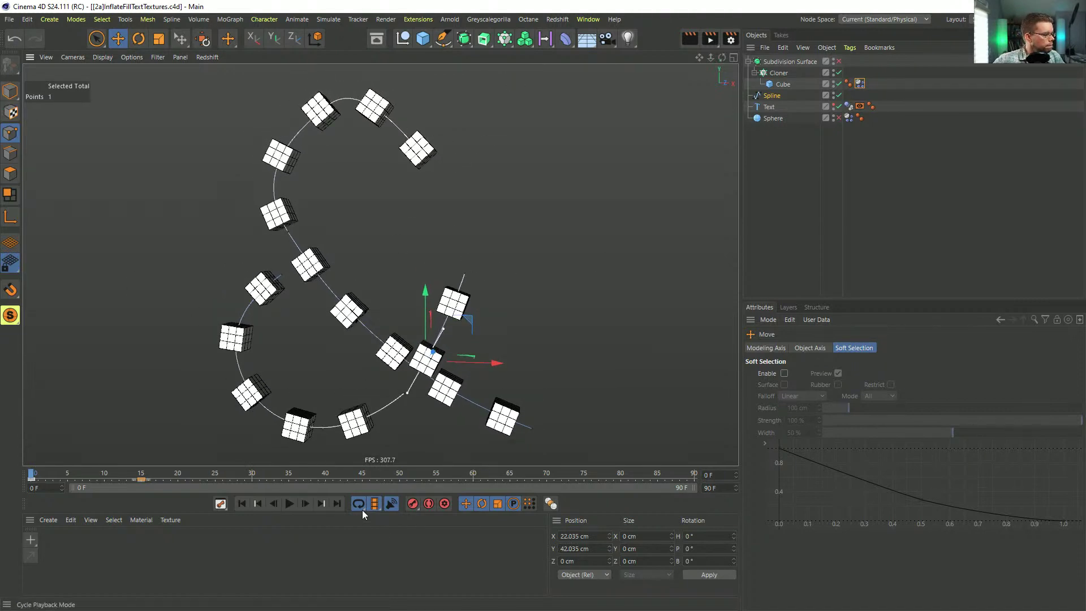
Step: Play the cube clones' inflation to frame 15 and return to the first frame
{"action": "left_click", "coordinate": [290, 504]}
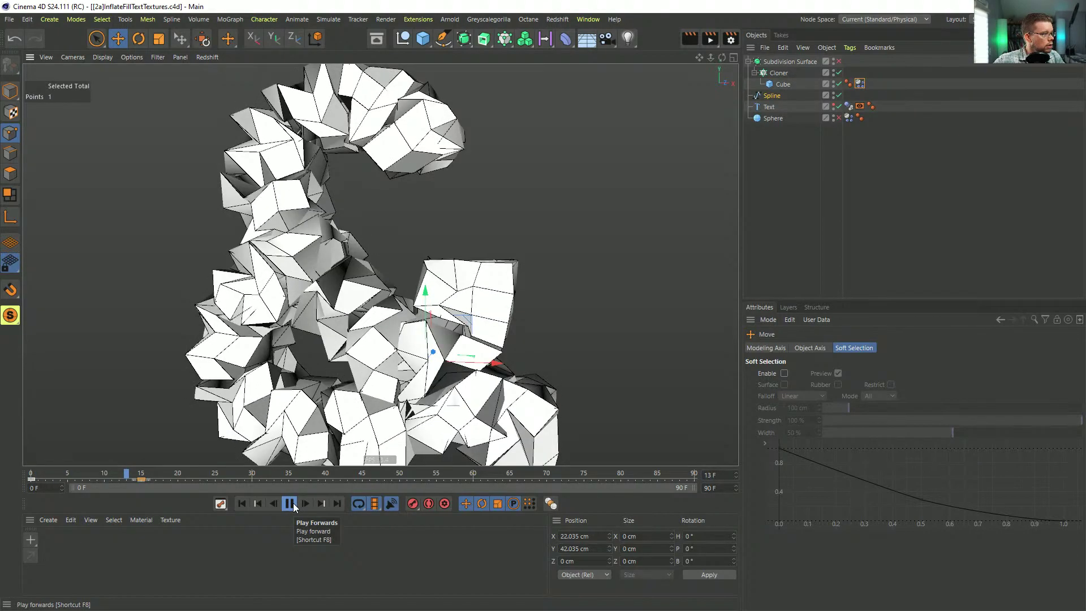
{"action": "left_click", "coordinate": [291, 504]}
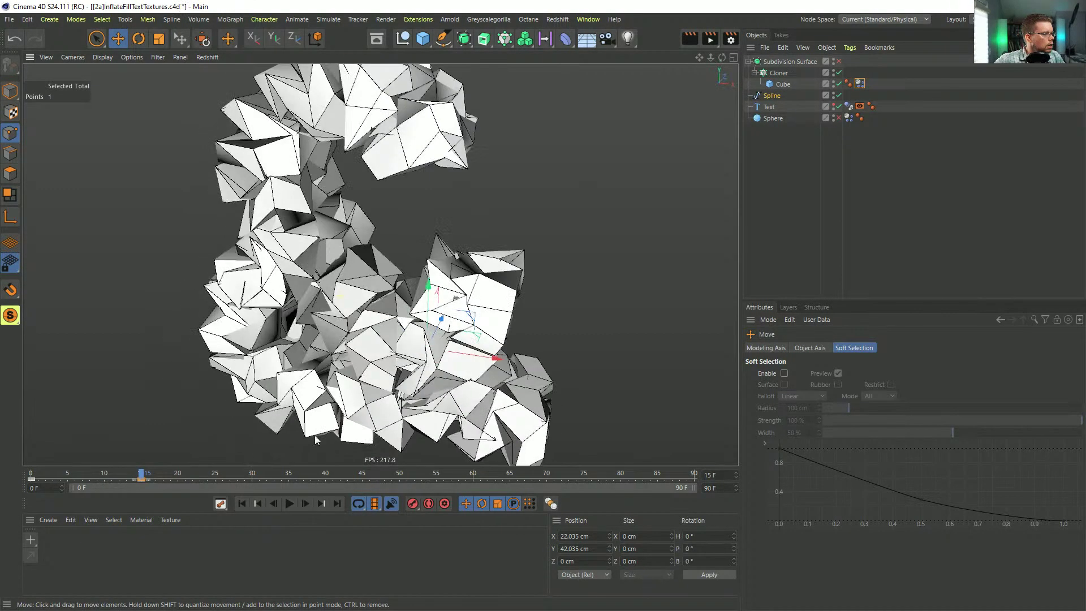
{"action": "left_click", "coordinate": [242, 503]}
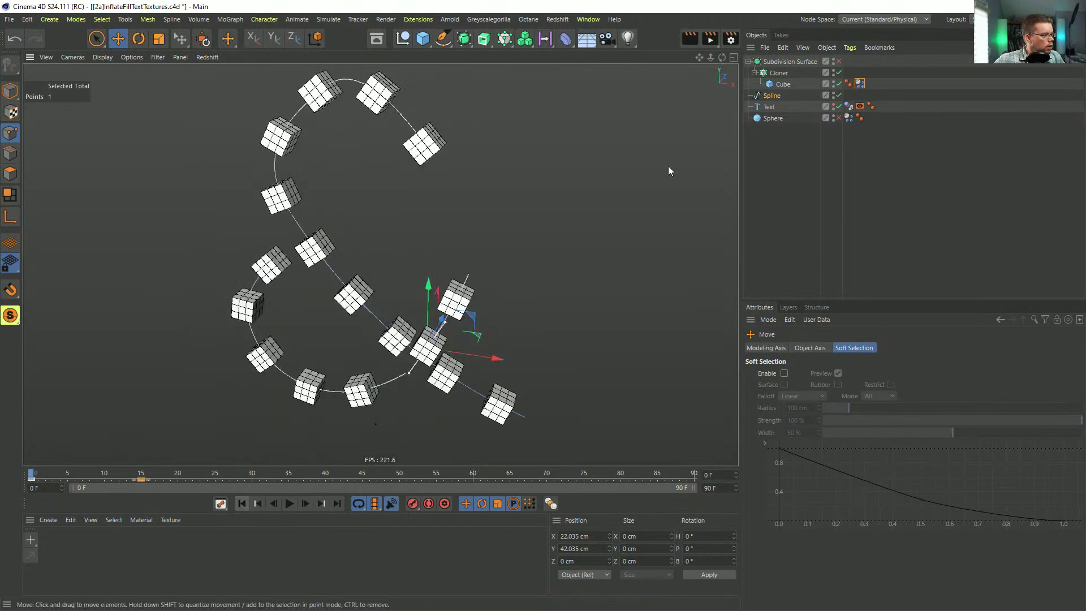
Step: Set the Cube's soft body Shear and Flexion to 111, then test the simulation to frame 15 and rewind
{"action": "left_click", "coordinate": [859, 84]}
{"action": "scroll", "coordinate": [789, 558], "scroll_direction": "down", "scroll_amount": 1}
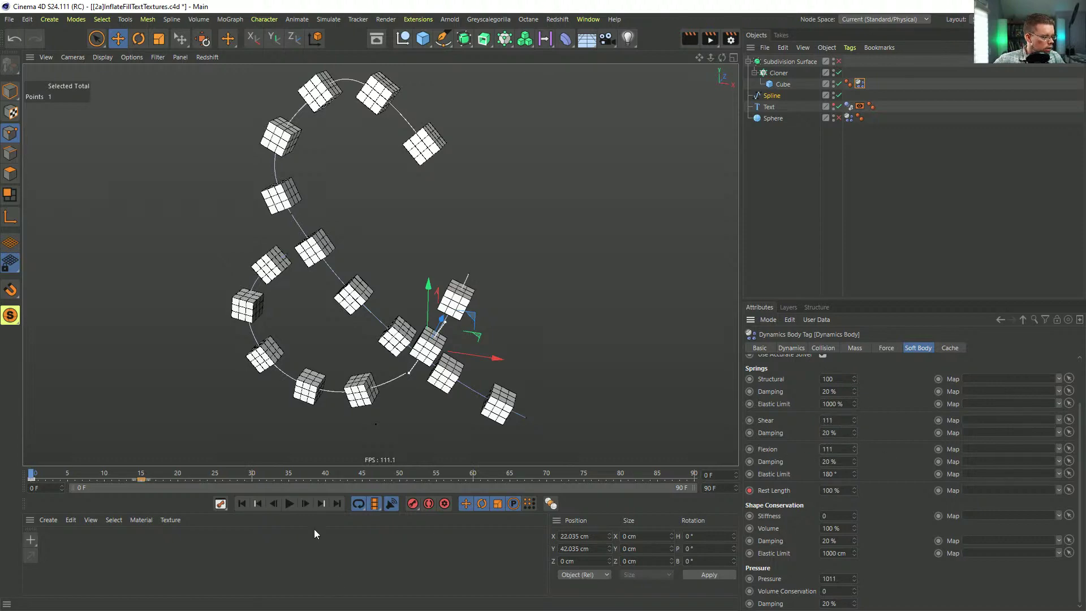
{"action": "left_click", "coordinate": [289, 503]}
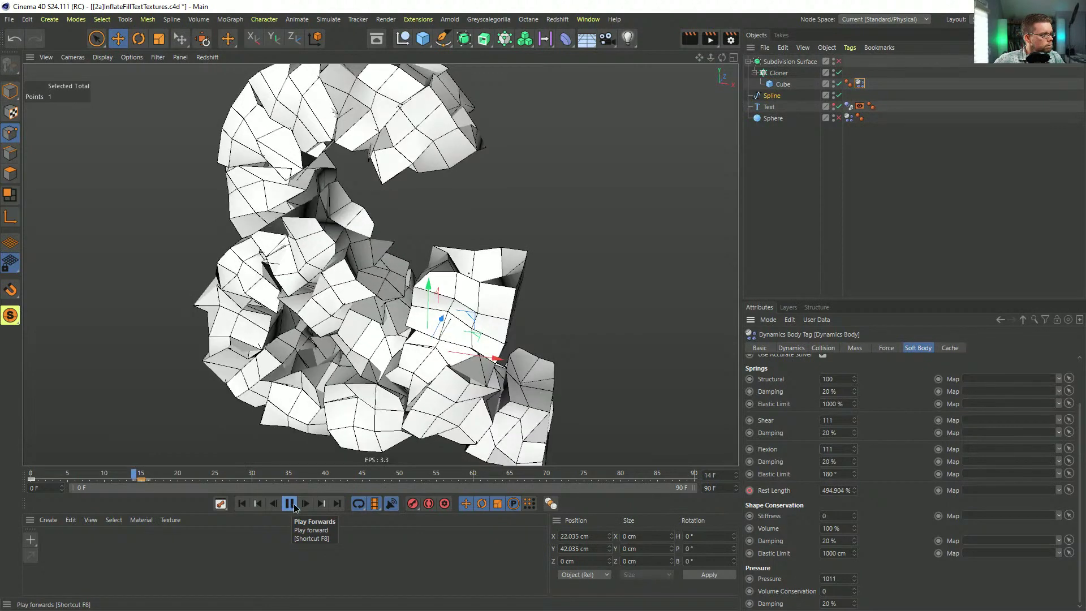
{"action": "left_click", "coordinate": [289, 503]}
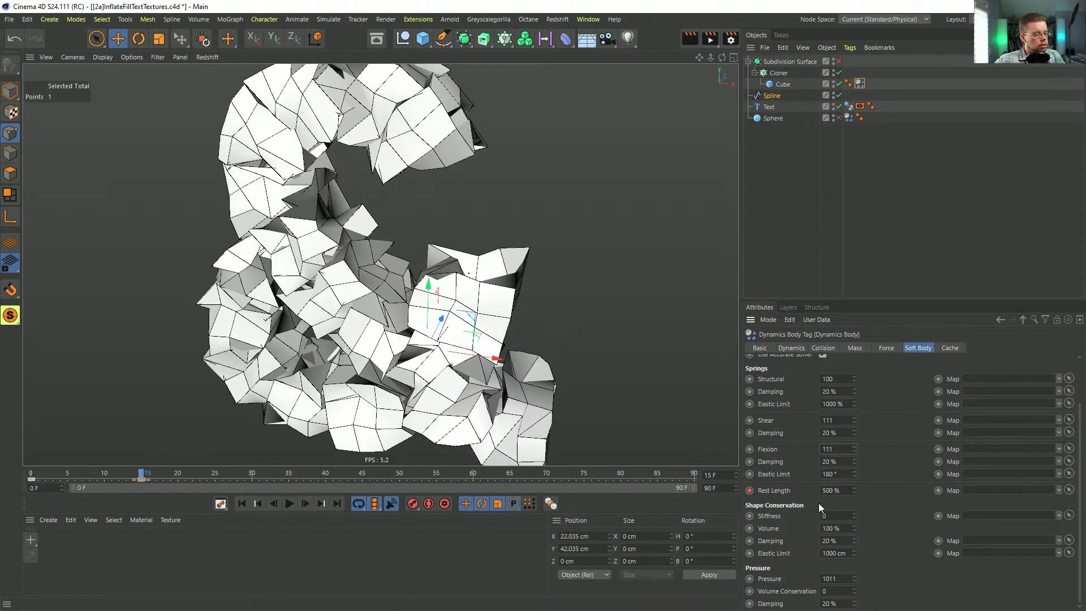
{"action": "left_click", "coordinate": [242, 504]}
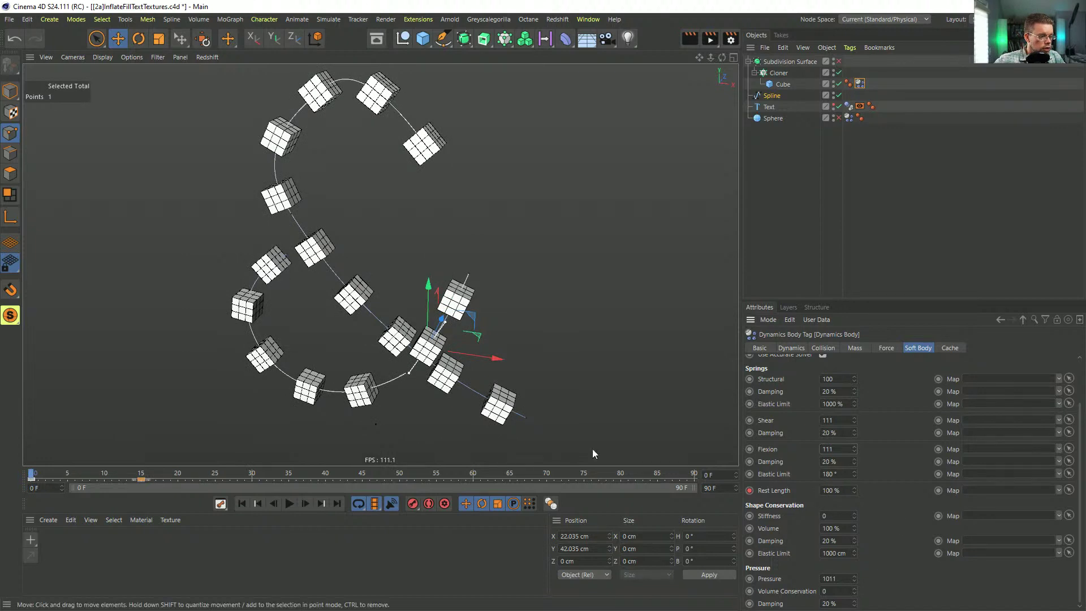
Step: Set the Rest Length key at frame 15 to 400 % and play the simulation
{"action": "left_click", "coordinate": [141, 481]}
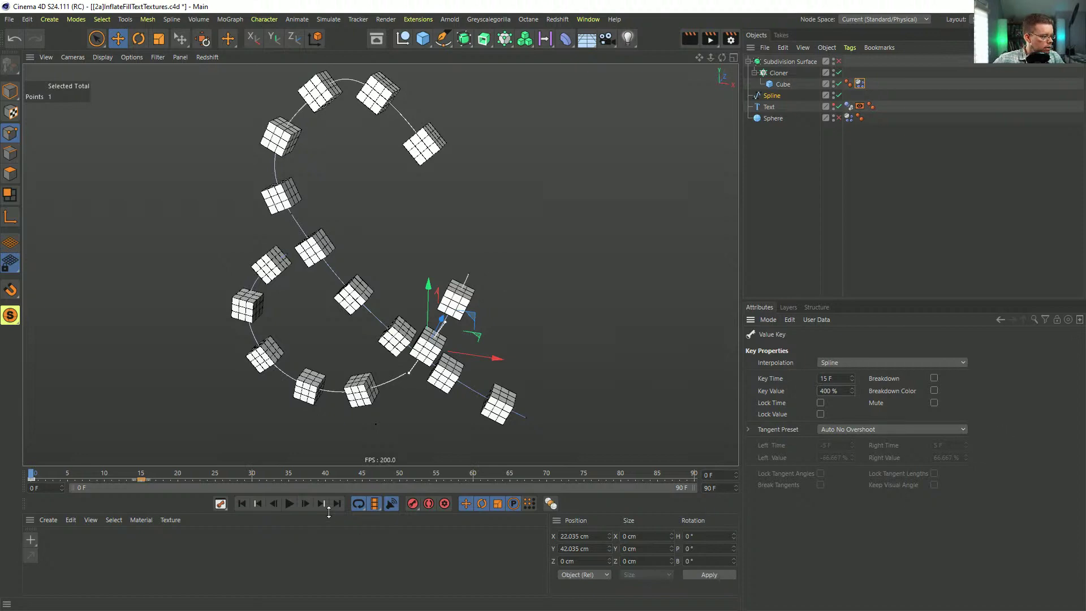
{"action": "left_click", "coordinate": [289, 504]}
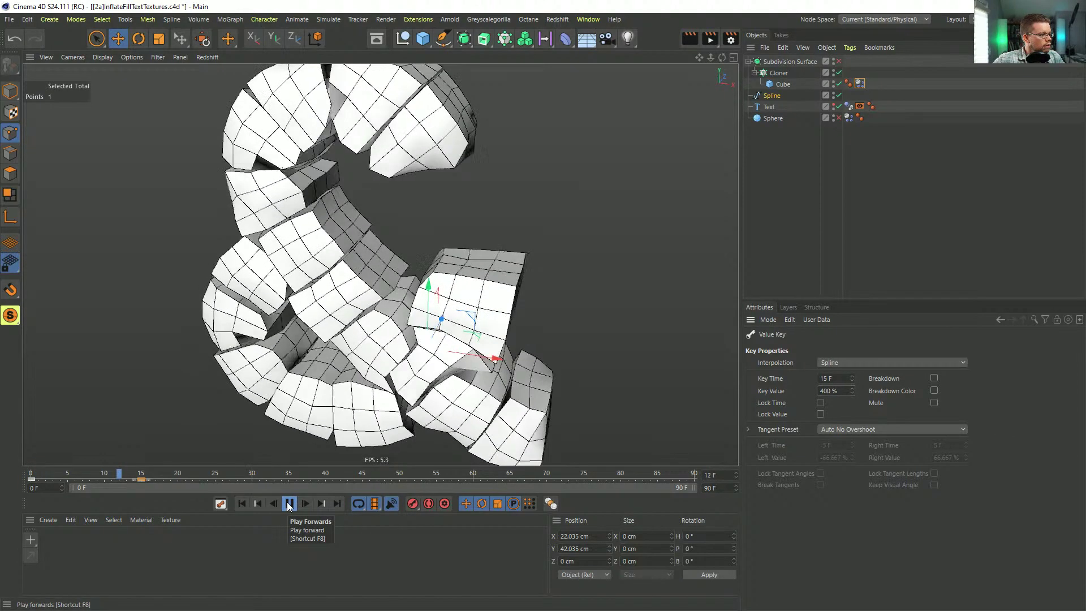
Step: Stop the simulation at frame 20 and preview the inflated cubes with the Subdivision Surface enabled and Gouraud shading without lines
{"action": "left_click", "coordinate": [289, 504]}
{"action": "mouse_move", "coordinate": [295, 223]}
{"action": "left_mouse_down", "text": "alt"}
{"action": "mouse_move", "coordinate": [362, 176]}
{"action": "mouse_move", "coordinate": [317, 226]}
{"action": "mouse_move", "coordinate": [282, 213]}
{"action": "mouse_move", "coordinate": [328, 187]}
{"action": "left_mouse_up", "text": "alt"}
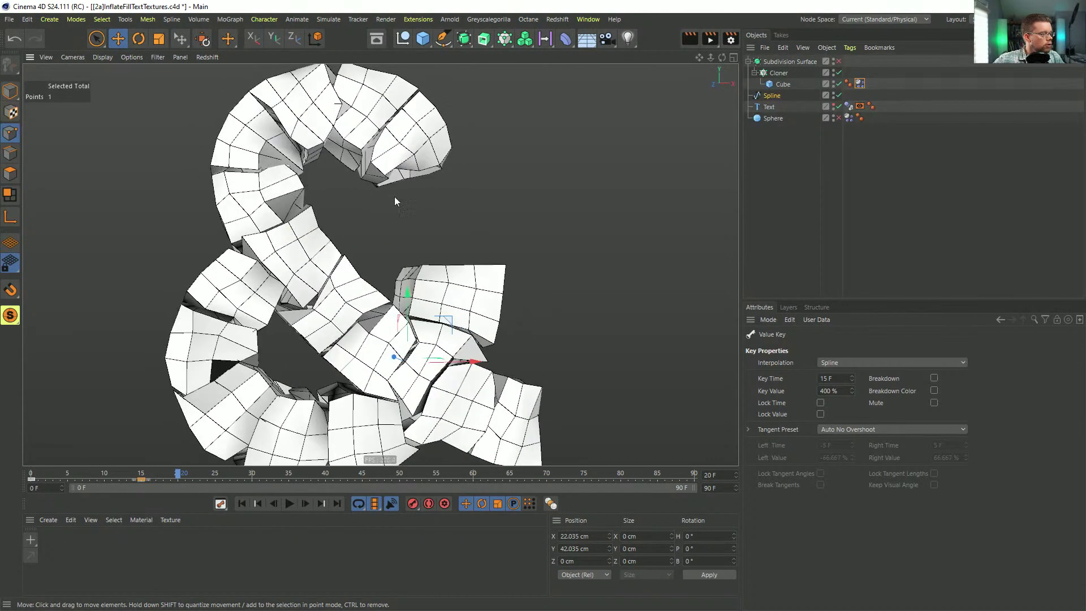
{"action": "left_click", "coordinate": [840, 63]}
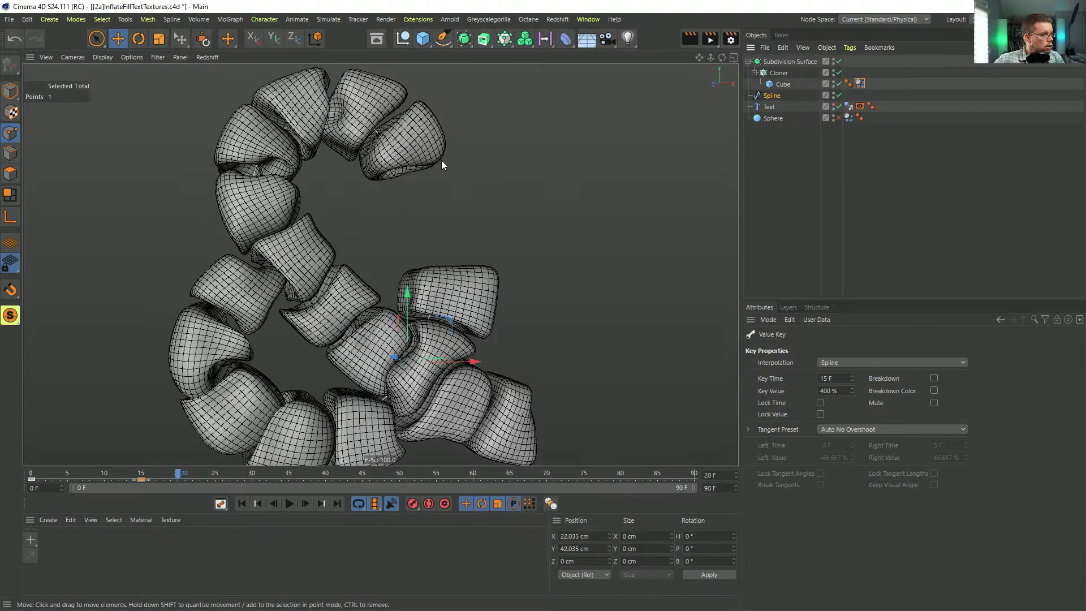
{"action": "key", "text": "n"}
{"action": "key", "text": "a"}
{"action": "left_click_drag", "start_coordinate": [449, 285], "coordinate": [401, 302], "text": "alt"}
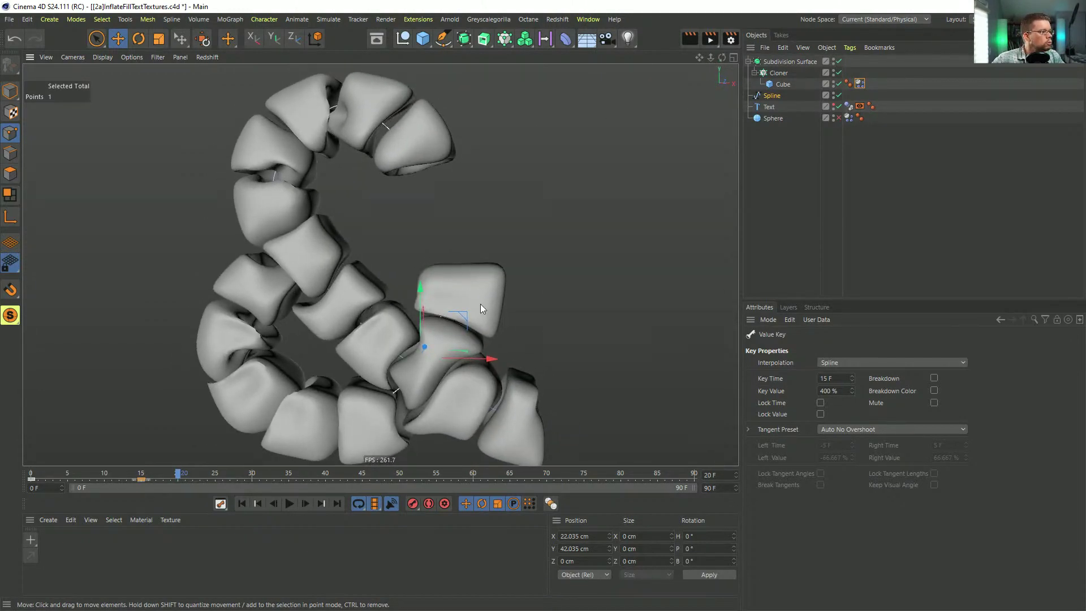
Step: Disable the Subdivision Surface, rewind to frame 0 and display the Cube clones shaded with their polygon lines
{"action": "left_click", "coordinate": [840, 61]}
{"action": "left_click", "coordinate": [239, 503]}
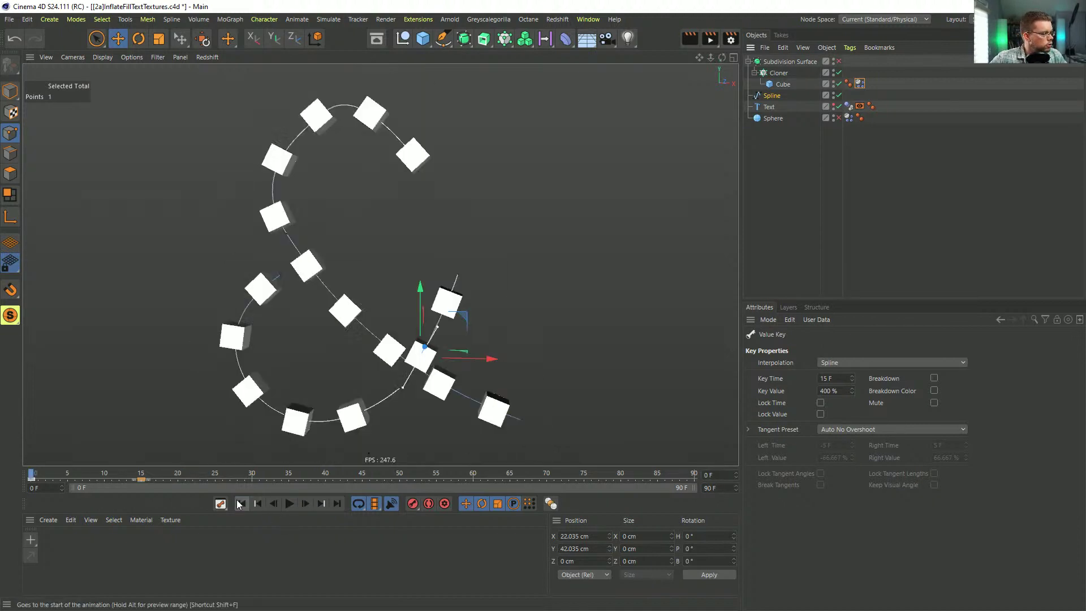
{"action": "left_click", "coordinate": [783, 84]}
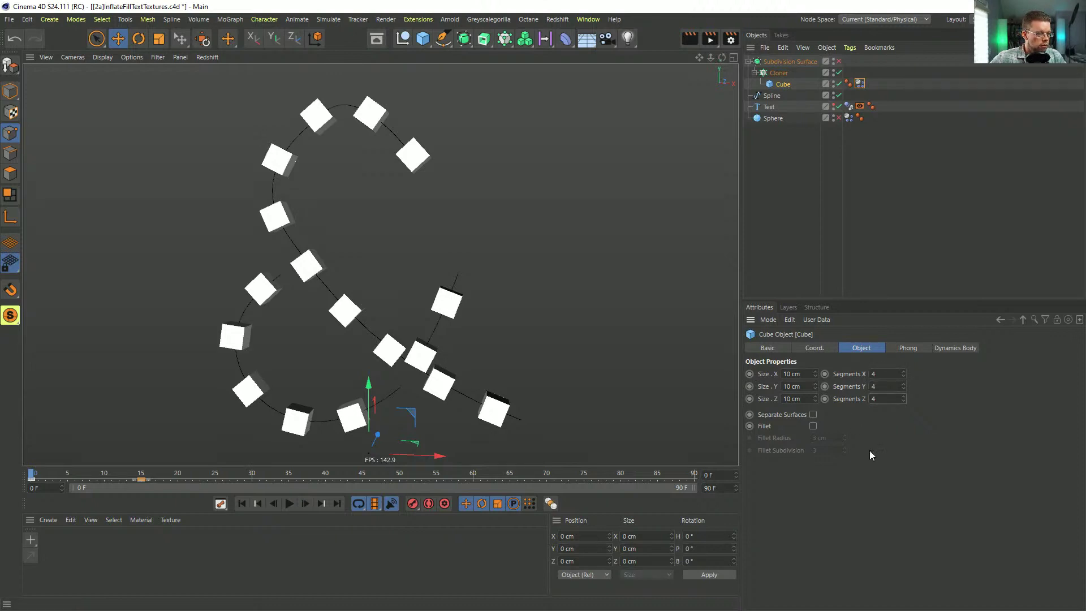
{"action": "key", "text": "n"}
{"action": "key", "text": "b"}
{"action": "left_click_drag", "start_coordinate": [423, 343], "coordinate": [423, 373], "text": "alt"}
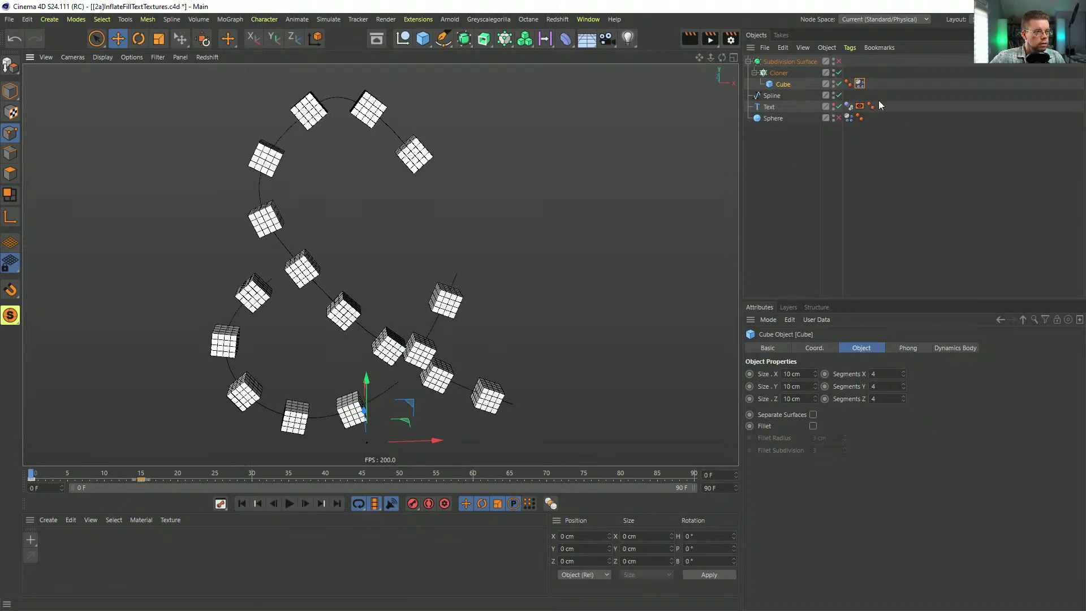
Step: Open the project's Expert dynamics settings, test the cube inflation to frame 16 while checking it from several angles, and rewind
{"action": "left_click", "coordinate": [859, 84]}
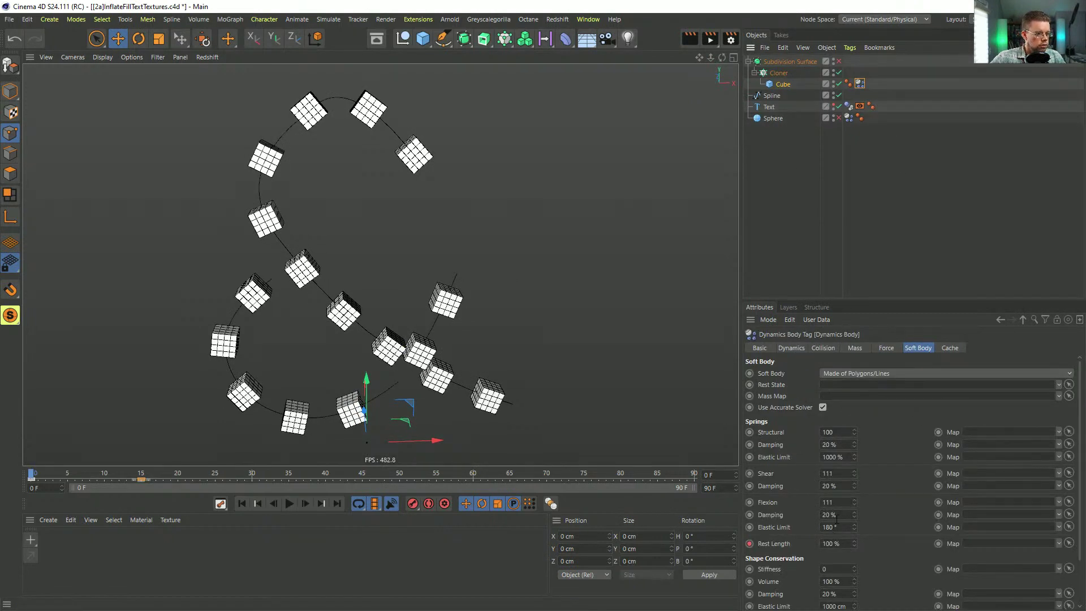
{"action": "key", "text": "ctrl+d"}
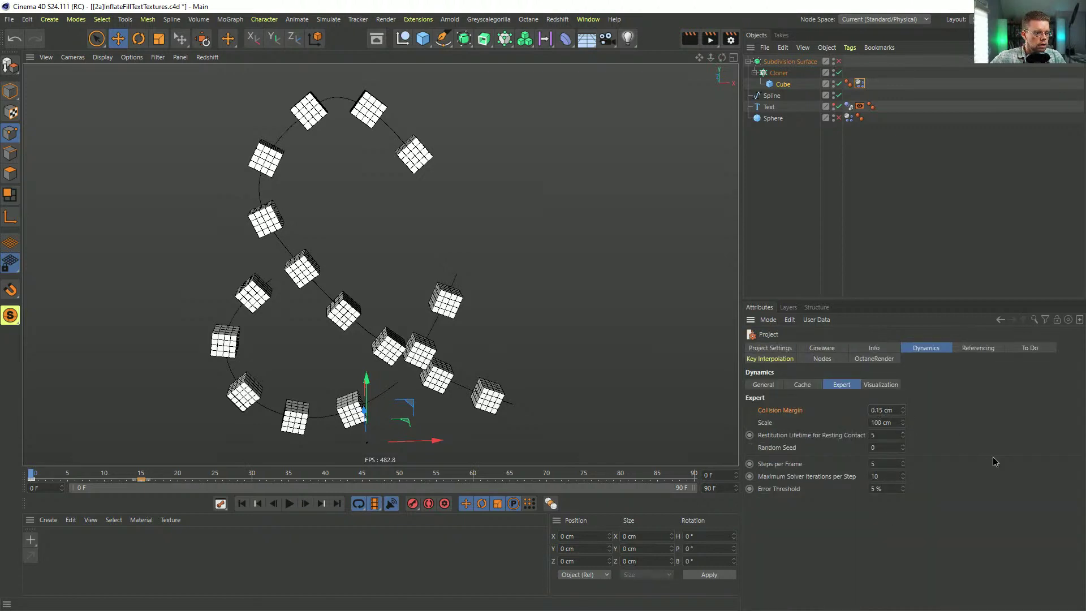
{"action": "left_click", "coordinate": [289, 504]}
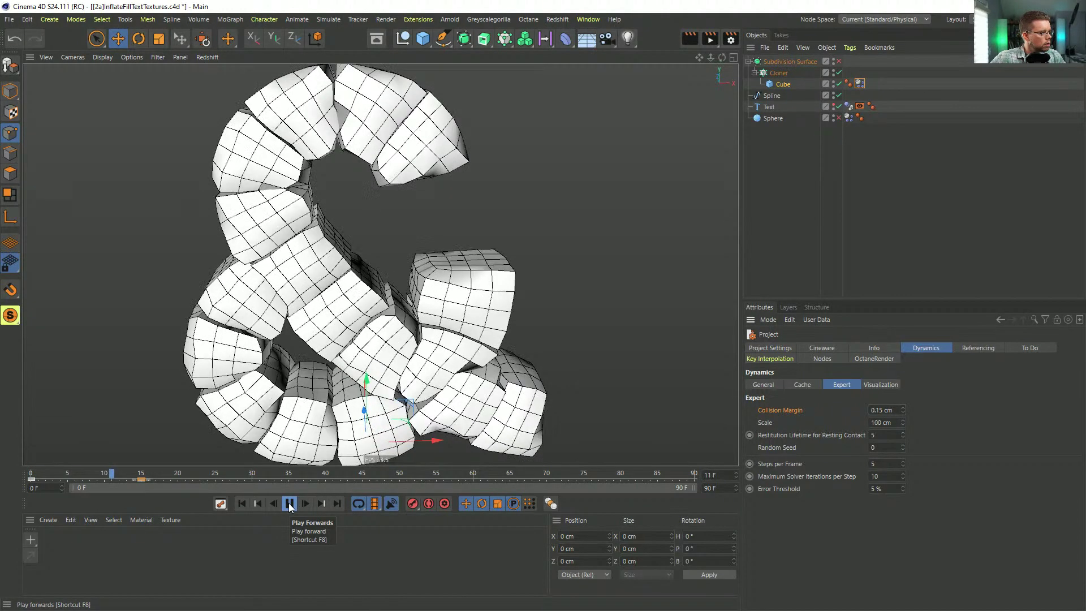
{"action": "left_click", "coordinate": [289, 504]}
{"action": "left_click_drag", "start_coordinate": [433, 443], "coordinate": [392, 416], "text": "alt"}
{"action": "left_click", "coordinate": [288, 505]}
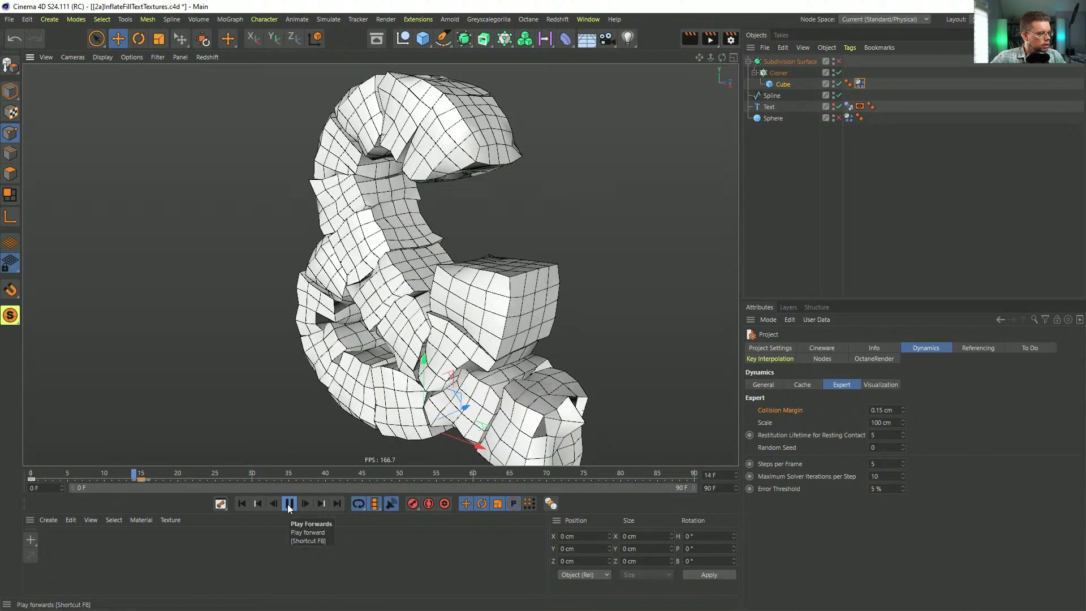
{"action": "left_click", "coordinate": [289, 505]}
{"action": "left_click_drag", "start_coordinate": [414, 368], "coordinate": [482, 360], "text": "alt"}
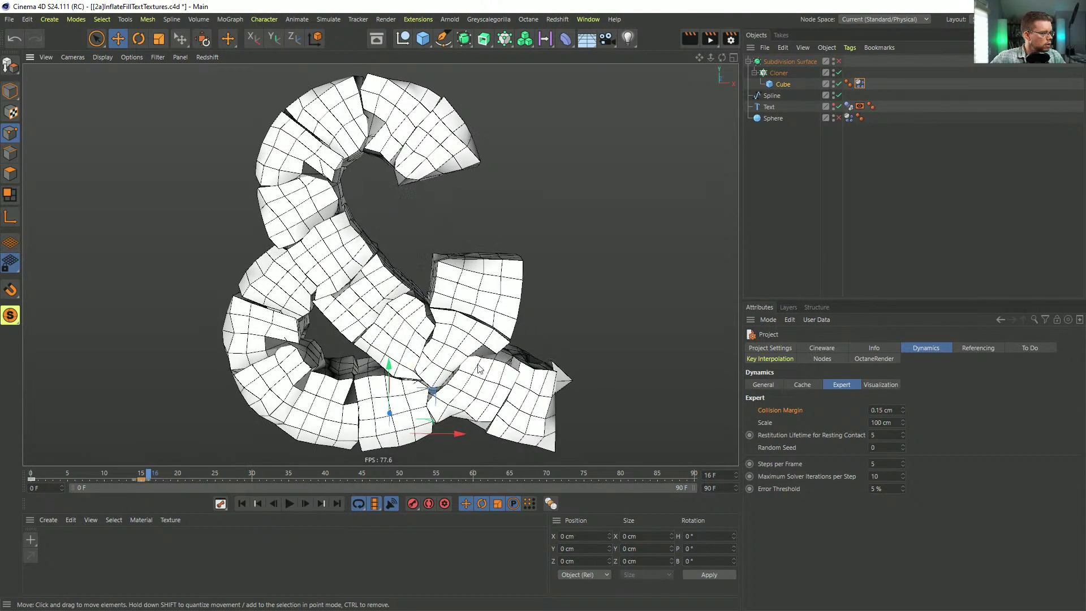
{"action": "left_click", "coordinate": [240, 504]}
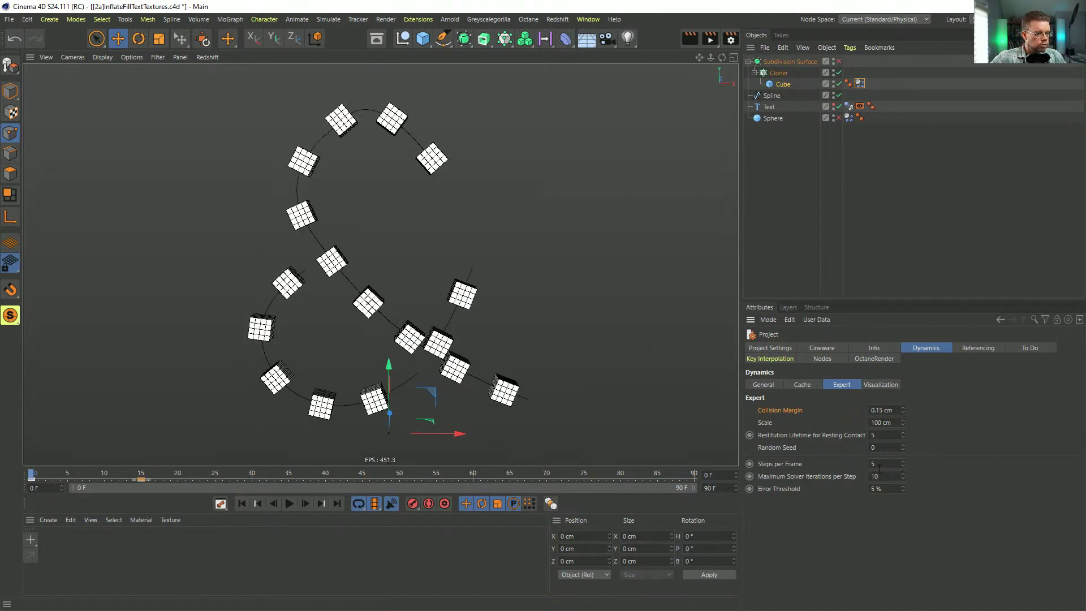
Step: Set the project dynamics' Steps per Frame to 10 and play the cube inflation to frame 11
{"action": "type", "text": "0"}
{"action": "left_click", "coordinate": [289, 503]}
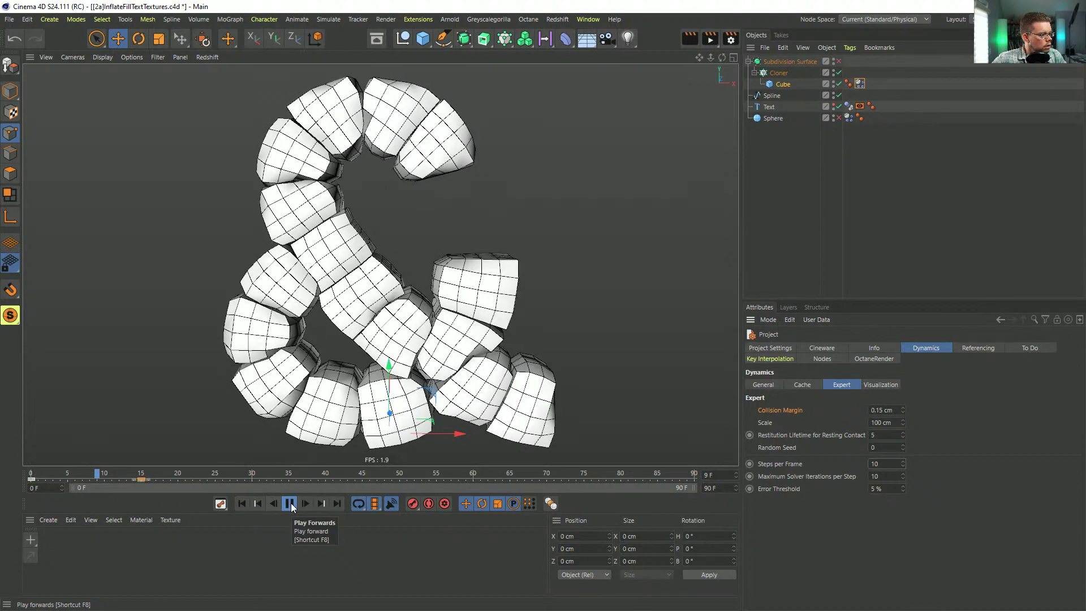
{"action": "left_click", "coordinate": [294, 507]}
{"action": "mouse_move", "coordinate": [353, 258]}
{"action": "left_mouse_down", "text": "alt"}
{"action": "mouse_move", "coordinate": [198, 259]}
{"action": "mouse_move", "coordinate": [195, 219]}
{"action": "mouse_move", "coordinate": [365, 269]}
{"action": "left_mouse_up", "text": "alt"}
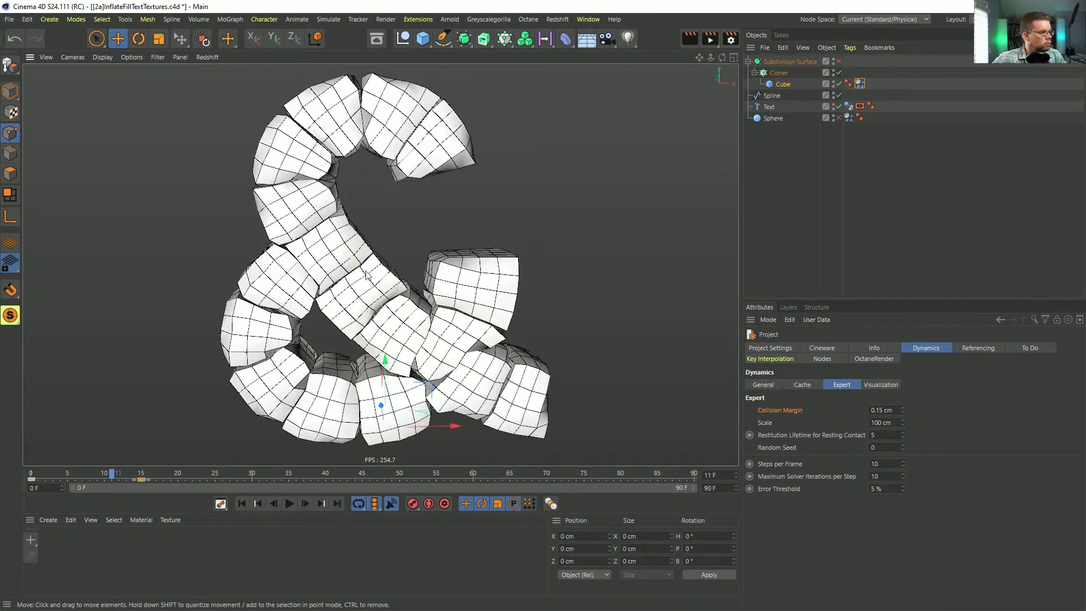
Step: Enable the Subdivision Surface, examine the smoothed cubes at frame 11 without lines, and compare them with the abstract shape references in the browser
{"action": "left_click", "coordinate": [838, 63]}
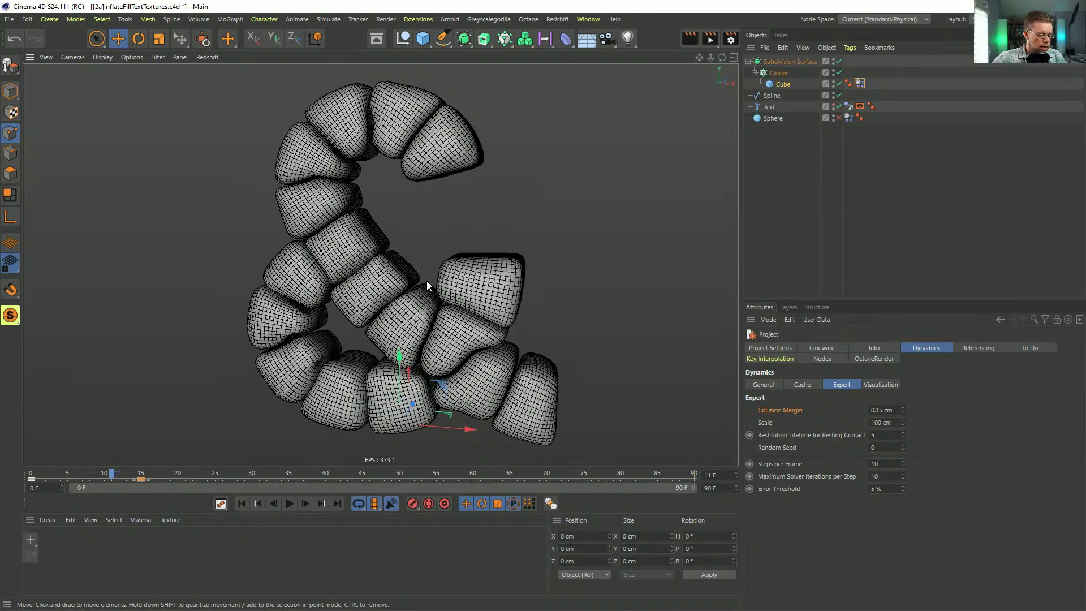
{"action": "mouse_move", "coordinate": [423, 264]}
{"action": "left_mouse_down", "text": "alt"}
{"action": "mouse_move", "coordinate": [498, 253]}
{"action": "mouse_move", "coordinate": [304, 292]}
{"action": "mouse_move", "coordinate": [135, 247]}
{"action": "mouse_move", "coordinate": [409, 297]}
{"action": "mouse_move", "coordinate": [464, 253]}
{"action": "mouse_move", "coordinate": [429, 256]}
{"action": "mouse_move", "coordinate": [402, 283]}
{"action": "left_mouse_up", "text": "alt"}
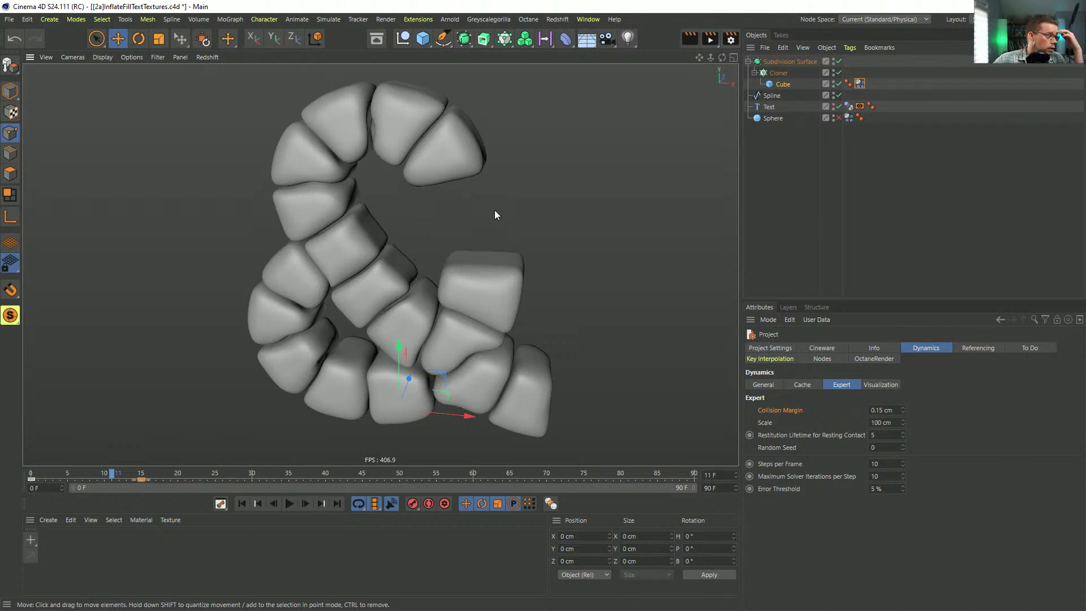
{"action": "mouse_move", "coordinate": [390, 264]}
{"action": "left_mouse_down", "text": "alt"}
{"action": "mouse_move", "coordinate": [412, 242]}
{"action": "mouse_move", "coordinate": [475, 220]}
{"action": "mouse_move", "coordinate": [360, 240]}
{"action": "mouse_move", "coordinate": [574, 268]}
{"action": "mouse_move", "coordinate": [441, 134]}
{"action": "mouse_move", "coordinate": [429, 278]}
{"action": "mouse_move", "coordinate": [344, 240]}
{"action": "mouse_move", "coordinate": [354, 204]}
{"action": "mouse_move", "coordinate": [354, 229]}
{"action": "left_mouse_up", "text": "alt"}
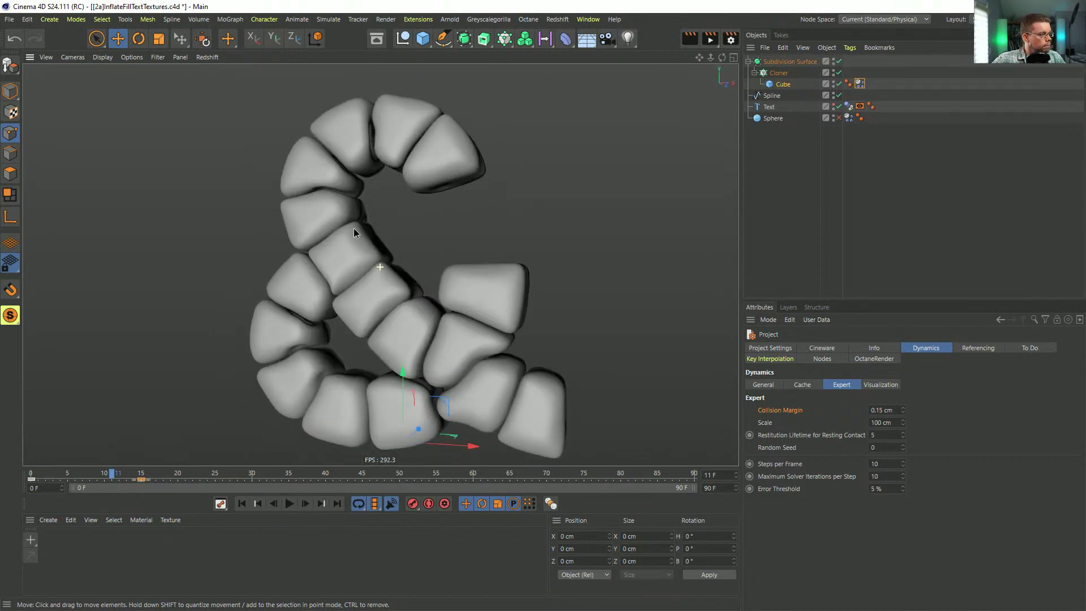
{"action": "key", "text": "alt+Tab"}
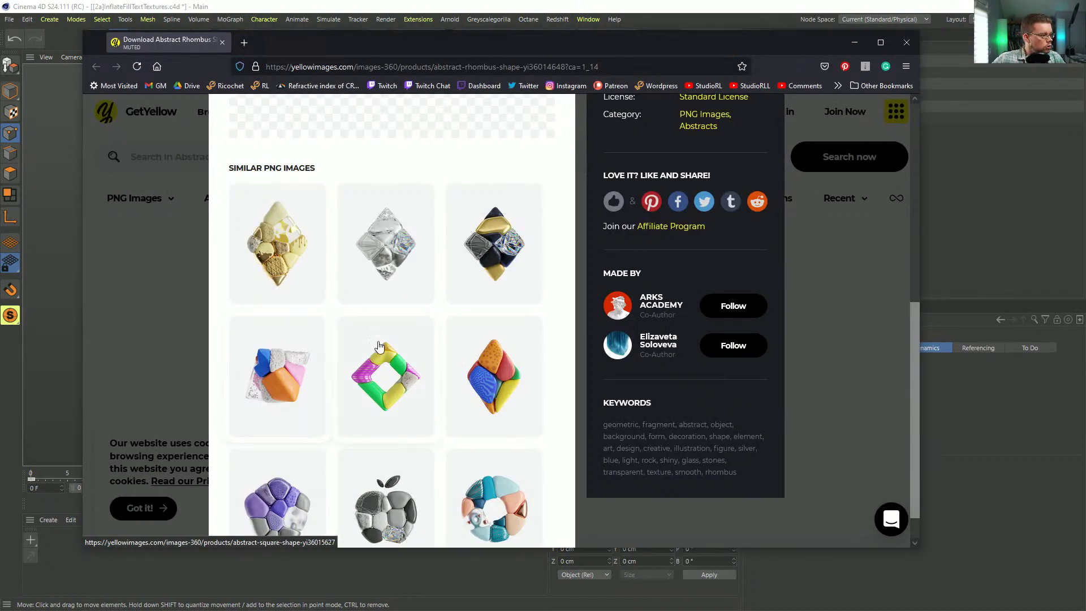
{"action": "key", "text": "alt+Tab"}
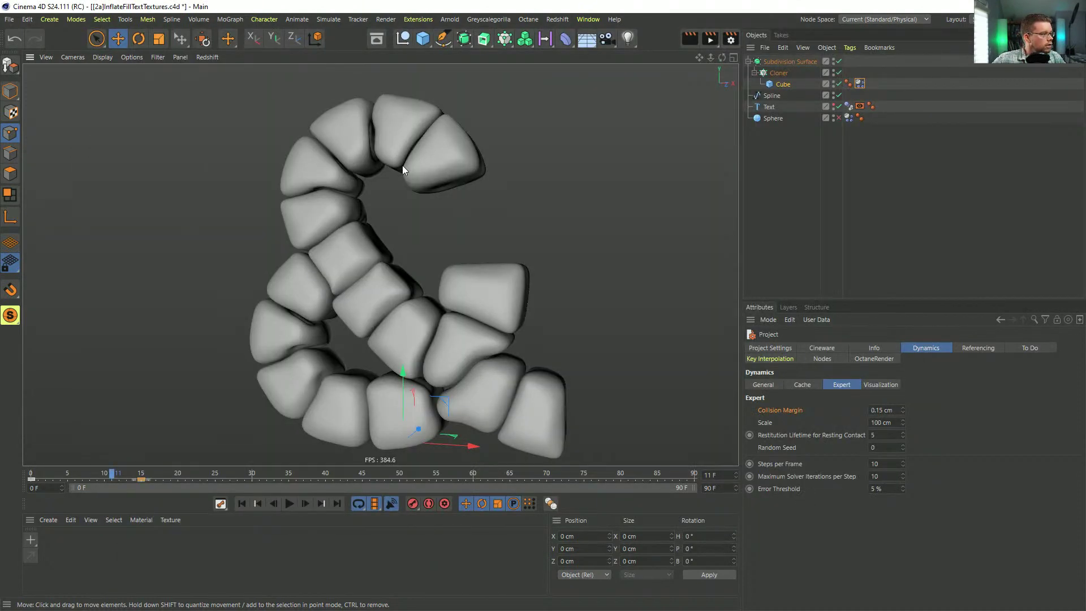
{"action": "left_click_drag", "start_coordinate": [366, 228], "coordinate": [414, 249], "text": "alt"}
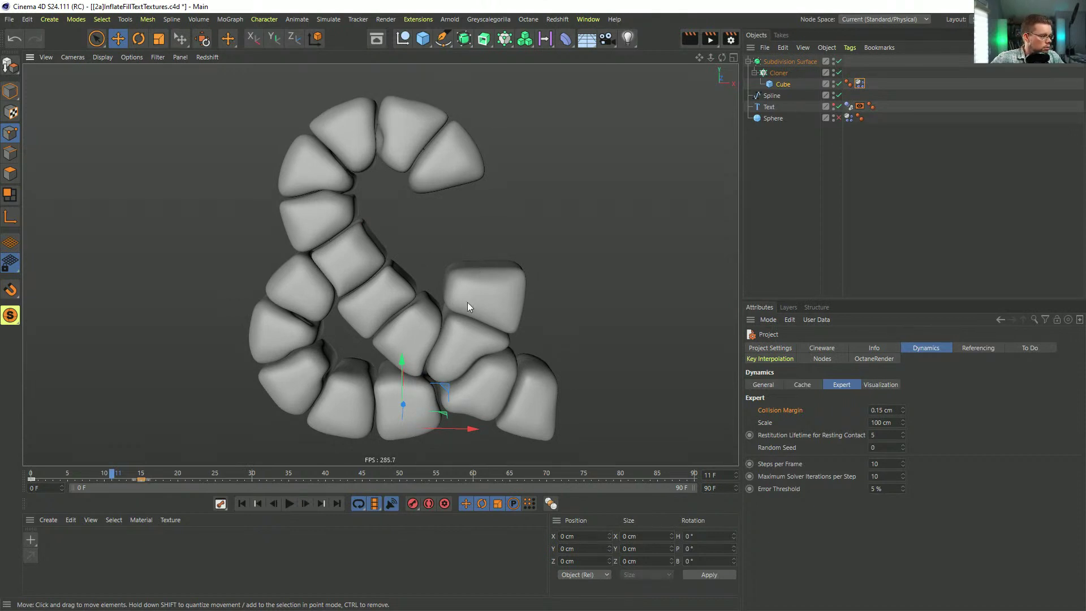
{"action": "mouse_move", "coordinate": [421, 317]}
{"action": "left_mouse_down", "text": "alt"}
{"action": "mouse_move", "coordinate": [307, 274]}
{"action": "mouse_move", "coordinate": [369, 335]}
{"action": "mouse_move", "coordinate": [484, 350]}
{"action": "mouse_move", "coordinate": [587, 332]}
{"action": "mouse_move", "coordinate": [400, 321]}
{"action": "left_mouse_up", "text": "alt"}
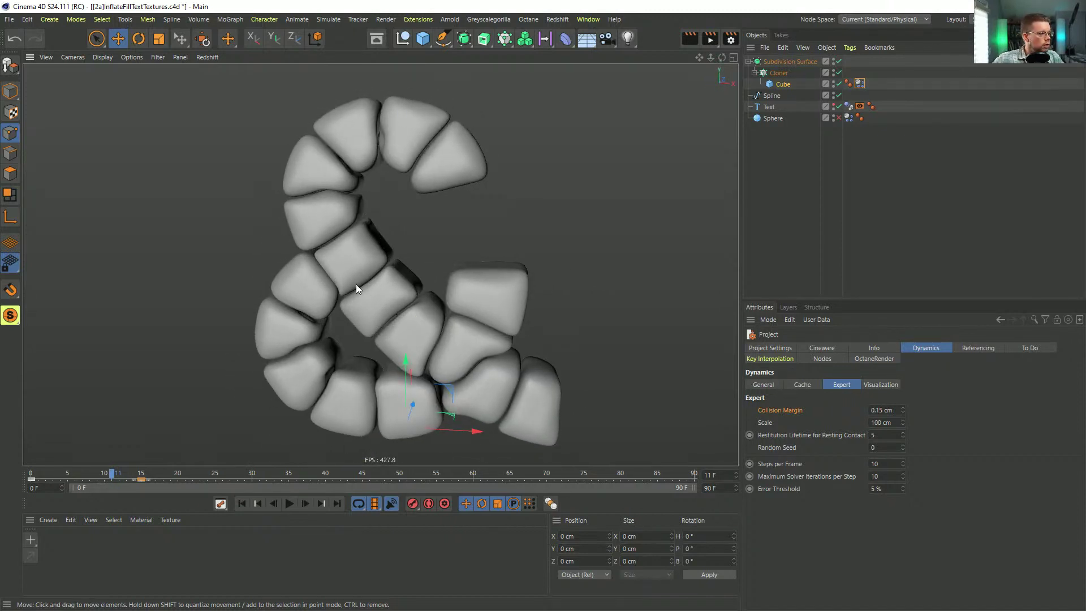
{"action": "left_click_drag", "start_coordinate": [456, 332], "coordinate": [506, 340], "text": "alt"}
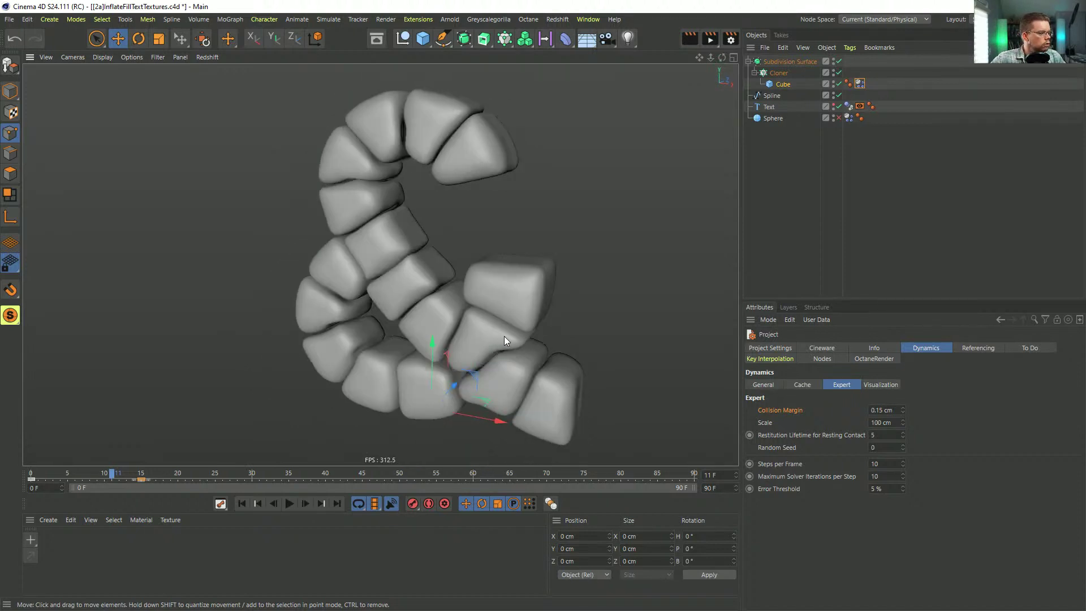
Step: Rewind, switch to Model mode, and test the simulation with the Subdivision Surface still enabled before returning to frame 0
{"action": "left_click", "coordinate": [241, 504]}
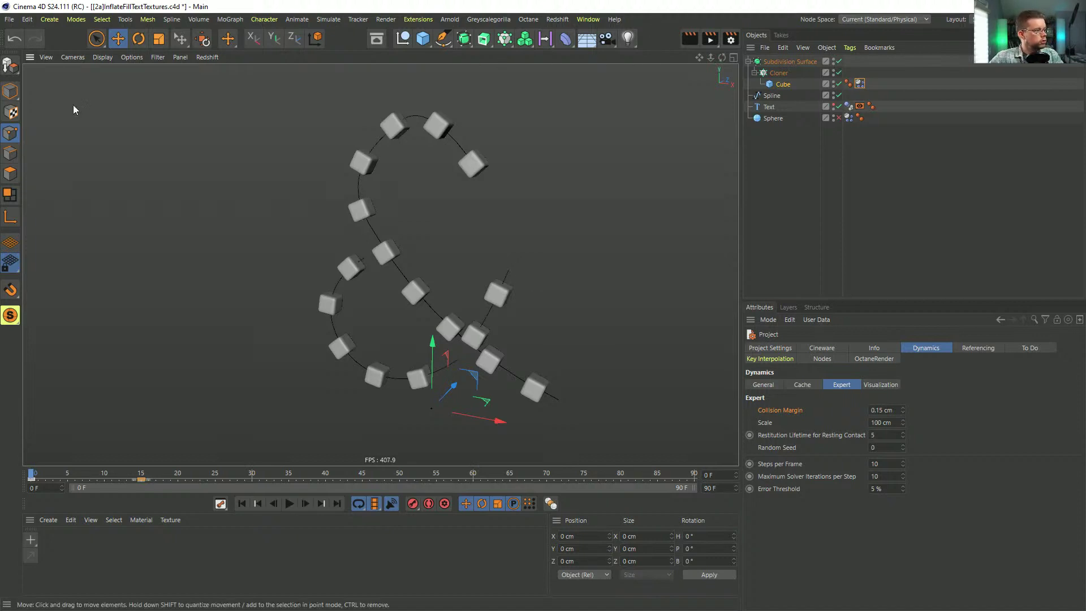
{"action": "left_click", "coordinate": [10, 90]}
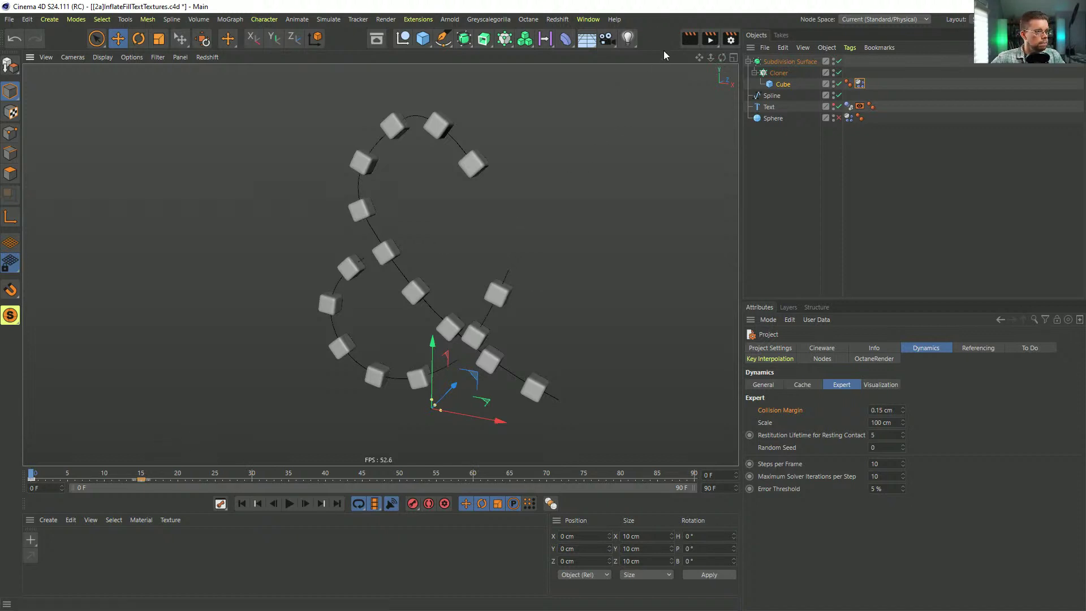
{"action": "left_click", "coordinate": [289, 504]}
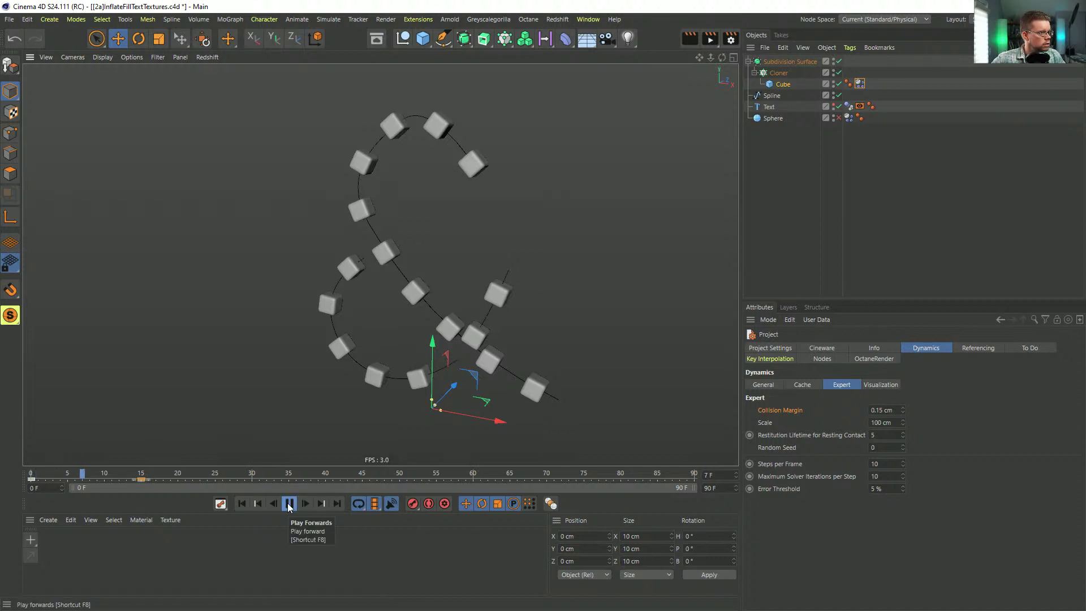
{"action": "left_click", "coordinate": [289, 504]}
{"action": "left_click", "coordinate": [241, 503]}
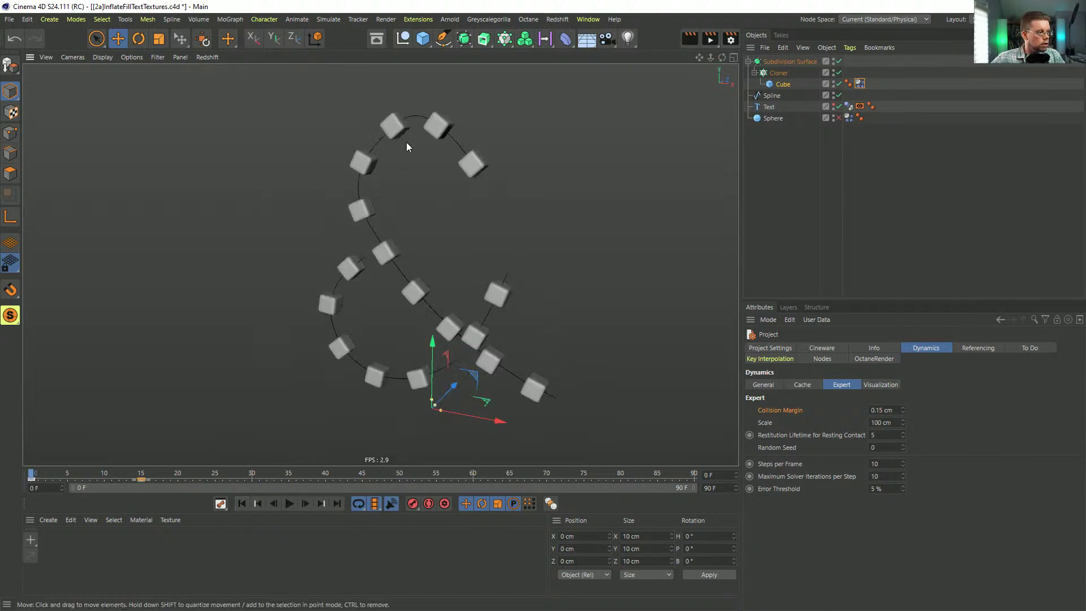
Step: Disable the Subdivision Surface, play the cube inflation to about frame 12 and return to the first frame
{"action": "left_click", "coordinate": [839, 62]}
{"action": "left_click", "coordinate": [289, 503]}
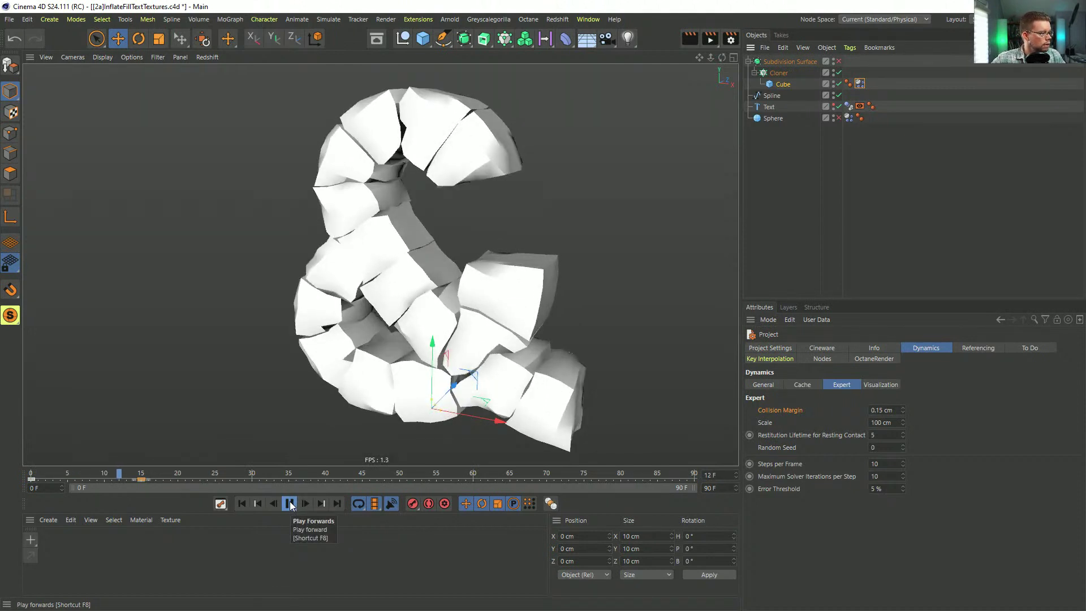
{"action": "left_click", "coordinate": [242, 502]}
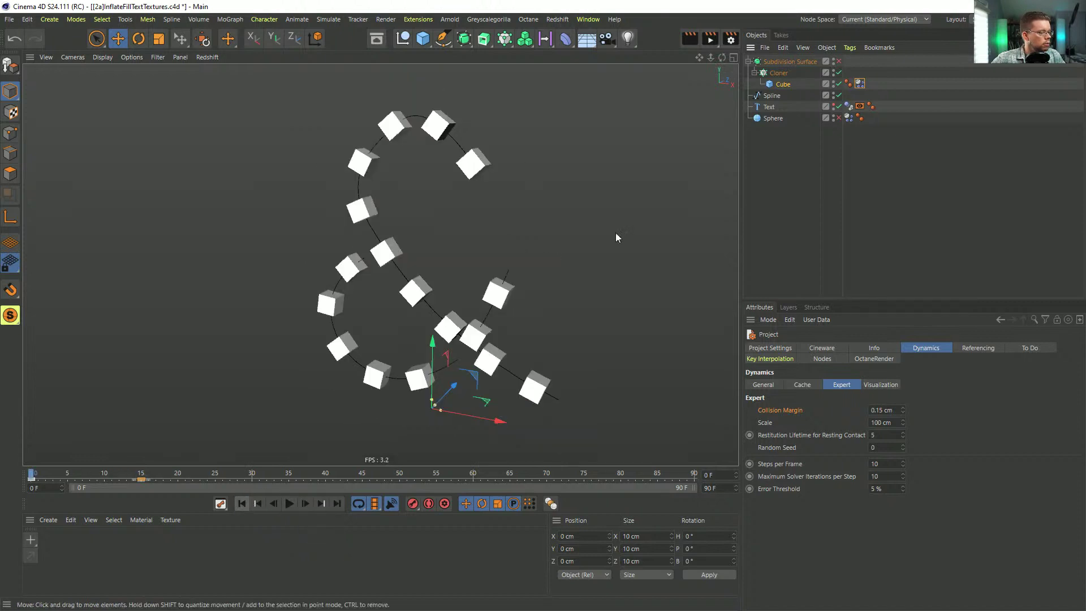
Step: Add a Random effector to the Cloner and turn off its Position variation
{"action": "left_click", "coordinate": [776, 72]}
{"action": "left_click", "coordinate": [505, 38]}
{"action": "left_click", "coordinate": [802, 79]}
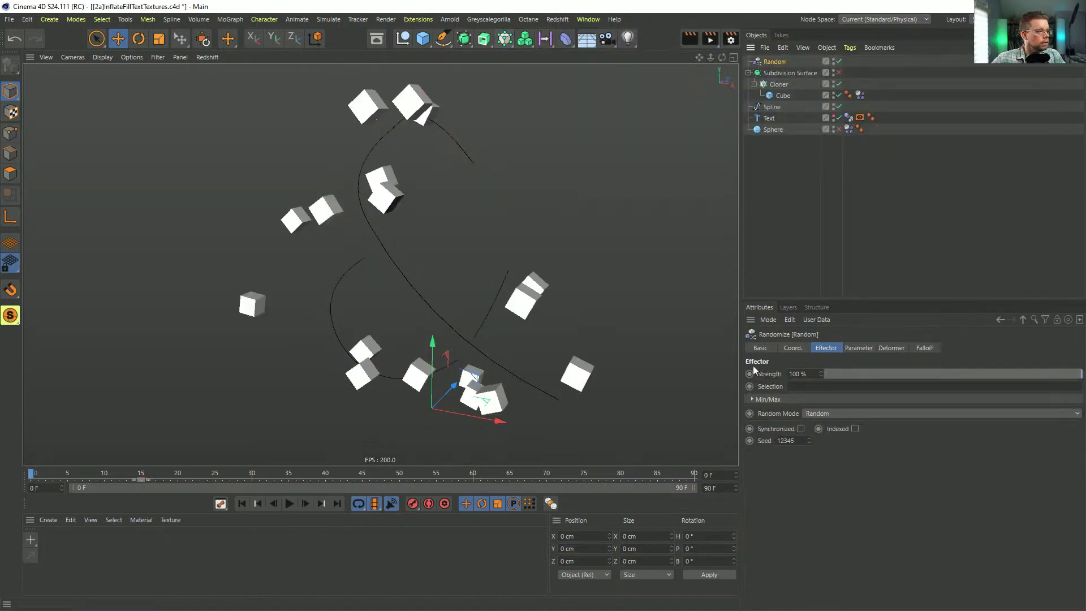
{"action": "left_click", "coordinate": [859, 348]}
{"action": "left_click", "coordinate": [790, 395]}
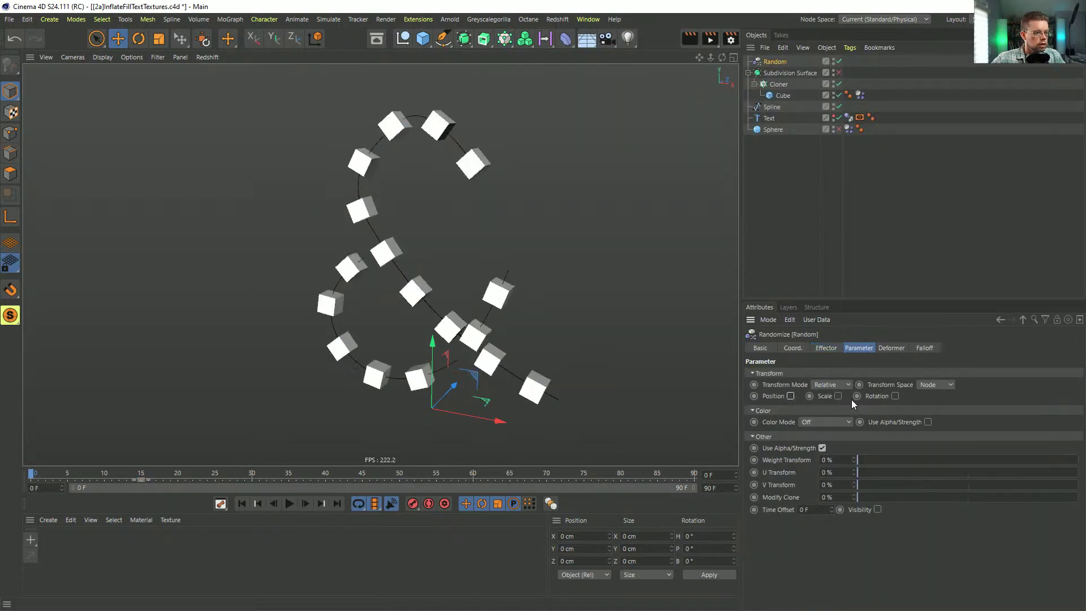
Step: Enable the Random effector's Rotation and set R.H and R.P to 90°
{"action": "left_click", "coordinate": [895, 396]}
{"action": "double_click", "coordinate": [905, 408]}
{"action": "type", "text": "90"}
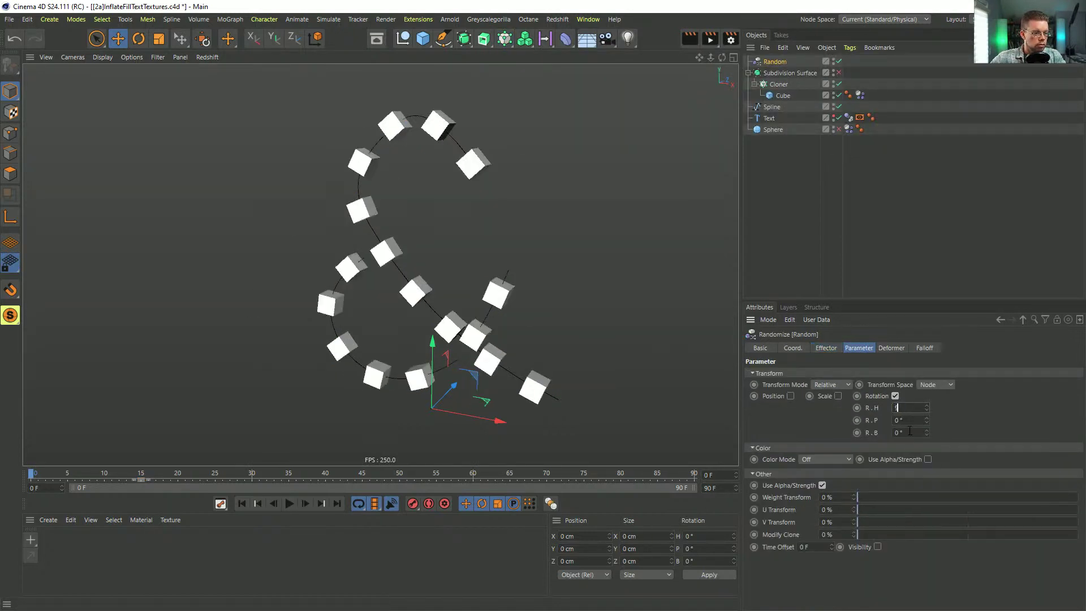
{"action": "key", "text": "Tab"}
{"action": "type", "text": "90"}
{"action": "key", "text": "Return"}
{"action": "mouse_move", "coordinate": [500, 351]}
{"action": "left_mouse_down", "text": "alt"}
{"action": "mouse_move", "coordinate": [533, 312]}
{"action": "mouse_move", "coordinate": [486, 352]}
{"action": "left_mouse_up", "text": "alt"}
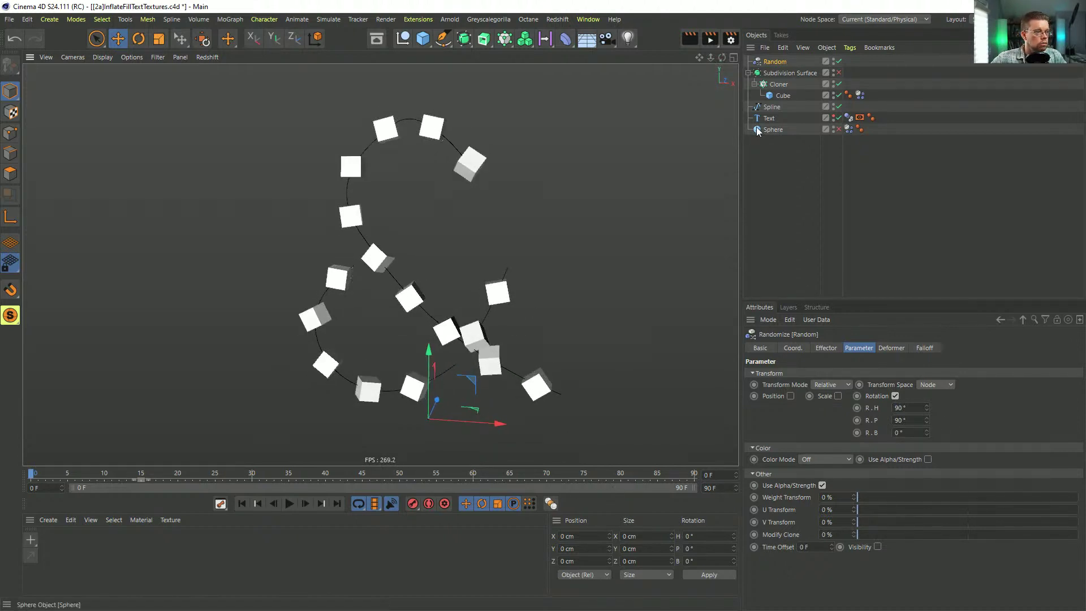
Step: Move the spline point at the ampersand's lower crossing slightly up and outward to X 23.34 cm, Y 44.572 cm, and save the project
{"action": "left_click", "coordinate": [772, 107]}
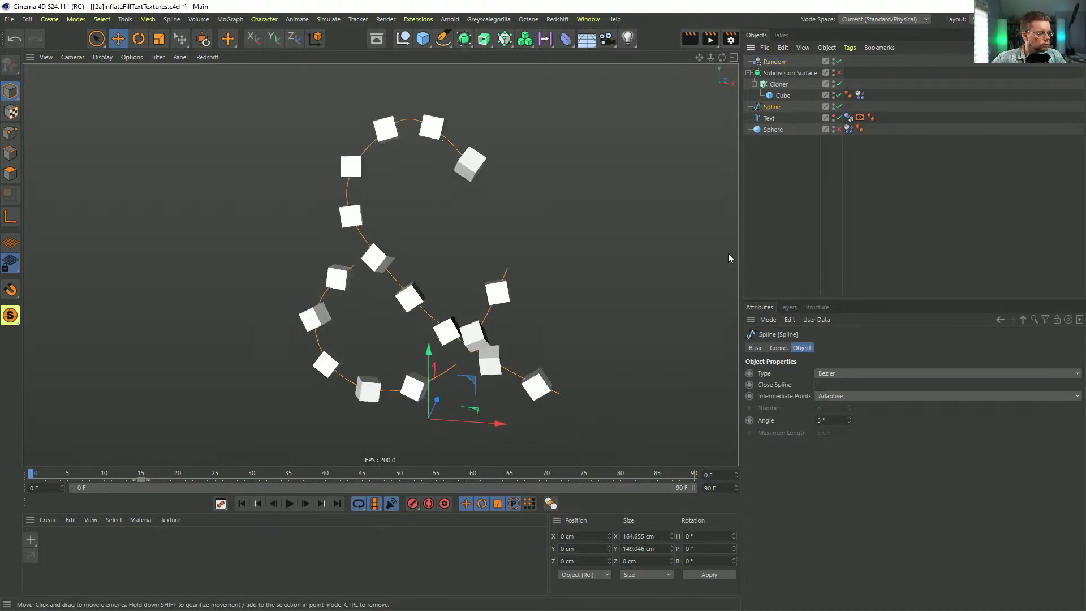
{"action": "left_click", "coordinate": [556, 387]}
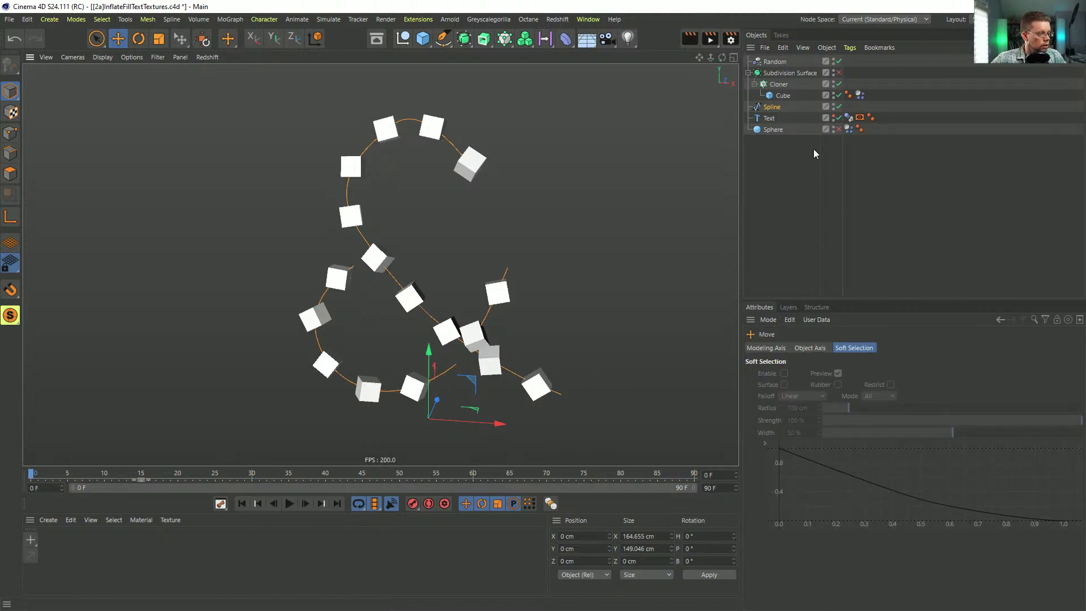
{"action": "left_click", "coordinate": [10, 133]}
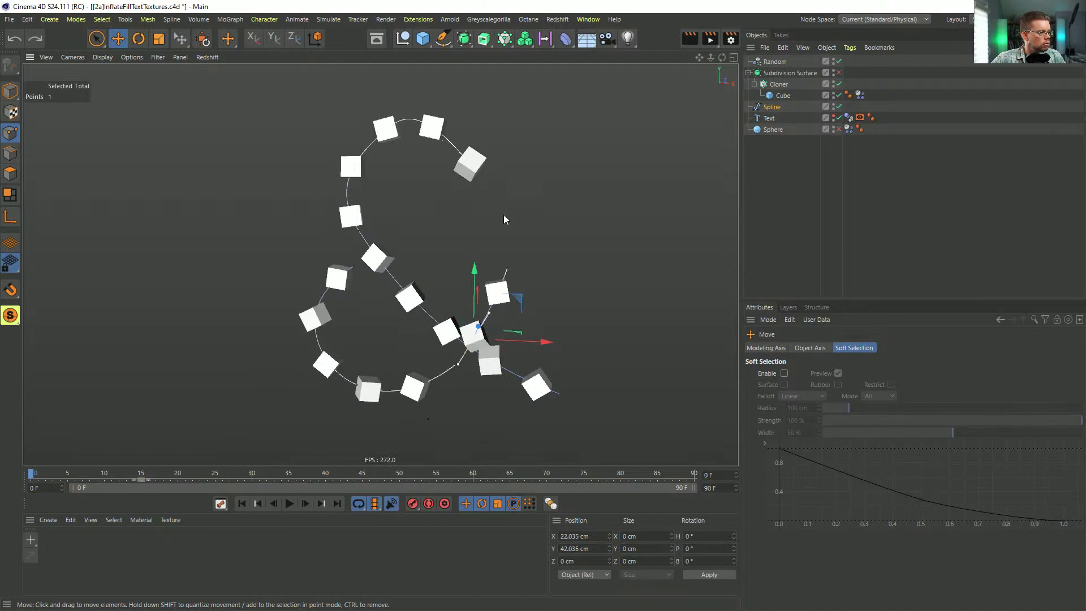
{"action": "left_click_drag", "start_coordinate": [521, 297], "coordinate": [524, 295]}
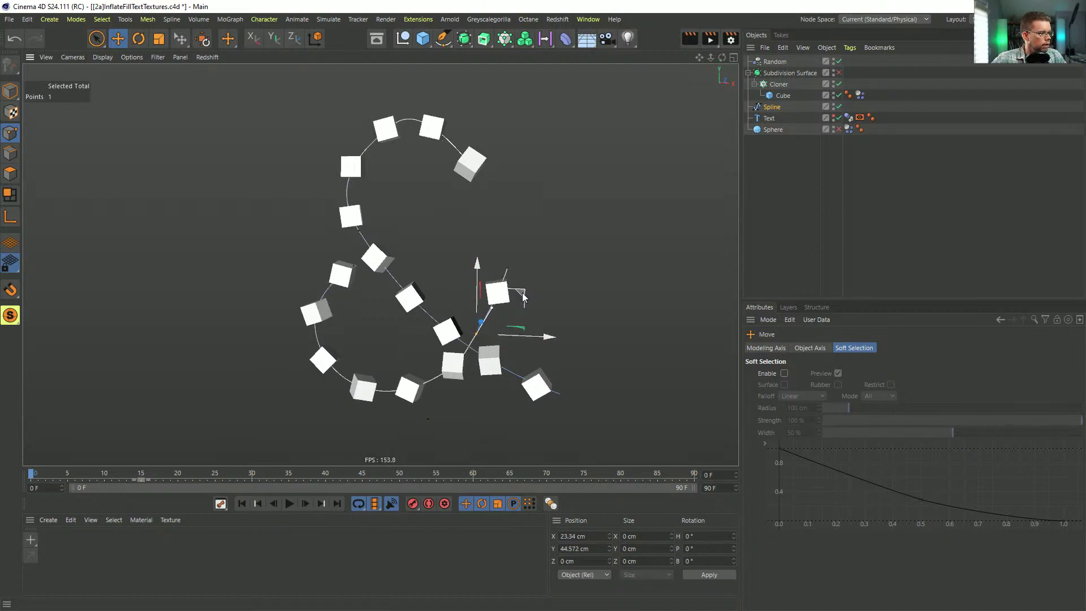
{"action": "key", "text": "ctrl+s"}
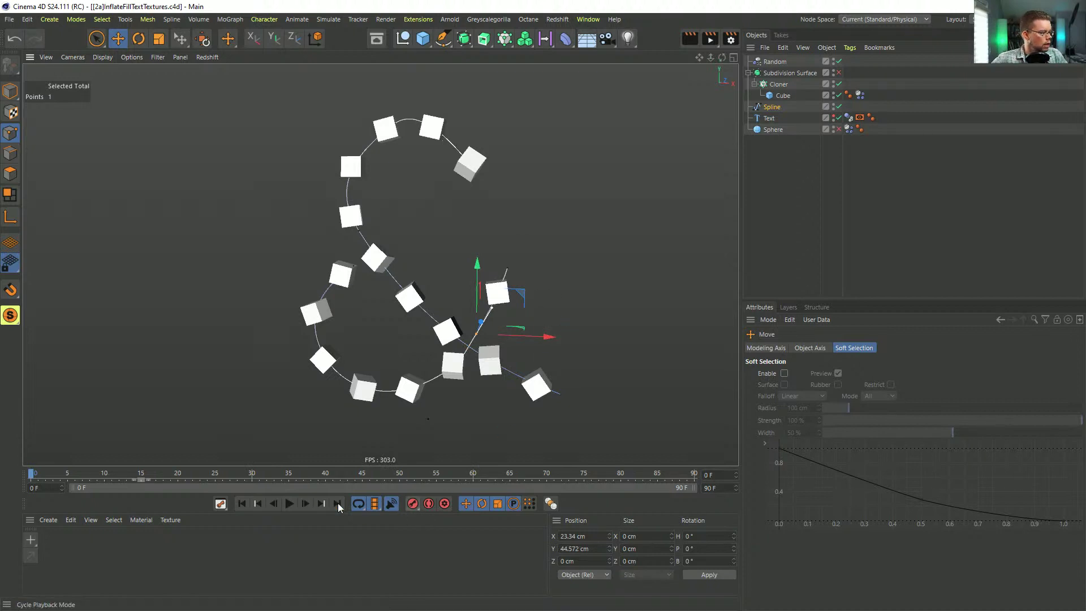
Step: Play the cube inflation to about frame 14 with the adjusted spline and return to the first frame
{"action": "left_click", "coordinate": [287, 503]}
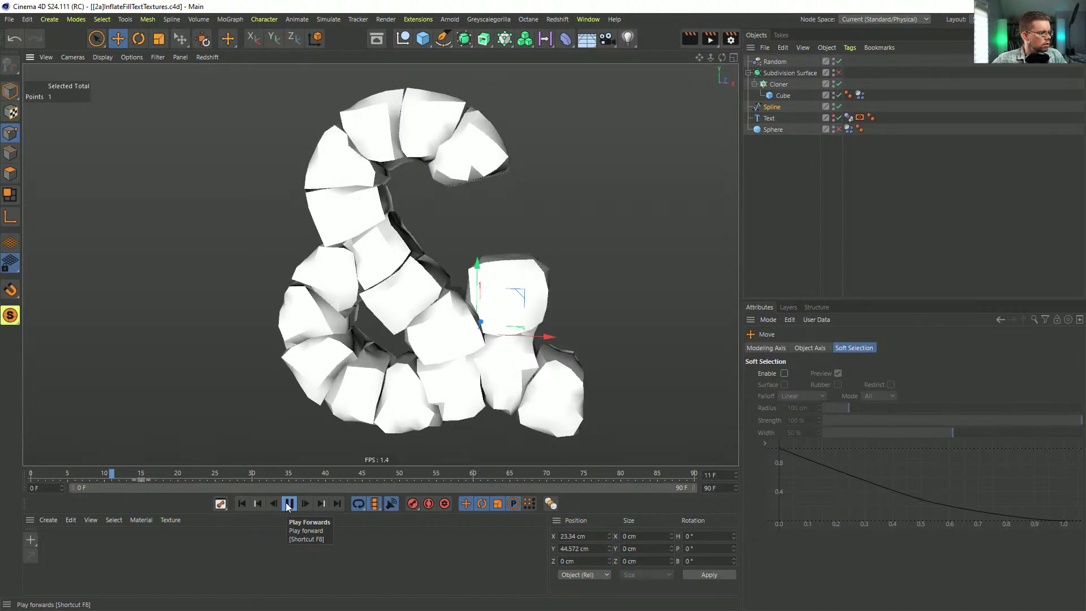
{"action": "left_click", "coordinate": [289, 504]}
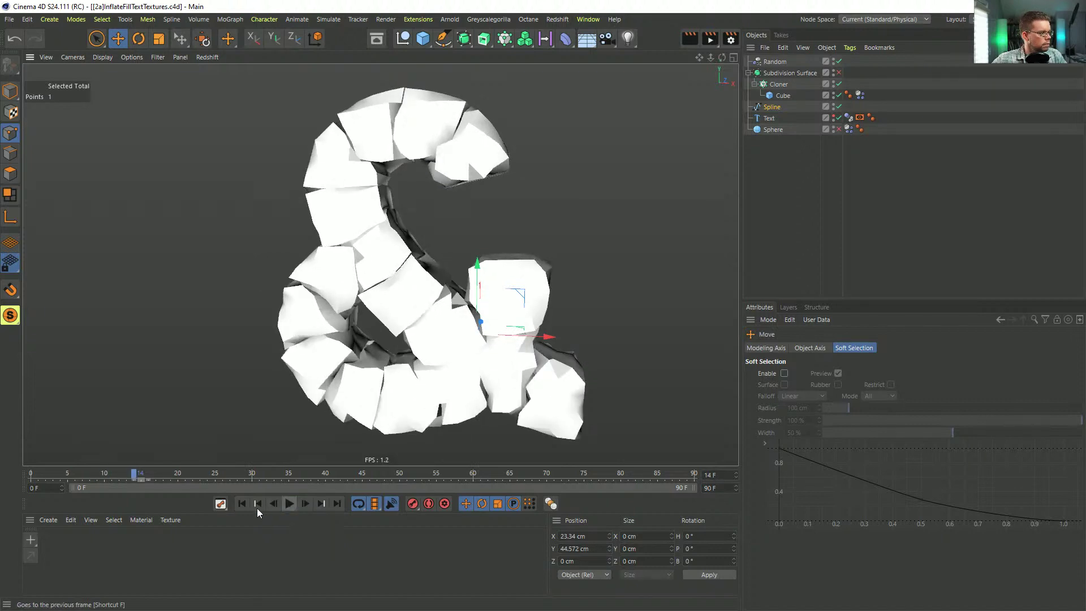
{"action": "left_click", "coordinate": [242, 504]}
Step: Set the cube's Dynamics Body collision Bounce to 0% and Friction to 555%
{"action": "left_click", "coordinate": [860, 95]}
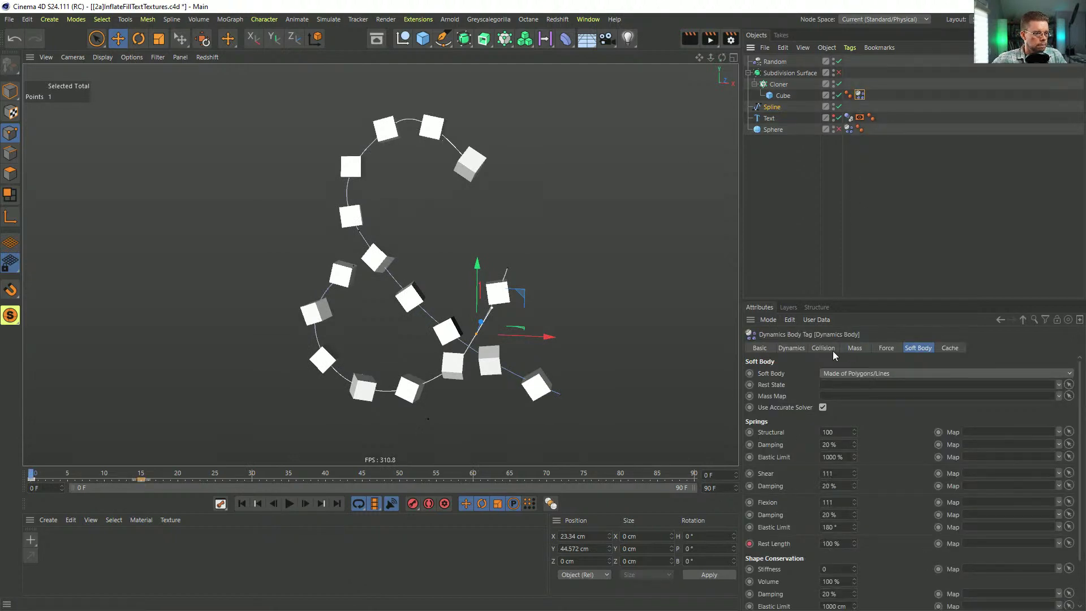
{"action": "left_click", "coordinate": [826, 348]}
{"action": "left_click", "coordinate": [826, 474]}
{"action": "type", "text": "0"}
{"action": "double_click", "coordinate": [835, 487]}
{"action": "type", "text": "555"}
{"action": "key", "text": "Return"}
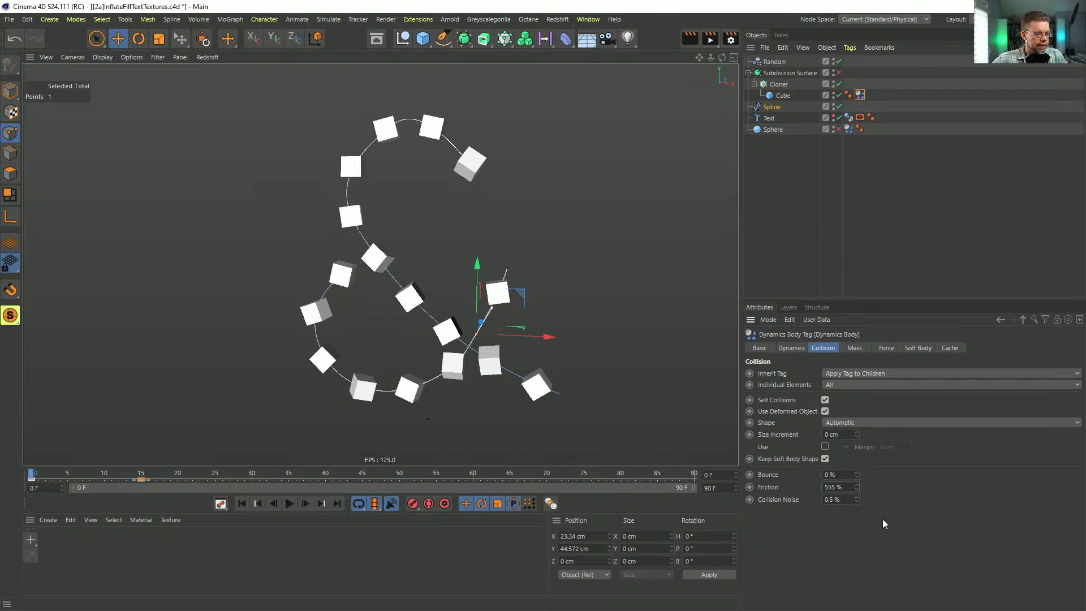
Step: Play the simulation to frame 15, enable the Subdivision Surface and inspect the smoothed cubes from an angle
{"action": "left_click", "coordinate": [289, 504]}
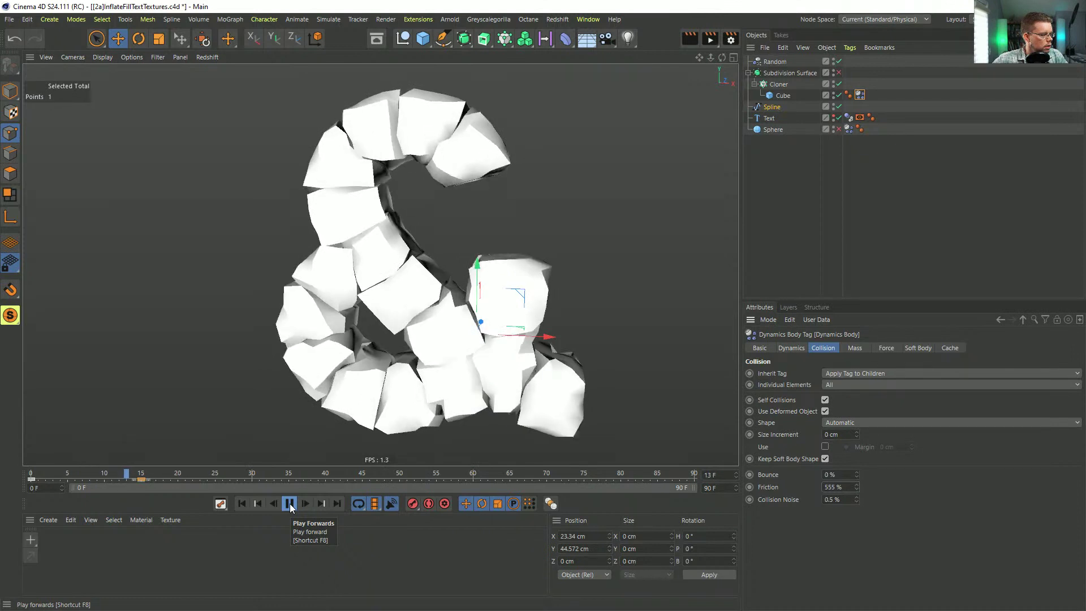
{"action": "left_click", "coordinate": [290, 503]}
{"action": "left_click", "coordinate": [839, 72]}
{"action": "mouse_move", "coordinate": [423, 291]}
{"action": "left_mouse_down", "text": "alt"}
{"action": "mouse_move", "coordinate": [562, 262]}
{"action": "mouse_move", "coordinate": [524, 303]}
{"action": "mouse_move", "coordinate": [322, 255]}
{"action": "mouse_move", "coordinate": [398, 256]}
{"action": "left_mouse_up", "text": "alt"}
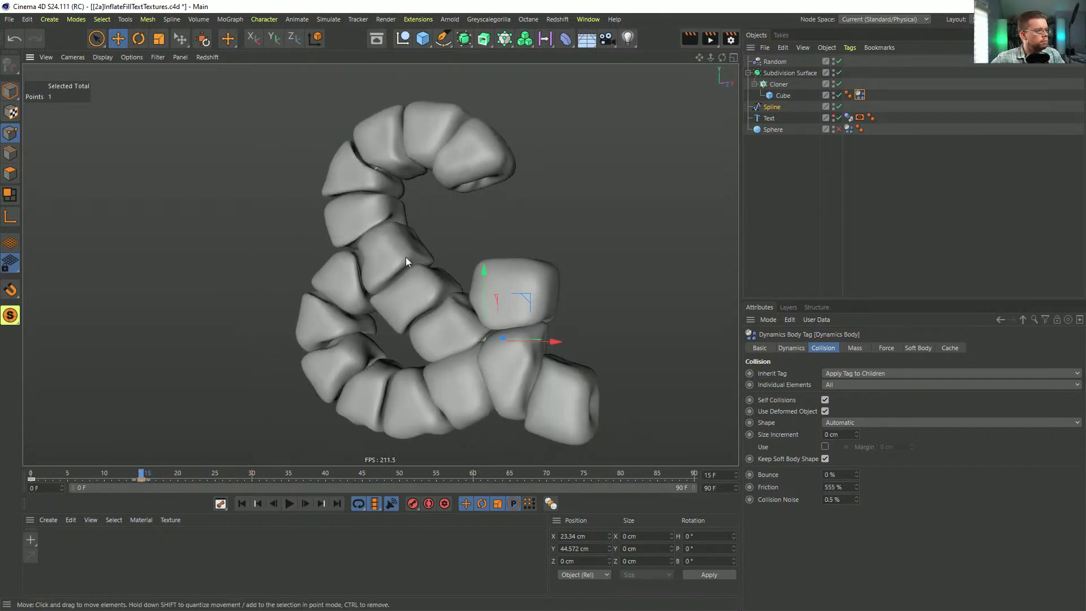
{"action": "mouse_move", "coordinate": [626, 298]}
{"action": "left_mouse_down", "text": "alt"}
{"action": "mouse_move", "coordinate": [509, 368]}
{"action": "mouse_move", "coordinate": [623, 294]}
{"action": "left_mouse_up", "text": "alt"}
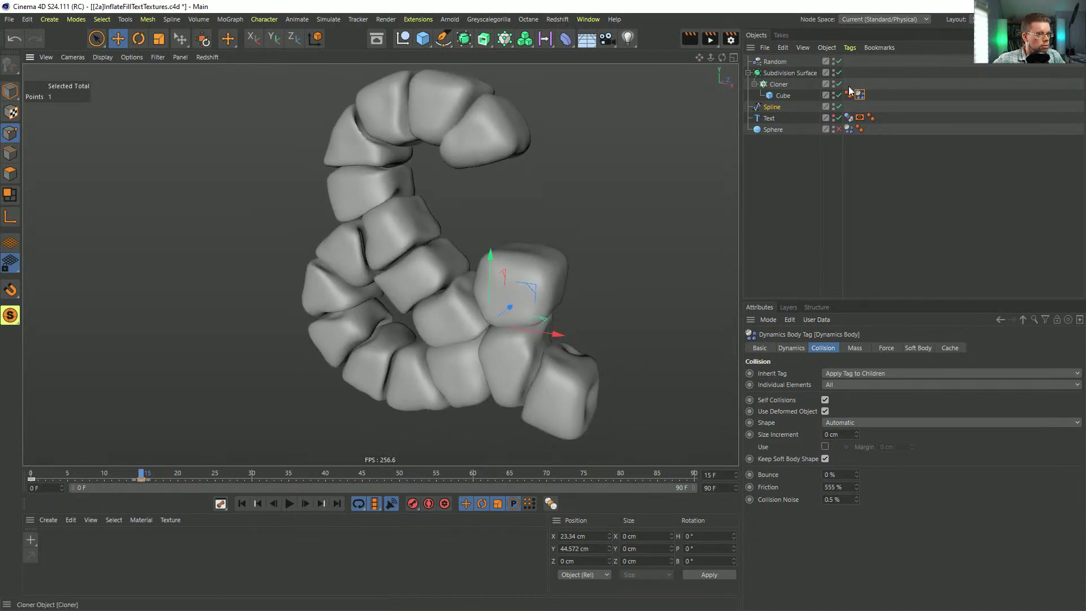
Step: Disable the Subdivision Surface and set the Sphere's Dynamics Body collision Friction and Bounce to 0%
{"action": "key", "text": "q"}
{"action": "left_click", "coordinate": [848, 129]}
{"action": "double_click", "coordinate": [843, 487]}
{"action": "type", "text": "0"}
{"action": "key", "text": "Return"}
{"action": "double_click", "coordinate": [839, 476]}
{"action": "type", "text": "0"}
{"action": "key", "text": "Return"}
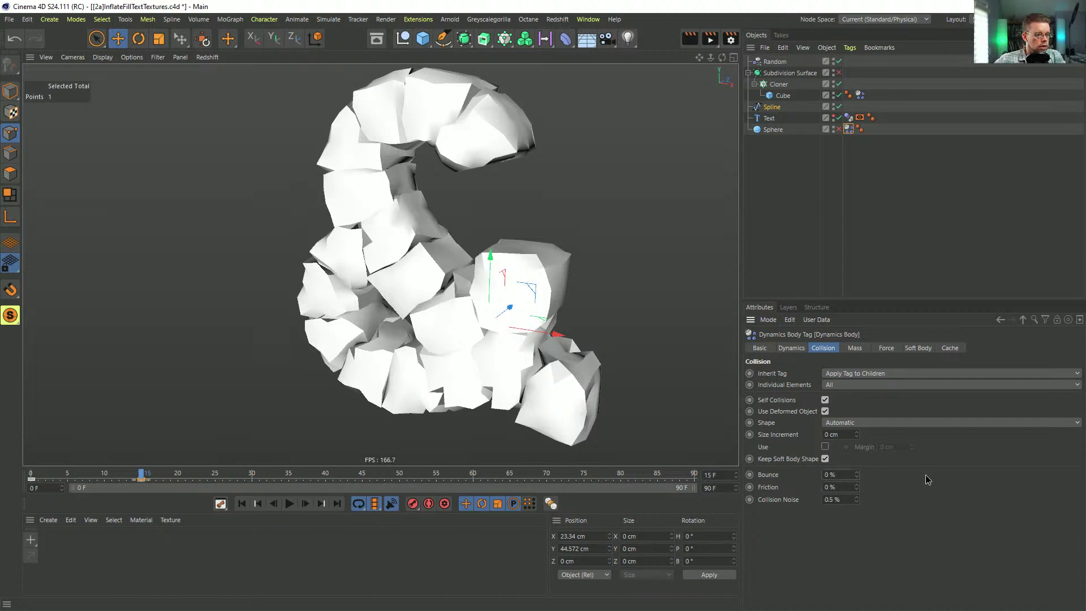
Step: Replay the simulation from the first frame to about frame 13 and examine the overlaps between cubes
{"action": "left_click", "coordinate": [242, 503]}
{"action": "left_click", "coordinate": [287, 504]}
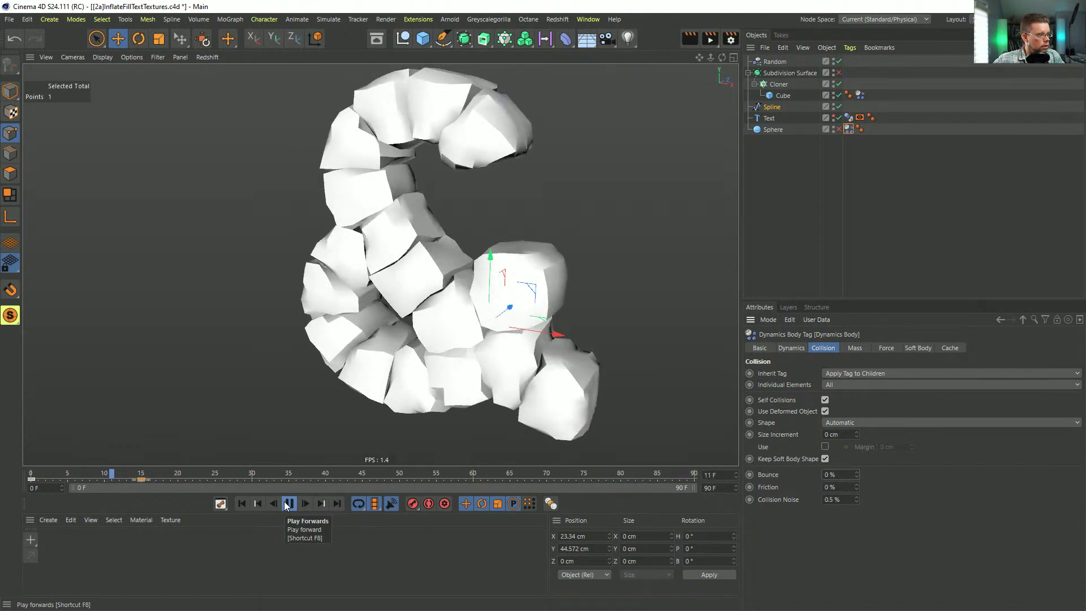
{"action": "left_click", "coordinate": [287, 504]}
{"action": "left_click_drag", "start_coordinate": [520, 390], "coordinate": [822, 225], "text": "alt"}
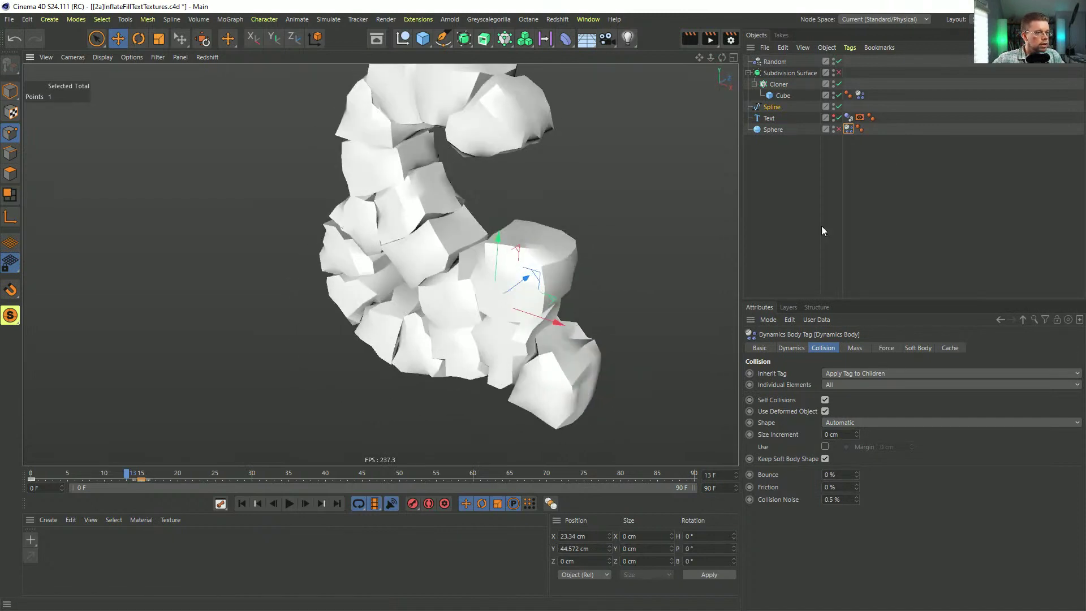
Step: Set the frame 15 key of the cube's Rest Length to 350%
{"action": "left_click", "coordinate": [860, 95]}
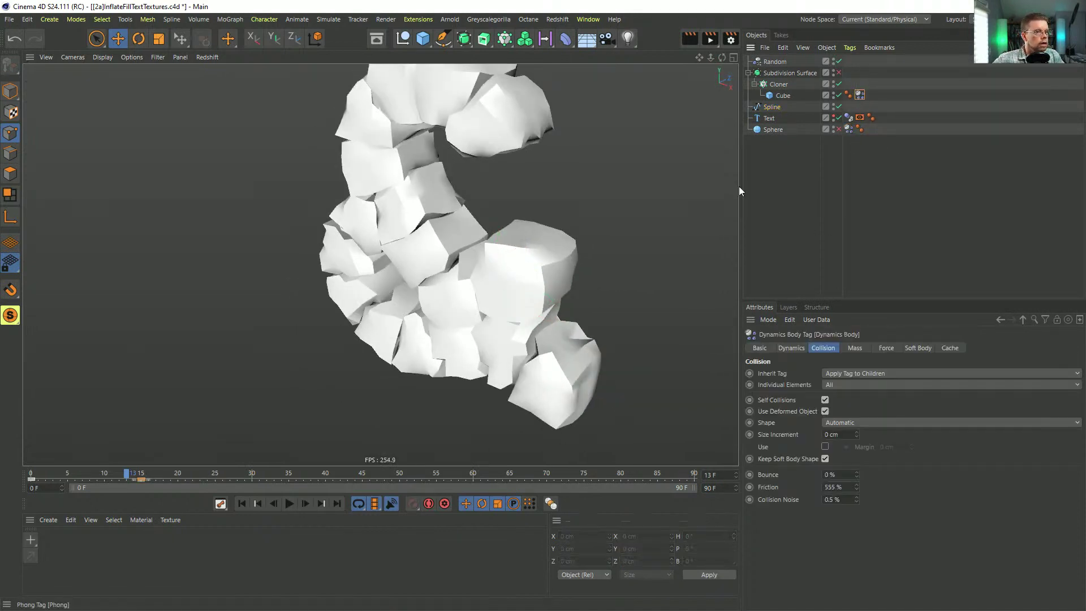
{"action": "left_click", "coordinate": [141, 479]}
{"action": "left_click", "coordinate": [831, 391]}
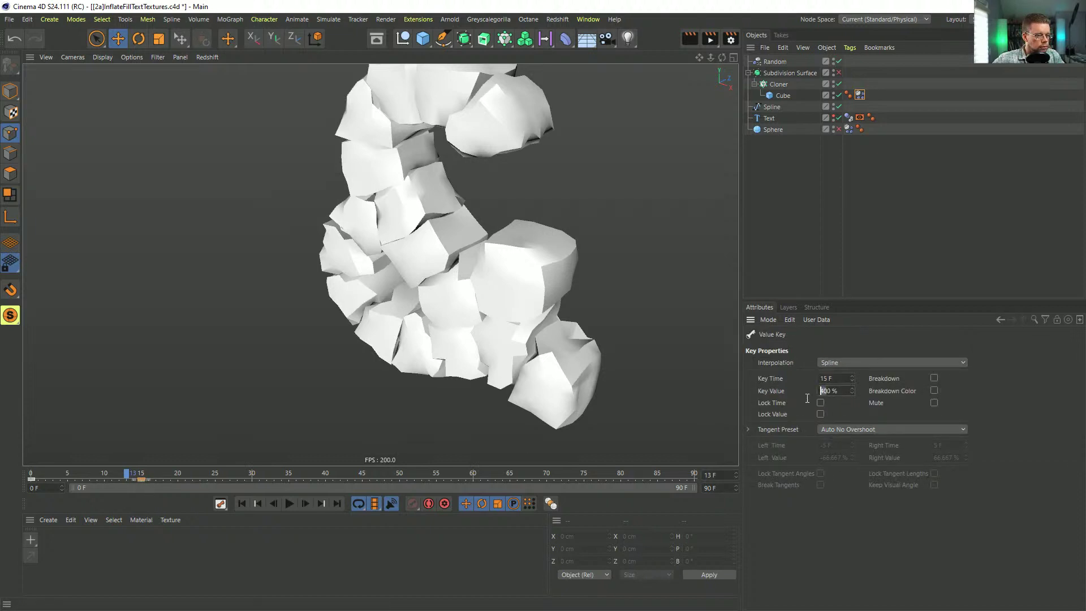
{"action": "type", "text": "35"}
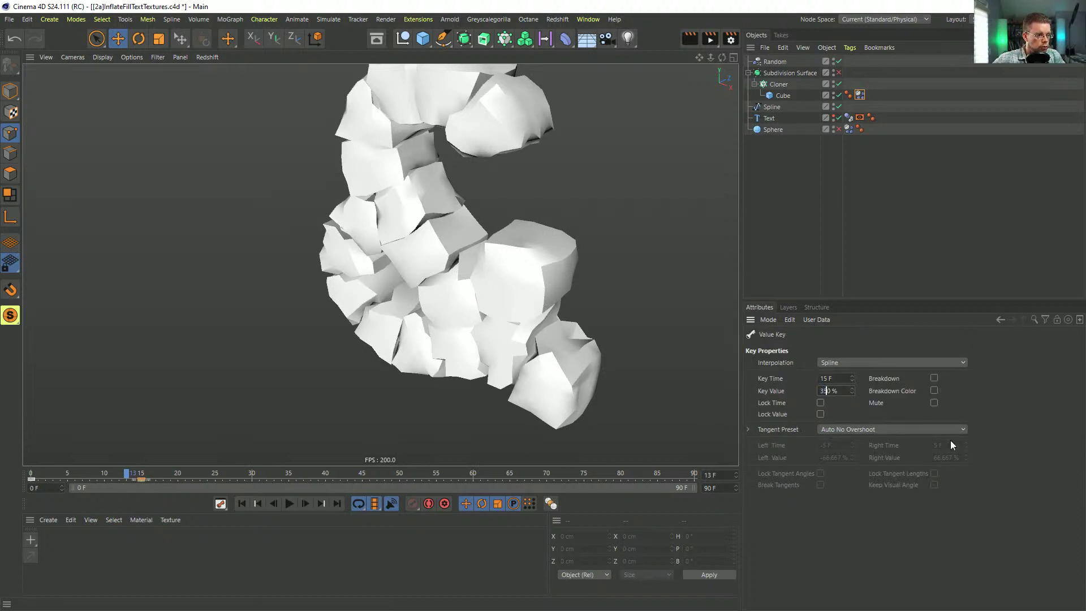
Step: Rewind and play the simulation to frame 14 with the 350% key, checking the cubes from the front
{"action": "left_click", "coordinate": [258, 503]}
{"action": "left_click", "coordinate": [290, 503]}
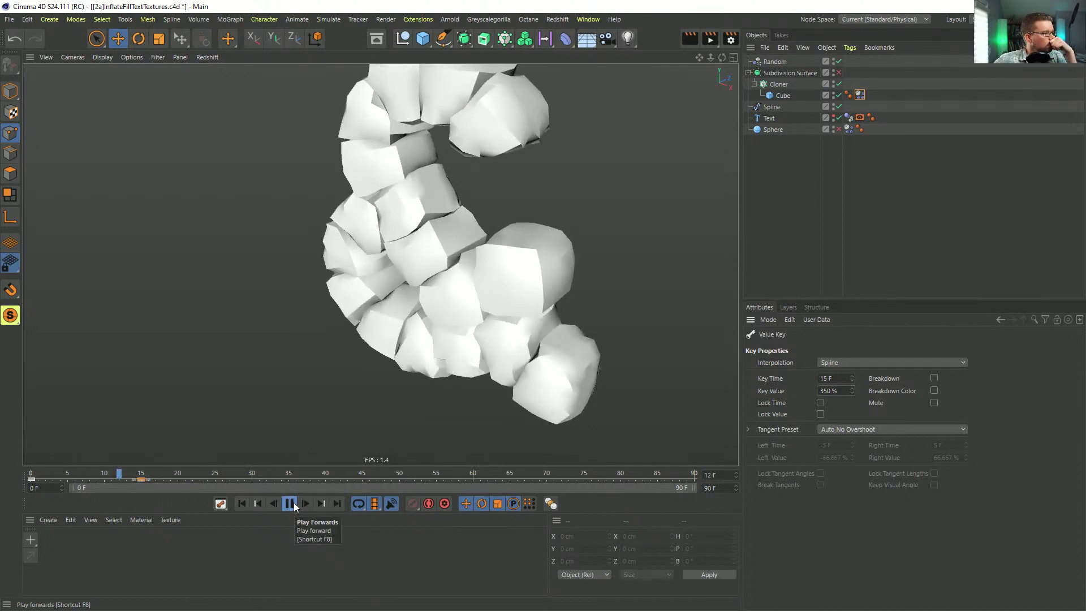
{"action": "left_click", "coordinate": [289, 503]}
{"action": "left_click_drag", "start_coordinate": [438, 233], "coordinate": [479, 208], "text": "alt"}
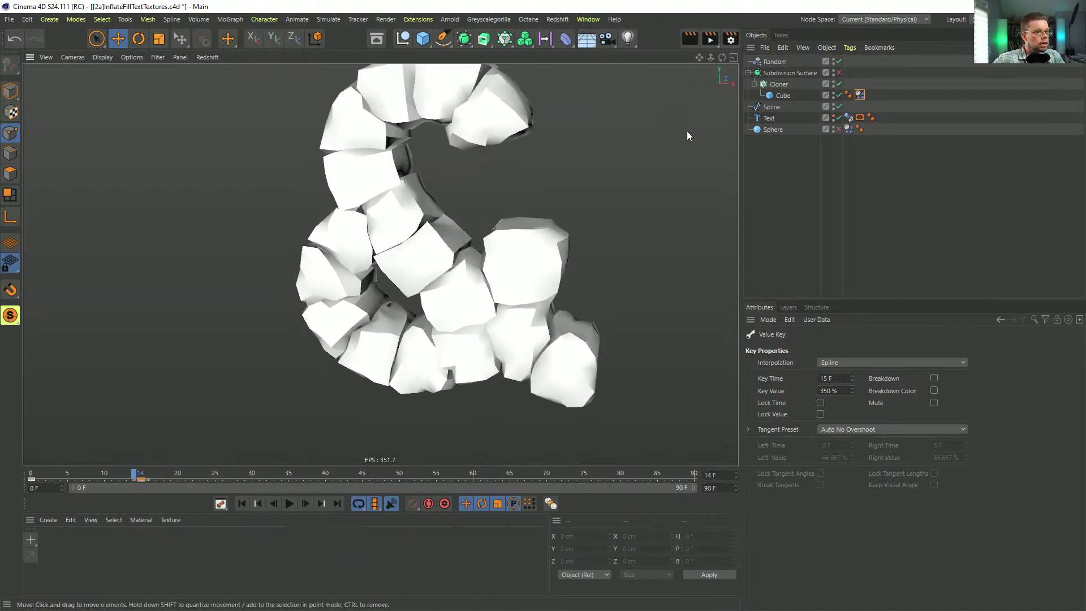
Step: Enable the Subdivision Surface, show the Random effector's parameters and examine the smoothed ampersand
{"action": "left_click", "coordinate": [839, 73]}
{"action": "left_click", "coordinate": [775, 61]}
{"action": "middle_click_drag", "start_coordinate": [365, 150], "coordinate": [404, 229], "text": "alt"}
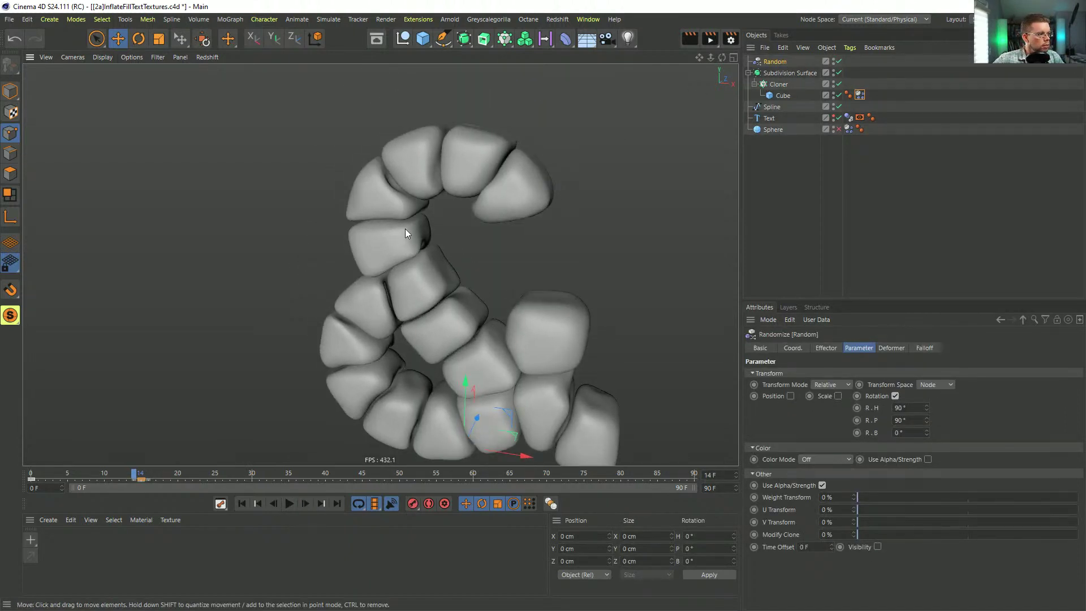
Step: Advance to frame 15 and try to make the Subdivision Surface hierarchy editable, expanding the resulting group of cubes
{"action": "left_click", "coordinate": [793, 73]}
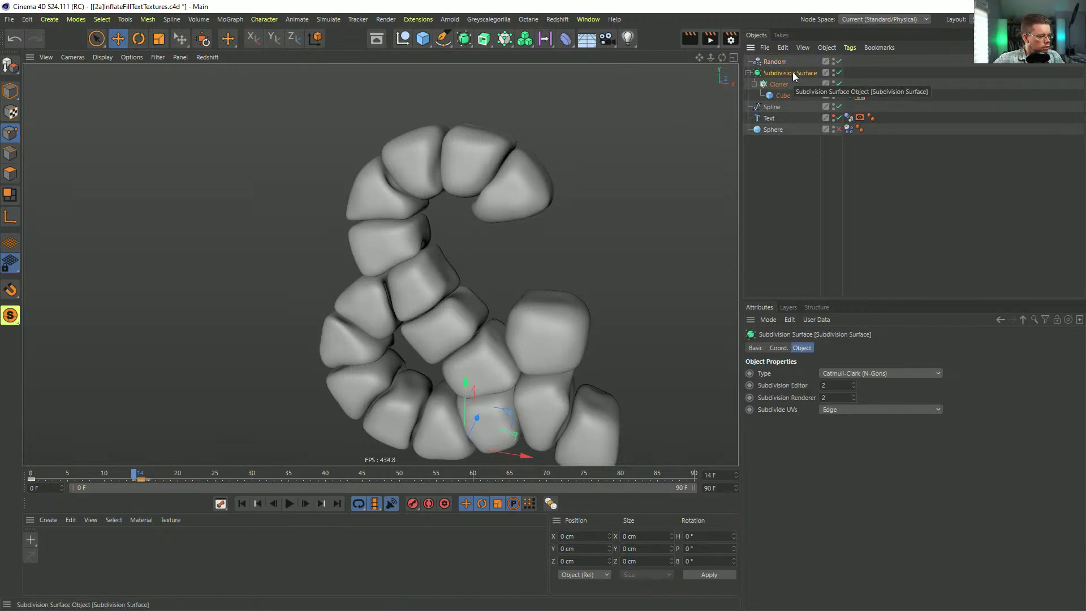
{"action": "left_click", "coordinate": [304, 504]}
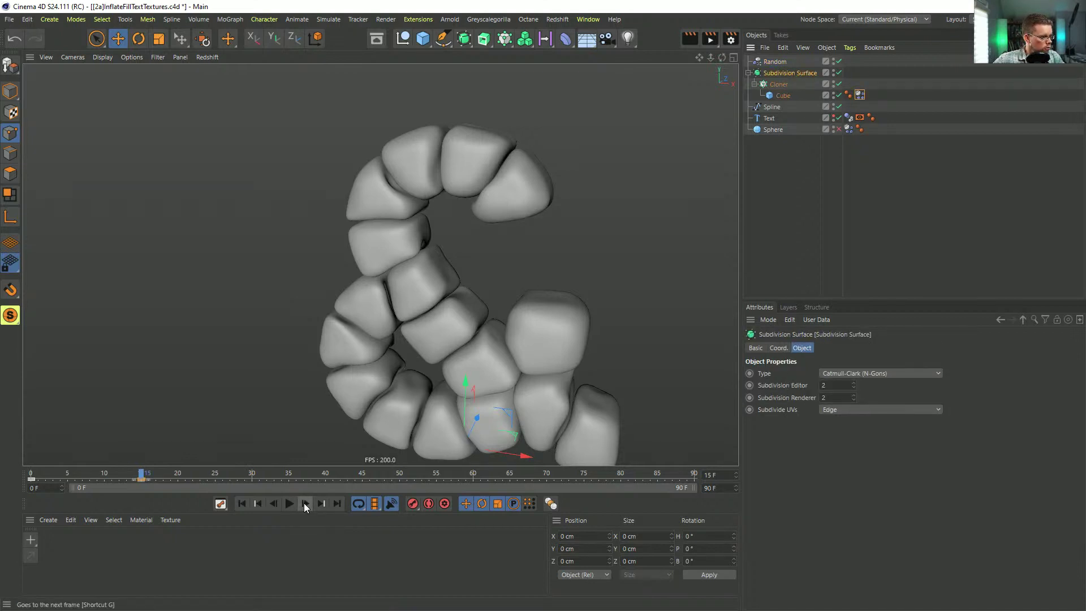
{"action": "key", "text": "shift+f"}
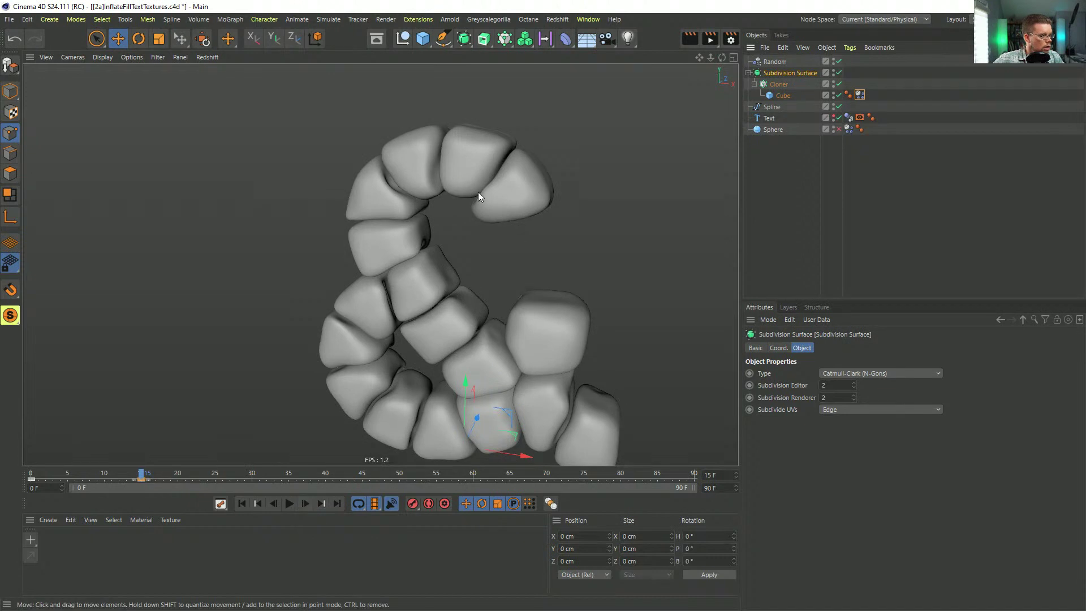
{"action": "key", "text": "c"}
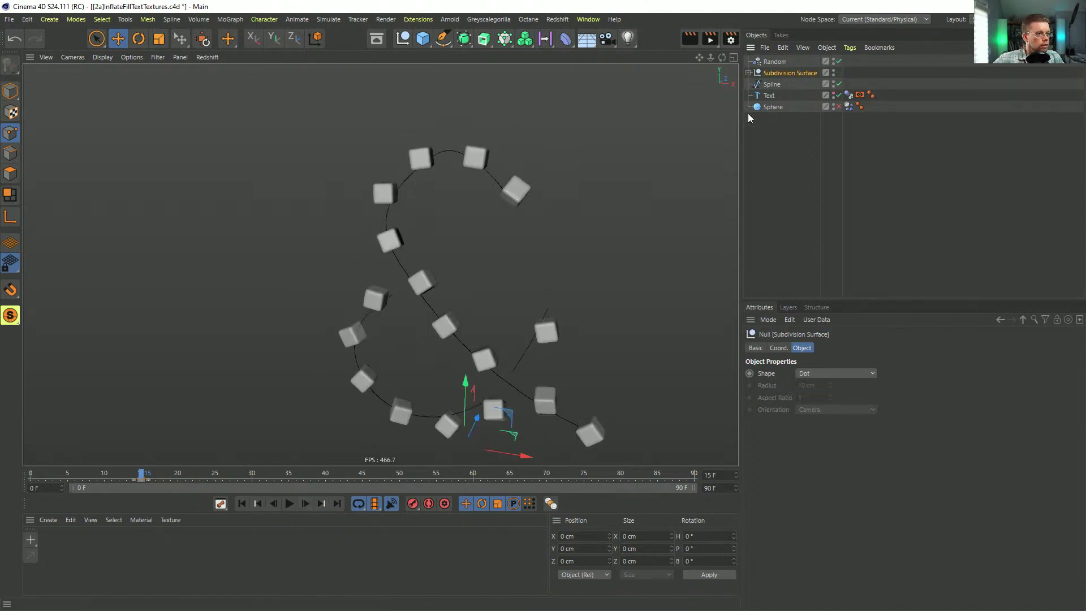
{"action": "left_click", "coordinate": [748, 73]}
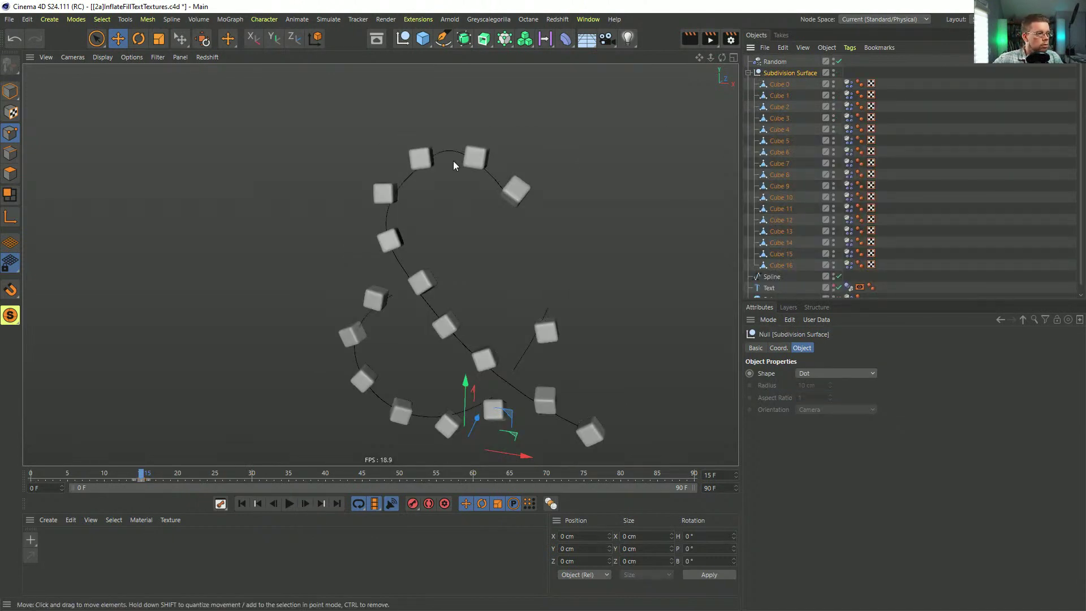
Step: Undo the conversion to editable cubes, return to frame 0 and disable the Subdivision Surface
{"action": "key", "text": "ctrl+z"}
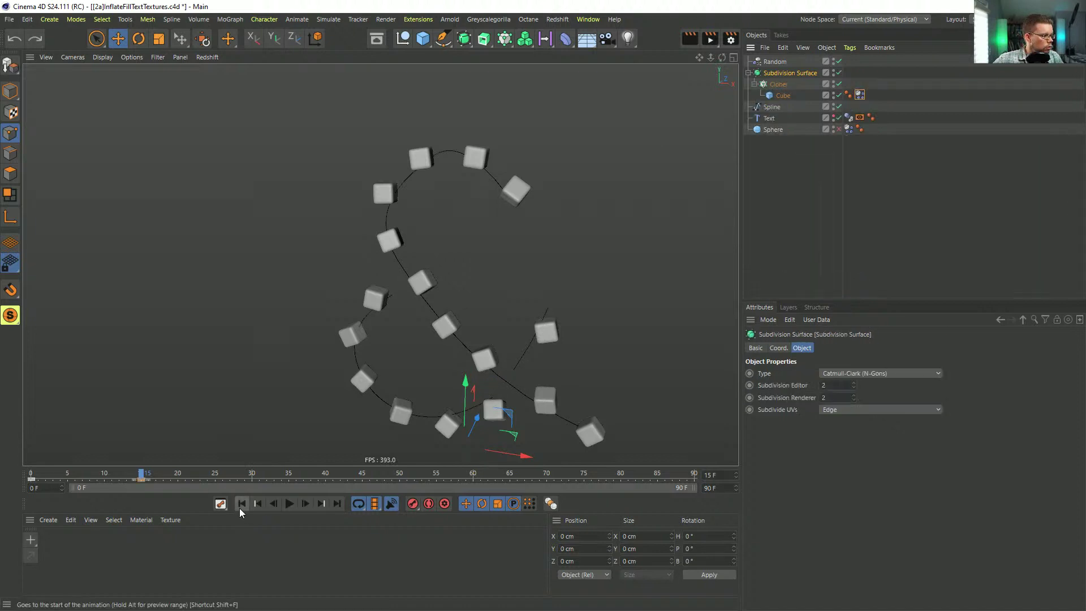
{"action": "left_click", "coordinate": [241, 504]}
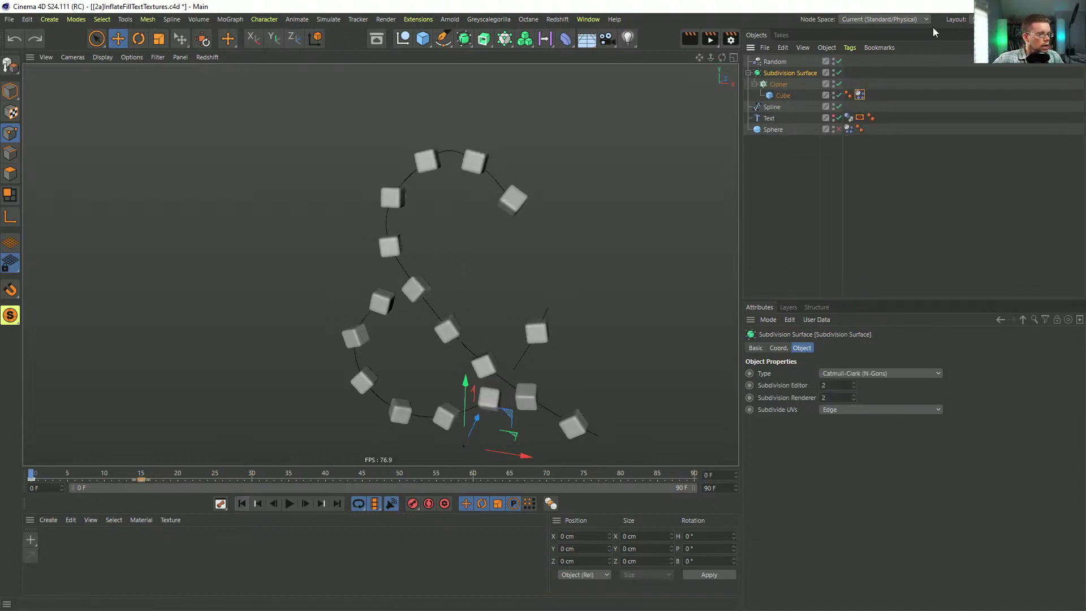
{"action": "key", "text": "q"}
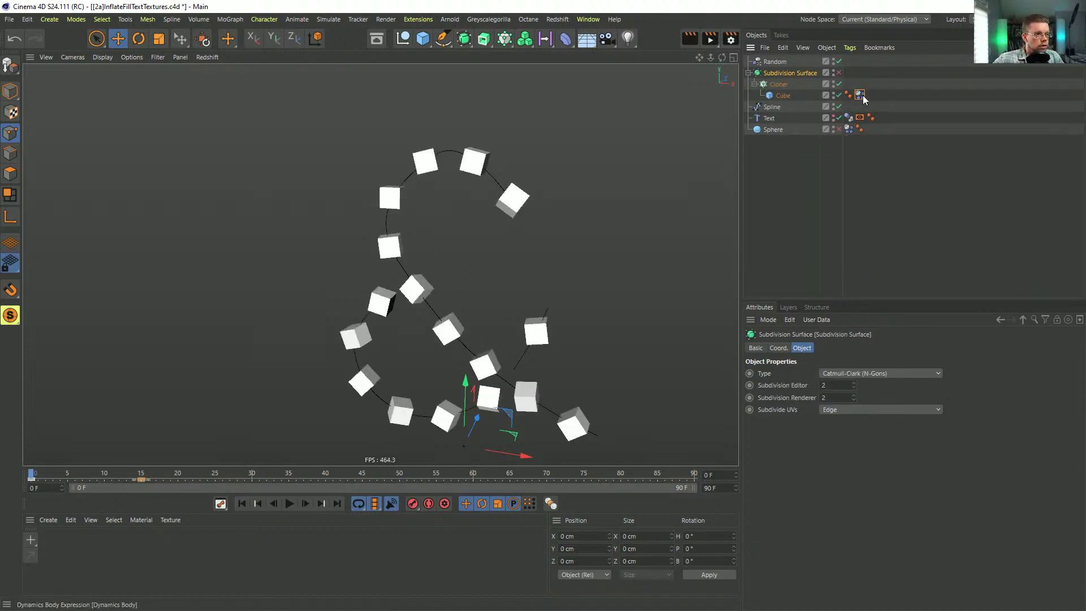
Step: Open the project settings, shorten the animation's end frame to 15 and save the project
{"action": "key", "text": "ctrl+d"}
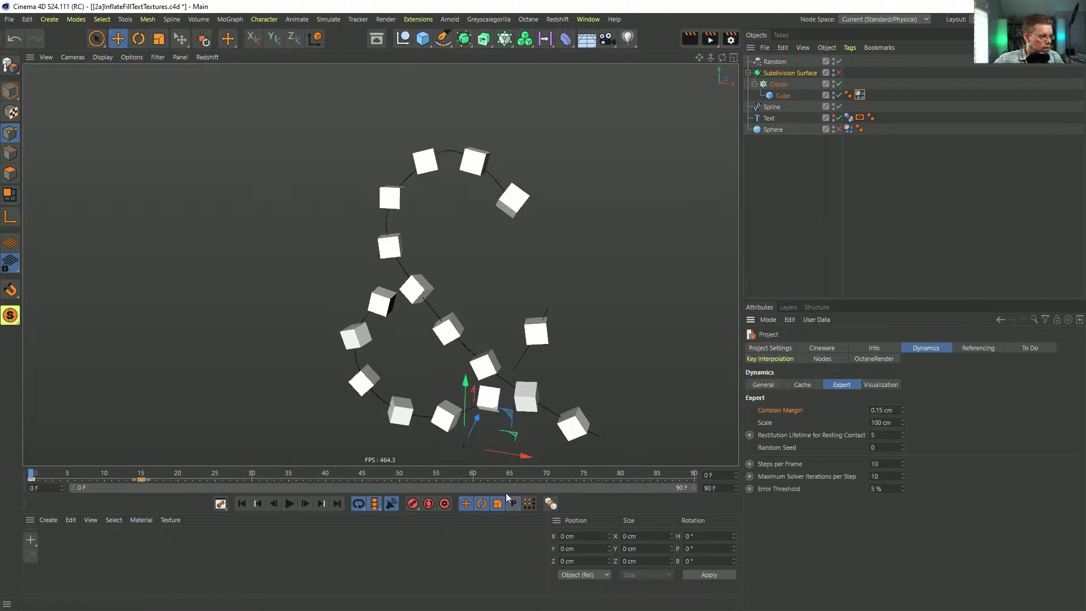
{"action": "left_click_drag", "start_coordinate": [730, 489], "coordinate": [706, 510]}
{"action": "type", "text": "15"}
{"action": "key", "text": "Return"}
{"action": "key", "text": "ctrl+s"}
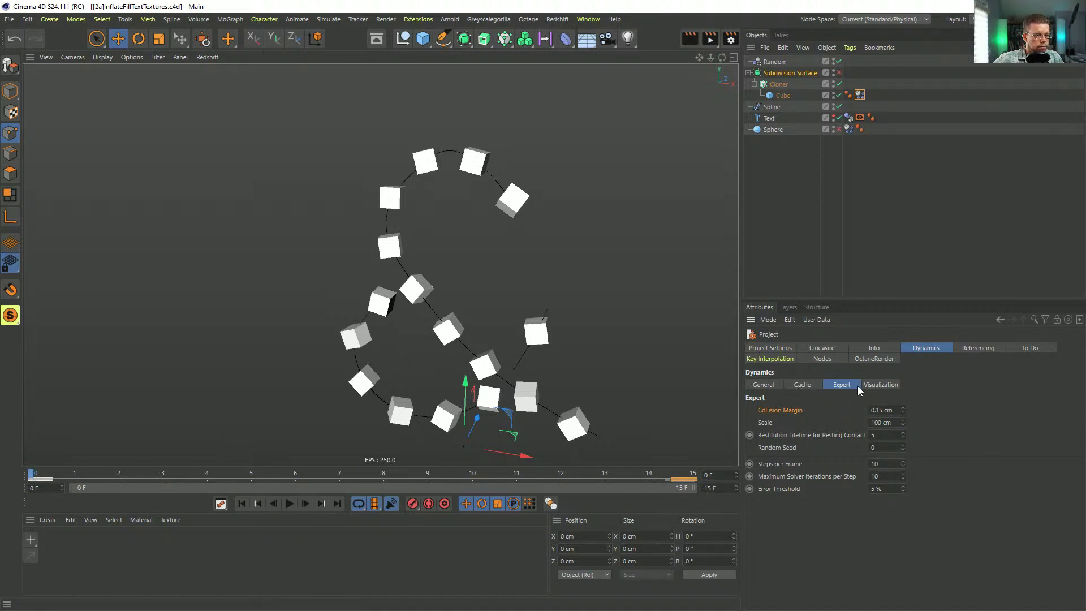
Step: Bake the project's dynamics cache and scrub the cached inflation to frame 15
{"action": "left_click", "coordinate": [800, 385]}
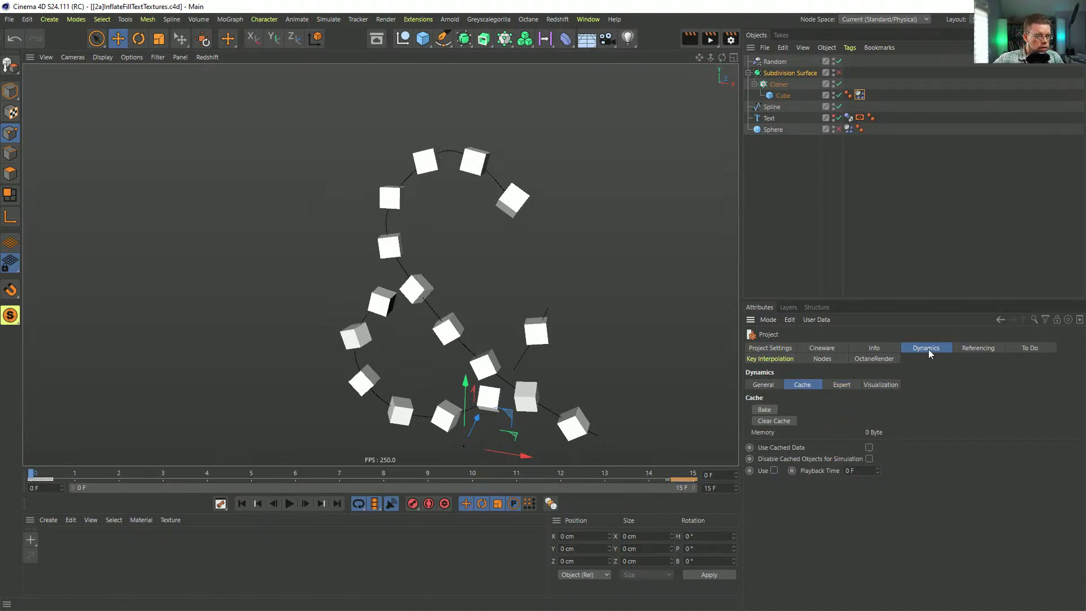
{"action": "left_click", "coordinate": [765, 410]}
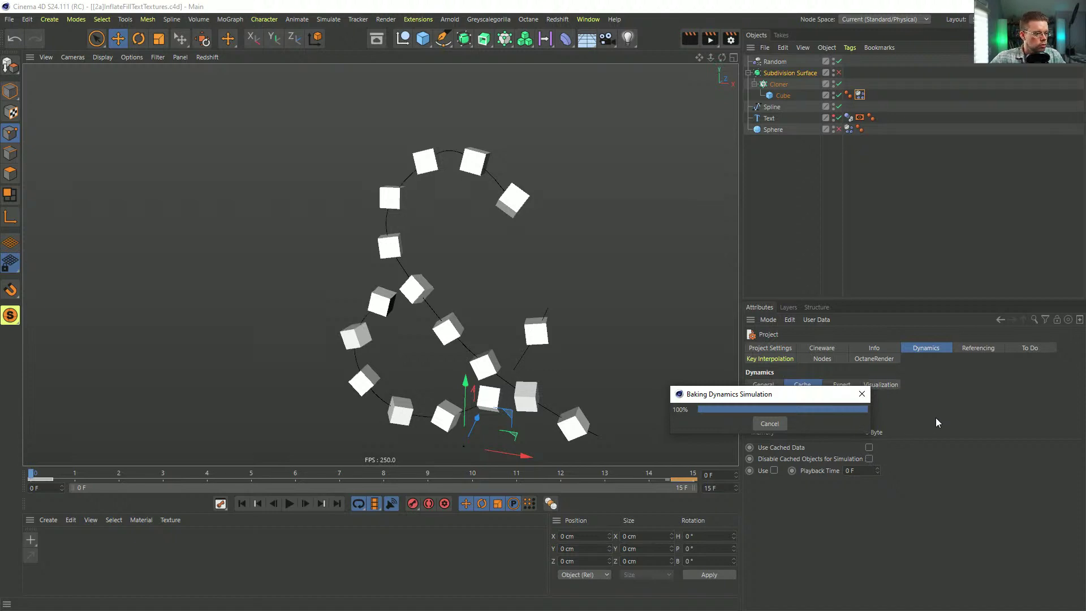
{"action": "key", "text": "F8"}
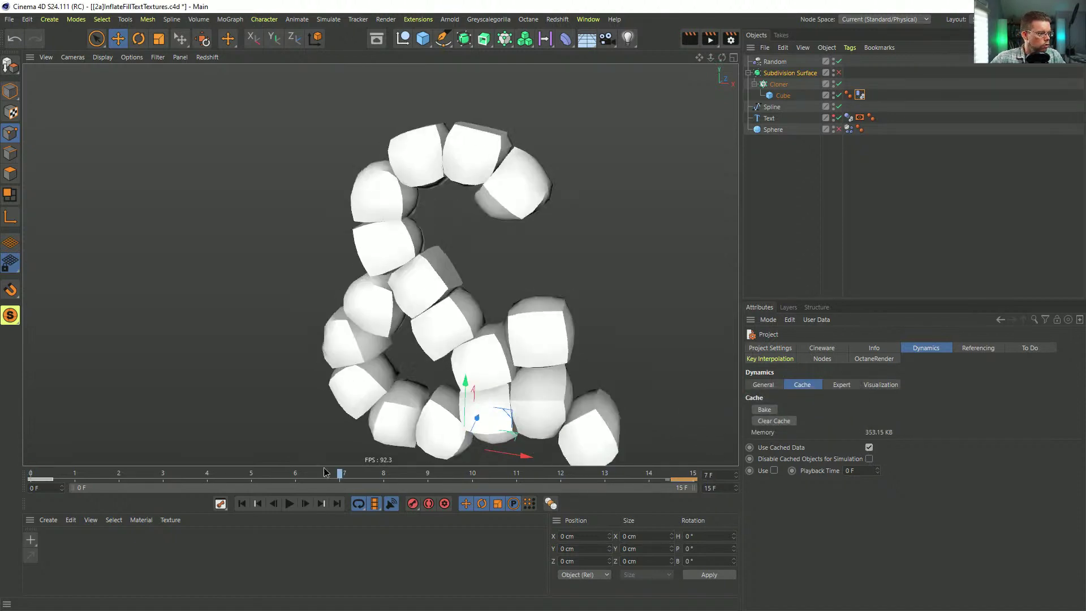
{"action": "left_click_drag", "start_coordinate": [660, 502], "coordinate": [684, 489]}
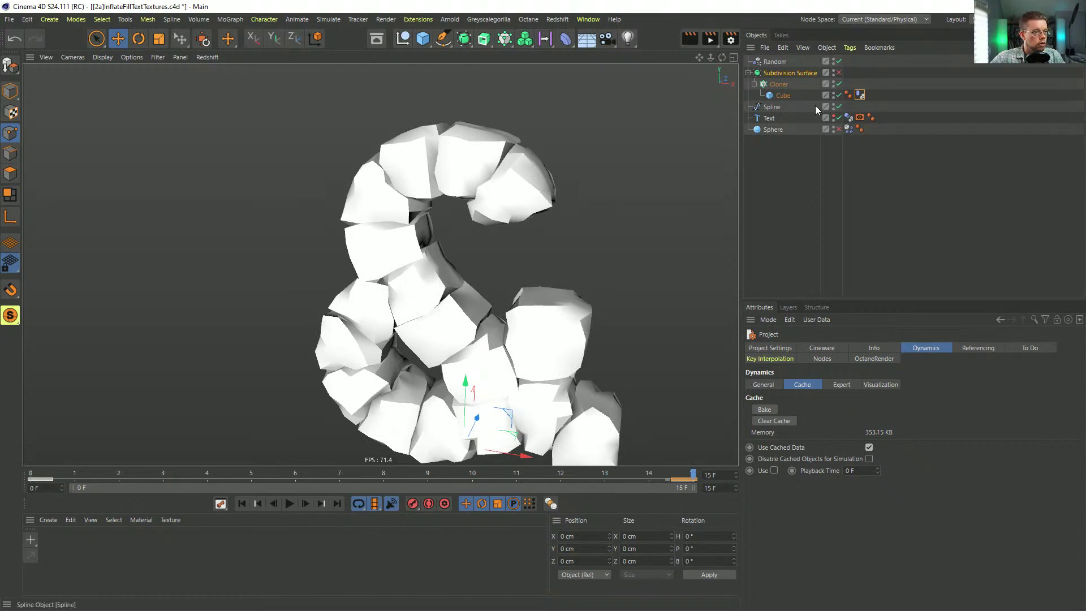
Step: Enable the Subdivision Surface and try to make it editable, then undo the conversion
{"action": "left_click", "coordinate": [838, 73]}
{"action": "left_click", "coordinate": [786, 74]}
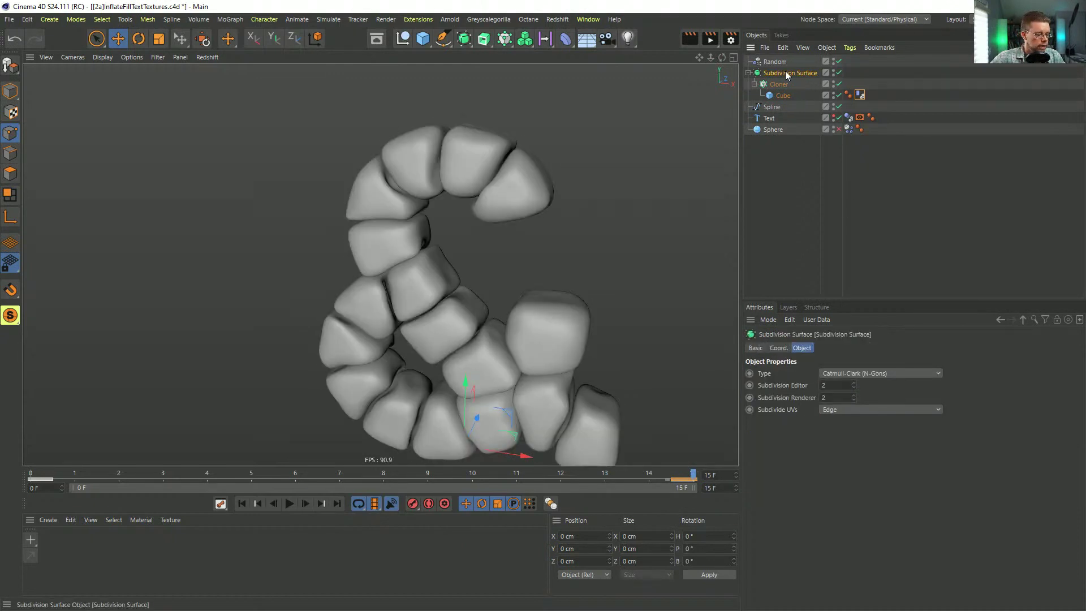
{"action": "key", "text": "c"}
{"action": "key", "text": "ctrl+z"}
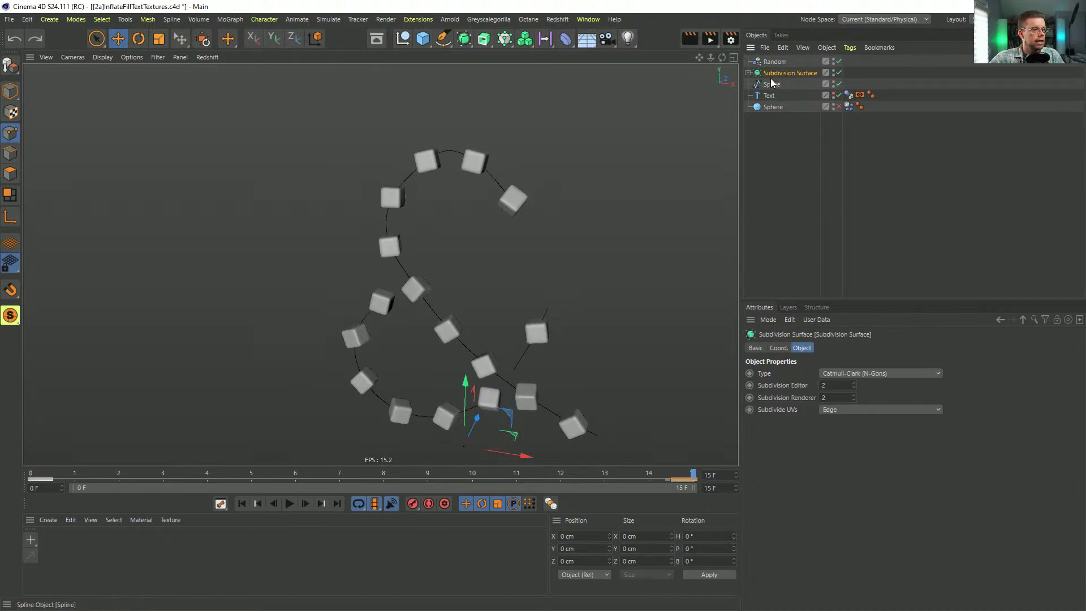
Step: Disable the Subdivision Surface and scrub the inflation from the start of the timeline to frame 15
{"action": "left_click_drag", "start_coordinate": [565, 474], "coordinate": [61, 485]}
{"action": "left_click", "coordinate": [839, 72]}
{"action": "left_click", "coordinate": [388, 475]}
{"action": "left_click_drag", "start_coordinate": [398, 477], "coordinate": [695, 479]}
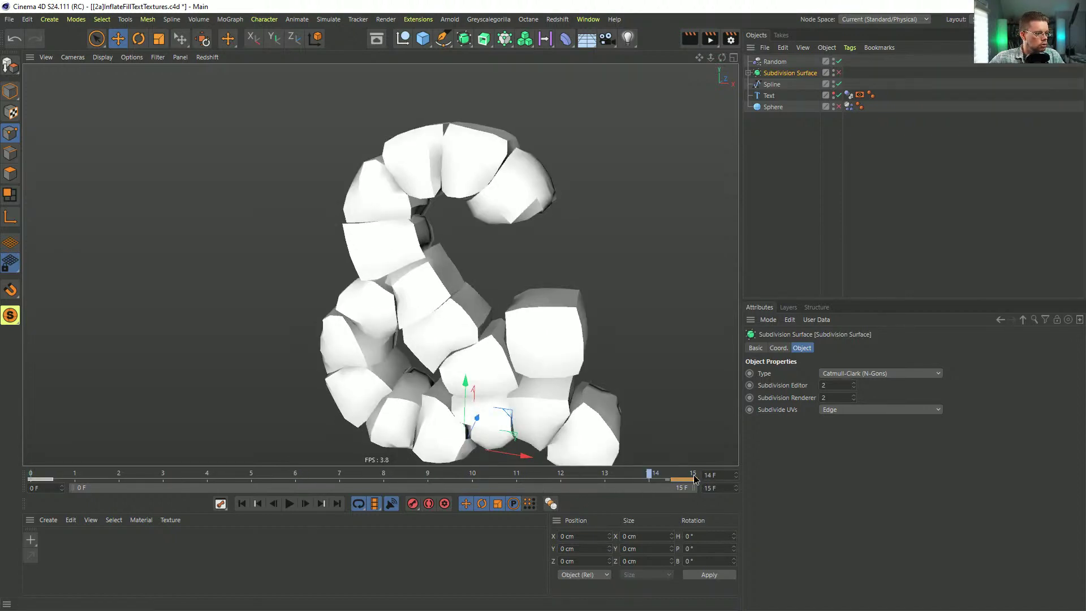
Step: Wrap the Cloner in a Connect object inside the Subdivision Surface, with Weld turned off
{"action": "left_click", "coordinate": [748, 73]}
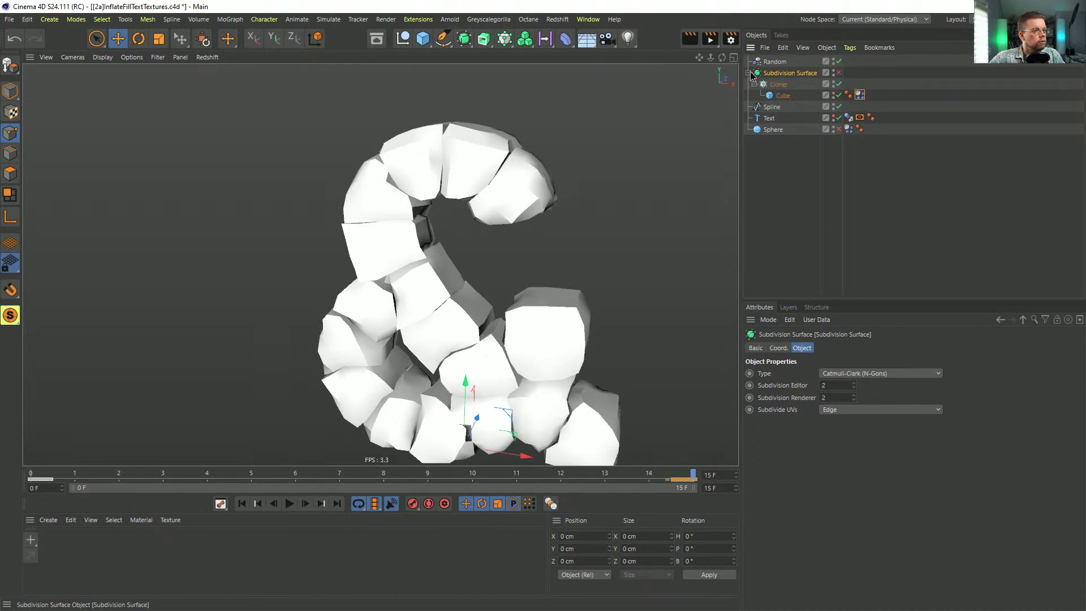
{"action": "left_click", "coordinate": [779, 84]}
{"action": "left_click", "coordinate": [467, 43]}
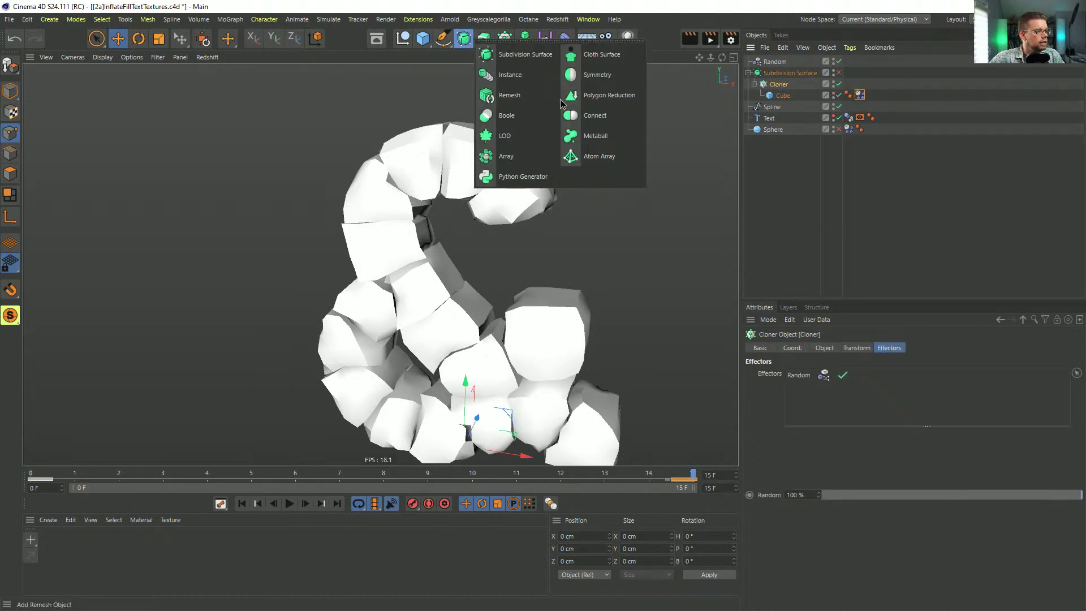
{"action": "left_click", "coordinate": [601, 116], "text": "alt"}
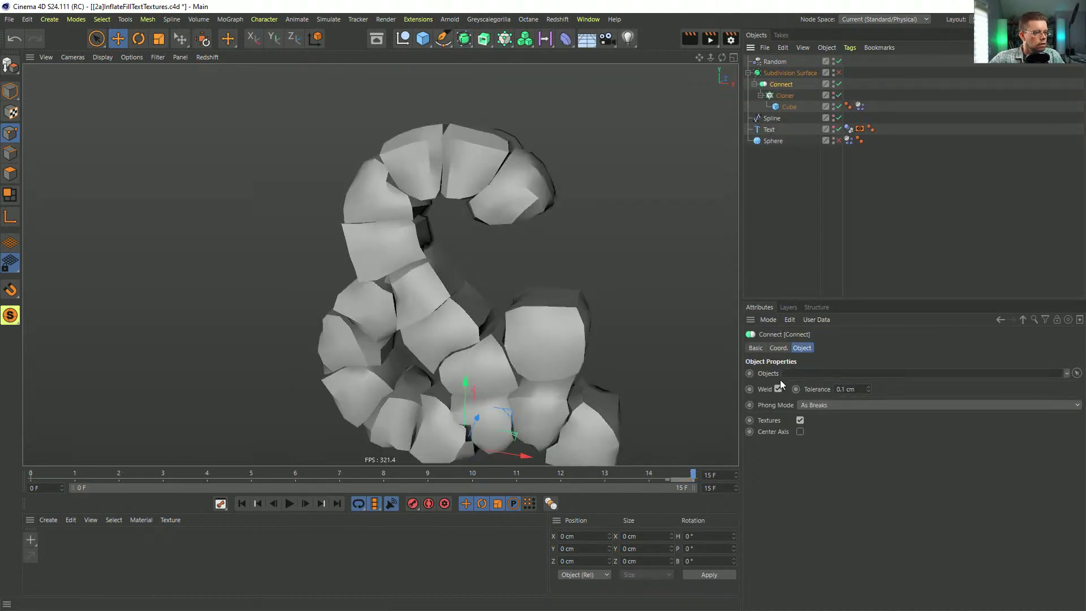
Step: Try to make the Connect object editable, then undo the conversion and expand its hierarchy
{"action": "key", "text": "c"}
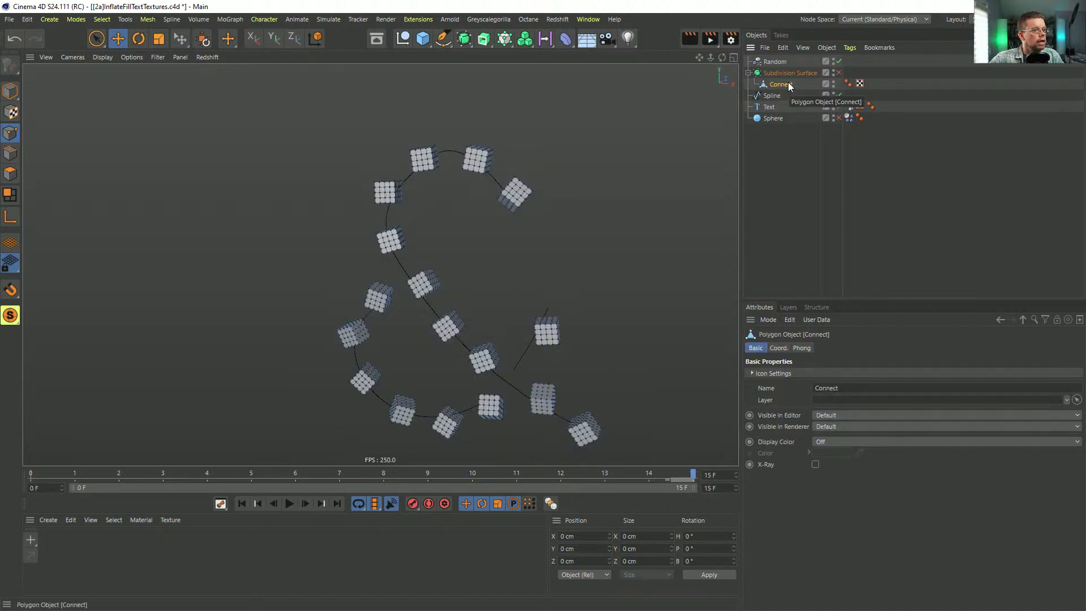
{"action": "key", "text": "ctrl+z"}
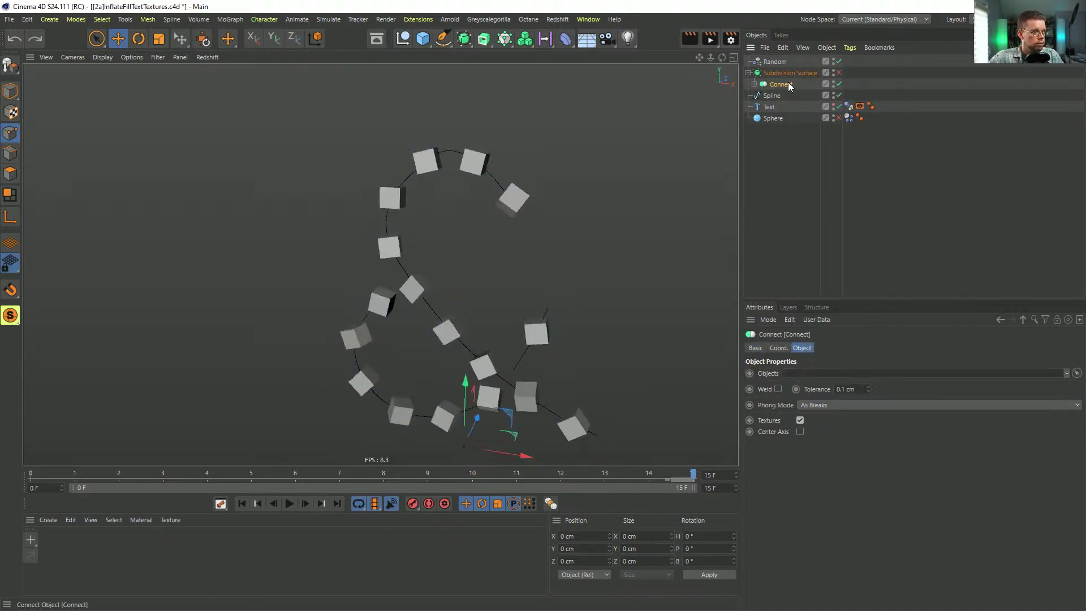
{"action": "left_click", "coordinate": [754, 84]}
Step: Review the Cube's dynamics collision settings, disable the Connect object and return the timeline to frame 0
{"action": "left_click", "coordinate": [860, 106]}
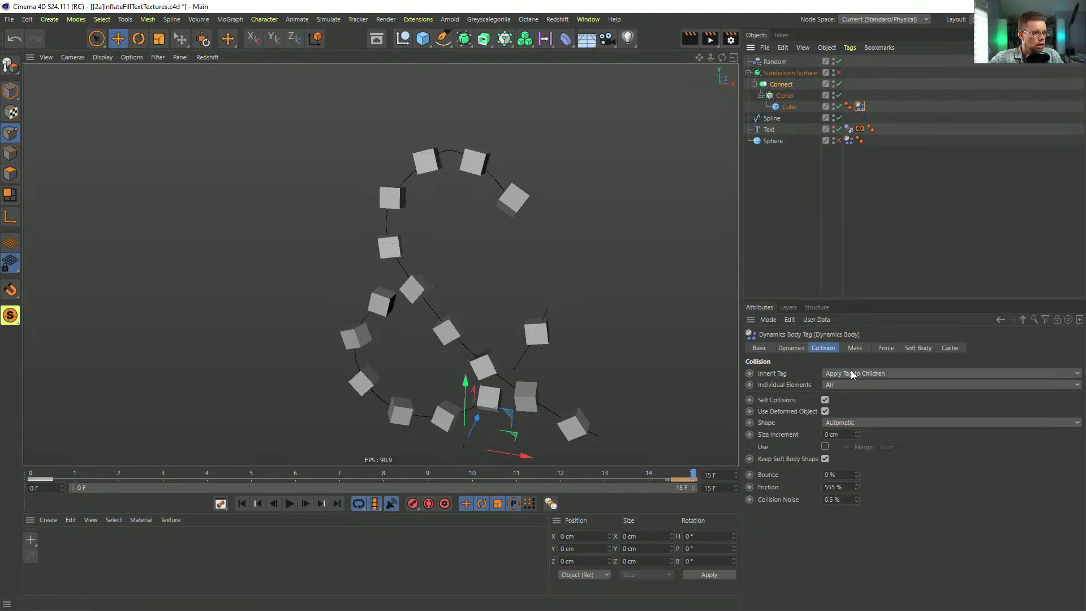
{"action": "left_click", "coordinate": [839, 84]}
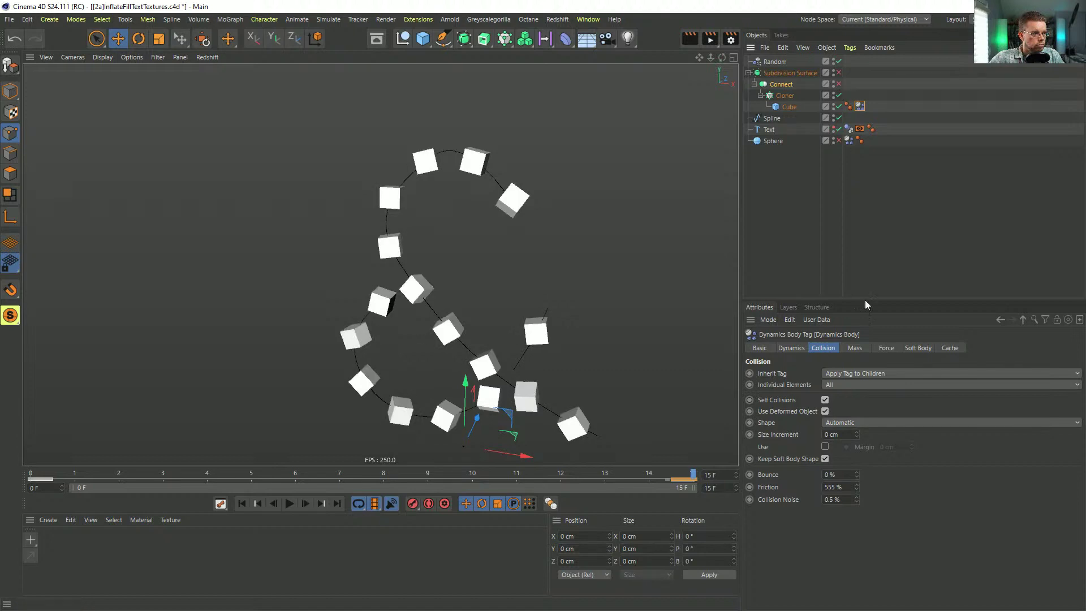
{"action": "key", "text": "ctrl+d"}
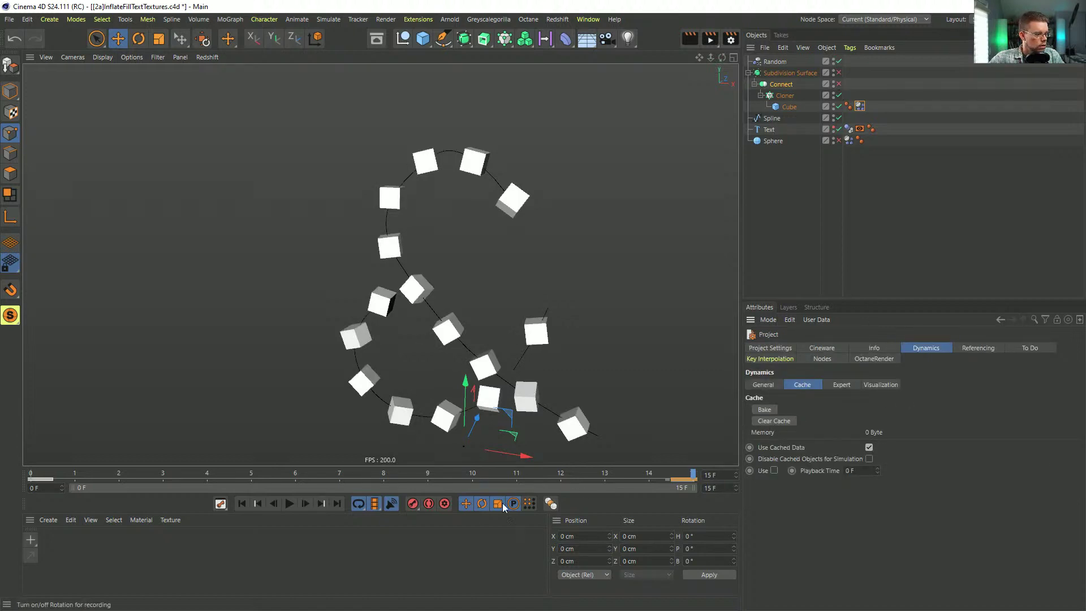
{"action": "key", "text": "shift+f"}
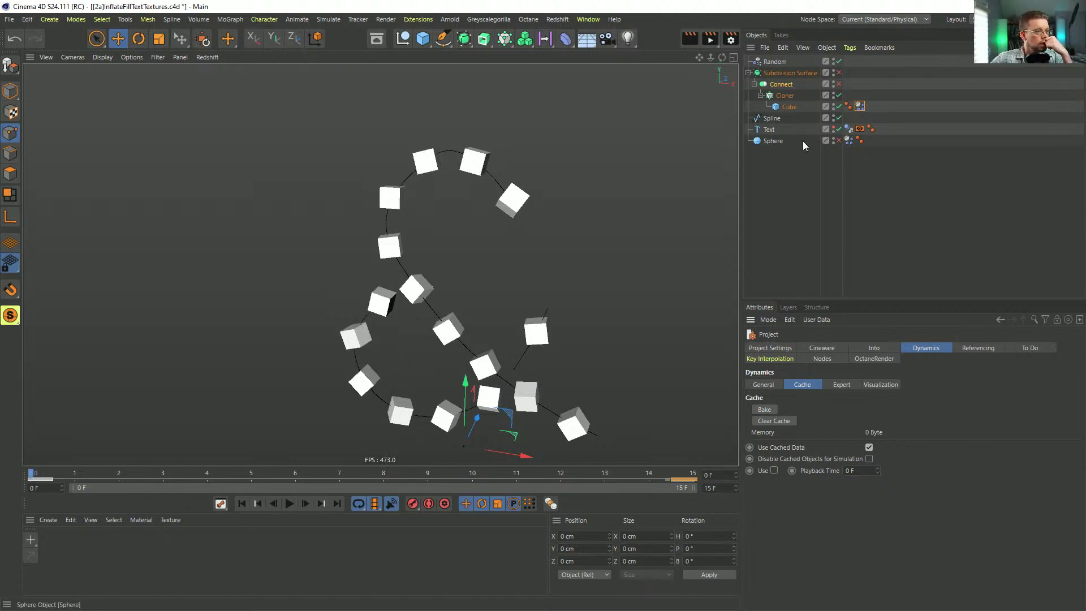
Step: Store the Cube's parametric state in a Recall tag, then make the Cube editable
{"action": "left_click", "coordinate": [788, 108]}
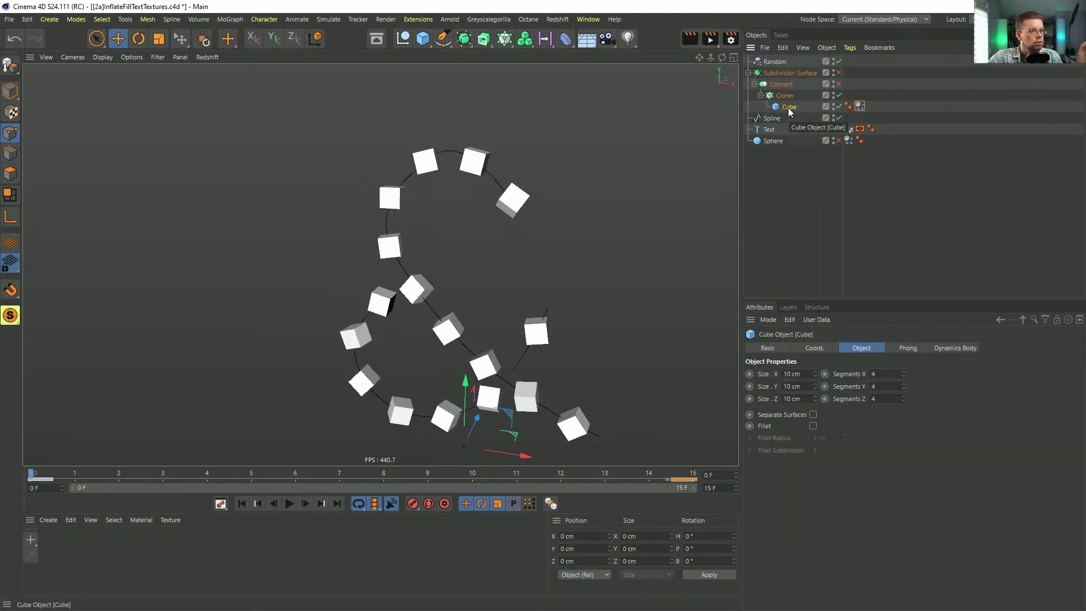
{"action": "right_click", "coordinate": [788, 107]}
{"action": "left_click", "coordinate": [840, 226]}
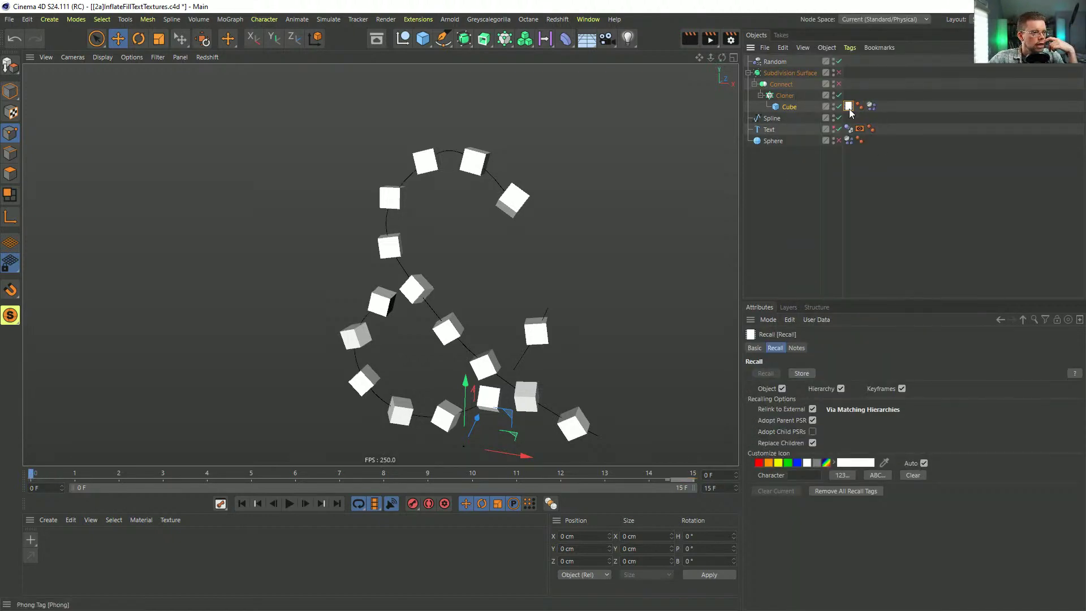
{"action": "left_click", "coordinate": [789, 108]}
{"action": "key", "text": "c"}
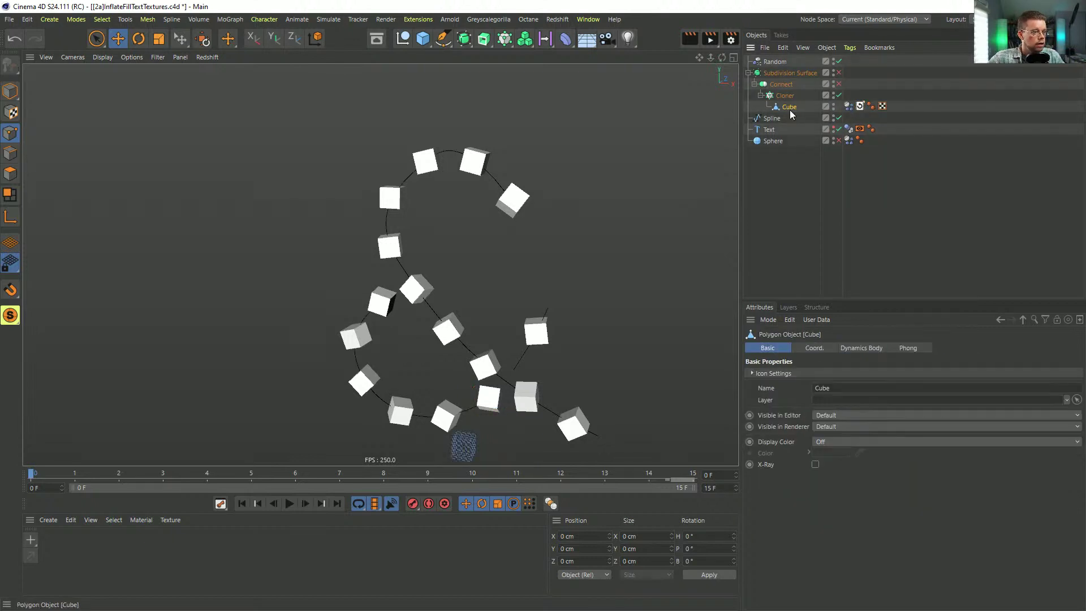
Step: Bake the project's dynamics cache from frame 0 and move the timeline to frame 14
{"action": "left_click", "coordinate": [295, 503]}
{"action": "left_click", "coordinate": [294, 503]}
{"action": "left_click", "coordinate": [242, 503]}
{"action": "key", "text": "ctrl+d"}
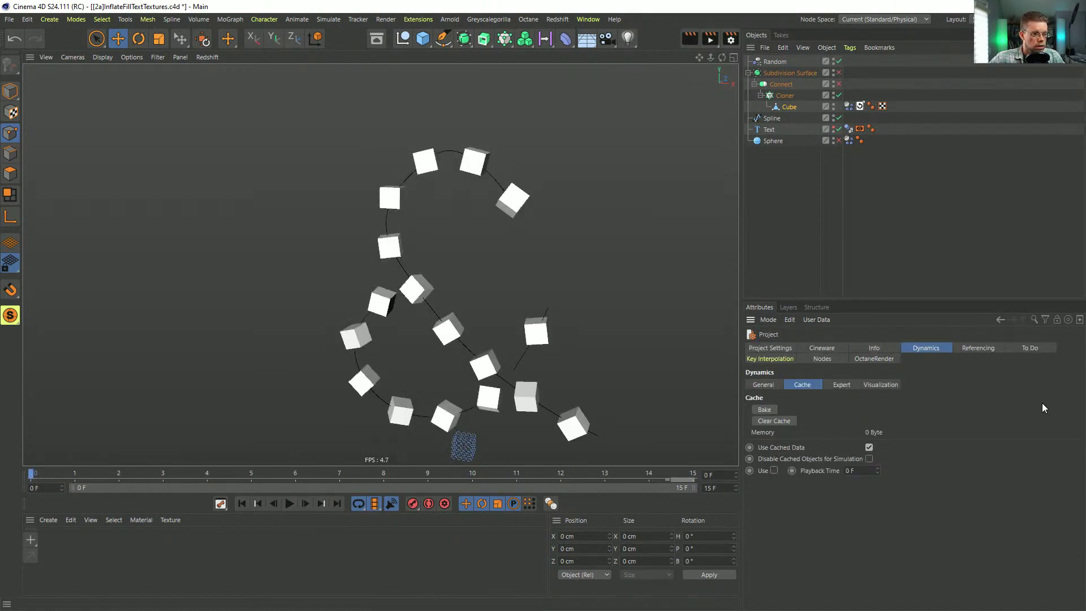
{"action": "left_click", "coordinate": [775, 410]}
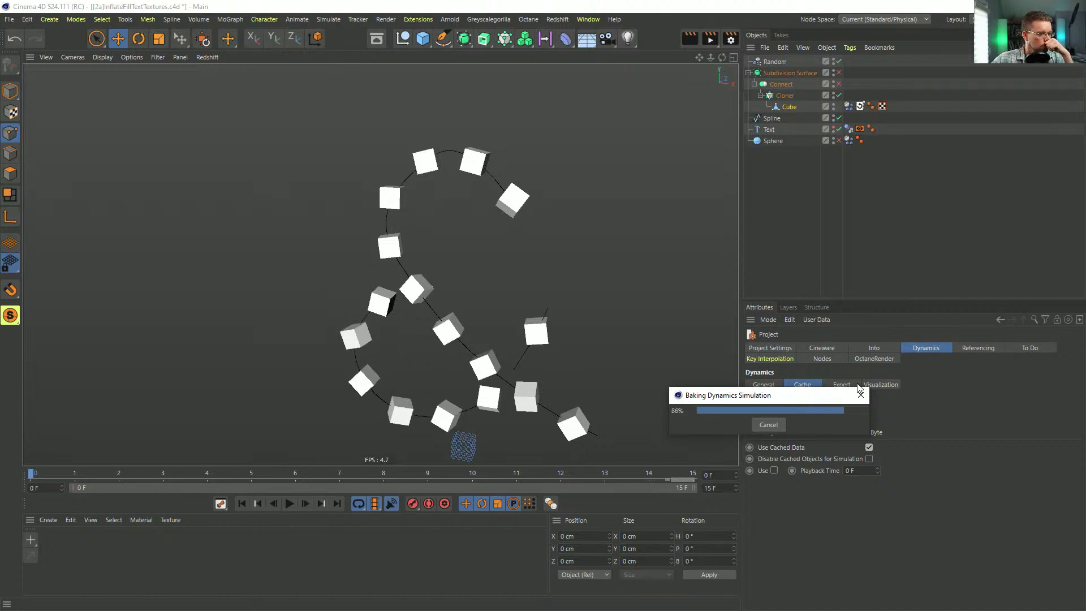
{"action": "mouse_move", "coordinate": [652, 480]}
{"action": "left_mouse_down"}
{"action": "mouse_move", "coordinate": [702, 475]}
{"action": "mouse_move", "coordinate": [650, 474]}
{"action": "left_mouse_up"}
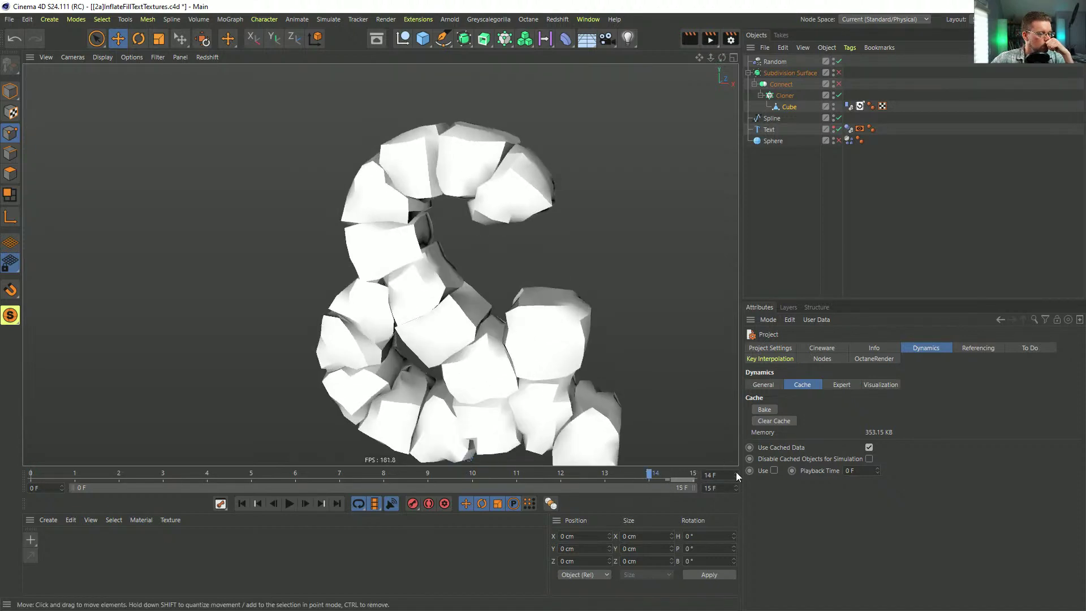
Step: Re-enable the Connect object and convert it into a single editable mesh
{"action": "left_click", "coordinate": [838, 83]}
{"action": "left_click", "coordinate": [786, 85]}
{"action": "key", "text": "c"}
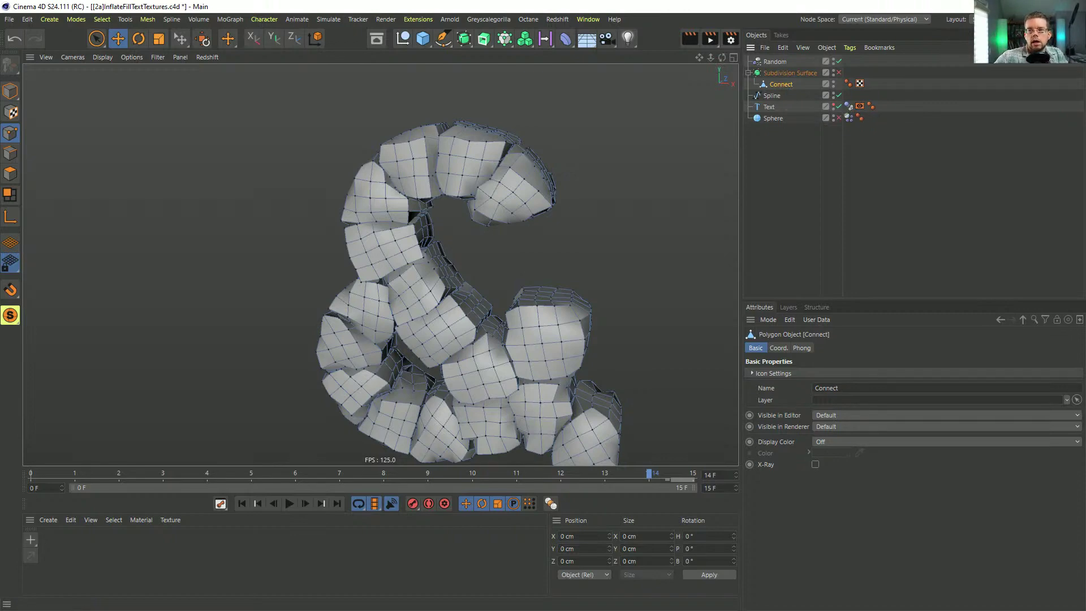
Step: Turn the Subdivision Surface on to smooth the converted mesh
{"action": "left_click_drag", "start_coordinate": [401, 299], "coordinate": [538, 233], "text": "alt"}
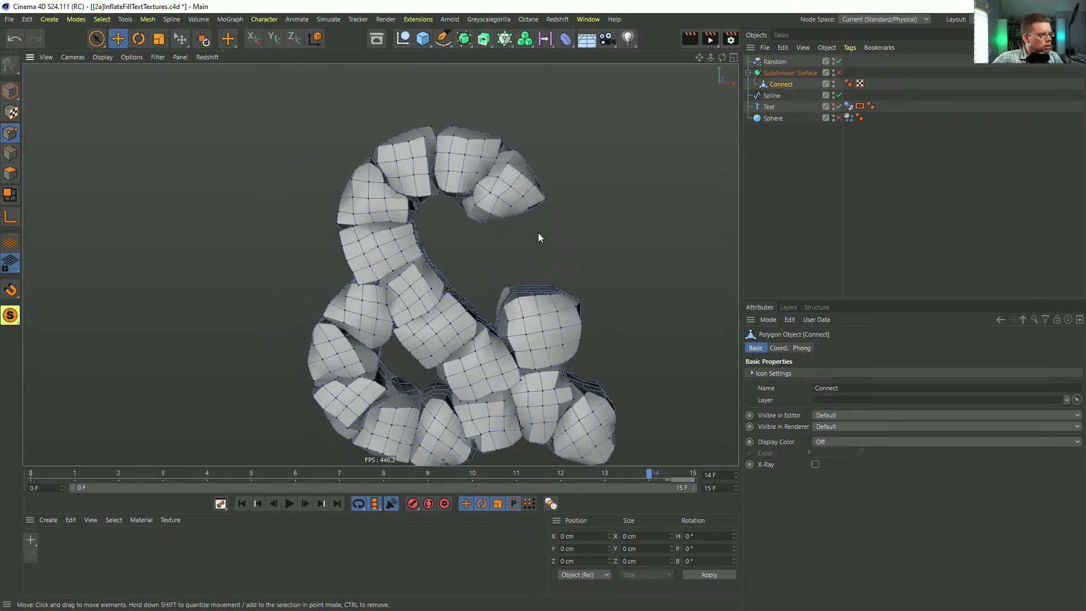
{"action": "left_click", "coordinate": [838, 73]}
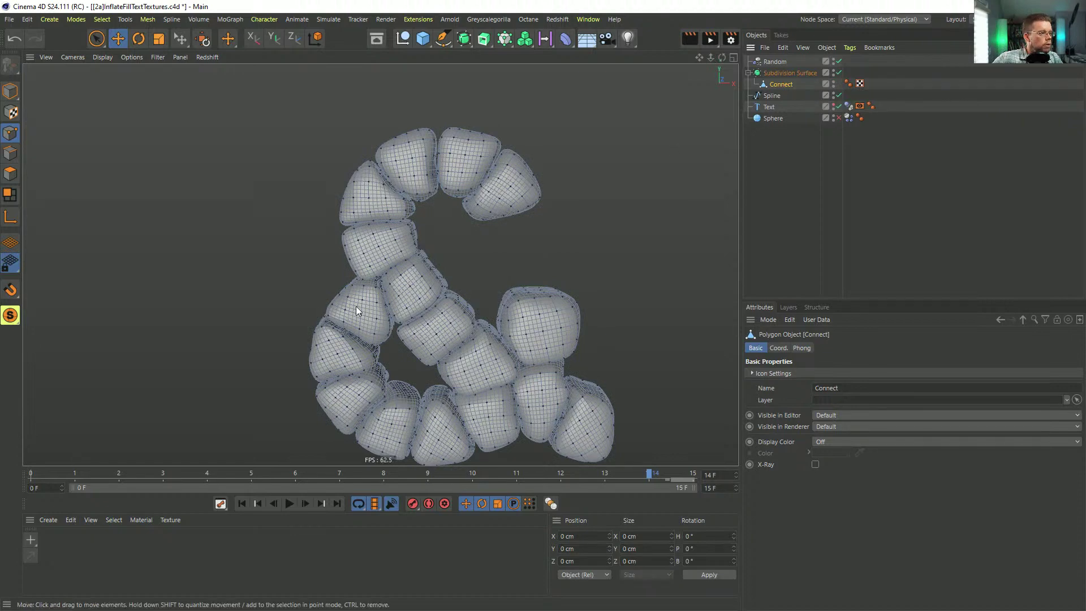
{"action": "mouse_move", "coordinate": [413, 260]}
{"action": "left_mouse_down", "text": "alt"}
{"action": "mouse_move", "coordinate": [451, 275]}
{"action": "mouse_move", "coordinate": [313, 263]}
{"action": "mouse_move", "coordinate": [405, 290]}
{"action": "mouse_move", "coordinate": [430, 259]}
{"action": "mouse_move", "coordinate": [364, 261]}
{"action": "mouse_move", "coordinate": [450, 288]}
{"action": "mouse_move", "coordinate": [398, 279]}
{"action": "mouse_move", "coordinate": [419, 254]}
{"action": "left_mouse_up", "text": "alt"}
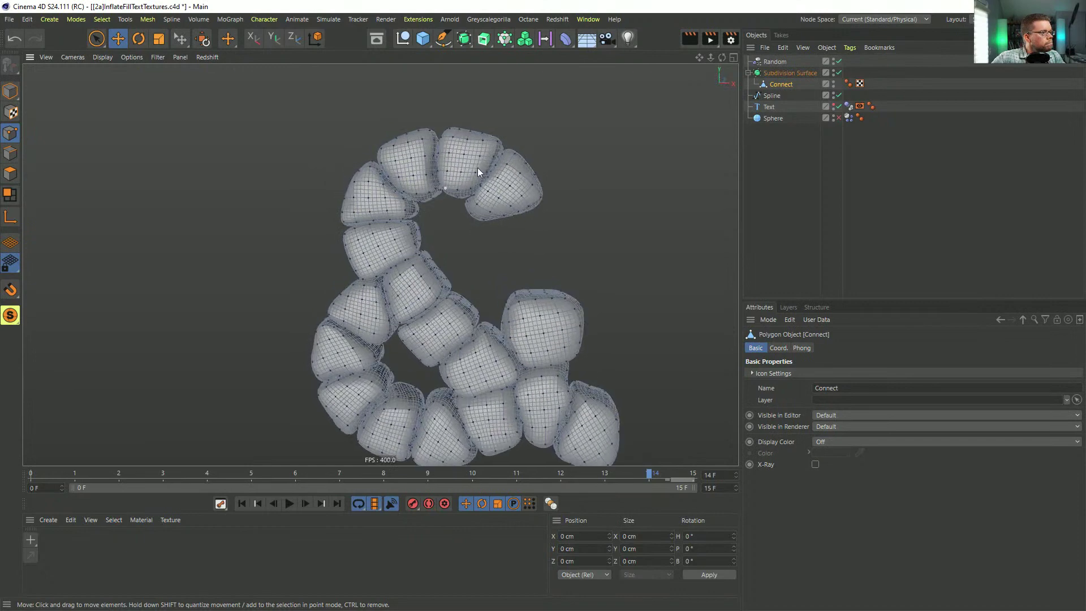
Step: Add a Smoothing deformer and make it a child of the Connect mesh
{"action": "left_click", "coordinate": [566, 39]}
{"action": "left_click", "coordinate": [852, 136]}
{"action": "left_click_drag", "start_coordinate": [779, 62], "coordinate": [779, 96]}
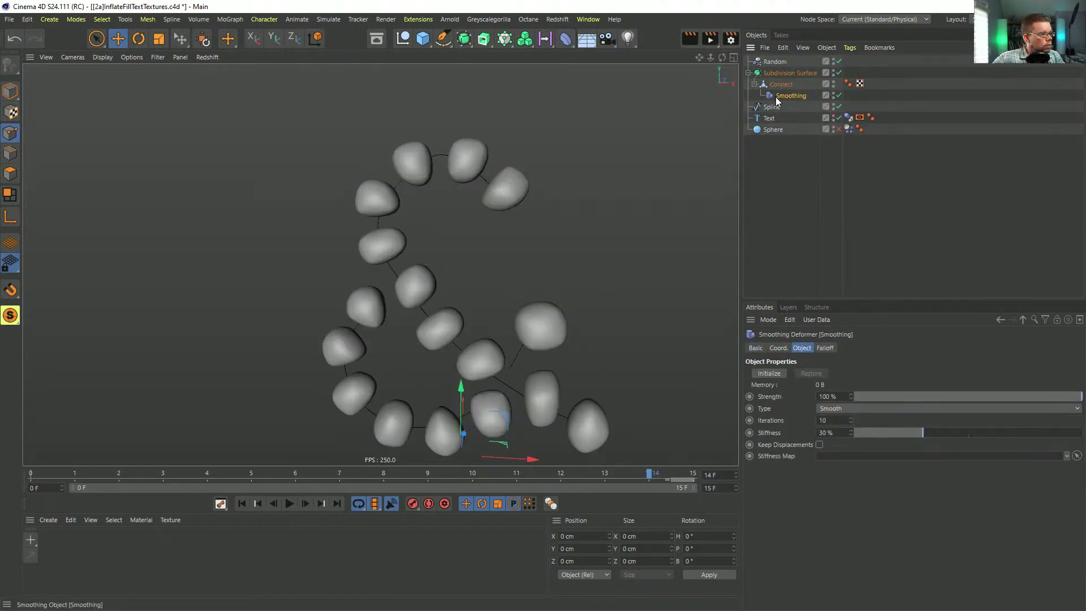
Step: Set the Smoothing deformer's stiffness to 0%, iterations to 1 and strength to 47%
{"action": "left_click_drag", "start_coordinate": [883, 432], "coordinate": [767, 421]}
{"action": "type", "text": "1"}
{"action": "key", "text": "Return"}
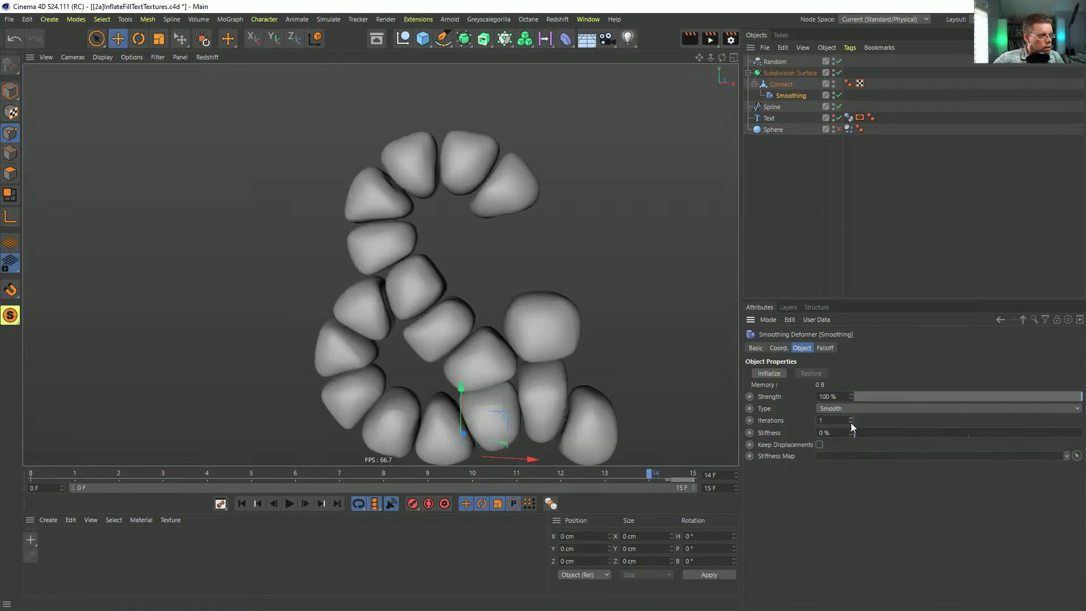
{"action": "left_click_drag", "start_coordinate": [856, 397], "coordinate": [960, 417]}
{"action": "left_click_drag", "start_coordinate": [508, 327], "coordinate": [529, 327], "text": "alt"}
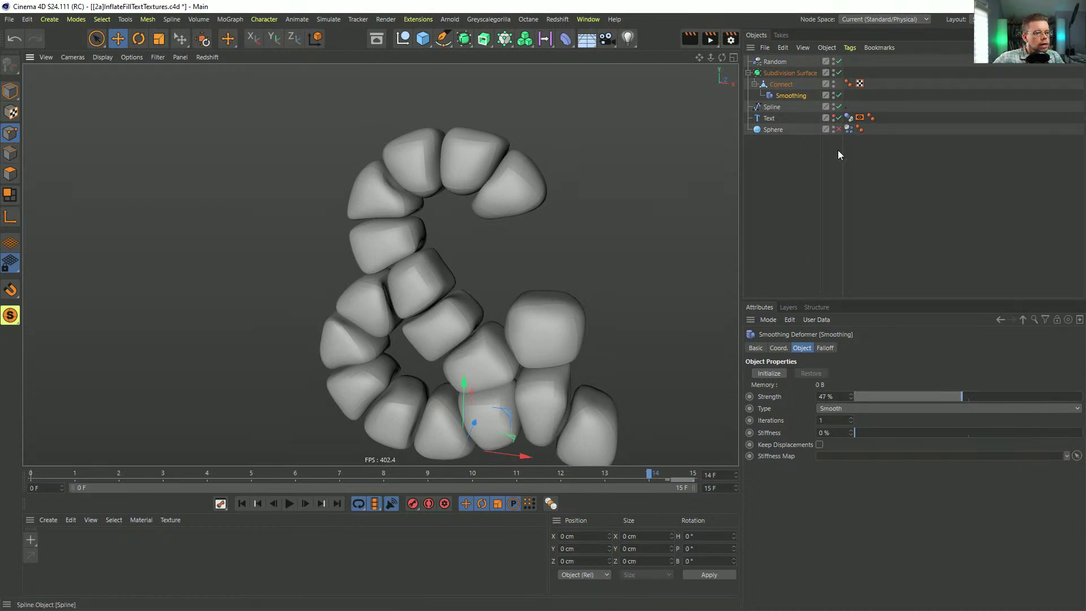
Step: Turn off Use Edge Breaks in the Connect mesh's Phong tag to remove the shading creases
{"action": "left_click_drag", "start_coordinate": [565, 181], "coordinate": [543, 215], "text": "alt"}
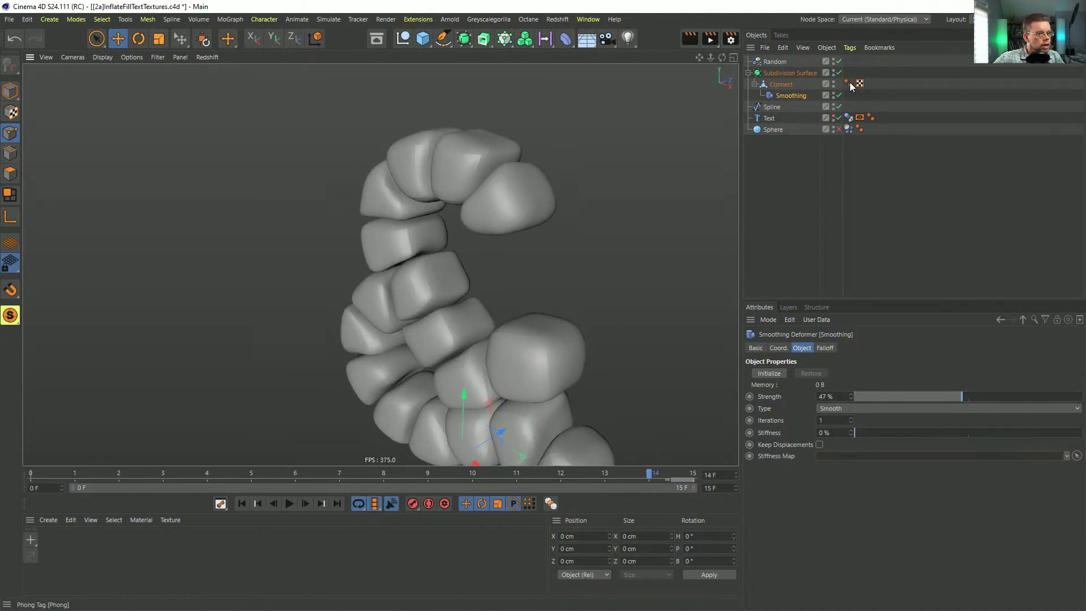
{"action": "left_click", "coordinate": [848, 83]}
{"action": "left_click", "coordinate": [808, 398]}
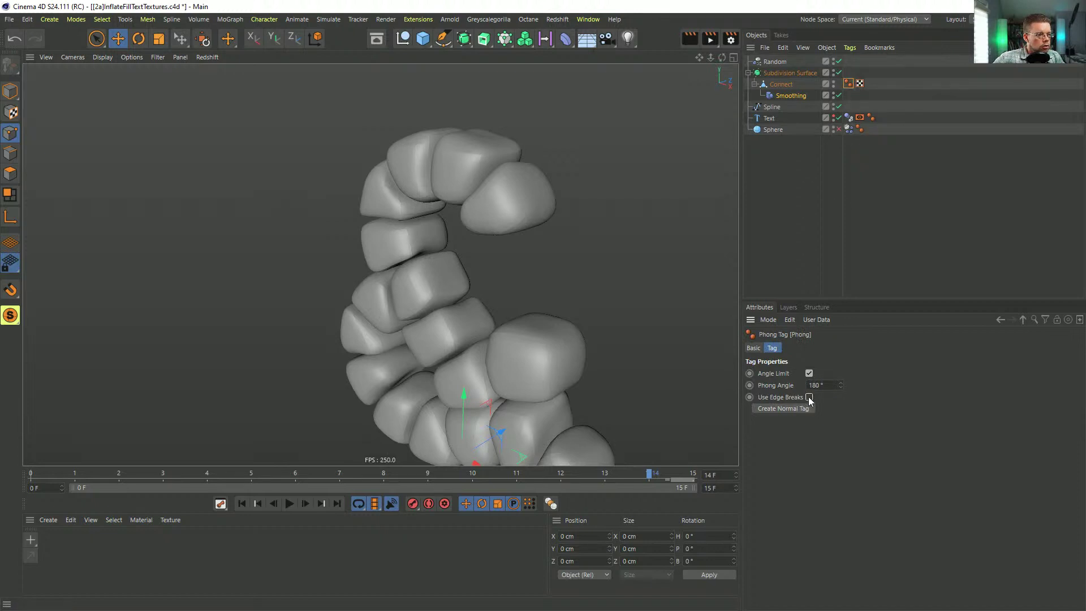
{"action": "left_click_drag", "start_coordinate": [554, 221], "coordinate": [494, 224], "text": "alt"}
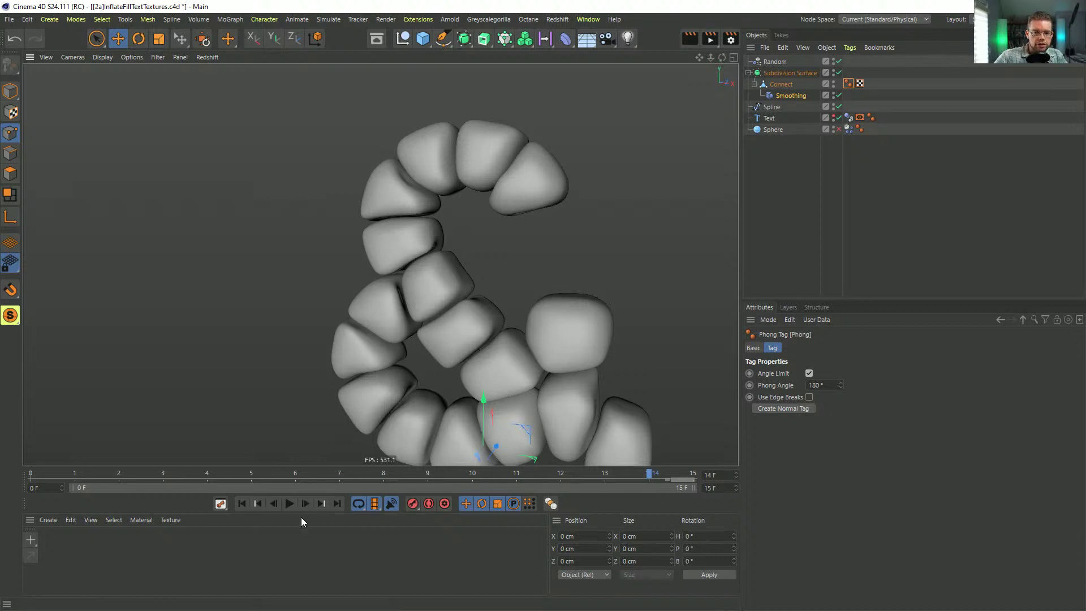
{"action": "left_click_drag", "start_coordinate": [452, 334], "coordinate": [378, 311], "text": "alt"}
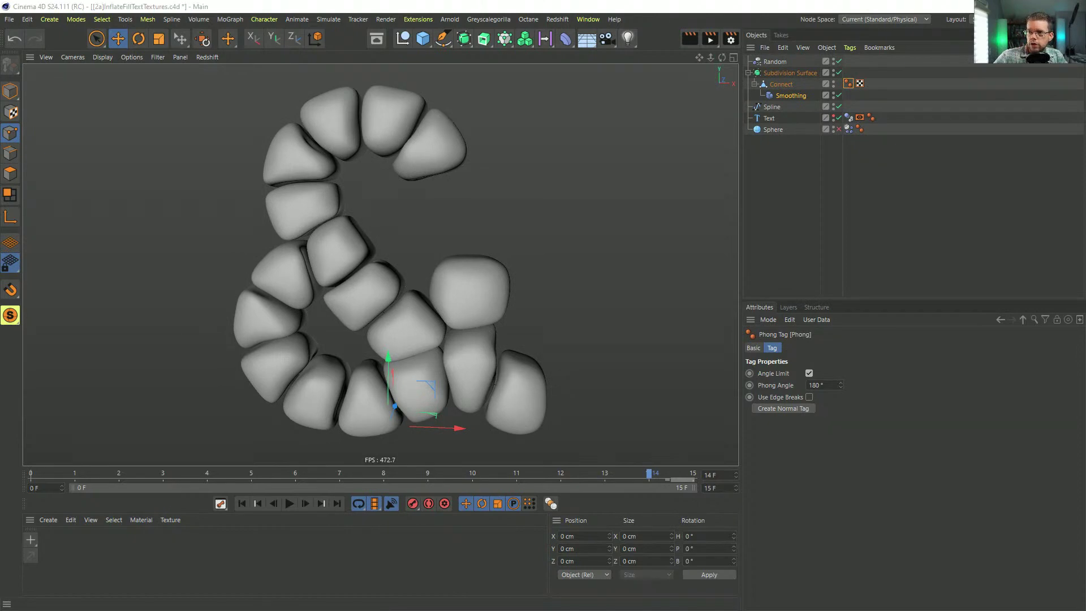
Step: Switch to the browser and examine the Abstract Rhombus Shape reference and similar PNG images on Yellow Images, then return to Cinema 4D
{"action": "key", "text": "alt+Tab"}
{"action": "left_click", "coordinate": [476, 295]}
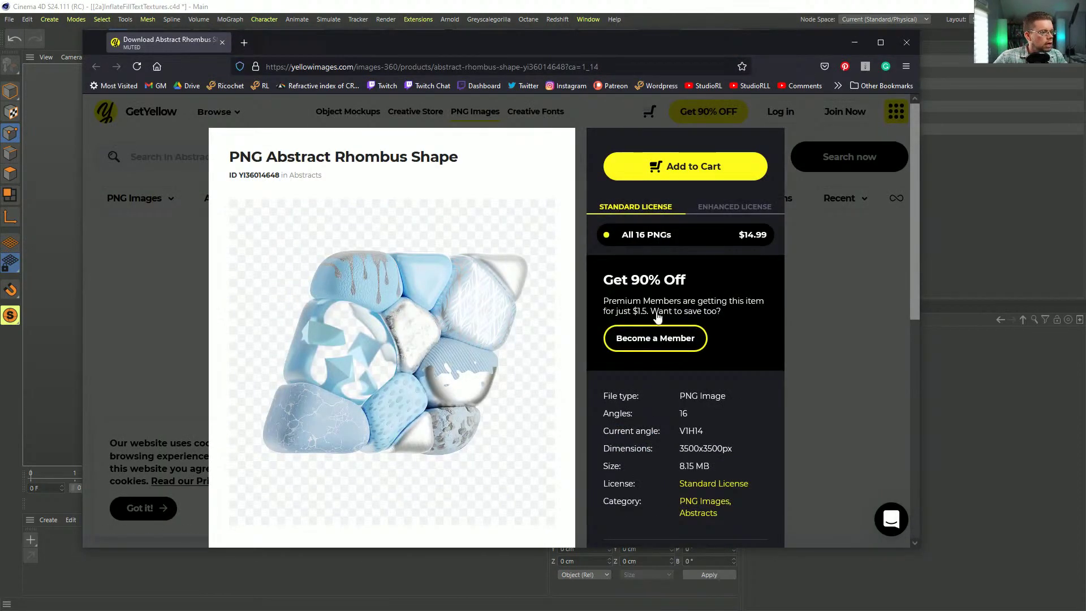
{"action": "scroll", "coordinate": [742, 346], "scroll_direction": "down", "scroll_amount": 5}
{"action": "scroll", "coordinate": [450, 281], "scroll_direction": "up", "scroll_amount": 5}
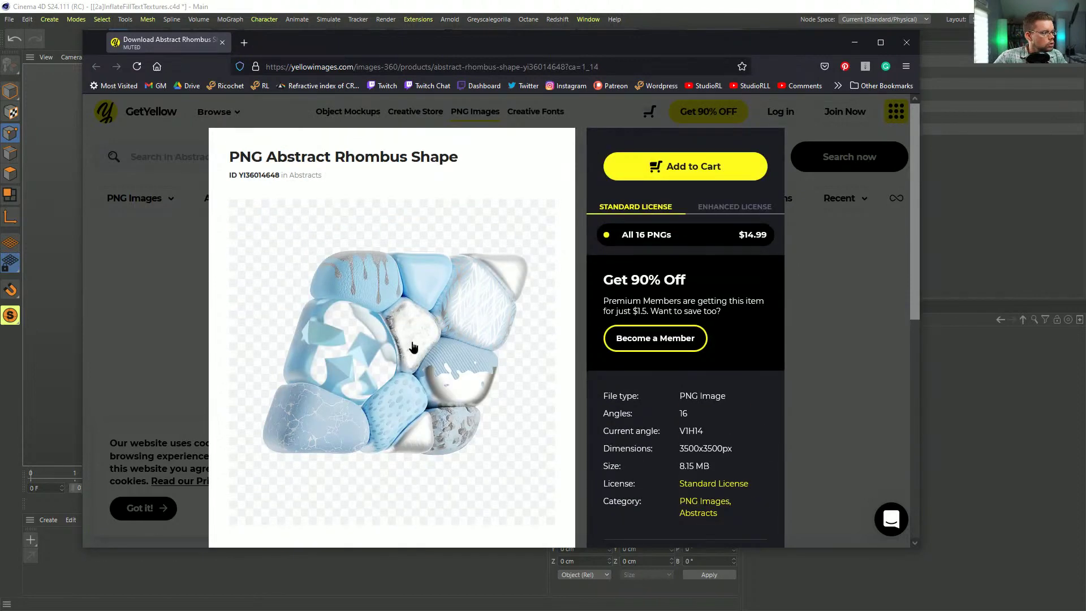
{"action": "scroll", "coordinate": [543, 376], "scroll_direction": "down", "scroll_amount": 5}
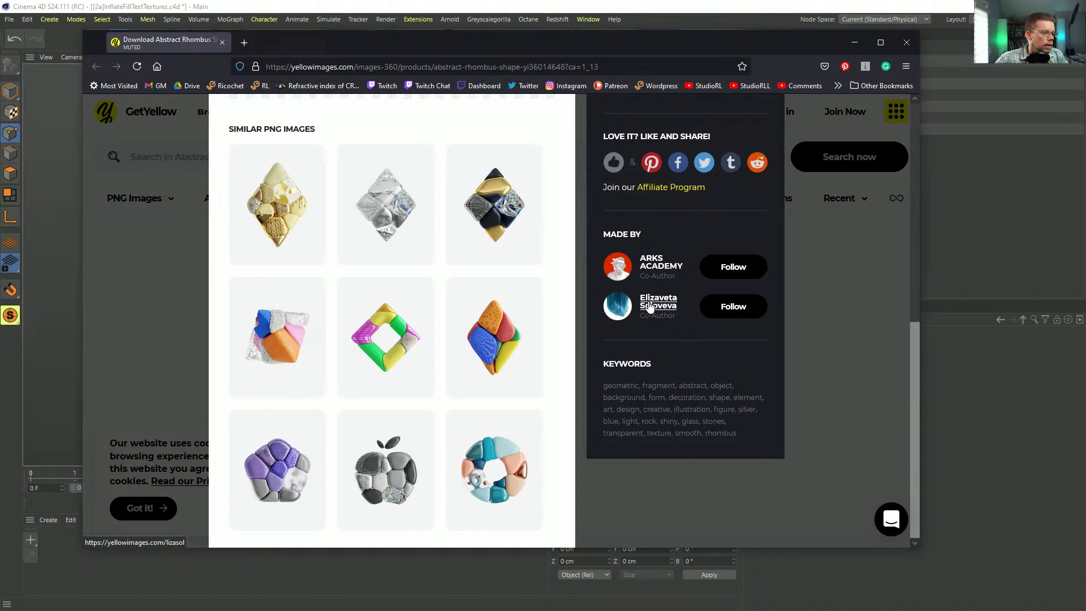
{"action": "left_click", "coordinate": [660, 10]}
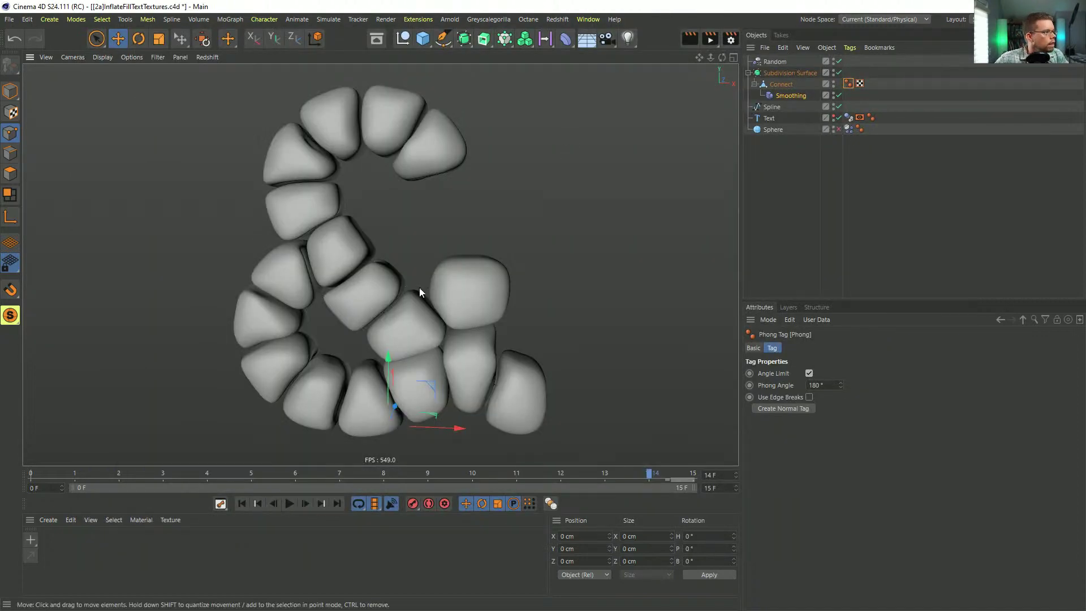
Step: Create a new default material and assign it to the Subdivision Surface
{"action": "double_click", "coordinate": [70, 547]}
{"action": "left_click_drag", "start_coordinate": [64, 549], "coordinate": [789, 71]}
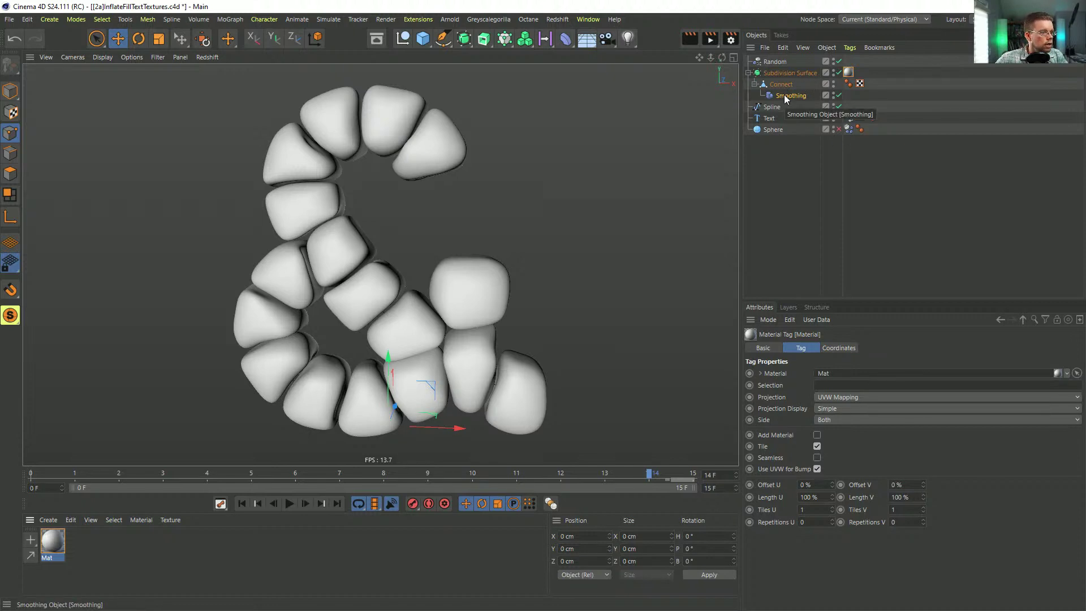
Step: Undo the recent edits back to the live Cloner hierarchy from before the mesh was made editable, and disable the Connect object
{"action": "left_click_drag", "start_coordinate": [784, 94], "coordinate": [774, 100]}
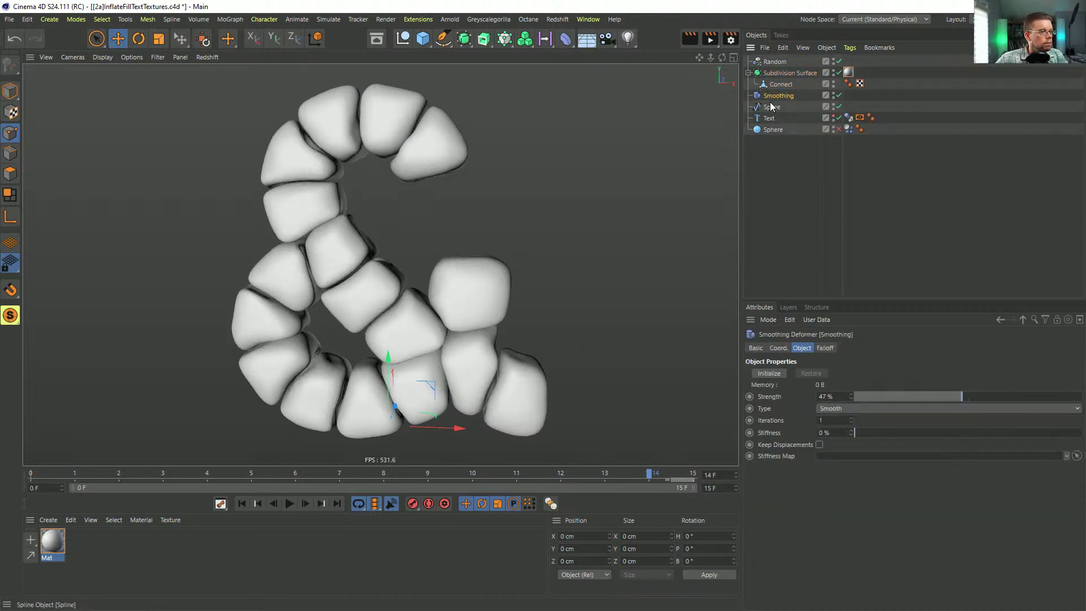
{"action": "left_click", "coordinate": [14, 39]}
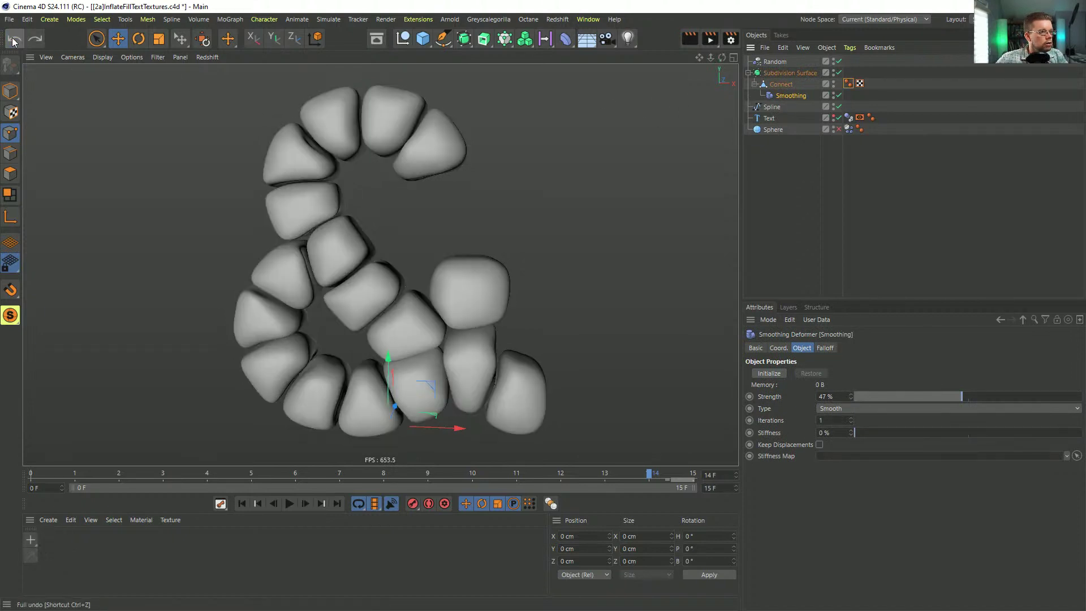
{"action": "left_click", "coordinate": [14, 39]}
{"action": "left_click", "coordinate": [14, 38]}
{"action": "left_click", "coordinate": [14, 39]}
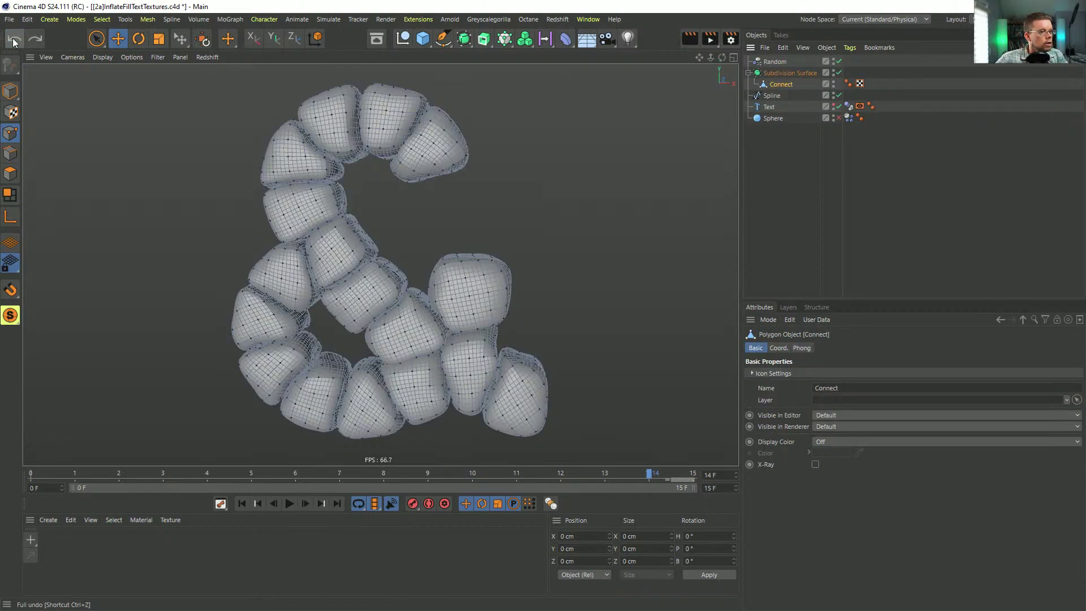
{"action": "left_click", "coordinate": [14, 39]}
{"action": "left_click", "coordinate": [13, 38]}
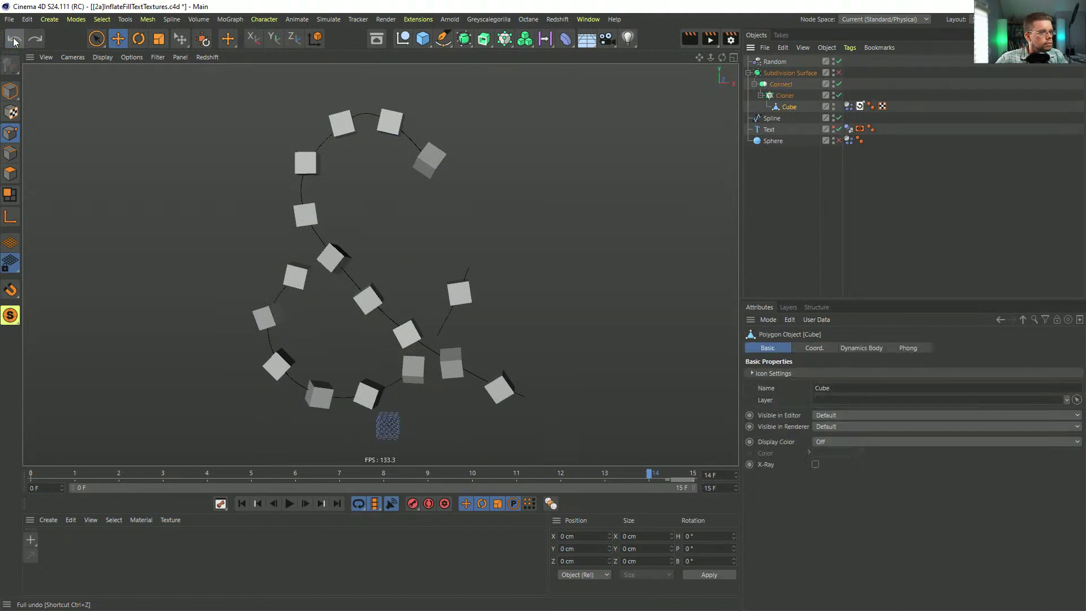
{"action": "left_click", "coordinate": [839, 84]}
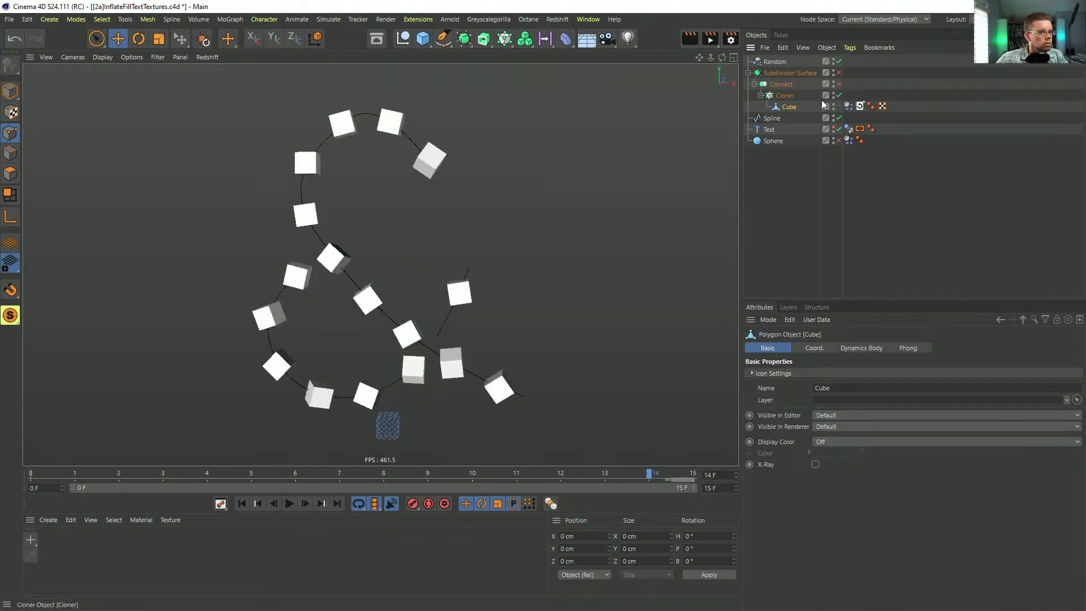
Step: Bake the project's dynamics simulation from frame 0 and move the timeline to frame 14
{"action": "left_click", "coordinate": [242, 503]}
{"action": "key", "text": "ctrl+d"}
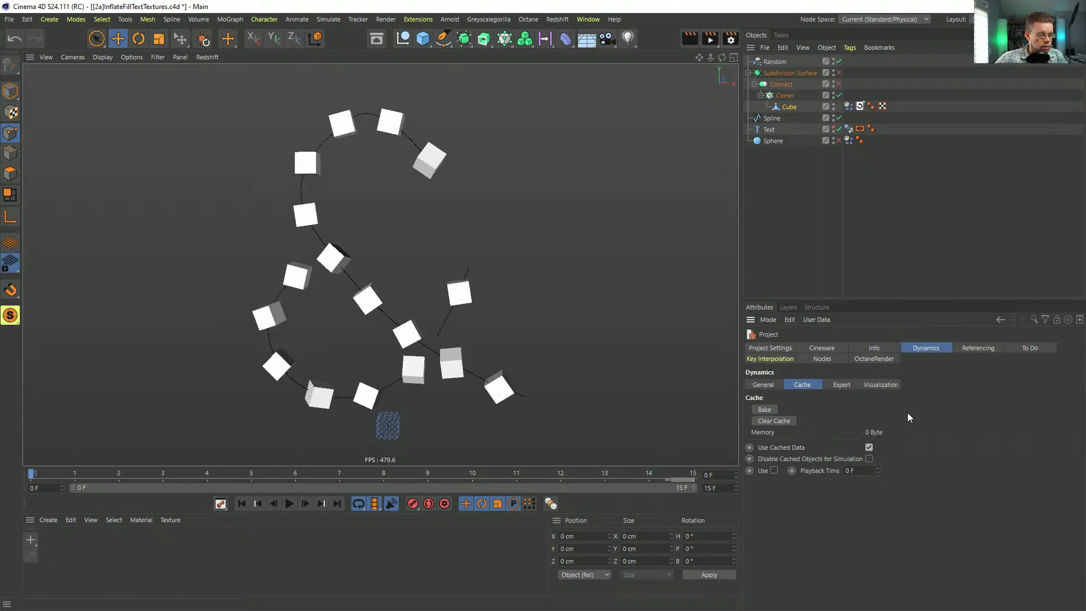
{"action": "left_click", "coordinate": [771, 409]}
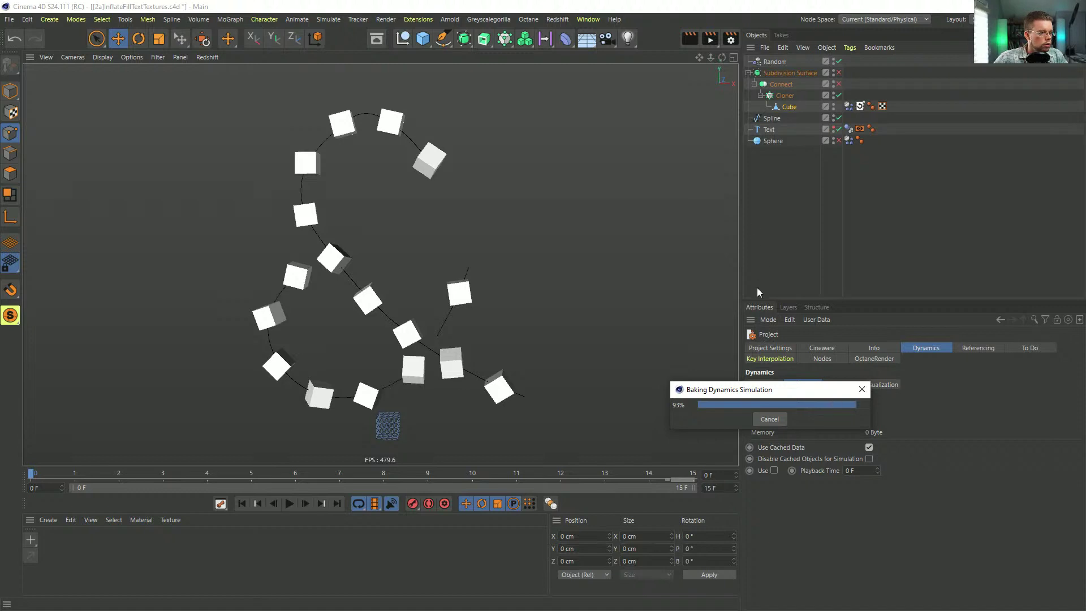
{"action": "left_click", "coordinate": [569, 478]}
{"action": "left_click_drag", "start_coordinate": [569, 478], "coordinate": [663, 484]}
Step: Create a new default material, assign it to the Cloner, and enable Luminance while disabling its Color and Reflectance channels
{"action": "double_click", "coordinate": [110, 562]}
{"action": "mouse_move", "coordinate": [56, 545]}
{"action": "left_mouse_down"}
{"action": "mouse_move", "coordinate": [84, 546]}
{"action": "mouse_move", "coordinate": [785, 96]}
{"action": "left_mouse_up"}
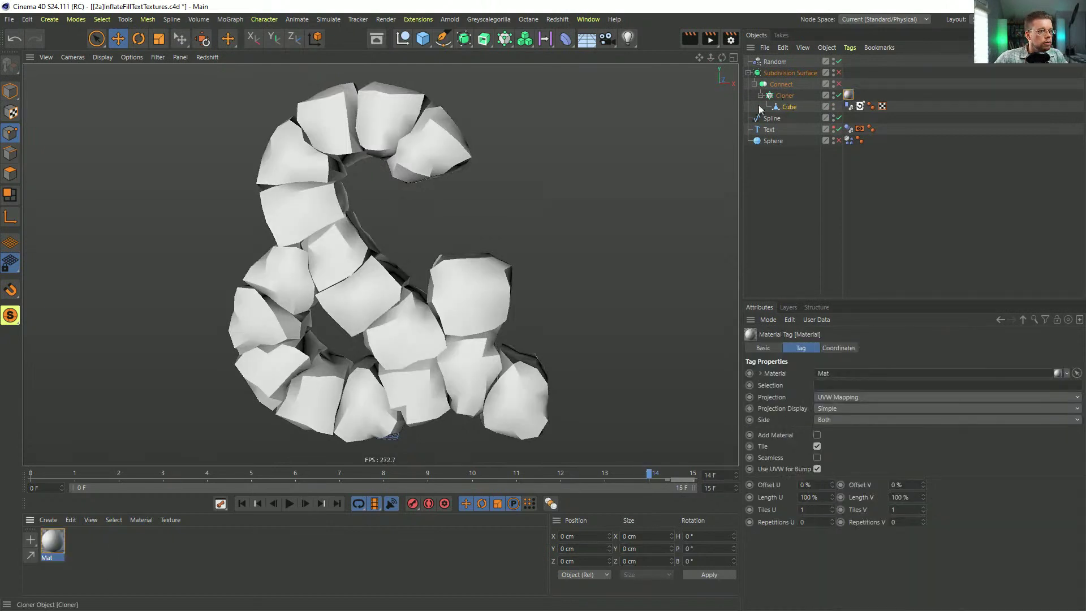
{"action": "double_click", "coordinate": [53, 542]}
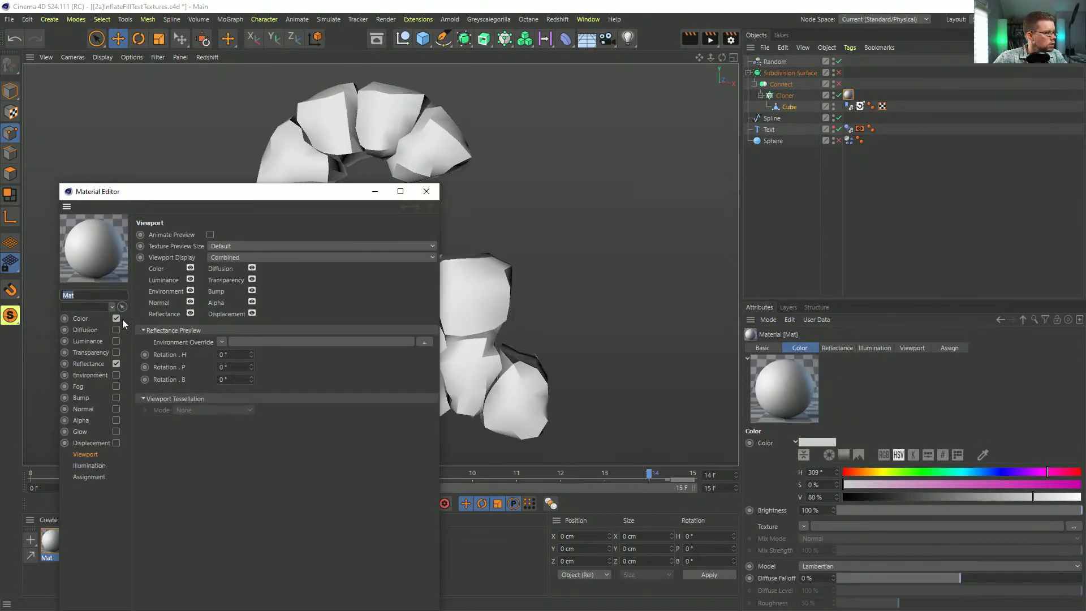
{"action": "left_click", "coordinate": [106, 364]}
{"action": "left_click", "coordinate": [116, 318]}
{"action": "left_click", "coordinate": [116, 341]}
{"action": "left_click", "coordinate": [117, 363]}
Step: Load a MoGraph Multi Shader as the texture of the material's Luminance channel
{"action": "left_click", "coordinate": [192, 316]}
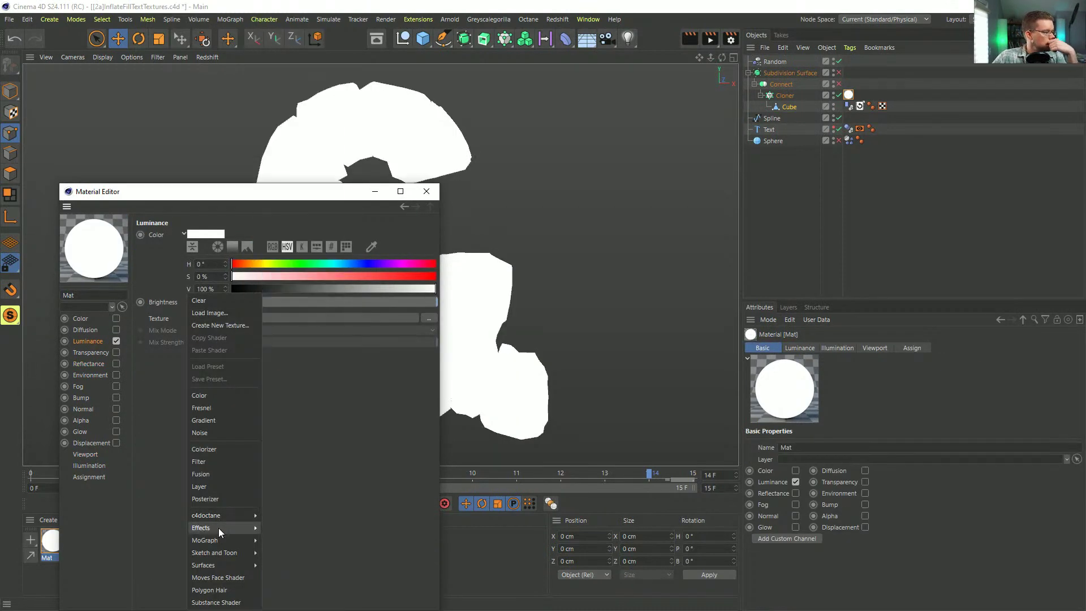
{"action": "mouse_move", "coordinate": [223, 538]}
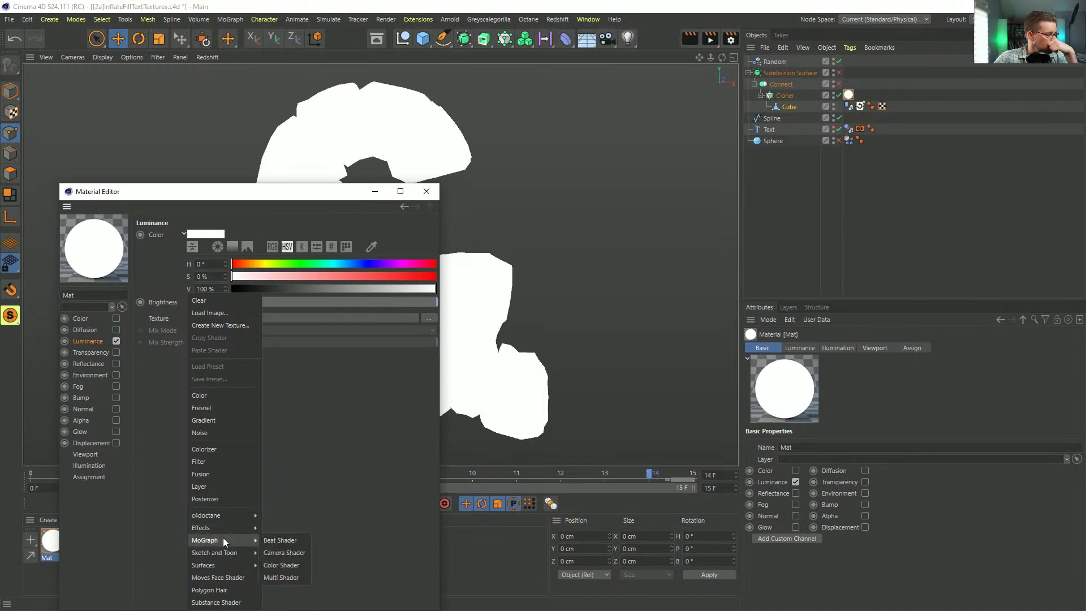
{"action": "left_click", "coordinate": [287, 576]}
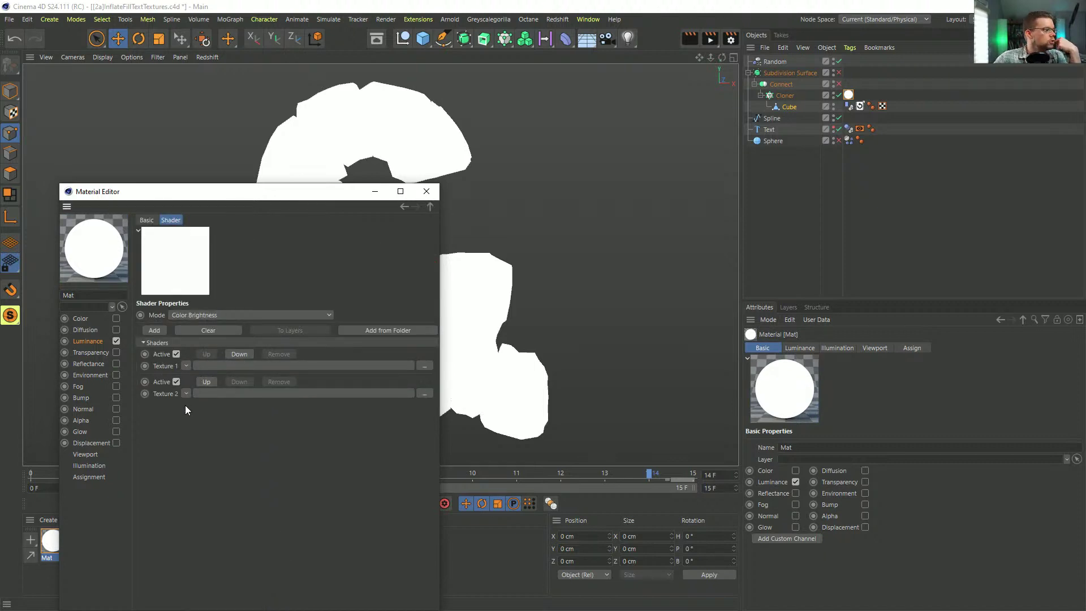
Step: Fill the Multi Shader's Texture 1 with a light red Color shader at 0° hue and 42% saturation
{"action": "left_click", "coordinate": [184, 365]}
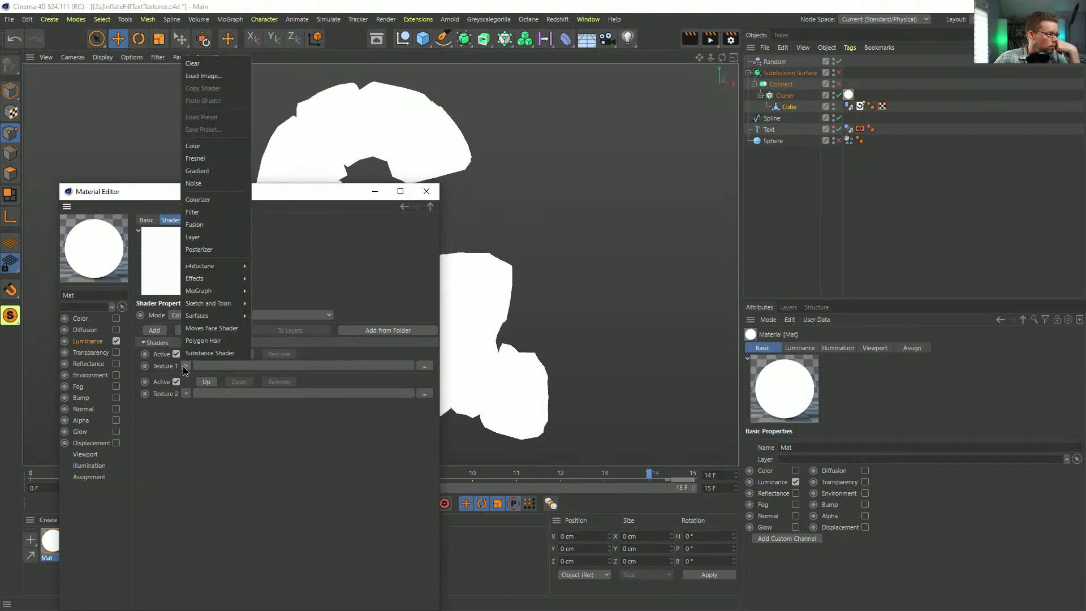
{"action": "left_click", "coordinate": [201, 150]}
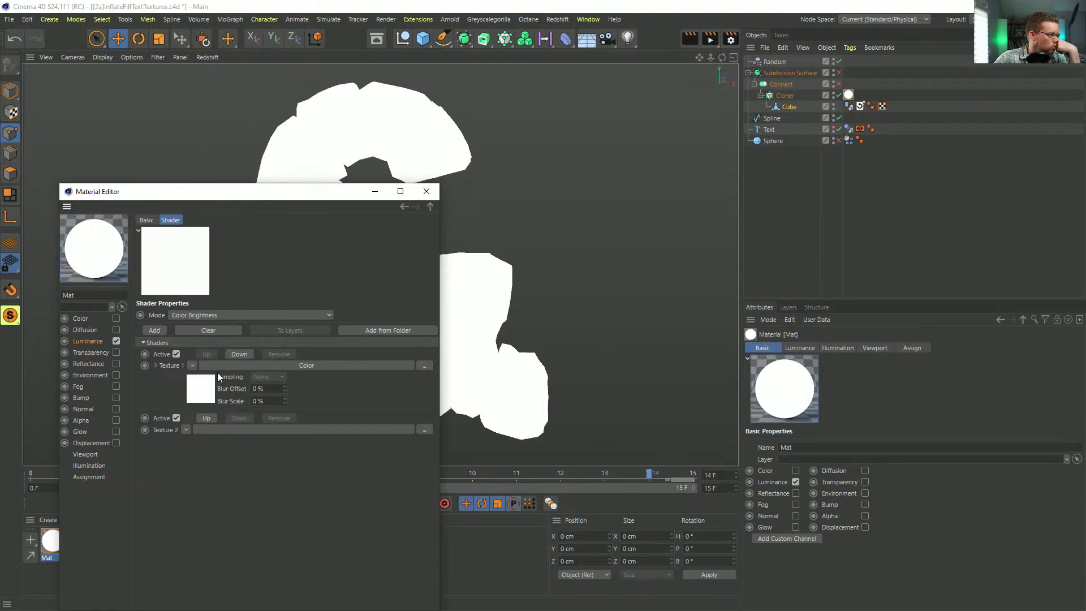
{"action": "left_click", "coordinate": [204, 387]}
{"action": "left_click_drag", "start_coordinate": [296, 356], "coordinate": [314, 357]}
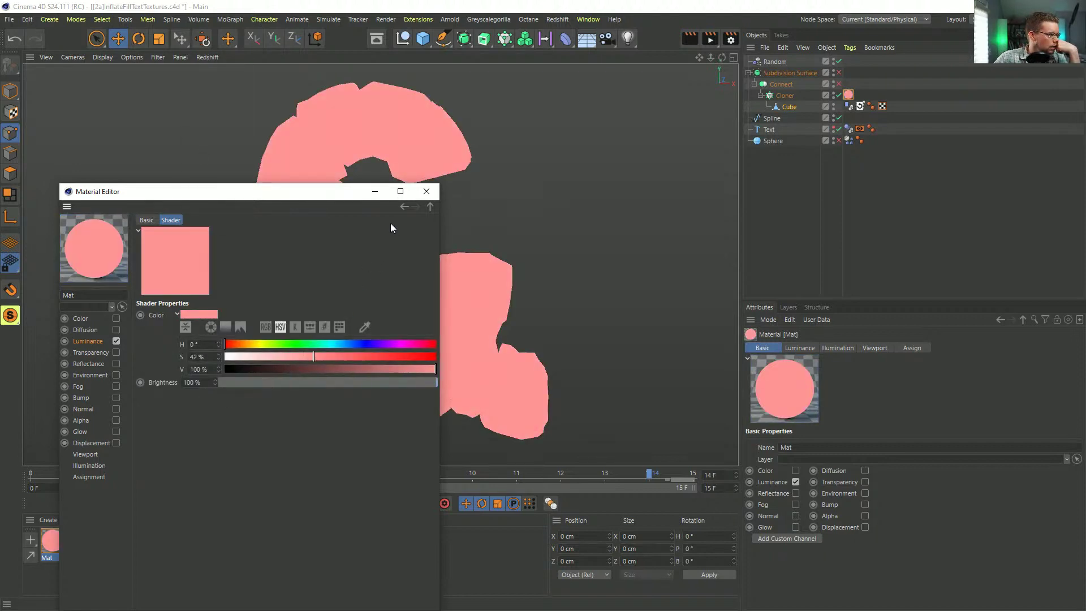
{"action": "left_click", "coordinate": [429, 206]}
Step: Fill Texture 2 with a light blue Color shader at 205° hue and an added Texture 3 with light green at 120°
{"action": "left_click", "coordinate": [199, 390]}
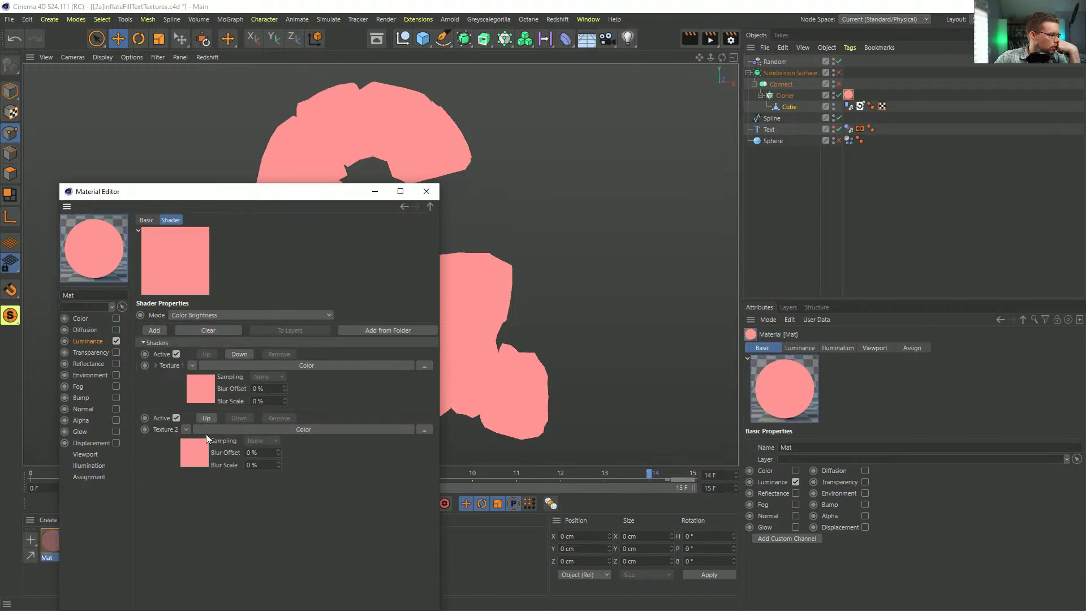
{"action": "left_click", "coordinate": [344, 344]}
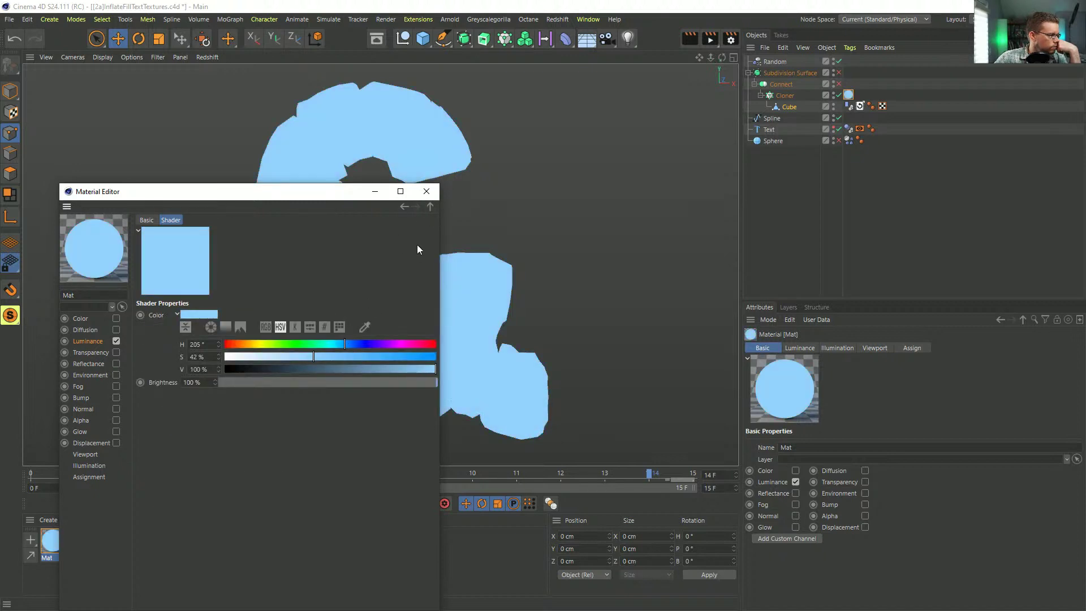
{"action": "left_click", "coordinate": [430, 206]}
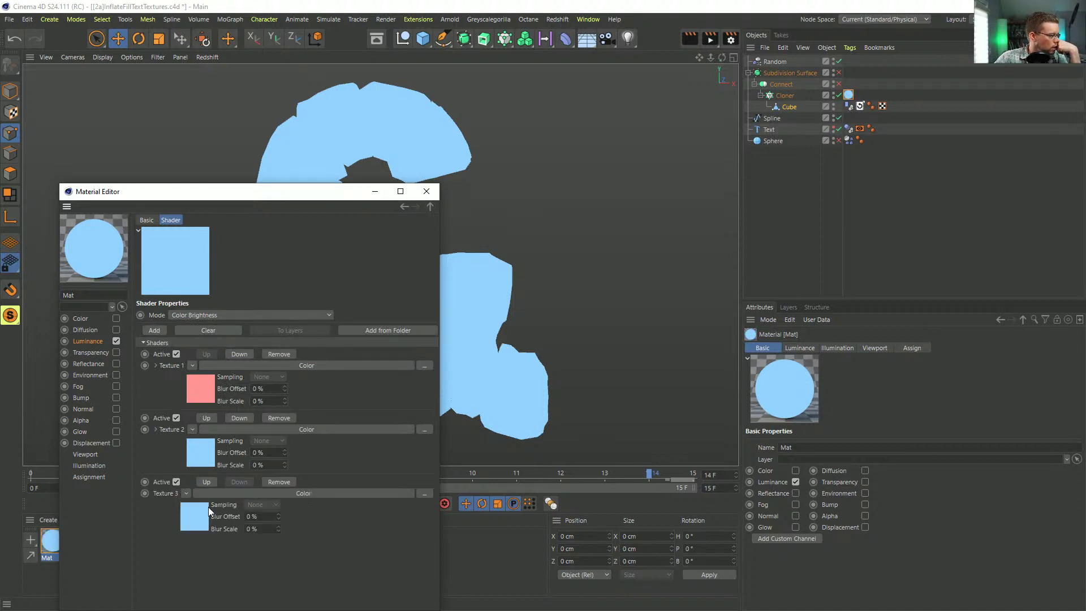
{"action": "left_click", "coordinate": [208, 507]}
{"action": "left_click", "coordinate": [295, 344]}
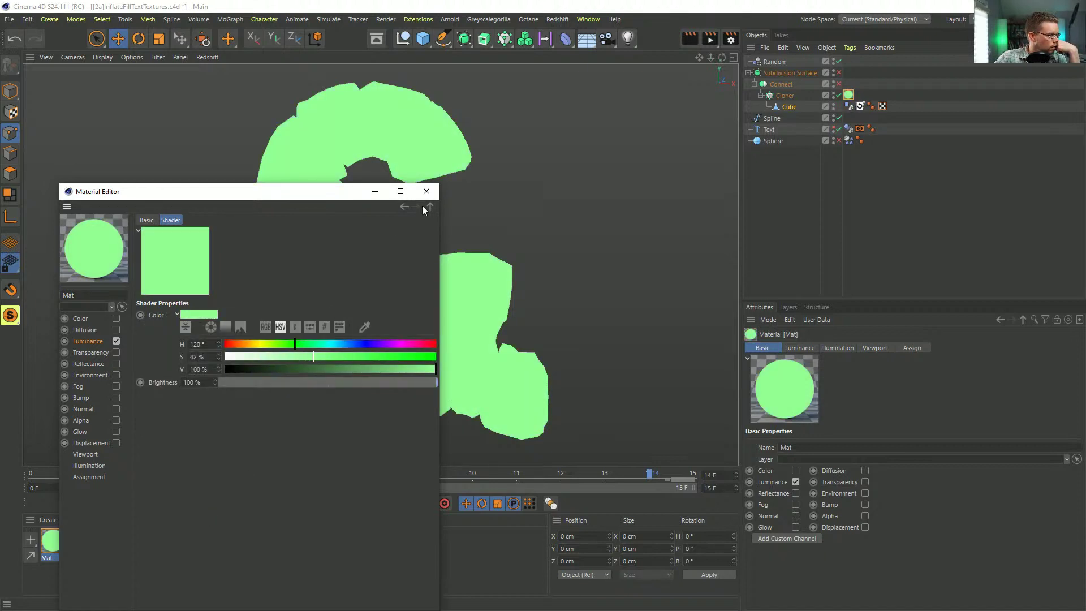
{"action": "left_click", "coordinate": [88, 341]}
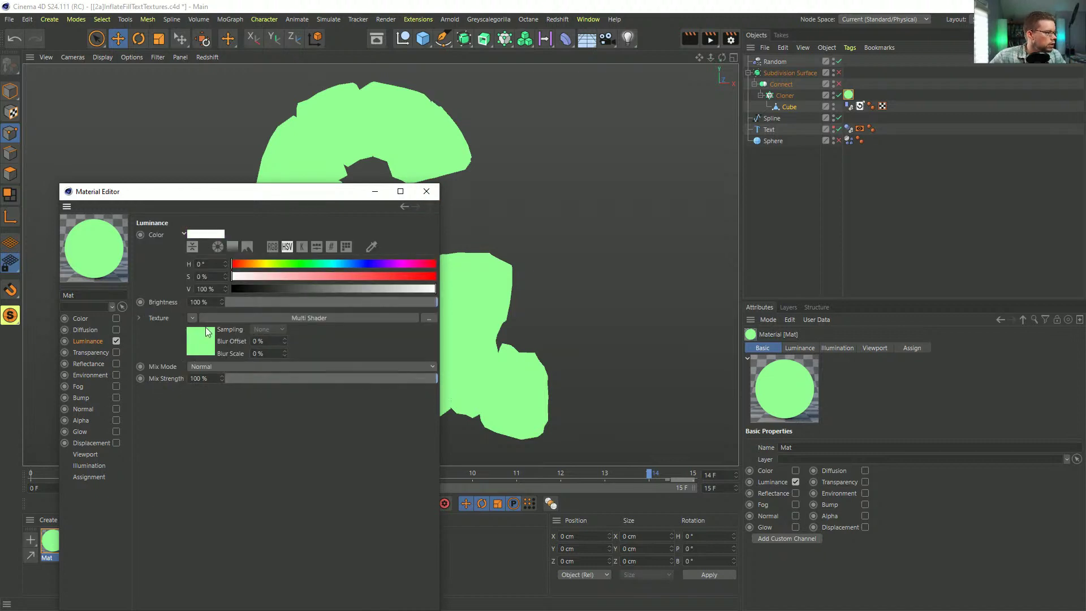
{"action": "left_click", "coordinate": [206, 339]}
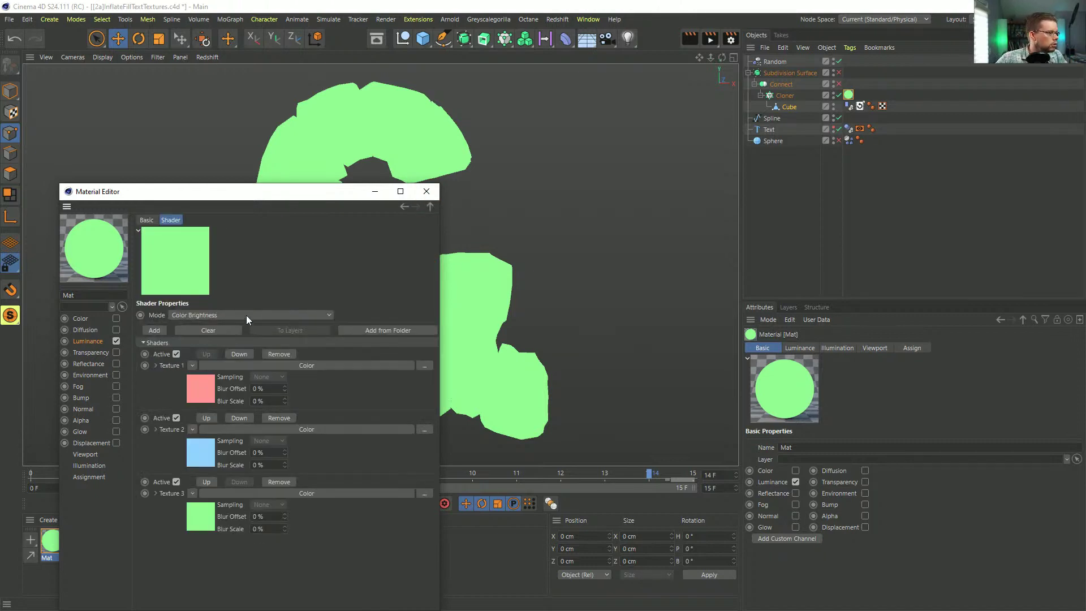
Step: Set the Multi Shader's mode to Index Ratio and move the Material Editor aside to reveal the coloured clones
{"action": "left_click", "coordinate": [191, 315]}
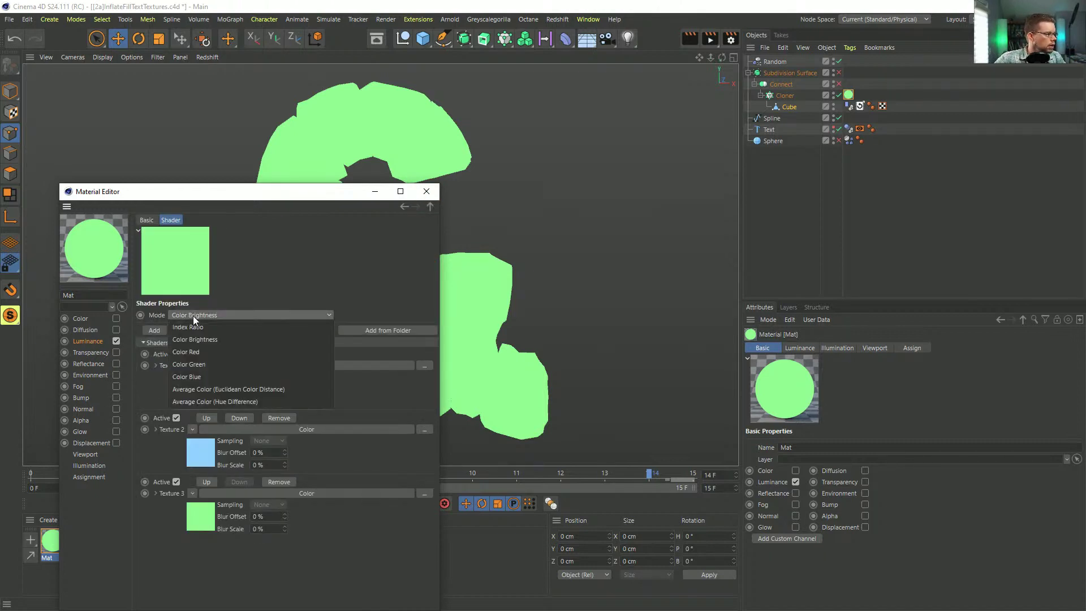
{"action": "left_click", "coordinate": [229, 317]}
{"action": "left_click_drag", "start_coordinate": [310, 204], "coordinate": [820, 214]}
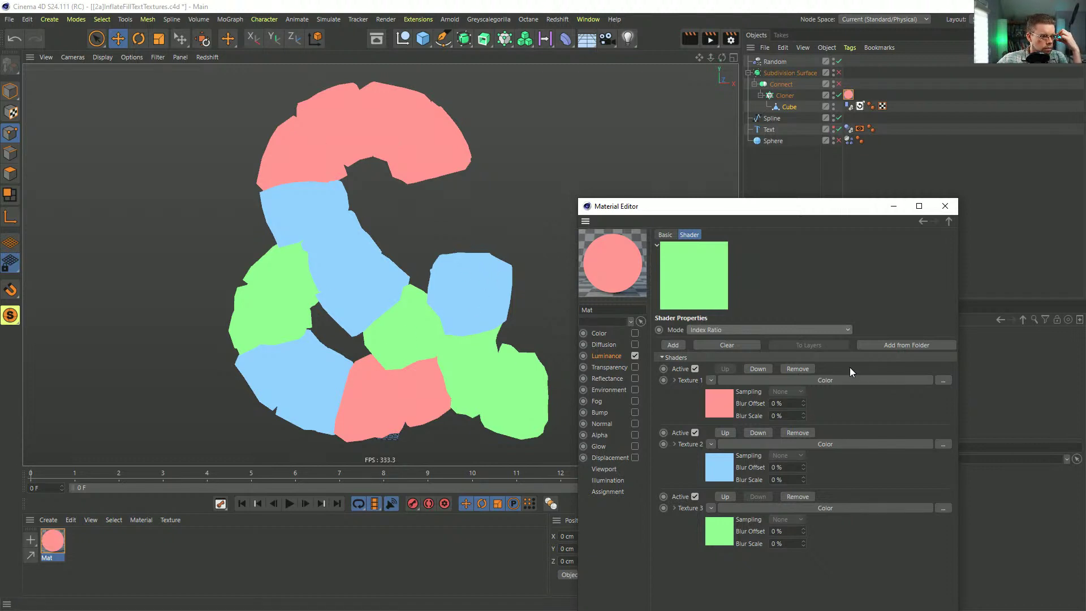
{"action": "left_click", "coordinate": [756, 331]}
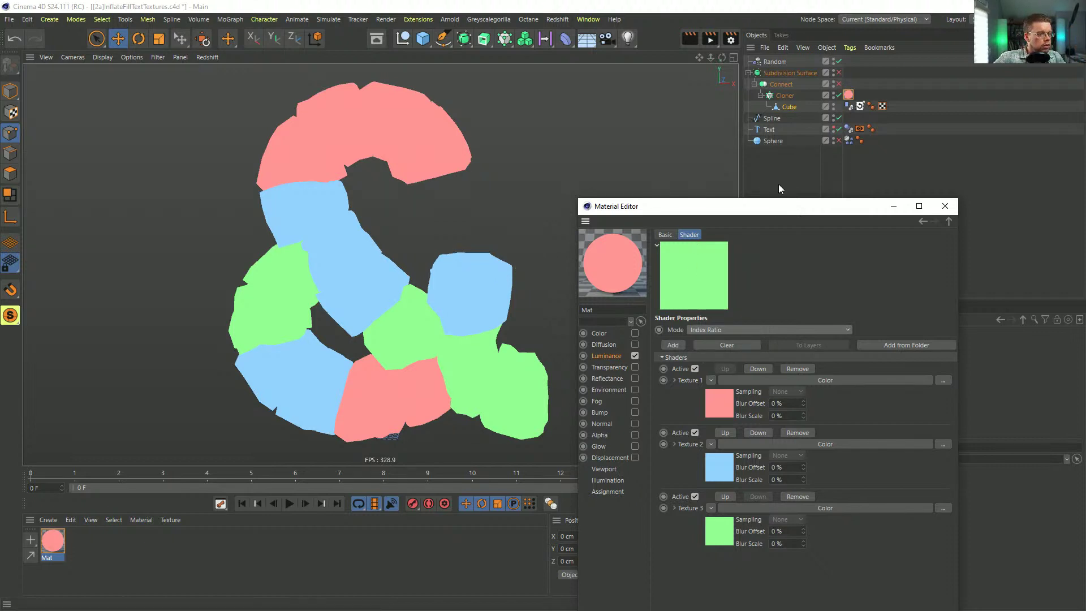
{"action": "left_click_drag", "start_coordinate": [785, 210], "coordinate": [731, 145]}
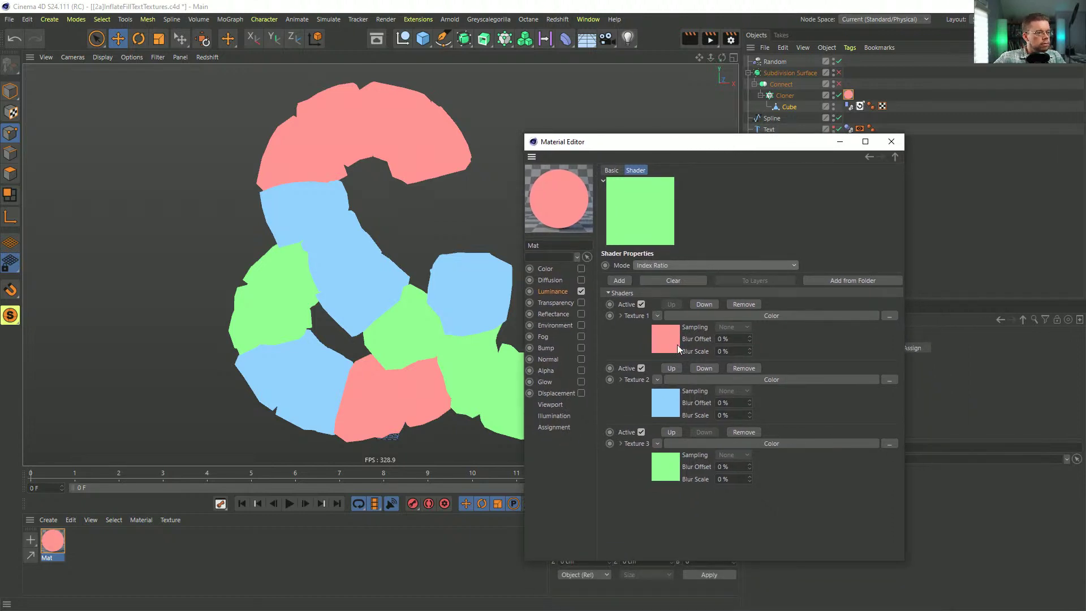
Step: Try a Gradient shader in the Multi Shader's Texture 1 and undo it
{"action": "left_click", "coordinate": [657, 316]}
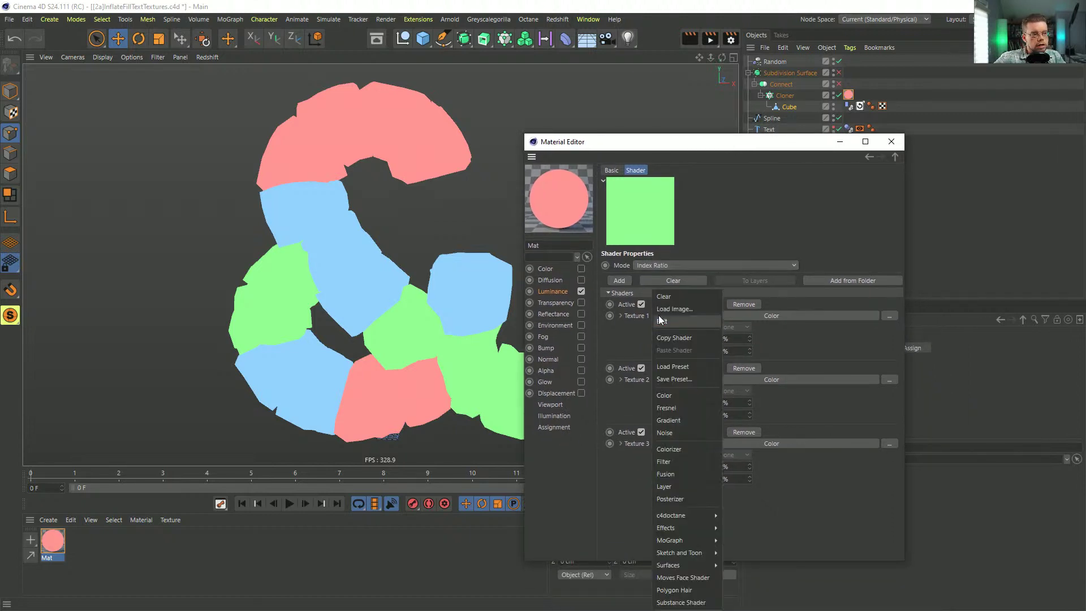
{"action": "left_click", "coordinate": [681, 424]}
{"action": "left_click", "coordinate": [658, 379]}
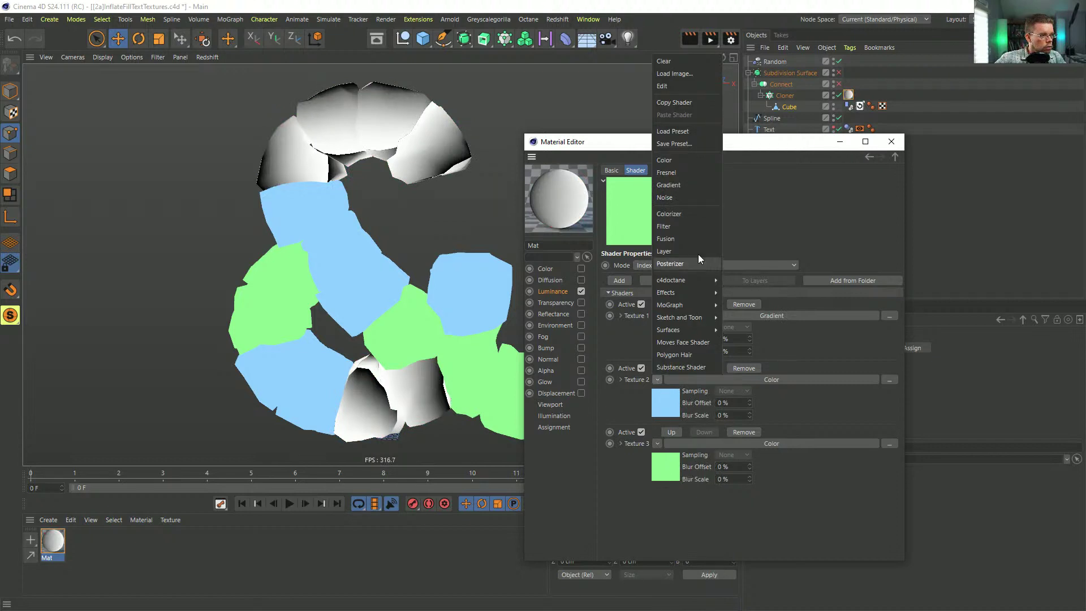
{"action": "key", "text": "Escape"}
{"action": "key", "text": "ctrl+z"}
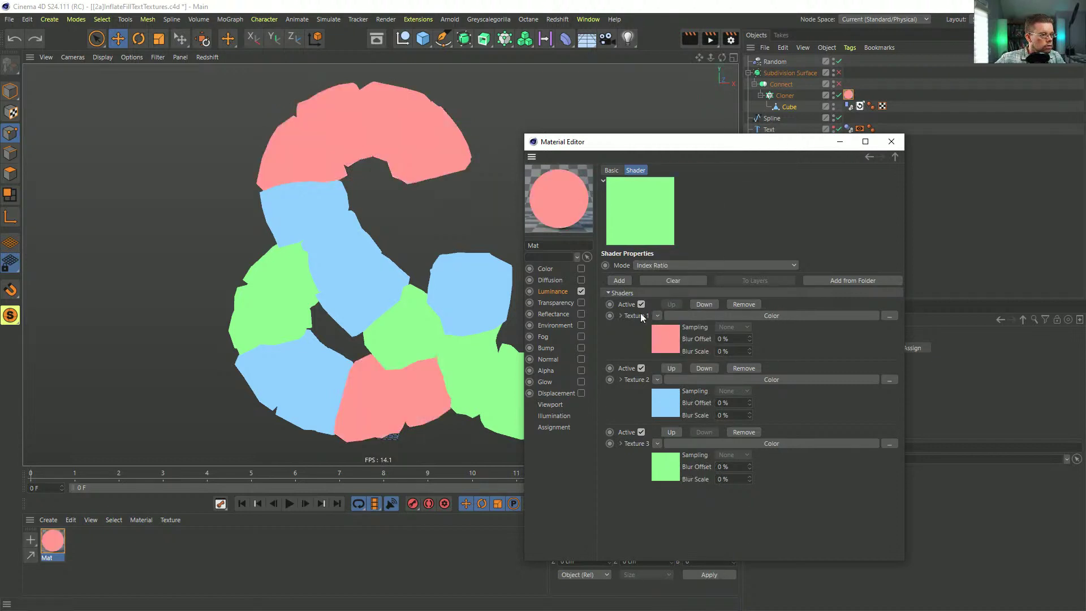
Step: Add two more textures to the Multi Shader, with a Gradient in Texture 4 and a Noise in Texture 5
{"action": "double_click", "coordinate": [619, 281]}
{"action": "left_click", "coordinate": [651, 508]}
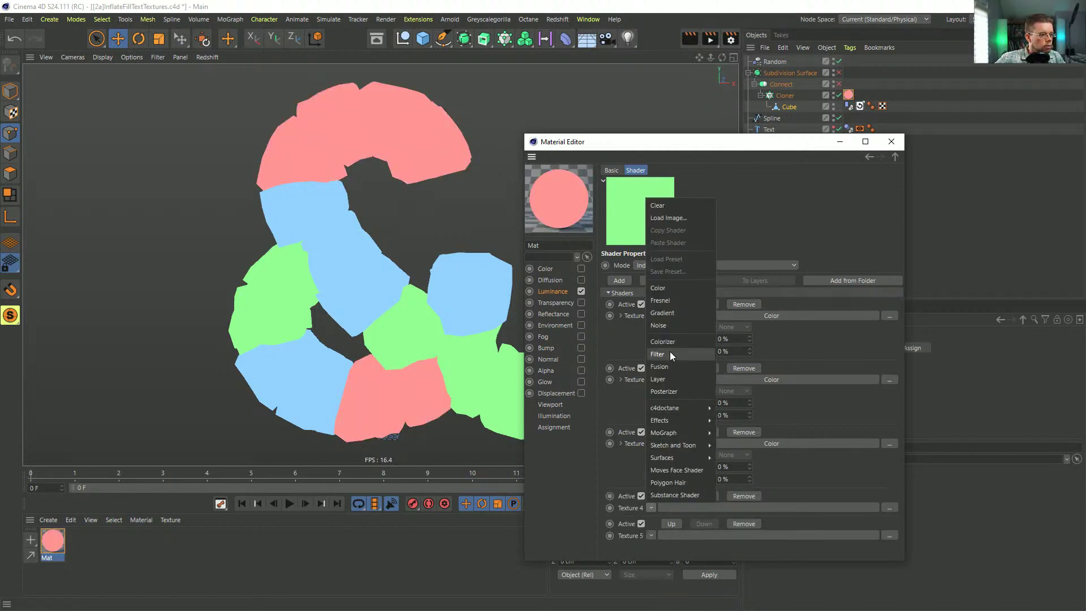
{"action": "left_click", "coordinate": [665, 316]}
{"action": "left_click", "coordinate": [650, 553]}
{"action": "left_click", "coordinate": [665, 328]}
{"action": "scroll", "coordinate": [626, 436], "scroll_direction": "down", "scroll_amount": 1}
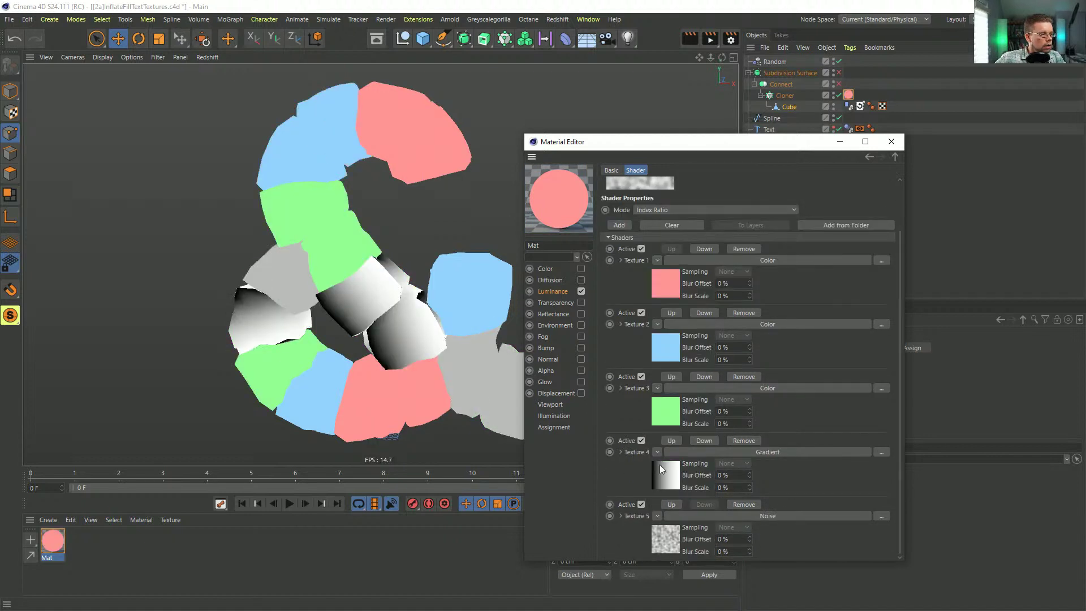
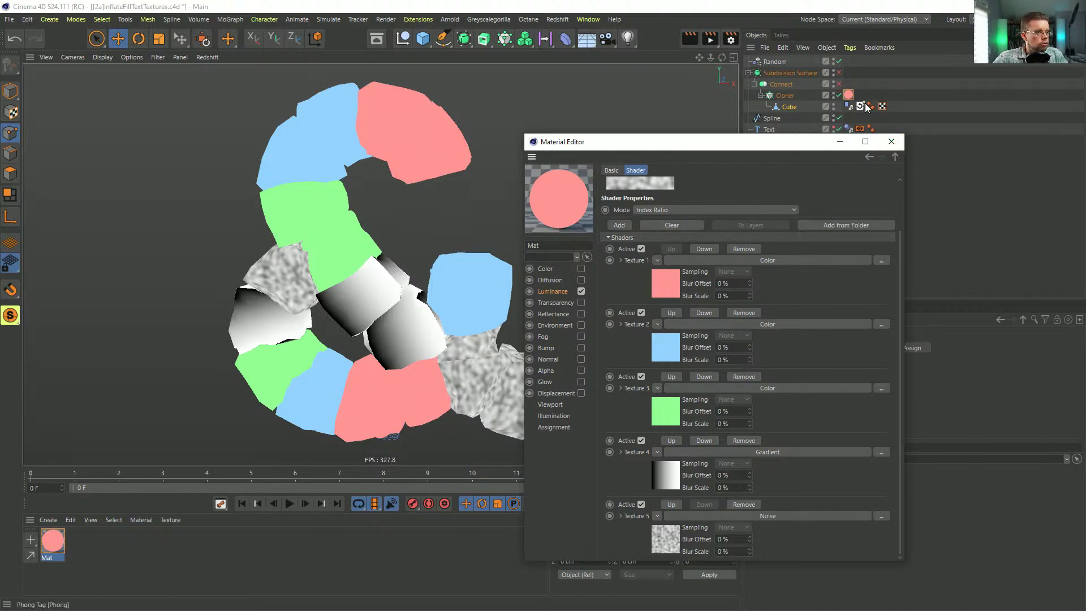
Step: Remove the material from the Cloner and close the Material Editor
{"action": "left_click", "coordinate": [851, 95]}
{"action": "key", "text": "Delete"}
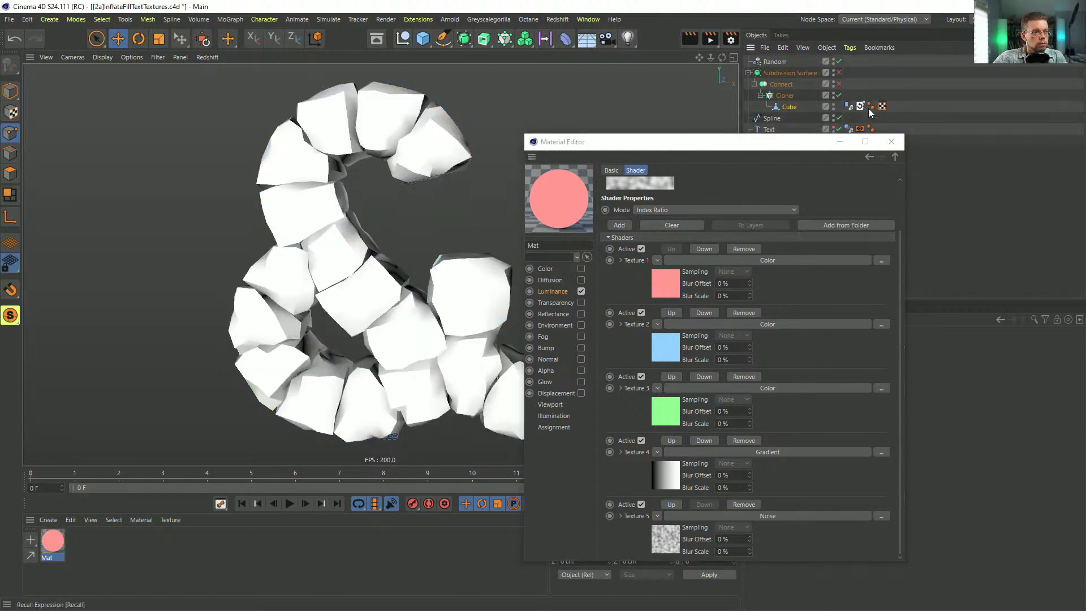
{"action": "left_click", "coordinate": [891, 142]}
Step: Add a MoGraph Step effector to the Cloner
{"action": "left_click", "coordinate": [785, 95]}
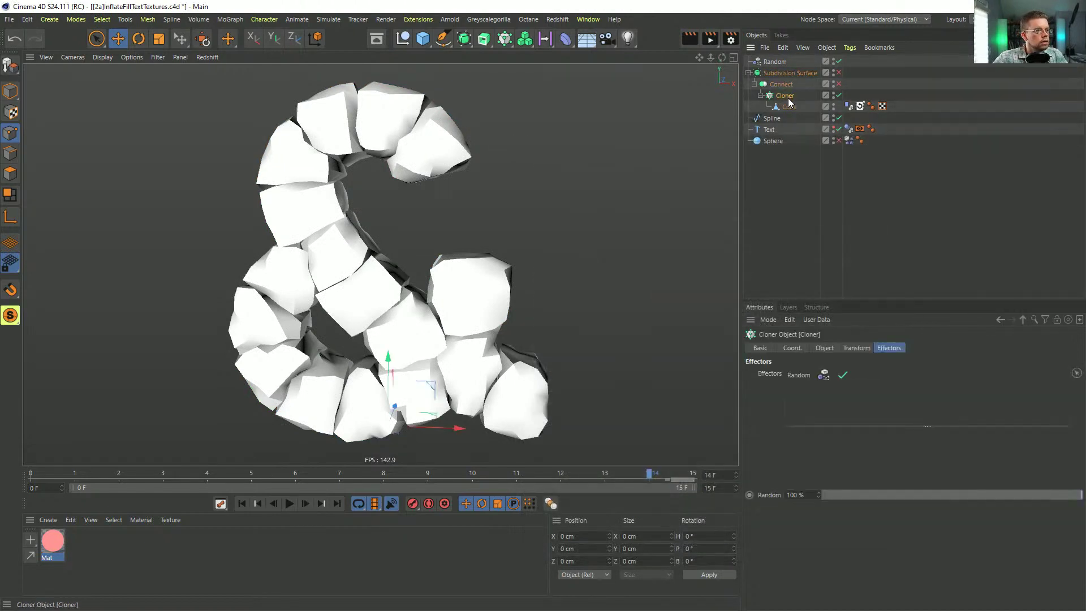
{"action": "left_click", "coordinate": [504, 39]}
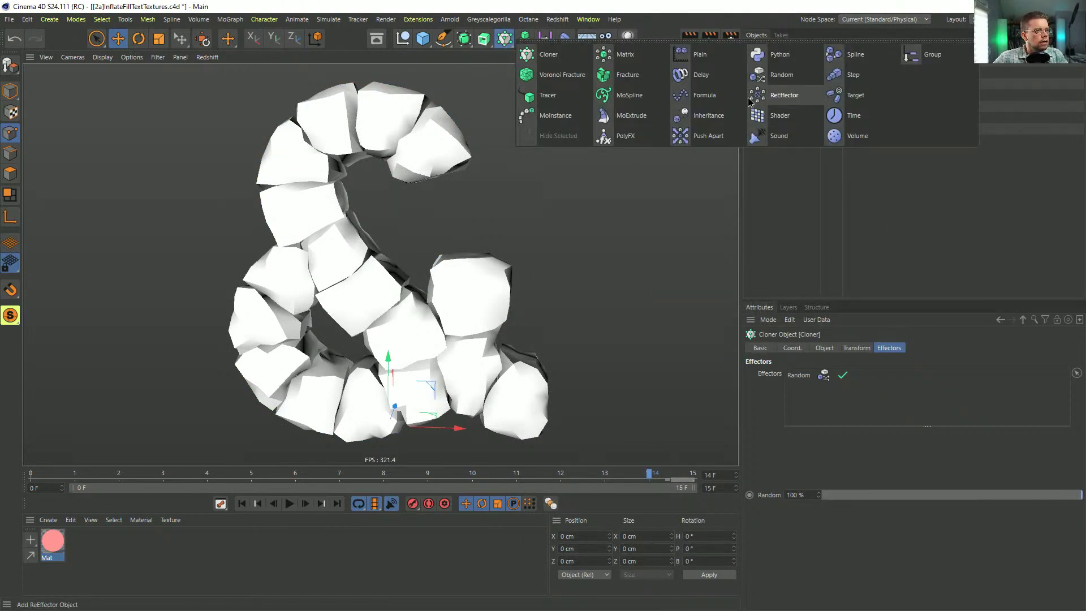
{"action": "left_click", "coordinate": [832, 82]}
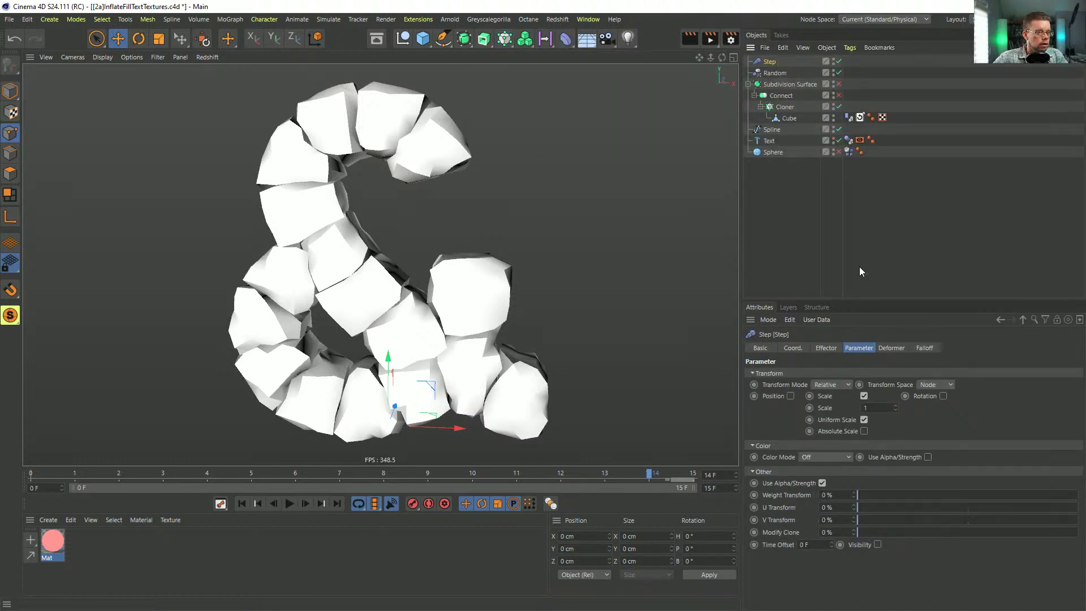
Step: Set the Step effector's Color Mode to Effector Color
{"action": "left_click", "coordinate": [784, 106]}
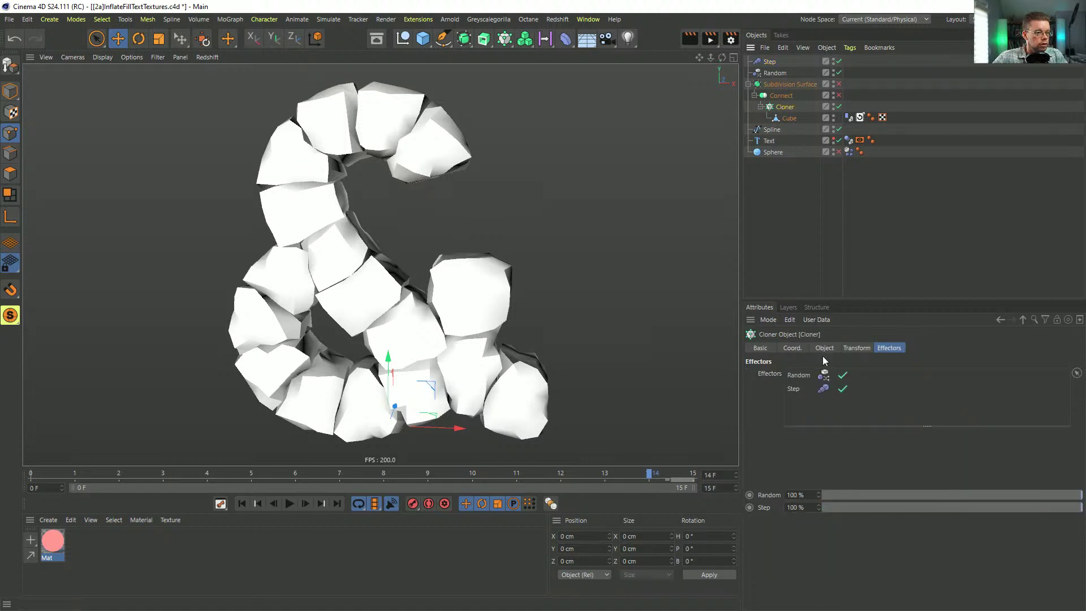
{"action": "left_click", "coordinate": [802, 376]}
{"action": "left_click", "coordinate": [826, 349]}
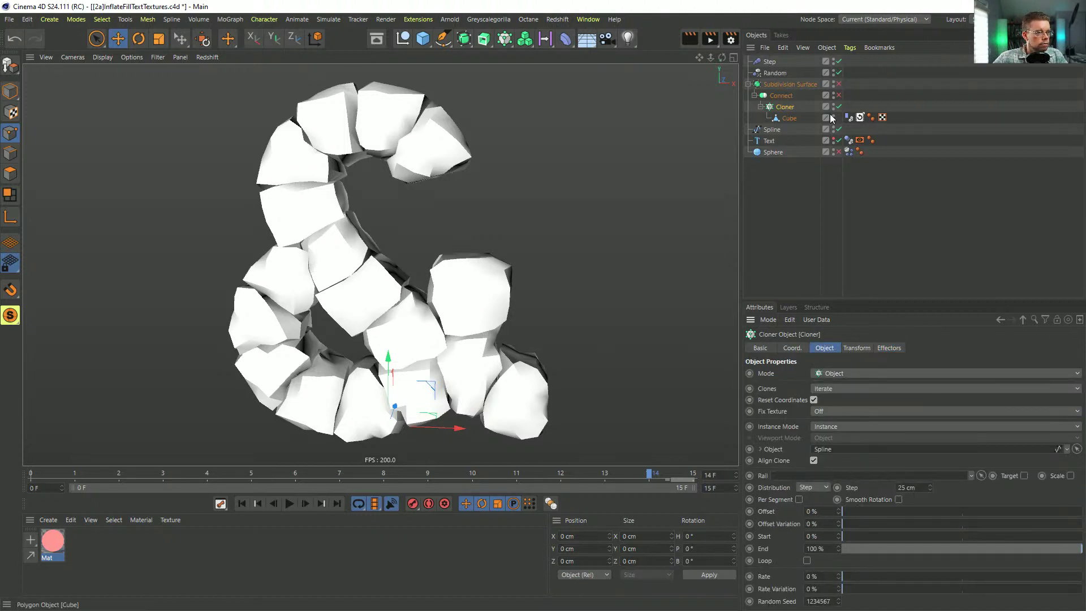
{"action": "left_click", "coordinate": [768, 66]}
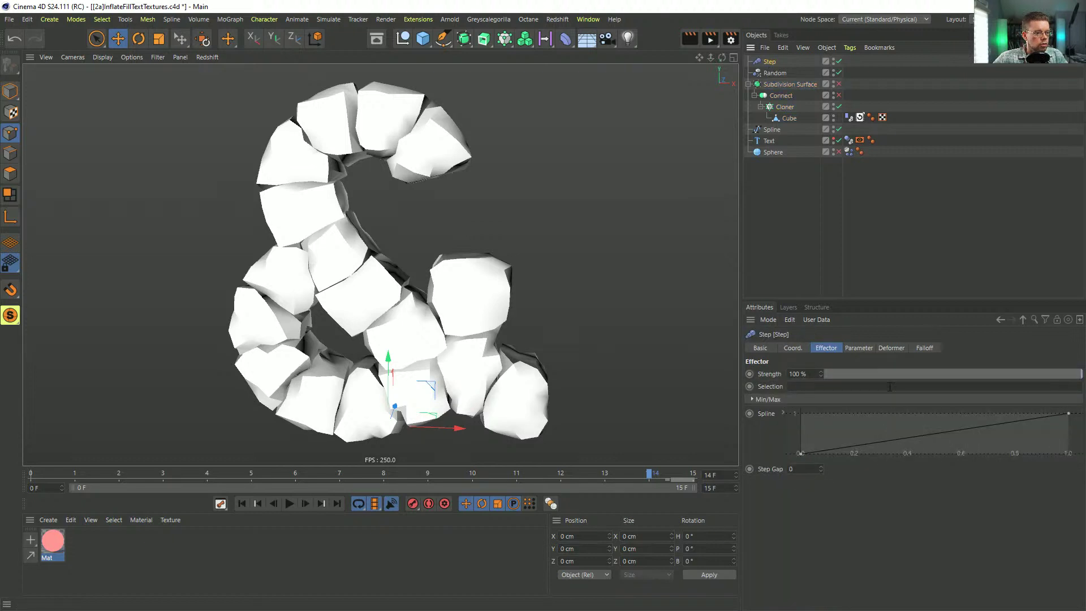
{"action": "left_click", "coordinate": [858, 348]}
{"action": "left_click", "coordinate": [834, 456]}
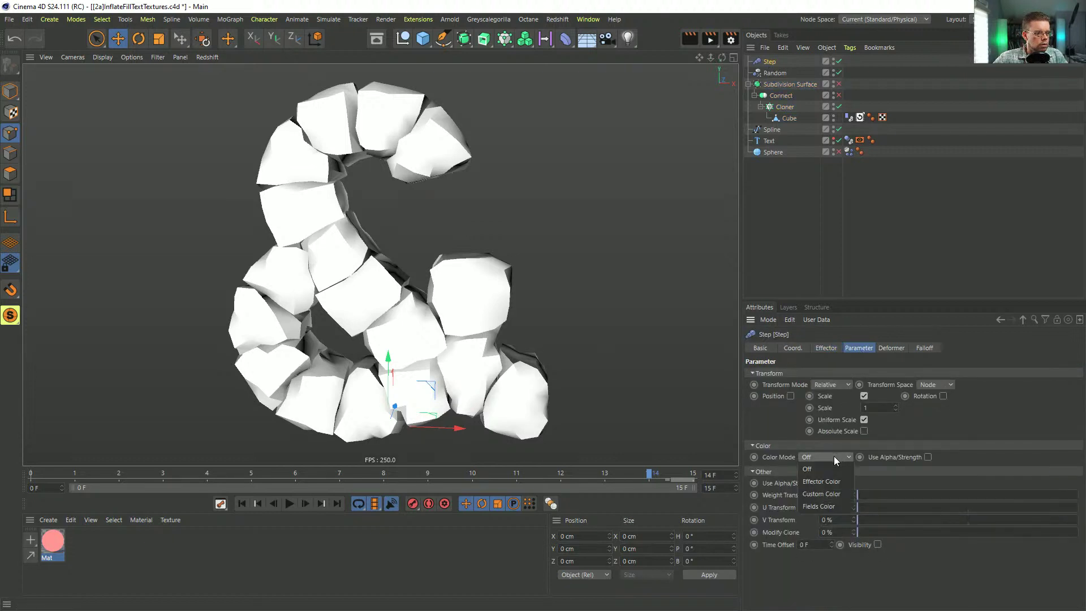
{"action": "left_click", "coordinate": [834, 483]}
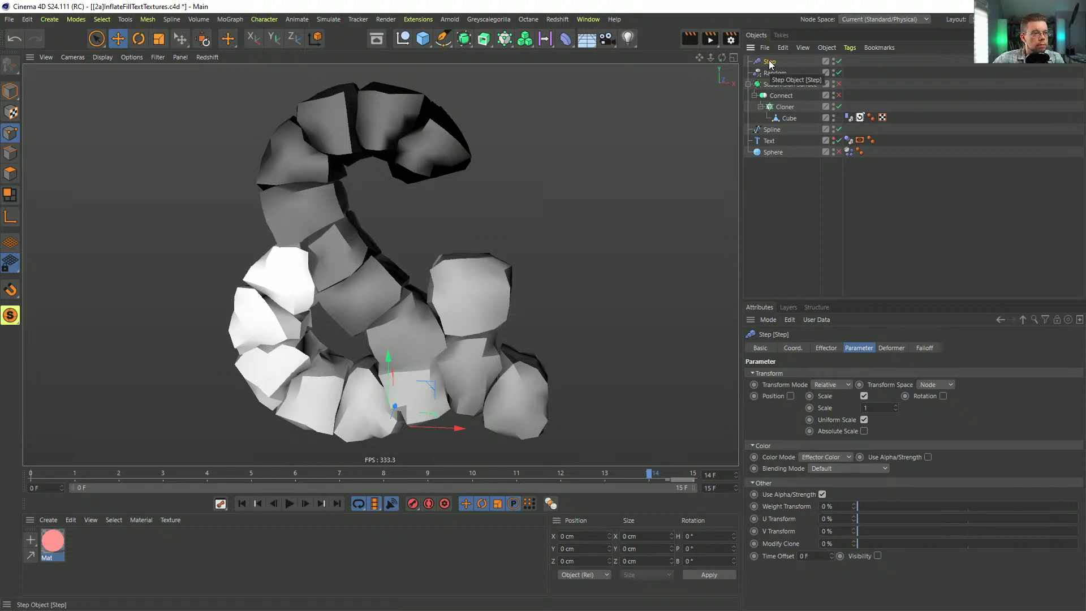
Step: Delete the Step effector and set the Random effector's Color Mode to Effector Color
{"action": "key", "text": "Delete"}
{"action": "left_click", "coordinate": [825, 459]}
{"action": "left_click", "coordinate": [828, 486]}
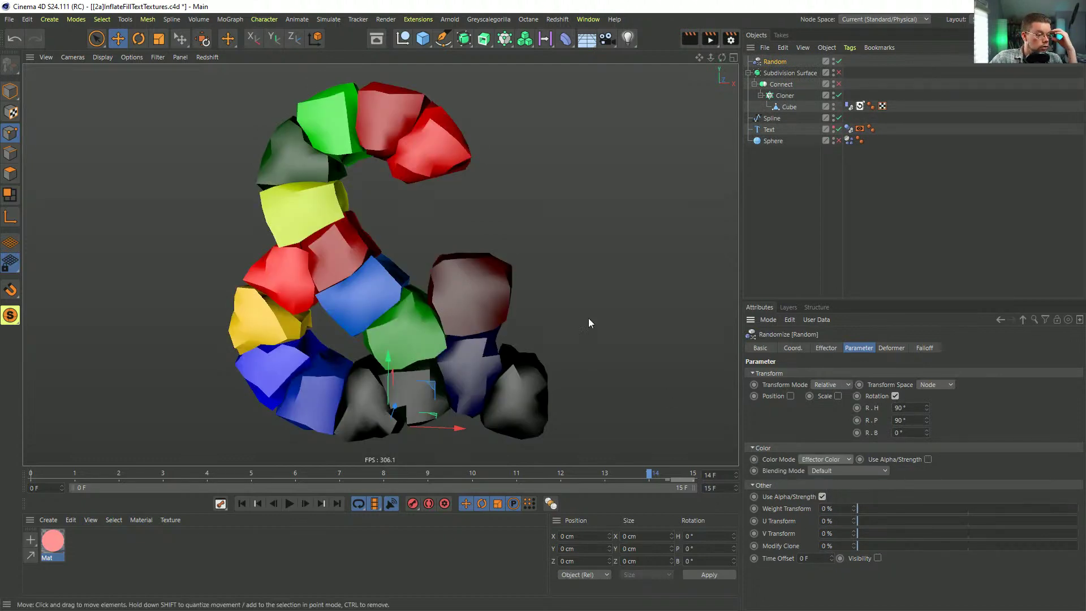
Step: Switch the Random effector's Color Mode to Custom Color with black, and enable Use Alpha/Strength for the color
{"action": "left_click", "coordinate": [825, 463]}
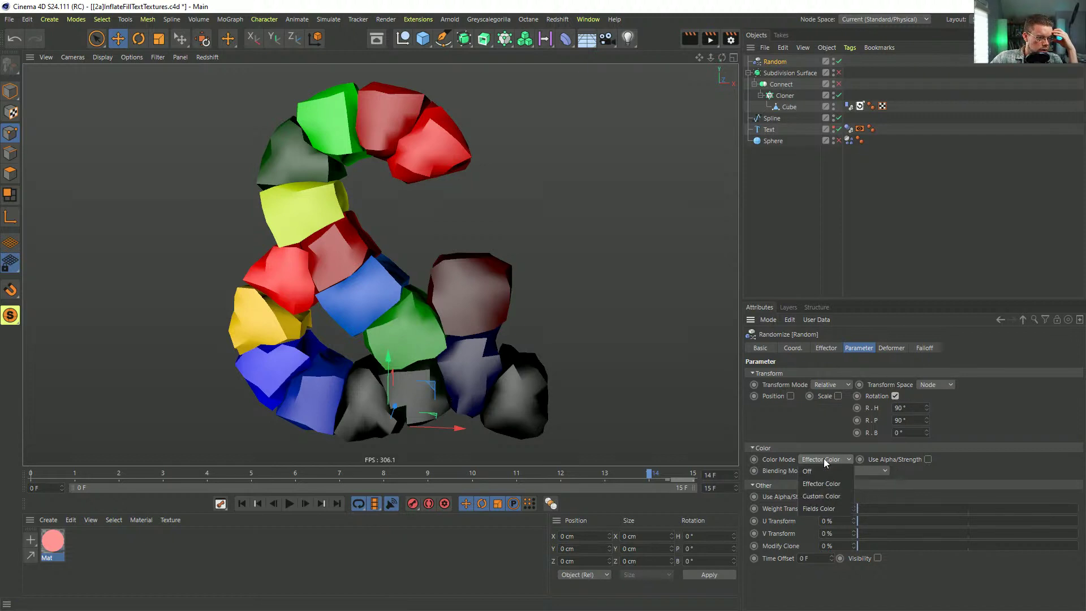
{"action": "left_click", "coordinate": [827, 503]}
{"action": "left_click_drag", "start_coordinate": [884, 524], "coordinate": [851, 526]}
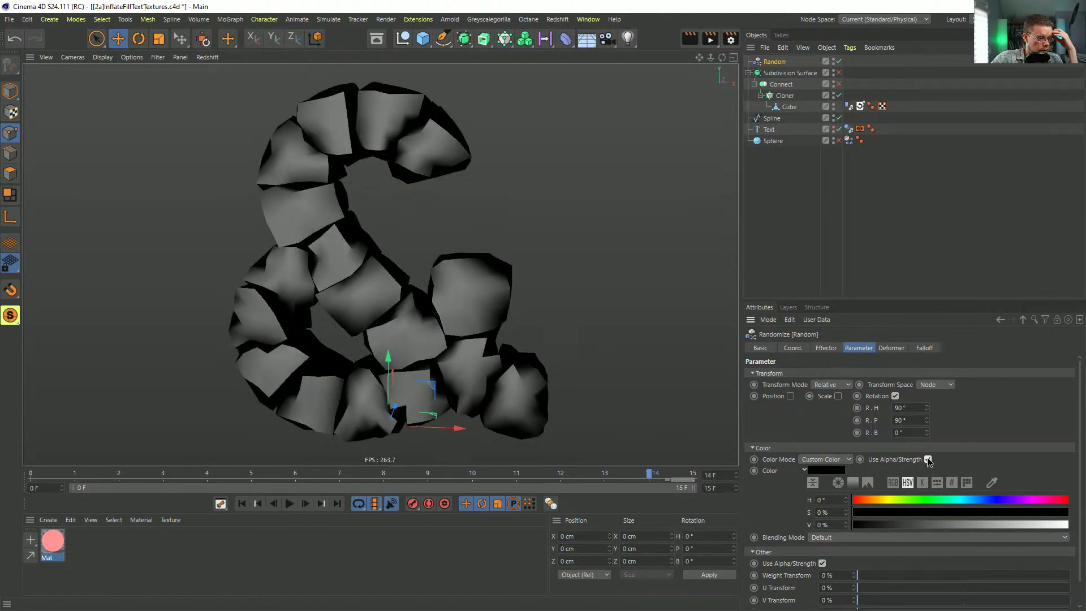
{"action": "left_click", "coordinate": [927, 460]}
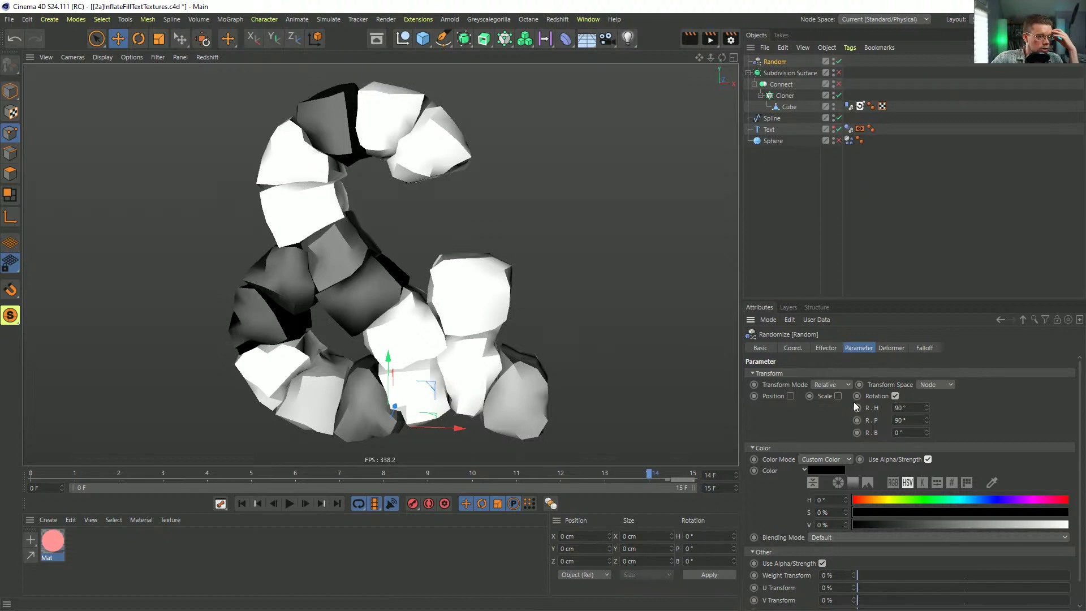
Step: Set the Random effector's Minimum to 0 % in its Min/Max range
{"action": "left_click", "coordinate": [820, 349]}
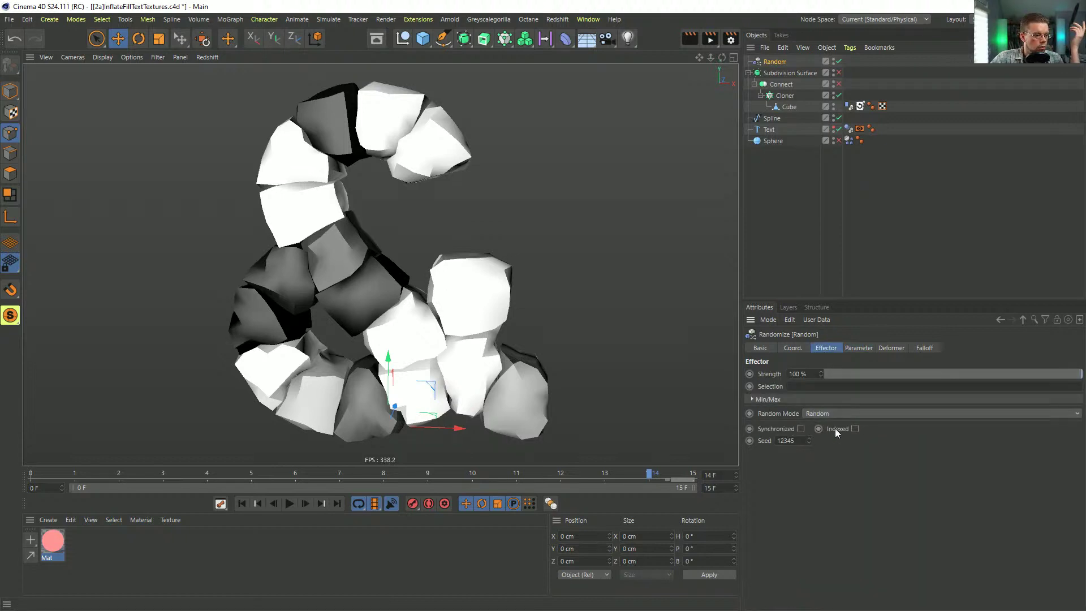
{"action": "left_click", "coordinate": [794, 398]}
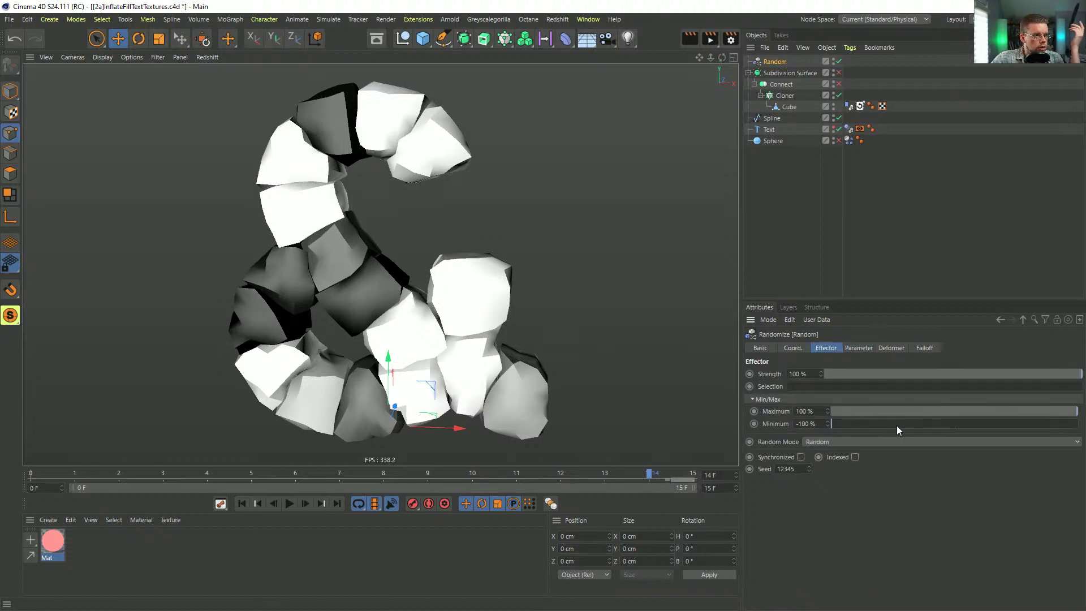
{"action": "mouse_move", "coordinate": [896, 425]}
{"action": "left_mouse_down"}
{"action": "mouse_move", "coordinate": [948, 428]}
{"action": "mouse_move", "coordinate": [889, 433]}
{"action": "mouse_move", "coordinate": [954, 442]}
{"action": "left_mouse_up"}
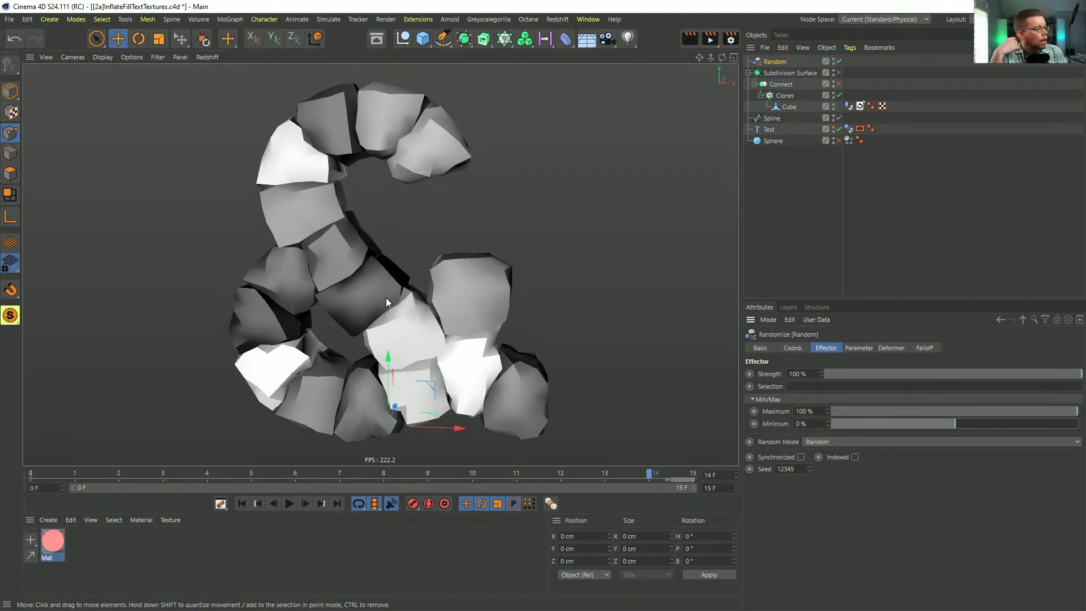
Step: Apply the Mat material to the Cloner and set its luminance Multi Shader's Mode to Color Brightness
{"action": "left_click_drag", "start_coordinate": [54, 540], "coordinate": [788, 100]}
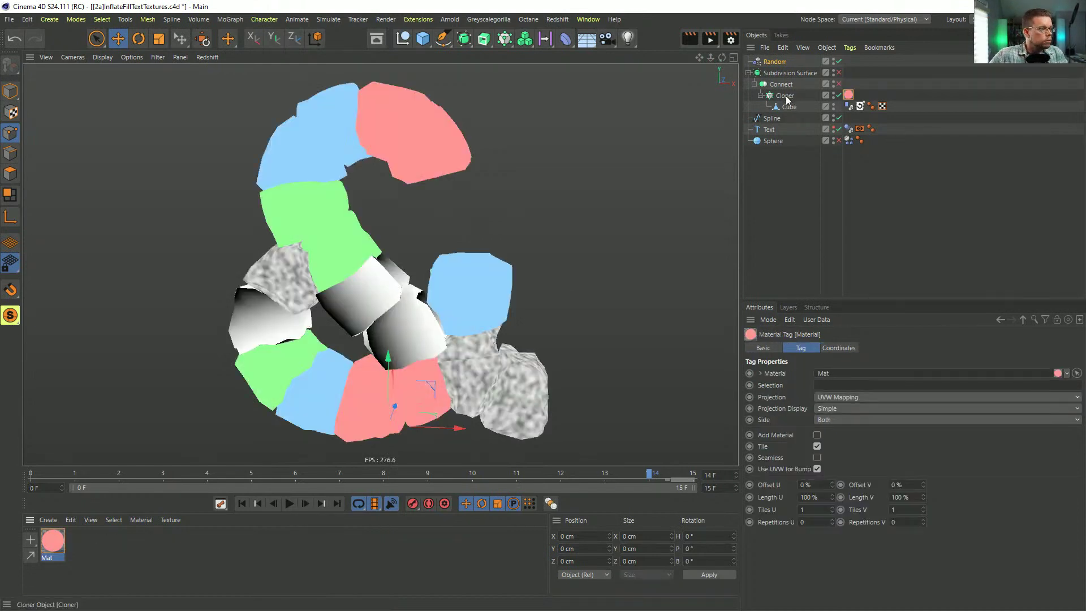
{"action": "double_click", "coordinate": [51, 542]}
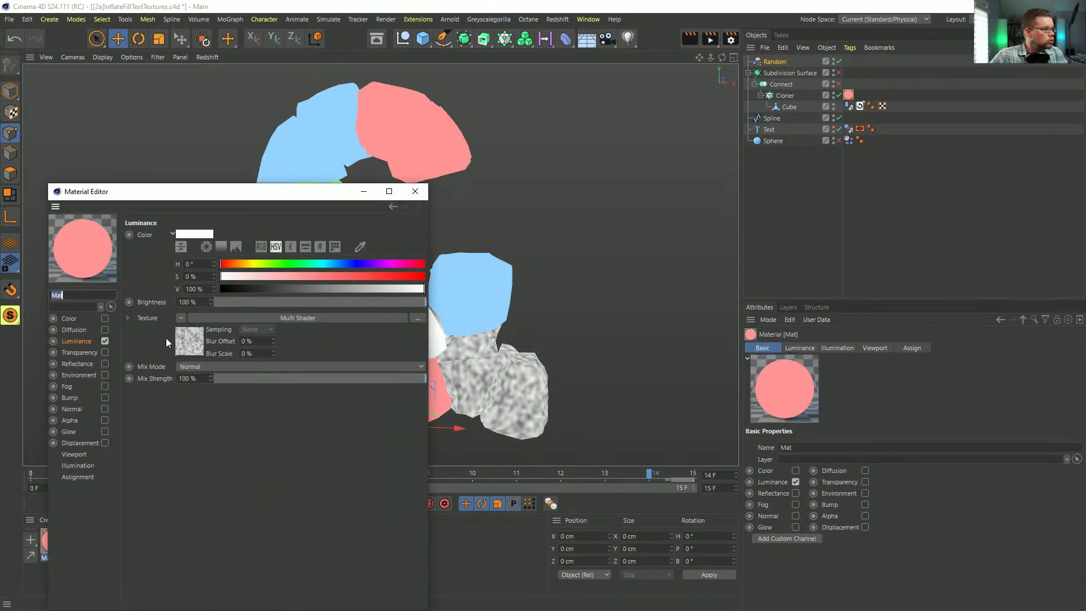
{"action": "left_click", "coordinate": [191, 317]}
{"action": "left_click", "coordinate": [188, 315]}
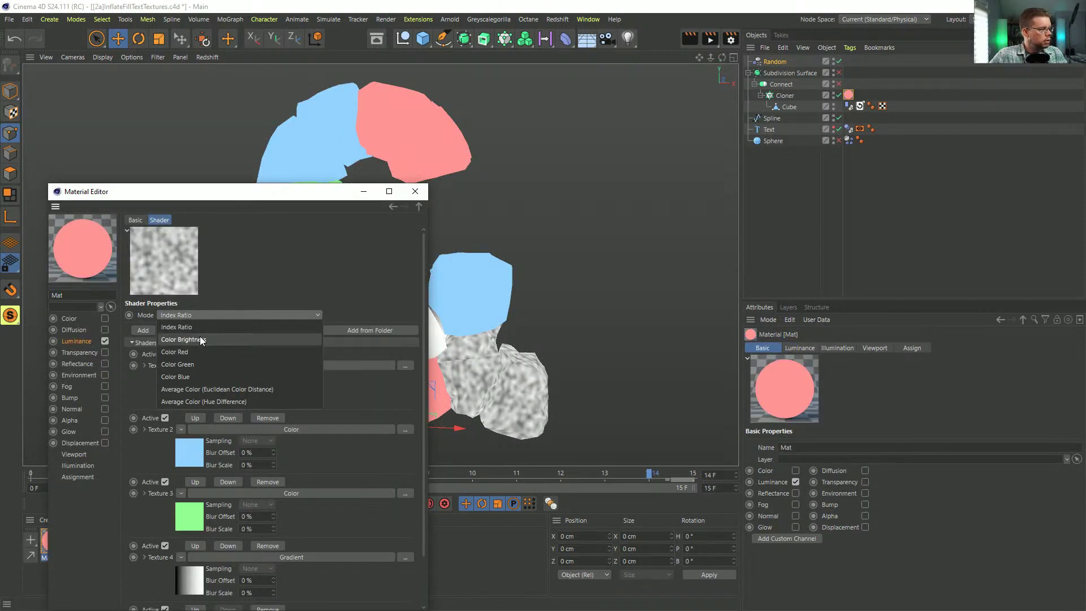
{"action": "left_click", "coordinate": [201, 339]}
{"action": "left_click_drag", "start_coordinate": [268, 196], "coordinate": [831, 158]}
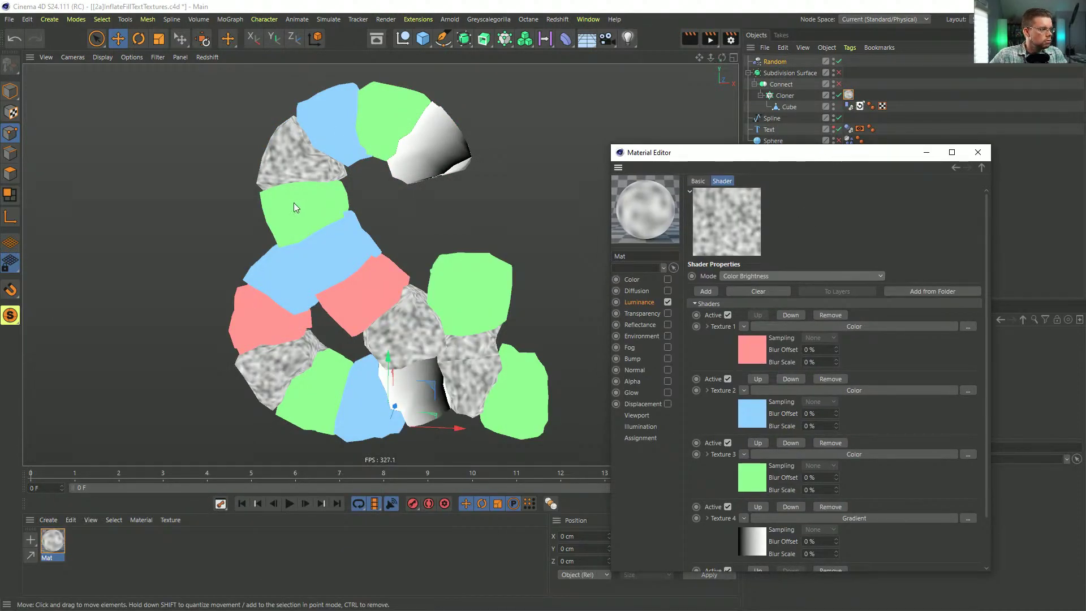
Step: Reshuffle the clone textures by stepping the Random effector's Seed up to 12359, and close the Material Editor
{"action": "left_click_drag", "start_coordinate": [735, 159], "coordinate": [598, 350]}
{"action": "left_click", "coordinate": [775, 62]}
{"action": "left_click_drag", "start_coordinate": [734, 344], "coordinate": [532, 464]}
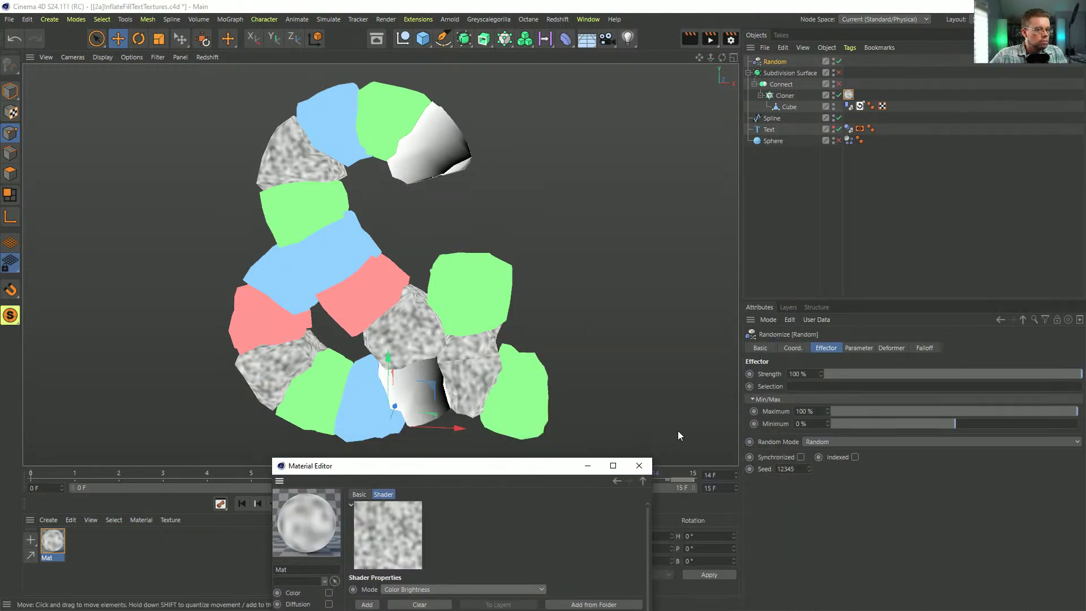
{"action": "left_click", "coordinate": [809, 467]}
{"action": "left_click", "coordinate": [808, 467]}
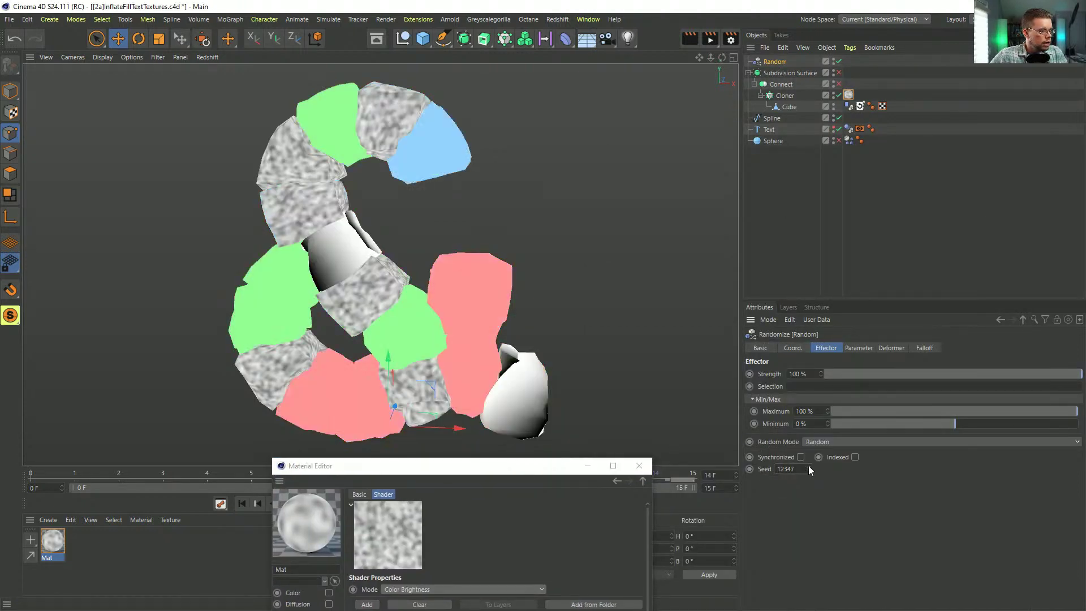
{"action": "left_click", "coordinate": [808, 466]}
{"action": "left_click", "coordinate": [808, 466]}
{"action": "left_click", "coordinate": [808, 466]}
{"action": "left_click", "coordinate": [809, 467]}
{"action": "left_click", "coordinate": [809, 466]}
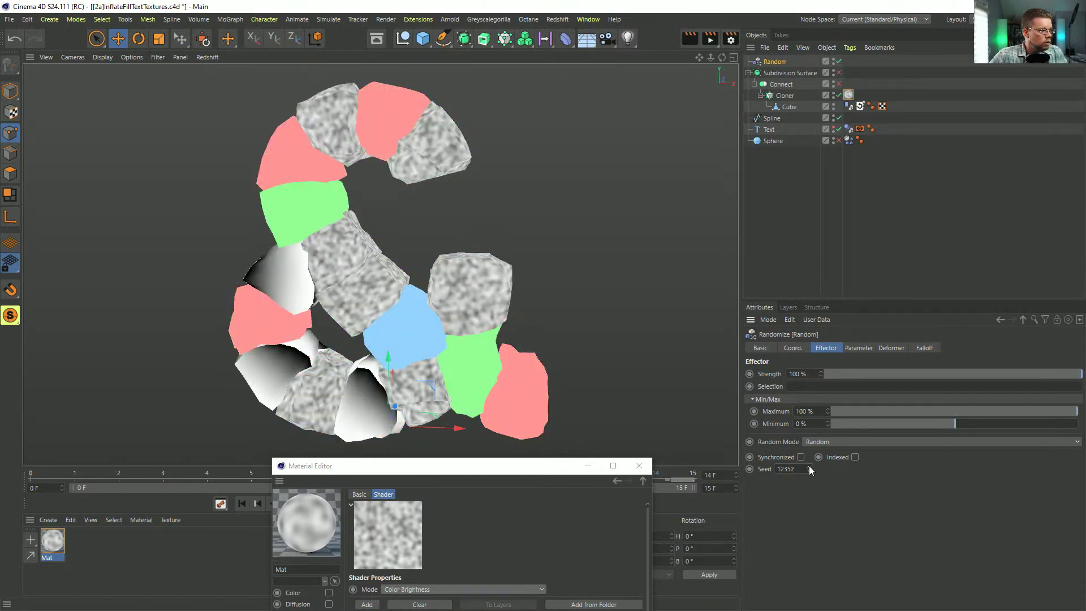
{"action": "left_click", "coordinate": [809, 467]}
{"action": "left_click", "coordinate": [809, 467]}
{"action": "left_click", "coordinate": [809, 467]}
{"action": "left_click", "coordinate": [809, 467]}
{"action": "left_click", "coordinate": [809, 467]}
{"action": "left_click", "coordinate": [809, 466]}
{"action": "left_click", "coordinate": [809, 467]}
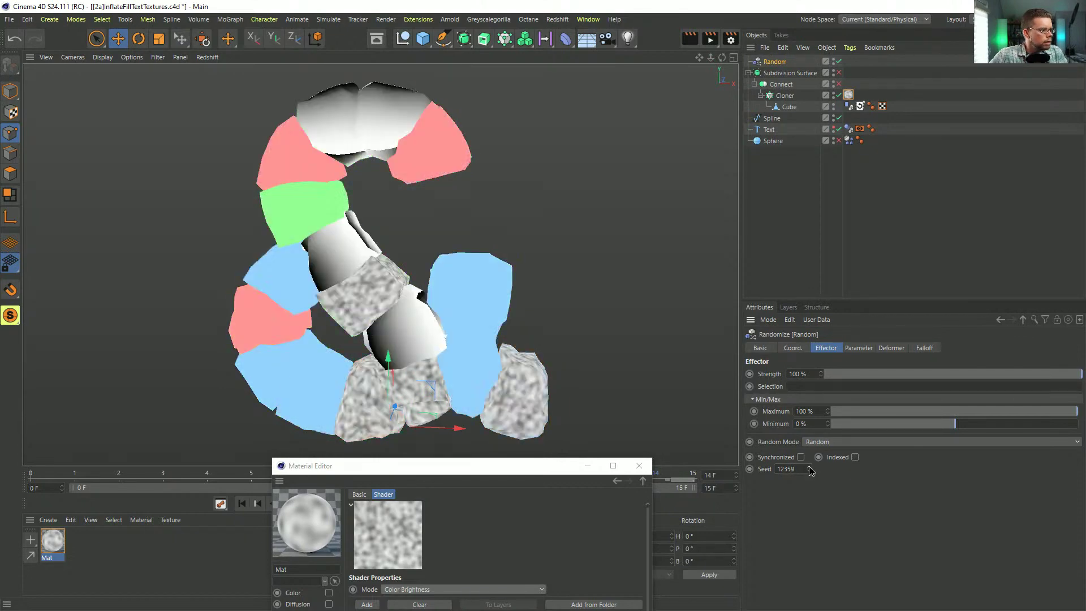
{"action": "left_click_drag", "start_coordinate": [508, 480], "coordinate": [885, 107]}
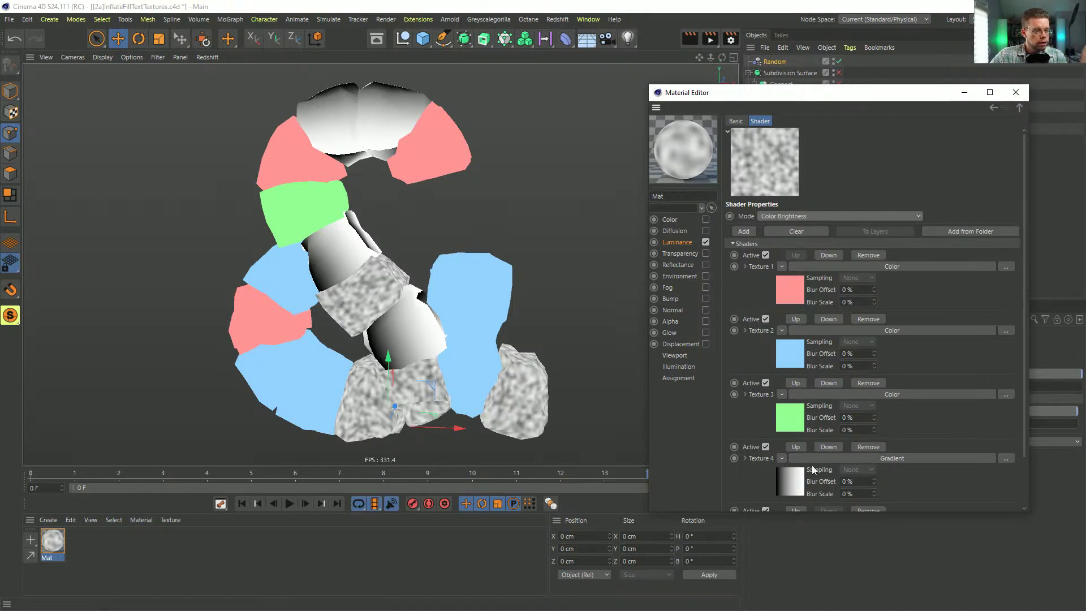
{"action": "left_click", "coordinate": [1016, 92]}
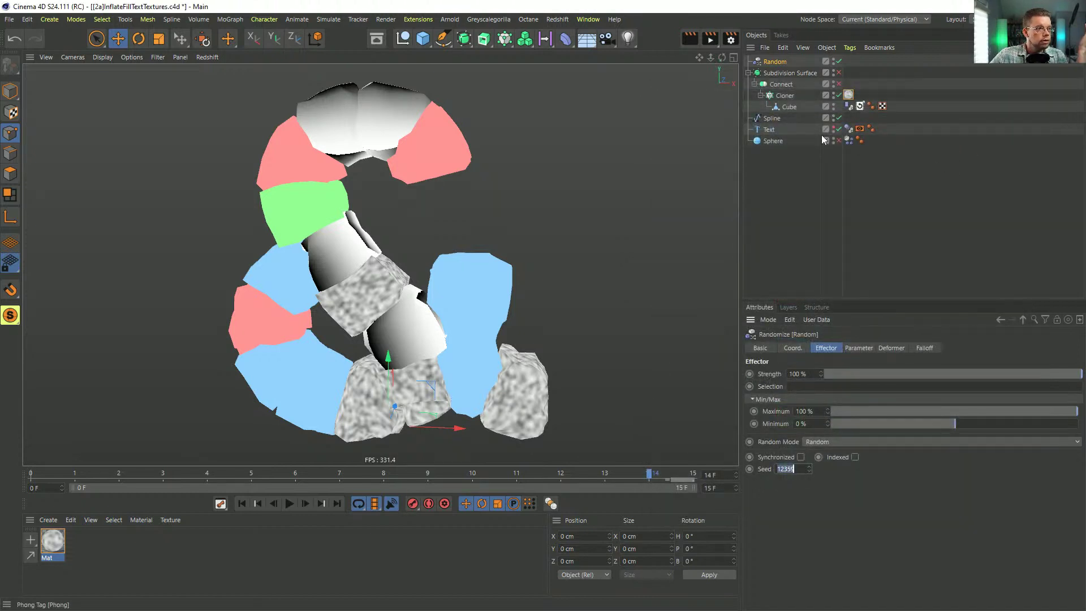
Step: Enable the Connect object and make it editable
{"action": "left_click", "coordinate": [839, 85]}
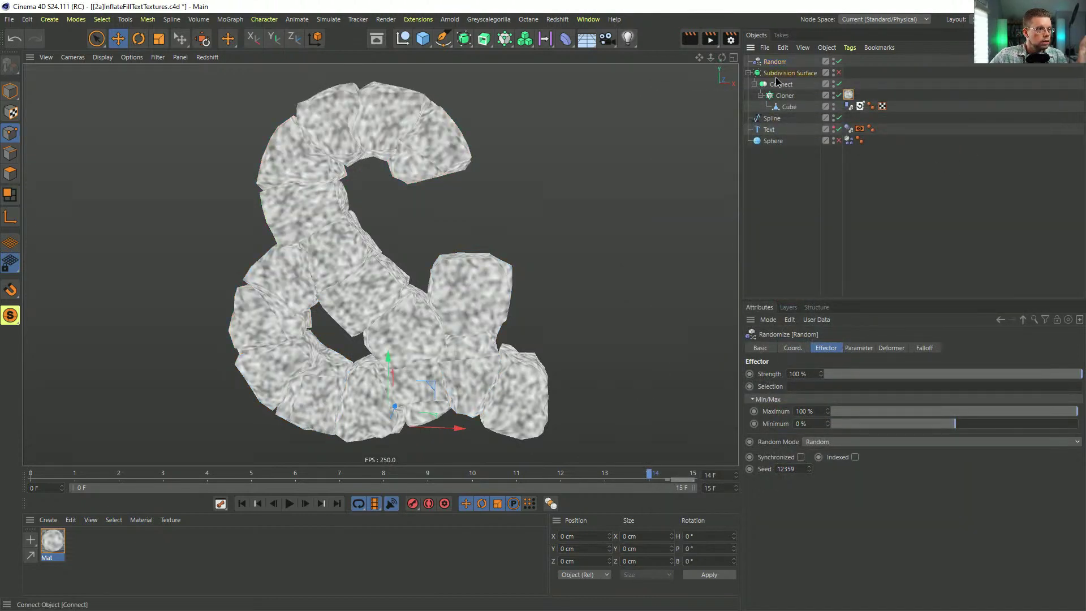
{"action": "left_click", "coordinate": [781, 84]}
{"action": "key", "text": "c"}
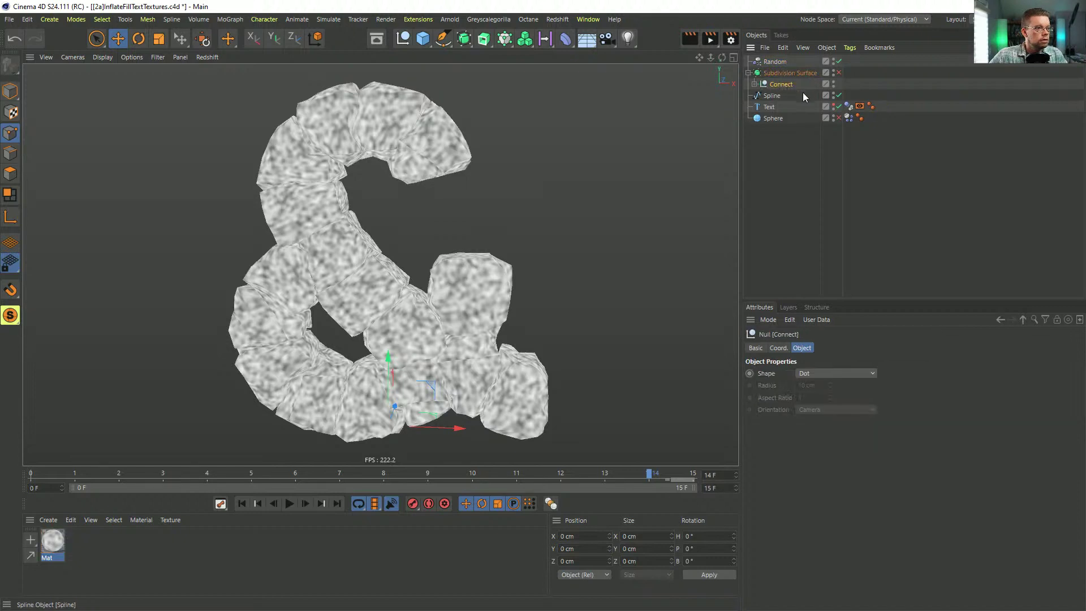
Step: Select all polygons of the Cloner mesh and split it with Polygon Groups to Objects
{"action": "left_click", "coordinate": [784, 96]}
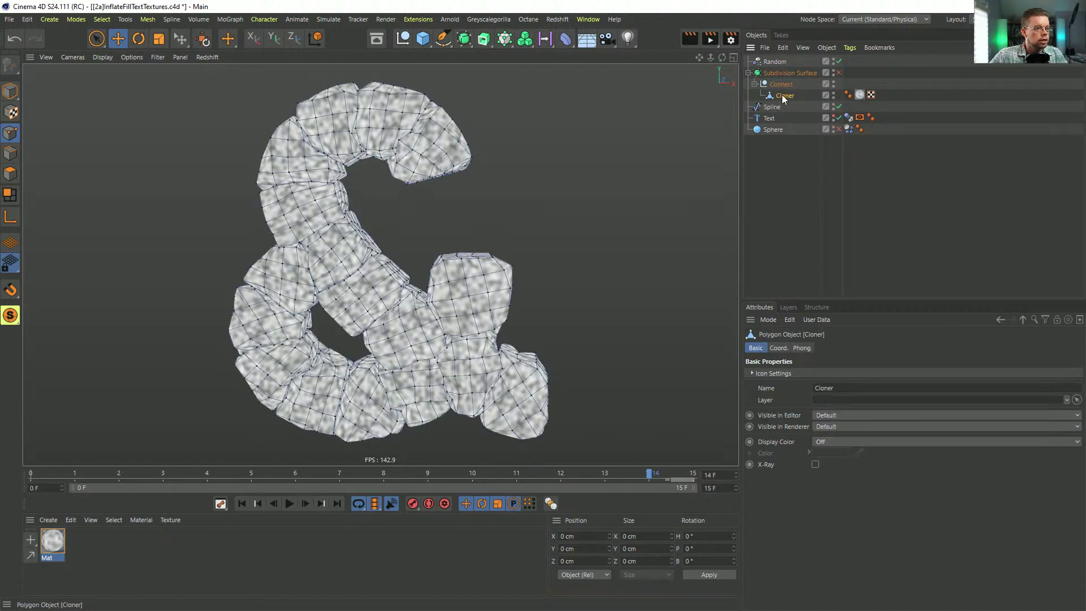
{"action": "left_click", "coordinate": [11, 173]}
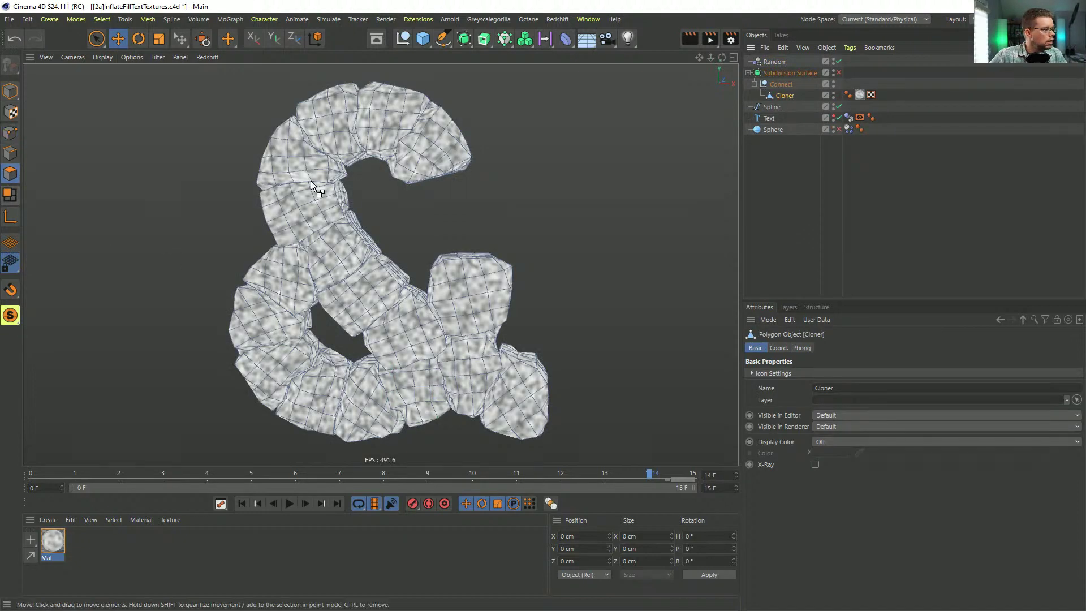
{"action": "key", "text": "ctrl+a"}
{"action": "right_click", "coordinate": [319, 245]}
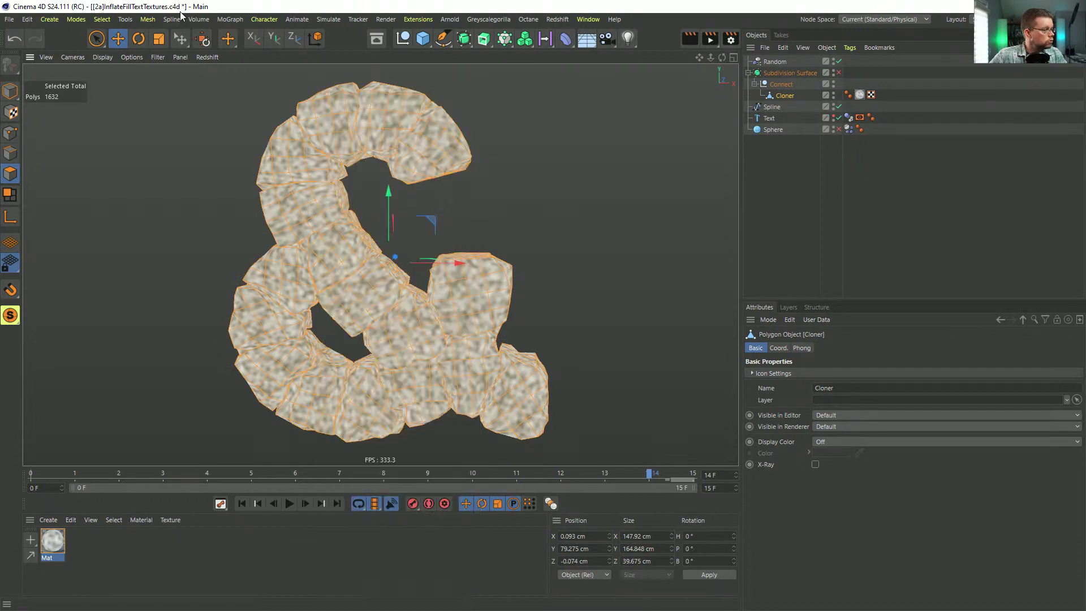
{"action": "left_click", "coordinate": [148, 19]}
{"action": "mouse_move", "coordinate": [191, 234]}
{"action": "mouse_move", "coordinate": [216, 210]}
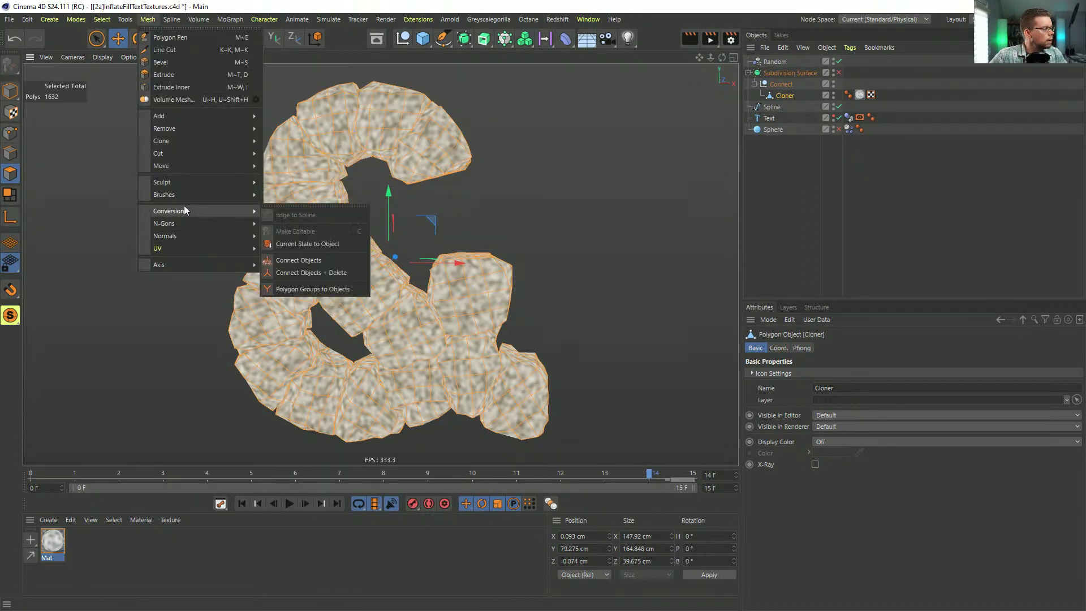
{"action": "left_click", "coordinate": [340, 290]}
Step: Delete the material tags from the parent Cloner mesh and all of its split pieces
{"action": "left_click", "coordinate": [761, 95]}
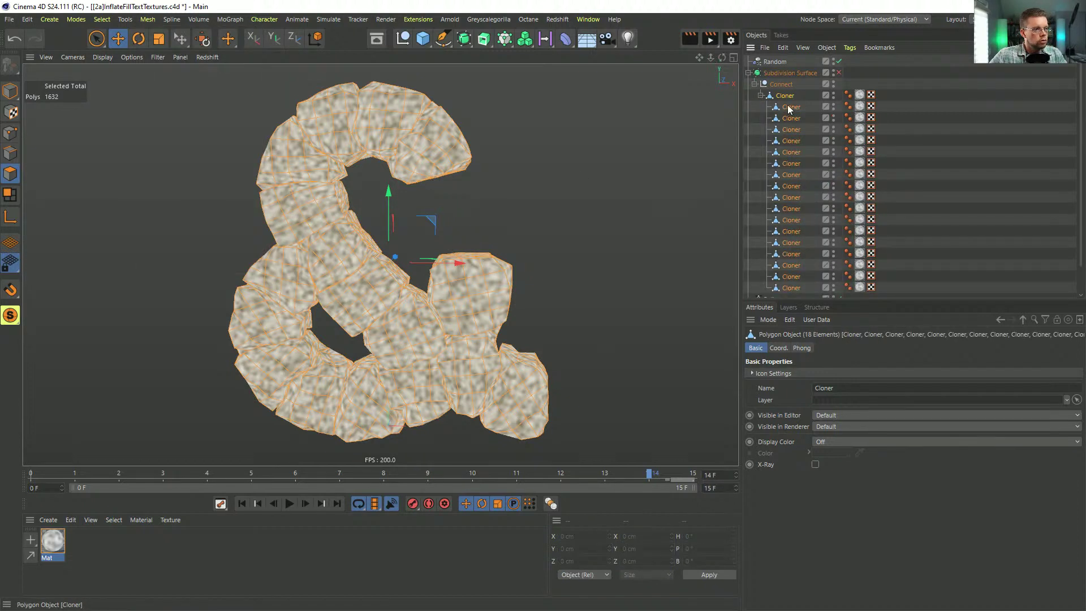
{"action": "left_click", "coordinate": [860, 95]}
{"action": "key", "text": "F5"}
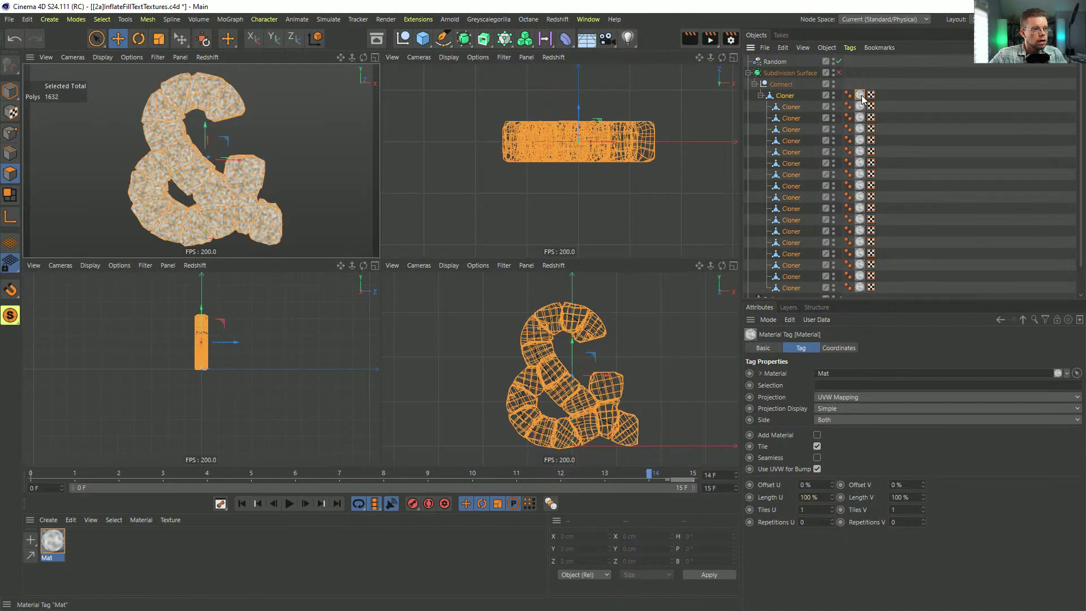
{"action": "key", "text": "F1"}
{"action": "scroll", "coordinate": [860, 169], "scroll_direction": "down", "scroll_amount": 2}
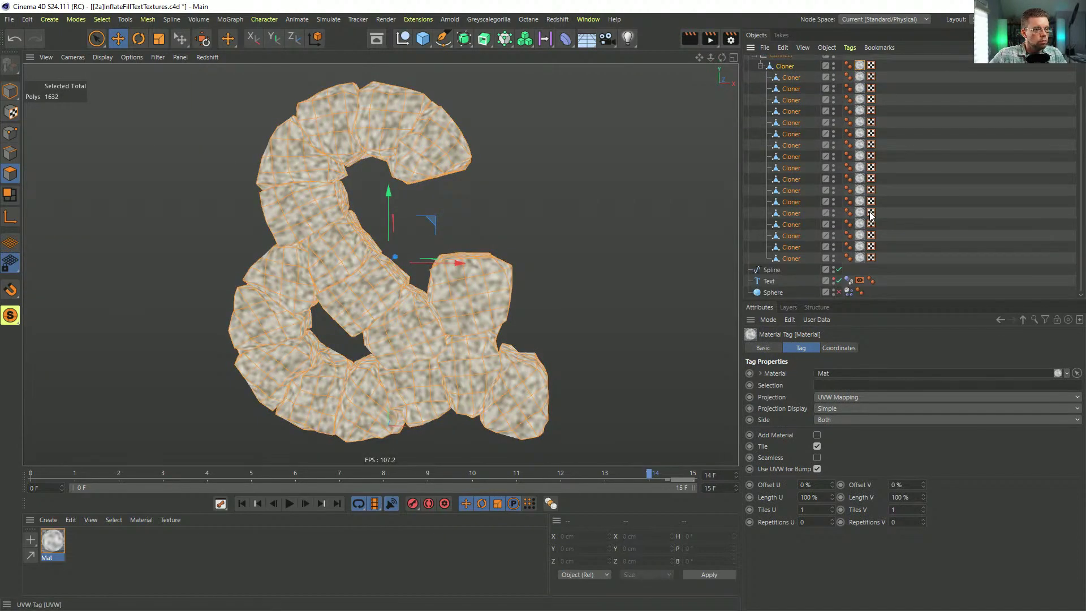
{"action": "left_click", "coordinate": [857, 260], "text": "shift"}
{"action": "key", "text": "Delete"}
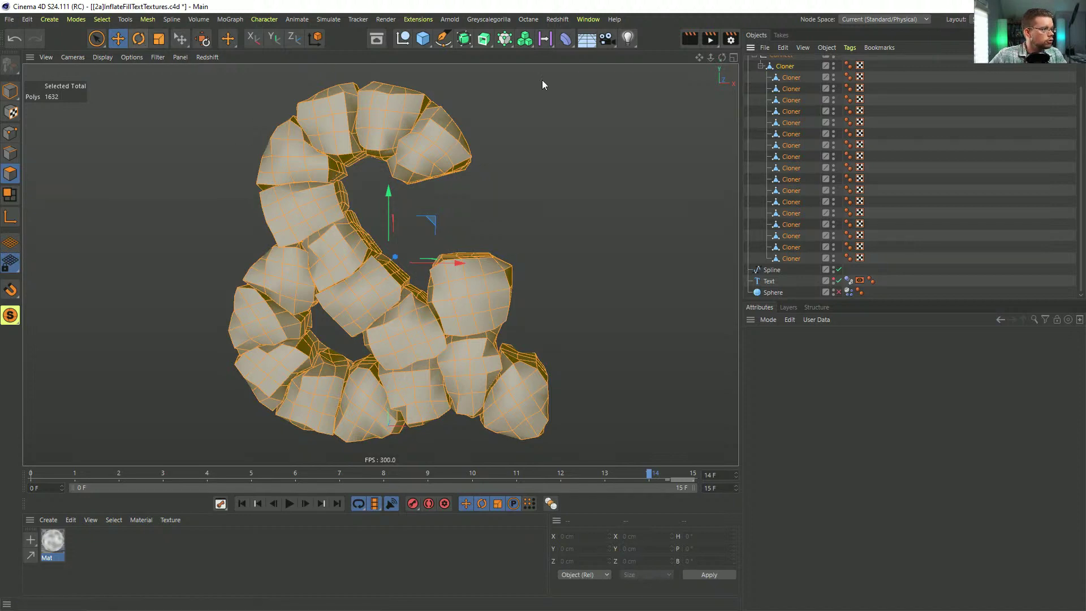
Step: Enable the Subdivision Surface, rename the parent Cloner mesh as adsg and select its first split piece
{"action": "scroll", "coordinate": [831, 73], "scroll_direction": "up", "scroll_amount": 2}
{"action": "left_click", "coordinate": [837, 72]}
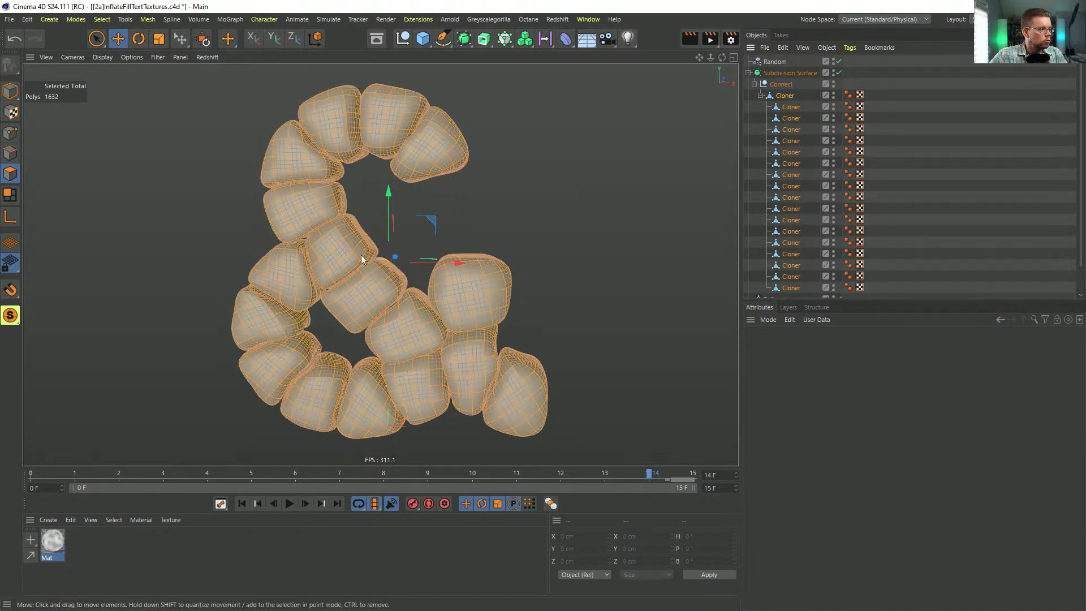
{"action": "left_click", "coordinate": [783, 95]}
{"action": "double_click", "coordinate": [784, 95]}
{"action": "type", "text": "adsg"}
{"action": "key", "text": "Return"}
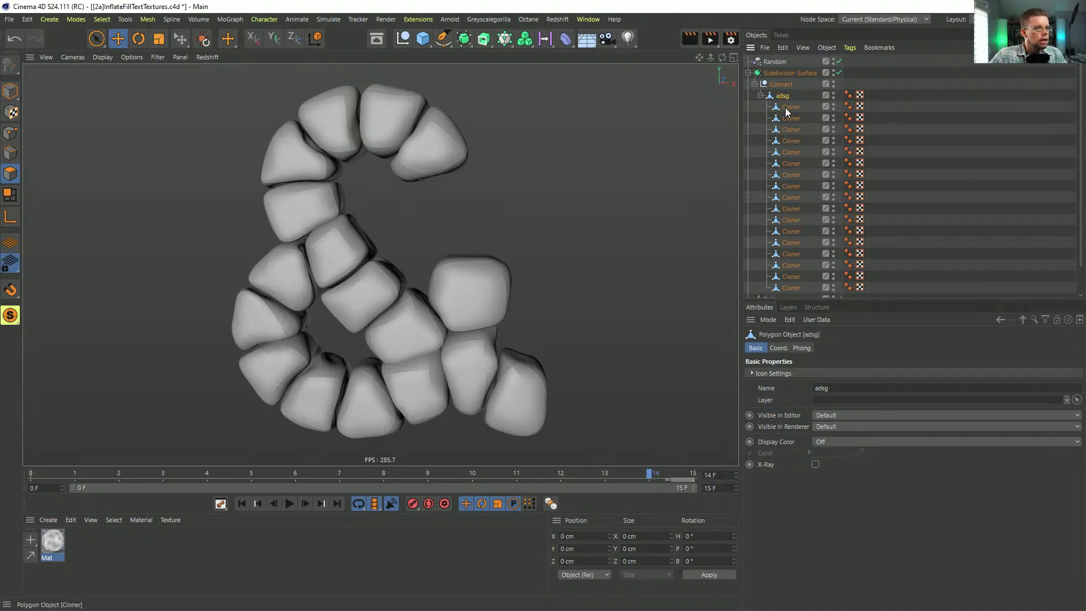
{"action": "left_click", "coordinate": [796, 107]}
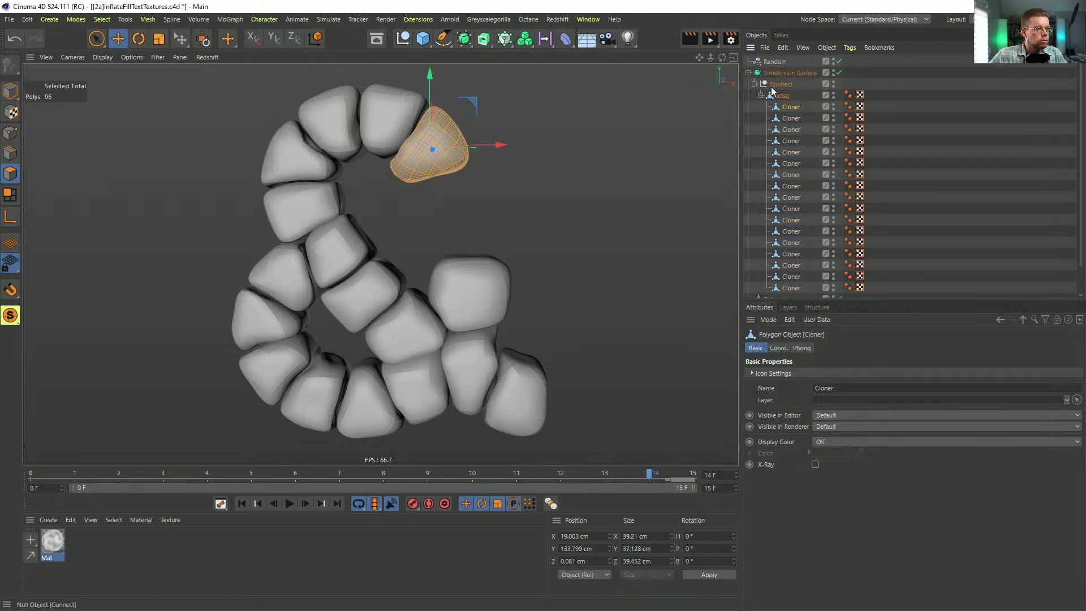
Step: Move all the split Cloner pieces out of adsg directly under Connect and delete the adsg mesh
{"action": "middle_click", "coordinate": [783, 96]}
{"action": "left_click", "coordinate": [783, 96], "text": "ctrl"}
{"action": "left_click_drag", "start_coordinate": [790, 110], "coordinate": [790, 89]}
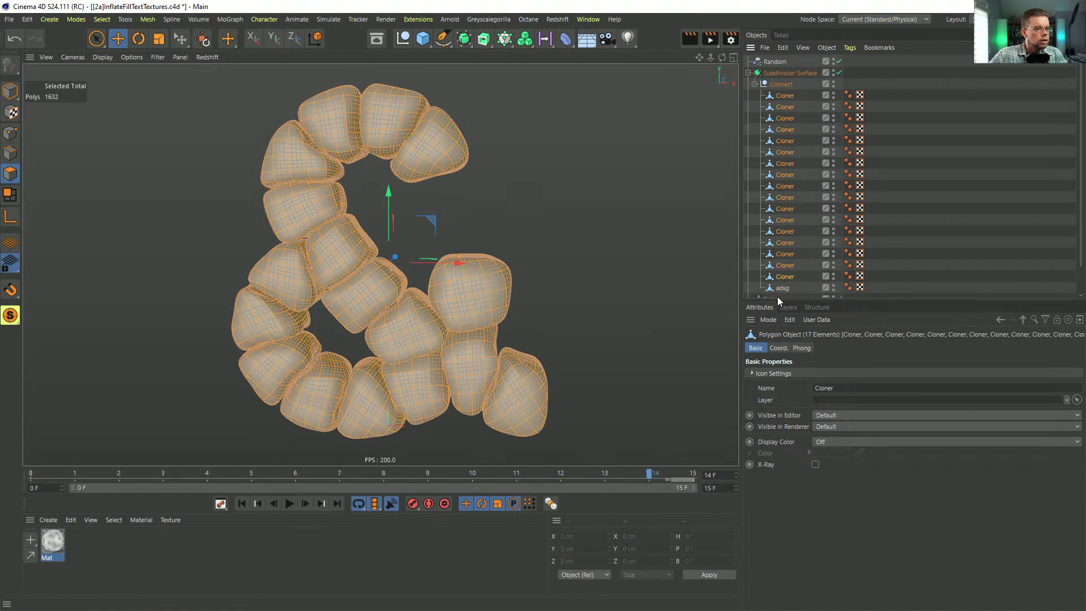
{"action": "left_click", "coordinate": [752, 277]}
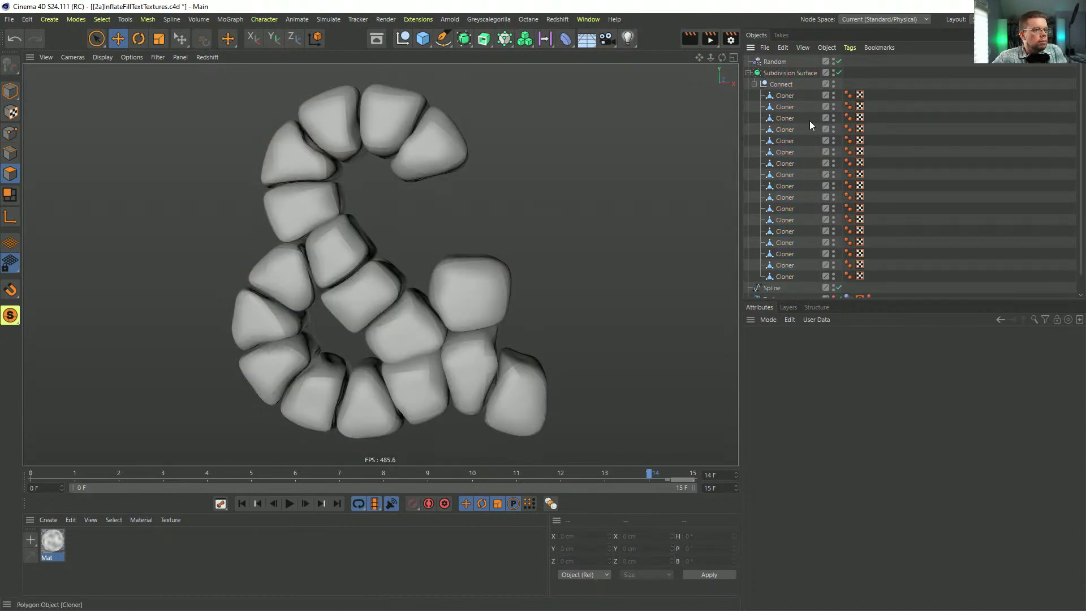
Step: Turn off Use Edge Breaks in the Phong tags of all the split Cloner pieces
{"action": "left_click_drag", "start_coordinate": [847, 82], "coordinate": [852, 279]}
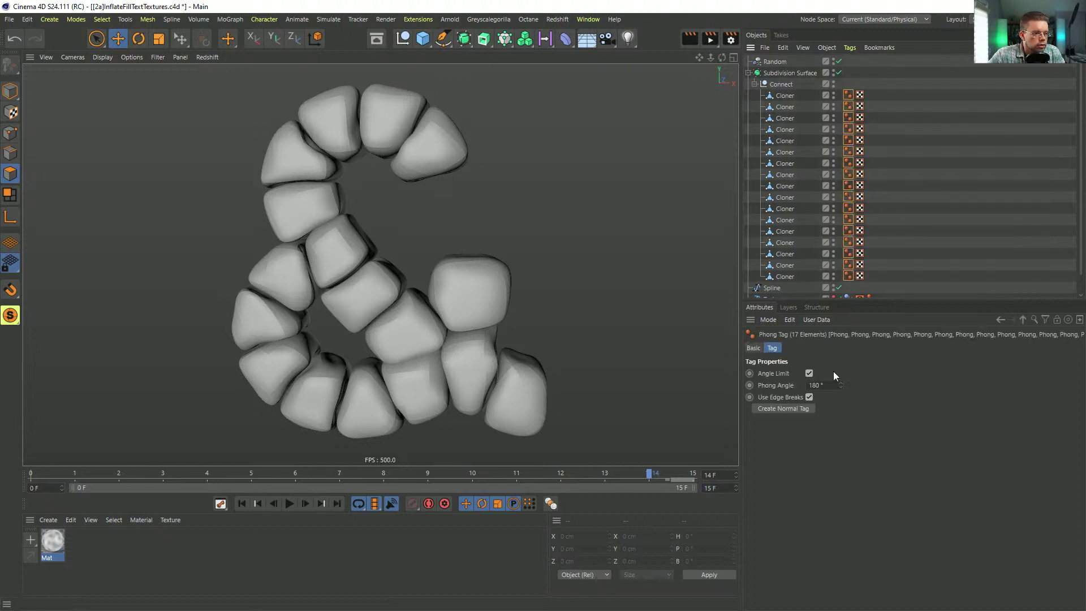
{"action": "left_click", "coordinate": [809, 397]}
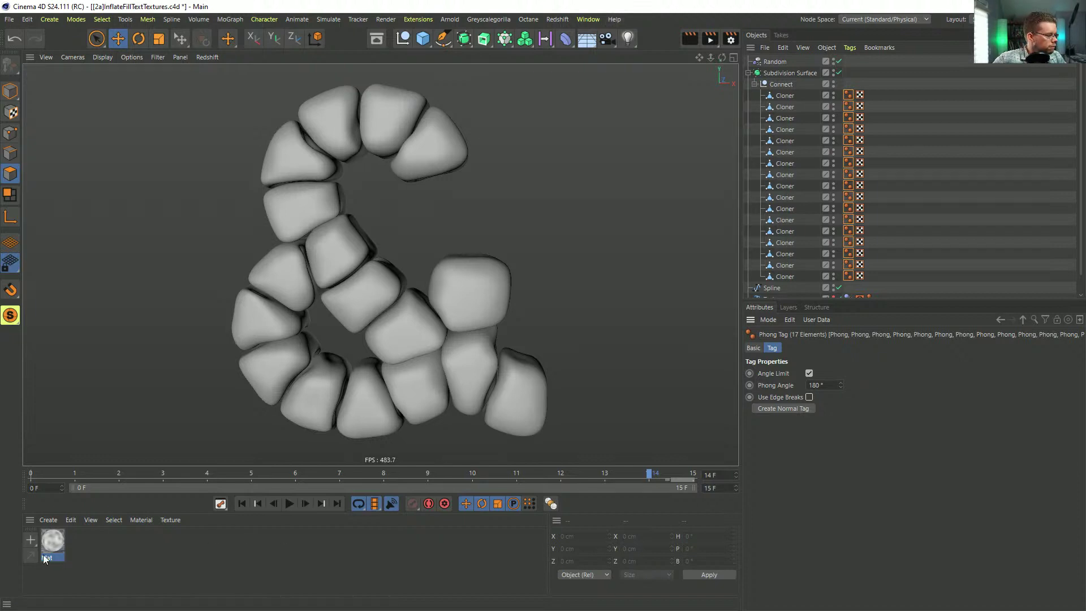
{"action": "left_click", "coordinate": [481, 19]}
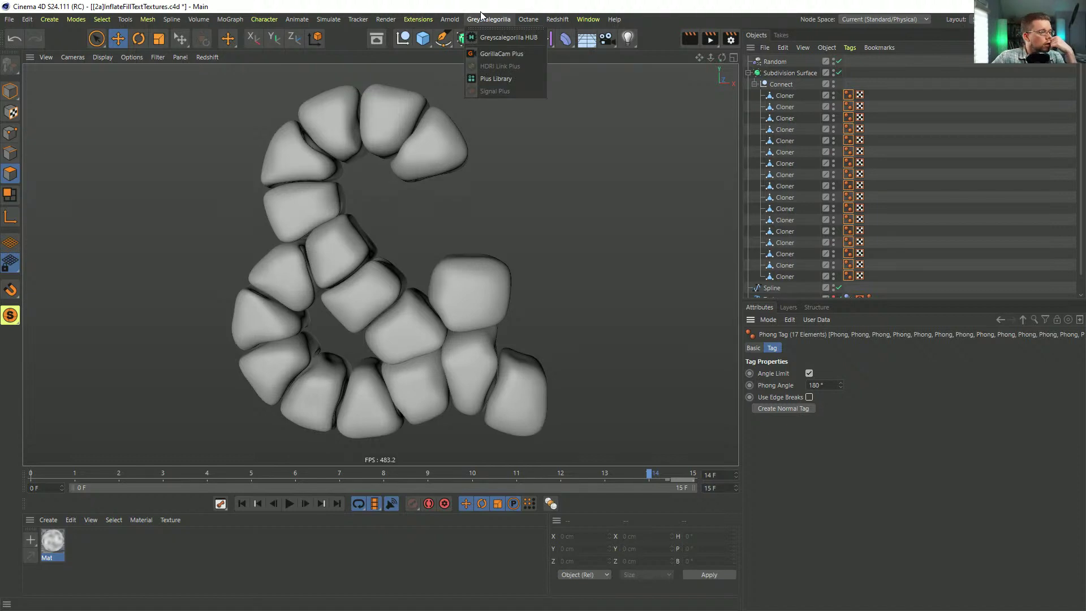
{"action": "left_click", "coordinate": [480, 12]}
Step: Download Exposed Concrete 02 from the Asset Browser's Concrete materials and add it to the scene's materials
{"action": "left_click", "coordinate": [376, 39]}
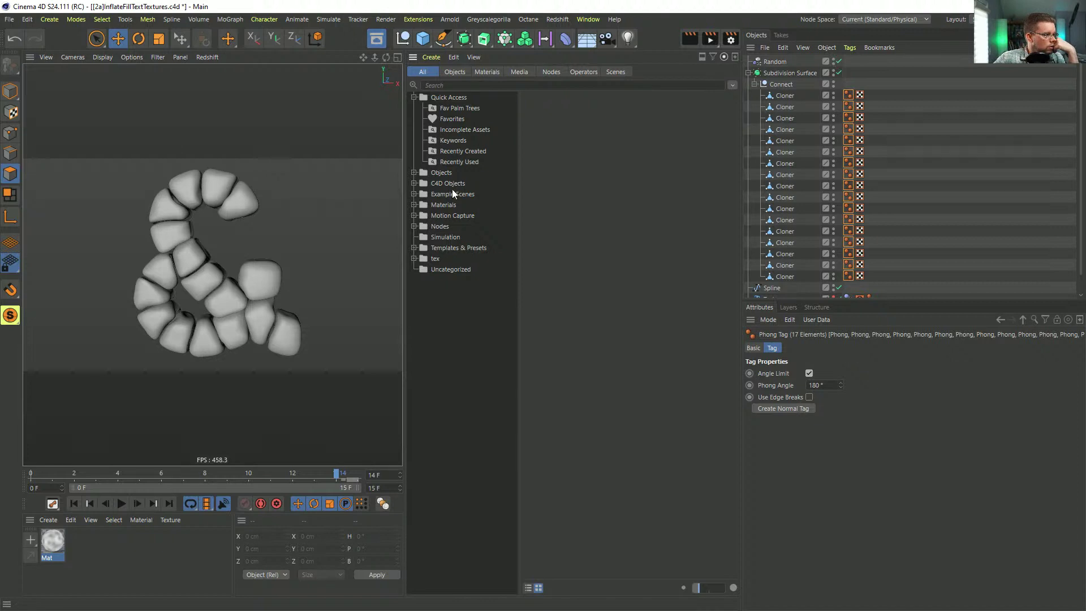
{"action": "left_click", "coordinate": [443, 205]}
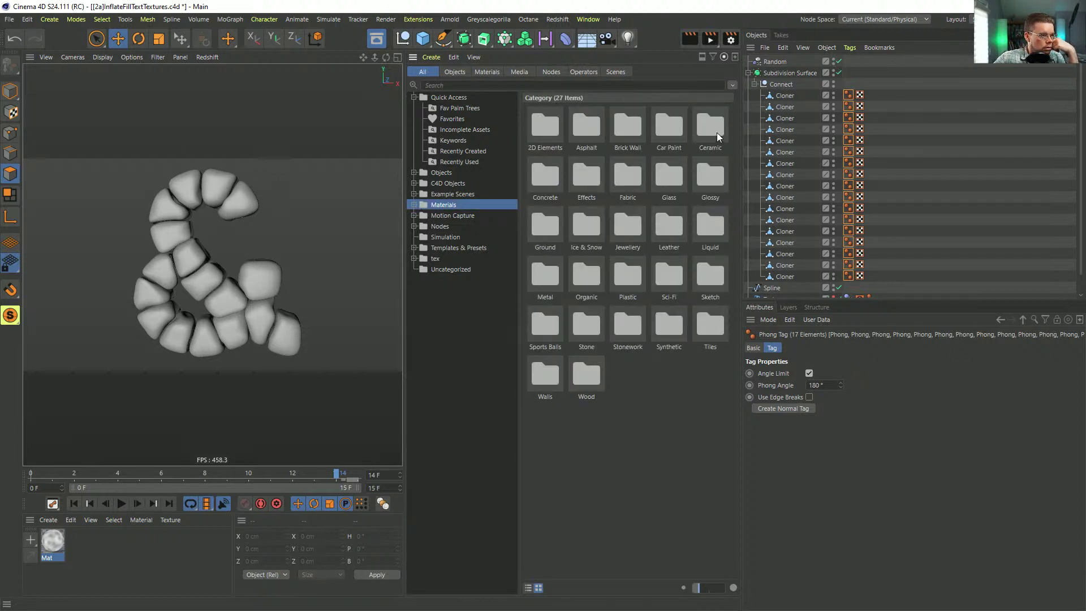
{"action": "double_click", "coordinate": [540, 175]}
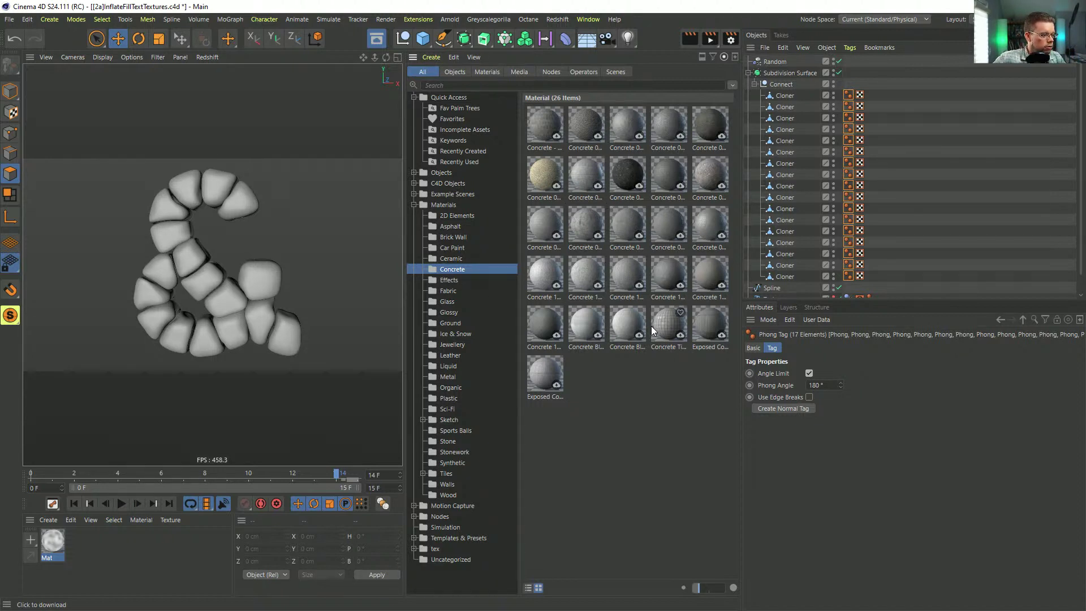
{"action": "left_click", "coordinate": [557, 388]}
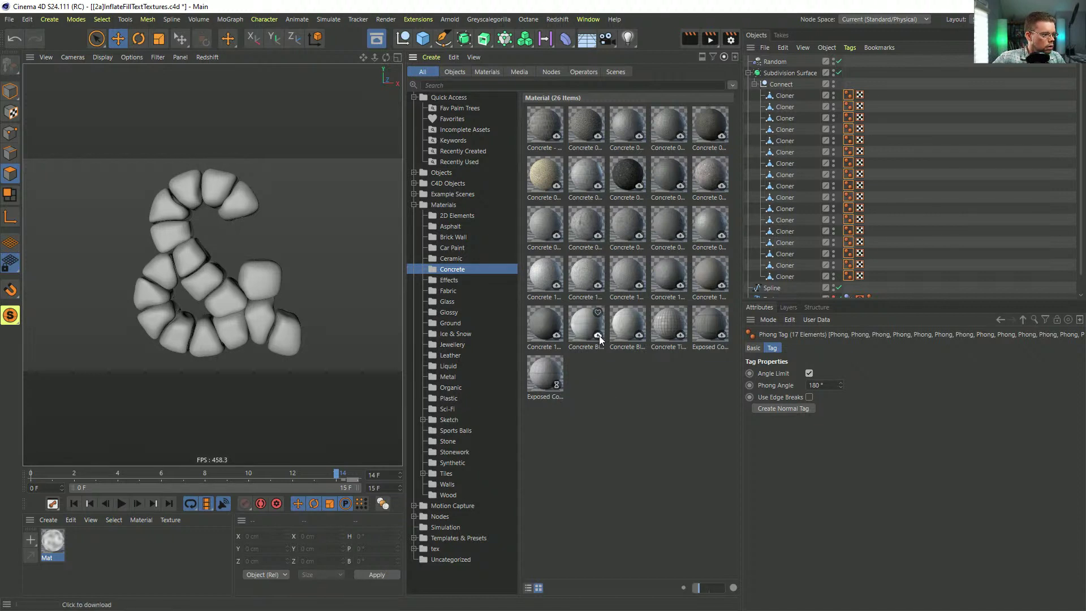
{"action": "left_click", "coordinate": [544, 371]}
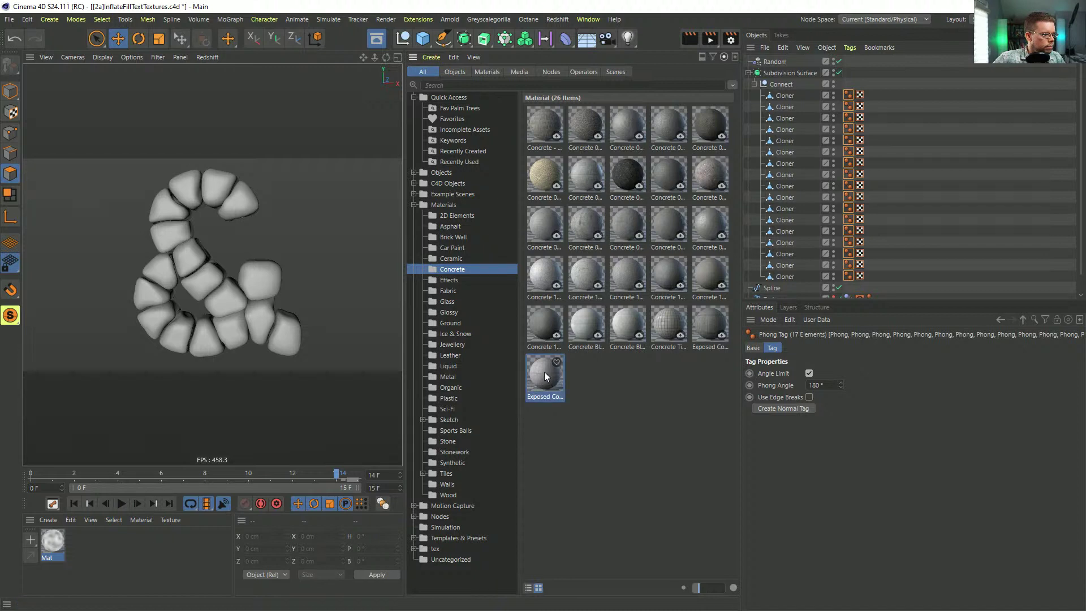
{"action": "left_click_drag", "start_coordinate": [138, 529], "coordinate": [107, 539]}
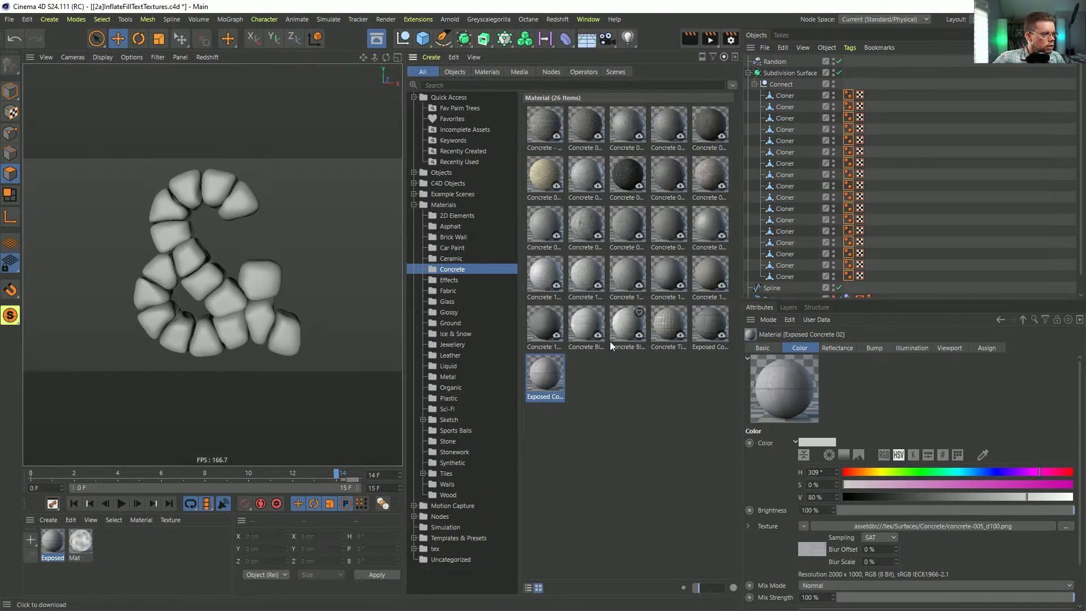
Step: Add the Concrete 03 - Blocks - Texture and Concrete 03 - Dark materials to the scene from the Concrete category
{"action": "left_click", "coordinate": [597, 185]}
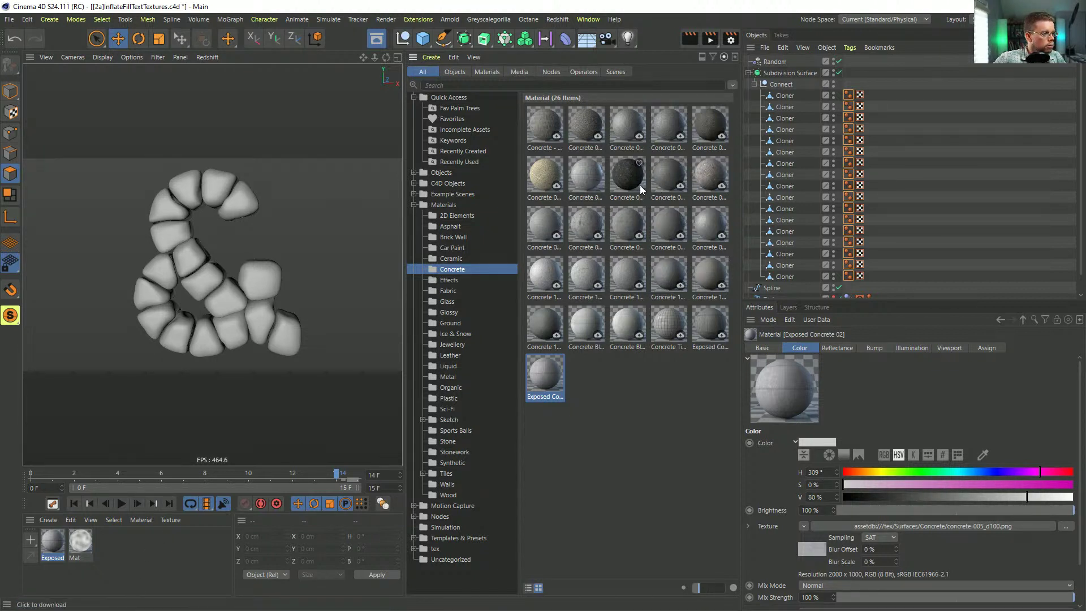
{"action": "left_click", "coordinate": [586, 176]}
{"action": "left_click", "coordinate": [627, 177], "text": "ctrl"}
{"action": "left_click_drag", "start_coordinate": [586, 179], "coordinate": [158, 560]}
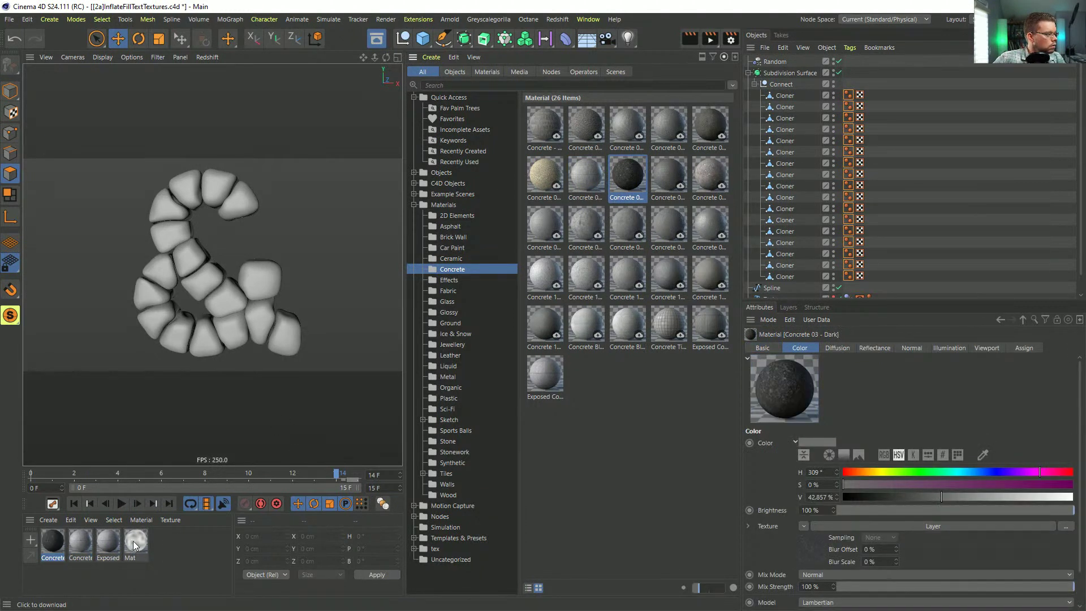
Step: Add Clay - Persian from the Ceramic category and Basketball from Sports Balls to the scene's materials, closing the Asset Browser
{"action": "left_click", "coordinate": [452, 259]}
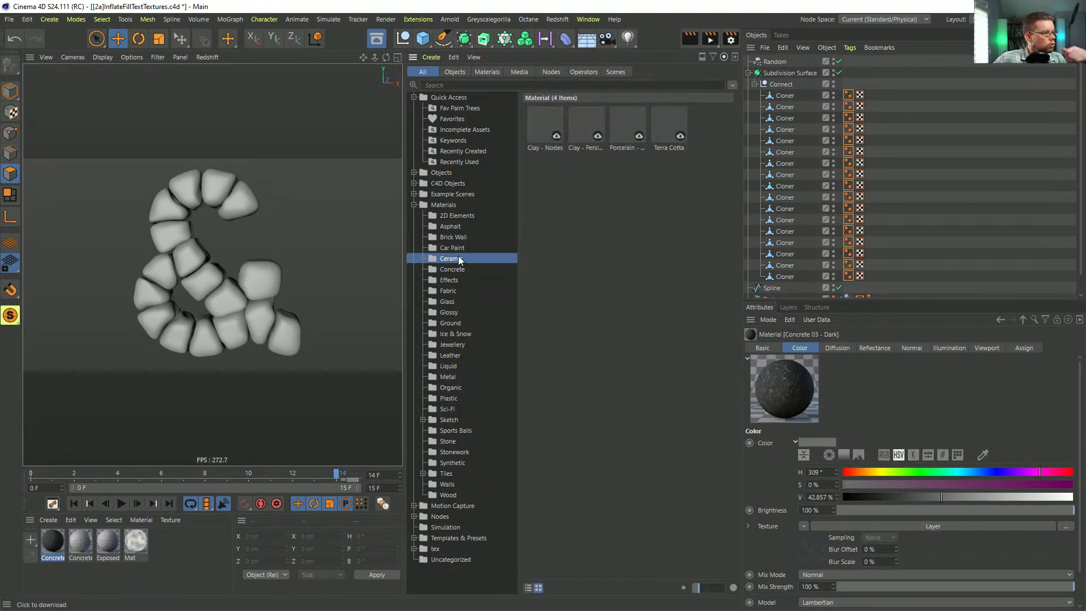
{"action": "left_click", "coordinate": [598, 136]}
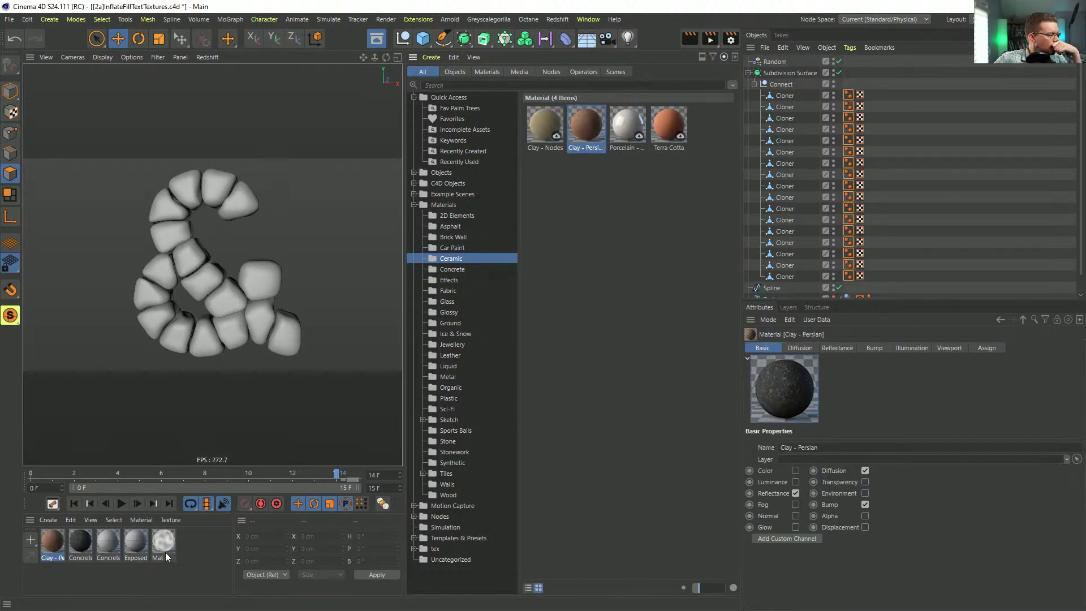
{"action": "left_click", "coordinate": [457, 430]}
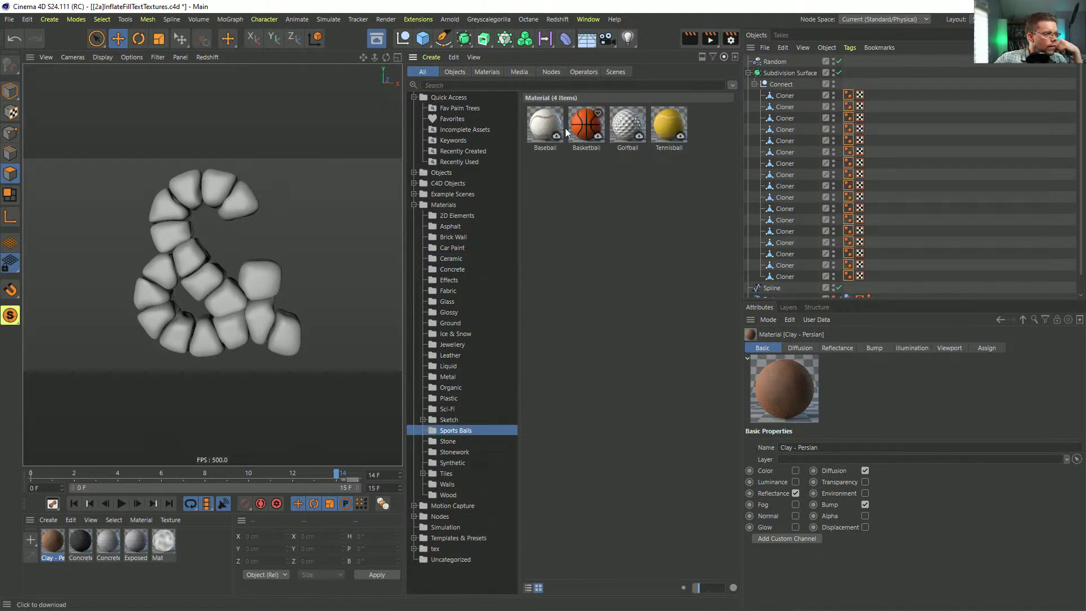
{"action": "left_click", "coordinate": [583, 142]}
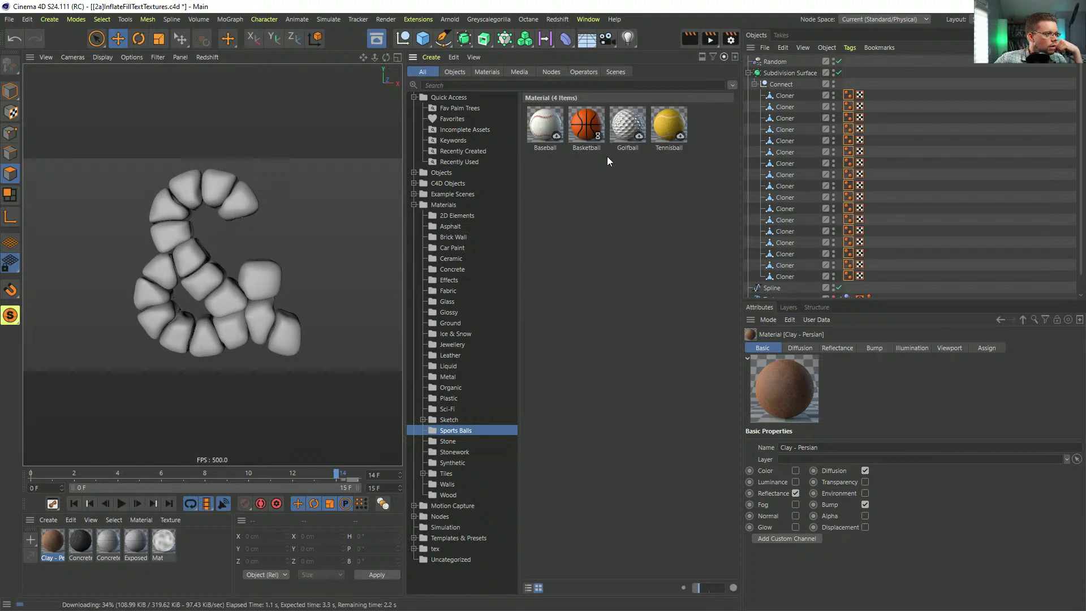
{"action": "left_click_drag", "start_coordinate": [596, 145], "coordinate": [191, 547]}
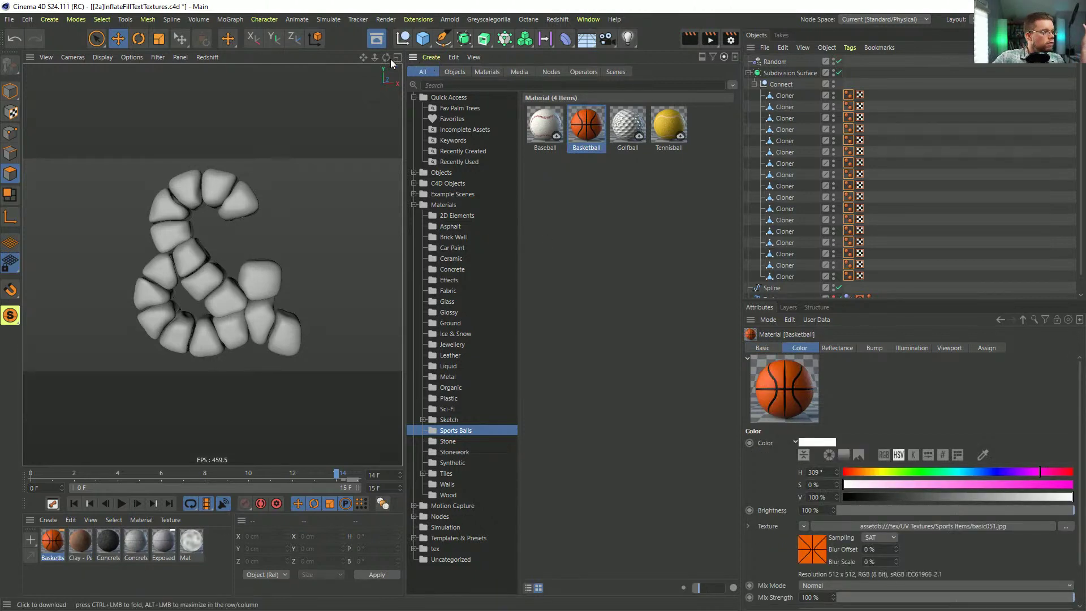
{"action": "left_click", "coordinate": [375, 39]}
Step: Apply Basketball, Clay - Persian, Concrete 03 - Dark, Concrete 03 - Blocks - Texture and Exposed Concrete 02 to the first five pieces from the ampersand's upper end
{"action": "left_click_drag", "start_coordinate": [52, 540], "coordinate": [439, 142]}
{"action": "left_click_drag", "start_coordinate": [79, 542], "coordinate": [379, 139]}
{"action": "left_click_drag", "start_coordinate": [108, 541], "coordinate": [301, 171]}
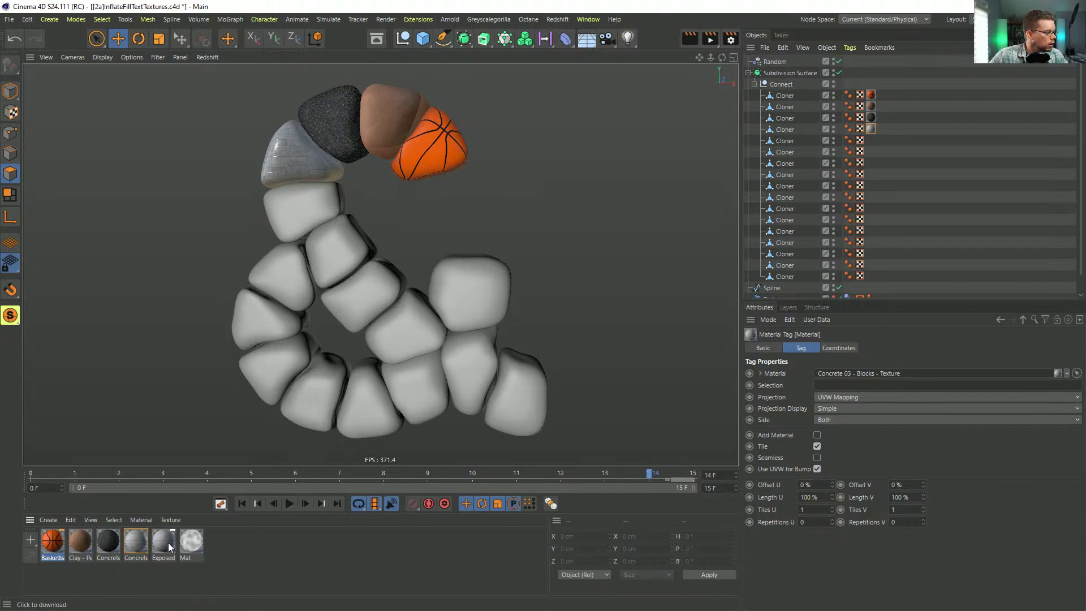
{"action": "left_click_drag", "start_coordinate": [284, 216], "coordinate": [286, 209]}
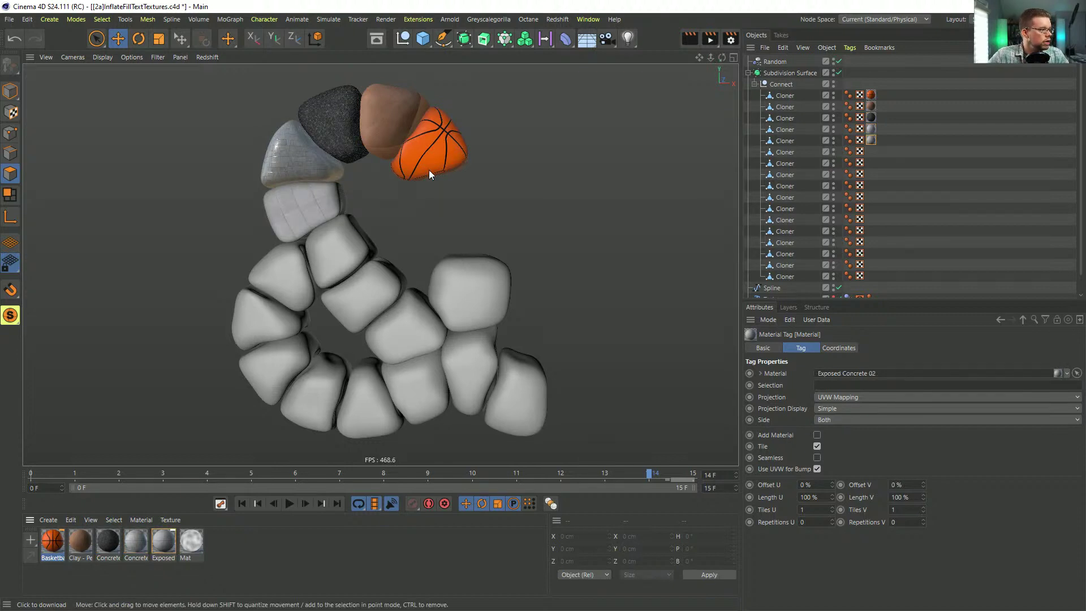
{"action": "left_click_drag", "start_coordinate": [344, 168], "coordinate": [314, 147], "text": "alt"}
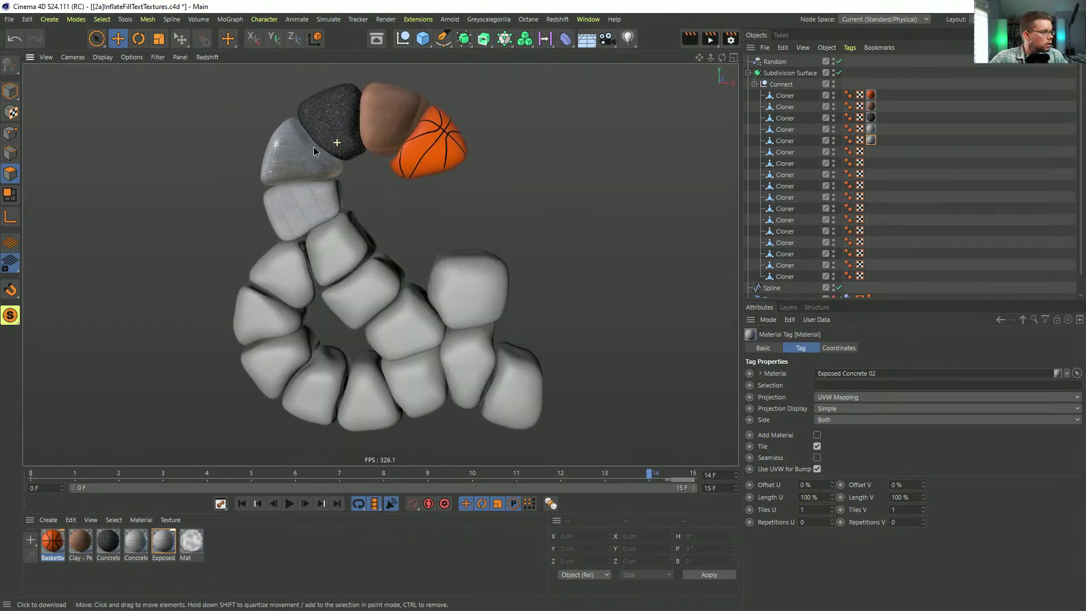
Step: Open the Greyscalegorilla Plus Library and browse its CarPaints, EMC, MSMC and TechProducts Redshift materials
{"action": "left_click", "coordinate": [488, 20]}
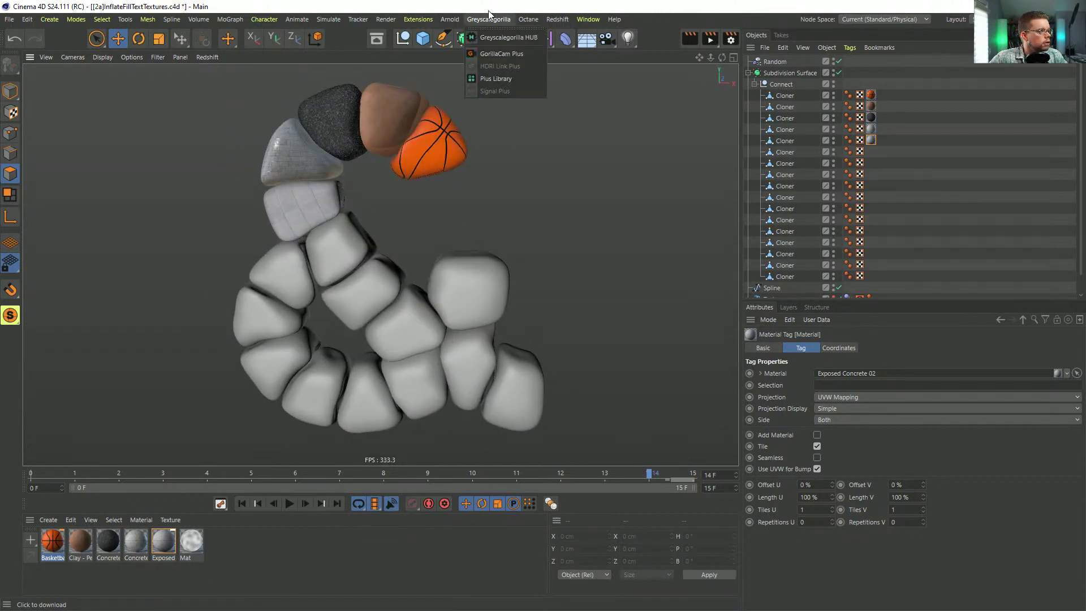
{"action": "left_click", "coordinate": [495, 79]}
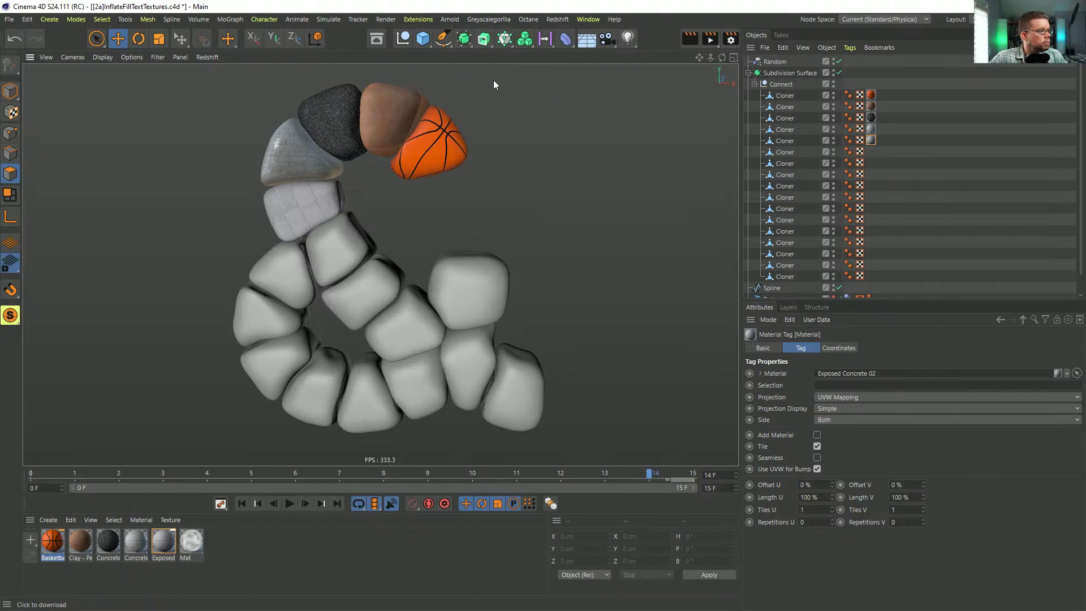
{"action": "left_click_drag", "start_coordinate": [480, 25], "coordinate": [402, 75]}
{"action": "left_click_drag", "start_coordinate": [650, 331], "coordinate": [948, 600]}
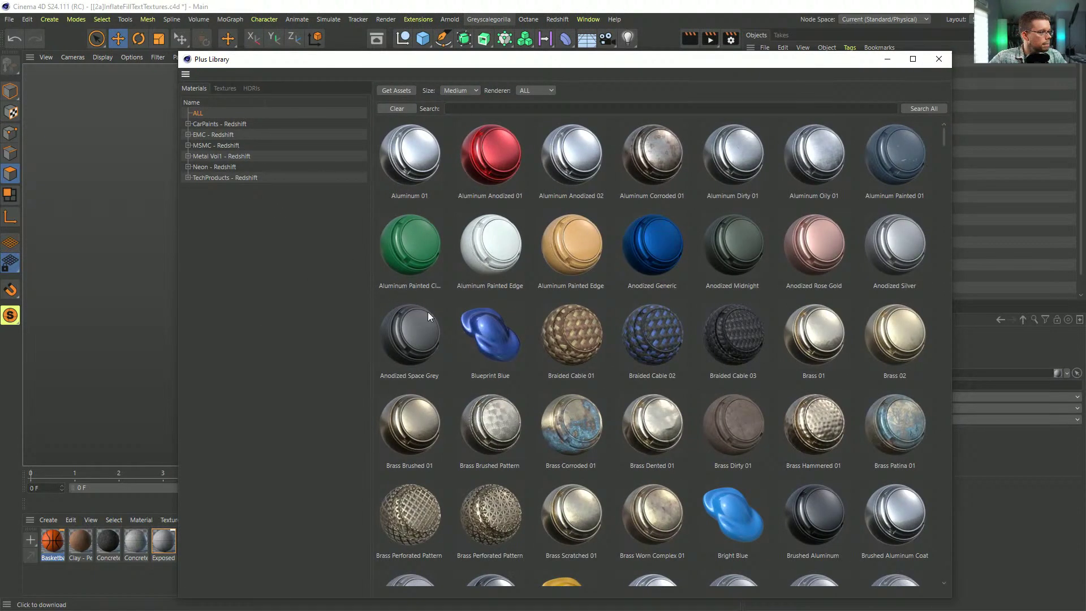
{"action": "left_click", "coordinate": [220, 127]}
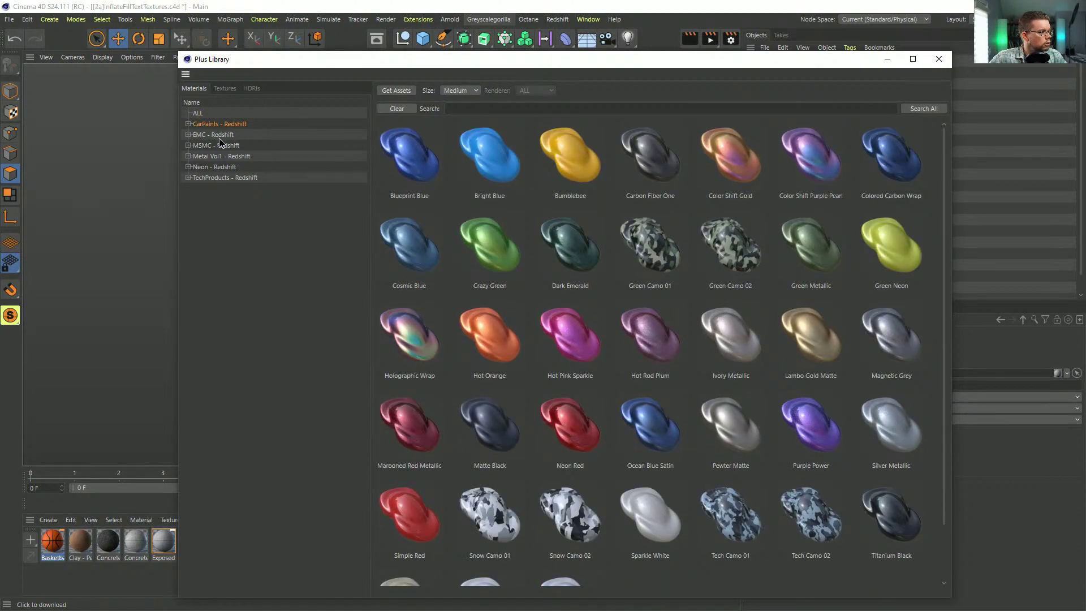
{"action": "left_click", "coordinate": [219, 137]}
{"action": "left_click", "coordinate": [221, 149]}
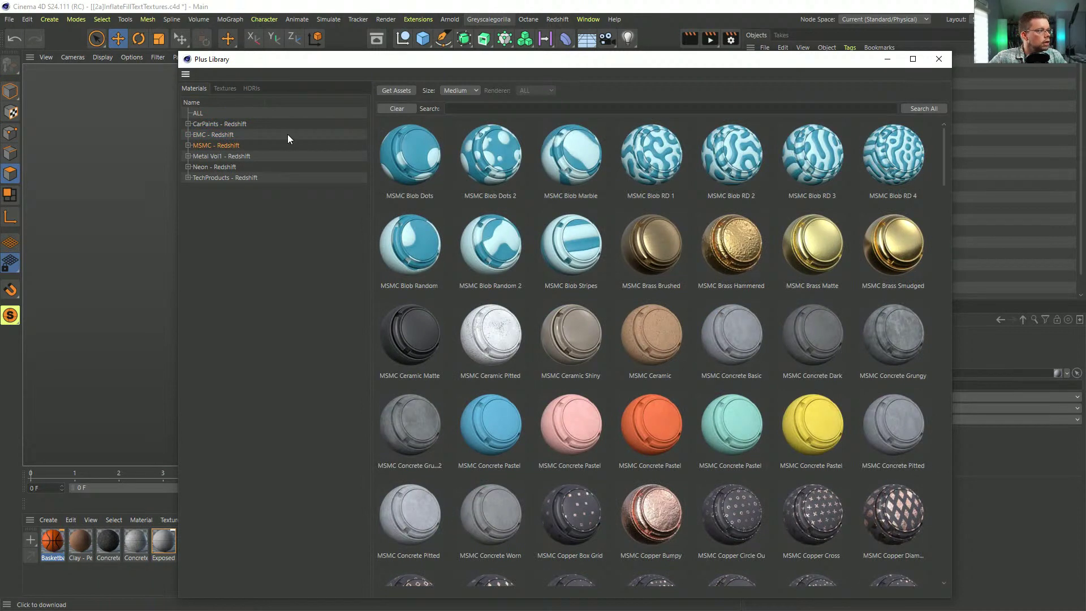
{"action": "left_click", "coordinate": [216, 177]}
{"action": "left_click_drag", "start_coordinate": [705, 60], "coordinate": [783, 36]}
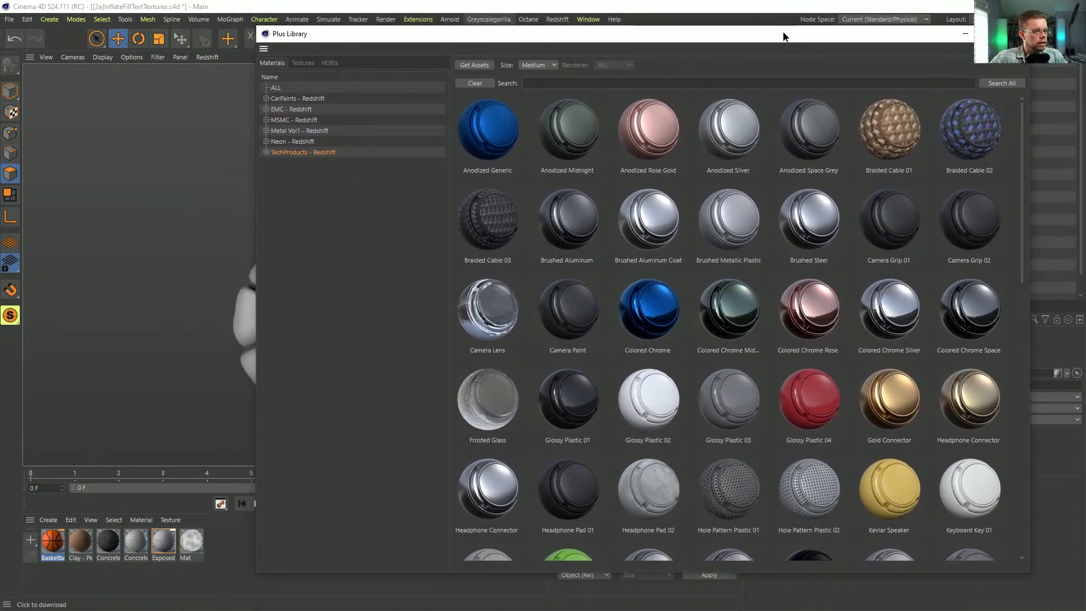
{"action": "scroll", "coordinate": [775, 291], "scroll_direction": "down", "scroll_amount": 5}
{"action": "scroll", "coordinate": [745, 345], "scroll_direction": "down", "scroll_amount": 4}
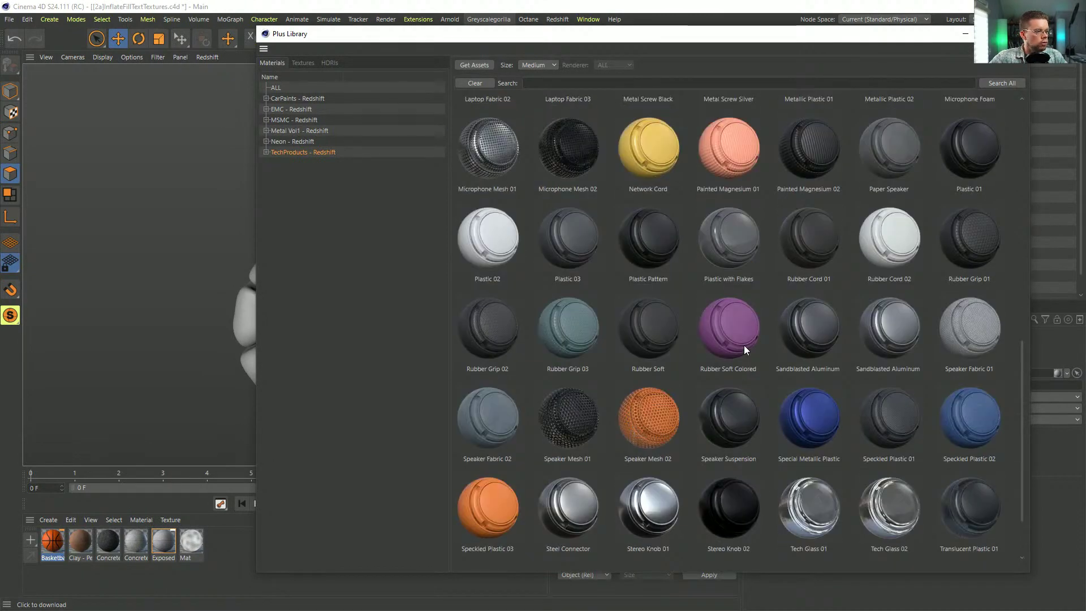
{"action": "scroll", "coordinate": [864, 320], "scroll_direction": "down", "scroll_amount": 2}
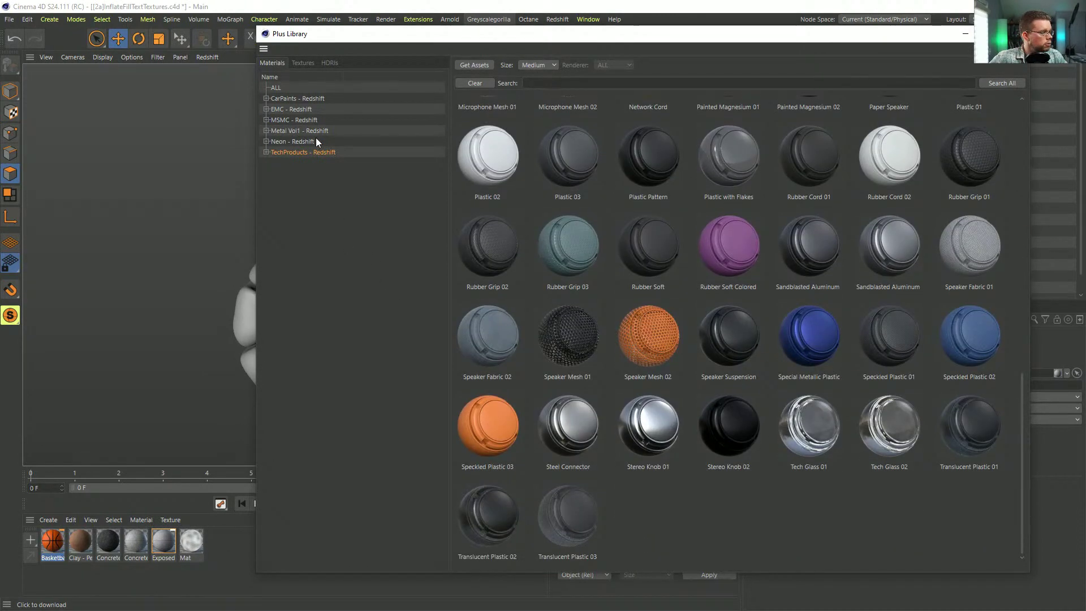
Step: Look through the MSMC - Redshift pattern materials and switch to the web browser to view the PNG Abstract Rhombus Shape reference
{"action": "left_click", "coordinate": [295, 131]}
{"action": "left_click", "coordinate": [310, 120]}
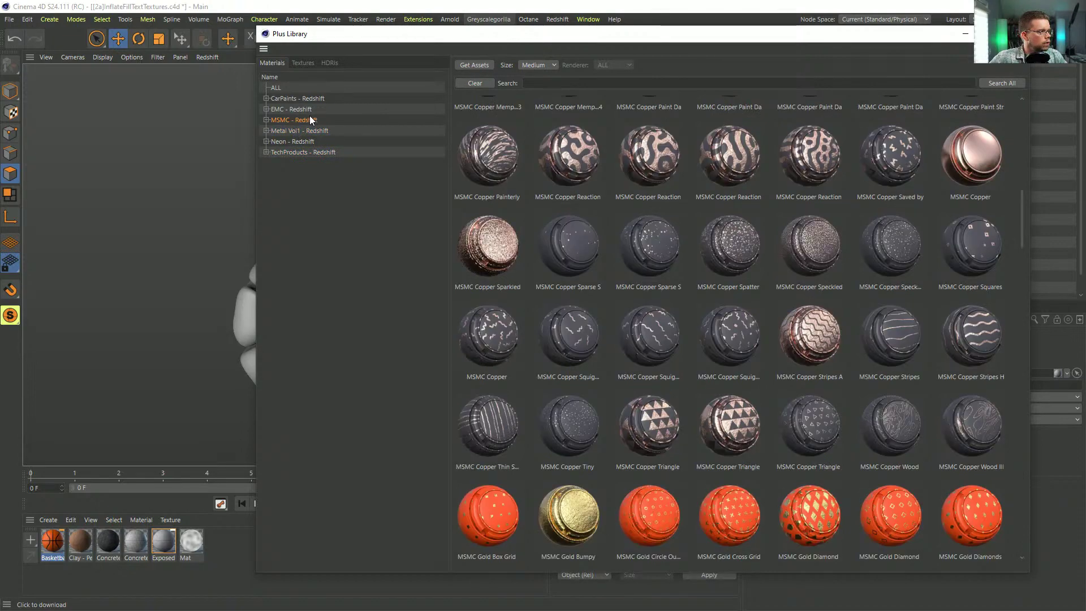
{"action": "scroll", "coordinate": [643, 311], "scroll_direction": "down", "scroll_amount": 3}
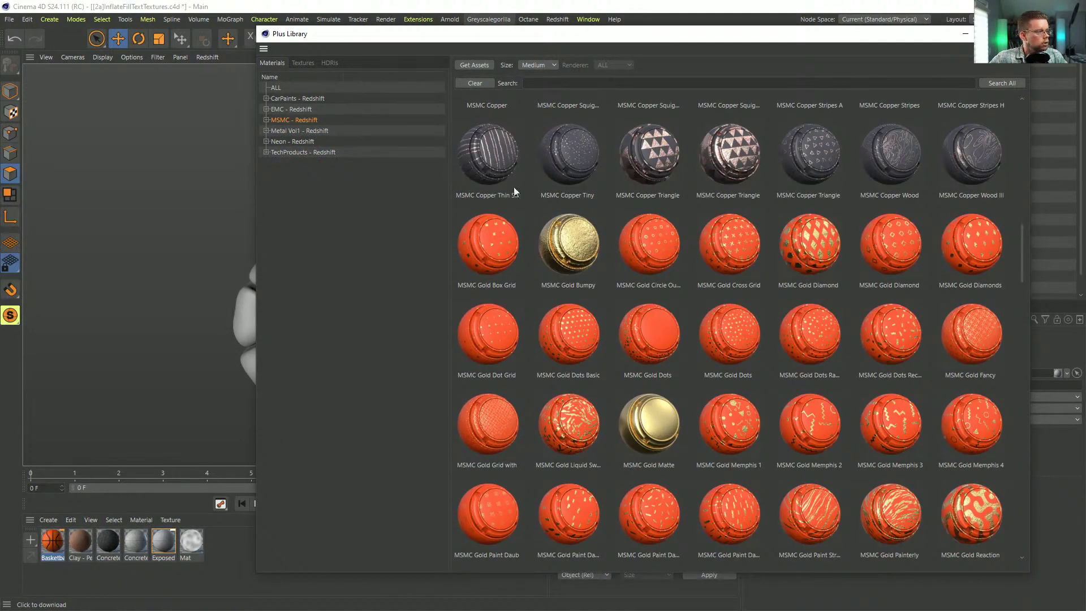
{"action": "left_click", "coordinate": [266, 120]}
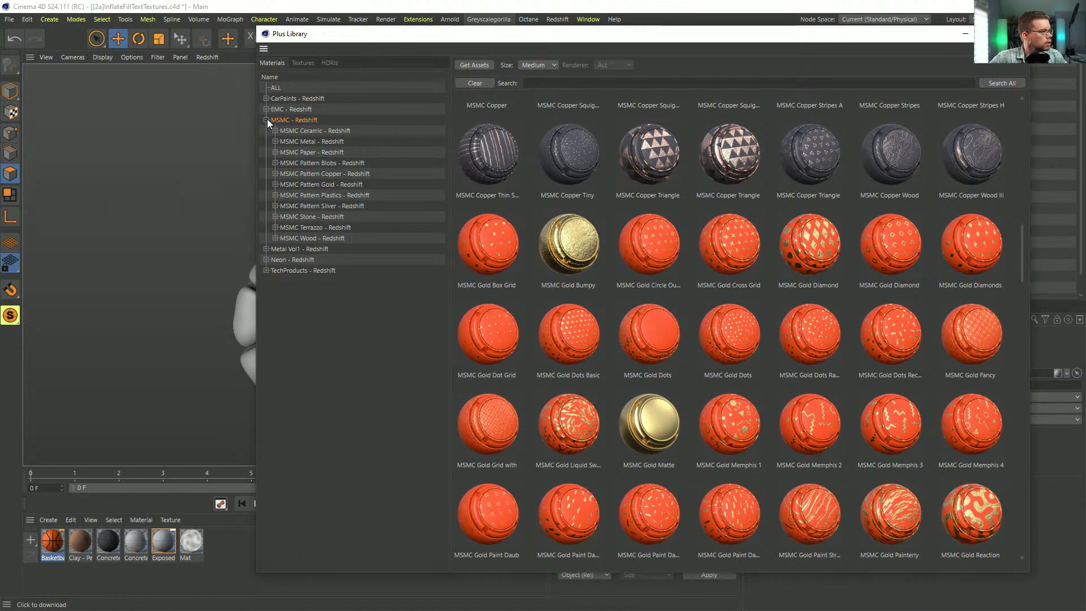
{"action": "left_click", "coordinate": [267, 120]}
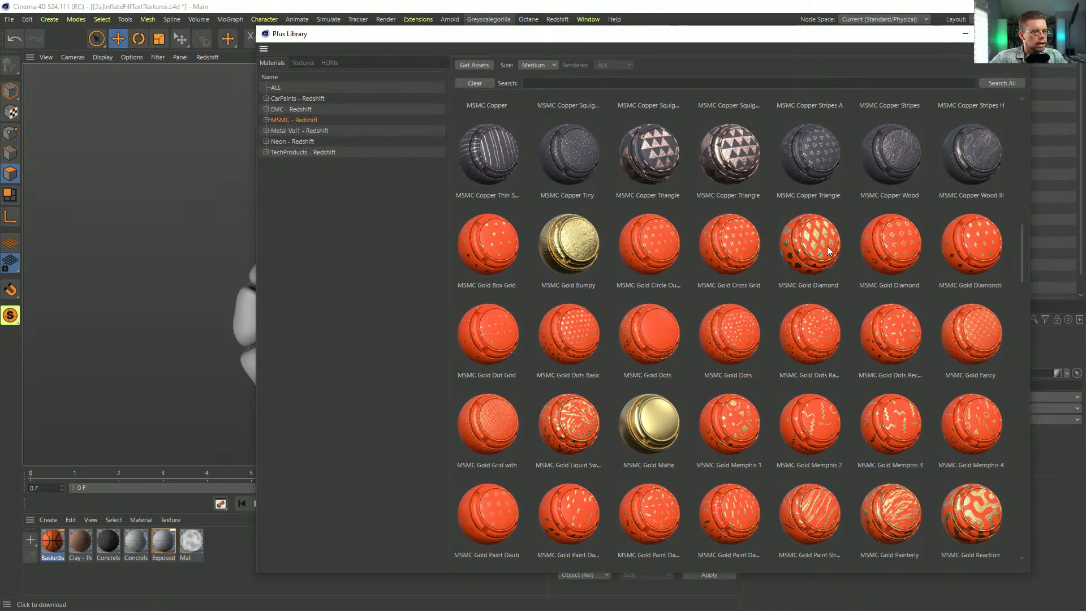
{"action": "scroll", "coordinate": [764, 412], "scroll_direction": "down", "scroll_amount": 15}
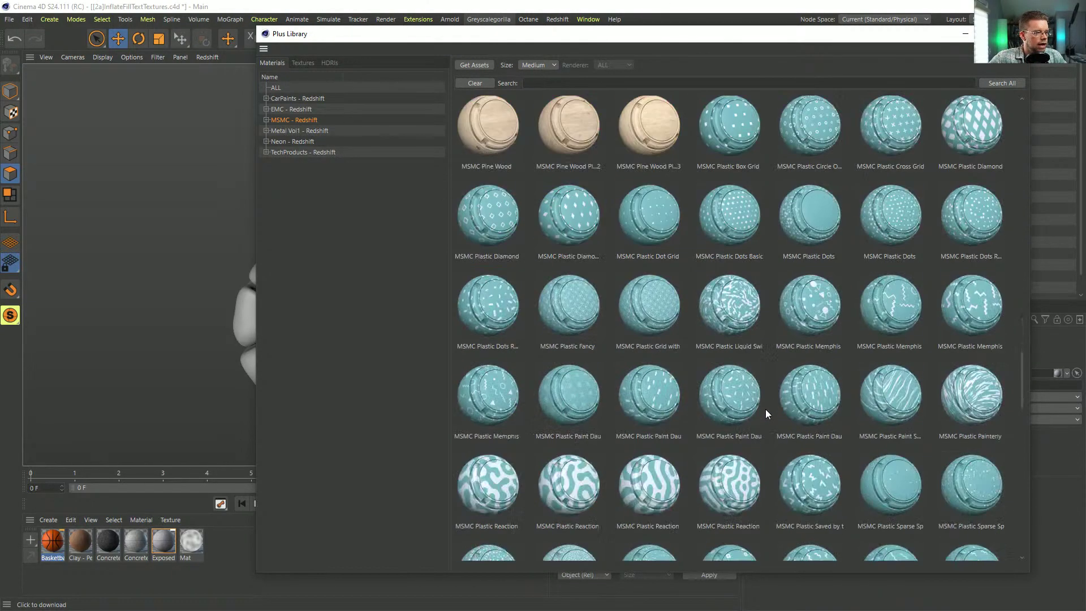
{"action": "key", "text": "alt+Tab"}
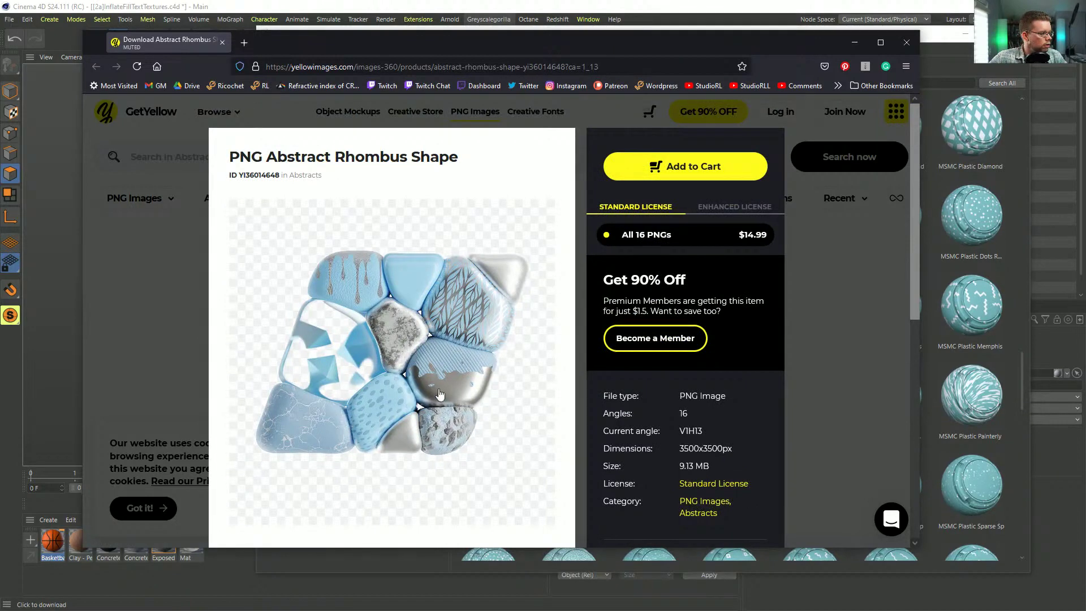
Step: Switch back to Cinema 4D and add MSMC Silver Painterly Waves from the Plus Library to the scene's materials
{"action": "key", "text": "alt+Tab"}
{"action": "scroll", "coordinate": [800, 350], "scroll_direction": "down", "scroll_amount": 5}
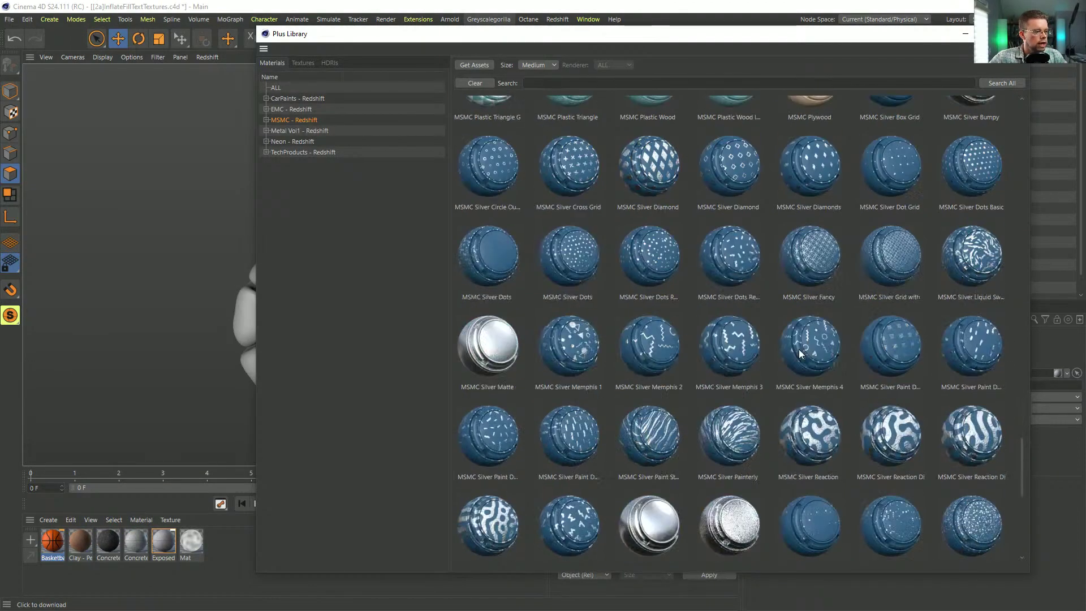
{"action": "left_click_drag", "start_coordinate": [724, 436], "coordinate": [715, 307]}
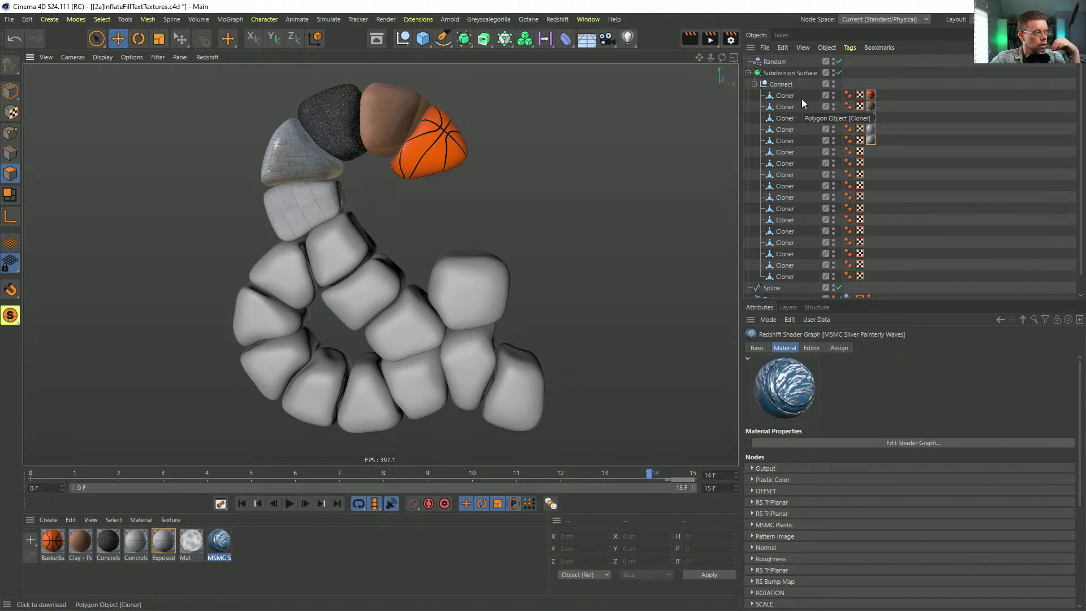
Step: Save the project as a new version named [2b]InflateFillTextTextures.c4d in the SceneFiles folder
{"action": "key", "text": "ctrl+shift+s"}
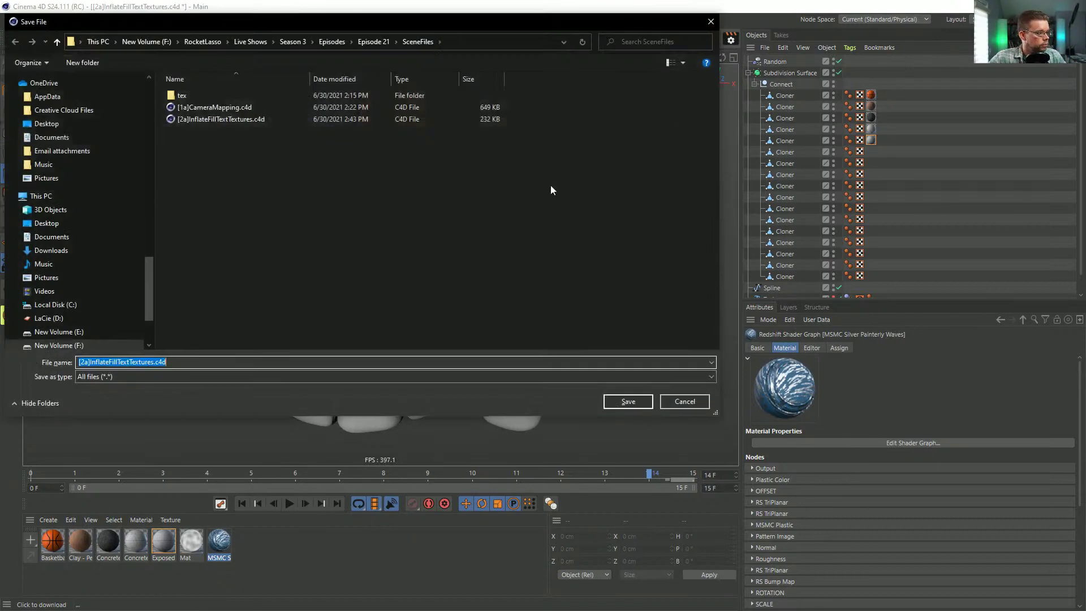
{"action": "left_click", "coordinate": [221, 119]}
{"action": "double_click", "coordinate": [86, 362]}
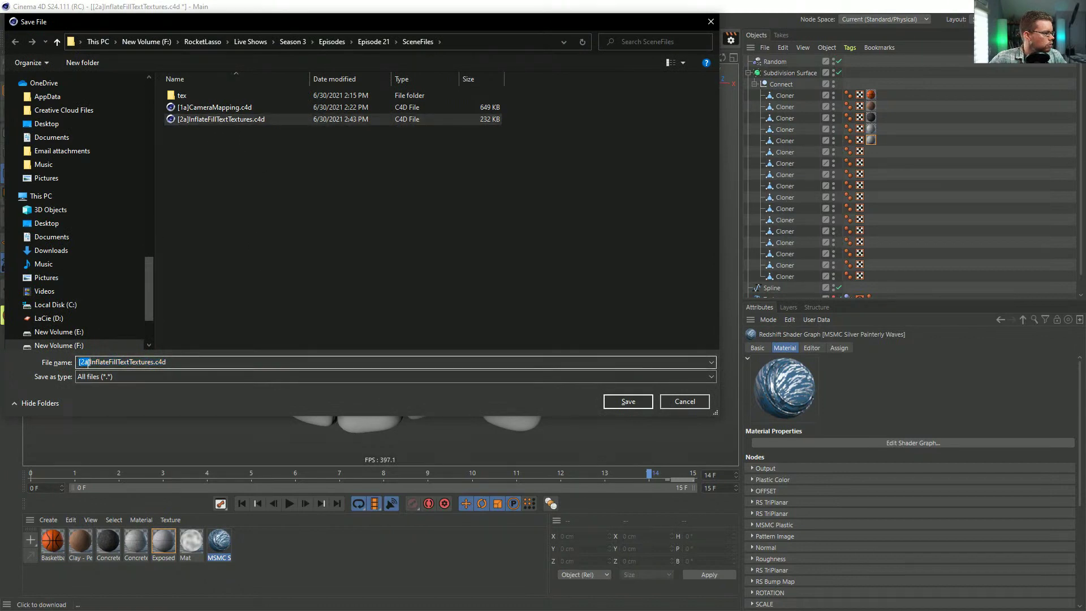
{"action": "key", "text": "Left"}
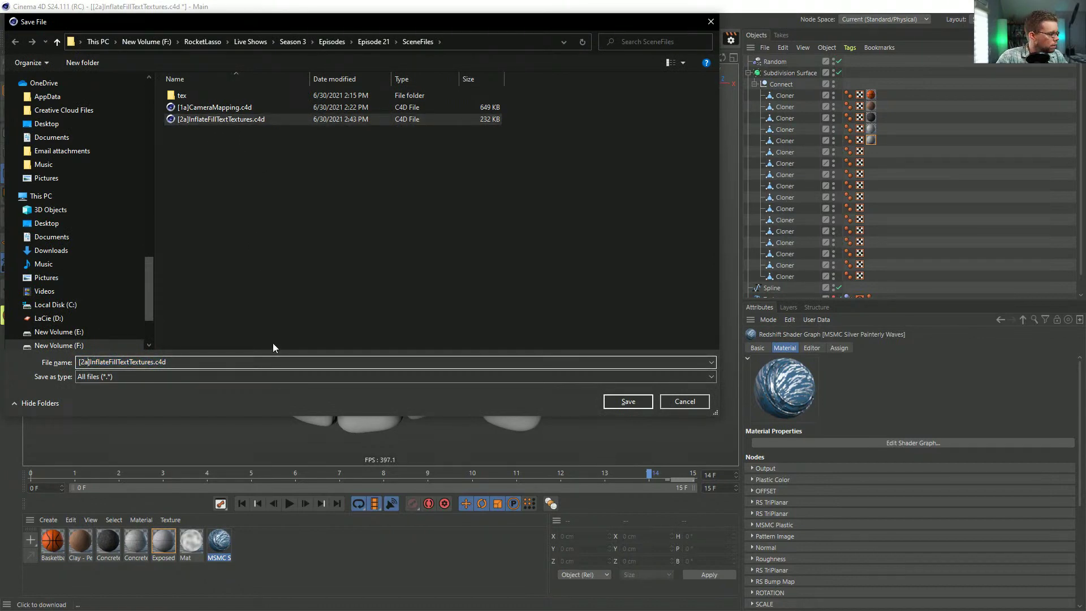
{"action": "key", "text": "BackSpace"}
{"action": "type", "text": "b"}
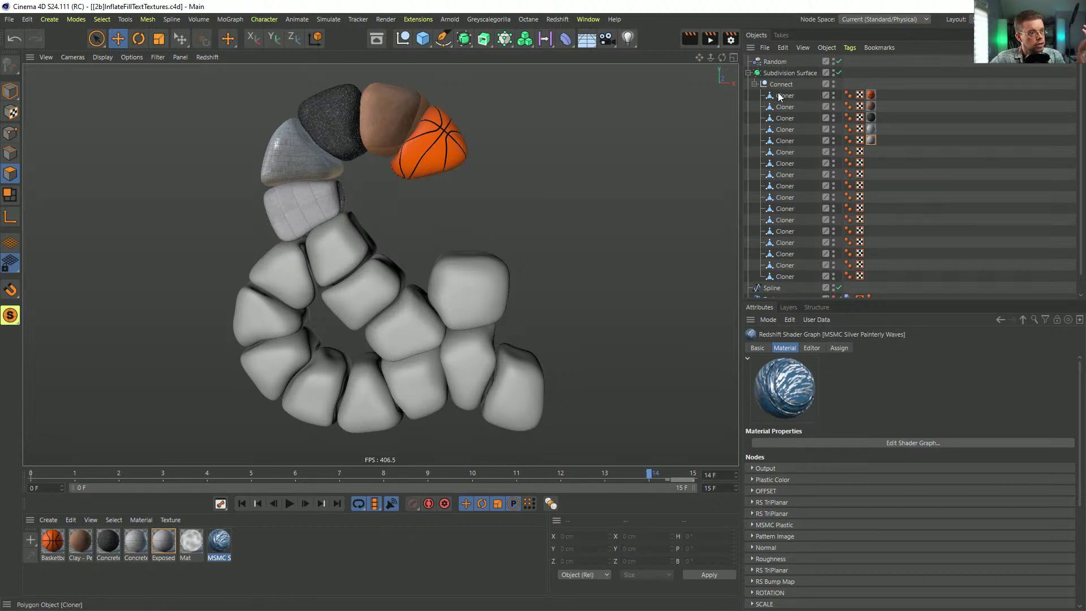
Step: Reopen the recent project [2a]InflateFillTextTextures.c4d and play its soft-body simulation
{"action": "left_click", "coordinate": [9, 19]}
{"action": "mouse_move", "coordinate": [70, 253]}
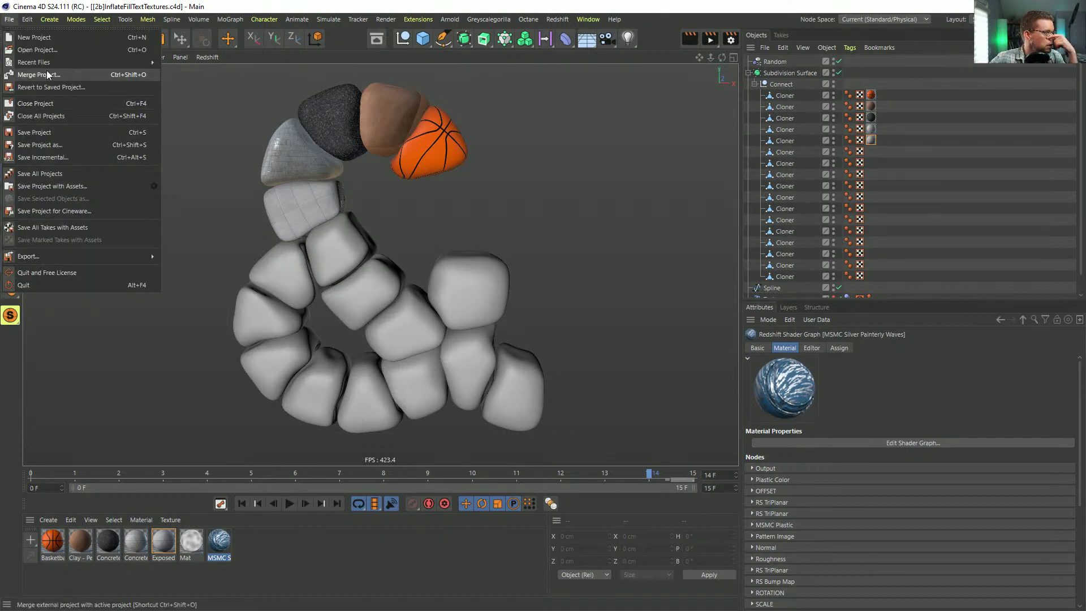
{"action": "mouse_move", "coordinate": [46, 64]}
{"action": "left_click", "coordinate": [250, 75]}
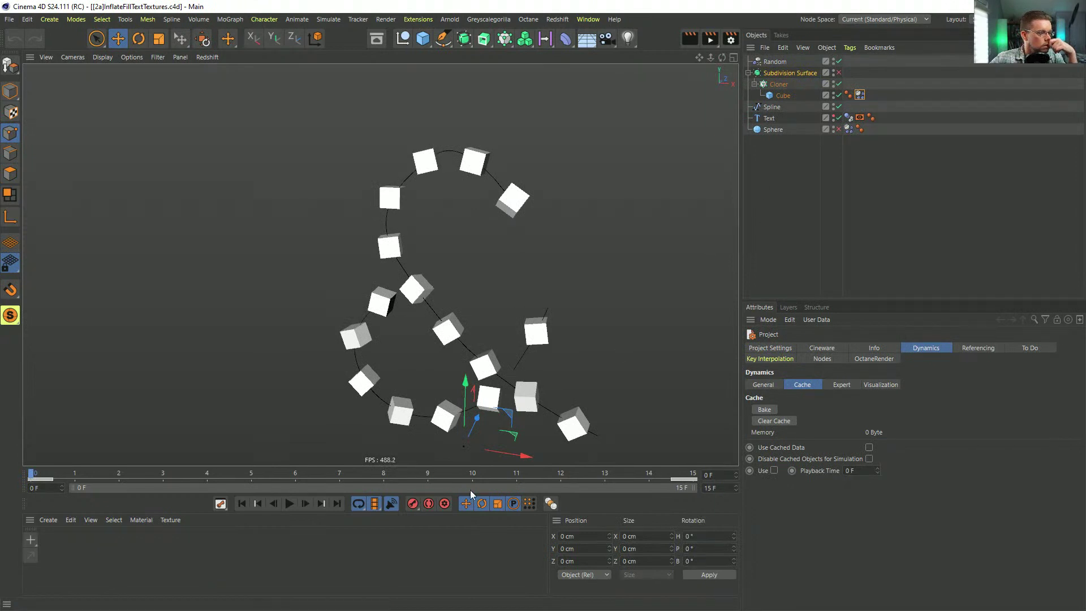
{"action": "left_click", "coordinate": [289, 504]}
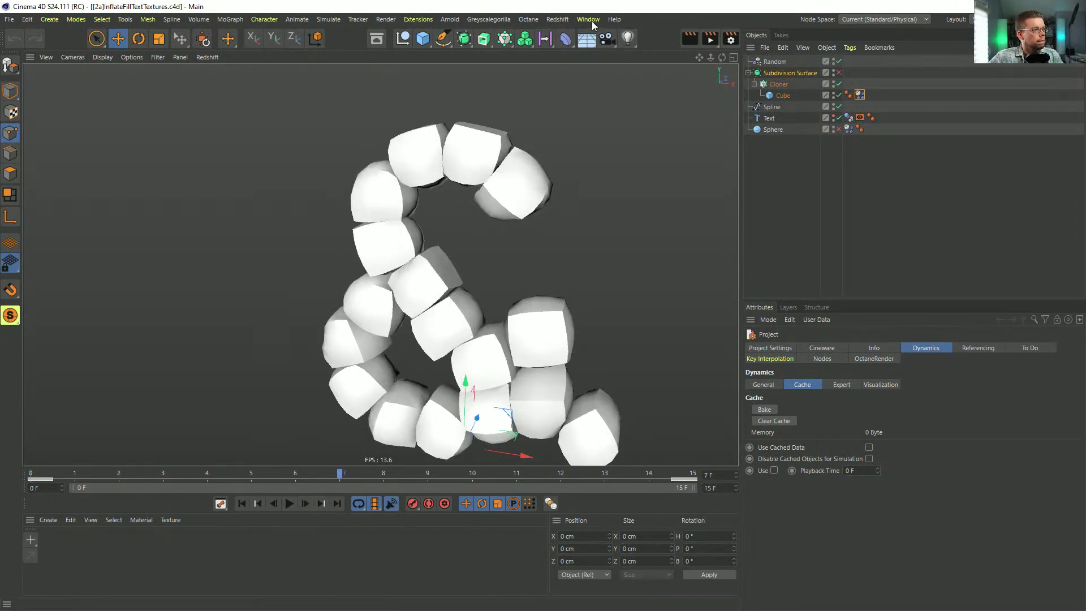
Step: Copy the Basketball, Clay - Persian and three concrete materials from the [2b] project into the [2a] project, rewound to frame 0
{"action": "left_click", "coordinate": [589, 19]}
{"action": "left_click", "coordinate": [639, 434]}
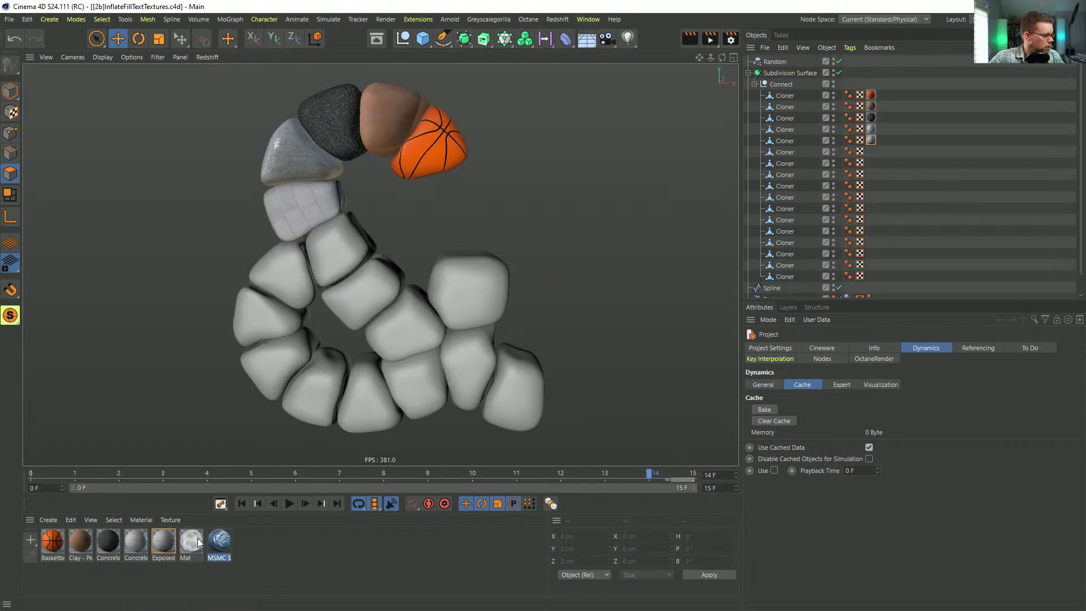
{"action": "left_click", "coordinate": [163, 539]}
{"action": "left_click", "coordinate": [49, 543], "text": "shift"}
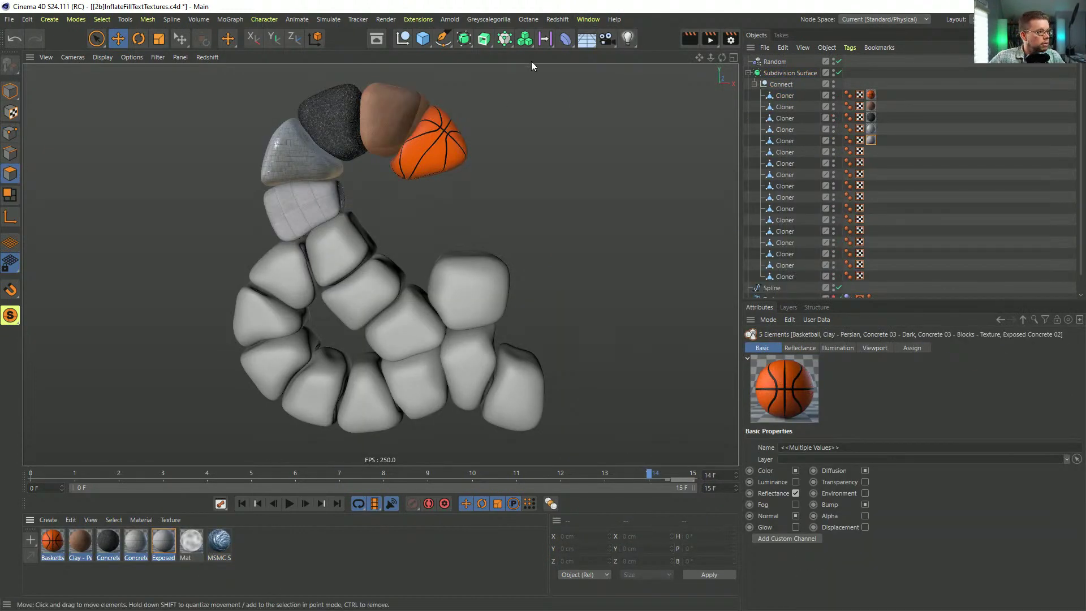
{"action": "left_click", "coordinate": [592, 18]}
{"action": "left_click", "coordinate": [648, 421]}
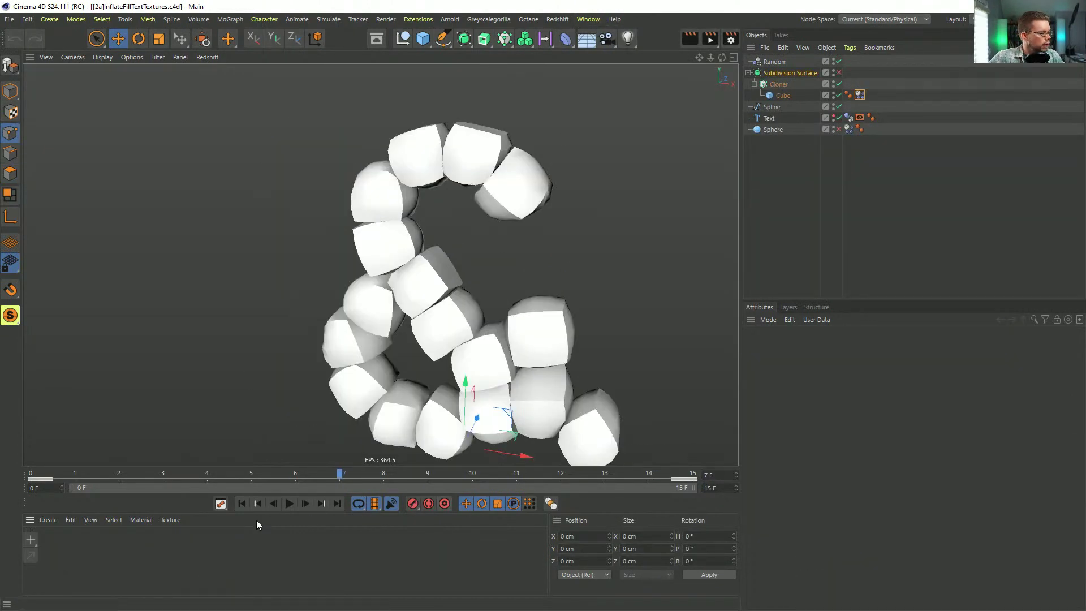
{"action": "left_click", "coordinate": [248, 503]}
{"action": "key", "text": "ctrl+v"}
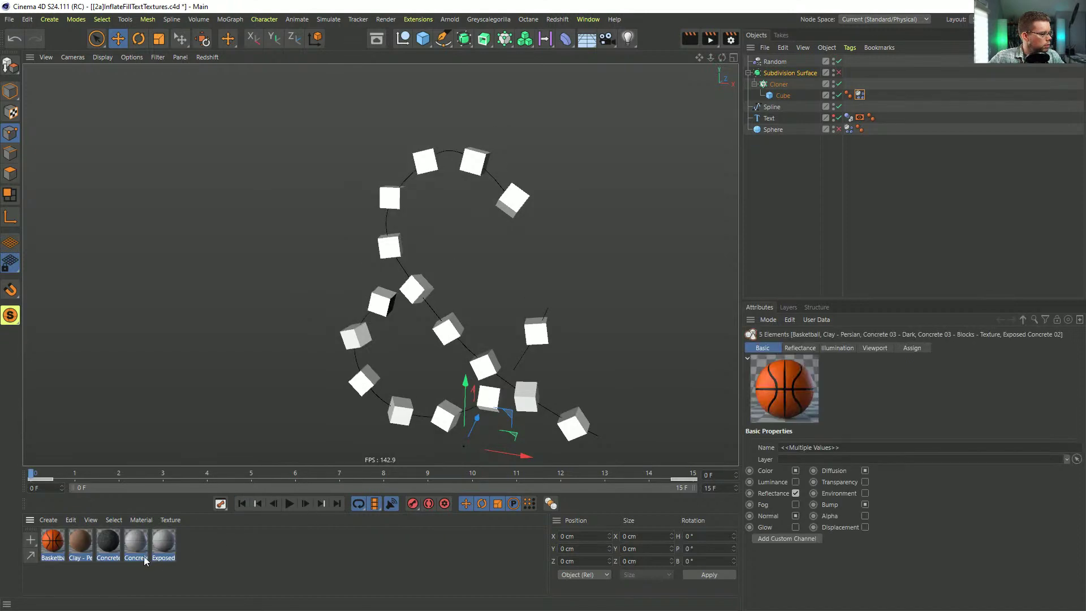
Step: Duplicate the cube inside the Cloner four times to make five cubes
{"action": "left_click", "coordinate": [784, 96]}
{"action": "key", "text": "ctrl+c"}
{"action": "key", "text": "ctrl+v"}
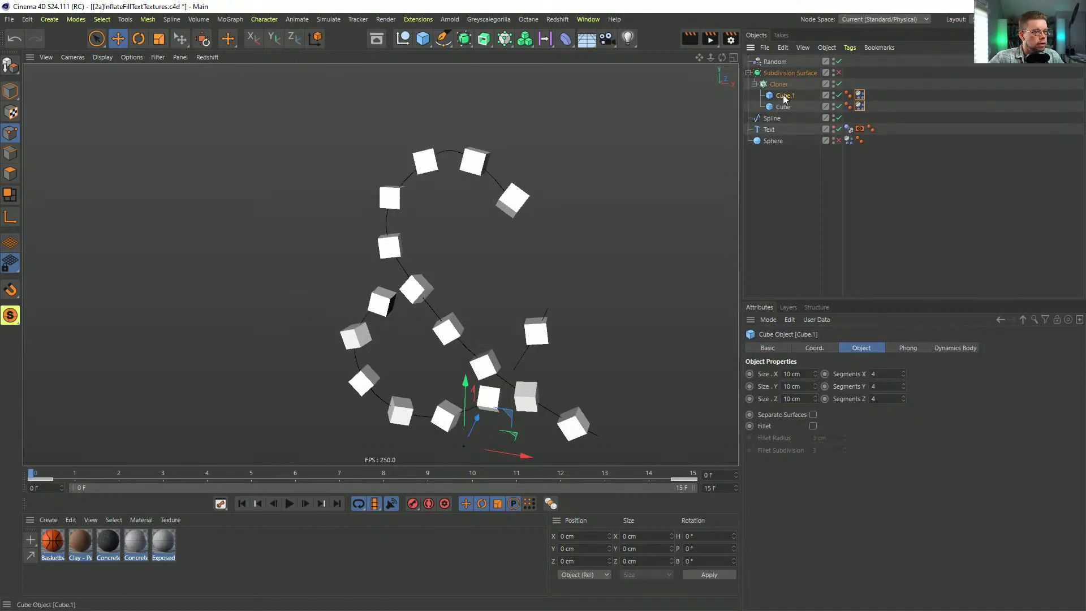
{"action": "key", "text": "ctrl+v"}
{"action": "key", "text": "ctrl+v"}
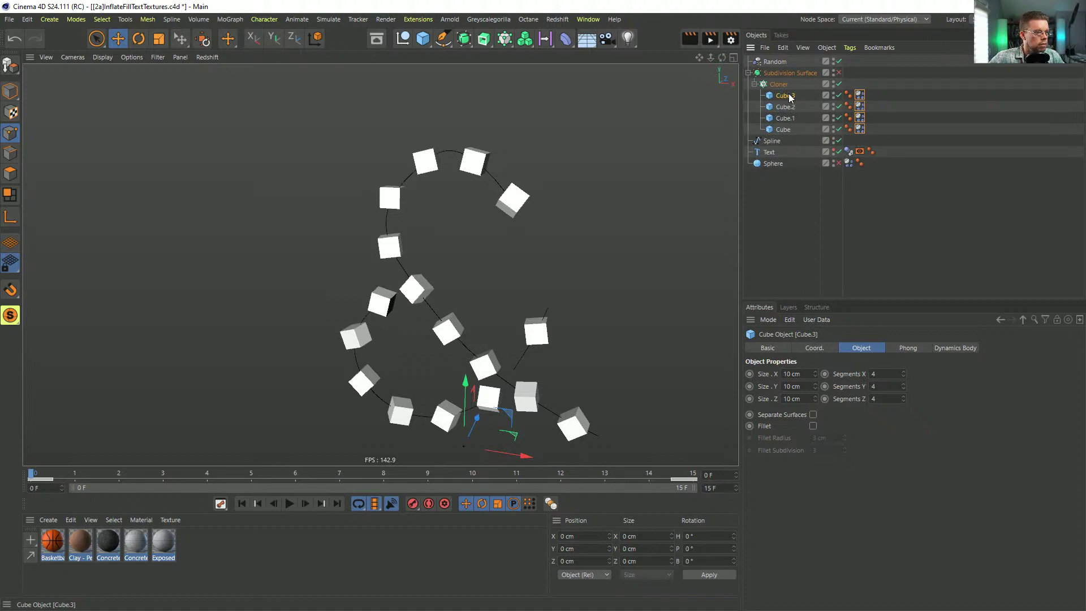
{"action": "key", "text": "ctrl+v"}
{"action": "left_click", "coordinate": [624, 345]}
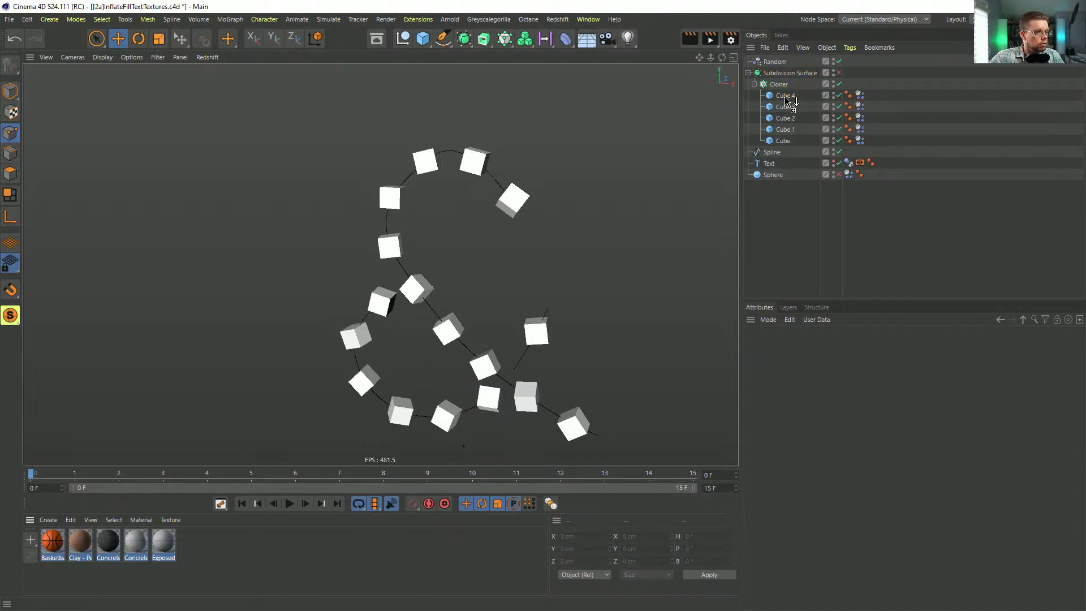
Step: Assign Basketball, Clay - Persian, Concrete 03 - Dark, Concrete 03 - Blocks - Texture and Exposed Concrete 02 to the five cubes from Cube.4 down to Cube
{"action": "left_click_drag", "start_coordinate": [785, 97], "coordinate": [785, 98]}
{"action": "left_click", "coordinate": [948, 81]}
{"action": "left_click_drag", "start_coordinate": [884, 94], "coordinate": [873, 140]}
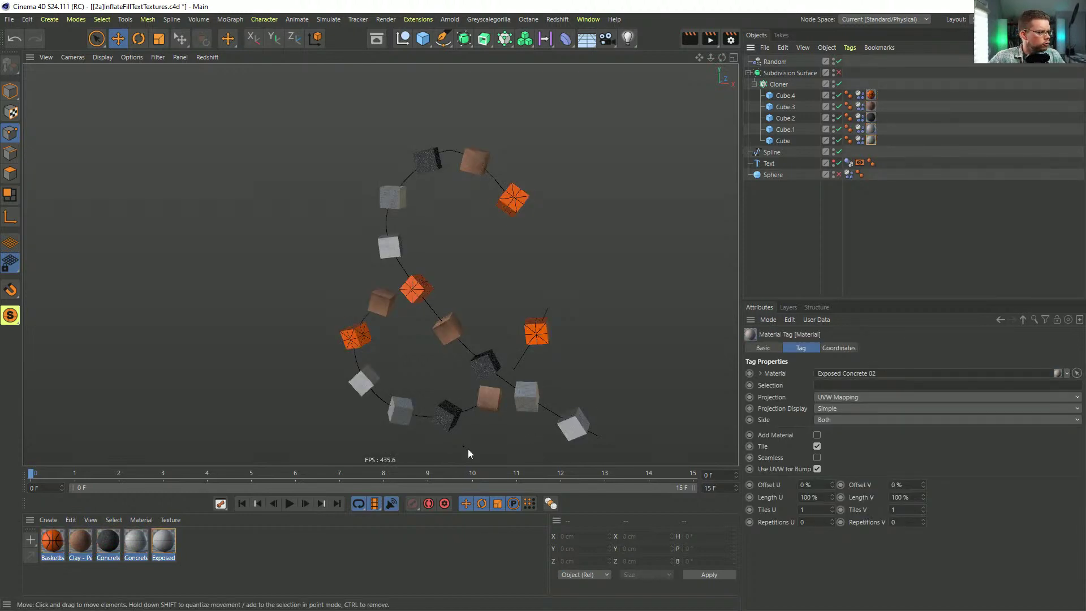
{"action": "scroll", "coordinate": [512, 289], "scroll_direction": "up", "scroll_amount": 5}
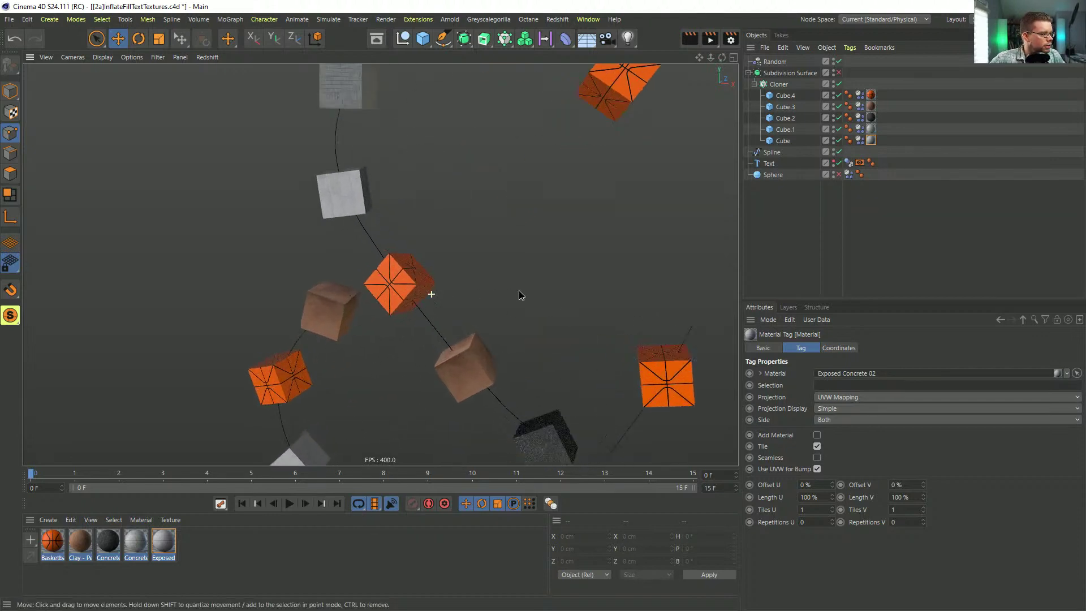
{"action": "scroll", "coordinate": [547, 301], "scroll_direction": "down", "scroll_amount": 5}
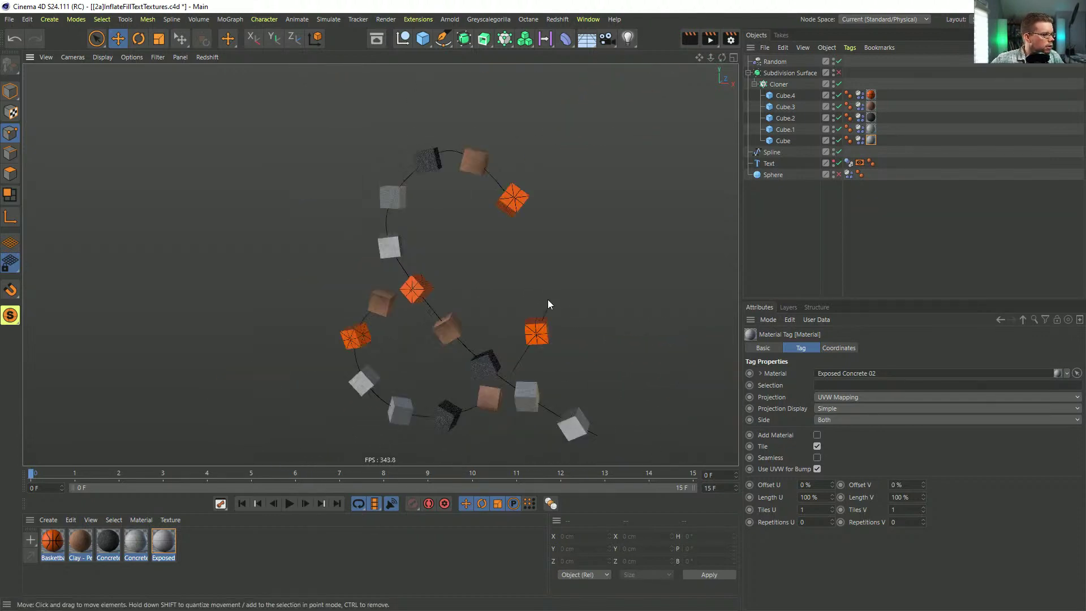
Step: Play the simulation to frame 13, stop it and enable the Subdivision Surface on the inflated cubes
{"action": "left_click", "coordinate": [289, 504]}
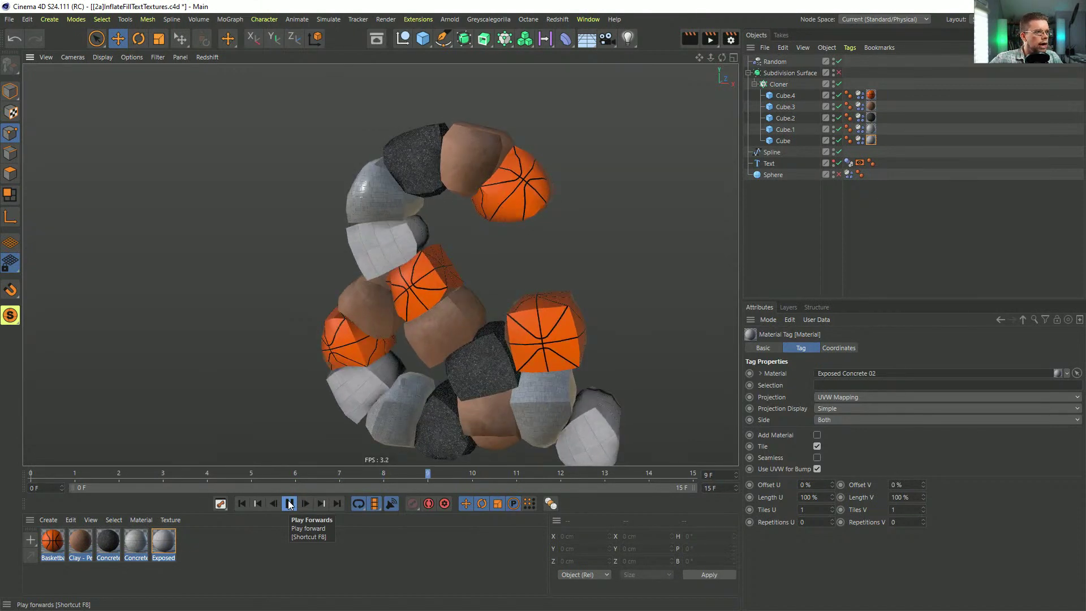
{"action": "left_click", "coordinate": [289, 503]}
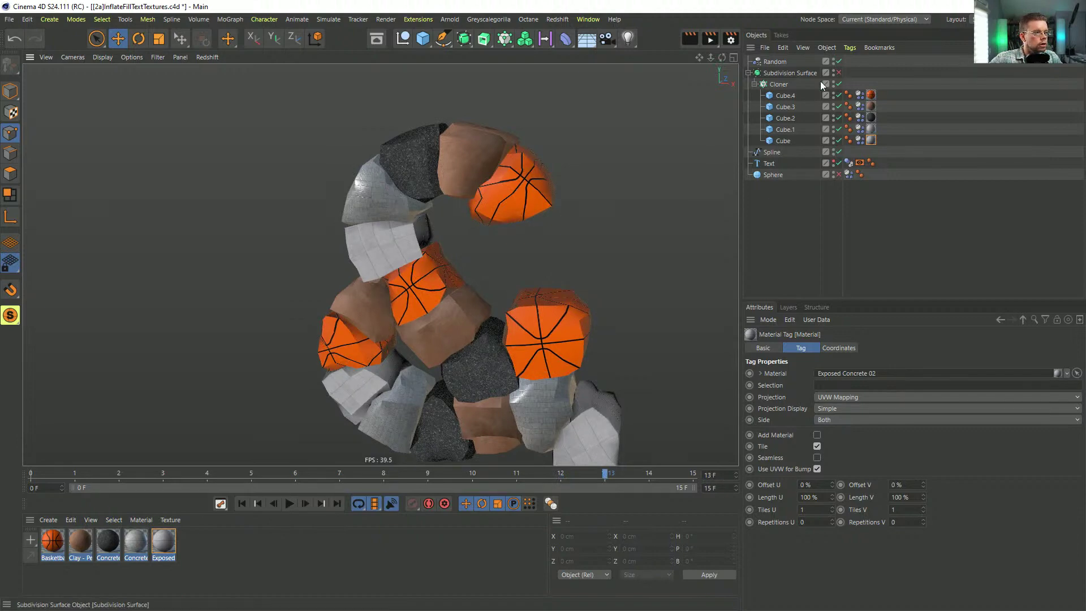
{"action": "left_click", "coordinate": [840, 73]}
{"action": "mouse_move", "coordinate": [579, 222]}
{"action": "left_mouse_down", "text": "alt"}
{"action": "mouse_move", "coordinate": [591, 218]}
{"action": "mouse_move", "coordinate": [524, 247]}
{"action": "mouse_move", "coordinate": [425, 239]}
{"action": "mouse_move", "coordinate": [459, 269]}
{"action": "mouse_move", "coordinate": [375, 249]}
{"action": "mouse_move", "coordinate": [427, 275]}
{"action": "mouse_move", "coordinate": [443, 253]}
{"action": "mouse_move", "coordinate": [375, 274]}
{"action": "mouse_move", "coordinate": [372, 285]}
{"action": "mouse_move", "coordinate": [345, 270]}
{"action": "mouse_move", "coordinate": [418, 256]}
{"action": "left_mouse_up", "text": "alt"}
{"action": "scroll", "coordinate": [391, 270], "scroll_direction": "up", "scroll_amount": 2}
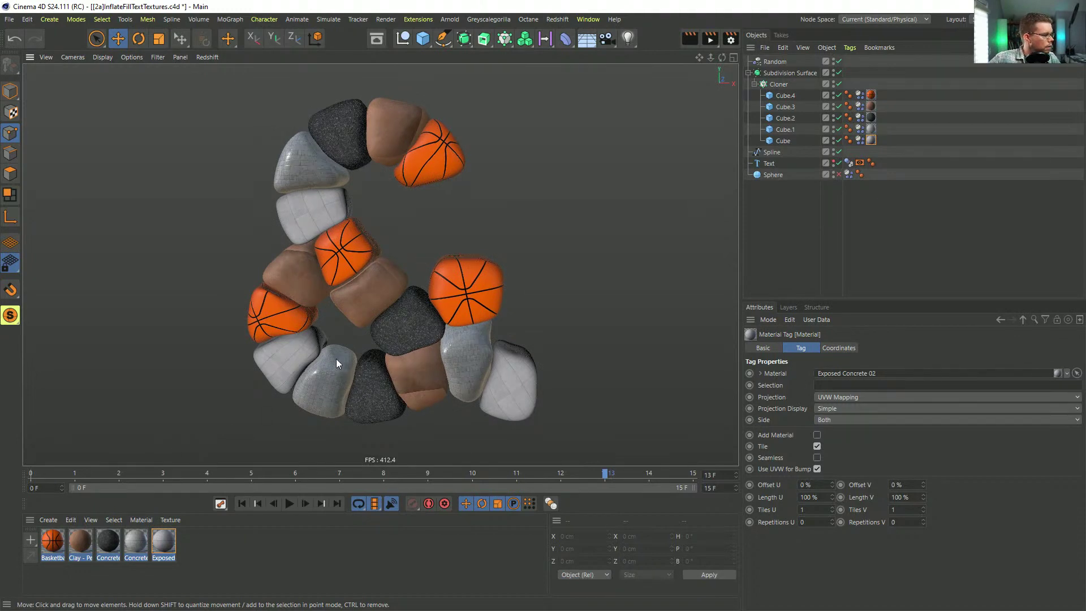
Step: Save the textured cloner project as [2c]InflateFillTextTextures.c4d
{"action": "key", "text": "ctrl+shift+s"}
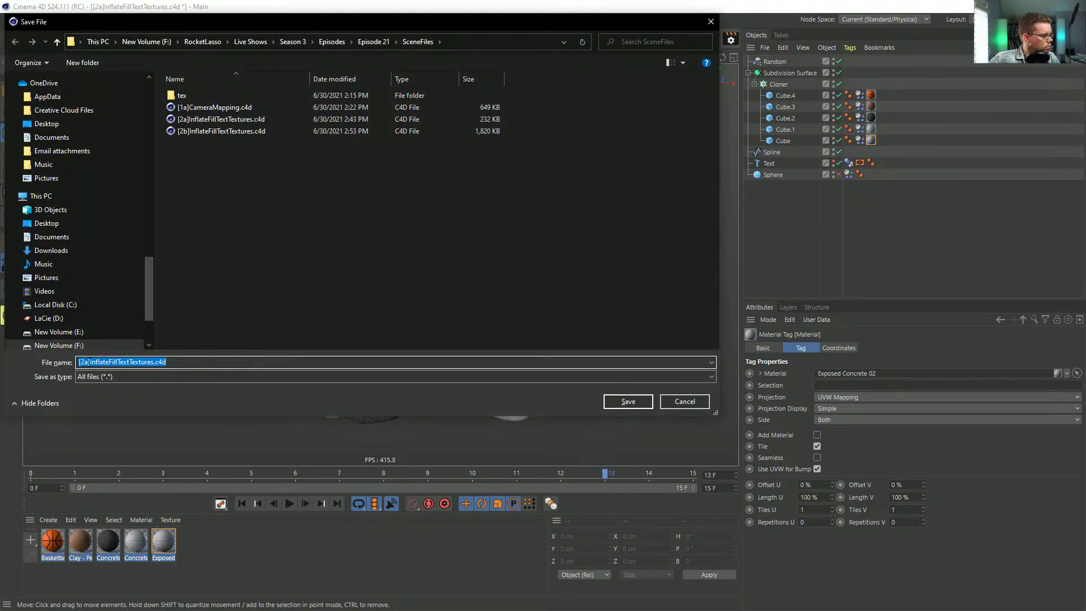
{"action": "left_click", "coordinate": [89, 362]}
{"action": "key", "text": "BackSpace"}
{"action": "type", "text": "c"}
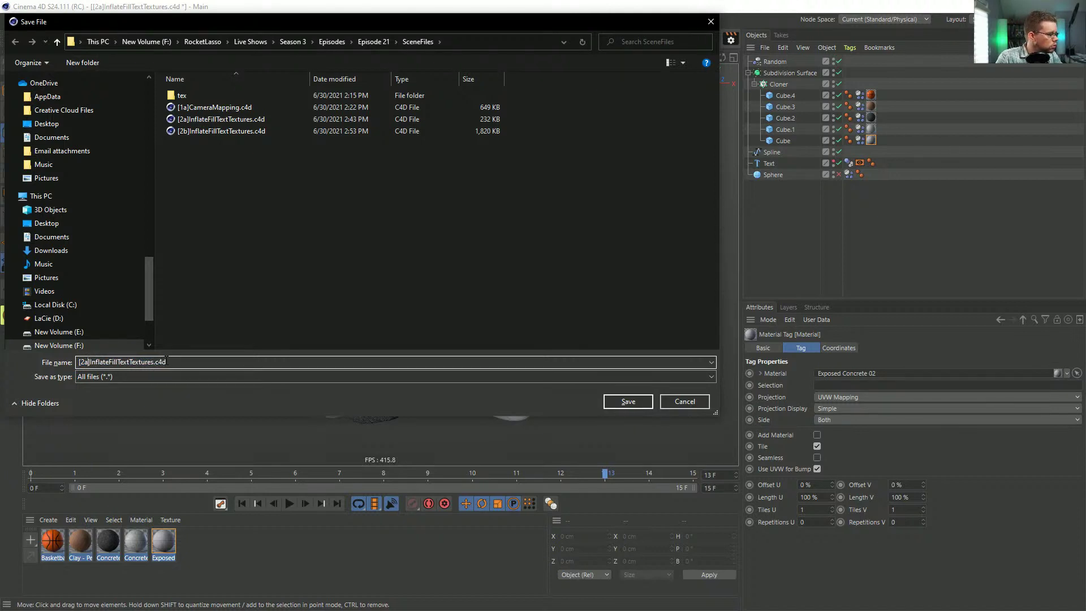
{"action": "key", "text": "Return"}
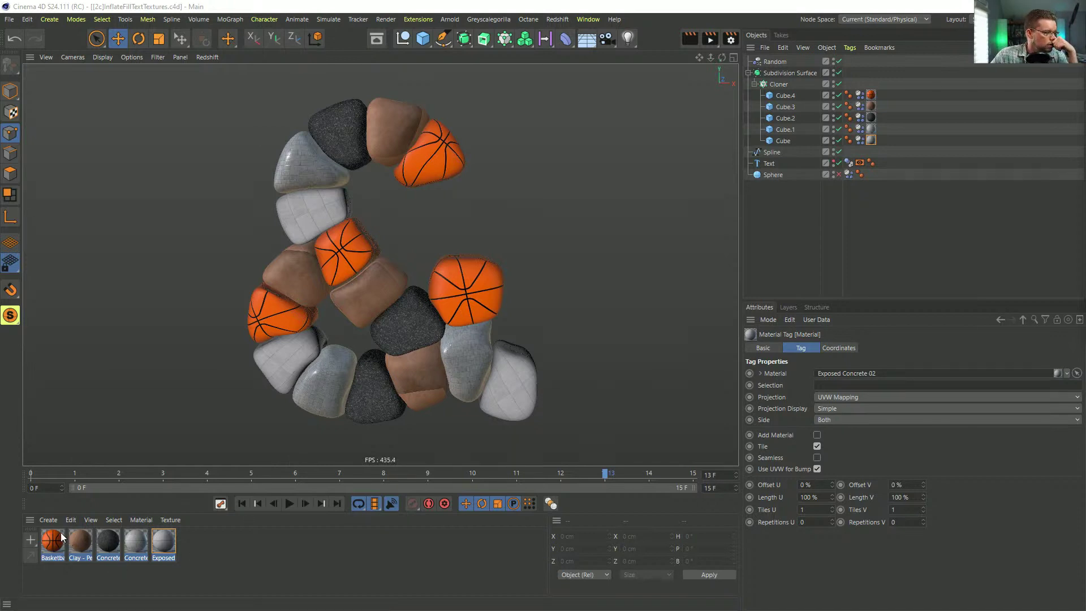
Step: Create a new Redshift material and open its shader graph in an enlarged window
{"action": "left_click", "coordinate": [48, 520]}
{"action": "mouse_move", "coordinate": [158, 421]}
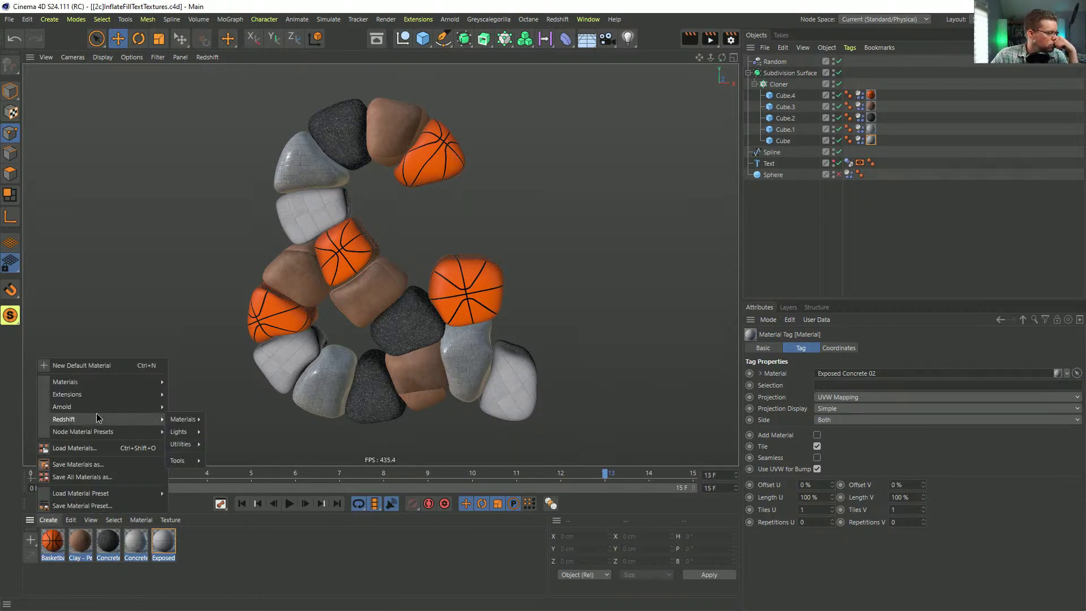
{"action": "mouse_move", "coordinate": [187, 442]}
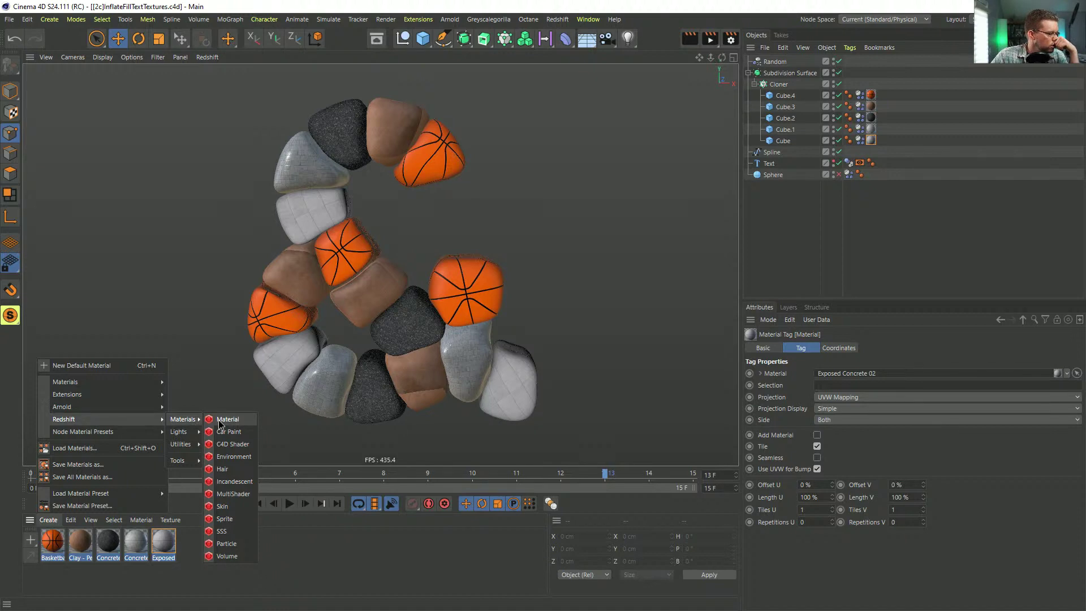
{"action": "left_click", "coordinate": [219, 421]}
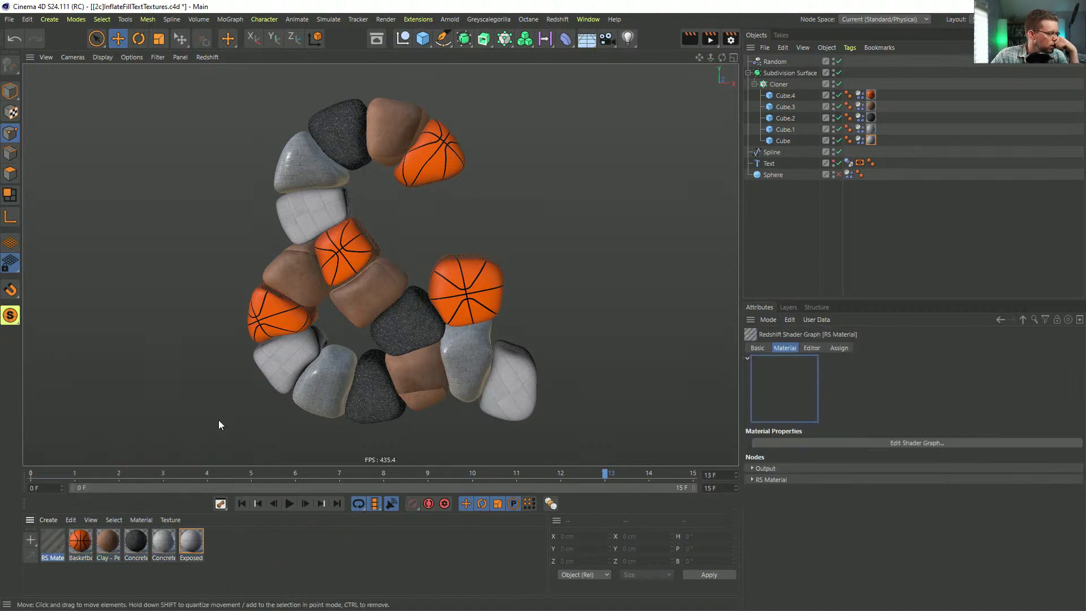
{"action": "double_click", "coordinate": [53, 541]}
{"action": "left_click_drag", "start_coordinate": [688, 180], "coordinate": [411, 66]}
{"action": "left_click_drag", "start_coordinate": [548, 388], "coordinate": [829, 582]}
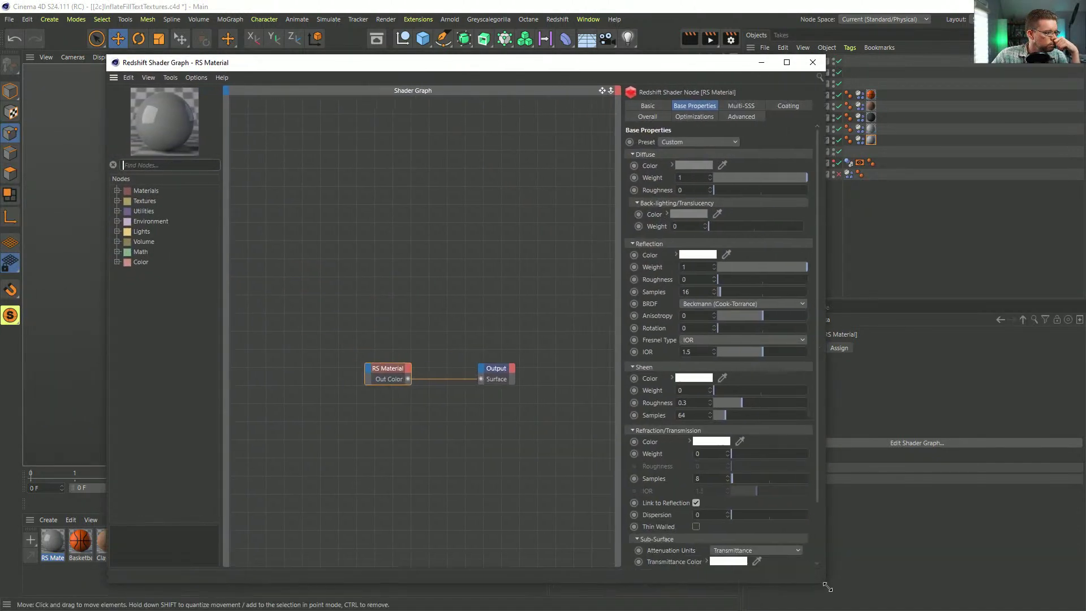
Step: Add a second Material node and a Material Blender node to the shader graph, placing them above the original Material node
{"action": "left_click", "coordinate": [337, 283]}
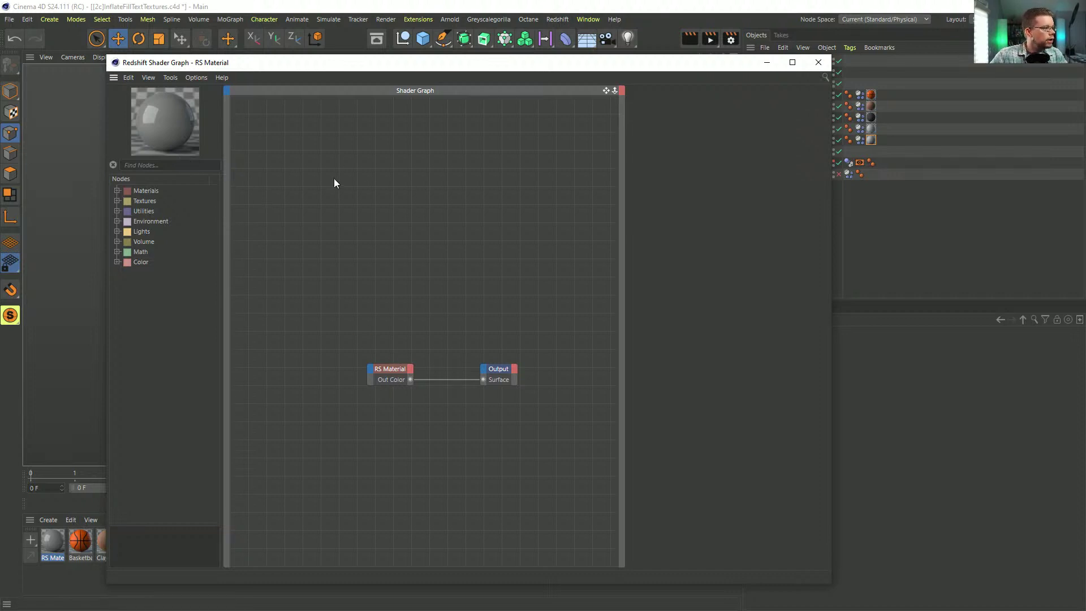
{"action": "left_click", "coordinate": [117, 191]}
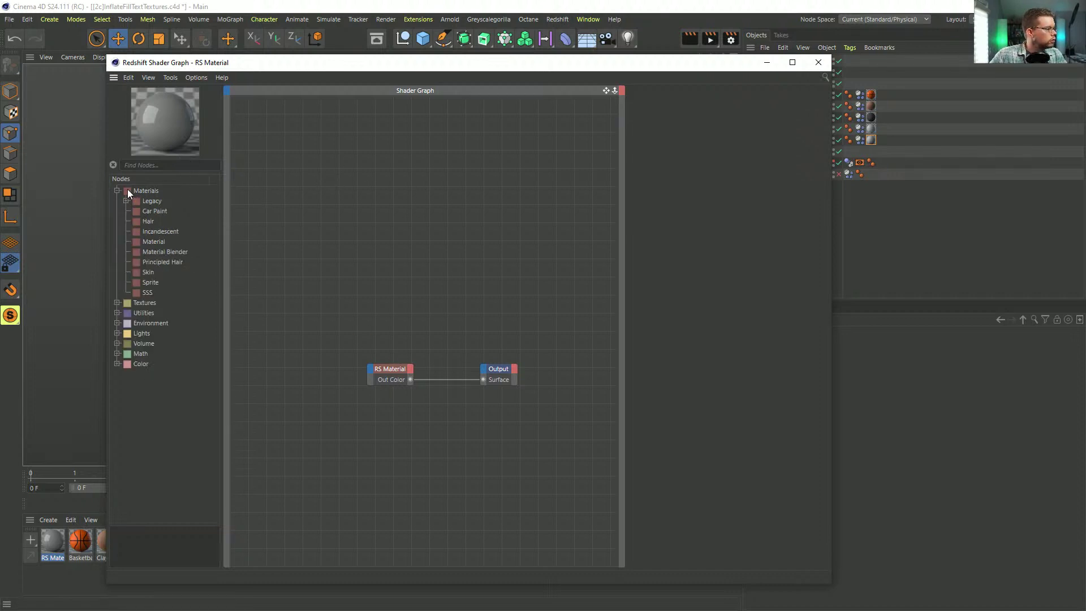
{"action": "left_click_drag", "start_coordinate": [147, 242], "coordinate": [379, 244]}
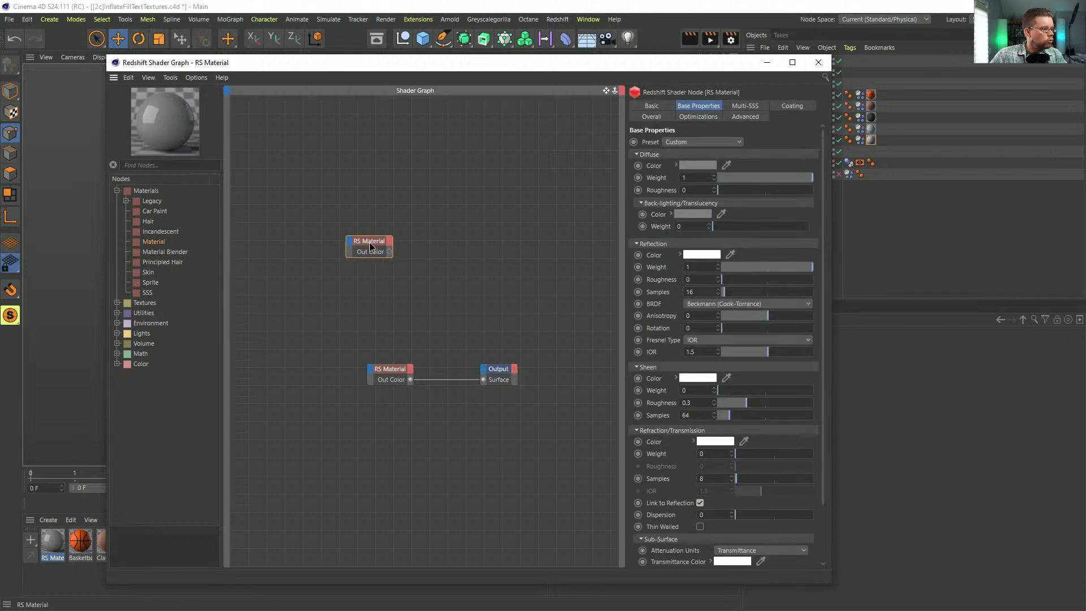
{"action": "left_click_drag", "start_coordinate": [395, 367], "coordinate": [388, 340]}
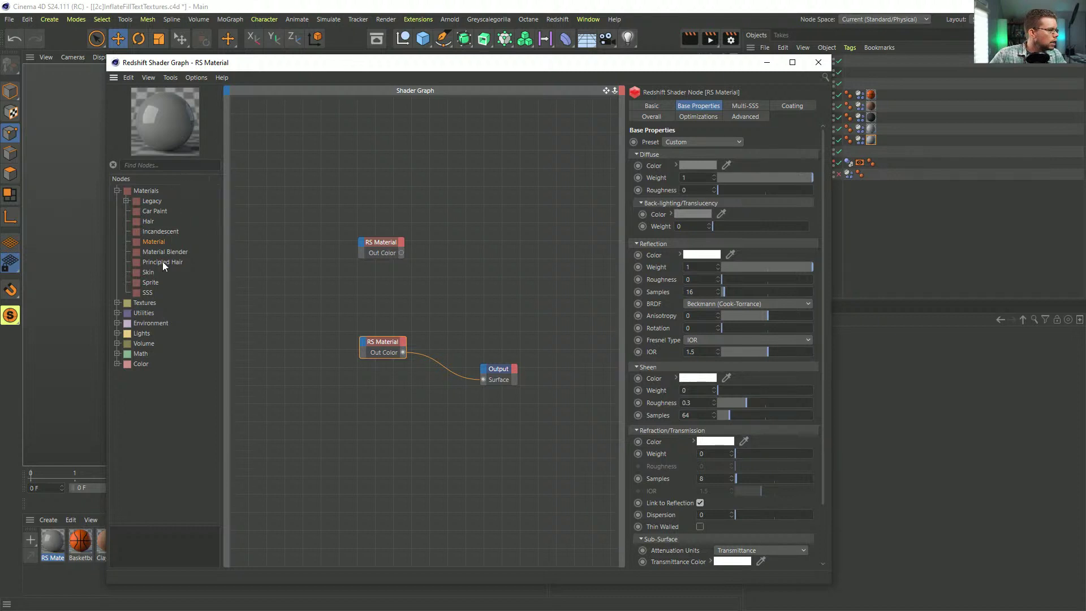
{"action": "left_click_drag", "start_coordinate": [156, 253], "coordinate": [437, 173]}
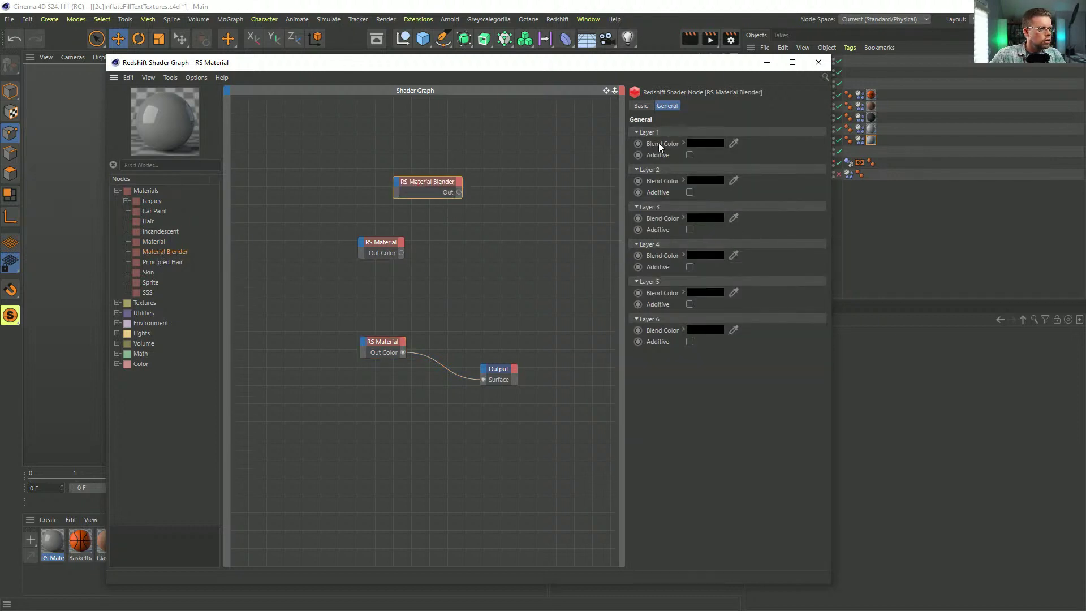
{"action": "left_click", "coordinate": [160, 166]}
{"action": "type", "text": "mult"}
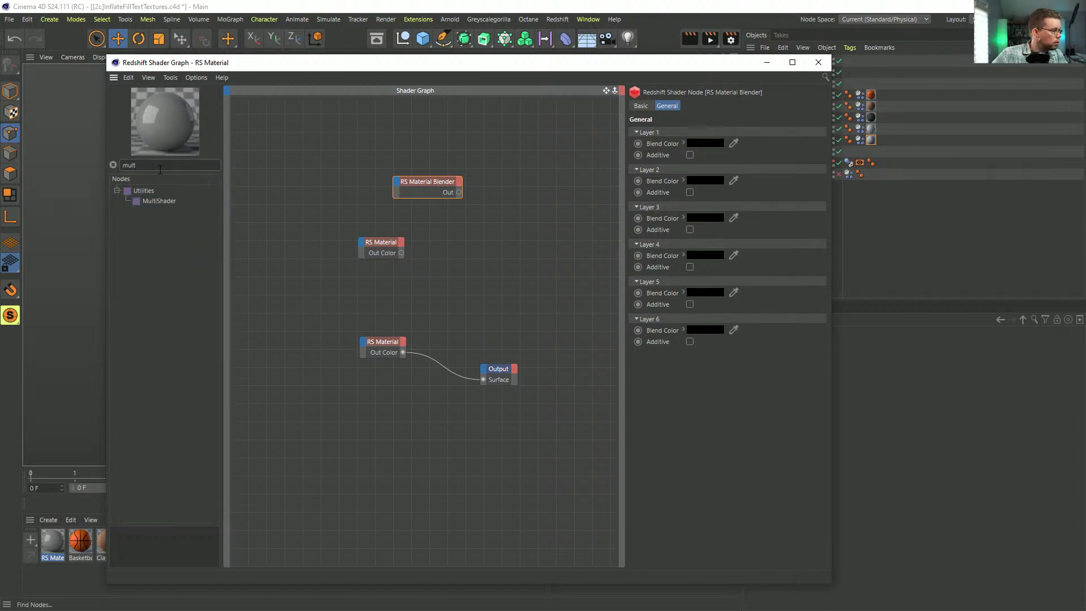
{"action": "left_click_drag", "start_coordinate": [141, 201], "coordinate": [486, 301]}
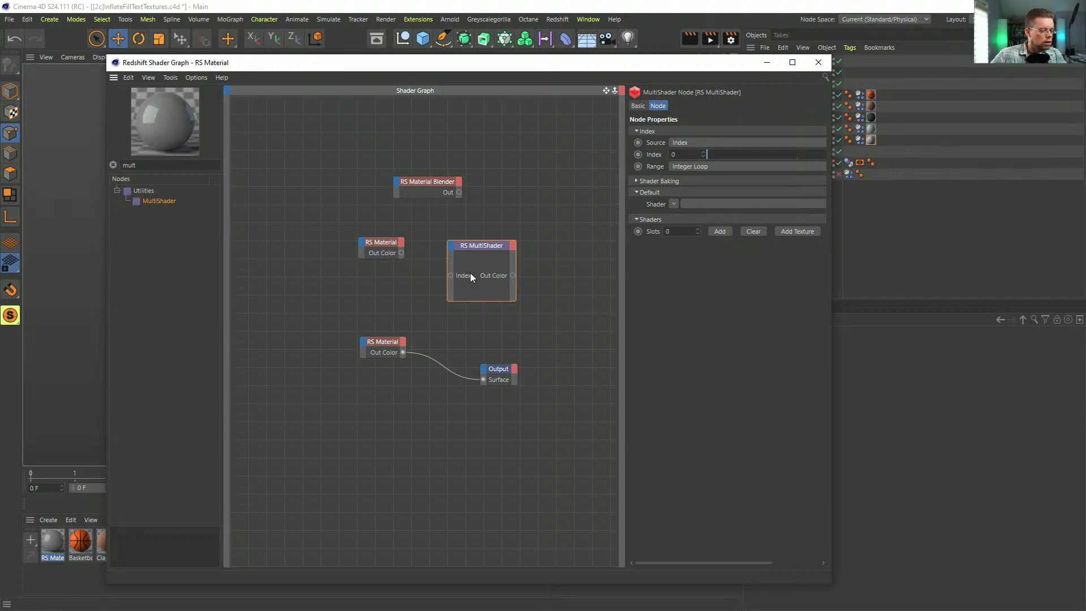
{"action": "key", "text": "Delete"}
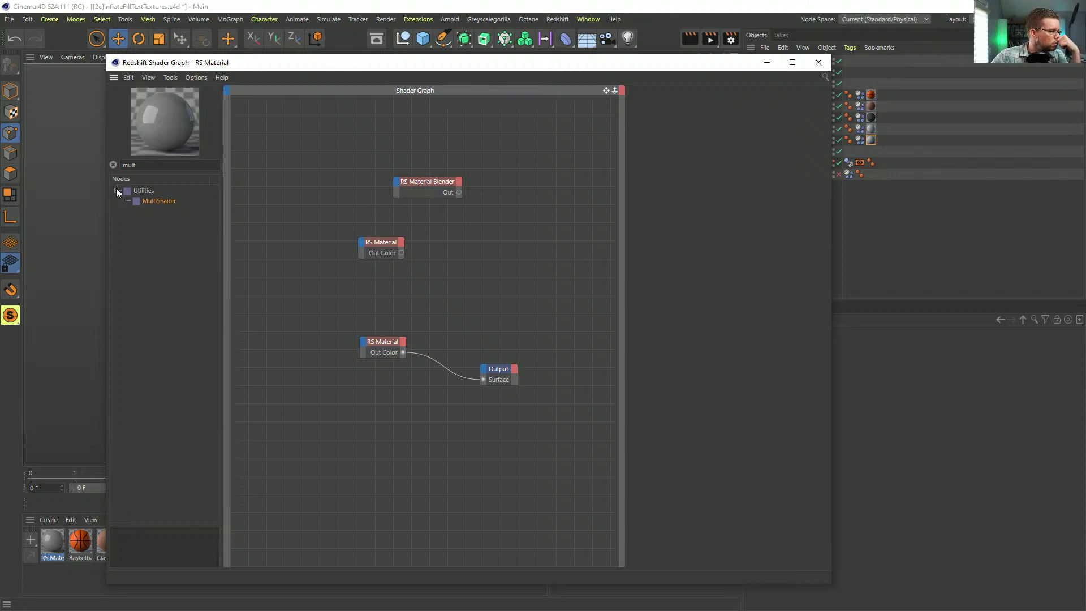
{"action": "left_click", "coordinate": [113, 165]}
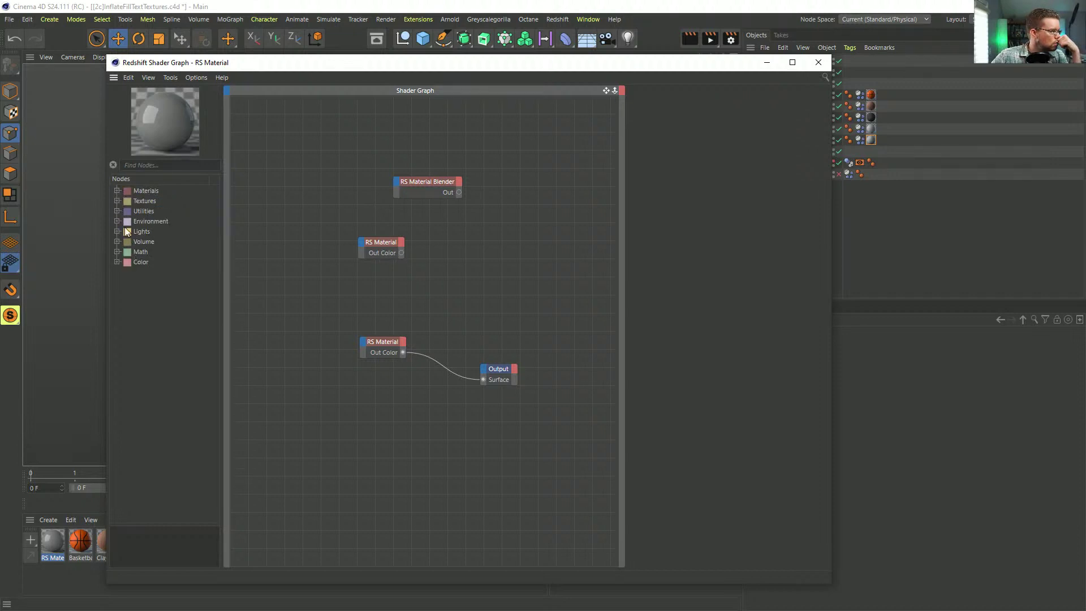
Step: Add a Color User Data node beside the Material Blender and set its attribute name to RSMGIDRatioColor
{"action": "left_click", "coordinate": [117, 211]}
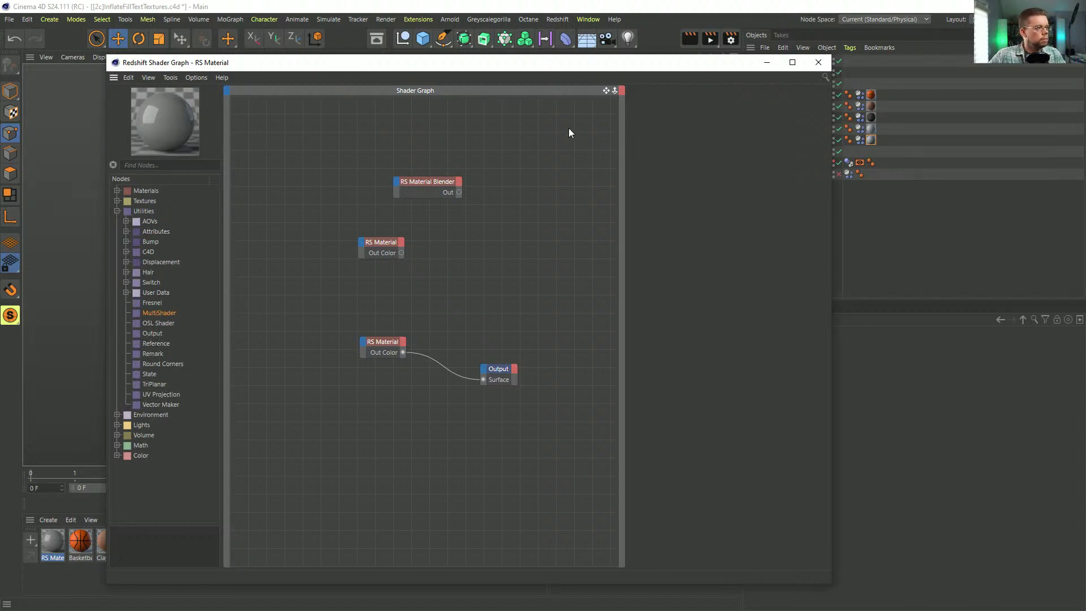
{"action": "left_click", "coordinate": [163, 164]}
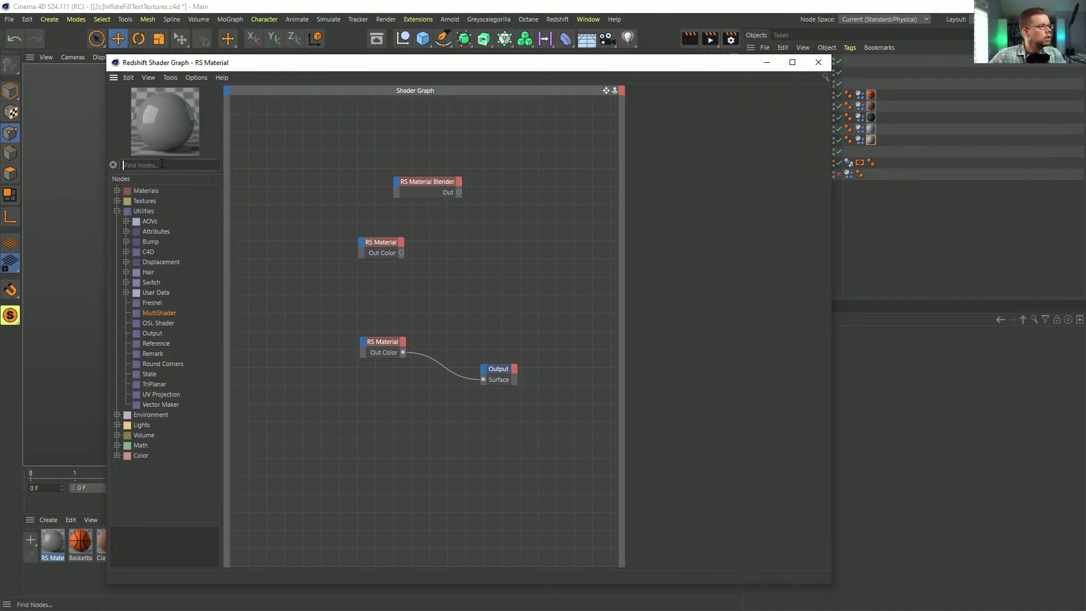
{"action": "type", "text": "user"}
{"action": "left_click_drag", "start_coordinate": [185, 211], "coordinate": [297, 170]}
{"action": "left_click", "coordinate": [821, 131]}
{"action": "mouse_move", "coordinate": [832, 144]}
{"action": "left_click", "coordinate": [877, 155]}
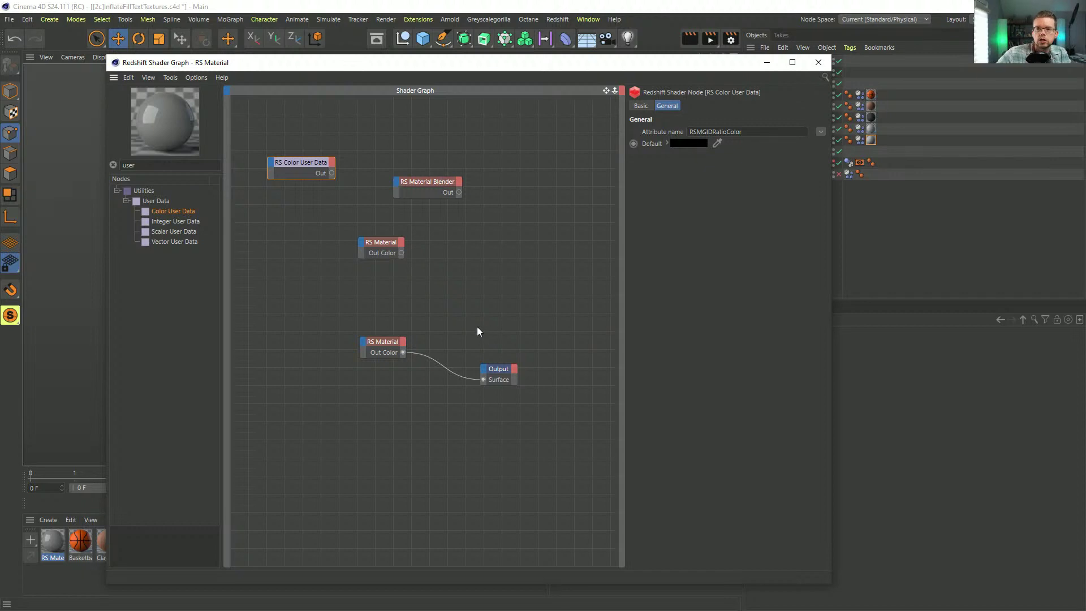
Step: Add a Shader Switch node beside the upper Material node and connect that material's Out Color to its Shader 0 input
{"action": "key", "text": "BackSpace"}
{"action": "key", "text": "BackSpace"}
{"action": "key", "text": "BackSpace"}
{"action": "key", "text": "BackSpace"}
{"action": "type", "text": "swith"}
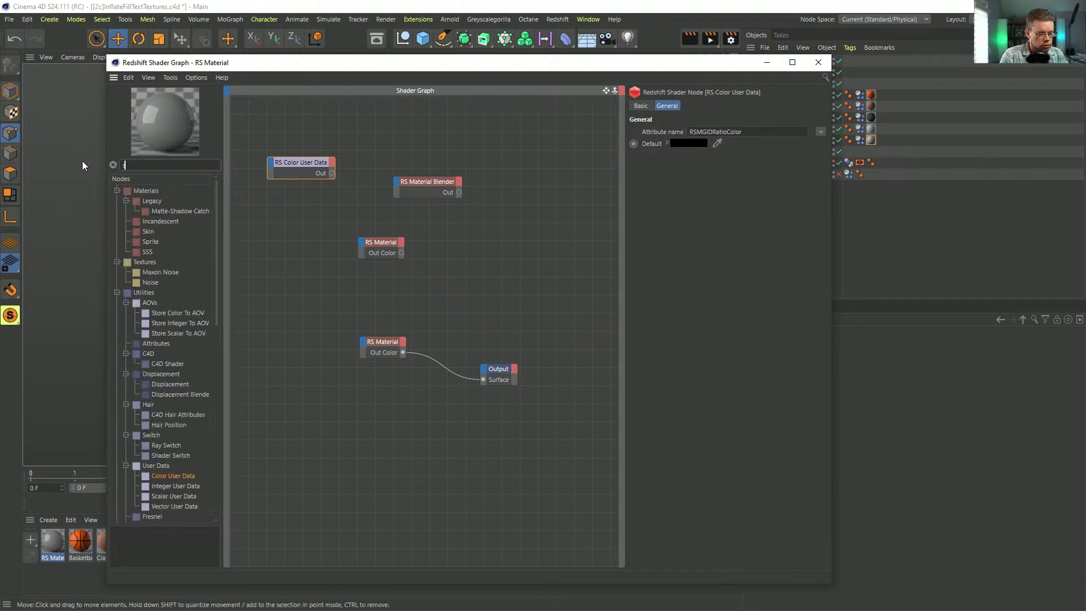
{"action": "key", "text": "BackSpace"}
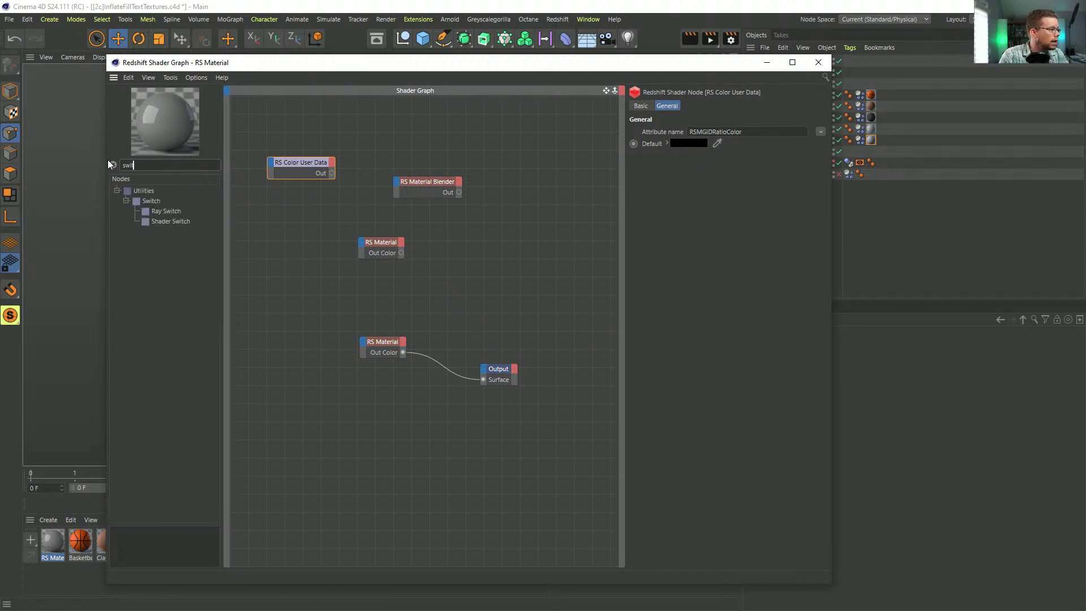
{"action": "type", "text": "ch"}
{"action": "left_click_drag", "start_coordinate": [164, 222], "coordinate": [544, 256]}
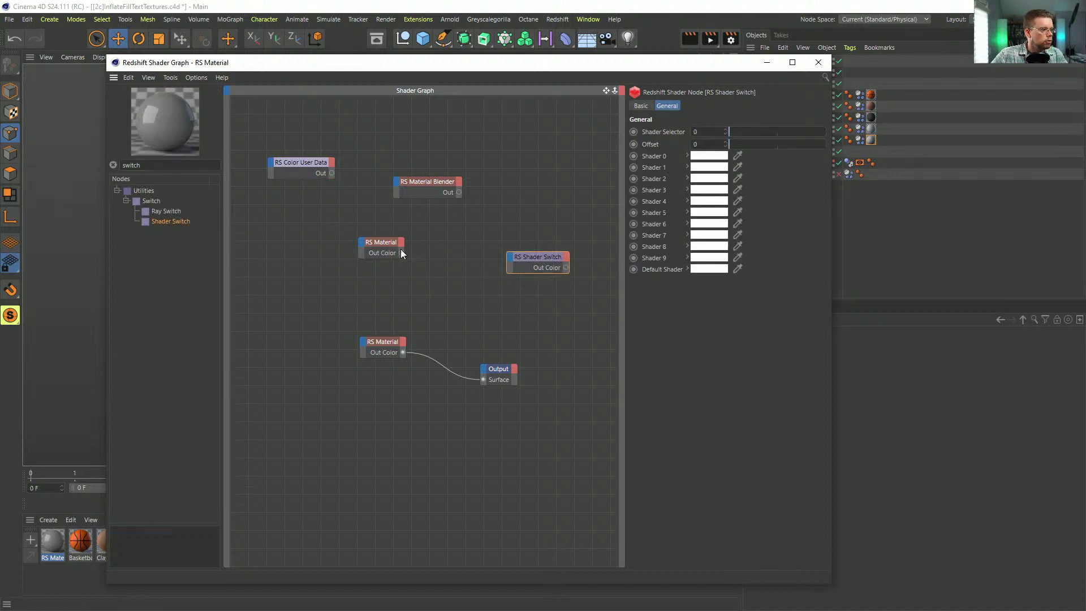
{"action": "left_click_drag", "start_coordinate": [401, 252], "coordinate": [523, 272]}
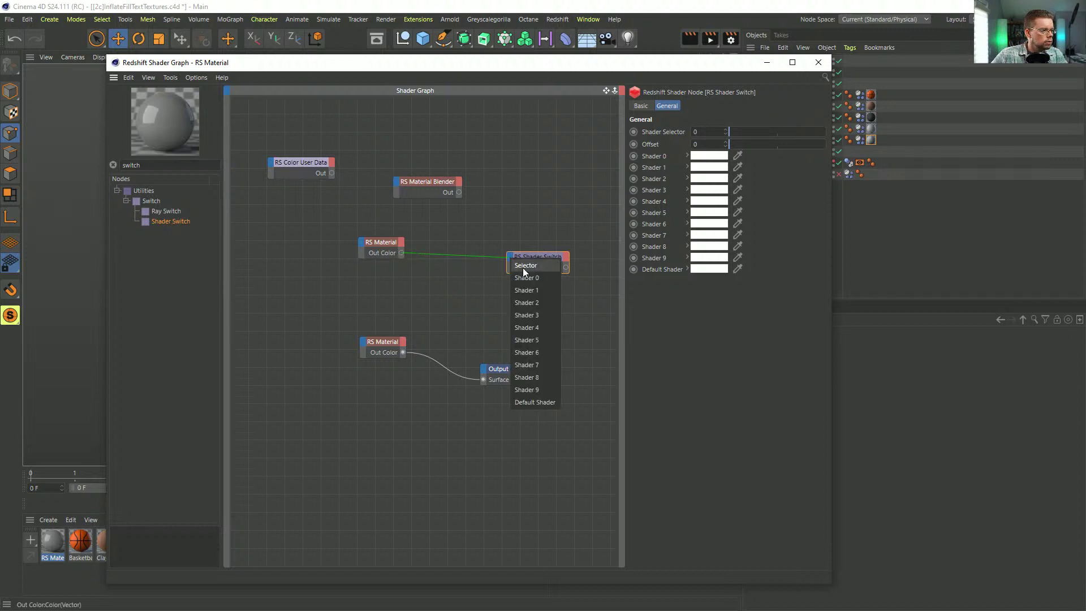
{"action": "left_click", "coordinate": [527, 278]}
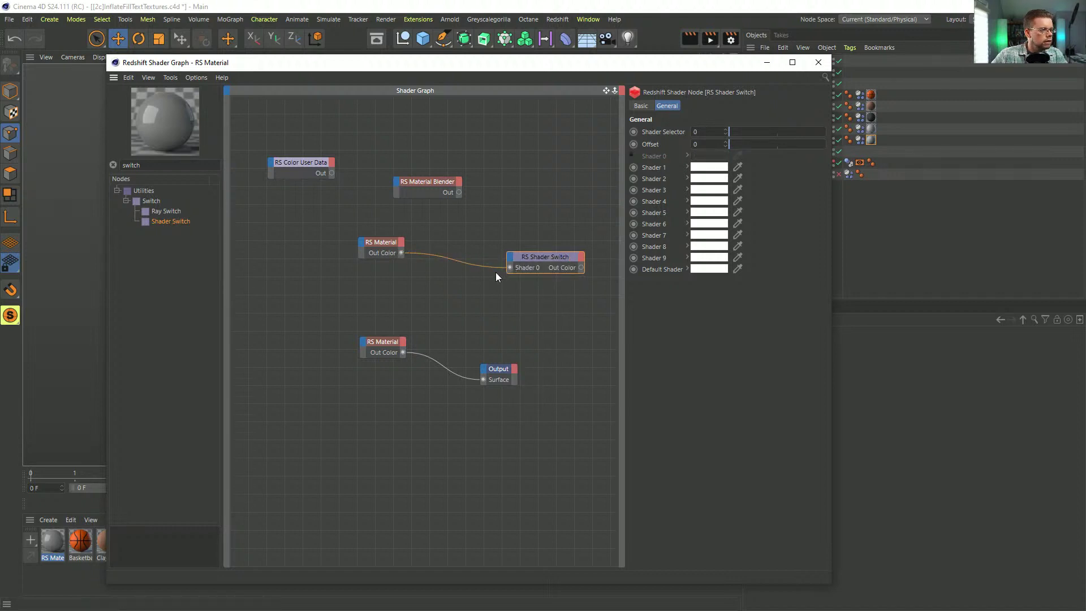
Step: Reposition the RS Shader Switch node closer to the RS Material and try to connect RS Color User Data to its selector input
{"action": "left_click_drag", "start_coordinate": [551, 265], "coordinate": [514, 262]}
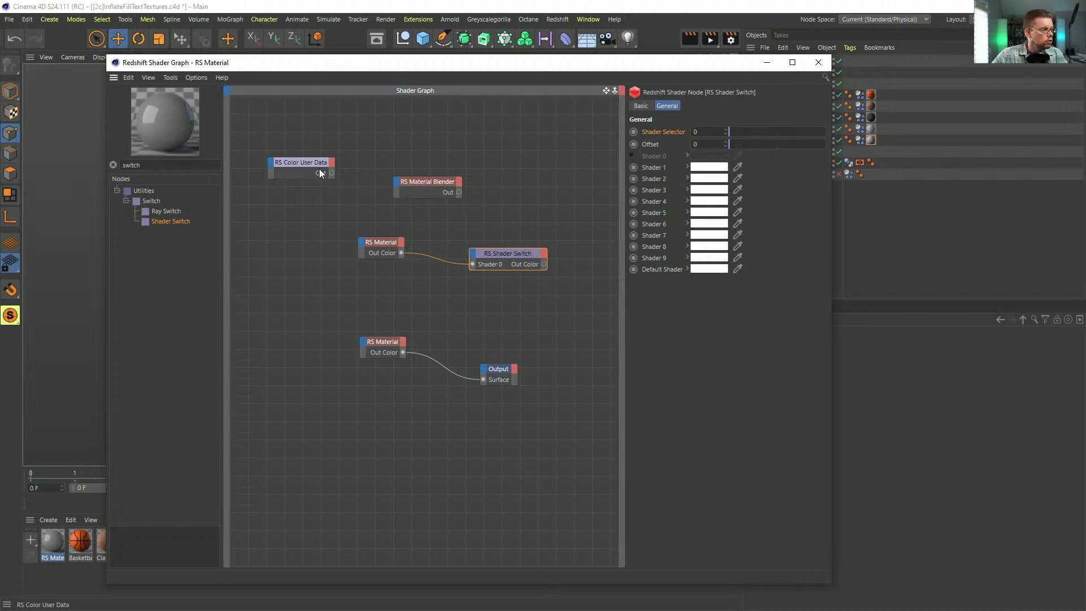
{"action": "left_click_drag", "start_coordinate": [331, 174], "coordinate": [472, 260]}
{"action": "left_click_drag", "start_coordinate": [332, 173], "coordinate": [478, 264]}
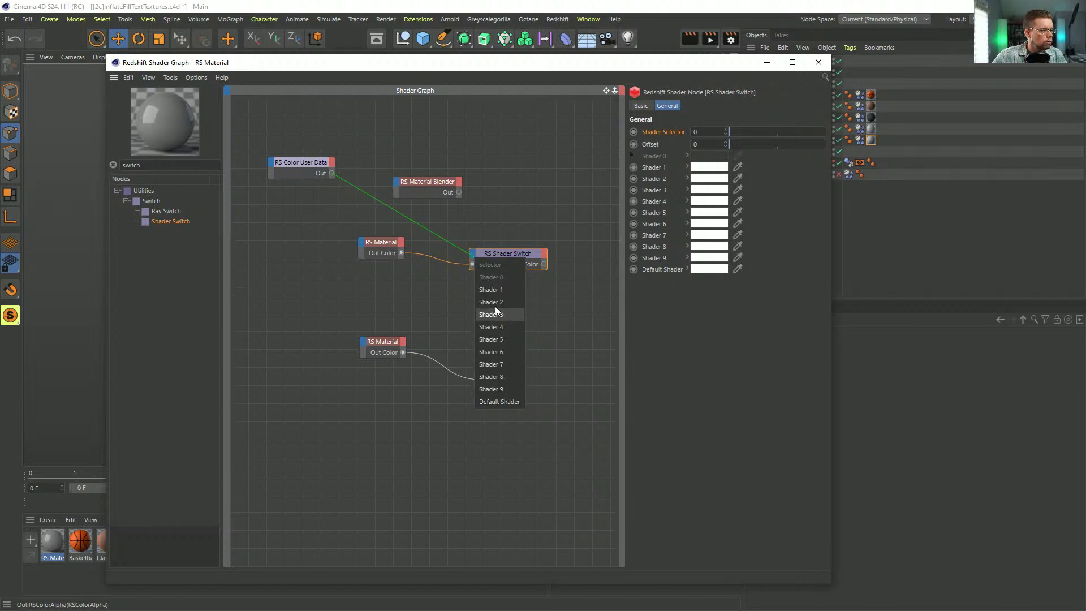
{"action": "left_click", "coordinate": [504, 211]}
Step: Try the RS Shader Switch's Shader Selector at 1, set it back to 0, and close the shader graph
{"action": "left_click", "coordinate": [738, 131]}
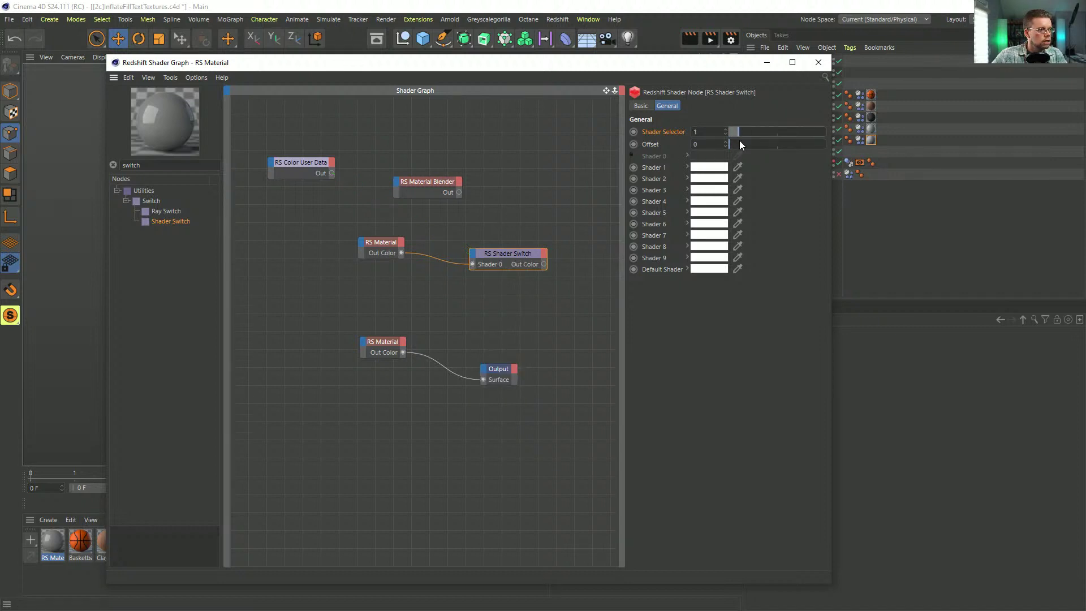
{"action": "left_click_drag", "start_coordinate": [739, 133], "coordinate": [719, 136]}
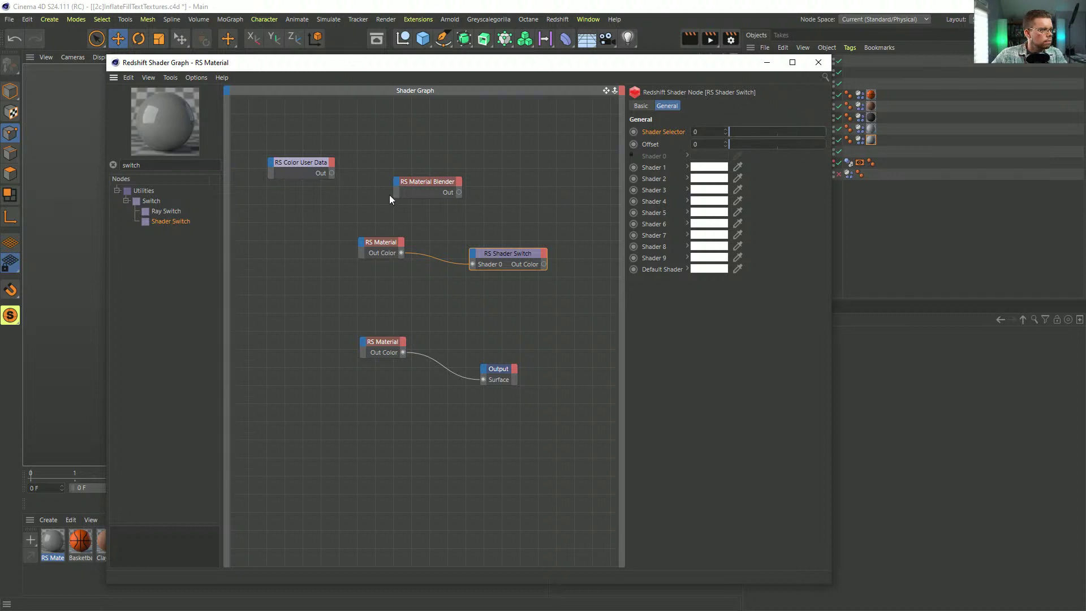
{"action": "left_click", "coordinate": [501, 191]}
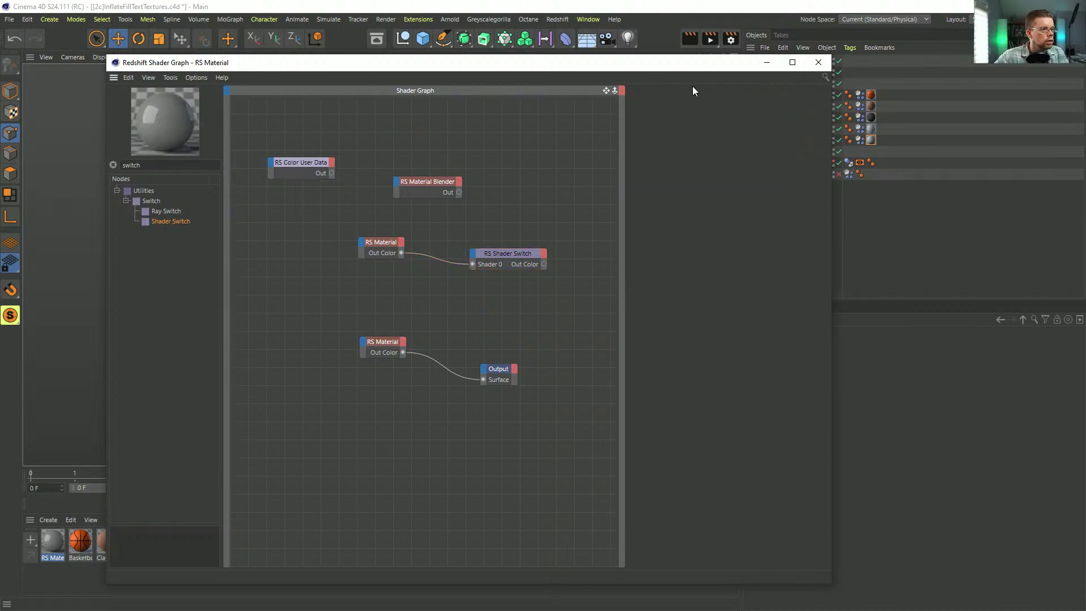
{"action": "left_click", "coordinate": [818, 62]}
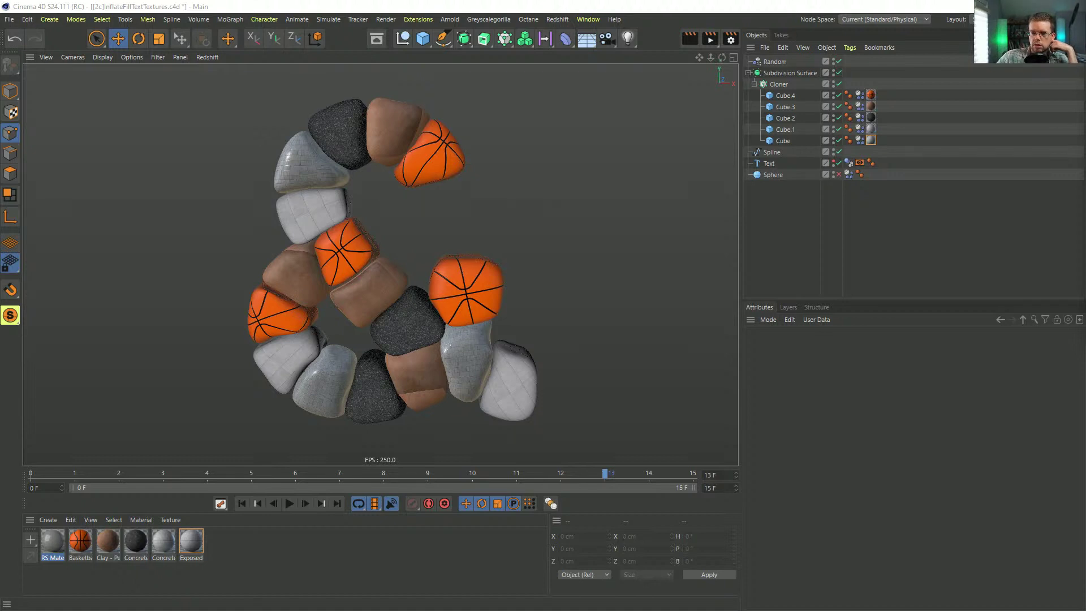
Step: Examine the Leather, Synthetic, Wood, Brick Wall and Concrete material collections in the asset browser and the options for a concrete material
{"action": "left_click", "coordinate": [377, 38]}
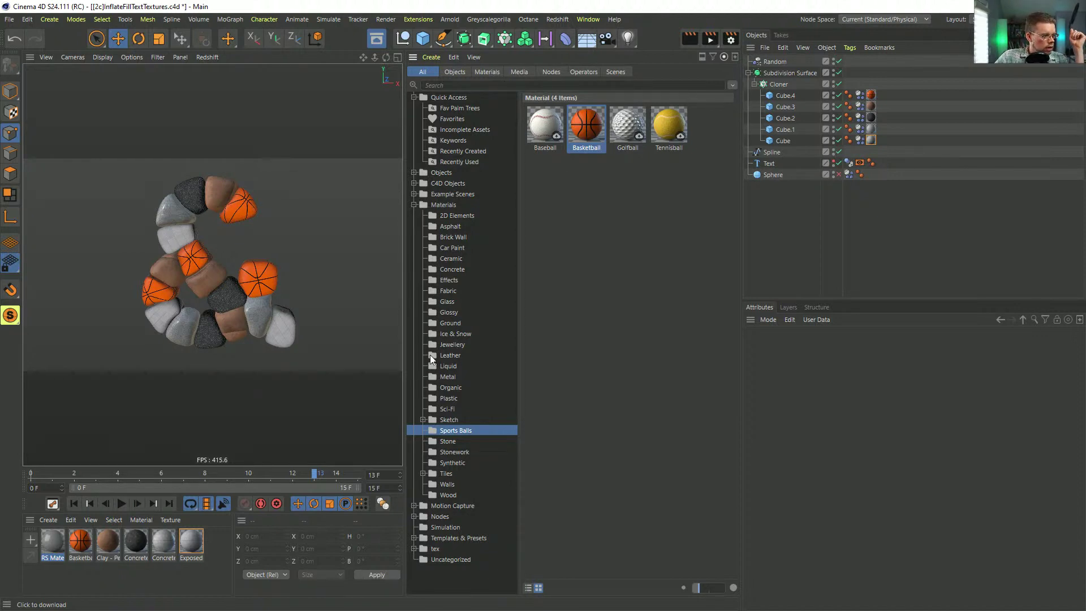
{"action": "left_click", "coordinate": [449, 355]}
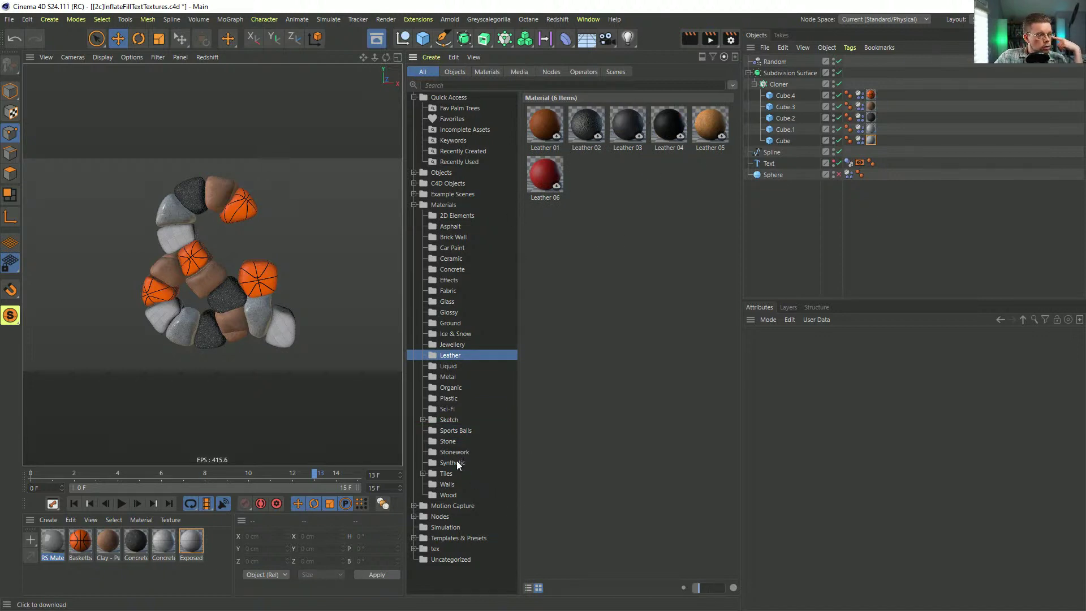
{"action": "left_click", "coordinate": [452, 462]}
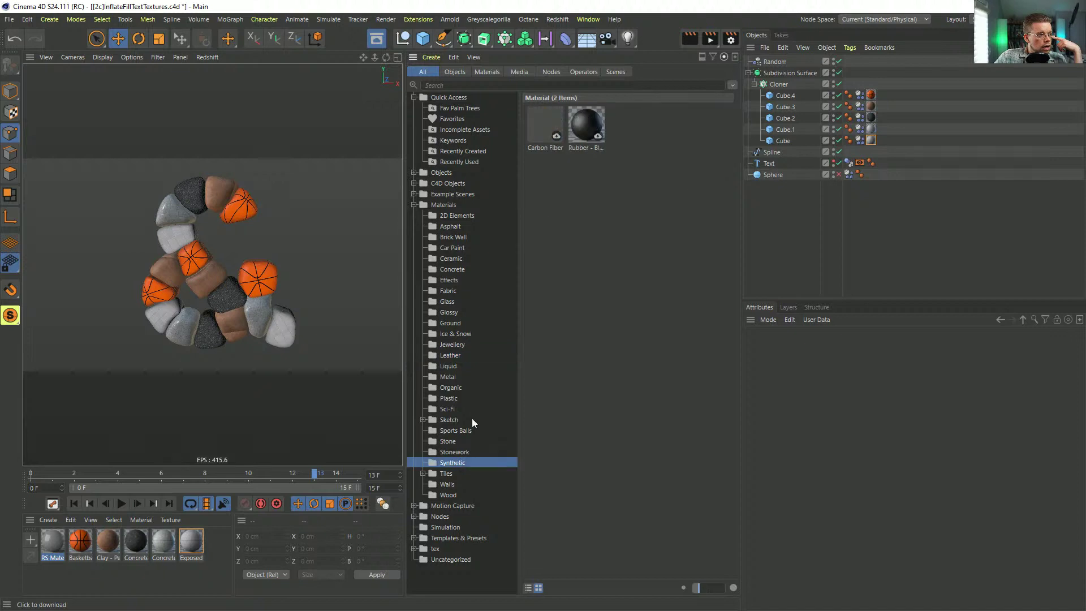
{"action": "left_click", "coordinate": [447, 495]}
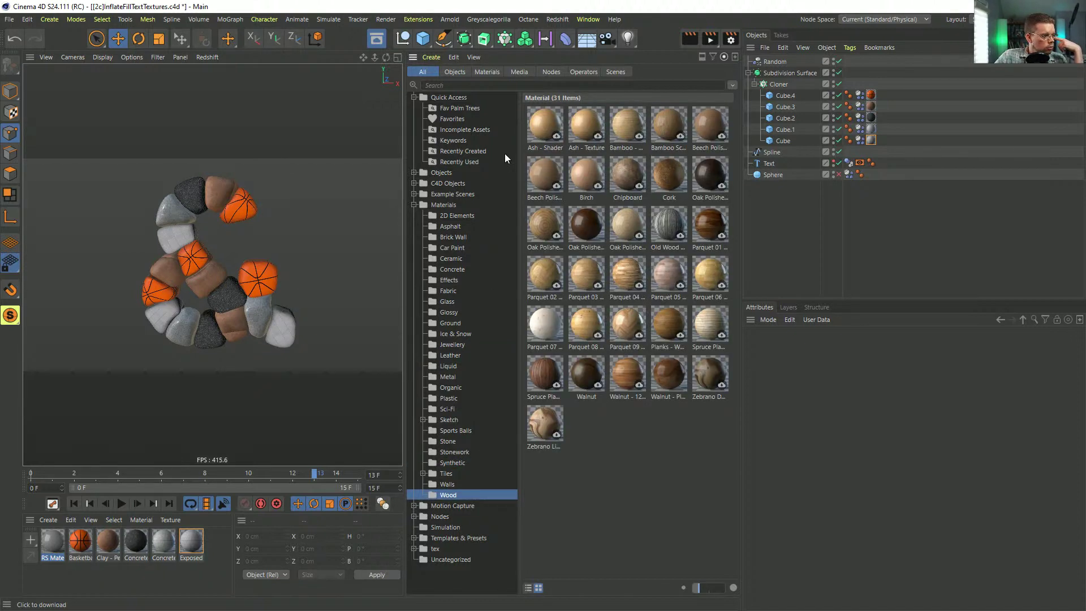
{"action": "left_click", "coordinate": [456, 237]}
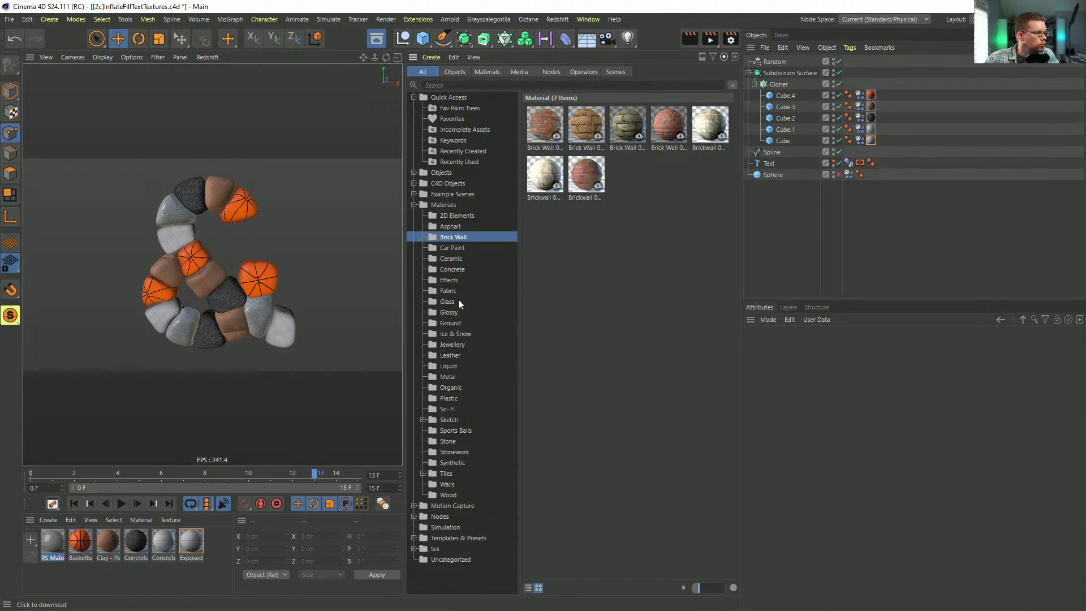
{"action": "left_click", "coordinate": [452, 270]}
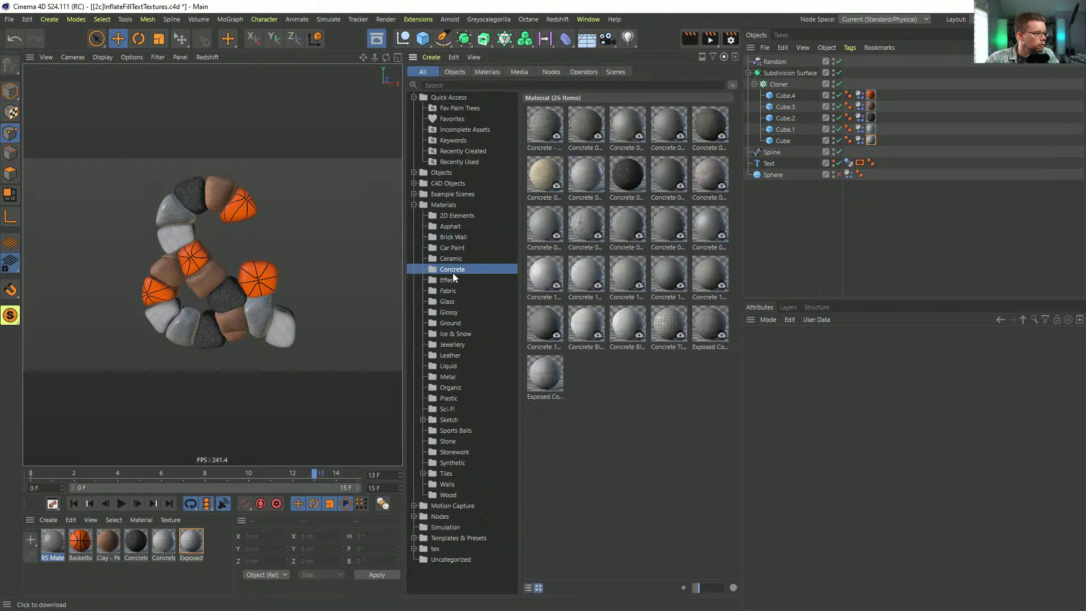
{"action": "right_click", "coordinate": [586, 182]}
{"action": "mouse_move", "coordinate": [622, 212]}
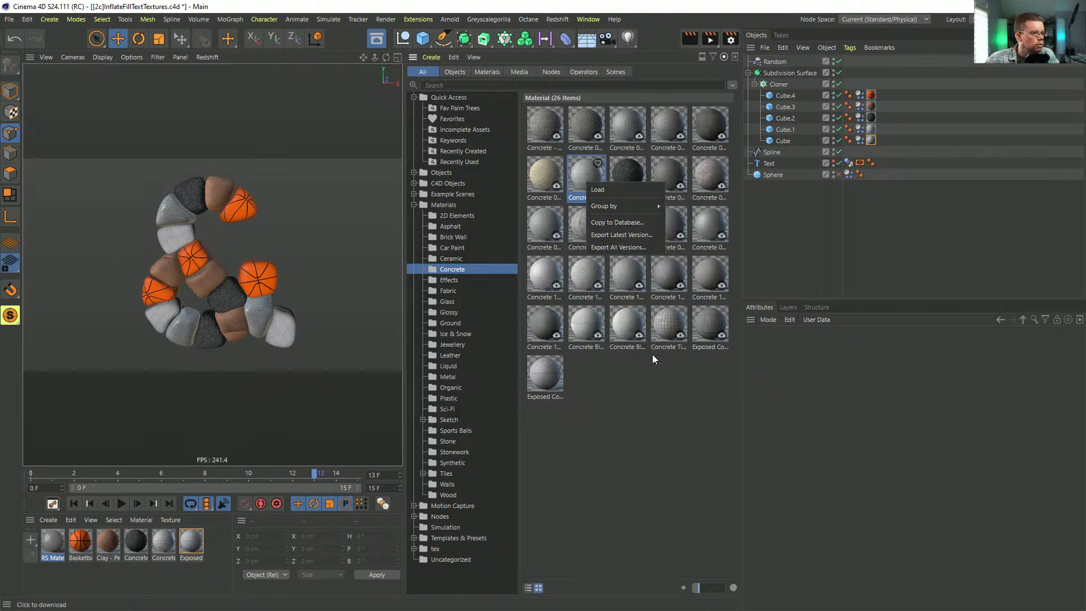
{"action": "left_click", "coordinate": [654, 376]}
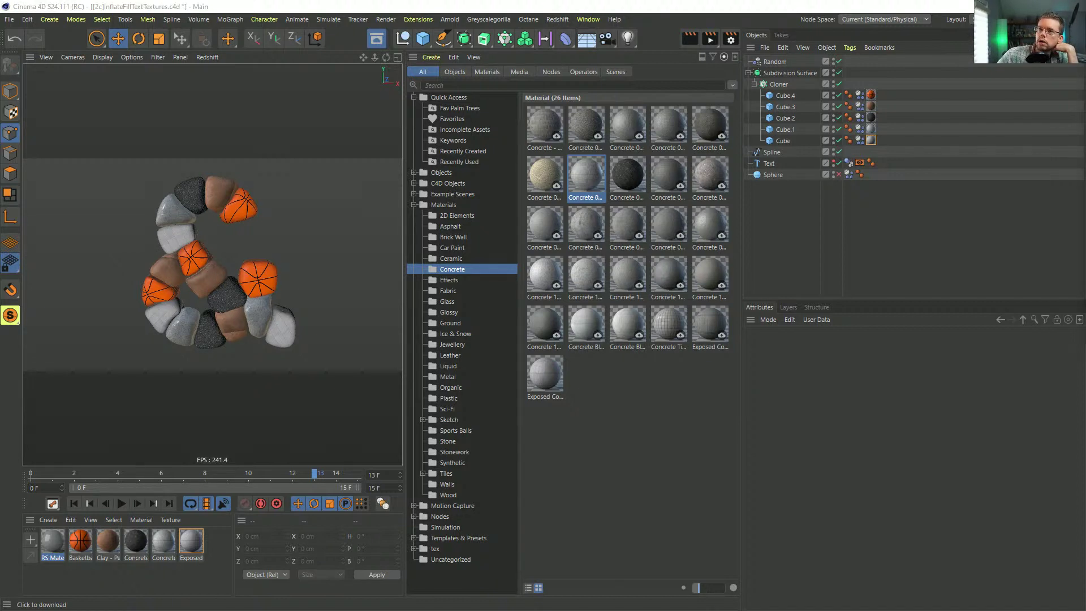
Step: Switch to the web browser with the YouTube soap bubble tutorial and enlarge its window over the scene
{"action": "left_click_drag", "start_coordinate": [334, 91], "coordinate": [292, 71]}
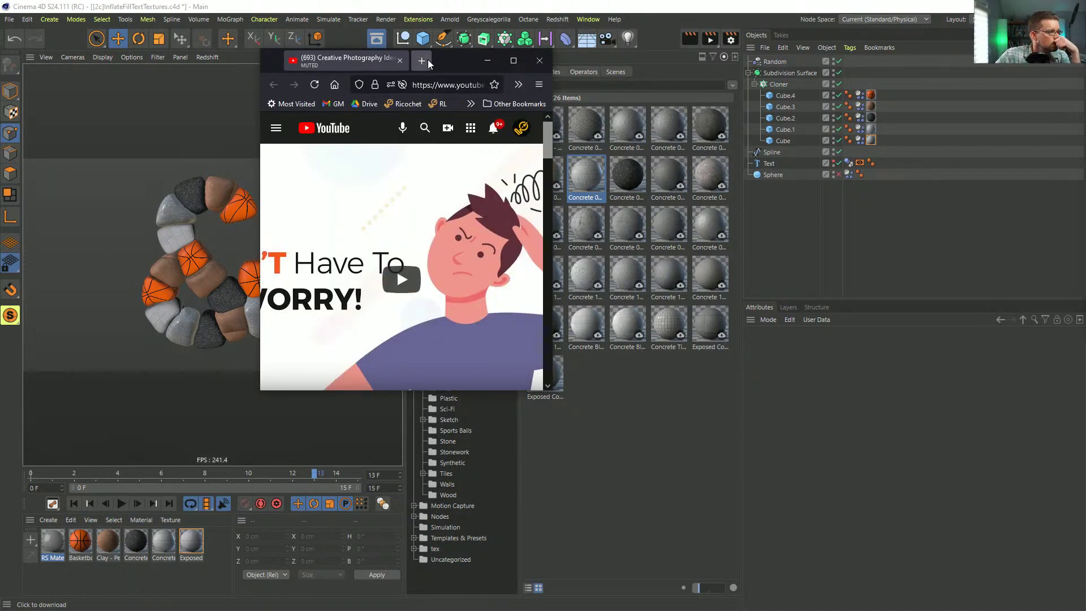
{"action": "left_click_drag", "start_coordinate": [428, 64], "coordinate": [307, 46]}
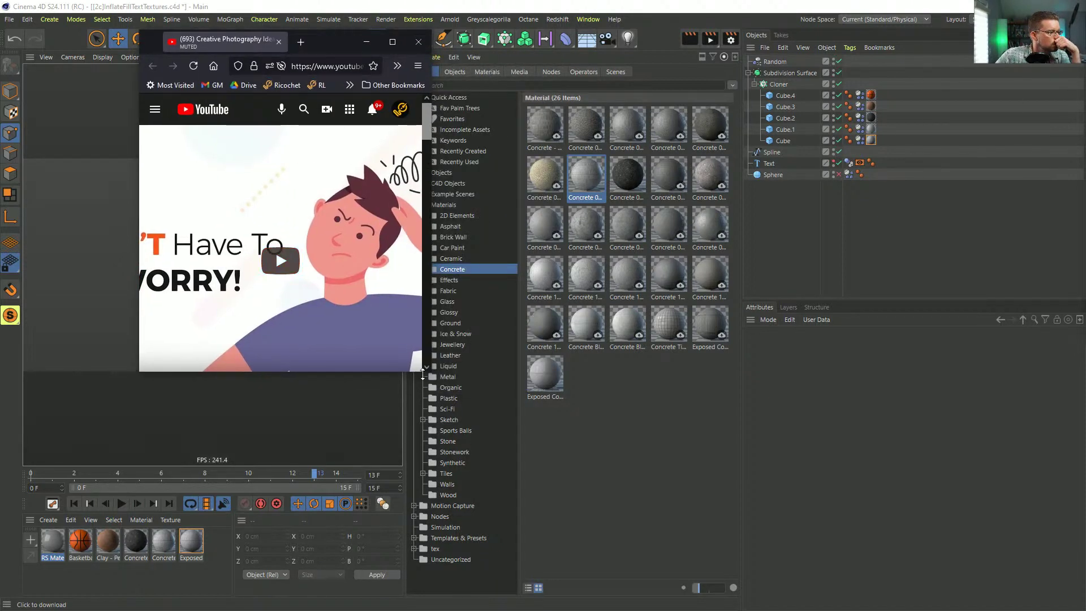
{"action": "left_click_drag", "start_coordinate": [429, 373], "coordinate": [955, 572]}
Step: Reload the soap bubble tutorial page, start the video, and move the browser window off the screen
{"action": "left_click", "coordinate": [833, 473]}
{"action": "scroll", "coordinate": [642, 377], "scroll_direction": "down", "scroll_amount": 2}
{"action": "scroll", "coordinate": [642, 377], "scroll_direction": "down", "scroll_amount": 1}
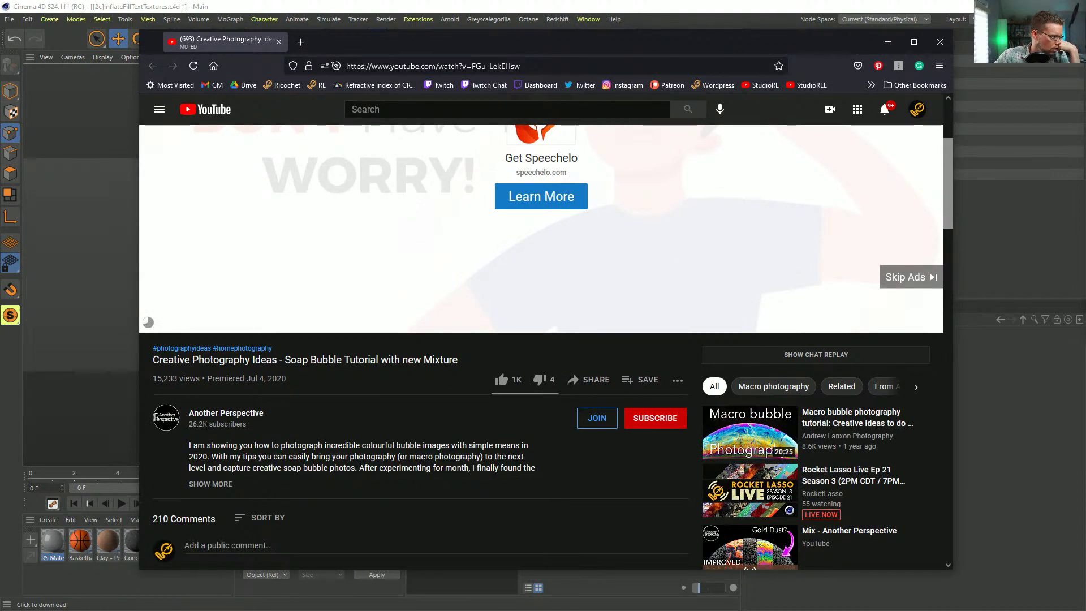
{"action": "key", "text": "F5"}
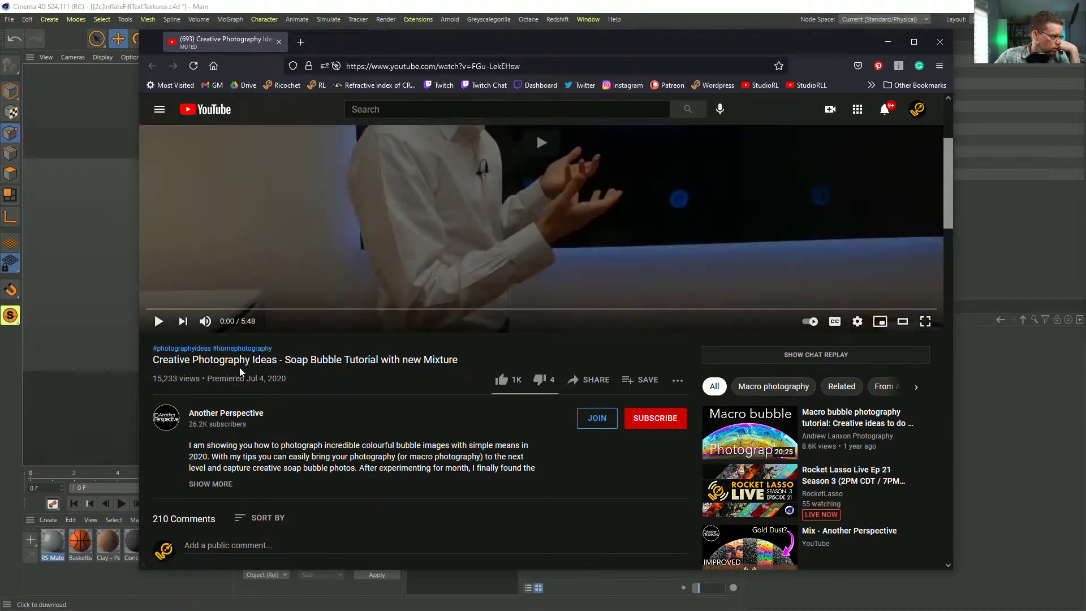
{"action": "scroll", "coordinate": [475, 289], "scroll_direction": "up", "scroll_amount": 2}
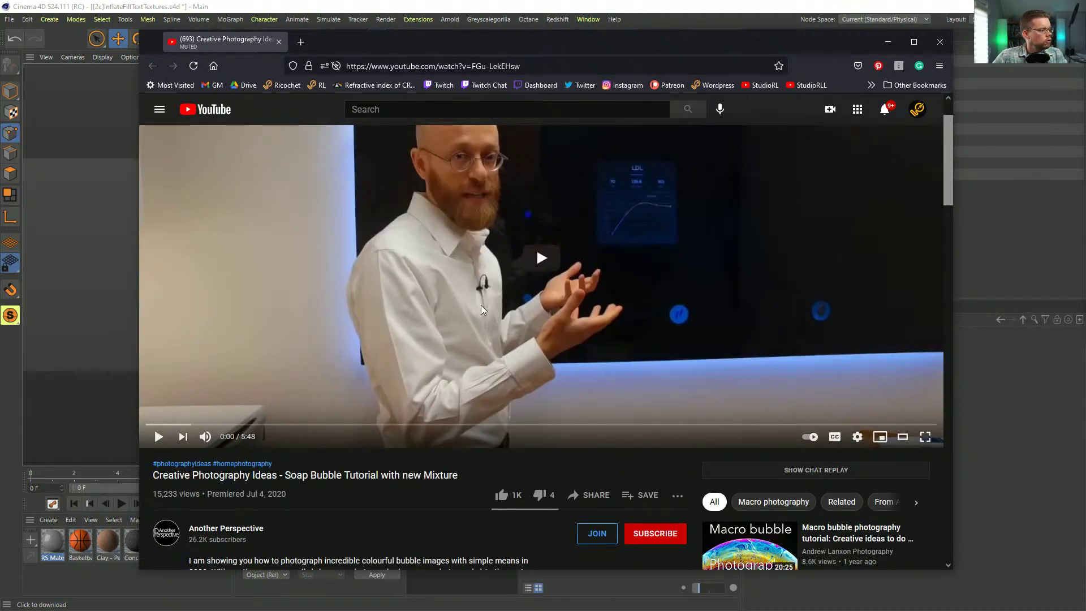
{"action": "left_click", "coordinate": [541, 257]}
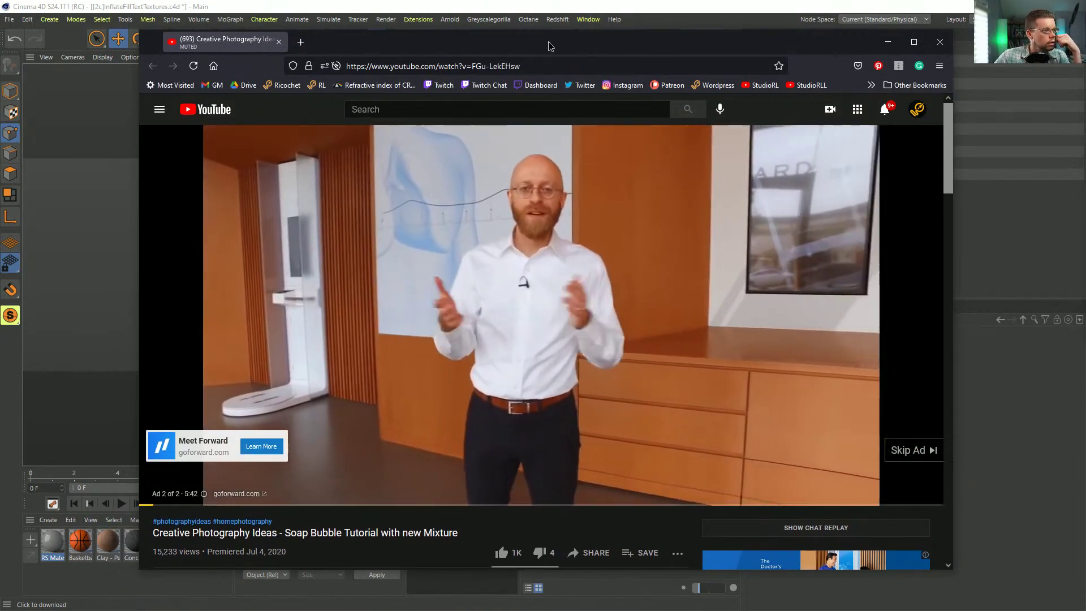
{"action": "left_click_drag", "start_coordinate": [550, 44], "coordinate": [1085, 43]}
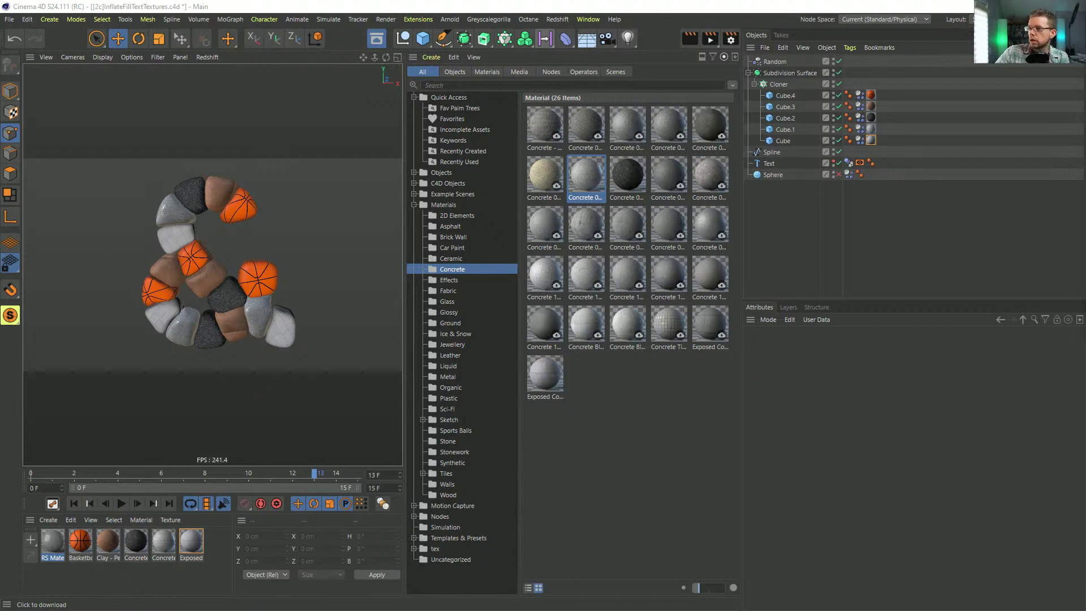
Step: Bring the browser back, examine the soap bubble mixture comparison from 3:32 to 3:39, and return to Cinema 4D
{"action": "left_click_drag", "start_coordinate": [644, 84], "coordinate": [594, 42]}
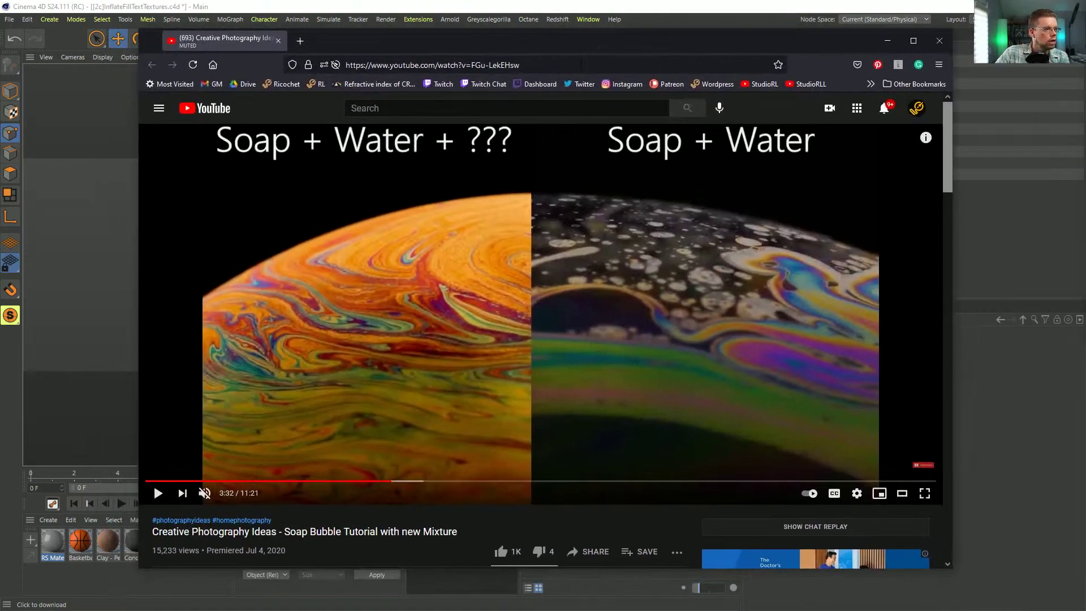
{"action": "left_click", "coordinate": [526, 282]}
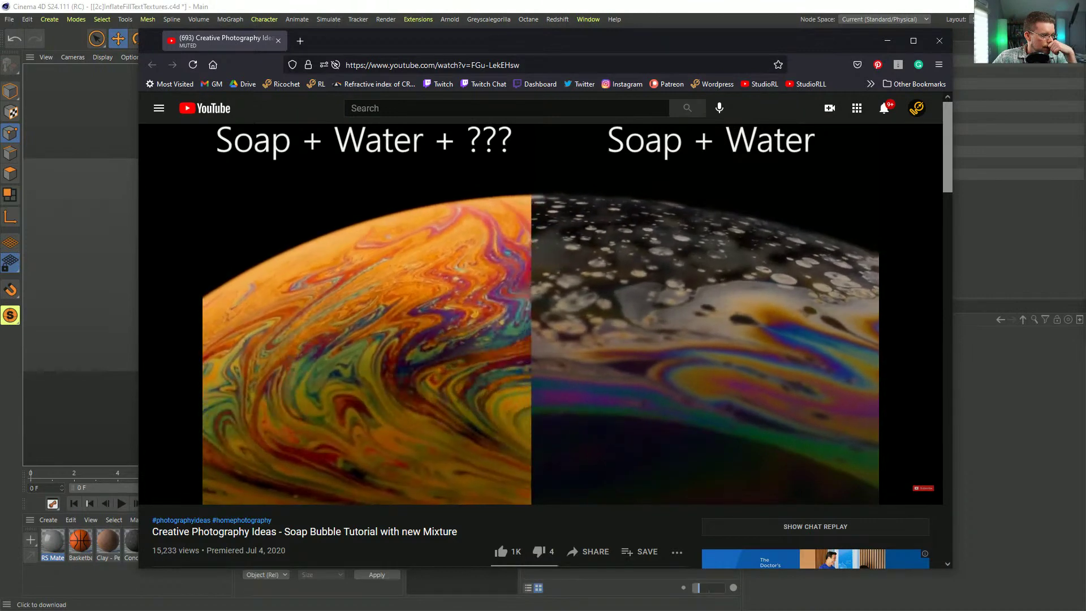
{"action": "left_click", "coordinate": [575, 341]}
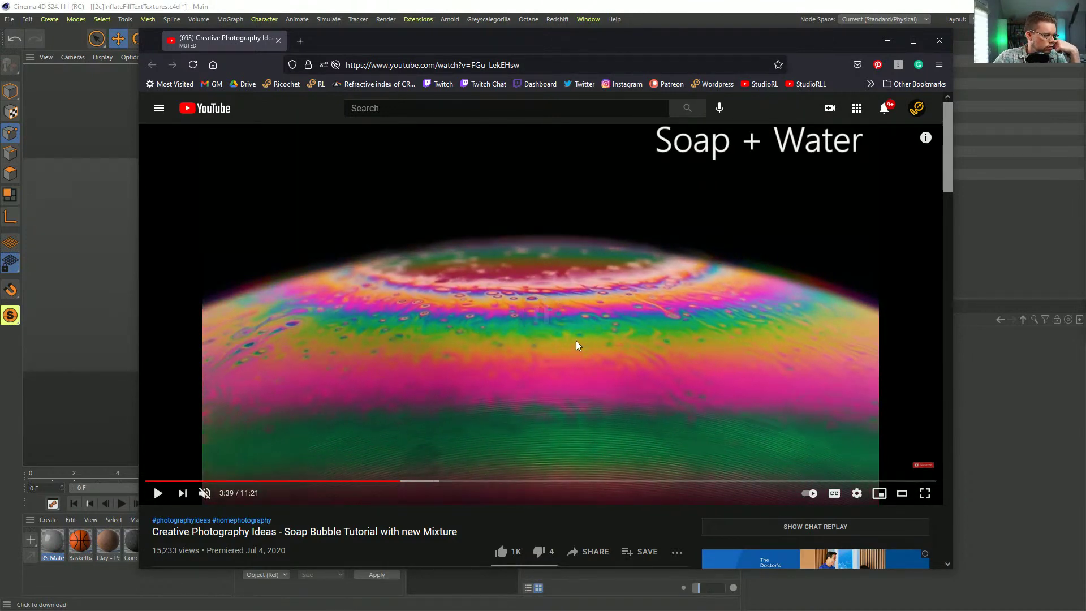
{"action": "scroll", "coordinate": [576, 341], "scroll_direction": "down", "scroll_amount": 3}
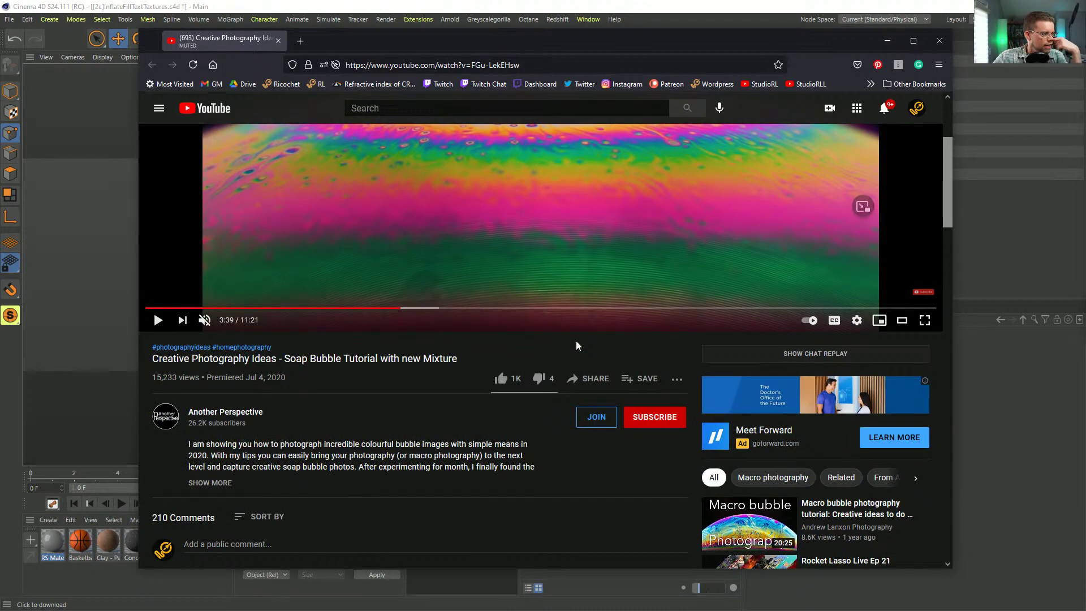
{"action": "scroll", "coordinate": [576, 343], "scroll_direction": "down", "scroll_amount": 2}
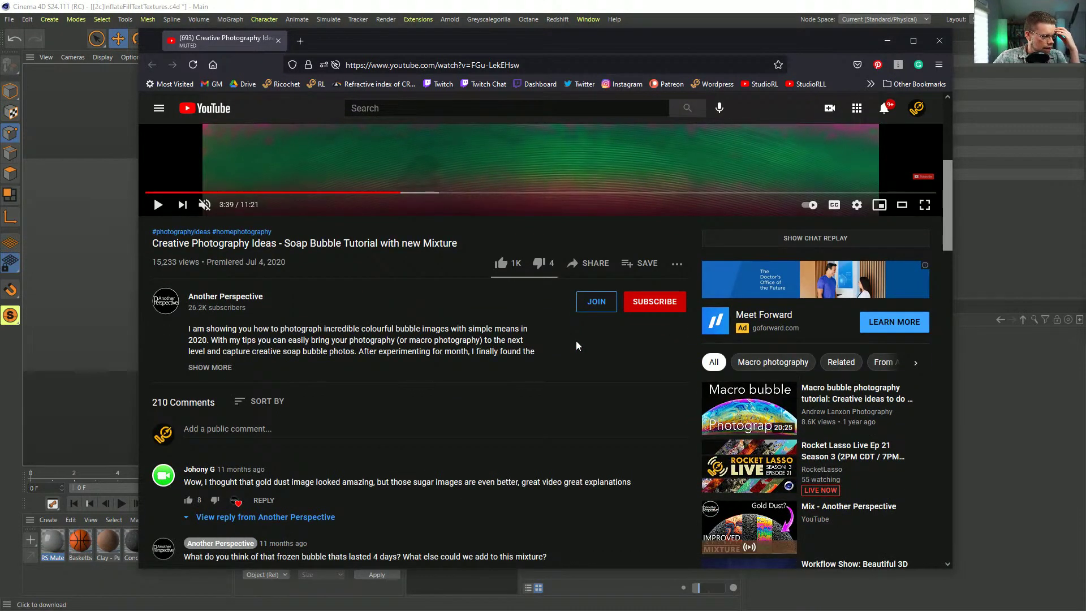
{"action": "scroll", "coordinate": [576, 341], "scroll_direction": "up", "scroll_amount": 4}
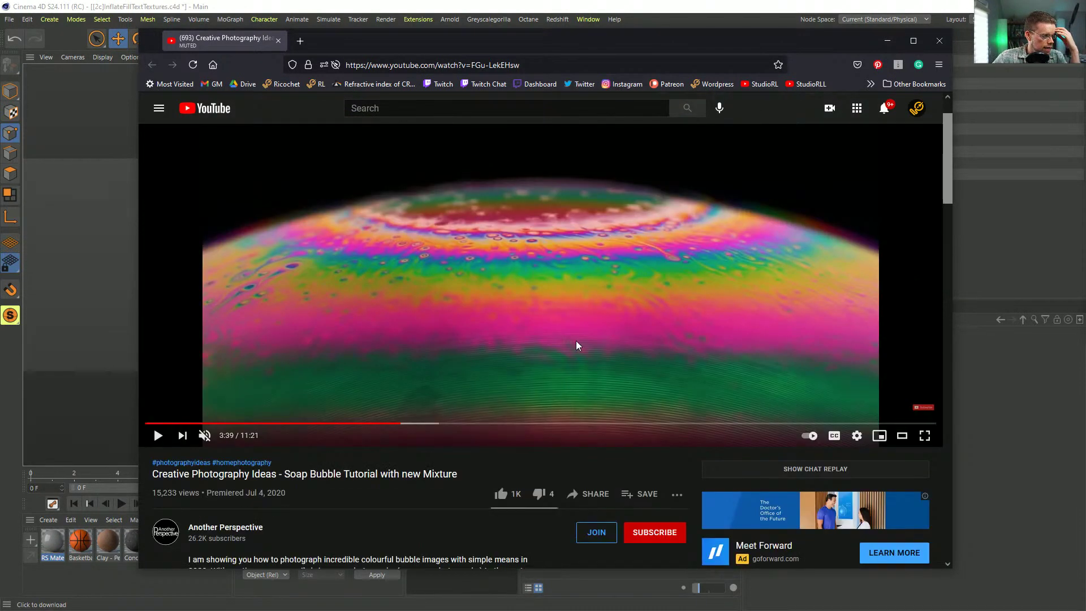
{"action": "scroll", "coordinate": [589, 343], "scroll_direction": "up", "scroll_amount": 1}
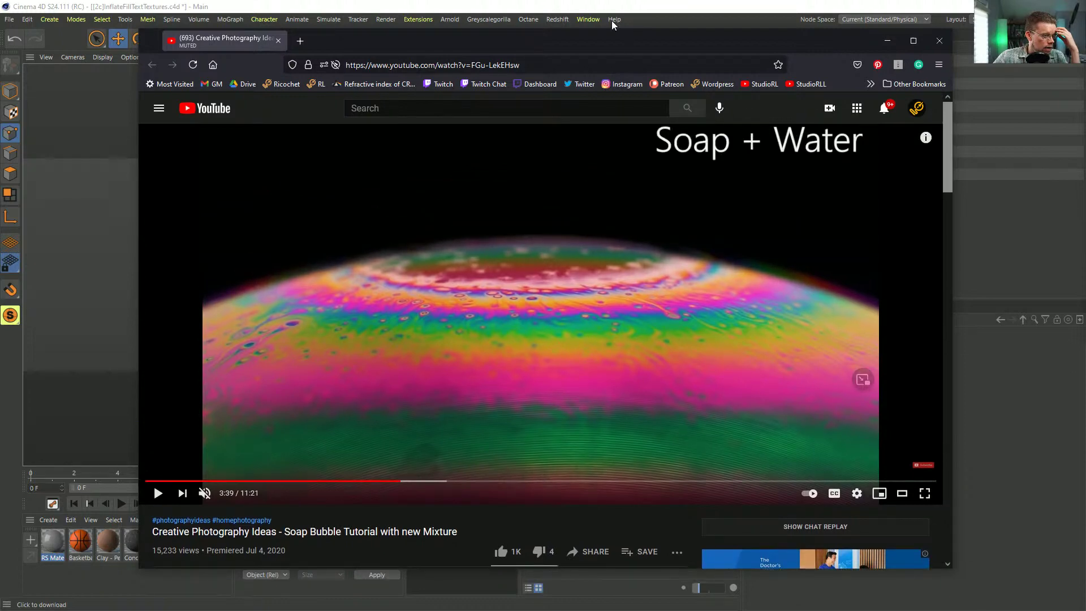
{"action": "key", "text": "alt+Tab"}
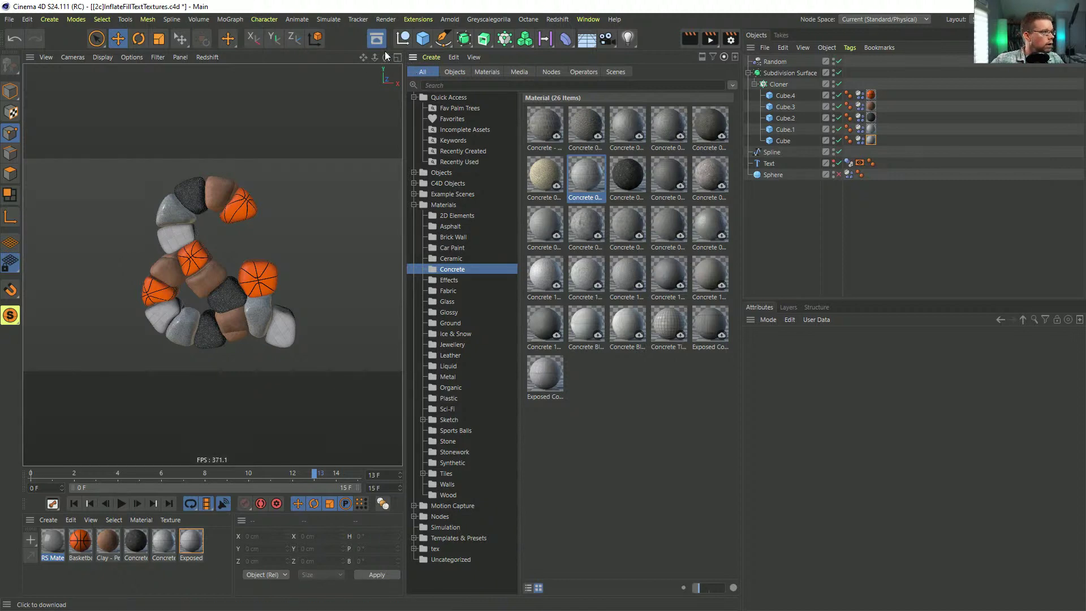
Step: Close the asset browser, clear the object selection, and create a new empty project
{"action": "left_click", "coordinate": [375, 40]}
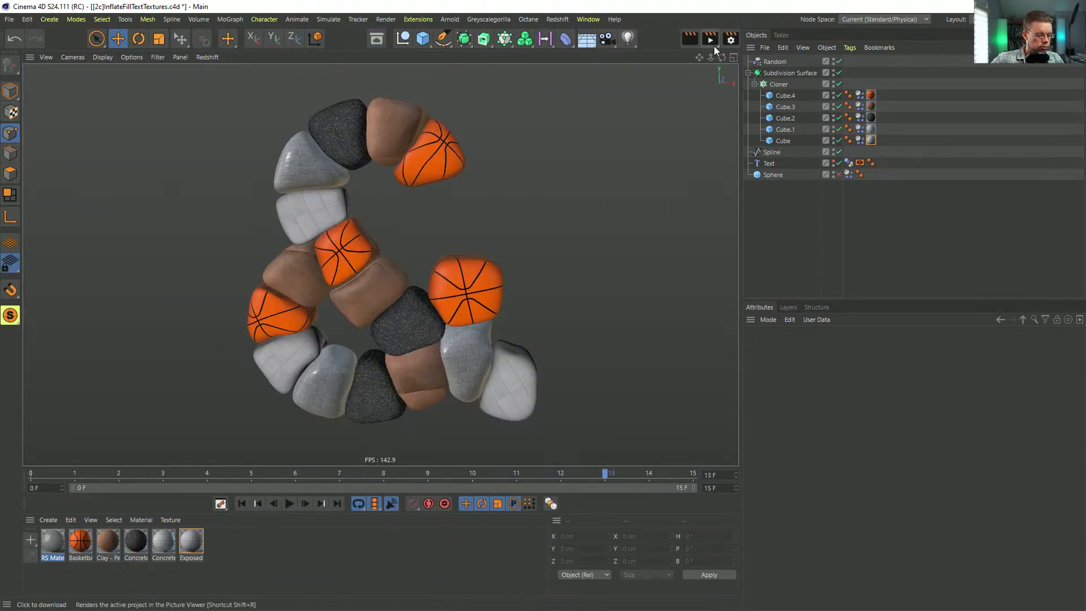
{"action": "left_click", "coordinate": [945, 80]}
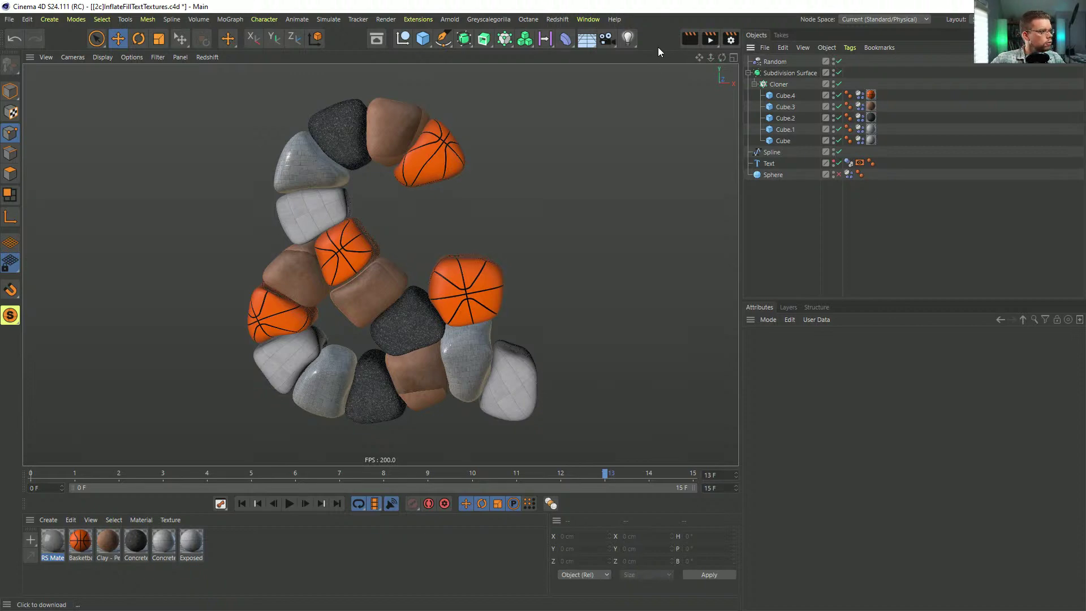
{"action": "key", "text": "ctrl+n"}
Step: Start opening a project and browse to the Demo Files folder inside the Ricochet folder
{"action": "left_click", "coordinate": [9, 23]}
{"action": "left_click", "coordinate": [39, 52]}
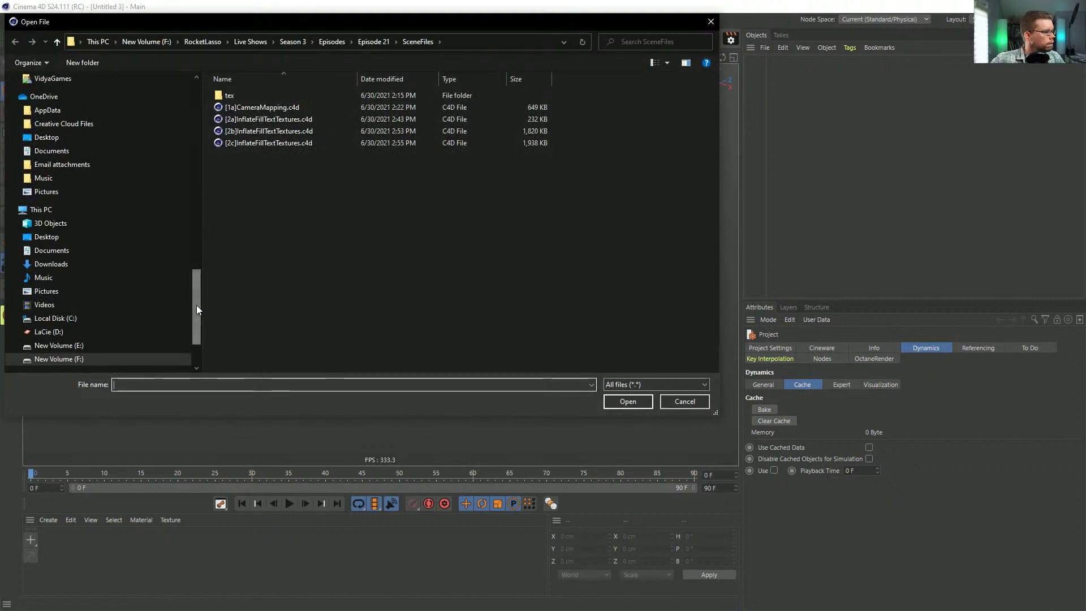
{"action": "scroll", "coordinate": [191, 339], "scroll_direction": "down", "scroll_amount": 3}
{"action": "left_click_drag", "start_coordinate": [192, 332], "coordinate": [192, 86]}
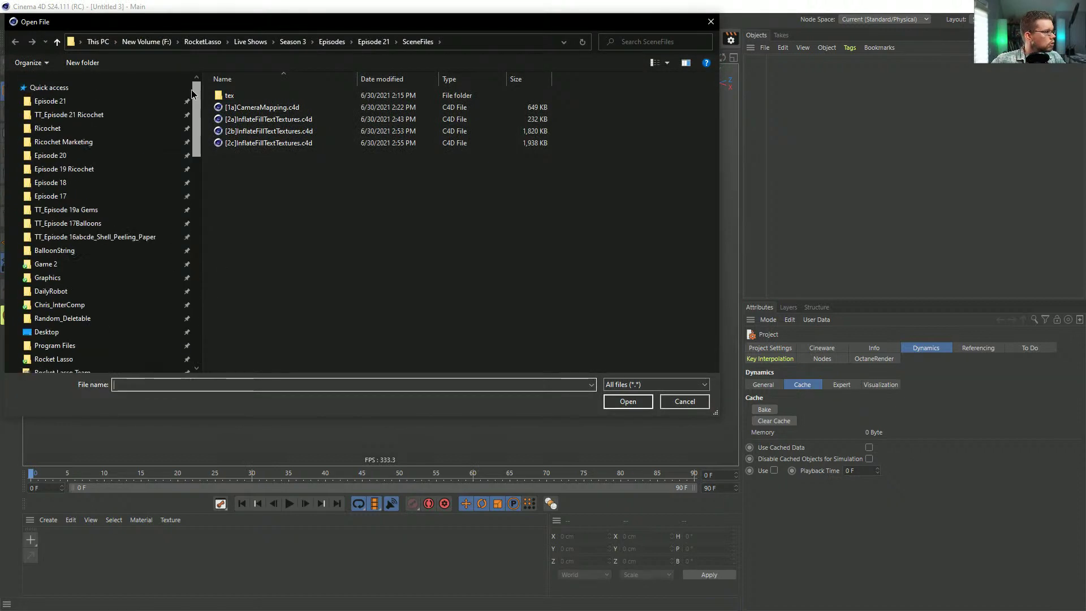
{"action": "left_click", "coordinate": [113, 127]}
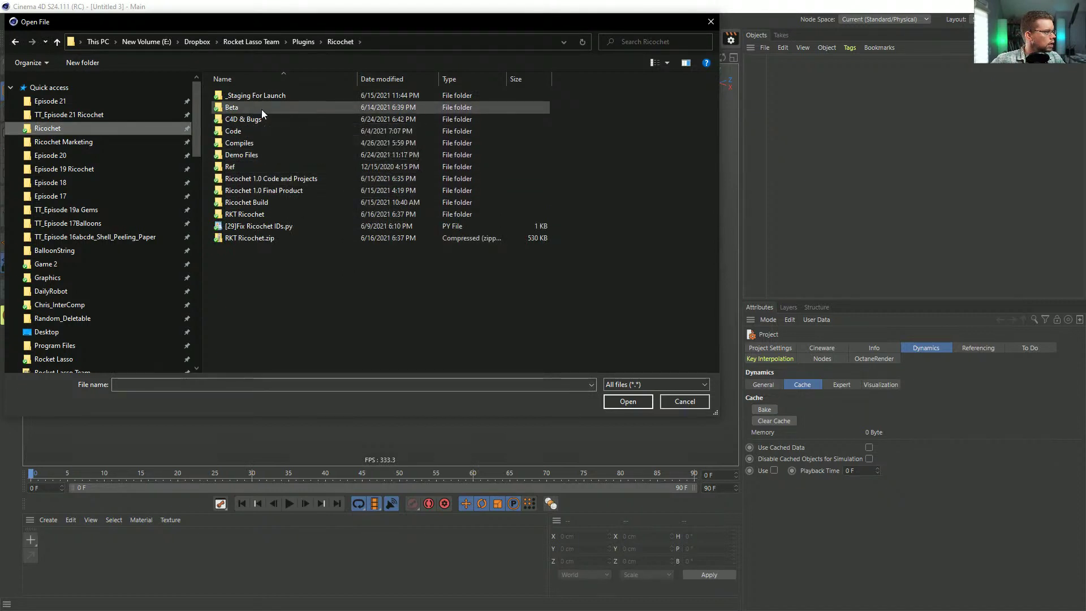
{"action": "double_click", "coordinate": [243, 119]}
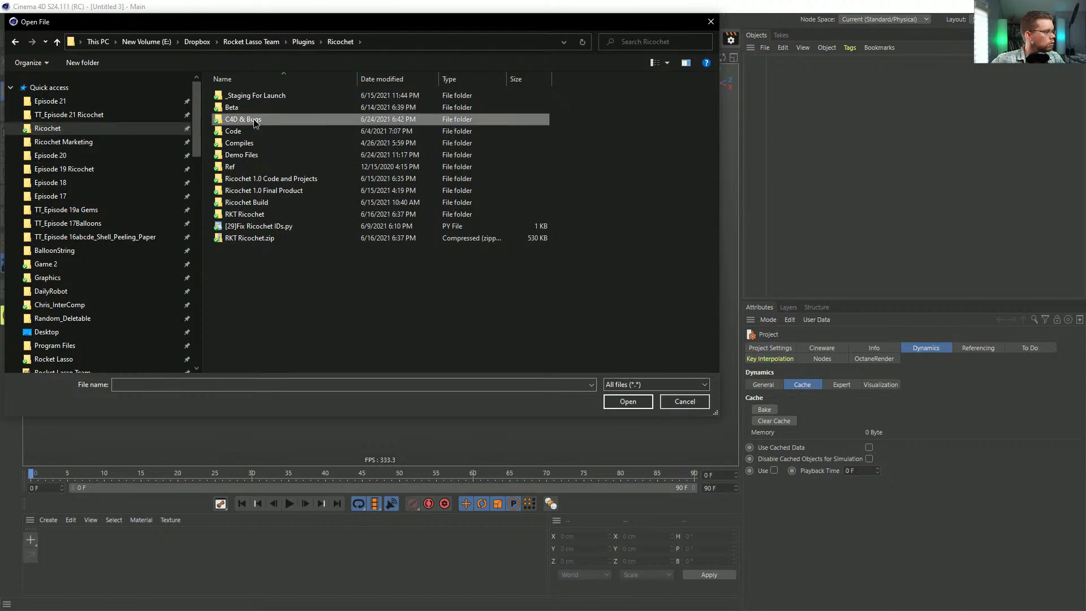
{"action": "left_click", "coordinate": [340, 41]}
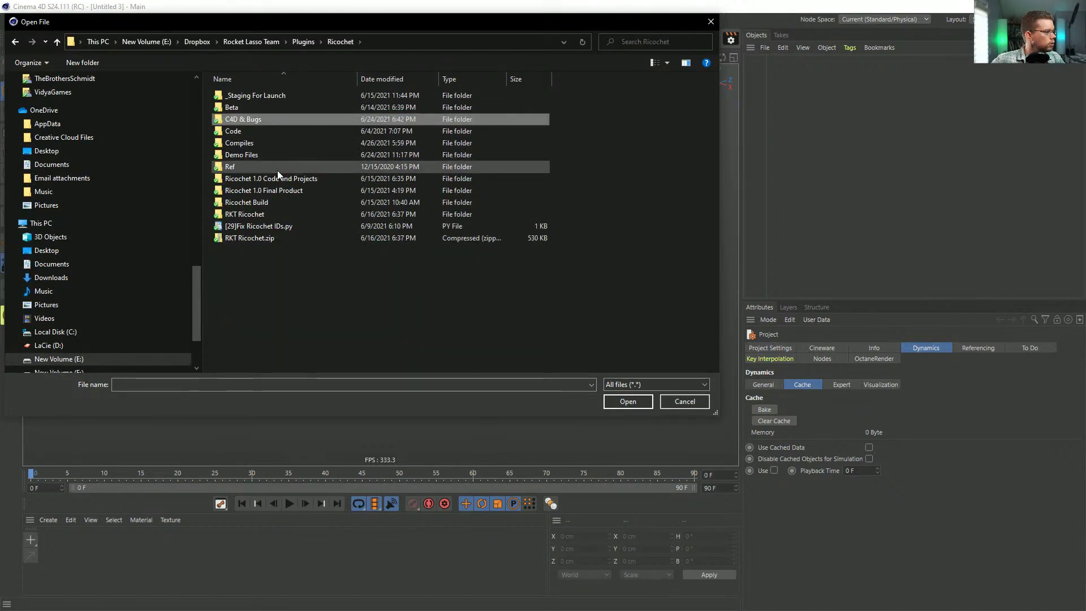
{"action": "double_click", "coordinate": [341, 143]}
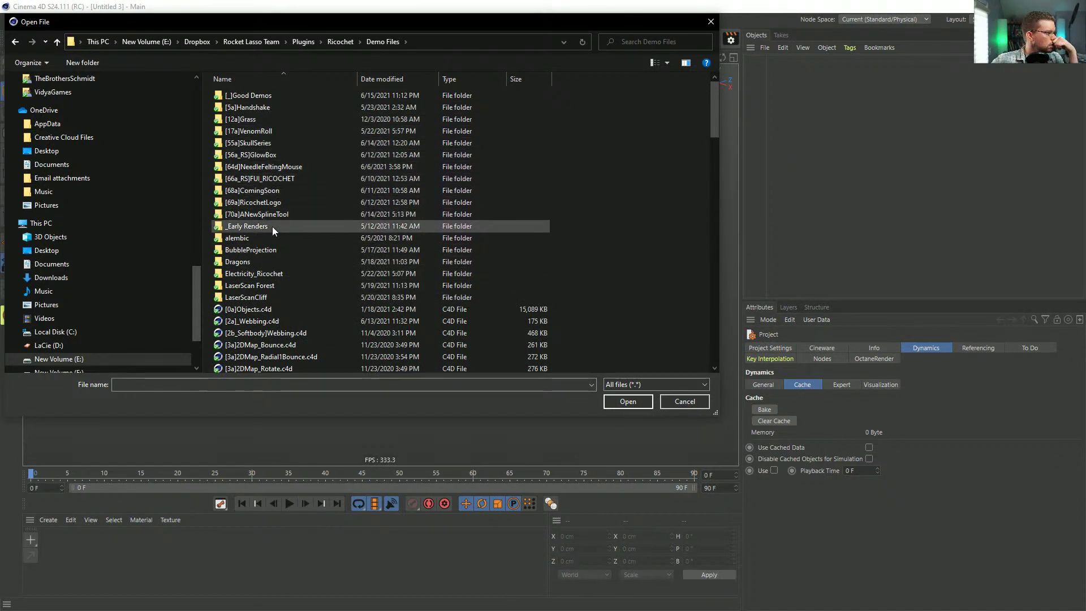
Step: Open the project [48c_RS]SoapBubble.c4d from the BubbleProjection folder
{"action": "mouse_move", "coordinate": [275, 256]}
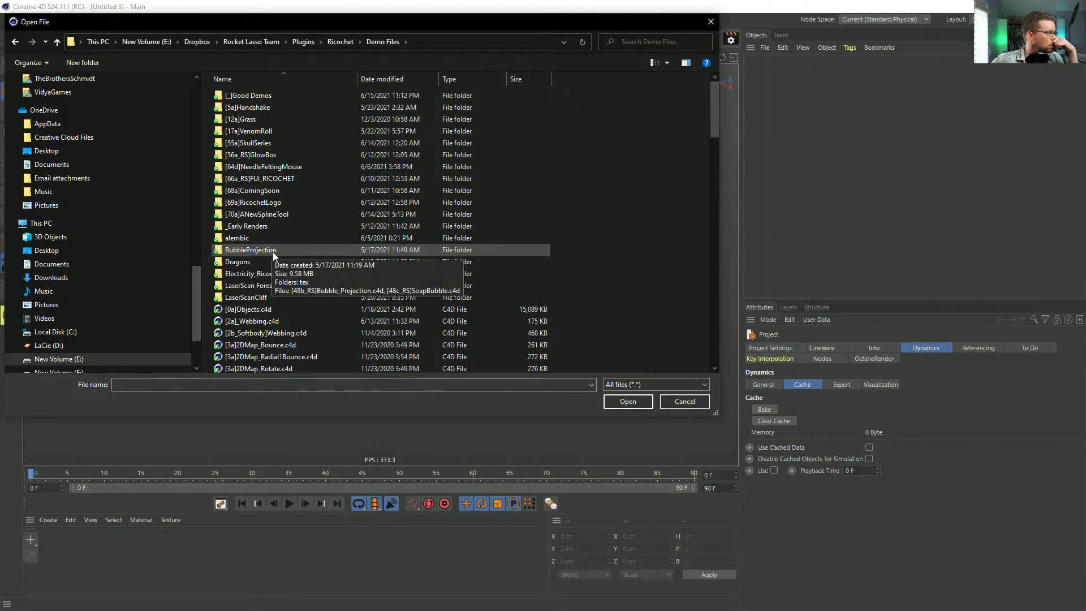
{"action": "double_click", "coordinate": [274, 253]}
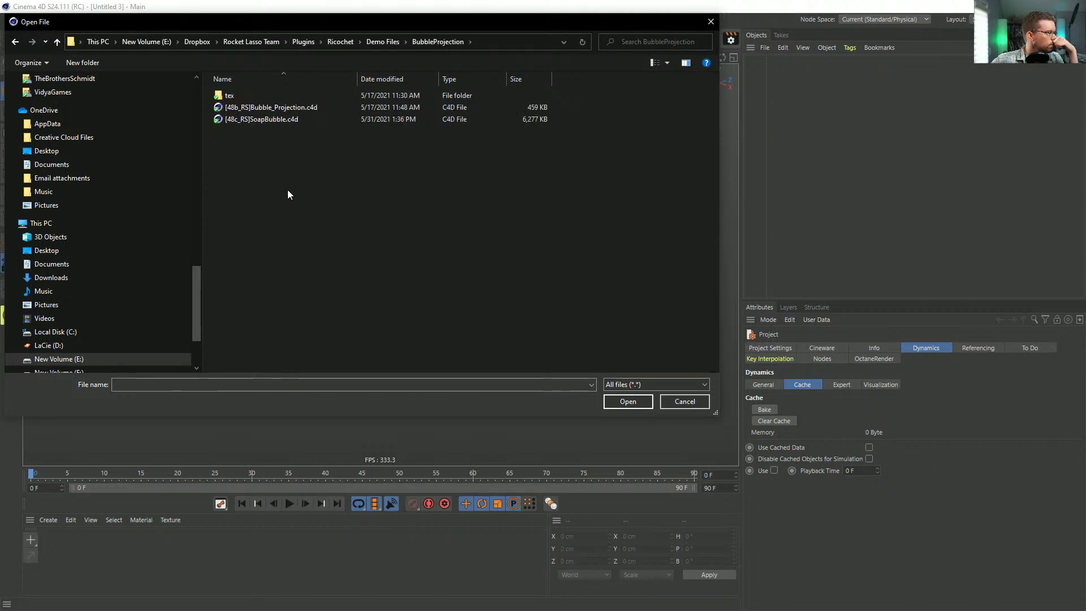
{"action": "left_click", "coordinate": [267, 119]}
{"action": "left_click", "coordinate": [629, 401]}
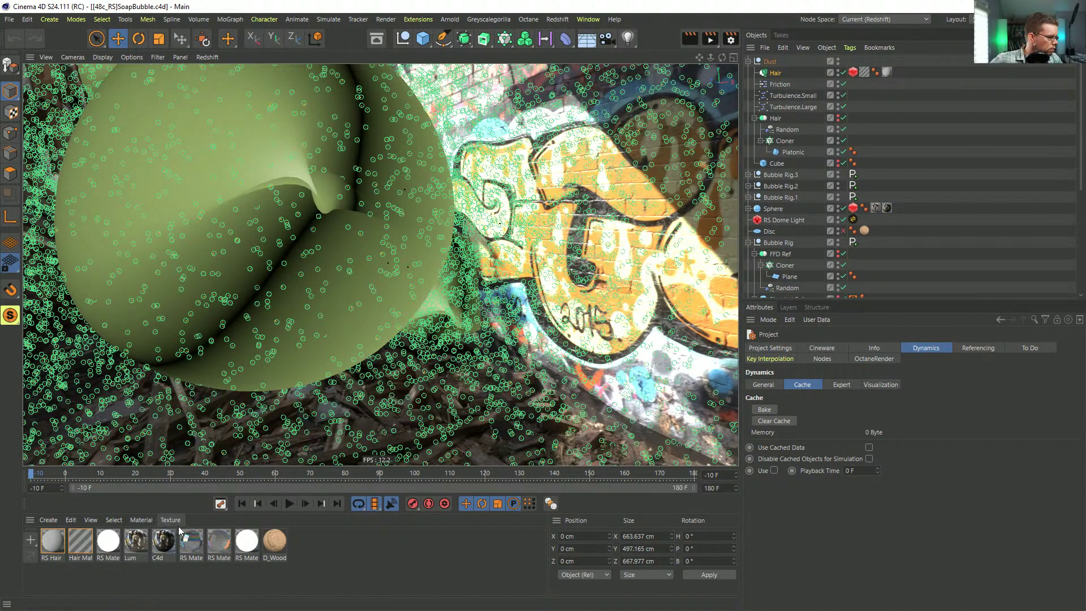
Step: Delete the Dust group and the Bubble Rig.3, Bubble Rig.2 and Bubble Rig.1 nulls
{"action": "left_click", "coordinate": [768, 63]}
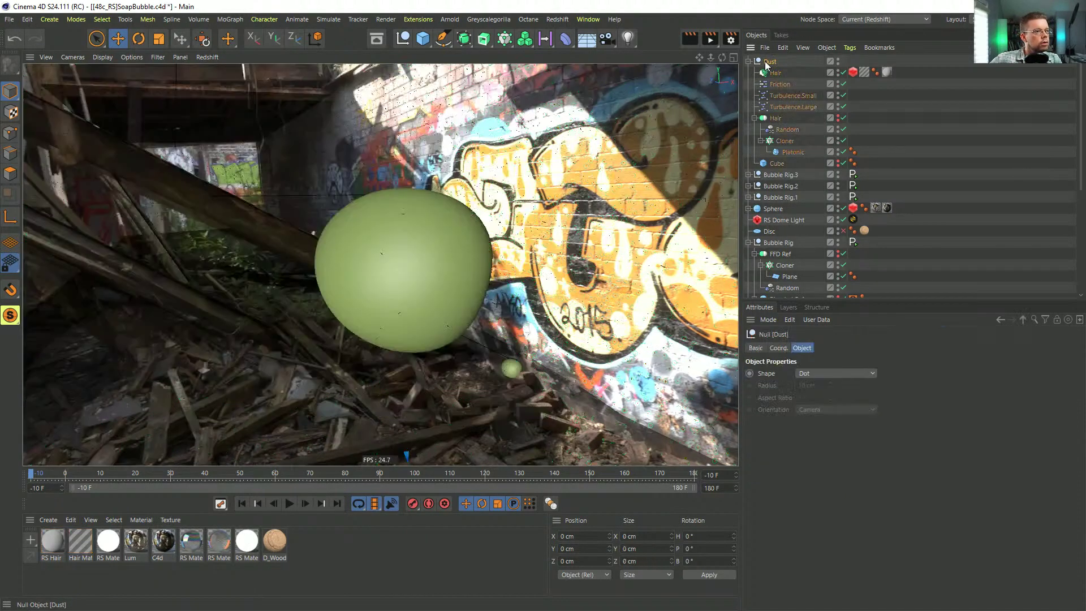
{"action": "key", "text": "Delete"}
{"action": "left_click", "coordinate": [774, 62]}
{"action": "key", "text": "Delete"}
{"action": "left_click", "coordinate": [775, 63]}
{"action": "key", "text": "Delete"}
{"action": "left_click", "coordinate": [776, 64]}
{"action": "key", "text": "Delete"}
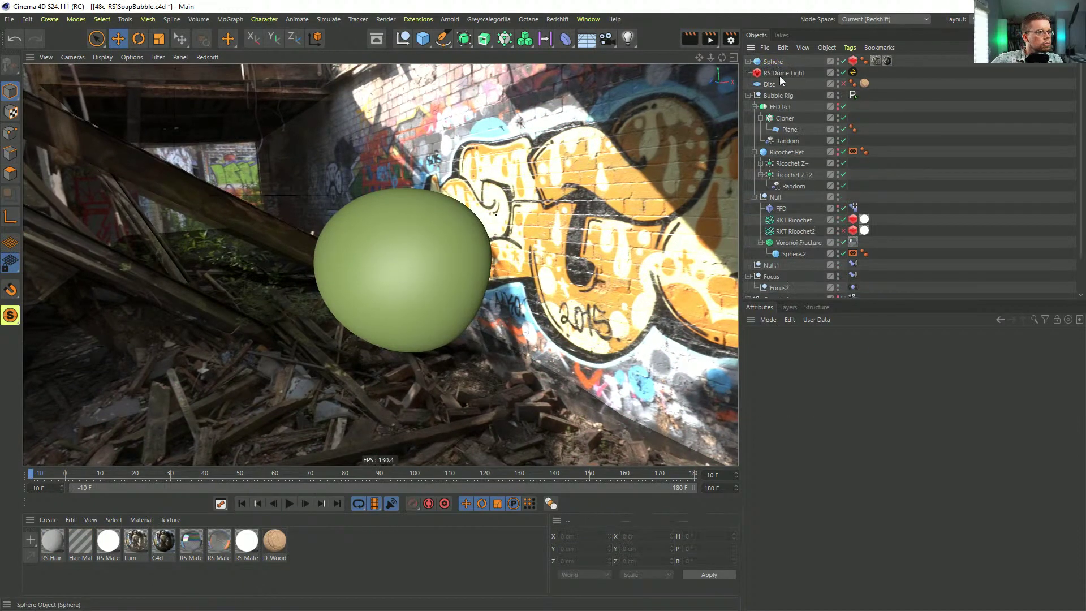
Step: Add a sphere primitive and transfer the RS Material.1 tag from the Voronoi Fracture in Bubble Rig onto it
{"action": "left_click", "coordinate": [789, 97]}
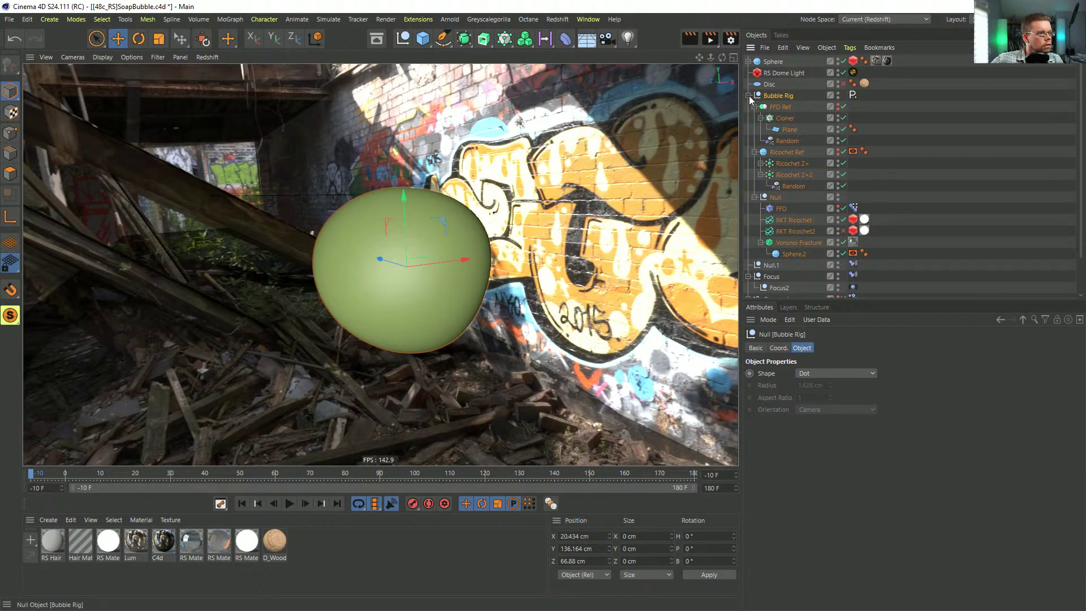
{"action": "left_click", "coordinate": [803, 244]}
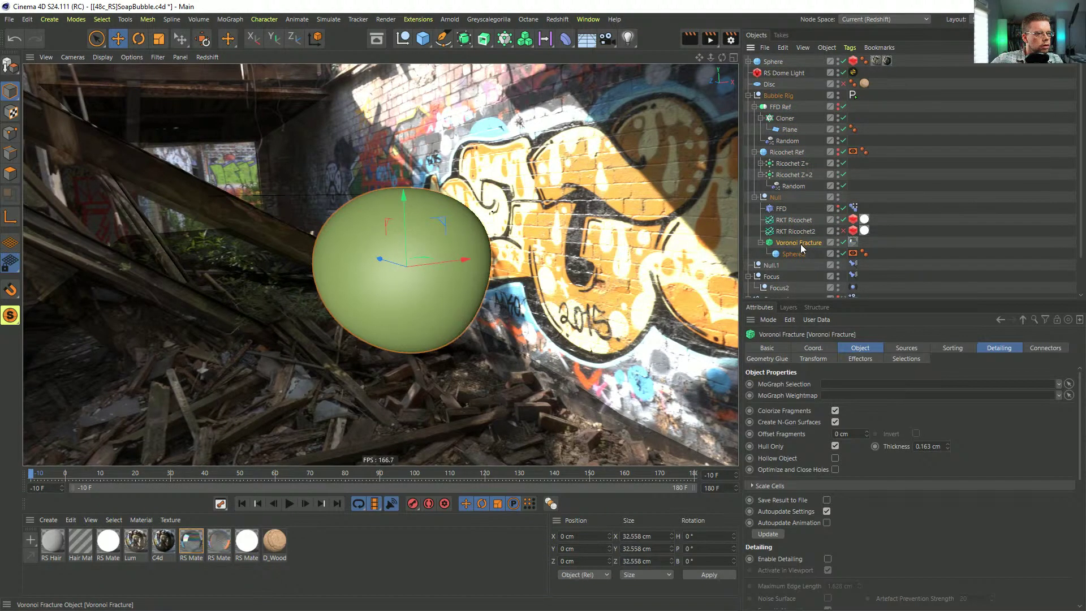
{"action": "left_click", "coordinate": [853, 242]}
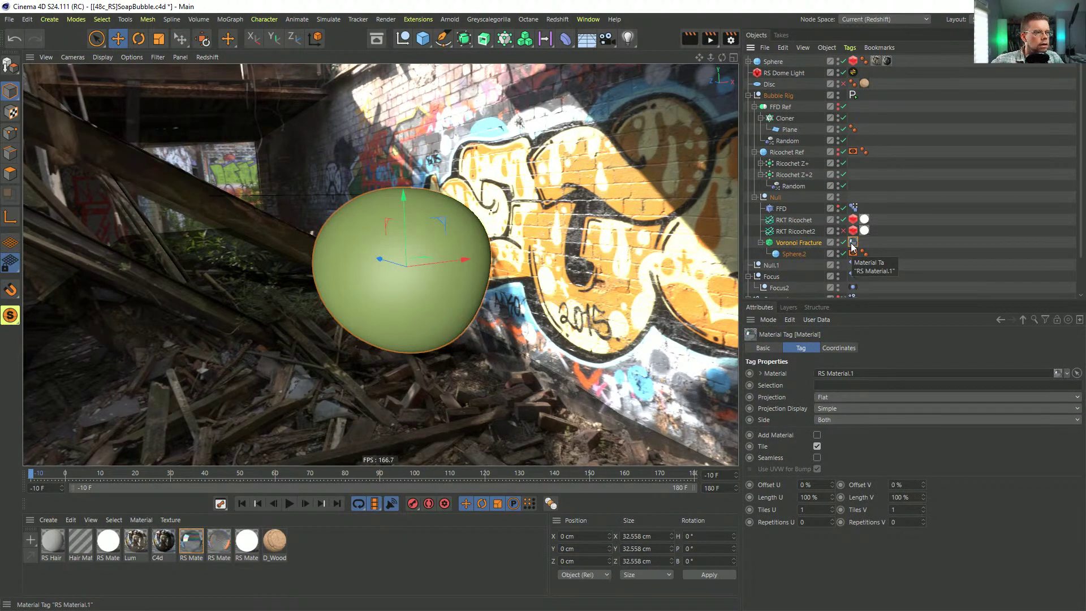
{"action": "left_click", "coordinate": [423, 38]}
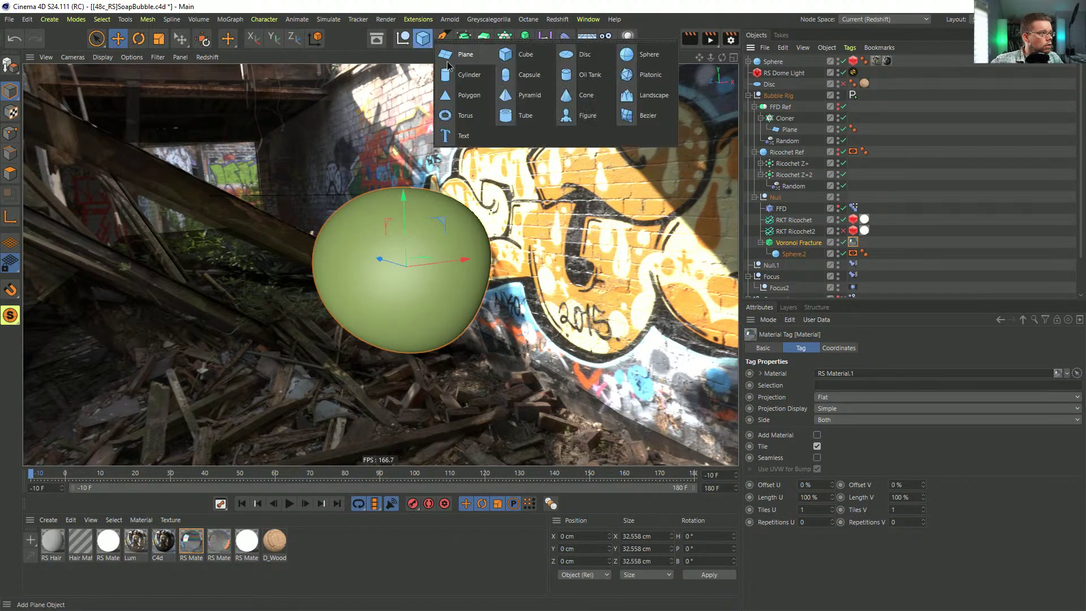
{"action": "left_click", "coordinate": [638, 66]}
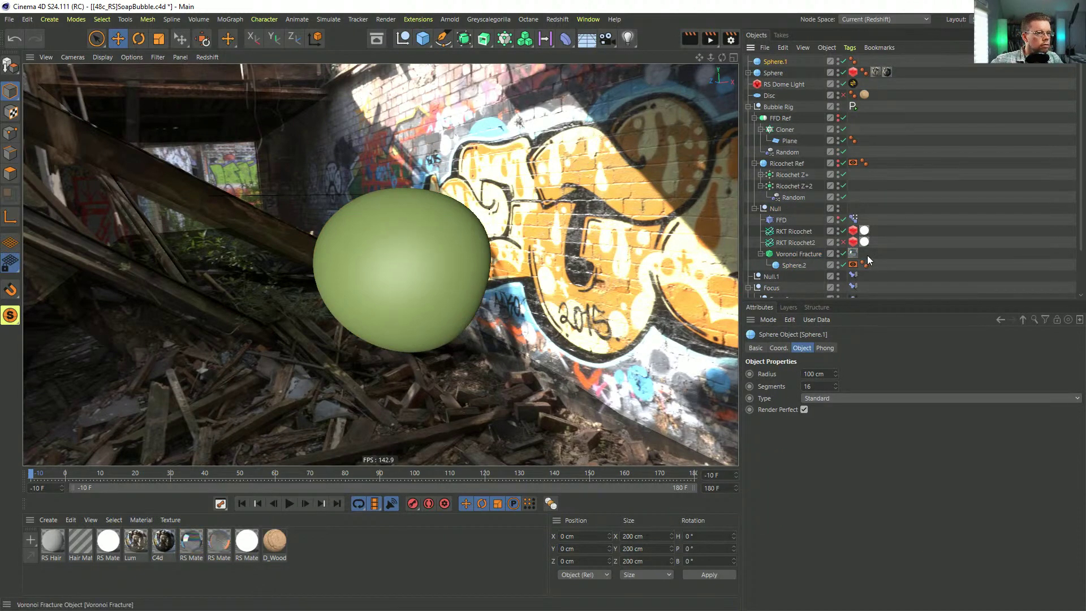
{"action": "left_click_drag", "start_coordinate": [887, 71], "coordinate": [863, 61], "text": "ctrl"}
Step: Delete the remaining Bubble Rig and the Disc, and select the RS Dome Light to check its settings
{"action": "left_click", "coordinate": [774, 74]}
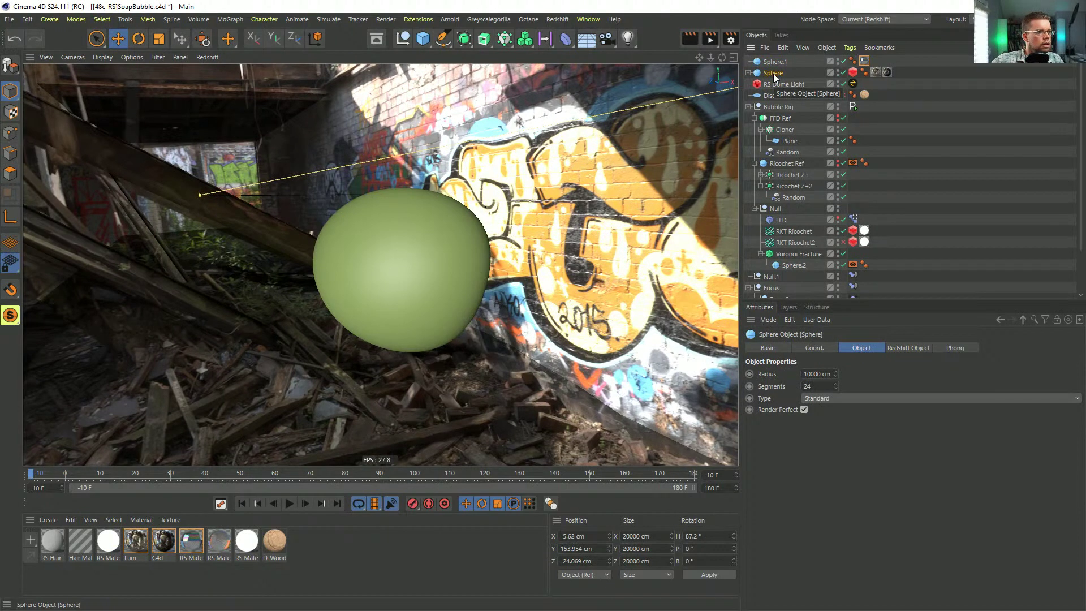
{"action": "left_click", "coordinate": [777, 107]}
{"action": "key", "text": "Delete"}
{"action": "left_click", "coordinate": [768, 96]}
{"action": "key", "text": "Delete"}
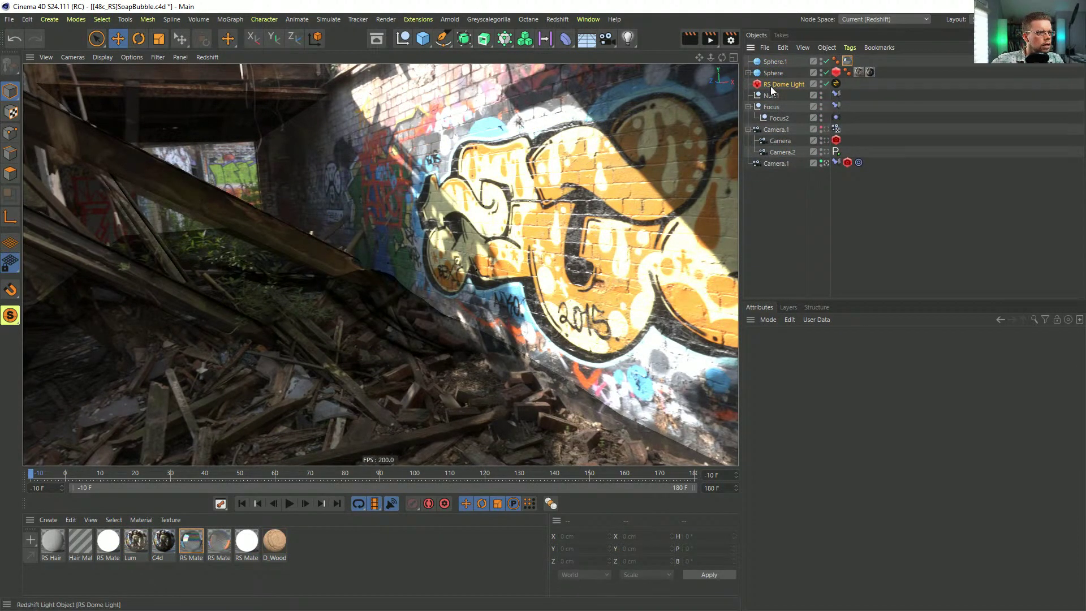
{"action": "left_click", "coordinate": [787, 86]}
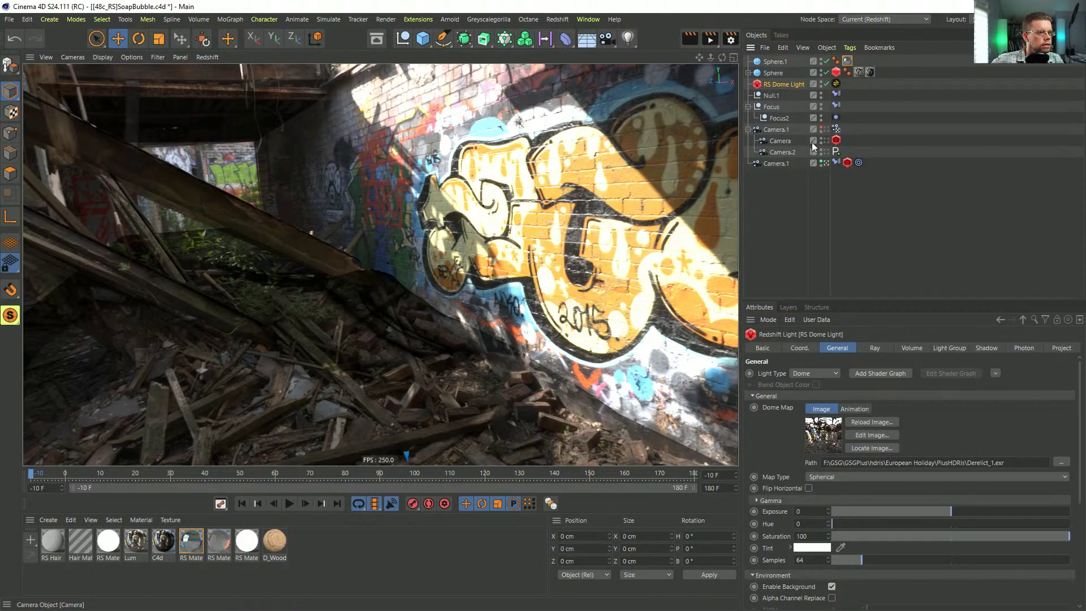
Step: Place the new sphere at about Y 118 cm, Z 246 cm and scale it to a radius of about 17.7 cm
{"action": "left_click", "coordinate": [780, 61]}
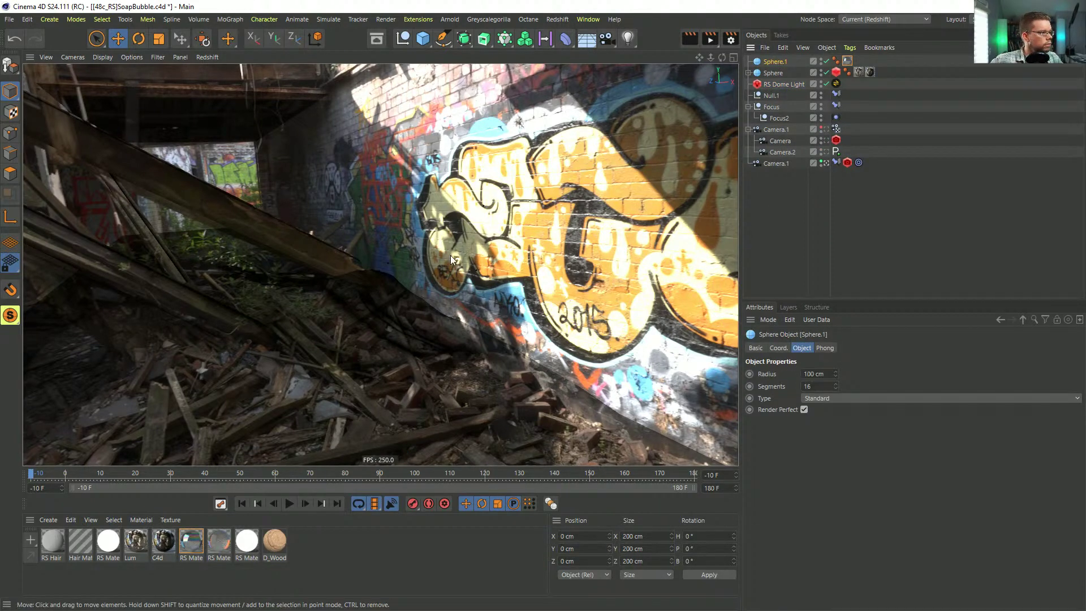
{"action": "scroll", "coordinate": [445, 260], "scroll_direction": "down", "scroll_amount": 5}
{"action": "scroll", "coordinate": [446, 260], "scroll_direction": "up", "scroll_amount": 2}
{"action": "left_click_drag", "start_coordinate": [443, 454], "coordinate": [425, 365]}
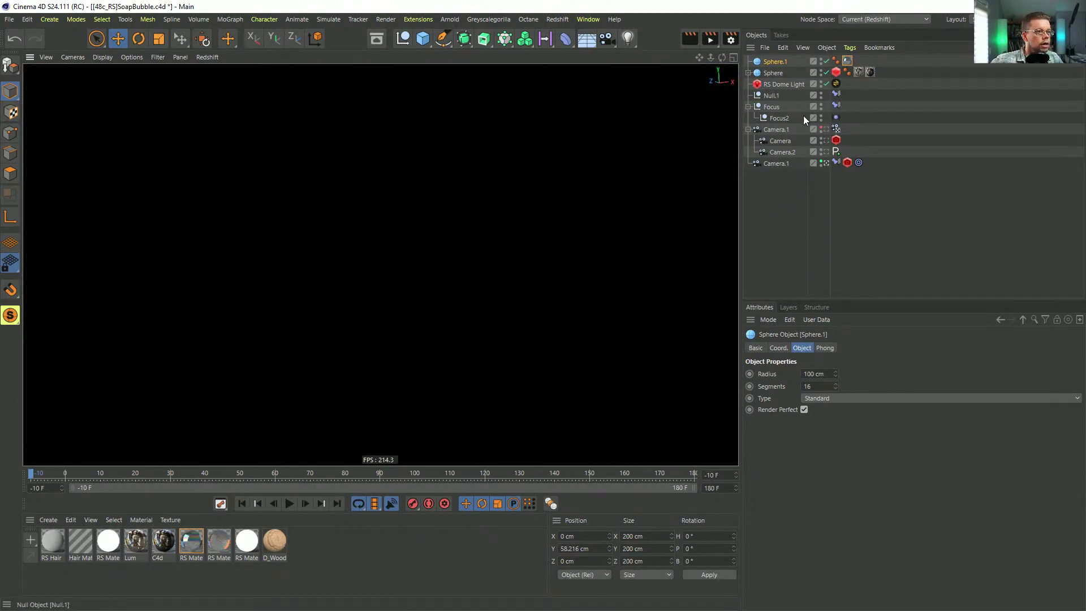
{"action": "left_click", "coordinate": [827, 163]}
{"action": "left_click_drag", "start_coordinate": [541, 258], "coordinate": [456, 228], "text": "alt"}
{"action": "right_click_drag", "start_coordinate": [456, 228], "coordinate": [594, 243], "text": "alt"}
{"action": "left_click_drag", "start_coordinate": [594, 244], "coordinate": [354, 192], "text": "alt"}
{"action": "key", "text": "t"}
{"action": "scroll", "coordinate": [446, 184], "scroll_direction": "up", "scroll_amount": 5}
{"action": "middle_click_drag", "start_coordinate": [446, 184], "coordinate": [528, 216], "text": "alt"}
{"action": "scroll", "coordinate": [441, 220], "scroll_direction": "up", "scroll_amount": 4}
{"action": "left_click_drag", "start_coordinate": [441, 221], "coordinate": [419, 189], "text": "alt"}
Step: Set the new sphere's segments to 64
{"action": "left_click", "coordinate": [772, 61]}
{"action": "double_click", "coordinate": [814, 386]}
{"action": "type", "text": "64"}
{"action": "key", "text": "Return"}
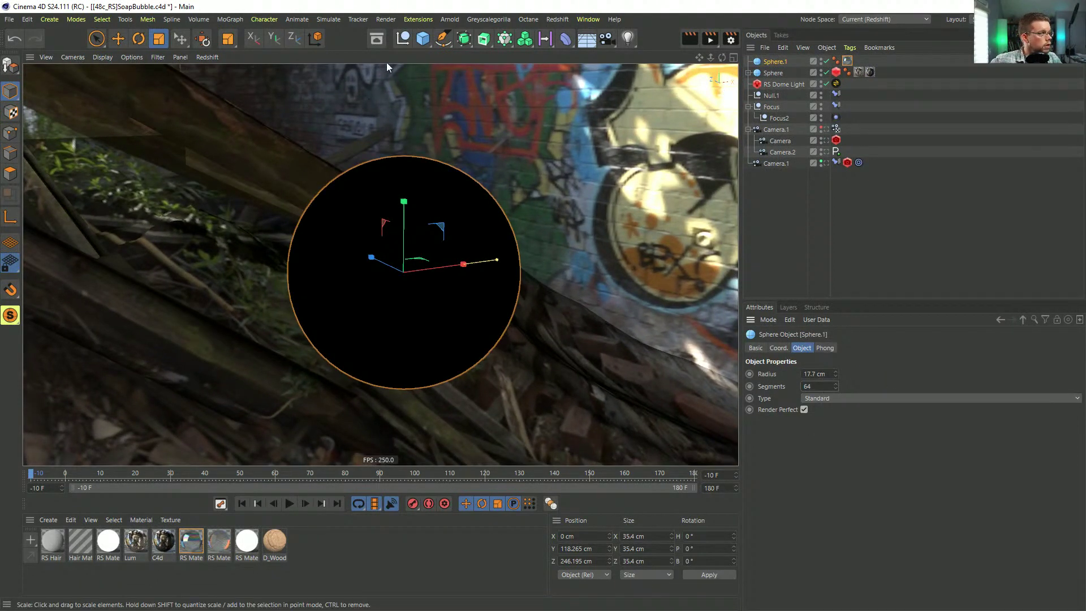
Step: Open the Redshift RenderView, start the live render, and enlarge and reposition its window over the viewport
{"action": "left_click", "coordinate": [435, 22]}
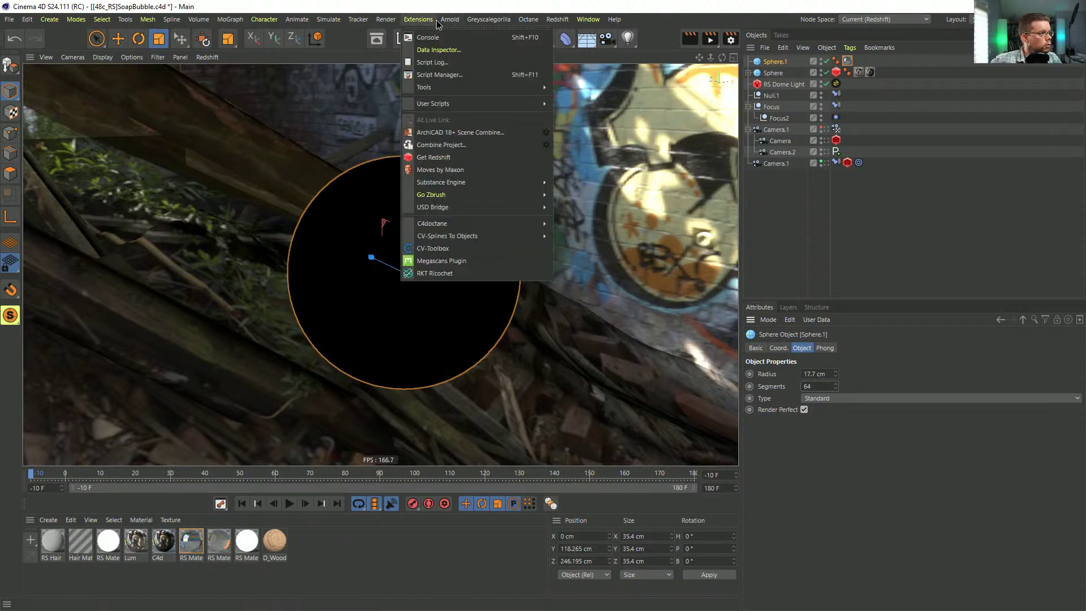
{"action": "mouse_move", "coordinate": [555, 19]}
{"action": "left_click", "coordinate": [574, 106]}
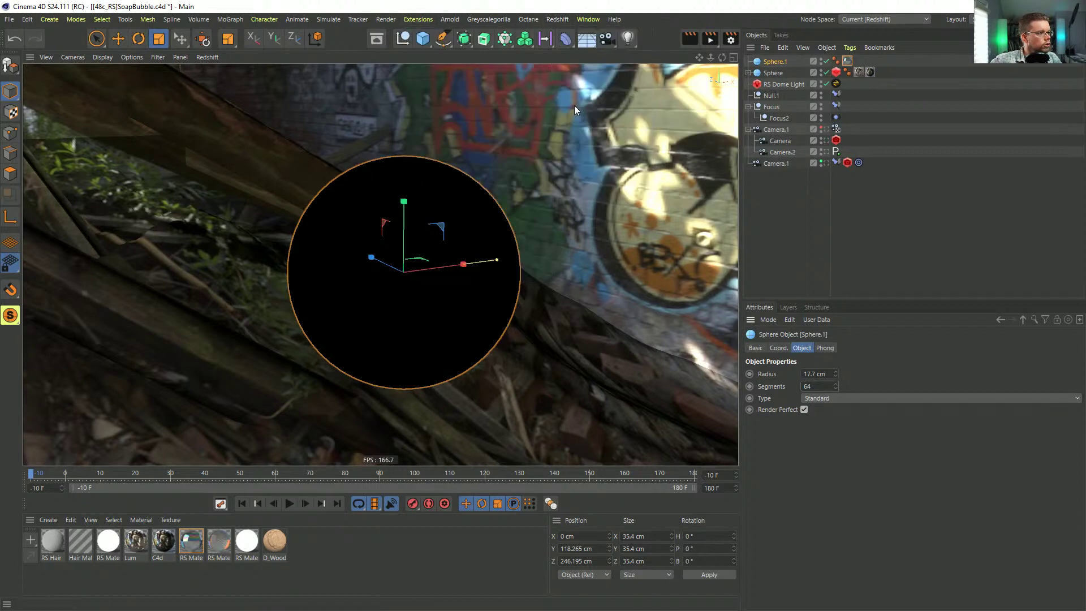
{"action": "left_click", "coordinate": [382, 52]}
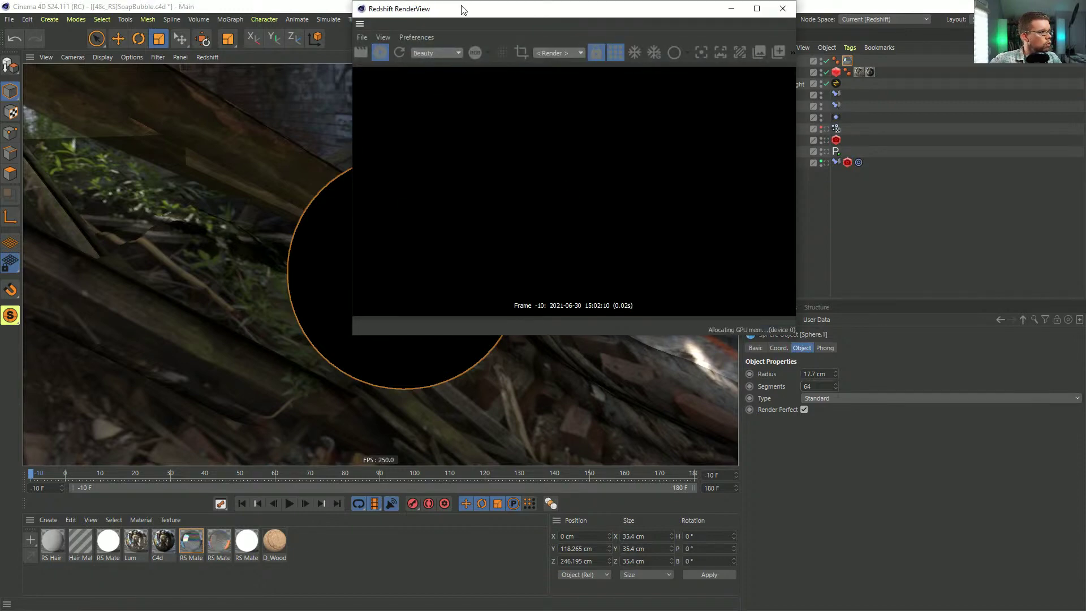
{"action": "left_click_drag", "start_coordinate": [412, 9], "coordinate": [86, 61]}
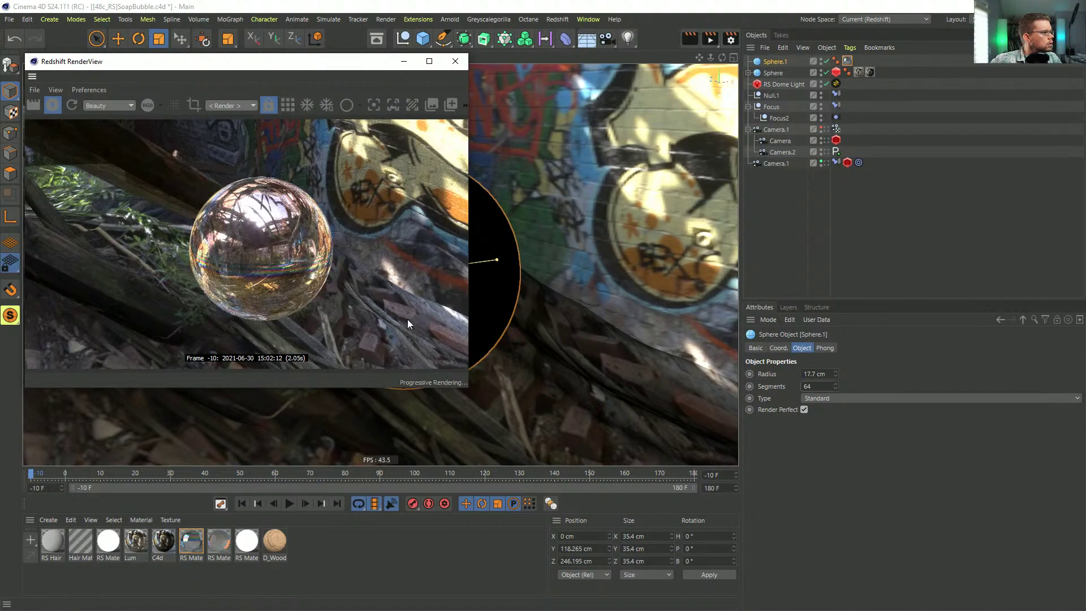
{"action": "left_click_drag", "start_coordinate": [469, 389], "coordinate": [613, 526]}
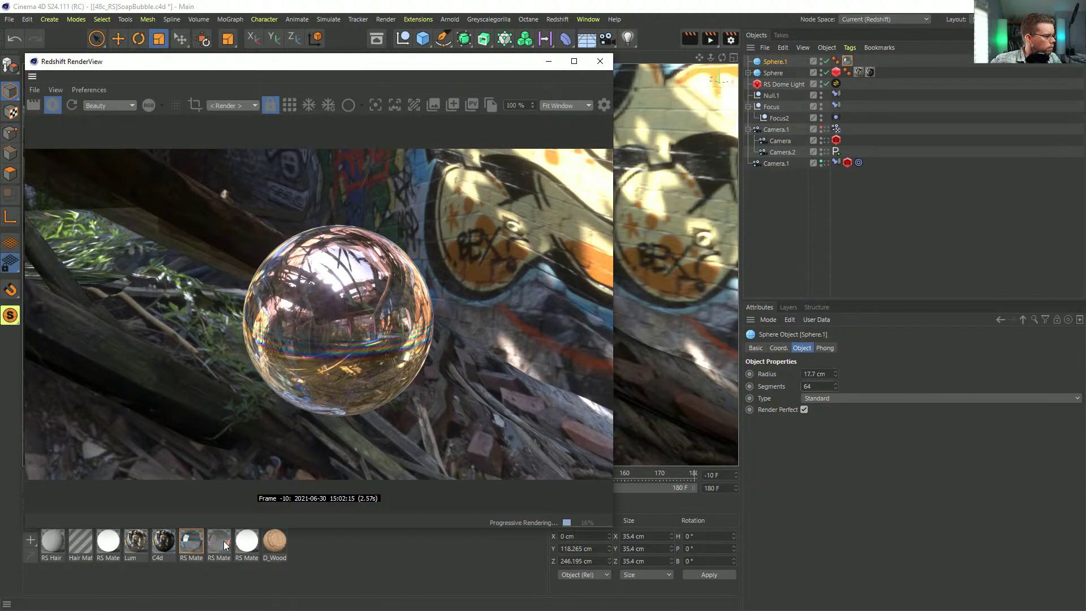
{"action": "left_click_drag", "start_coordinate": [443, 70], "coordinate": [489, 65]}
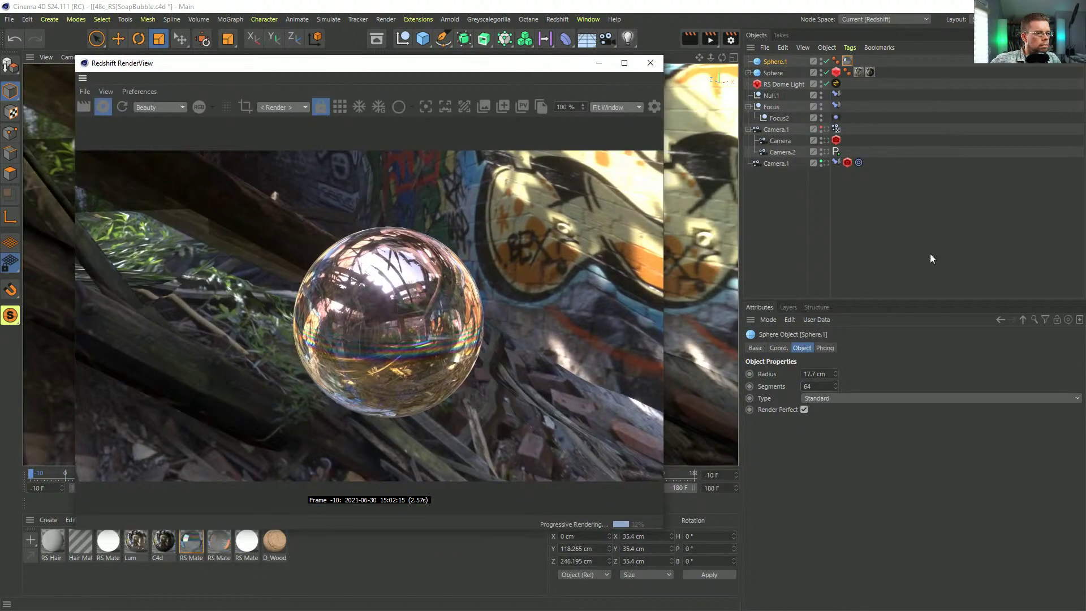
Step: Change the new sphere's type to Icosahedron and lower the RenderView window to uncover the viewport
{"action": "left_click", "coordinate": [823, 399]}
{"action": "left_click", "coordinate": [834, 460]}
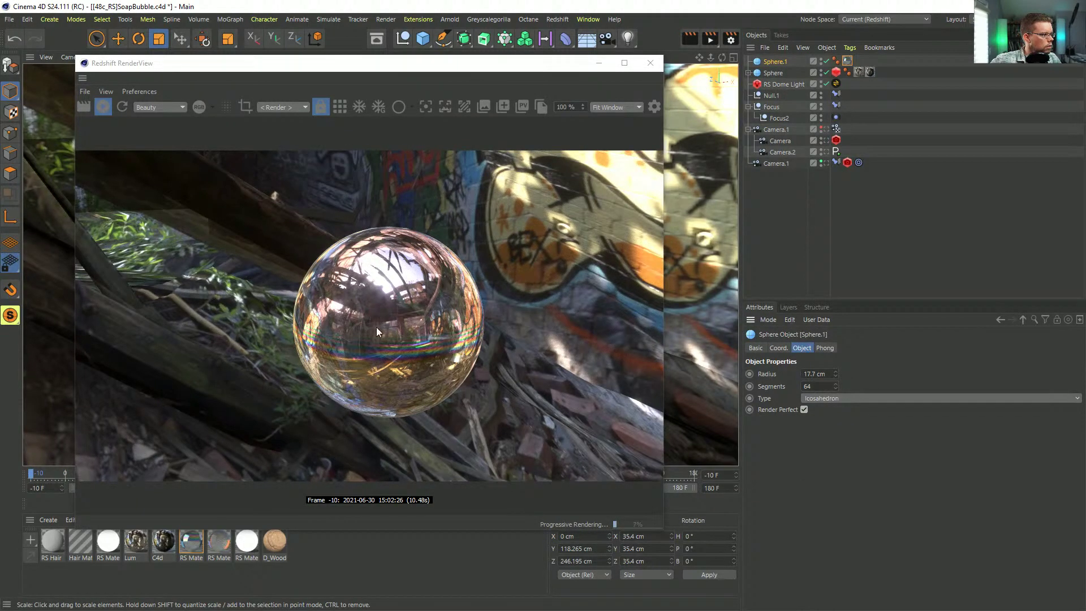
{"action": "left_click_drag", "start_coordinate": [464, 71], "coordinate": [375, 329]}
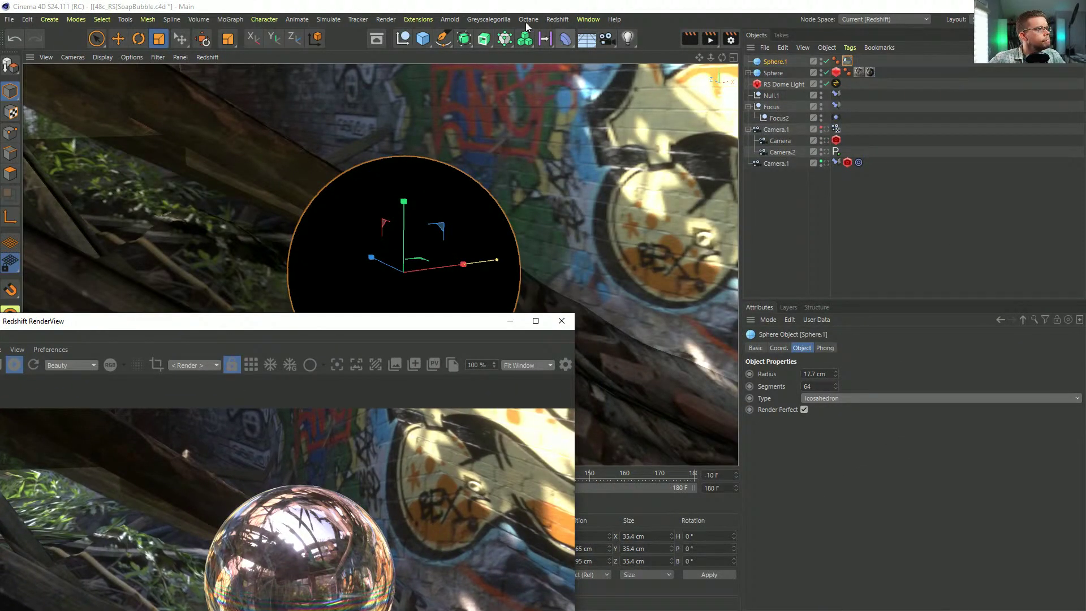
Step: Add a Random effector as a child of the new sphere and rename it Random.Deform
{"action": "left_click", "coordinate": [504, 38]}
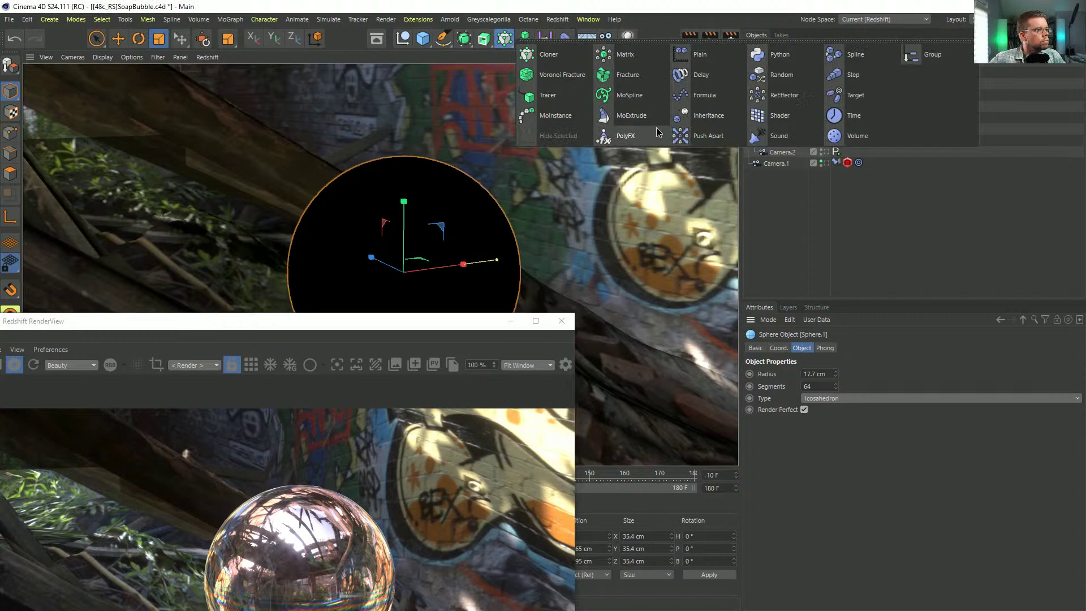
{"action": "left_click", "coordinate": [781, 74]}
{"action": "left_click_drag", "start_coordinate": [778, 72], "coordinate": [779, 73]}
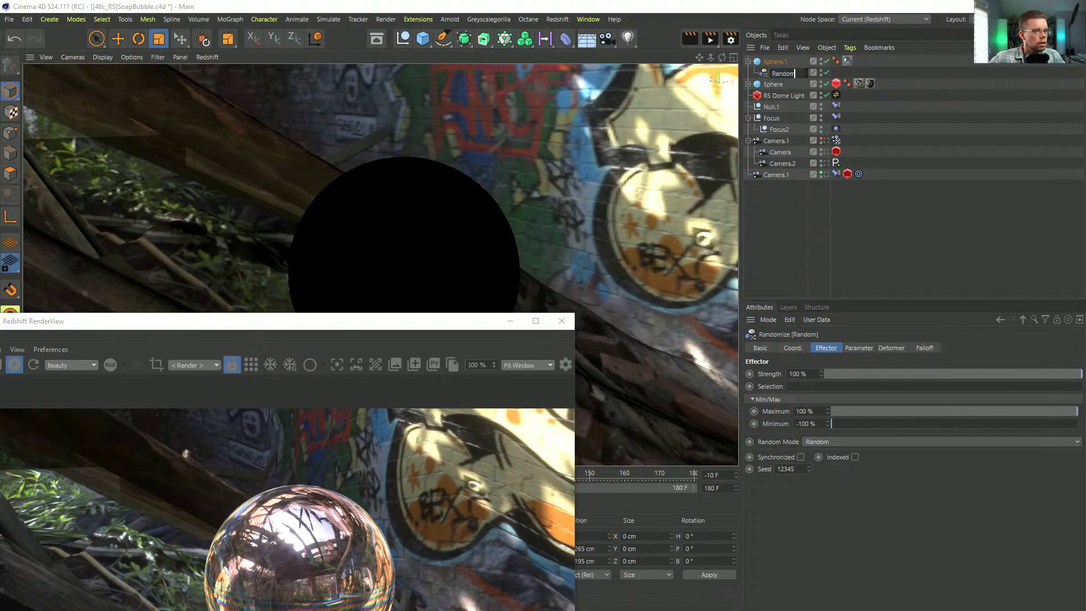
{"action": "type", "text": "Deform"}
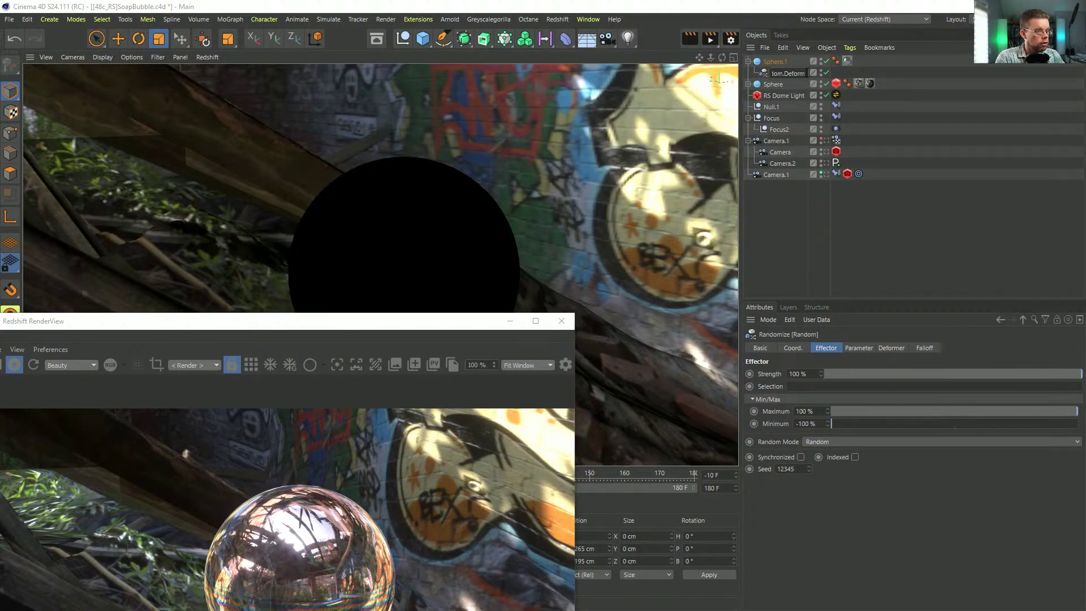
{"action": "key", "text": "Return"}
Step: Enable deformation on the Random.Deform effector so that it deforms the sphere's mesh
{"action": "left_click", "coordinate": [891, 348]}
{"action": "left_click", "coordinate": [815, 373]}
{"action": "left_click", "coordinate": [818, 410]}
Step: Set the Random.Deform effector's position variation to 2 cm in X, Y and Z
{"action": "left_click", "coordinate": [858, 348]}
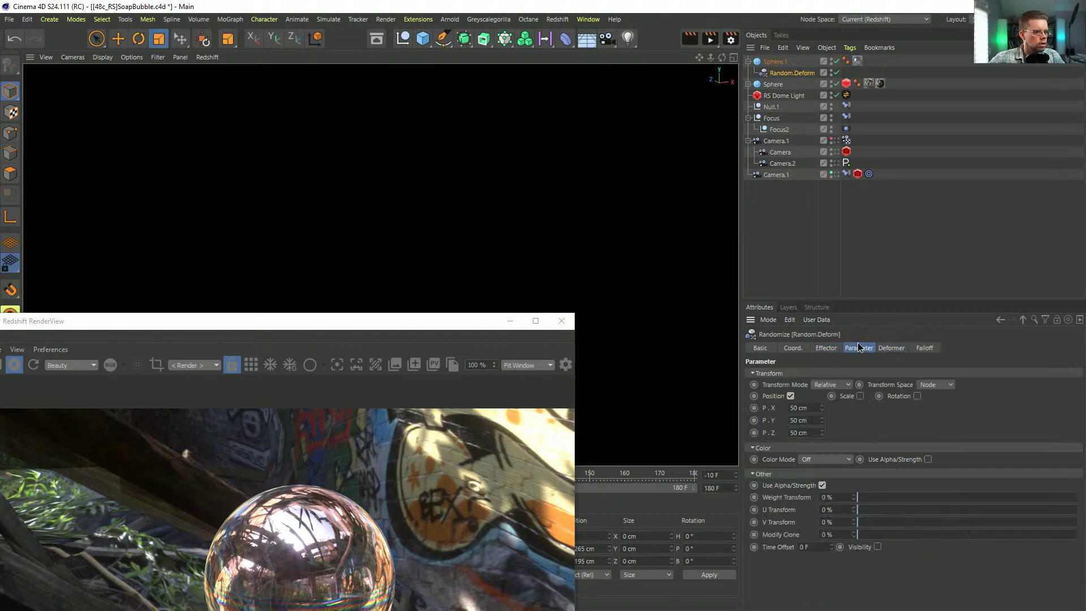
{"action": "left_click", "coordinate": [806, 407]}
{"action": "type", "text": "2"}
{"action": "key", "text": "Tab"}
{"action": "type", "text": "2"}
{"action": "key", "text": "Tab"}
{"action": "type", "text": "2"}
{"action": "key", "text": "Return"}
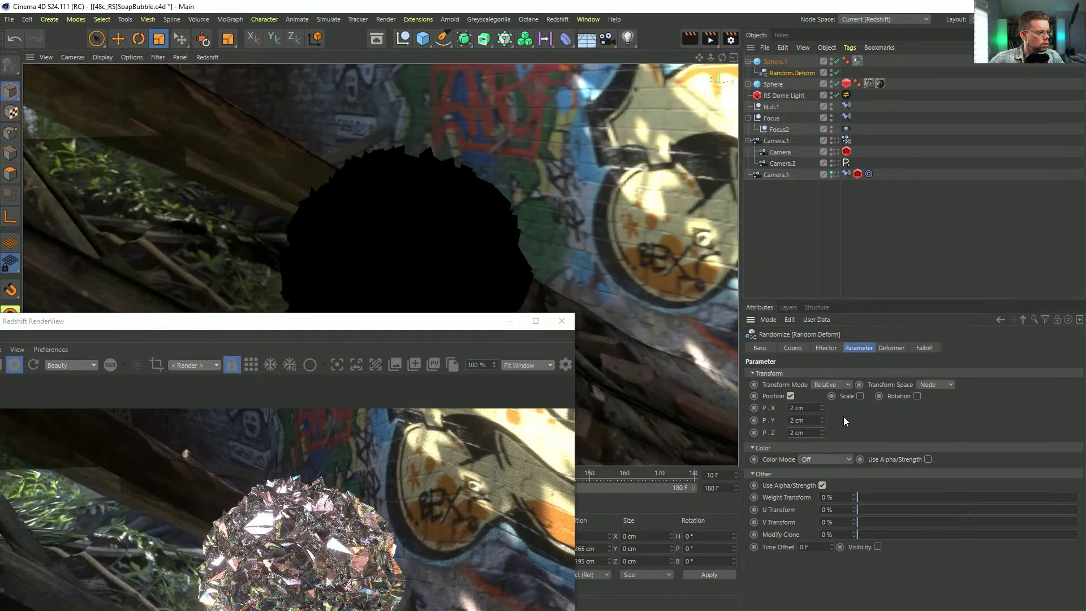
Step: Set the Random.Deform effector's random mode to Noise and raise the RenderView window to show the whole sphere
{"action": "left_click", "coordinate": [827, 347]}
{"action": "left_click", "coordinate": [814, 441]}
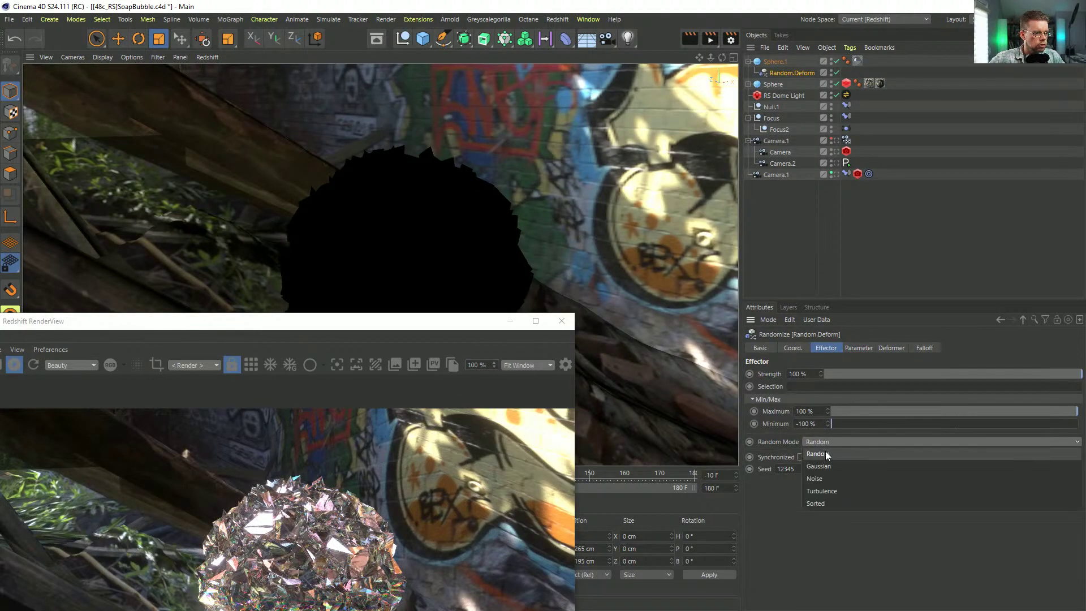
{"action": "left_click", "coordinate": [828, 477]}
{"action": "left_click_drag", "start_coordinate": [446, 316], "coordinate": [433, 102]}
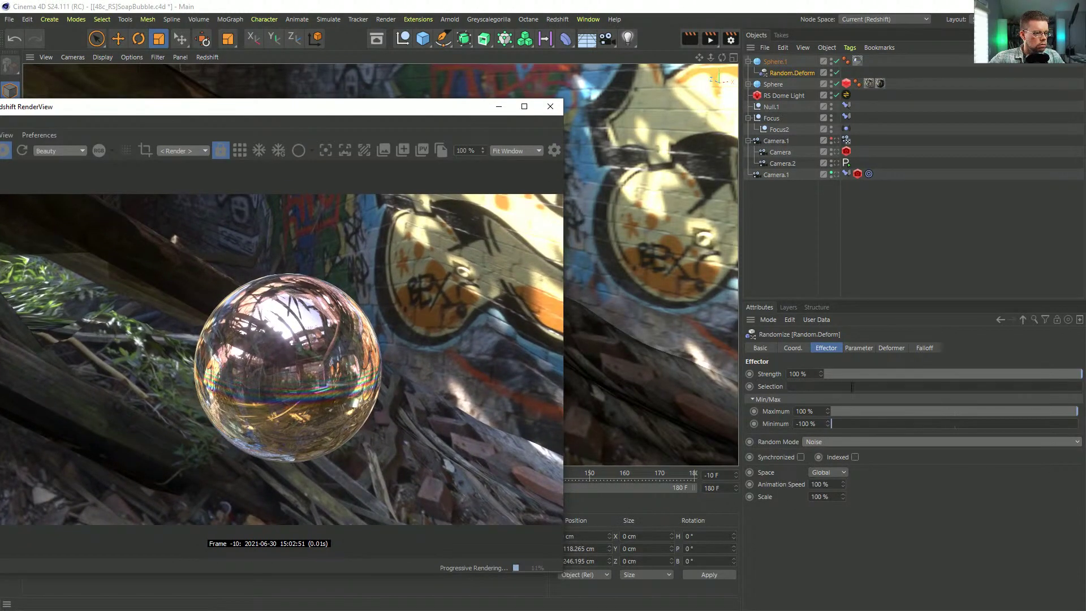
Step: Raise the Random.Deform effector's strength to 319%
{"action": "left_click_drag", "start_coordinate": [824, 375], "coordinate": [833, 383]}
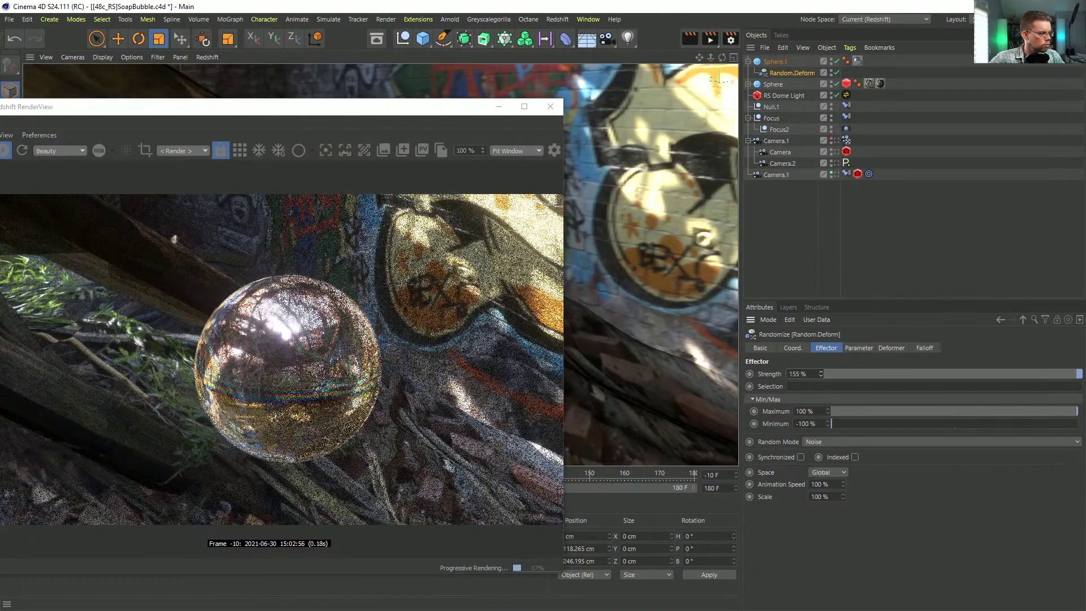
{"action": "left_click", "coordinate": [858, 348]}
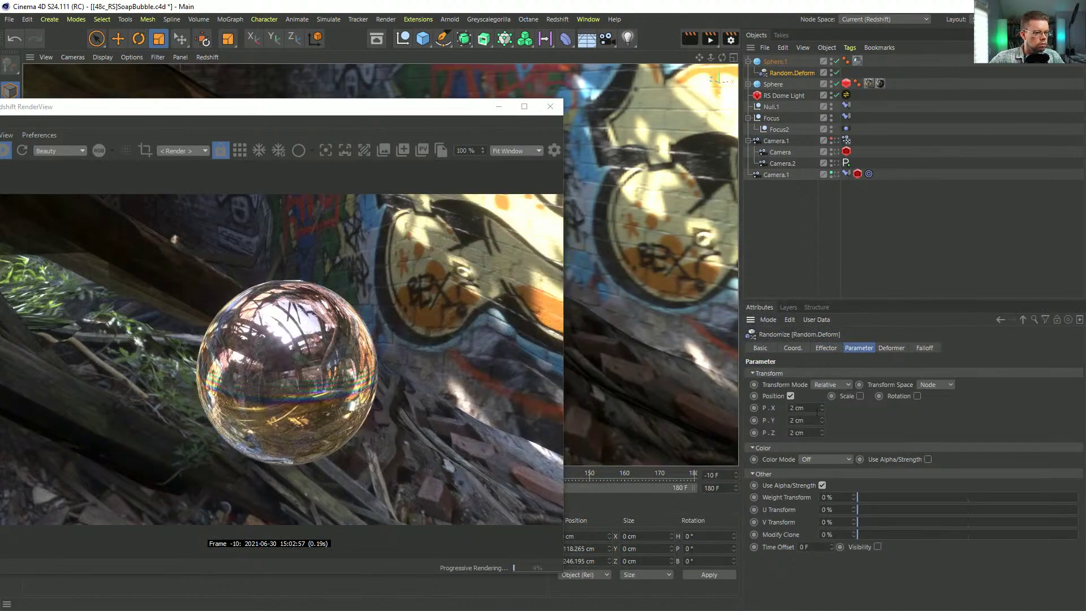
{"action": "left_click", "coordinate": [826, 348]}
Step: Reduce the Random.Deform noise scale to 22% and move the RenderView window so the whole render is visible
{"action": "left_click", "coordinate": [834, 483]}
{"action": "left_click", "coordinate": [826, 498]}
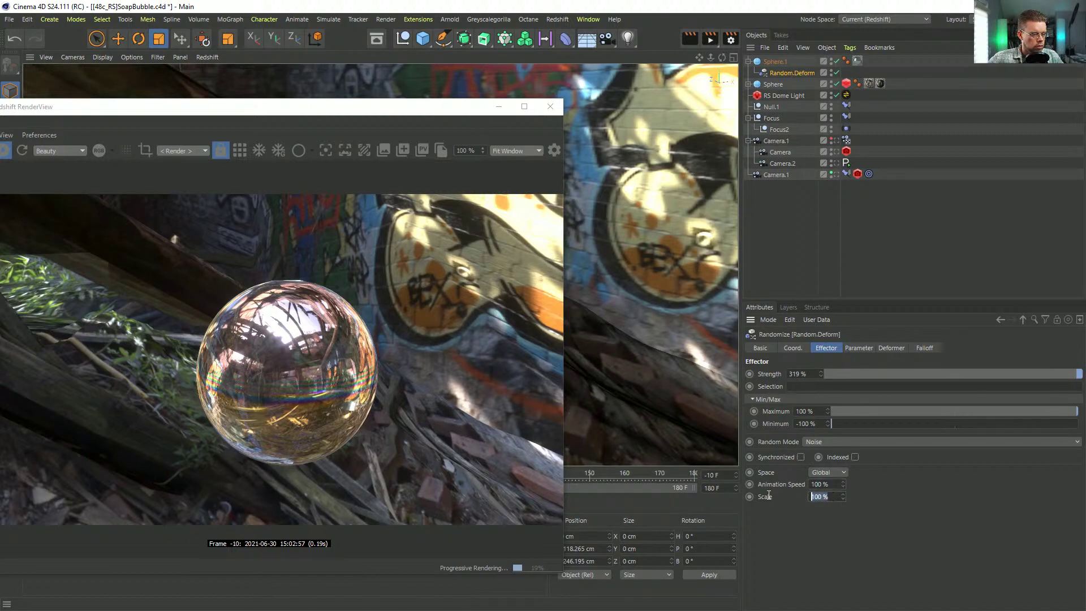
{"action": "type", "text": "55"}
{"action": "key", "text": "Return"}
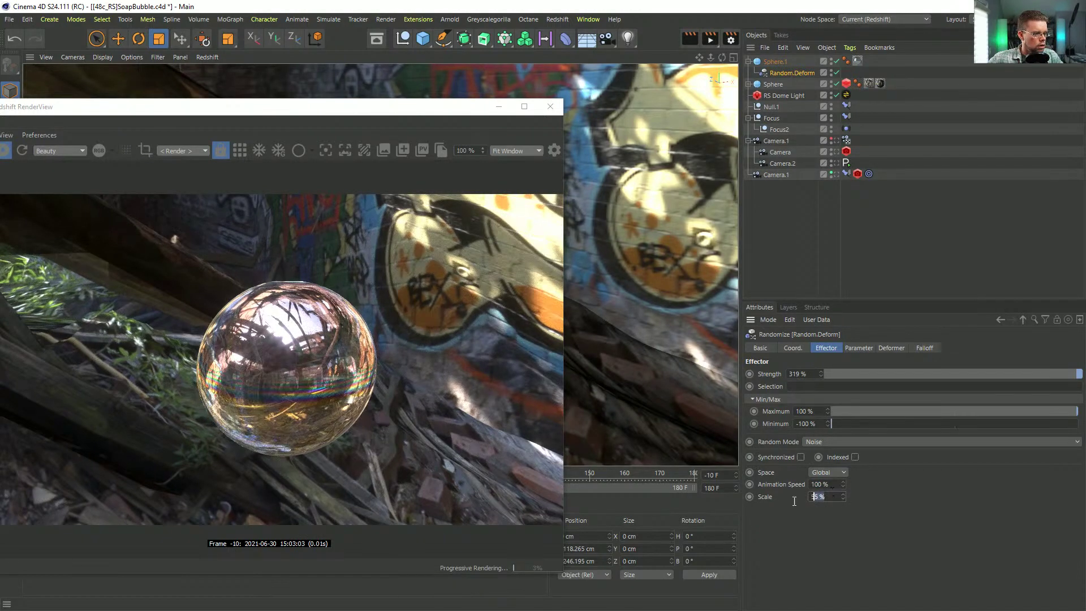
{"action": "type", "text": "22"}
{"action": "key", "text": "Return"}
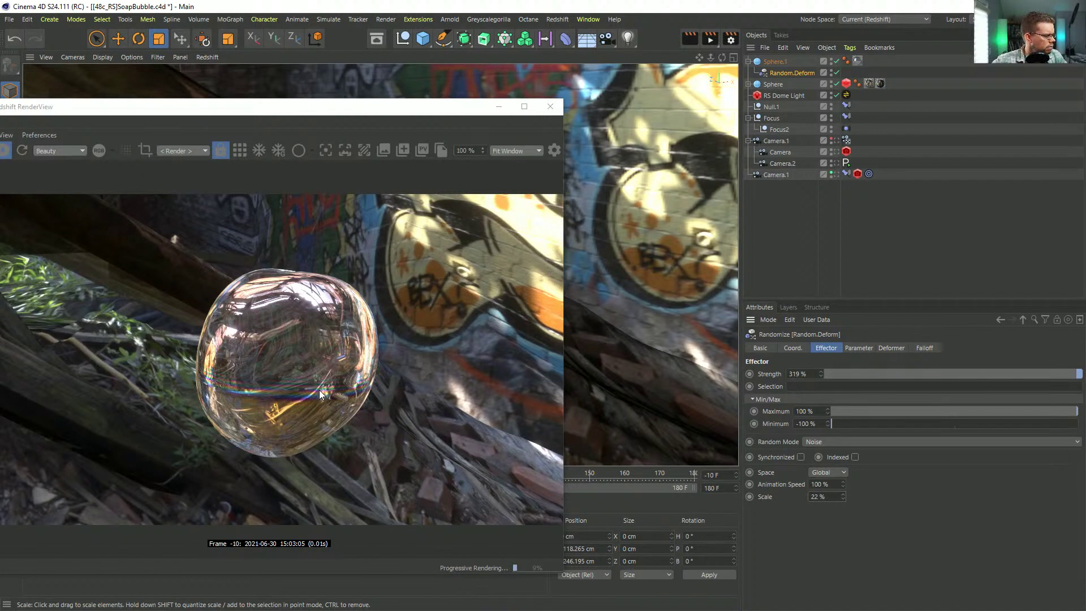
{"action": "left_click_drag", "start_coordinate": [414, 108], "coordinate": [520, 37]}
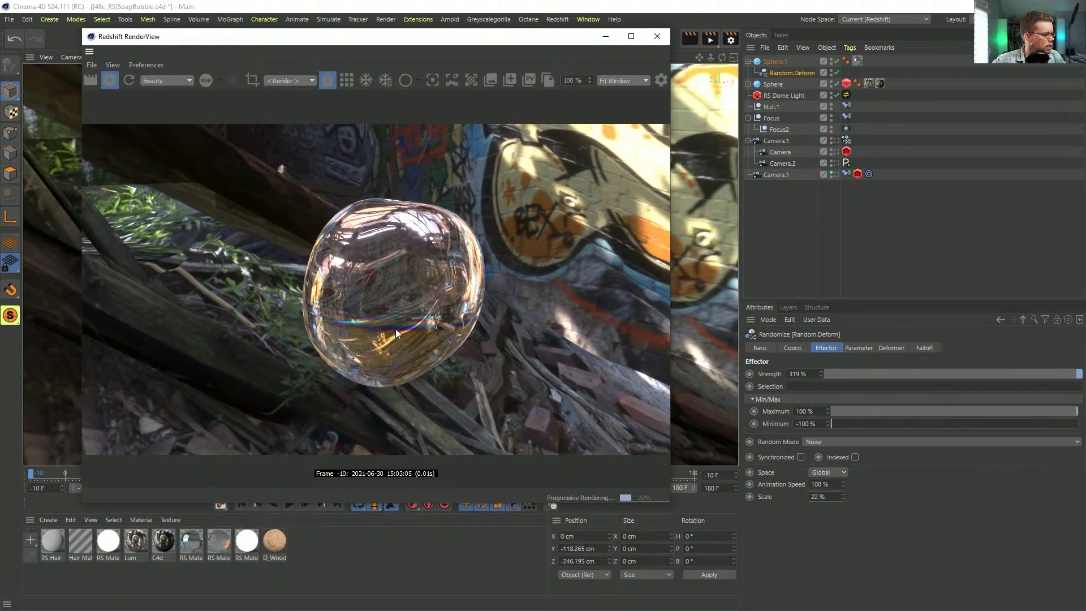
Step: Open the shader graph of the bubble material RS Material.1 and maximize its window
{"action": "left_click", "coordinate": [193, 542]}
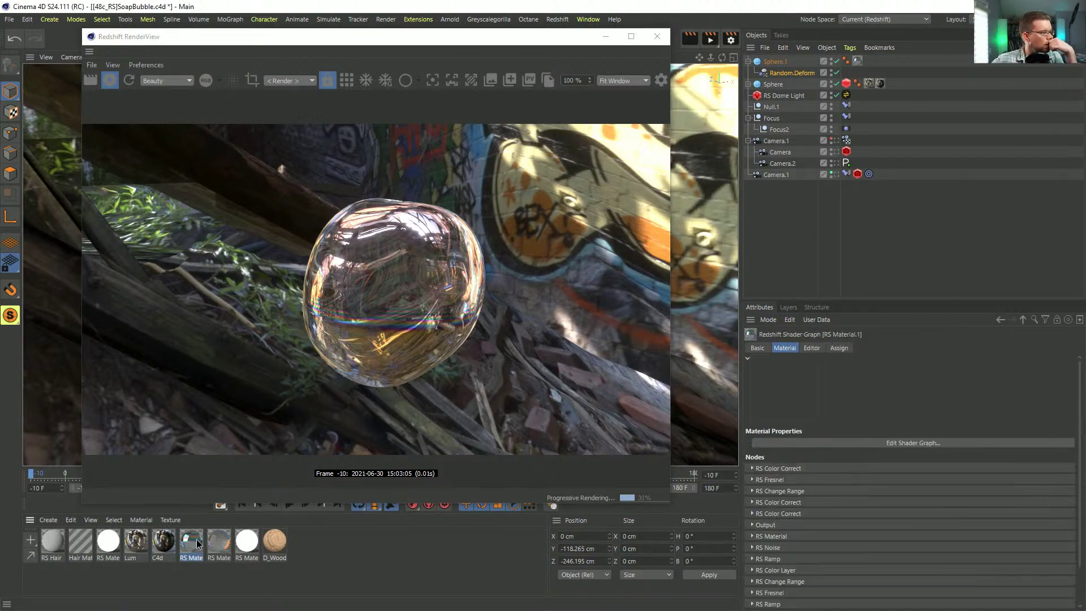
{"action": "double_click", "coordinate": [191, 541]}
{"action": "left_click_drag", "start_coordinate": [560, 117], "coordinate": [538, 53]}
{"action": "double_click", "coordinate": [538, 53]}
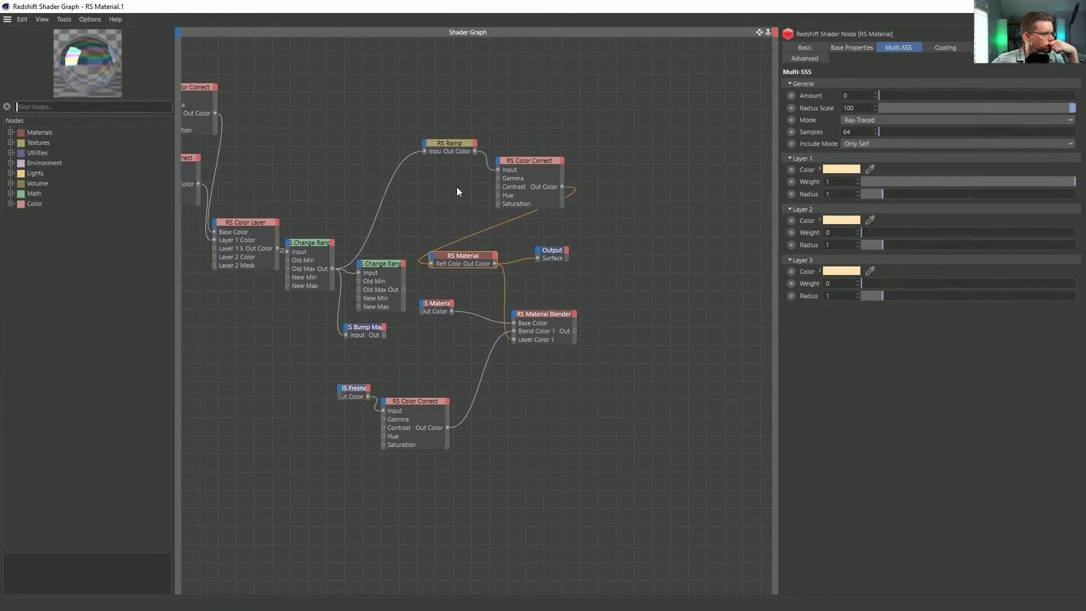
Step: Examine how the Ramp, Noise, Color Correct, Color Layer and Change Range nodes feed the colour ramp in the bubble's shader graph
{"action": "middle_click_drag", "start_coordinate": [328, 99], "coordinate": [417, 137]}
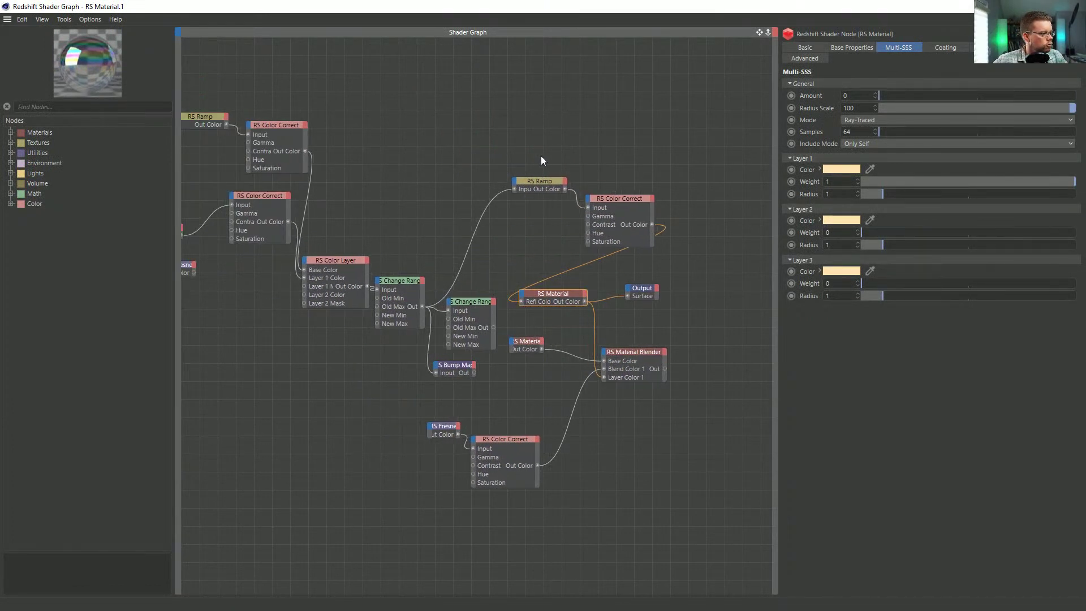
{"action": "left_click", "coordinate": [537, 182]}
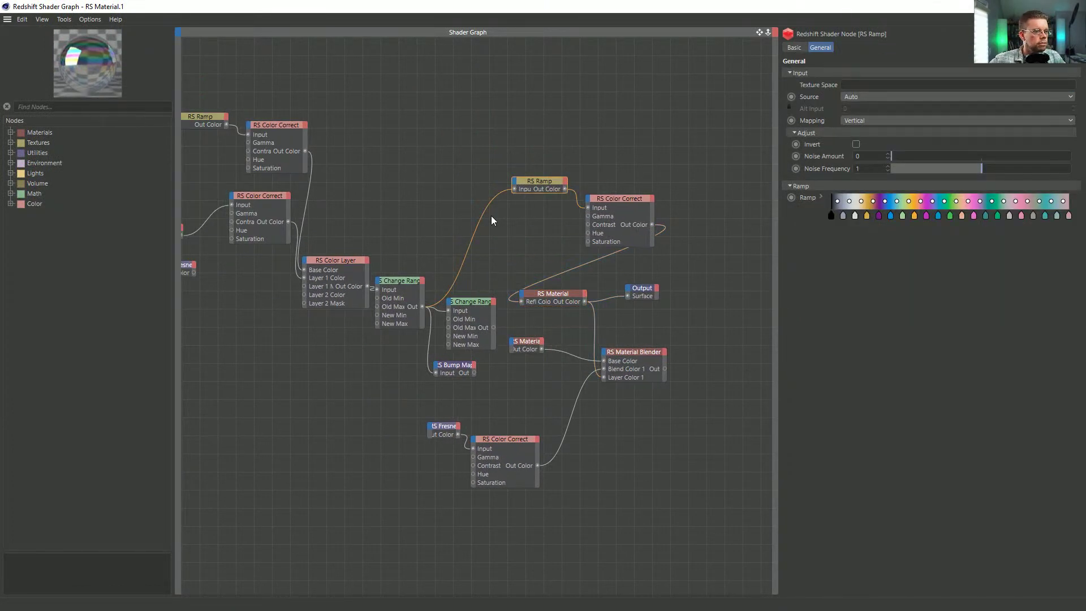
{"action": "middle_click_drag", "start_coordinate": [389, 191], "coordinate": [564, 228]}
{"action": "scroll", "coordinate": [311, 254], "scroll_direction": "up", "scroll_amount": 3}
{"action": "middle_click_drag", "start_coordinate": [414, 43], "coordinate": [316, 104]}
{"action": "left_click", "coordinate": [256, 172]}
{"action": "left_click_drag", "start_coordinate": [346, 201], "coordinate": [410, 205]}
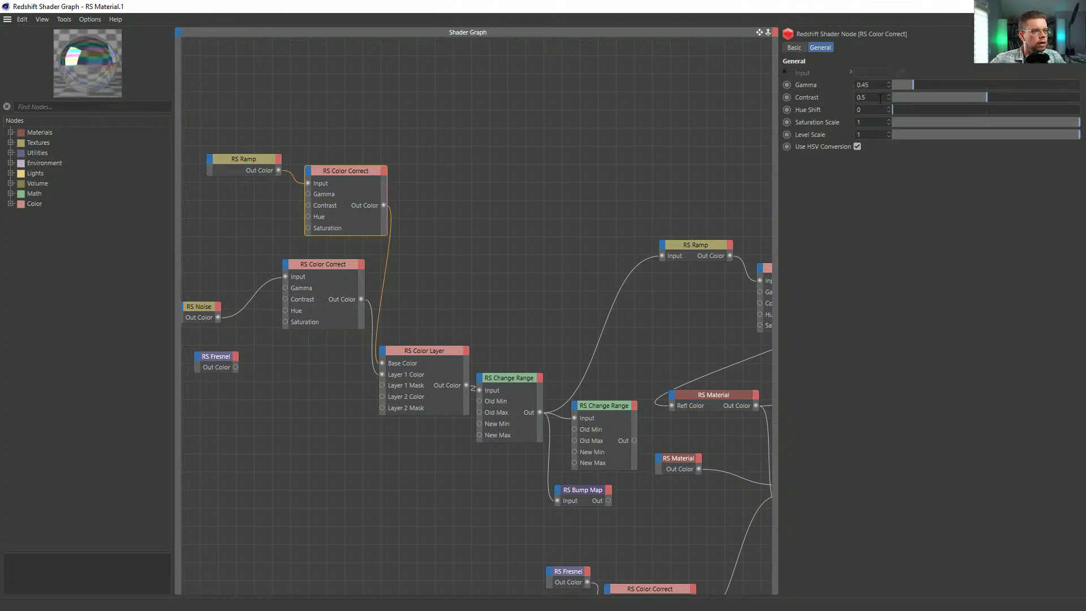
{"action": "left_click", "coordinate": [205, 307]}
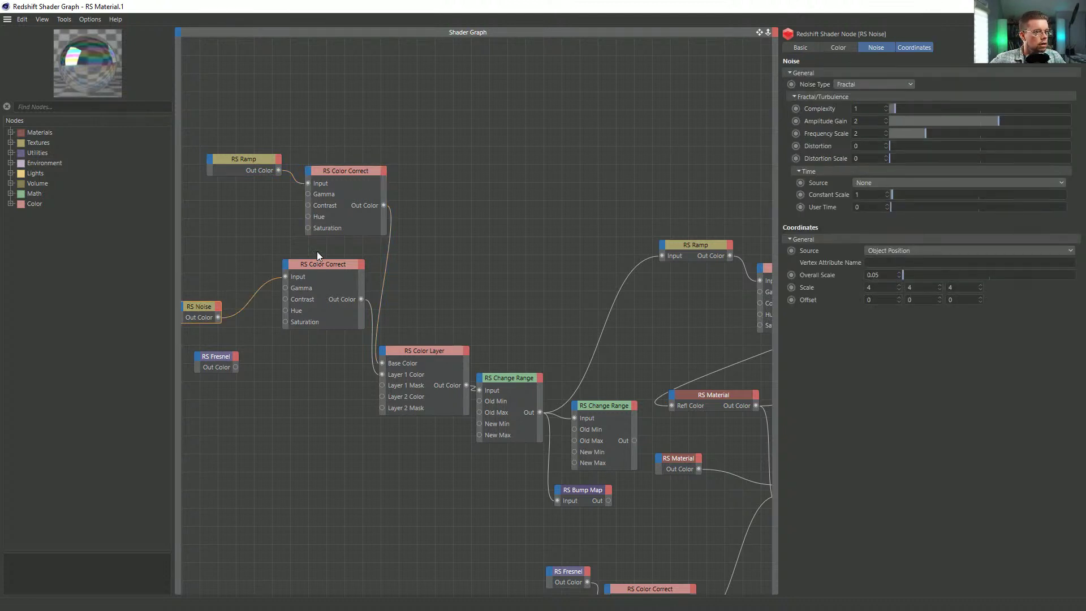
{"action": "left_click", "coordinate": [329, 288]}
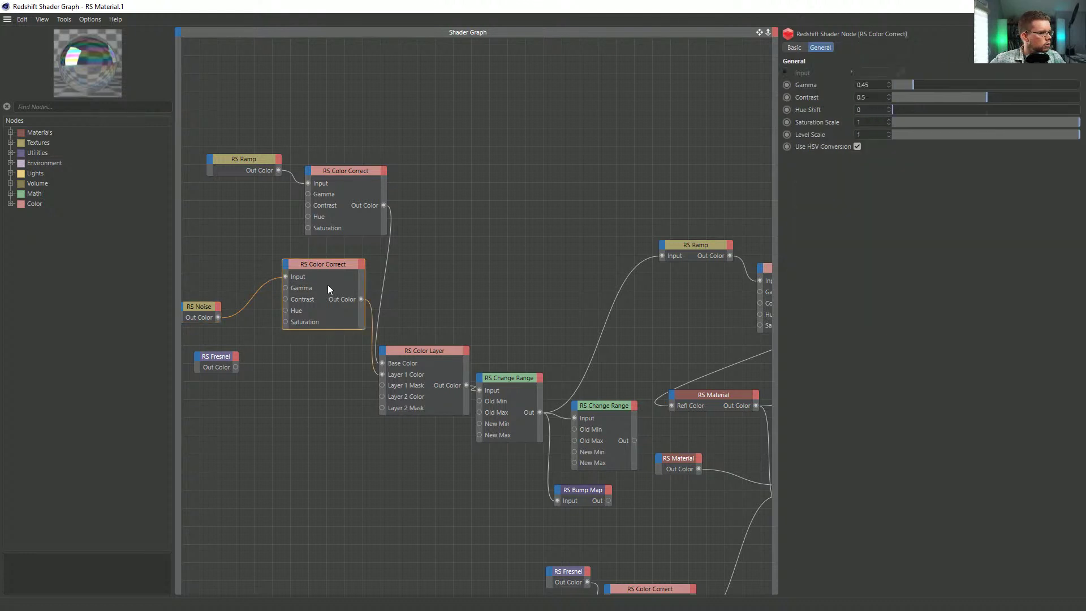
{"action": "left_click", "coordinate": [408, 396]}
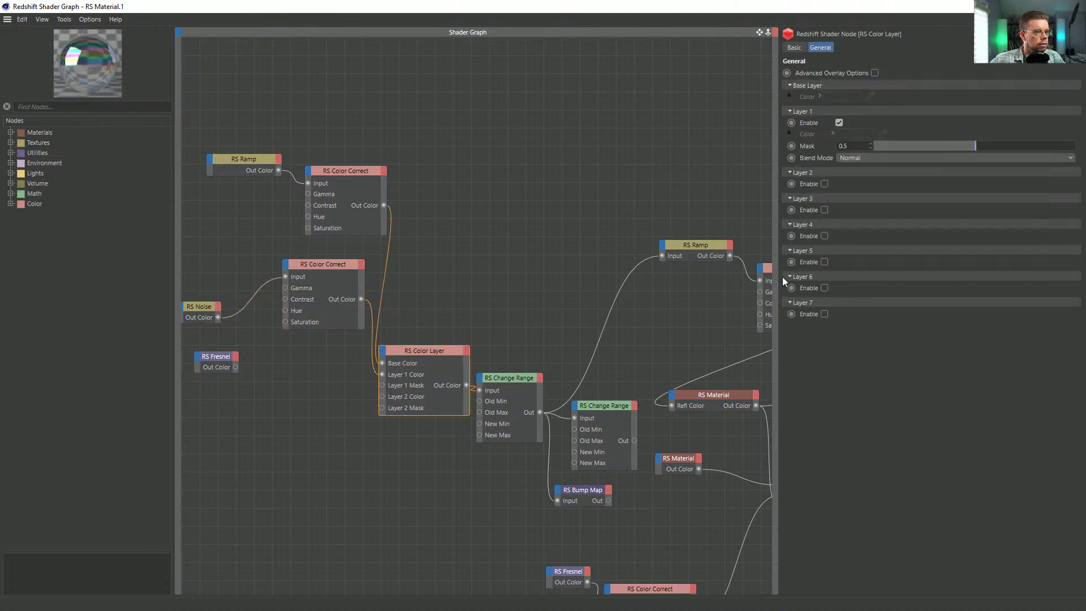
{"action": "left_click", "coordinate": [515, 426]}
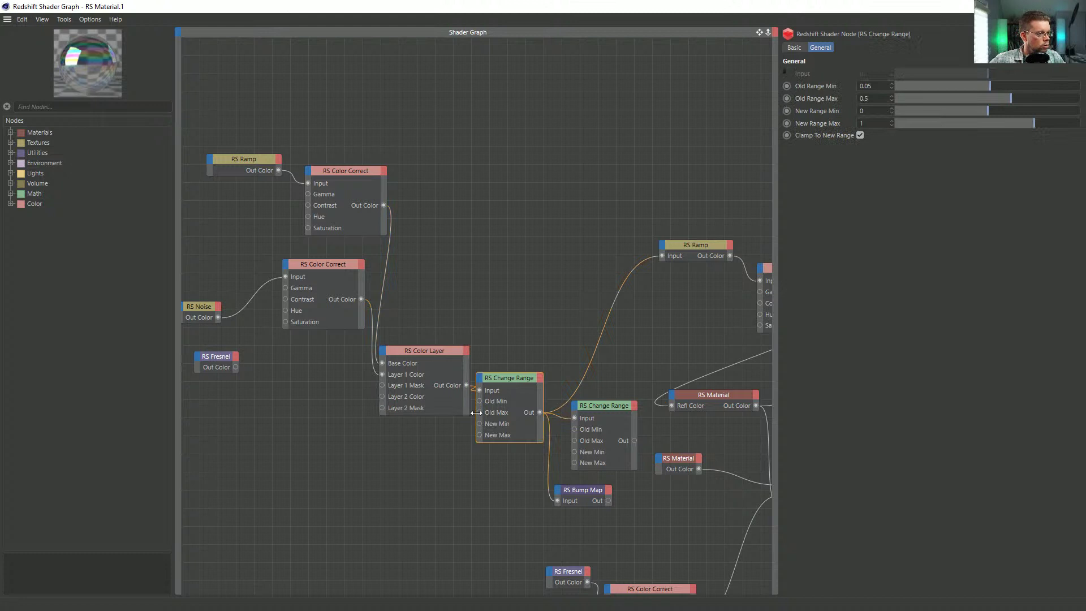
{"action": "left_click", "coordinate": [882, 85]}
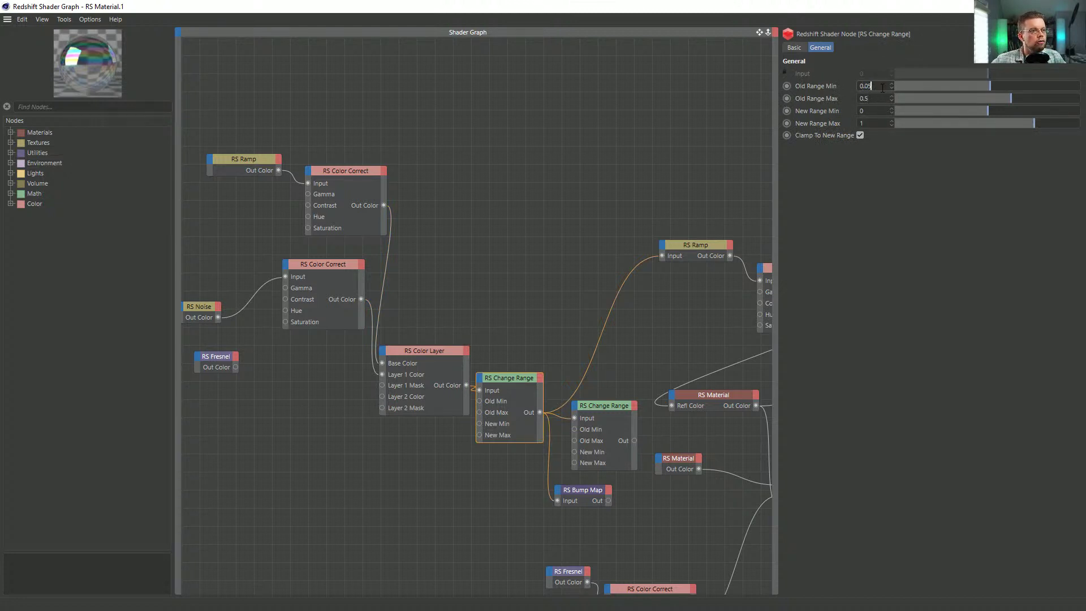
{"action": "left_click", "coordinate": [664, 258]}
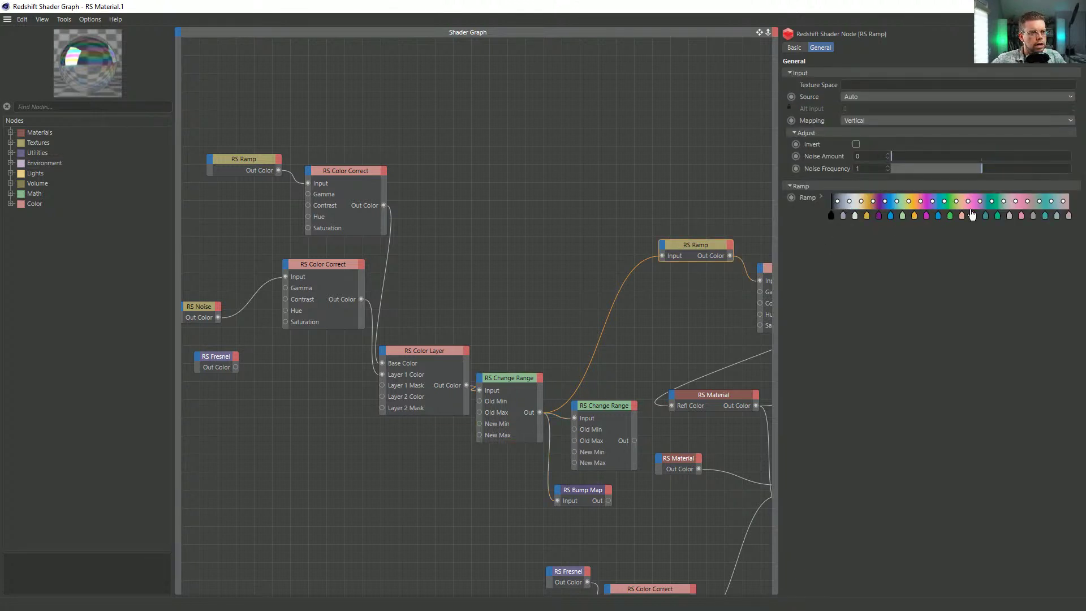
Step: Examine the ramp's Color Correct, Material Blender, Fresnel and RS Material nodes, including the base properties of the material connected to the output
{"action": "middle_click_drag", "start_coordinate": [691, 236], "coordinate": [471, 218], "text": "alt"}
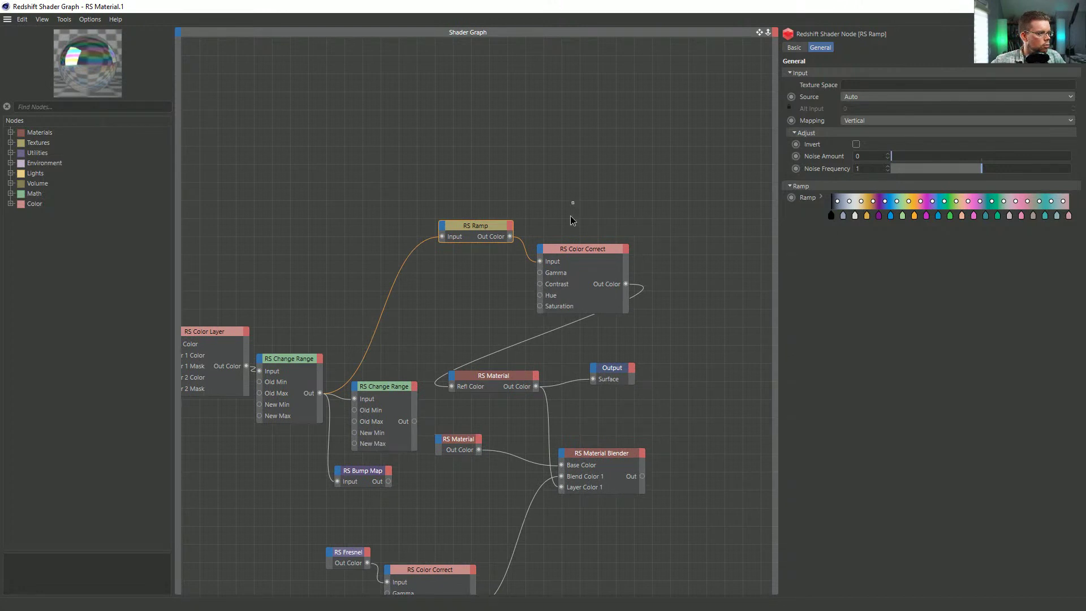
{"action": "left_click", "coordinate": [627, 294]}
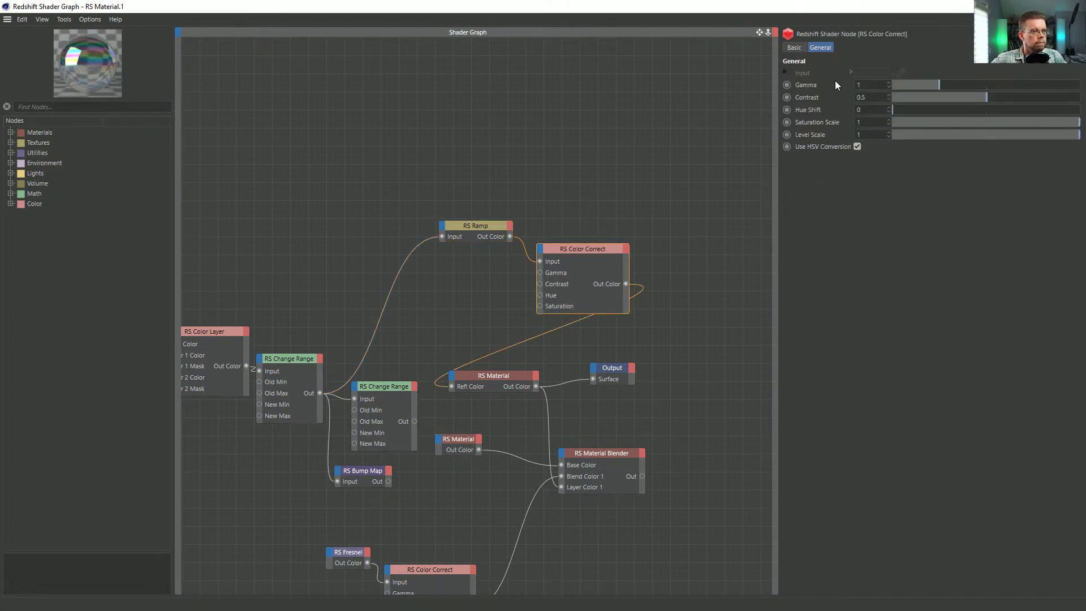
{"action": "left_click", "coordinate": [510, 384]}
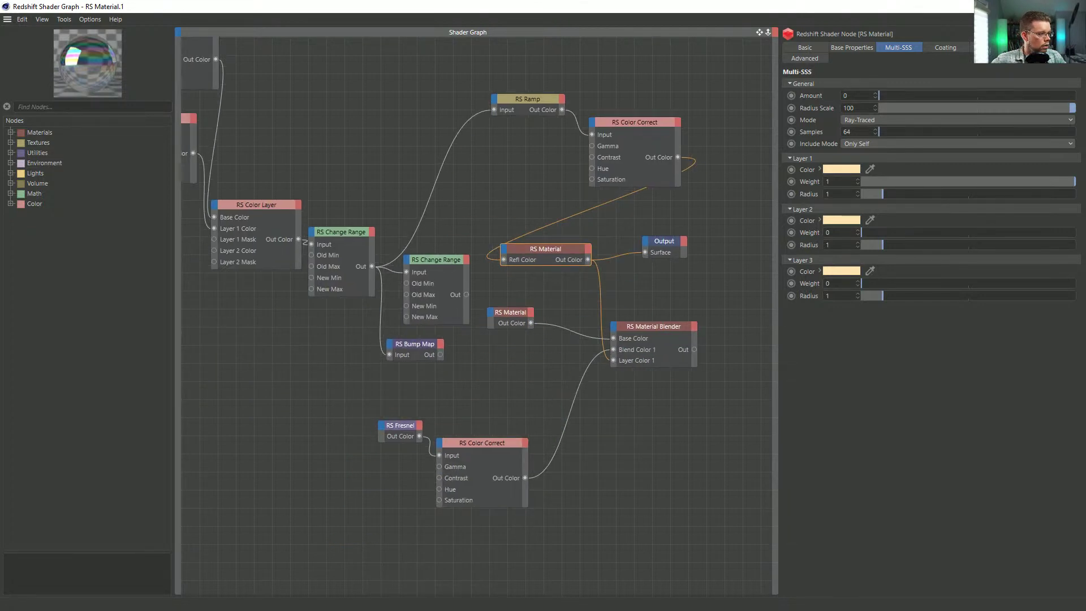
{"action": "middle_click_drag", "start_coordinate": [509, 306], "coordinate": [440, 324], "text": "alt"}
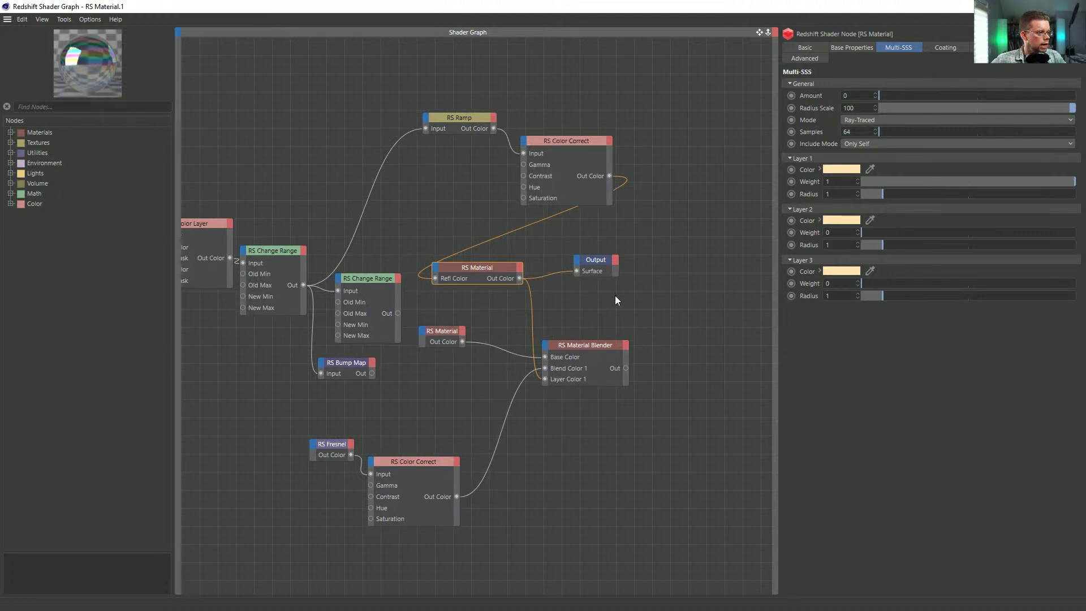
{"action": "left_click", "coordinate": [564, 346]}
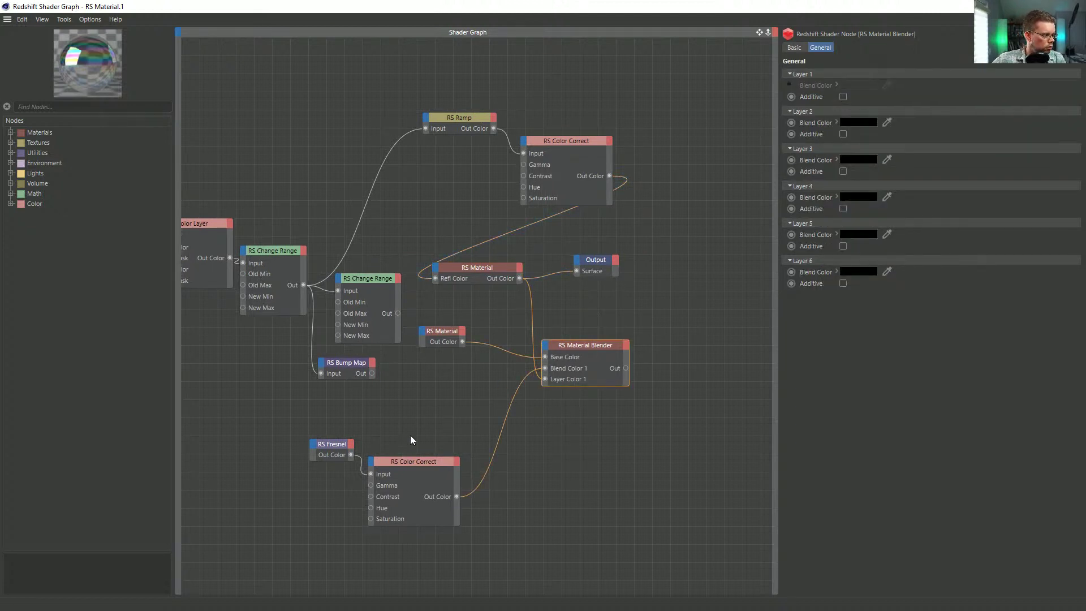
{"action": "left_click", "coordinate": [332, 447]}
{"action": "left_click_drag", "start_coordinate": [394, 457], "coordinate": [416, 436]}
{"action": "left_click", "coordinate": [453, 345]}
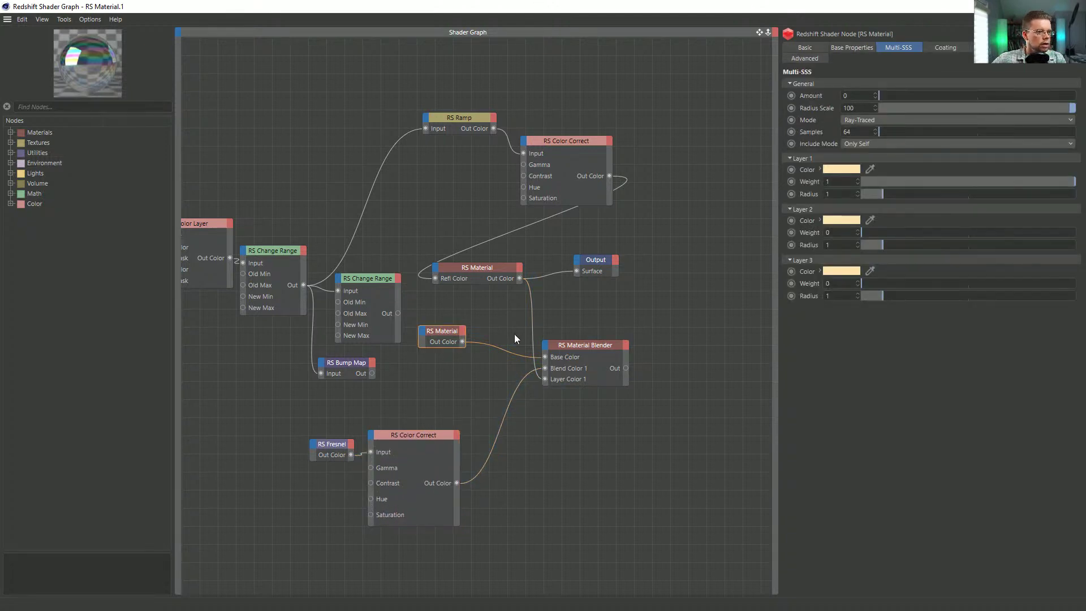
{"action": "left_click", "coordinate": [480, 267]}
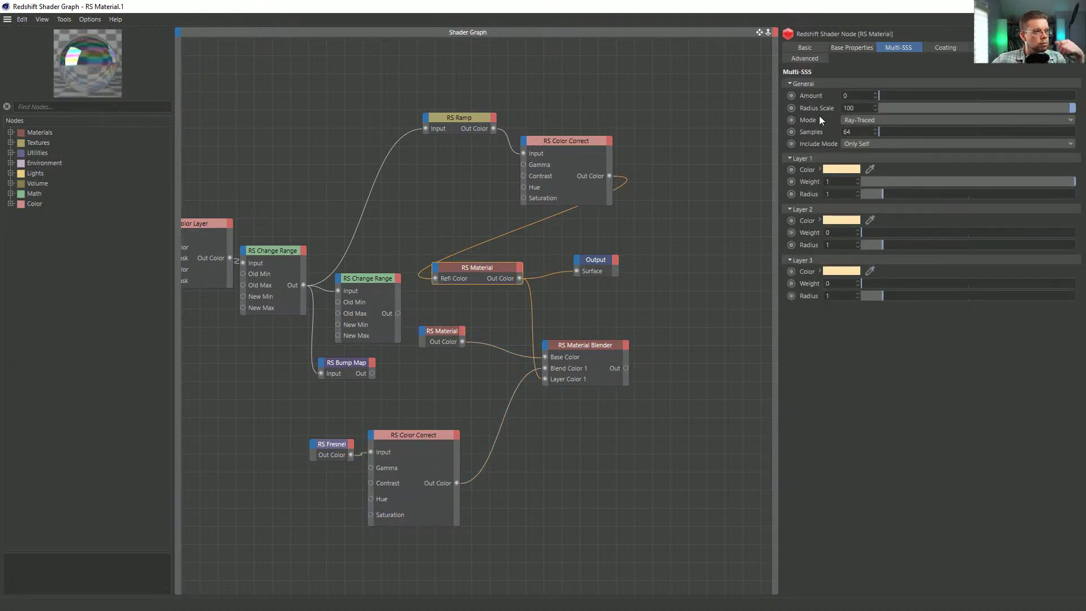
{"action": "left_click", "coordinate": [842, 48]}
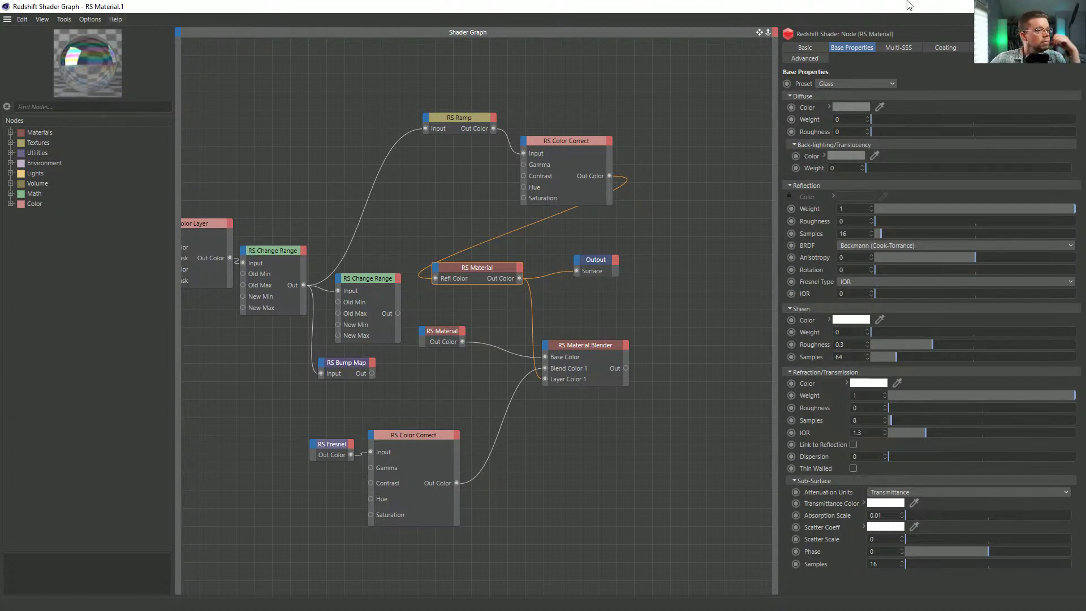
Step: Shrink the shader graph window to uncover the rendered bubble, and close both the shader graph and the RenderView
{"action": "left_click_drag", "start_coordinate": [905, 5], "coordinate": [782, 109]}
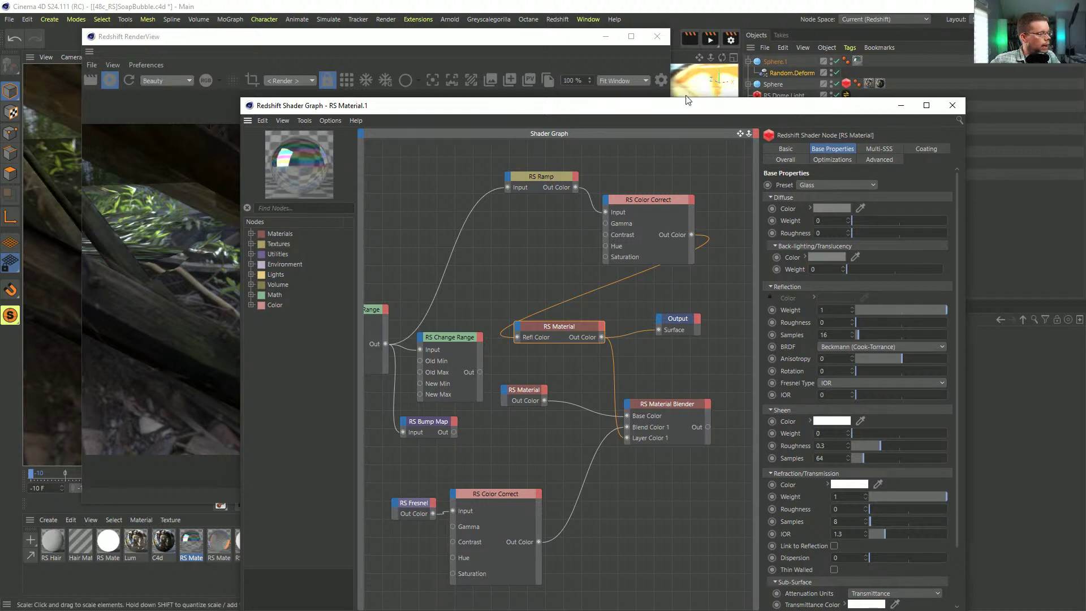
{"action": "left_click_drag", "start_coordinate": [663, 107], "coordinate": [542, 411]}
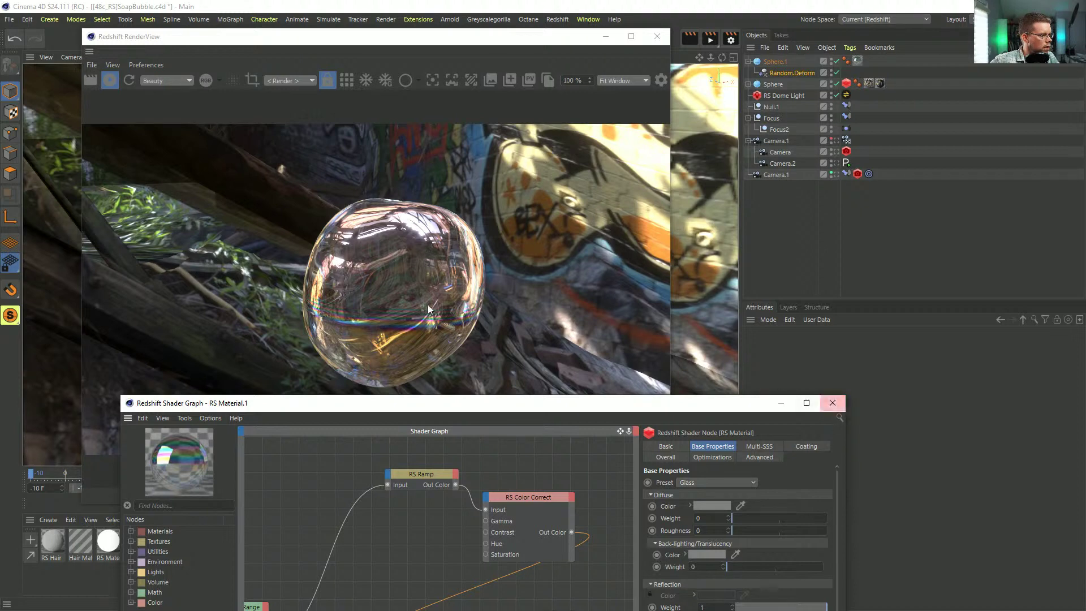
{"action": "left_click", "coordinate": [830, 404]}
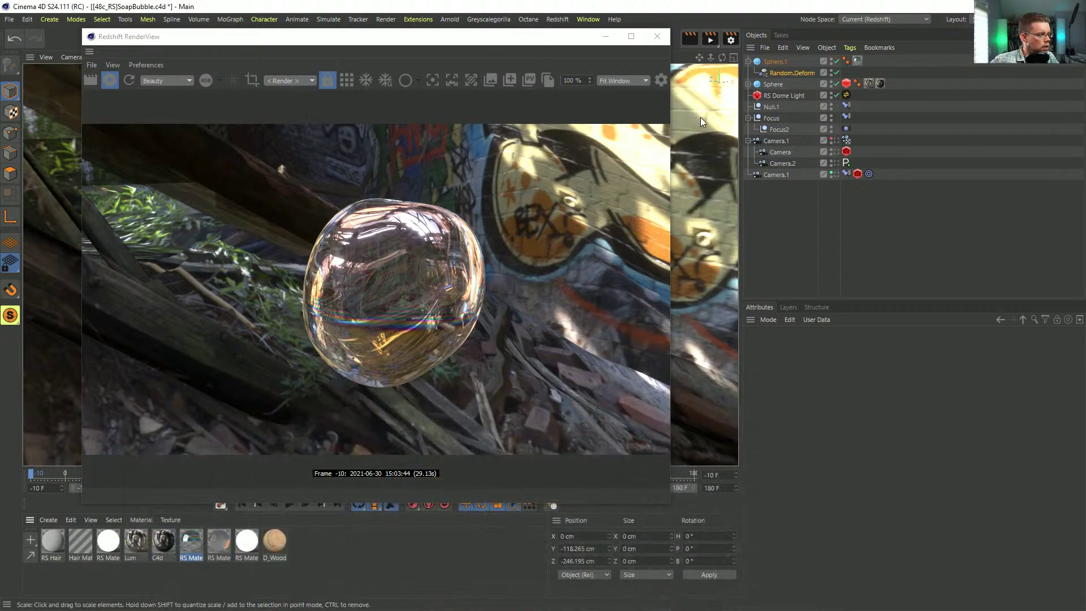
{"action": "left_click", "coordinate": [656, 37]}
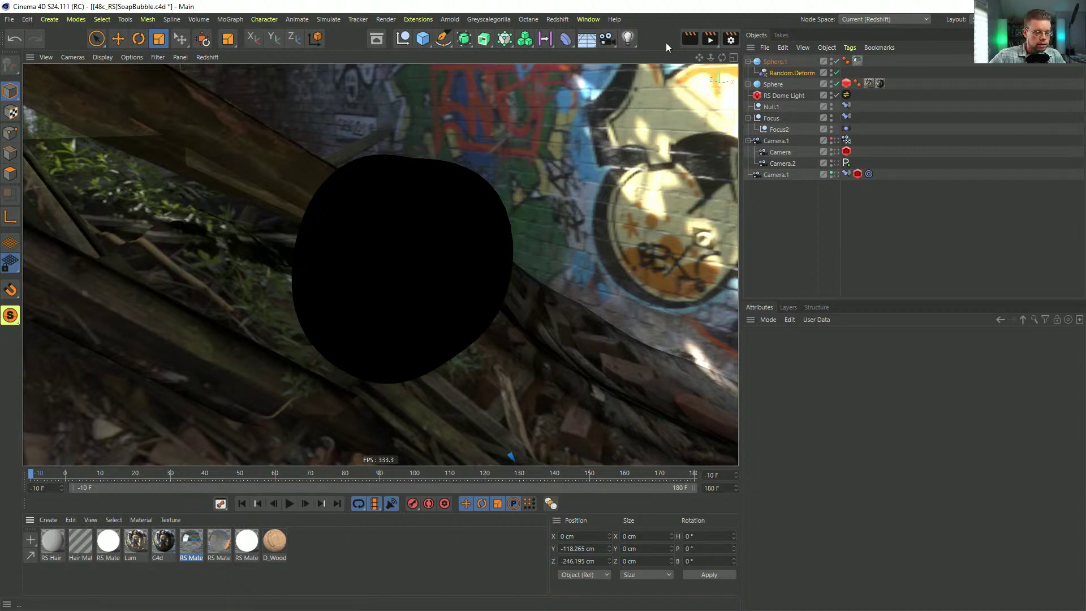
Step: Close the SoapBubble project without saving its changes
{"action": "key", "text": "ctrl+n"}
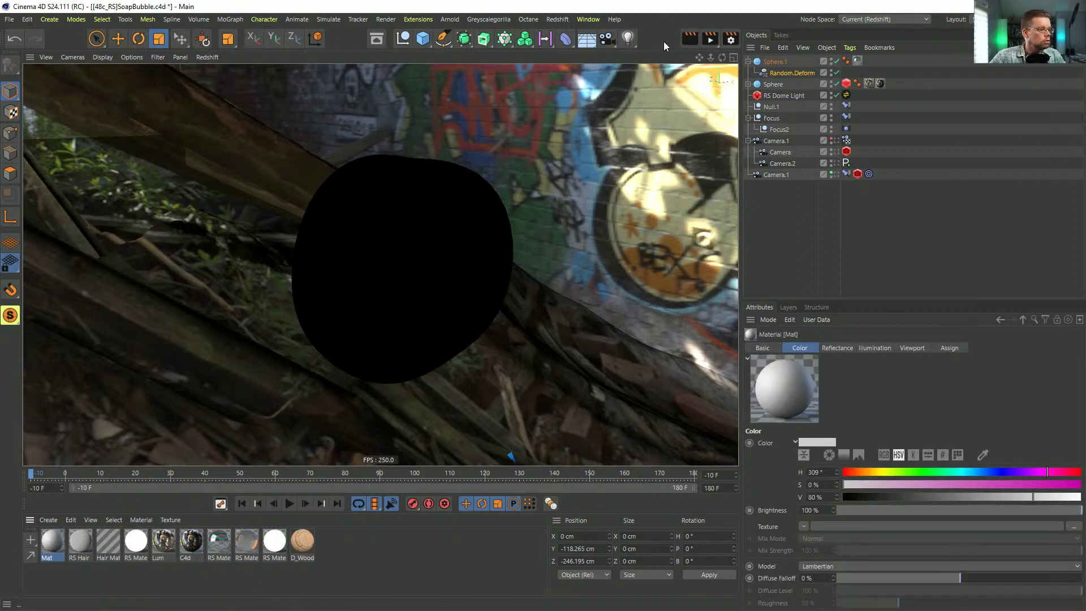
{"action": "left_click", "coordinate": [820, 219]}
{"action": "key", "text": "ctrl+F4"}
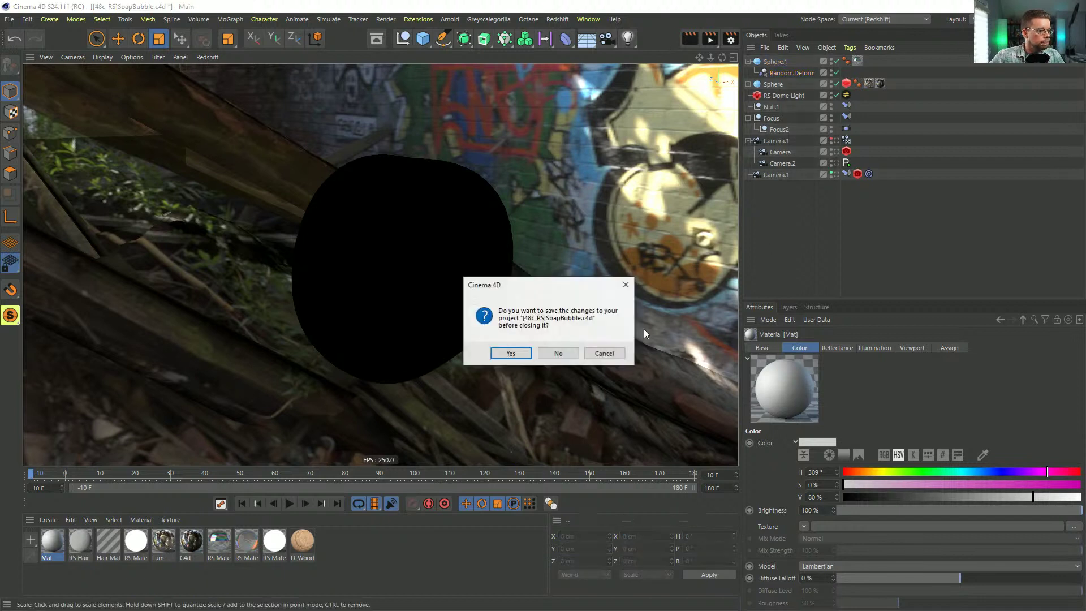
{"action": "left_click", "coordinate": [557, 354]}
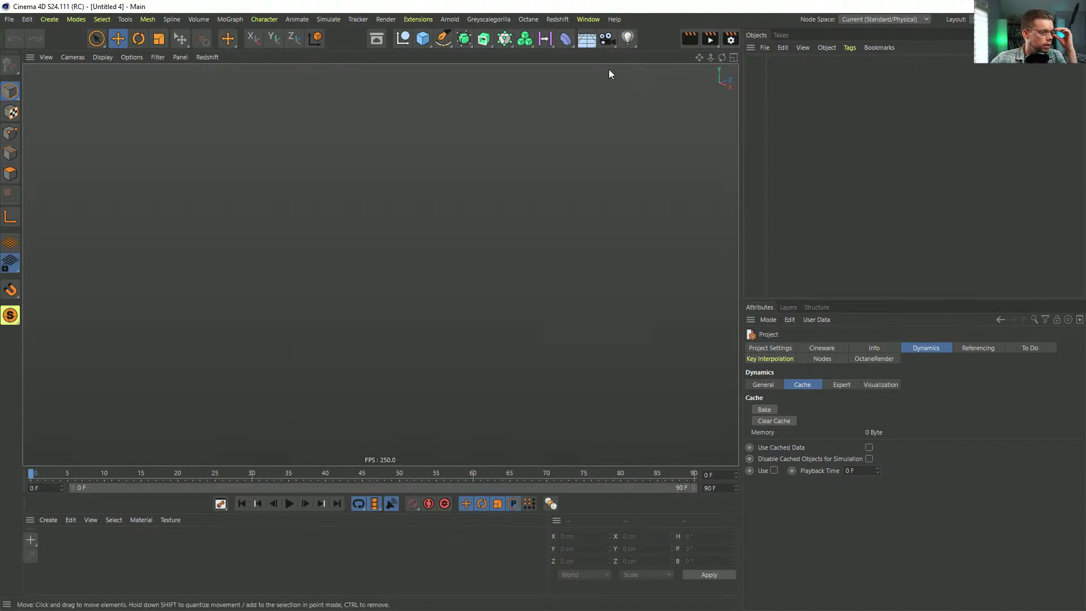
Step: Add a sphere primitive to the empty scene and set its type to Icosahedron
{"action": "left_click", "coordinate": [424, 41]}
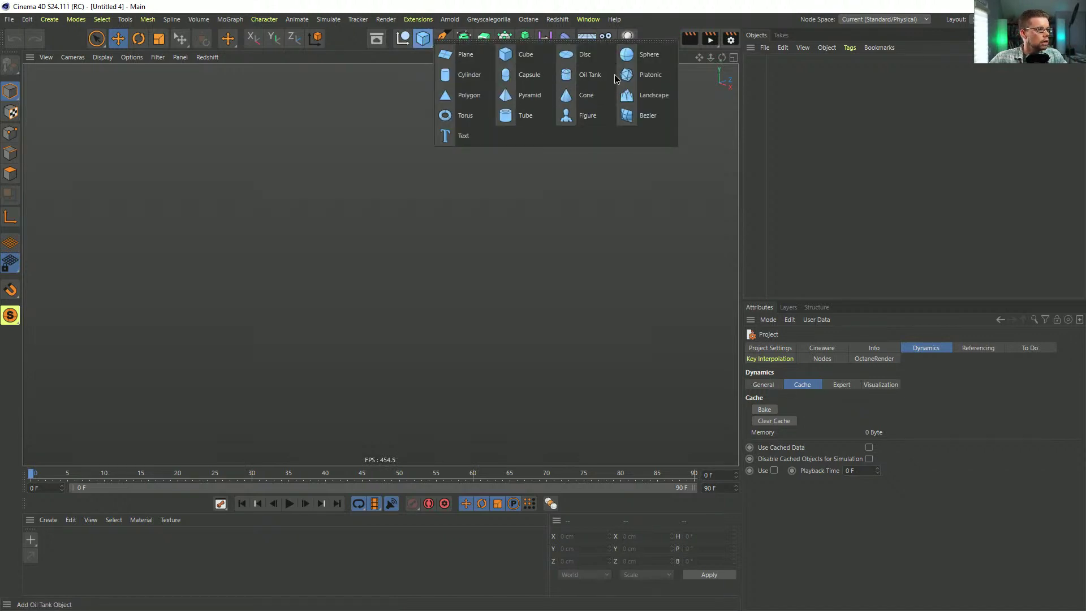
{"action": "left_click", "coordinate": [639, 55]}
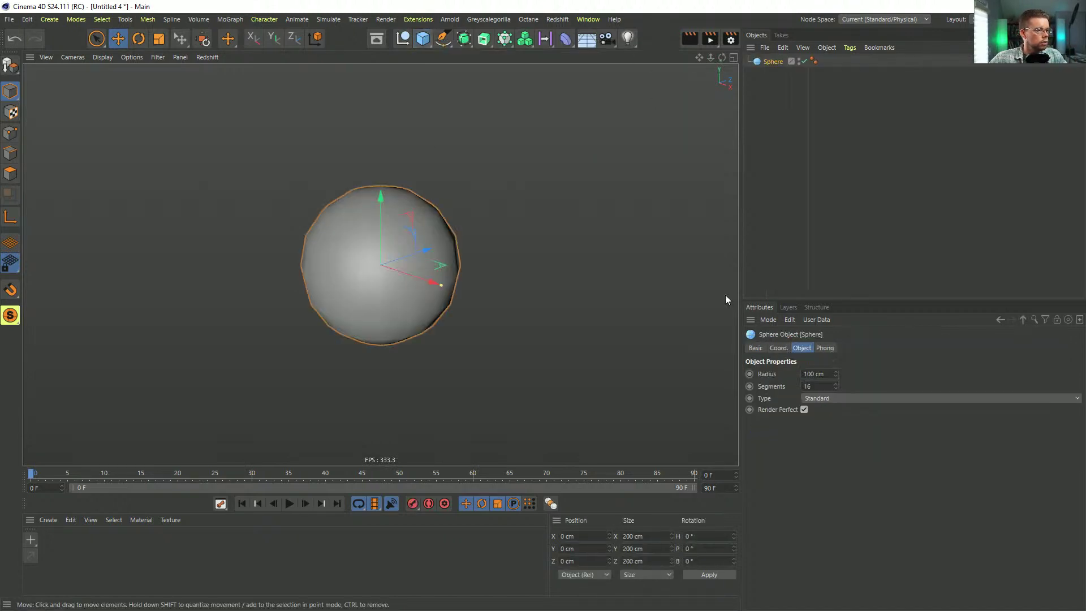
{"action": "left_click", "coordinate": [846, 398]}
{"action": "left_click", "coordinate": [852, 460]}
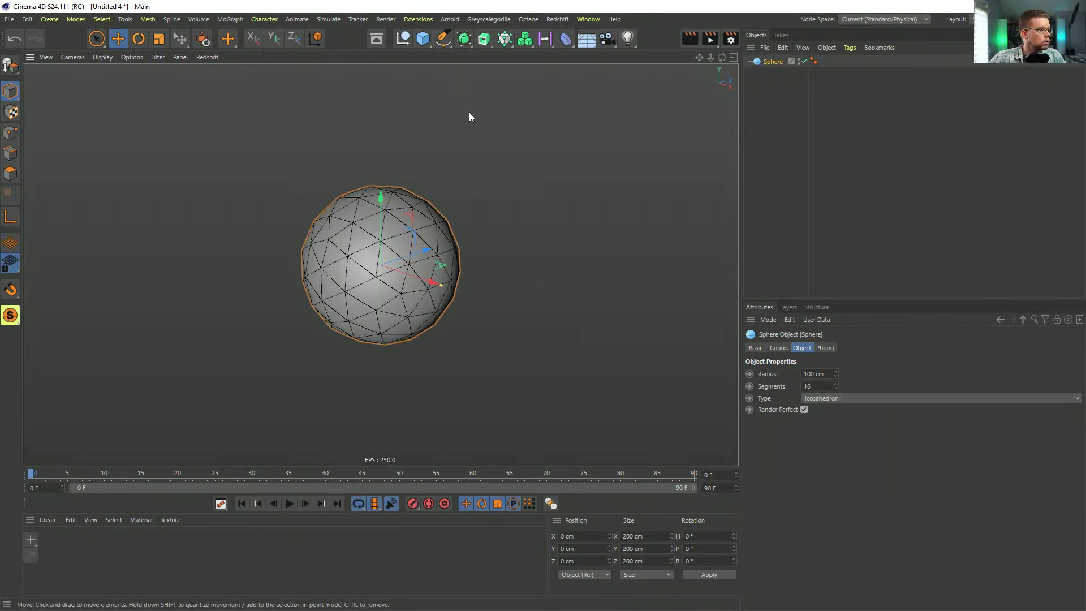
Step: Add a Figure primitive as a scale reference and raise the sphere to about 157 cm in Y
{"action": "left_click", "coordinate": [423, 38]}
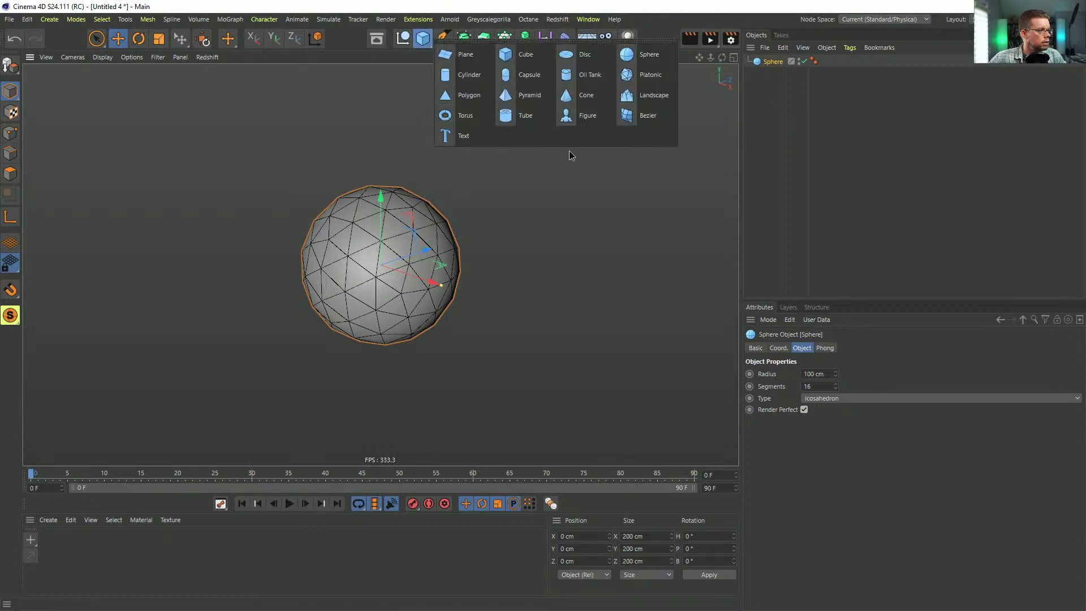
{"action": "left_click", "coordinate": [576, 115]}
{"action": "left_click_drag", "start_coordinate": [390, 262], "coordinate": [457, 254], "text": "alt"}
{"action": "left_click", "coordinate": [772, 72]}
{"action": "left_click_drag", "start_coordinate": [352, 183], "coordinate": [416, 180]}
{"action": "scroll", "coordinate": [416, 178], "scroll_direction": "up", "scroll_amount": 3}
{"action": "scroll", "coordinate": [415, 179], "scroll_direction": "up", "scroll_amount": 3}
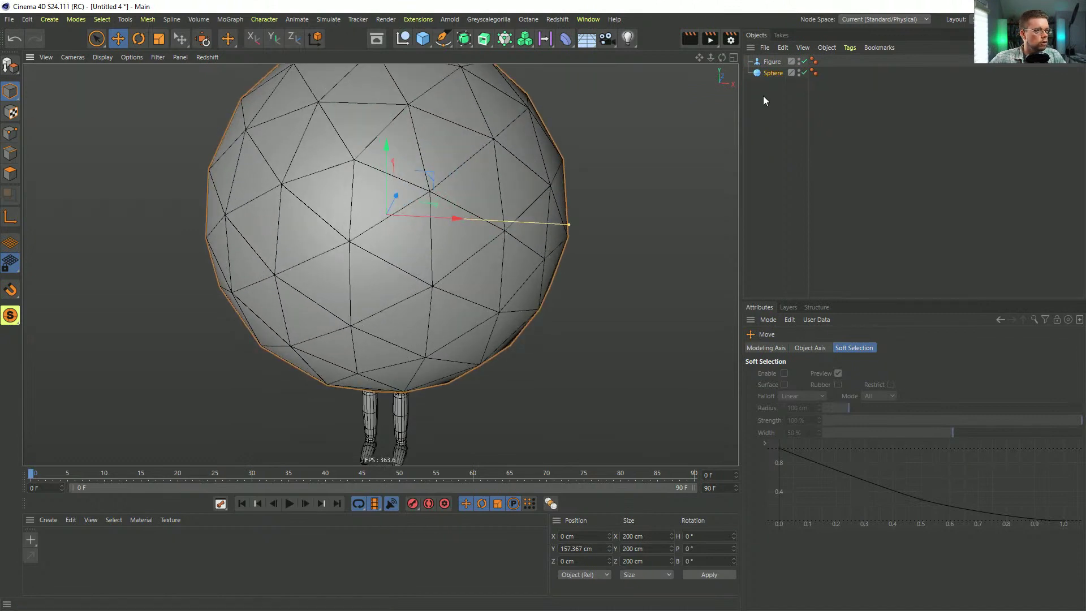
Step: Select the sphere and grow a Hair object on it
{"action": "left_click", "coordinate": [780, 74]}
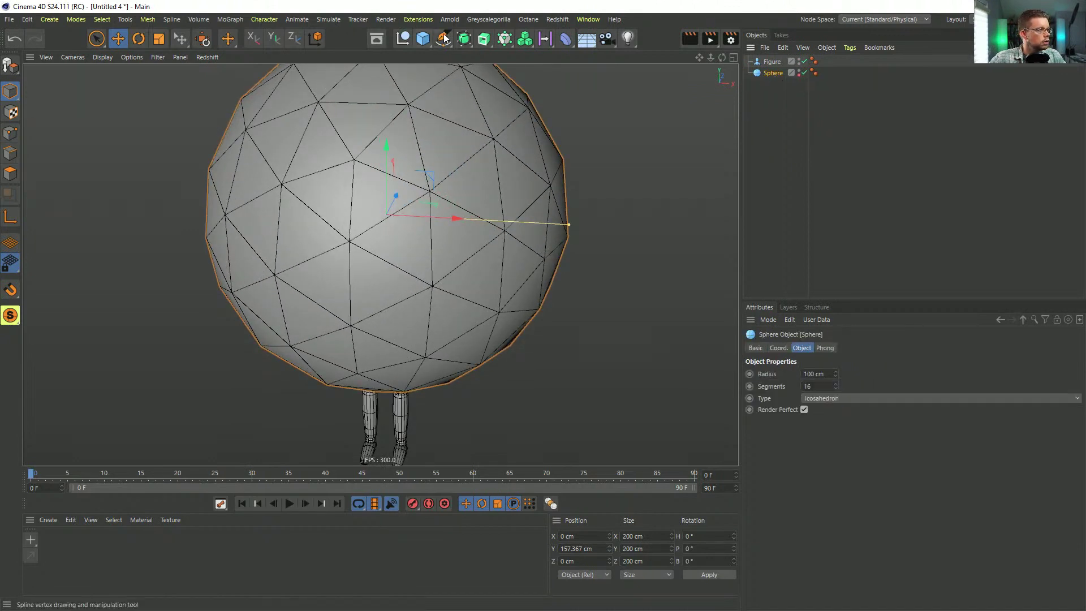
{"action": "left_click", "coordinate": [328, 19]}
{"action": "mouse_move", "coordinate": [351, 81]}
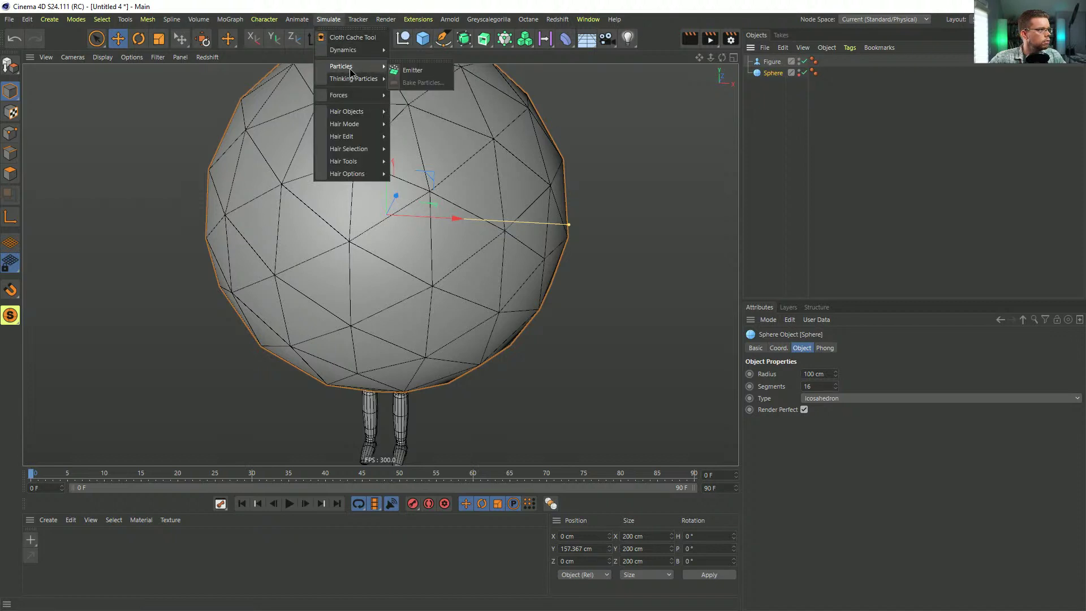
{"action": "left_click", "coordinate": [423, 26]}
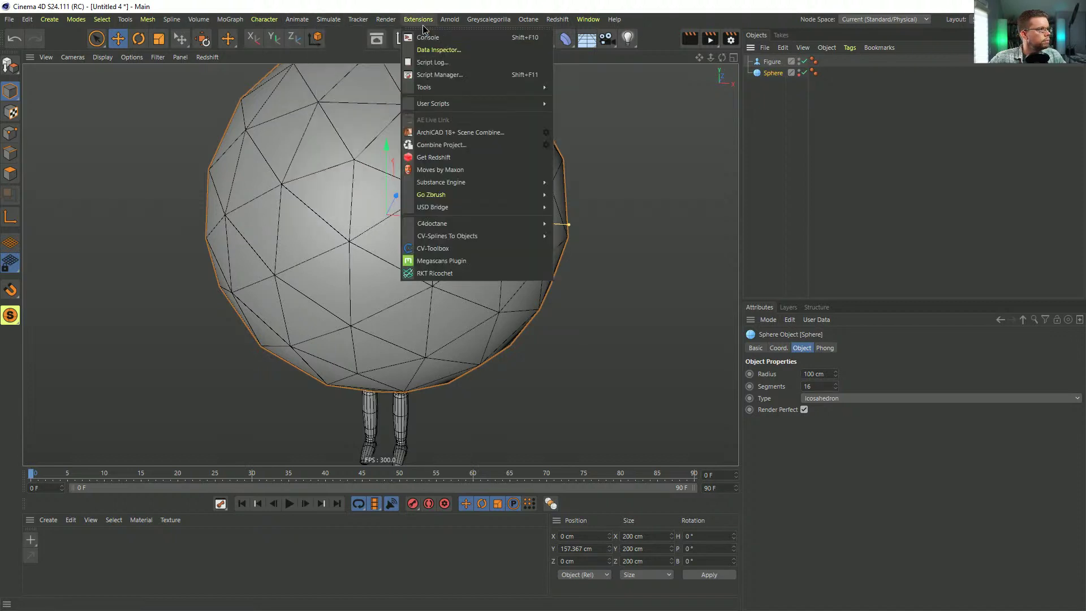
{"action": "left_click", "coordinate": [329, 19]}
{"action": "mouse_move", "coordinate": [350, 52]}
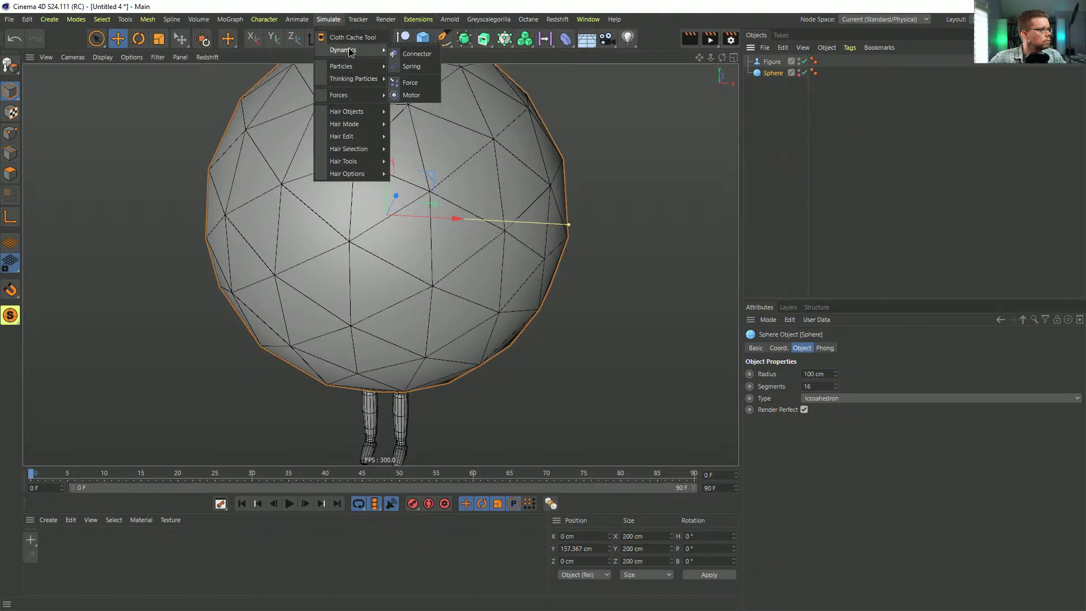
{"action": "mouse_move", "coordinate": [351, 112]}
{"action": "left_click", "coordinate": [410, 113]}
{"action": "scroll", "coordinate": [473, 196], "scroll_direction": "down", "scroll_amount": 2}
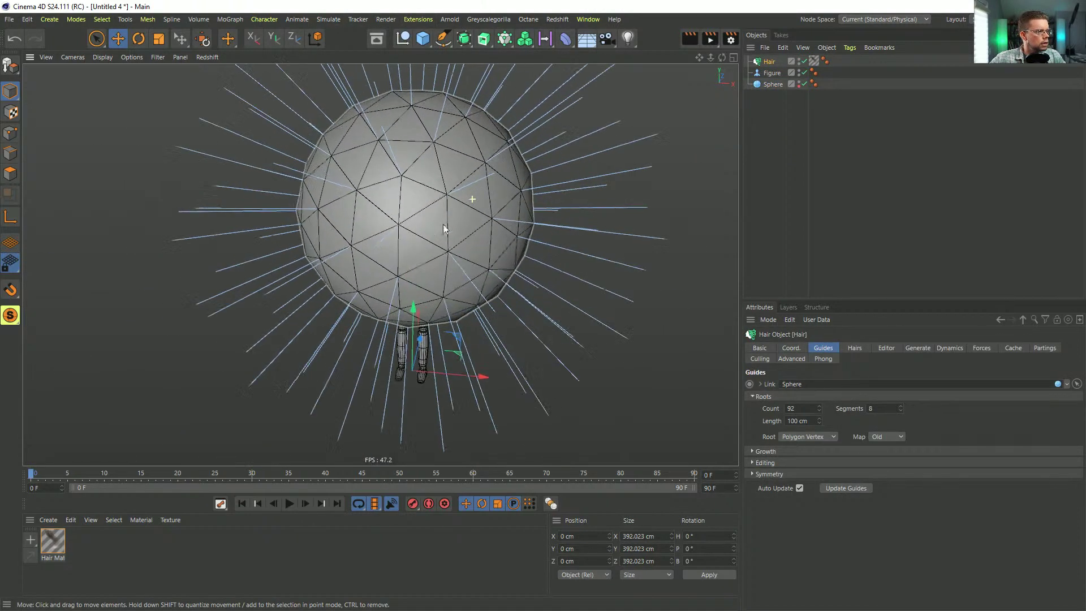
Step: Set the hair guides to 3 segments and make the hair roots follow the guides with As Guides
{"action": "left_click", "coordinate": [891, 409]}
{"action": "type", "text": "3"}
{"action": "key", "text": "Return"}
{"action": "left_click", "coordinate": [855, 349]}
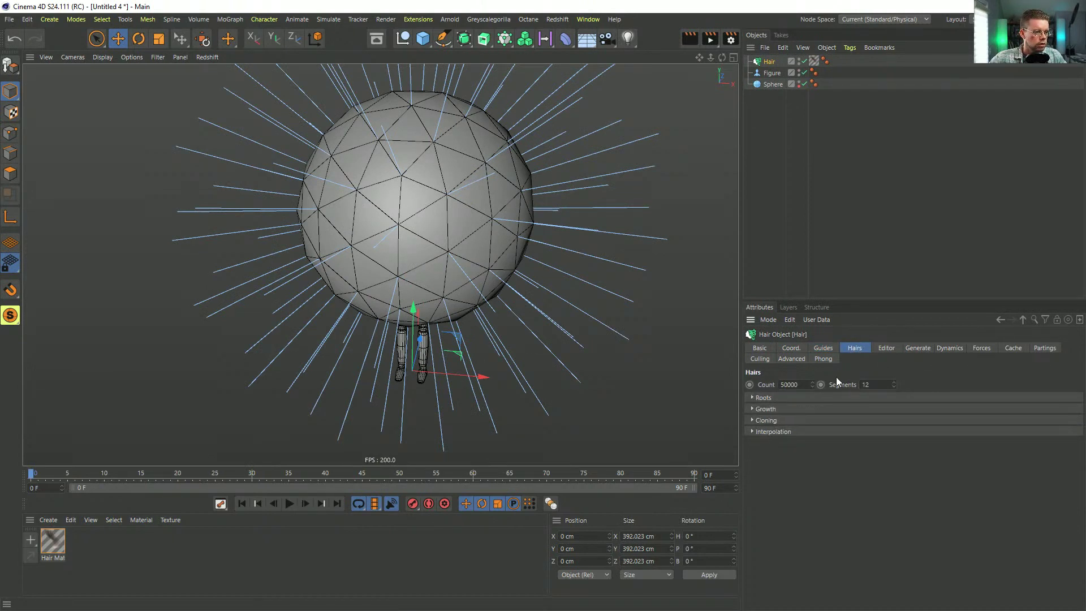
{"action": "left_click", "coordinate": [793, 398]}
{"action": "left_click", "coordinate": [807, 408]}
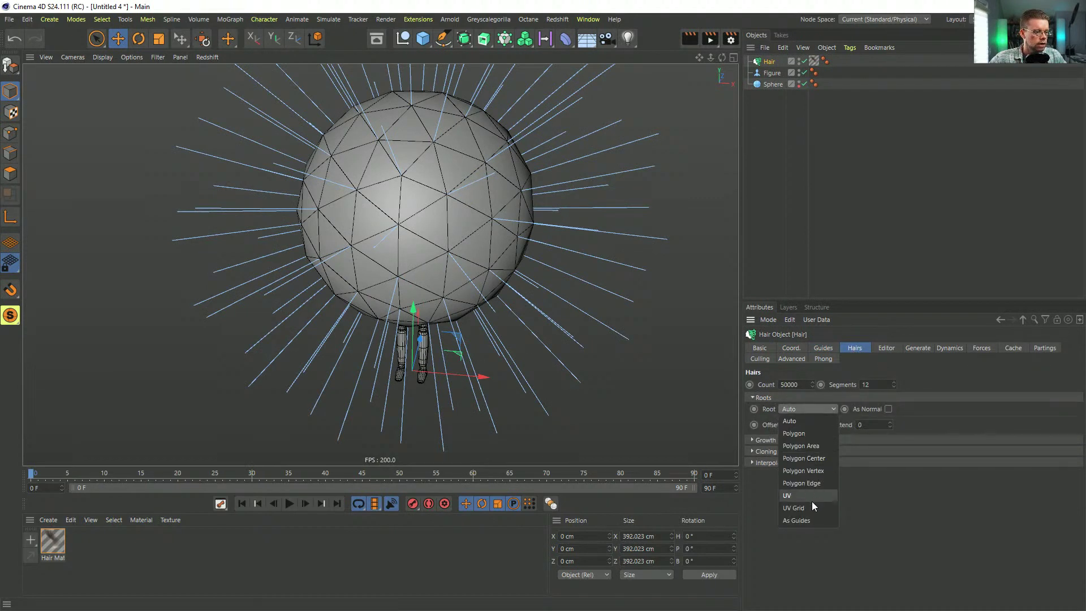
{"action": "left_click", "coordinate": [812, 518]}
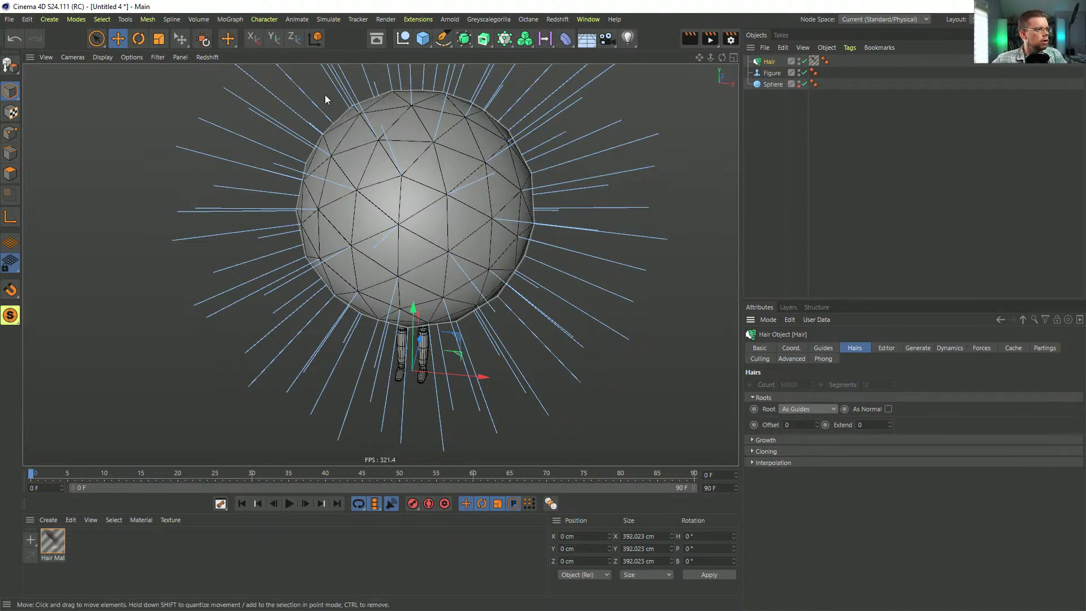
Step: Distribute the guide roots by Polygon Area and raise the guide count to 920
{"action": "left_click", "coordinate": [825, 350]}
{"action": "left_click", "coordinate": [814, 437]}
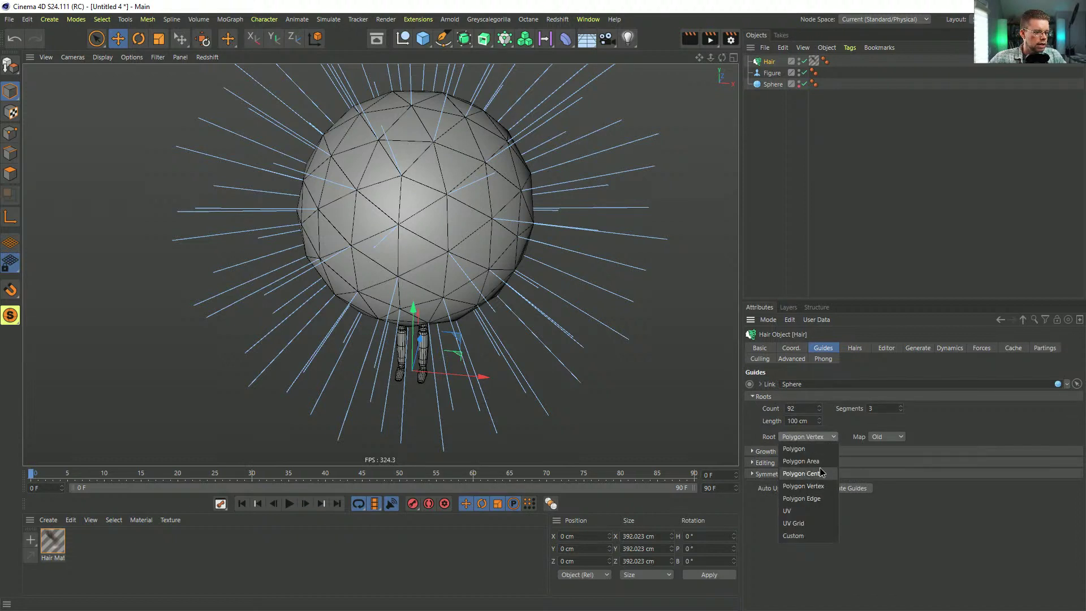
{"action": "left_click", "coordinate": [802, 461]}
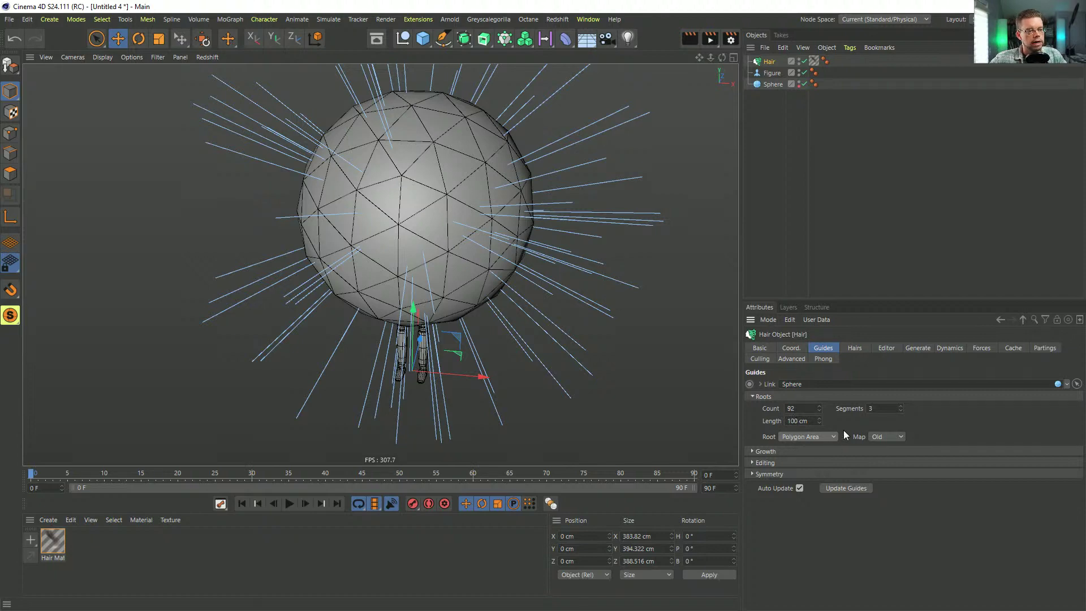
{"action": "left_click", "coordinate": [804, 408]}
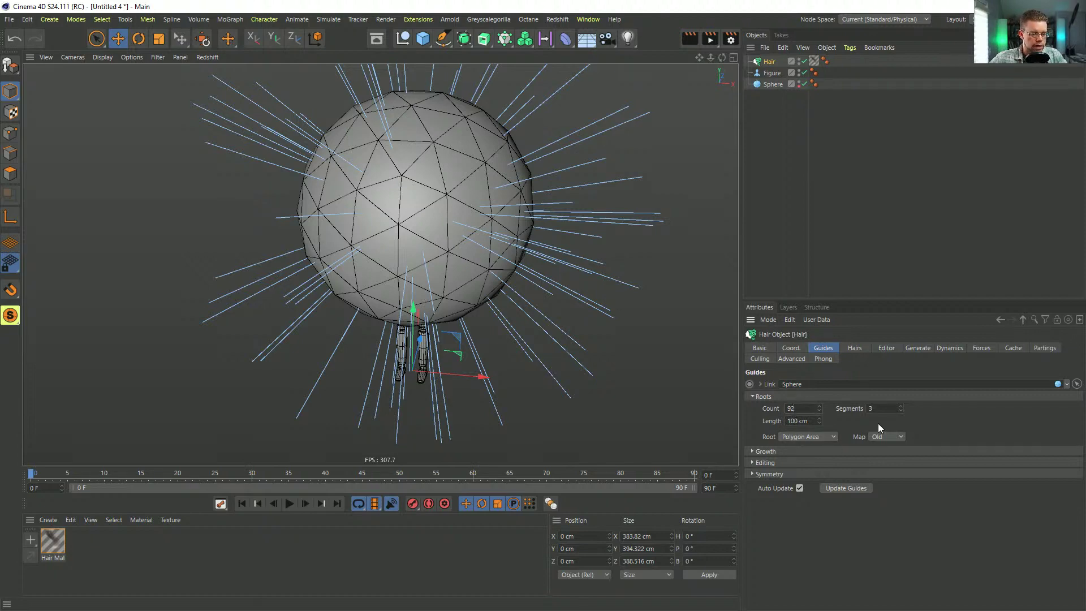
{"action": "type", "text": "0"}
{"action": "key", "text": "Return"}
{"action": "left_click_drag", "start_coordinate": [441, 237], "coordinate": [435, 233], "text": "alt"}
Step: Shorten the hair guides to 2 cm, and further to 0.5 cm after checking them up close on the sphere
{"action": "double_click", "coordinate": [798, 421]}
{"action": "type", "text": "2"}
{"action": "key", "text": "Return"}
{"action": "scroll", "coordinate": [489, 234], "scroll_direction": "up", "scroll_amount": 3}
{"action": "scroll", "coordinate": [573, 272], "scroll_direction": "up", "scroll_amount": 5}
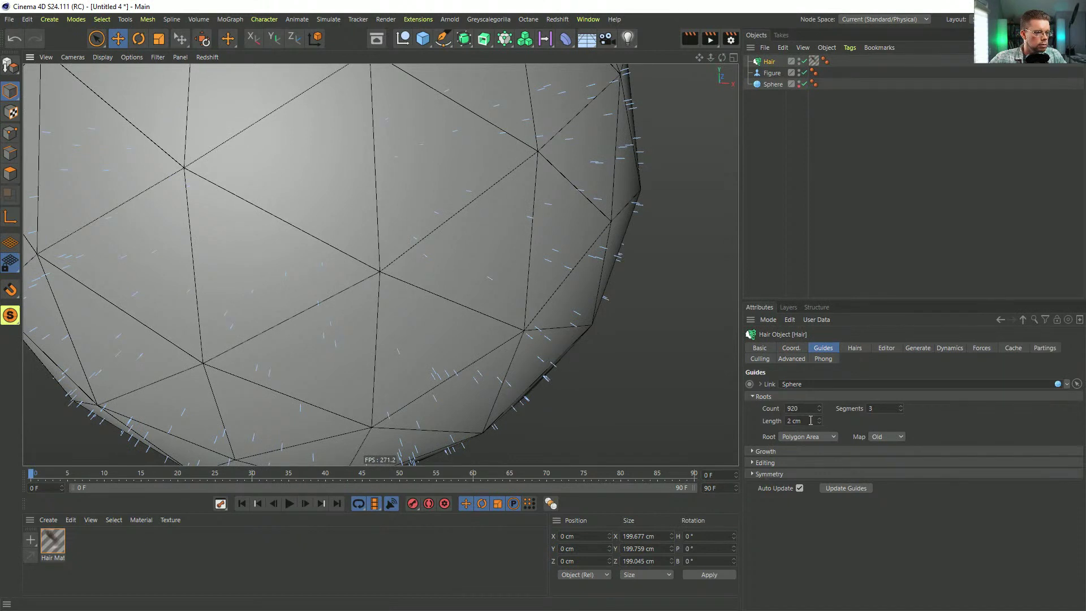
{"action": "double_click", "coordinate": [809, 421]}
{"action": "type", "text": "0.5"}
{"action": "key", "text": "Return"}
{"action": "left_click_drag", "start_coordinate": [584, 248], "coordinate": [568, 260], "text": "alt"}
Step: Raise the hair guide count to 9200 and check the density over the sphere's surface
{"action": "left_click", "coordinate": [805, 410]}
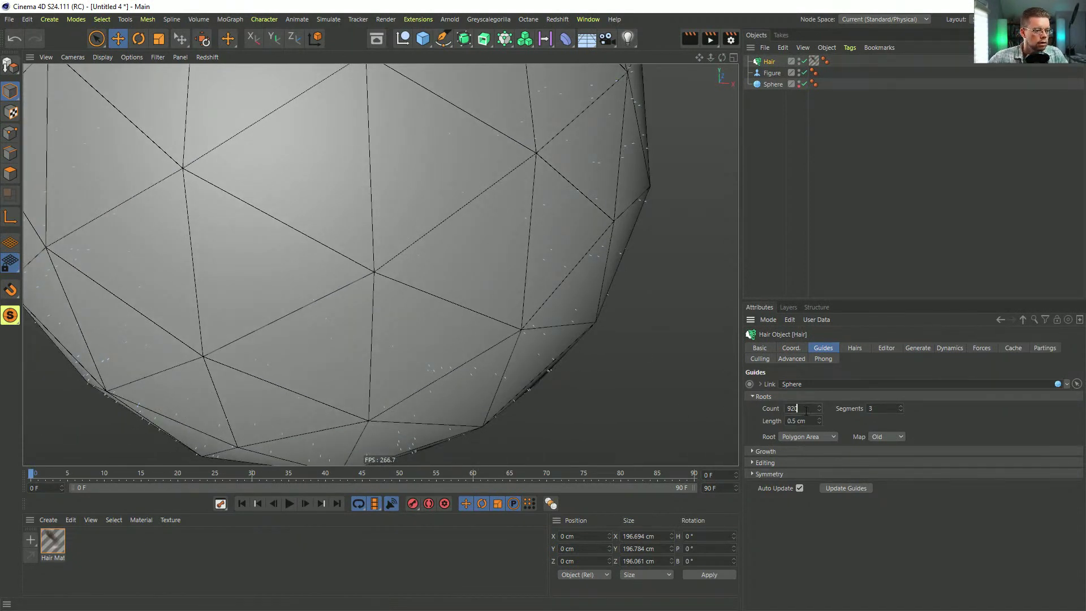
{"action": "type", "text": "0"}
{"action": "key", "text": "Return"}
{"action": "left_click_drag", "start_coordinate": [442, 175], "coordinate": [474, 220], "text": "alt"}
{"action": "scroll", "coordinate": [474, 220], "scroll_direction": "down", "scroll_amount": 10}
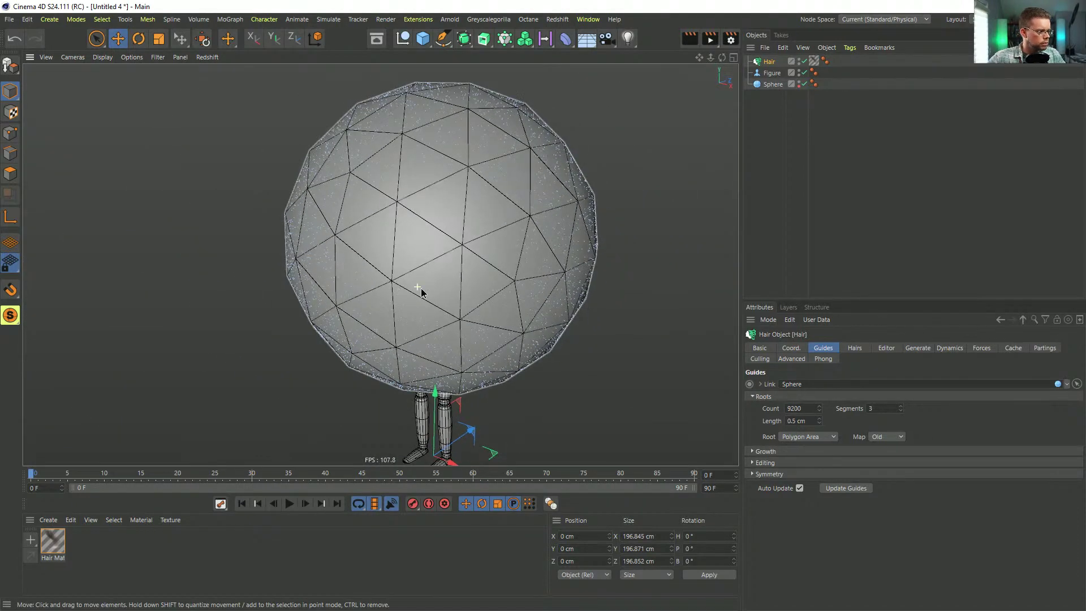
{"action": "scroll", "coordinate": [439, 308], "scroll_direction": "up", "scroll_amount": 5}
Step: Review the hair material's channels in the Material Editor and close the editor
{"action": "double_click", "coordinate": [53, 542]}
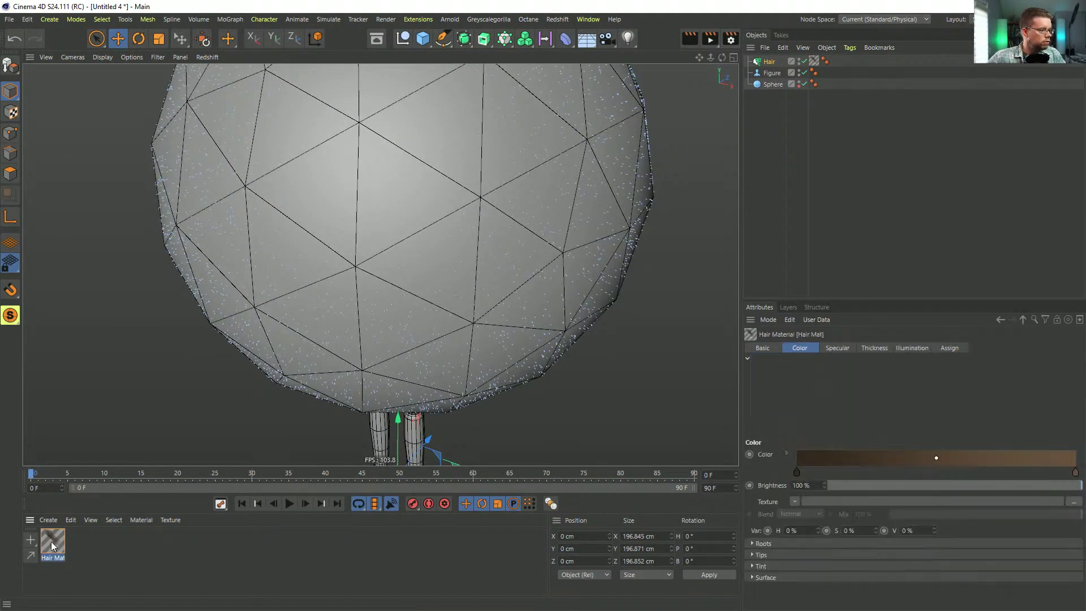
{"action": "left_click_drag", "start_coordinate": [342, 197], "coordinate": [489, 106]}
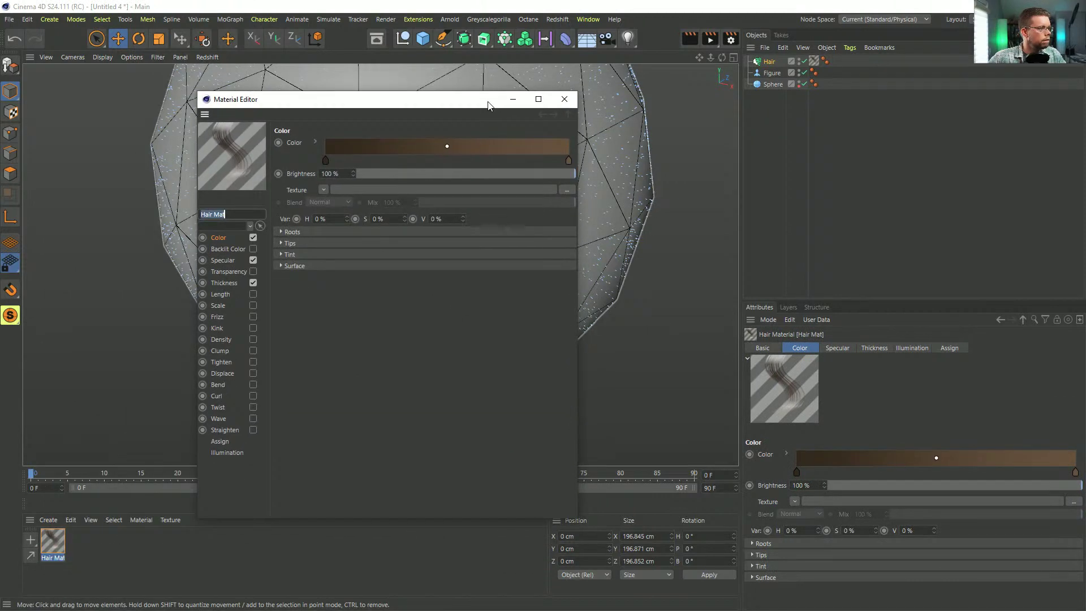
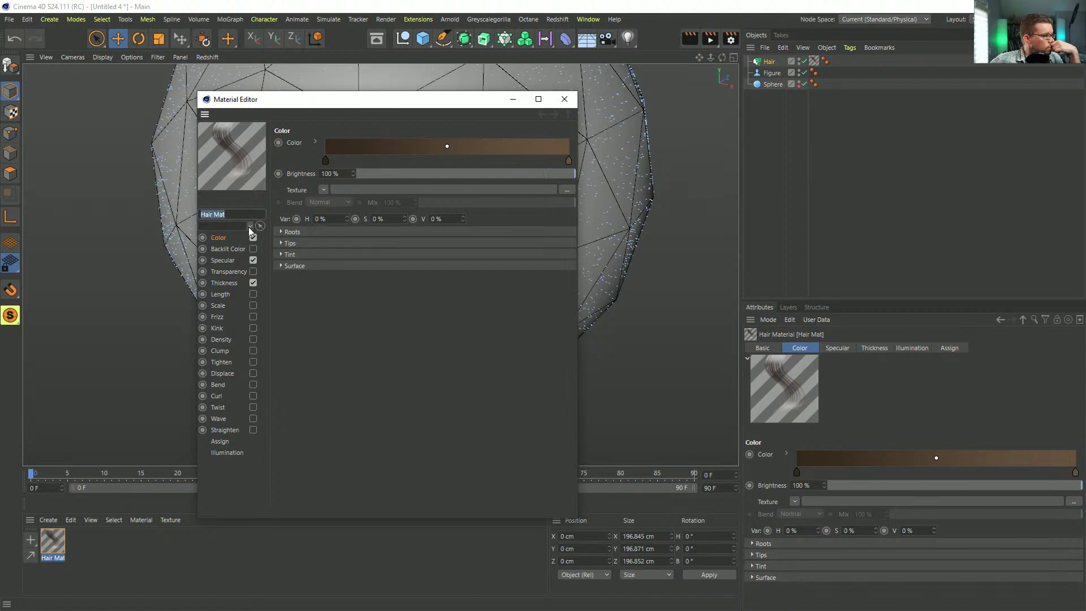
{"action": "left_click", "coordinate": [566, 99]}
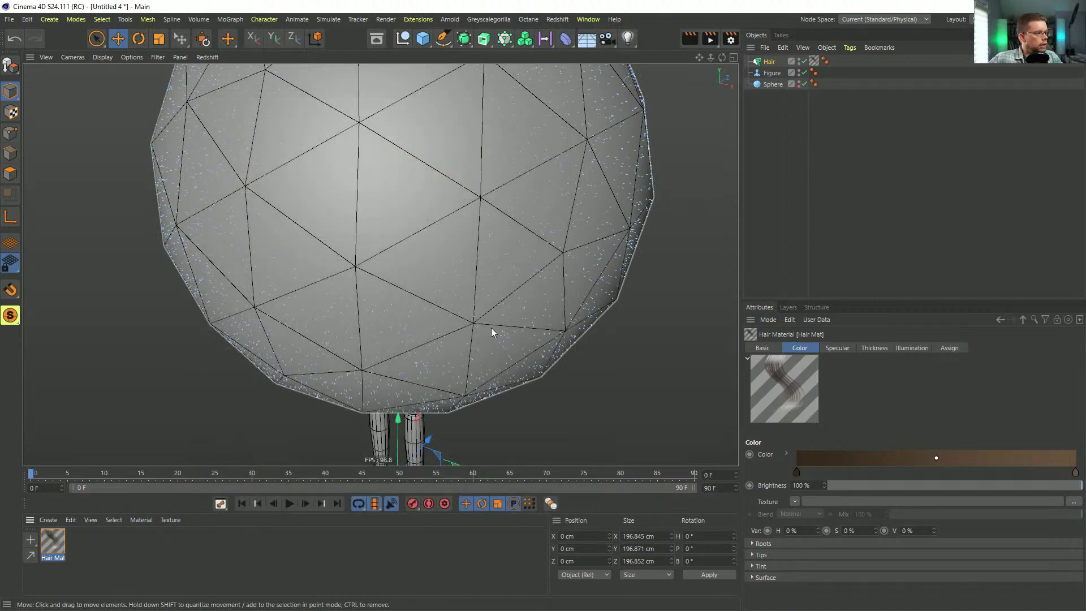
{"action": "scroll", "coordinate": [437, 304], "scroll_direction": "down", "scroll_amount": 5}
{"action": "mouse_move", "coordinate": [411, 322]}
{"action": "left_mouse_down", "text": "alt"}
{"action": "mouse_move", "coordinate": [412, 300]}
{"action": "mouse_move", "coordinate": [396, 320]}
{"action": "mouse_move", "coordinate": [409, 339]}
{"action": "left_mouse_up", "text": "alt"}
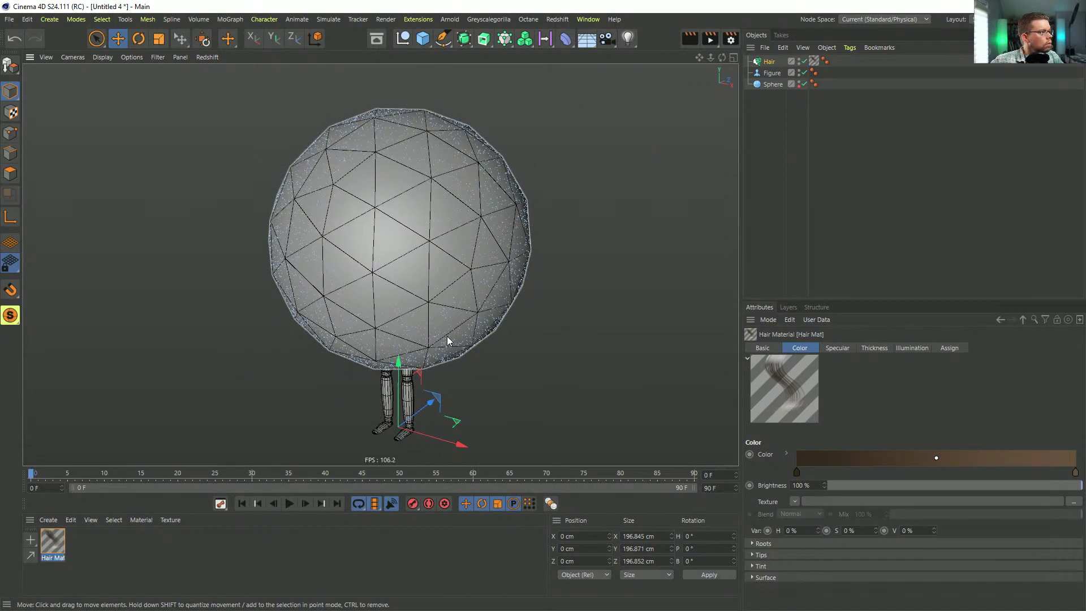
Step: Add a Random effector as a child of the sphere and rename it Random.Deform
{"action": "left_click", "coordinate": [771, 62]}
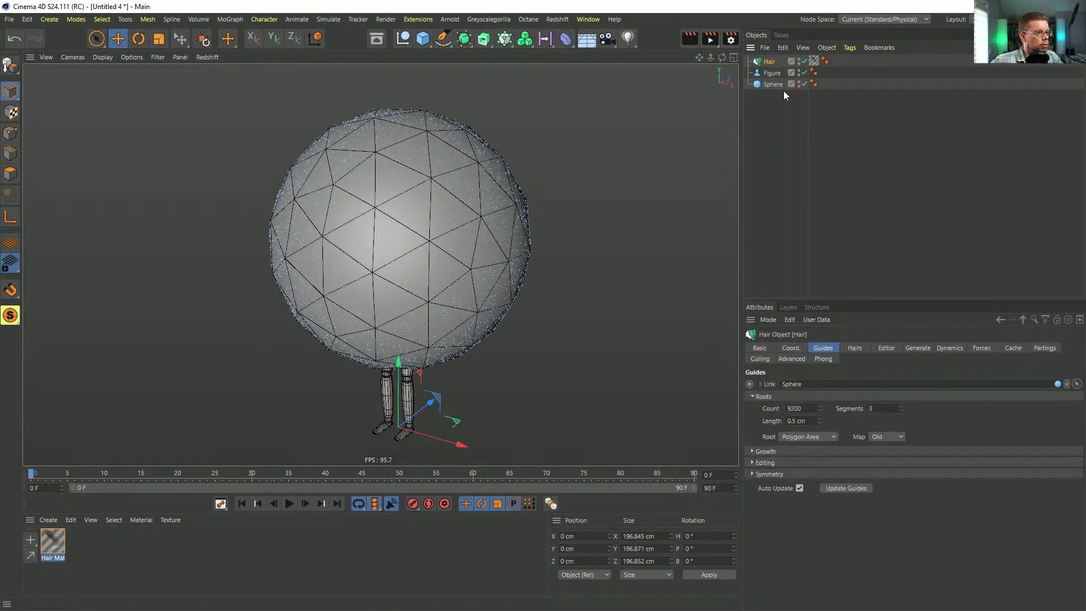
{"action": "left_click", "coordinate": [778, 86]}
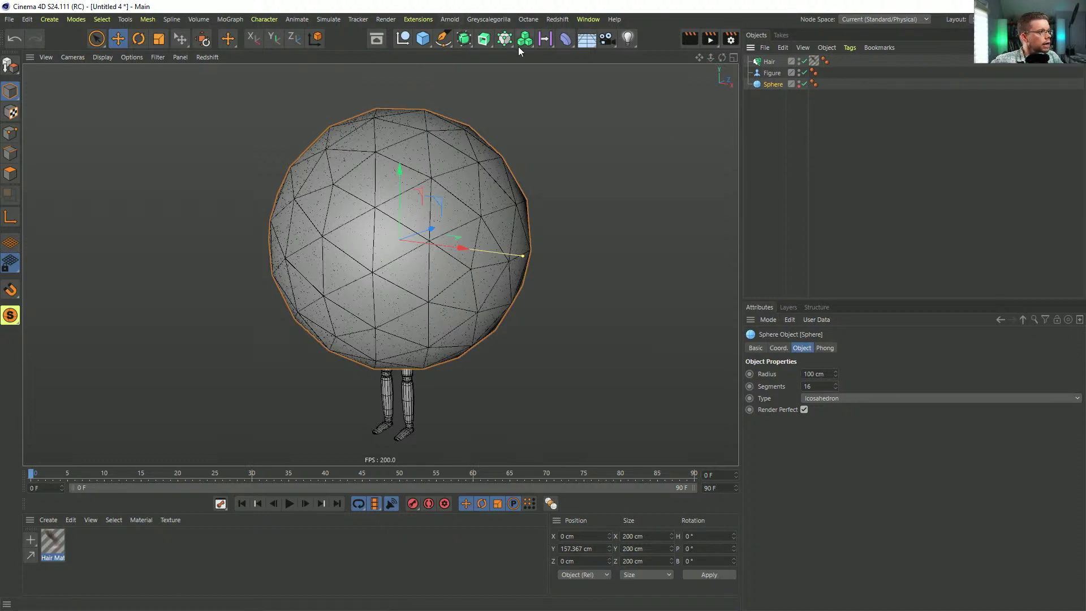
{"action": "left_click", "coordinate": [502, 41]}
{"action": "left_click", "coordinate": [782, 78]}
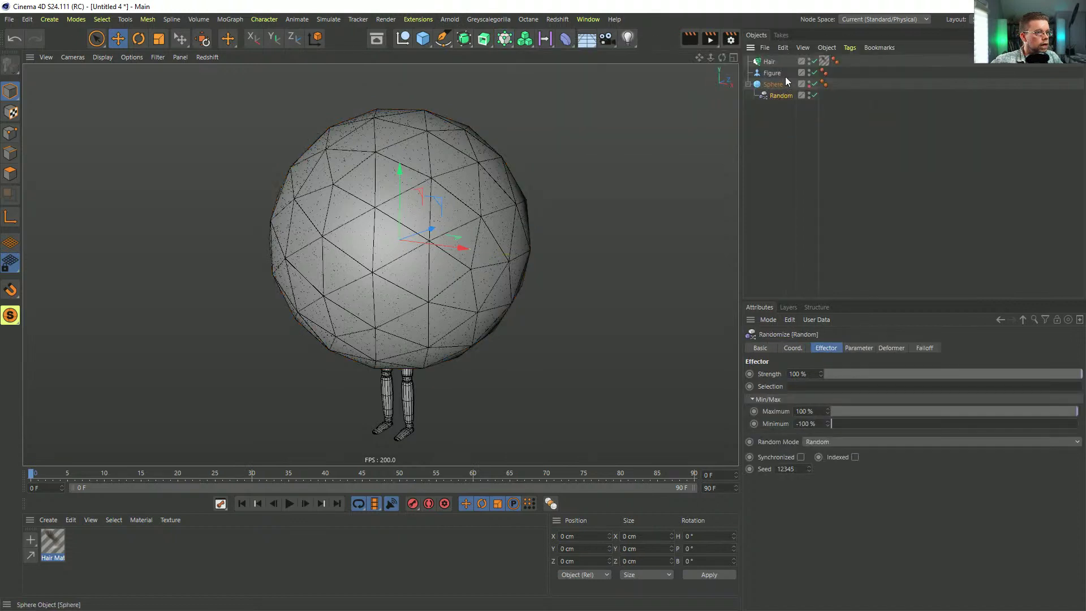
{"action": "double_click", "coordinate": [787, 96]}
{"action": "left_click", "coordinate": [803, 96]}
{"action": "type", "text": ".Deform"}
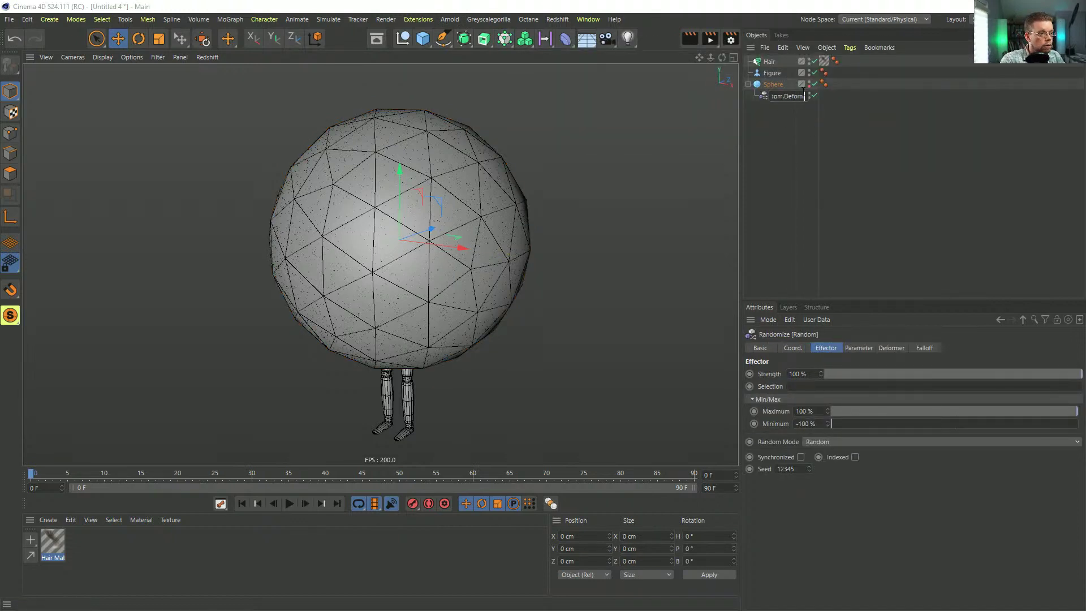
{"action": "key", "text": "Return"}
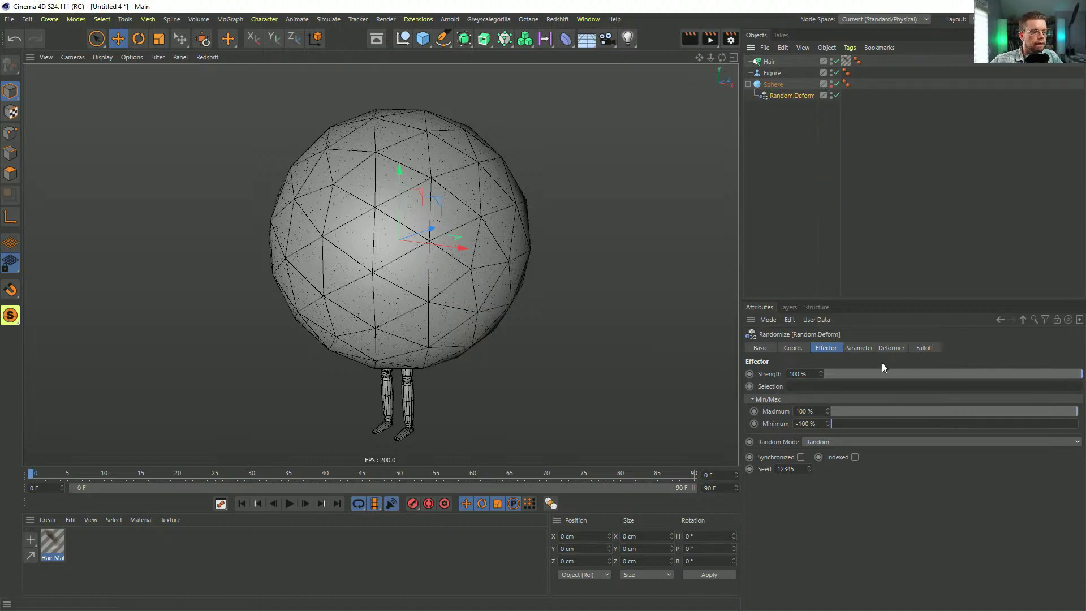
Step: Set the Random.Deform effector's deformation mode to Point so it displaces the sphere's vertices
{"action": "left_click", "coordinate": [891, 348]}
{"action": "left_click", "coordinate": [816, 373]}
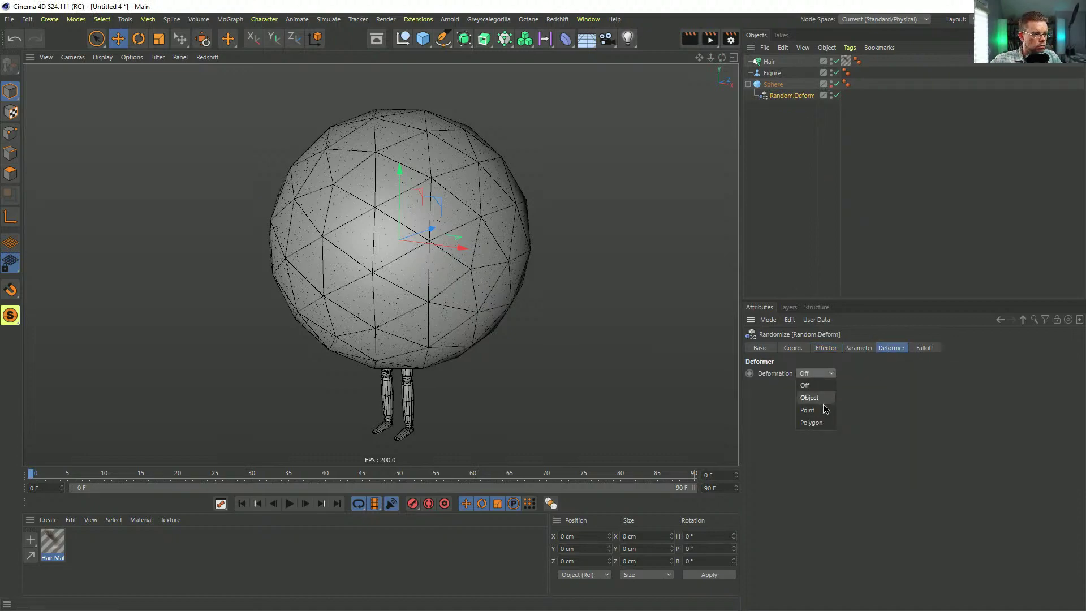
{"action": "left_click", "coordinate": [815, 405]}
{"action": "mouse_move", "coordinate": [404, 252]}
{"action": "left_mouse_down", "text": "alt"}
{"action": "mouse_move", "coordinate": [542, 227]}
{"action": "mouse_move", "coordinate": [293, 259]}
{"action": "mouse_move", "coordinate": [396, 263]}
{"action": "left_mouse_up", "text": "alt"}
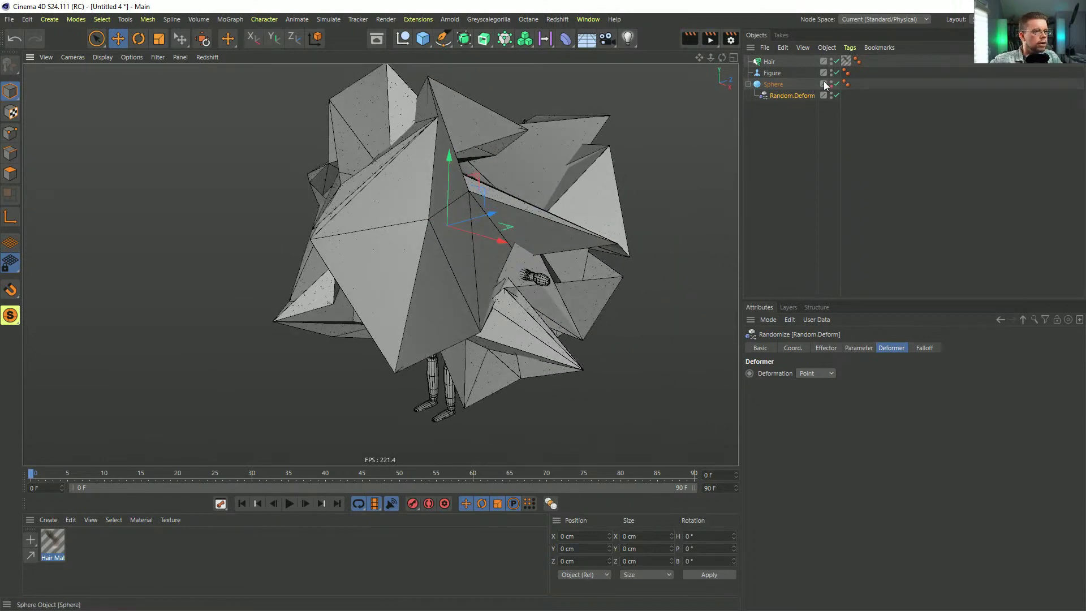
Step: Hide the sphere in the viewport and inspect the scattered hair specks around the figure
{"action": "left_click", "coordinate": [831, 82]}
{"action": "left_click_drag", "start_coordinate": [473, 219], "coordinate": [554, 185], "text": "alt"}
{"action": "left_click_drag", "start_coordinate": [453, 174], "coordinate": [423, 135], "text": "alt"}
{"action": "left_click_drag", "start_coordinate": [542, 179], "coordinate": [521, 232], "text": "alt"}
{"action": "mouse_move", "coordinate": [436, 131]}
{"action": "left_mouse_down", "text": "alt"}
{"action": "mouse_move", "coordinate": [453, 121]}
{"action": "mouse_move", "coordinate": [438, 145]}
{"action": "mouse_move", "coordinate": [453, 138]}
{"action": "left_mouse_up", "text": "alt"}
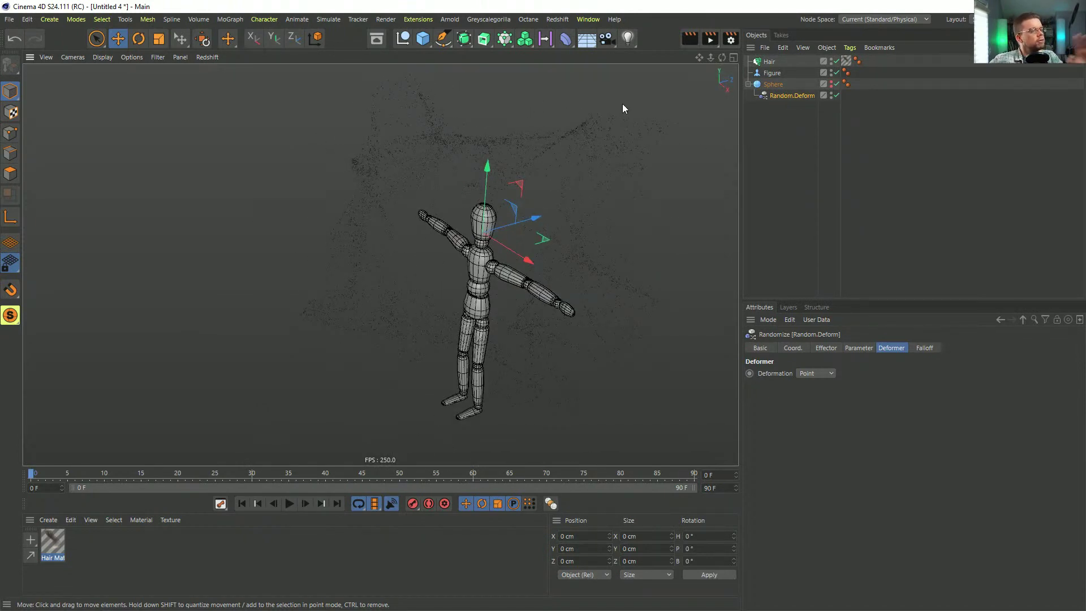
{"action": "mouse_move", "coordinate": [597, 209]}
{"action": "left_mouse_down", "text": "alt"}
{"action": "mouse_move", "coordinate": [611, 183]}
{"action": "mouse_move", "coordinate": [601, 165]}
{"action": "mouse_move", "coordinate": [565, 205]}
{"action": "mouse_move", "coordinate": [673, 208]}
{"action": "mouse_move", "coordinate": [566, 212]}
{"action": "mouse_move", "coordinate": [605, 210]}
{"action": "left_mouse_up", "text": "alt"}
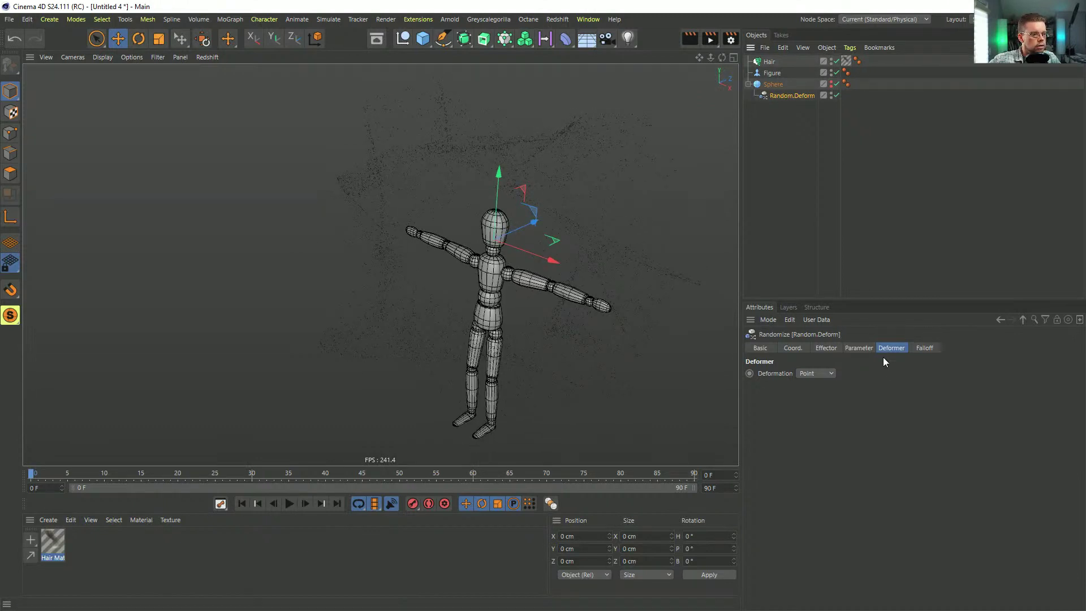
Step: Set Random.Deform's X and Y position offsets to 99 cm, adjust its Z offset, and check the scatter
{"action": "left_click", "coordinate": [859, 348]}
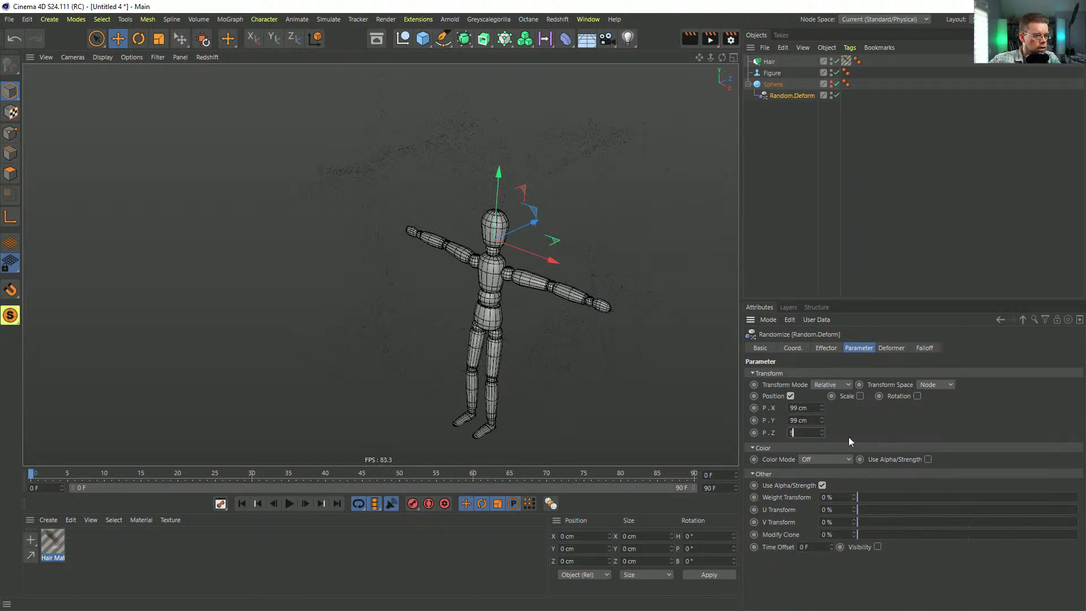
{"action": "left_click_drag", "start_coordinate": [636, 289], "coordinate": [490, 302], "text": "alt"}
Step: Set the sphere's radius to 22 cm and its segments to 32, and inspect the denser scatter around the figure
{"action": "left_click", "coordinate": [775, 83]}
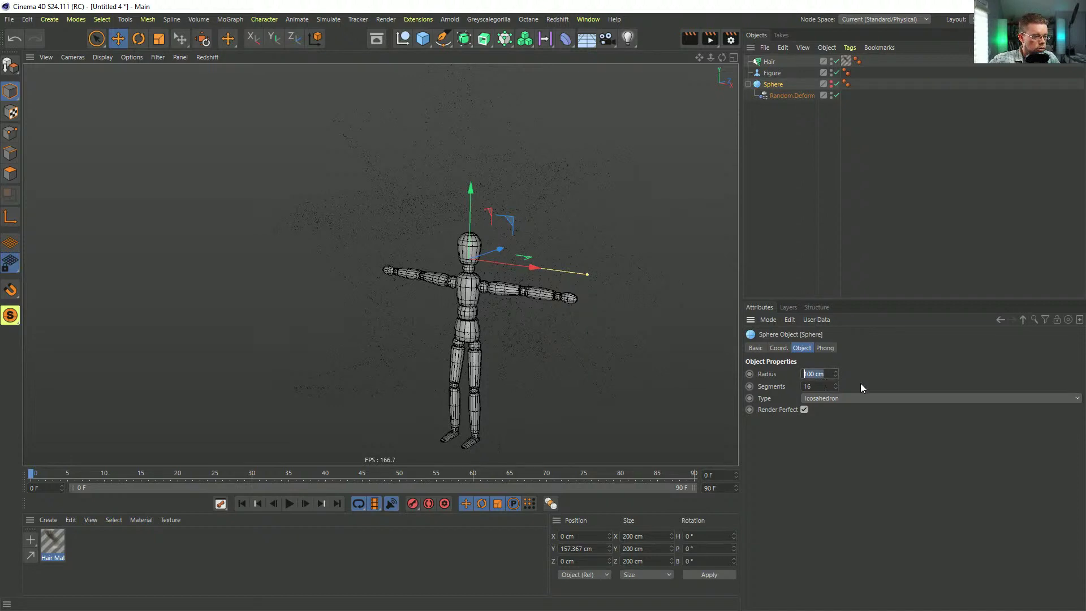
{"action": "key", "text": "Tab"}
{"action": "type", "text": "21"}
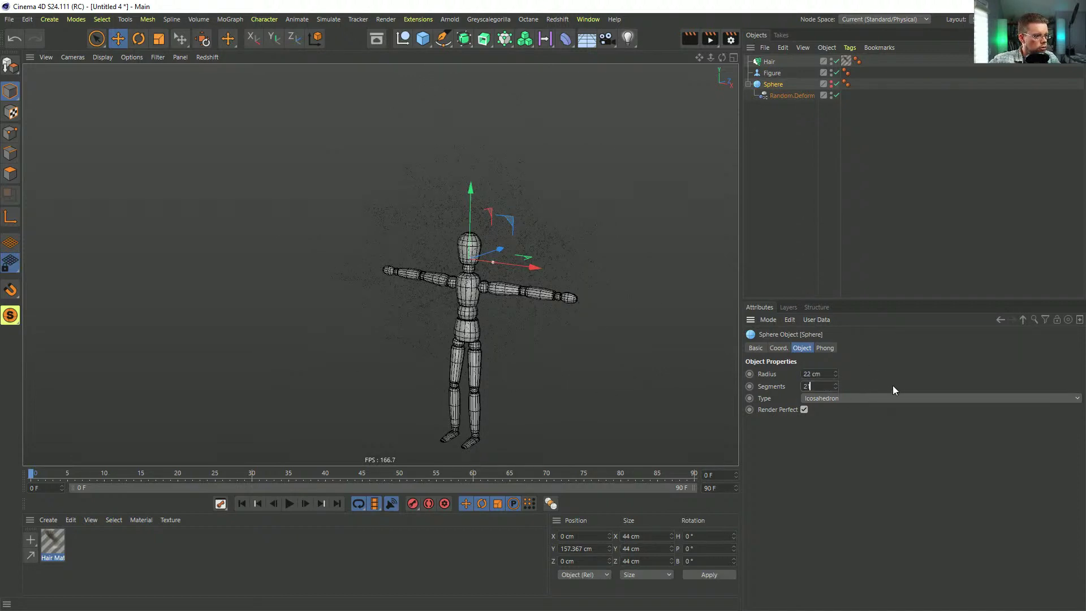
{"action": "right_click_drag", "start_coordinate": [480, 263], "coordinate": [503, 242], "text": "alt"}
{"action": "left_click_drag", "start_coordinate": [504, 242], "coordinate": [530, 250], "text": "alt"}
{"action": "right_click_drag", "start_coordinate": [530, 250], "coordinate": [380, 260], "text": "alt"}
{"action": "left_click_drag", "start_coordinate": [381, 260], "coordinate": [581, 230], "text": "alt"}
{"action": "scroll", "coordinate": [539, 261], "scroll_direction": "up", "scroll_amount": 5}
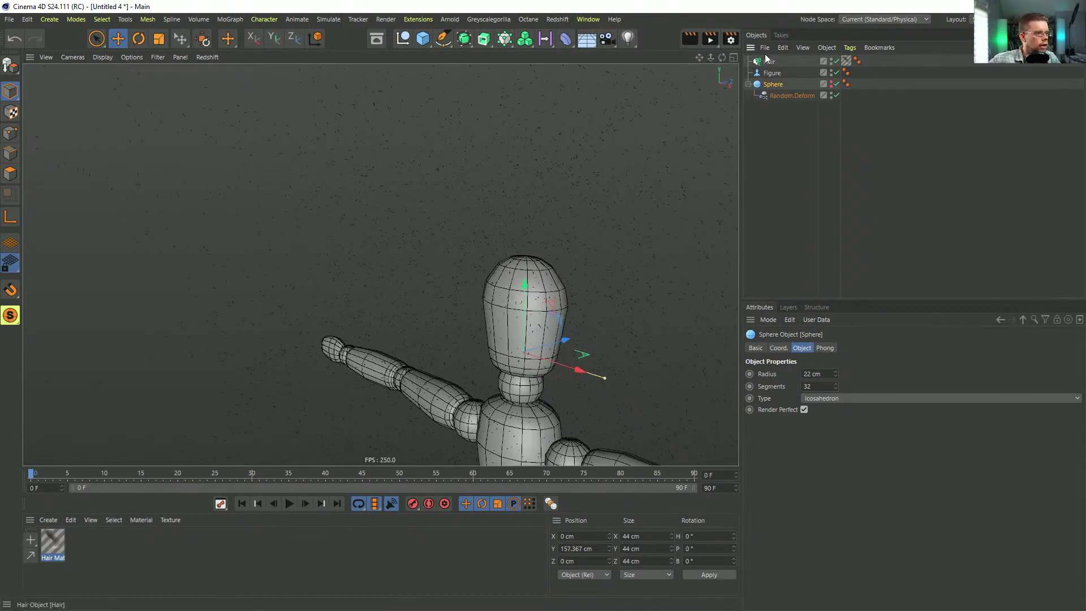
Step: Examine the hair guides' scatter around the figure, comparing it with the deformed sphere briefly shown and hidden again
{"action": "left_click", "coordinate": [765, 62]}
{"action": "scroll", "coordinate": [581, 230], "scroll_direction": "down", "scroll_amount": 5}
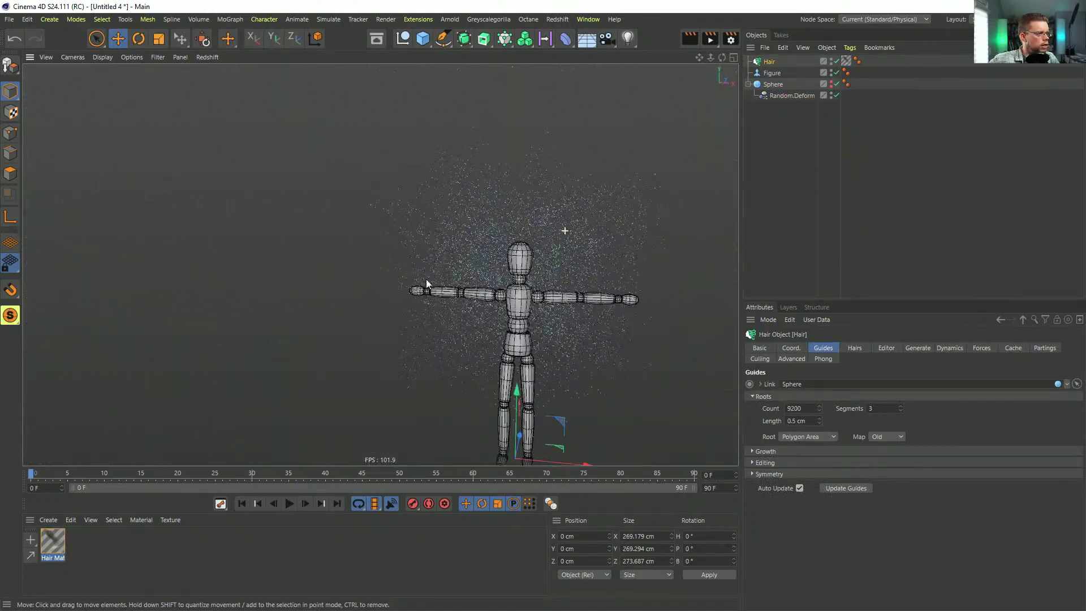
{"action": "scroll", "coordinate": [419, 273], "scroll_direction": "up", "scroll_amount": 1}
{"action": "mouse_move", "coordinate": [419, 274]}
{"action": "left_mouse_down", "text": "alt"}
{"action": "mouse_move", "coordinate": [308, 269]}
{"action": "mouse_move", "coordinate": [420, 266]}
{"action": "left_mouse_up", "text": "alt"}
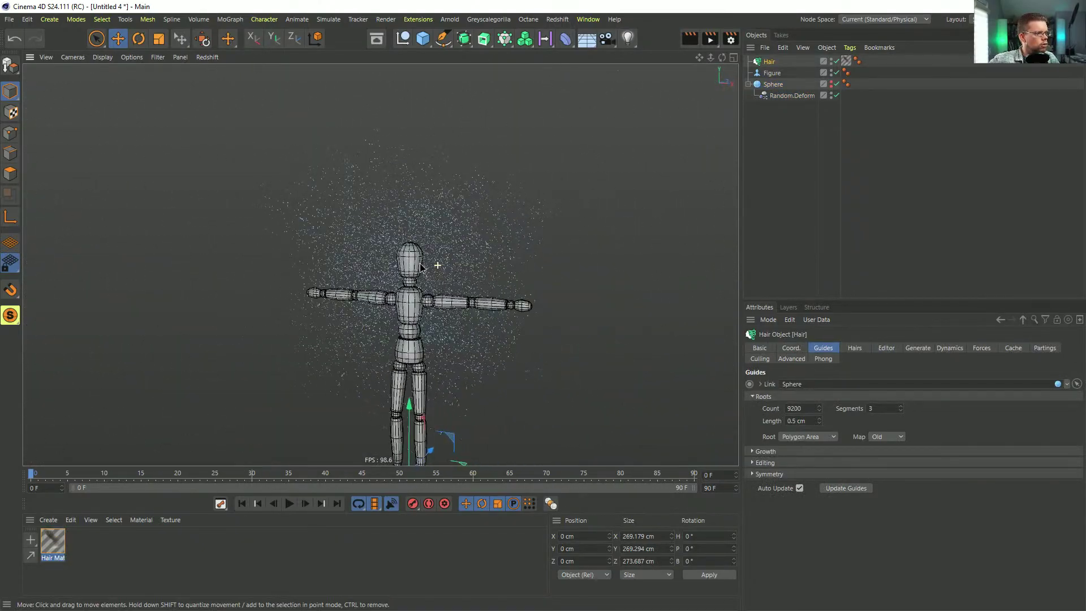
{"action": "left_click", "coordinate": [830, 83]}
{"action": "mouse_move", "coordinate": [404, 289]}
{"action": "left_mouse_down", "text": "alt"}
{"action": "mouse_move", "coordinate": [504, 290]}
{"action": "mouse_move", "coordinate": [420, 287]}
{"action": "left_mouse_up", "text": "alt"}
{"action": "left_click", "coordinate": [829, 84]}
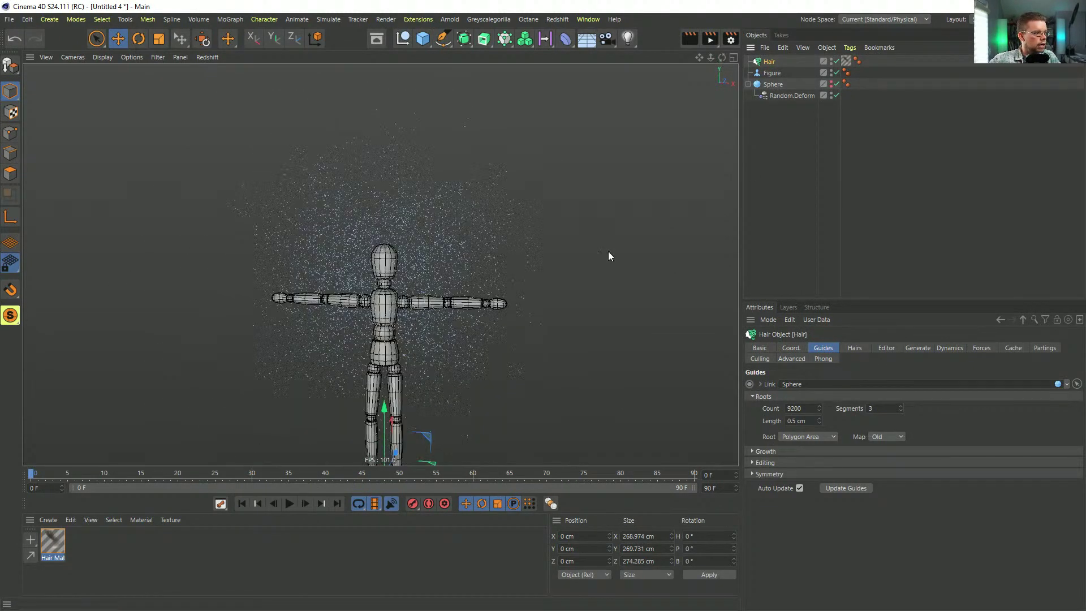
{"action": "mouse_move", "coordinate": [440, 249]}
{"action": "left_mouse_down", "text": "alt"}
{"action": "mouse_move", "coordinate": [535, 261]}
{"action": "mouse_move", "coordinate": [397, 274]}
{"action": "mouse_move", "coordinate": [445, 254]}
{"action": "left_mouse_up", "text": "alt"}
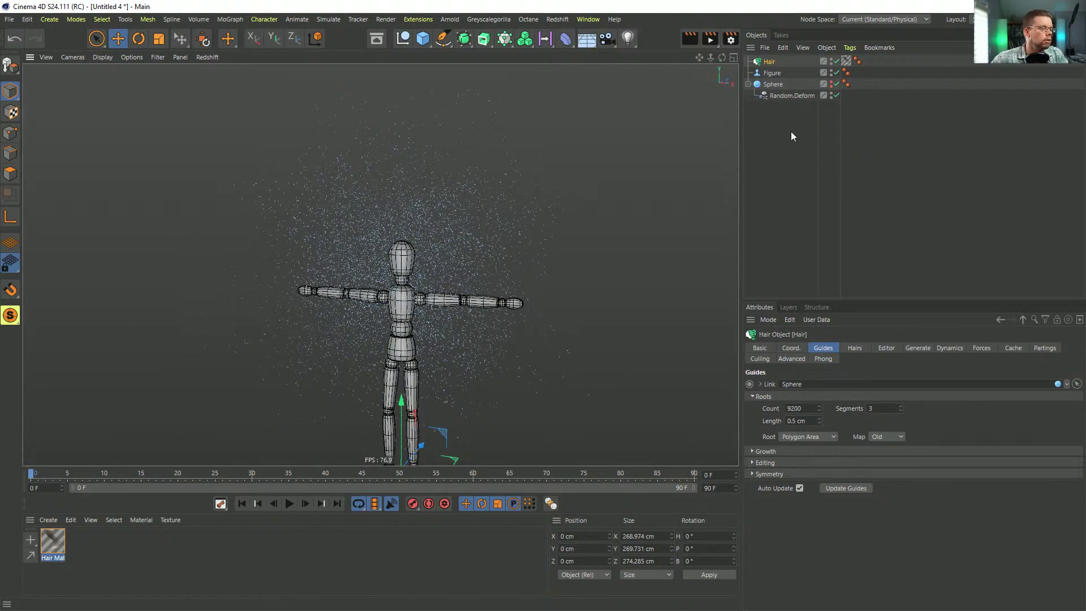
Step: Switch Random.Deform's random mode to Noise with Indexed enabled, and check the scatter
{"action": "left_click", "coordinate": [792, 96]}
{"action": "scroll", "coordinate": [468, 273], "scroll_direction": "up", "scroll_amount": 3}
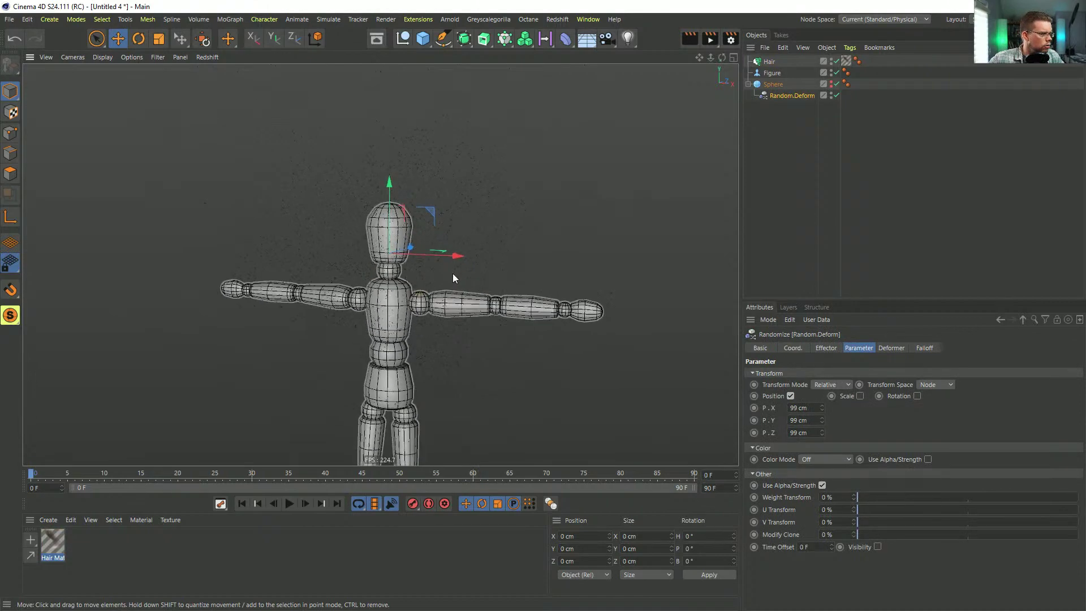
{"action": "left_click_drag", "start_coordinate": [372, 250], "coordinate": [411, 268], "text": "alt"}
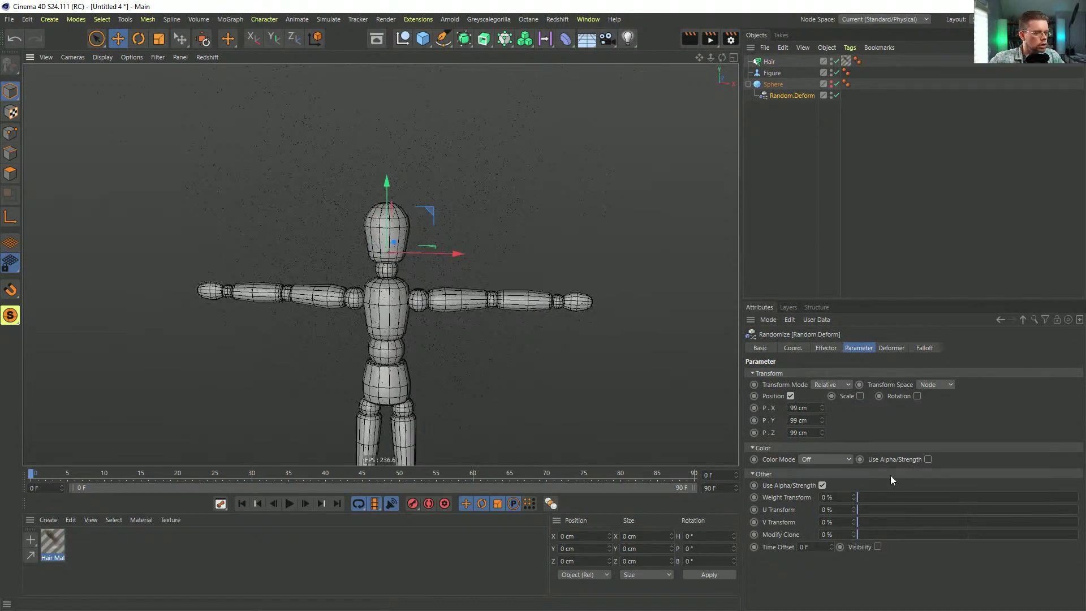
{"action": "left_click", "coordinate": [834, 350]}
{"action": "left_click", "coordinate": [827, 442]}
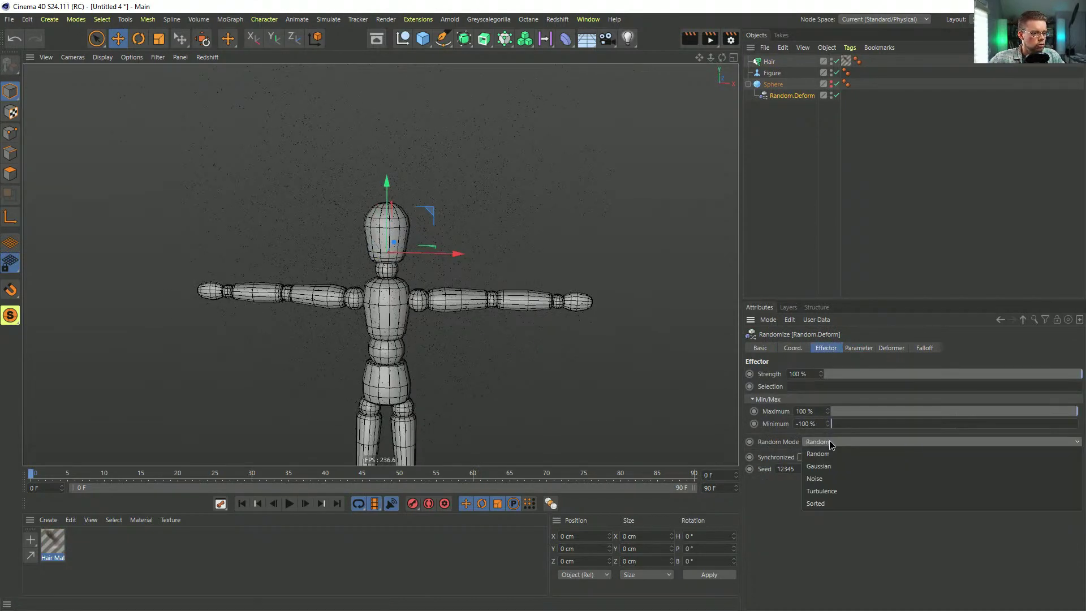
{"action": "left_click", "coordinate": [836, 479]}
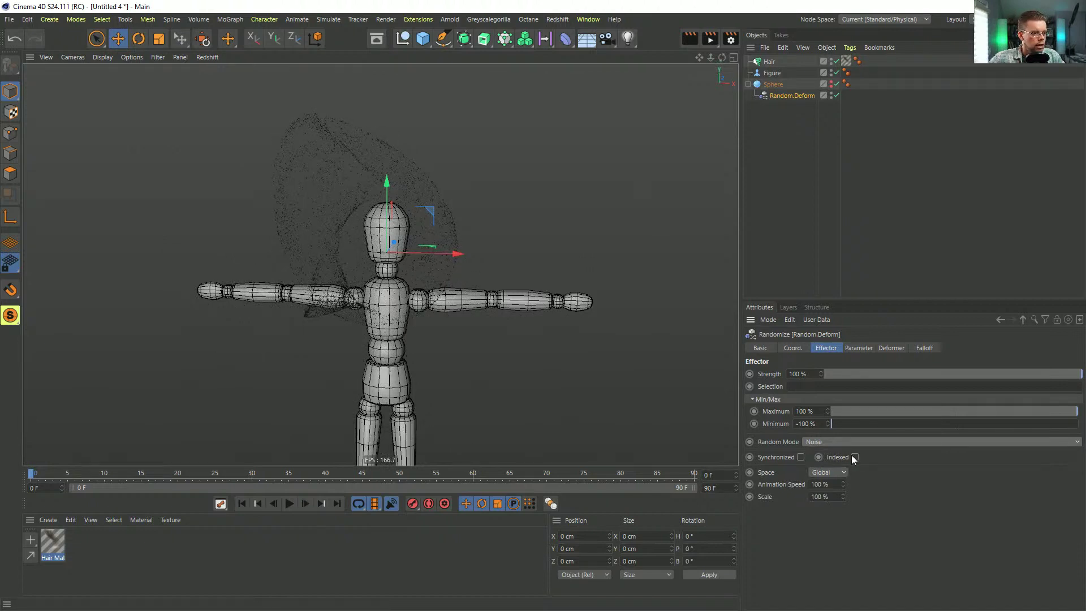
{"action": "left_click", "coordinate": [855, 457]}
{"action": "left_click_drag", "start_coordinate": [435, 265], "coordinate": [402, 163], "text": "alt"}
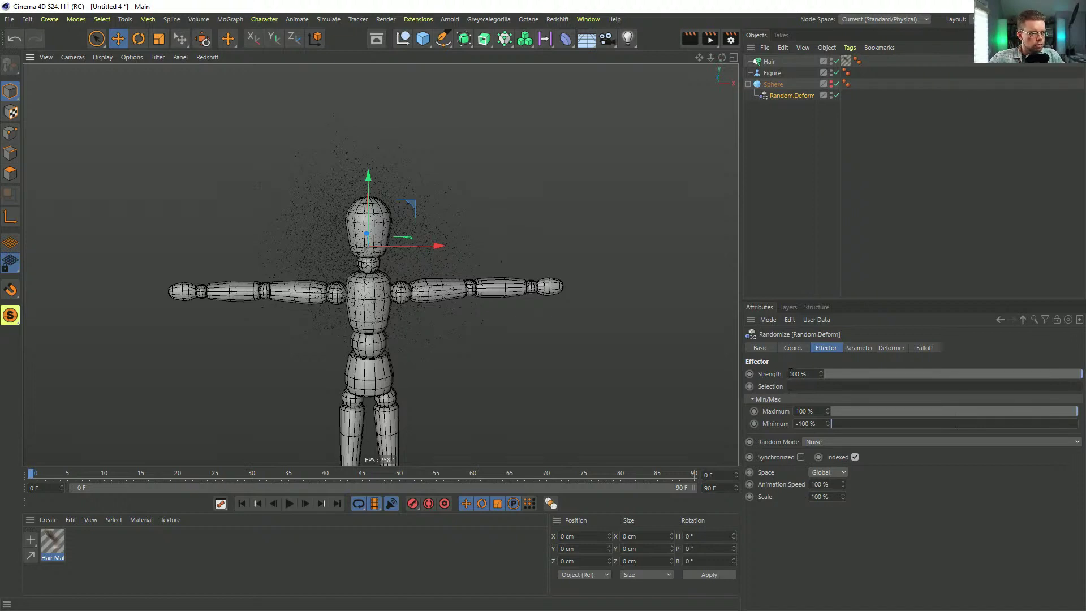
Step: Raise Random.Deform's strength to 400% and start playback with the Hair object selected to see the specks move
{"action": "left_click_drag", "start_coordinate": [543, 339], "coordinate": [528, 202], "text": "alt"}
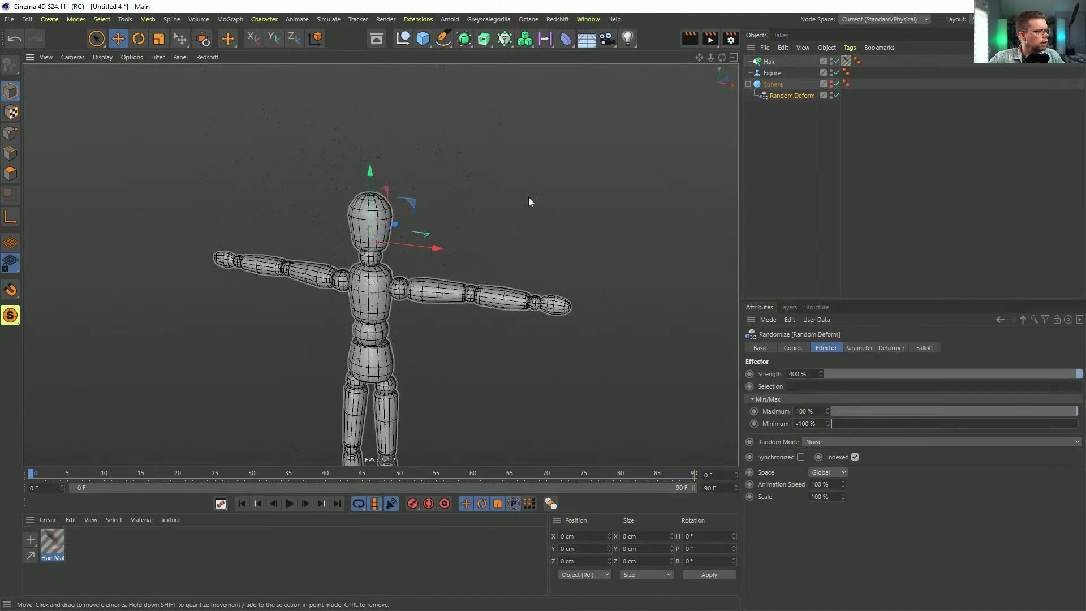
{"action": "left_click", "coordinate": [770, 61]}
{"action": "left_click", "coordinate": [289, 504]}
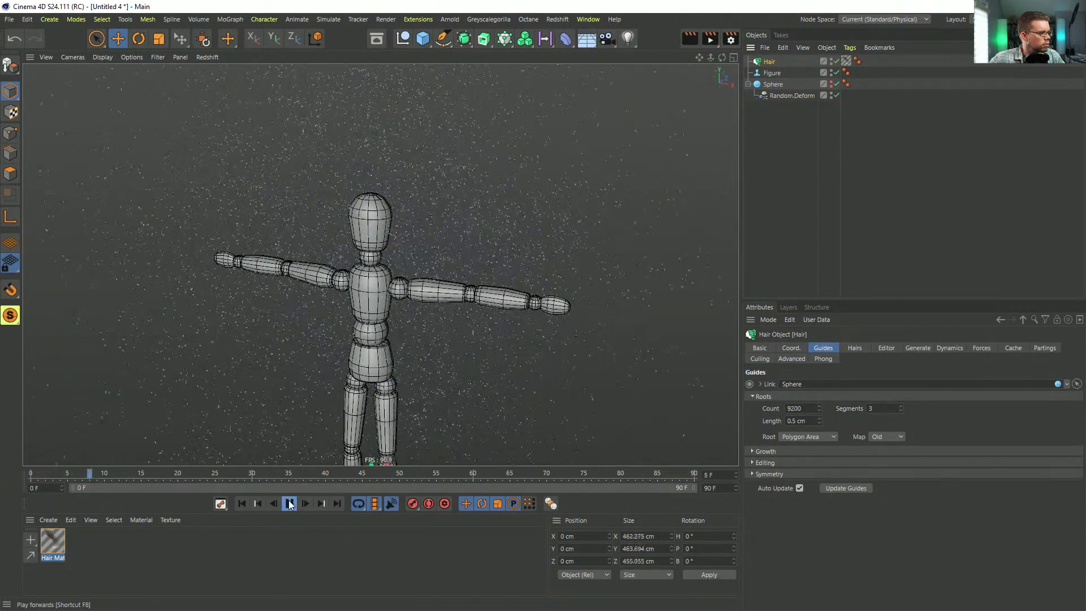
Step: Set Random.Deform's animation speed to 1% and watch the specks' motion and the Hair object's dynamics settings
{"action": "left_click", "coordinate": [793, 96]}
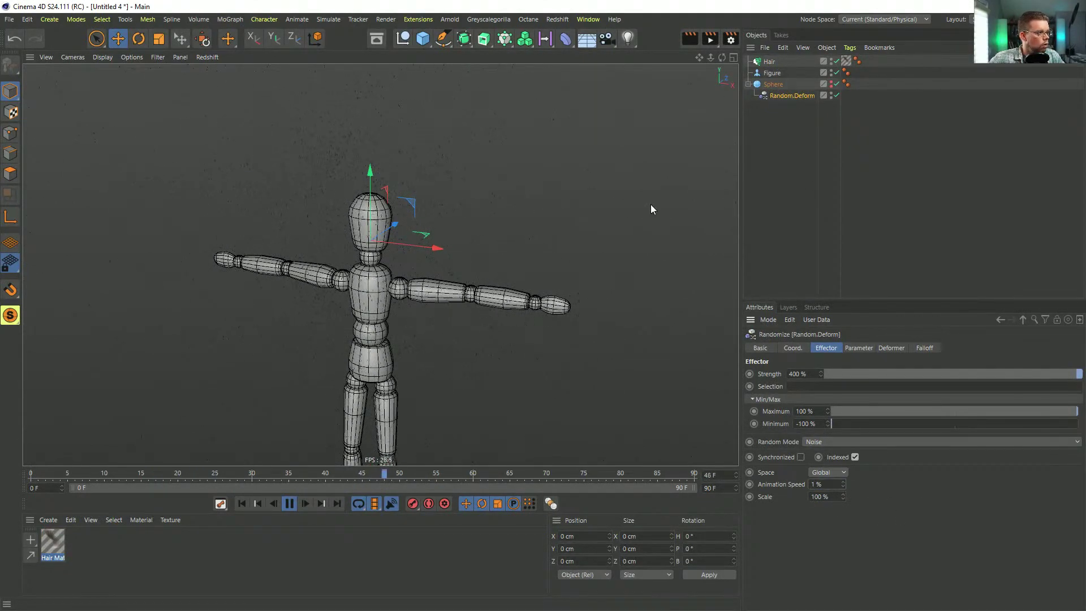
{"action": "left_click", "coordinate": [769, 62]}
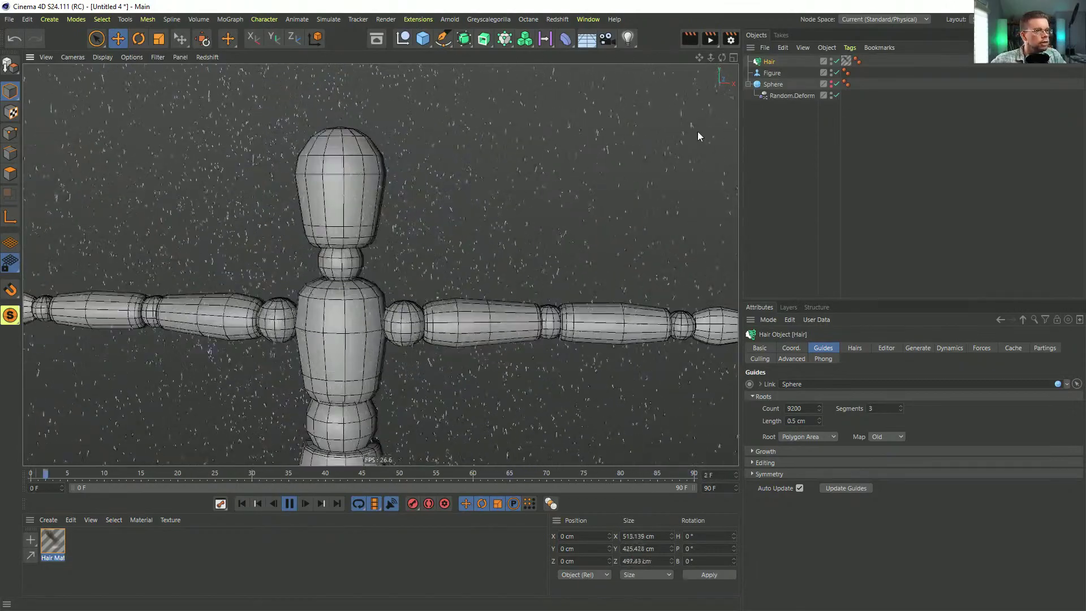
{"action": "left_click", "coordinate": [950, 348]}
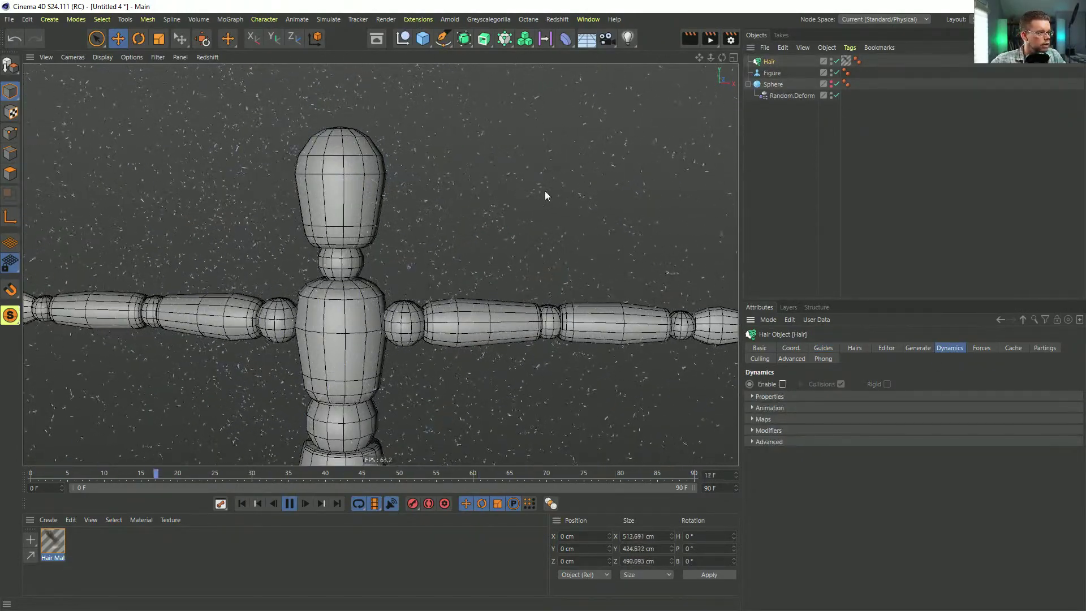
{"action": "left_click_drag", "start_coordinate": [396, 205], "coordinate": [443, 256], "text": "alt"}
{"action": "scroll", "coordinate": [443, 252], "scroll_direction": "down", "scroll_amount": 5}
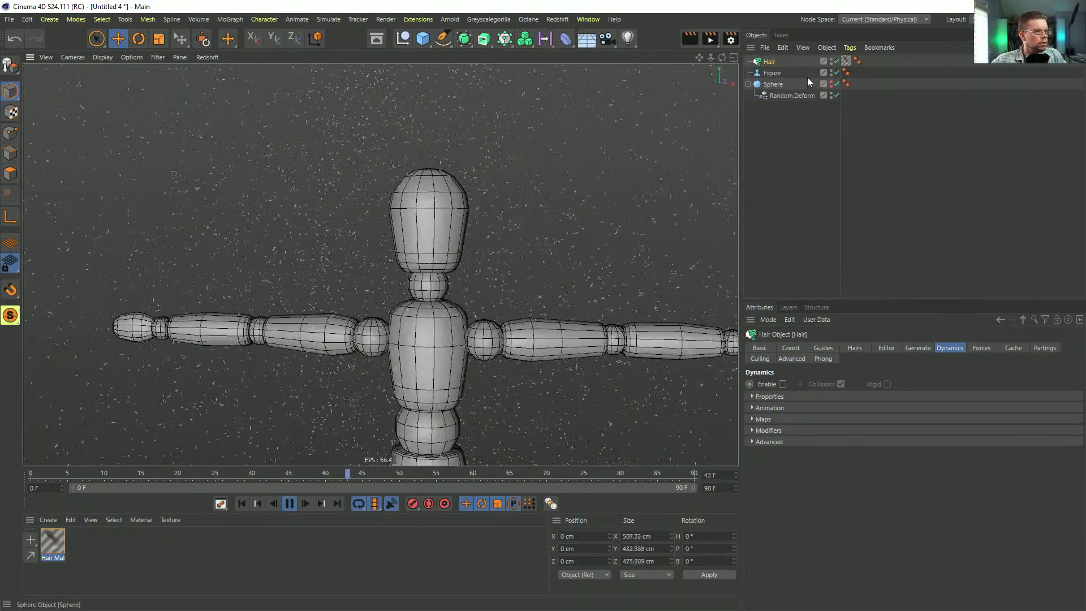
Step: Increase the sphere's segments to 64 and check the specks around the figure's head during playback
{"action": "left_click", "coordinate": [792, 83]}
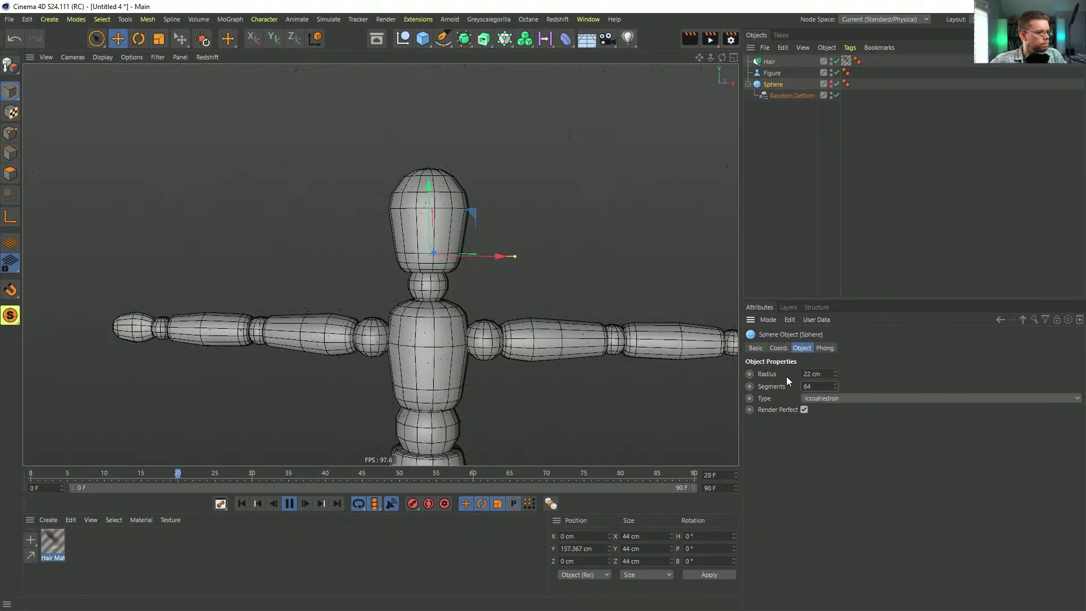
{"action": "scroll", "coordinate": [449, 260], "scroll_direction": "up", "scroll_amount": 4}
{"action": "scroll", "coordinate": [499, 242], "scroll_direction": "up", "scroll_amount": 2}
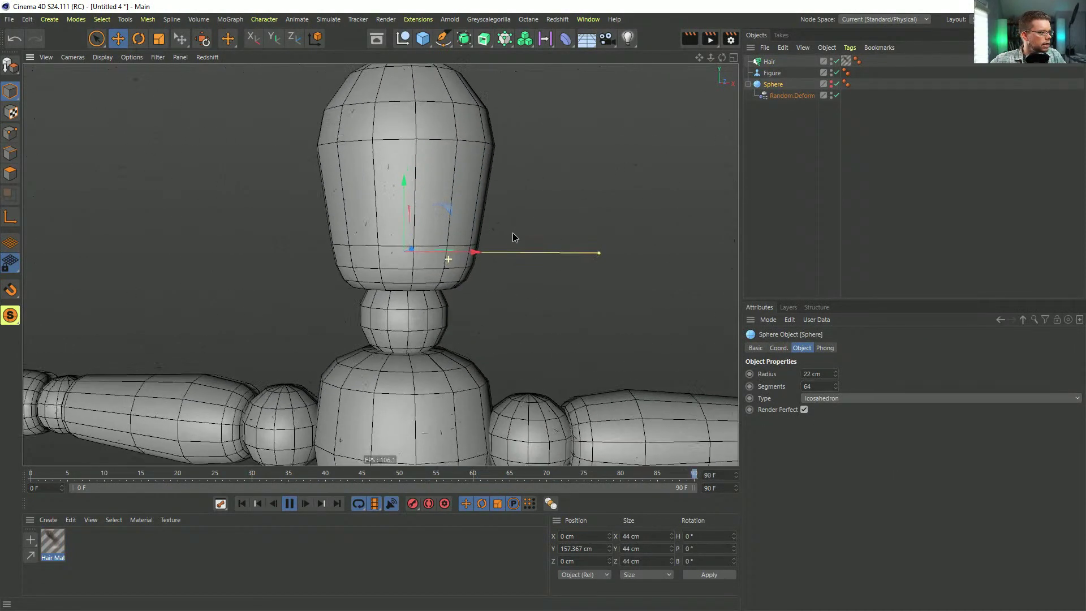
{"action": "left_click_drag", "start_coordinate": [497, 230], "coordinate": [475, 354], "text": "alt"}
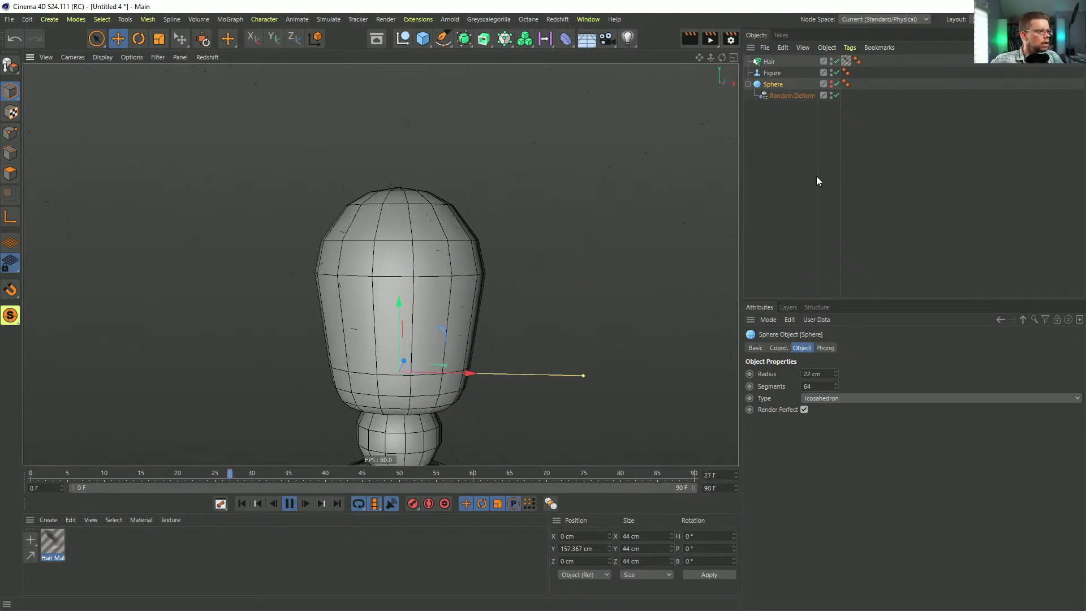
{"action": "scroll", "coordinate": [502, 271], "scroll_direction": "down", "scroll_amount": 5}
{"action": "scroll", "coordinate": [525, 276], "scroll_direction": "up", "scroll_amount": 3}
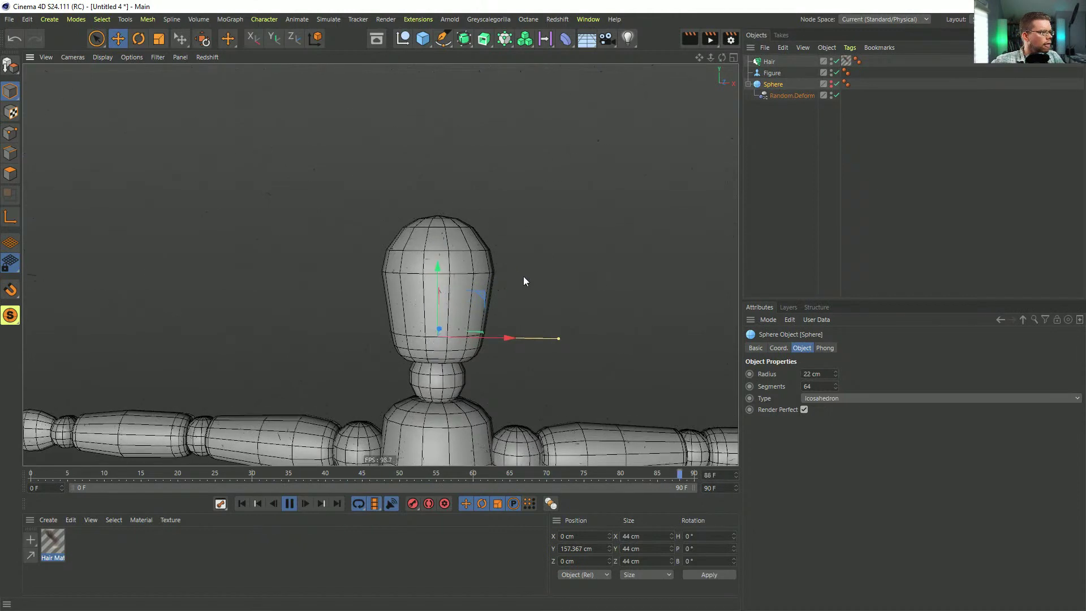
Step: Slow Random.Deform's animation speed to 0.2%, review the drifting specks, and stop playback
{"action": "left_click", "coordinate": [784, 97]}
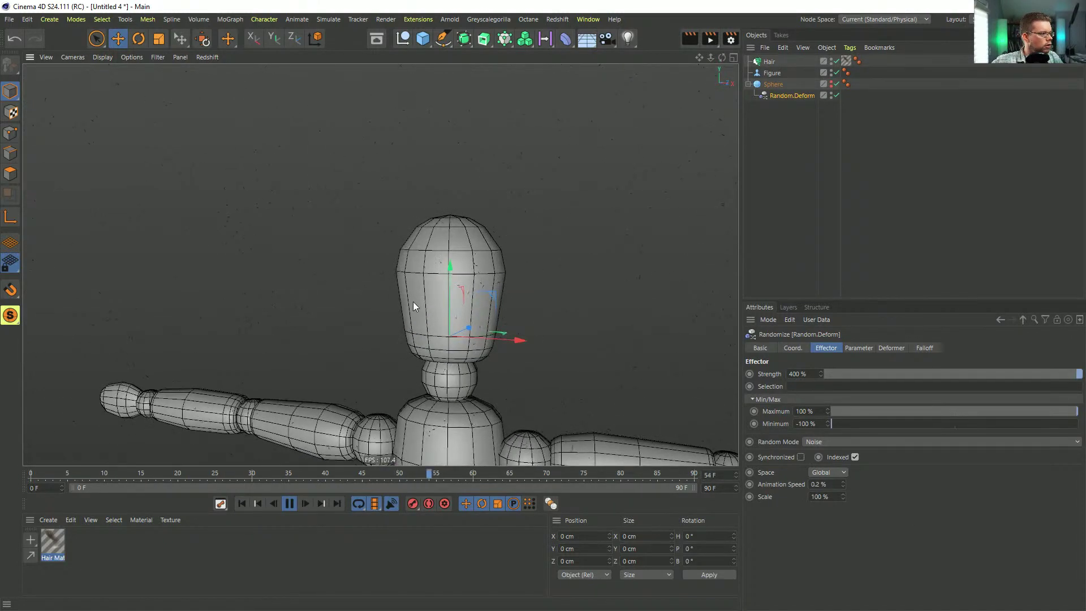
{"action": "scroll", "coordinate": [413, 301], "scroll_direction": "up", "scroll_amount": 3}
{"action": "left_click", "coordinate": [718, 145]}
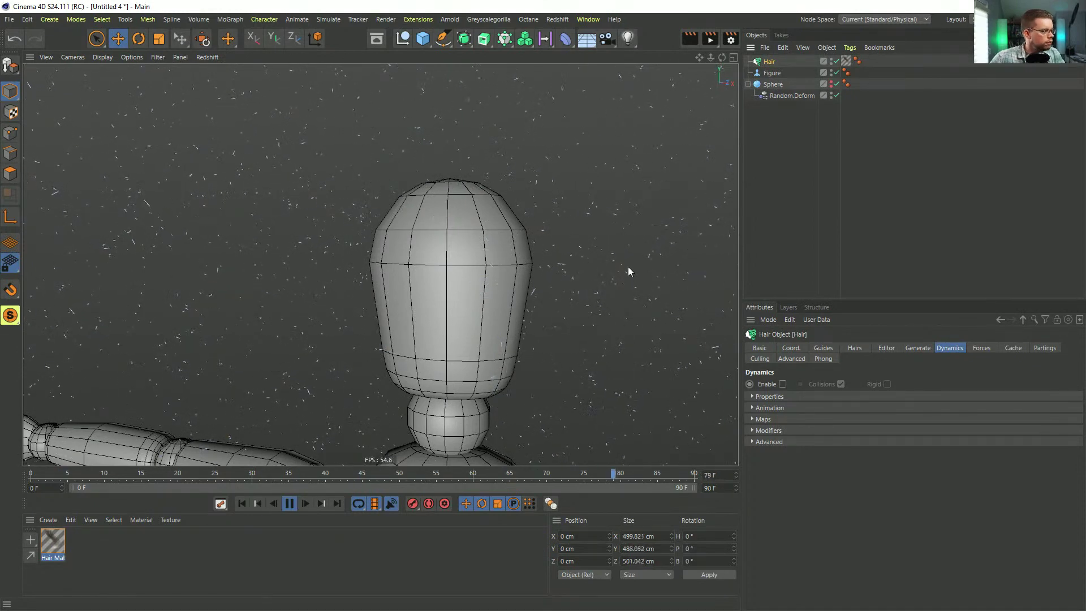
{"action": "left_click", "coordinate": [289, 504]}
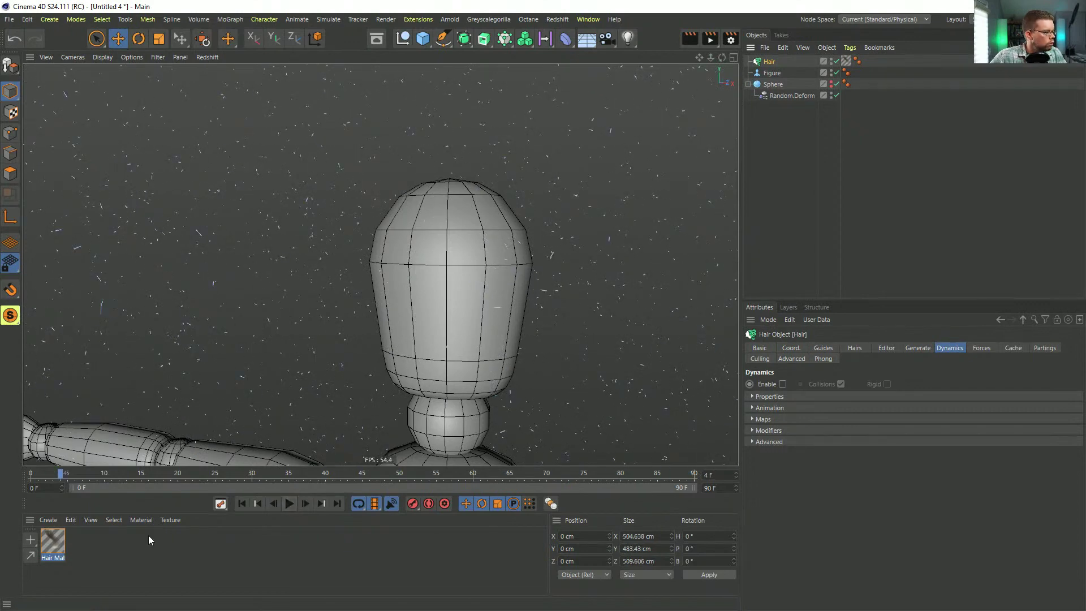
Step: Enable Frizz at 222% in the Hair Mat material and flatten its curve to full strength from the root
{"action": "double_click", "coordinate": [48, 539]}
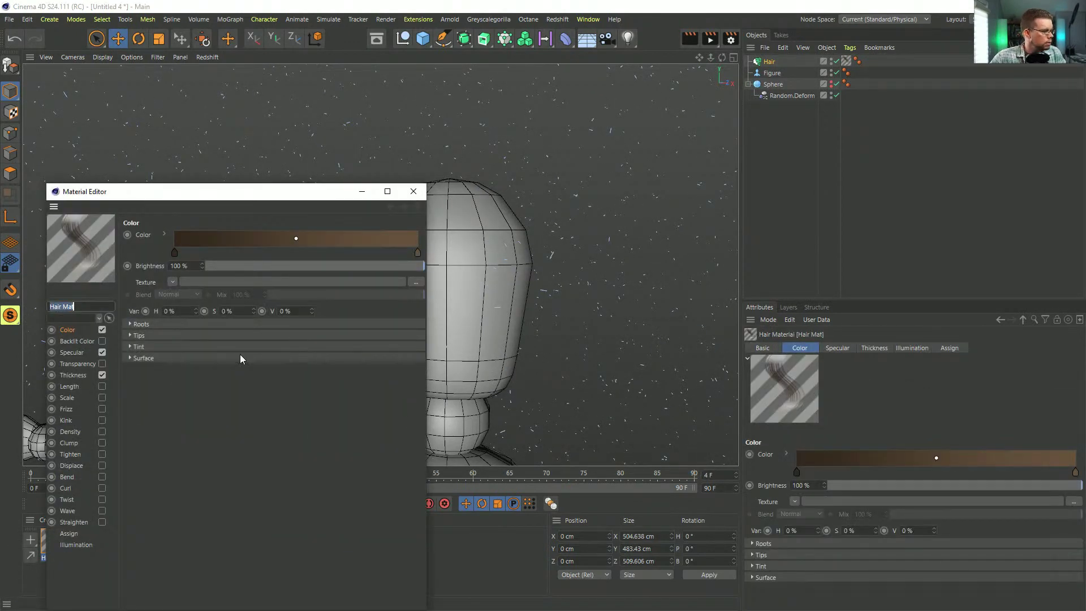
{"action": "left_click", "coordinate": [101, 408]}
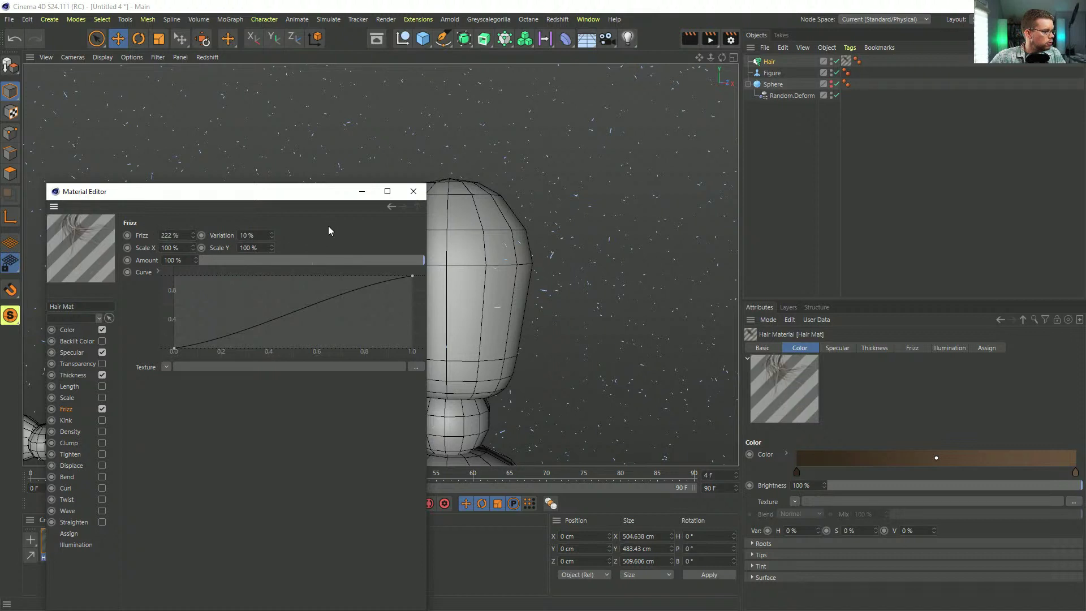
{"action": "left_click_drag", "start_coordinate": [174, 349], "coordinate": [137, 208]}
Step: Enable Kink at 222% in the Hair Mat material, flatten its curve to full strength, and close the material editor
{"action": "left_click", "coordinate": [101, 421]}
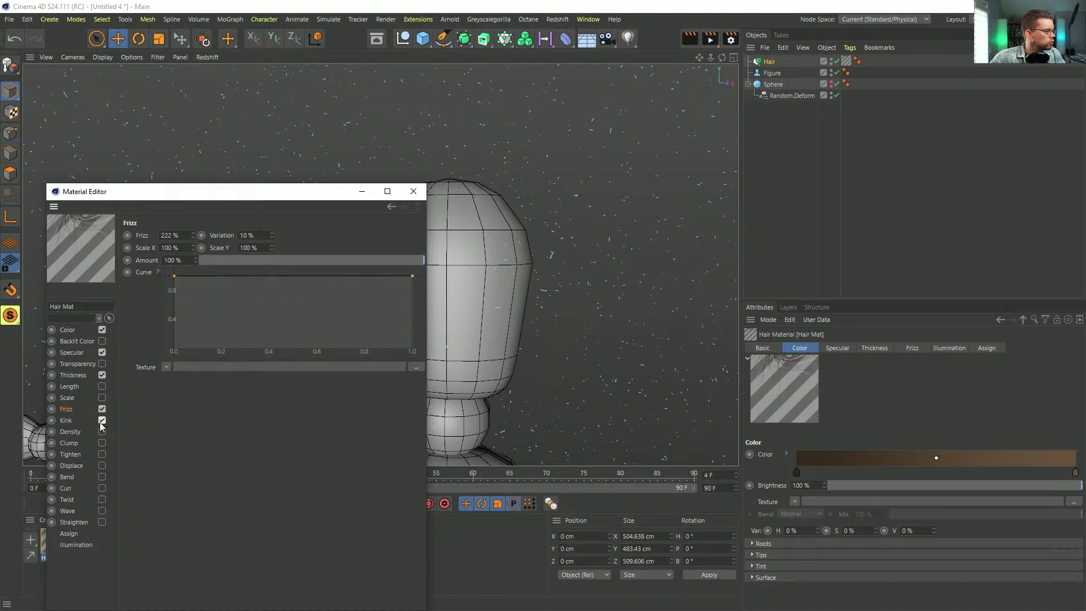
{"action": "left_click_drag", "start_coordinate": [174, 351], "coordinate": [121, 236]}
{"action": "key", "text": "Return"}
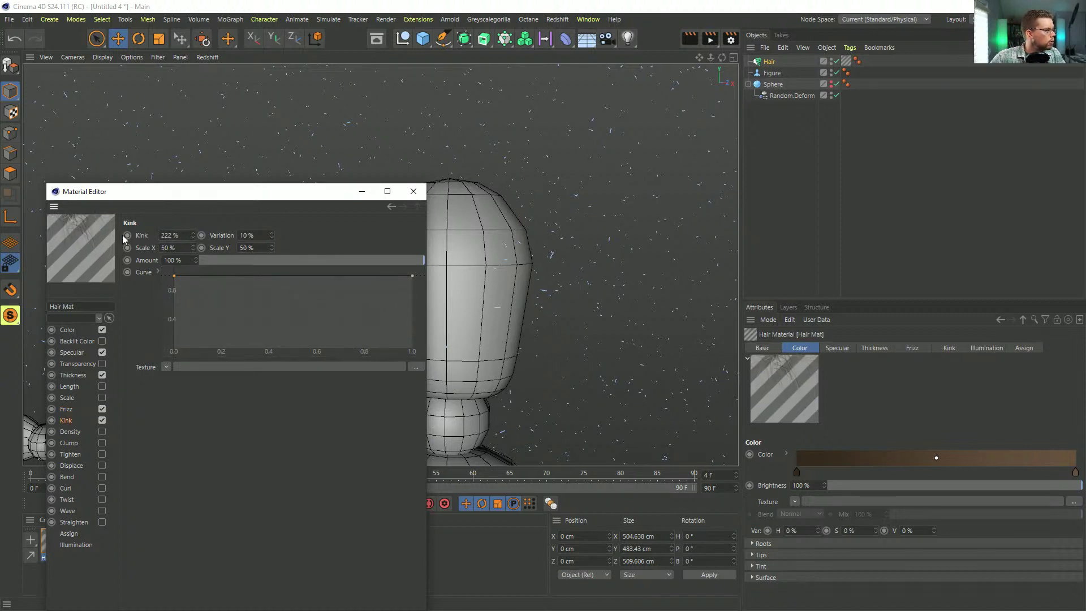
{"action": "left_click", "coordinate": [412, 191]}
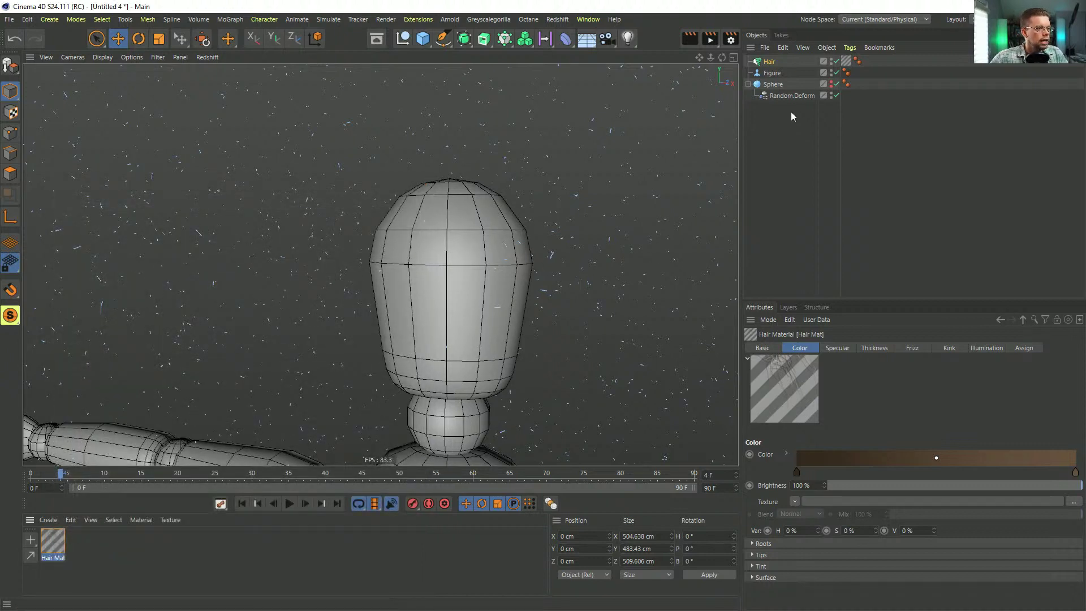
Step: Set the Hair object's viewport display to Hair Lines with 100% detail, and deselect it
{"action": "left_click", "coordinate": [769, 62]}
{"action": "left_click", "coordinate": [949, 348]}
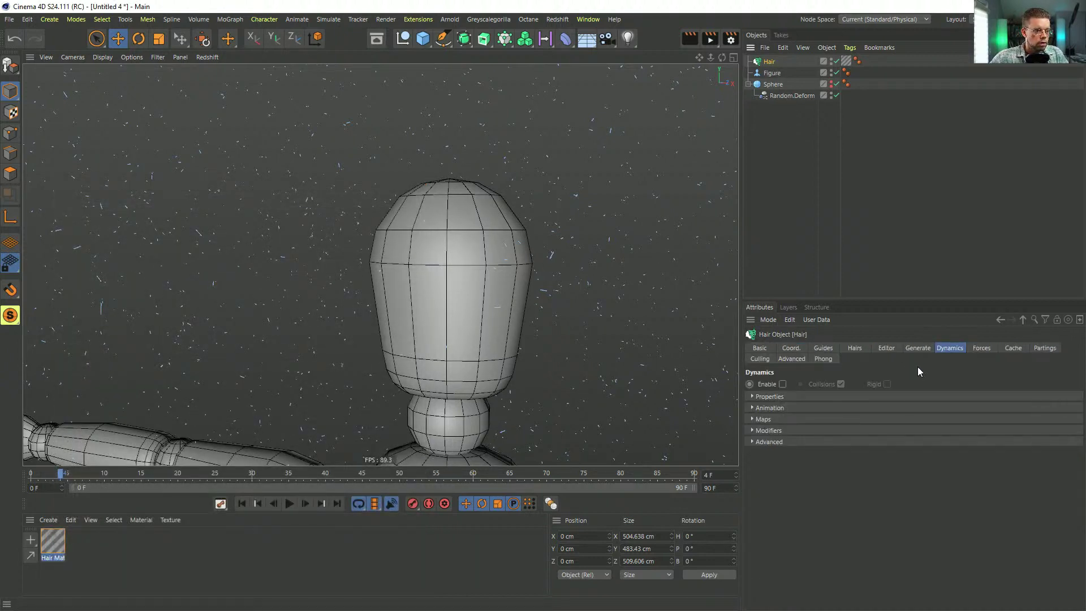
{"action": "left_click", "coordinate": [890, 349]}
{"action": "left_click", "coordinate": [841, 395]}
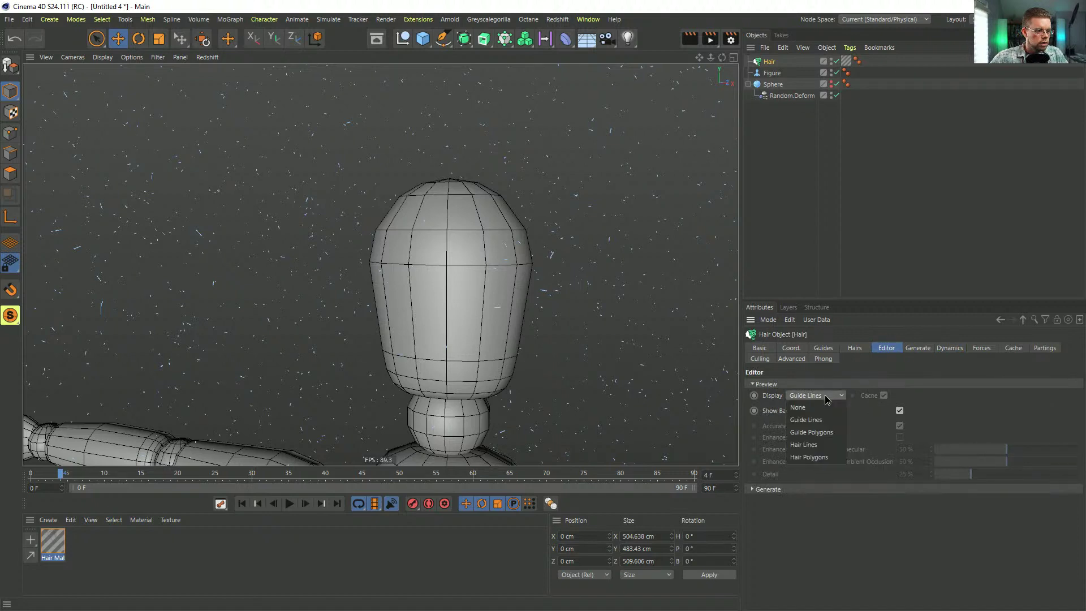
{"action": "left_click", "coordinate": [809, 445]}
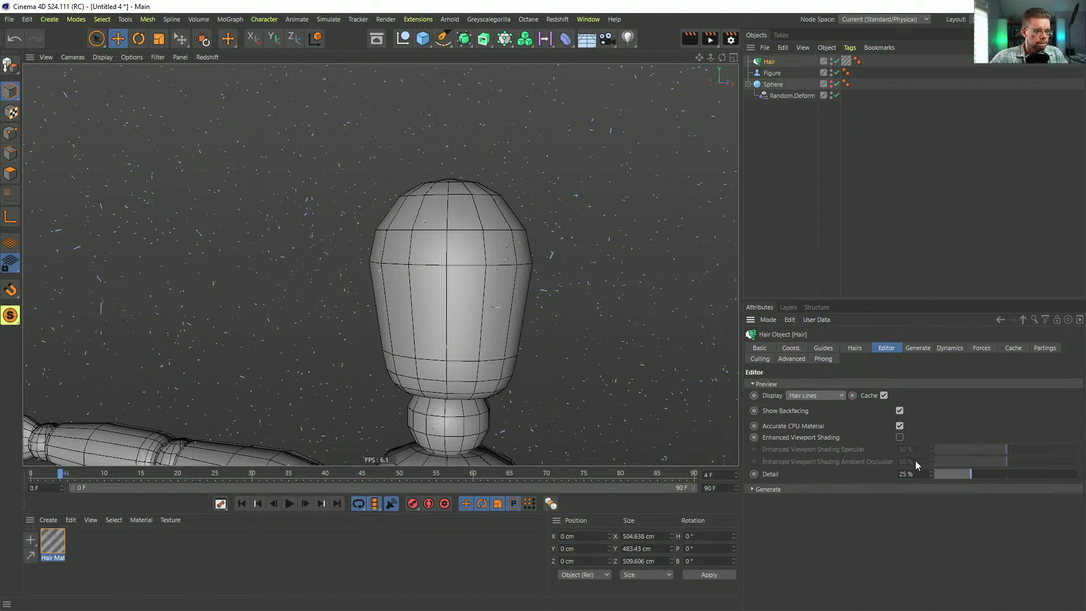
{"action": "left_click_drag", "start_coordinate": [967, 476], "coordinate": [1077, 475]}
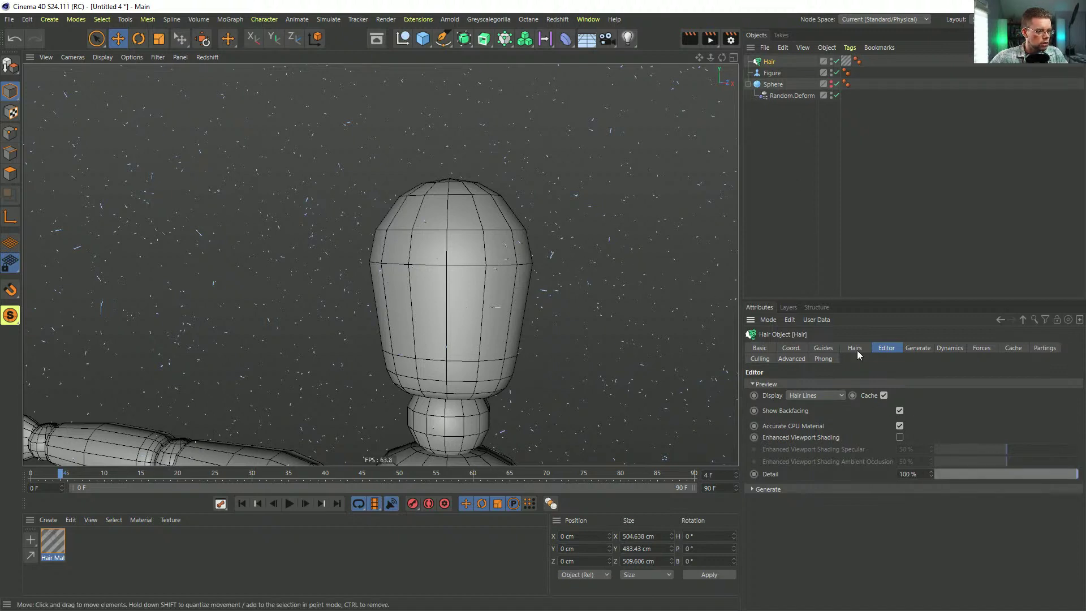
{"action": "left_click", "coordinate": [801, 204]}
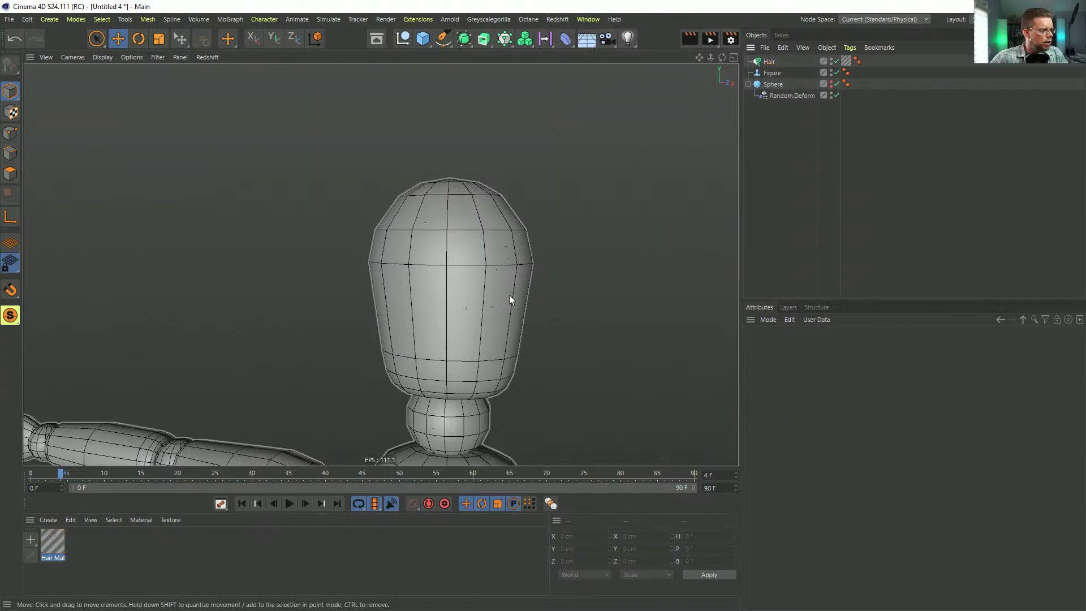
Step: Desaturate the tip knot of Hair Mat's color gradient to 7% saturation
{"action": "scroll", "coordinate": [500, 312], "scroll_direction": "up", "scroll_amount": 3}
{"action": "scroll", "coordinate": [563, 308], "scroll_direction": "down", "scroll_amount": 4}
{"action": "scroll", "coordinate": [541, 321], "scroll_direction": "up", "scroll_amount": 3}
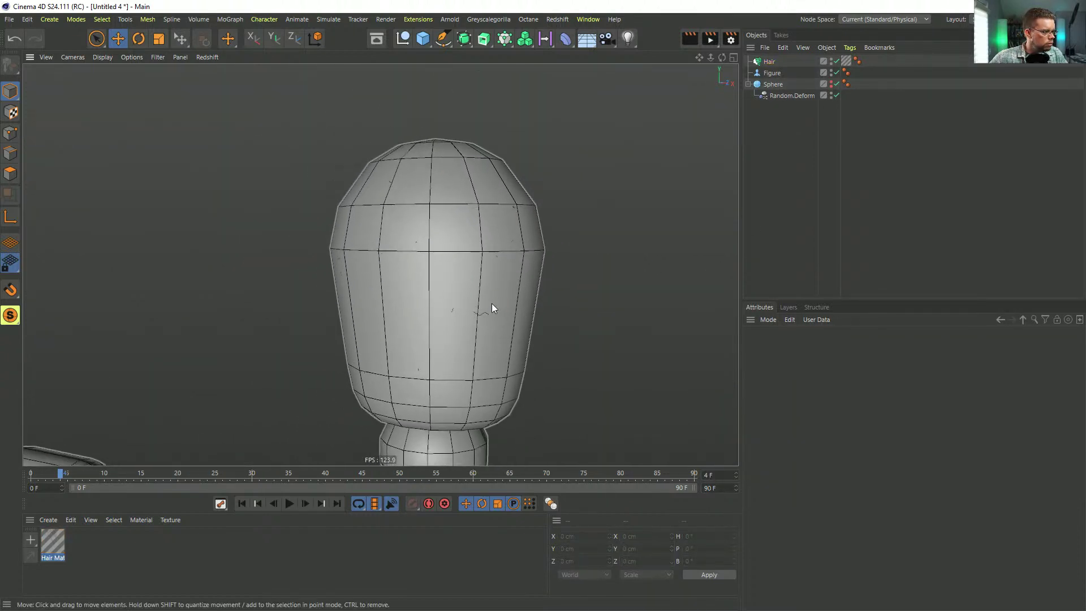
{"action": "left_click_drag", "start_coordinate": [470, 305], "coordinate": [170, 477], "text": "alt"}
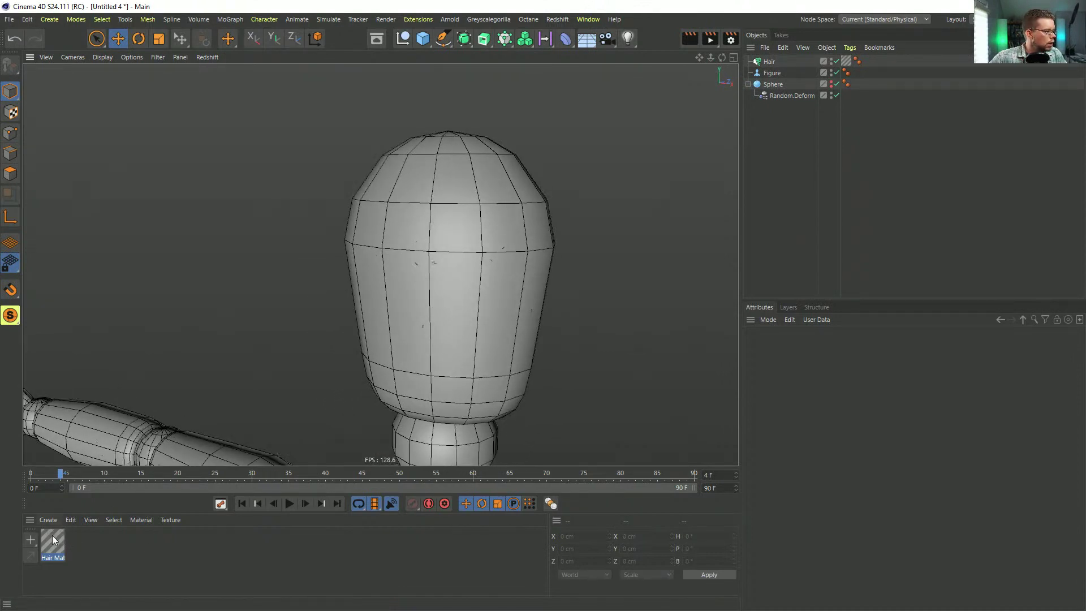
{"action": "double_click", "coordinate": [53, 540]}
{"action": "left_click", "coordinate": [73, 329]}
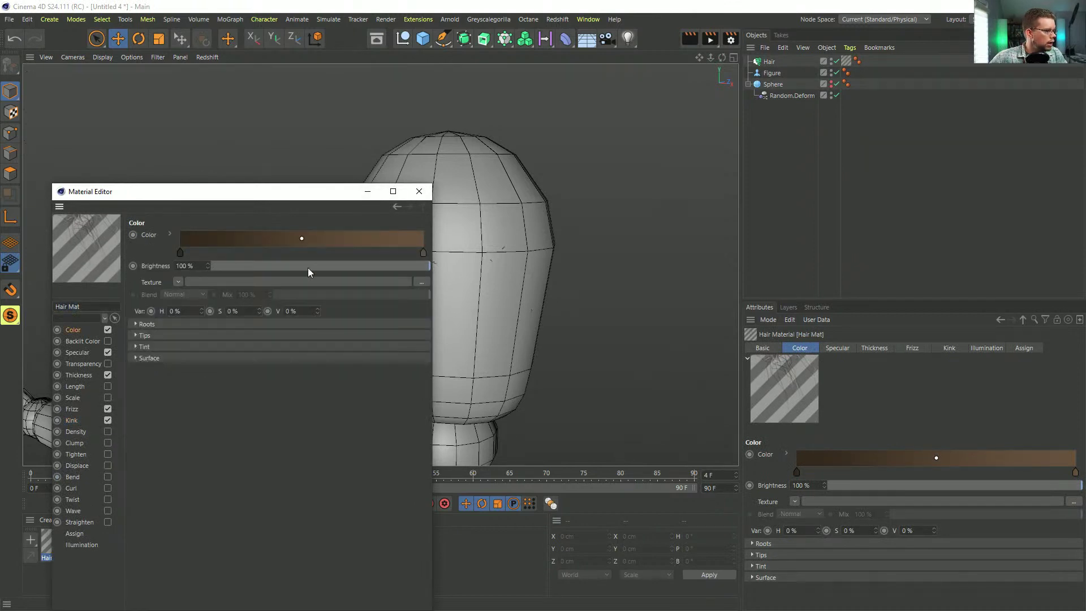
{"action": "double_click", "coordinate": [423, 252]}
{"action": "left_click_drag", "start_coordinate": [395, 279], "coordinate": [374, 280]}
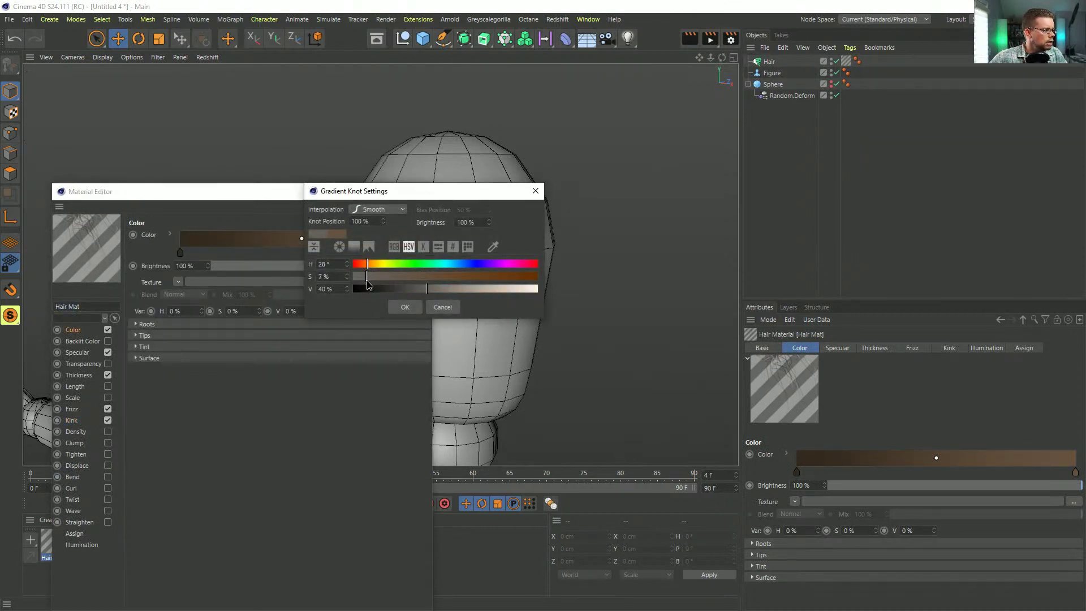
{"action": "left_click", "coordinate": [407, 306]}
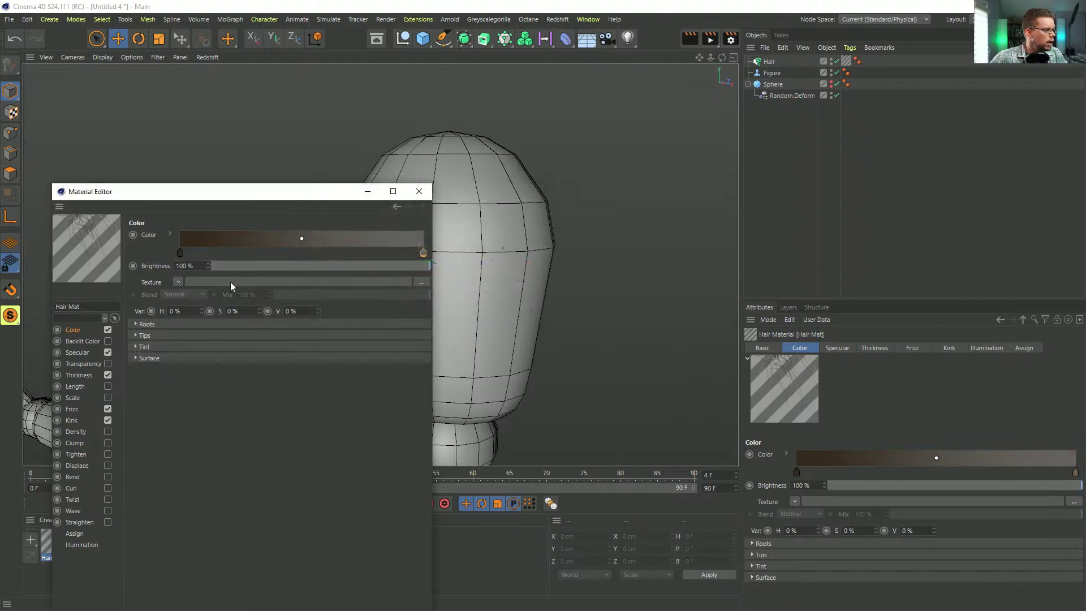
Step: Desaturate the root knot of Hair Mat's color gradient to a near-neutral dark grey and close the material editor
{"action": "double_click", "coordinate": [178, 254]}
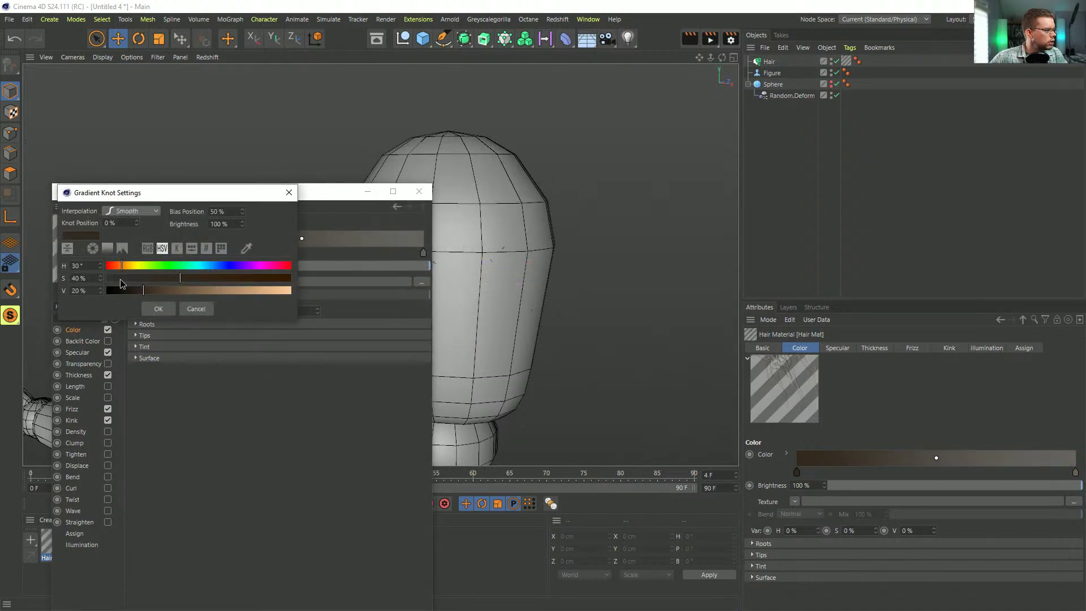
{"action": "left_click_drag", "start_coordinate": [119, 279], "coordinate": [116, 282]}
{"action": "left_click", "coordinate": [158, 309]}
{"action": "left_click", "coordinate": [419, 191]}
{"action": "scroll", "coordinate": [474, 266], "scroll_direction": "down", "scroll_amount": 5}
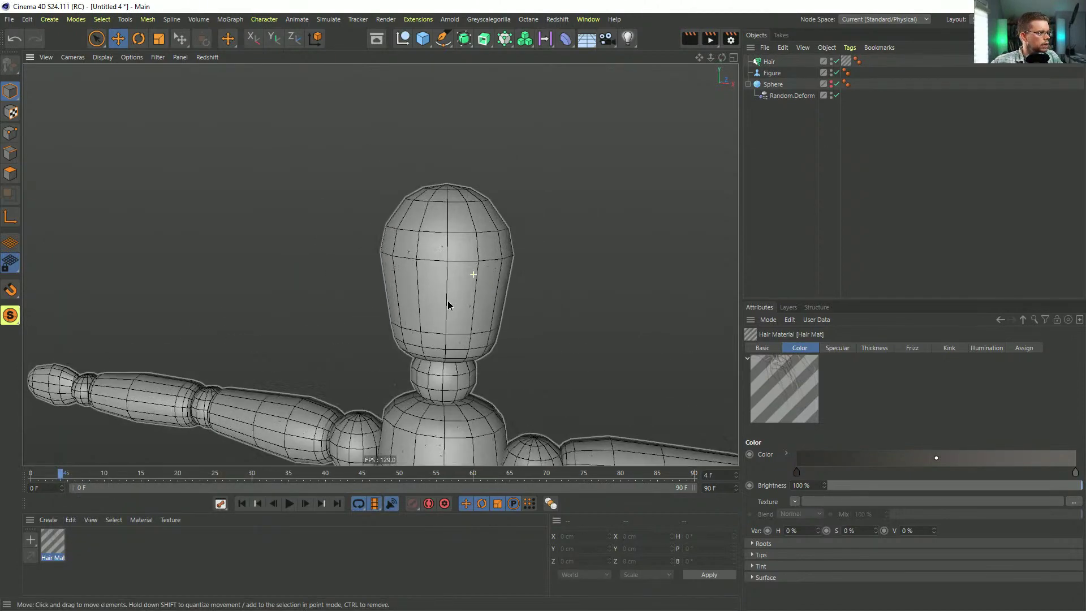
Step: Select the Hair object, play the animation to review the specks around the figure's head, and pause it
{"action": "left_click_drag", "start_coordinate": [448, 306], "coordinate": [477, 298], "text": "alt"}
{"action": "left_click", "coordinate": [769, 62]}
{"action": "left_click_drag", "start_coordinate": [543, 306], "coordinate": [497, 313], "text": "alt"}
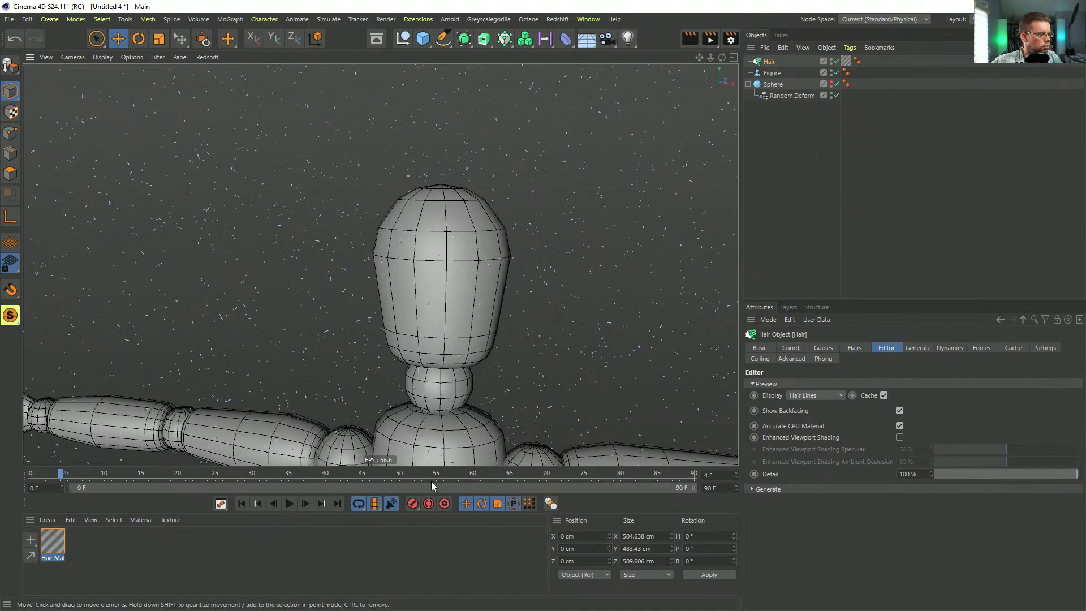
{"action": "left_click", "coordinate": [291, 504]}
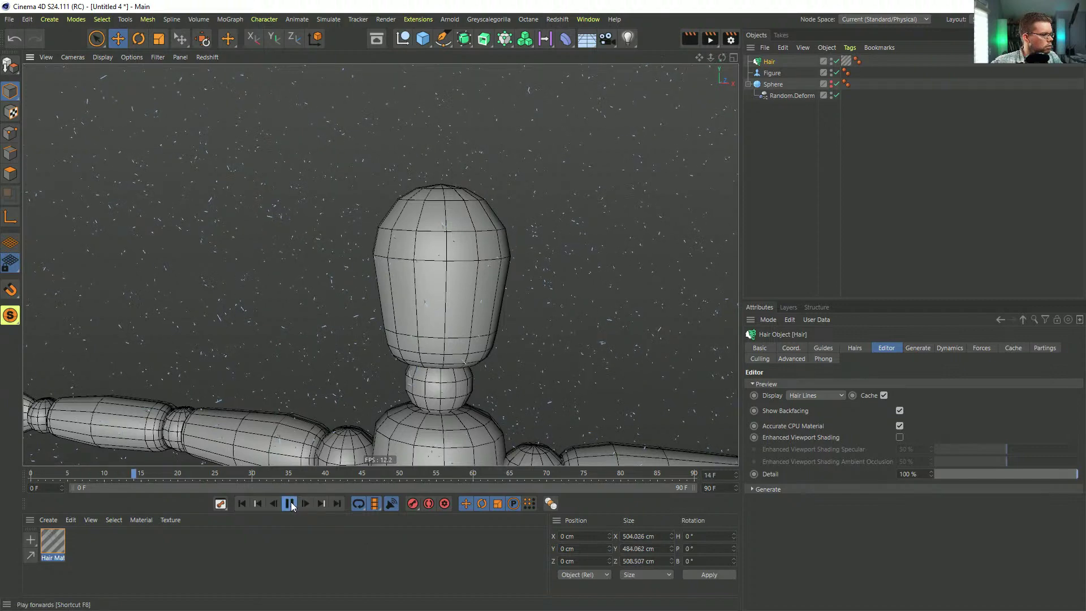
{"action": "left_click", "coordinate": [289, 504]}
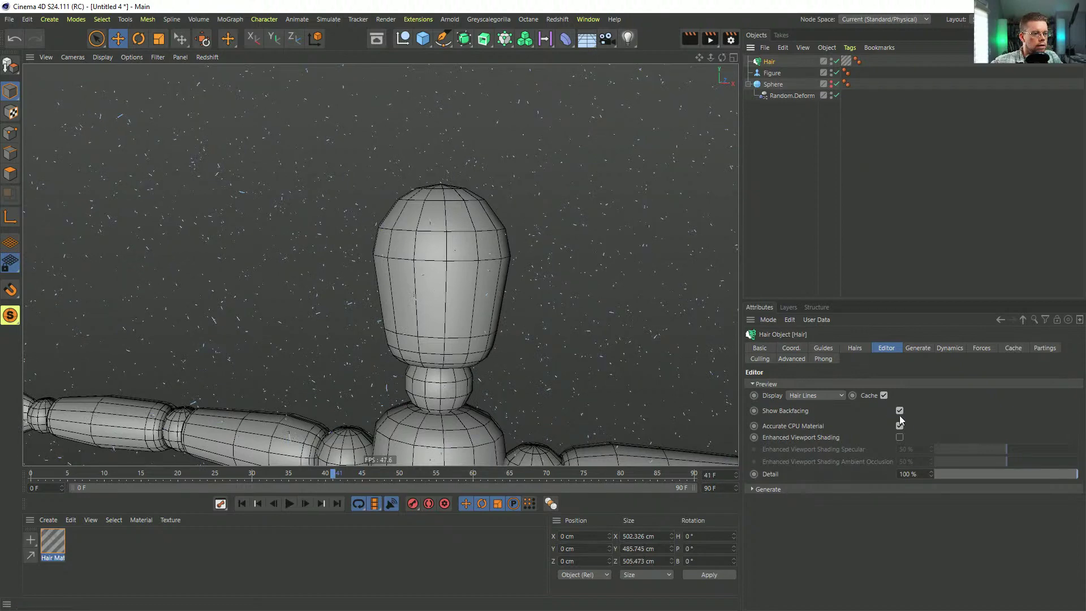
Step: Switch the Hair object's viewport display to Guide Lines and resume playback
{"action": "left_click", "coordinate": [819, 396]}
{"action": "left_click", "coordinate": [806, 420]}
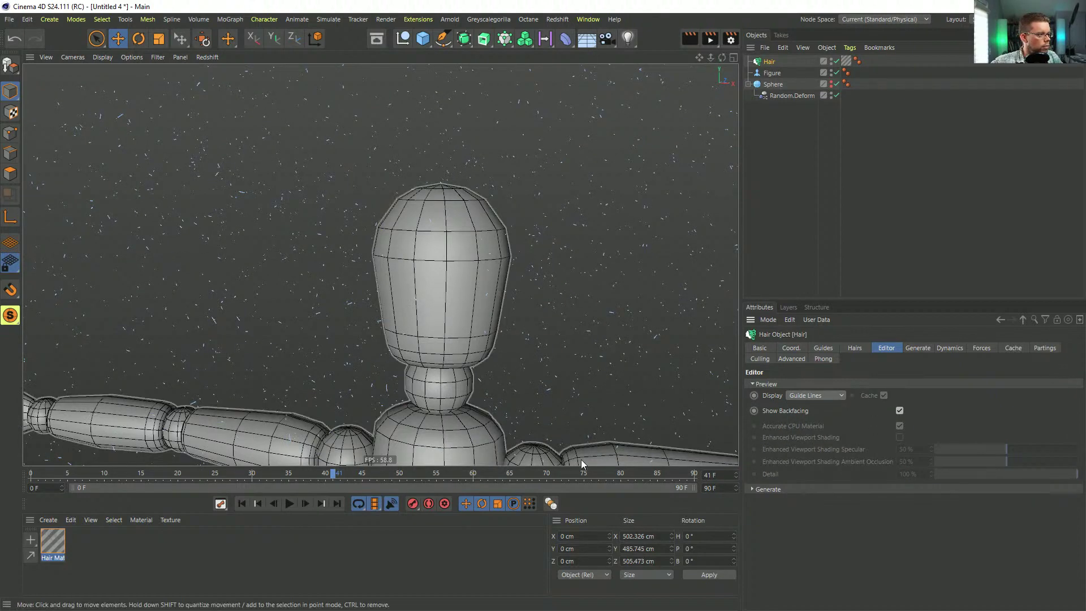
{"action": "left_click", "coordinate": [290, 503]}
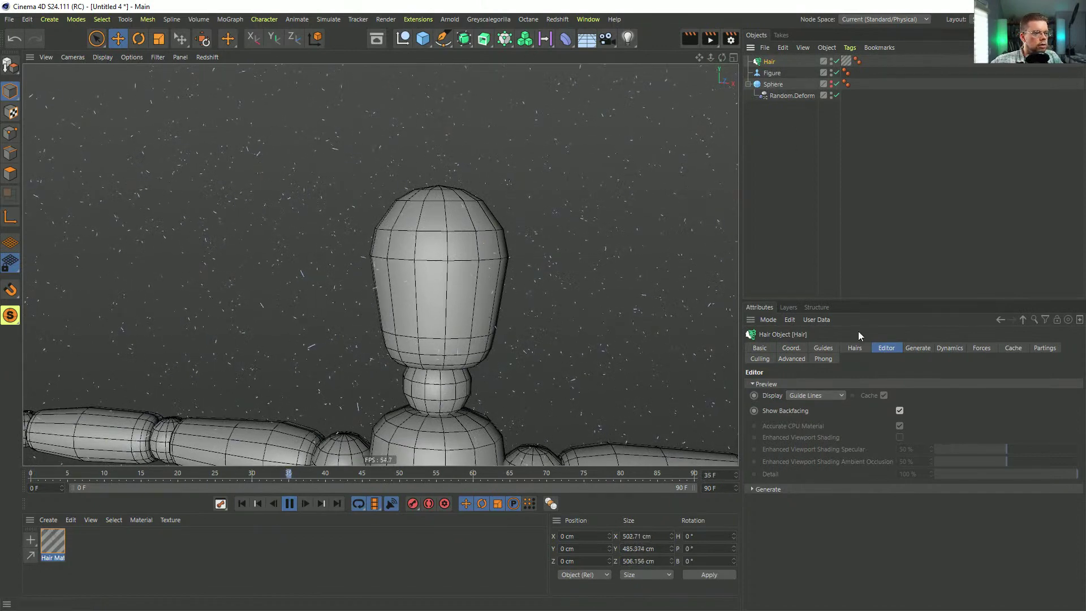
Step: Raise the Hair object's guide root count to 22200
{"action": "left_click", "coordinate": [855, 348]}
{"action": "left_click", "coordinate": [823, 348]}
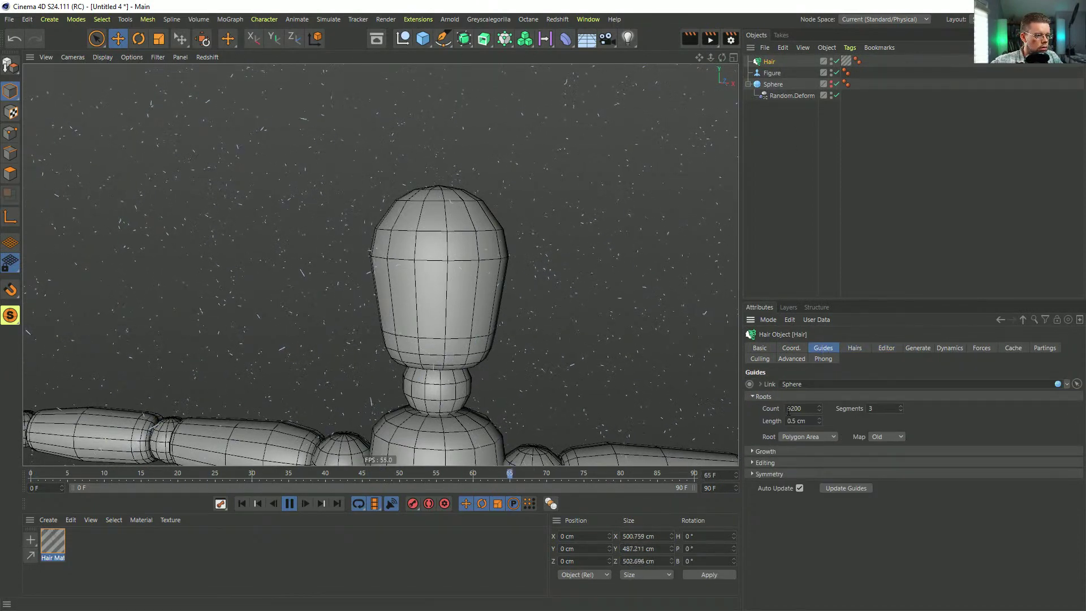
{"action": "type", "text": "2"}
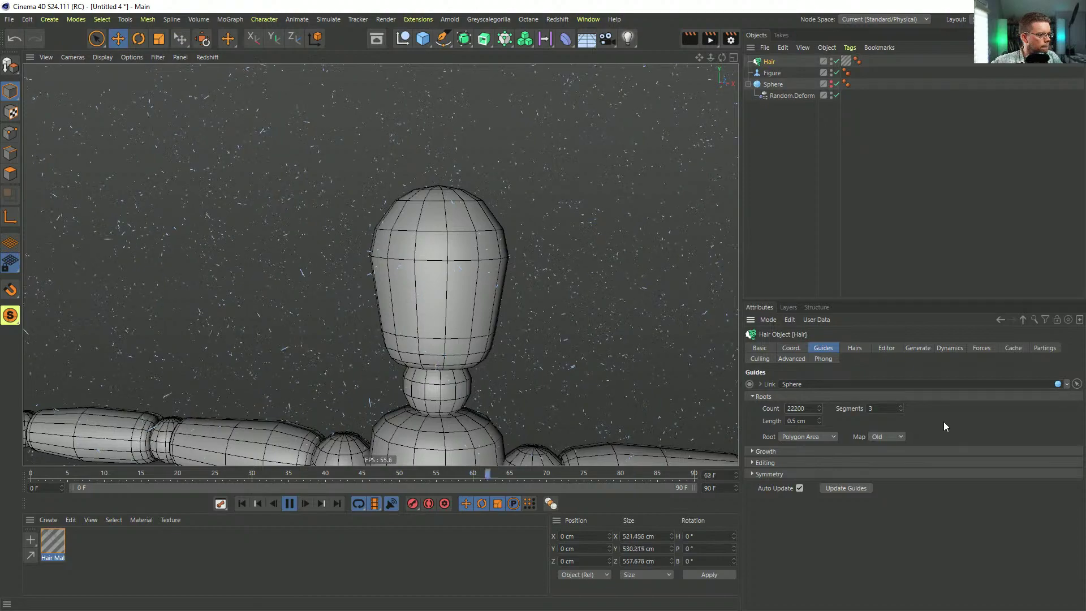
Step: Review the specks around the figure from several angles during playback, and stop it at frame 0
{"action": "left_click_drag", "start_coordinate": [362, 409], "coordinate": [310, 312], "text": "alt"}
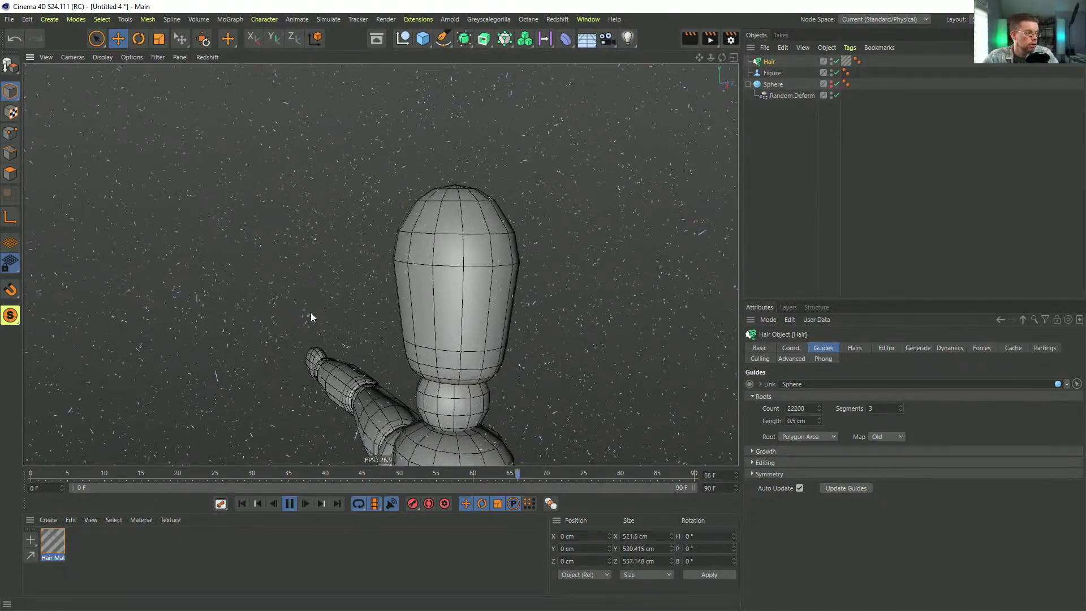
{"action": "left_click_drag", "start_coordinate": [405, 364], "coordinate": [394, 441], "text": "alt"}
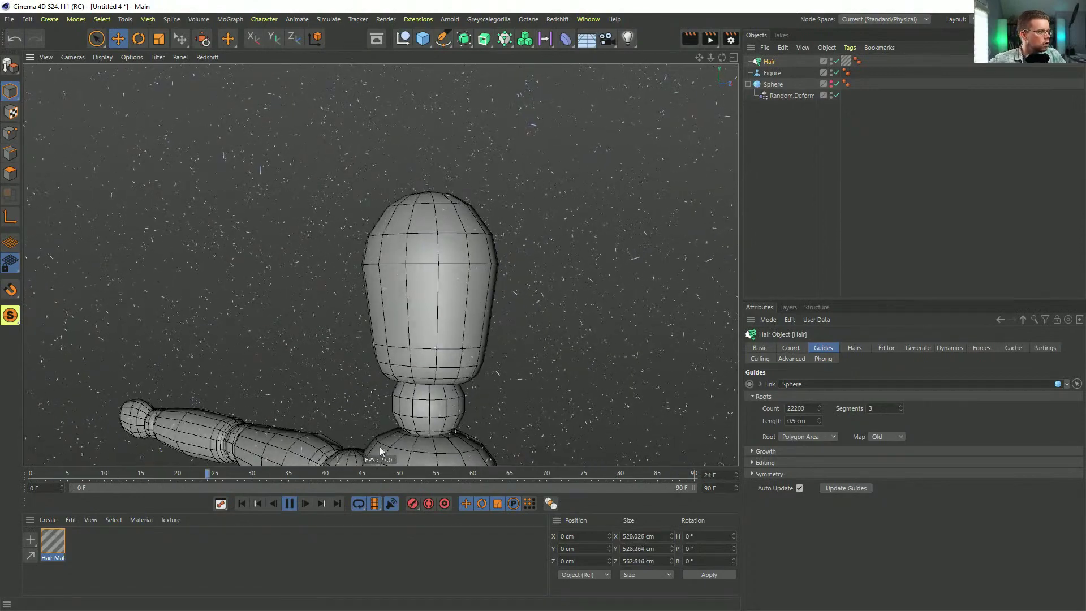
{"action": "left_click", "coordinate": [289, 504]}
{"action": "left_click", "coordinate": [249, 506]}
Step: Start saving the scene into Episode 21's SceneFiles folder, using [2c]InflateFillTextTextures.c4d as the base for the file name
{"action": "key", "text": "ctrl+s"}
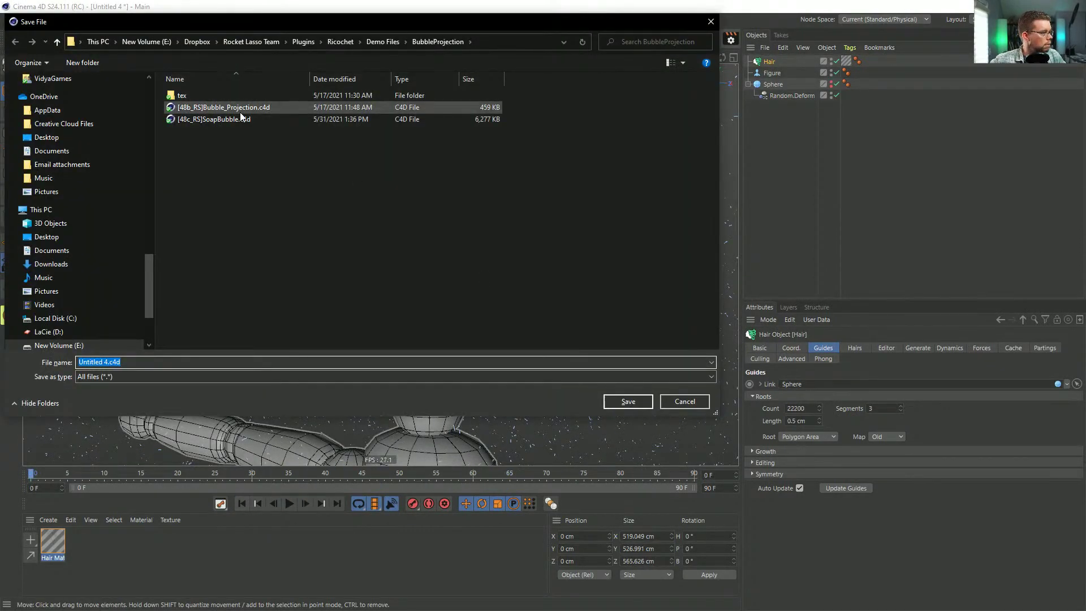
{"action": "left_click_drag", "start_coordinate": [148, 274], "coordinate": [123, 96]}
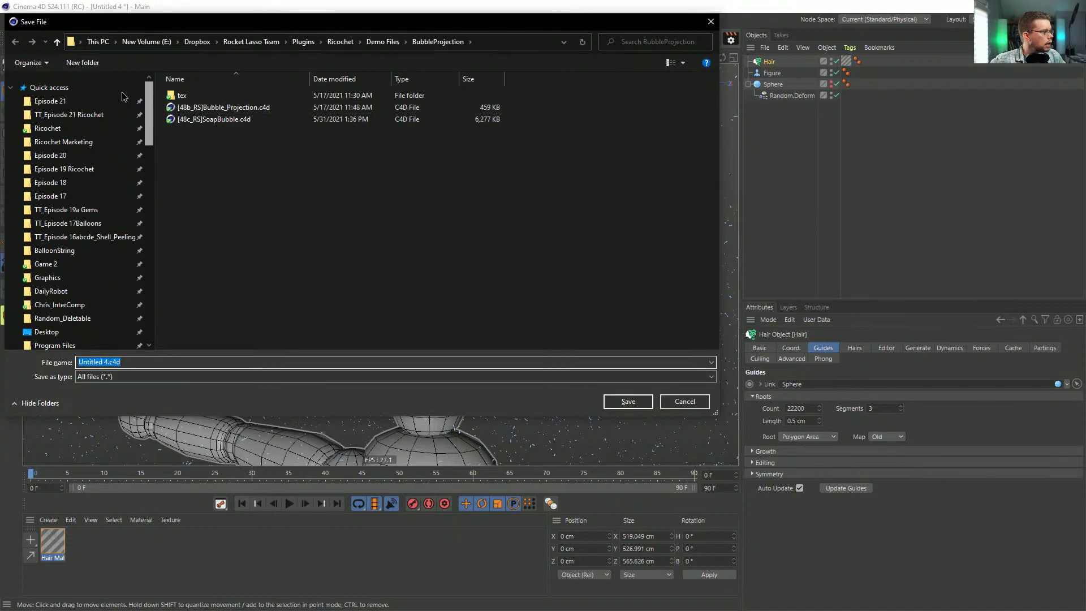
{"action": "left_click", "coordinate": [91, 103]}
{"action": "left_click", "coordinate": [200, 144]}
{"action": "double_click", "coordinate": [201, 145]}
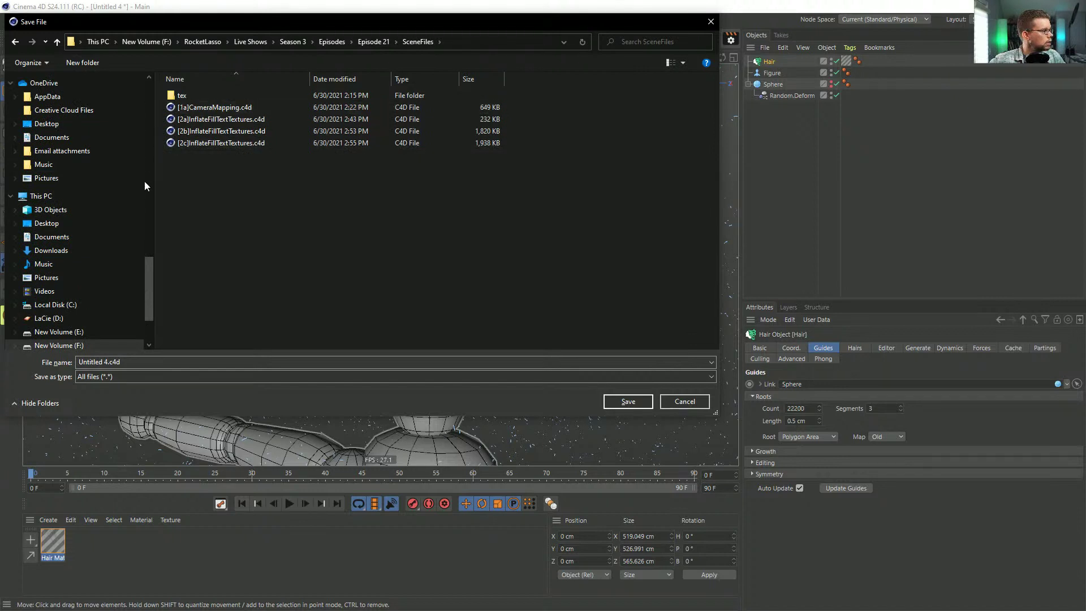
{"action": "left_click_drag", "start_coordinate": [149, 286], "coordinate": [137, 122]}
{"action": "scroll", "coordinate": [133, 102], "scroll_direction": "up", "scroll_amount": 3}
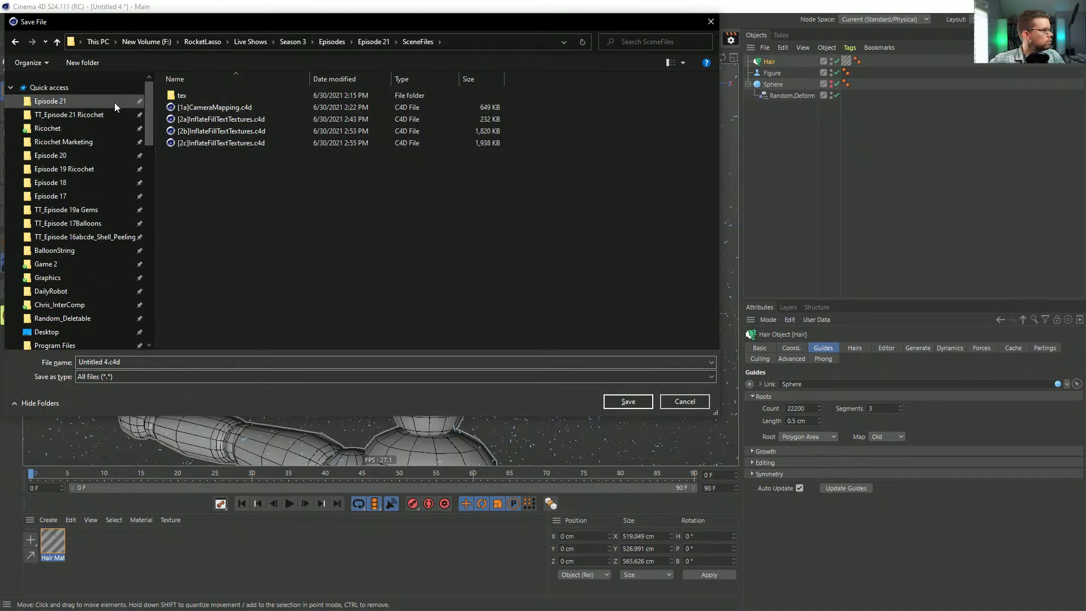
{"action": "left_click", "coordinate": [116, 103]}
{"action": "double_click", "coordinate": [207, 144]}
{"action": "left_click", "coordinate": [200, 144]}
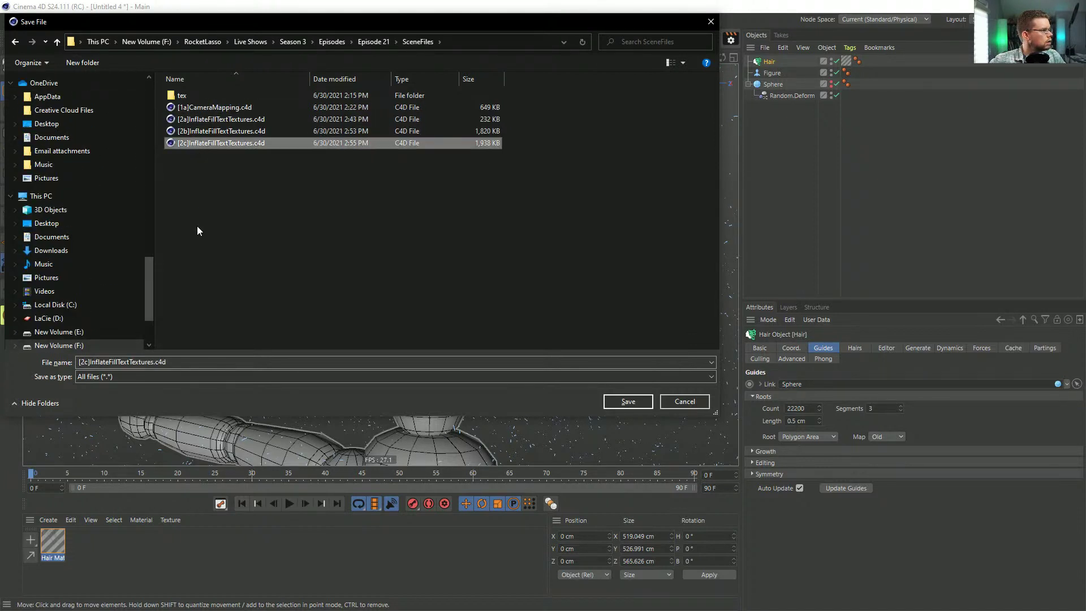
Step: Change the file name to [3a]DustRig.c4d and save the scene
{"action": "left_click", "coordinate": [120, 362]}
{"action": "left_click", "coordinate": [86, 362]}
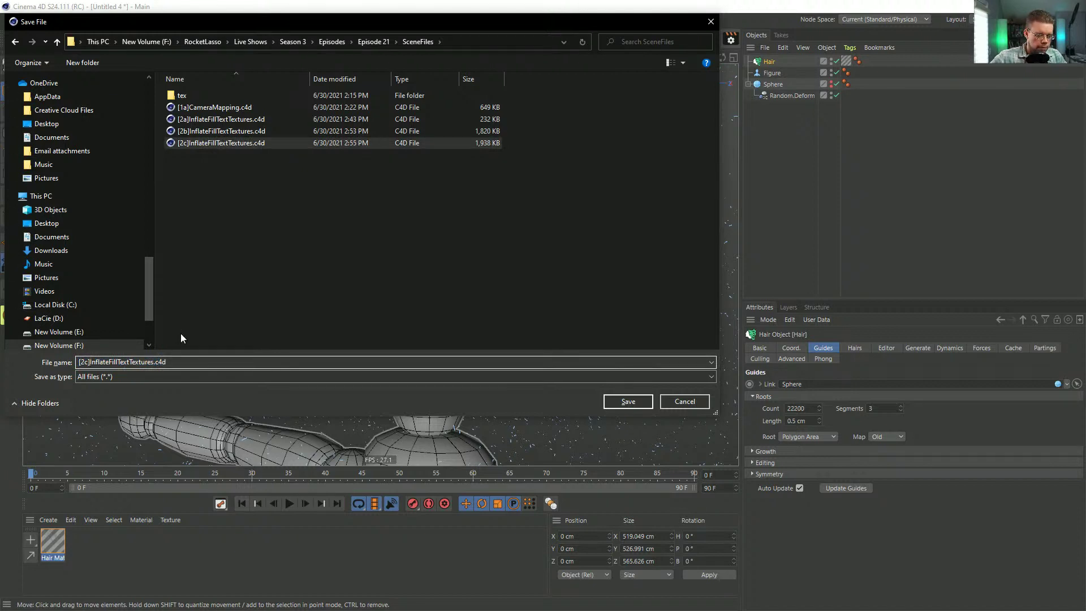
{"action": "key", "text": "BackSpace"}
{"action": "key", "text": "BackSpace"}
{"action": "type", "text": "3a"}
{"action": "key", "text": "shift+Right"}
{"action": "key", "text": "shift+Right"}
{"action": "key", "text": "shift+Right"}
{"action": "key", "text": "shift+Right"}
{"action": "key", "text": "shift+Right"}
{"action": "key", "text": "shift+Right"}
{"action": "key", "text": "shift+Right"}
{"action": "key", "text": "shift+Right"}
{"action": "key", "text": "shift+Right"}
{"action": "key", "text": "shift+Right"}
{"action": "key", "text": "shift+Right"}
{"action": "key", "text": "shift+Right"}
{"action": "key", "text": "shift+Right"}
{"action": "key", "text": "shift+Right"}
{"action": "key", "text": "shift+Right"}
{"action": "key", "text": "shift+Right"}
{"action": "key", "text": "shift+Right"}
{"action": "key", "text": "shift+Right"}
{"action": "key", "text": "shift+Right"}
{"action": "key", "text": "shift+Right"}
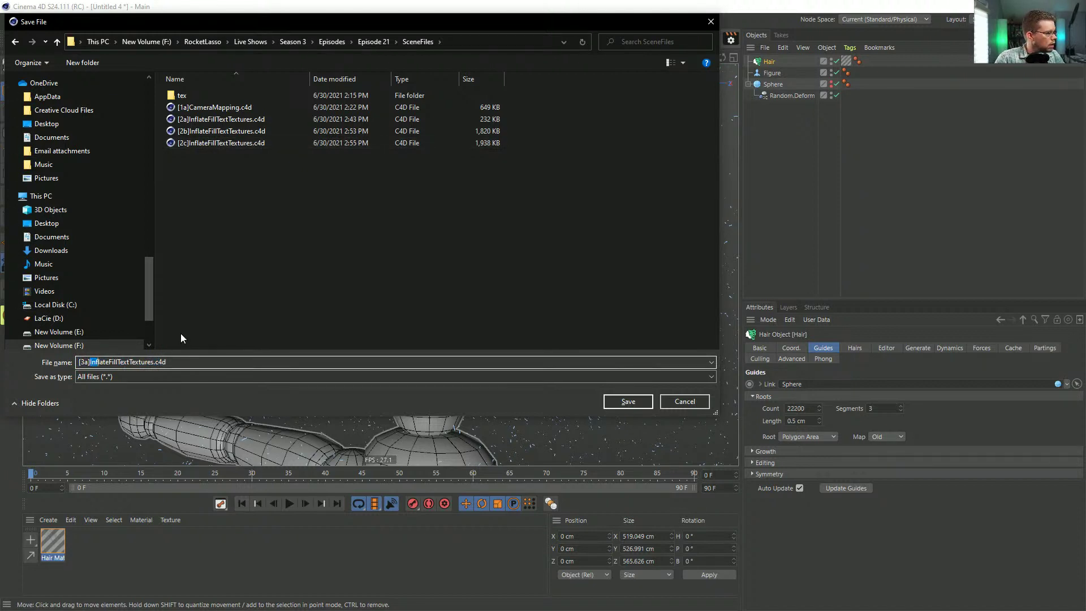
{"action": "type", "text": "DustRig"}
{"action": "key", "text": "Return"}
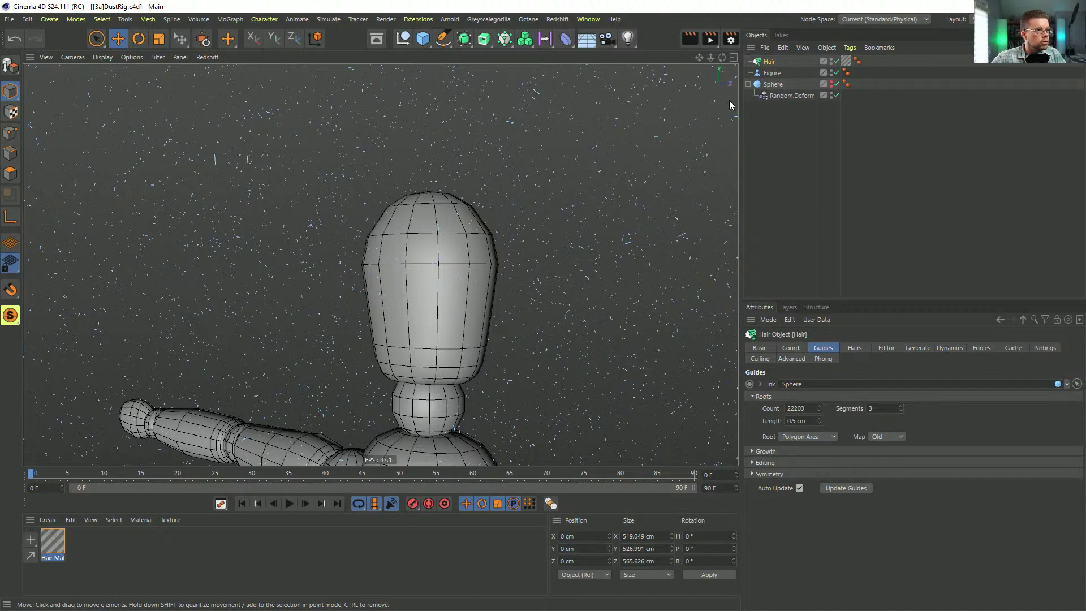
Step: Save the scene under the new name [3b_RS]DustRig.c4d in the same SceneFiles folder
{"action": "key", "text": "ctrl+shift+s"}
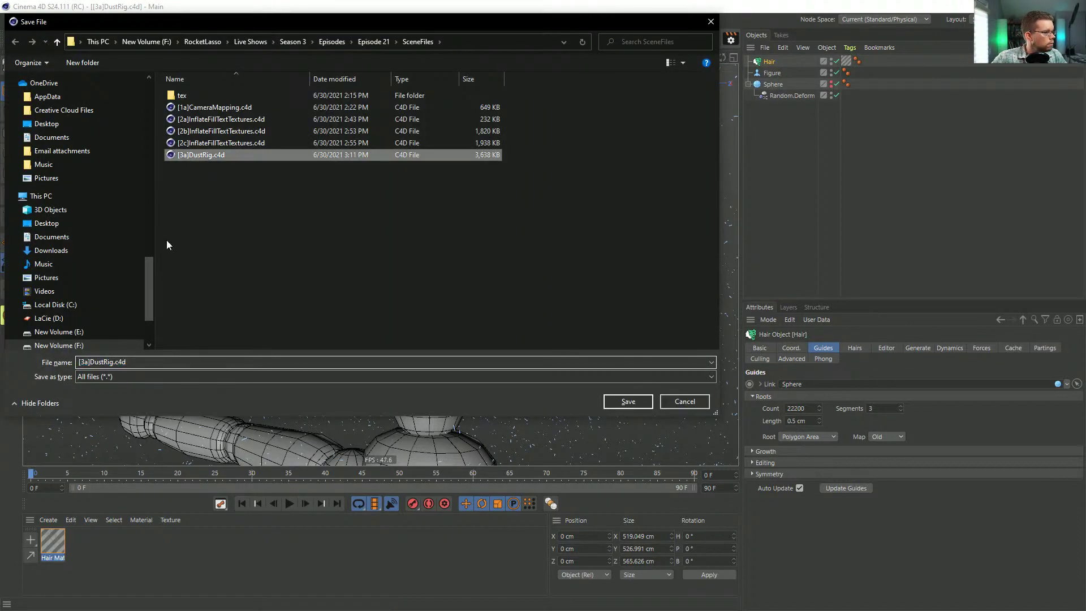
{"action": "left_click_drag", "start_coordinate": [79, 363], "coordinate": [89, 363]}
{"action": "type", "text": "[3b]"}
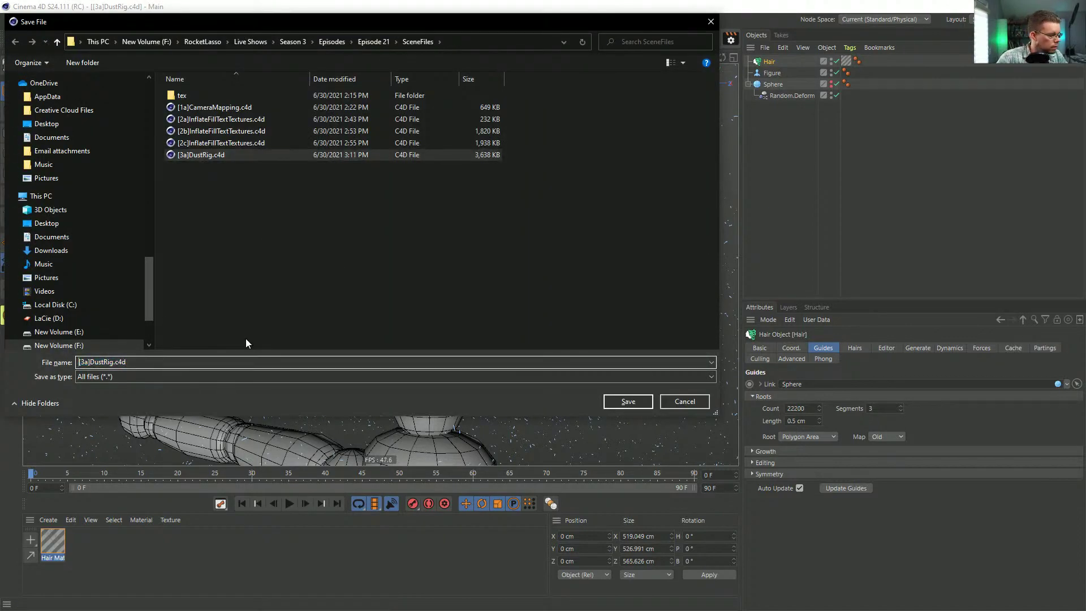
{"action": "type", "text": "_RS"}
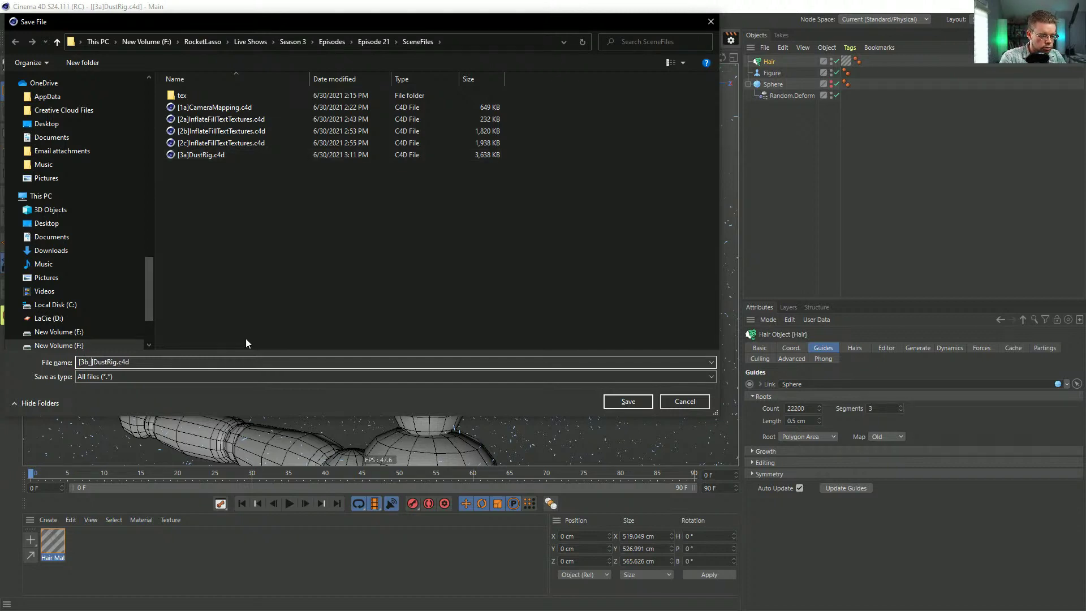
{"action": "key", "text": "Return"}
Step: Frame the figure's upper body and add a Redshift Dome Light to the scene
{"action": "left_click_drag", "start_coordinate": [437, 293], "coordinate": [476, 310], "text": "alt"}
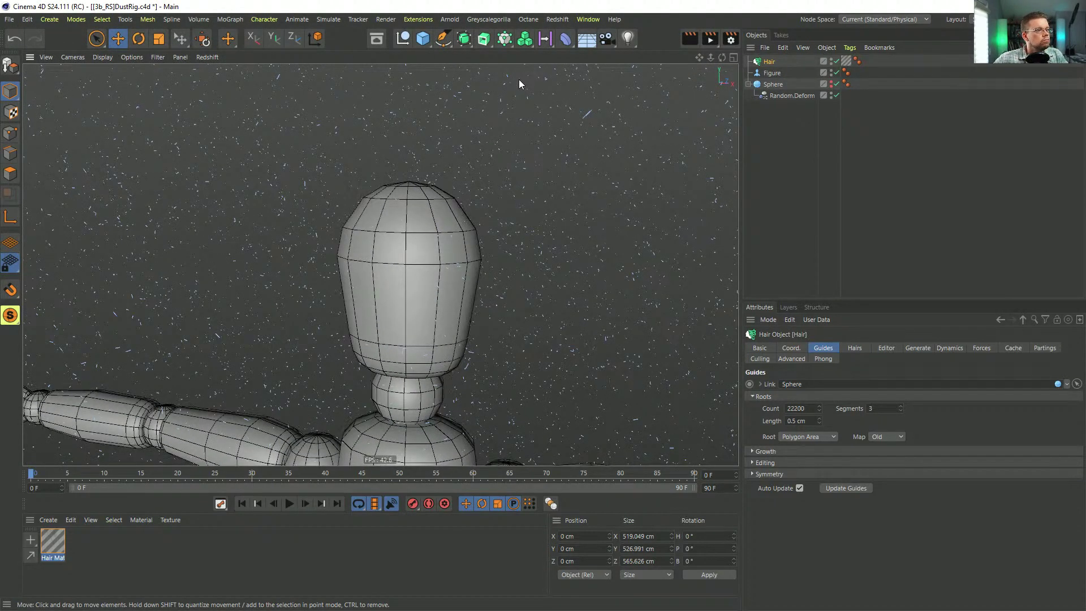
{"action": "scroll", "coordinate": [434, 247], "scroll_direction": "down", "scroll_amount": 5}
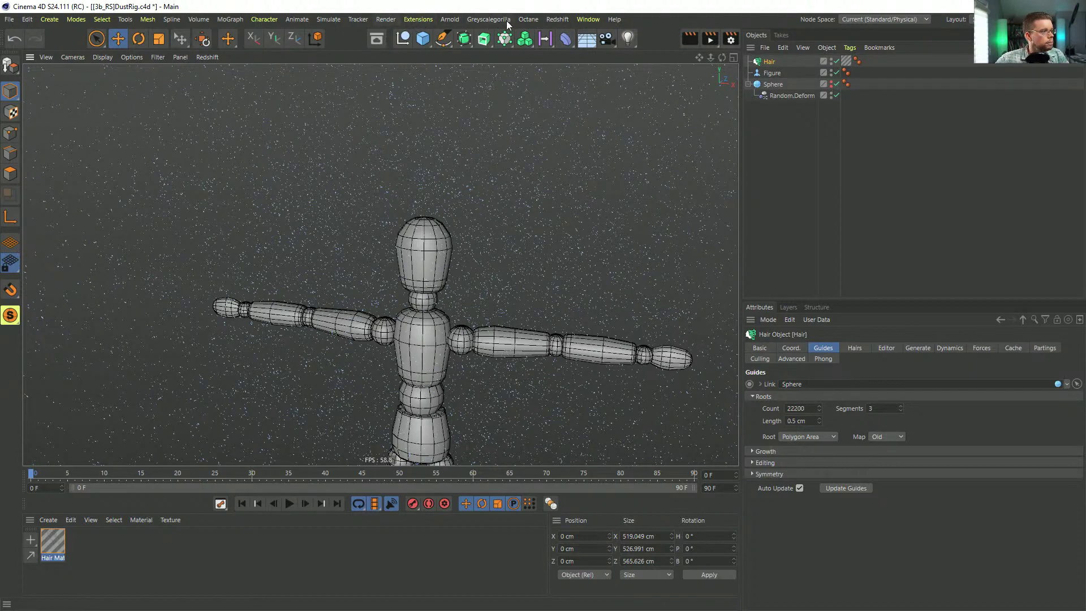
{"action": "left_click", "coordinate": [554, 20]}
{"action": "mouse_move", "coordinate": [576, 38]}
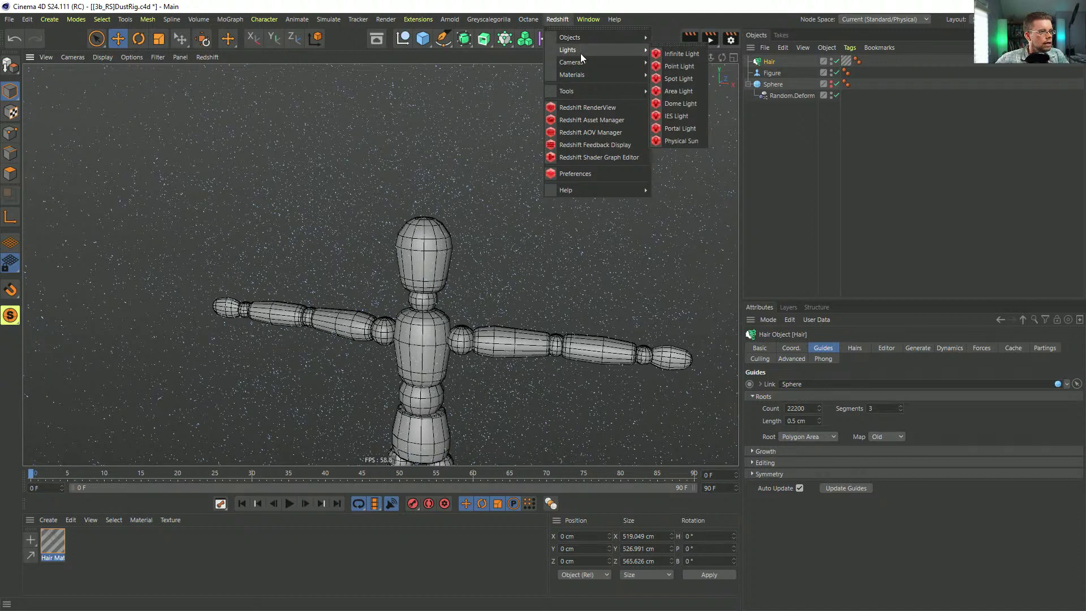
{"action": "left_click", "coordinate": [688, 105]}
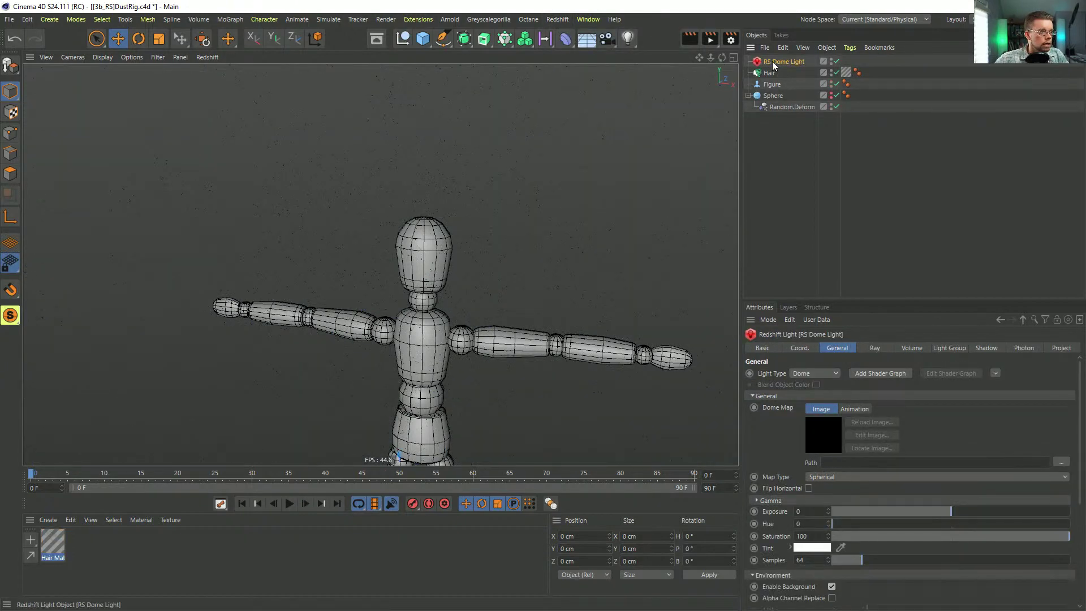
Step: Add an HDRI Link Plus tag to the RS Dome Light and open the Plus Library from it
{"action": "right_click_drag", "start_coordinate": [454, 267], "coordinate": [509, 257], "text": "alt"}
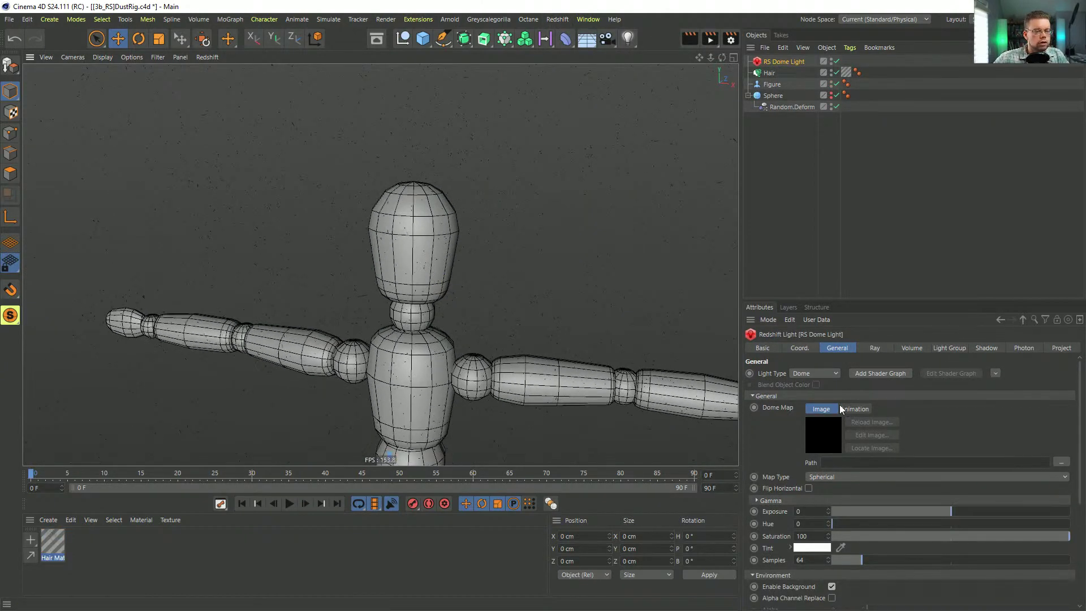
{"action": "right_click", "coordinate": [768, 67]}
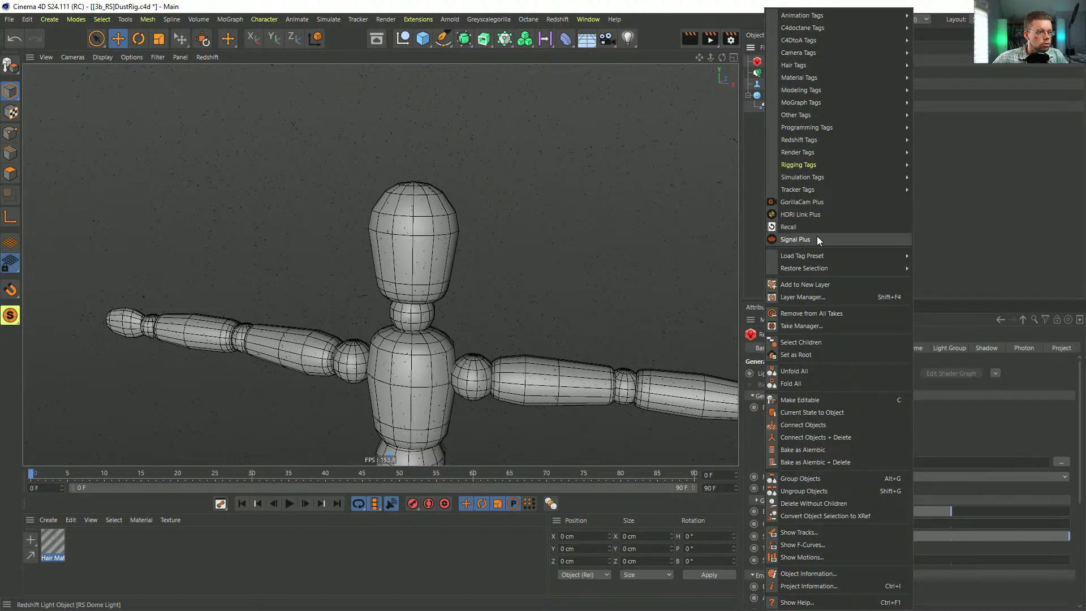
{"action": "left_click", "coordinate": [815, 218]}
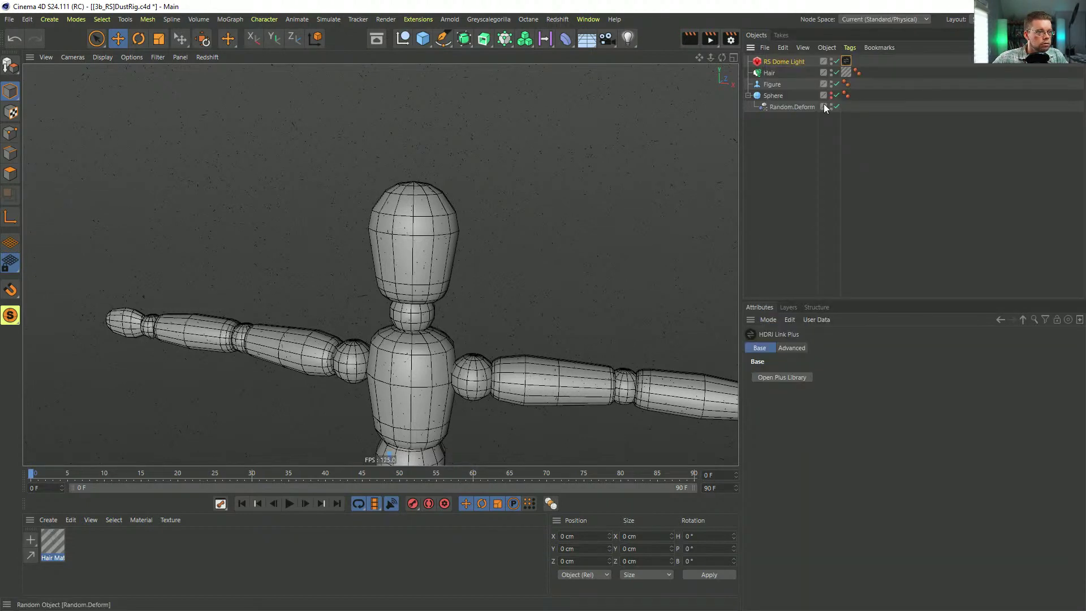
{"action": "left_click", "coordinate": [784, 377]}
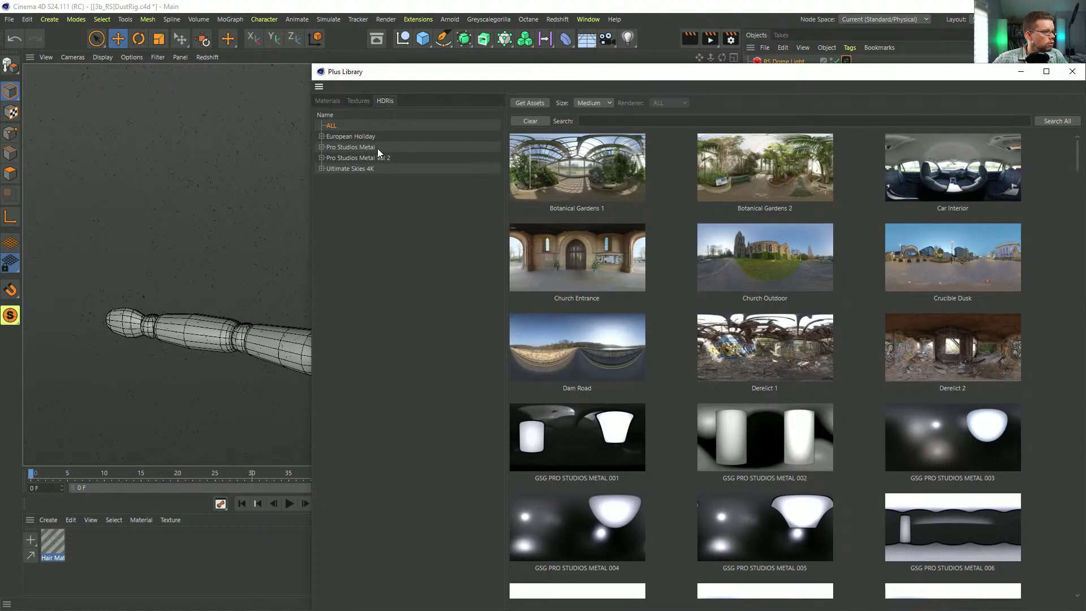
Step: Load the Derelict 1 HDRI from the European Holiday collection into the RS Dome Light and close the Plus Library
{"action": "left_click", "coordinate": [357, 137]}
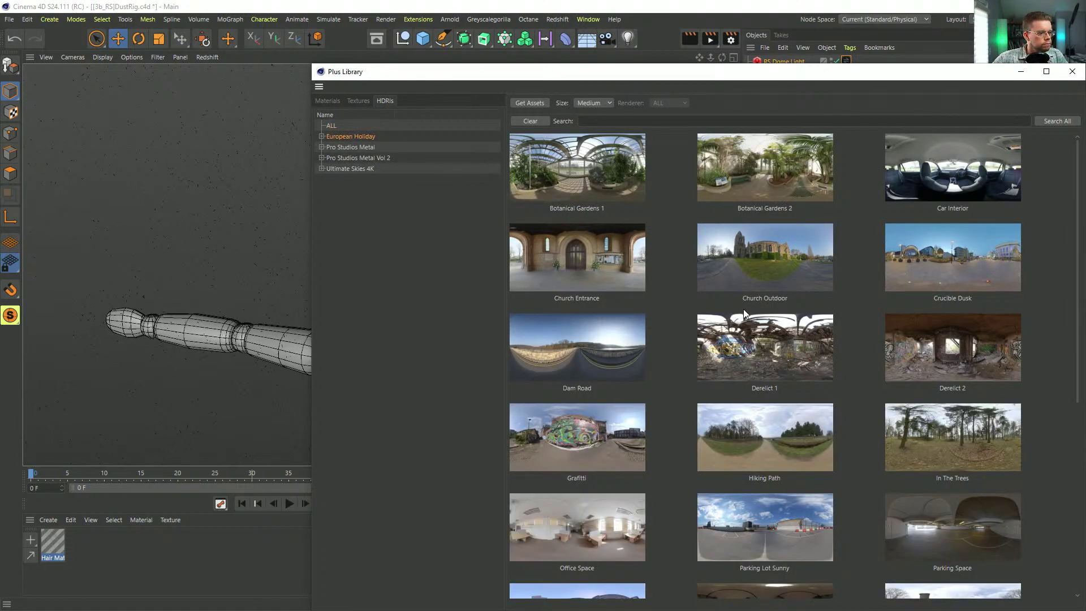
{"action": "left_click", "coordinate": [768, 367]}
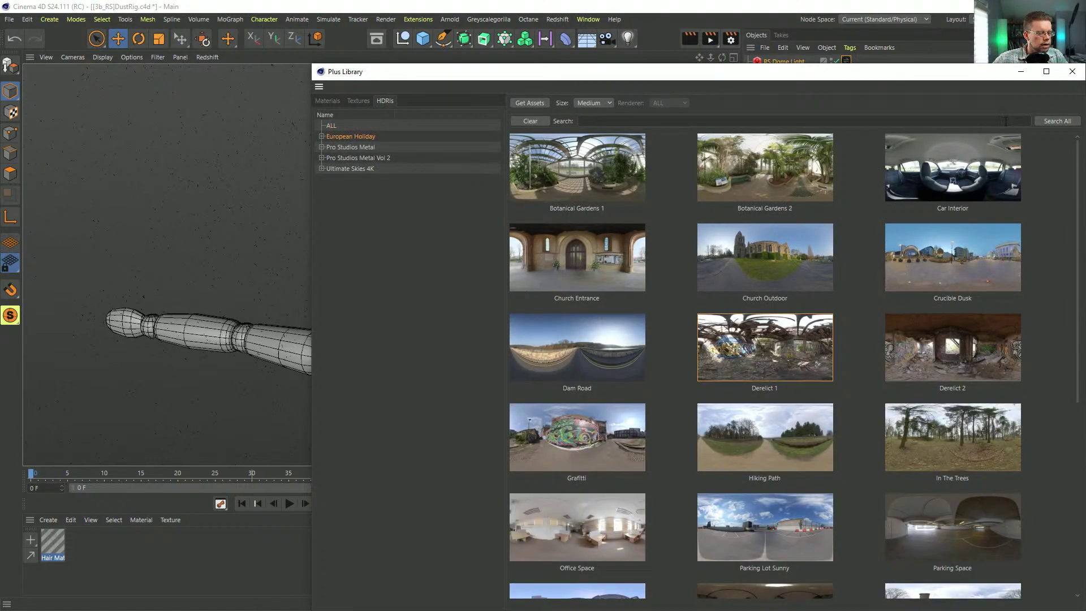
{"action": "left_click", "coordinate": [1071, 71]}
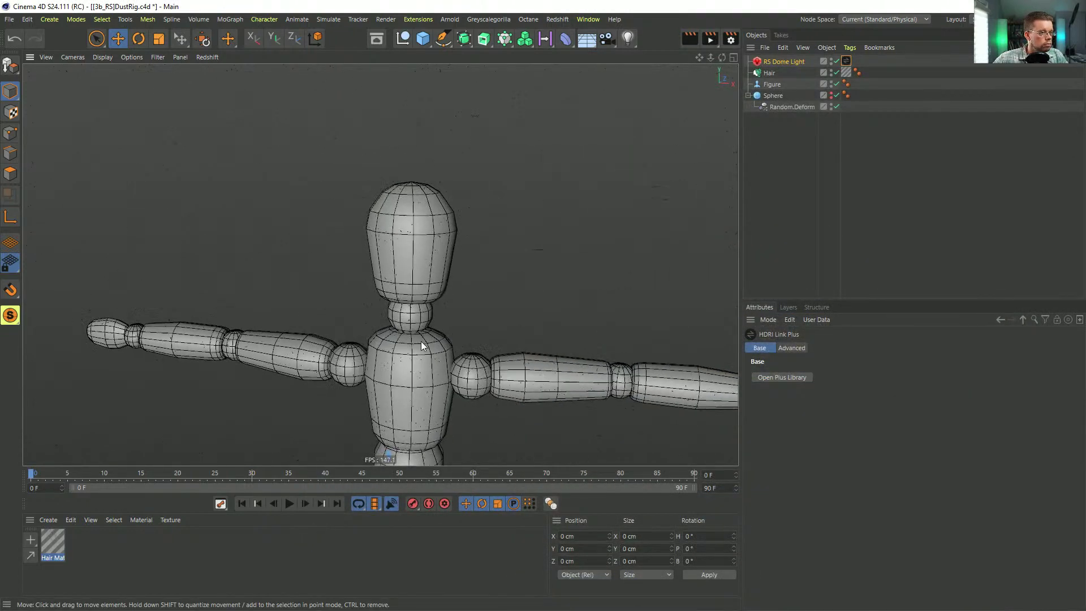
{"action": "left_click", "coordinate": [784, 61]}
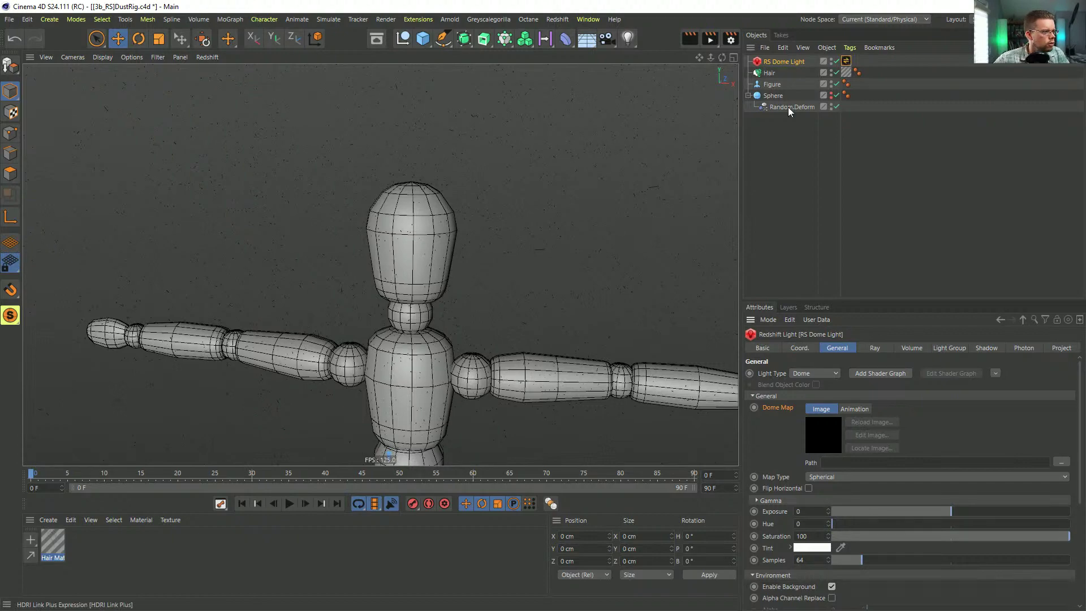
Step: Set the renderer to Redshift and review its advanced Globals, Global Illumination and Sampling settings
{"action": "scroll", "coordinate": [436, 258], "scroll_direction": "up", "scroll_amount": 5}
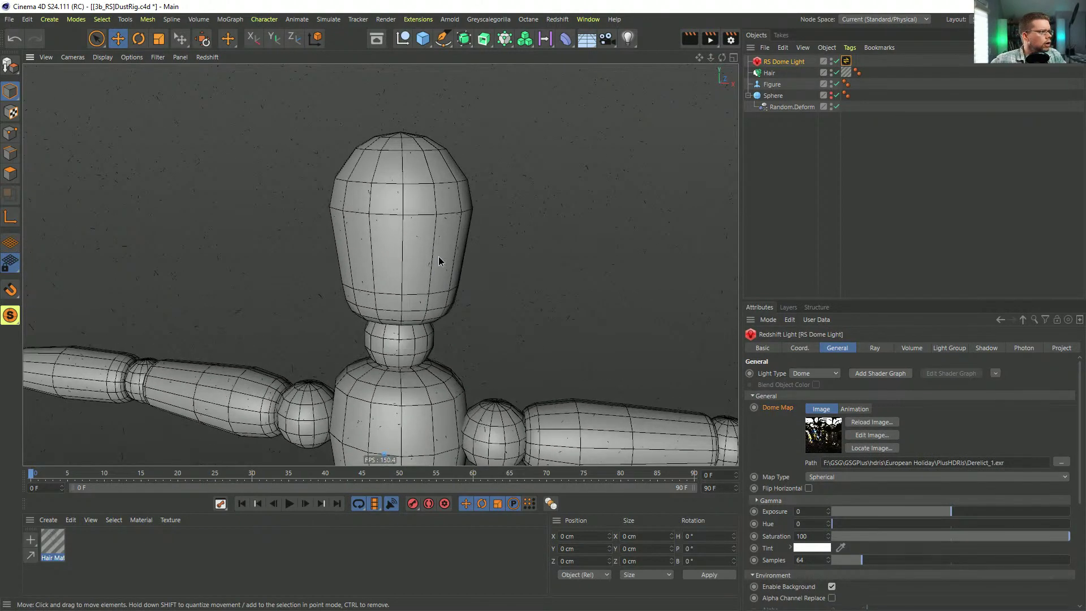
{"action": "key", "text": "ctrl+b"}
{"action": "left_click_drag", "start_coordinate": [642, 159], "coordinate": [457, 142]}
{"action": "left_click", "coordinate": [463, 158]}
{"action": "left_click", "coordinate": [460, 201]}
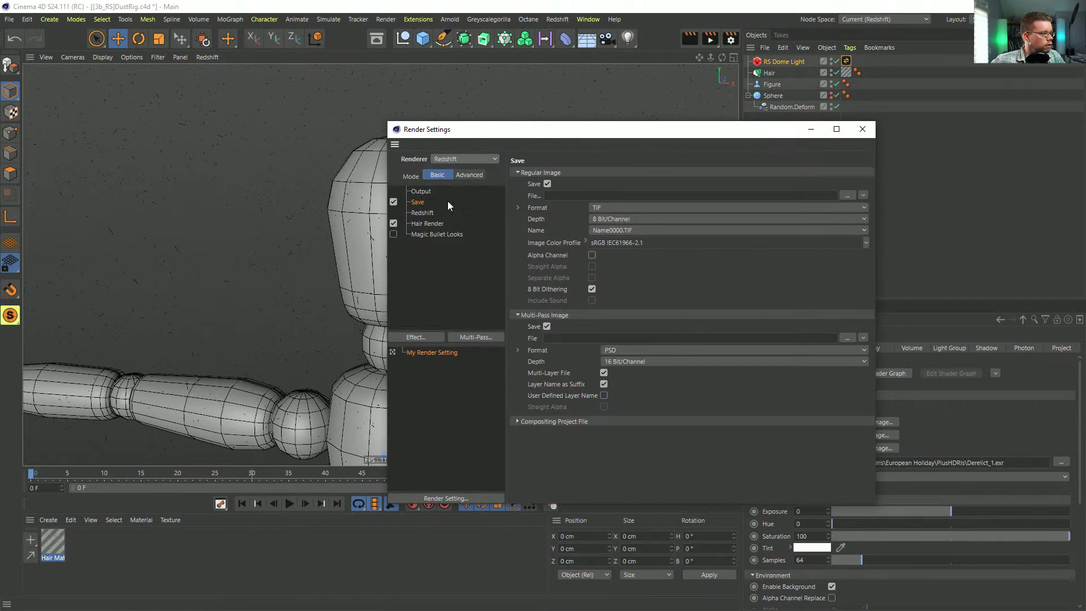
{"action": "left_click", "coordinate": [425, 213]}
{"action": "left_click", "coordinate": [468, 175]}
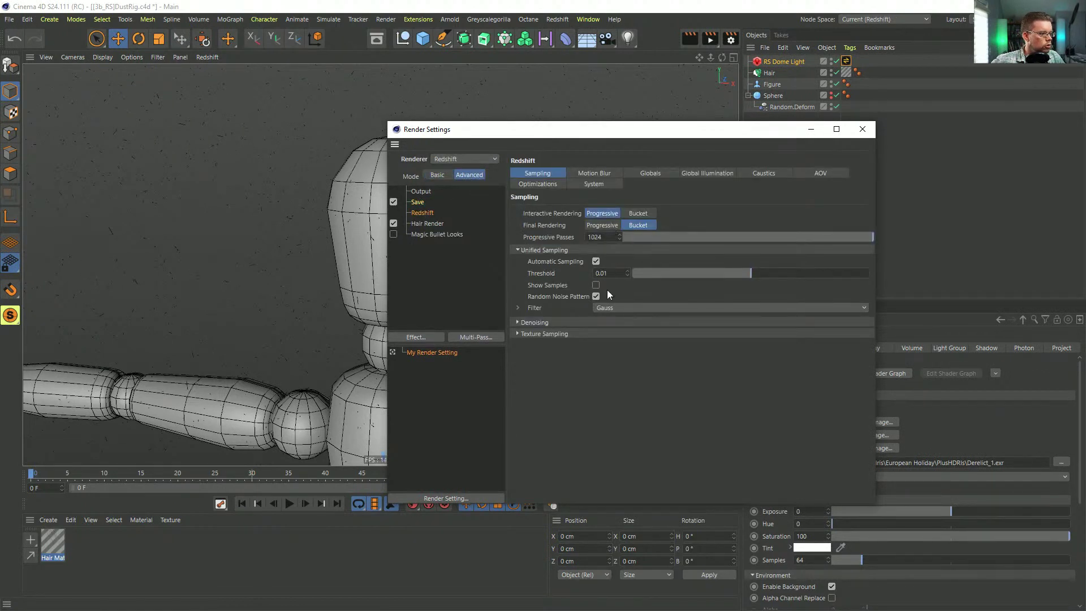
{"action": "left_click", "coordinate": [665, 171]}
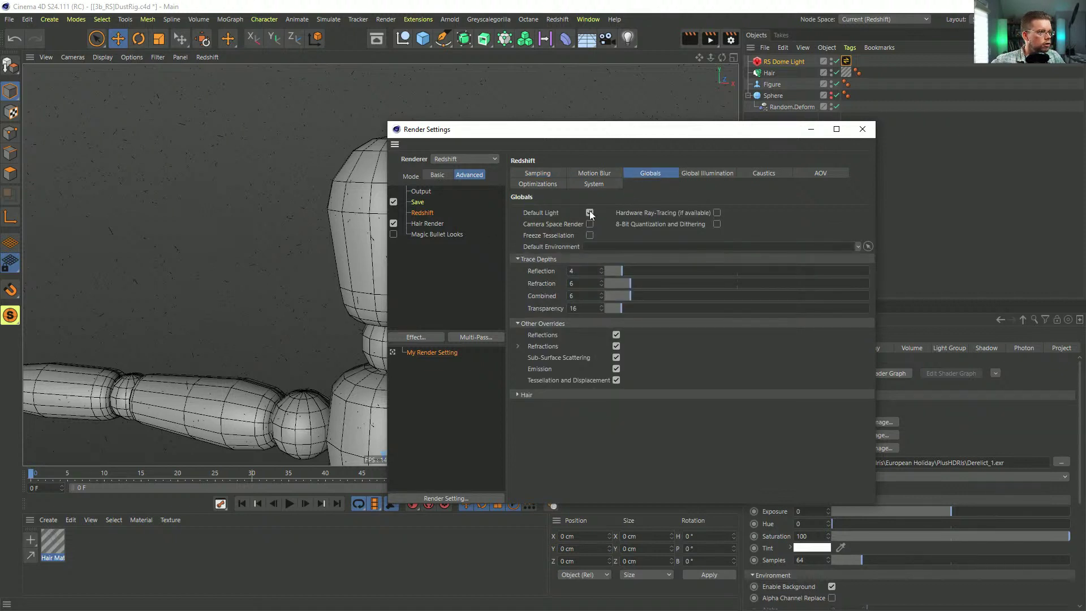
{"action": "left_click", "coordinate": [732, 172]}
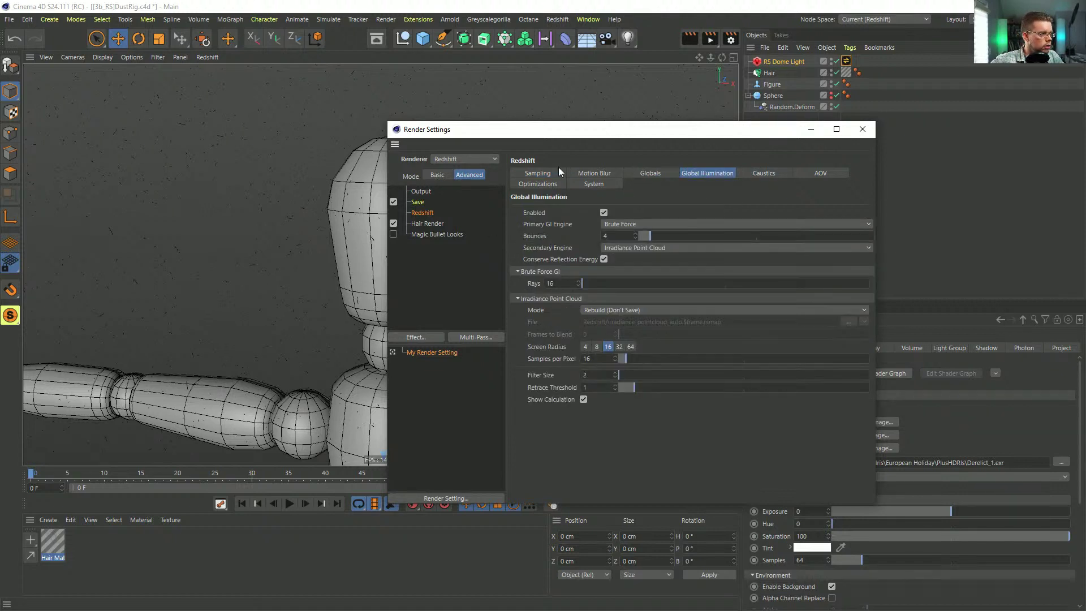
{"action": "left_click", "coordinate": [543, 174]}
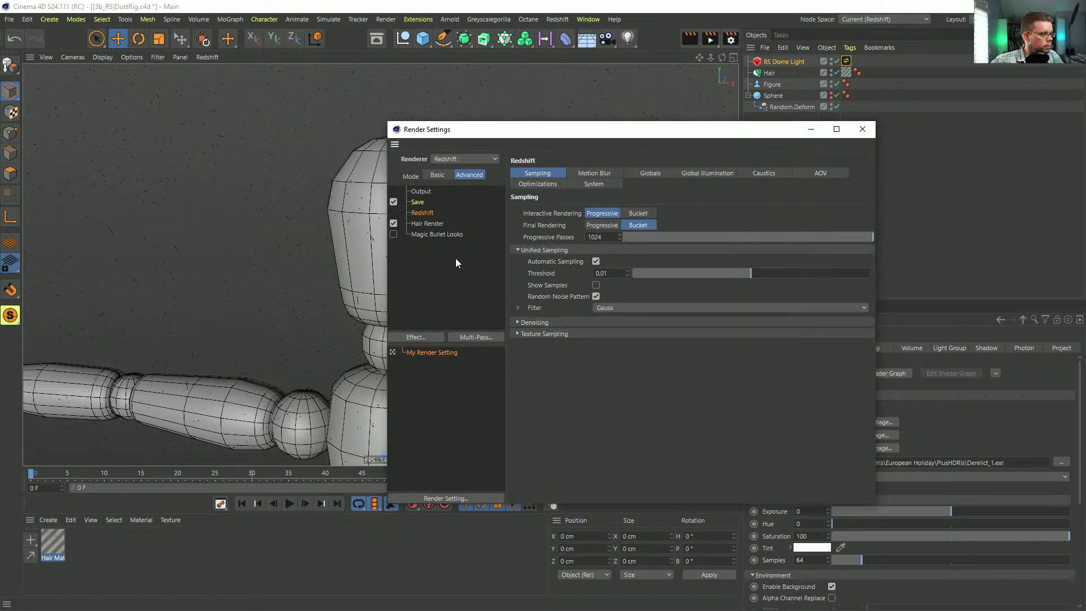
{"action": "left_click", "coordinate": [862, 129]}
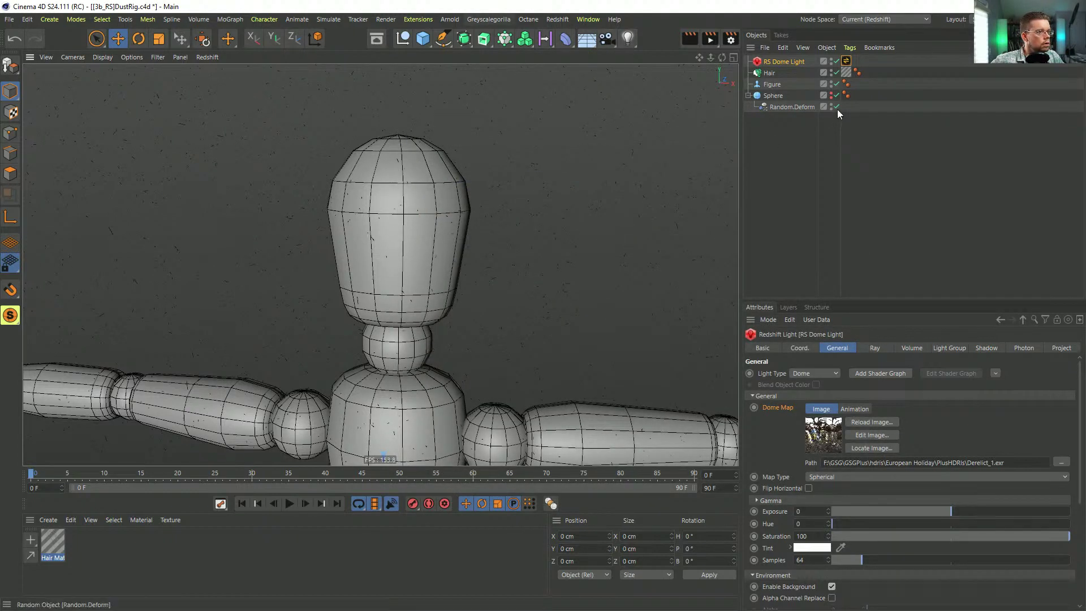
Step: Open the Redshift RenderView and preview the HDRI-lit figure and dust in a live render
{"action": "left_click", "coordinate": [557, 19]}
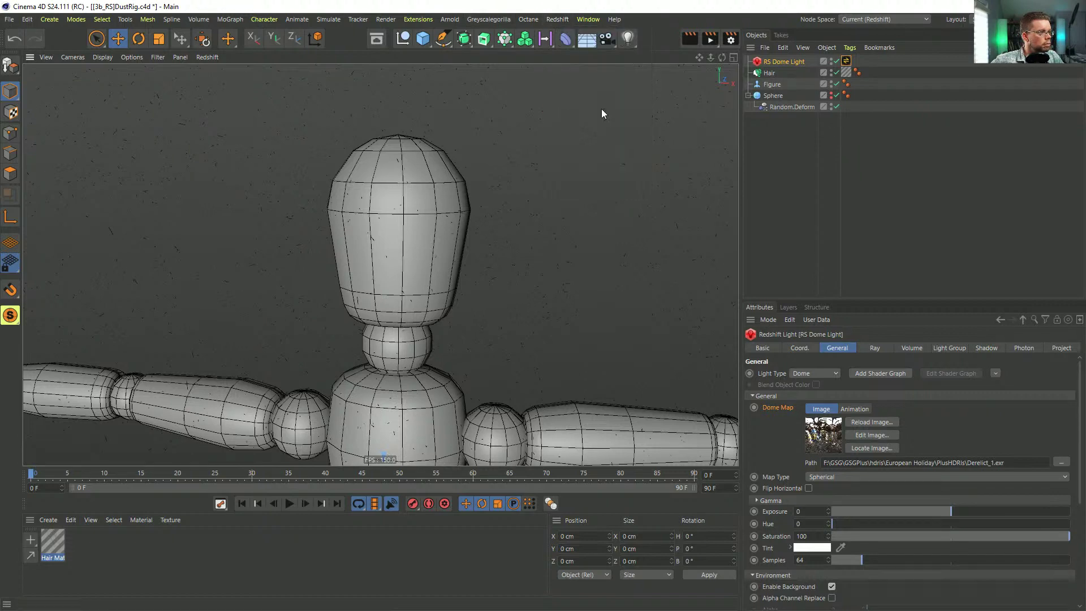
{"action": "left_click", "coordinate": [602, 109]}
{"action": "left_click", "coordinate": [522, 143]}
{"action": "left_click_drag", "start_coordinate": [612, 99], "coordinate": [211, 73]}
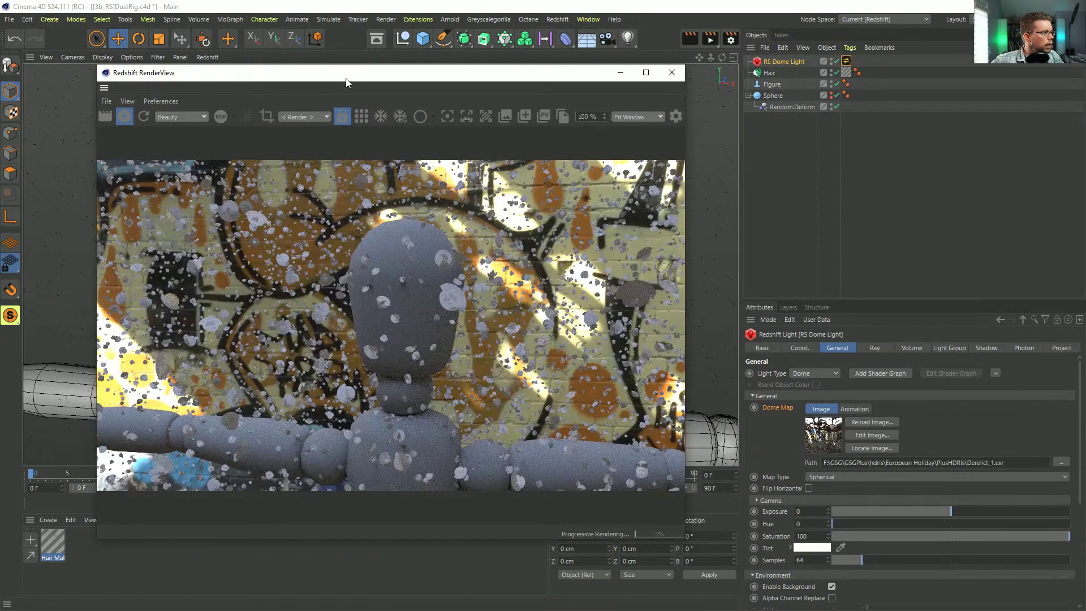
{"action": "left_click_drag", "start_coordinate": [348, 84], "coordinate": [318, 47]}
{"action": "left_click_drag", "start_coordinate": [714, 207], "coordinate": [390, 274], "text": "alt"}
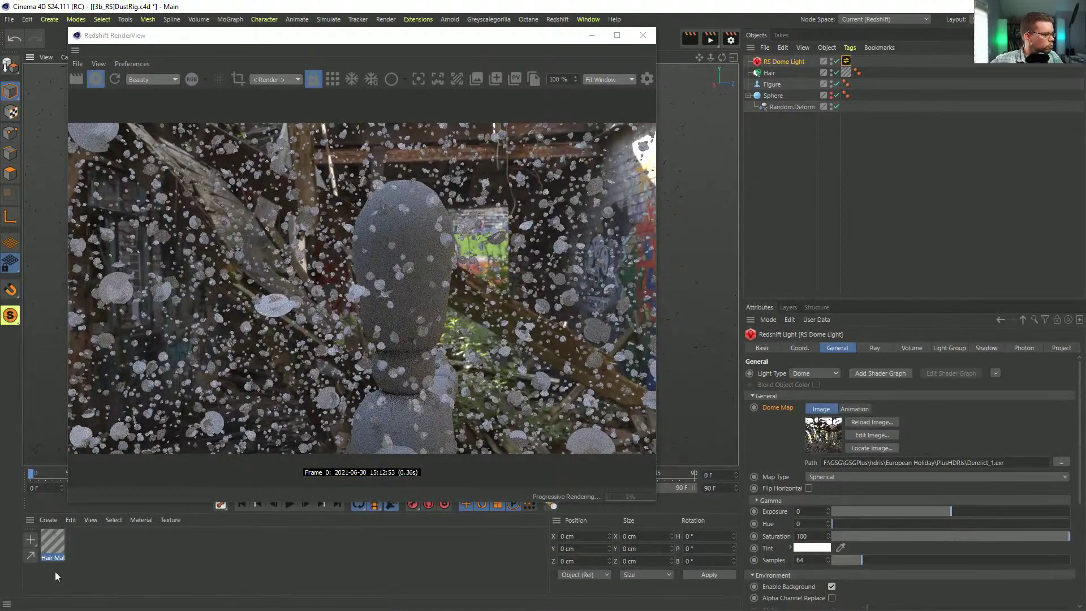
Step: Open the Hair Mat for editing and set its root and tip thickness to 0.01 cm
{"action": "double_click", "coordinate": [47, 547]}
{"action": "left_click_drag", "start_coordinate": [286, 200], "coordinate": [767, 161]}
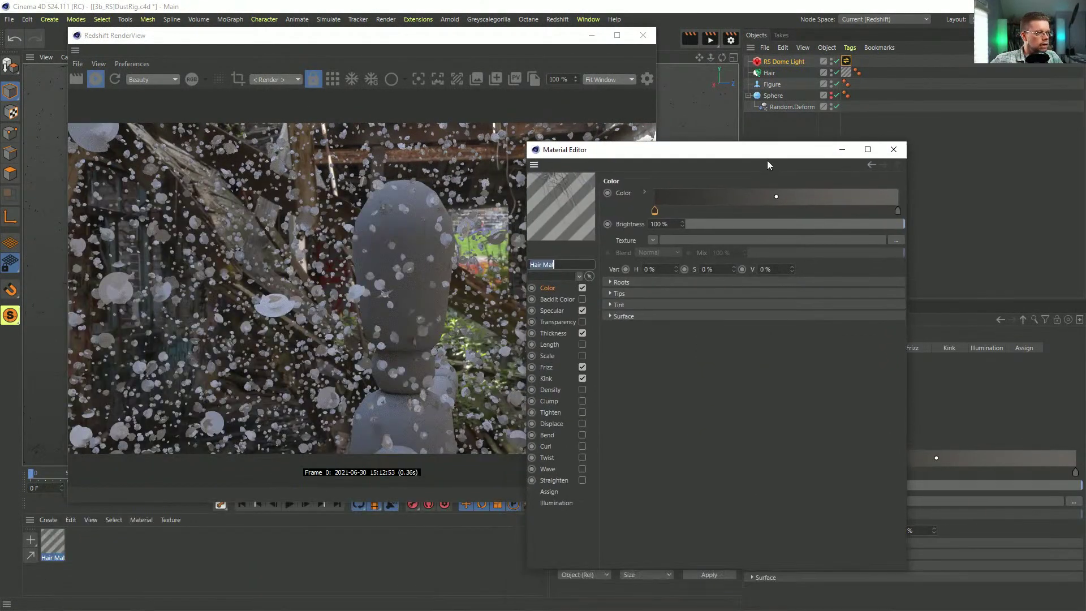
{"action": "left_click", "coordinate": [554, 333]}
{"action": "left_click_drag", "start_coordinate": [673, 193], "coordinate": [612, 199]}
{"action": "type", "text": ".01"}
{"action": "key", "text": "Tab"}
{"action": "type", "text": ".01"}
{"action": "key", "text": "Return"}
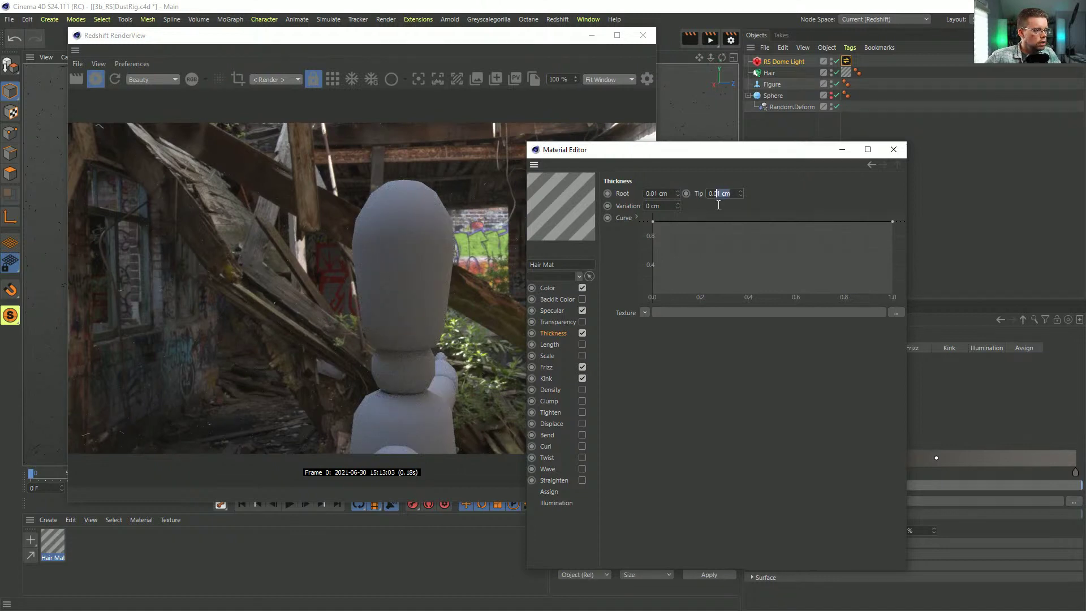
Step: Set the hair material's root, tip and variation thickness to 0.05 cm each
{"action": "type", "text": "5"}
{"action": "left_click_drag", "start_coordinate": [668, 193], "coordinate": [654, 193]}
{"action": "type", "text": "5"}
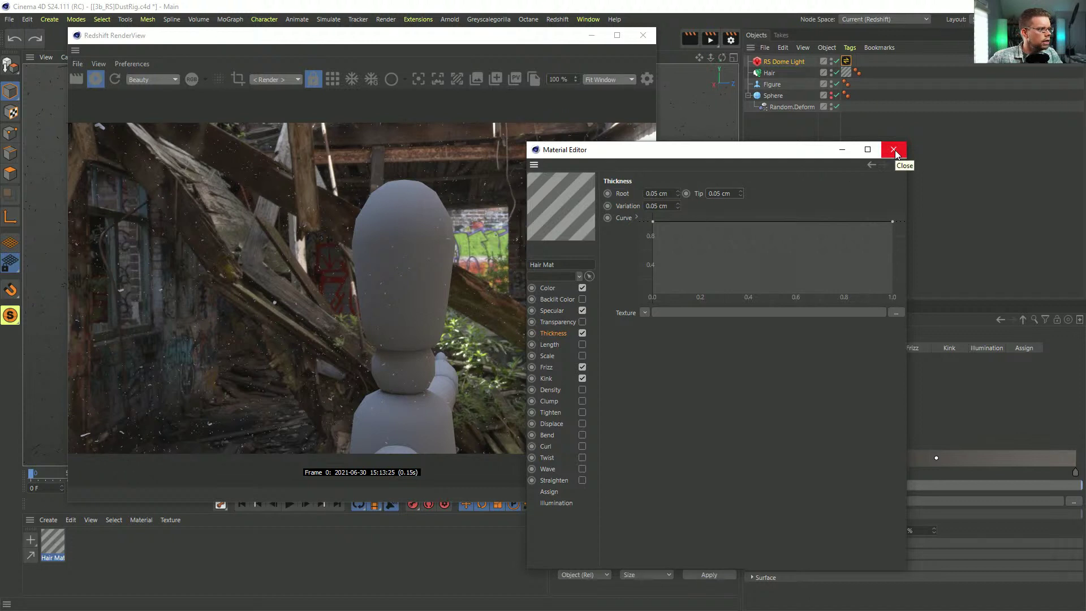
Step: Brighten the tip knot of the hair color gradient to 100% value and remove the dark root knot
{"action": "left_click", "coordinate": [560, 289]}
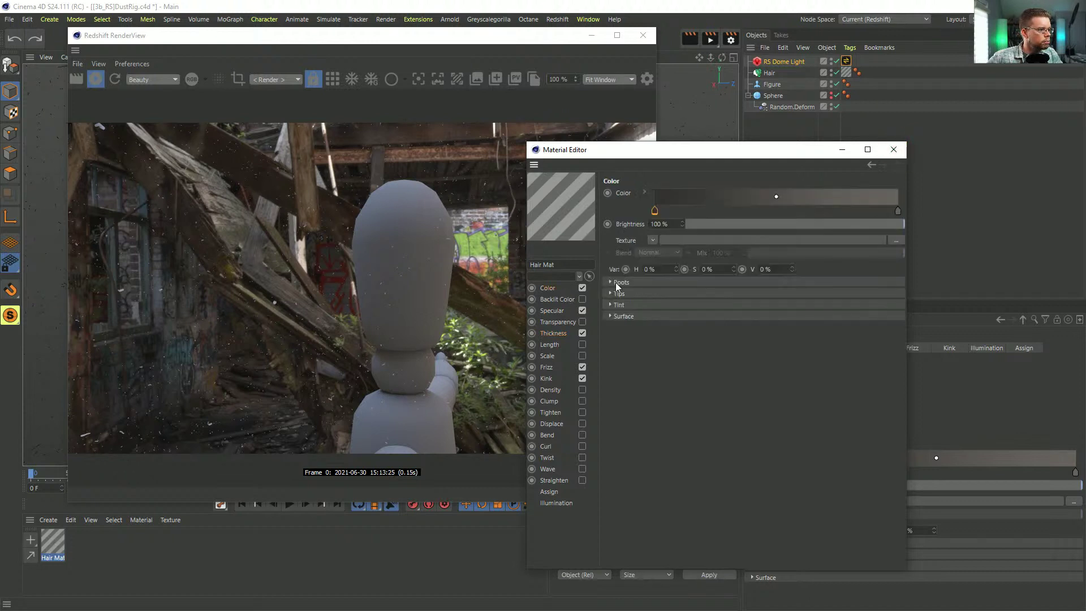
{"action": "double_click", "coordinate": [898, 214]}
{"action": "left_click_drag", "start_coordinate": [894, 251], "coordinate": [1013, 253]}
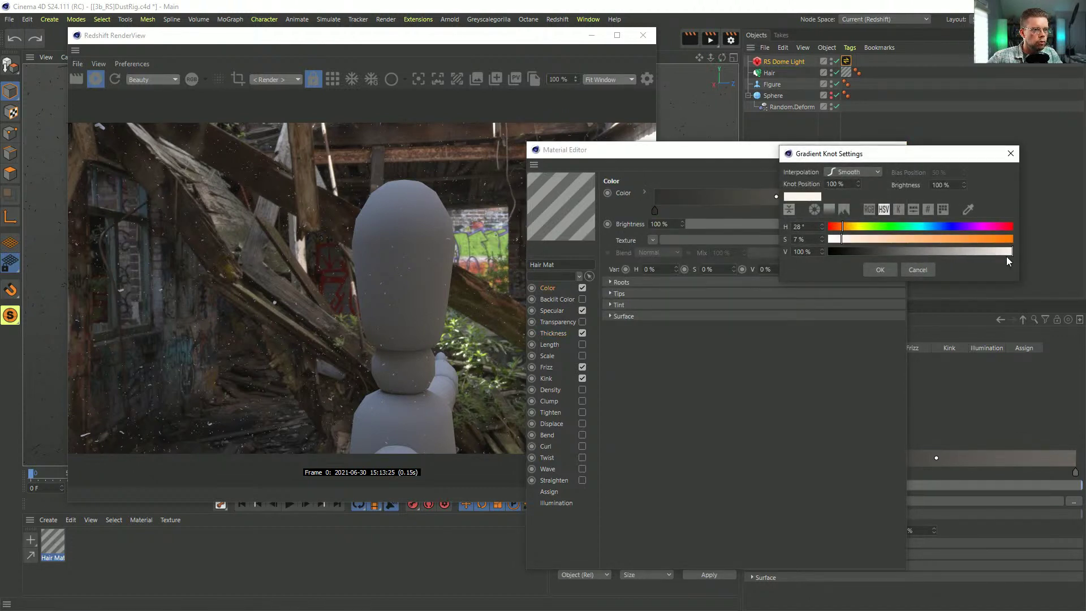
{"action": "left_click", "coordinate": [891, 270]}
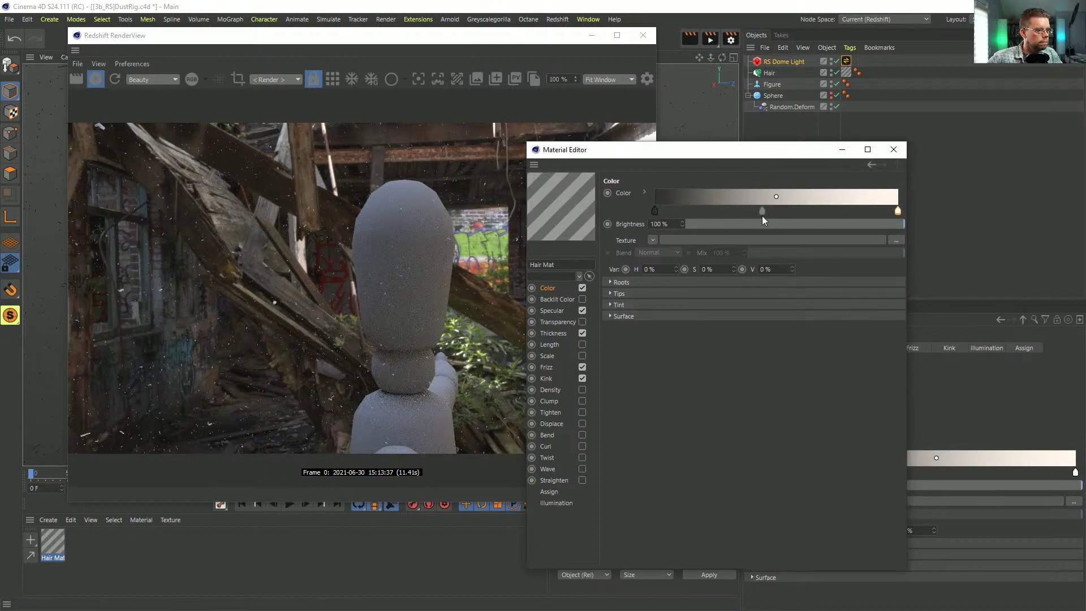
{"action": "left_click", "coordinate": [783, 211]}
{"action": "left_click_drag", "start_coordinate": [655, 210], "coordinate": [656, 237]}
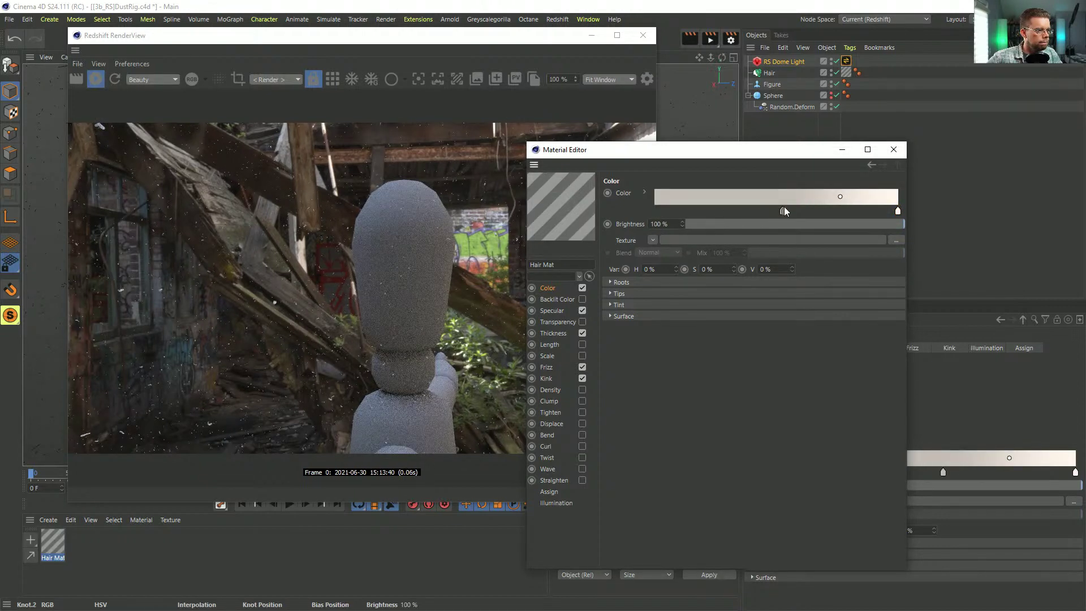
Step: Set the hair material's primary specular strength to 100% and close the material editor
{"action": "left_click", "coordinate": [557, 311]}
{"action": "left_click_drag", "start_coordinate": [936, 283], "coordinate": [976, 279]}
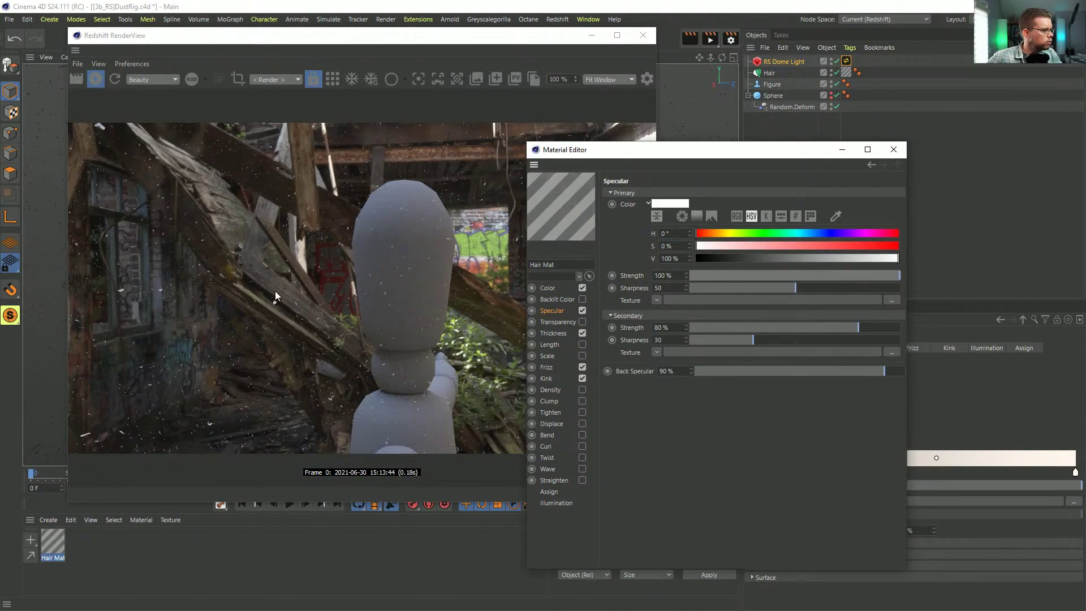
{"action": "left_click", "coordinate": [893, 150]}
Step: Add a camera from the current view, give it a Redshift Camera tag and show the tag's Bokeh settings
{"action": "left_click_drag", "start_coordinate": [531, 37], "coordinate": [419, 172]}
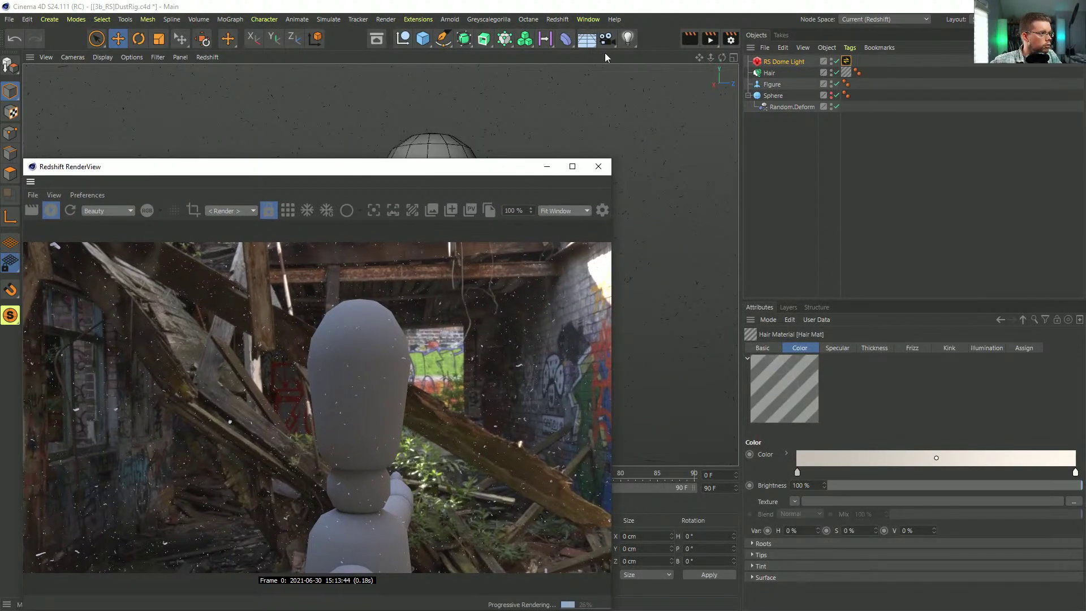
{"action": "left_click", "coordinate": [606, 38]}
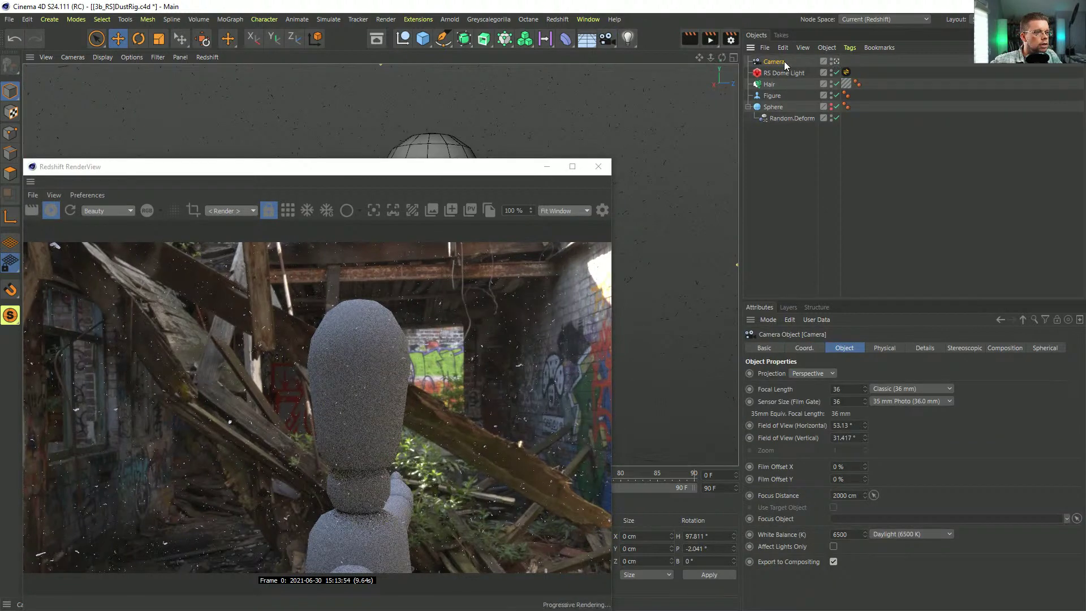
{"action": "right_click", "coordinate": [784, 61]}
{"action": "mouse_move", "coordinate": [817, 63]}
{"action": "mouse_move", "coordinate": [831, 141]}
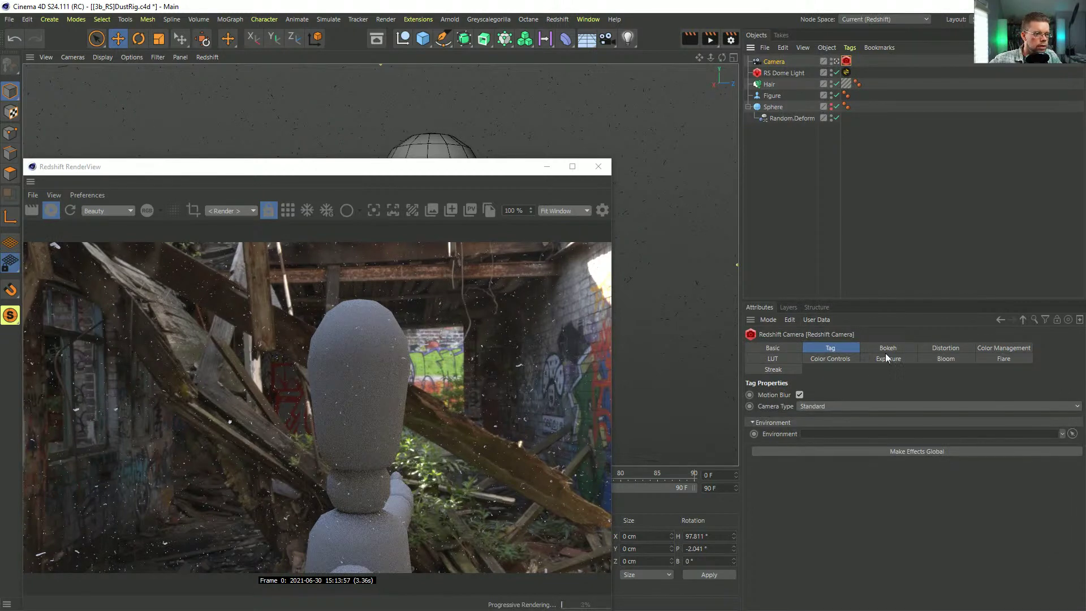
{"action": "left_click", "coordinate": [887, 349]}
{"action": "left_click_drag", "start_coordinate": [870, 300], "coordinate": [869, 127]}
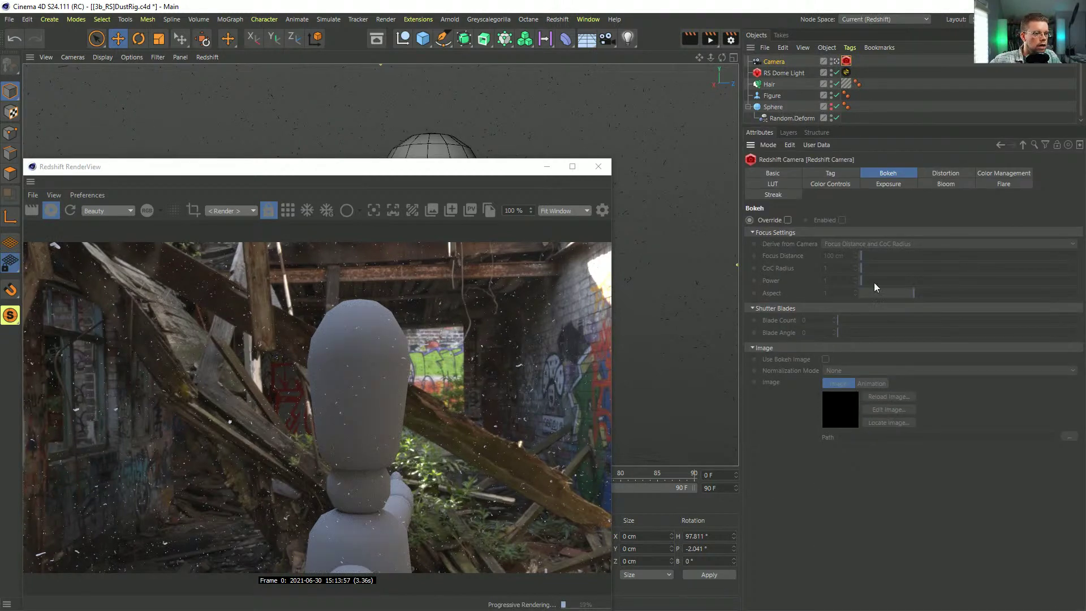
Step: Add a null raised only in Y to about 172 cm at the figure's head, and assign it as the camera's focus object
{"action": "left_click", "coordinate": [403, 38]}
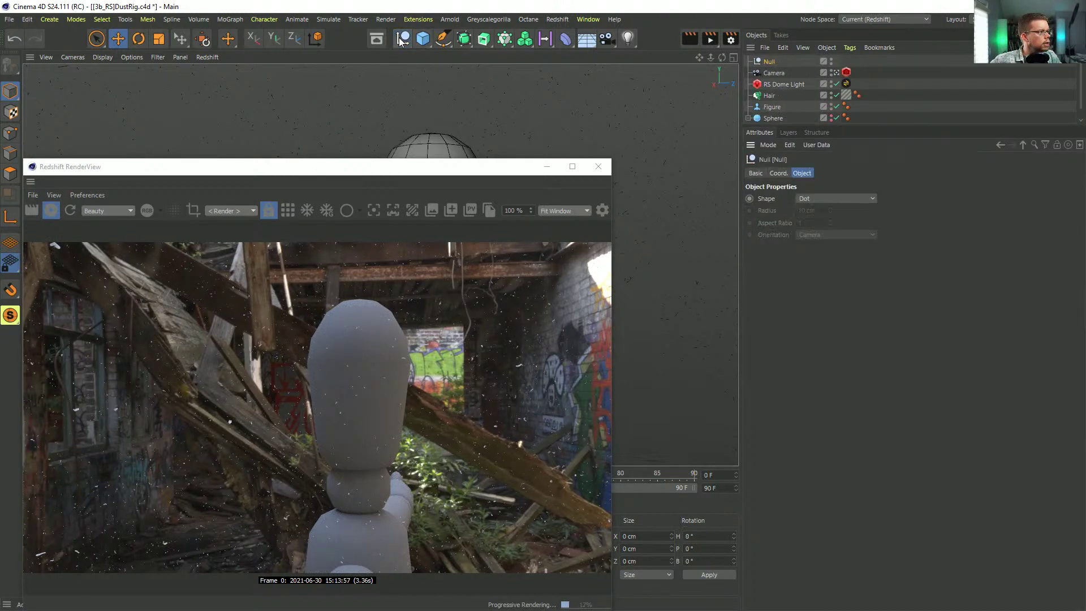
{"action": "left_click_drag", "start_coordinate": [435, 171], "coordinate": [470, 524]}
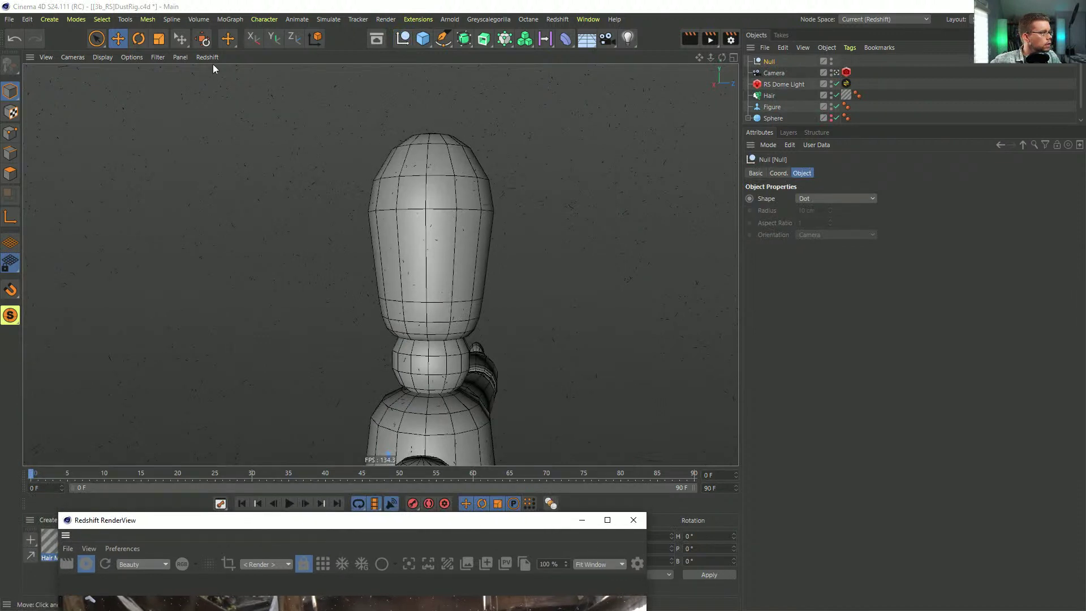
{"action": "left_click", "coordinate": [253, 38]}
{"action": "left_click", "coordinate": [294, 38]}
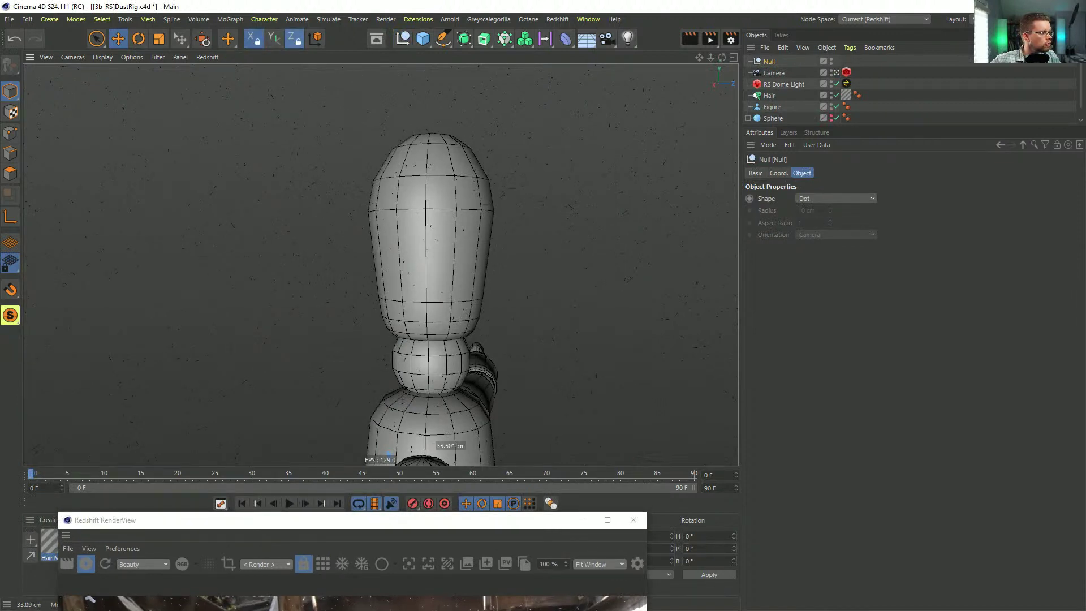
{"action": "left_click_drag", "start_coordinate": [328, 364], "coordinate": [331, 107]}
{"action": "left_click_drag", "start_coordinate": [437, 183], "coordinate": [434, 139]}
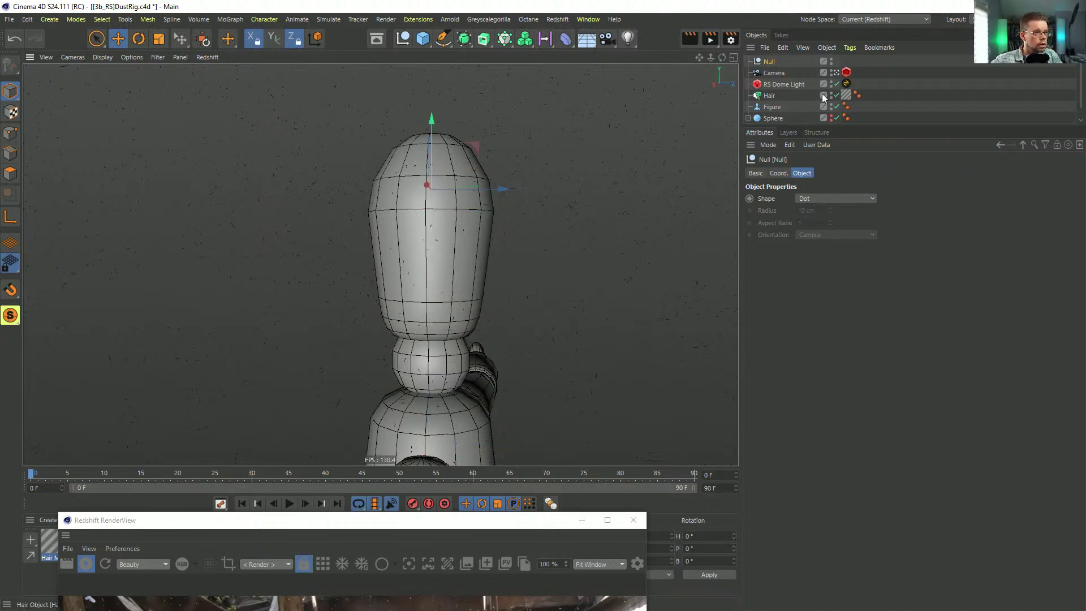
{"action": "left_click", "coordinate": [775, 73]}
{"action": "left_click_drag", "start_coordinate": [857, 344], "coordinate": [849, 355]}
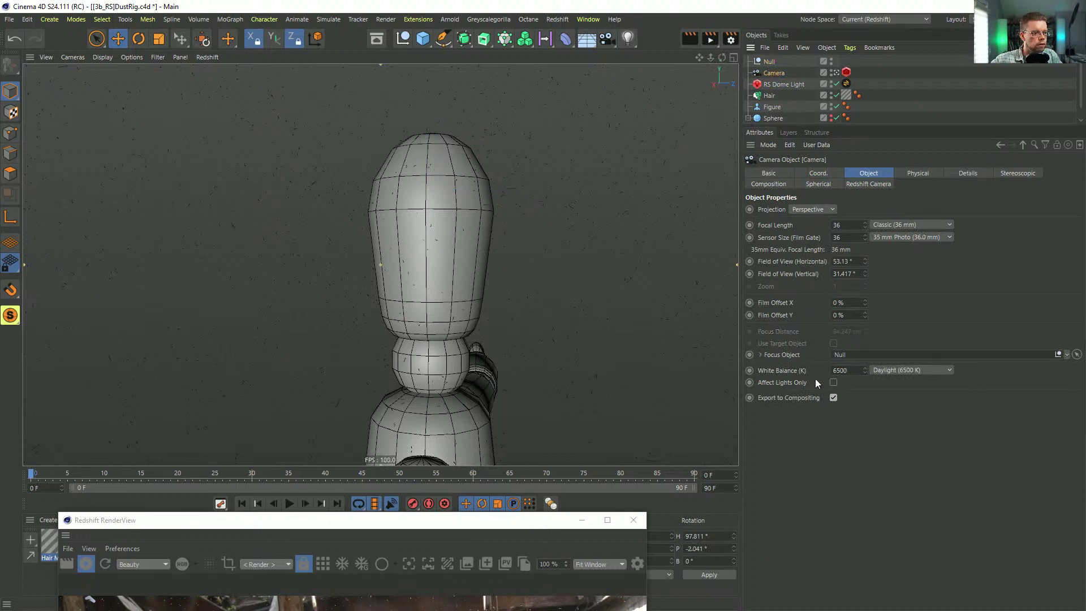
Step: Rename the null to Focus and save the scene
{"action": "double_click", "coordinate": [769, 60]}
{"action": "type", "text": "Focus"}
{"action": "key", "text": "Return"}
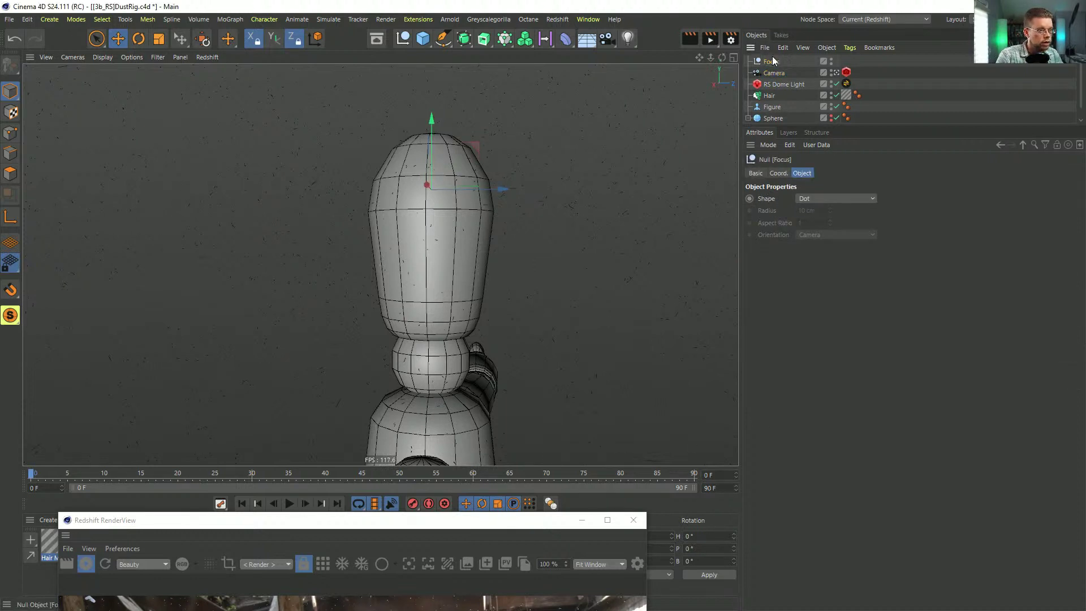
{"action": "key", "text": "ctrl+s"}
Step: Override and enable bokeh on the Redshift Camera tag, switching the override off and on to compare the render
{"action": "left_click_drag", "start_coordinate": [492, 525], "coordinate": [484, 68]}
{"action": "left_click", "coordinate": [847, 73]}
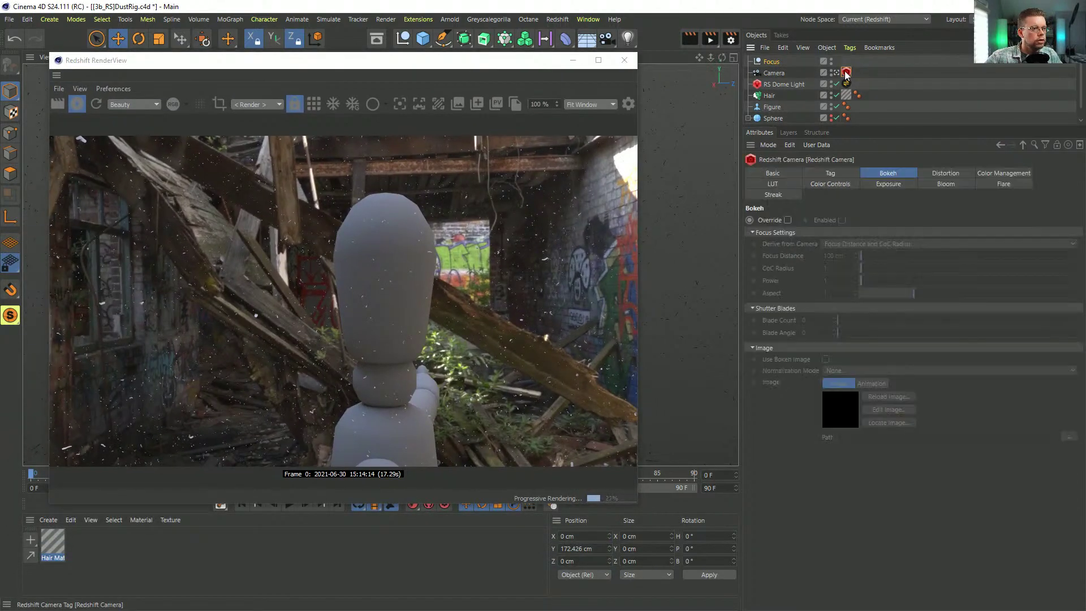
{"action": "left_click", "coordinate": [788, 220]}
{"action": "left_click", "coordinate": [841, 221]}
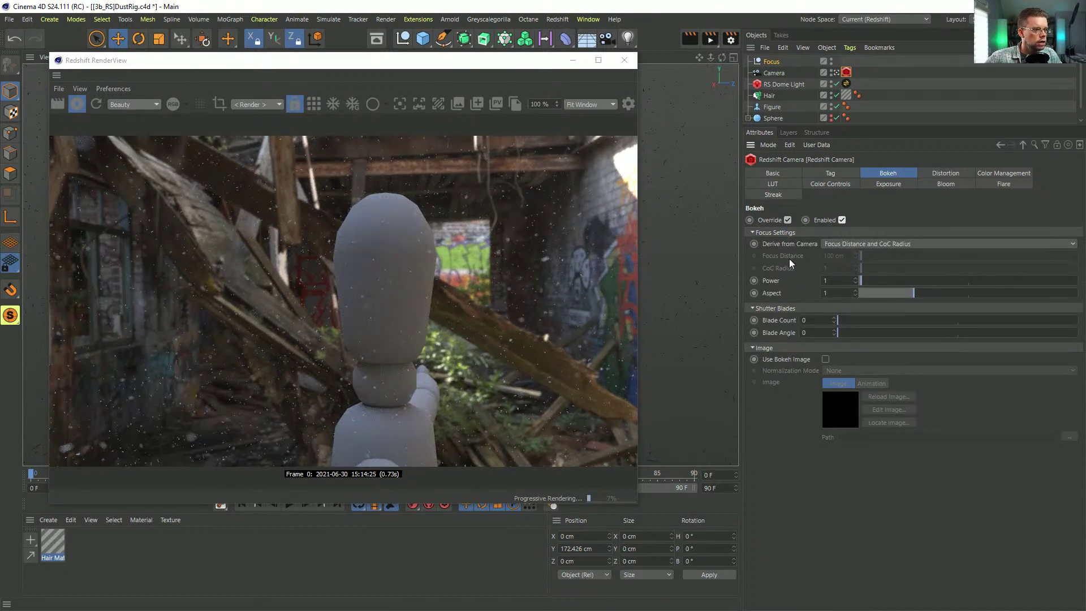
{"action": "left_click", "coordinate": [788, 221]}
{"action": "left_click", "coordinate": [788, 220]}
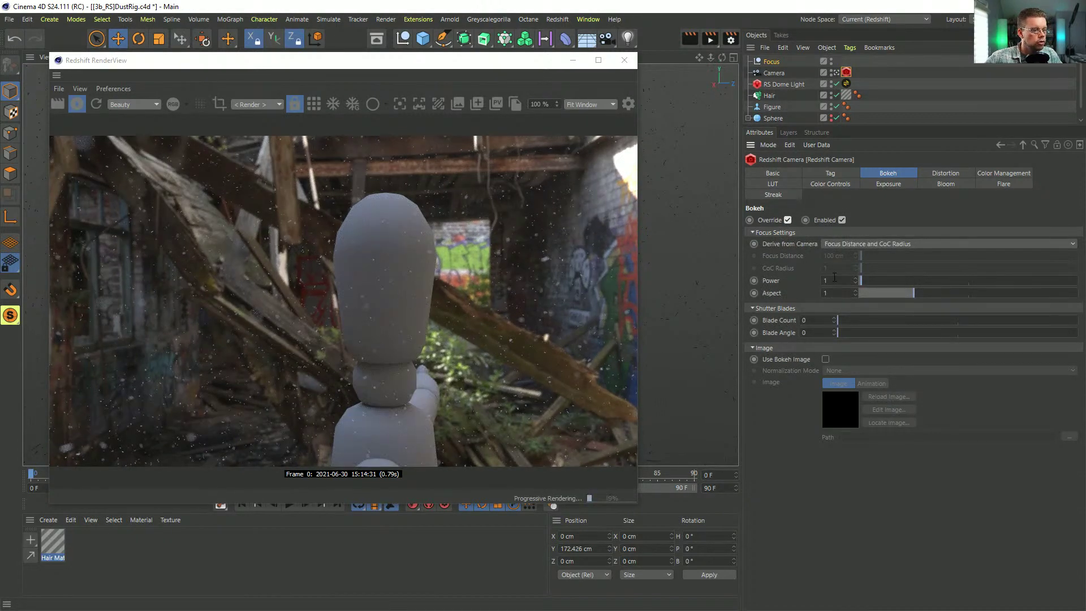
Step: Set the camera's physical F-stop to 1 for a stronger depth of field
{"action": "left_click", "coordinate": [774, 73]}
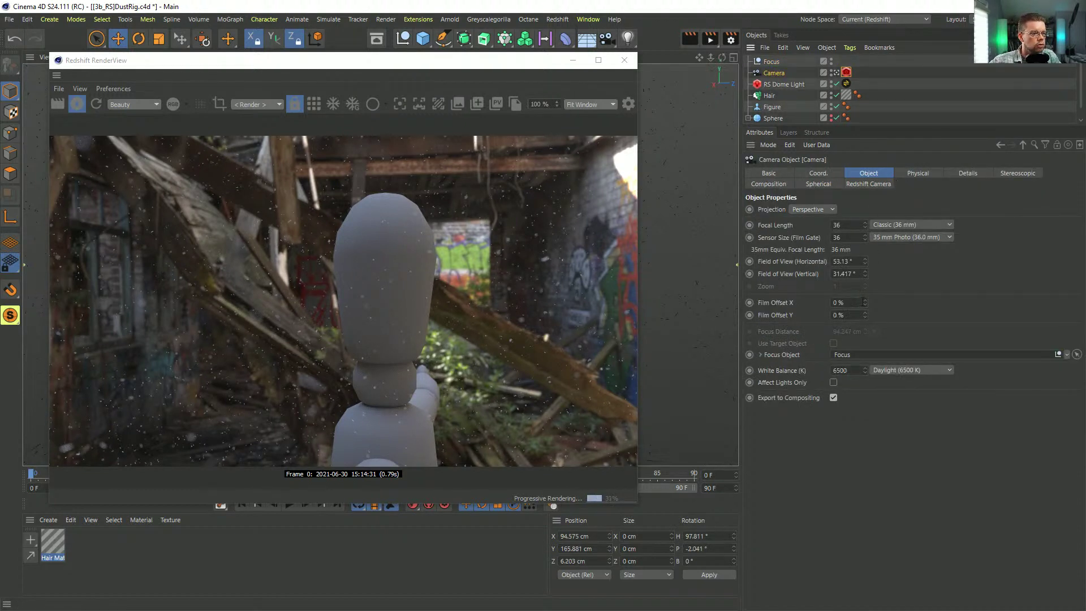
{"action": "left_click", "coordinate": [922, 173]}
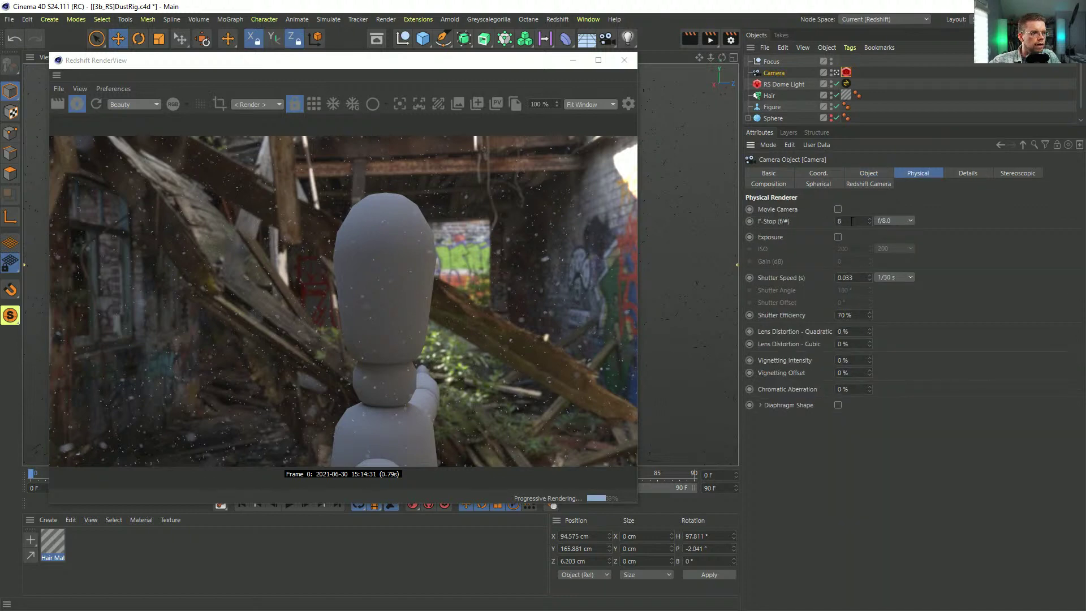
{"action": "type", "text": "1"}
{"action": "key", "text": "Return"}
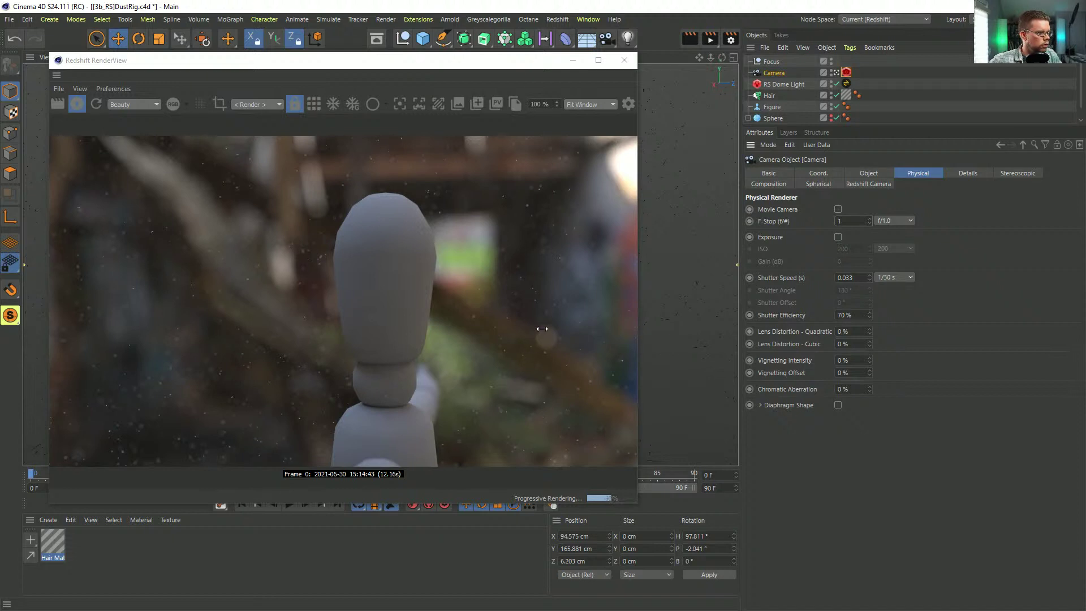
Step: Try an F-stop of 0.2 on the camera, and restore it to 1
{"action": "key", "text": "BackSpace"}
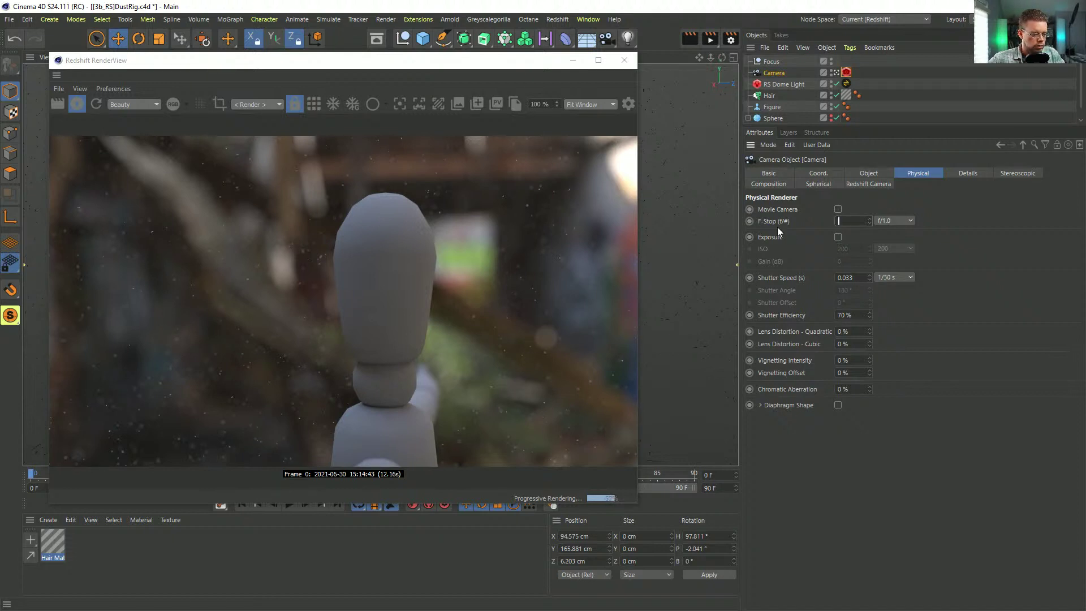
{"action": "type", "text": ".2"}
{"action": "key", "text": "Return"}
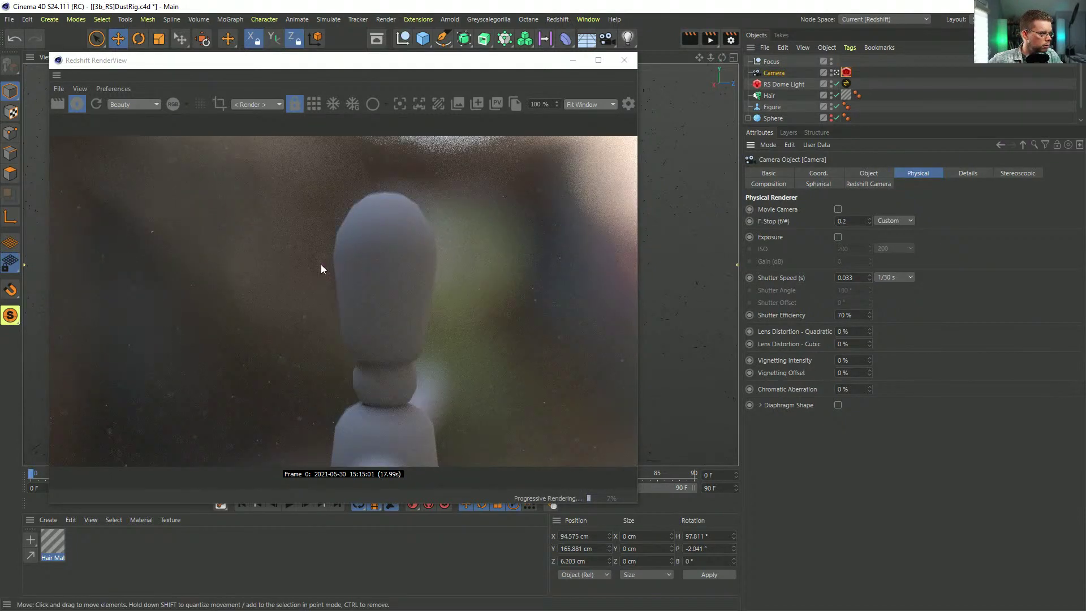
{"action": "key", "text": "Return"}
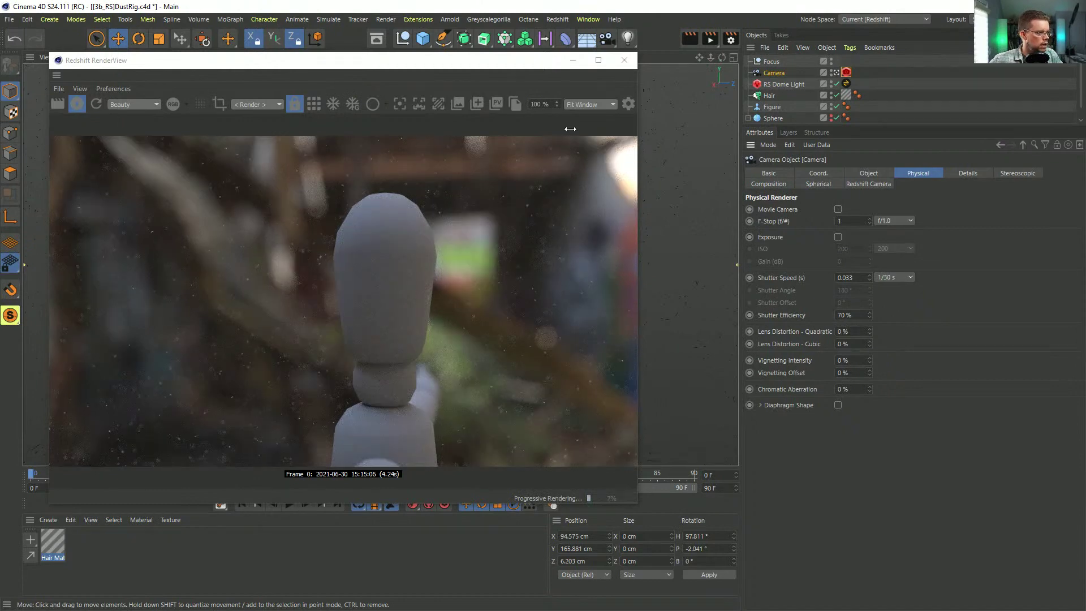
Step: Orbit and pan the camera to a new angle on the figure's head, keeping the live render visible
{"action": "left_click_drag", "start_coordinate": [485, 68], "coordinate": [489, 24]}
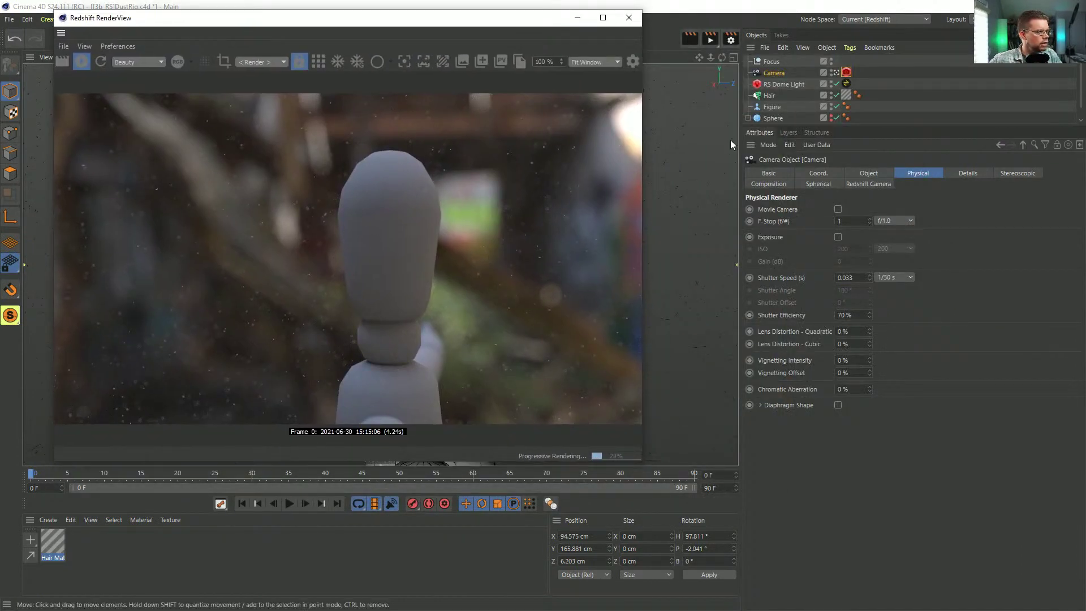
{"action": "left_click_drag", "start_coordinate": [667, 195], "coordinate": [655, 235], "text": "alt"}
{"action": "middle_click_drag", "start_coordinate": [655, 236], "coordinate": [526, 204], "text": "alt"}
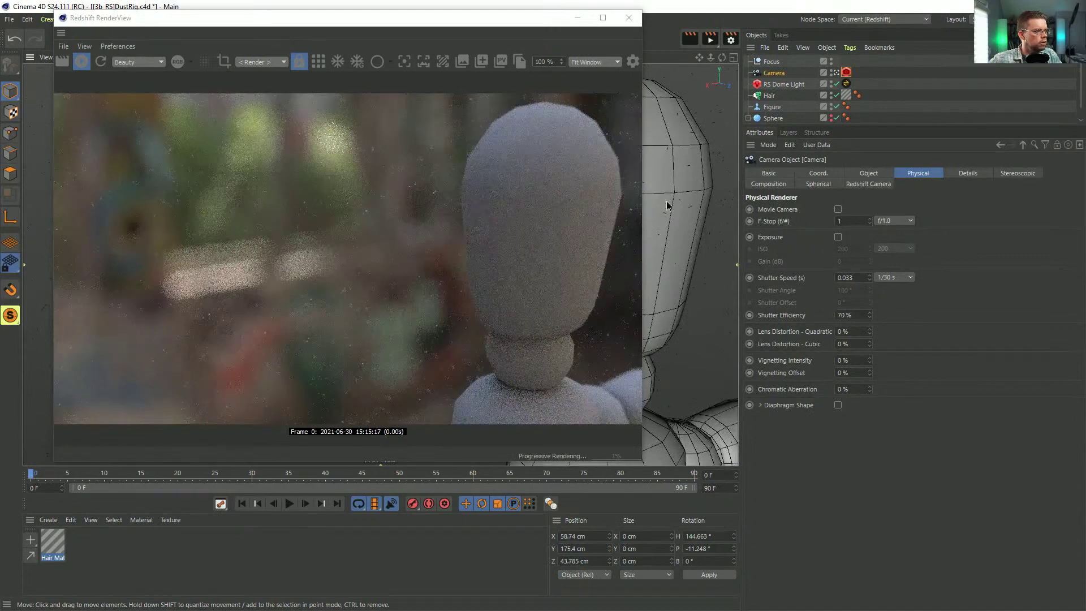
{"action": "middle_click_drag", "start_coordinate": [666, 202], "coordinate": [597, 264], "text": "alt"}
Step: Add a Redshift spot light to the scene
{"action": "left_click_drag", "start_coordinate": [423, 18], "coordinate": [780, 113]}
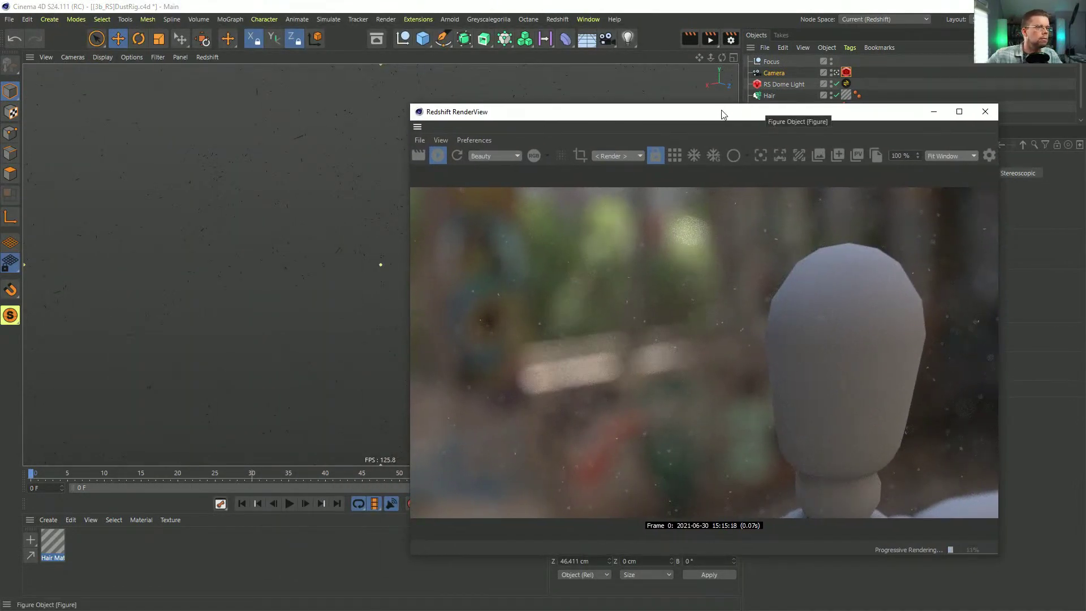
{"action": "left_click_drag", "start_coordinate": [620, 116], "coordinate": [274, 154]}
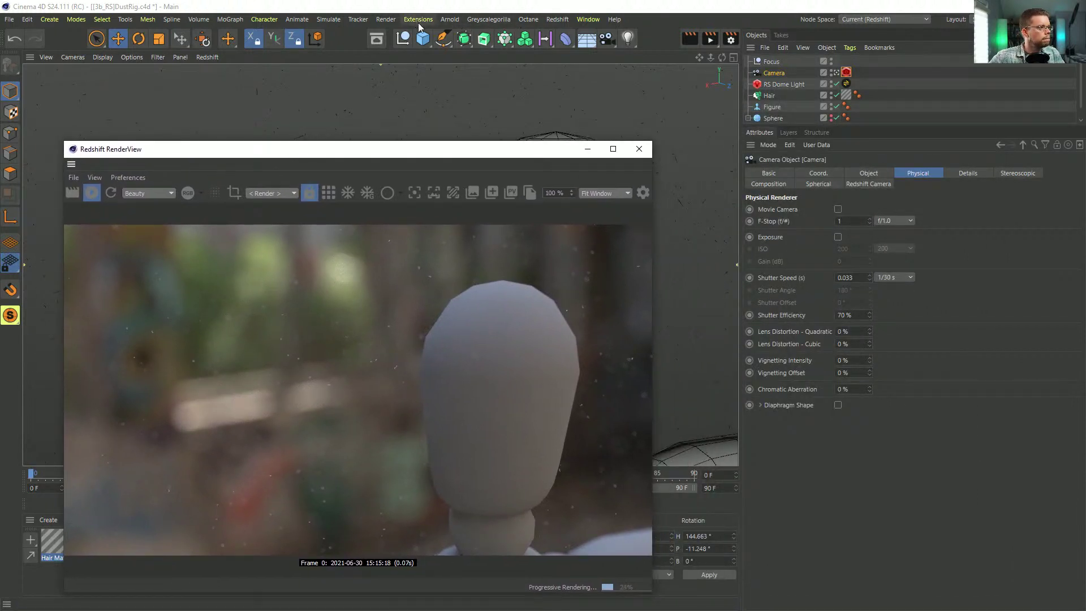
{"action": "left_click", "coordinate": [559, 21]}
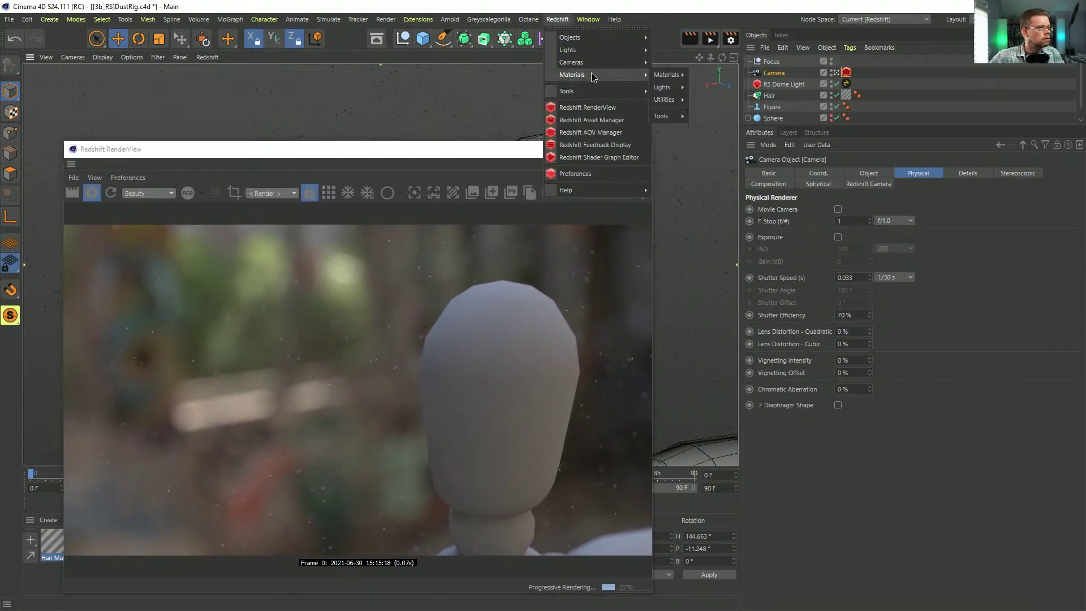
{"action": "mouse_move", "coordinate": [568, 49]}
{"action": "left_click", "coordinate": [695, 82]}
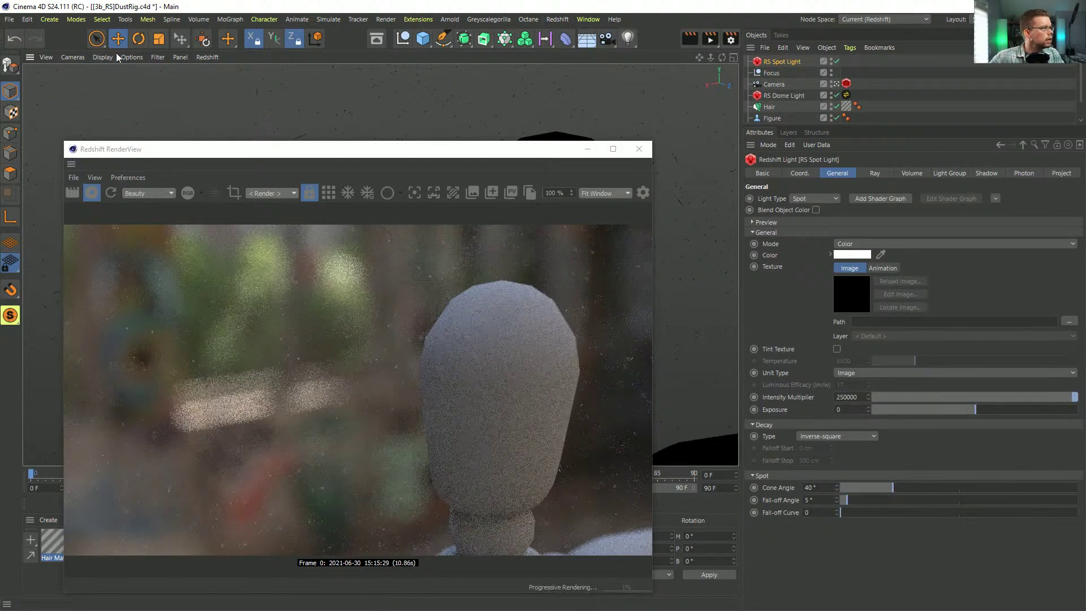
Step: Raise the spot light above the figure to about Y 355 cm, Z 137 cm and pitch it to about -139° towards the figure
{"action": "left_click_drag", "start_coordinate": [331, 155], "coordinate": [364, 370]}
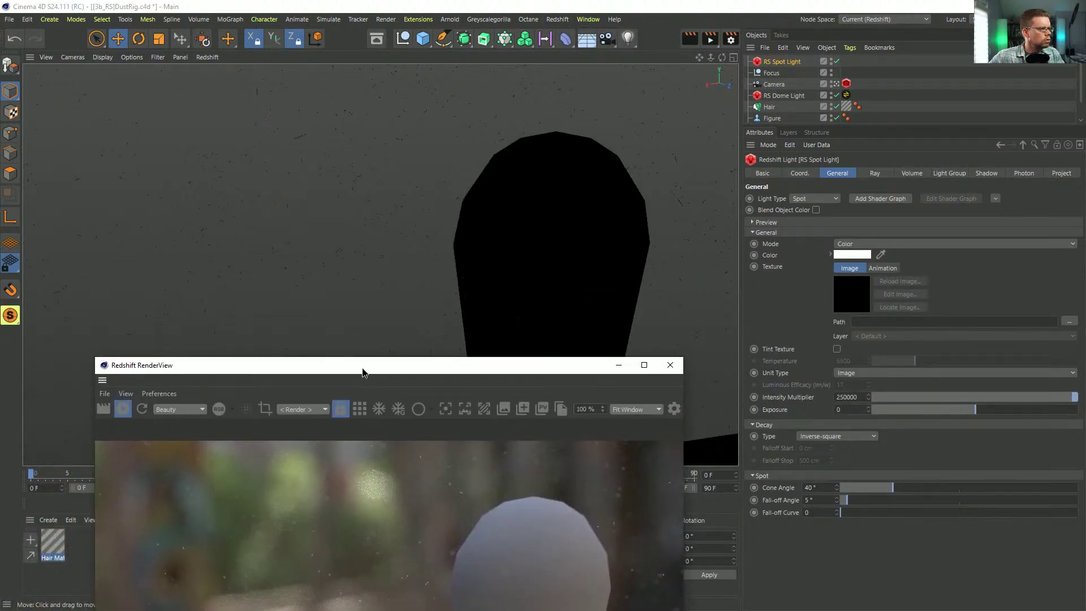
{"action": "scroll", "coordinate": [608, 186], "scroll_direction": "down", "scroll_amount": 6}
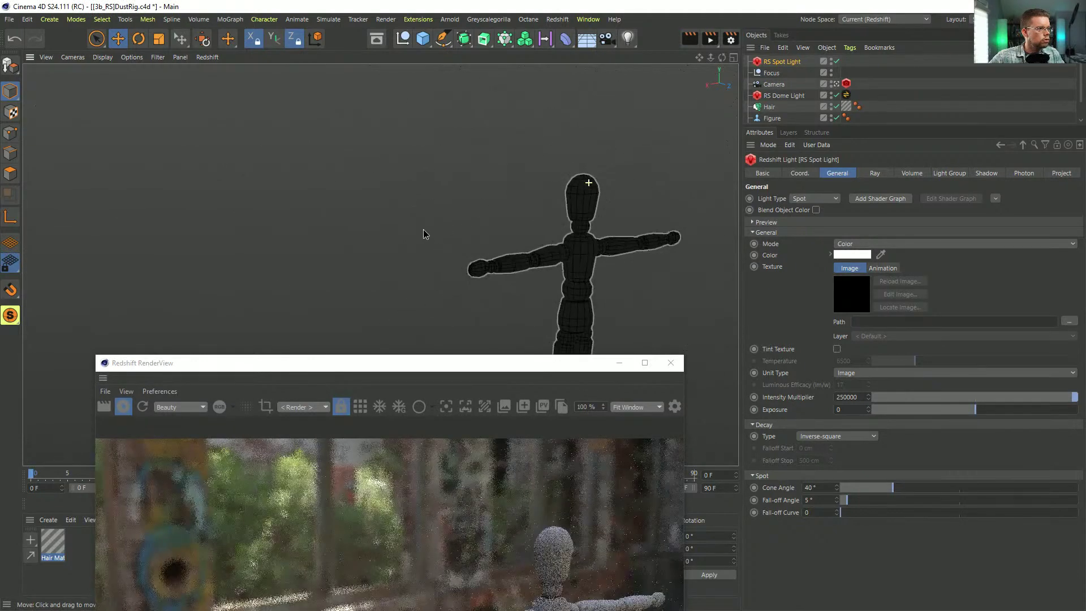
{"action": "middle_click_drag", "start_coordinate": [557, 199], "coordinate": [546, 172], "text": "alt"}
{"action": "left_click_drag", "start_coordinate": [563, 263], "coordinate": [565, 65]}
{"action": "middle_click_drag", "start_coordinate": [566, 257], "coordinate": [549, 382], "text": "alt"}
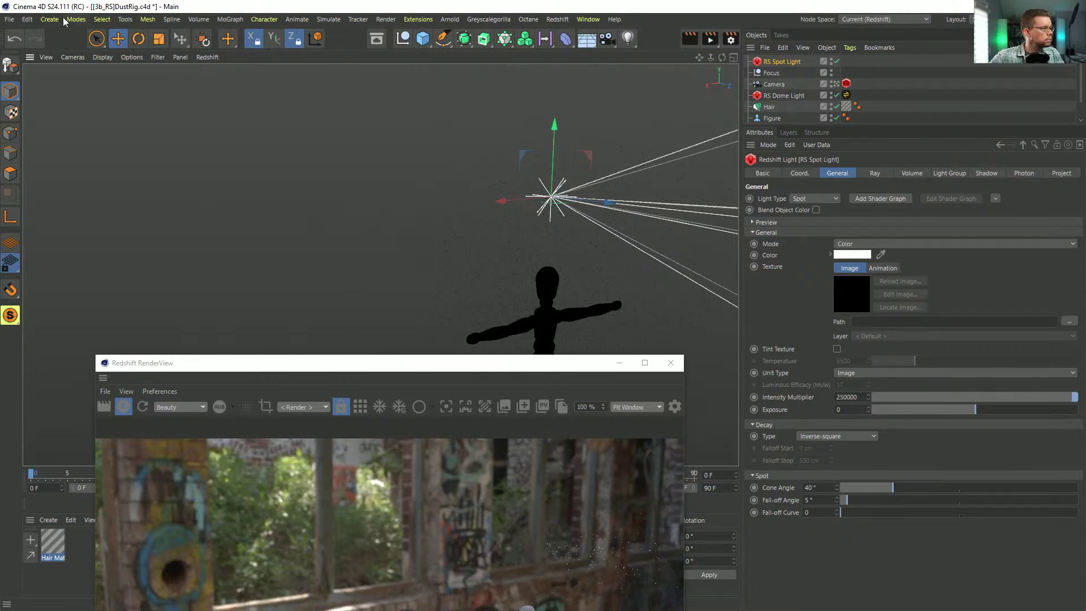
{"action": "key", "text": "r"}
{"action": "left_click_drag", "start_coordinate": [581, 171], "coordinate": [512, 403]}
{"action": "key", "text": "e"}
{"action": "left_click_drag", "start_coordinate": [518, 243], "coordinate": [737, 128]}
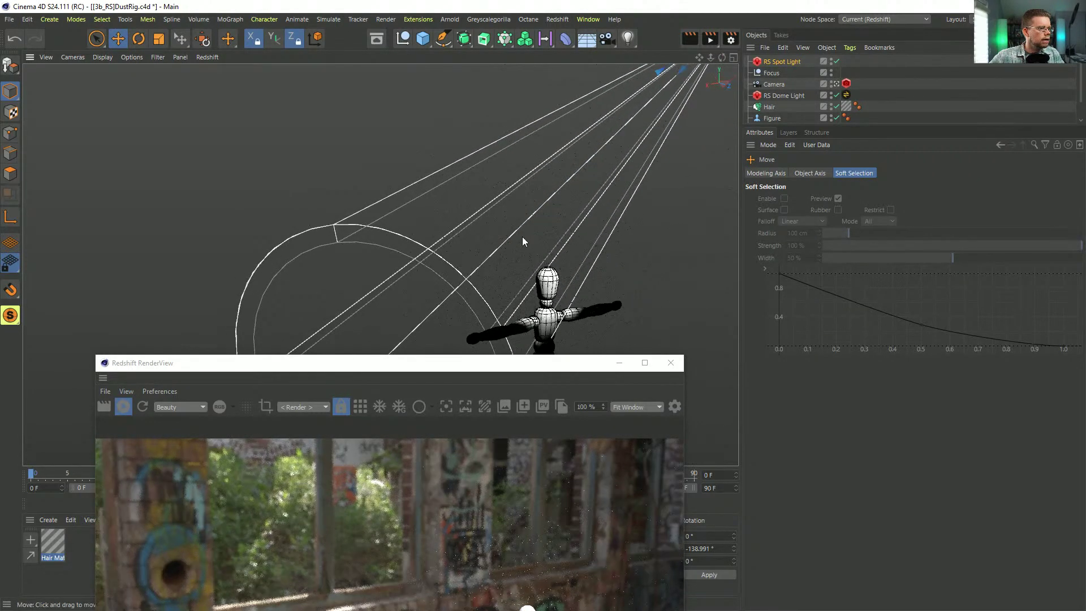
Step: Narrow the spot light's cone angle to about 23.1° and set its intensity multiplier to 550000
{"action": "left_click", "coordinate": [790, 61]}
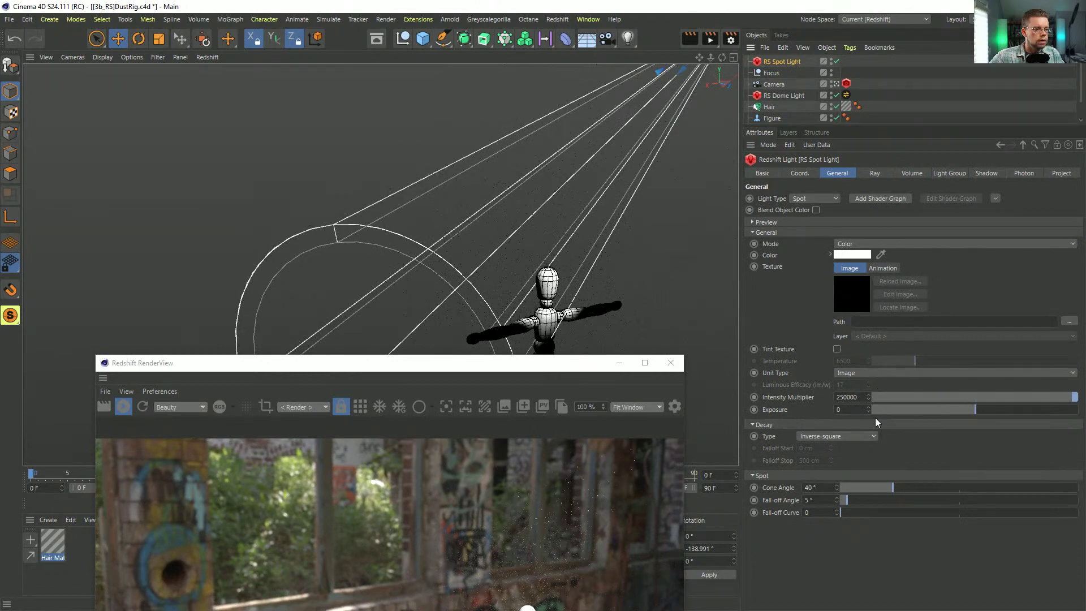
{"action": "left_click_drag", "start_coordinate": [872, 486], "coordinate": [870, 488]}
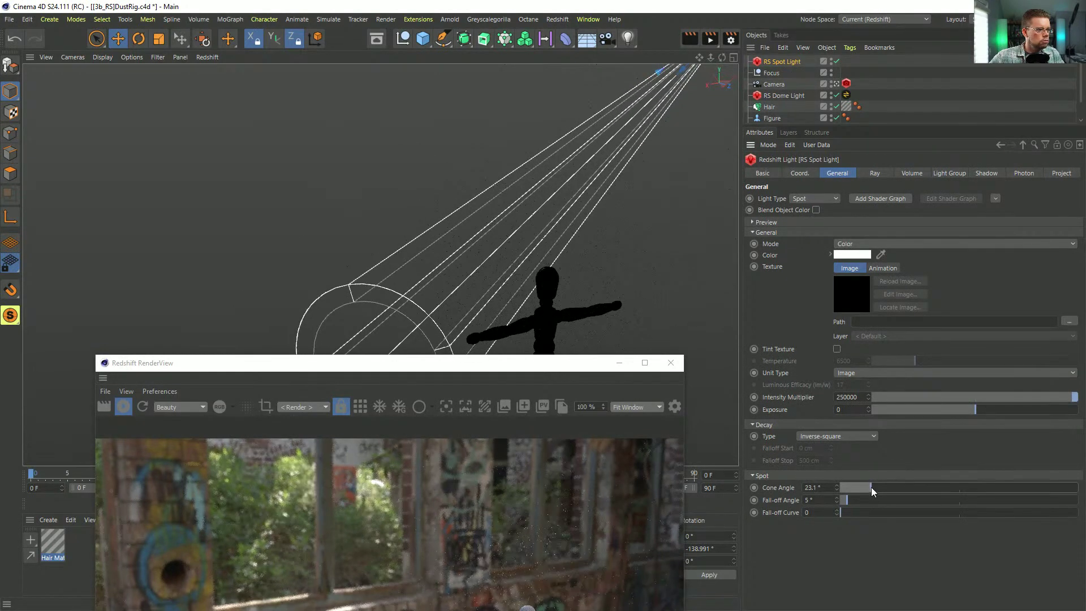
{"action": "left_click_drag", "start_coordinate": [515, 368], "coordinate": [512, 83]}
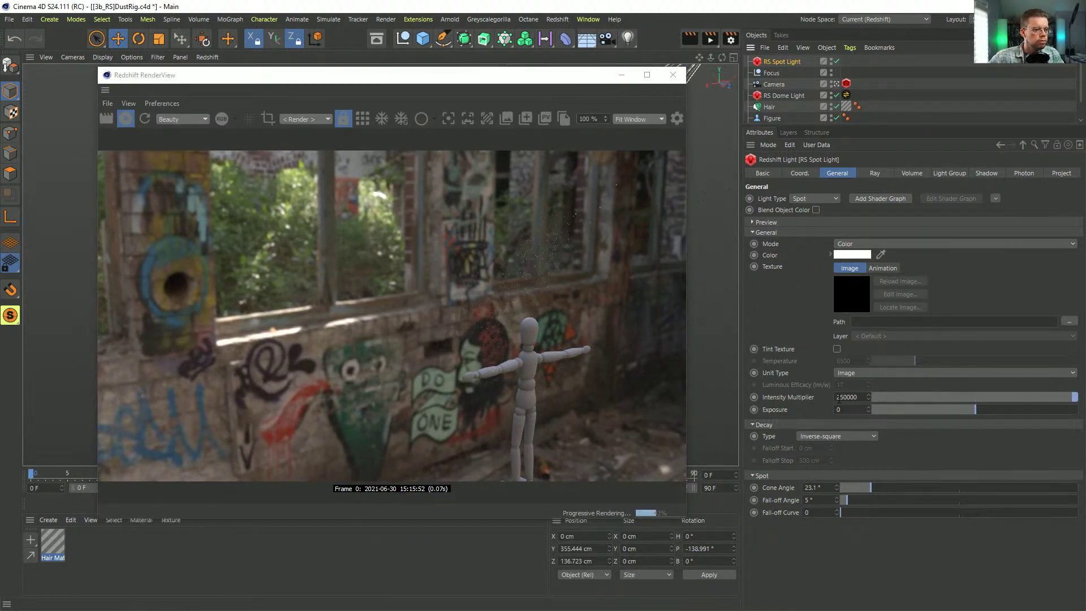
{"action": "type", "text": "550000"}
{"action": "key", "text": "Return"}
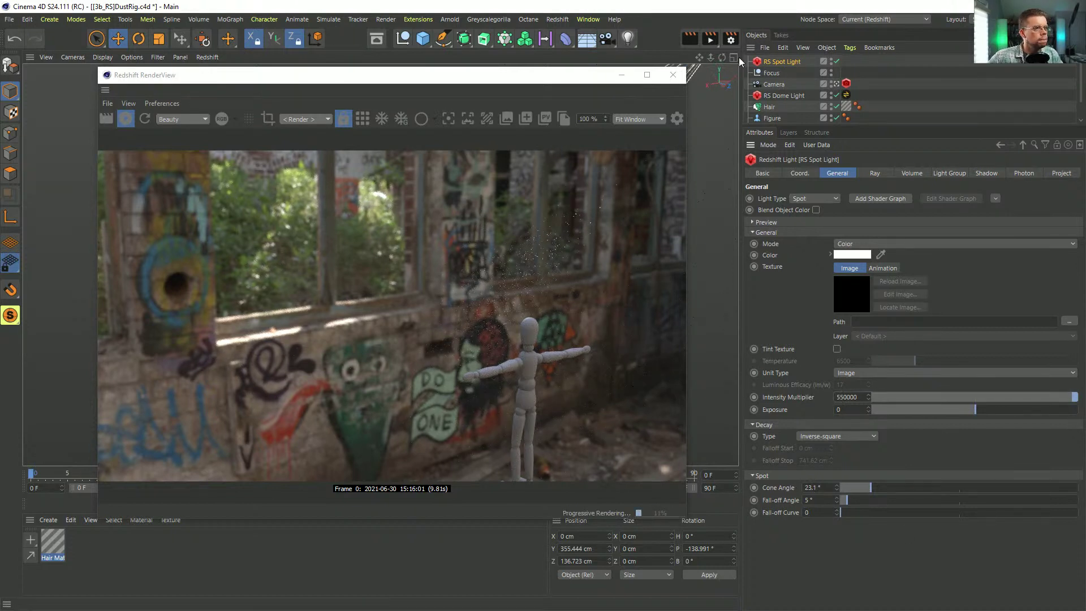
Step: Reframe the camera on the figure's head and shoulders with the spotlit dust around it, and bring back the live render
{"action": "left_click", "coordinate": [685, 91]}
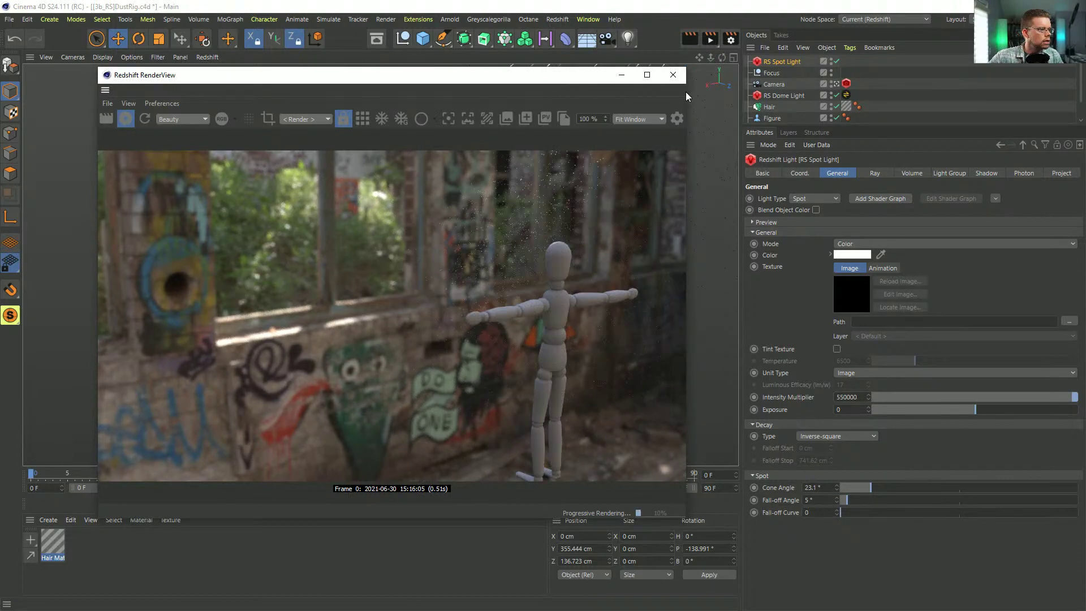
{"action": "left_click_drag", "start_coordinate": [621, 88], "coordinate": [498, 432]}
{"action": "scroll", "coordinate": [622, 192], "scroll_direction": "up", "scroll_amount": 6}
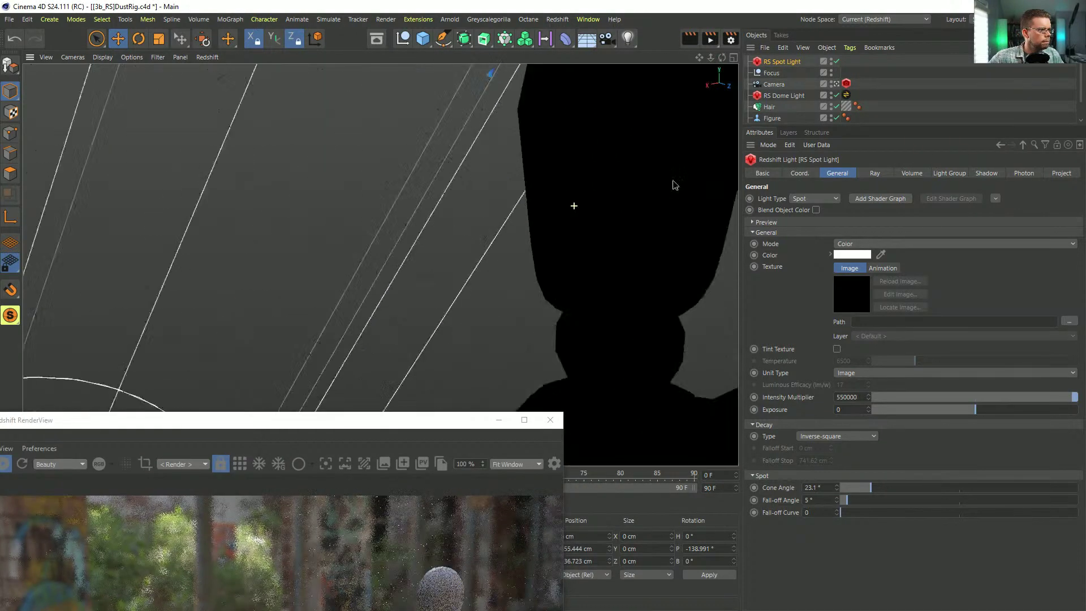
{"action": "scroll", "coordinate": [624, 190], "scroll_direction": "down", "scroll_amount": 8}
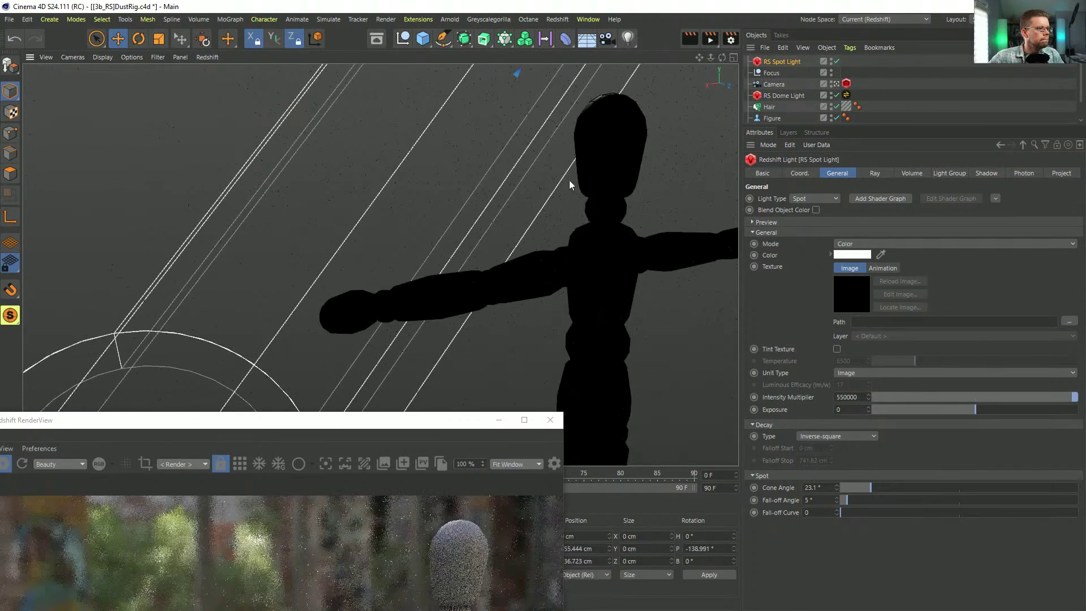
{"action": "scroll", "coordinate": [441, 246], "scroll_direction": "down", "scroll_amount": 2}
{"action": "scroll", "coordinate": [455, 250], "scroll_direction": "up", "scroll_amount": 6}
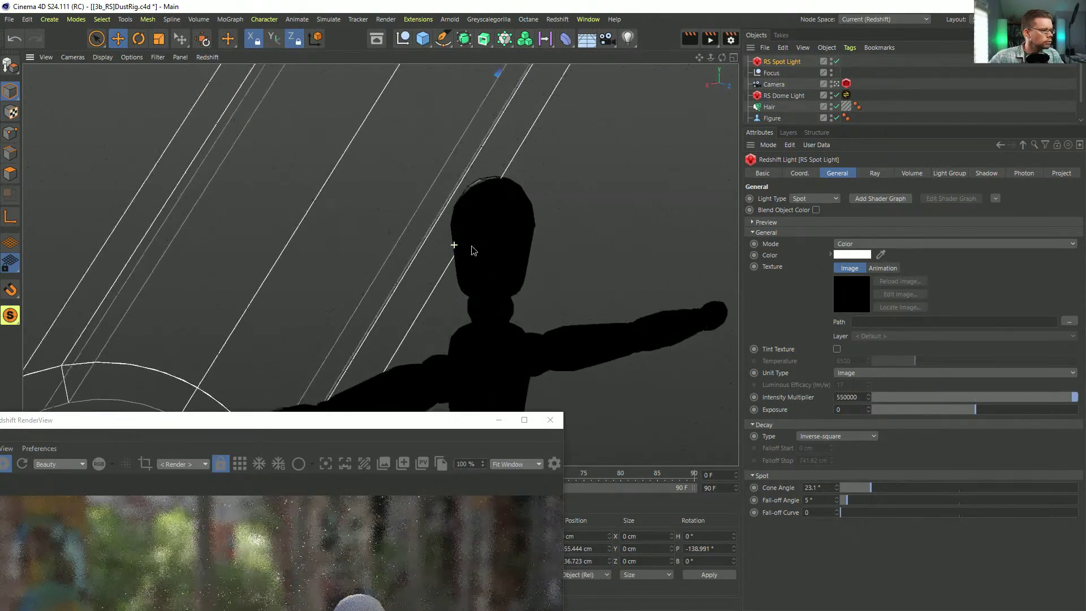
{"action": "scroll", "coordinate": [496, 244], "scroll_direction": "down", "scroll_amount": 2}
{"action": "left_click_drag", "start_coordinate": [404, 427], "coordinate": [581, 70]}
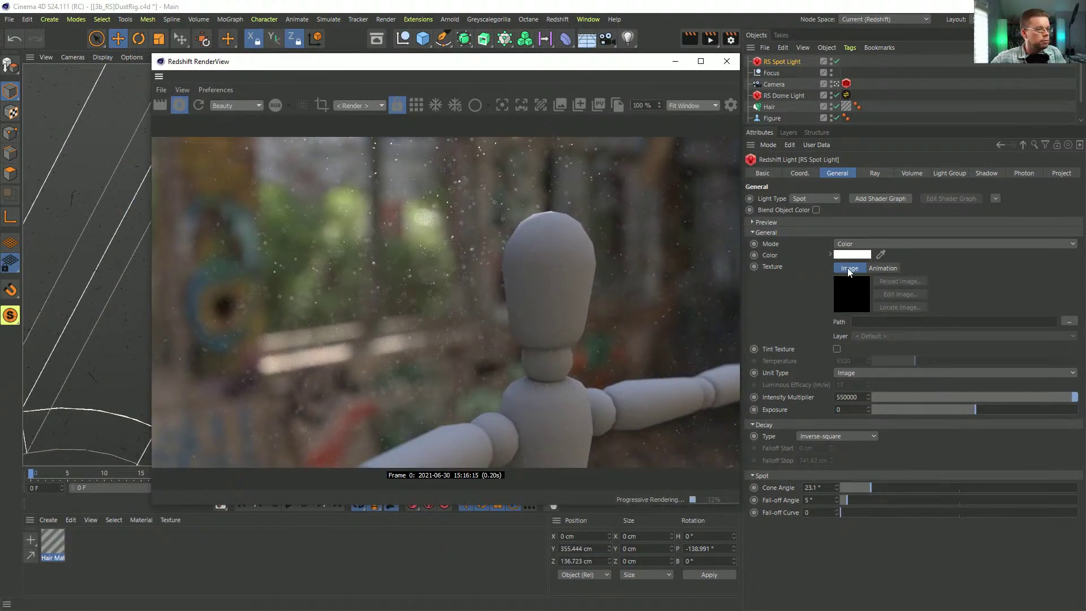
Step: Compare the render at a camera F-stop of 5, and set the F-stop back to 1
{"action": "left_click", "coordinate": [783, 95]}
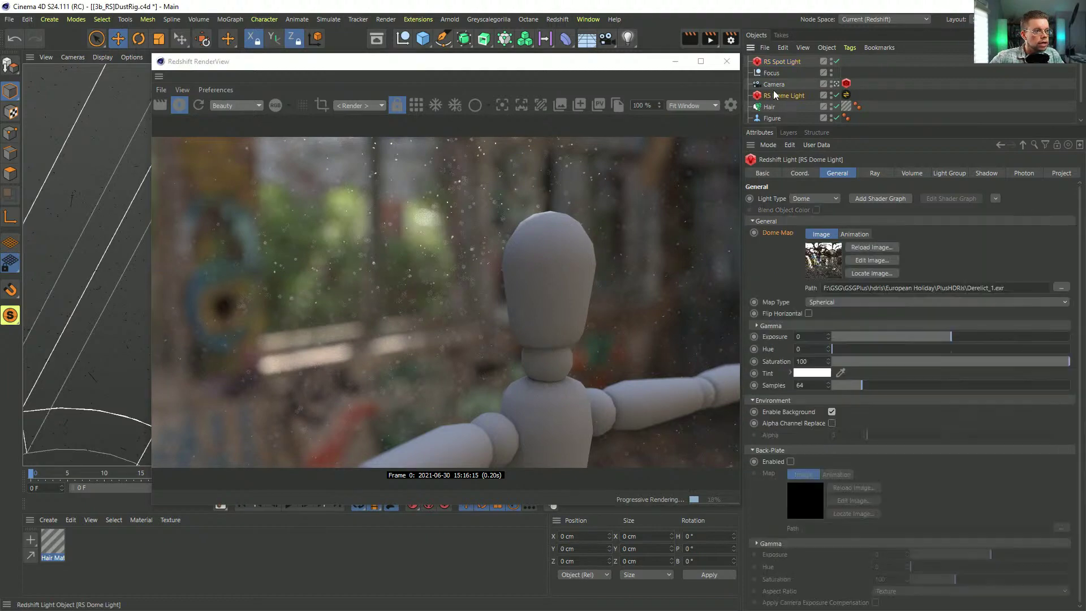
{"action": "left_click", "coordinate": [774, 83]}
{"action": "left_click", "coordinate": [839, 221]}
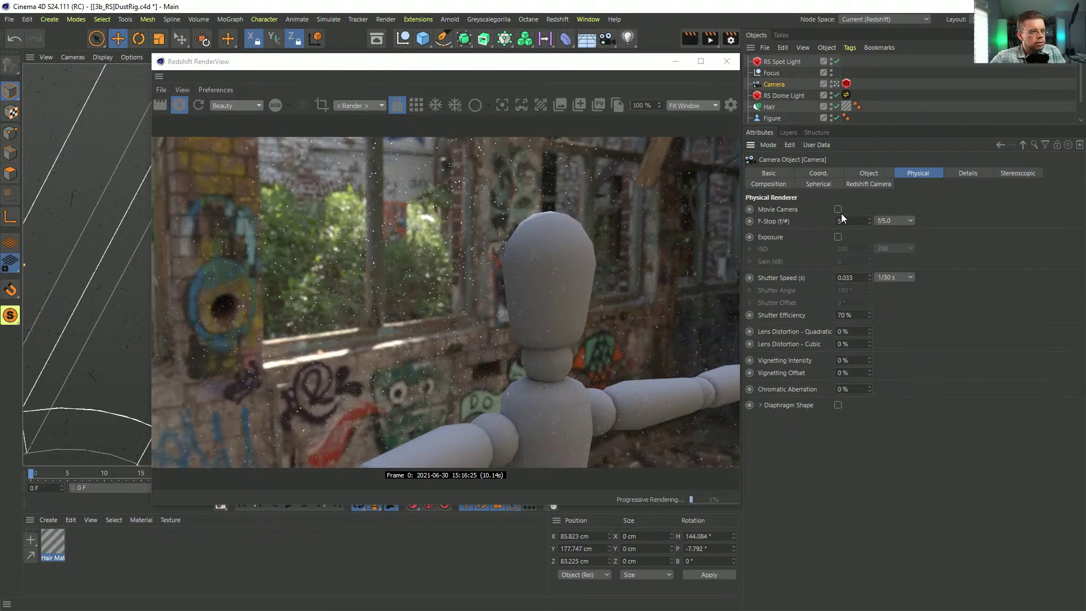
{"action": "type", "text": "1"}
{"action": "key", "text": "Return"}
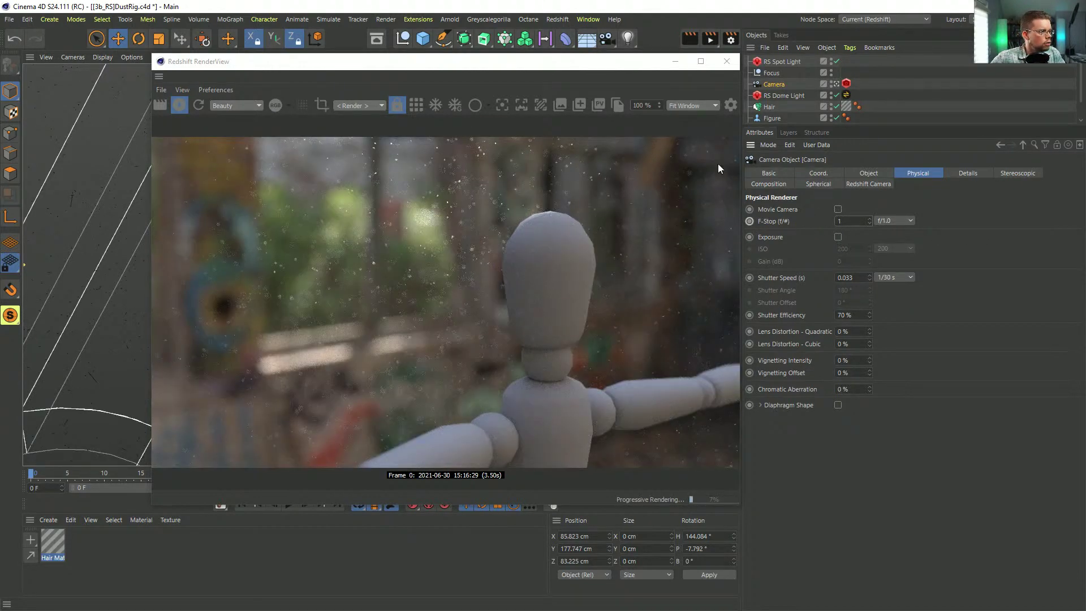
Step: Close the live render, set the output frame range to All Frames and review the image save options
{"action": "left_click", "coordinate": [727, 61]}
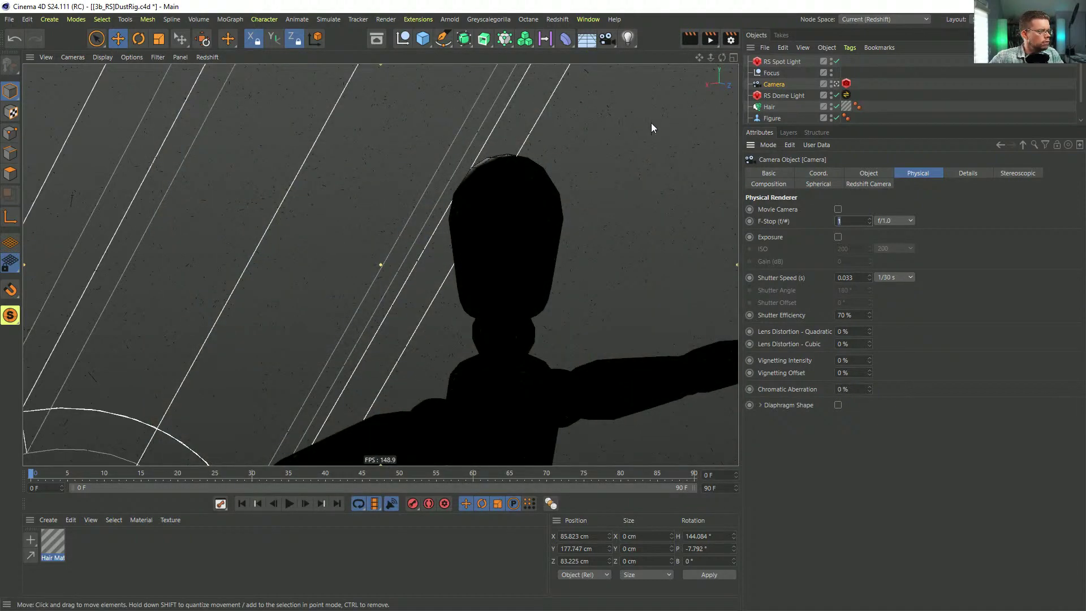
{"action": "key", "text": "ctrl+b"}
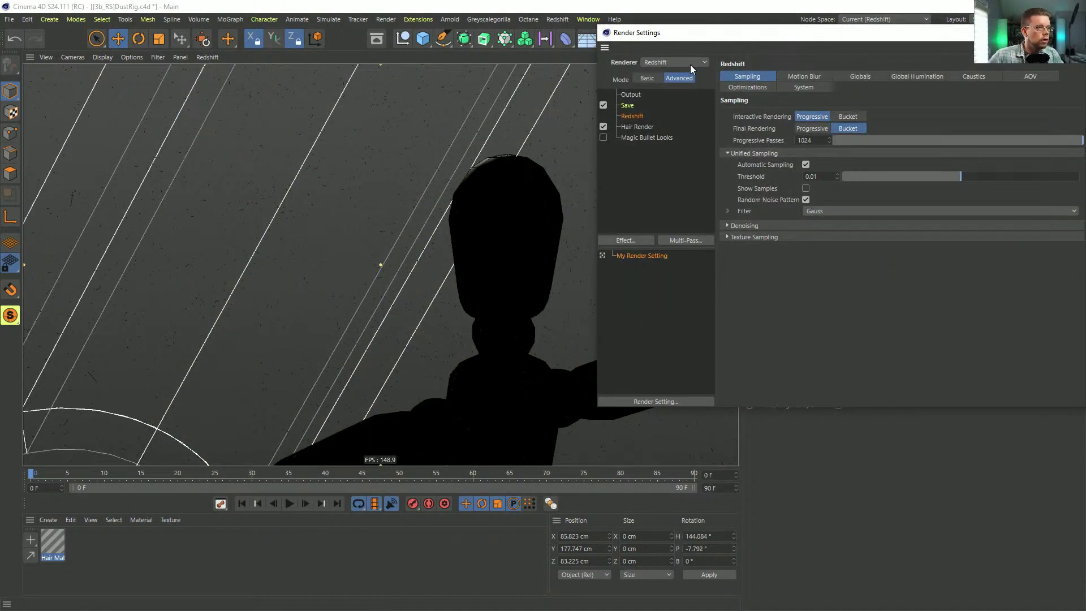
{"action": "left_click", "coordinate": [627, 103]}
{"action": "left_click", "coordinate": [630, 94]}
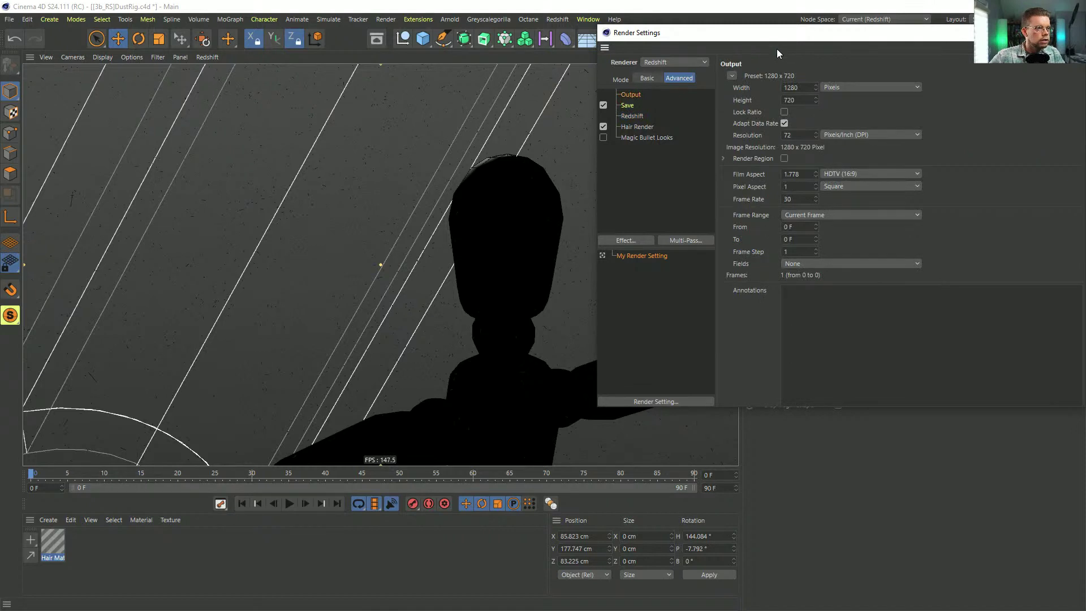
{"action": "left_click_drag", "start_coordinate": [769, 34], "coordinate": [442, 100]}
{"action": "left_click", "coordinate": [500, 272]}
{"action": "left_click", "coordinate": [504, 294]}
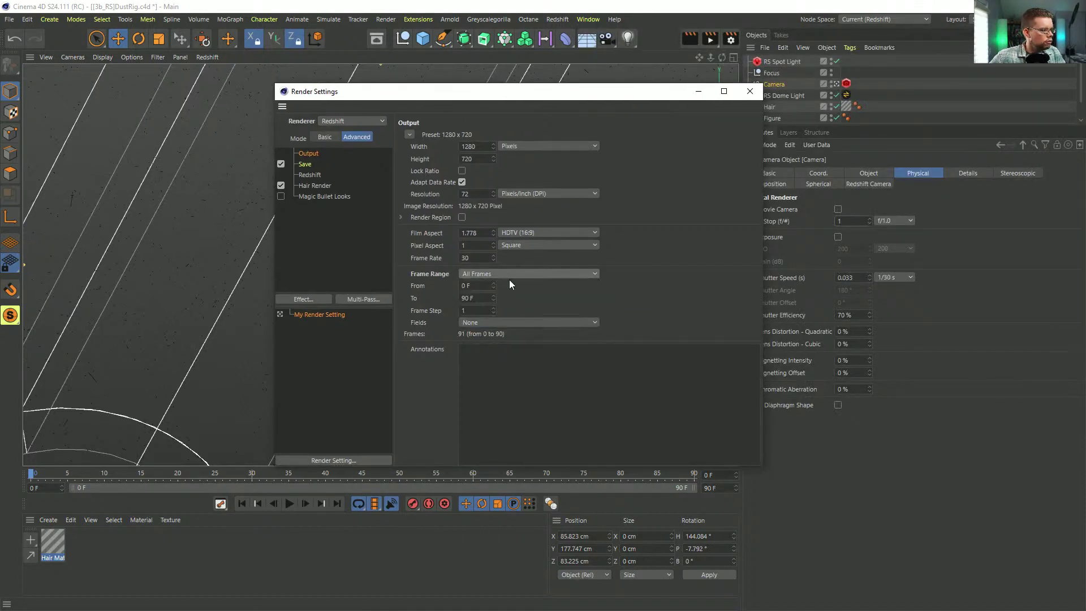
{"action": "left_click", "coordinate": [304, 165]}
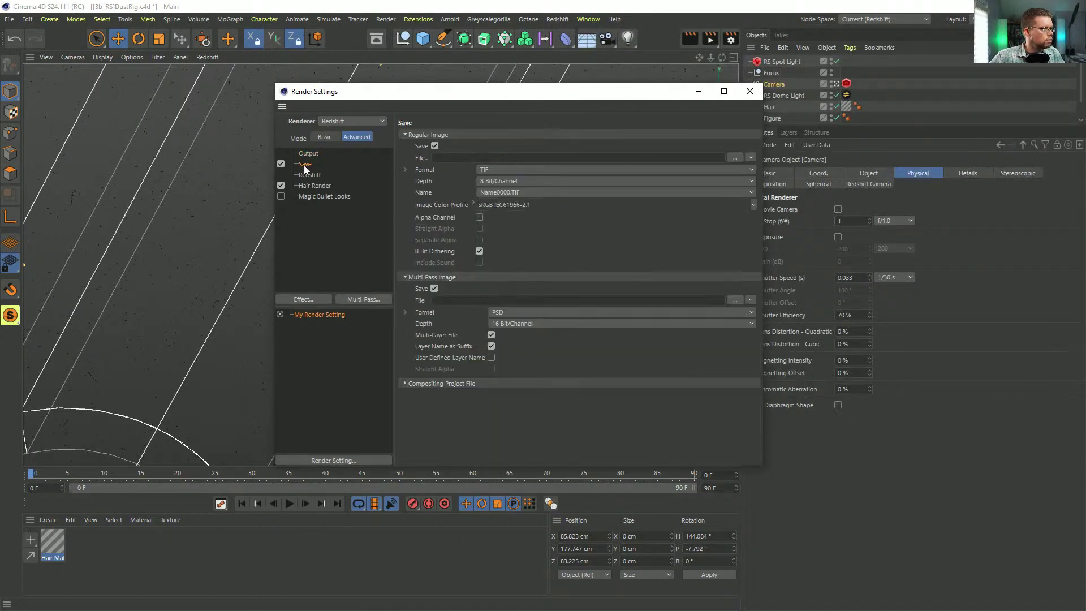
{"action": "left_click", "coordinate": [749, 91]}
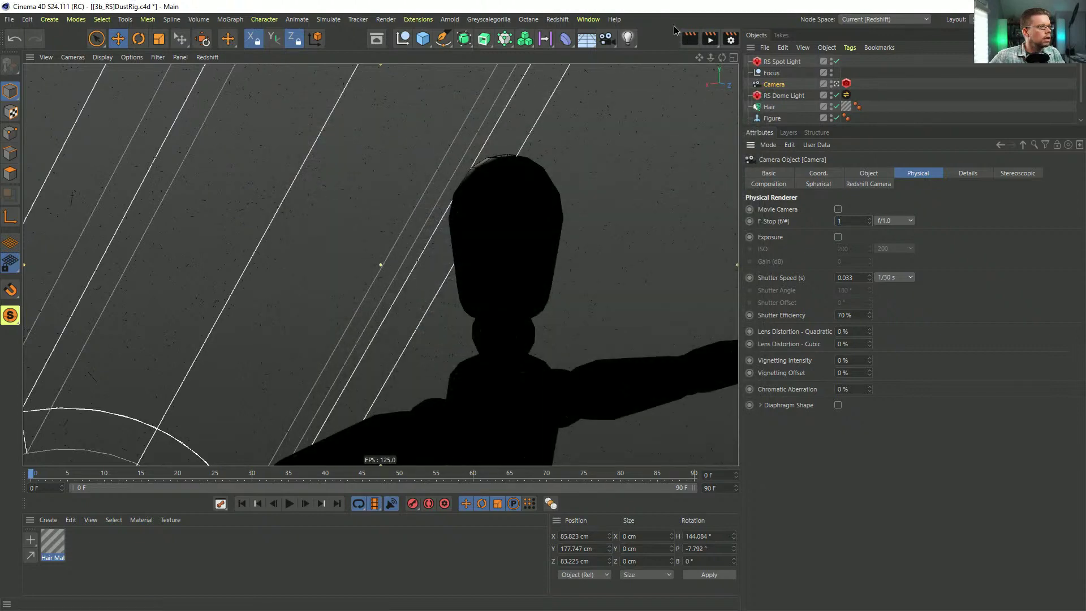
Step: Start rendering all frames in the Picture Viewer without saving to a file, and enlarge the viewer
{"action": "left_click", "coordinate": [710, 38]}
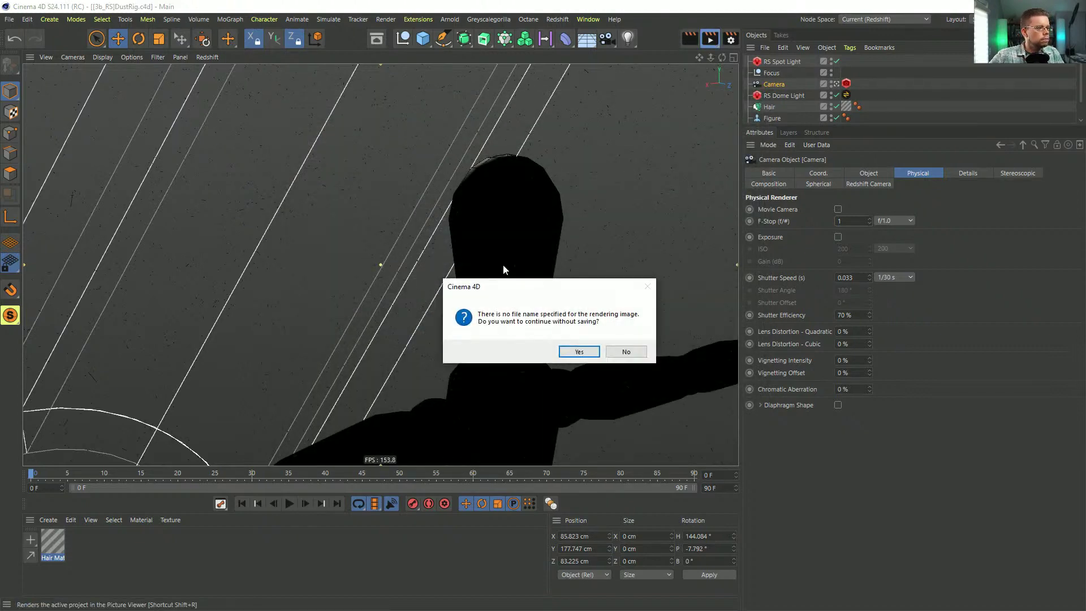
{"action": "left_click", "coordinate": [580, 348]}
{"action": "left_click_drag", "start_coordinate": [560, 140], "coordinate": [475, 5]}
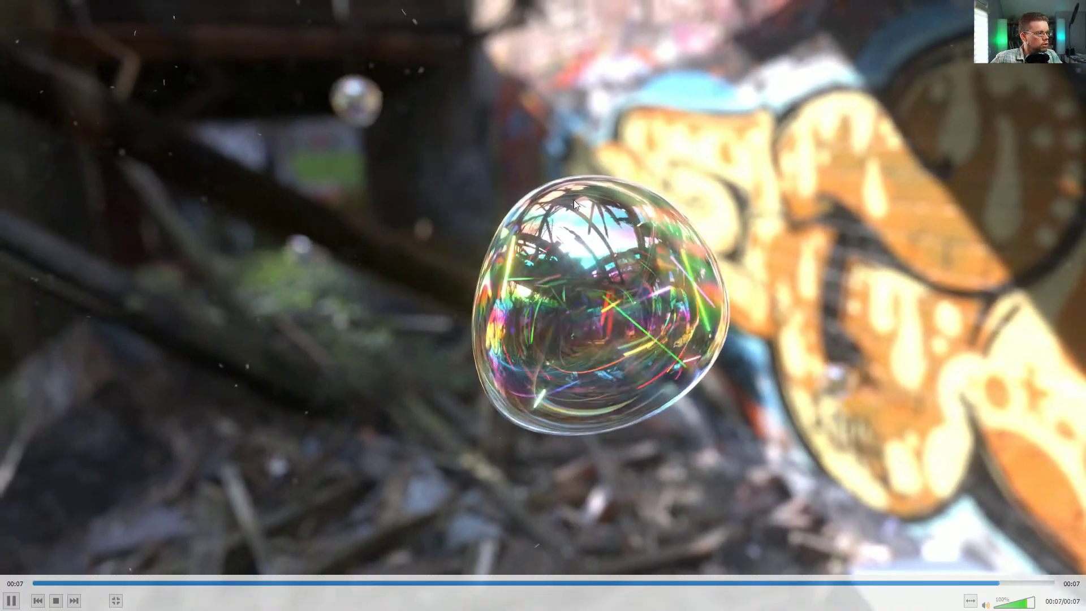
Step: Leave the full-screen reference video and play back the dust frames rendered so far in the Picture Viewer
{"action": "double_click", "coordinate": [719, 141]}
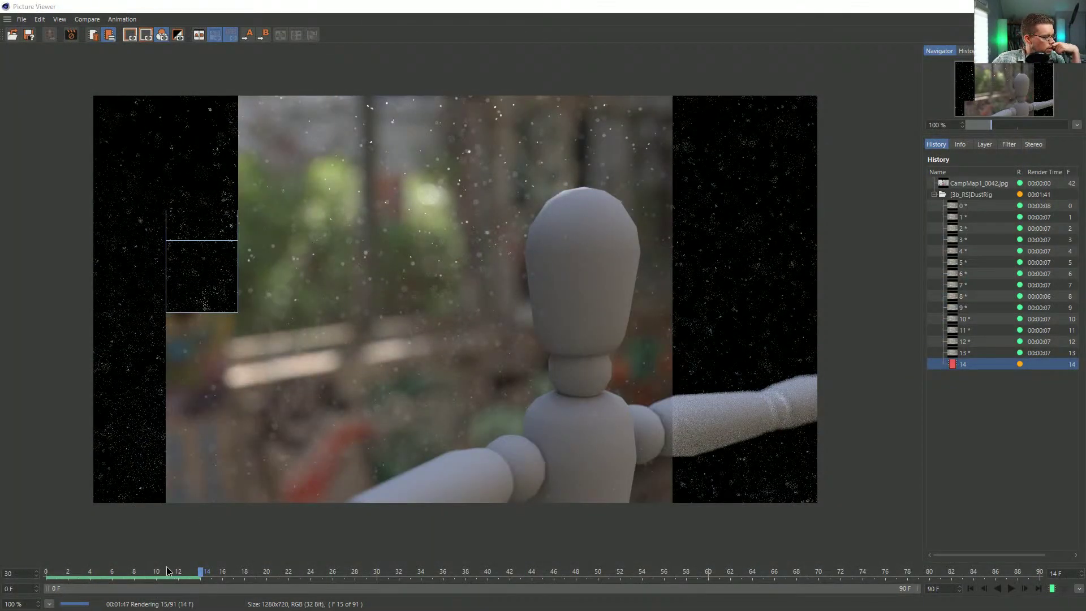
{"action": "mouse_move", "coordinate": [68, 575]}
{"action": "left_mouse_down"}
{"action": "mouse_move", "coordinate": [236, 582]}
{"action": "mouse_move", "coordinate": [56, 577]}
{"action": "left_mouse_up"}
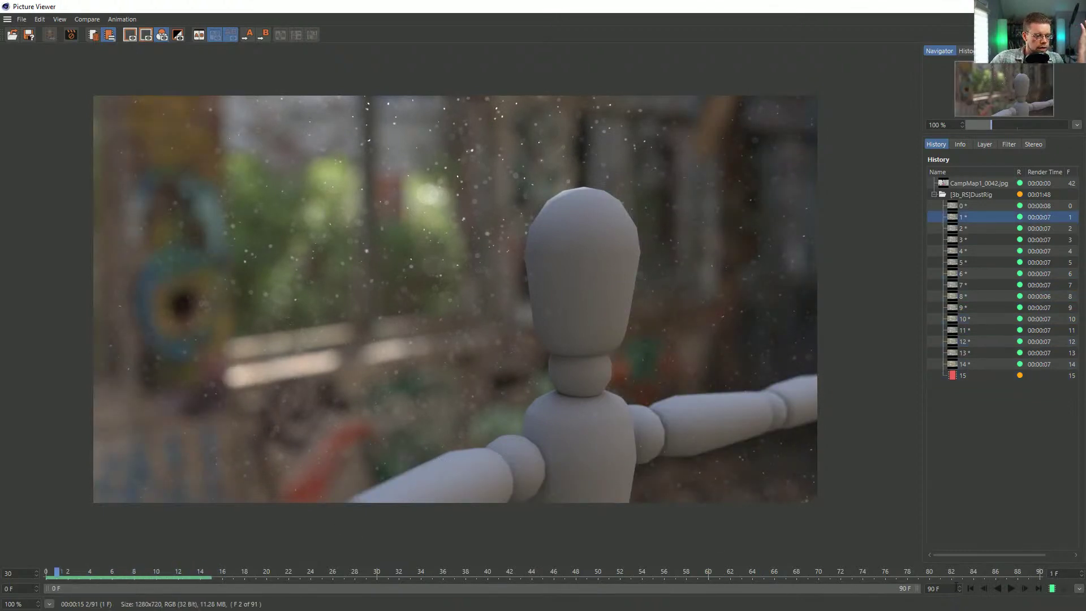
{"action": "left_click", "coordinate": [1010, 588]}
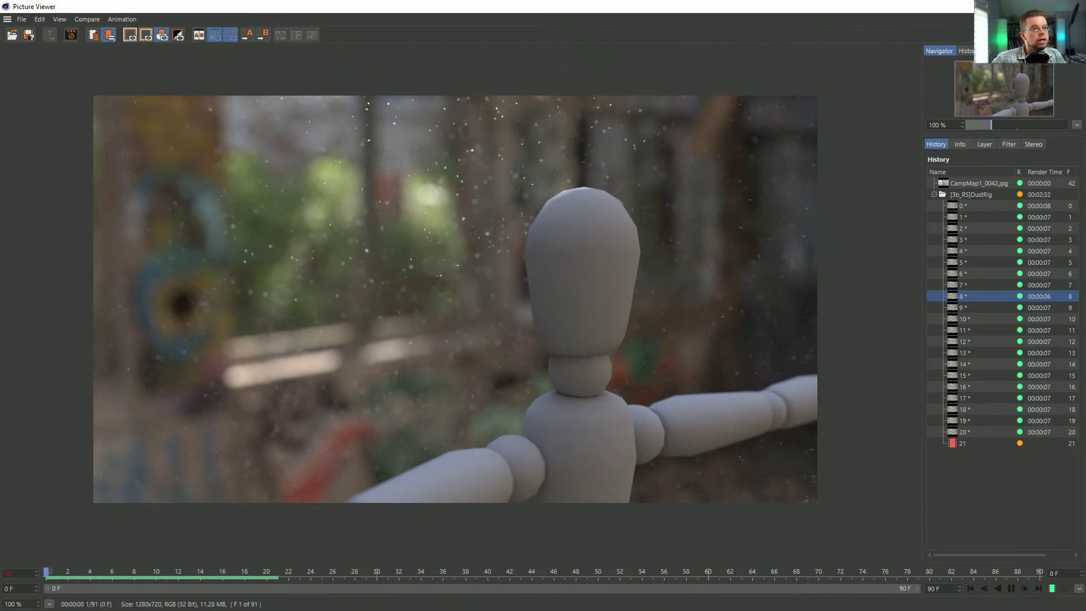
Step: Move the Picture Viewer aside and enable Length on the Hair Mat material with a Variation of 100%
{"action": "left_click_drag", "start_coordinate": [870, 9], "coordinate": [837, 564]}
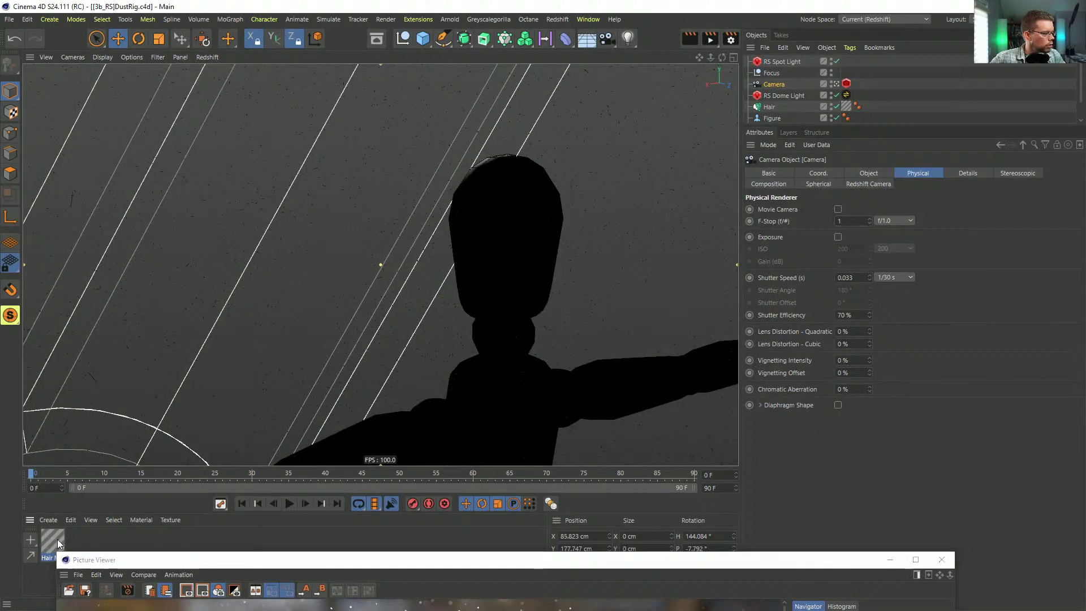
{"action": "double_click", "coordinate": [53, 542]}
{"action": "left_click_drag", "start_coordinate": [257, 197], "coordinate": [399, 92]}
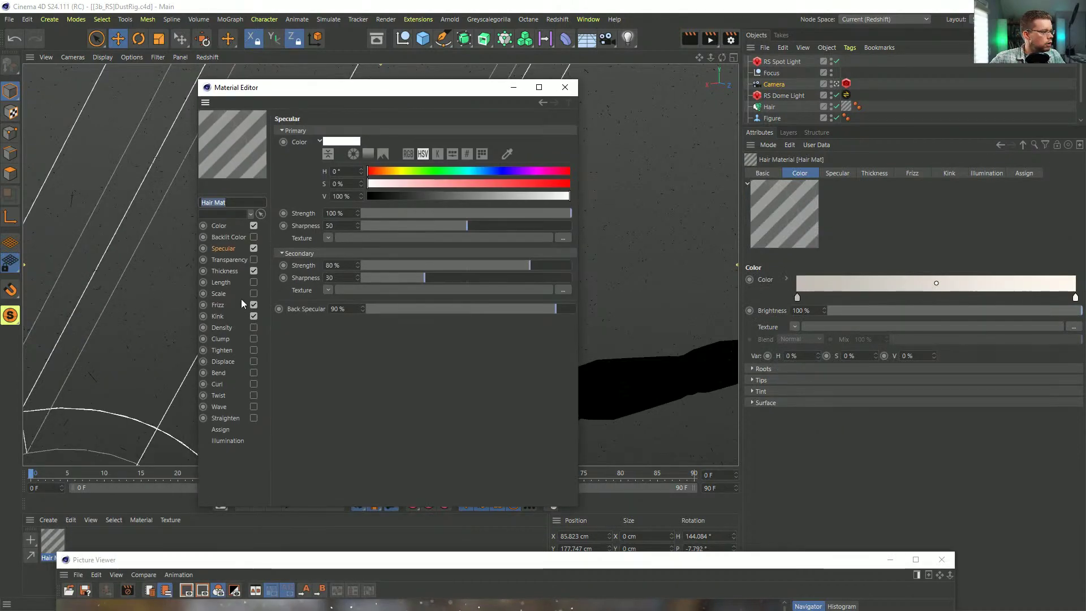
{"action": "left_click", "coordinate": [231, 284]}
{"action": "left_click", "coordinate": [254, 283]}
{"action": "double_click", "coordinate": [408, 131]}
{"action": "type", "text": "100"}
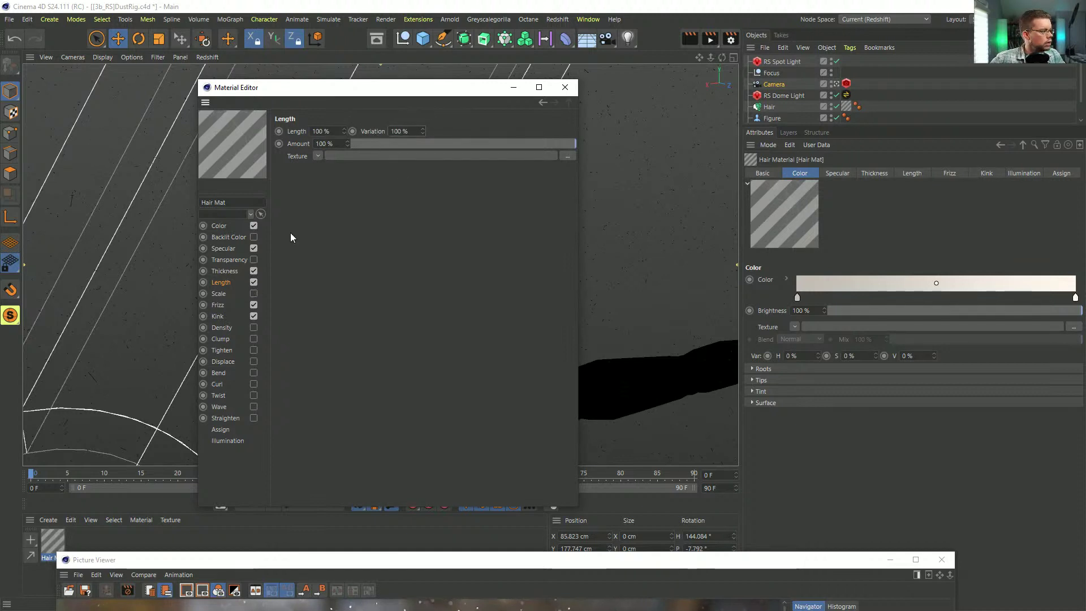
Step: Enable Scale on the Hair Mat with a Variation of 100% and close the Material Editor
{"action": "left_click", "coordinate": [253, 293]}
{"action": "type", "text": "100"}
{"action": "key", "text": "Return"}
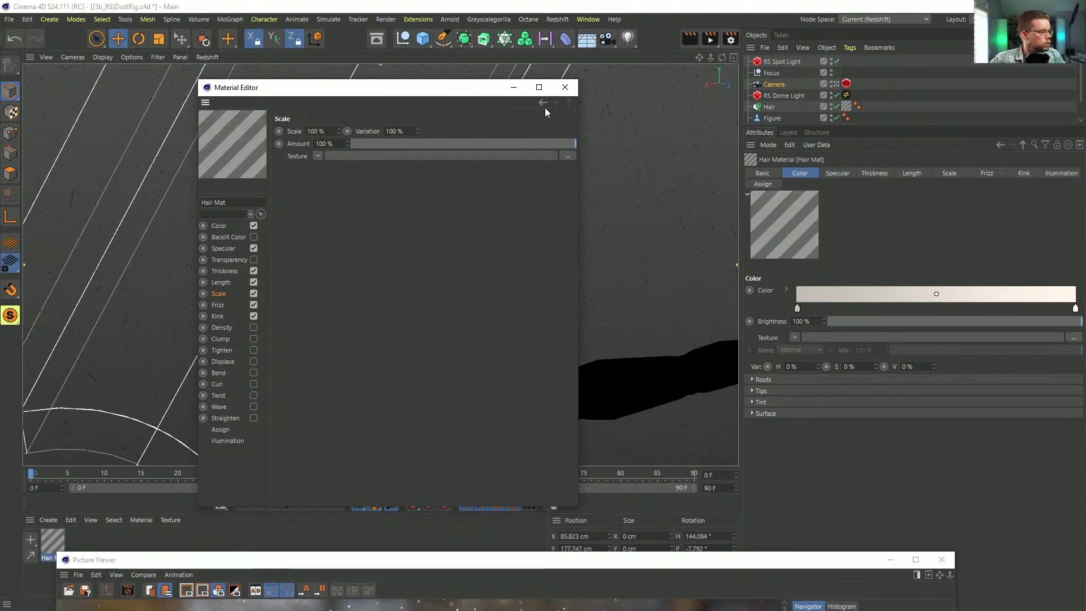
{"action": "left_click", "coordinate": [565, 87]}
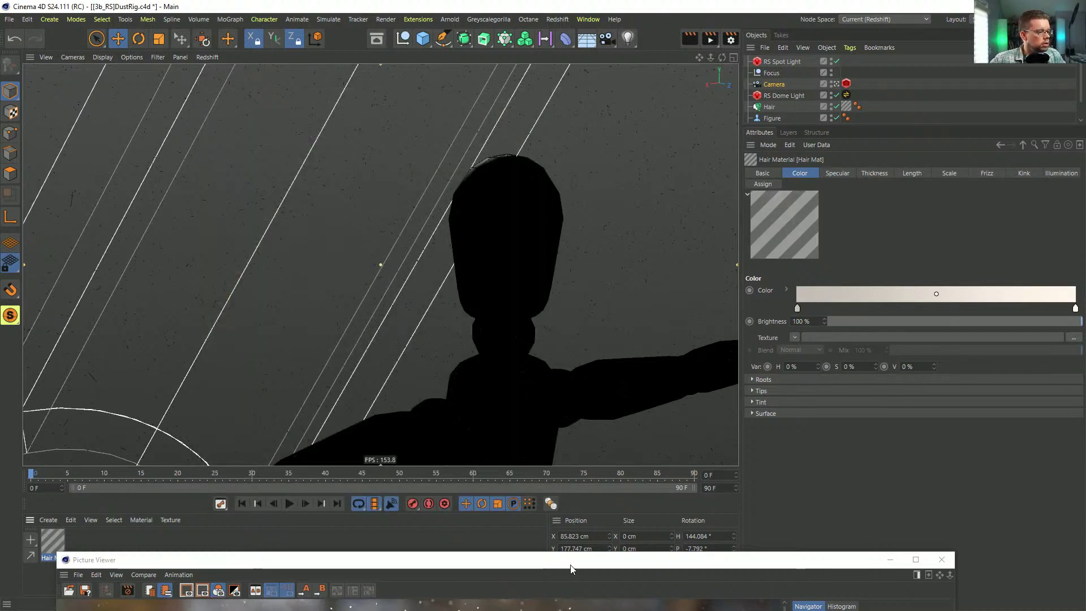
Step: Examine the drifting dust in the rendered frames close up and at full view, and stop the playback
{"action": "double_click", "coordinate": [572, 563]}
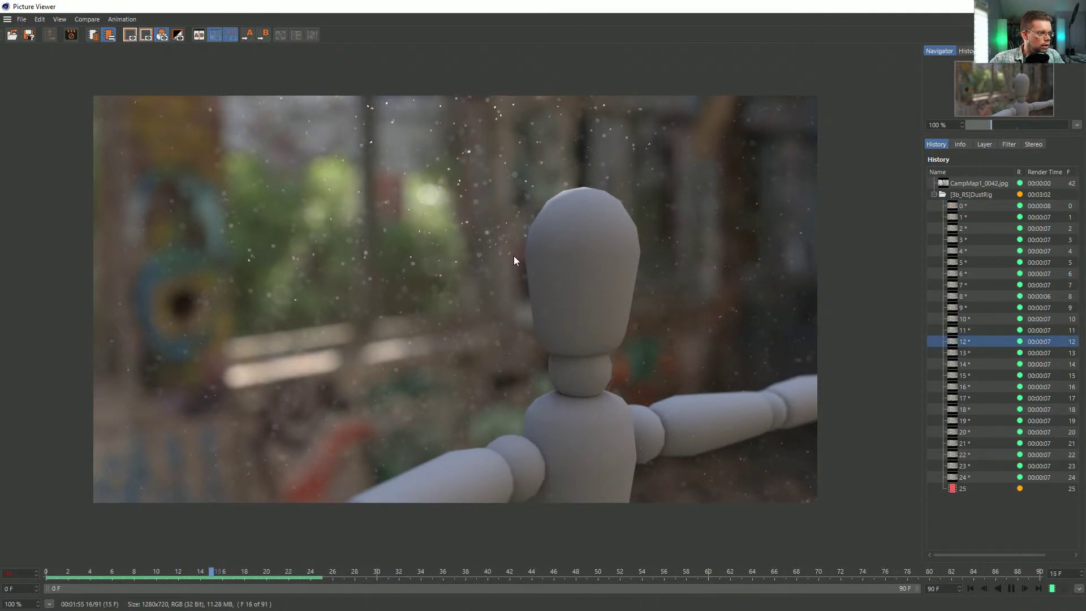
{"action": "scroll", "coordinate": [514, 255], "scroll_direction": "up", "scroll_amount": 2}
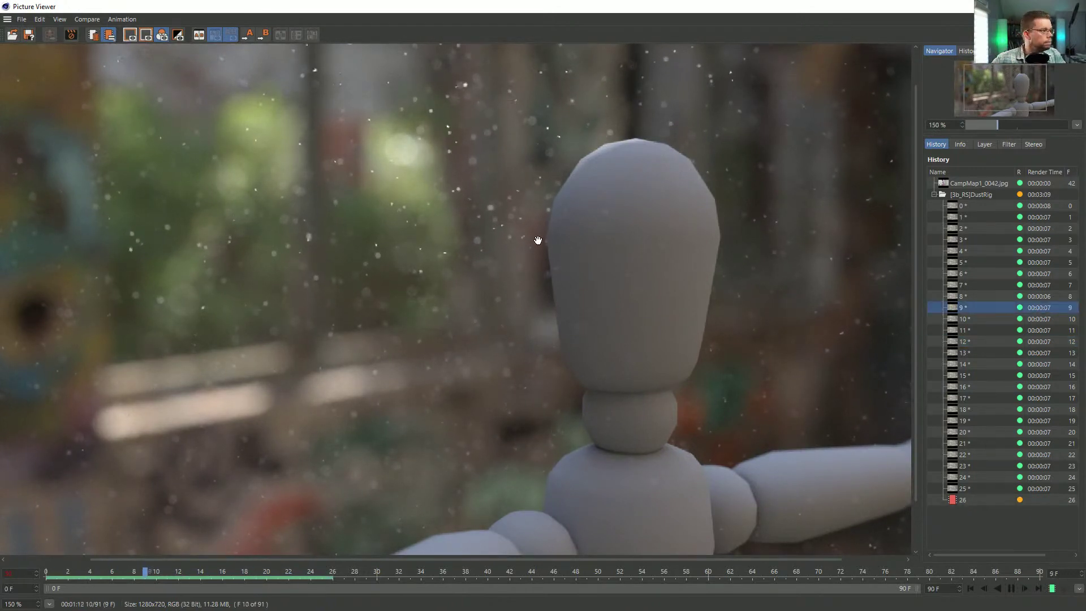
{"action": "scroll", "coordinate": [538, 240], "scroll_direction": "down", "scroll_amount": 2}
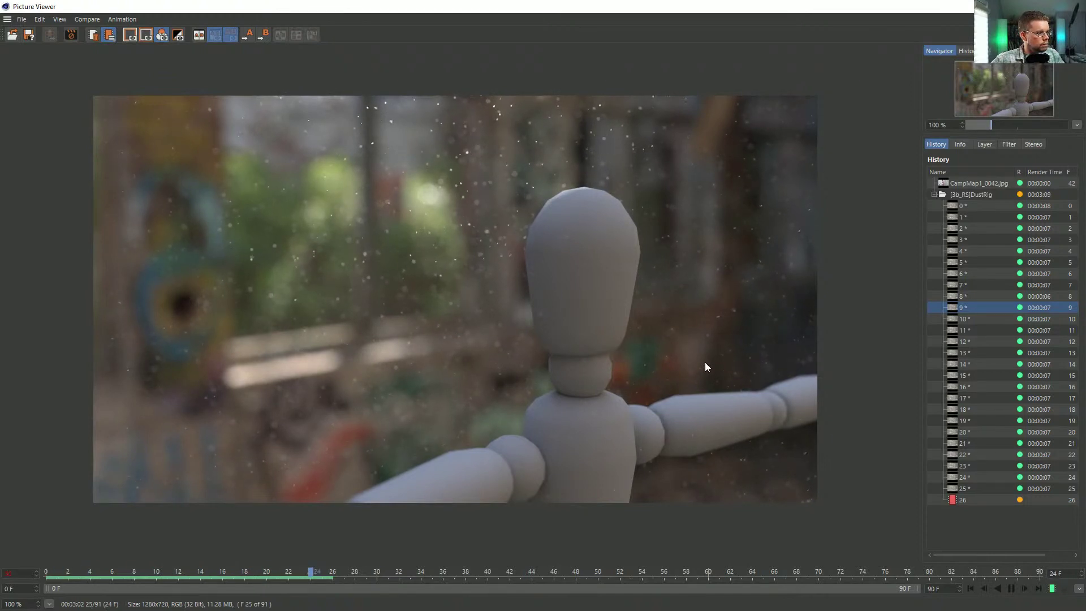
{"action": "left_click", "coordinate": [1010, 588]}
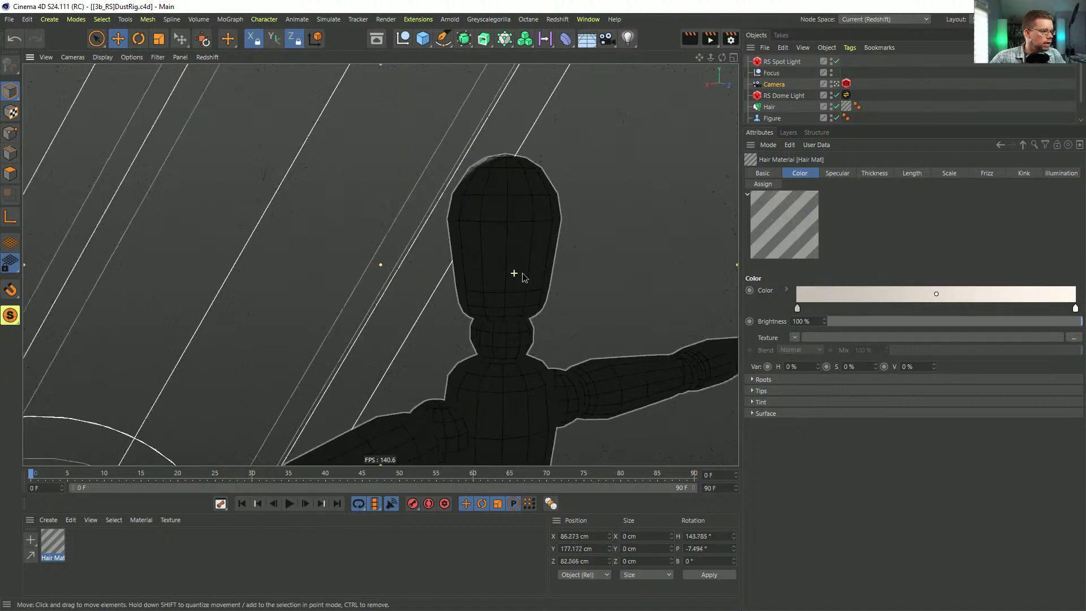
Step: Hide the RS Spot Light in the viewport and reframe the camera on the figure's upper body from the side
{"action": "left_click_drag", "start_coordinate": [523, 274], "coordinate": [637, 281], "text": "alt"}
{"action": "right_click_drag", "start_coordinate": [636, 281], "coordinate": [514, 287], "text": "alt"}
{"action": "left_click_drag", "start_coordinate": [559, 270], "coordinate": [505, 271], "text": "alt"}
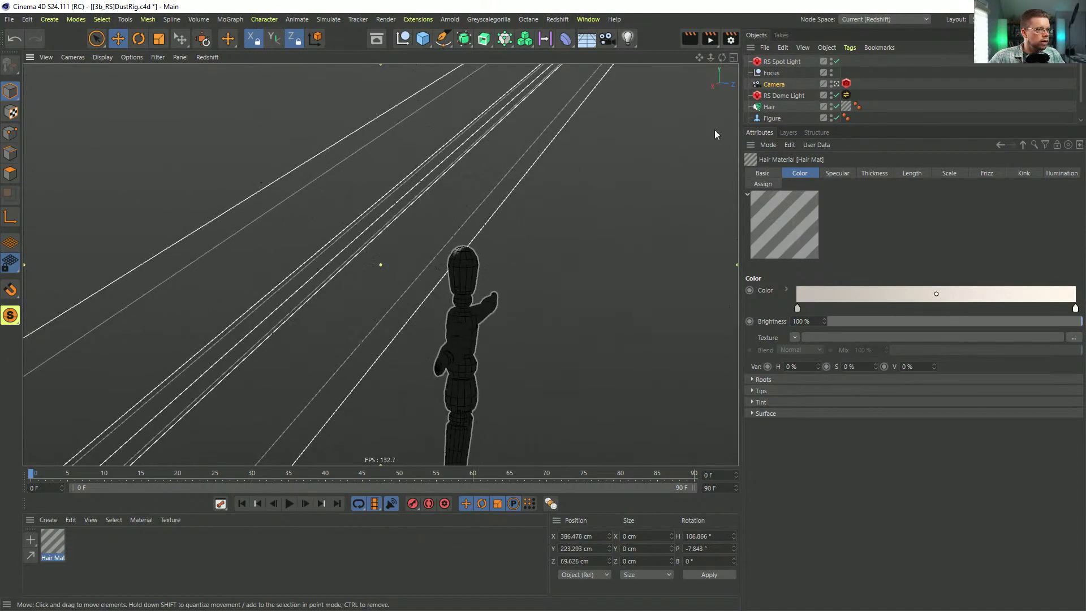
{"action": "mouse_move", "coordinate": [485, 294]}
{"action": "right_mouse_down", "text": "alt"}
{"action": "mouse_move", "coordinate": [529, 266]}
{"action": "mouse_move", "coordinate": [489, 266]}
{"action": "mouse_move", "coordinate": [490, 292]}
{"action": "right_mouse_up", "text": "alt"}
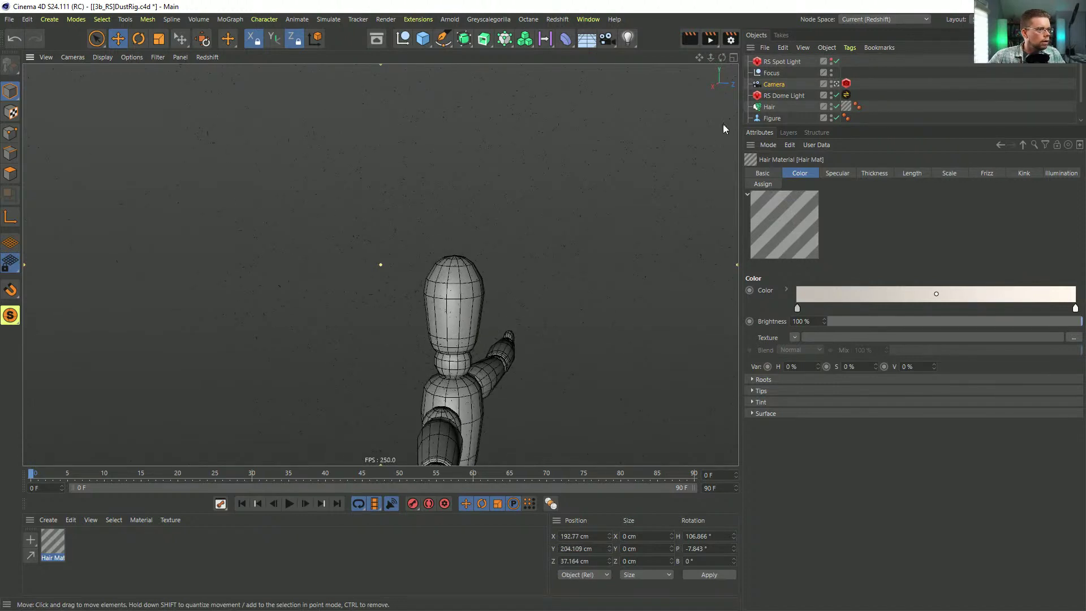
Step: Enlarge the object list and set the Hair object's guide count to 2220
{"action": "left_click_drag", "start_coordinate": [788, 126], "coordinate": [784, 229]}
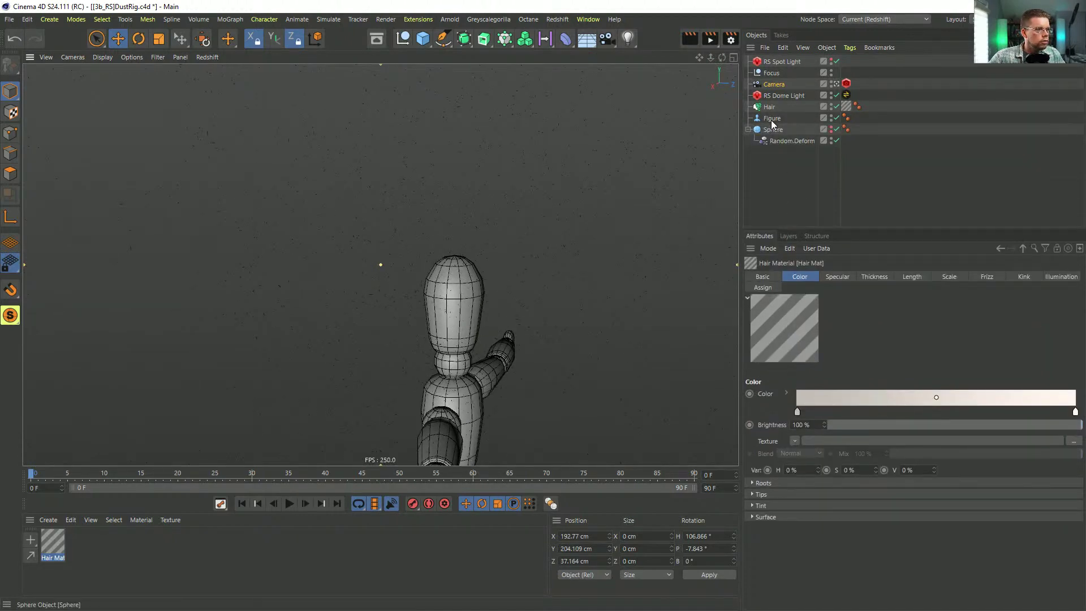
{"action": "left_click", "coordinate": [792, 141]}
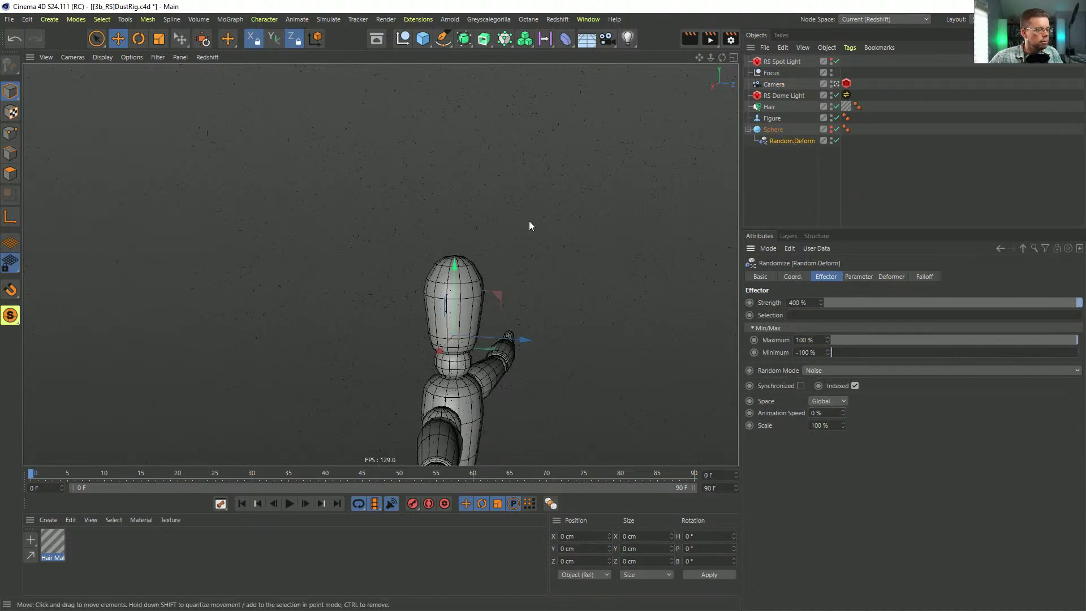
{"action": "left_click", "coordinate": [779, 106]}
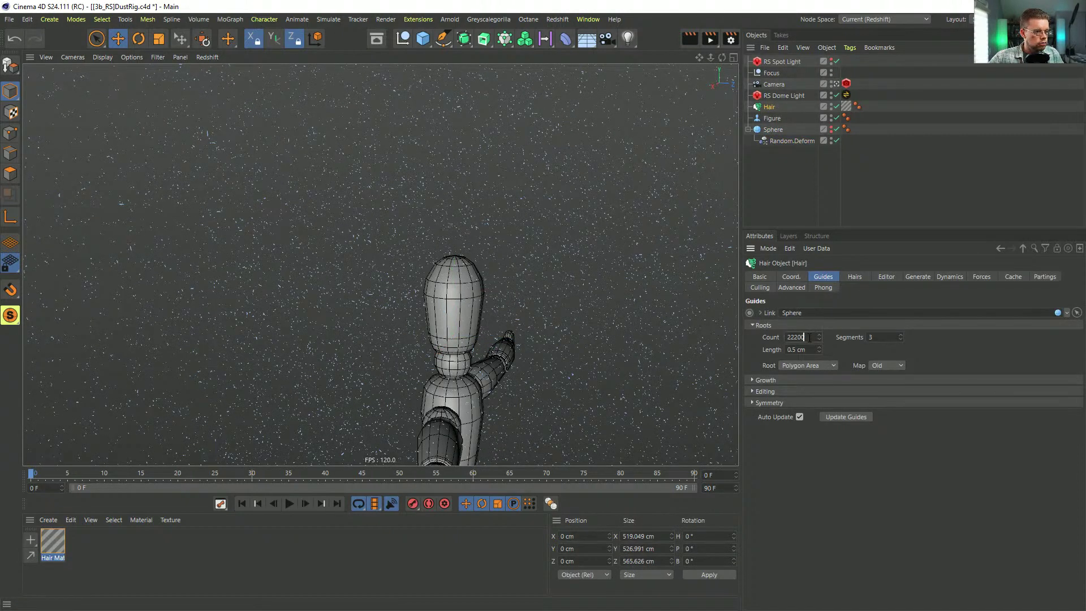
{"action": "left_click_drag", "start_coordinate": [544, 334], "coordinate": [604, 99], "text": "alt"}
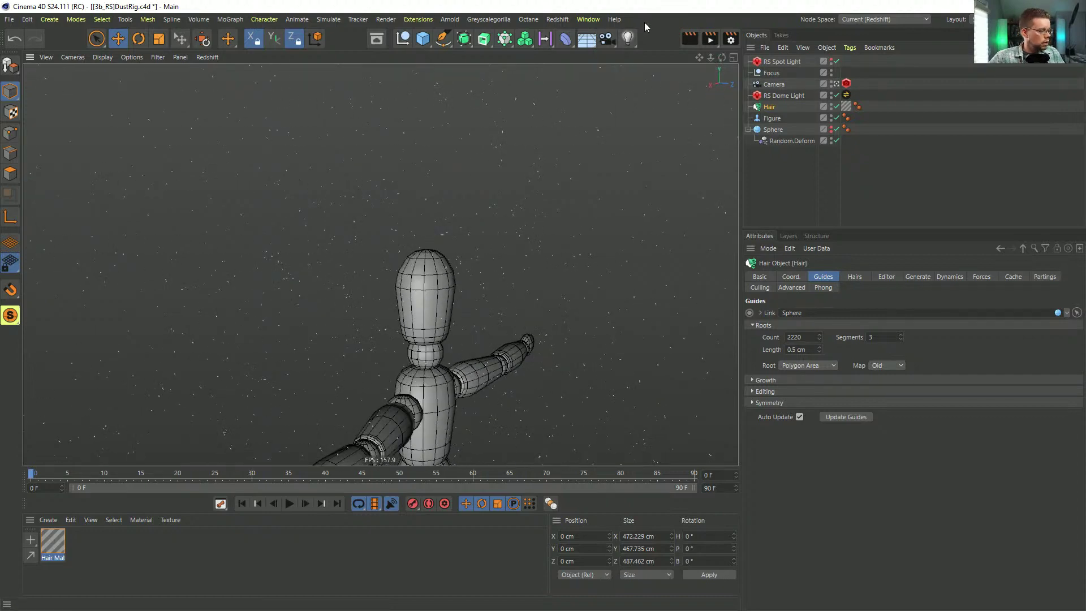
Step: Save the scene as a new version named [3c_RS]DustRig.c4d
{"action": "key", "text": "ctrl+shift+s"}
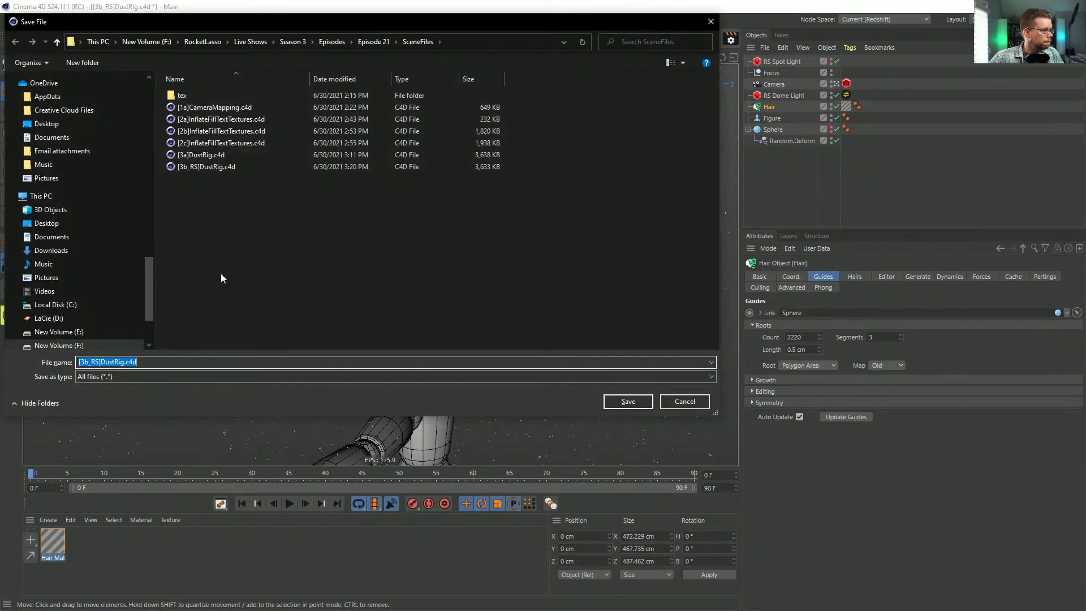
{"action": "left_click", "coordinate": [83, 362]}
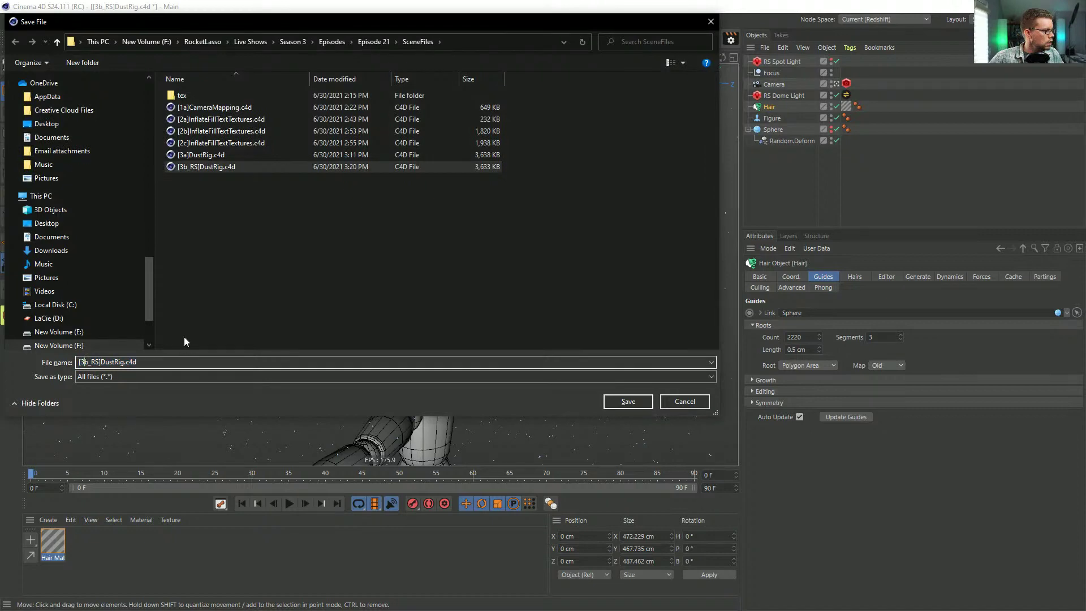
{"action": "key", "text": "Delete"}
{"action": "type", "text": "c"}
{"action": "key", "text": "Return"}
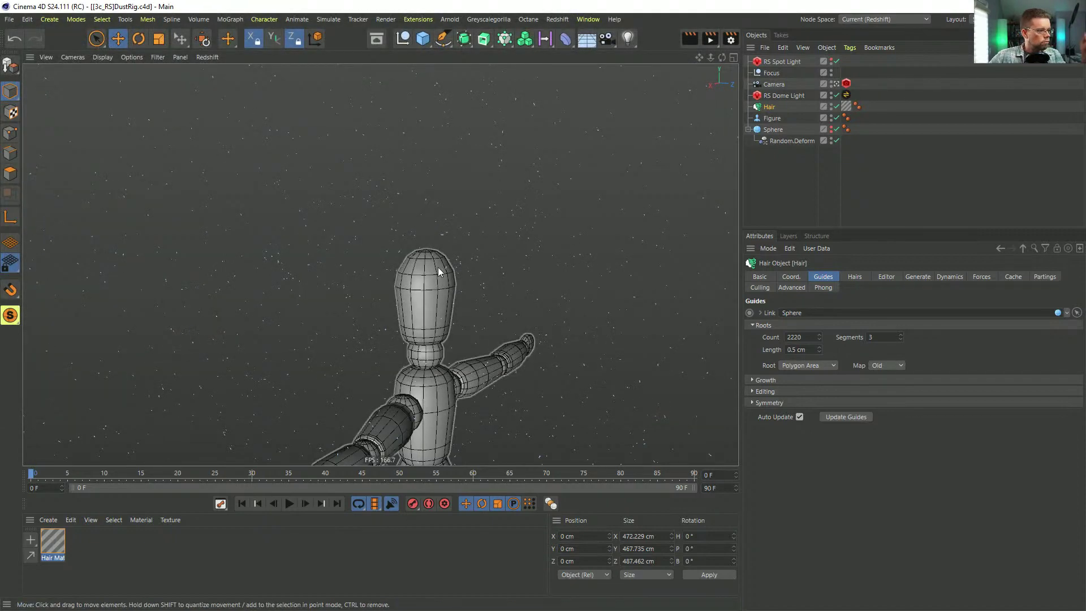
Step: Temporarily show the Sphere to inspect the randomly deformed mesh that carries the hair, restore the view and hide it again
{"action": "left_click", "coordinate": [773, 107]}
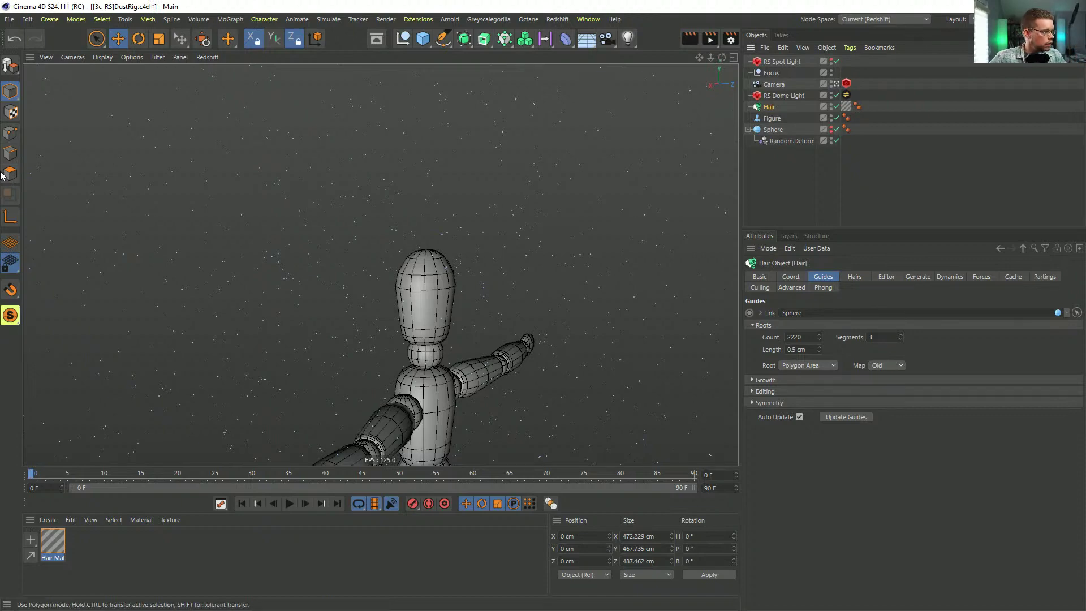
{"action": "left_click", "coordinate": [831, 127]}
{"action": "scroll", "coordinate": [558, 212], "scroll_direction": "down", "scroll_amount": 5}
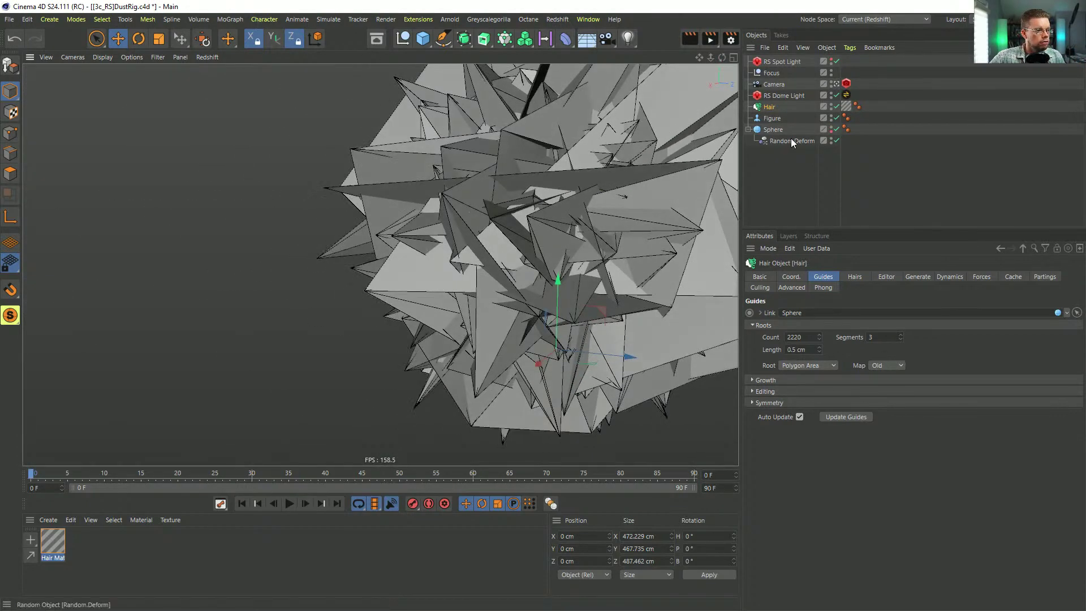
{"action": "key", "text": "ctrl+shift+z"}
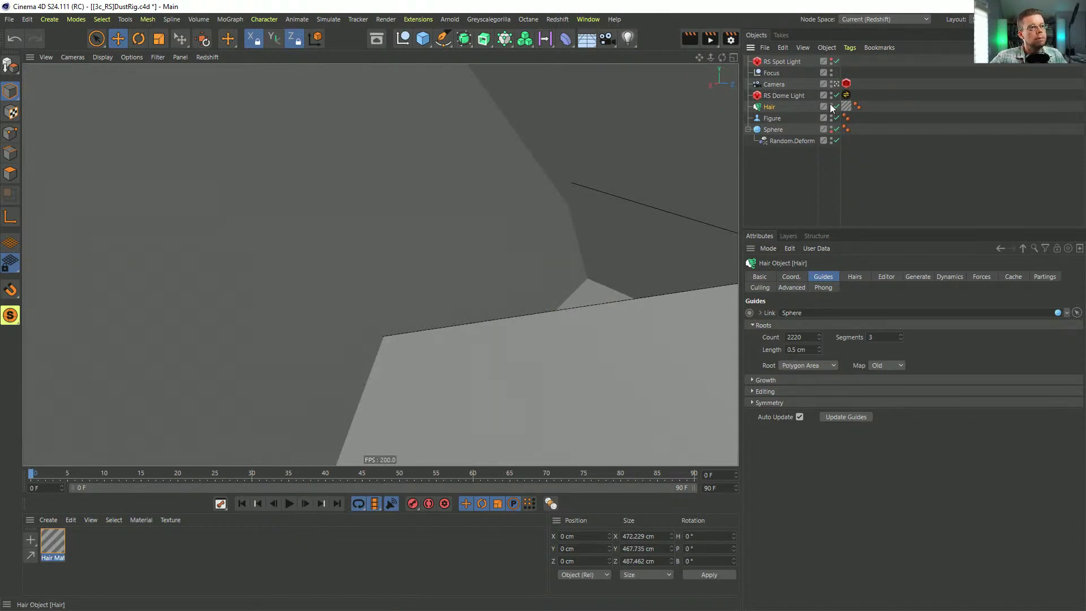
{"action": "left_click", "coordinate": [830, 129]}
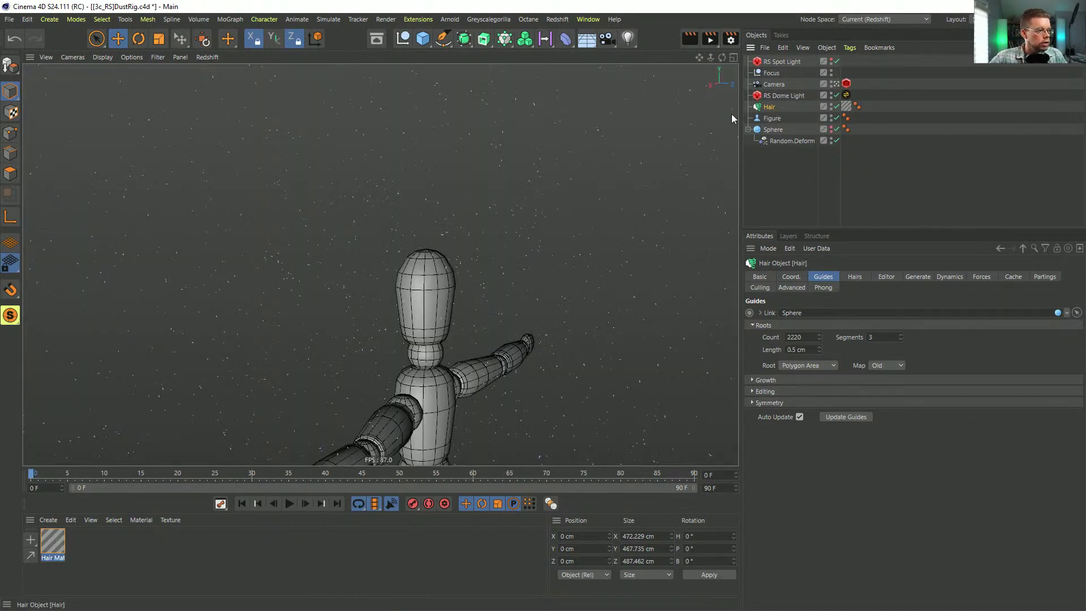
Step: Unroot the Hair object's guides from the sphere in Points mode
{"action": "left_click", "coordinate": [10, 134]}
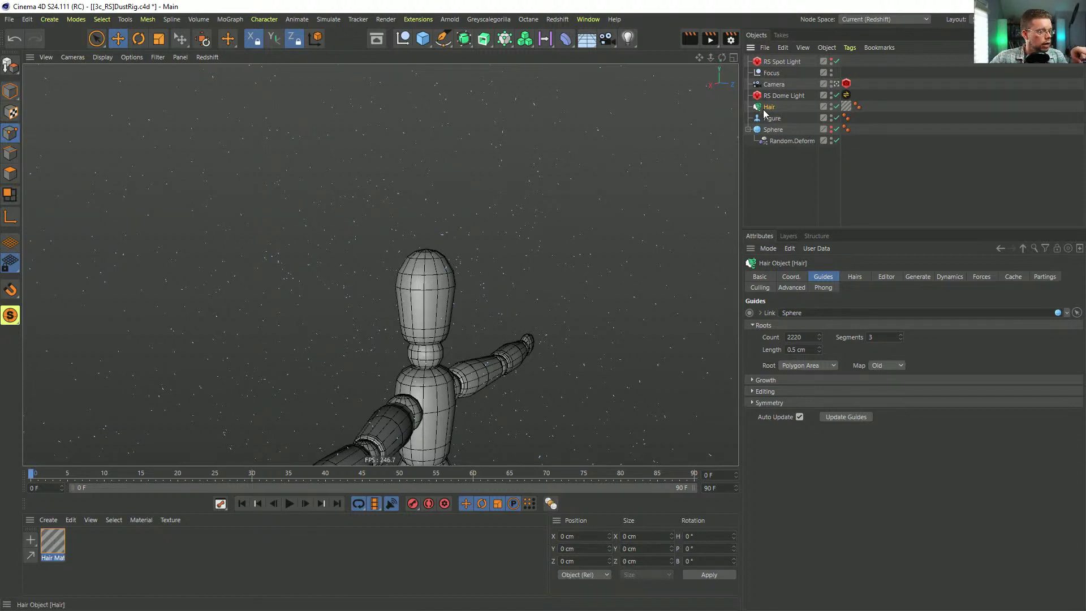
{"action": "left_click", "coordinate": [329, 18]}
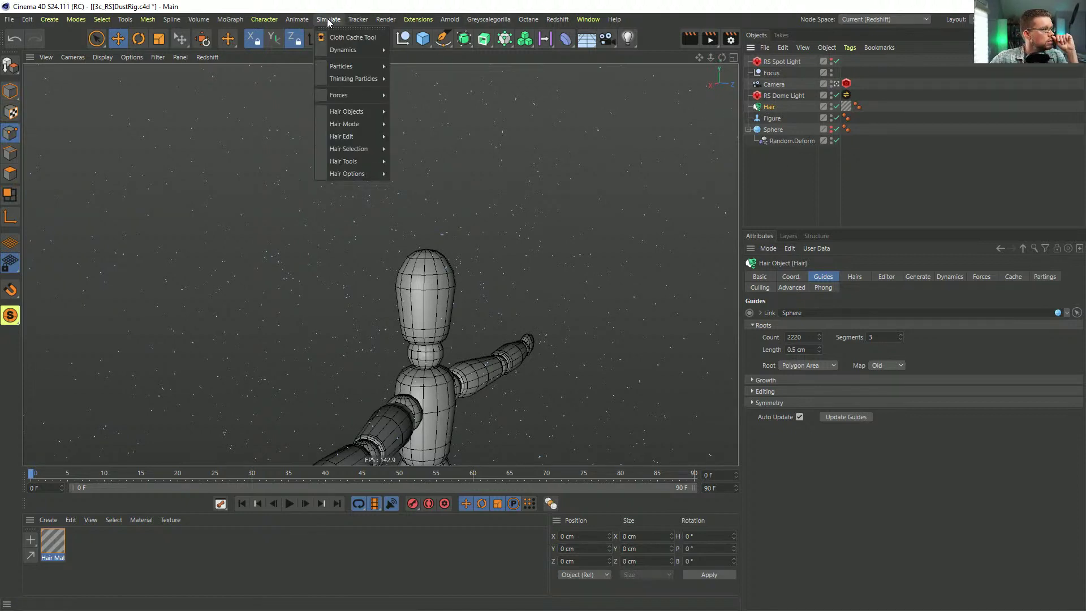
{"action": "mouse_move", "coordinate": [343, 52]}
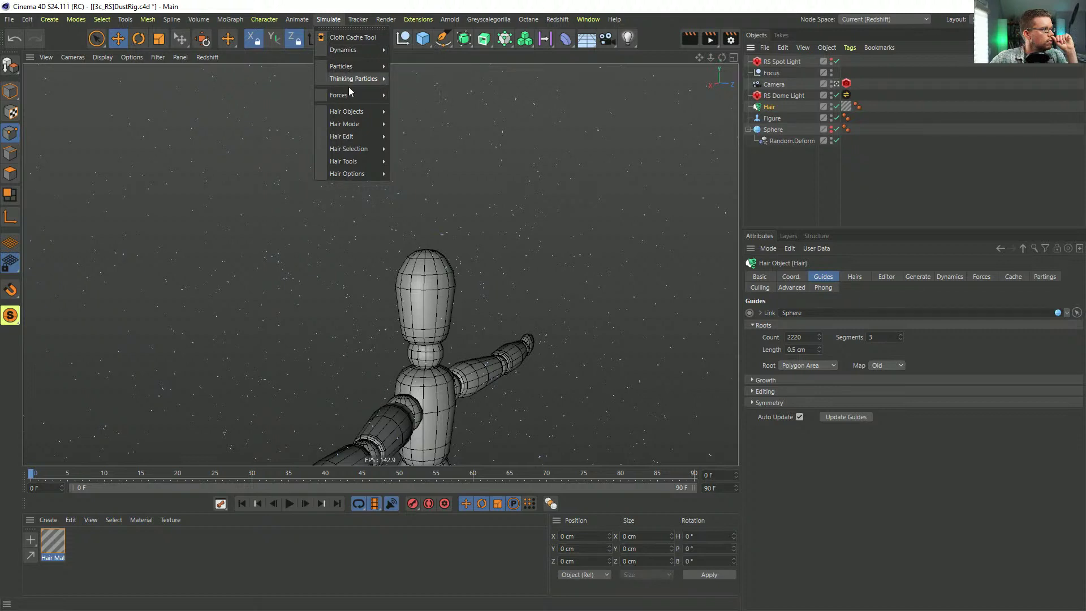
{"action": "mouse_move", "coordinate": [350, 124]}
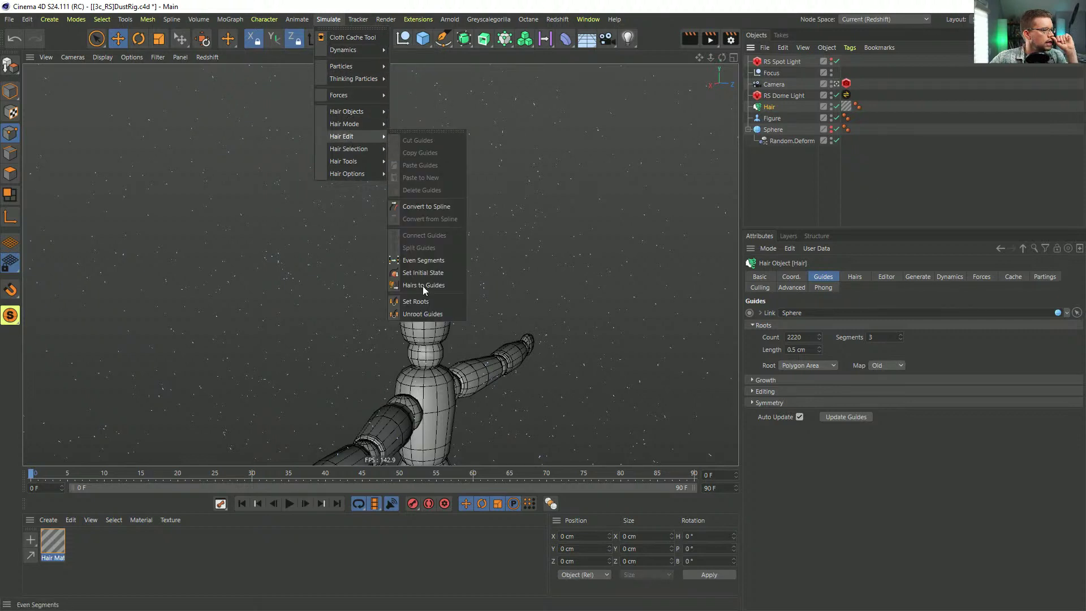
{"action": "left_click", "coordinate": [427, 314]}
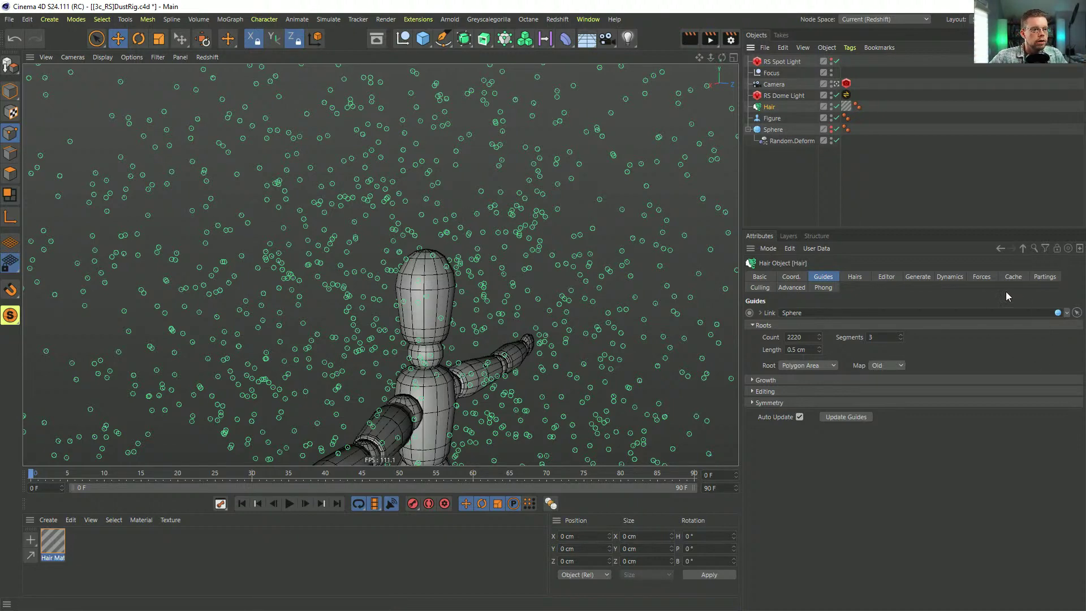
Step: Enable dynamics on the Hair object, look through the dynamics groups, and leave Properties and Advanced expanded
{"action": "left_click", "coordinate": [949, 277]}
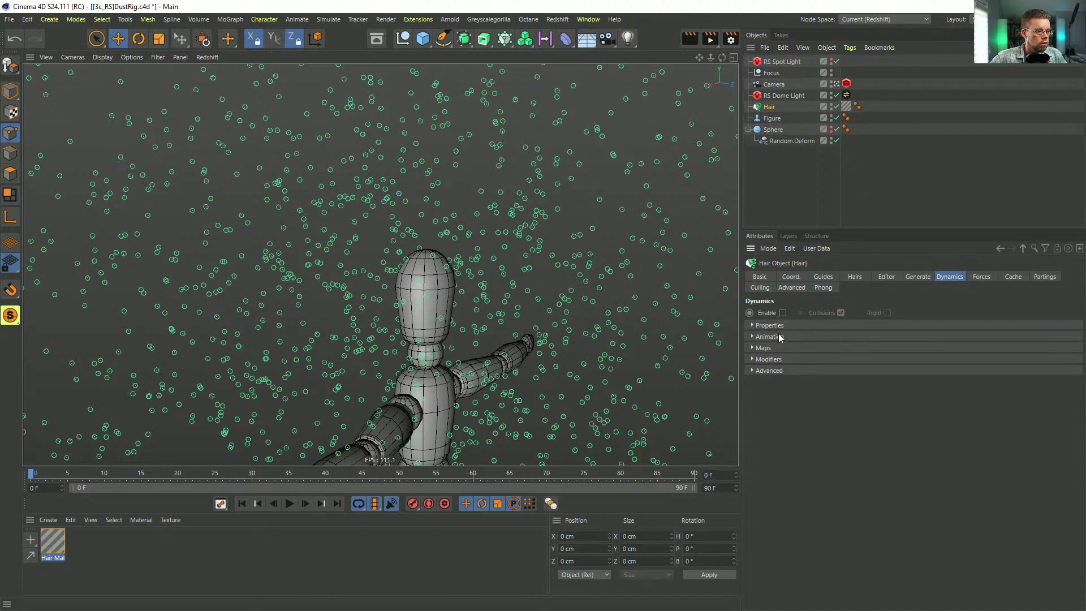
{"action": "left_click", "coordinate": [783, 312]}
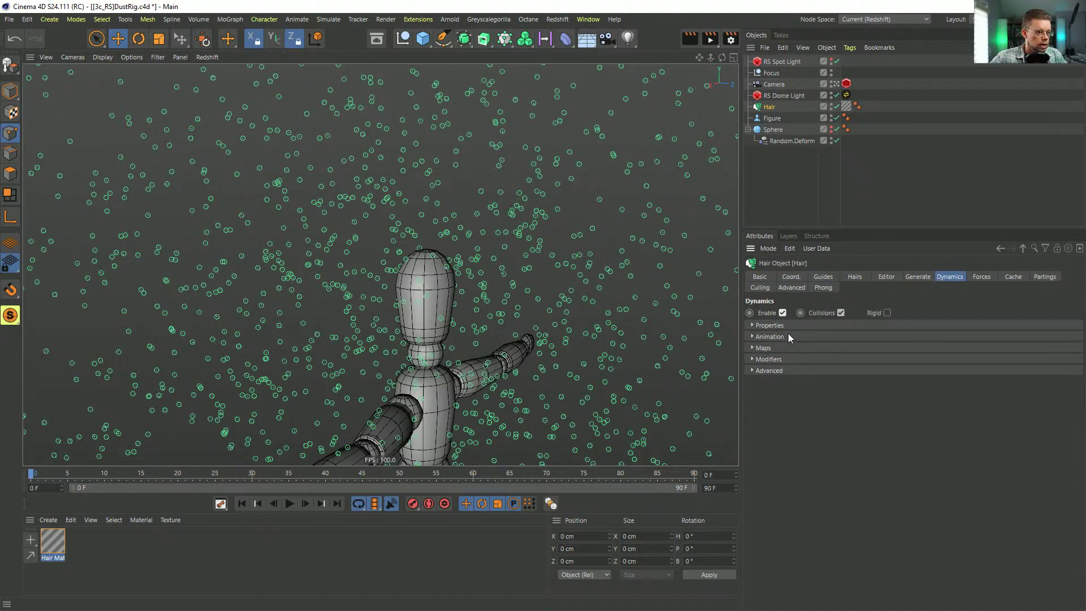
{"action": "left_click", "coordinate": [773, 325]}
{"action": "left_click", "coordinate": [773, 325]}
{"action": "left_click", "coordinate": [782, 337]}
{"action": "left_click", "coordinate": [780, 337]}
{"action": "left_click", "coordinate": [761, 359]}
{"action": "left_click", "coordinate": [760, 359]}
{"action": "left_click", "coordinate": [776, 371]}
{"action": "left_click", "coordinate": [776, 326]}
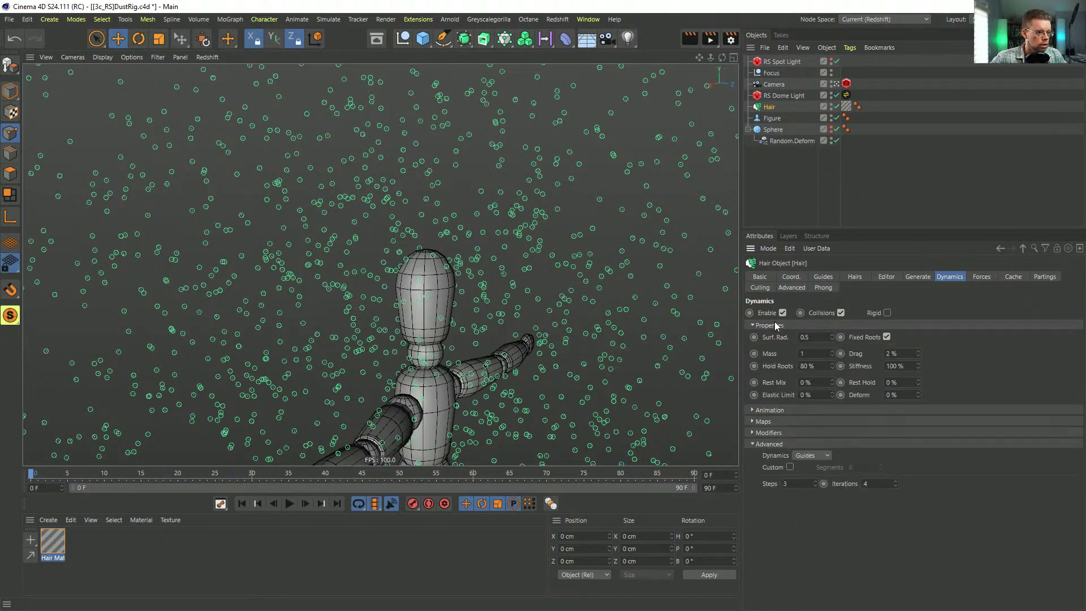
Step: Try a gravity of 0 for the Hair object, preview the simulation and return to the first frame
{"action": "left_click", "coordinate": [983, 277]}
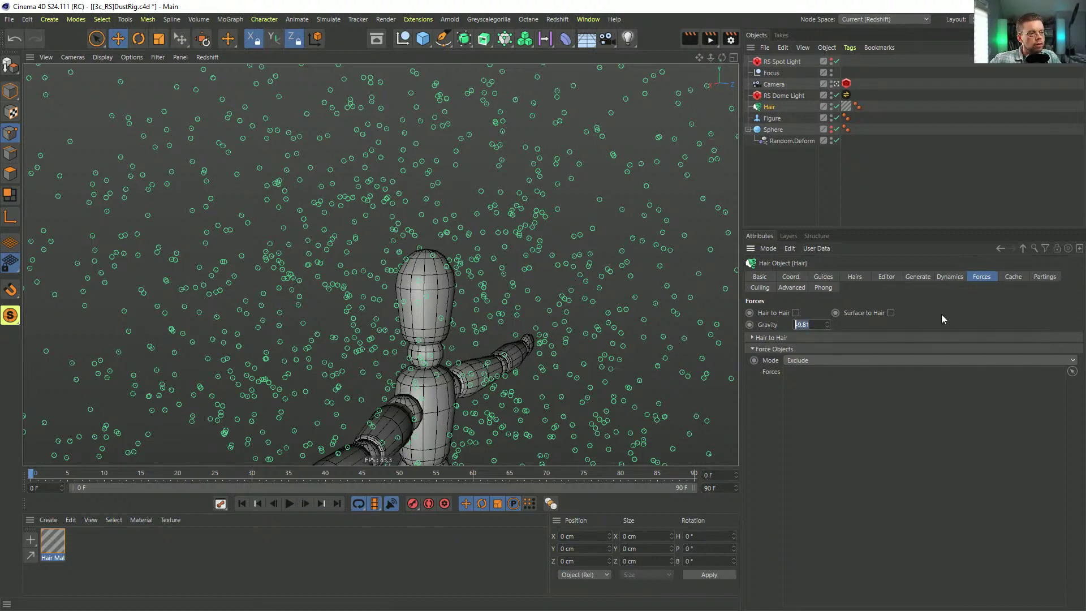
{"action": "type", "text": "0"}
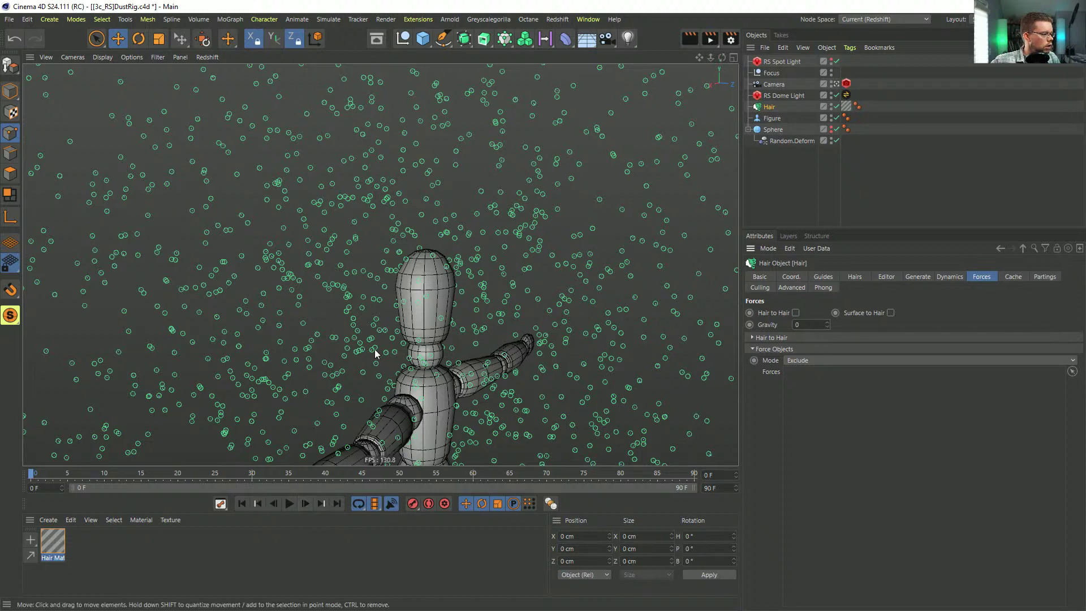
{"action": "left_click", "coordinate": [307, 505]}
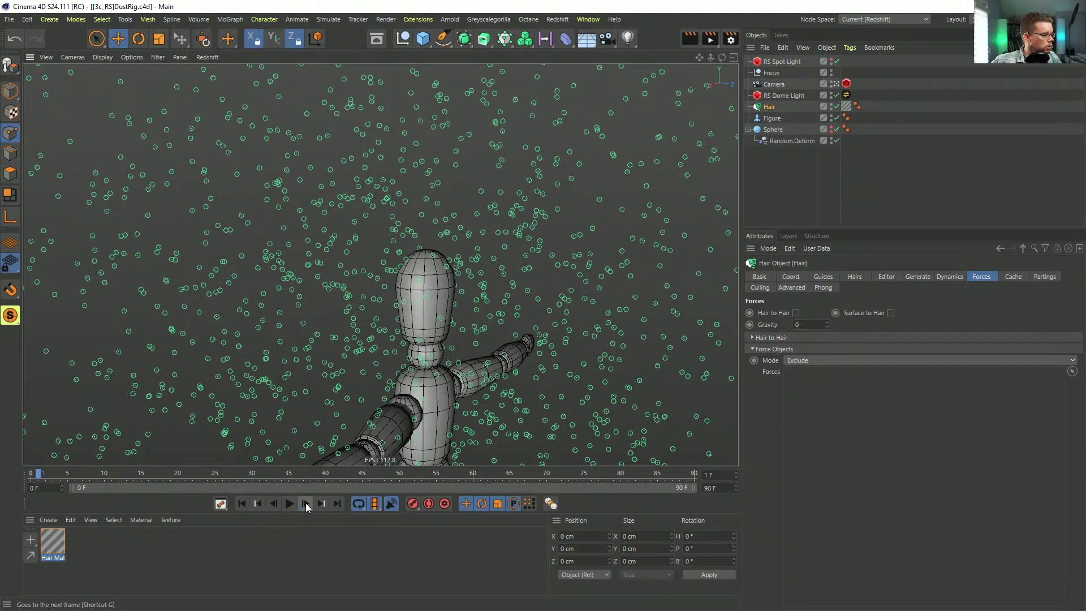
{"action": "left_click", "coordinate": [303, 503]}
{"action": "left_click", "coordinate": [291, 504]}
{"action": "left_click", "coordinate": [241, 504]}
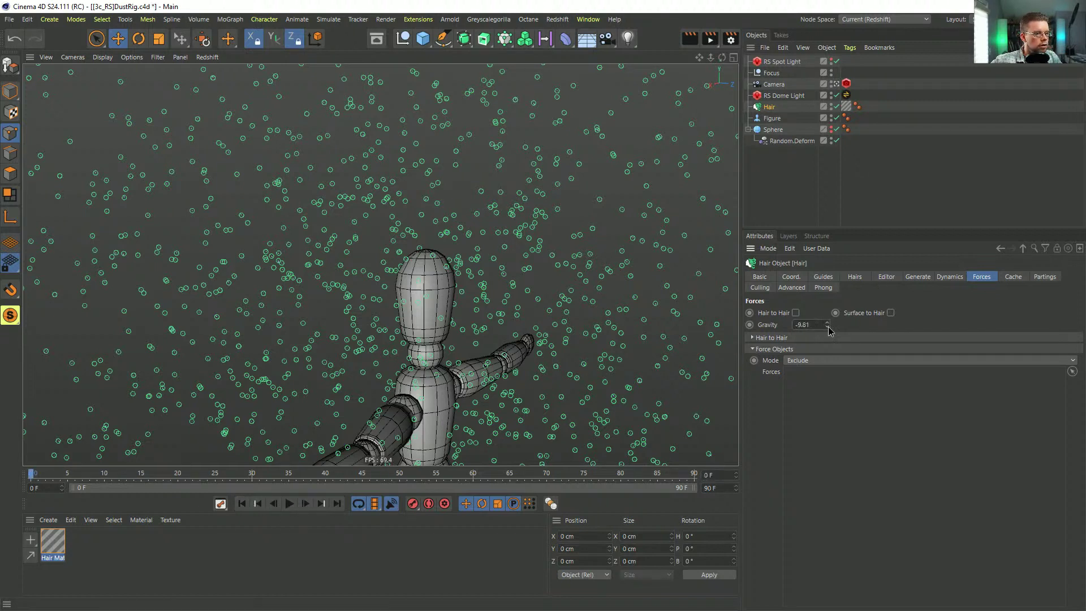
Step: Play the hair simulation with gravity at -9.81, stop it and rewind to the first frame
{"action": "left_click", "coordinate": [307, 503]}
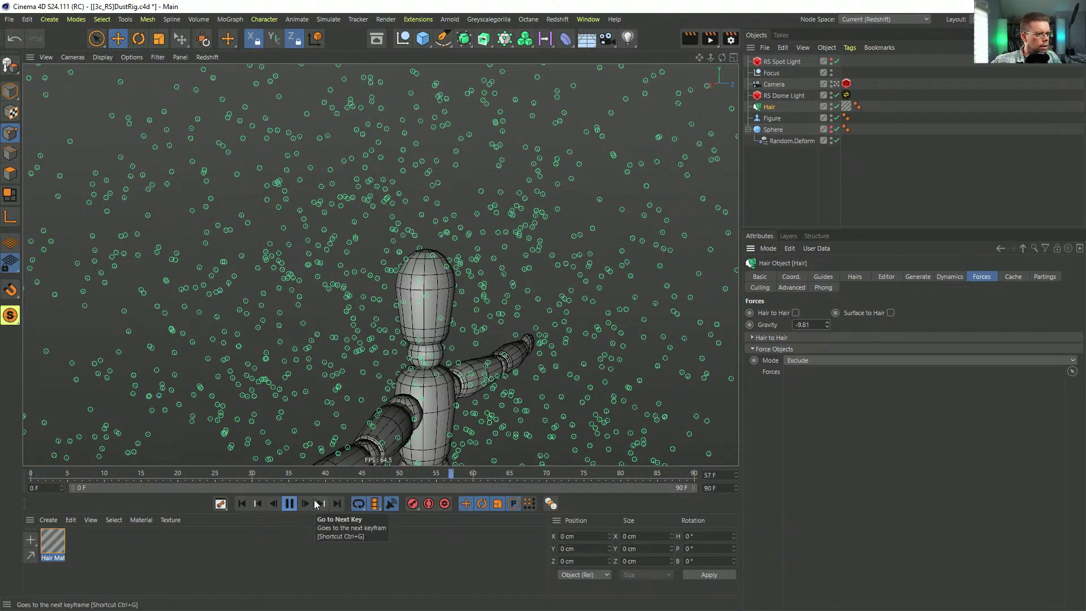
{"action": "left_click", "coordinate": [291, 504]}
{"action": "left_click", "coordinate": [241, 503]}
Step: Disable Collisions and Fixed Roots in the Hair object's dynamics and start playing the simulation
{"action": "left_click", "coordinate": [950, 276]}
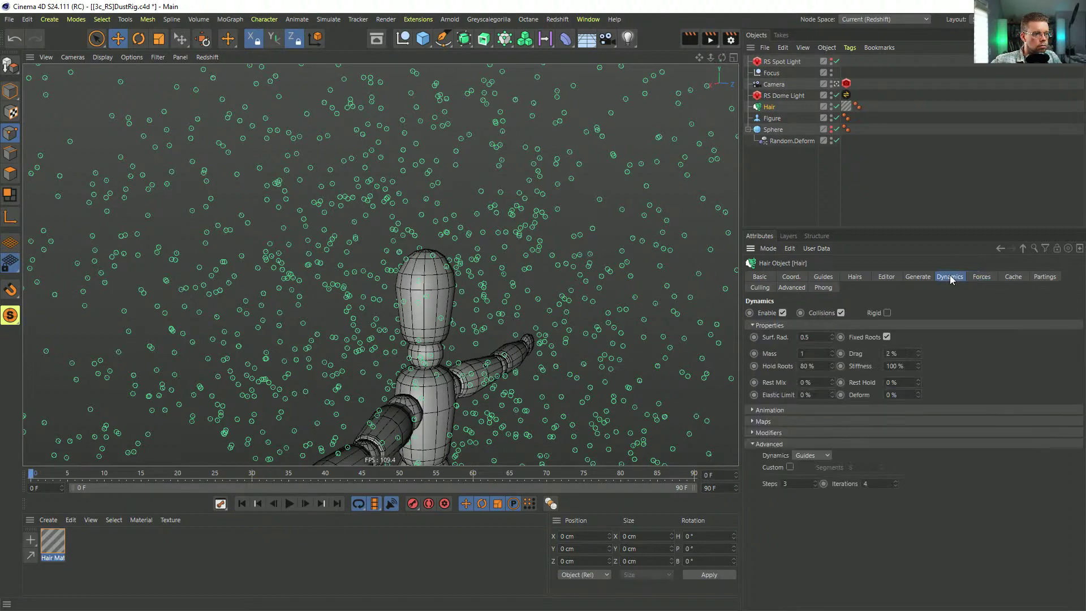
{"action": "left_click", "coordinate": [842, 313]}
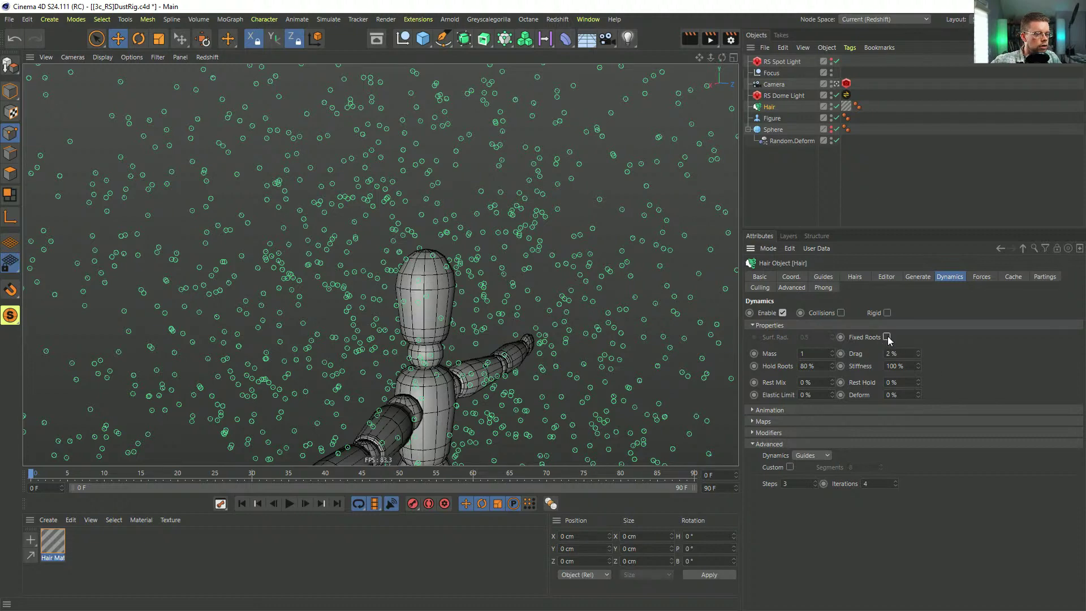
{"action": "left_click", "coordinate": [290, 503]}
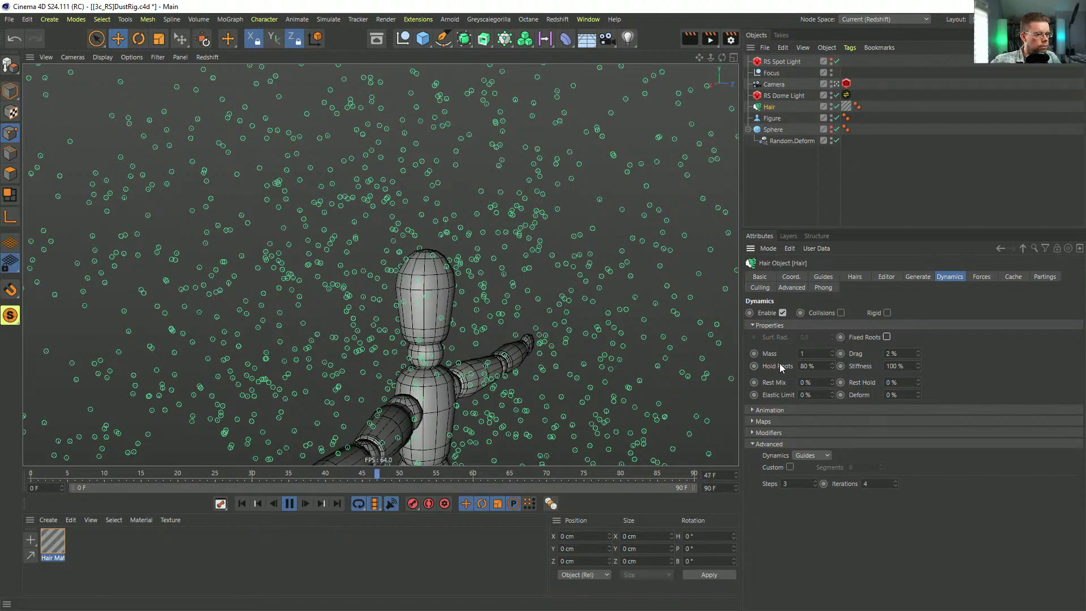
Step: Set the hair dynamics' Hold Roots to 0 %, replay the simulation to check the guides' motion, and rewind to frame 0
{"action": "double_click", "coordinate": [803, 366]}
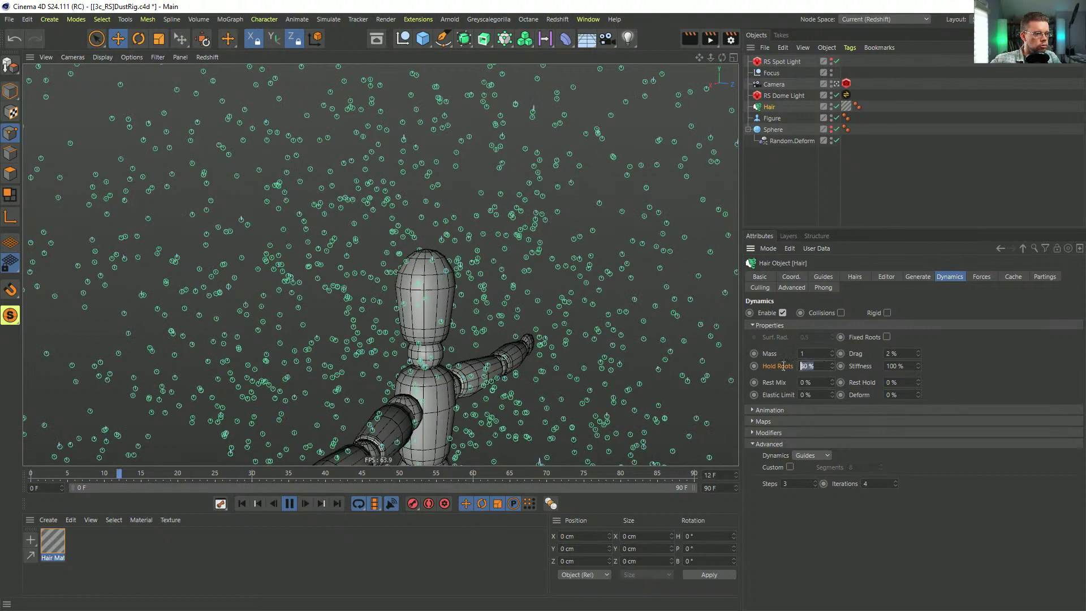
{"action": "type", "text": "0"}
{"action": "key", "text": "Return"}
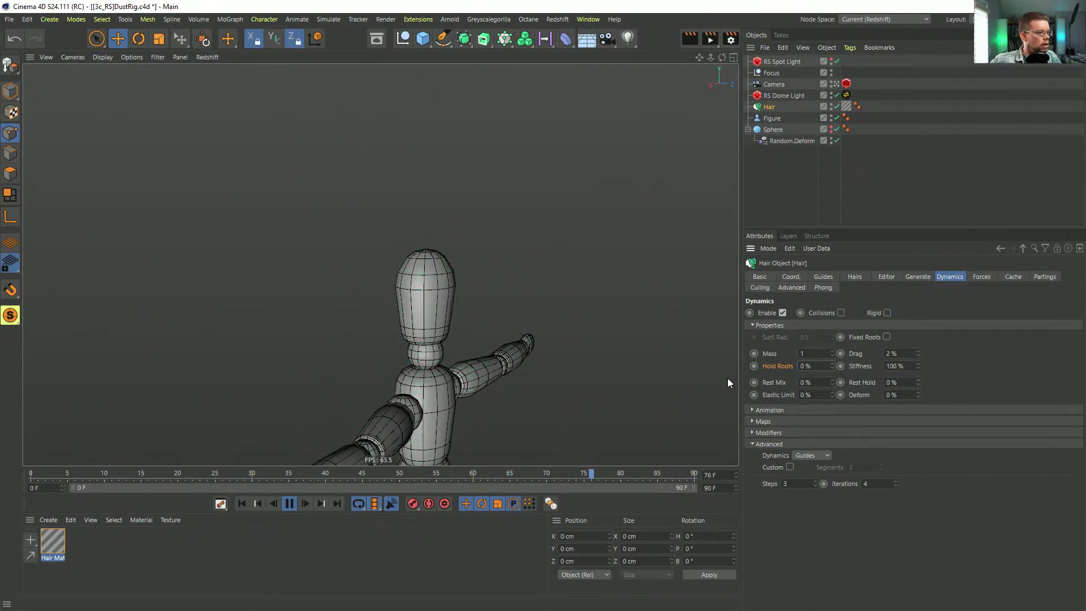
{"action": "left_click", "coordinate": [290, 504]}
{"action": "left_click", "coordinate": [242, 503]}
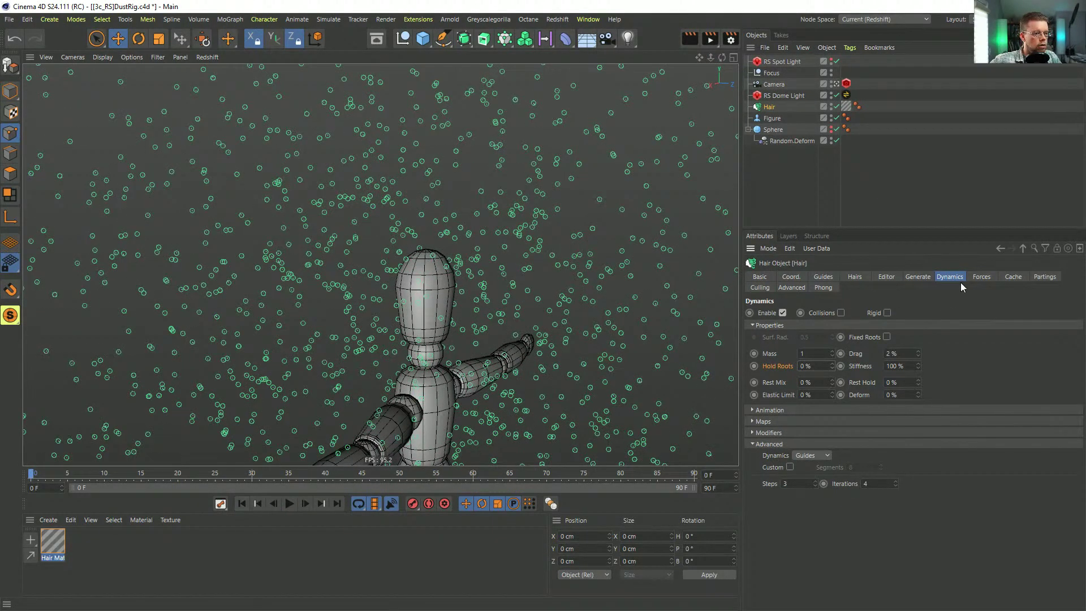
{"action": "left_click", "coordinate": [290, 503]}
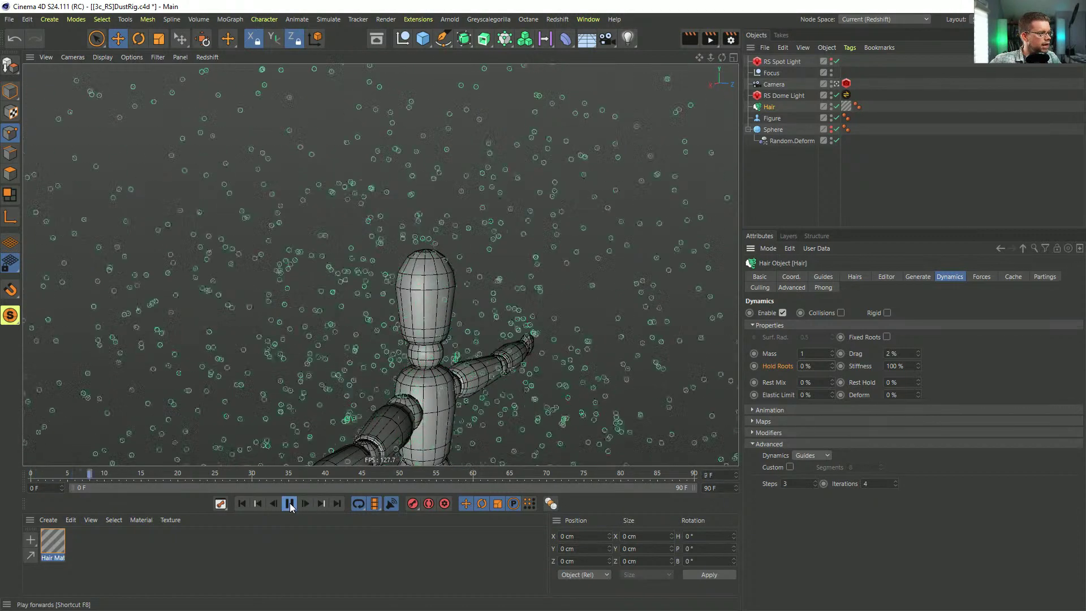
{"action": "left_click", "coordinate": [289, 504]}
{"action": "left_click", "coordinate": [242, 502]}
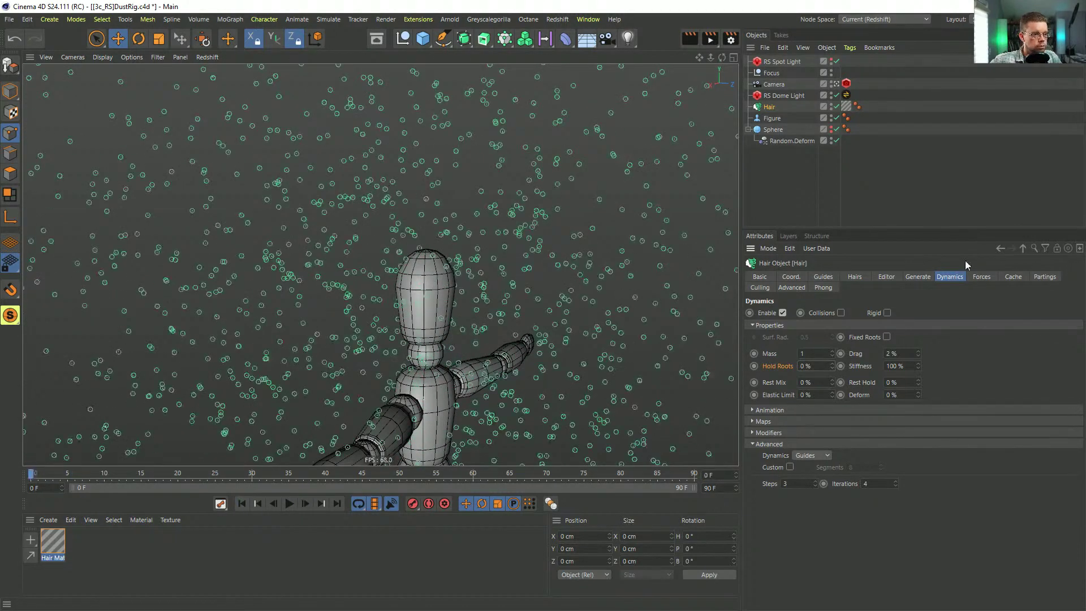
Step: Set the Hair object's gravity force to 0
{"action": "left_click", "coordinate": [982, 277]}
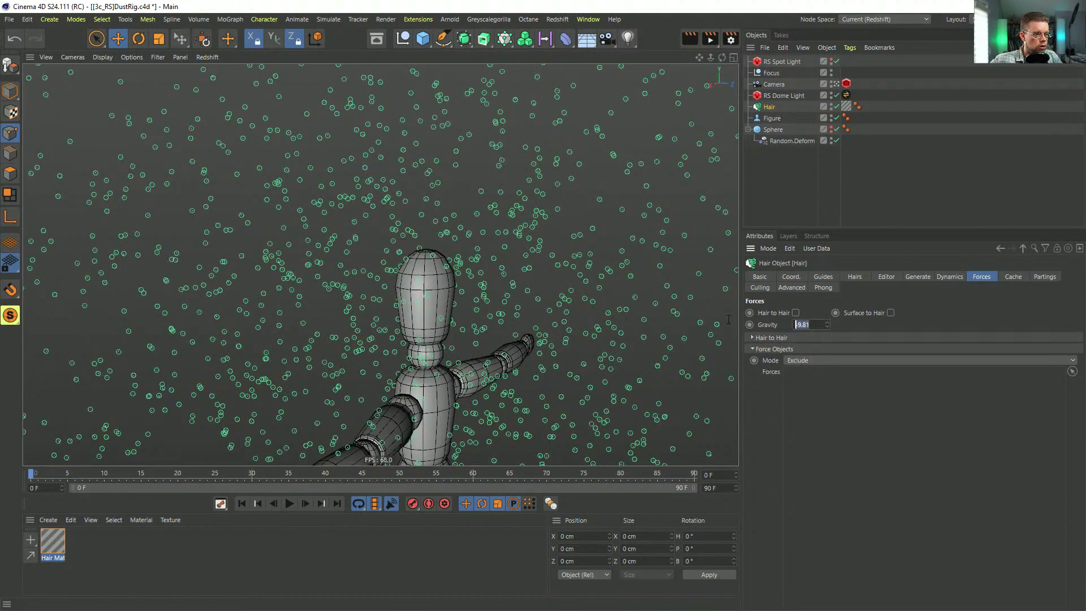
{"action": "type", "text": "0"}
{"action": "key", "text": "Return"}
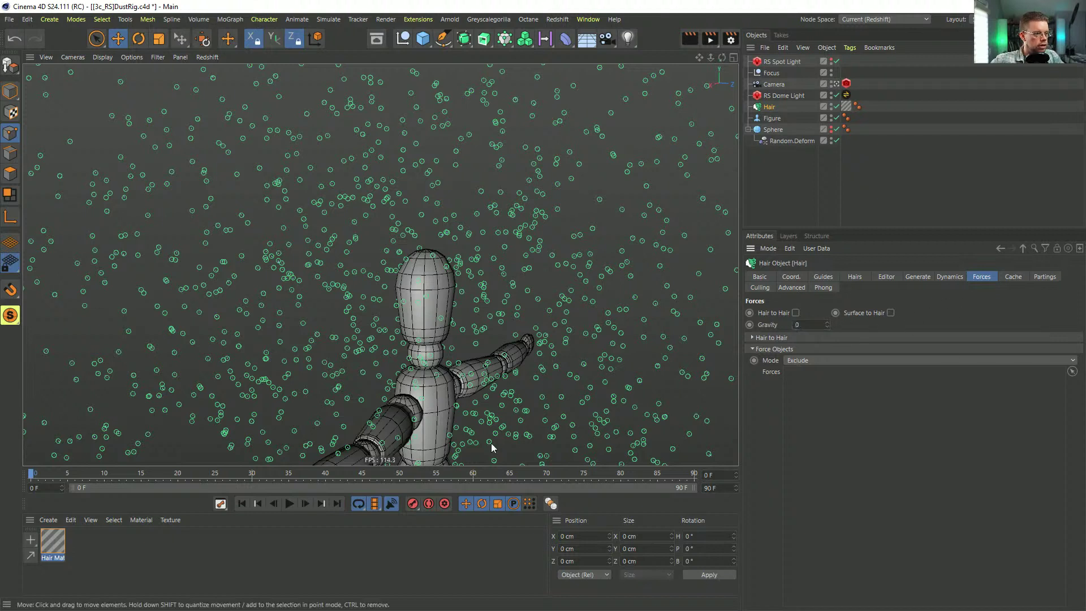
Step: Preview the hair simulation and return the timeline to its first frame
{"action": "left_click", "coordinate": [288, 504]}
{"action": "left_click", "coordinate": [289, 504]}
{"action": "left_click", "coordinate": [242, 504]}
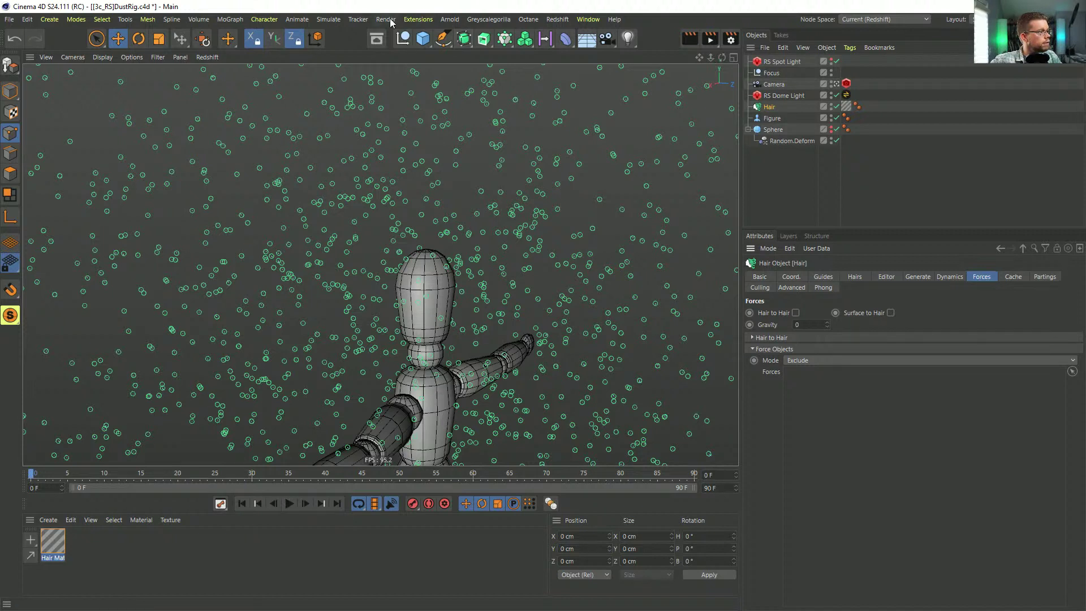
Step: Add a Turbulence force to the scene and set its scale to about 65%
{"action": "left_click", "coordinate": [329, 20]}
{"action": "mouse_move", "coordinate": [348, 95]}
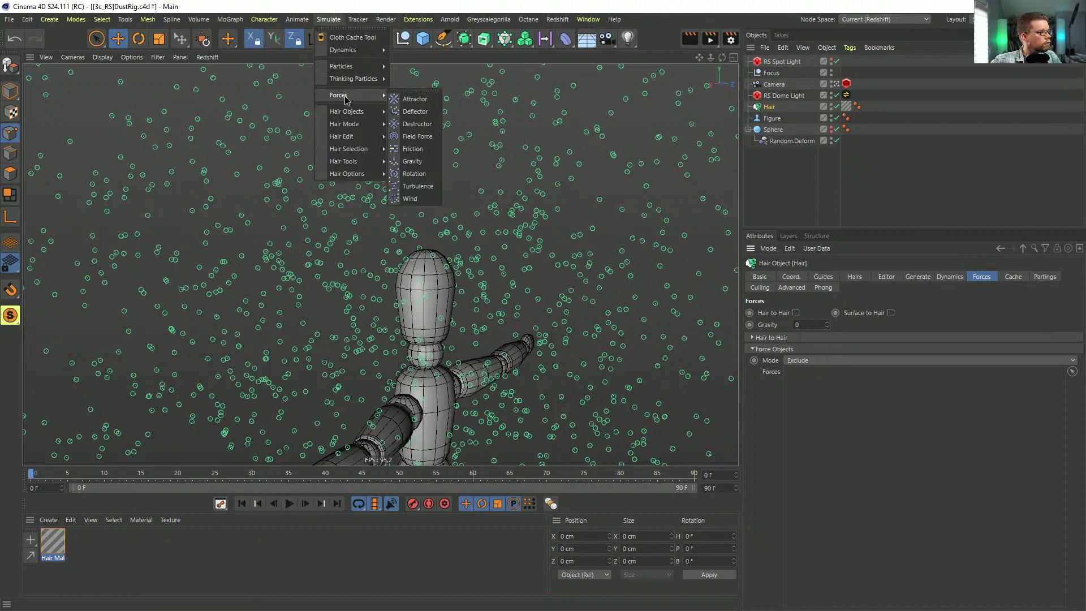
{"action": "left_click", "coordinate": [418, 186]}
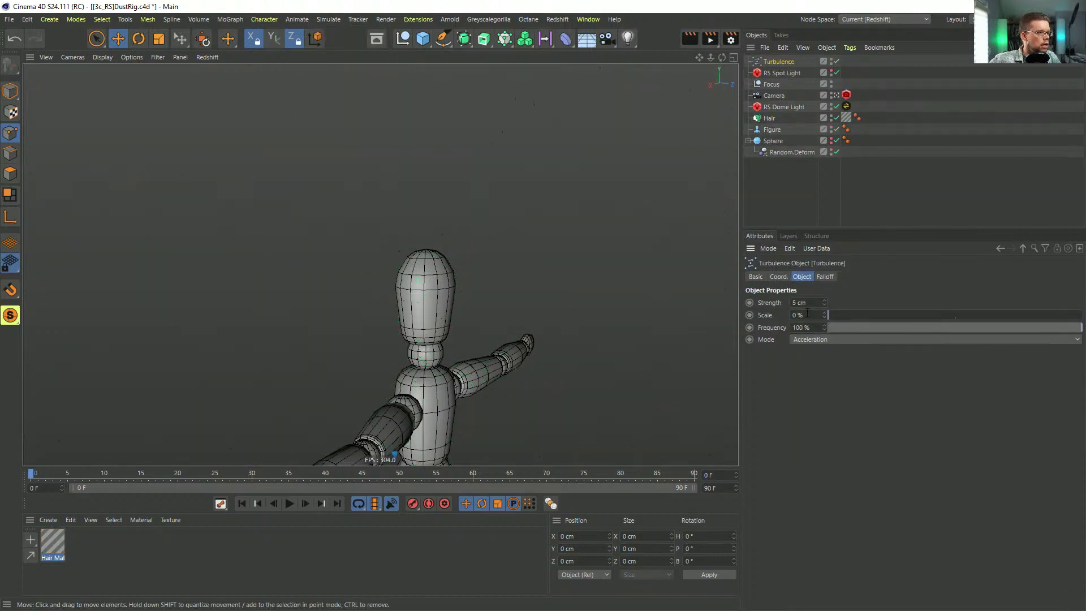
{"action": "left_click", "coordinate": [848, 315]}
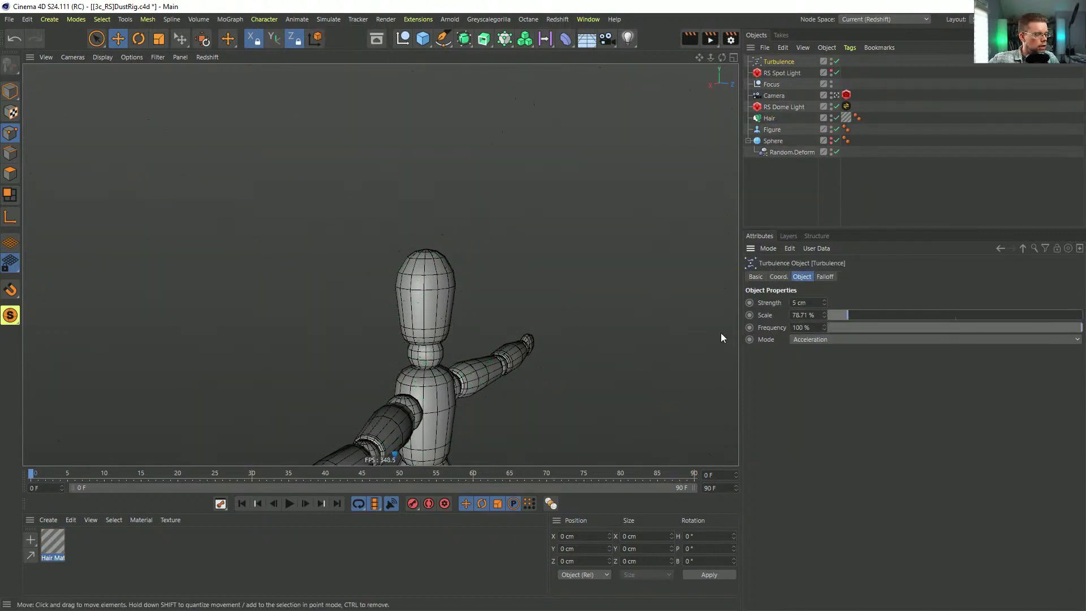
{"action": "left_click_drag", "start_coordinate": [847, 315], "coordinate": [843, 315]}
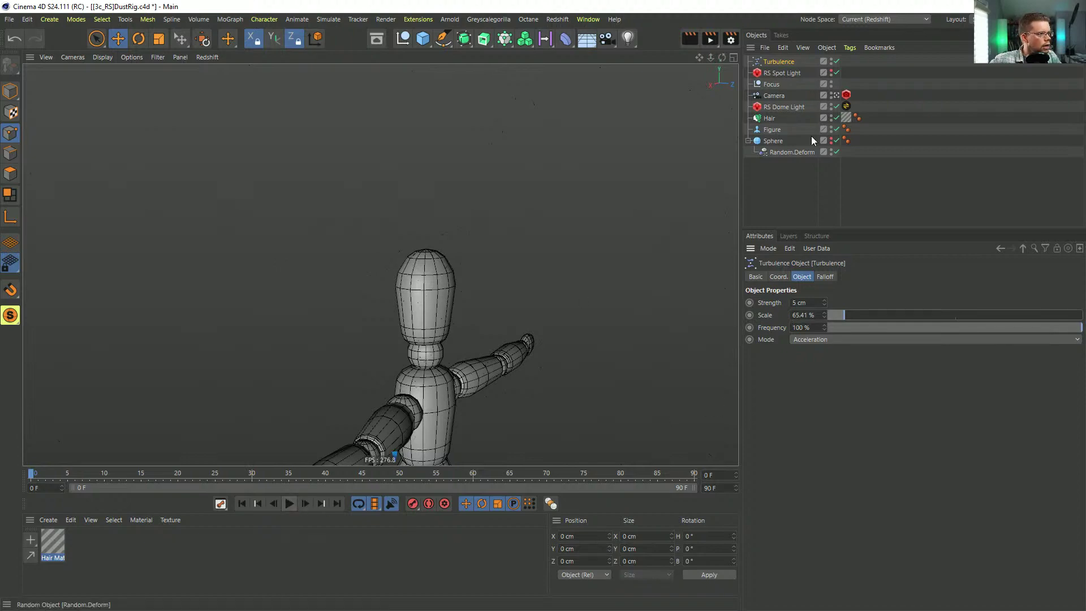
Step: Select the Hair object and play the simulation to preview how the turbulence moves the particles
{"action": "left_click", "coordinate": [784, 107]}
{"action": "left_click", "coordinate": [769, 118]}
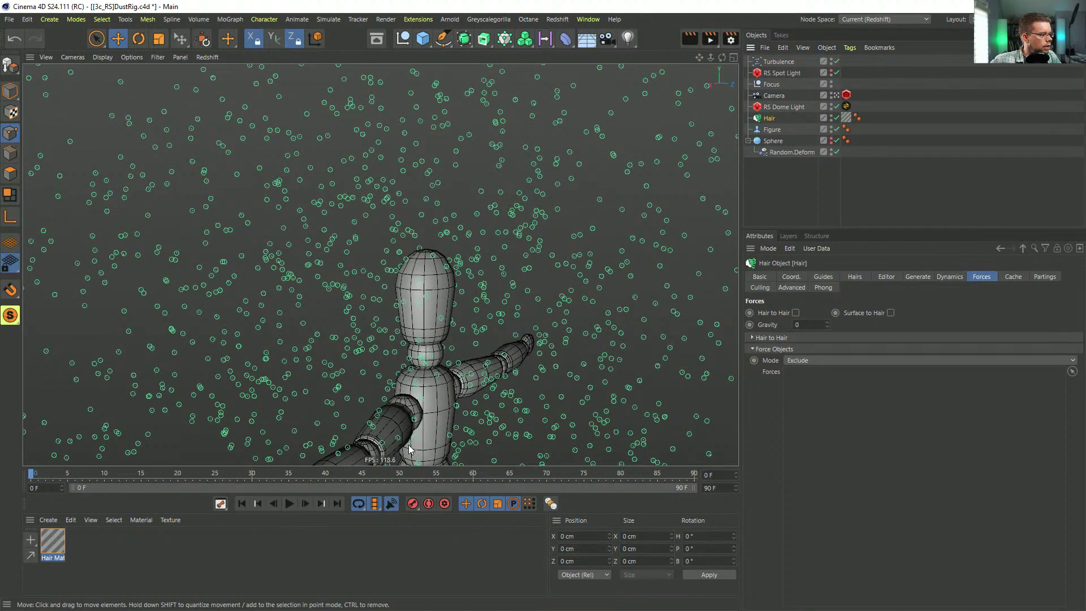
{"action": "left_click", "coordinate": [290, 503]}
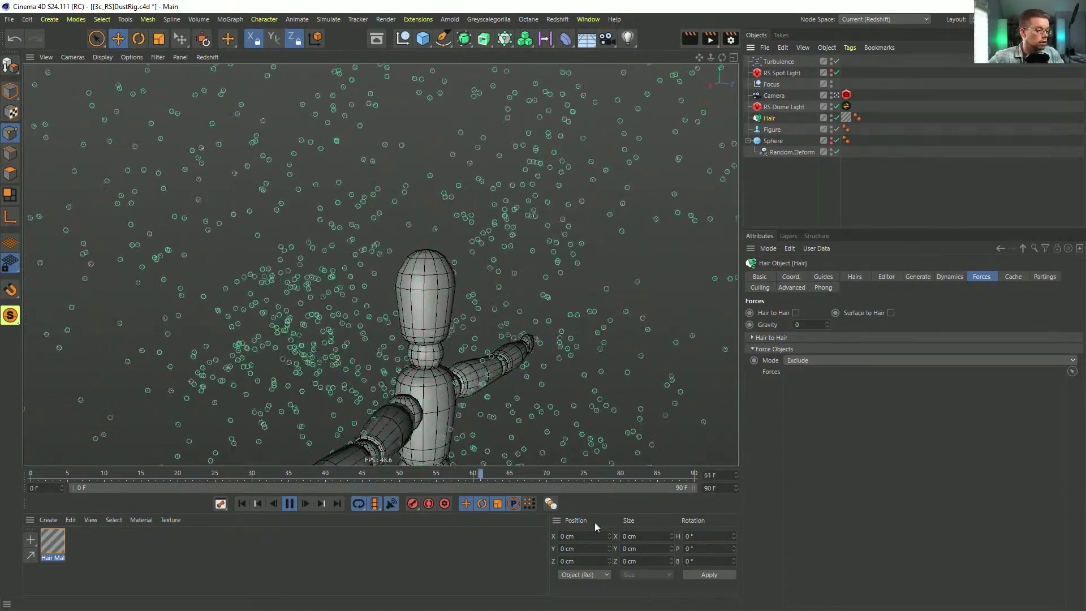
Step: Set the Turbulence strength to 1 cm and reselect the Hair object to check the motion
{"action": "left_click", "coordinate": [772, 63]}
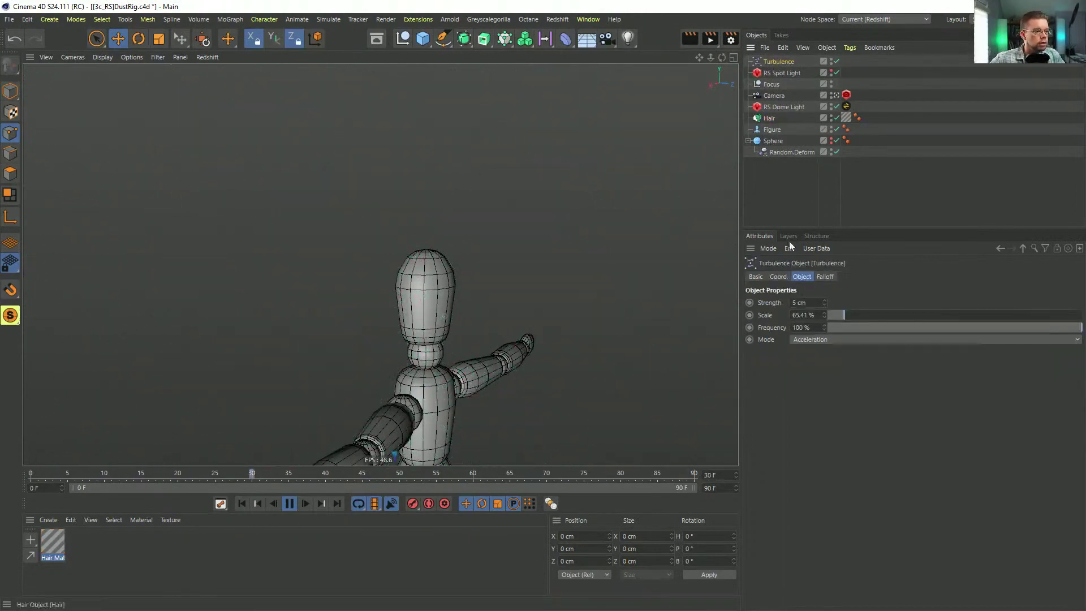
{"action": "left_click", "coordinate": [816, 304]}
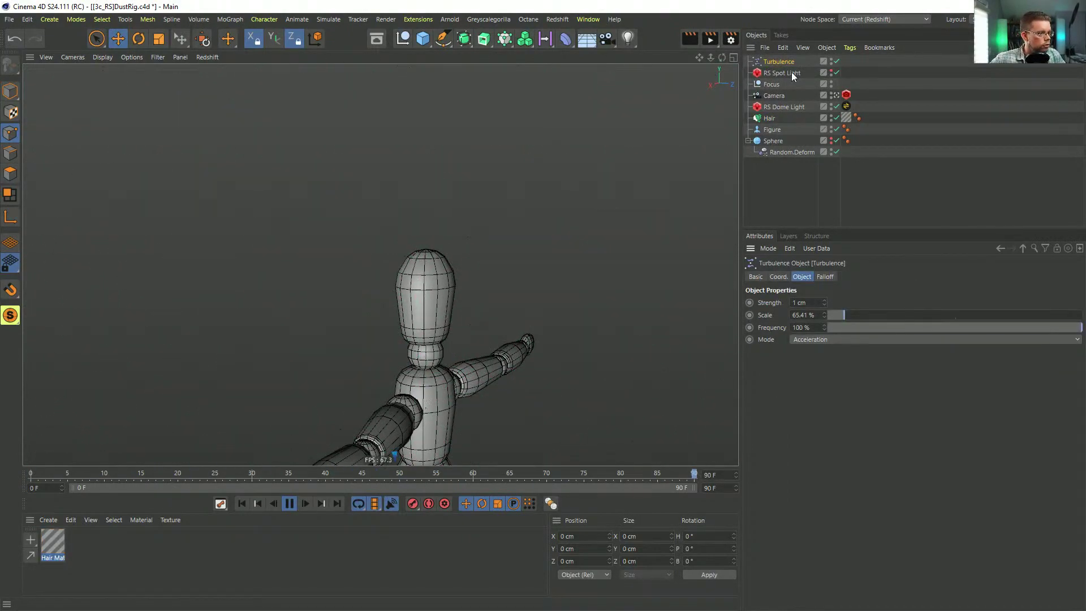
{"action": "left_click", "coordinate": [767, 118]}
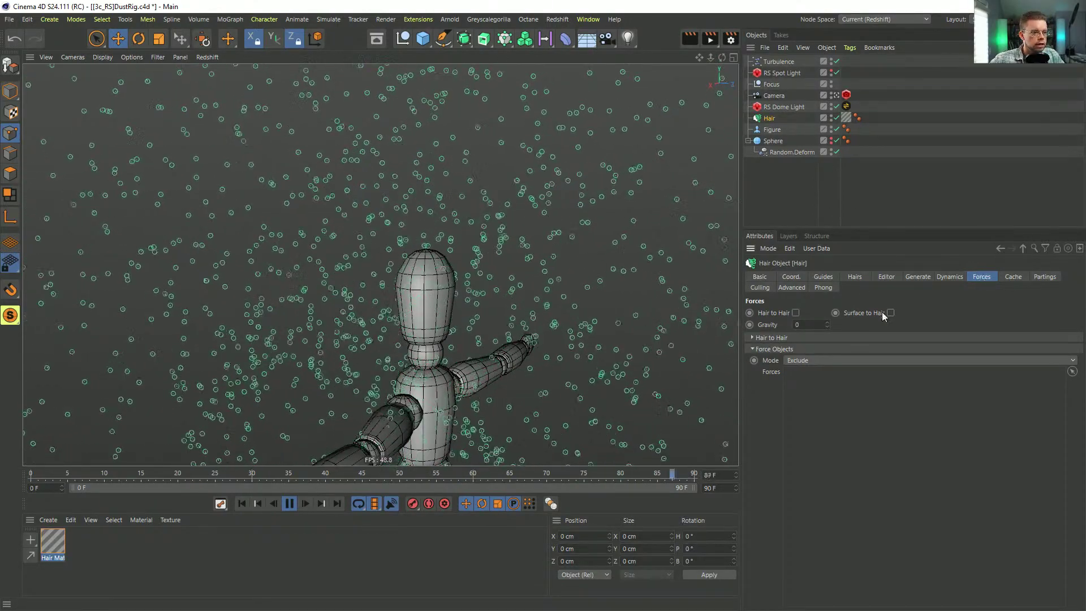
Step: Set the Hair object's dynamics drag to 25% after testing 100%, 5% and 15%
{"action": "left_click", "coordinate": [952, 278]}
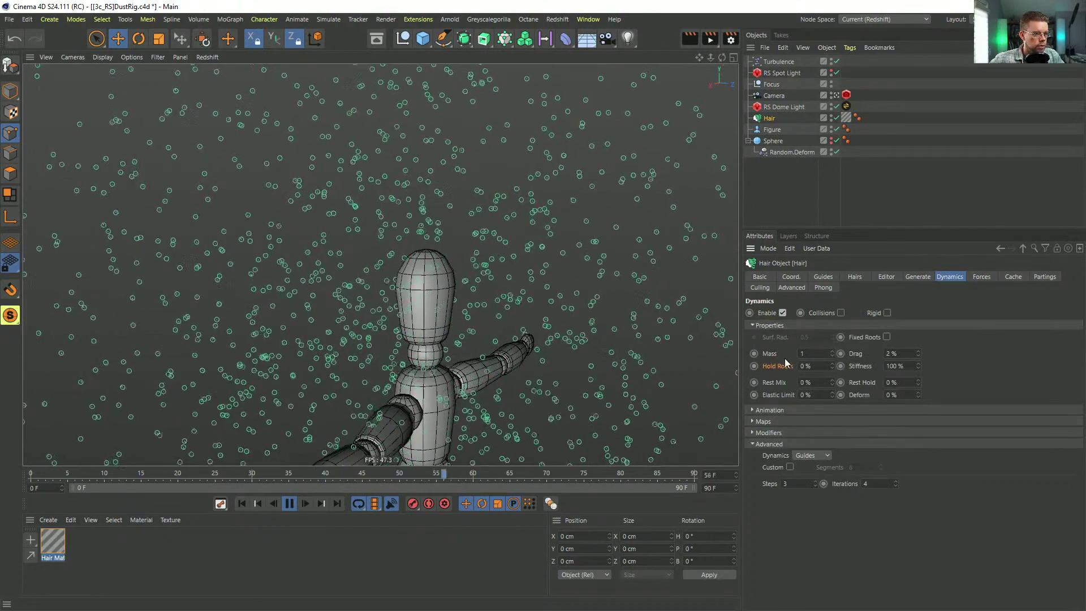
{"action": "left_click", "coordinate": [892, 353]}
{"action": "type", "text": "100"}
{"action": "key", "text": "Return"}
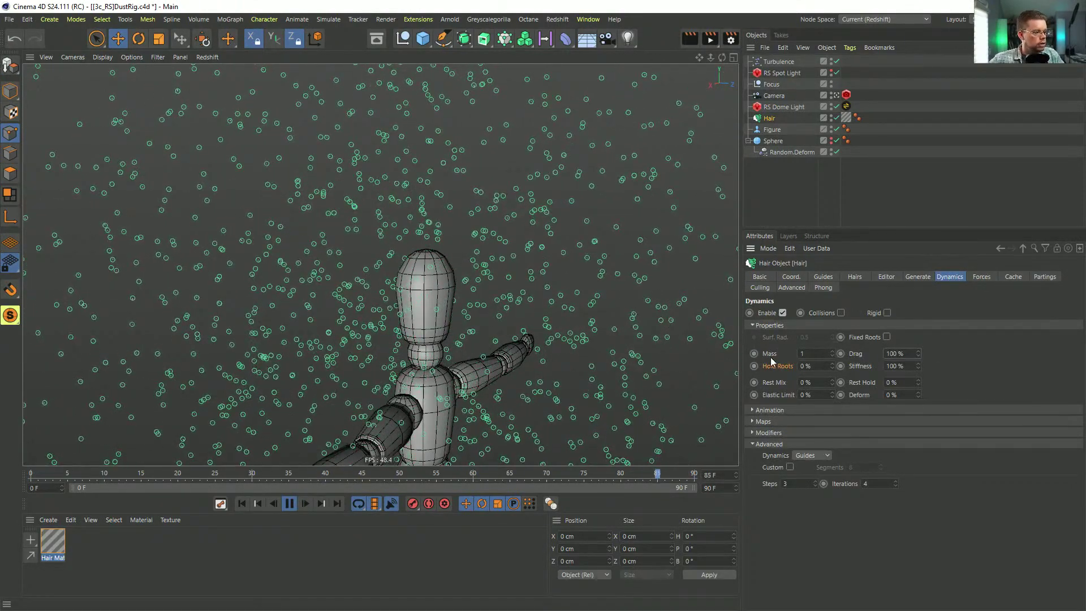
{"action": "type", "text": "5"}
{"action": "key", "text": "Return"}
{"action": "type", "text": "15"}
{"action": "key", "text": "Return"}
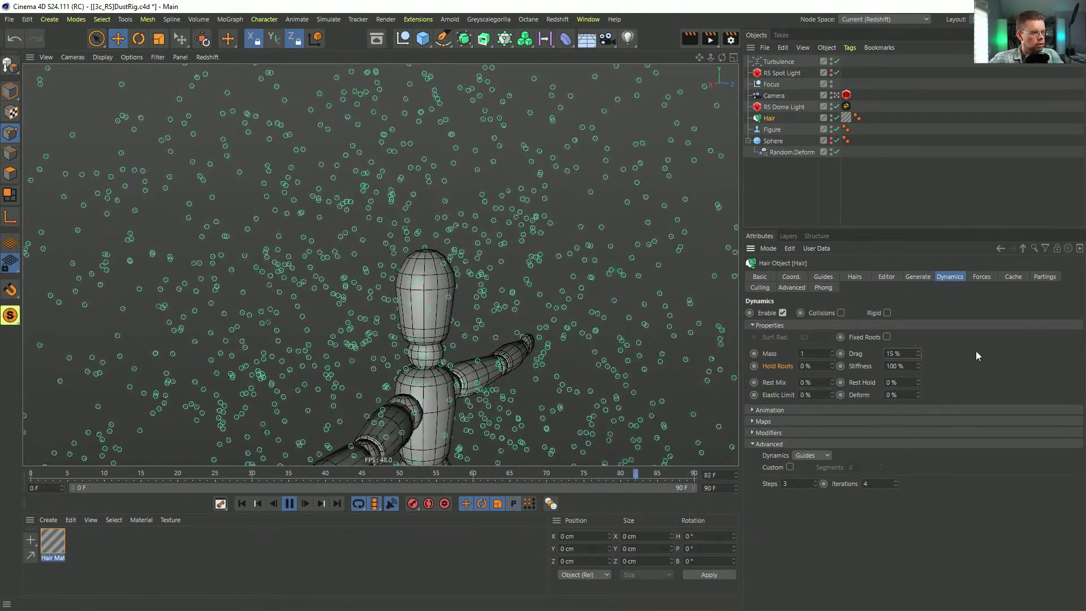
{"action": "double_click", "coordinate": [917, 353]}
{"action": "type", "text": "25"}
{"action": "key", "text": "Return"}
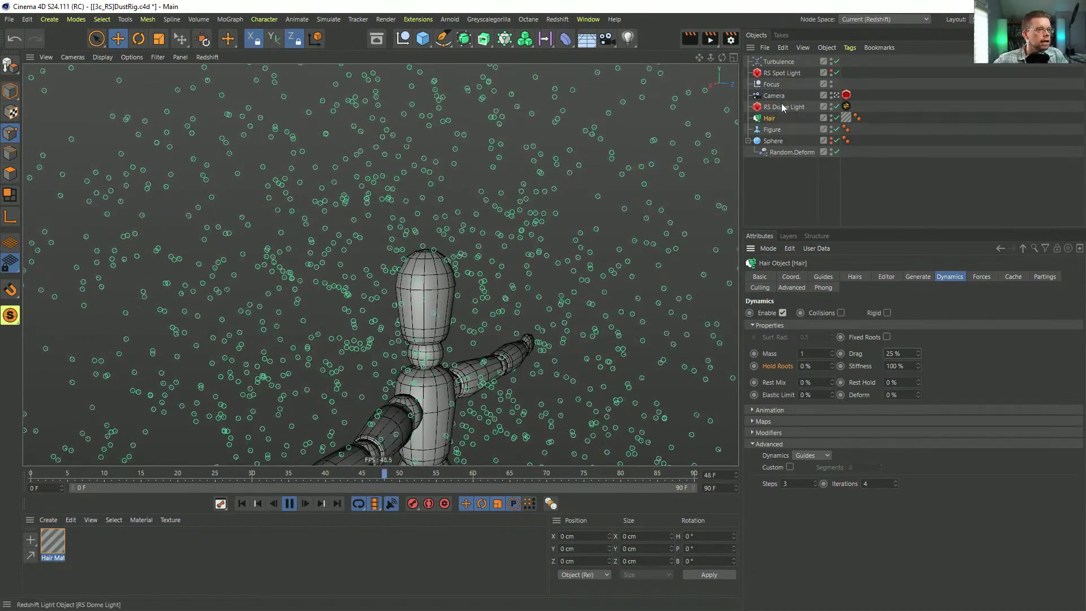
Step: Try a Turbulence scale of about 329% and check it with the Hair object selected
{"action": "left_click", "coordinate": [774, 61]}
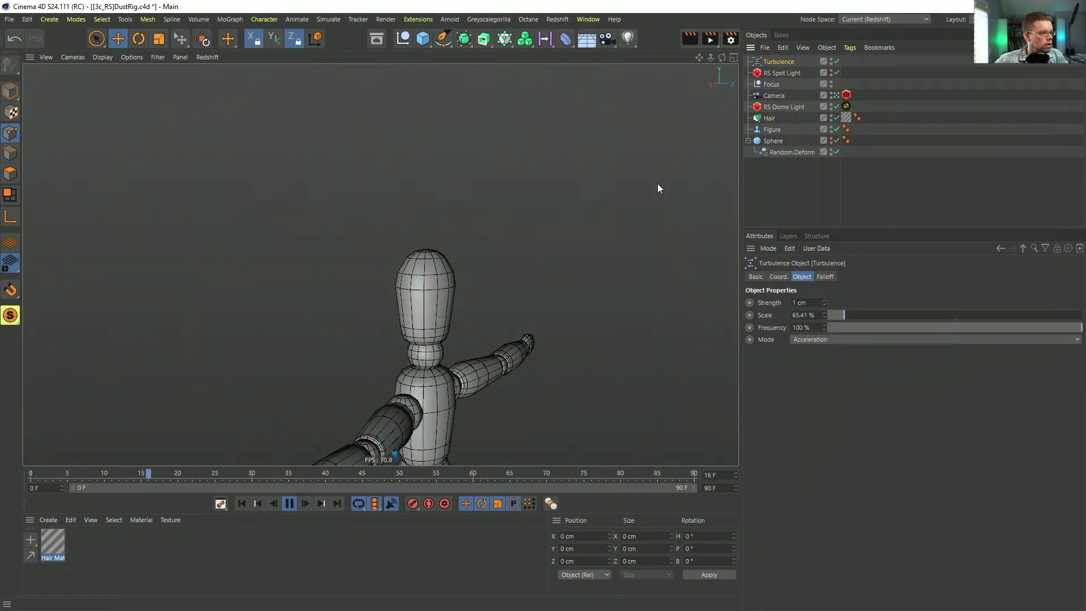
{"action": "left_click", "coordinate": [910, 315]}
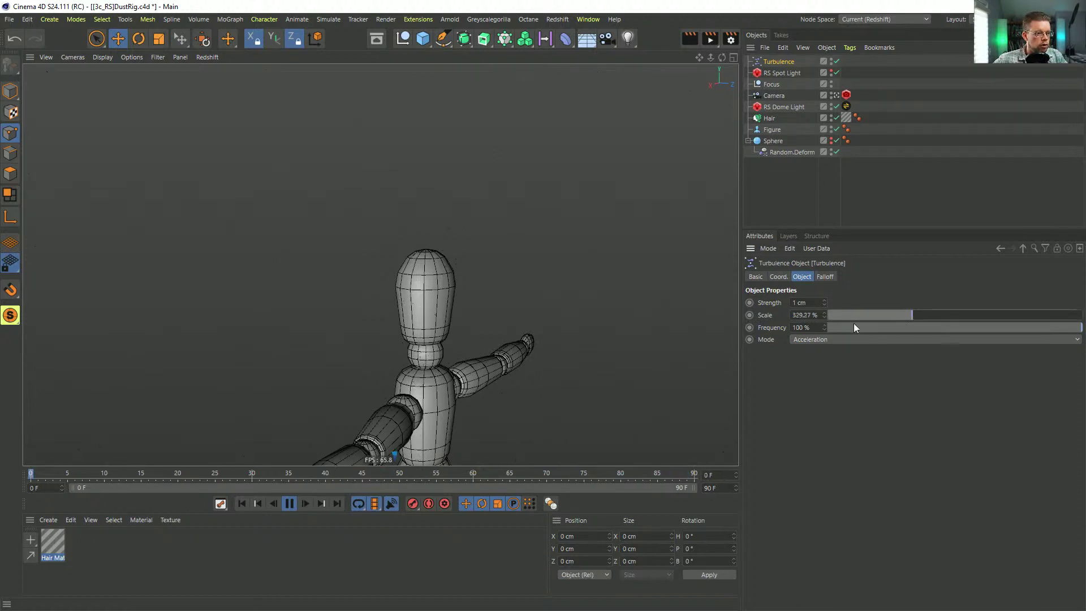
{"action": "left_click", "coordinate": [771, 117]}
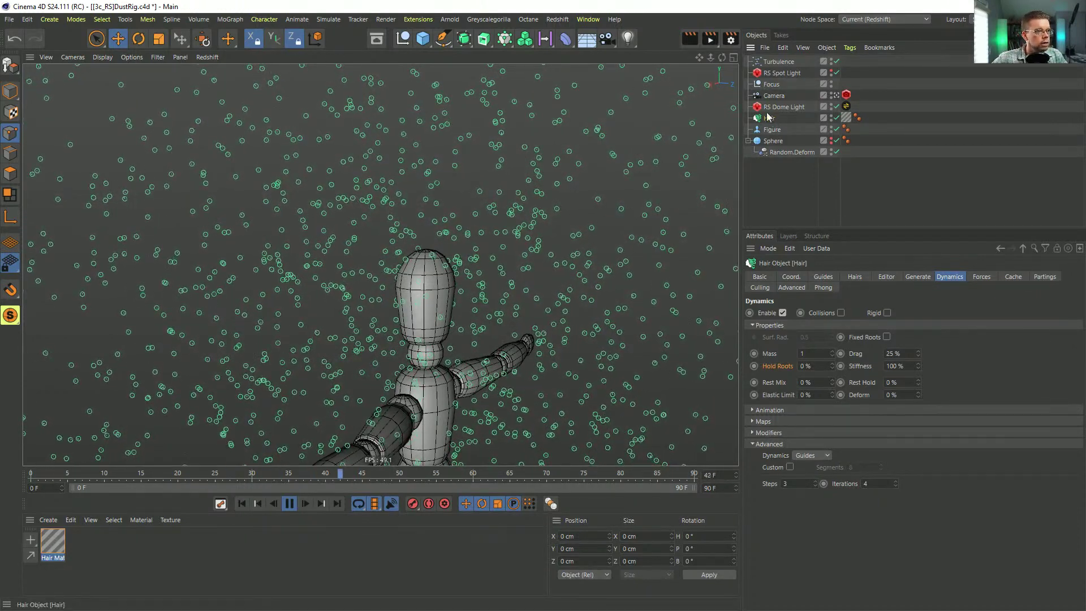
Step: Set the Turbulence strength to 2 cm and its scale to about 99%, checking the motion on the Hair object
{"action": "left_click", "coordinate": [767, 62]}
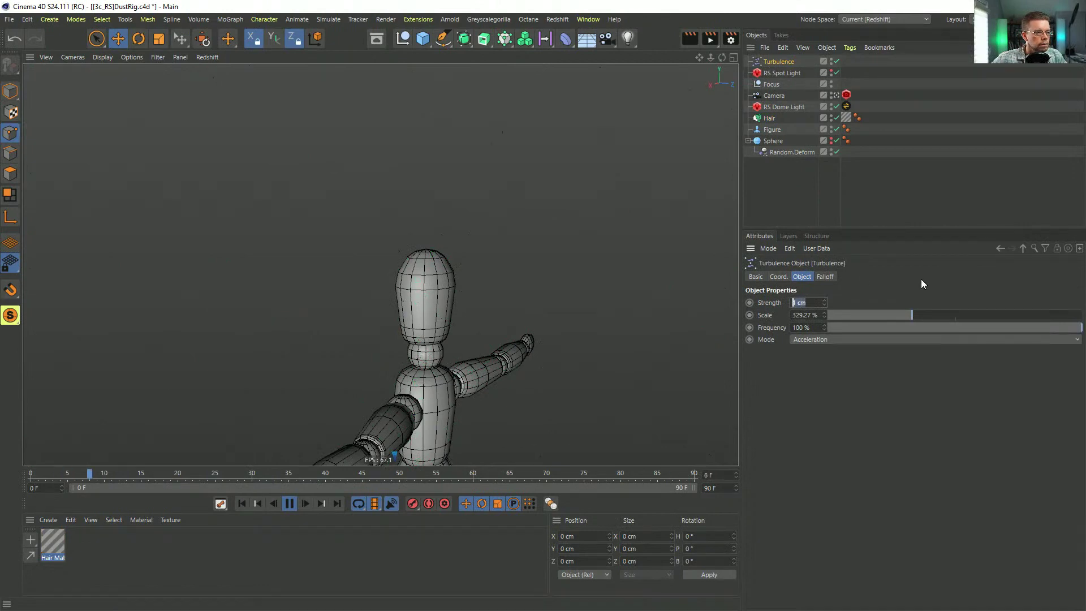
{"action": "left_click", "coordinate": [770, 118]}
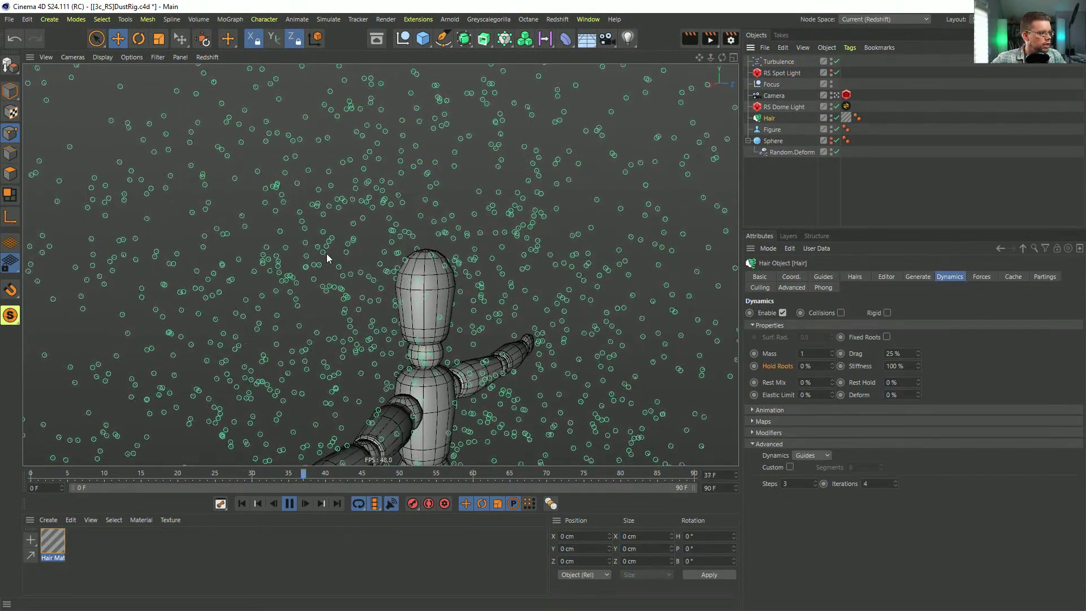
{"action": "left_click", "coordinate": [779, 61]}
{"action": "left_click", "coordinate": [853, 313]}
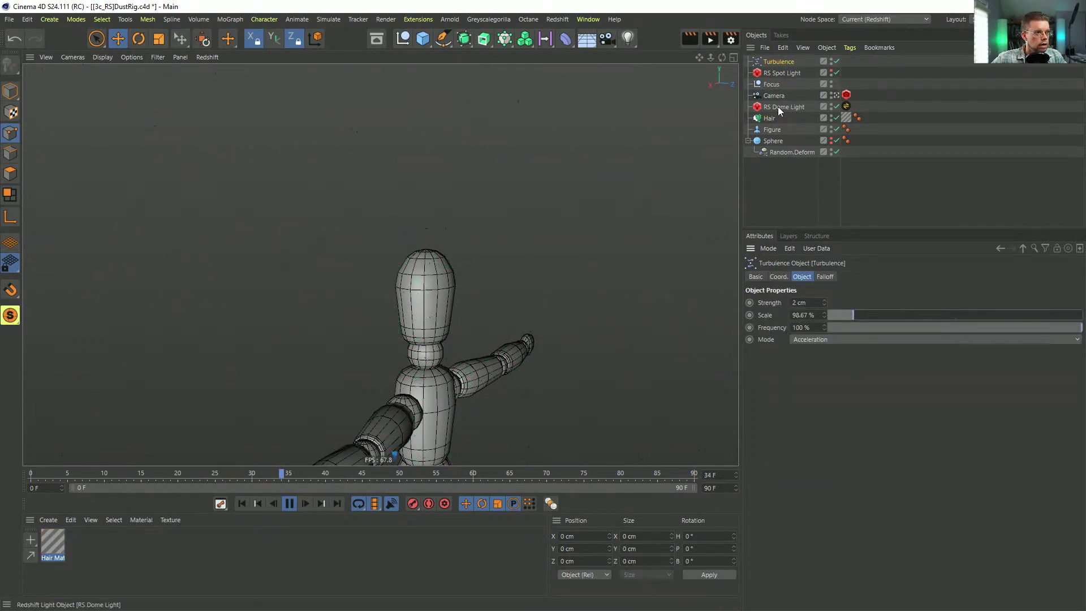
{"action": "left_click", "coordinate": [770, 118]}
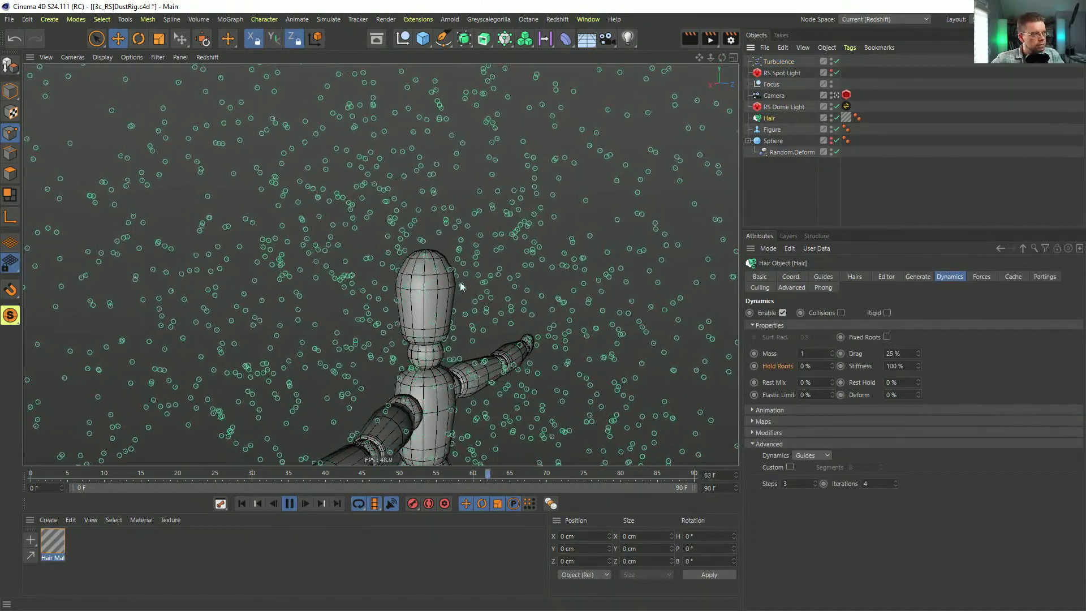
Step: Lower the Turbulence scale to about 17% and check the motion on the Hair object
{"action": "left_click", "coordinate": [779, 62]}
{"action": "left_click_drag", "start_coordinate": [832, 312], "coordinate": [831, 313]}
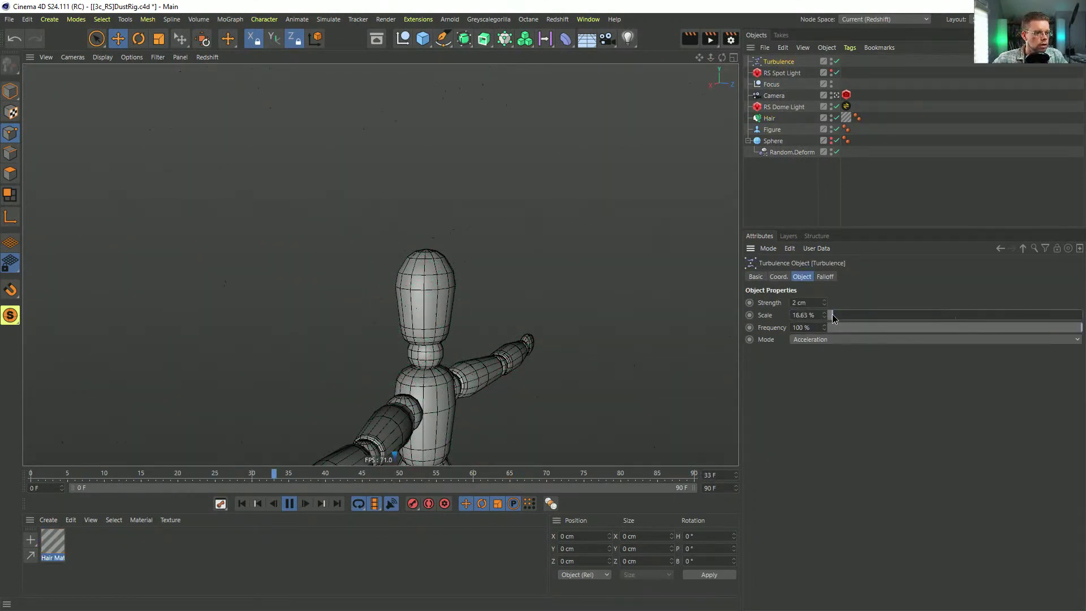
{"action": "left_click", "coordinate": [775, 117]}
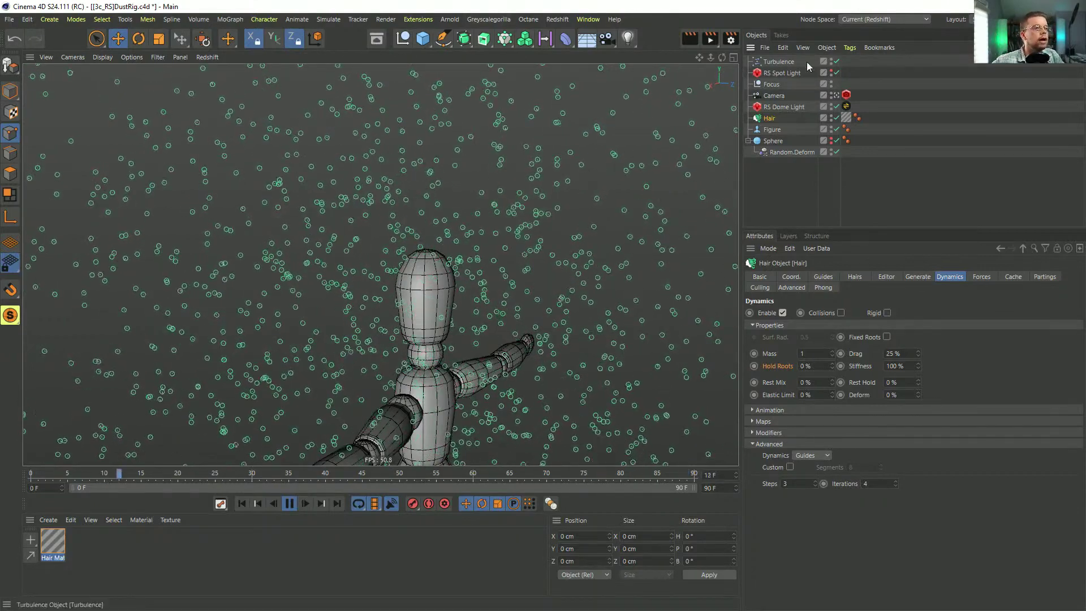
Step: Duplicate the Turbulence object and rename the copy Turbulence.Large
{"action": "left_click_drag", "start_coordinate": [783, 62], "coordinate": [778, 69], "text": "ctrl"}
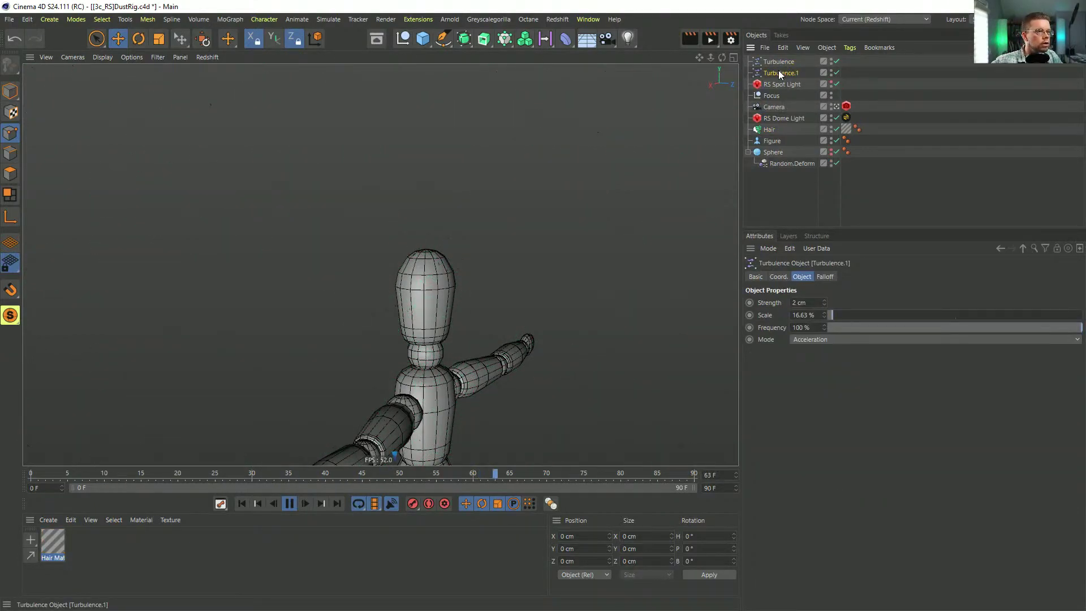
{"action": "double_click", "coordinate": [780, 73]}
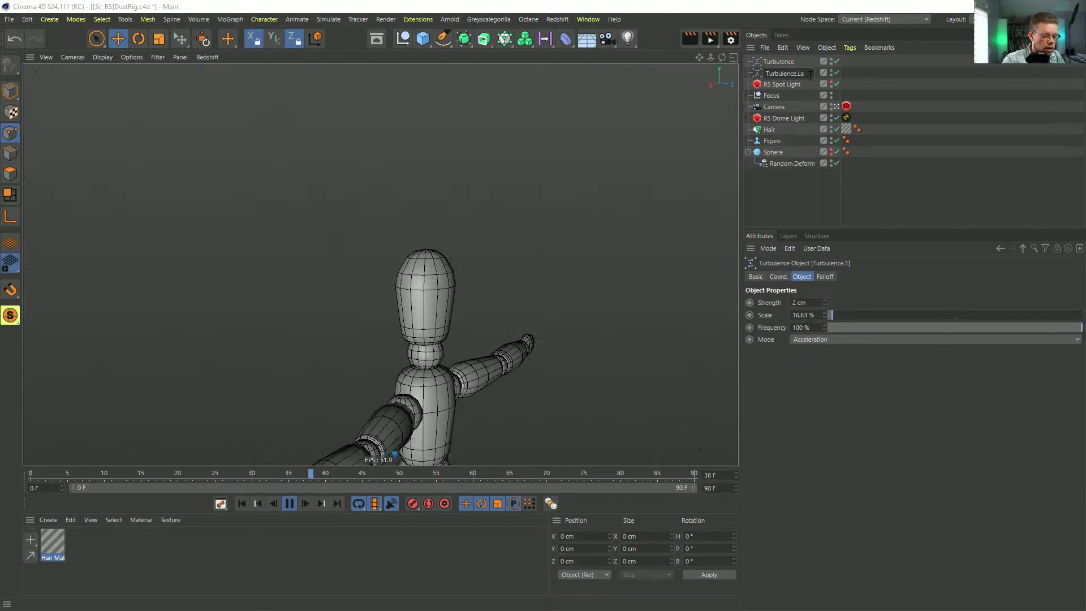
{"action": "type", "text": "Large"}
{"action": "key", "text": "Up"}
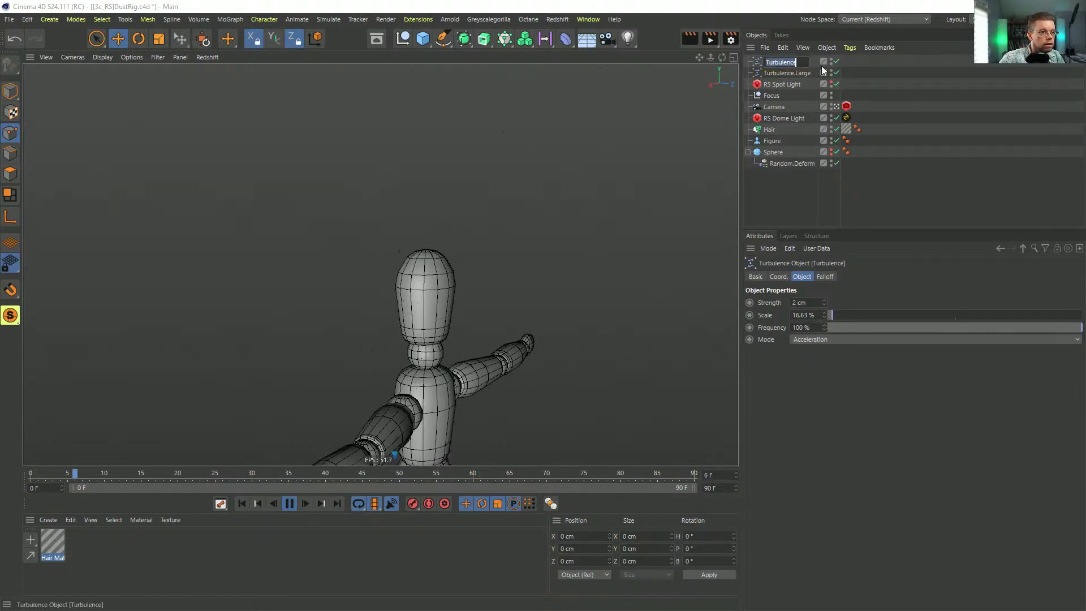
Step: Rename the original turbulence Turbulence.Small and set Turbulence.Large's scale to about 103%, checking the result on the Hair object
{"action": "type", "text": ".Small"}
{"action": "key", "text": "Return"}
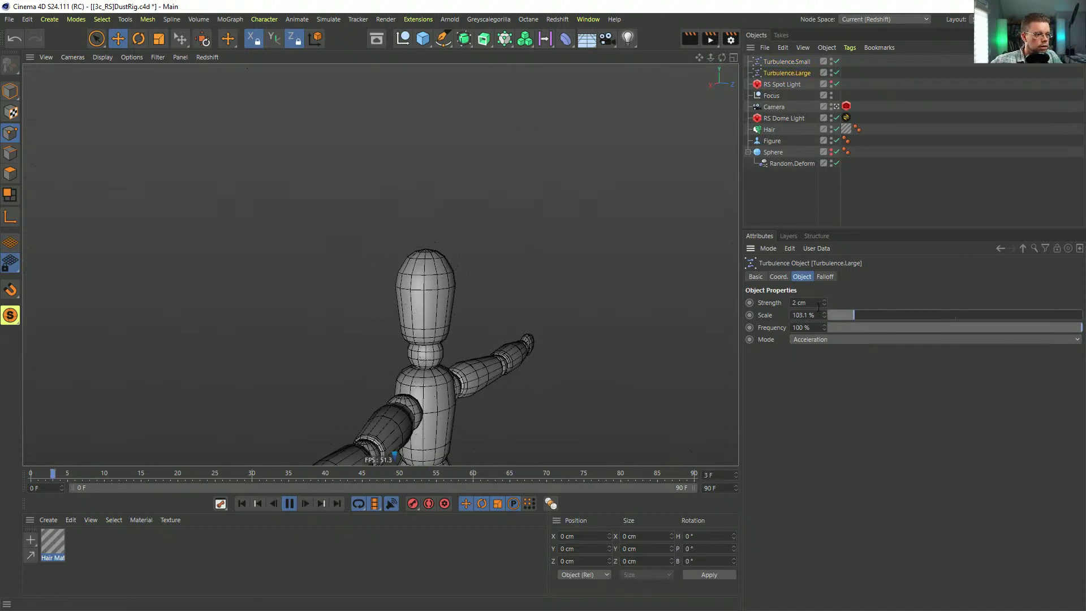
{"action": "left_click", "coordinate": [768, 130]}
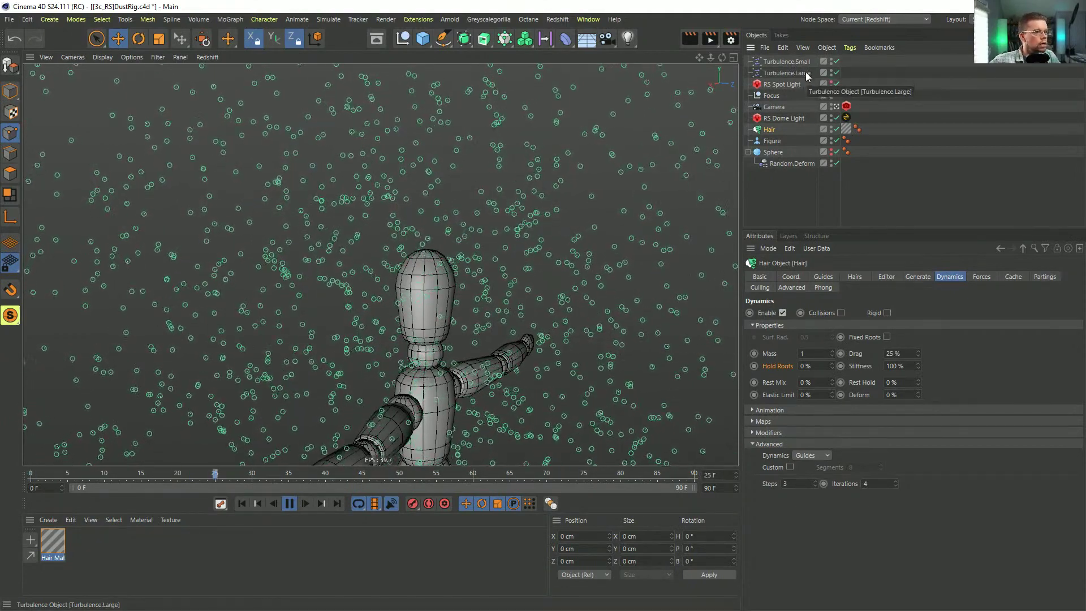
Step: Duplicate Turbulence.Large and give the copy a scale of about 307% and a strength of 3 cm
{"action": "left_click_drag", "start_coordinate": [806, 72], "coordinate": [798, 80]}
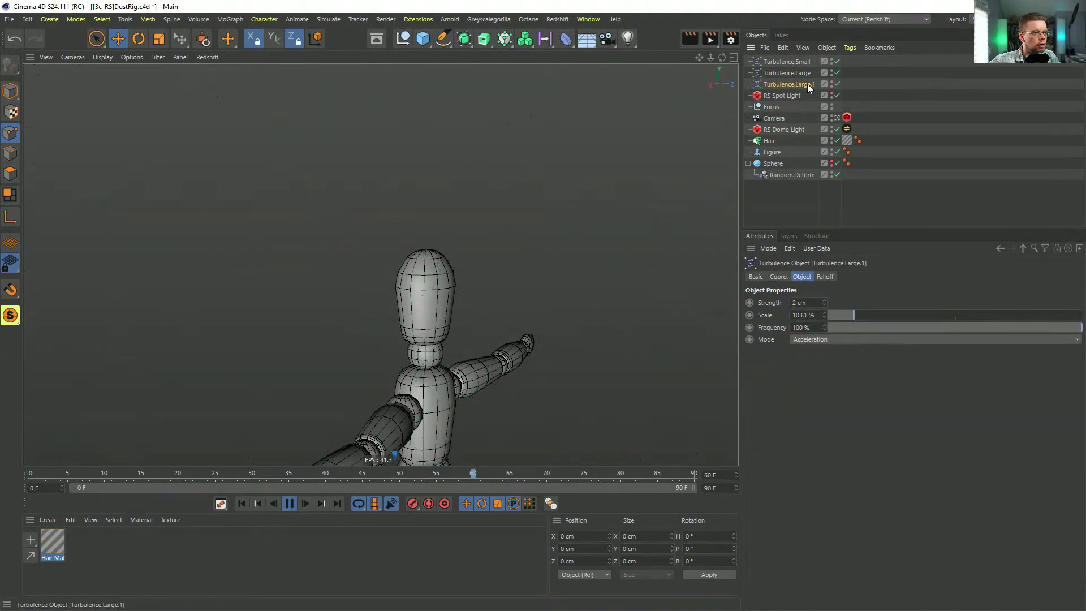
{"action": "left_click_drag", "start_coordinate": [879, 314], "coordinate": [906, 317]}
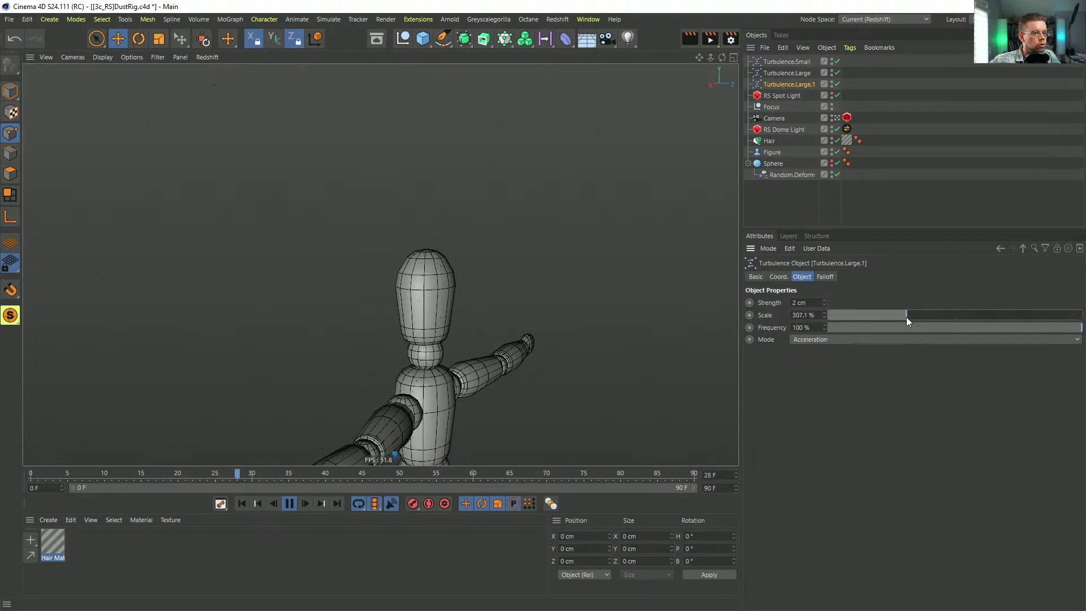
{"action": "double_click", "coordinate": [809, 301]}
{"action": "type", "text": "3"}
{"action": "key", "text": "Return"}
Step: Reduce the strength of Turbulence.Small to 1 cm and check the particle motion with the Hair object selected
{"action": "left_click", "coordinate": [789, 73]}
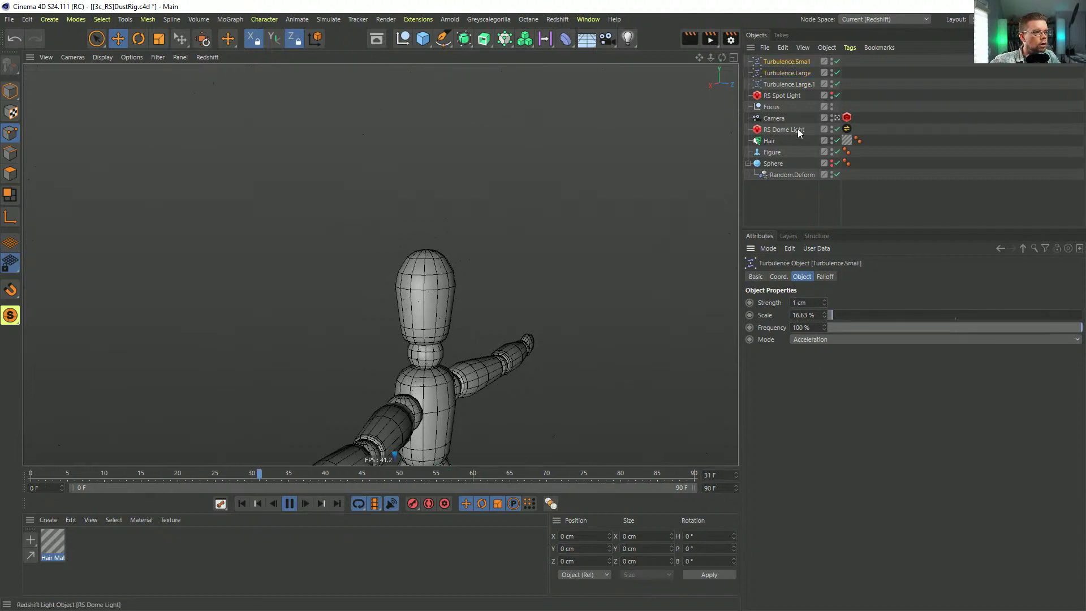
{"action": "left_click", "coordinate": [769, 141]}
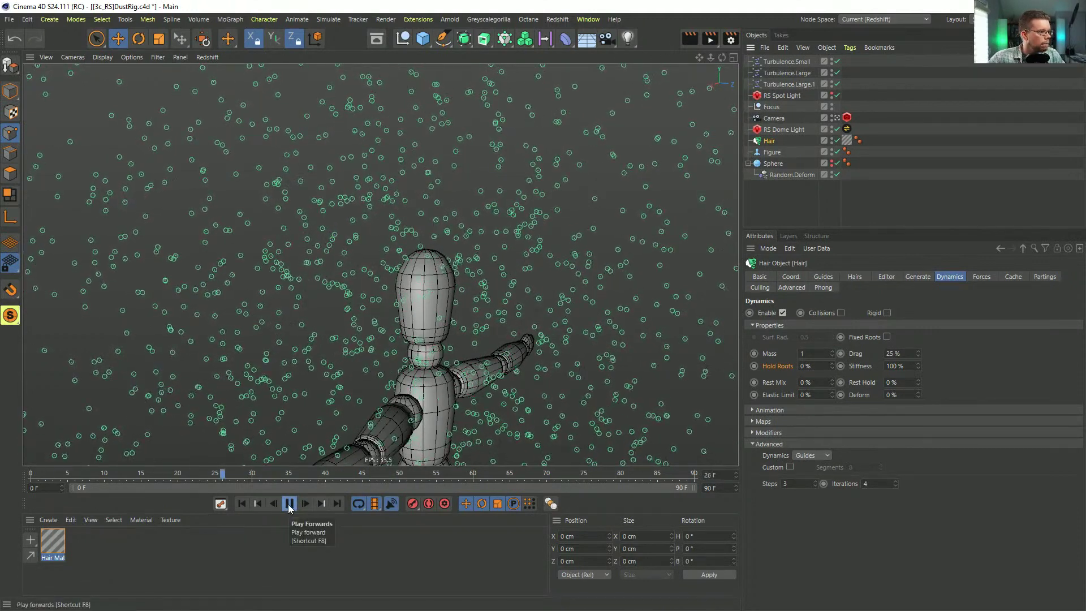
{"action": "left_click", "coordinate": [784, 61]}
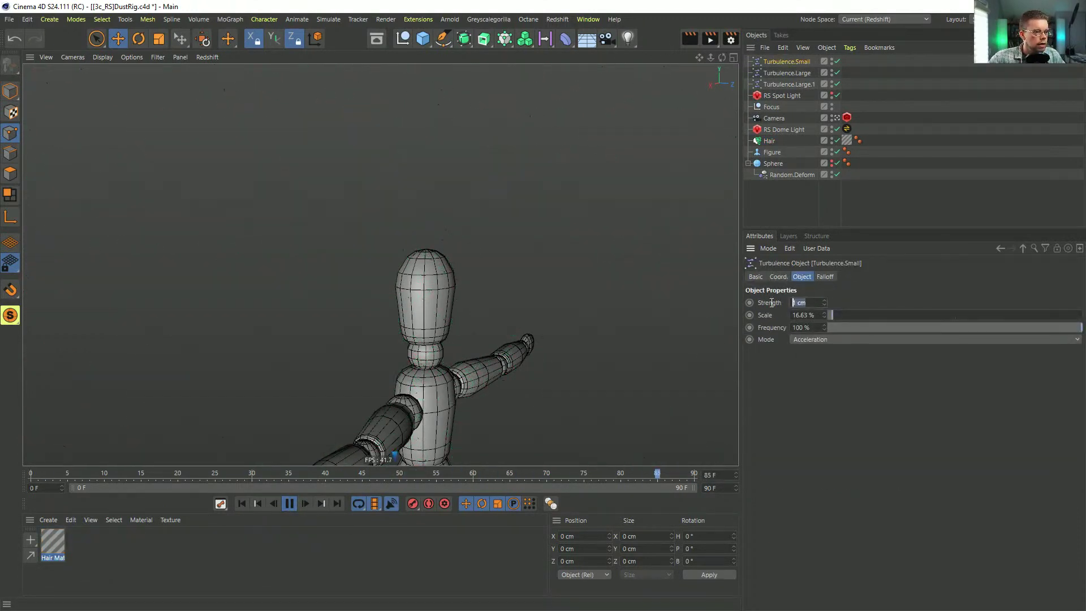
{"action": "left_click", "coordinate": [771, 141]}
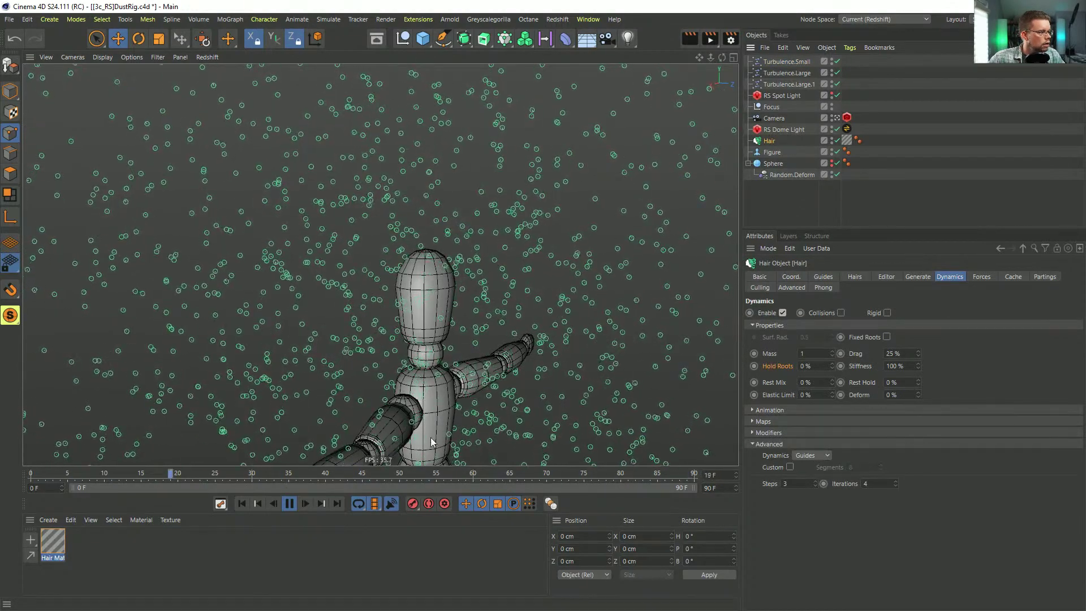
Step: Stop the playback and inspect the particles around the figure from another angle
{"action": "left_click", "coordinate": [289, 503]}
{"action": "left_click_drag", "start_coordinate": [497, 283], "coordinate": [538, 310], "text": "alt"}
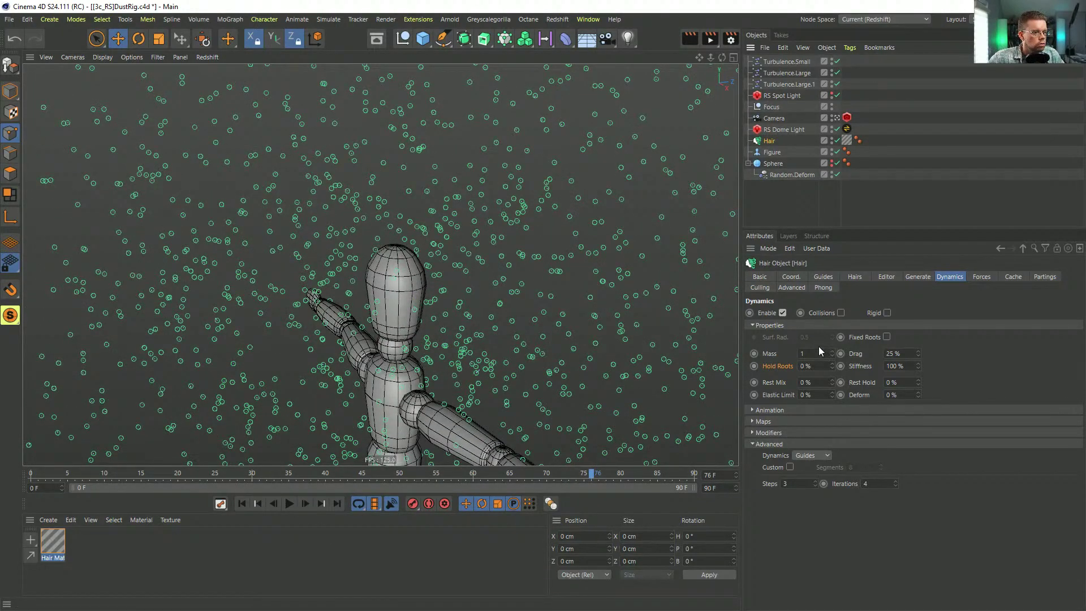
Step: Save the scene, return to the first frame and set the Hair object's guide count to 22200
{"action": "left_click", "coordinate": [851, 279]}
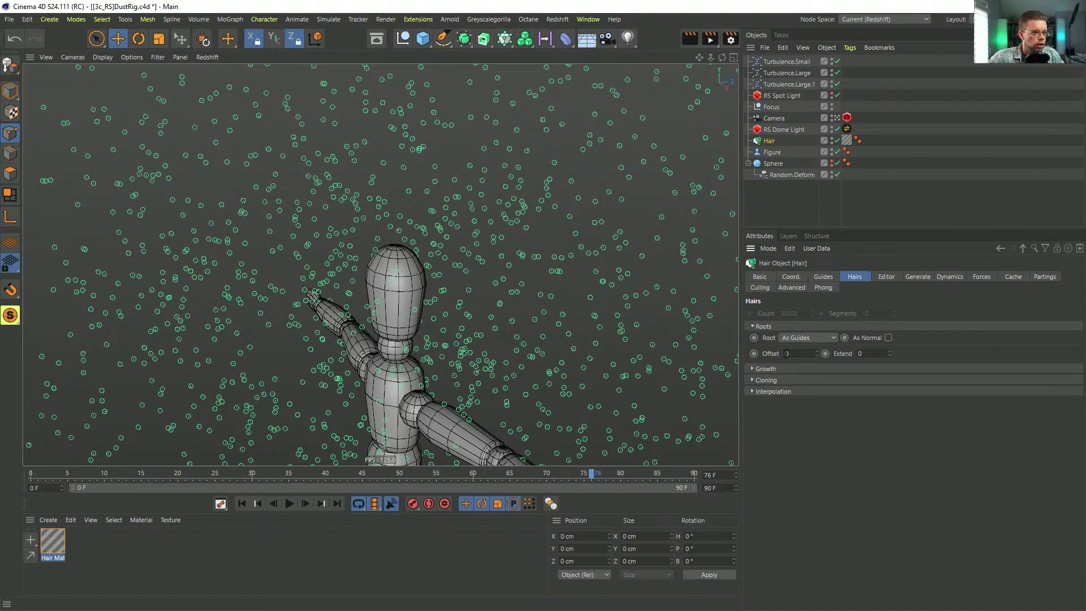
{"action": "left_click", "coordinate": [819, 276]}
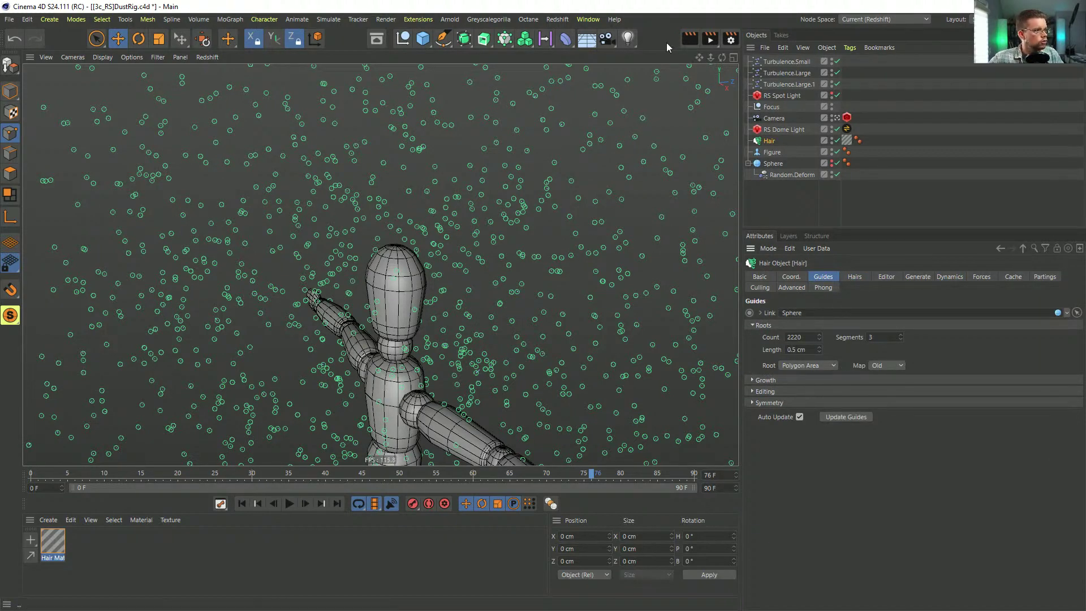
{"action": "key", "text": "ctrl+s"}
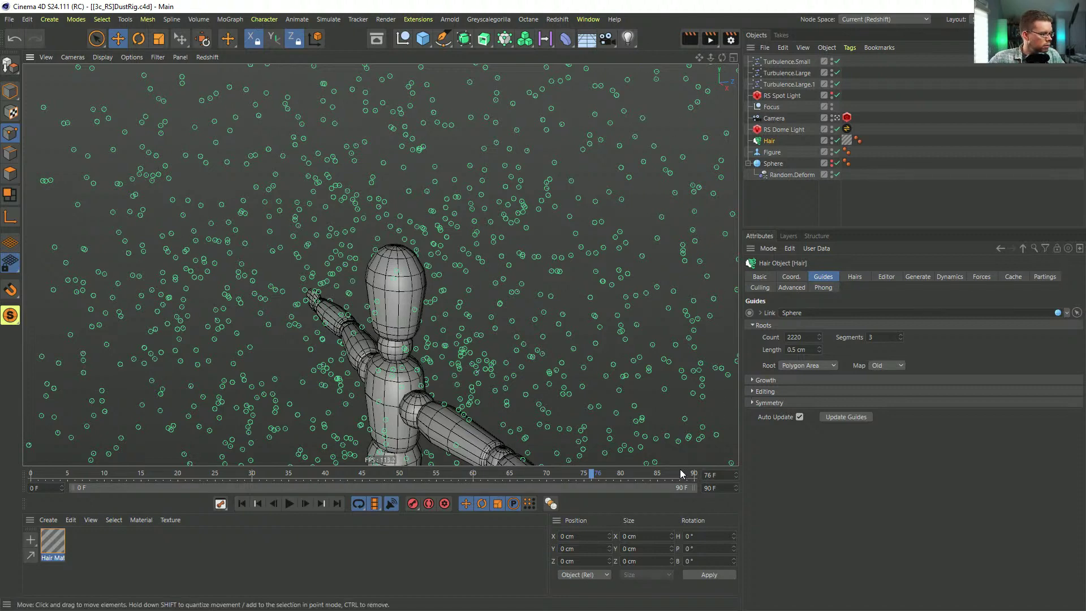
{"action": "left_click", "coordinate": [242, 503]}
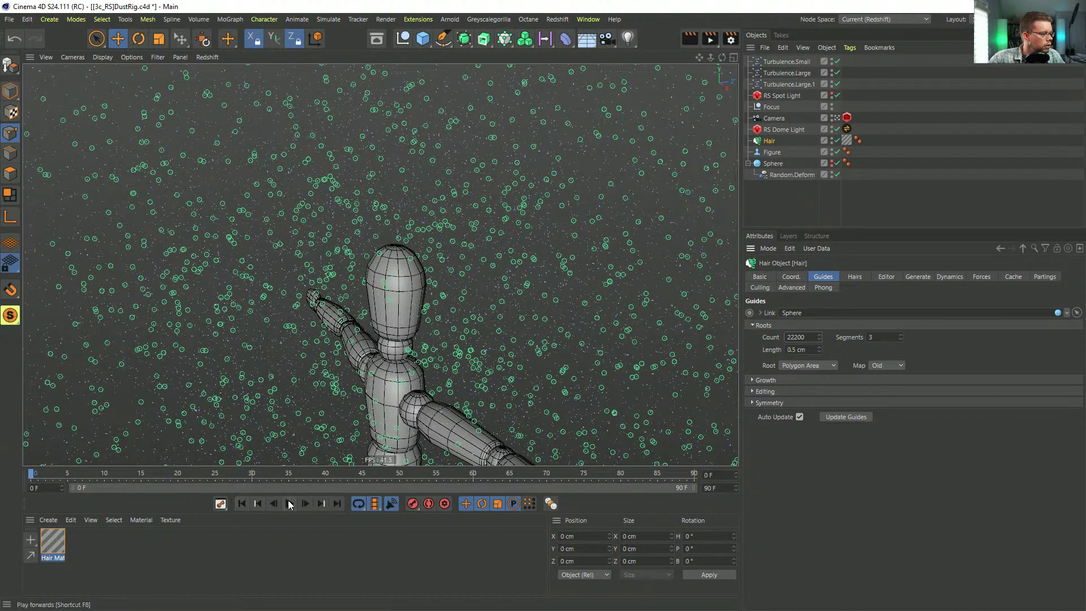
Step: Play the simulation with the denser guides, checking the particles around the figure's head, and return to the first frame
{"action": "scroll", "coordinate": [435, 232], "scroll_direction": "up", "scroll_amount": 3}
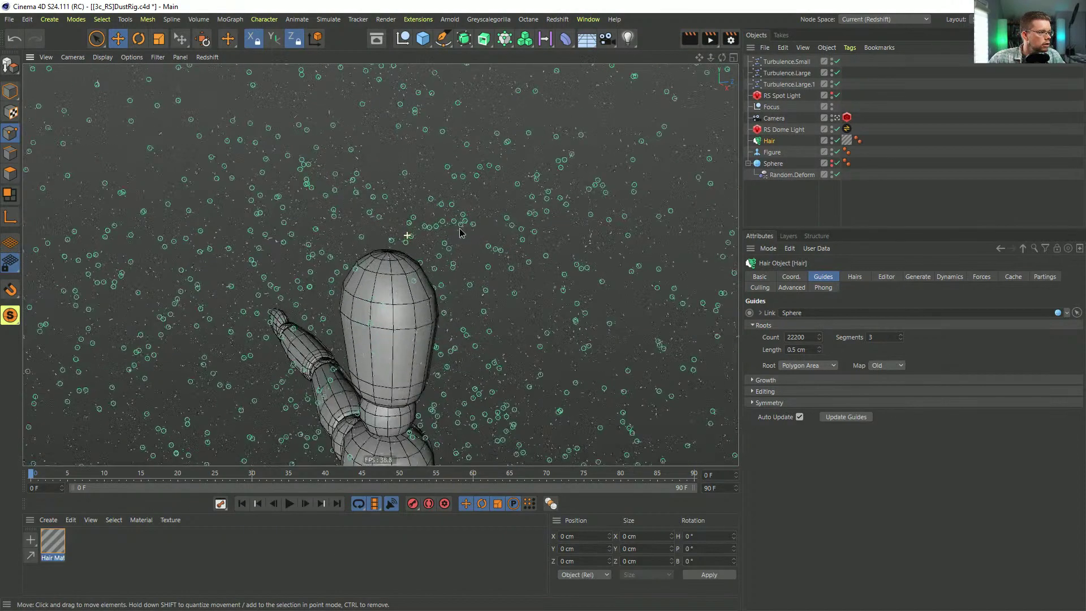
{"action": "scroll", "coordinate": [463, 229], "scroll_direction": "up", "scroll_amount": 2}
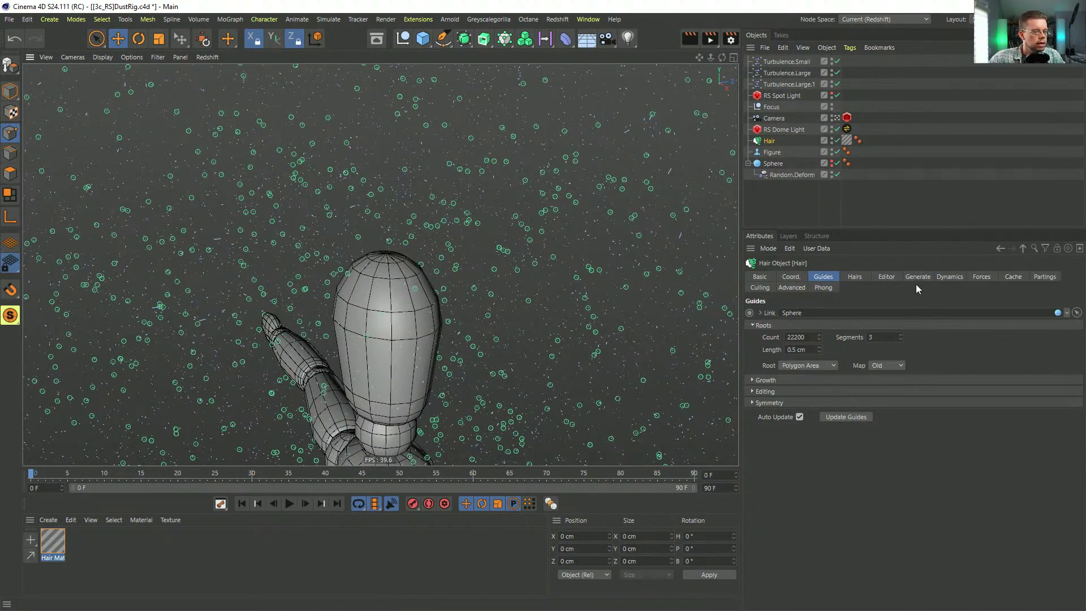
{"action": "left_click", "coordinate": [287, 506]}
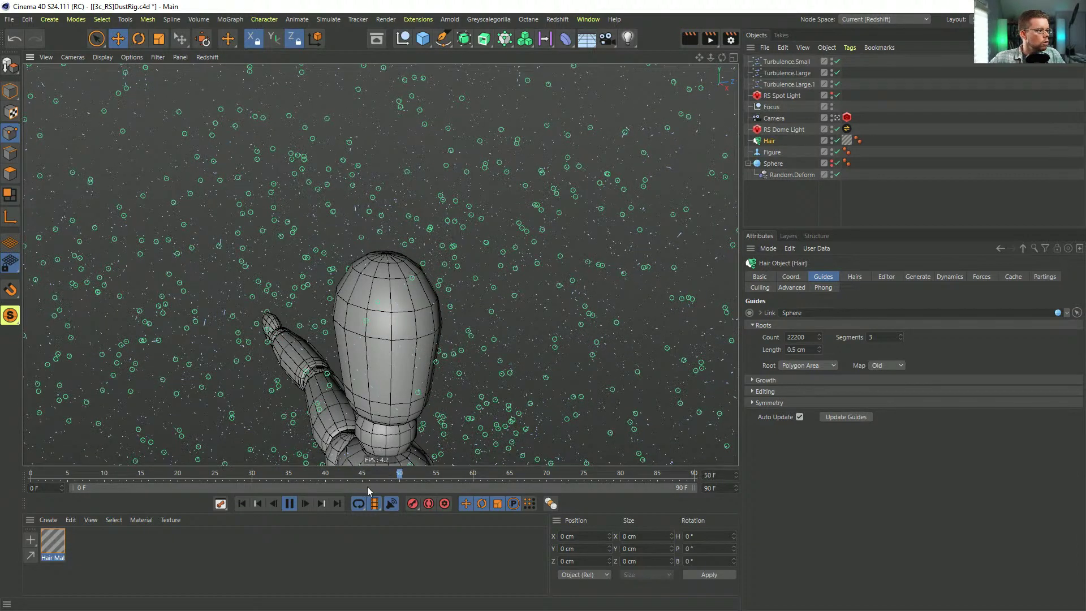
{"action": "left_click", "coordinate": [289, 503]}
{"action": "left_click", "coordinate": [242, 503]}
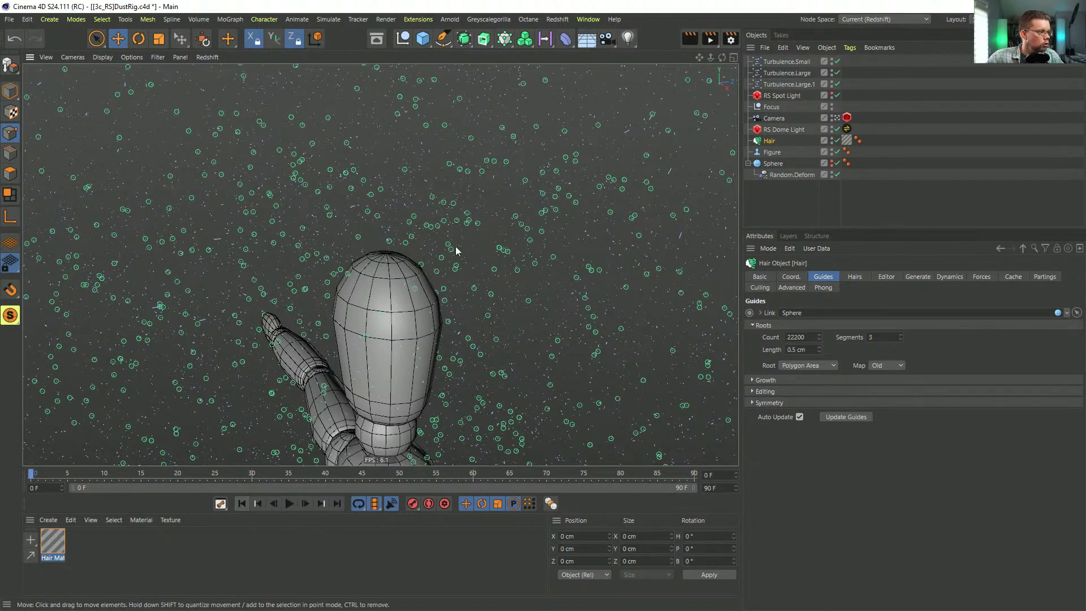
Step: Show all the Hair object's guides, play the simulation briefly and return to the first frame
{"action": "left_click", "coordinate": [335, 20]}
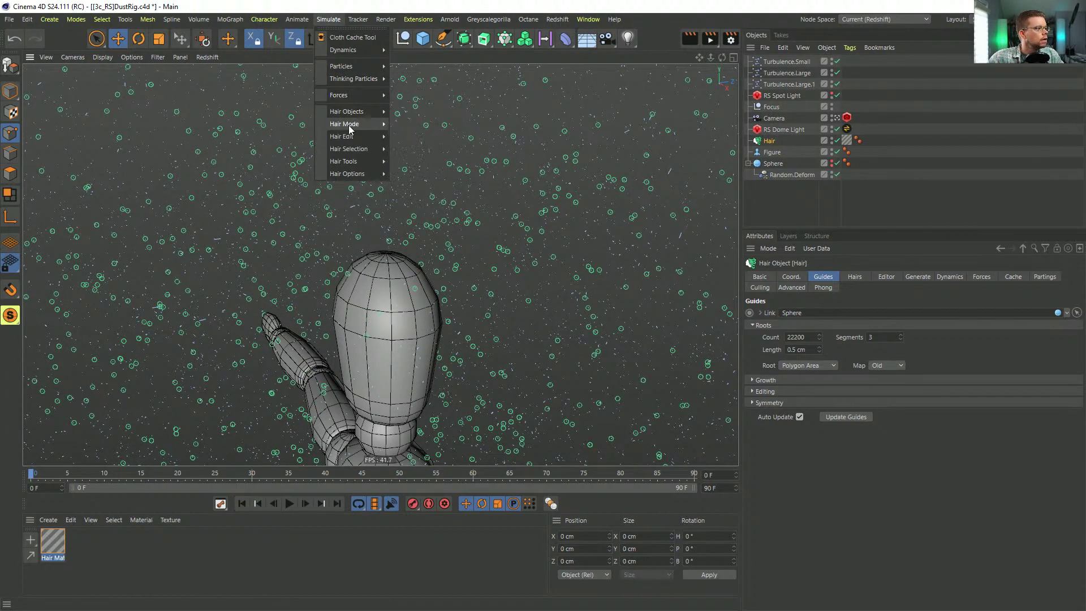
{"action": "mouse_move", "coordinate": [353, 150]}
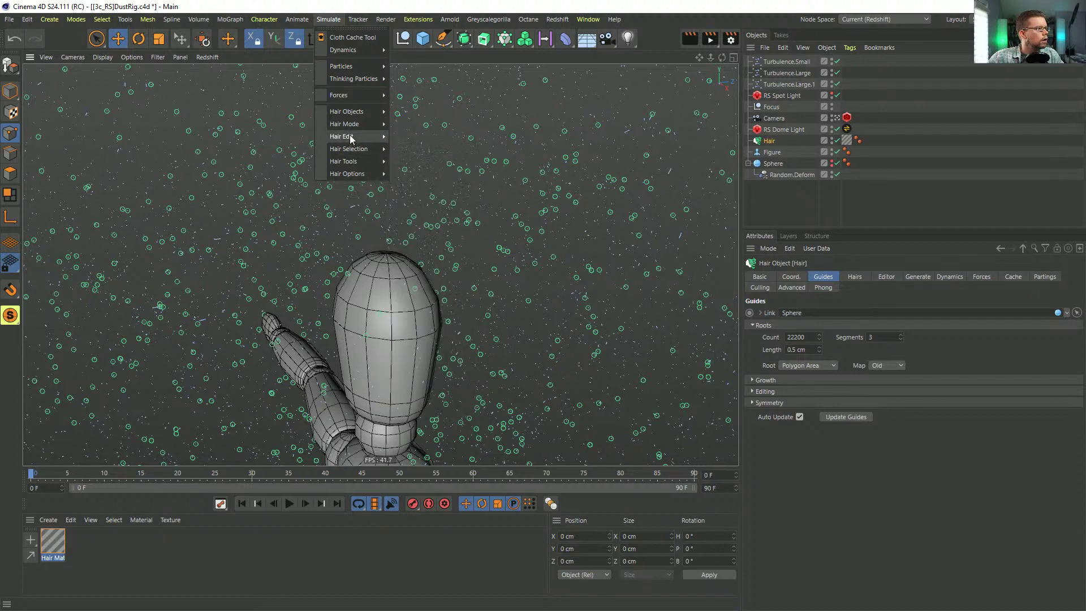
{"action": "left_click", "coordinate": [422, 303]}
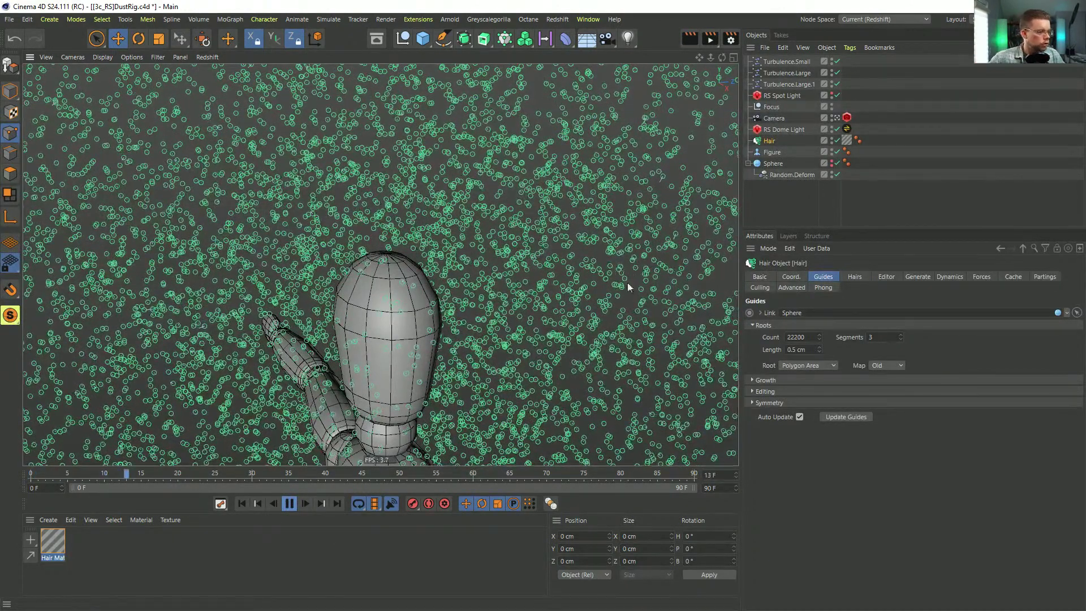
{"action": "left_click", "coordinate": [291, 502]}
{"action": "left_click", "coordinate": [257, 503]}
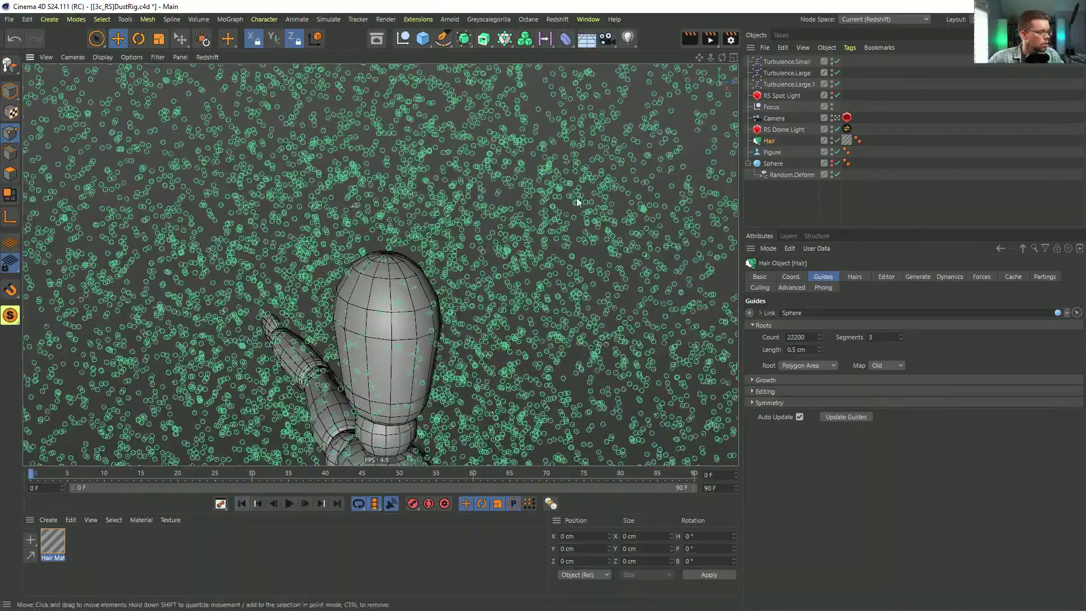
{"action": "left_click_drag", "start_coordinate": [424, 310], "coordinate": [395, 313], "text": "alt"}
{"action": "mouse_move", "coordinate": [396, 312]}
{"action": "right_mouse_down", "text": "alt"}
{"action": "mouse_move", "coordinate": [328, 313]}
{"action": "mouse_move", "coordinate": [385, 314]}
{"action": "right_mouse_up", "text": "alt"}
{"action": "left_click_drag", "start_coordinate": [385, 314], "coordinate": [410, 317], "text": "alt"}
{"action": "mouse_move", "coordinate": [410, 316]}
{"action": "right_mouse_down", "text": "alt"}
{"action": "mouse_move", "coordinate": [373, 314]}
{"action": "mouse_move", "coordinate": [397, 310]}
{"action": "right_mouse_up", "text": "alt"}
{"action": "left_click_drag", "start_coordinate": [398, 310], "coordinate": [475, 270], "text": "alt"}
{"action": "mouse_move", "coordinate": [476, 270]}
{"action": "right_mouse_down", "text": "alt"}
{"action": "mouse_move", "coordinate": [429, 271]}
{"action": "mouse_move", "coordinate": [463, 272]}
{"action": "right_mouse_up", "text": "alt"}
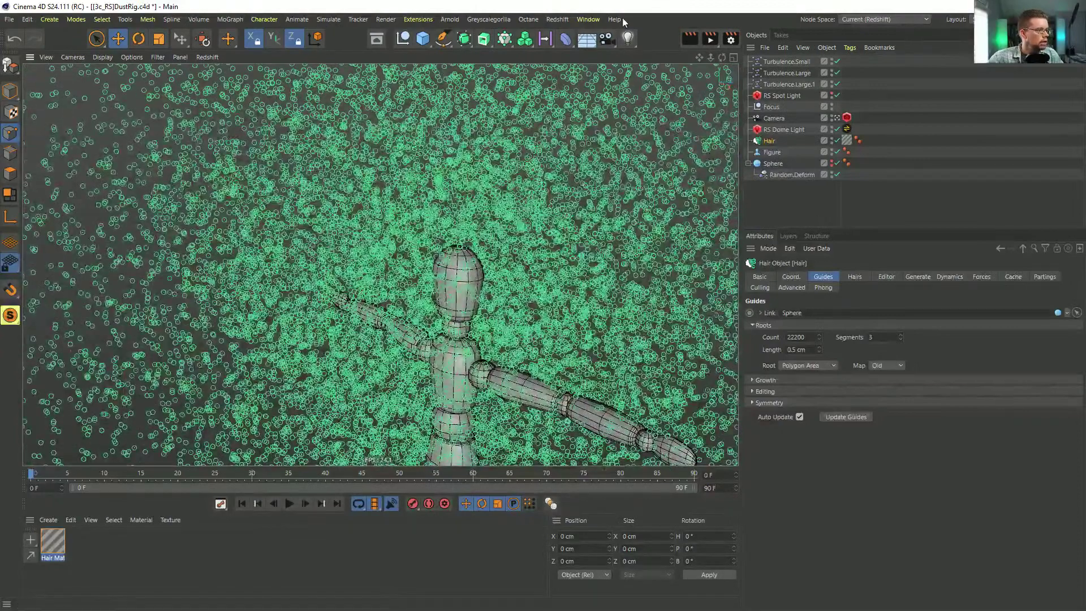
Step: Keep the external render running, open the Picture Viewer and play the rendered dust sequence from its first frame
{"action": "left_click", "coordinate": [588, 19]}
{"action": "left_click", "coordinate": [642, 310]}
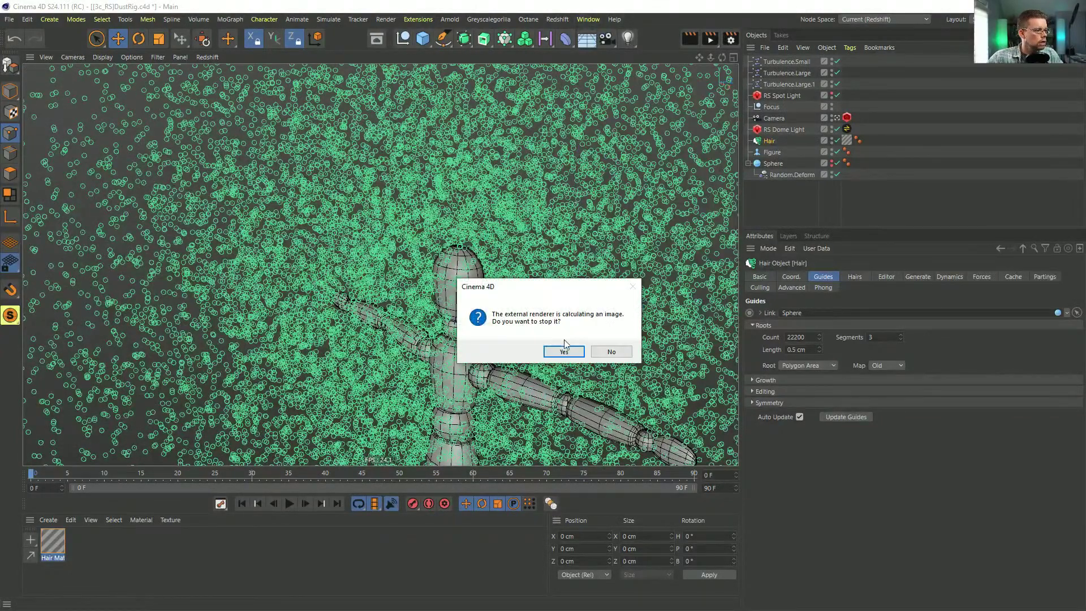
{"action": "left_click", "coordinate": [612, 354]}
{"action": "left_click", "coordinate": [588, 19]}
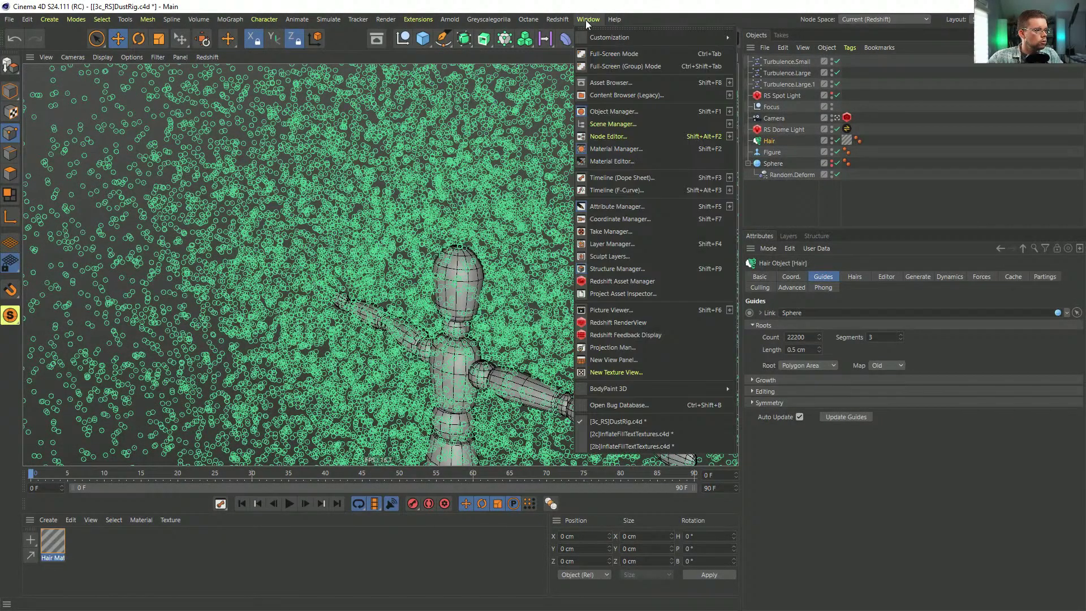
{"action": "left_click", "coordinate": [591, 22]}
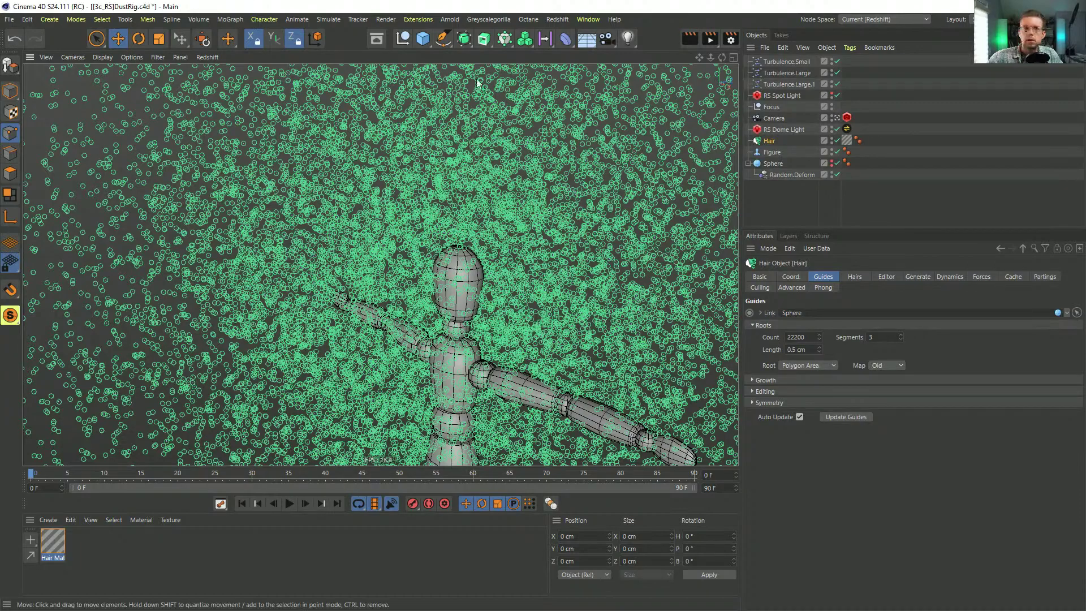
{"action": "left_click", "coordinate": [588, 19]}
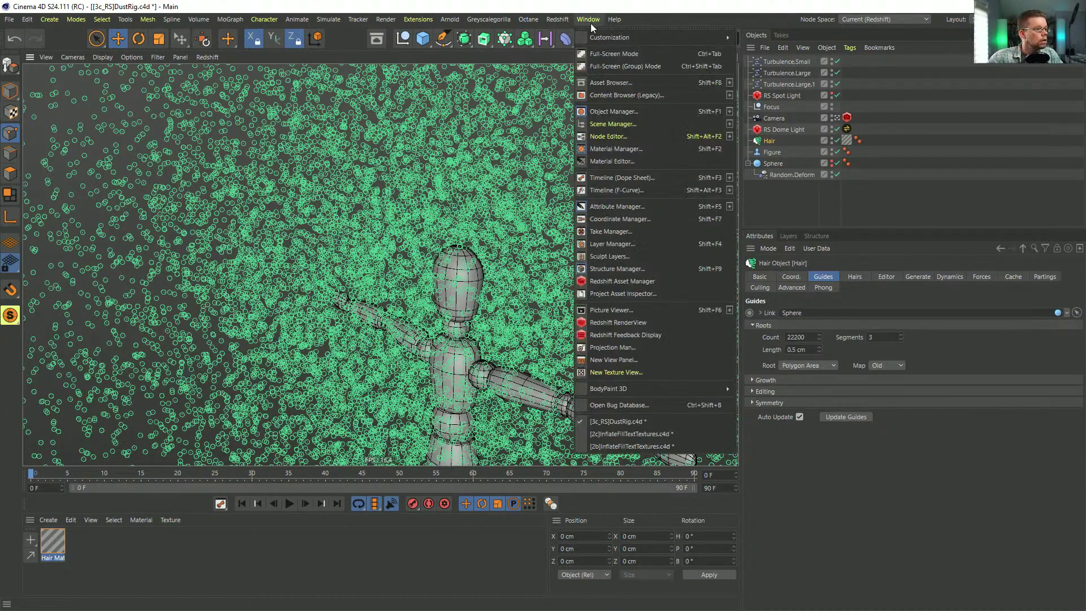
{"action": "left_click", "coordinate": [643, 308]}
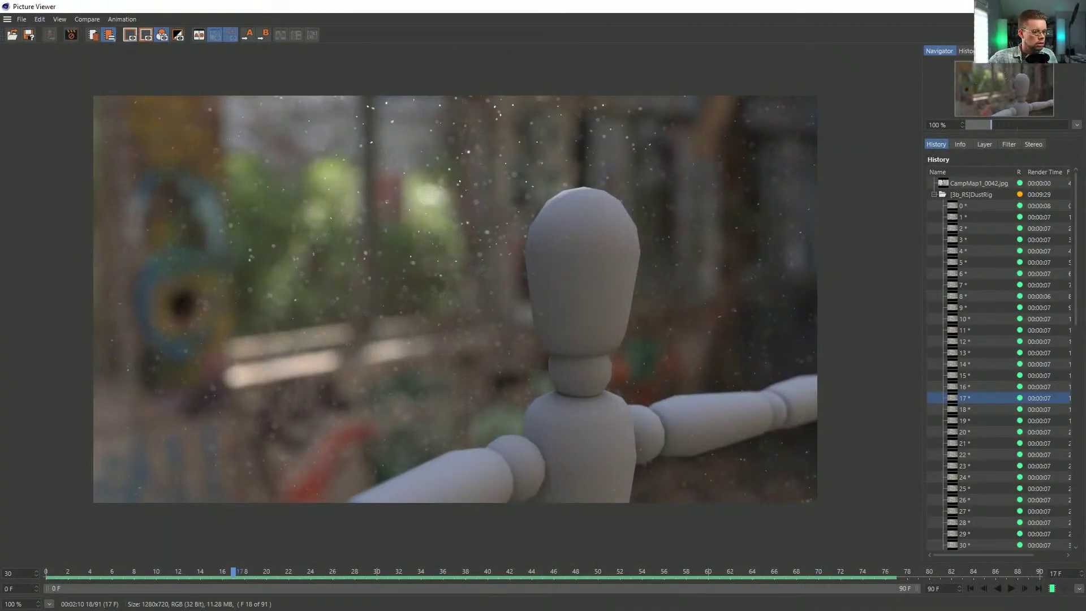
{"action": "left_click", "coordinate": [971, 589]}
{"action": "left_click", "coordinate": [1014, 589]}
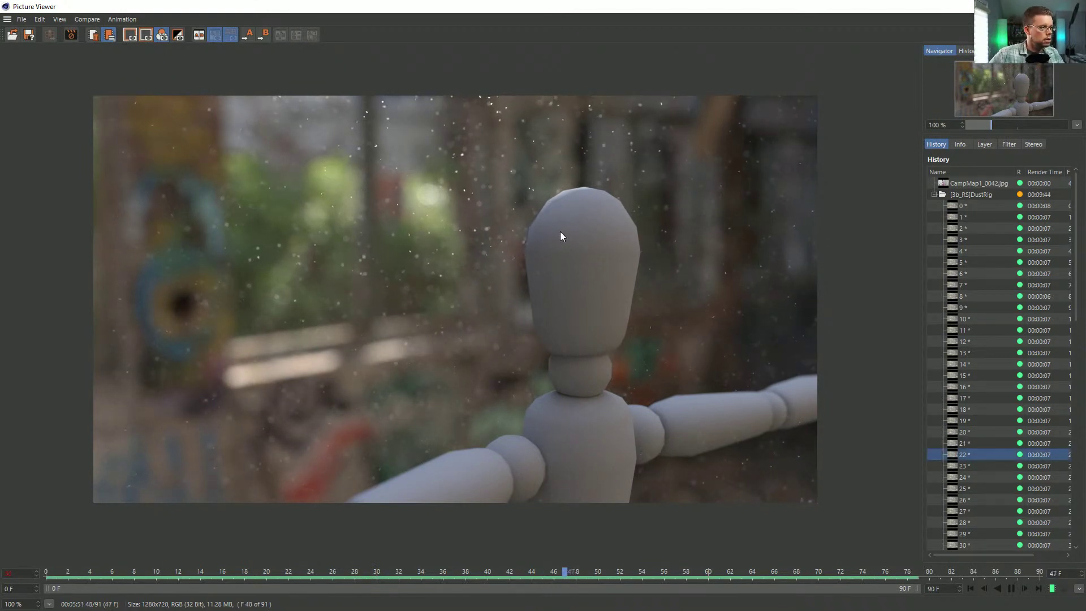
{"action": "left_click", "coordinate": [1011, 590]}
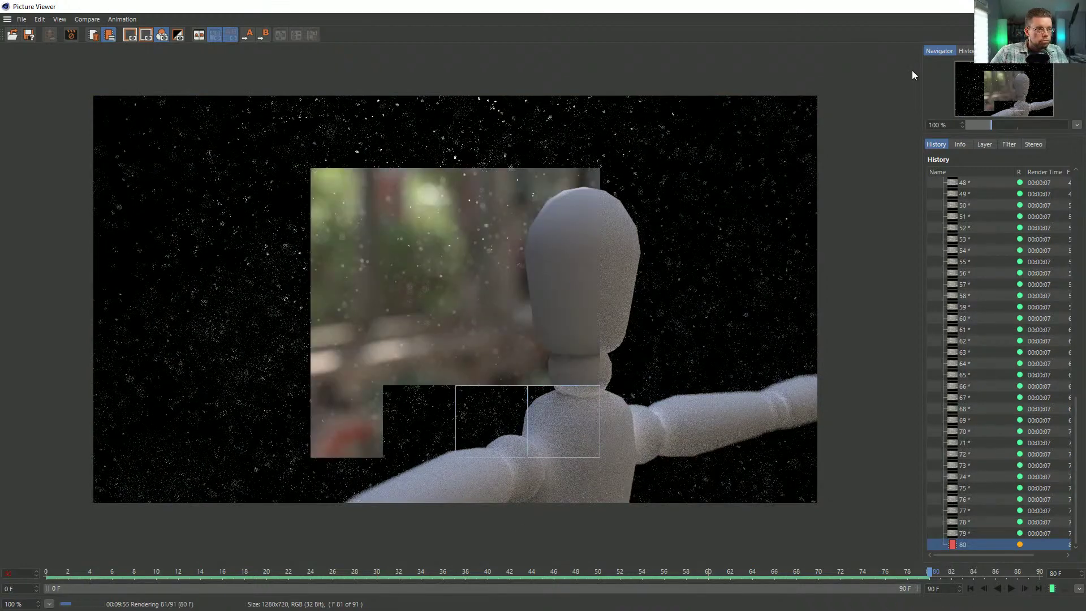
Step: Move the Picture Viewer window aside to uncover the viewport and the object settings
{"action": "left_click_drag", "start_coordinate": [838, 8], "coordinate": [802, 49]}
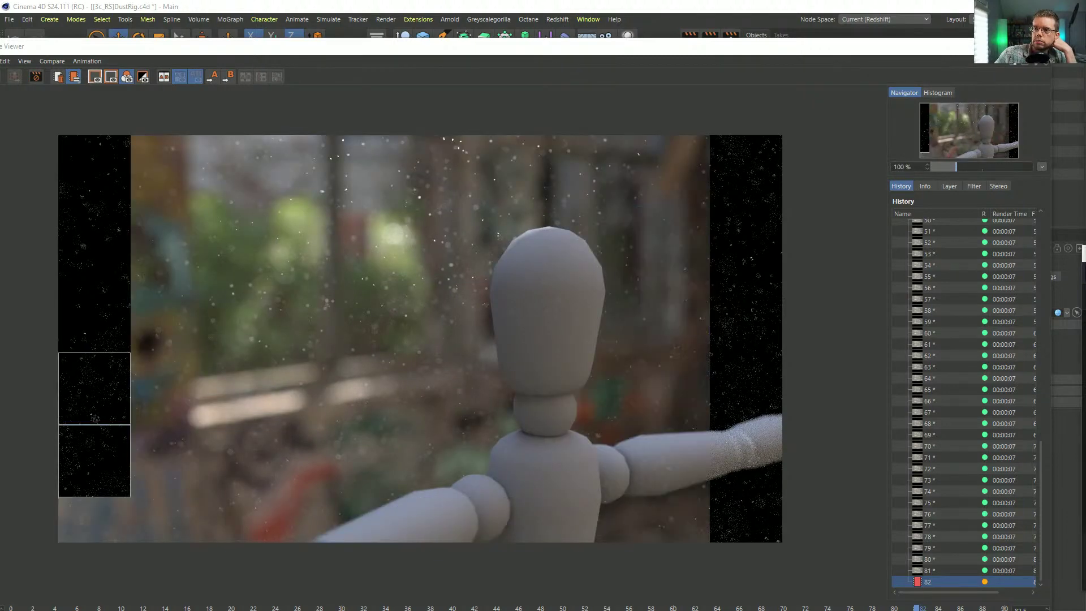
{"action": "left_click_drag", "start_coordinate": [423, 61], "coordinate": [458, 16]}
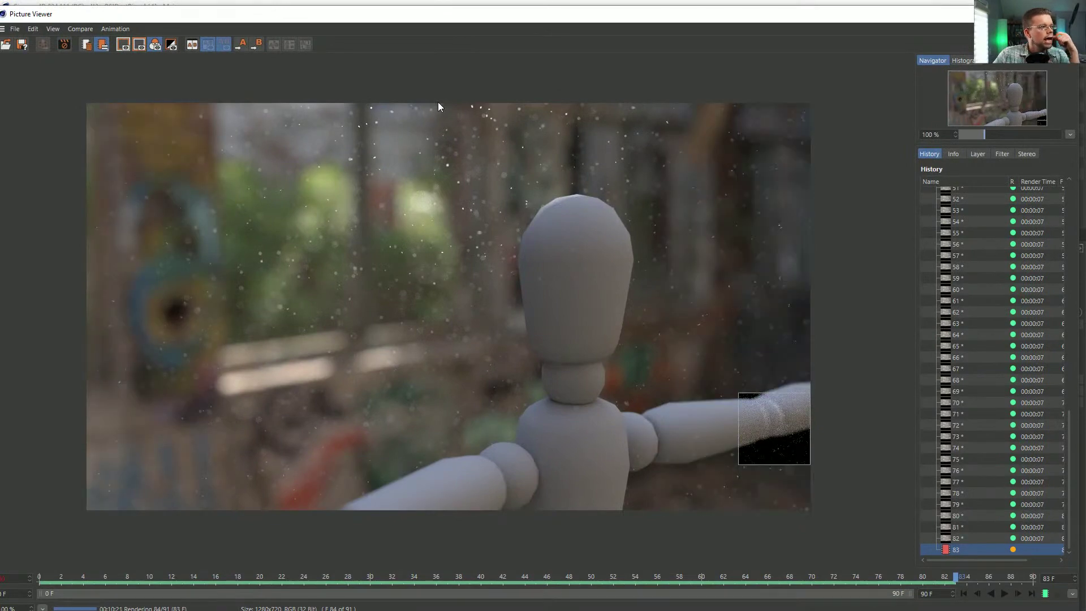
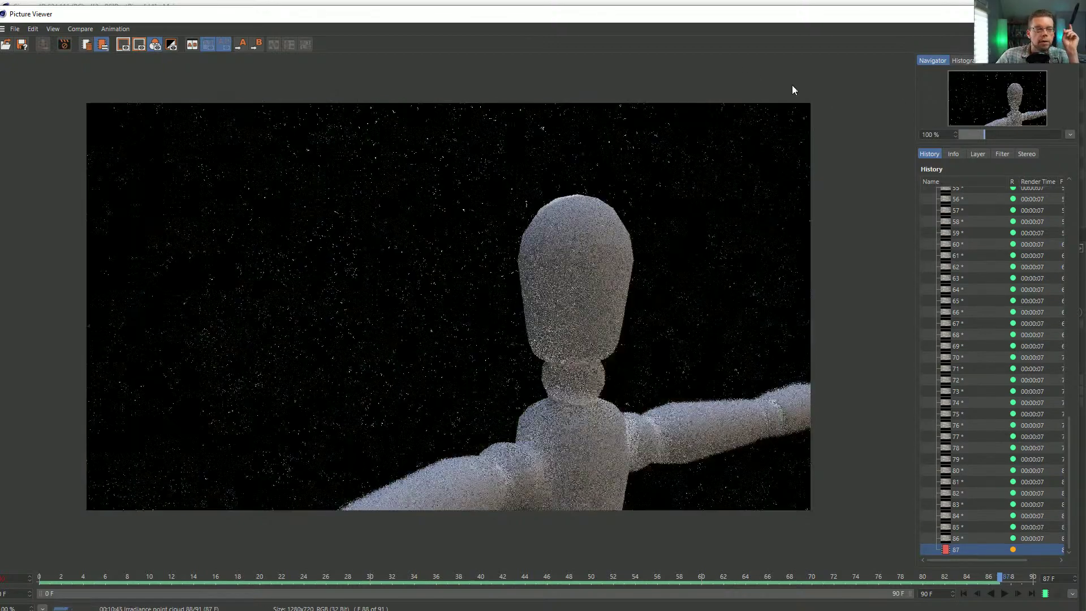
{"action": "left_click_drag", "start_coordinate": [717, 18], "coordinate": [660, 479]}
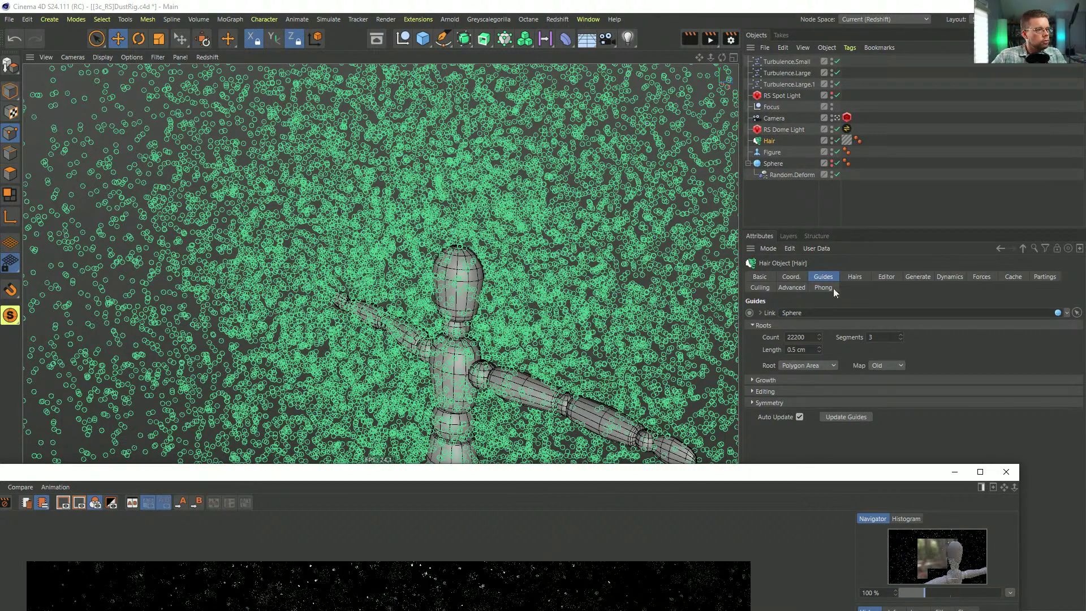
{"action": "left_click_drag", "start_coordinate": [754, 473], "coordinate": [822, 578]}
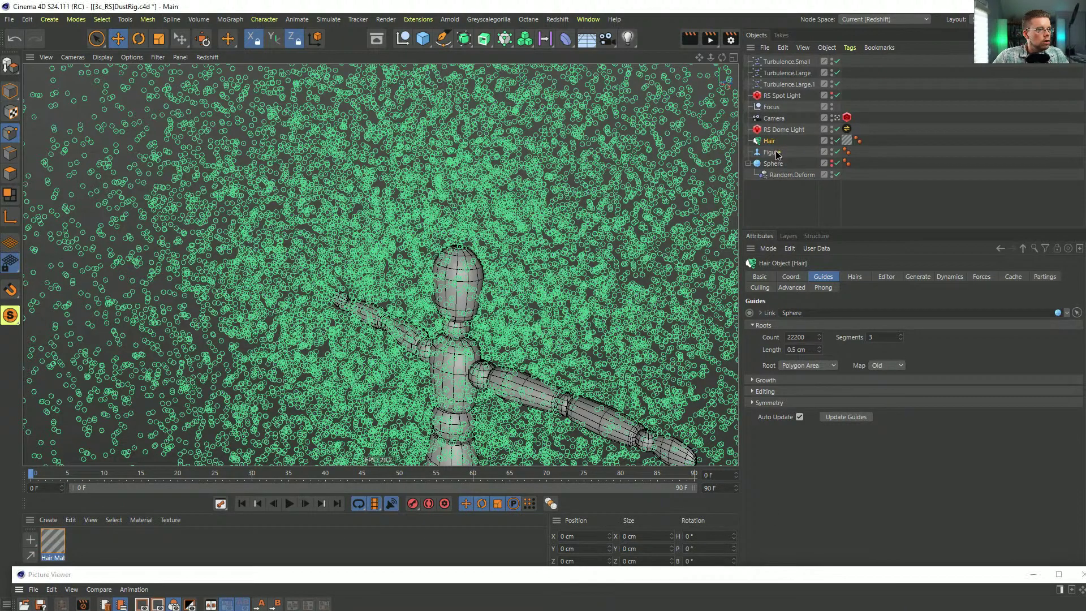
Step: Add a Field Force to the scene and disable the three turbulence objects
{"action": "left_click", "coordinate": [770, 153]}
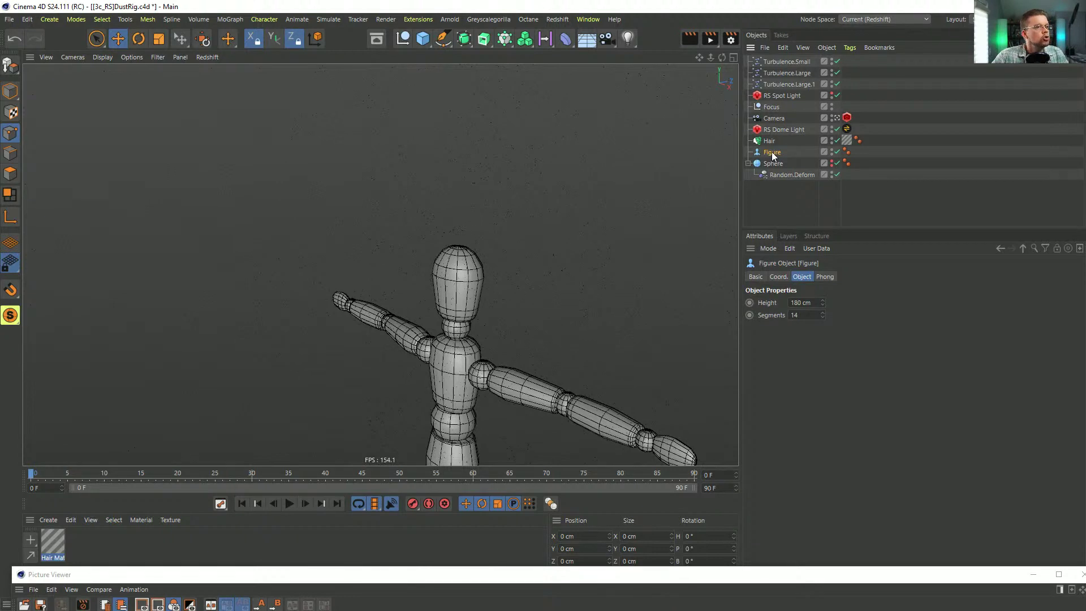
{"action": "left_click", "coordinate": [148, 20]}
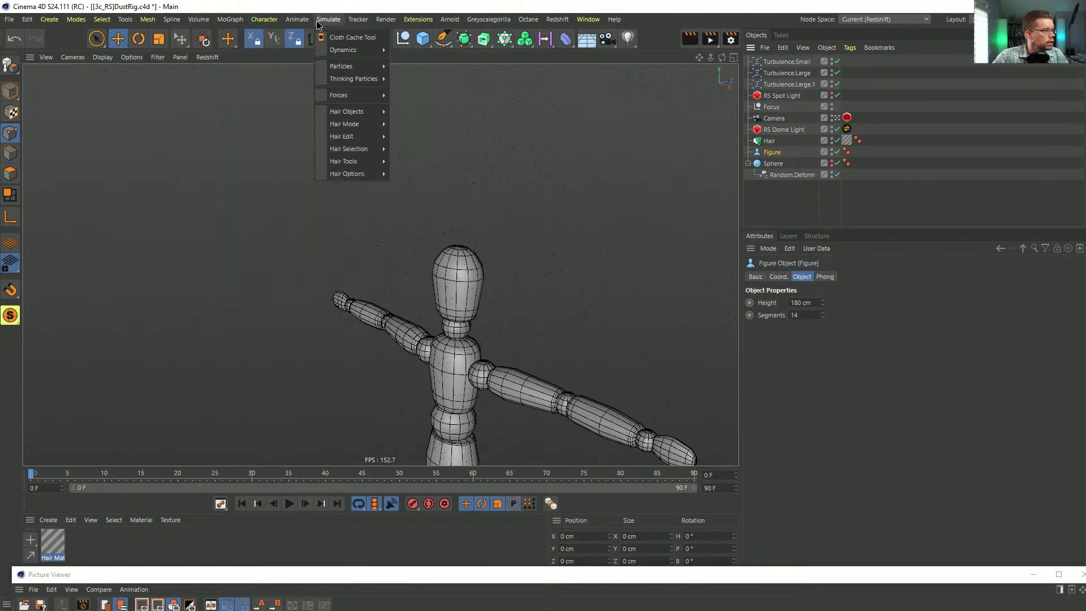
{"action": "mouse_move", "coordinate": [346, 95]}
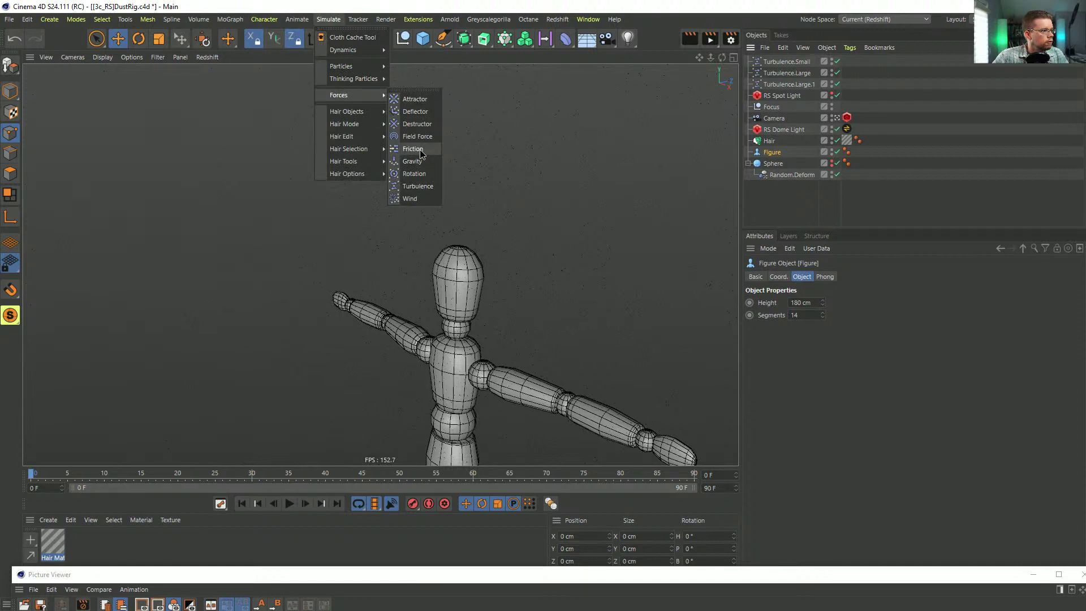
{"action": "left_click", "coordinate": [417, 137]}
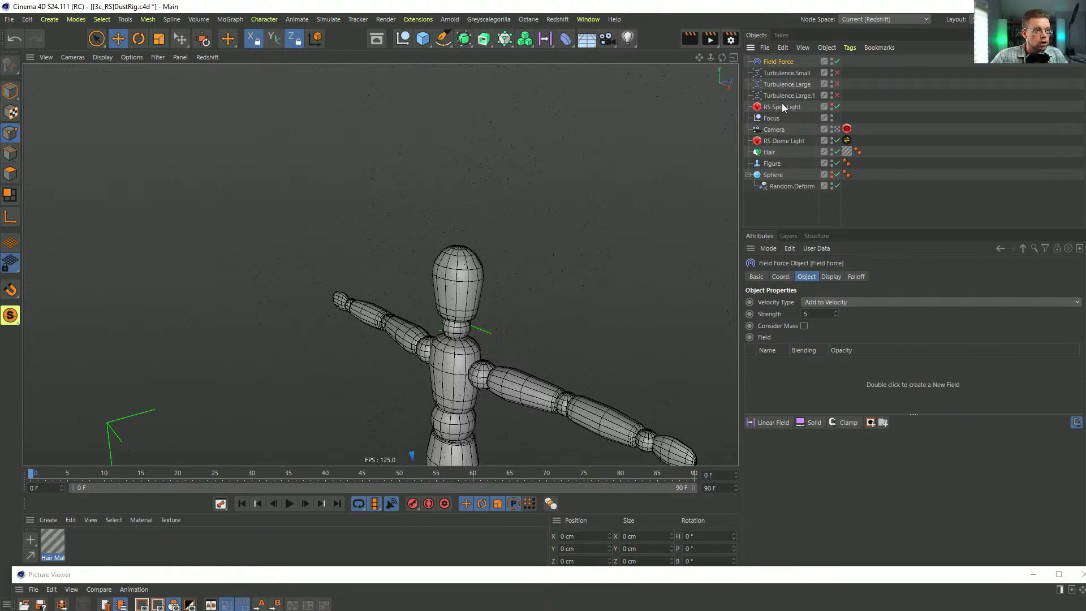
Step: Use the Figure as a field of the Field Force and set its layer mode to Surface
{"action": "left_click_drag", "start_coordinate": [769, 168], "coordinate": [798, 380]}
{"action": "left_click", "coordinate": [790, 367]}
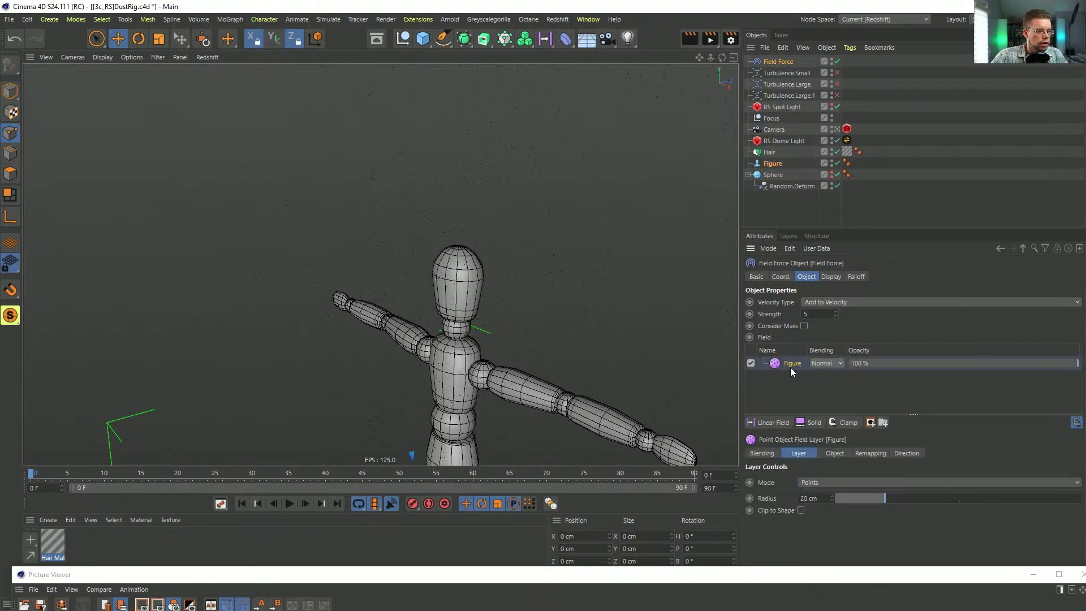
{"action": "left_click", "coordinate": [830, 482]}
{"action": "left_click", "coordinate": [825, 492]}
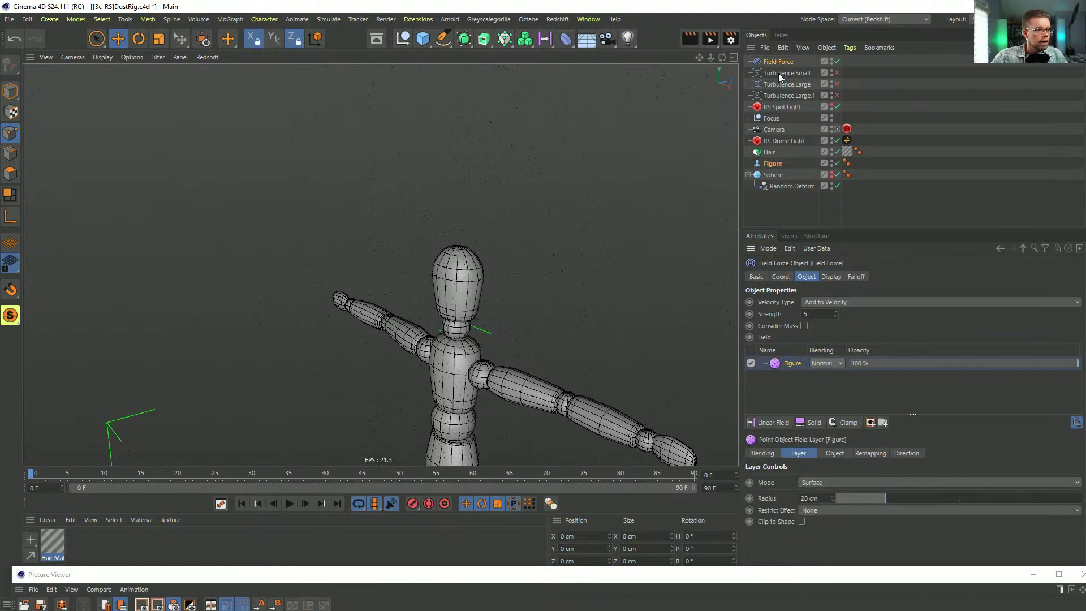
Step: Raise the Field Force about 196 cm along its vertical axis
{"action": "scroll", "coordinate": [475, 307], "scroll_direction": "down", "scroll_amount": 6}
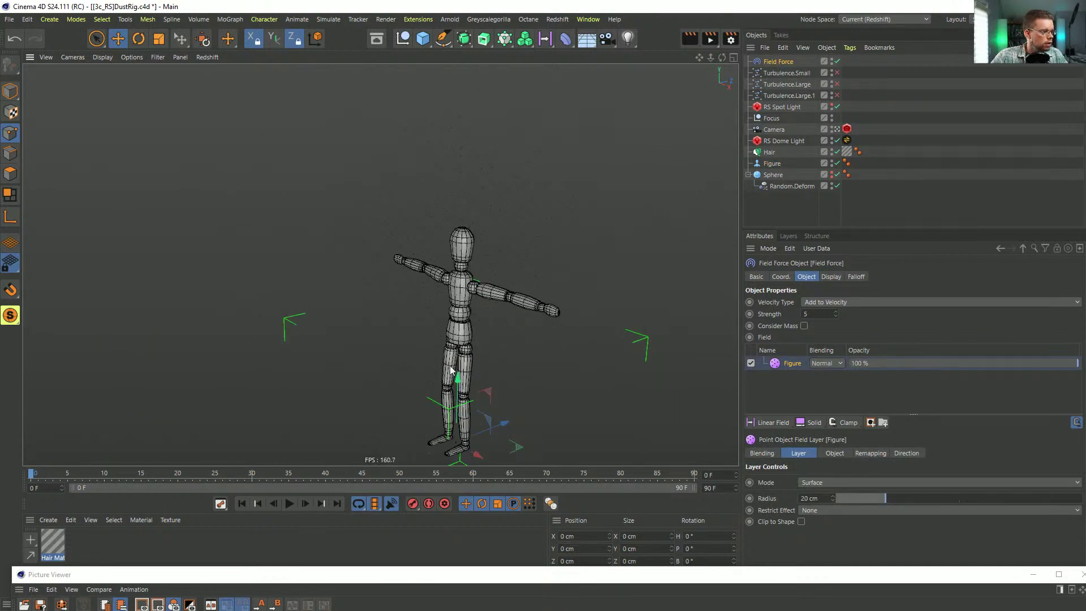
{"action": "left_click_drag", "start_coordinate": [458, 377], "coordinate": [470, 141]}
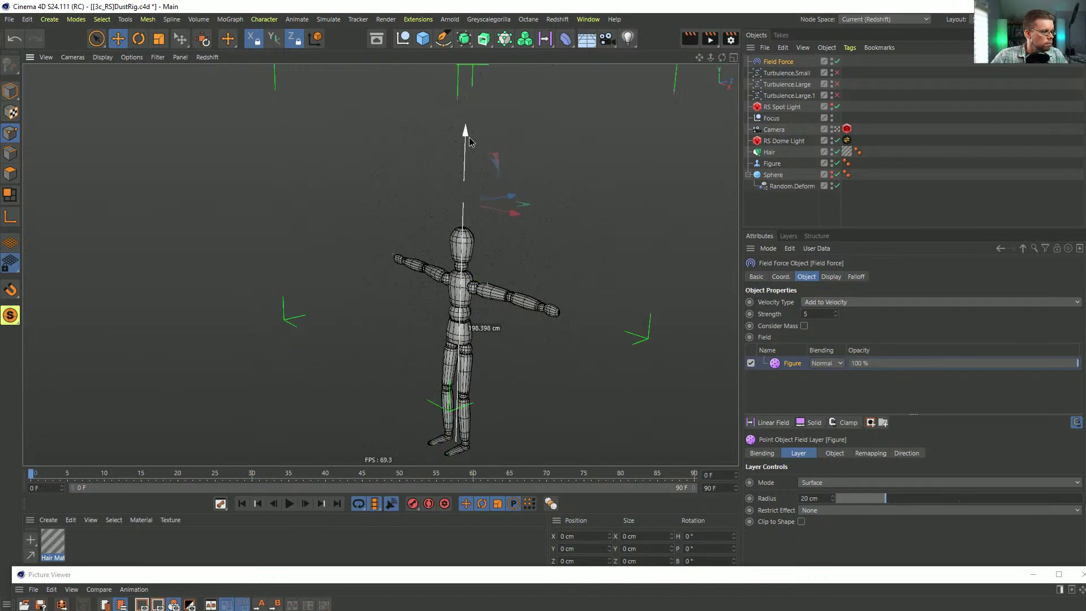
Step: Set the Figure field layer's radius to 1000 cm and inspect the force vectors around the figure
{"action": "scroll", "coordinate": [467, 272], "scroll_direction": "up", "scroll_amount": 5}
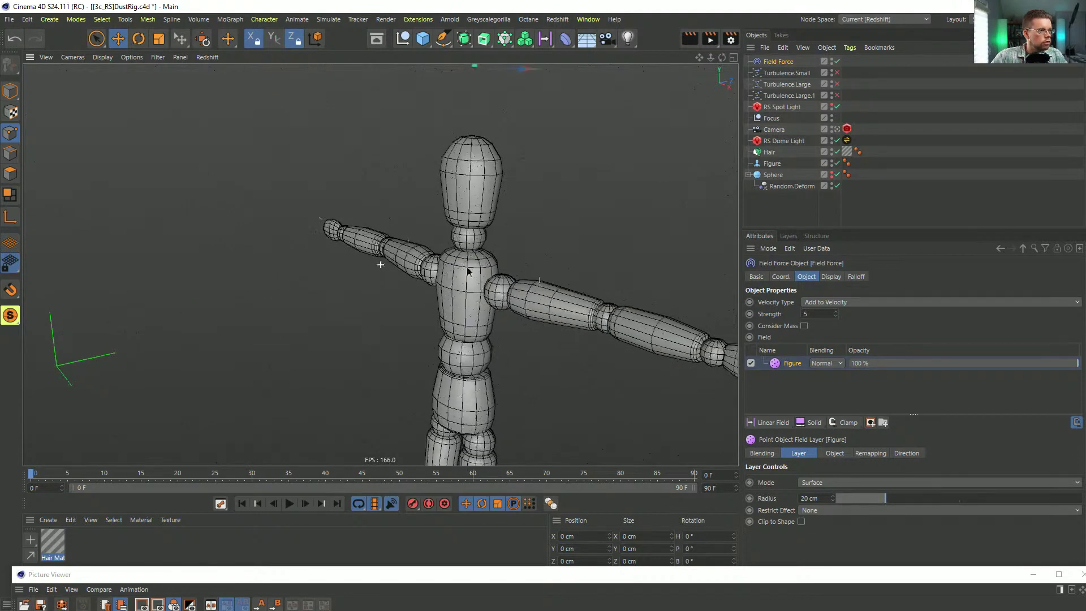
{"action": "middle_click_drag", "start_coordinate": [467, 272], "coordinate": [437, 295], "text": "alt"}
{"action": "left_click_drag", "start_coordinate": [883, 499], "coordinate": [1080, 500]}
{"action": "left_click", "coordinate": [807, 498]}
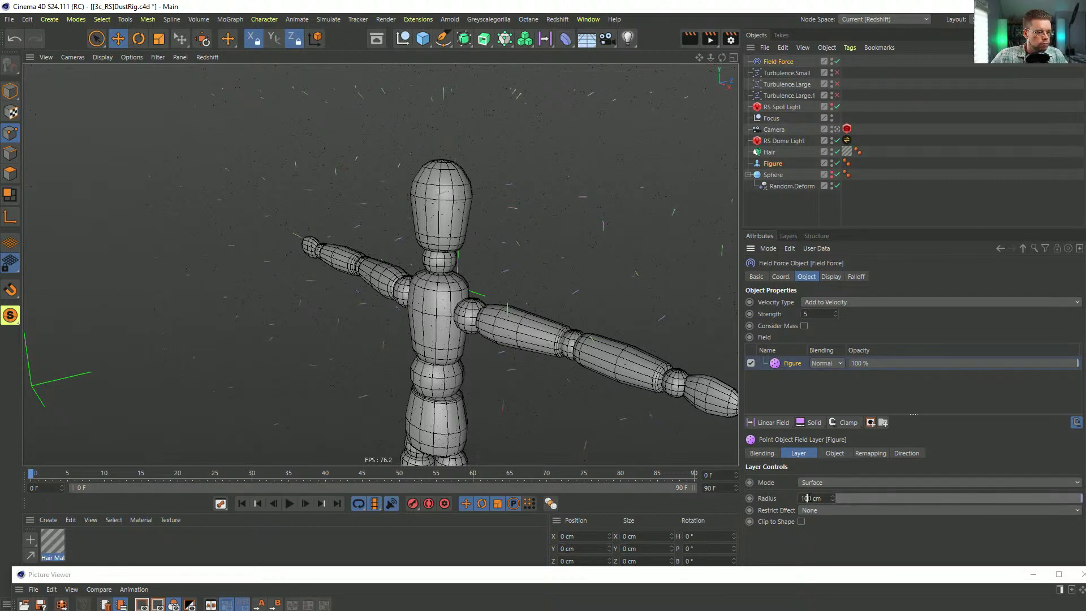
{"action": "type", "text": "0"}
{"action": "key", "text": "Return"}
{"action": "scroll", "coordinate": [523, 186], "scroll_direction": "down", "scroll_amount": 5}
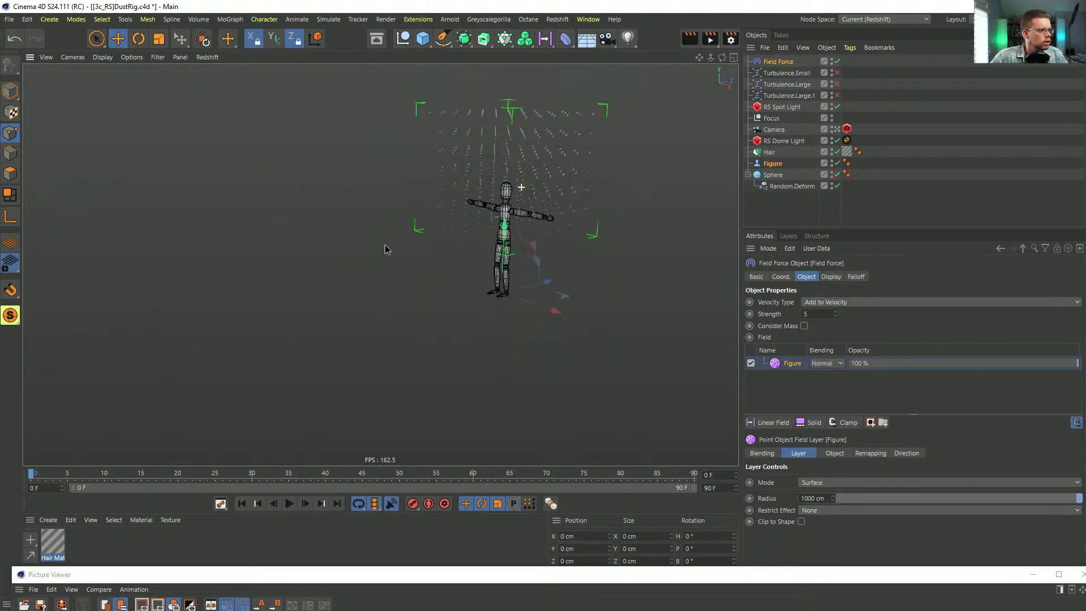
{"action": "left_click_drag", "start_coordinate": [452, 219], "coordinate": [465, 247], "text": "alt"}
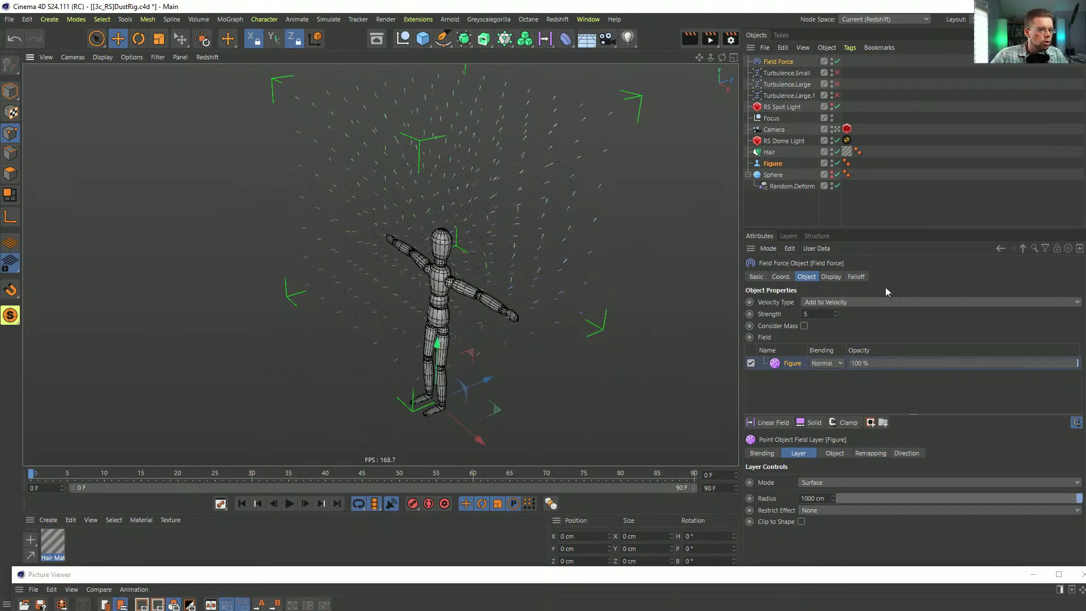
Step: Turn off the Field Force's display box
{"action": "left_click", "coordinate": [856, 276]}
{"action": "left_click", "coordinate": [831, 276]}
{"action": "left_click", "coordinate": [829, 303]}
{"action": "scroll", "coordinate": [440, 291], "scroll_direction": "up", "scroll_amount": 5}
{"action": "mouse_move", "coordinate": [436, 303]}
{"action": "left_mouse_down", "text": "alt"}
{"action": "mouse_move", "coordinate": [450, 300]}
{"action": "mouse_move", "coordinate": [436, 292]}
{"action": "left_mouse_up", "text": "alt"}
{"action": "scroll", "coordinate": [436, 291], "scroll_direction": "up", "scroll_amount": 3}
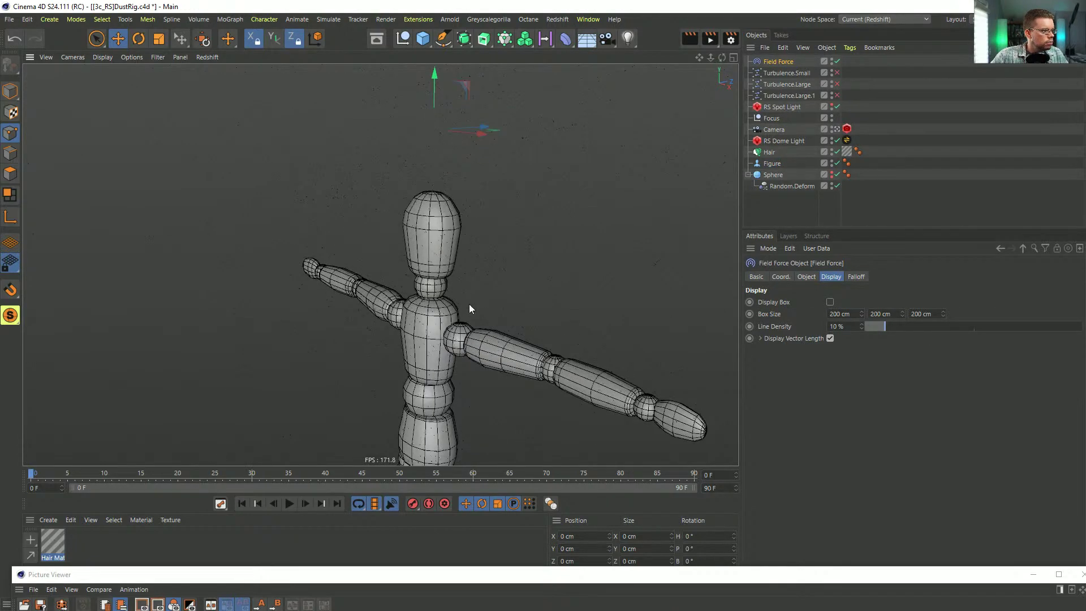
Step: Step through and play the first frames of the Hair simulation around the figure
{"action": "left_click", "coordinate": [767, 152]}
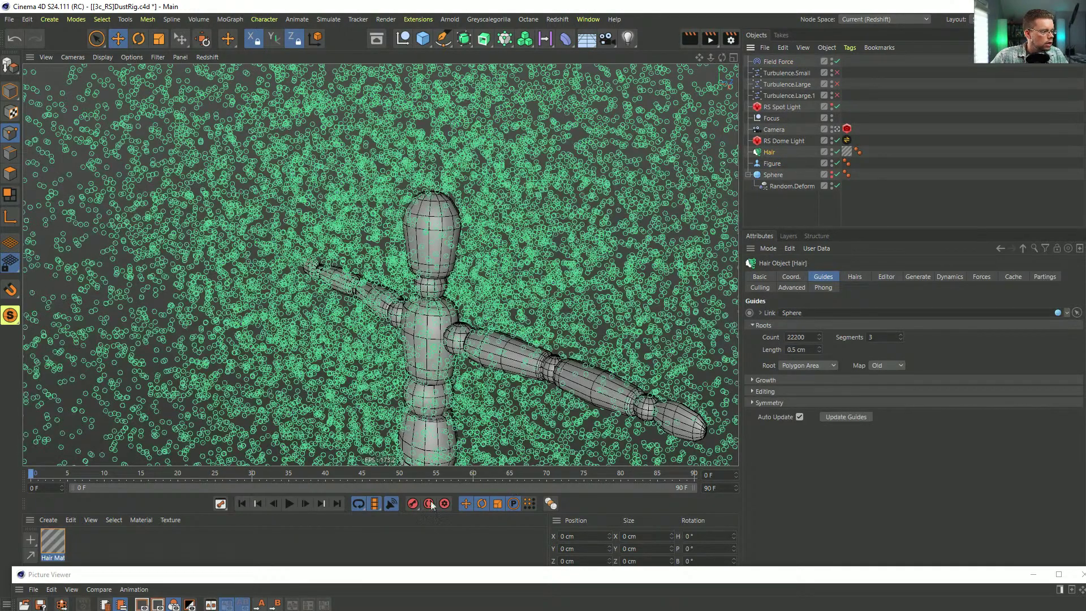
{"action": "left_click", "coordinate": [304, 505]}
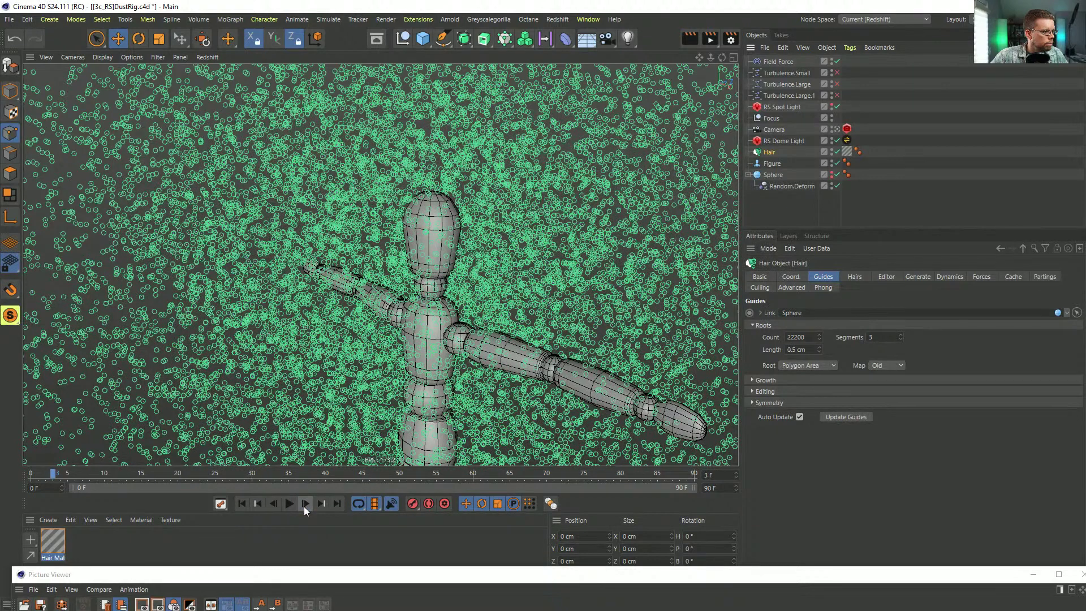
{"action": "left_click", "coordinate": [304, 505]}
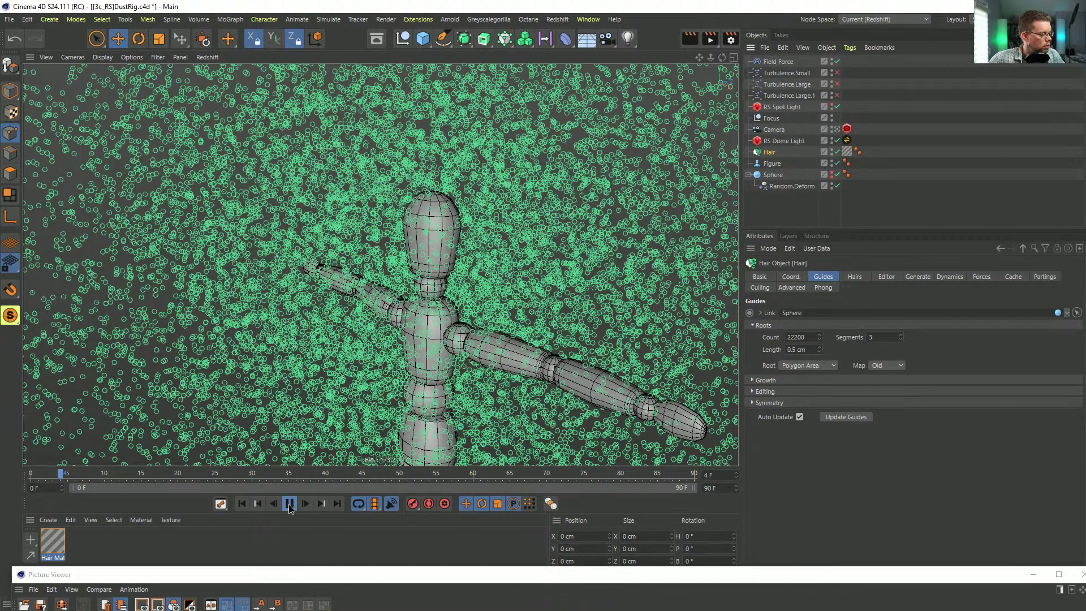
{"action": "left_click", "coordinate": [289, 504]}
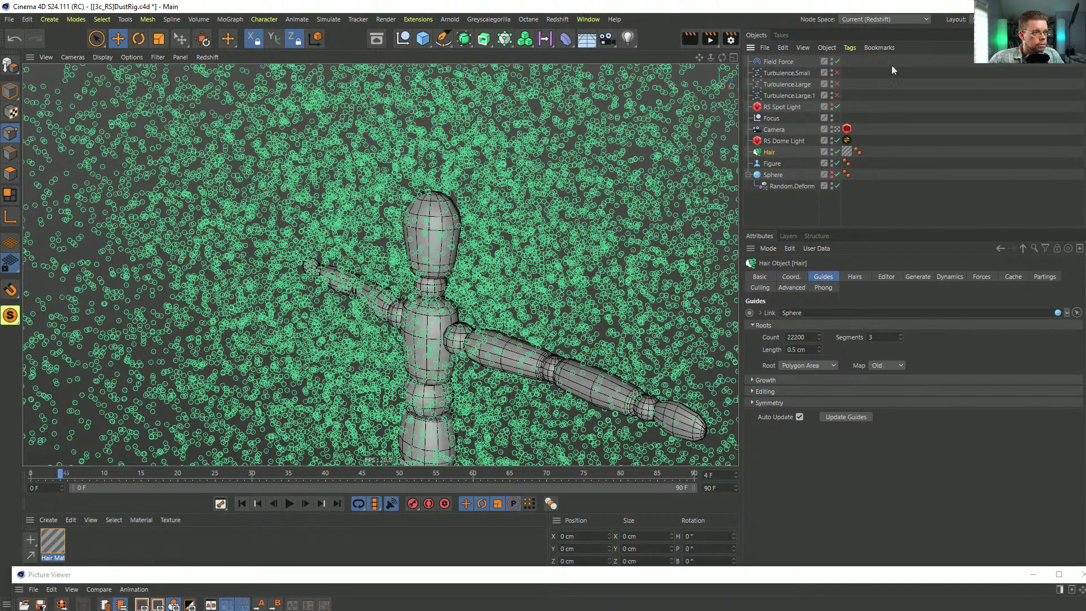
Step: Set the Hair guide count to 2220 and replay the simulation from the first frame
{"action": "left_click", "coordinate": [816, 342]}
{"action": "key", "text": "Return"}
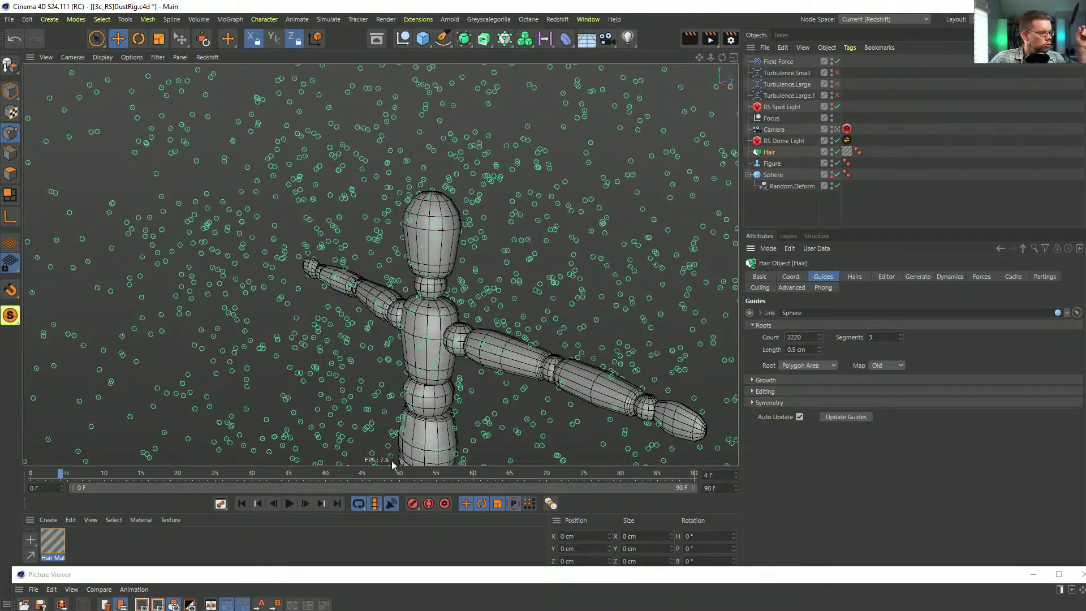
{"action": "left_click", "coordinate": [243, 504]}
{"action": "left_click", "coordinate": [290, 504]}
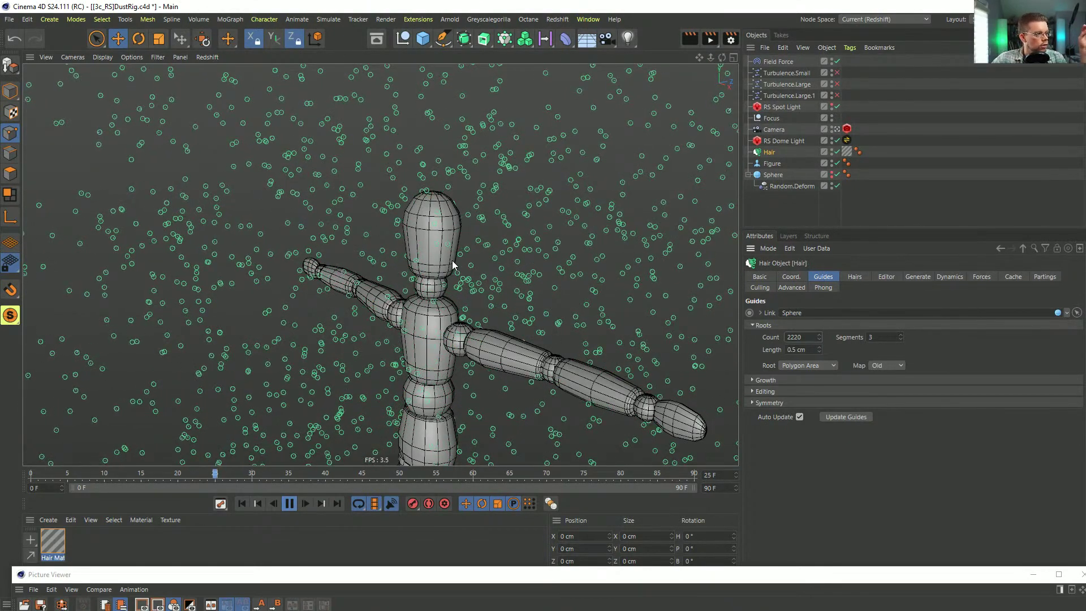
Step: Stop and rewind the playback, then set the Field Force strength to 15 and its Figure layer radius to 30 cm
{"action": "left_click", "coordinate": [774, 63]}
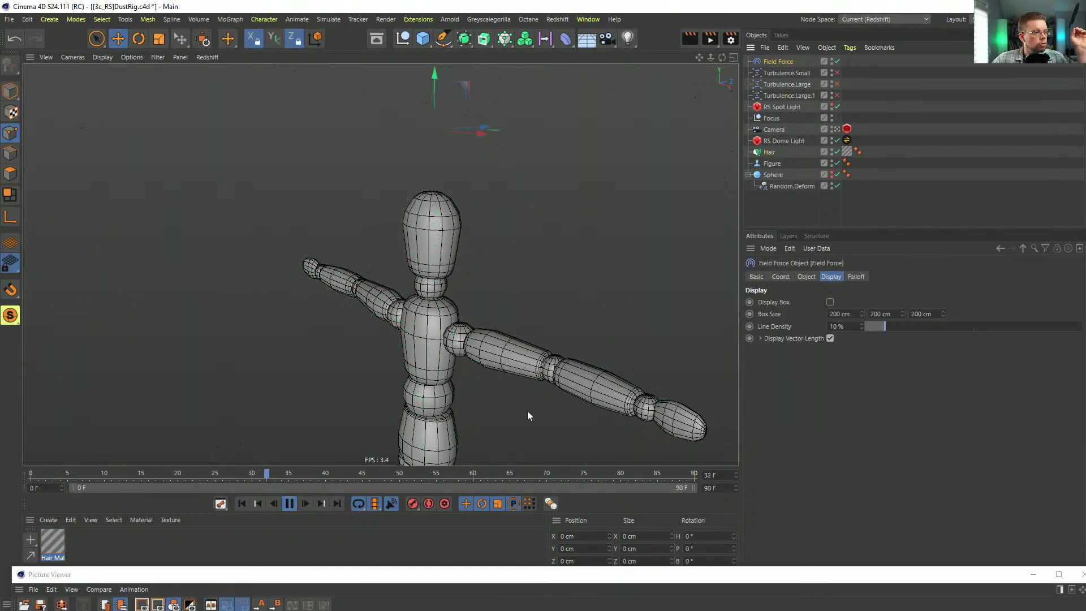
{"action": "left_click", "coordinate": [289, 504]}
{"action": "left_click", "coordinate": [241, 504]}
{"action": "left_click", "coordinate": [807, 277]}
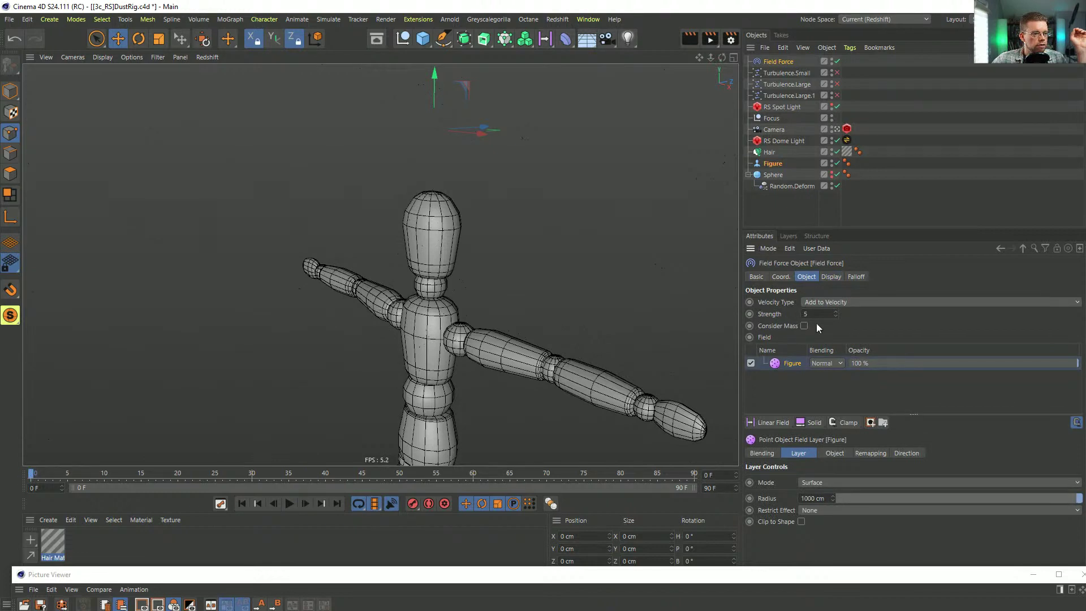
{"action": "type", "text": "15"}
{"action": "key", "text": "Return"}
{"action": "left_click_drag", "start_coordinate": [892, 500], "coordinate": [836, 500]}
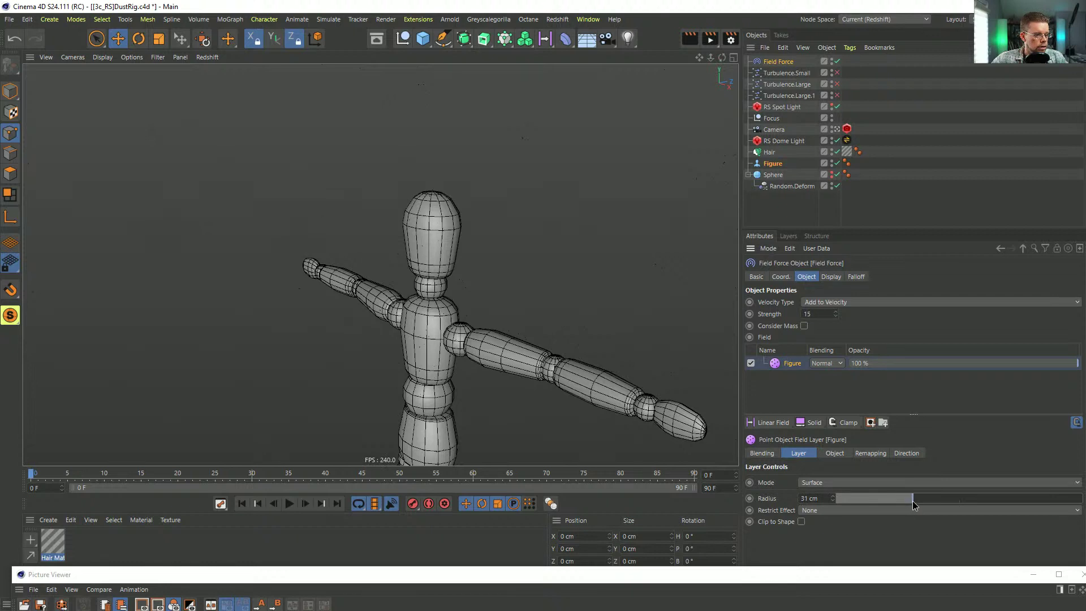
{"action": "left_click_drag", "start_coordinate": [911, 501], "coordinate": [910, 500]}
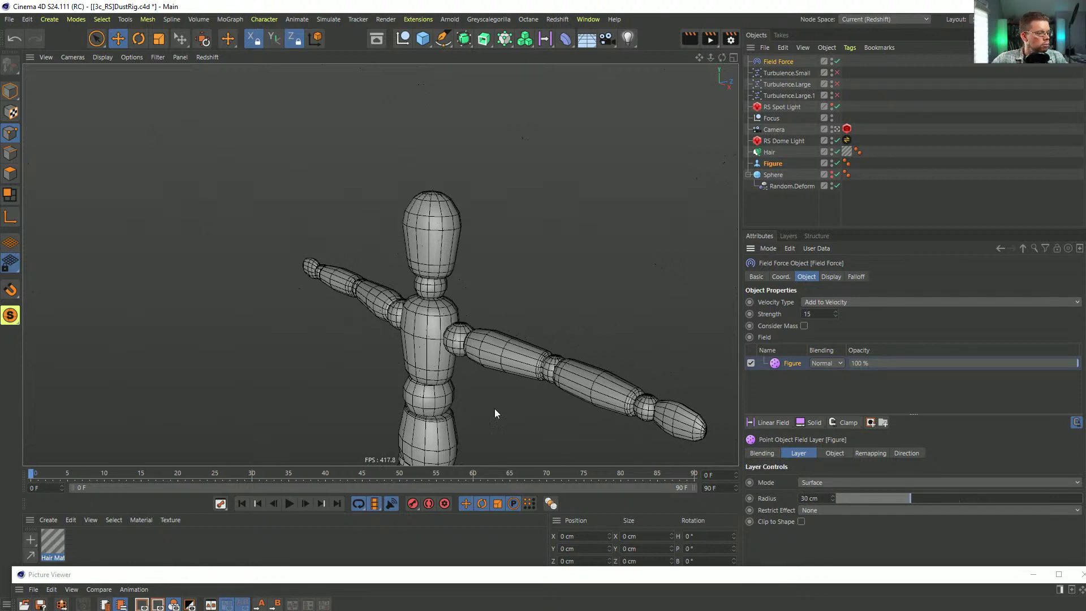
Step: Play the Hair simulation to check its reaction to the Field Force and return to the first frame
{"action": "left_click", "coordinate": [768, 152]}
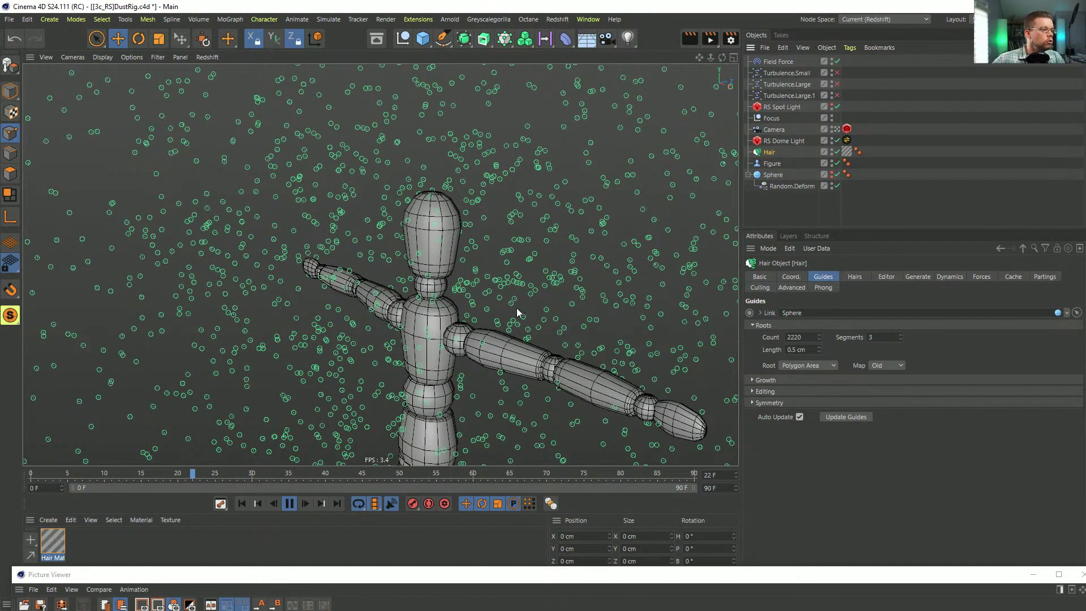
{"action": "left_click", "coordinate": [289, 504]}
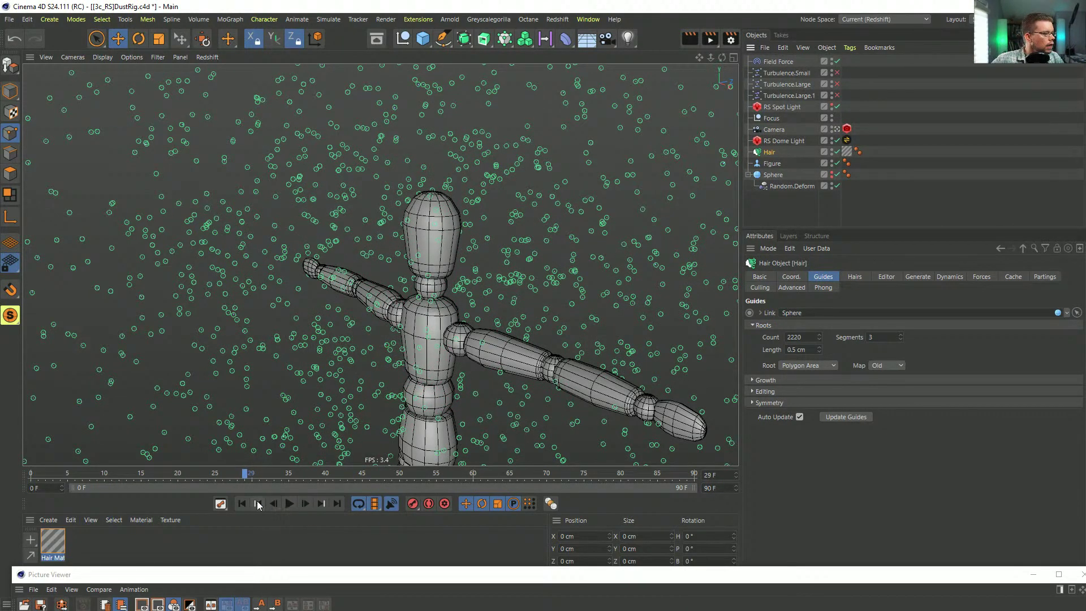
{"action": "left_click", "coordinate": [241, 504]}
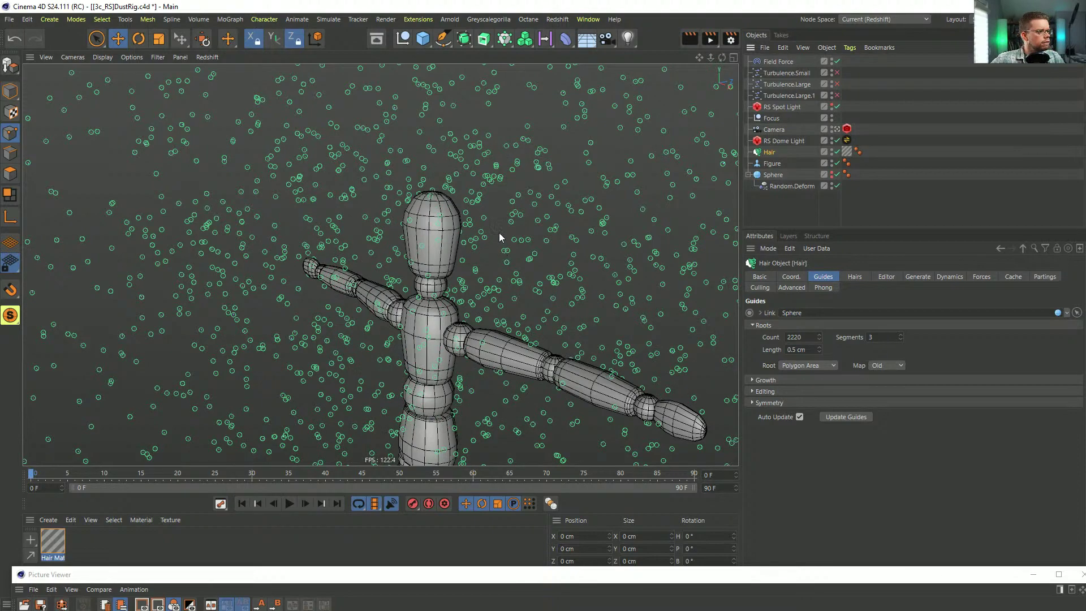
{"action": "scroll", "coordinate": [433, 308], "scroll_direction": "down", "scroll_amount": 3}
{"action": "mouse_move", "coordinate": [445, 291]}
{"action": "left_mouse_down", "text": "alt"}
{"action": "mouse_move", "coordinate": [432, 321]}
{"action": "mouse_move", "coordinate": [429, 295]}
{"action": "left_mouse_up", "text": "alt"}
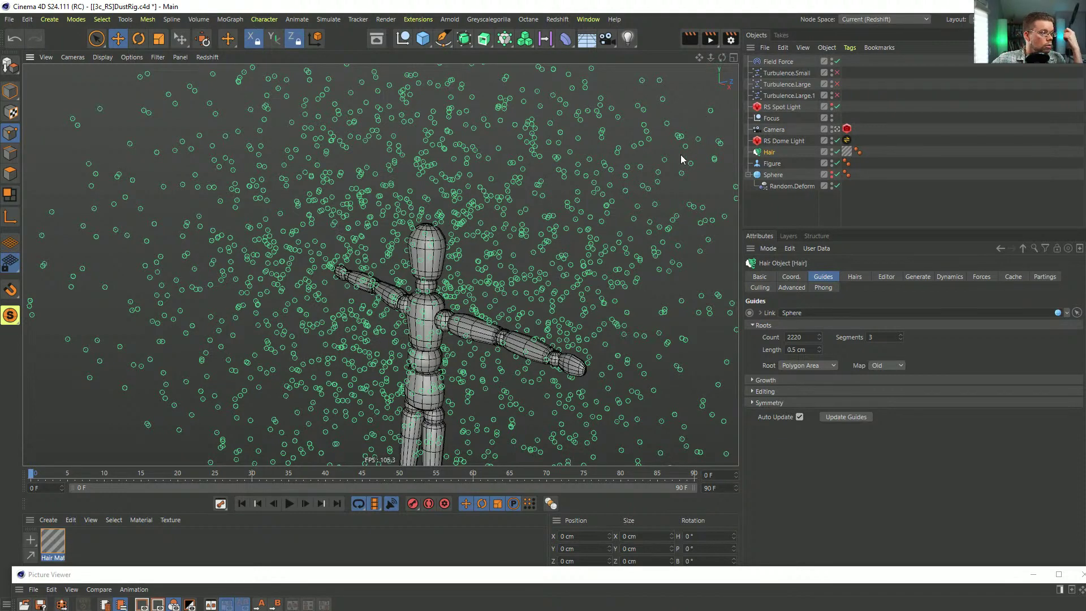
Step: Add a sphere primitive to the scene and scale it down well below its default size
{"action": "left_click", "coordinate": [424, 38]}
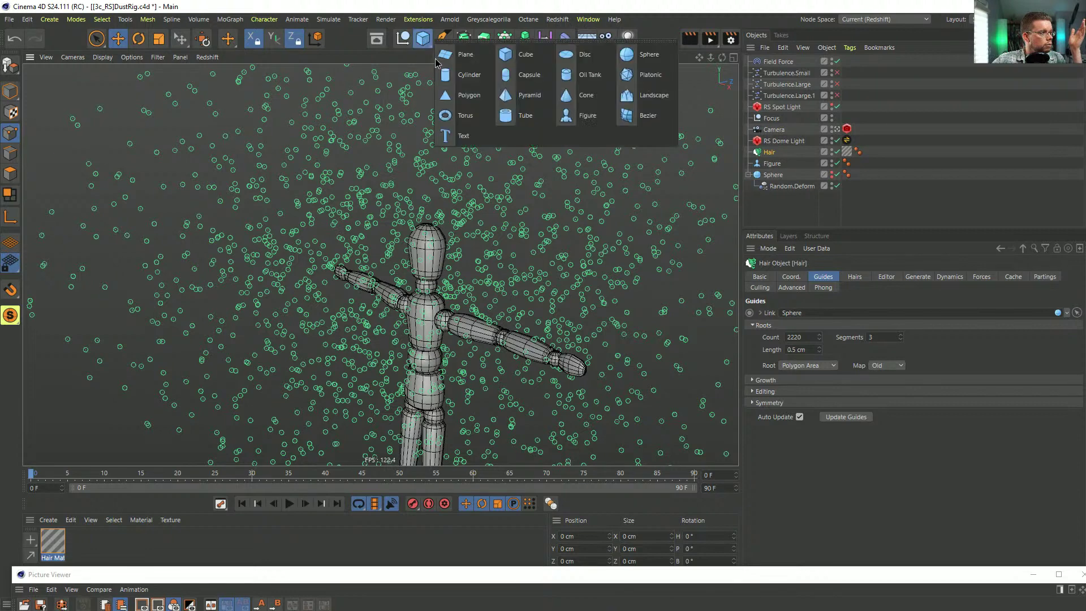
{"action": "left_click", "coordinate": [644, 56]}
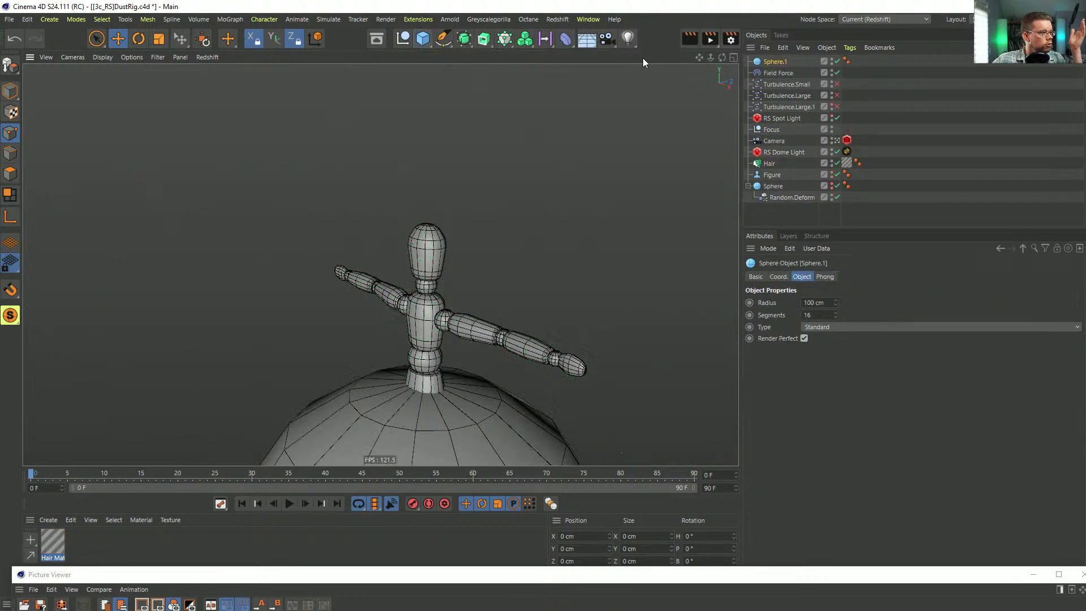
{"action": "key", "text": "t"}
{"action": "left_click_drag", "start_coordinate": [579, 276], "coordinate": [306, 440]}
{"action": "key", "text": "e"}
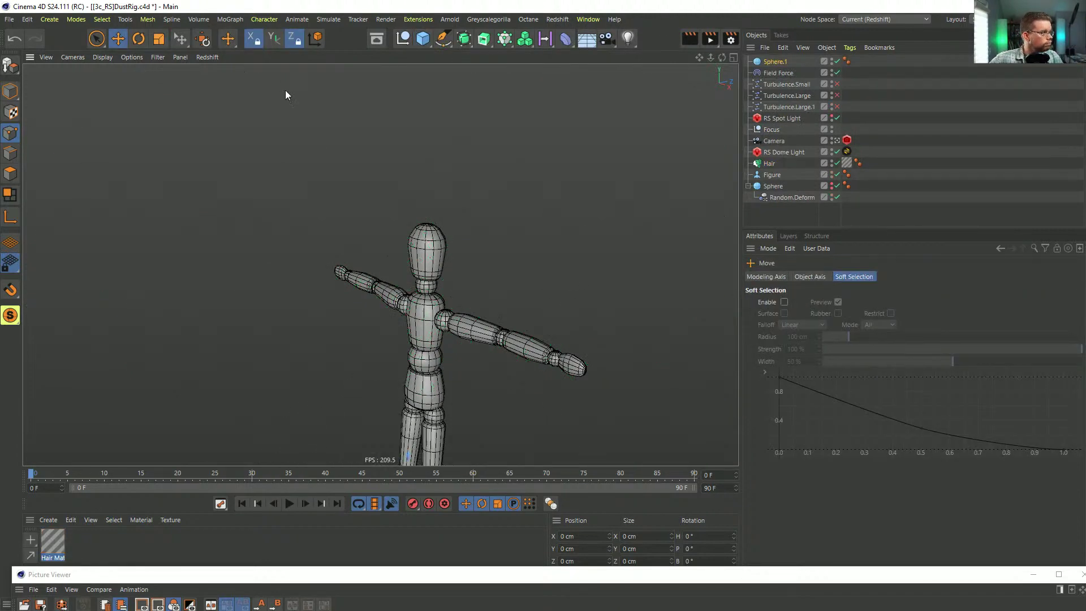
Step: Raise the new sphere along its vertical axis to the height of the figure's head
{"action": "right_click_drag", "start_coordinate": [431, 301], "coordinate": [406, 376], "text": "alt"}
{"action": "middle_click_drag", "start_coordinate": [406, 376], "coordinate": [381, 328], "text": "alt"}
{"action": "left_click_drag", "start_coordinate": [402, 284], "coordinate": [404, 168]}
{"action": "right_click_drag", "start_coordinate": [404, 168], "coordinate": [468, 167], "text": "alt"}
{"action": "right_click_drag", "start_coordinate": [413, 202], "coordinate": [694, 105], "text": "alt"}
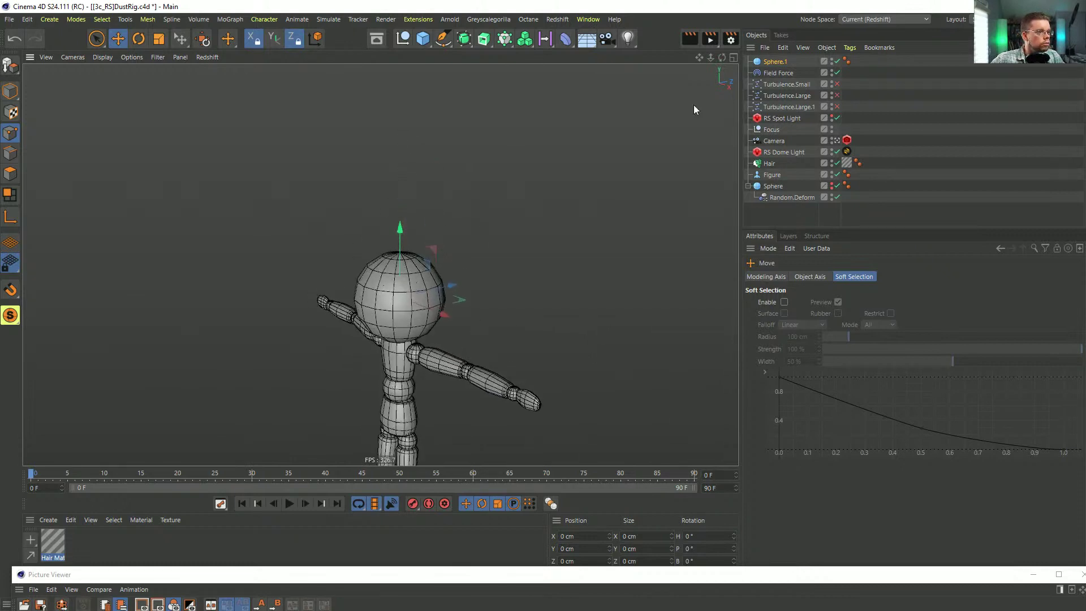
Step: Shrink the new sphere to a radius of about 17 cm and delete the Figure
{"action": "right_click", "coordinate": [774, 59]}
{"action": "key", "text": "Escape"}
{"action": "key", "text": "t"}
{"action": "left_click_drag", "start_coordinate": [550, 138], "coordinate": [464, 227]}
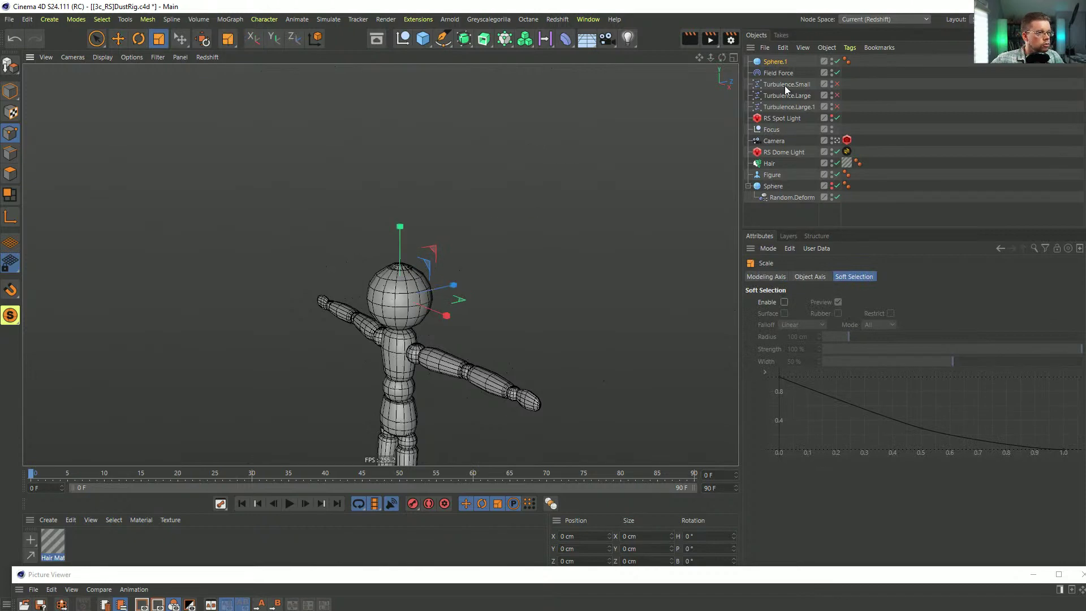
{"action": "left_click", "coordinate": [769, 175]}
{"action": "key", "text": "Delete"}
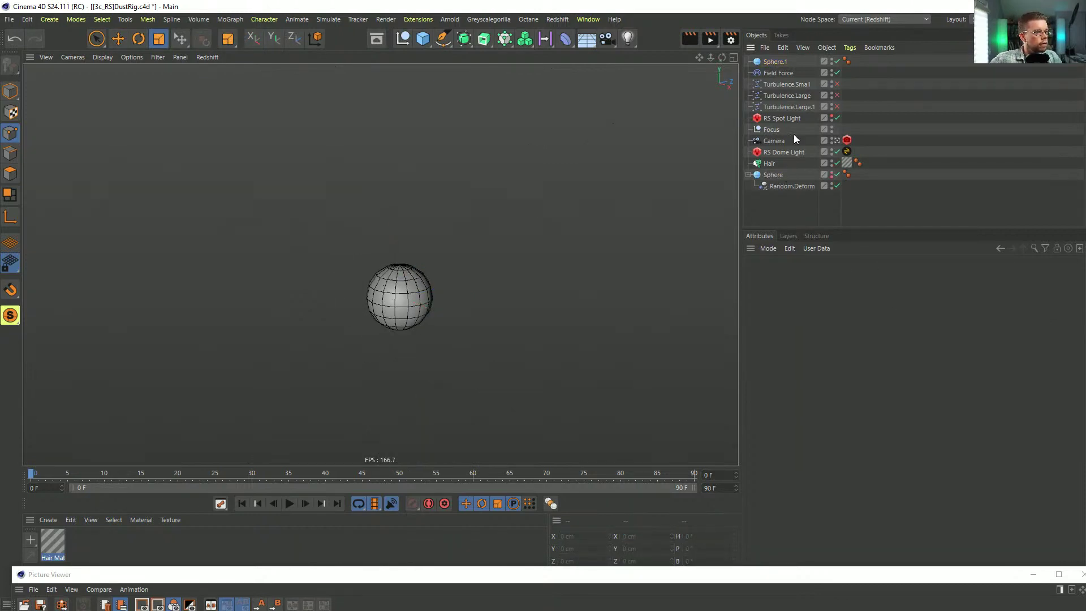
Step: Add a Vibrate tag to the new sphere and enable its position vibration
{"action": "left_click", "coordinate": [769, 61]}
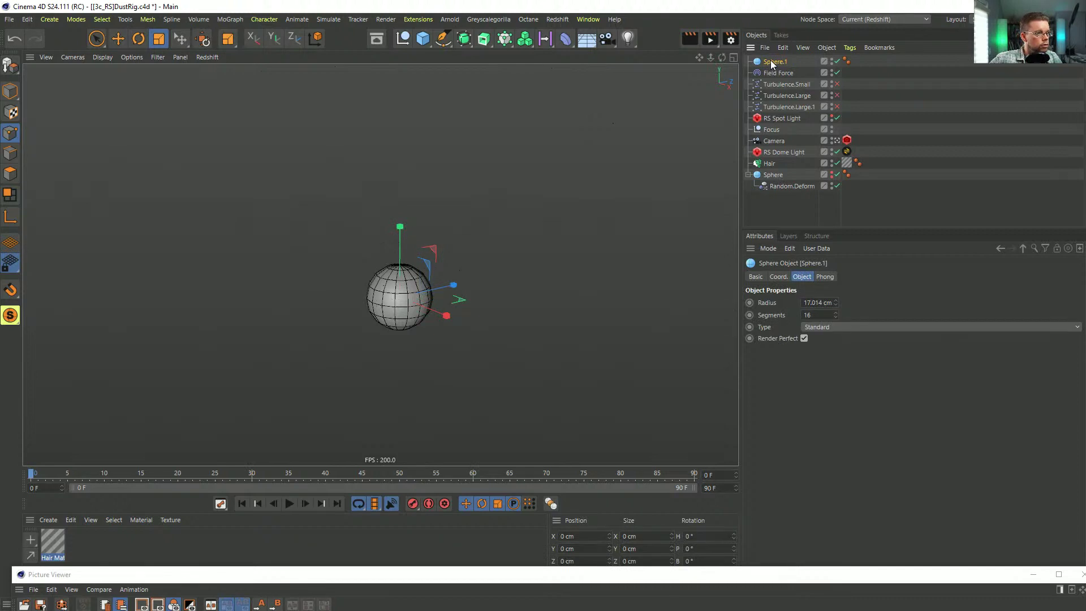
{"action": "right_click", "coordinate": [772, 64]}
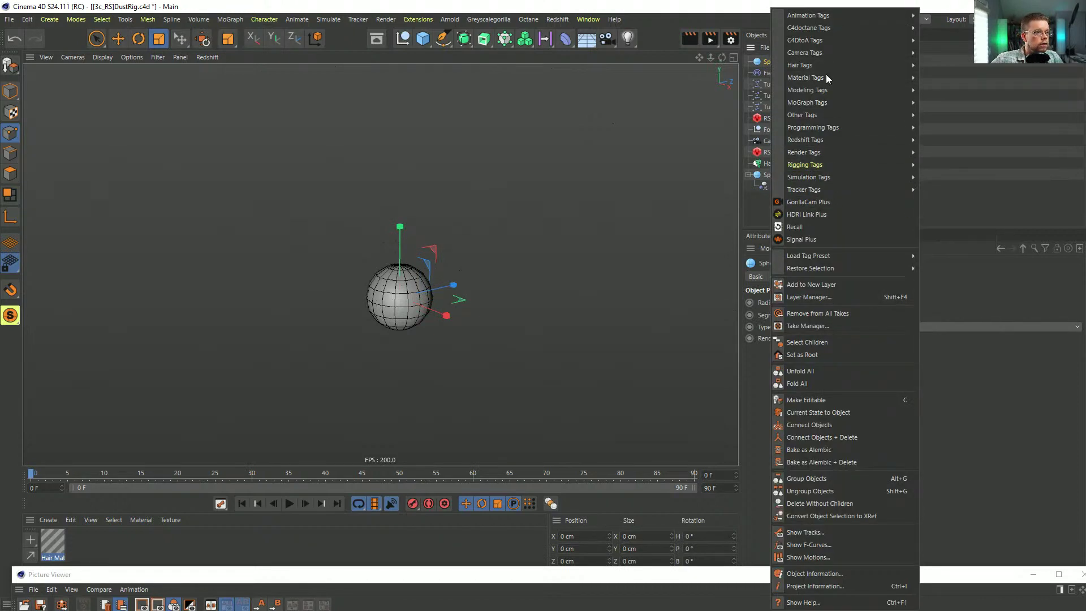
{"action": "mouse_move", "coordinate": [823, 21]}
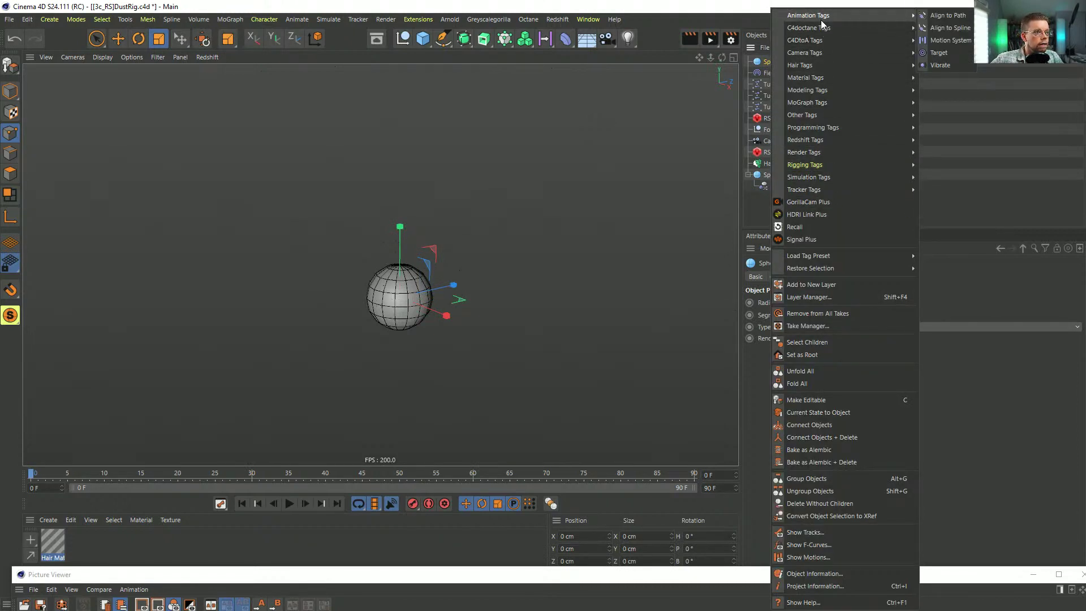
{"action": "left_click", "coordinate": [940, 65]}
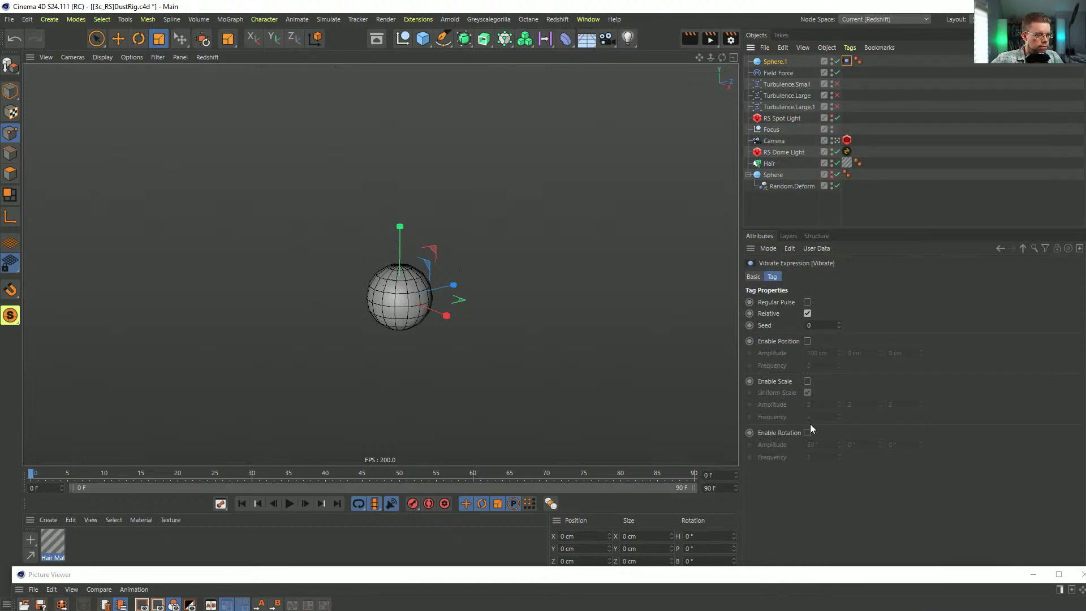
{"action": "left_click", "coordinate": [807, 342]}
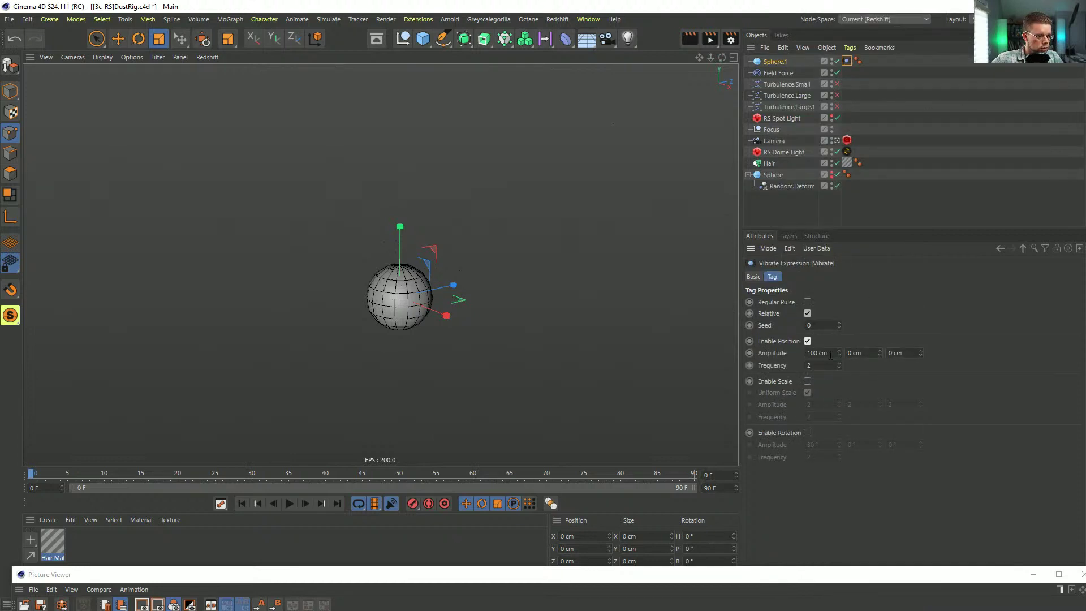
Step: Set the Vibrate tag's position amplitude to 333 cm on all three axes and its frequency to 0.22
{"action": "type", "text": "333"}
{"action": "key", "text": "Tab"}
{"action": "type", "text": "333"}
{"action": "key", "text": "Tab"}
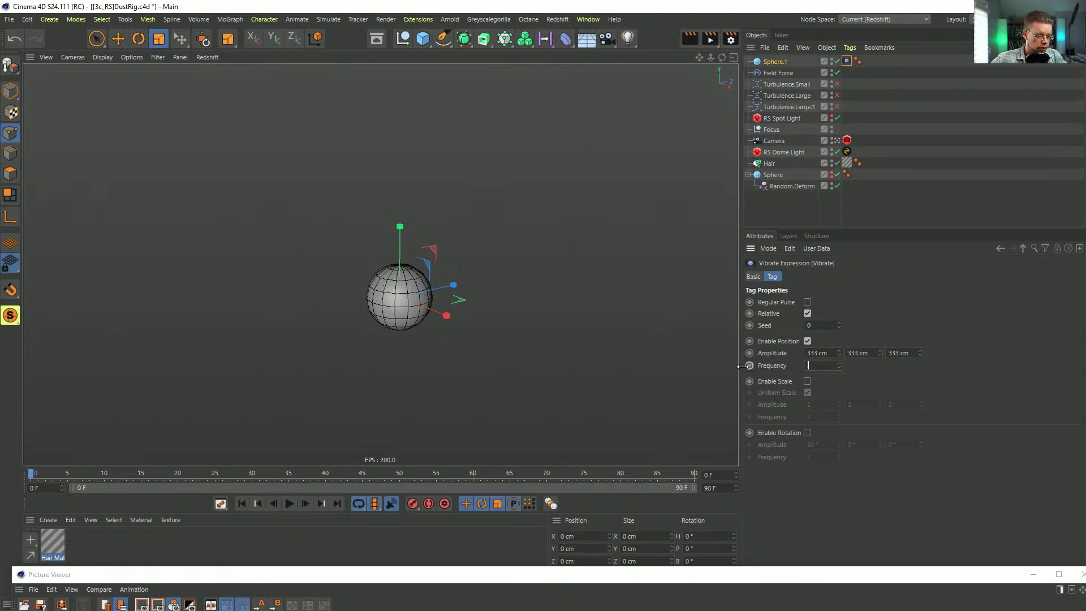
{"action": "type", "text": ".22"}
{"action": "key", "text": "Return"}
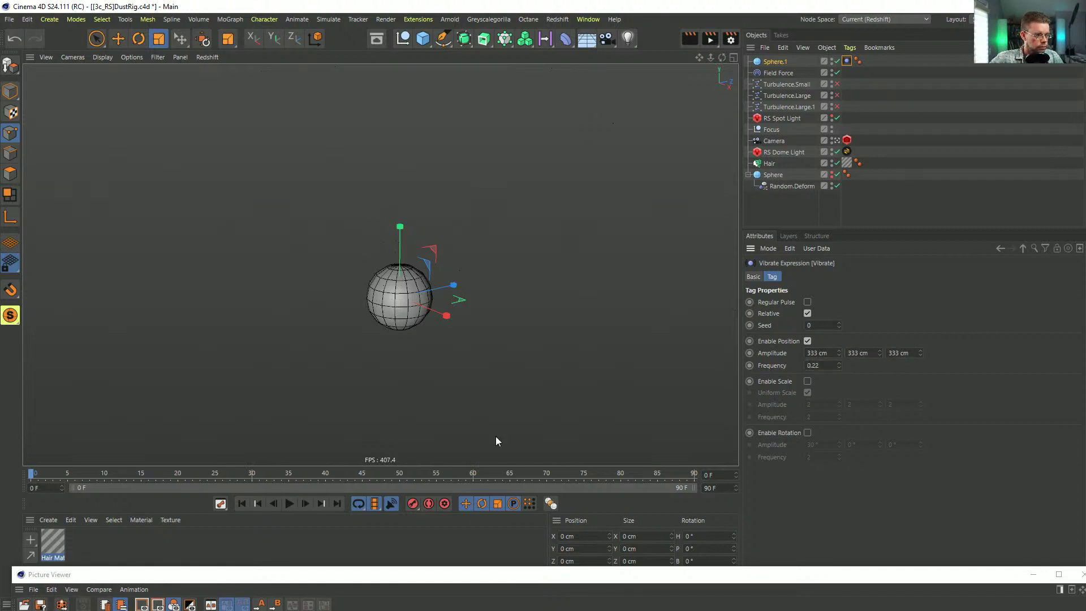
Step: Preview the sphere's vibrating motion and extend the timeline's end to frame 999
{"action": "left_click", "coordinate": [289, 503]}
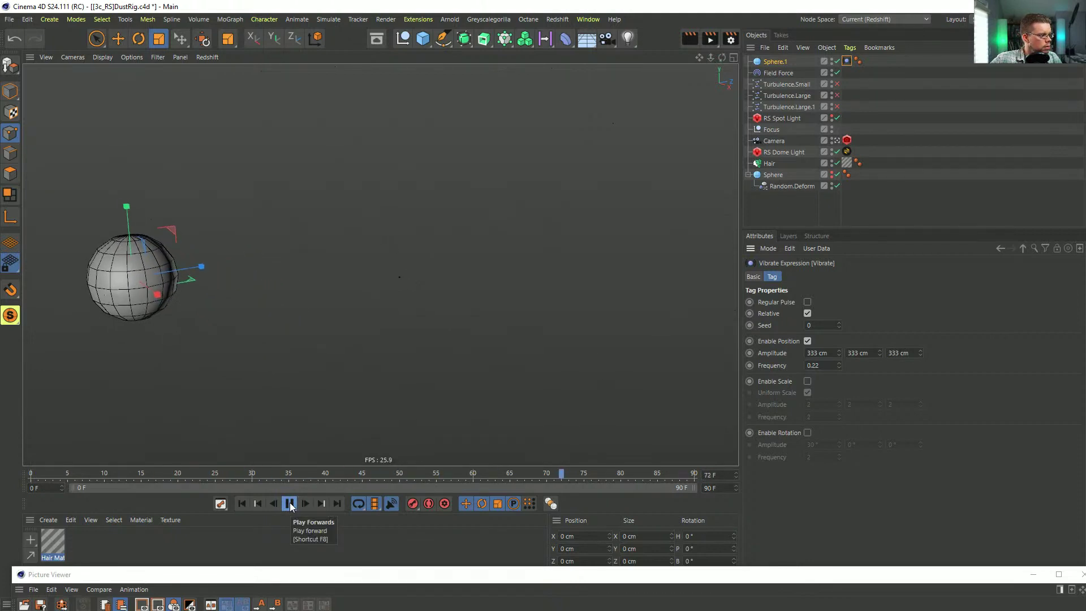
{"action": "left_click", "coordinate": [289, 504]}
{"action": "double_click", "coordinate": [721, 488]}
{"action": "type", "text": "999"}
{"action": "key", "text": "Return"}
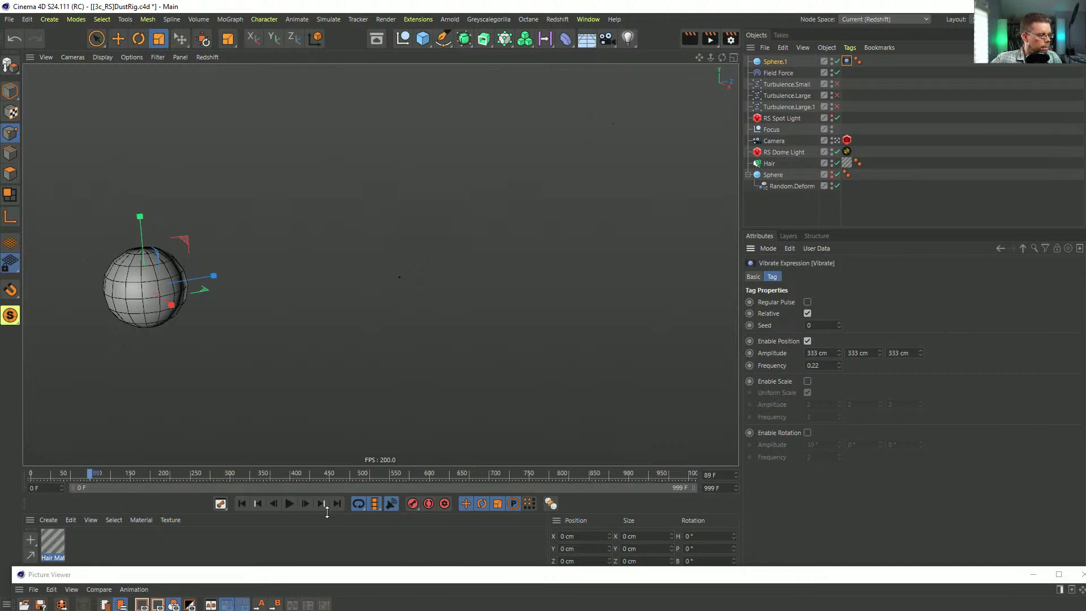
{"action": "left_click", "coordinate": [291, 504]}
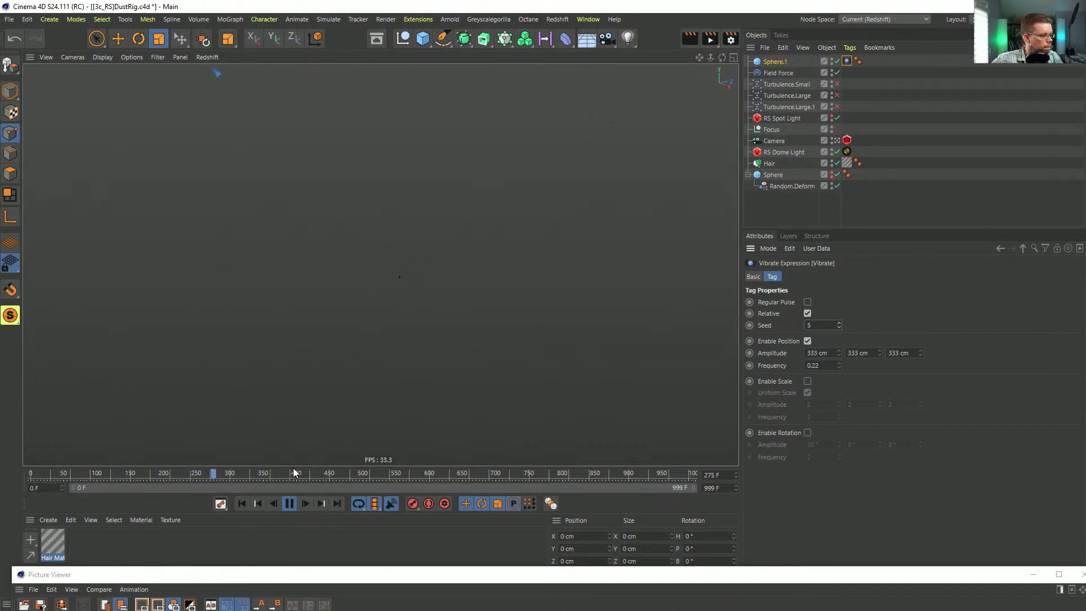
Step: Set the Vibrate tag's position amplitude to 111 cm on all three axes and scale down the vibrating sphere
{"action": "left_click", "coordinate": [823, 353]}
{"action": "type", "text": "111"}
{"action": "key", "text": "Tab"}
{"action": "type", "text": "111"}
{"action": "key", "text": "Tab"}
{"action": "type", "text": "111"}
{"action": "key", "text": "Return"}
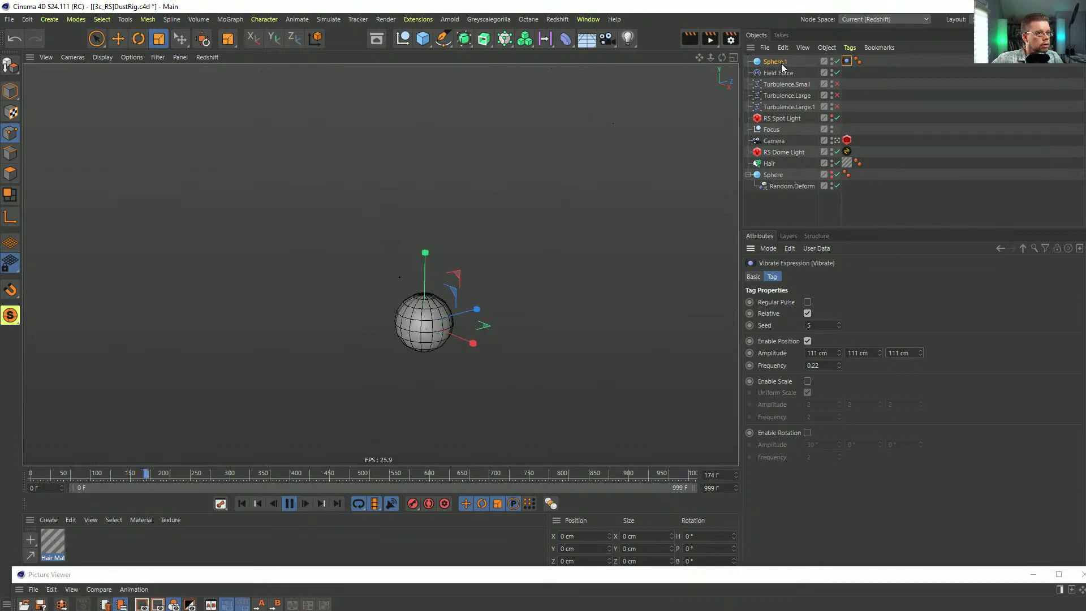
{"action": "key", "text": "t"}
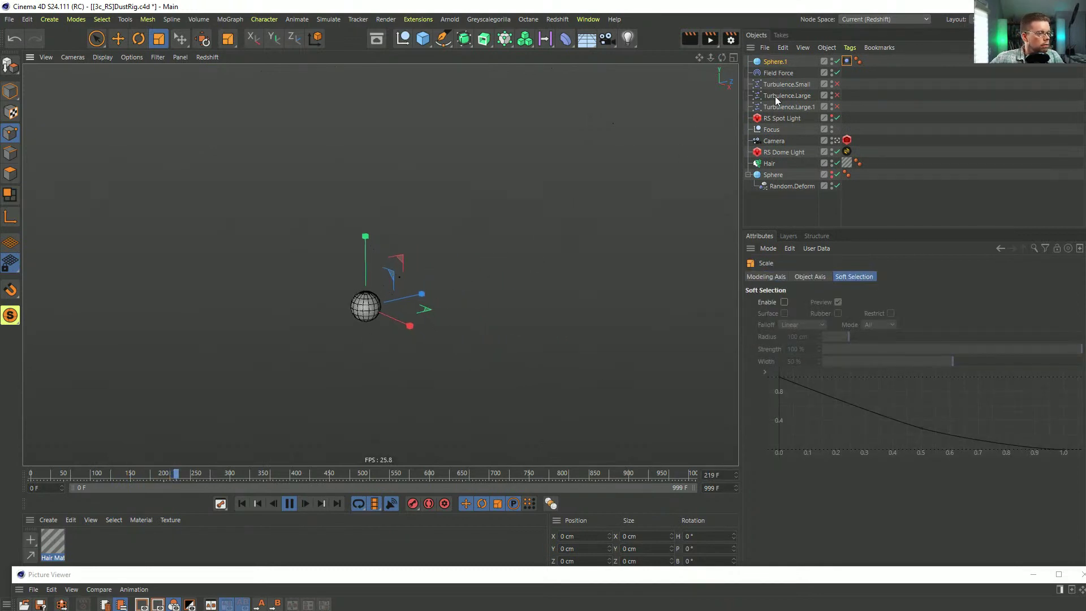
Step: Add a Tracer that traces the vibrating sphere's path with vertex tracing off, and restart the playback
{"action": "left_click", "coordinate": [505, 38]}
{"action": "left_click", "coordinate": [546, 99]}
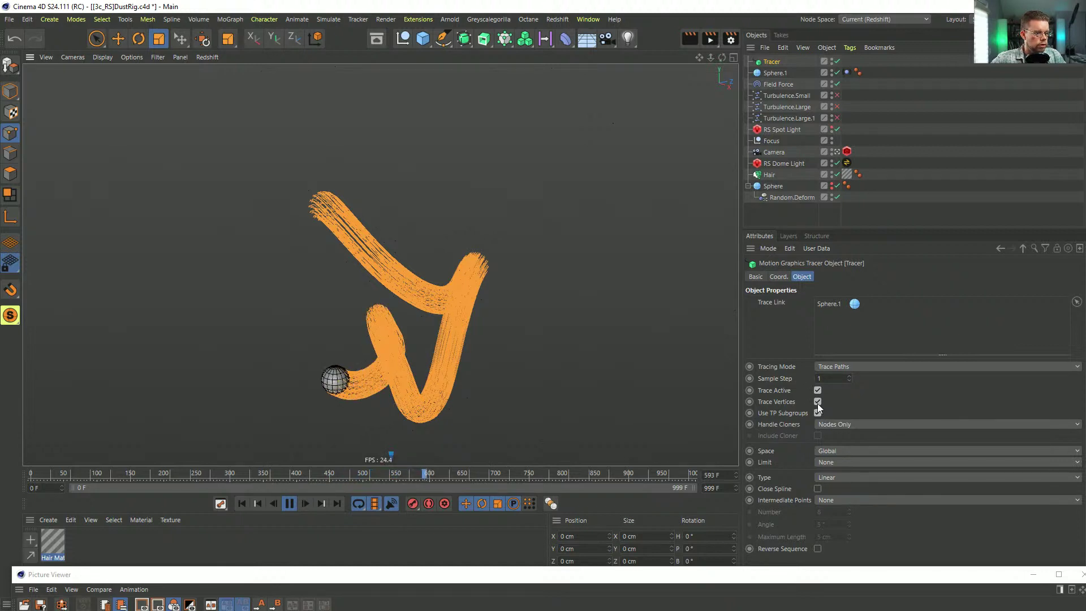
{"action": "left_click", "coordinate": [248, 501]}
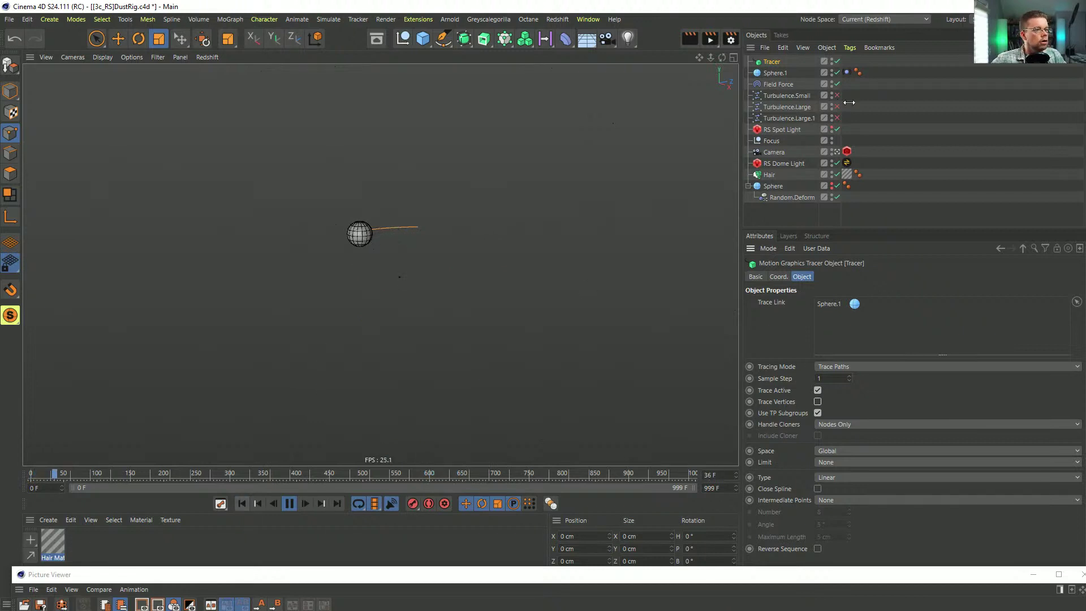
Step: Replace the Point Object layer in the Field Force with a Spherical Field
{"action": "left_click", "coordinate": [778, 85]}
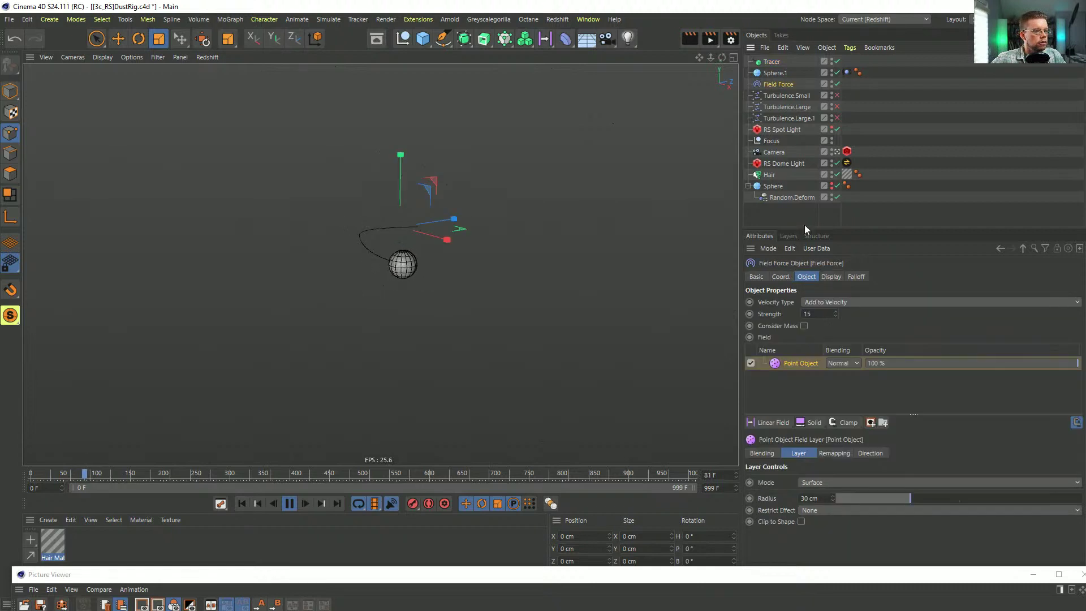
{"action": "key", "text": "Delete"}
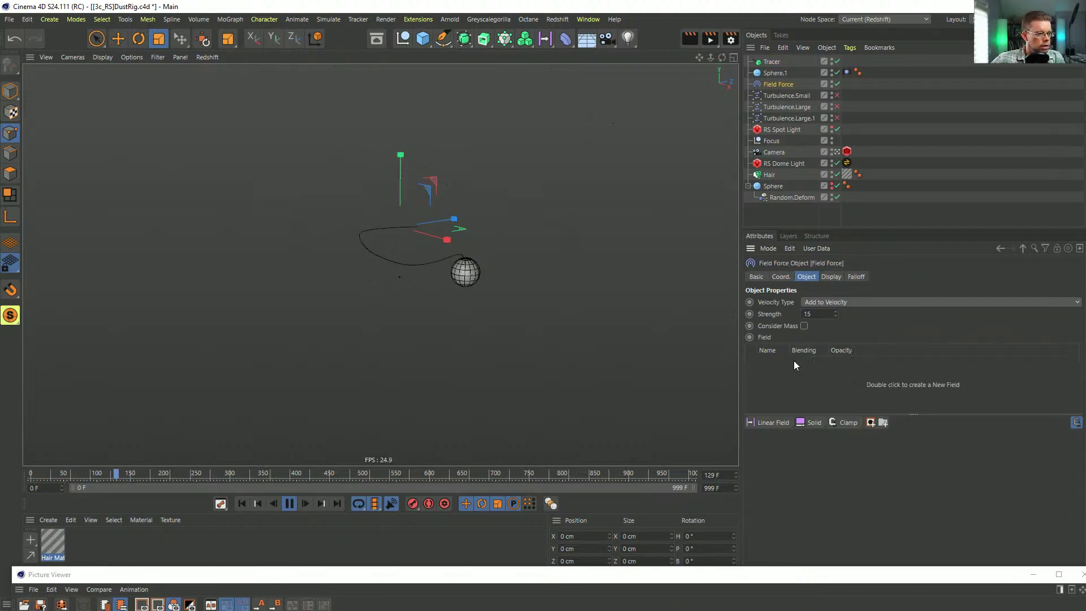
{"action": "left_click", "coordinate": [771, 422]}
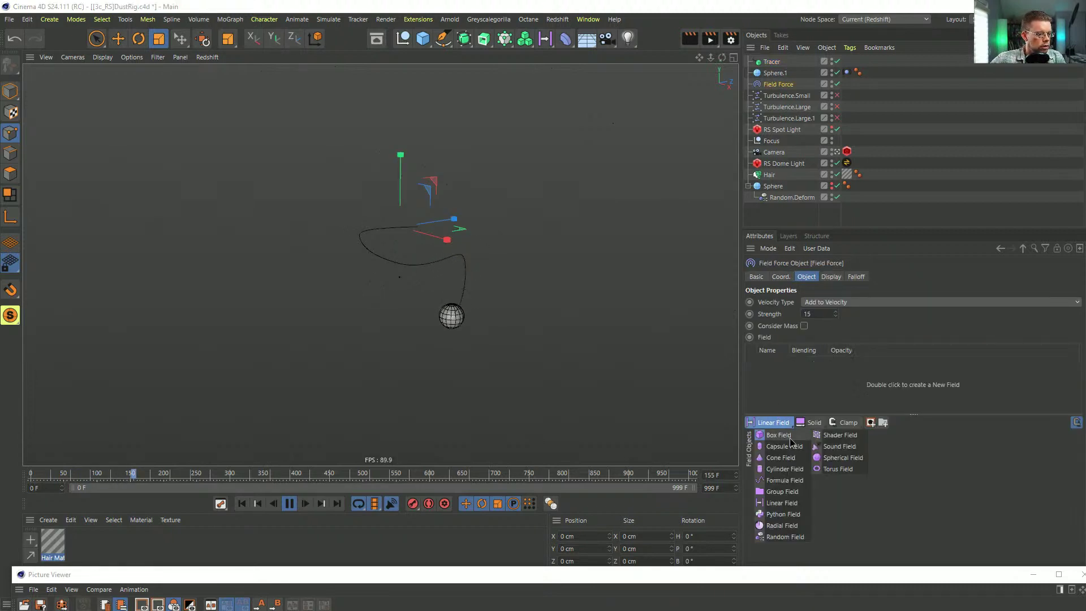
{"action": "left_click", "coordinate": [841, 458]}
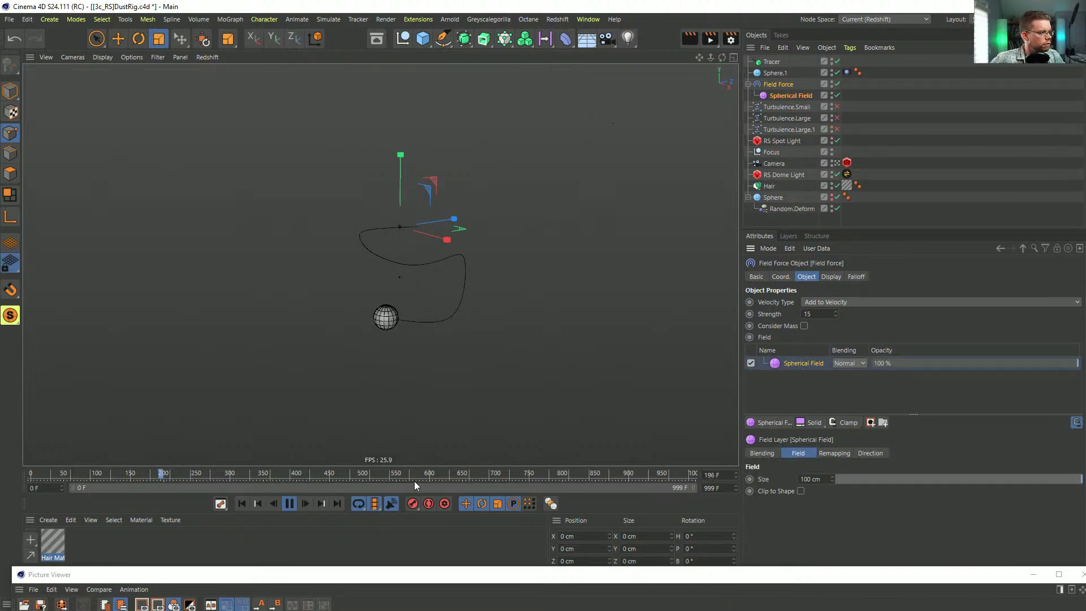
Step: Preview from the first frame how the hair particles react to the Spherical Field, and rewind the timeline
{"action": "left_click", "coordinate": [288, 504]}
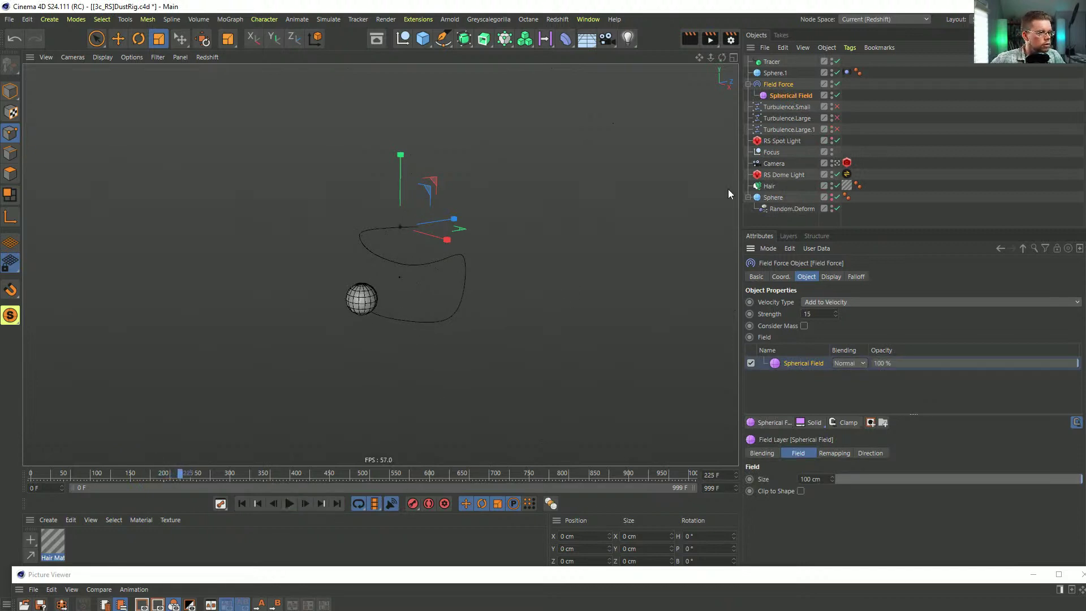
{"action": "left_click", "coordinate": [252, 504]}
{"action": "left_click", "coordinate": [759, 187]}
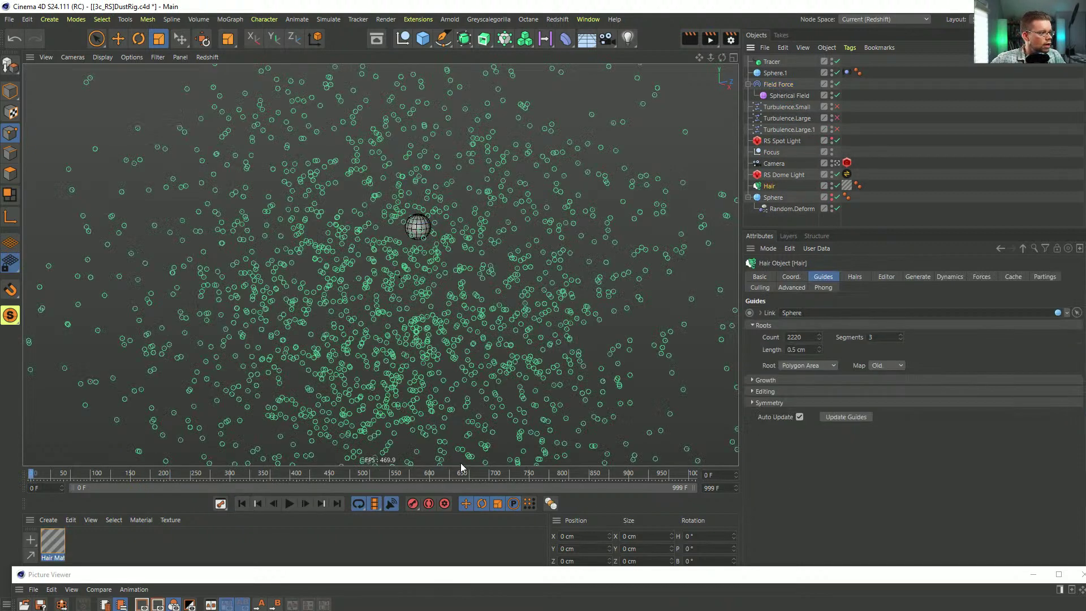
{"action": "left_click", "coordinate": [289, 503]}
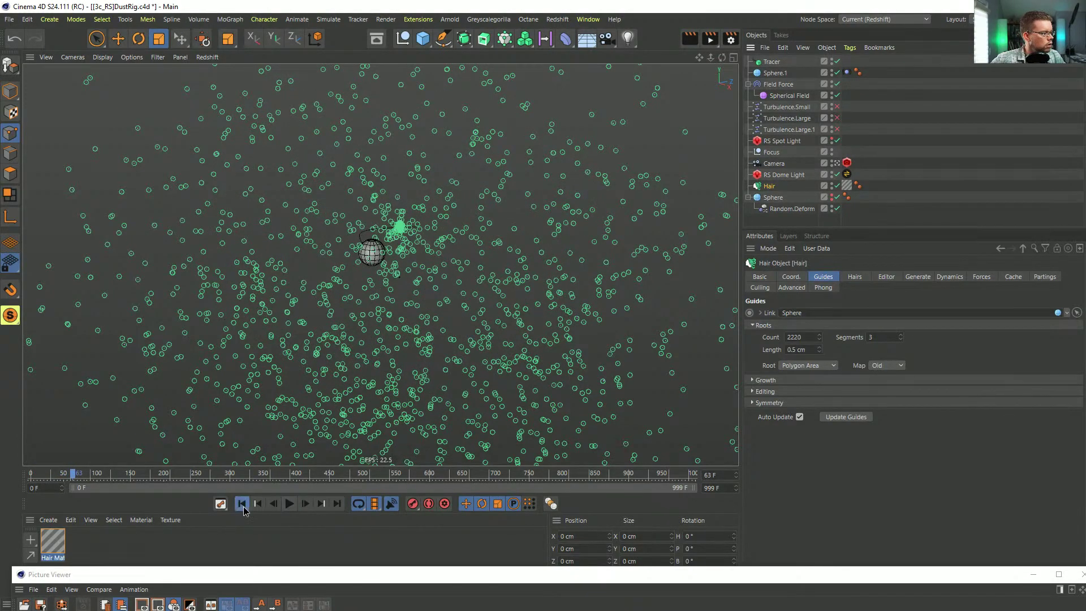
{"action": "left_click", "coordinate": [243, 503]}
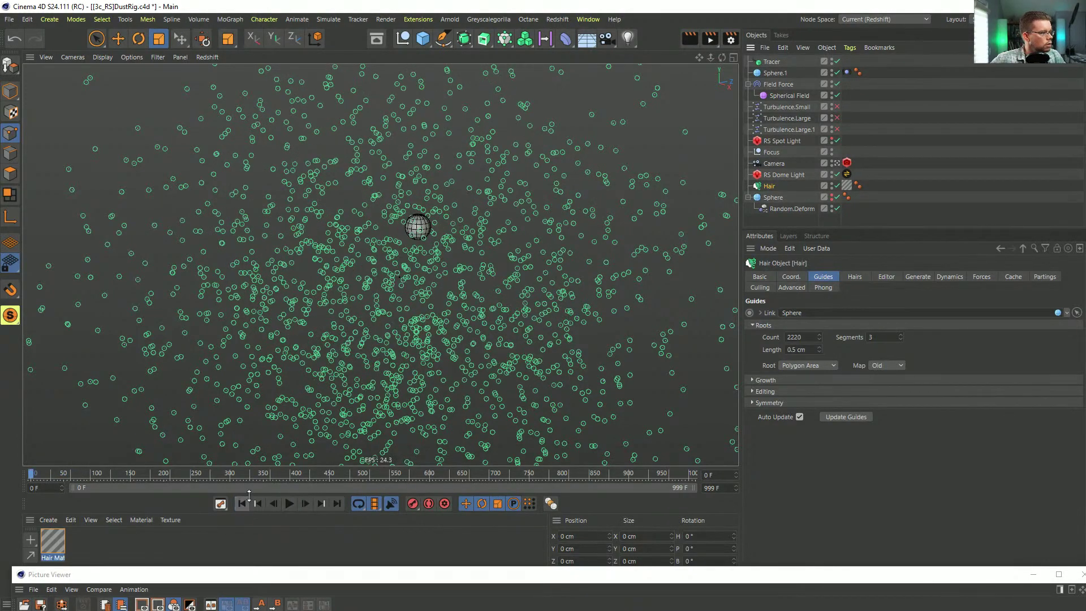
Step: Parent the Spherical Field to the vibrating sphere and shrink it to a size of about 13.5 cm
{"action": "left_click", "coordinate": [788, 96]}
{"action": "left_click_drag", "start_coordinate": [786, 97], "coordinate": [781, 74]}
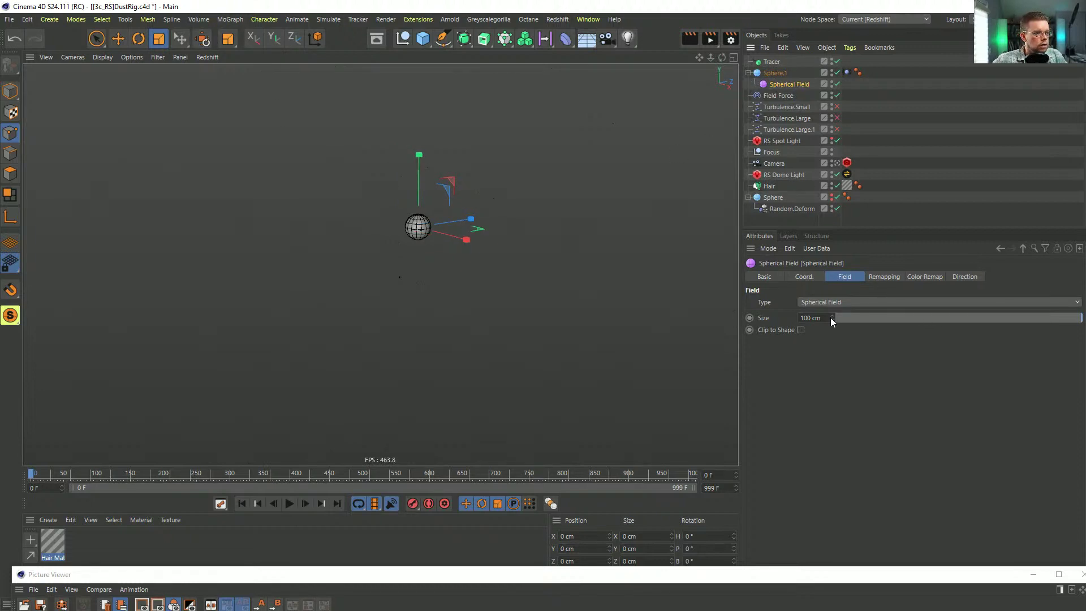
{"action": "left_click", "coordinate": [4, 93]}
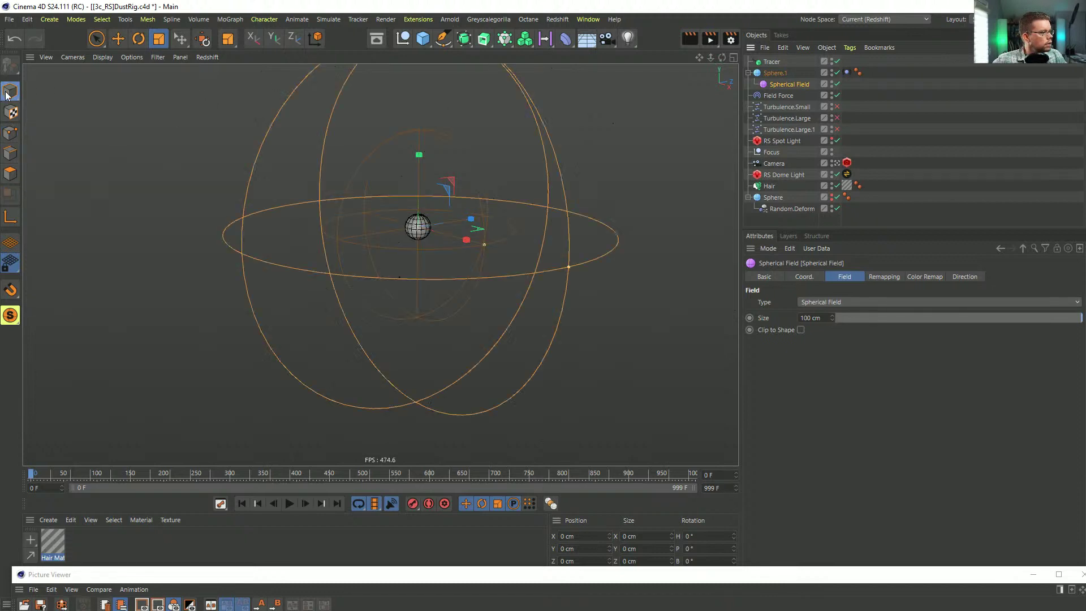
{"action": "left_click_drag", "start_coordinate": [572, 267], "coordinate": [433, 246]}
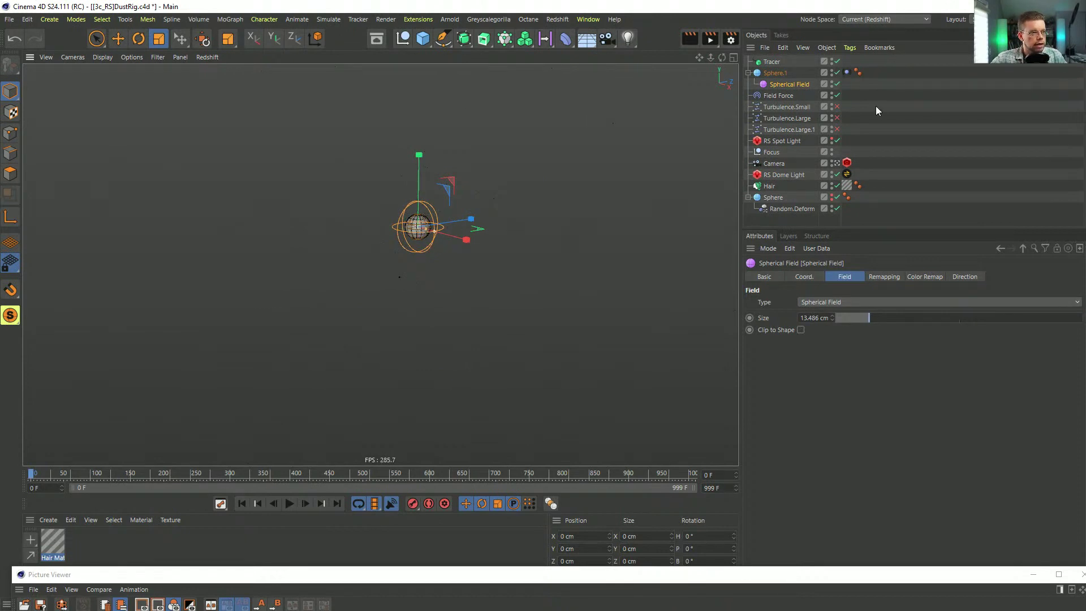
Step: Review the Spherical Field's direction settings and play the simulation with the hair particles displayed
{"action": "left_click", "coordinate": [953, 278]}
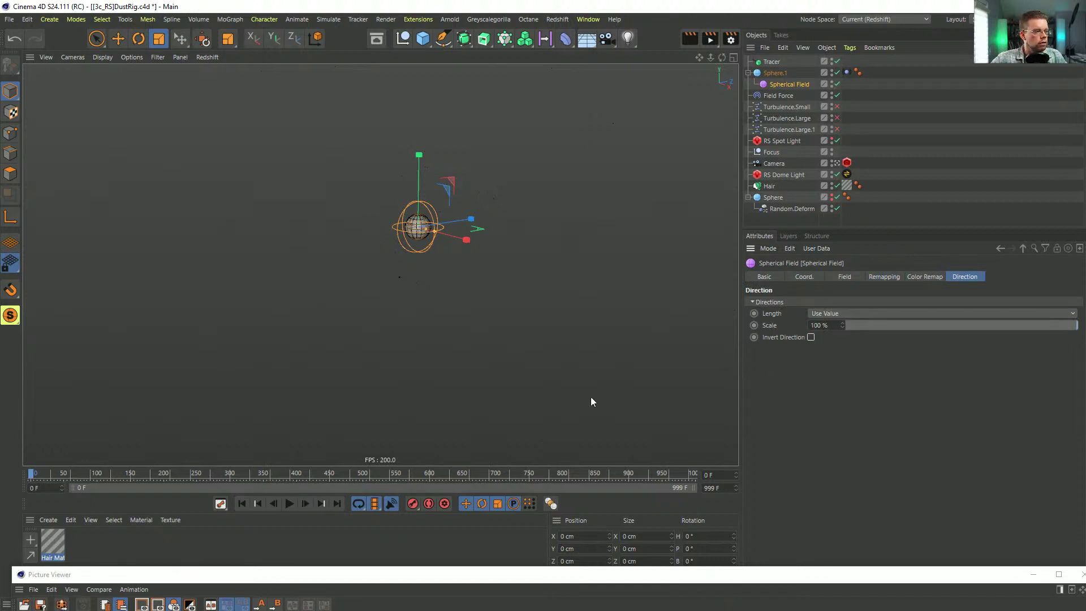
{"action": "left_click", "coordinate": [769, 186]}
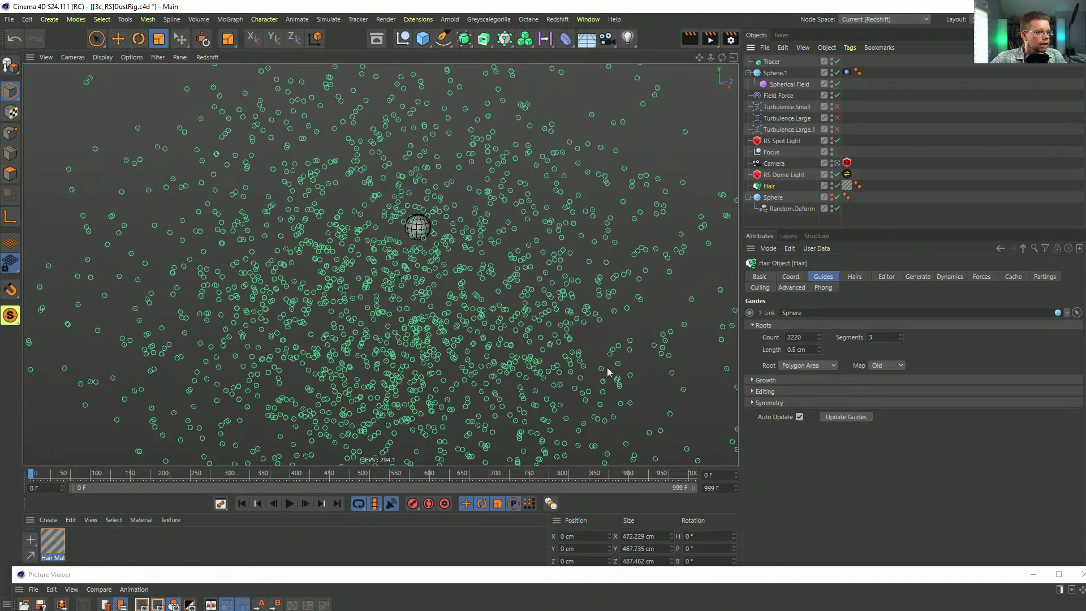
{"action": "left_click", "coordinate": [289, 503]}
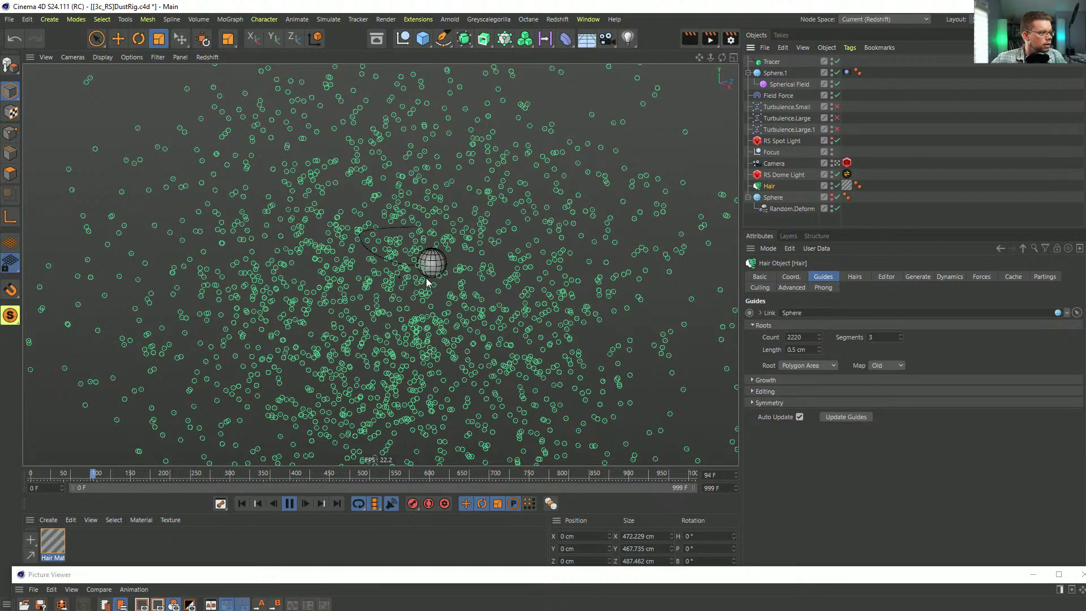
Step: Set the Field Force's strength to 25
{"action": "left_click", "coordinate": [787, 96]}
{"action": "double_click", "coordinate": [807, 314]}
{"action": "type", "text": "25"}
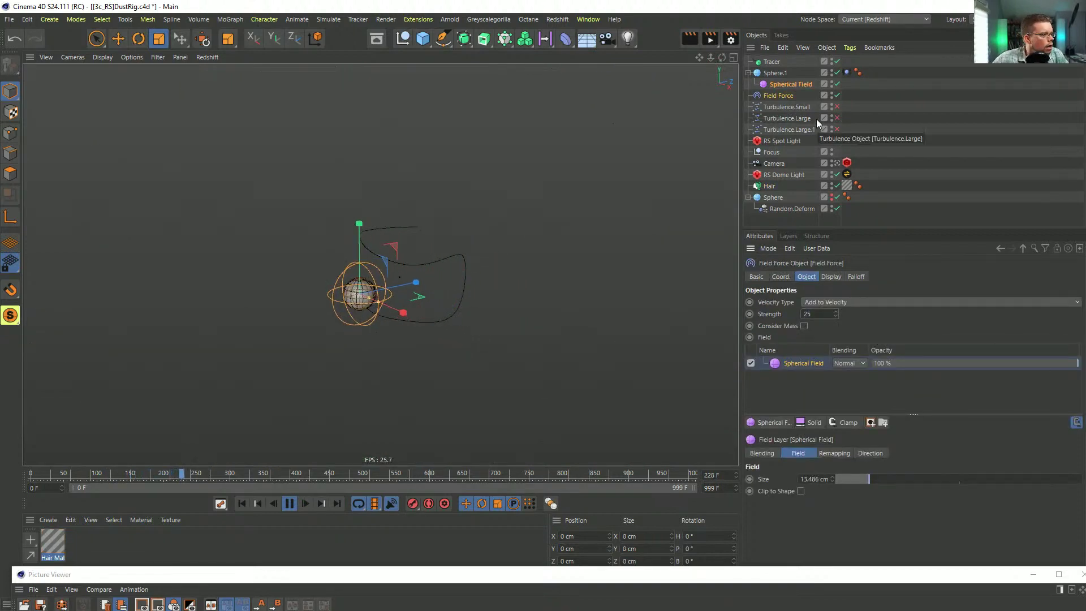
Step: Add the Tracer as a second layer in the Field Force's field list and check the hair particles' reaction
{"action": "left_click", "coordinate": [772, 62]}
{"action": "left_click", "coordinate": [773, 96]}
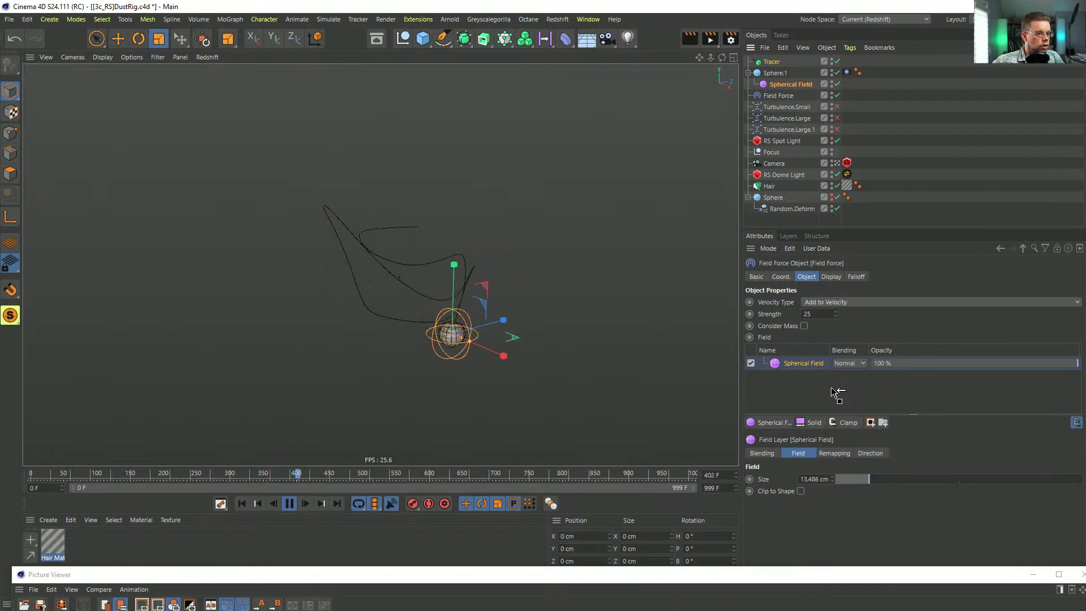
{"action": "left_click_drag", "start_coordinate": [832, 390], "coordinate": [830, 388]}
{"action": "left_click", "coordinate": [790, 379]}
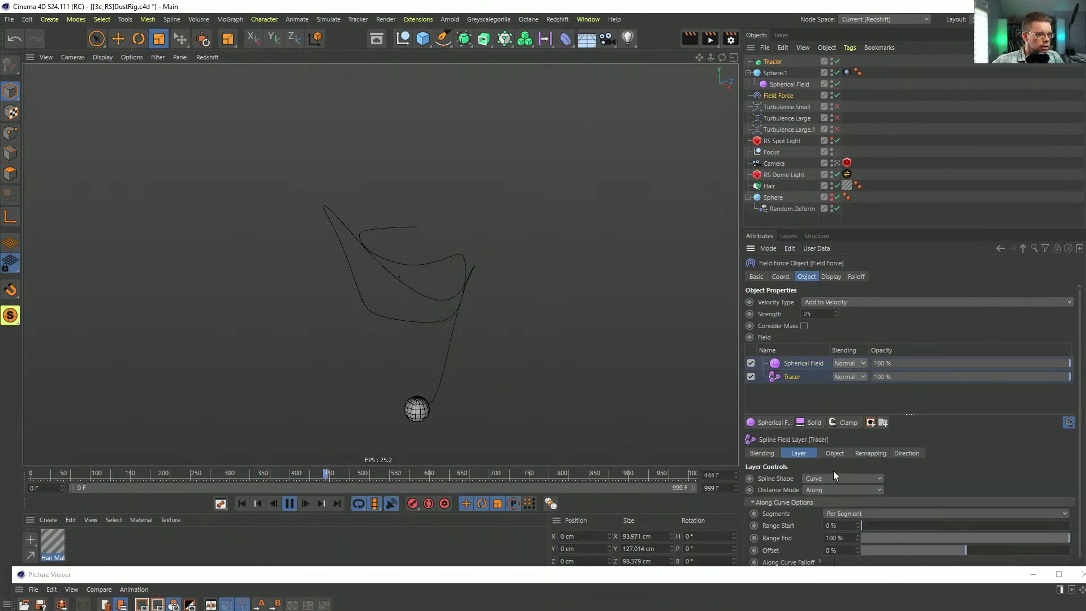
{"action": "left_click", "coordinate": [772, 186]}
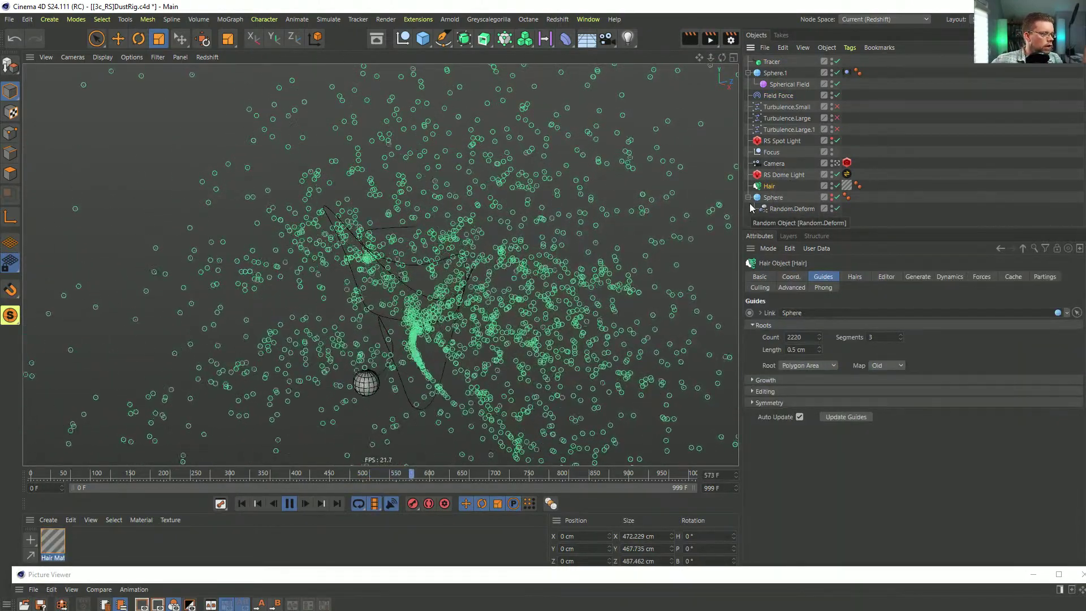
Step: Set the Spherical Field layer's blending to Add in the Field Force
{"action": "left_click", "coordinate": [772, 61]}
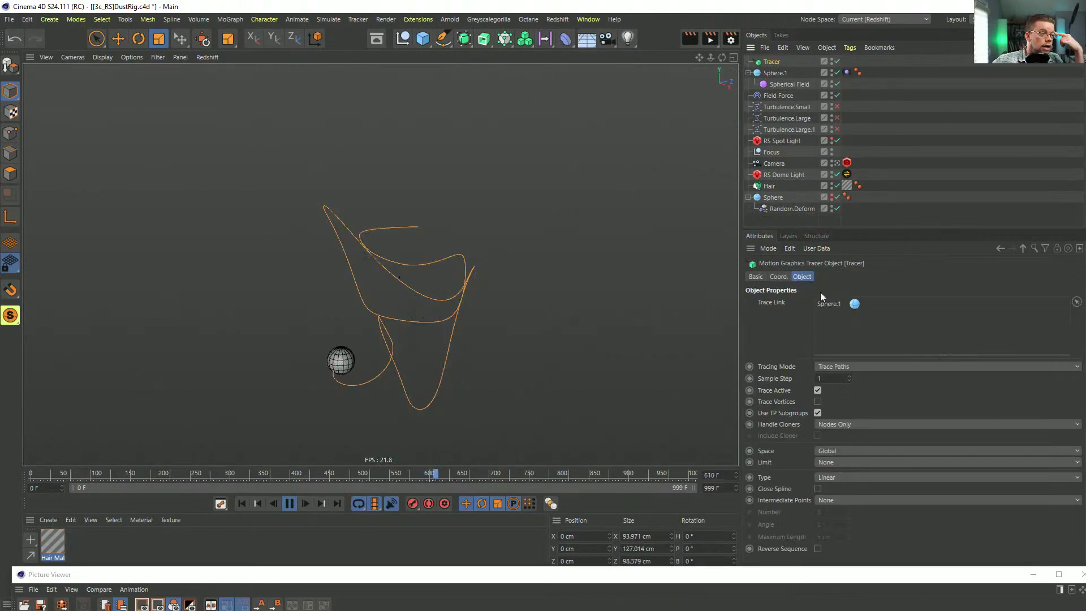
{"action": "left_click", "coordinate": [786, 97]}
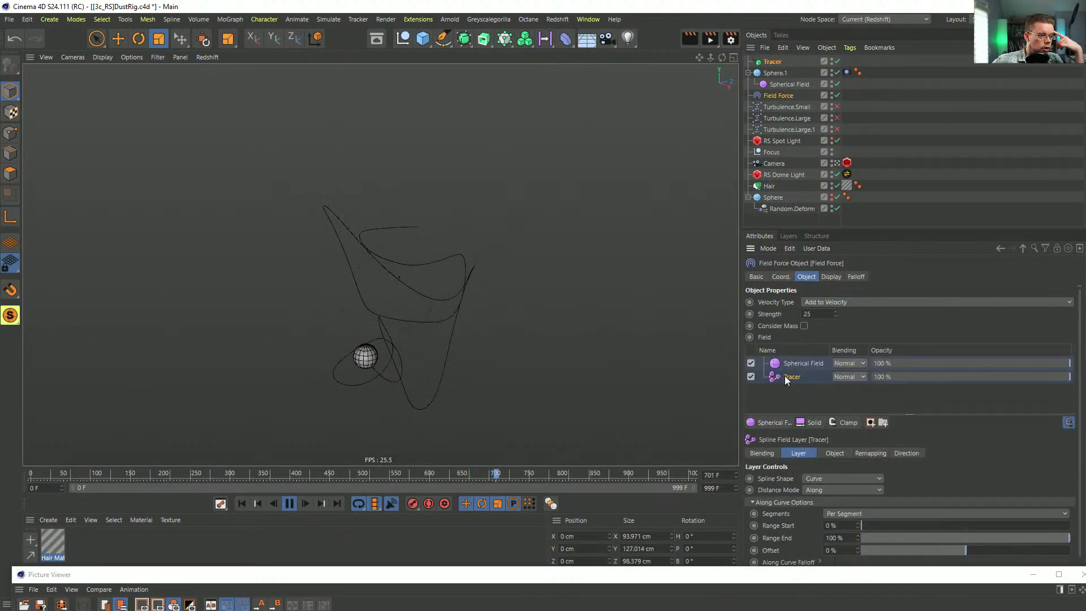
{"action": "left_click", "coordinate": [848, 363]}
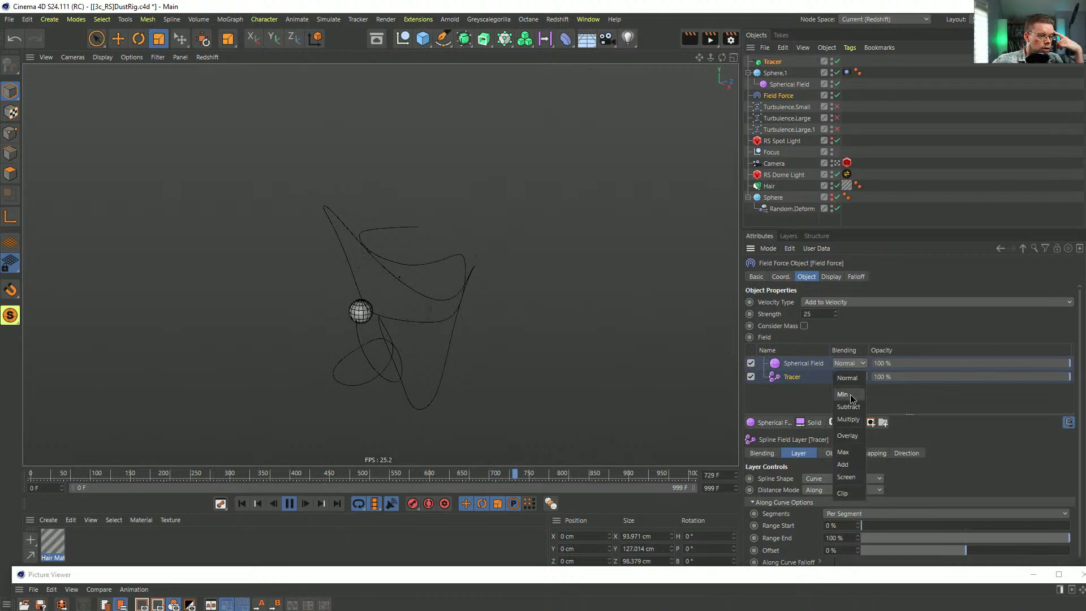
{"action": "left_click", "coordinate": [854, 460]}
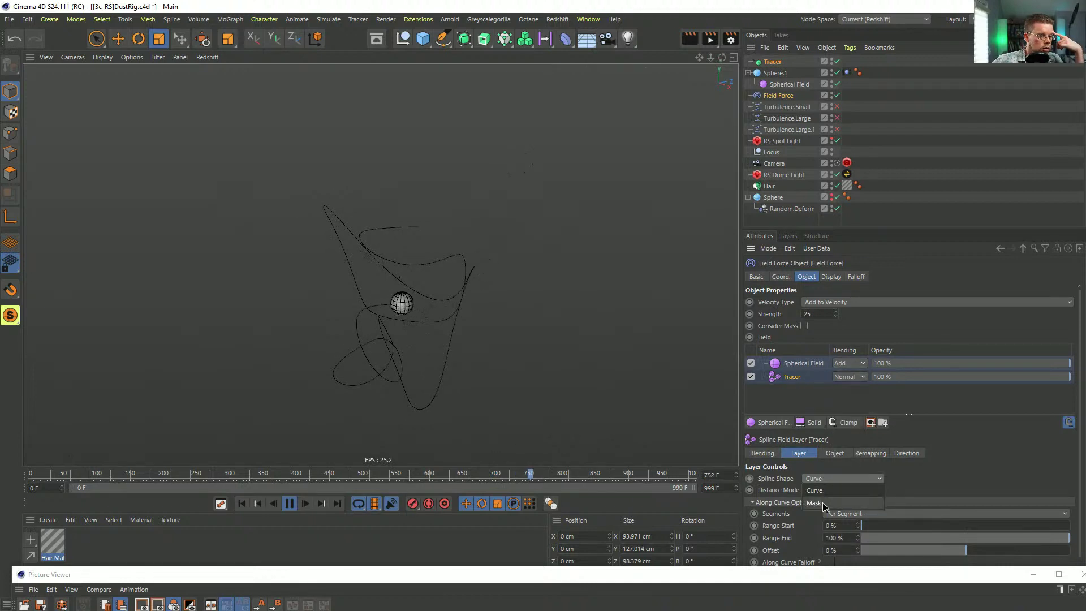
Step: Switch the Tracer layer's distance mode to Radius and set its radius to 55 cm
{"action": "left_click", "coordinate": [812, 491]}
{"action": "left_click", "coordinate": [818, 515]}
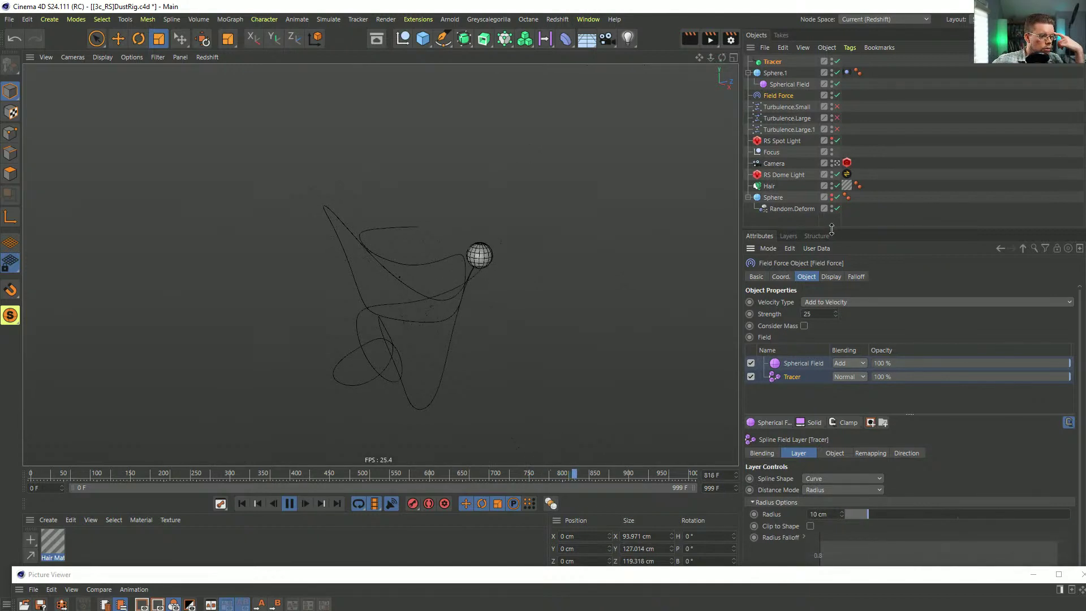
{"action": "left_click_drag", "start_coordinate": [832, 229], "coordinate": [832, 92]}
{"action": "double_click", "coordinate": [839, 378]}
{"action": "type", "text": "50"}
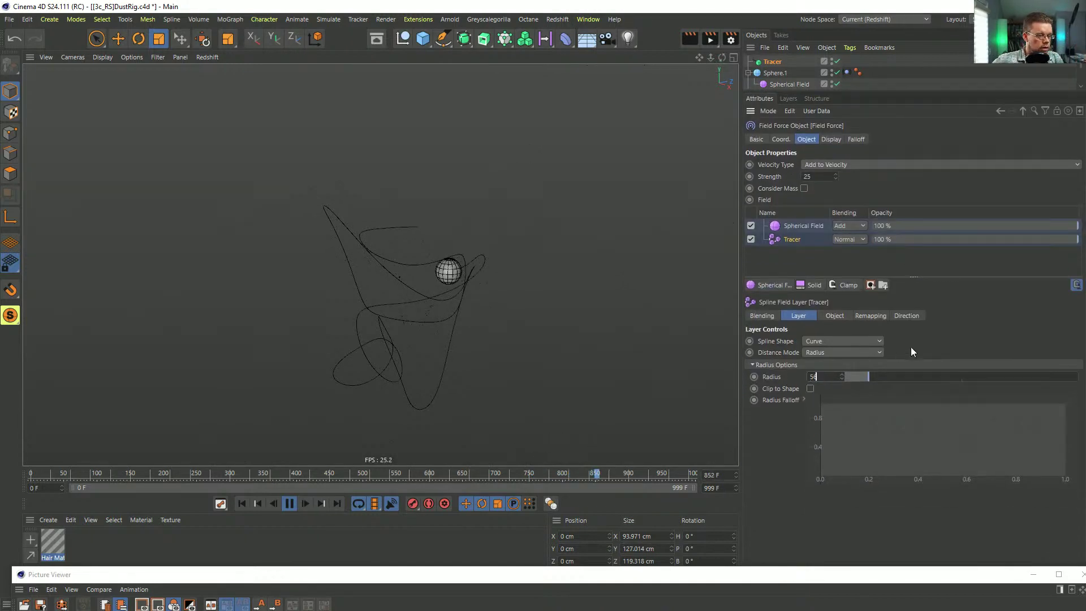
{"action": "key", "text": "Return"}
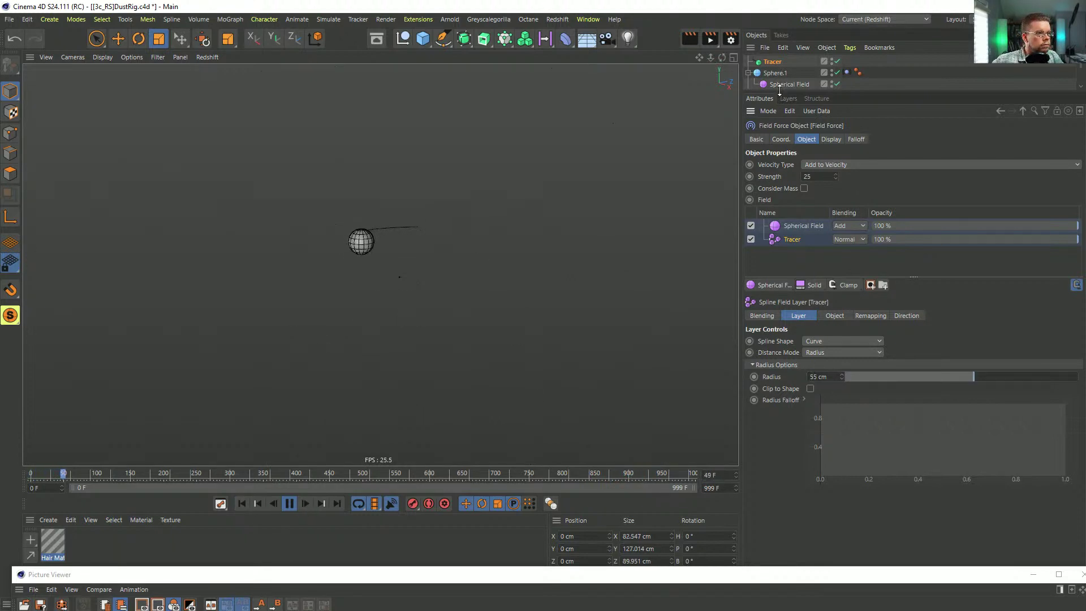
Step: Replay the simulation from the start with the hair particles displayed to examine how they follow the traced path
{"action": "left_click_drag", "start_coordinate": [779, 94], "coordinate": [784, 197]}
{"action": "left_click", "coordinate": [769, 186]}
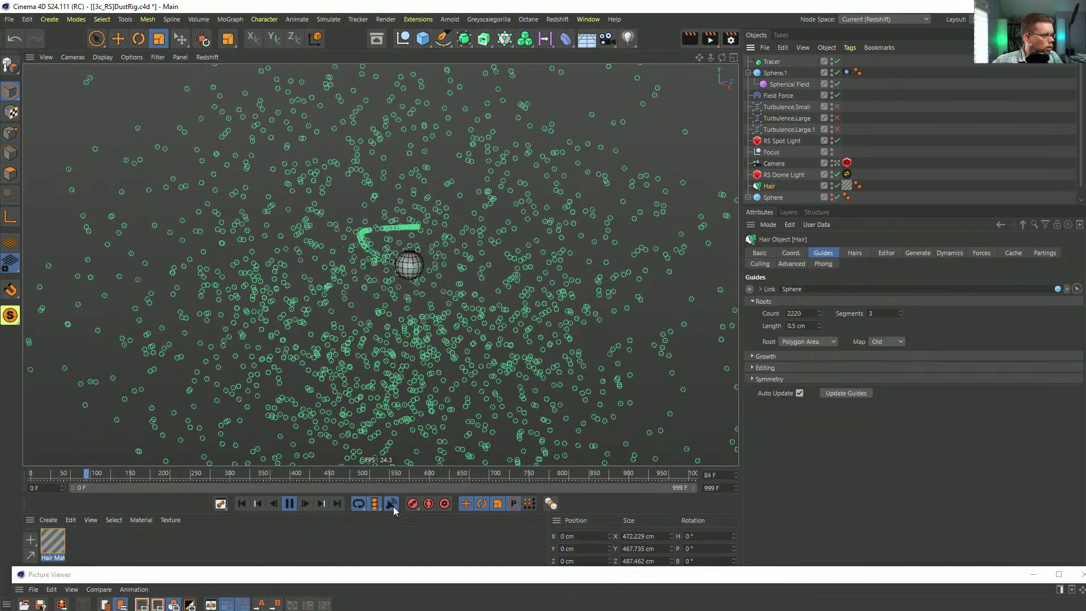
{"action": "left_click", "coordinate": [242, 504]}
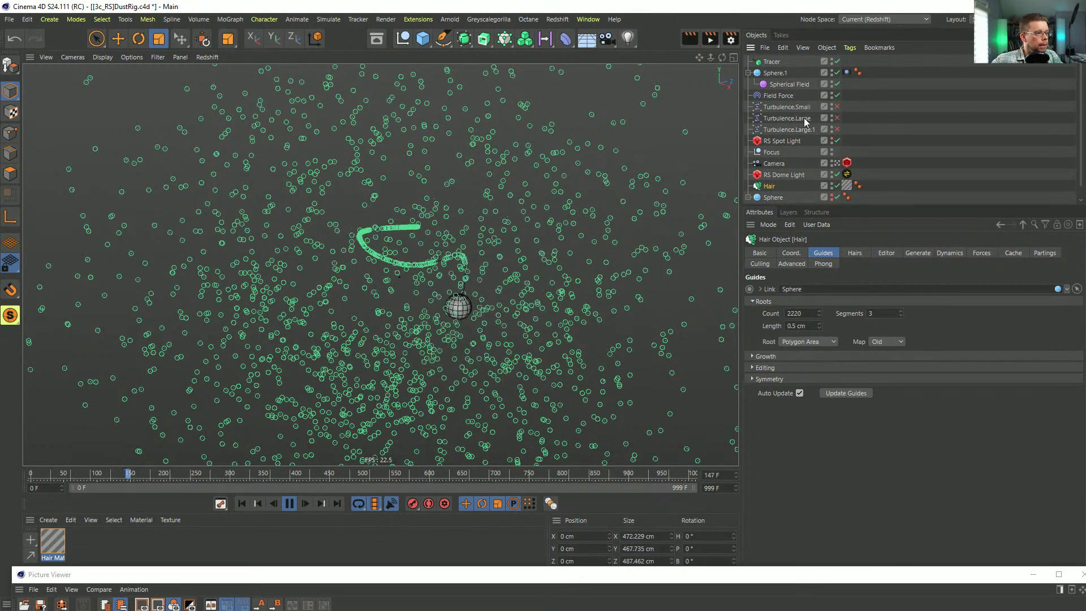
Step: Return the Spherical Field layer's blending to Normal in the Field Force
{"action": "left_click", "coordinate": [772, 96]}
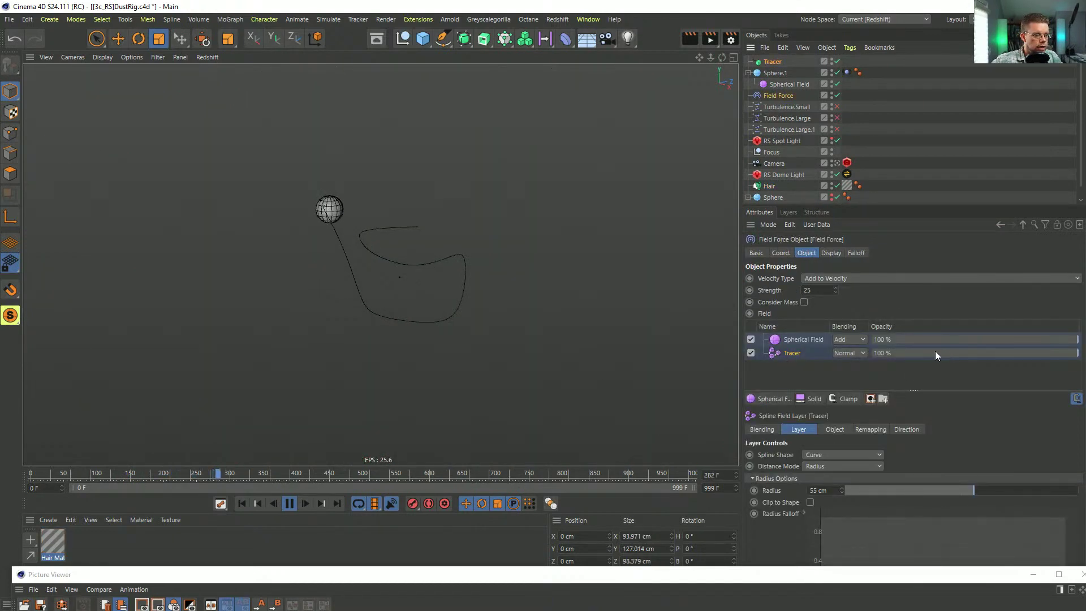
{"action": "left_click", "coordinate": [848, 340]}
{"action": "left_click", "coordinate": [848, 356]}
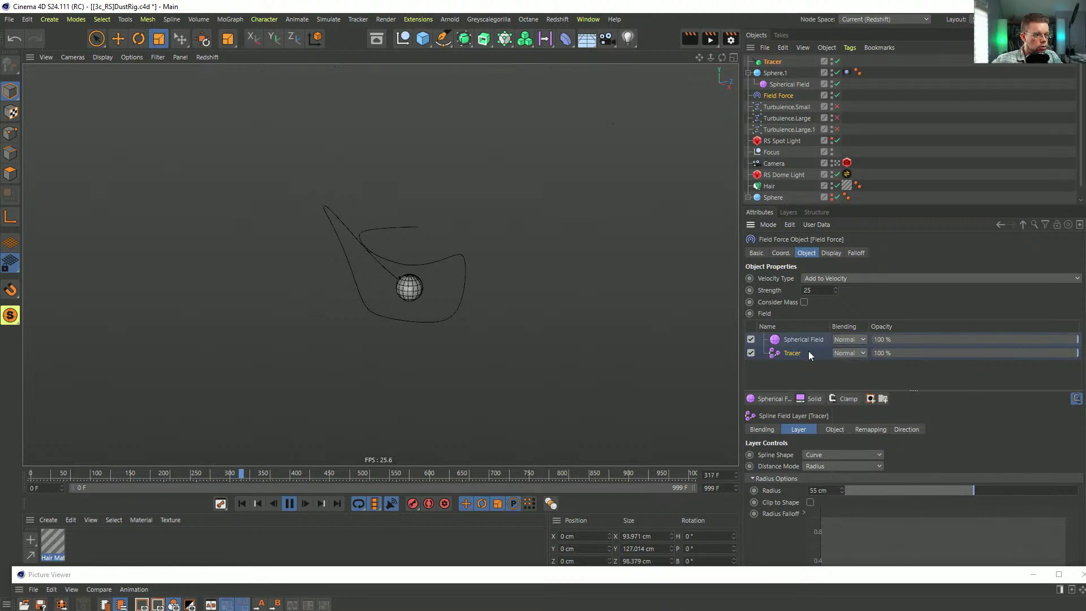
Step: Move the Tracer layer above the Spherical Field in the Field Force and set its blending to Add
{"action": "left_click_drag", "start_coordinate": [790, 342], "coordinate": [792, 338]}
{"action": "left_click", "coordinate": [848, 339]}
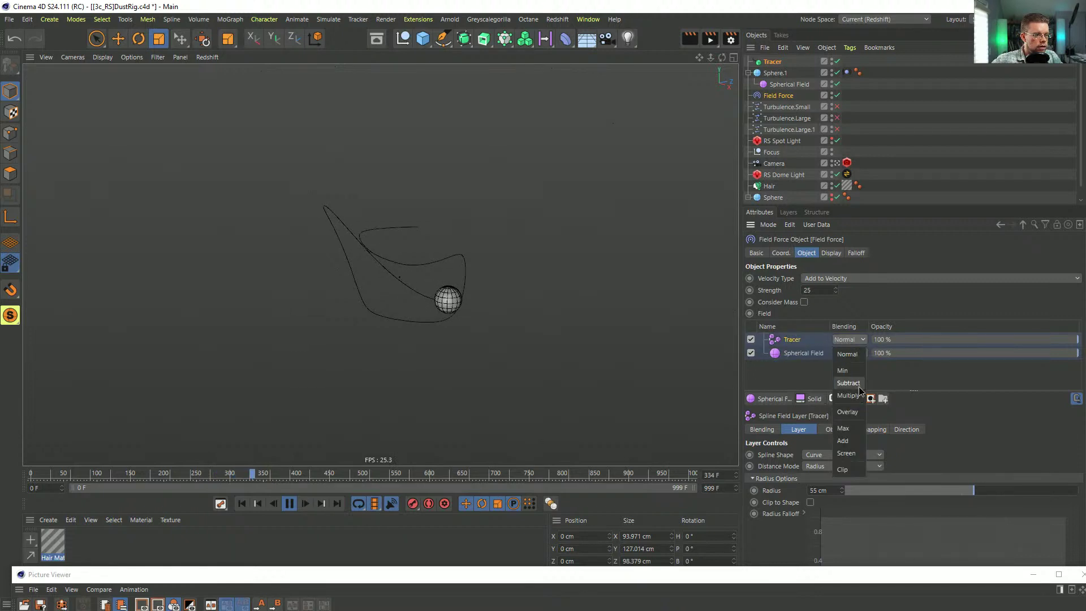
{"action": "left_click", "coordinate": [854, 442]}
{"action": "left_click_drag", "start_coordinate": [931, 348], "coordinate": [1078, 341]}
Step: Set the Tracer layer's direction scale to 25% and display the hair particles to check the motion
{"action": "left_click", "coordinate": [905, 429]}
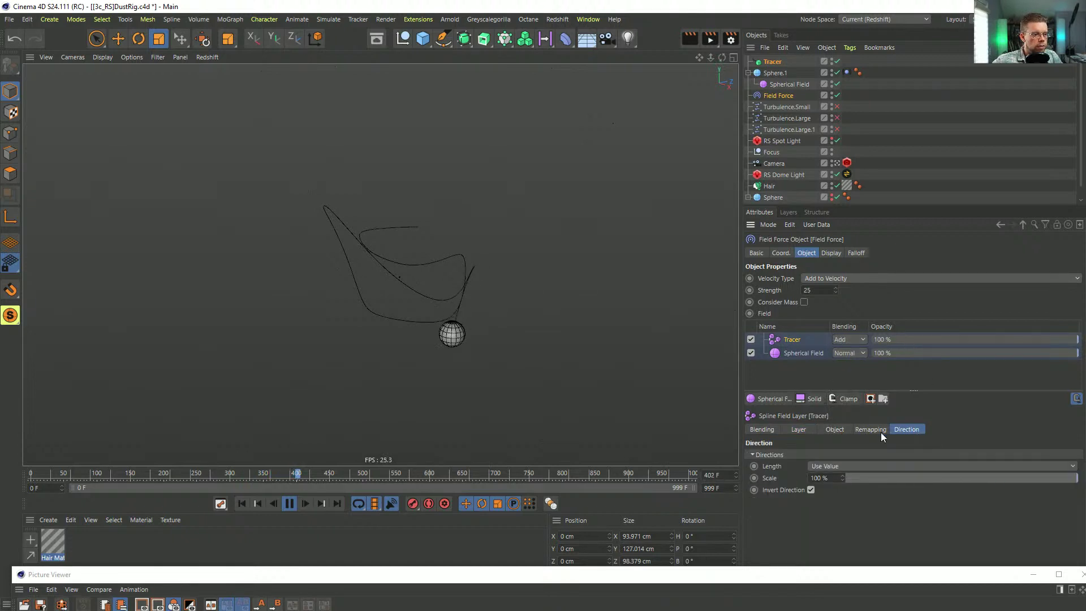
{"action": "left_click", "coordinate": [887, 480]}
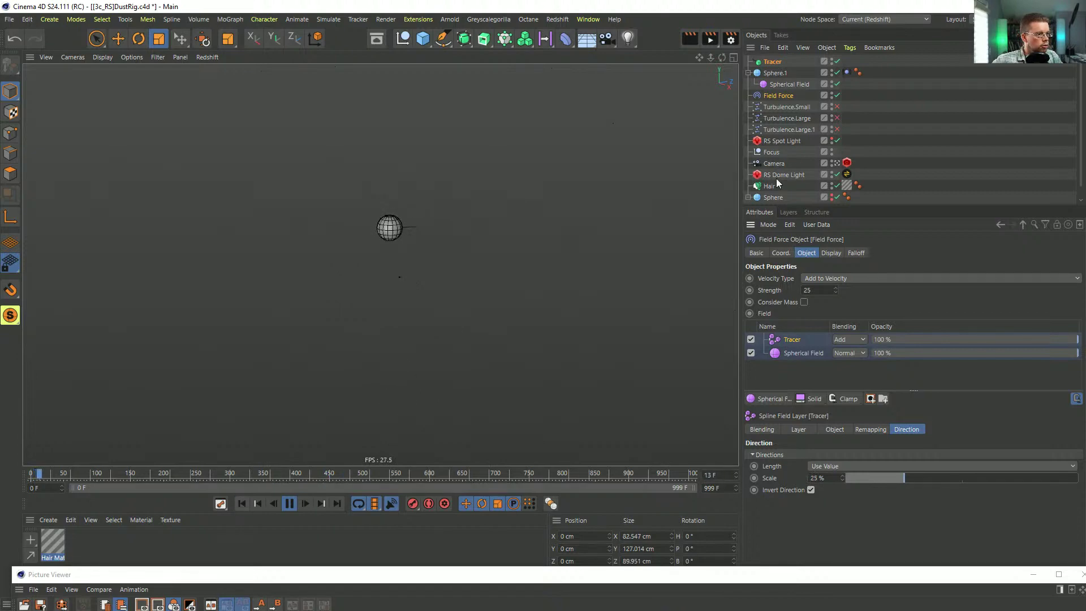
{"action": "left_click", "coordinate": [760, 189]}
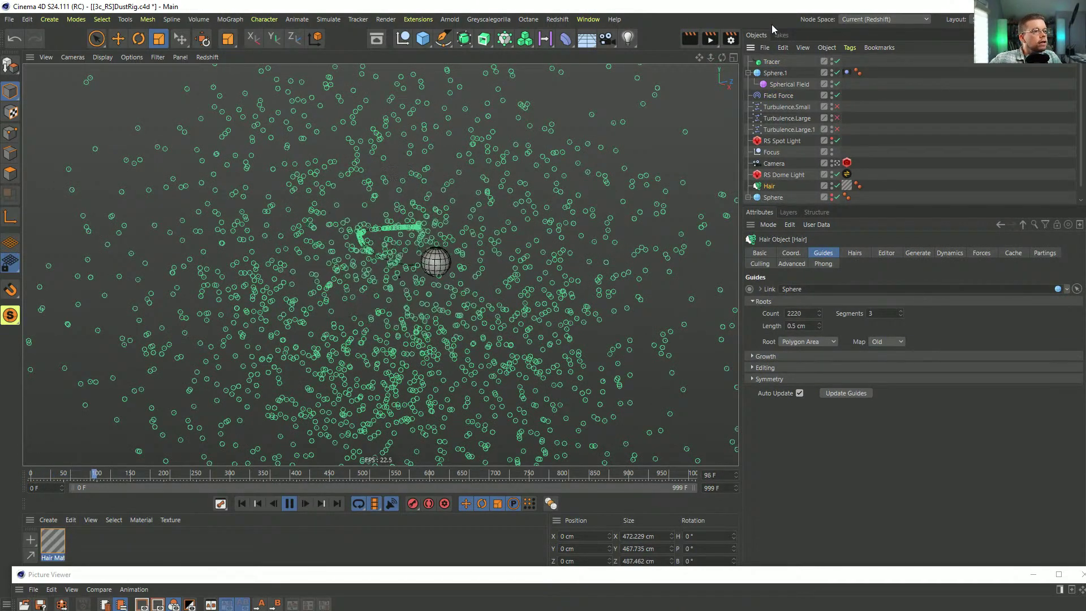
Step: Limit the Tracer's path From End with an amount of 33
{"action": "left_click", "coordinate": [770, 62]}
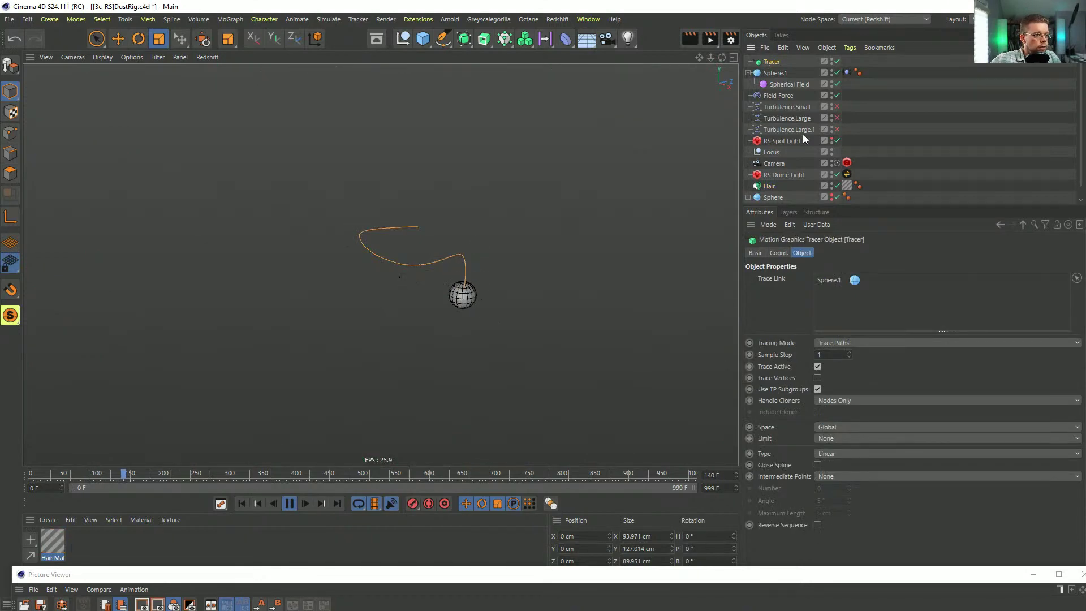
{"action": "left_click", "coordinate": [840, 440]}
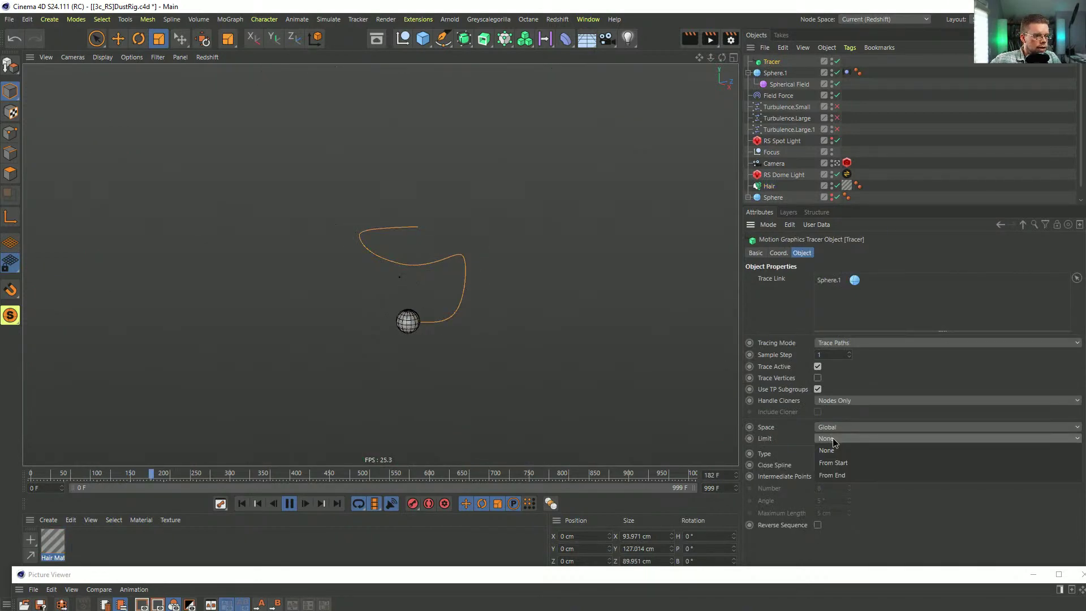
{"action": "left_click", "coordinate": [840, 461]}
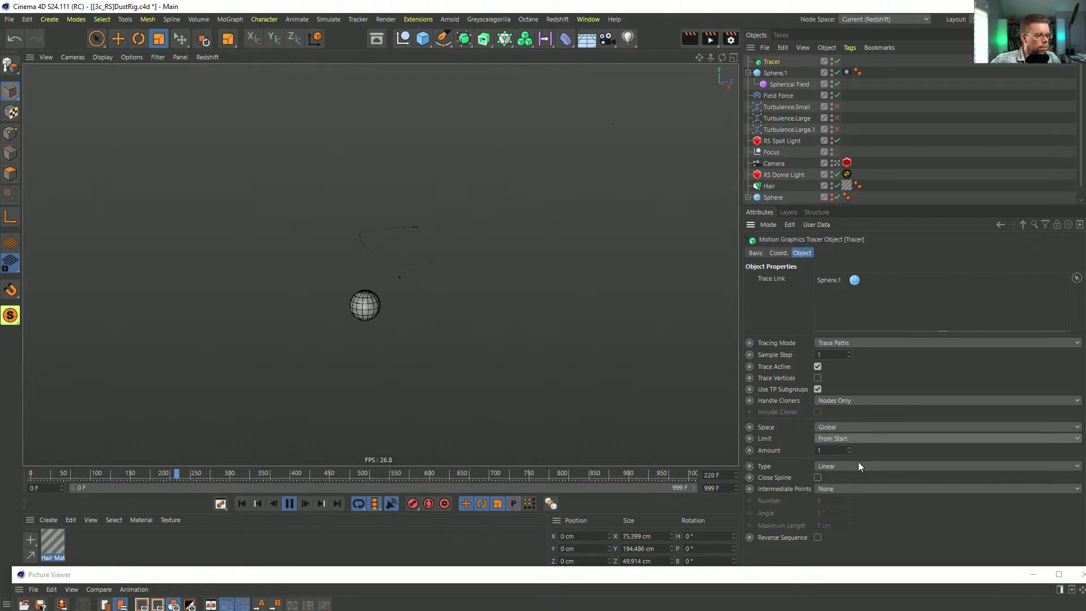
{"action": "left_click_drag", "start_coordinate": [849, 451], "coordinate": [885, 453]}
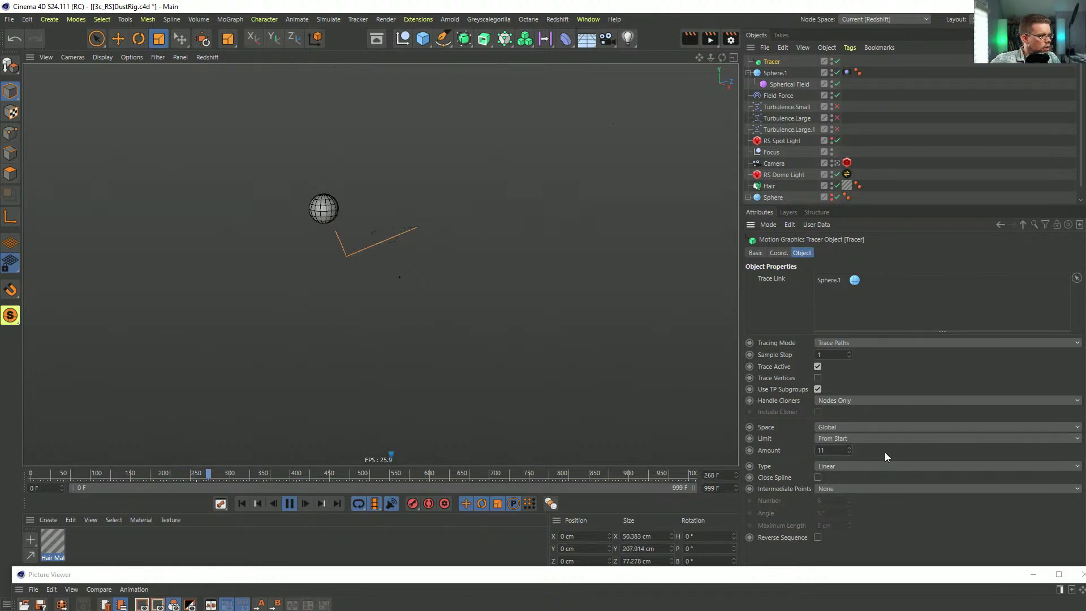
{"action": "left_click", "coordinate": [833, 440]}
{"action": "left_click", "coordinate": [843, 474]}
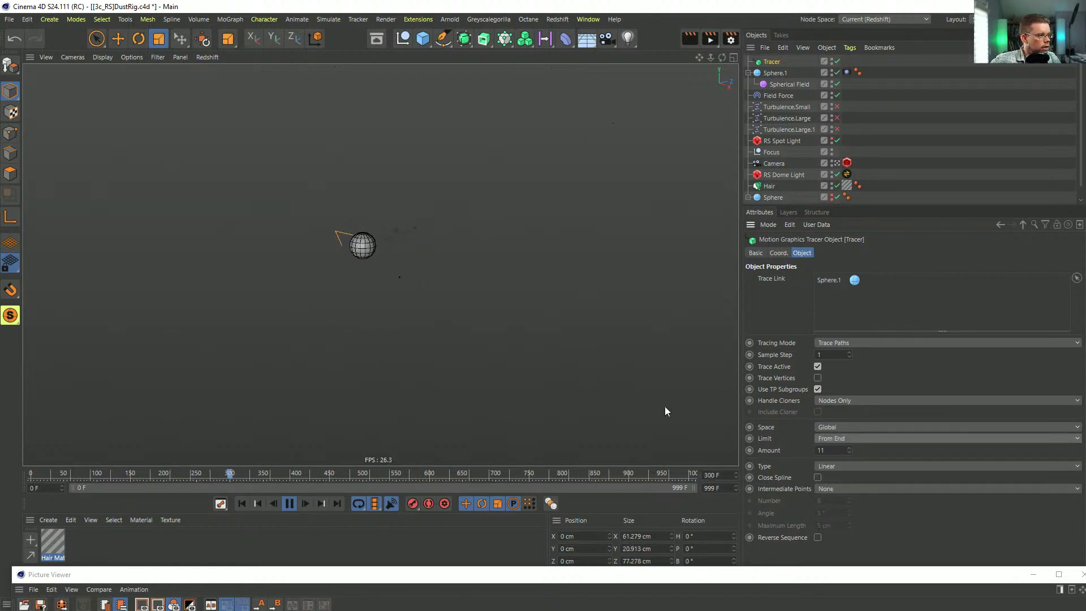
{"action": "left_click", "coordinate": [829, 450]}
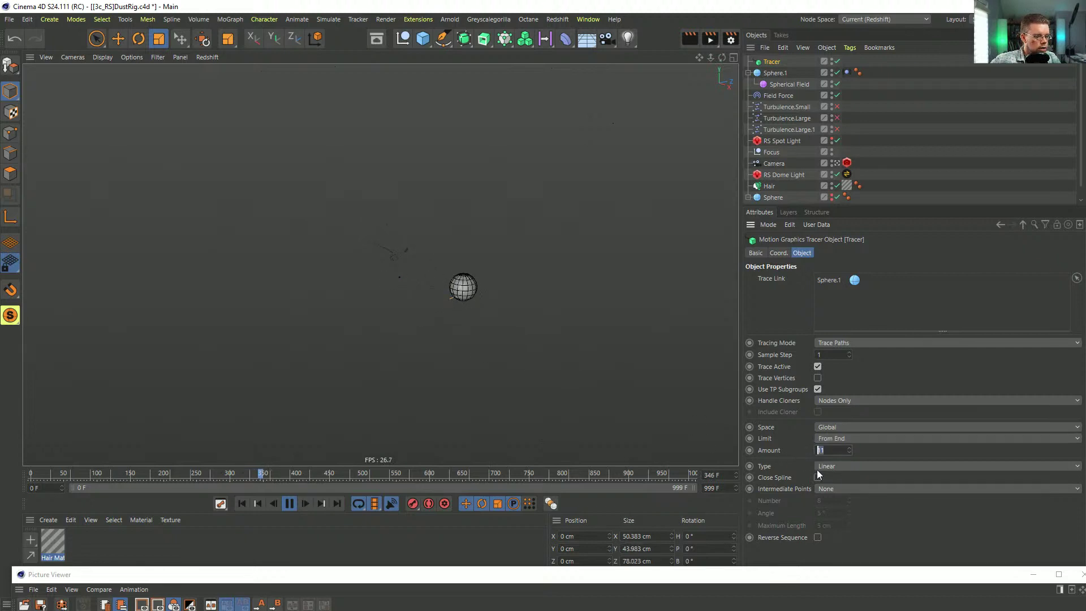
{"action": "type", "text": "33"}
{"action": "key", "text": "Return"}
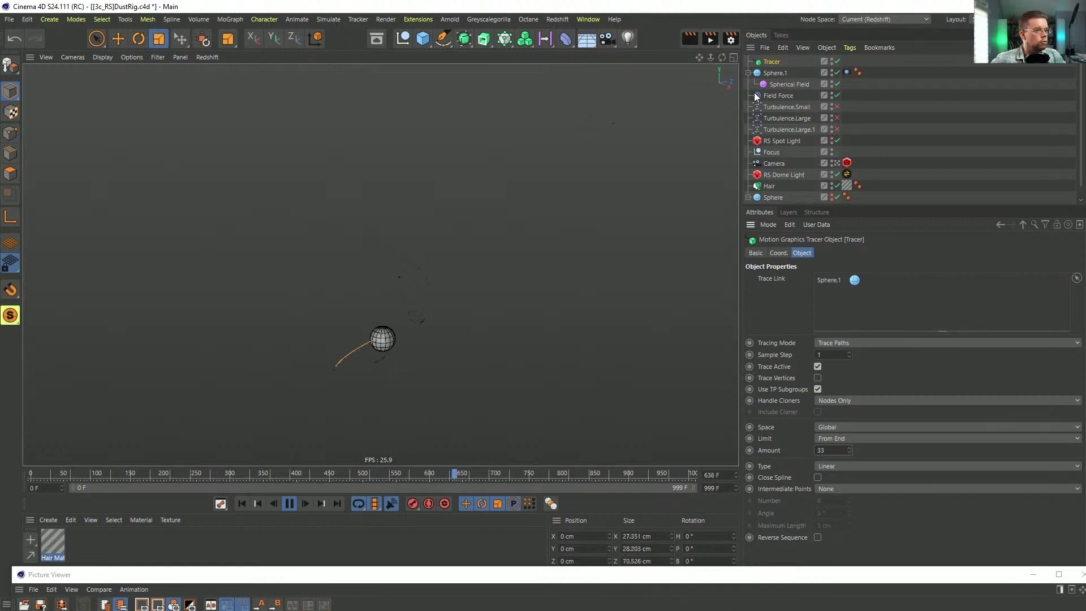
Step: Set the size of the Spherical Field under Sphere.1 to 18 cm
{"action": "left_click", "coordinate": [780, 83]}
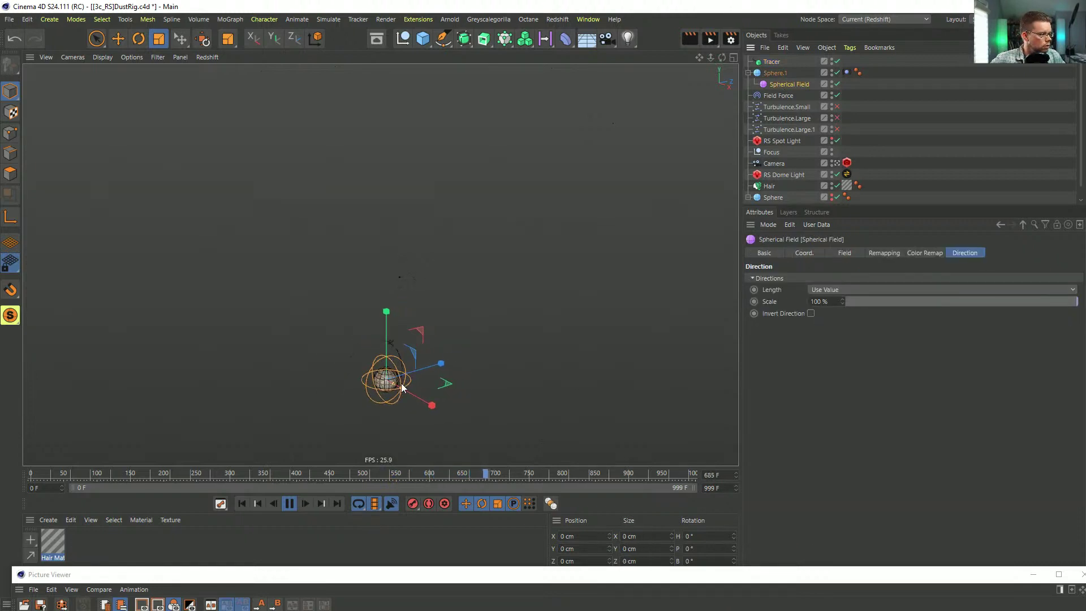
{"action": "left_click", "coordinate": [844, 253]}
{"action": "left_click_drag", "start_coordinate": [861, 302], "coordinate": [881, 298]}
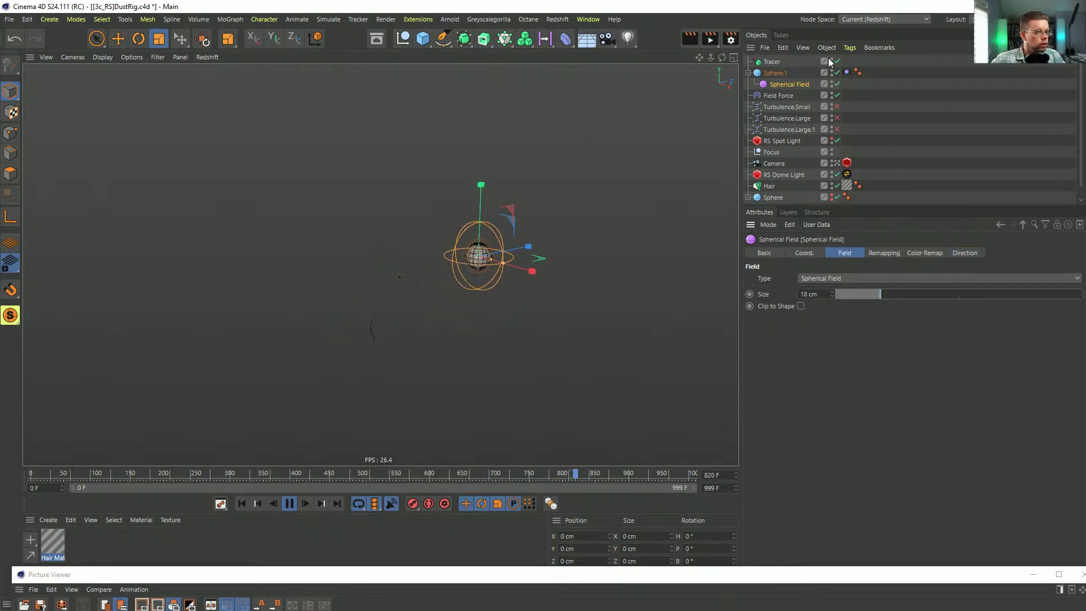
Step: Enable the three Turbulence objects and replay the simulation from the start with the hair particles displayed
{"action": "left_click", "coordinate": [769, 187]}
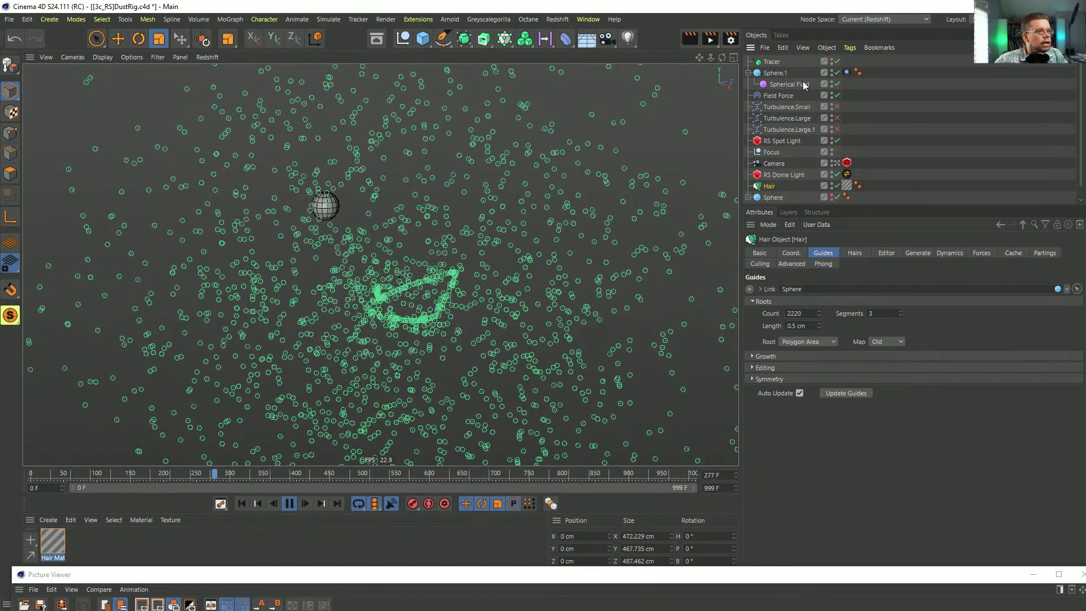
{"action": "left_click_drag", "start_coordinate": [837, 107], "coordinate": [837, 129]}
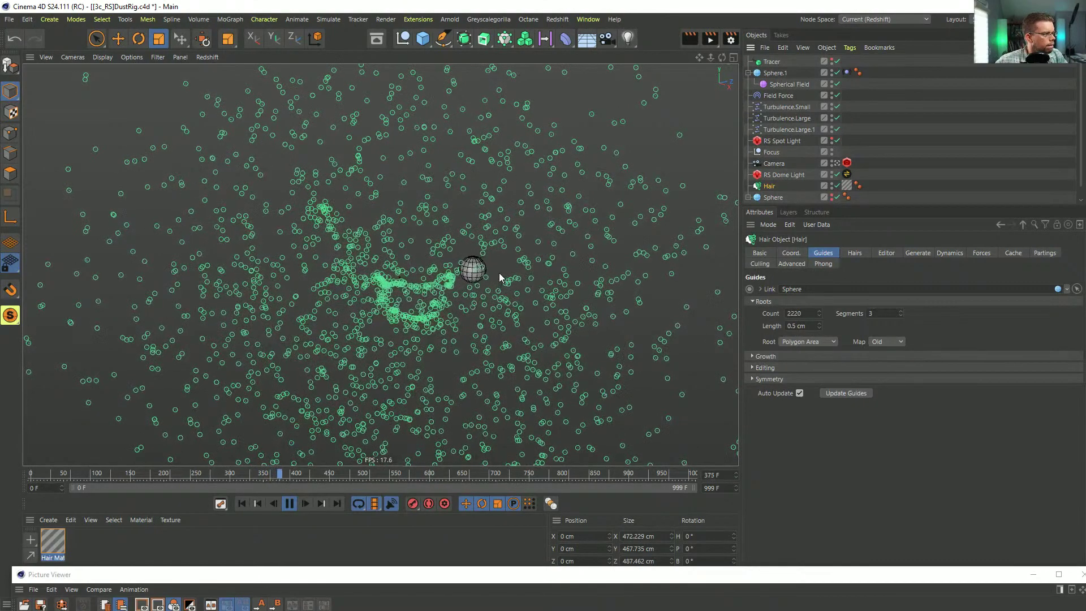
{"action": "left_click", "coordinate": [242, 503]}
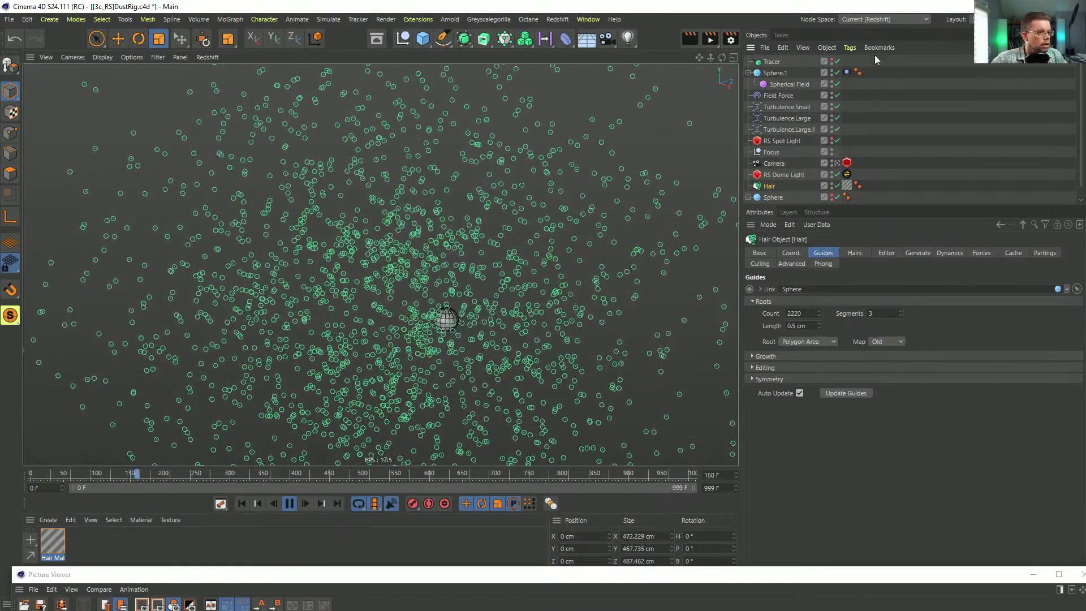
Step: Set the Spherical Field's direction scale to 1100%
{"action": "left_click", "coordinate": [785, 83]}
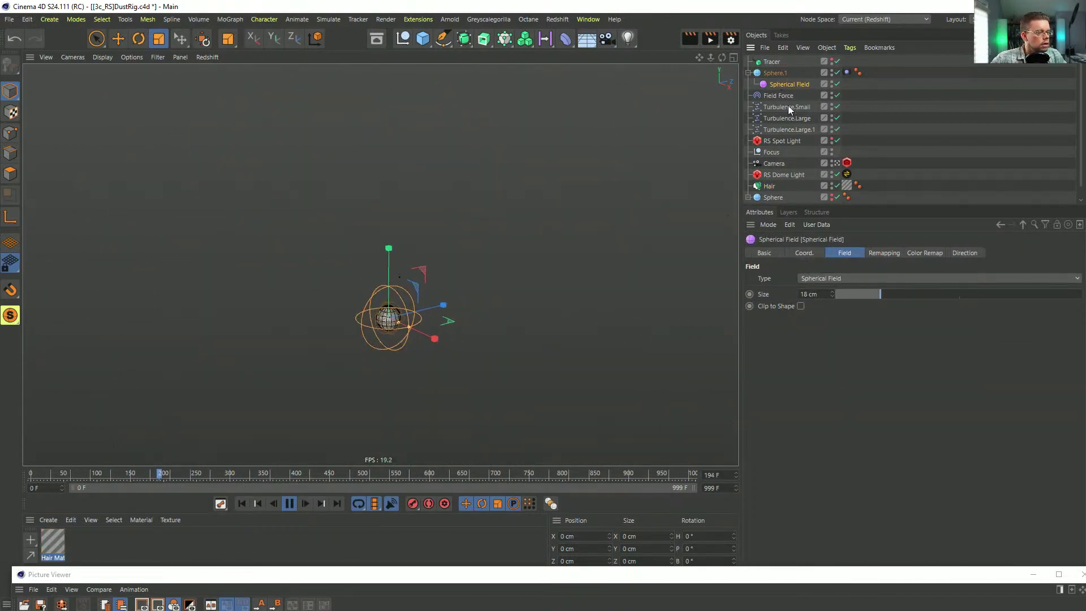
{"action": "left_click", "coordinate": [954, 253]}
{"action": "left_click", "coordinate": [820, 301]}
{"action": "type", "text": "1100"}
{"action": "key", "text": "Return"}
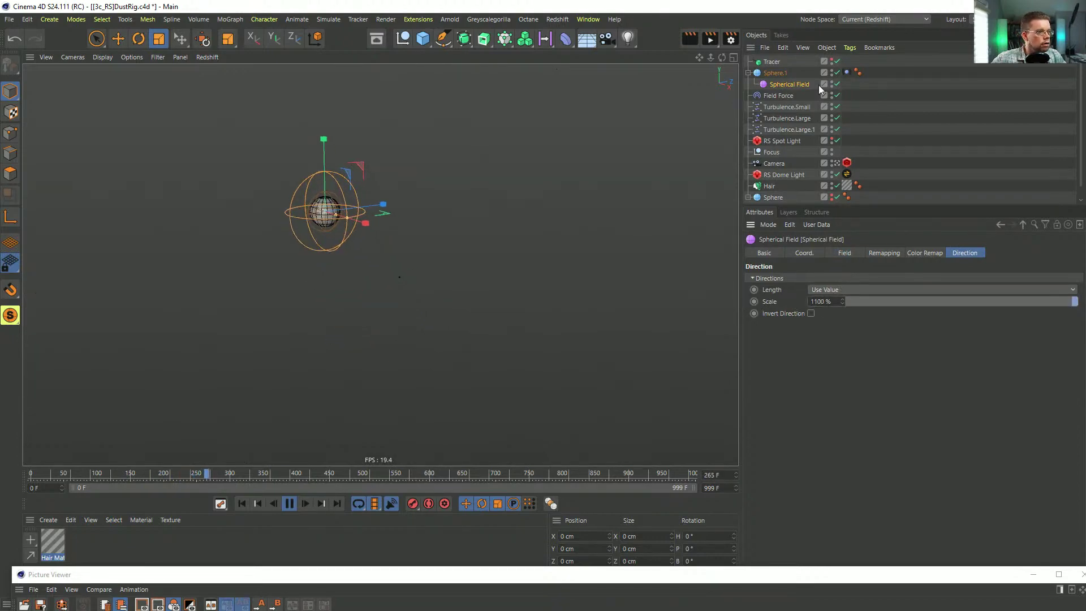
Step: Display the hair particles to examine their motion, and stop playback and return to frame 0
{"action": "left_click", "coordinate": [769, 185]}
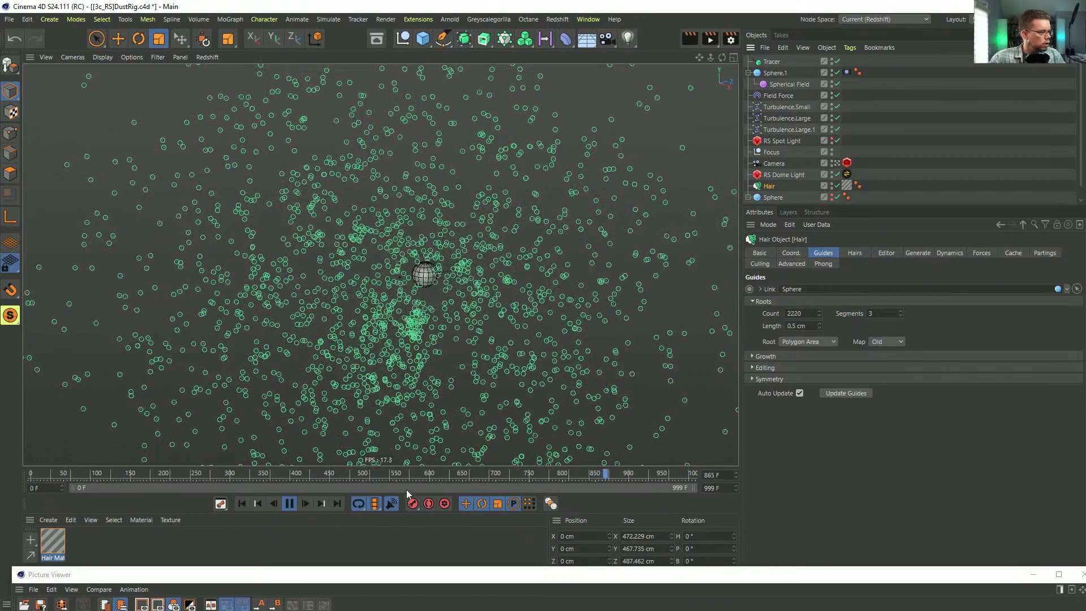
{"action": "left_click", "coordinate": [289, 504]}
{"action": "left_click", "coordinate": [241, 503]}
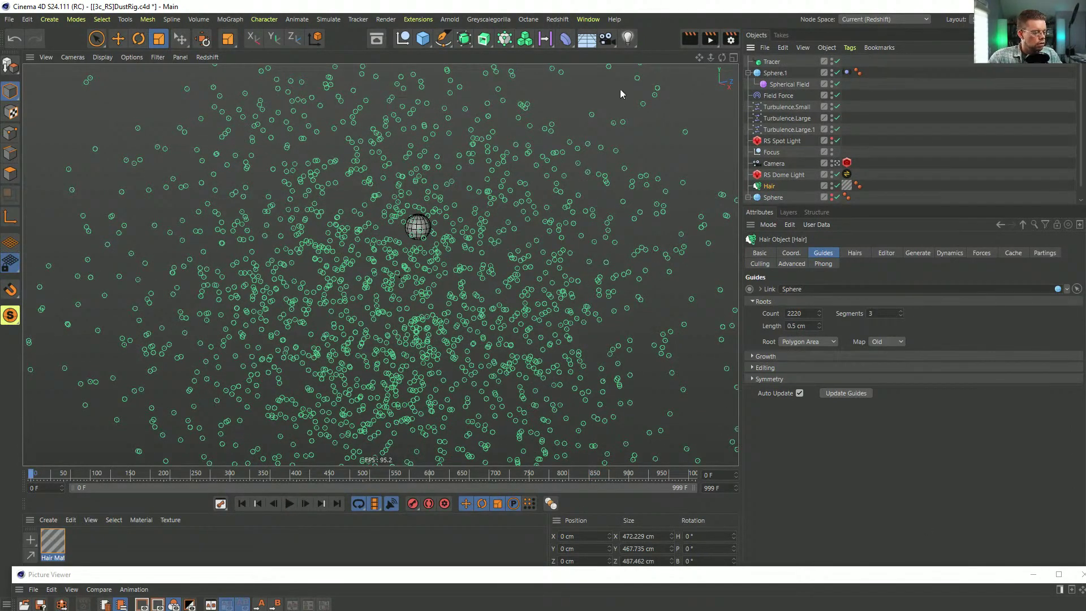
Step: Save the scene as a new version named [3d_RS]DustRig.c4d
{"action": "key", "text": "ctrl+shift+s"}
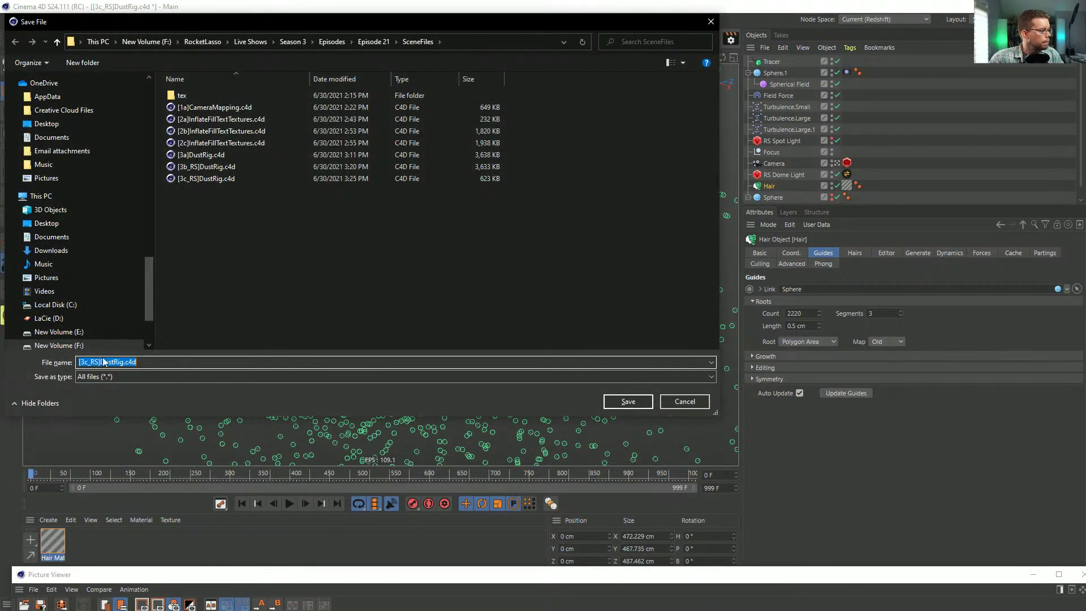
{"action": "left_click", "coordinate": [88, 362]}
{"action": "key", "text": "BackSpace"}
{"action": "type", "text": "d"}
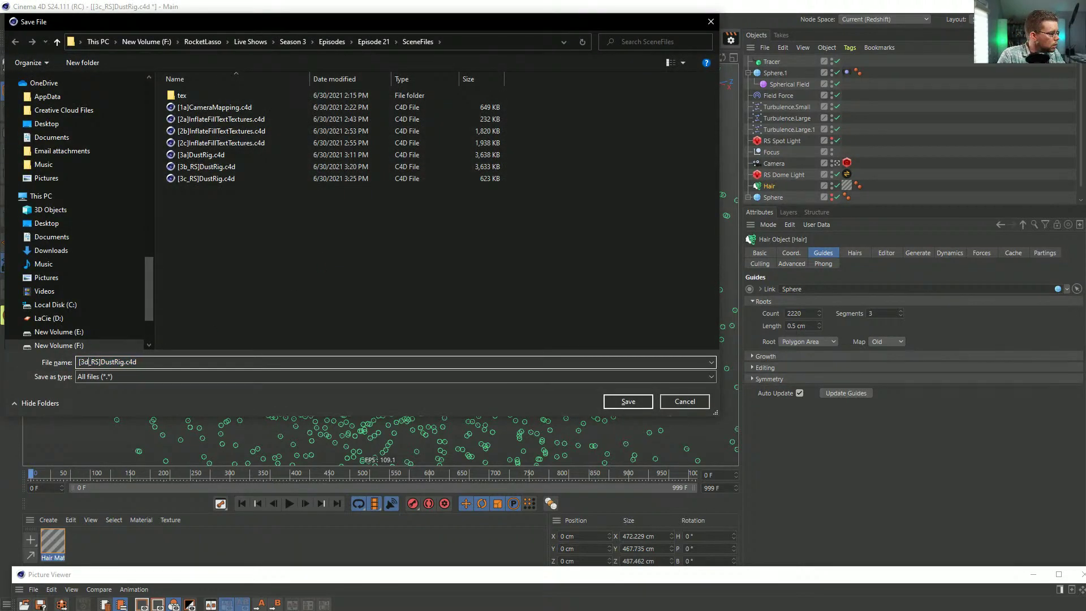
{"action": "key", "text": "Return"}
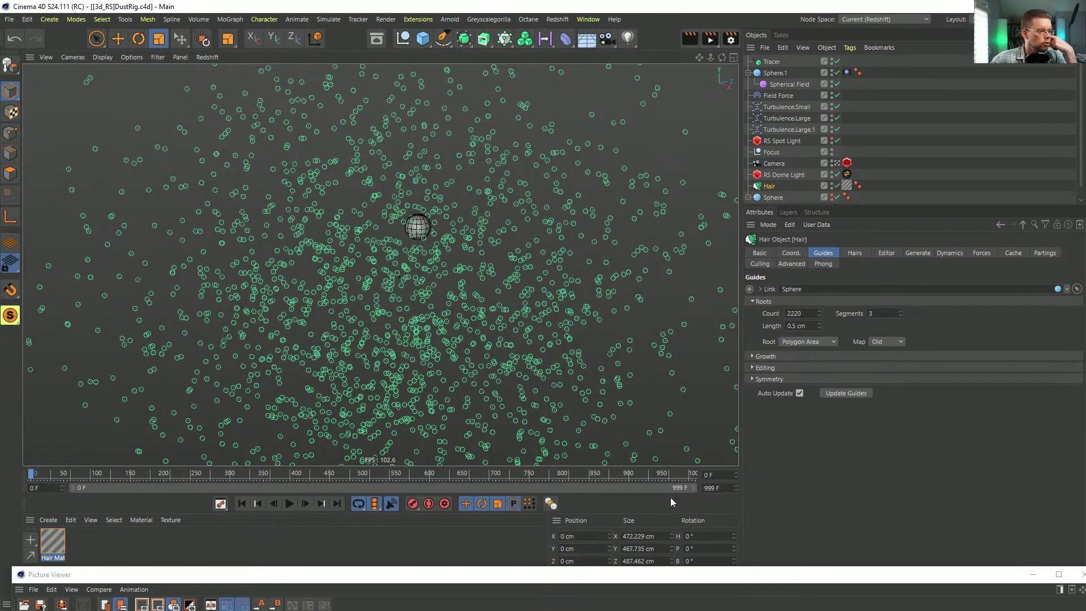
Step: Bring up the Picture Viewer and play the rendered dust animation from its first frame
{"action": "left_click_drag", "start_coordinate": [647, 577], "coordinate": [582, 5]}
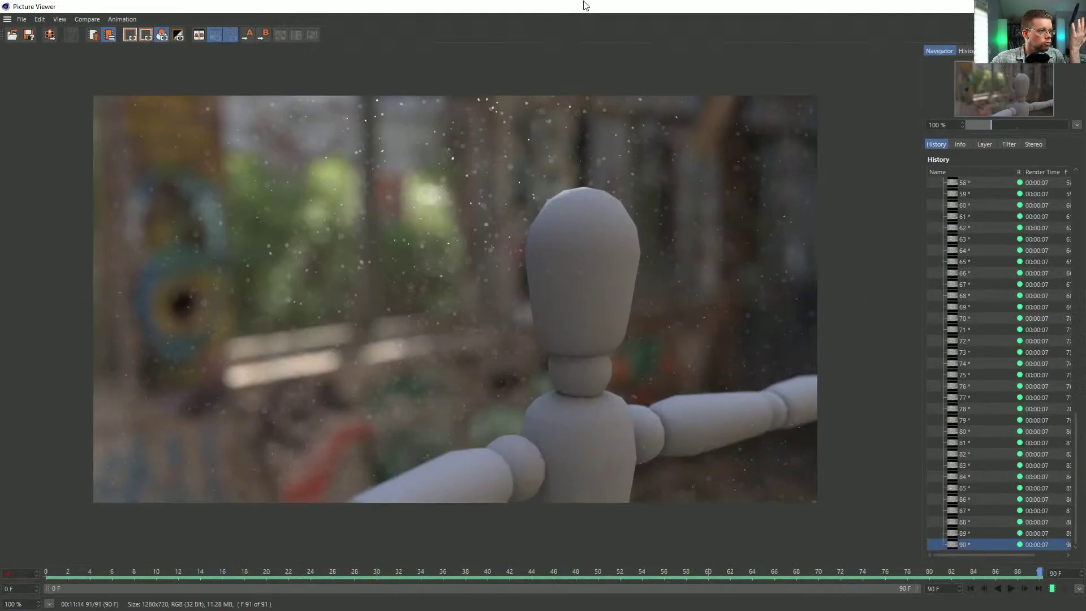
{"action": "left_click", "coordinate": [971, 586]}
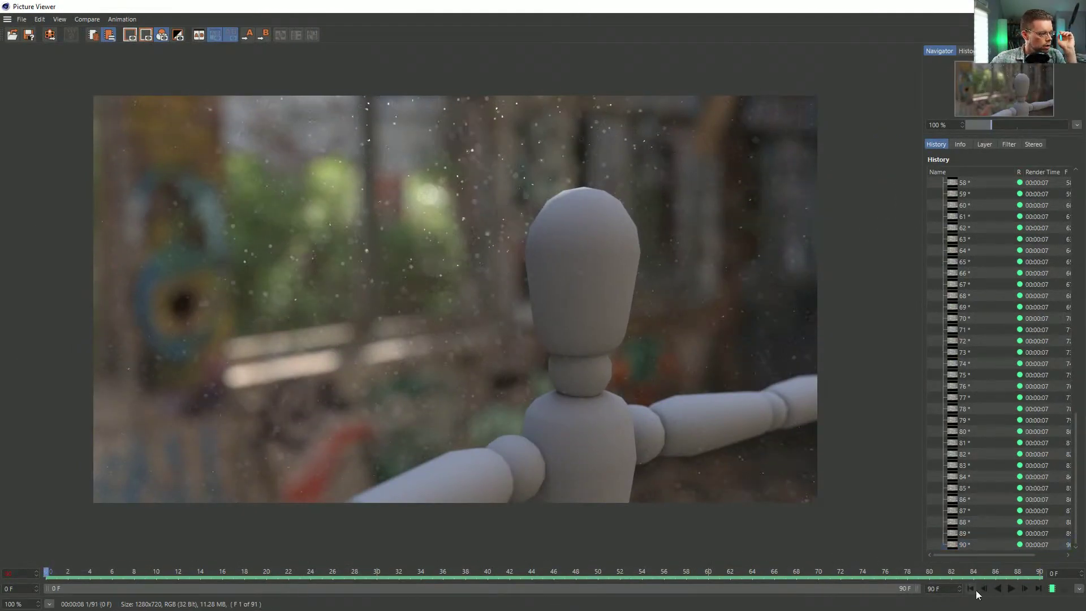
{"action": "left_click", "coordinate": [1010, 589]}
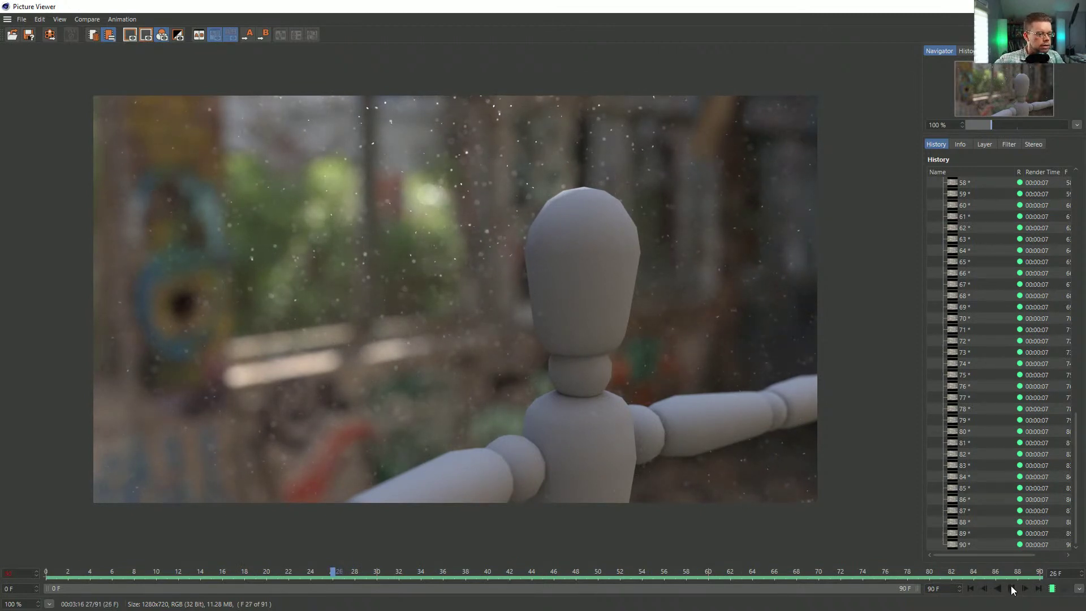
Step: Open the save settings for the [3b_RS]DustRig render from its frame 0 in the render history
{"action": "scroll", "coordinate": [972, 340], "scroll_direction": "up", "scroll_amount": 15}
{"action": "left_click", "coordinate": [965, 218]}
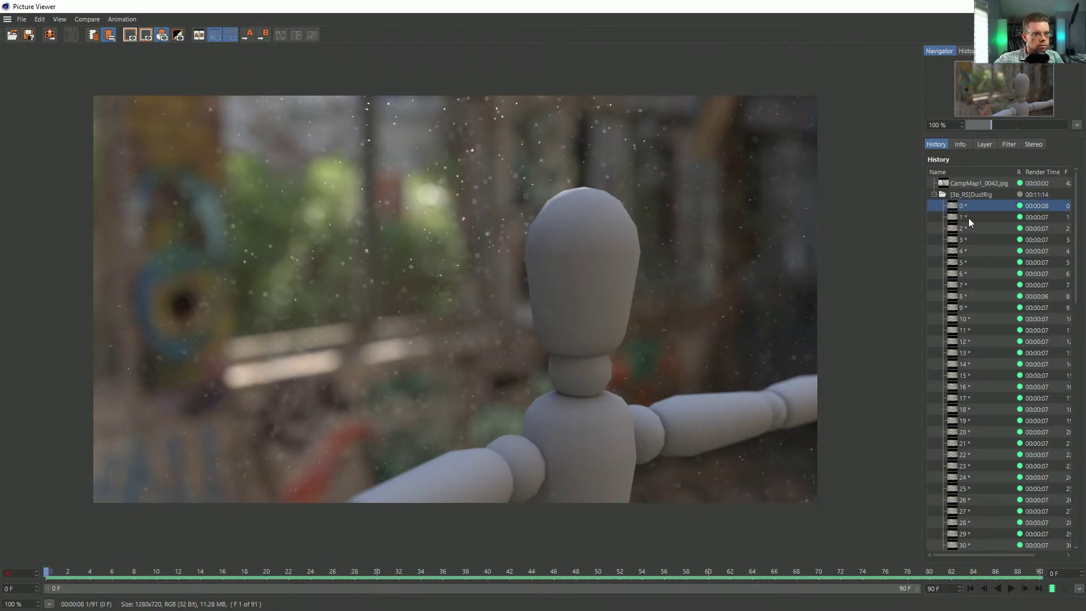
{"action": "right_click", "coordinate": [965, 218]}
{"action": "left_click", "coordinate": [965, 206]}
{"action": "right_click", "coordinate": [965, 206]}
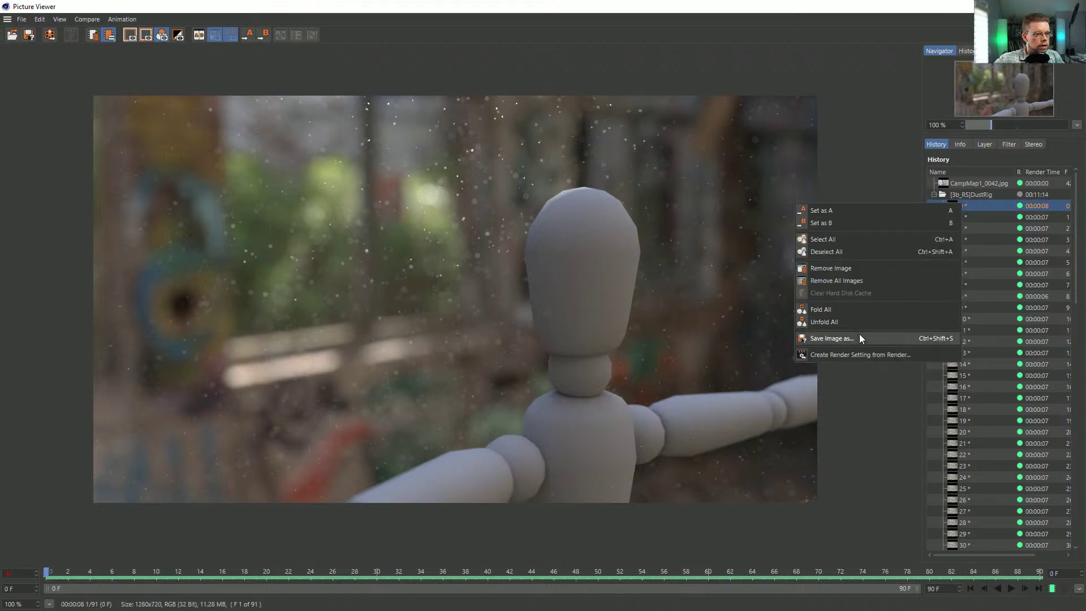
{"action": "left_click", "coordinate": [831, 339]}
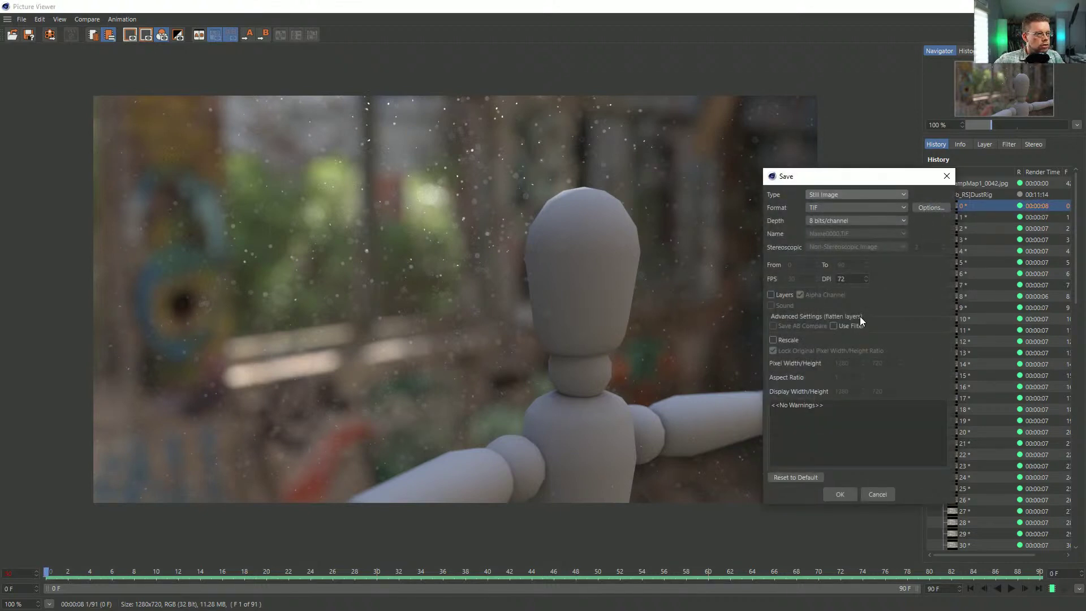
Step: Set the save type to Animation and the format to MP4, keeping the H.264 codec options
{"action": "left_click", "coordinate": [837, 194]}
{"action": "left_click", "coordinate": [832, 221]}
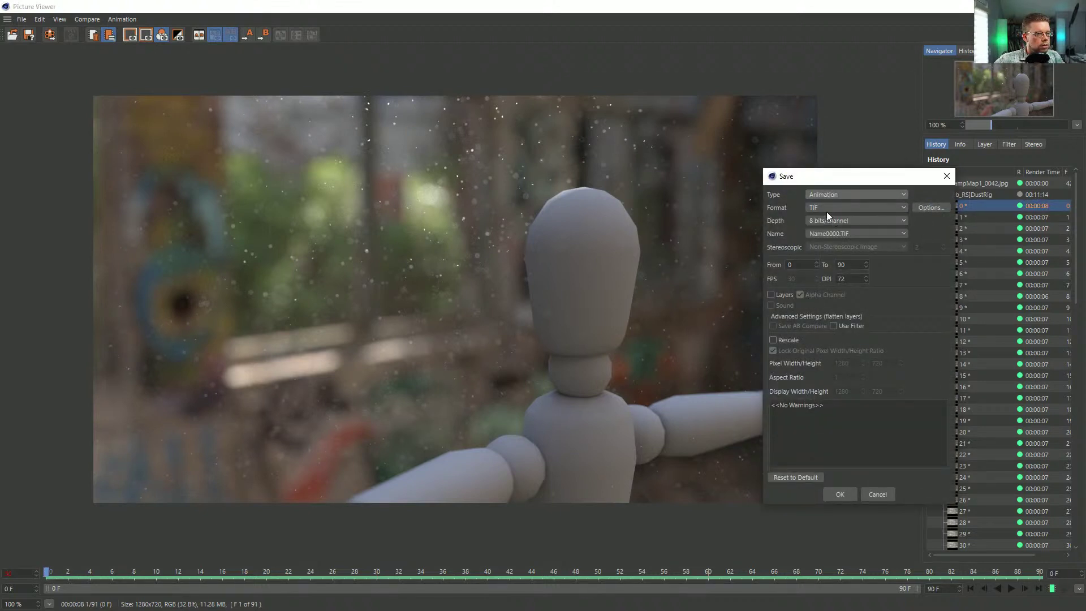
{"action": "left_click", "coordinate": [827, 208]}
{"action": "left_click", "coordinate": [828, 472]}
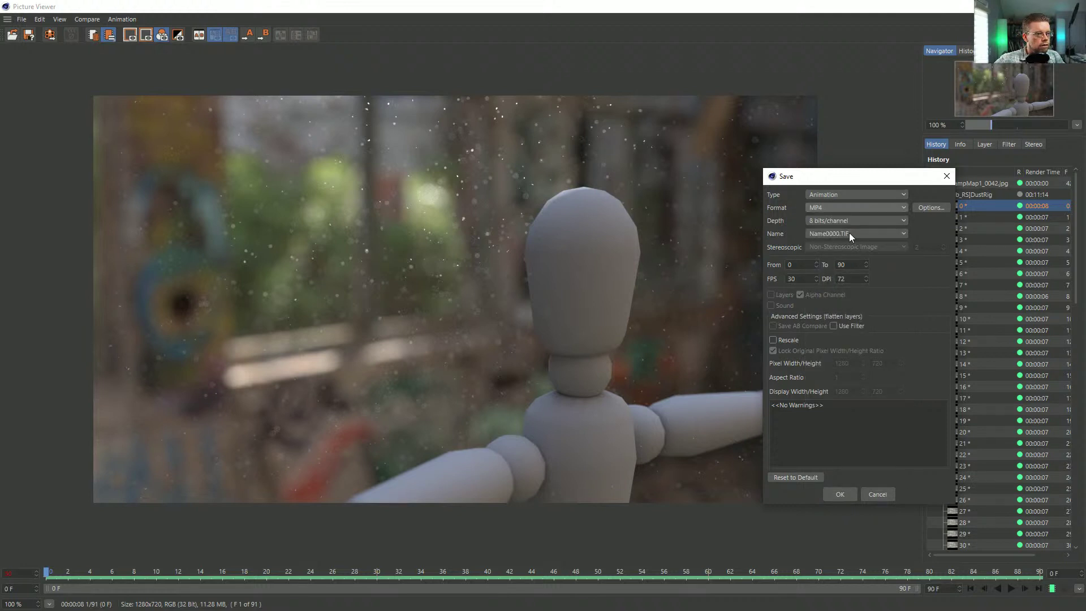
{"action": "left_click", "coordinate": [926, 209]}
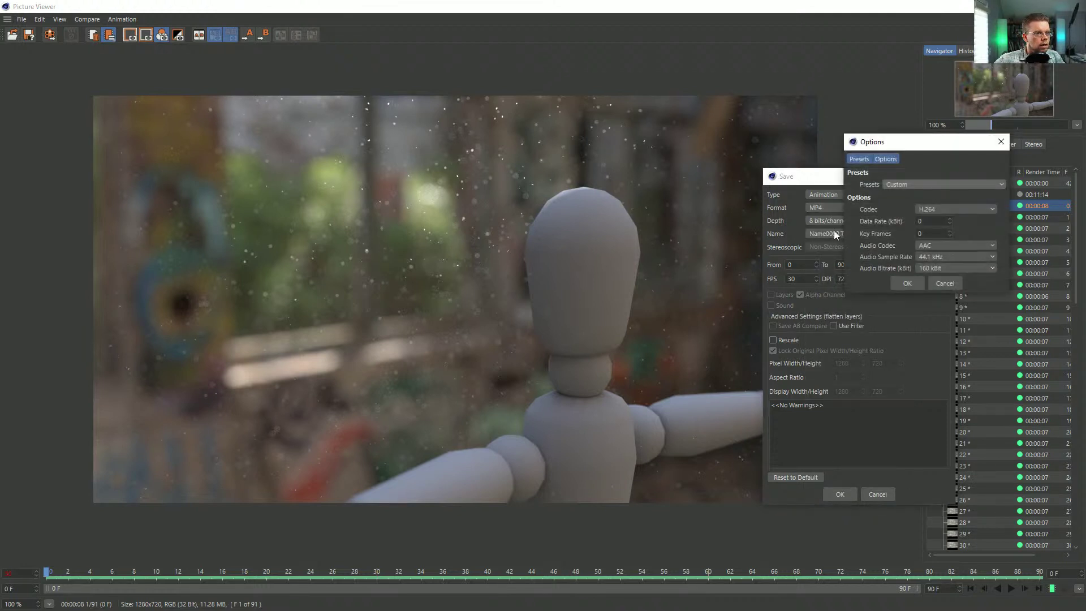
{"action": "left_click", "coordinate": [906, 283]}
Step: Save the animation as [b_RS]DustRig.mp4 in the Renders folder of Episode 21 and return to the scene
{"action": "left_click", "coordinate": [838, 493]}
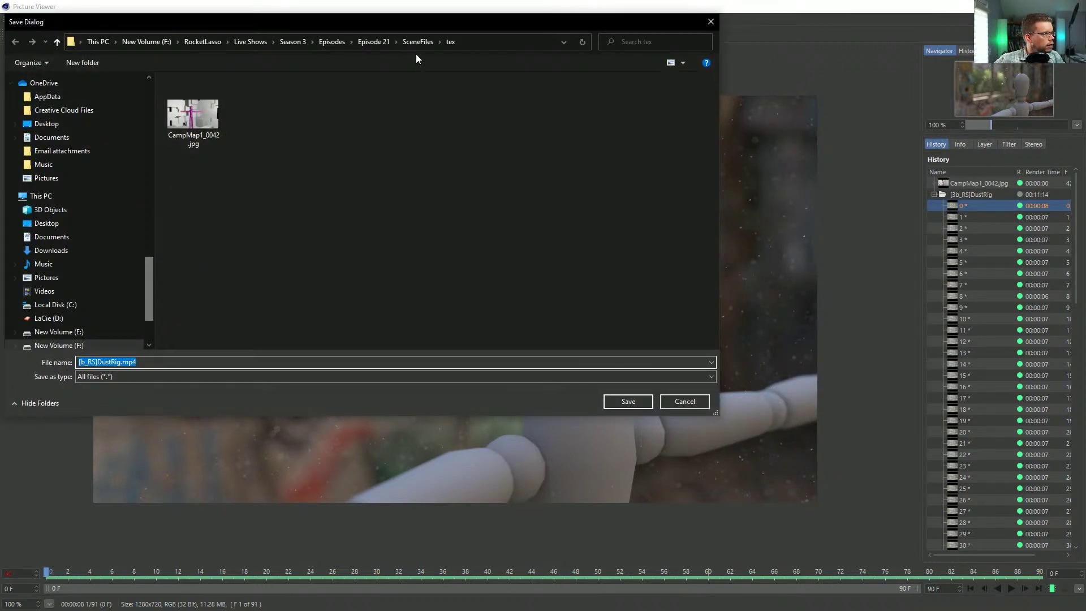
{"action": "left_click", "coordinate": [372, 41]}
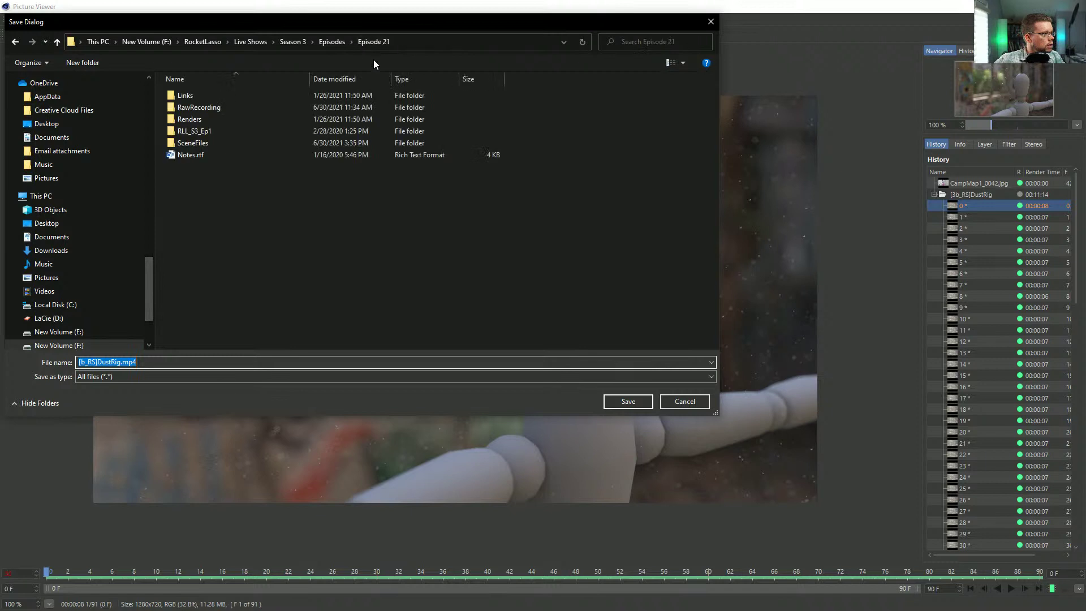
{"action": "double_click", "coordinate": [199, 120]}
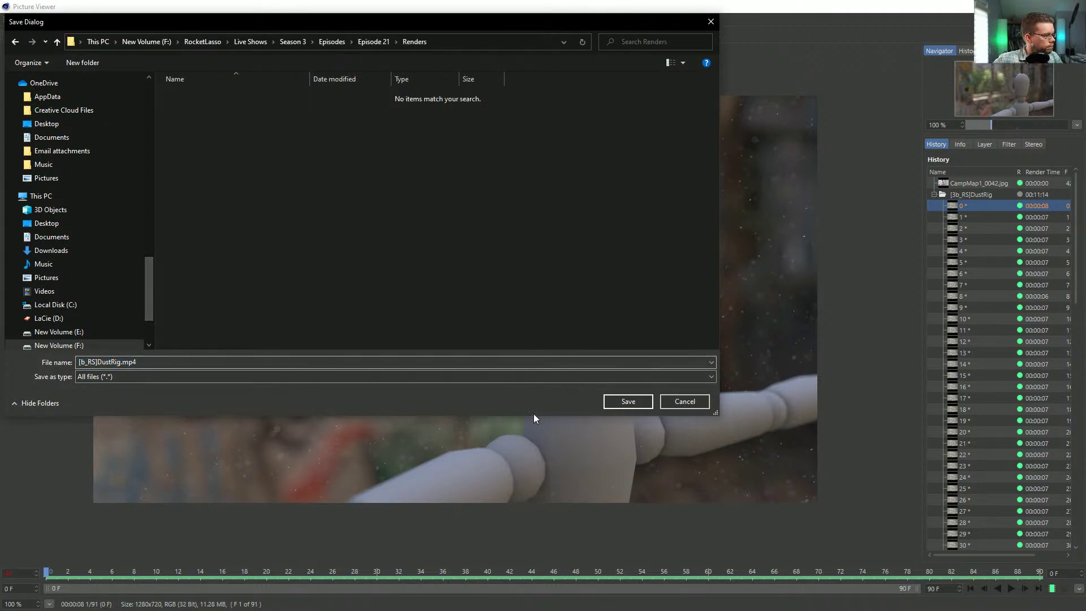
{"action": "left_click", "coordinate": [627, 405]}
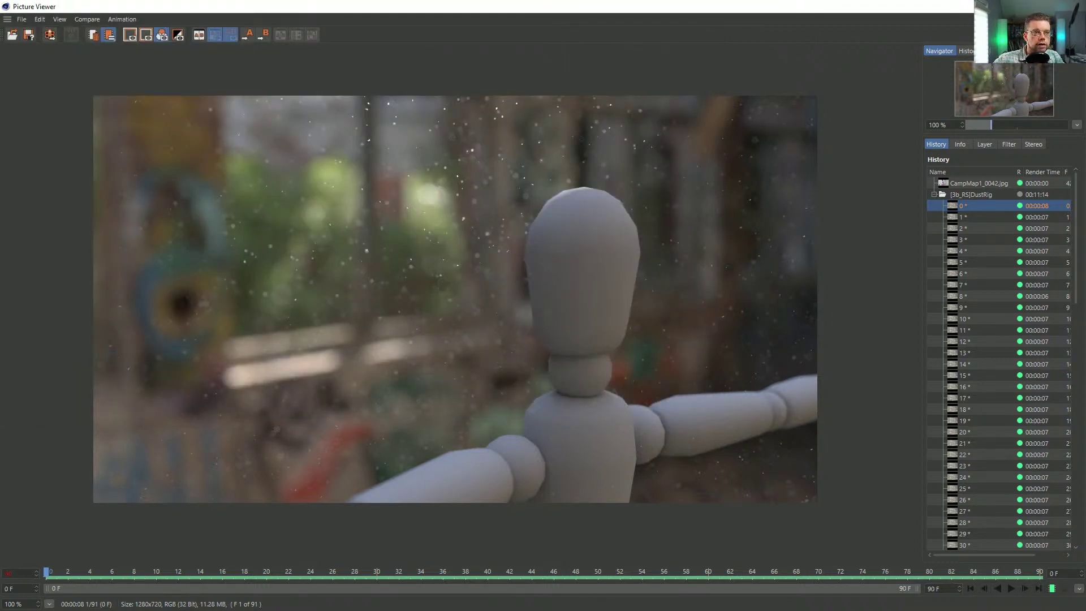
{"action": "left_click", "coordinate": [1037, 7]}
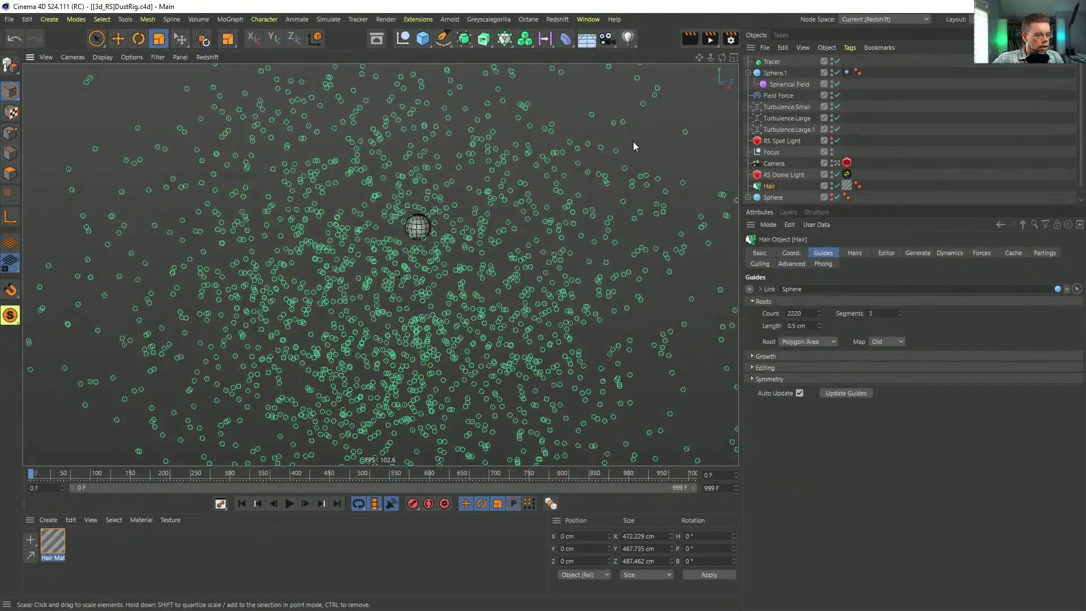
Step: Review the render settings and the DustRig render's save settings without changing them, and return to the scene
{"action": "key", "text": "ctrl+b"}
{"action": "left_click", "coordinate": [1072, 147]}
{"action": "left_click", "coordinate": [588, 18]}
{"action": "left_click", "coordinate": [622, 375]}
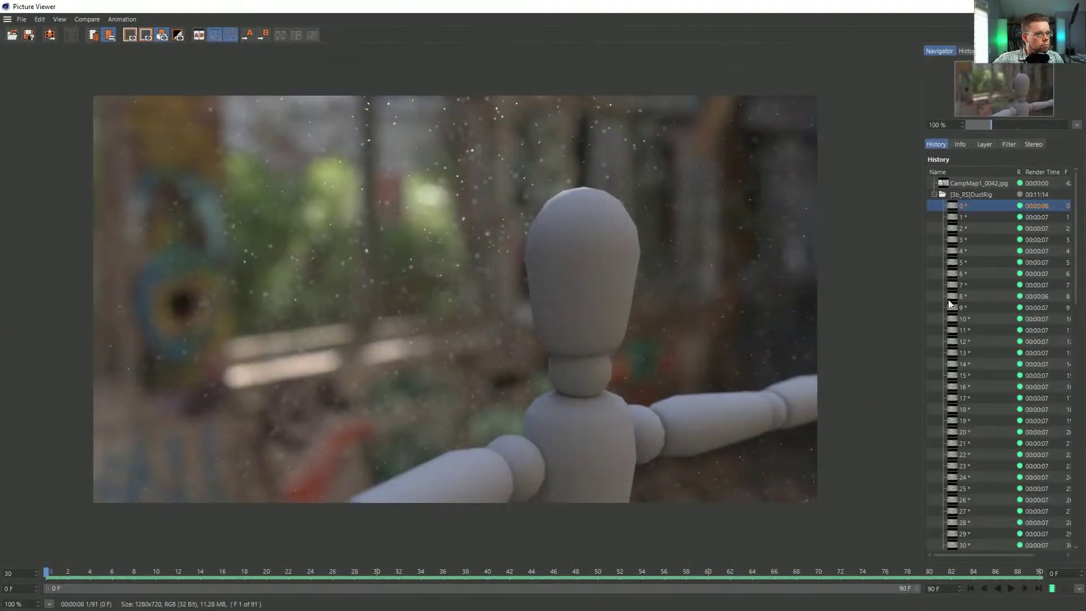
{"action": "right_click", "coordinate": [962, 209]}
{"action": "left_click", "coordinate": [836, 341]}
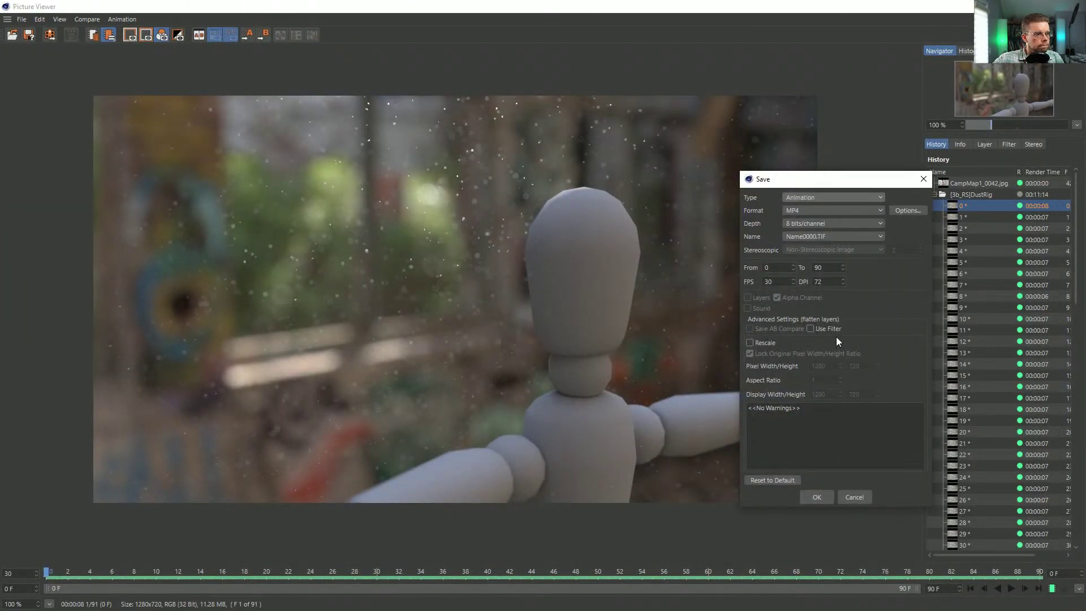
{"action": "left_click", "coordinate": [853, 497]}
{"action": "left_click", "coordinate": [1073, 6]}
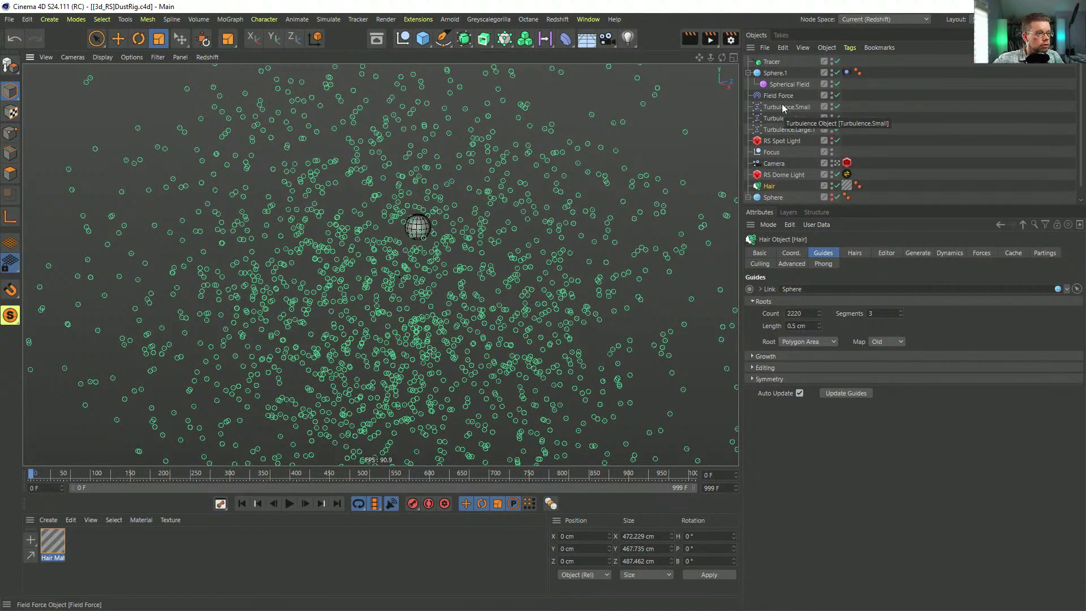
Step: Delete the Sphere.1 object with its Spherical Field and remove the Tracer layer from the Field Force's field list
{"action": "left_click", "coordinate": [782, 75]}
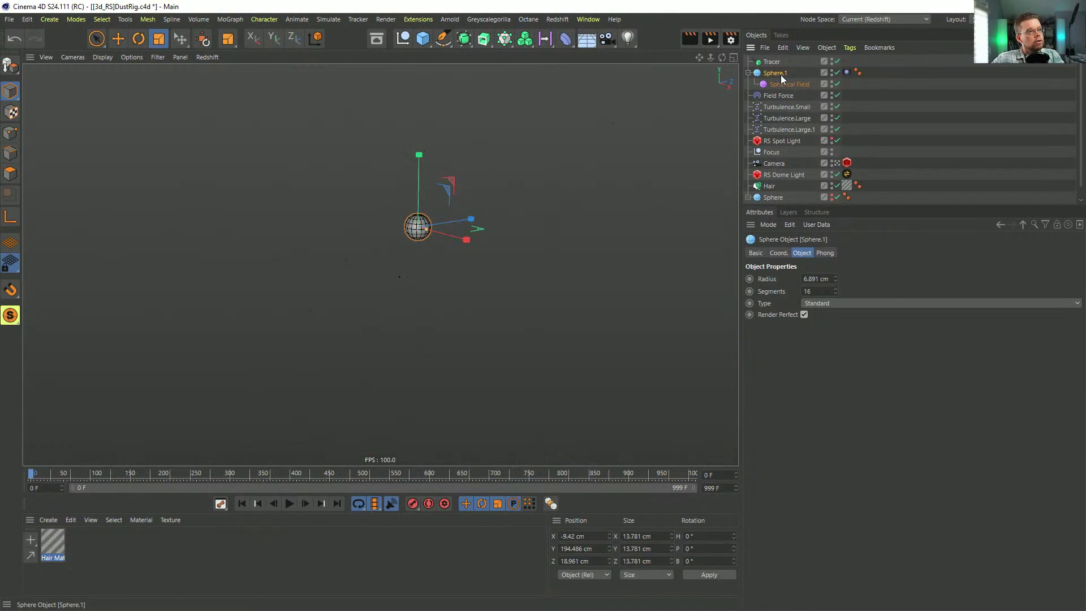
{"action": "key", "text": "Delete"}
{"action": "left_click", "coordinate": [781, 73]}
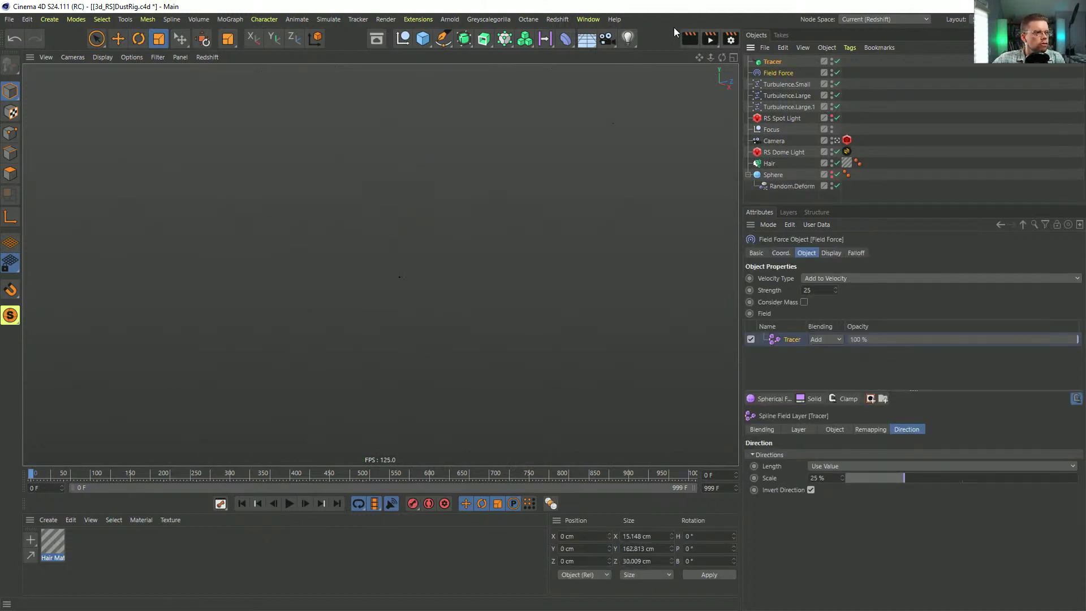
{"action": "left_click", "coordinate": [766, 72]}
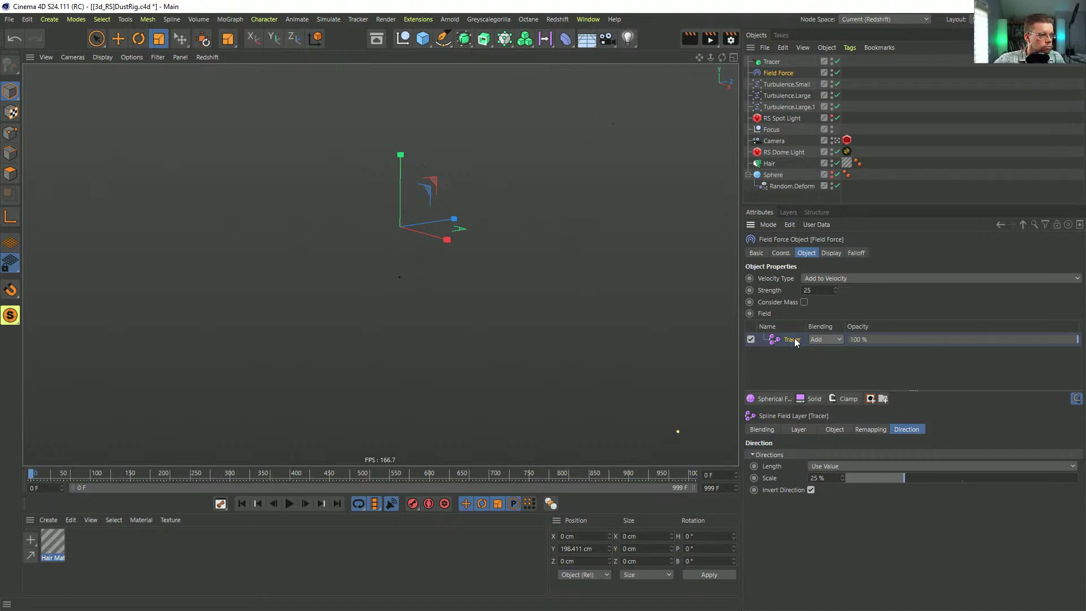
{"action": "key", "text": "Delete"}
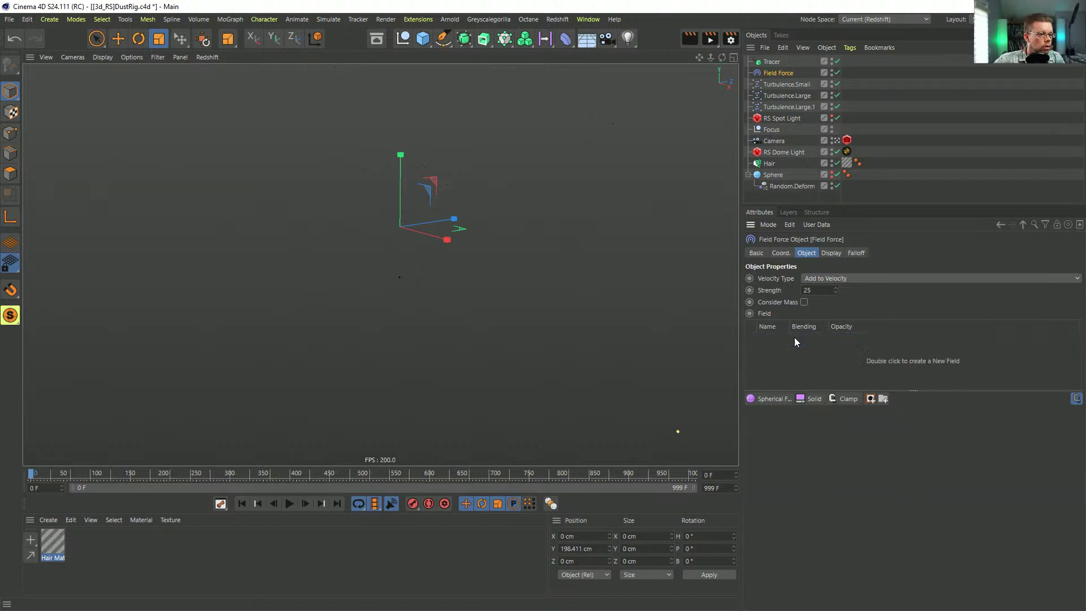
Step: Add a Solid layer to the Field Force, preview the hair particles' motion, and return to frame 0
{"action": "left_click", "coordinate": [812, 398]}
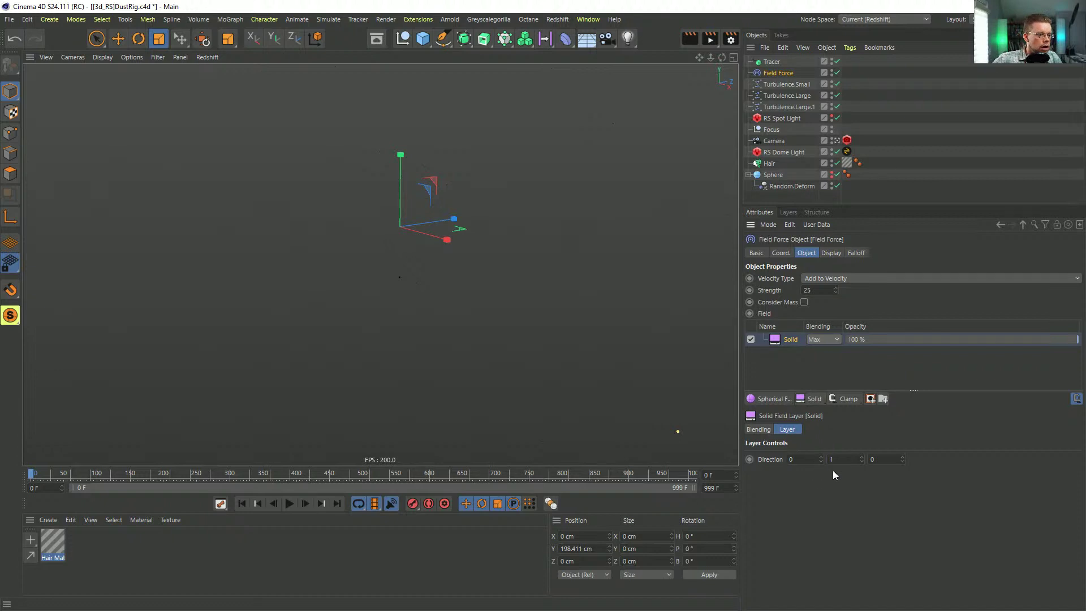
{"action": "left_click", "coordinate": [787, 164]}
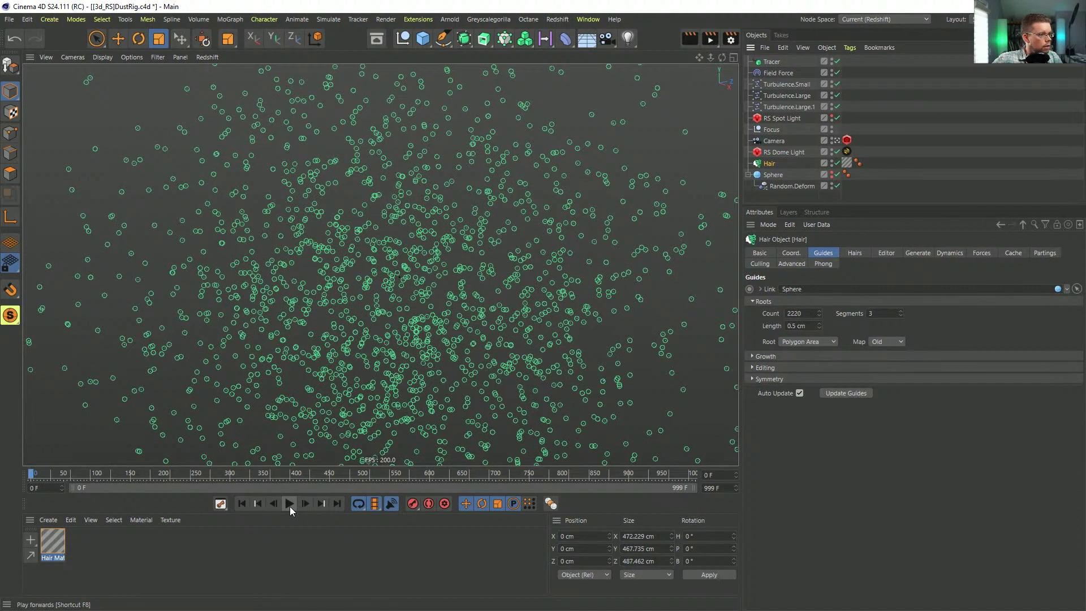
{"action": "left_click", "coordinate": [291, 504]}
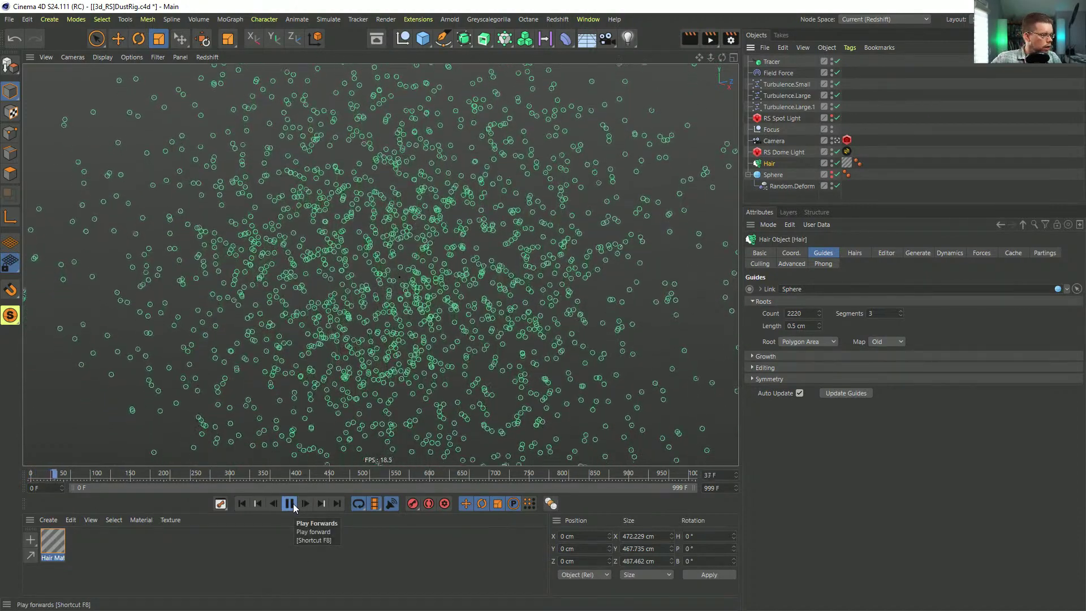
{"action": "left_click", "coordinate": [290, 504]}
{"action": "left_click", "coordinate": [243, 504]}
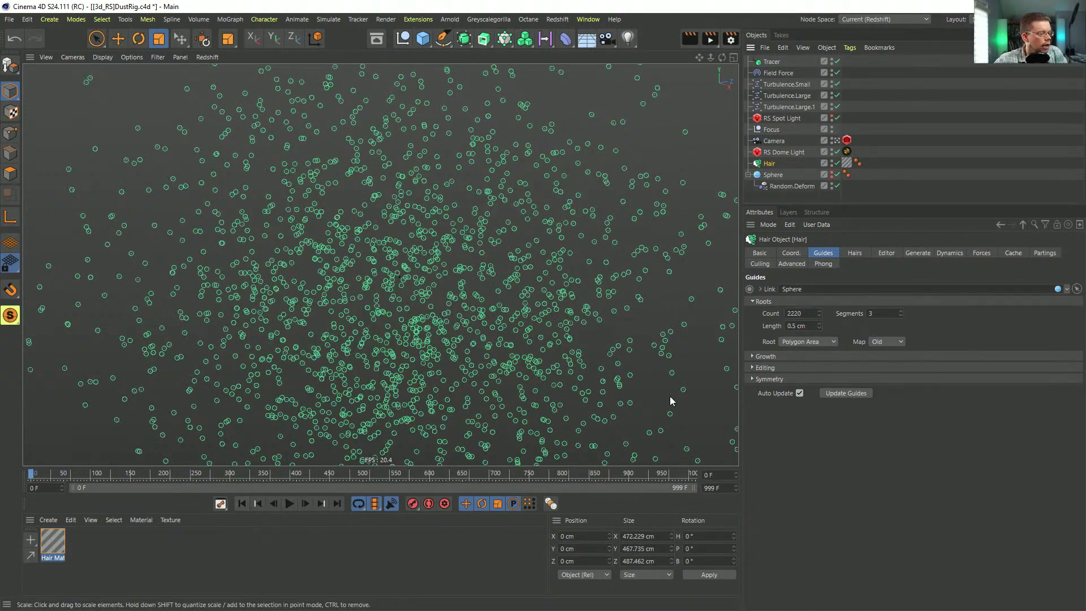
Step: Set the Field Force's Solid layer blending to Normal and add a mask to that layer
{"action": "left_click", "coordinate": [778, 76]}
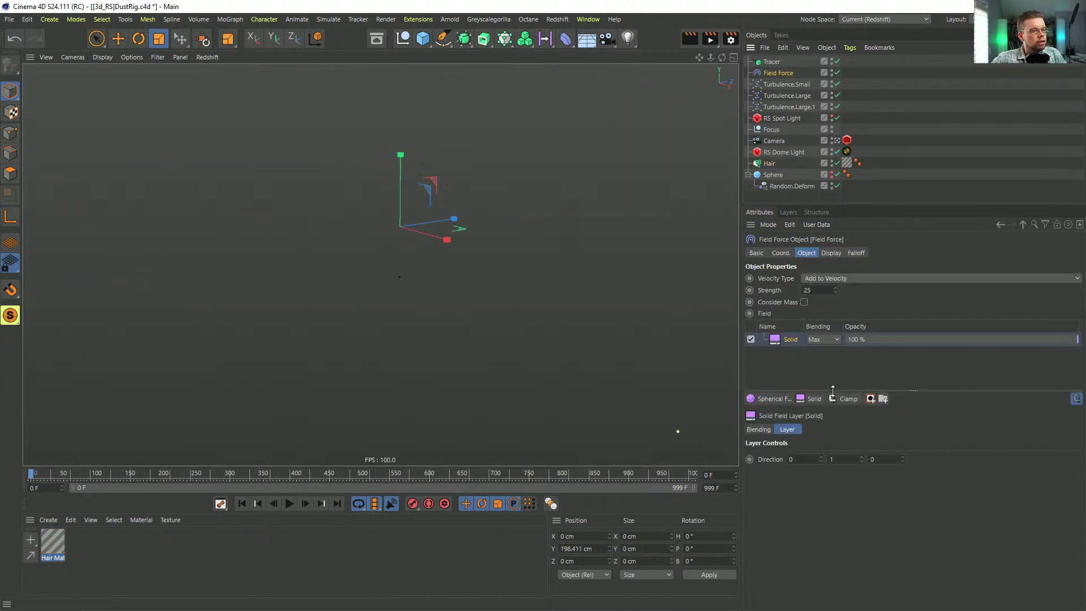
{"action": "left_click", "coordinate": [820, 341]}
{"action": "left_click", "coordinate": [825, 356]}
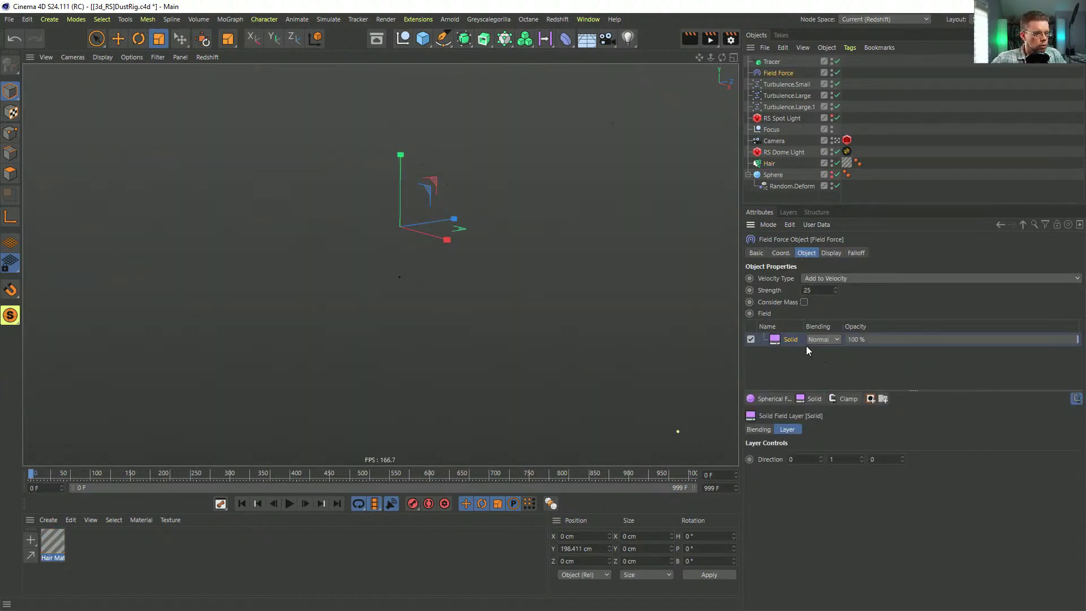
{"action": "left_click", "coordinate": [870, 399]}
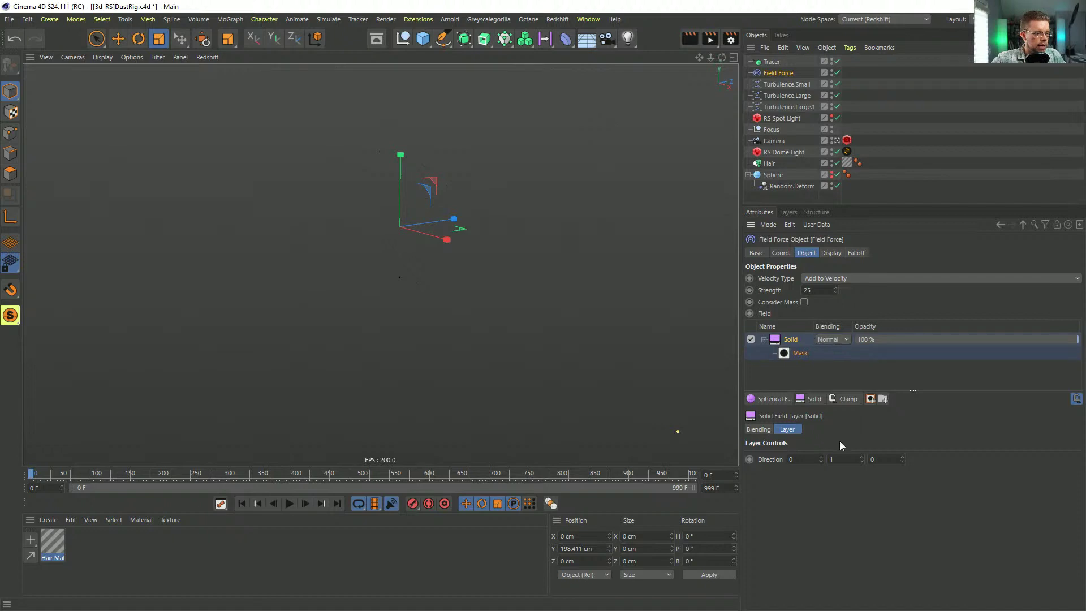
Step: Add a Random Field inside the Solid layer's mask and set its blending to Normal
{"action": "left_click", "coordinate": [786, 398]}
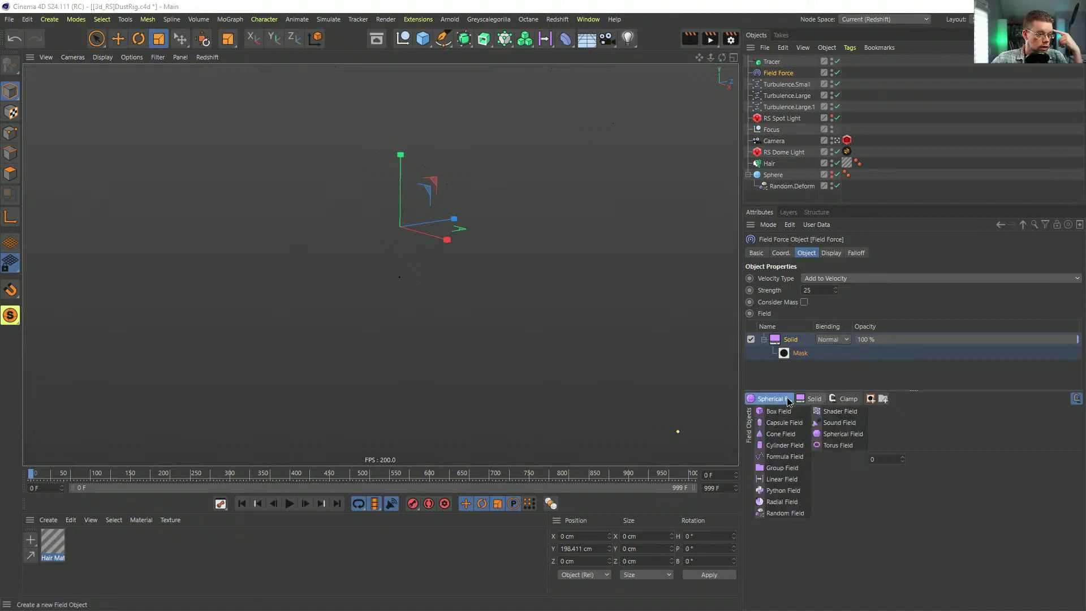
{"action": "left_click", "coordinate": [785, 513]}
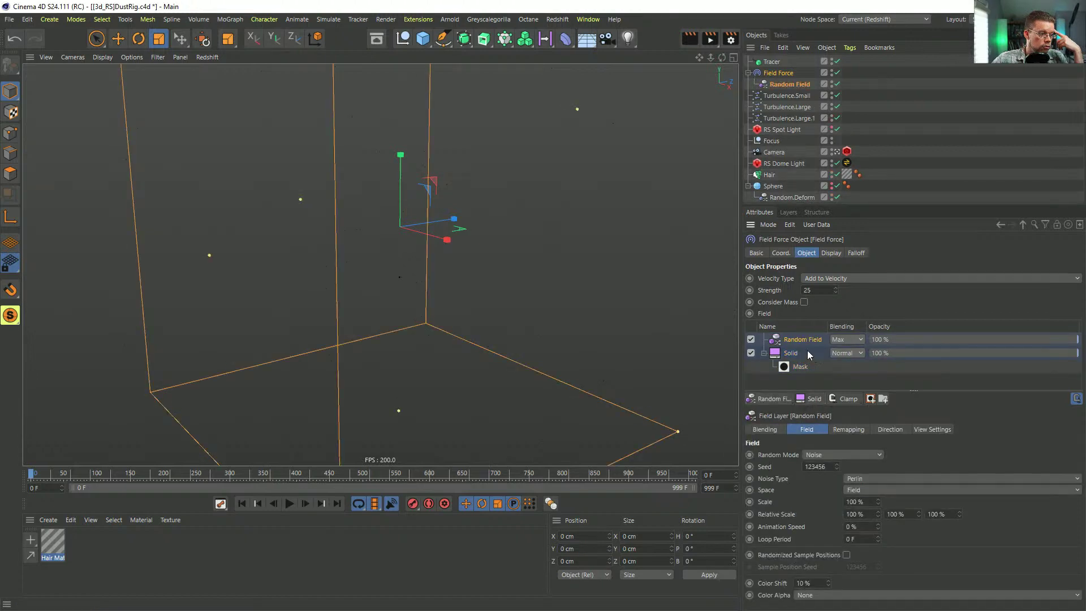
{"action": "left_click_drag", "start_coordinate": [801, 368], "coordinate": [802, 370]}
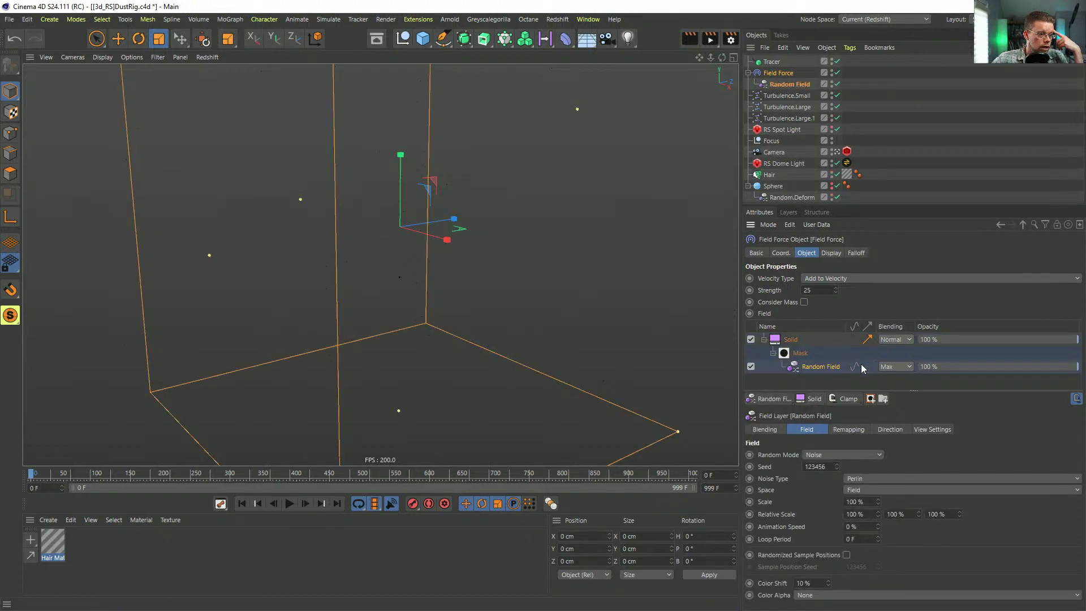
{"action": "left_click", "coordinate": [884, 367]}
{"action": "left_click", "coordinate": [895, 373]}
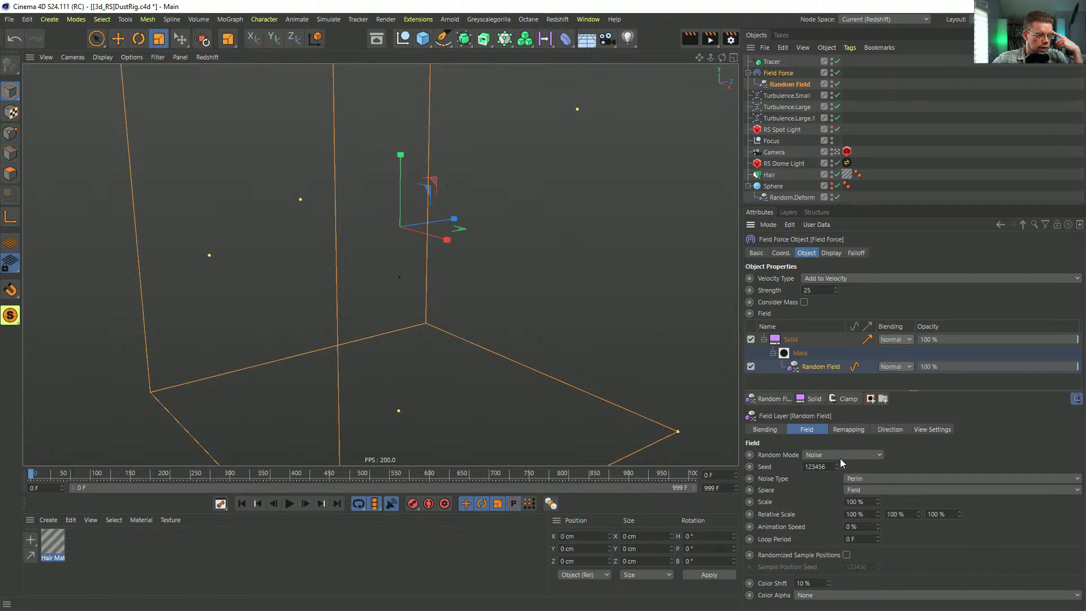
Step: Set the Random Field's noise type to Cell and give the attribute settings more room
{"action": "left_click", "coordinate": [850, 479]}
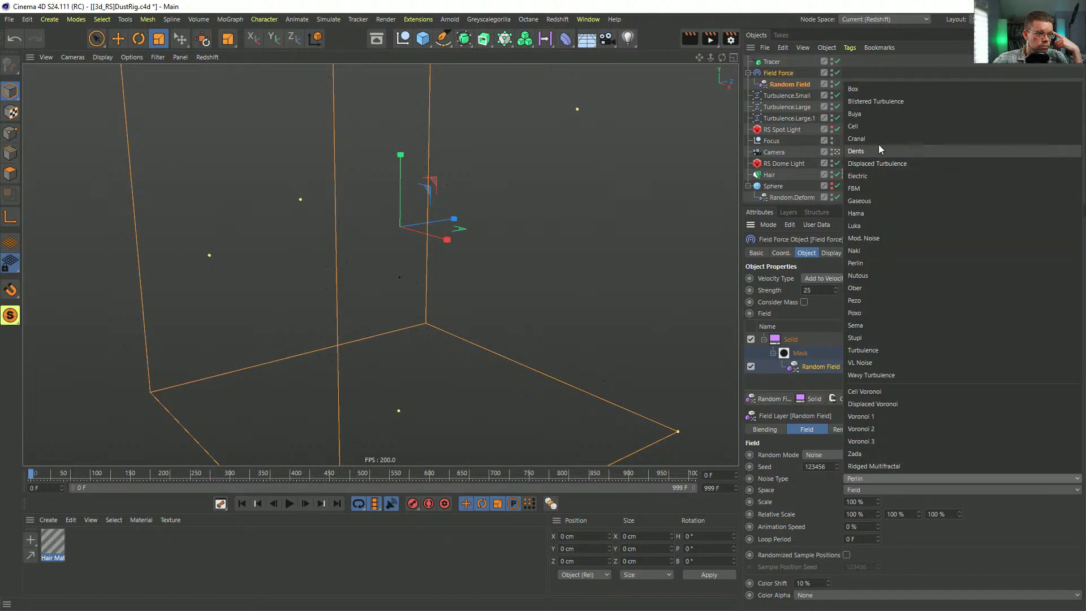
{"action": "left_click", "coordinate": [871, 127]}
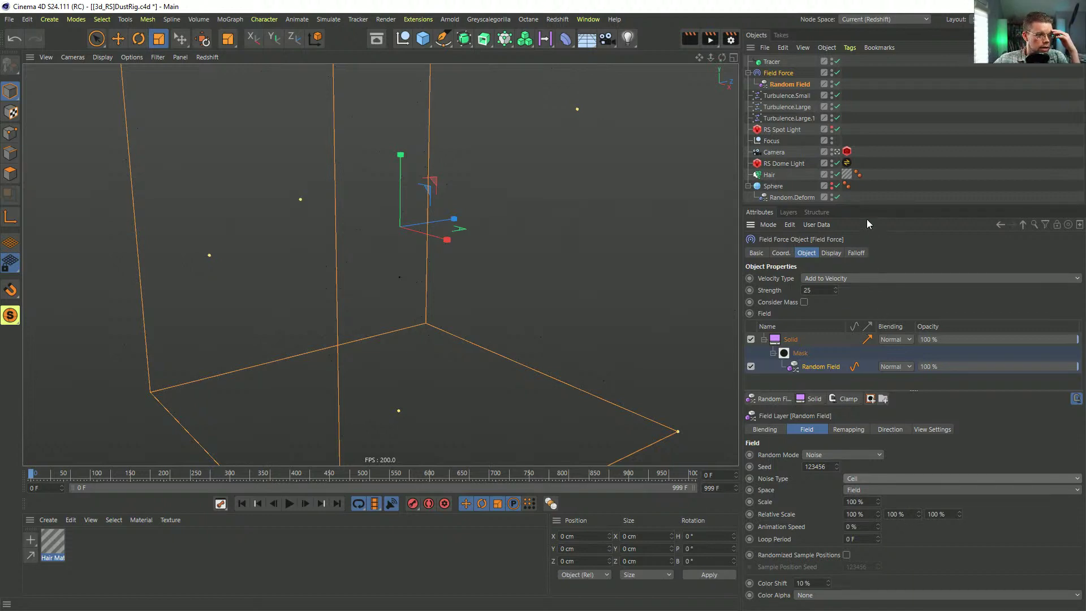
{"action": "left_click_drag", "start_coordinate": [872, 203], "coordinate": [867, 93]}
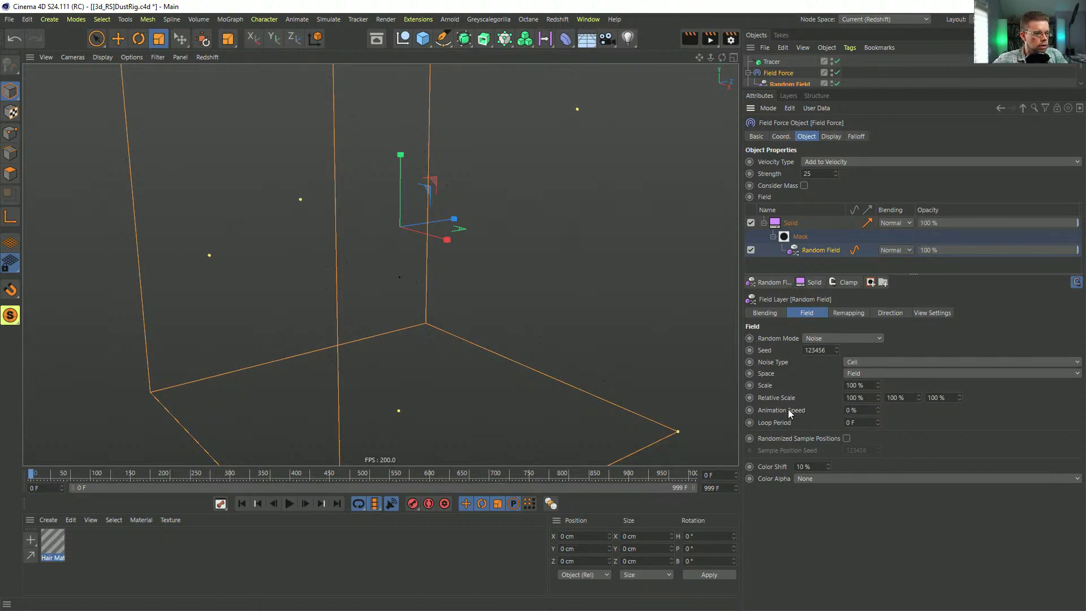
Step: Set the Random Field's remapping contour to Curve and shape the spline into an almost vertical step near its middle
{"action": "left_click", "coordinate": [843, 315]}
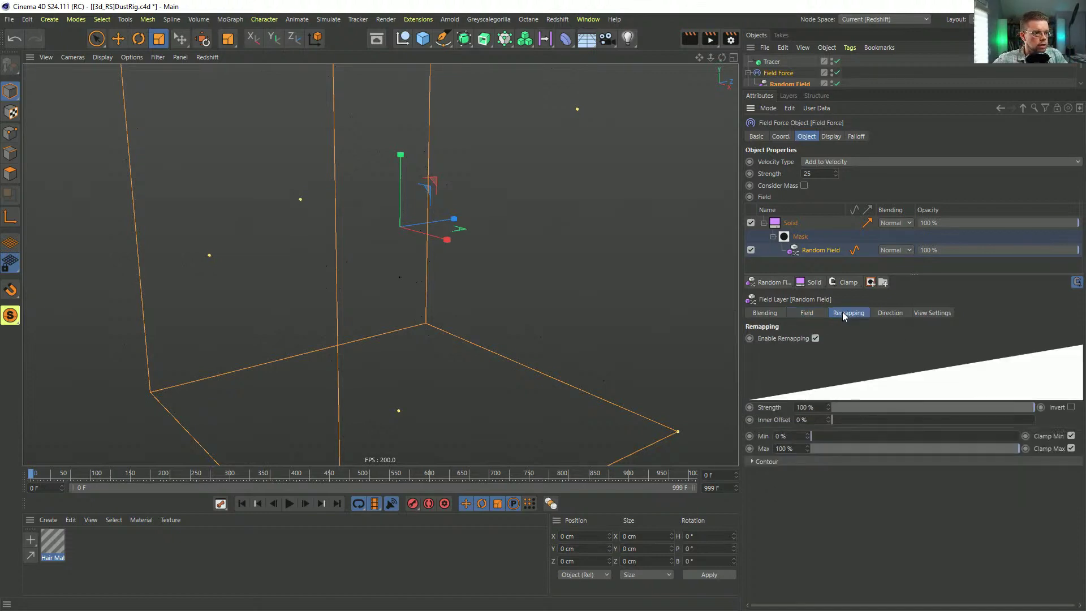
{"action": "left_click", "coordinate": [767, 462]}
{"action": "left_click", "coordinate": [817, 485]}
{"action": "left_click", "coordinate": [842, 552]}
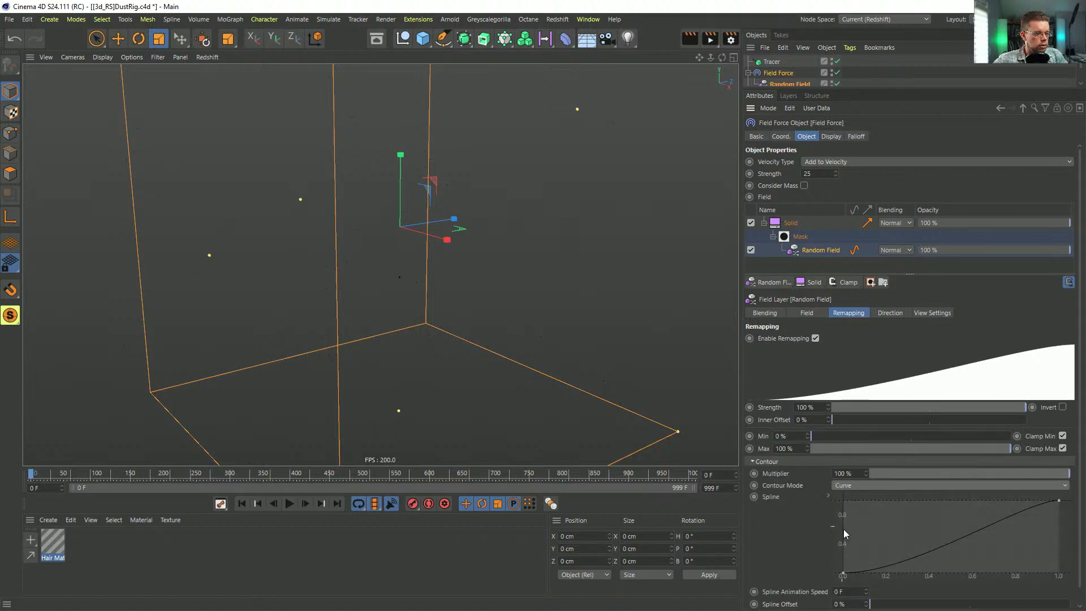
{"action": "left_click_drag", "start_coordinate": [844, 573], "coordinate": [964, 604]}
{"action": "left_click_drag", "start_coordinate": [1061, 505], "coordinate": [969, 493]}
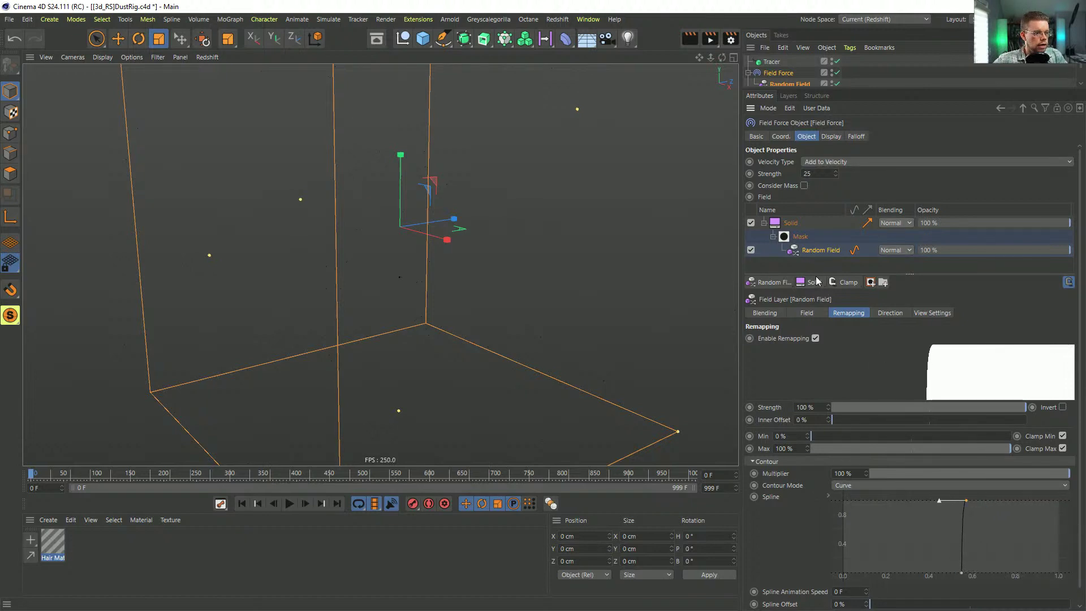
Step: Play the simulation with the Hair object selected to check how the masked Field Force moves the particles
{"action": "left_click", "coordinate": [814, 313]}
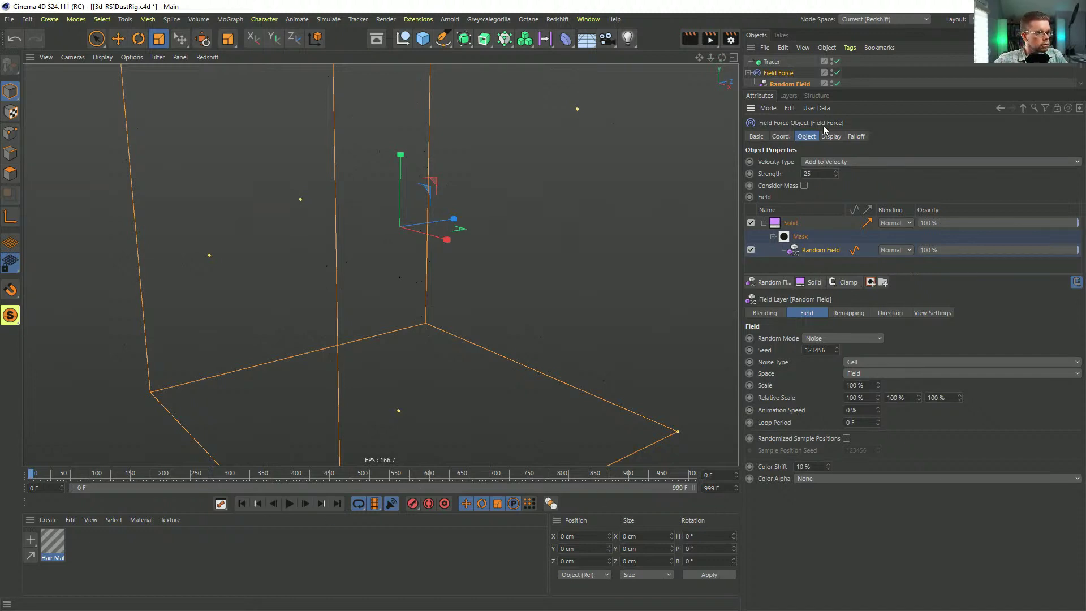
{"action": "left_click_drag", "start_coordinate": [784, 89], "coordinate": [784, 203]}
{"action": "left_click", "coordinate": [769, 174]}
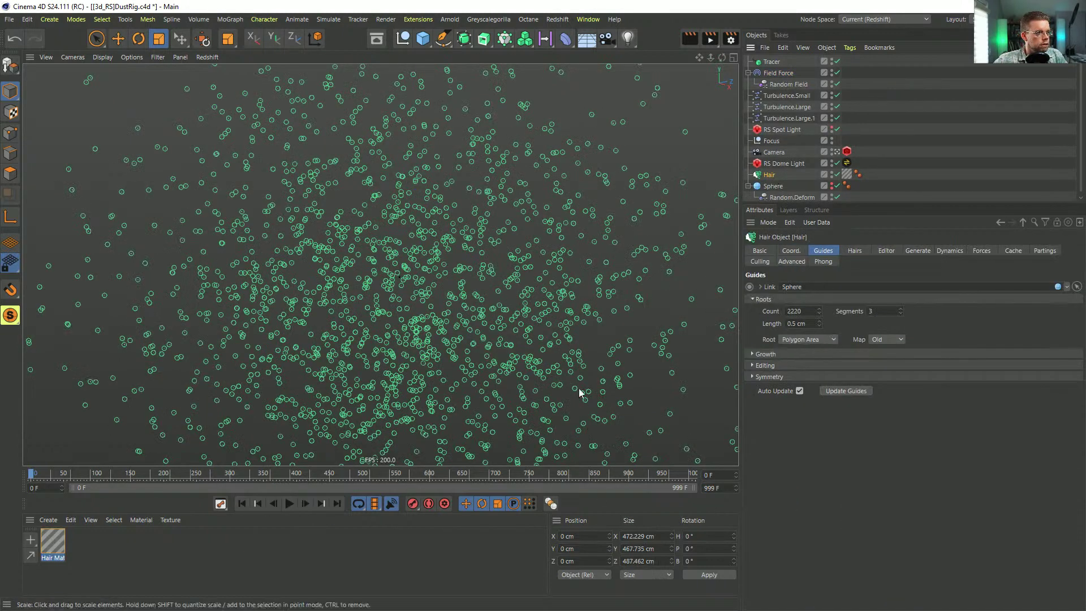
{"action": "left_click", "coordinate": [289, 503]}
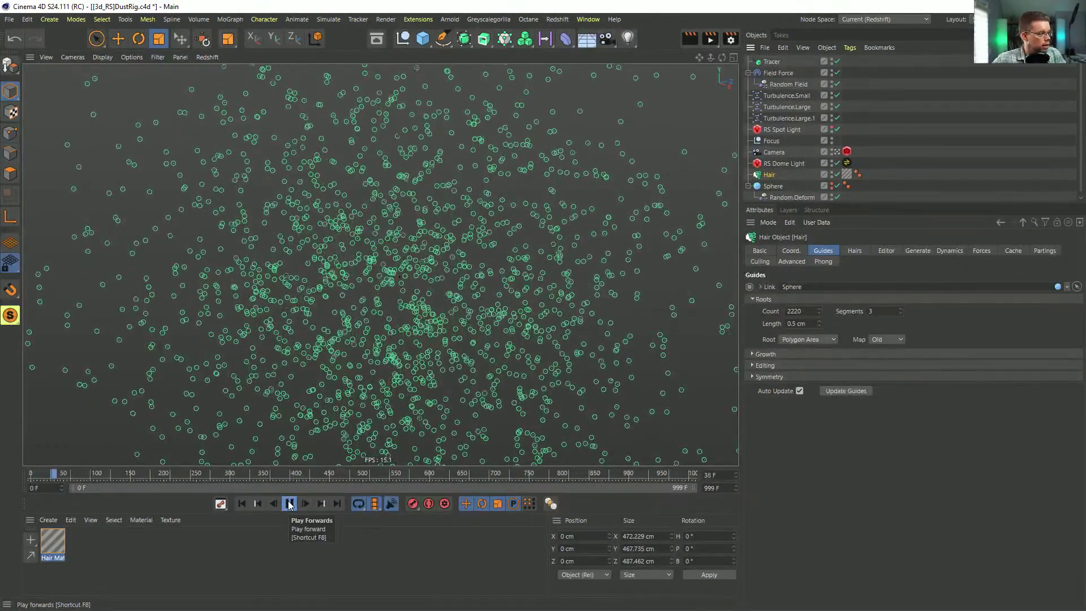
{"action": "left_click", "coordinate": [289, 503]}
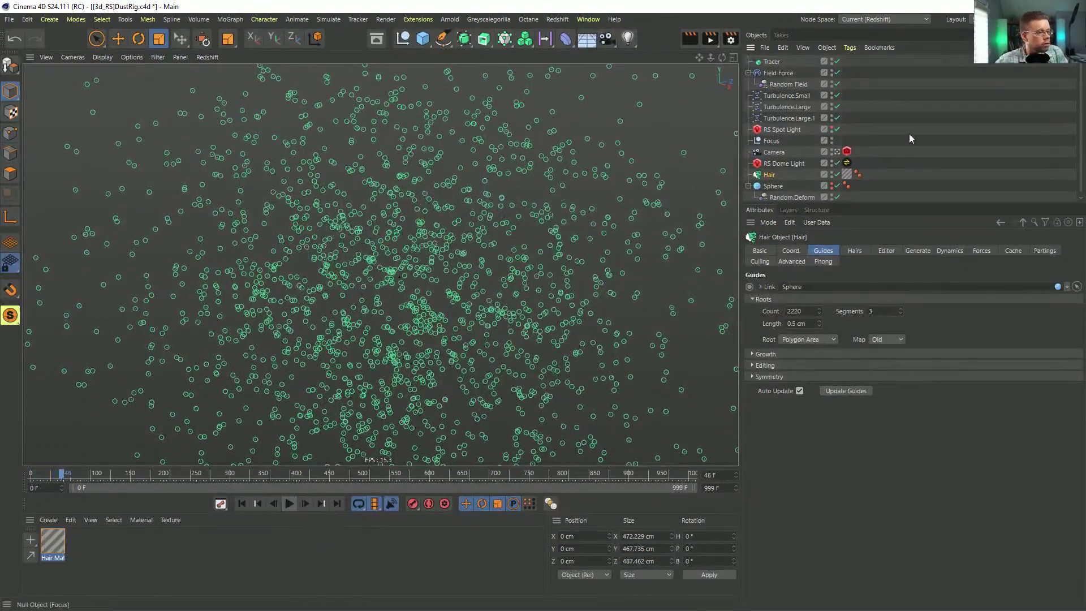
Step: Set the Random Field's scale to 10 % and reselect the Hair object
{"action": "left_click", "coordinate": [760, 84]}
{"action": "left_click", "coordinate": [849, 251]}
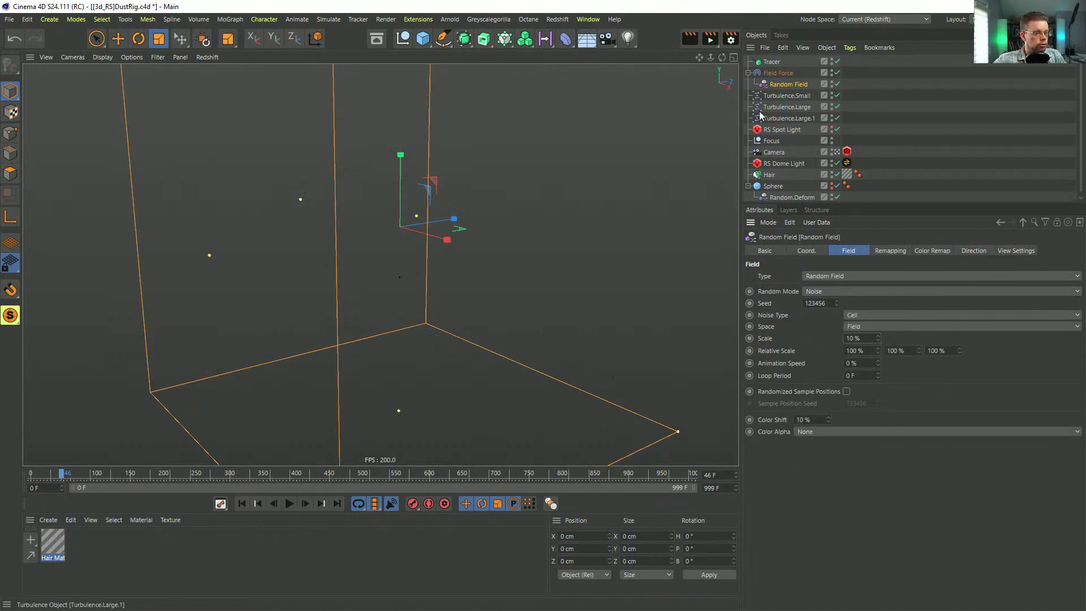
{"action": "left_click", "coordinate": [770, 174]}
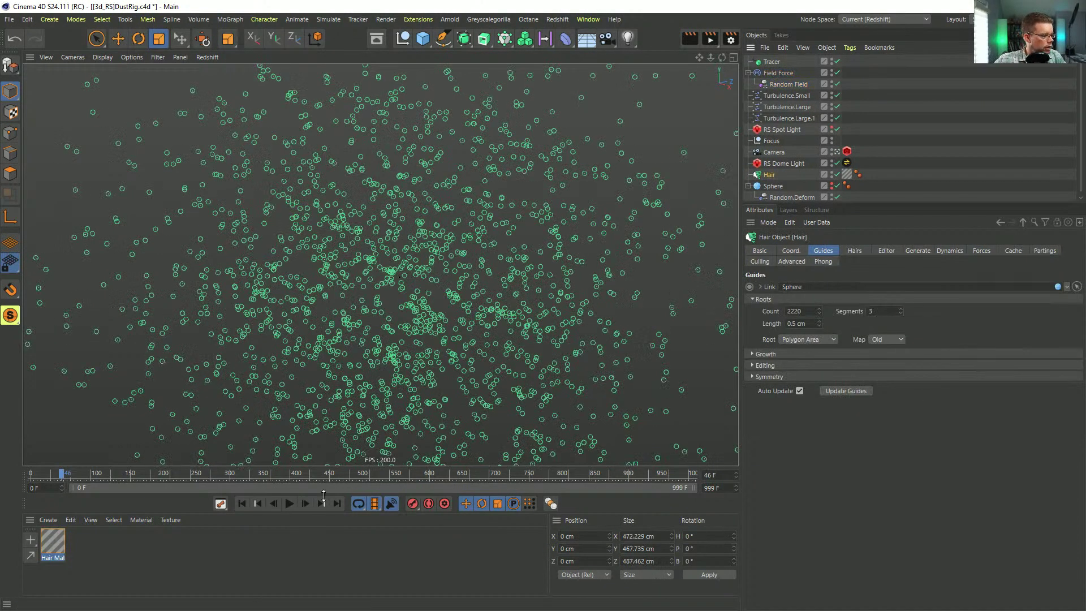
Step: Replay the simulation from the first frame to check the particle motion, and return to the start
{"action": "left_click", "coordinate": [242, 503]}
{"action": "left_click", "coordinate": [289, 503]}
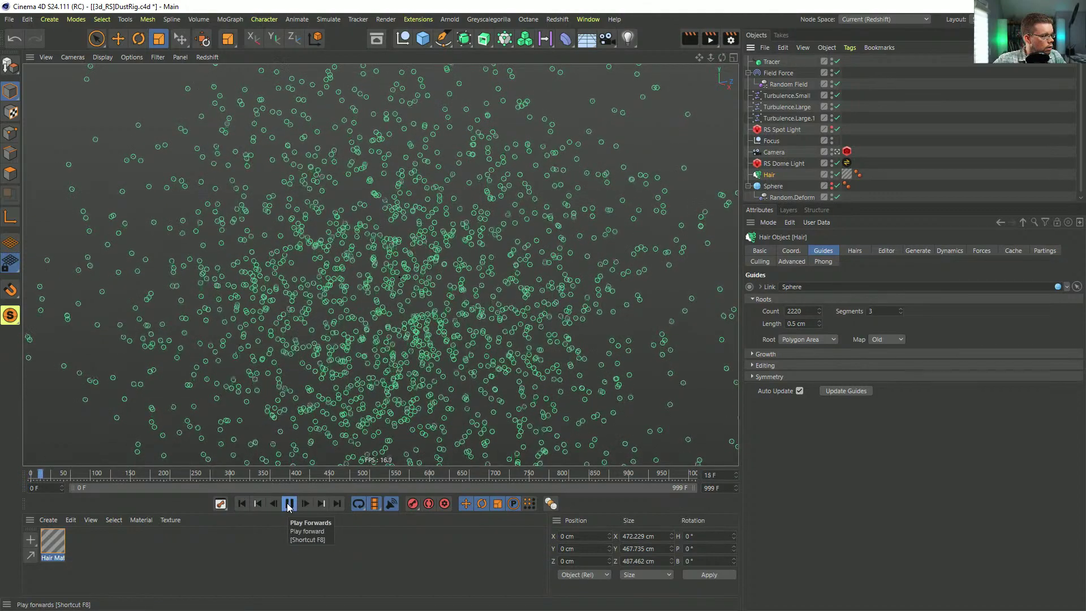
{"action": "left_click", "coordinate": [288, 503]}
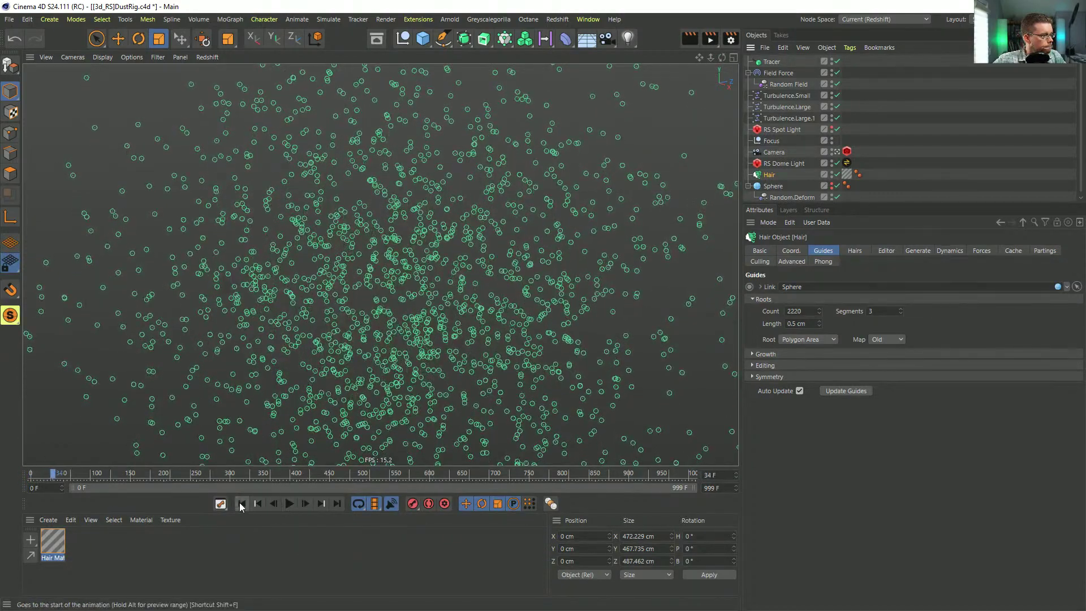
{"action": "left_click", "coordinate": [241, 504]}
Step: Set the Random Field's scale to 1 % and review its remapping settings
{"action": "left_click", "coordinate": [787, 84]}
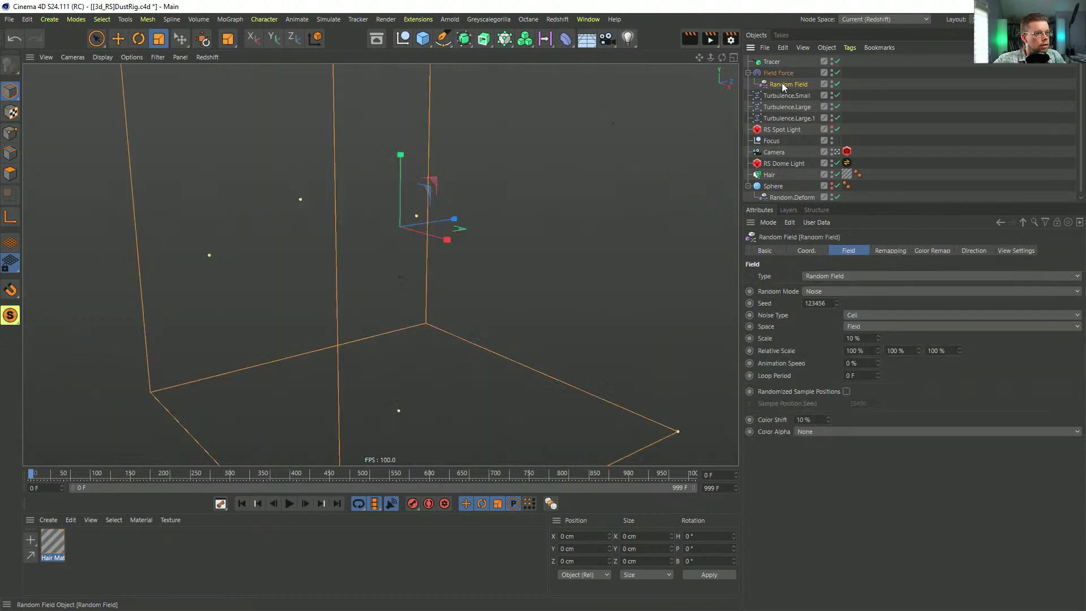
{"action": "double_click", "coordinate": [861, 339]}
{"action": "type", "text": "1"}
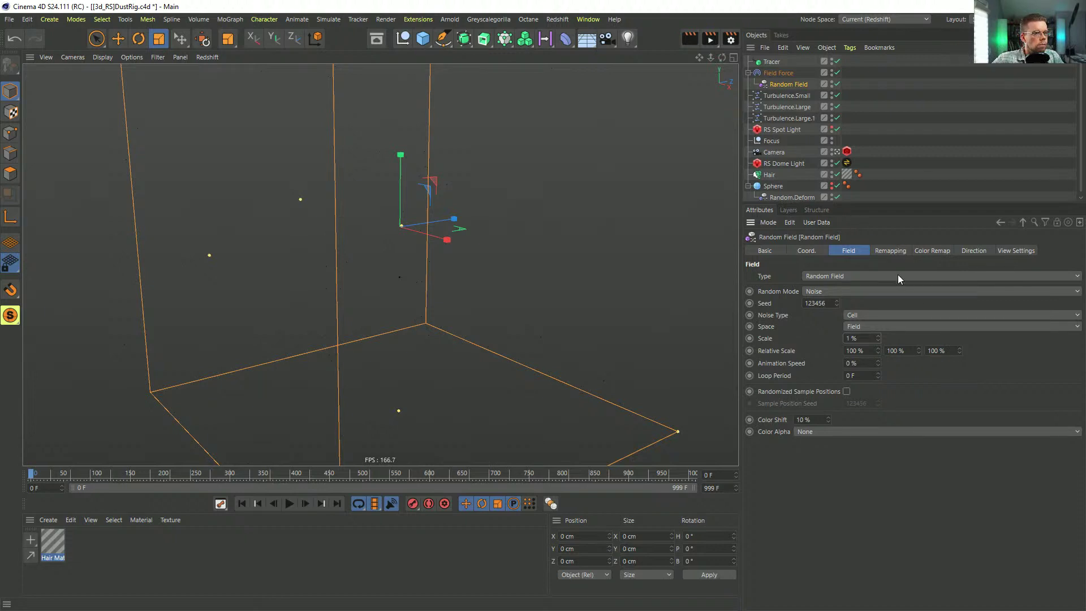
{"action": "left_click", "coordinate": [890, 251]}
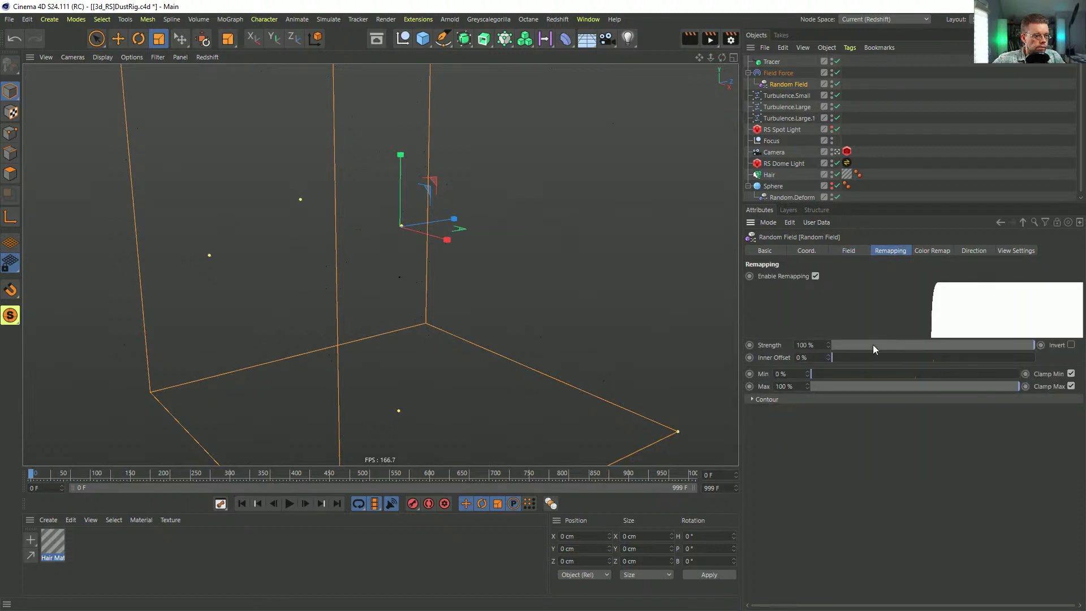
{"action": "left_click", "coordinate": [847, 255]}
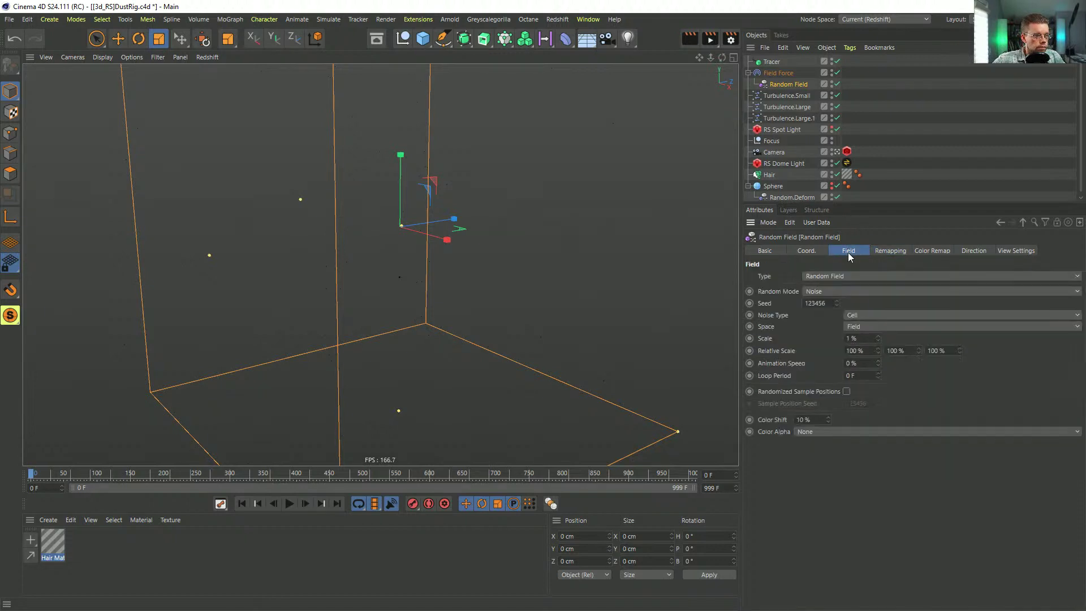
Step: Set the Random Field's space to Global and its scale to 10 %
{"action": "left_click", "coordinate": [863, 328]}
{"action": "left_click", "coordinate": [867, 338]}
{"action": "left_click_drag", "start_coordinate": [868, 338], "coordinate": [809, 348]}
{"action": "type", "text": "10"}
{"action": "key", "text": "Return"}
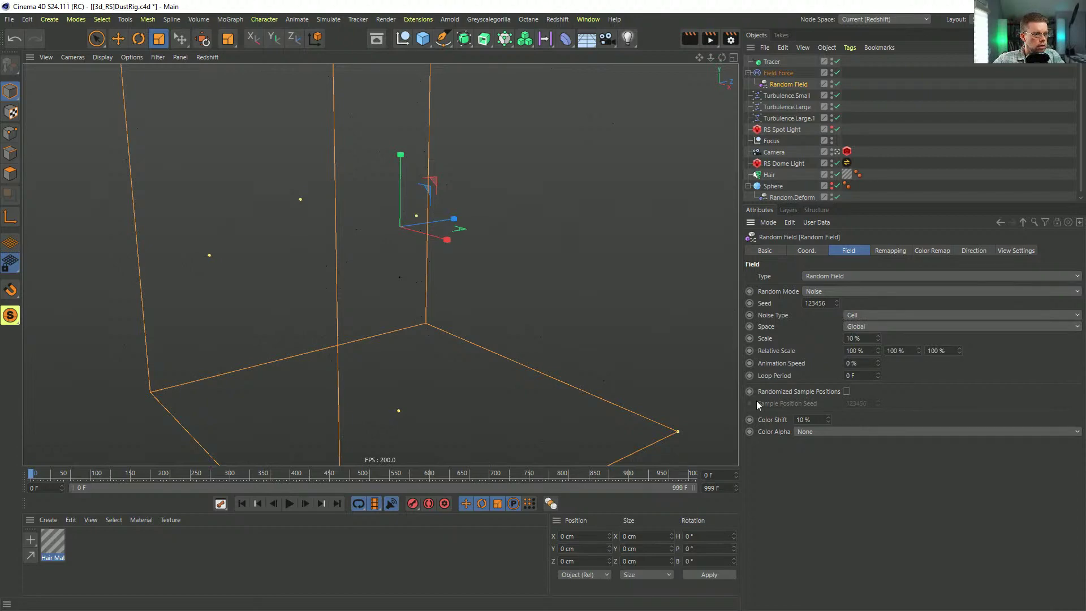
Step: Play the simulation with the Hair object selected to check the global-space noise, and rewind it
{"action": "left_click", "coordinate": [769, 174]}
{"action": "left_click", "coordinate": [289, 504]}
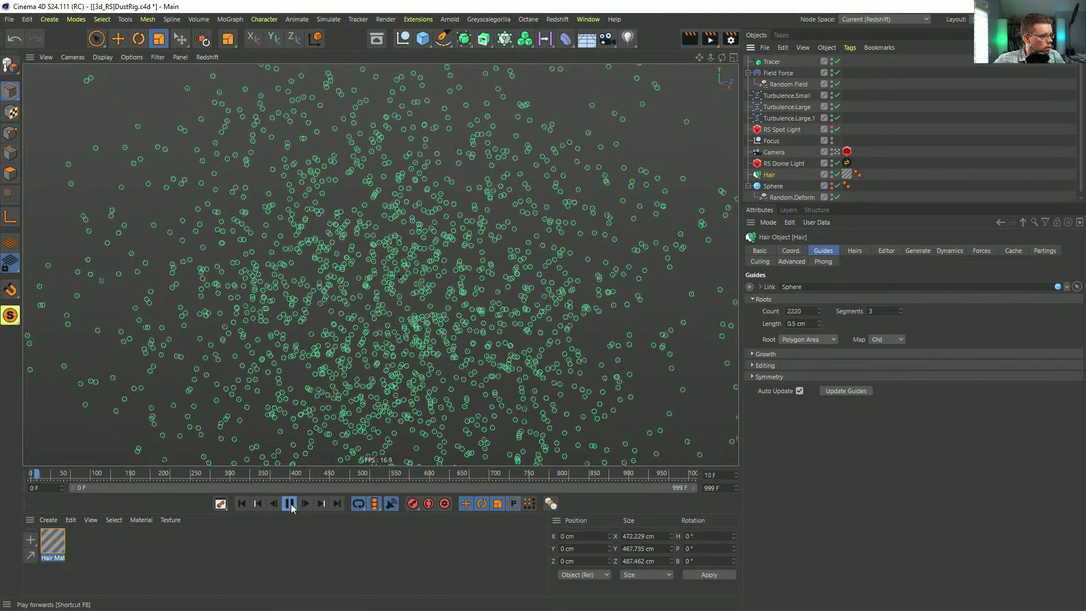
{"action": "left_click", "coordinate": [293, 506]}
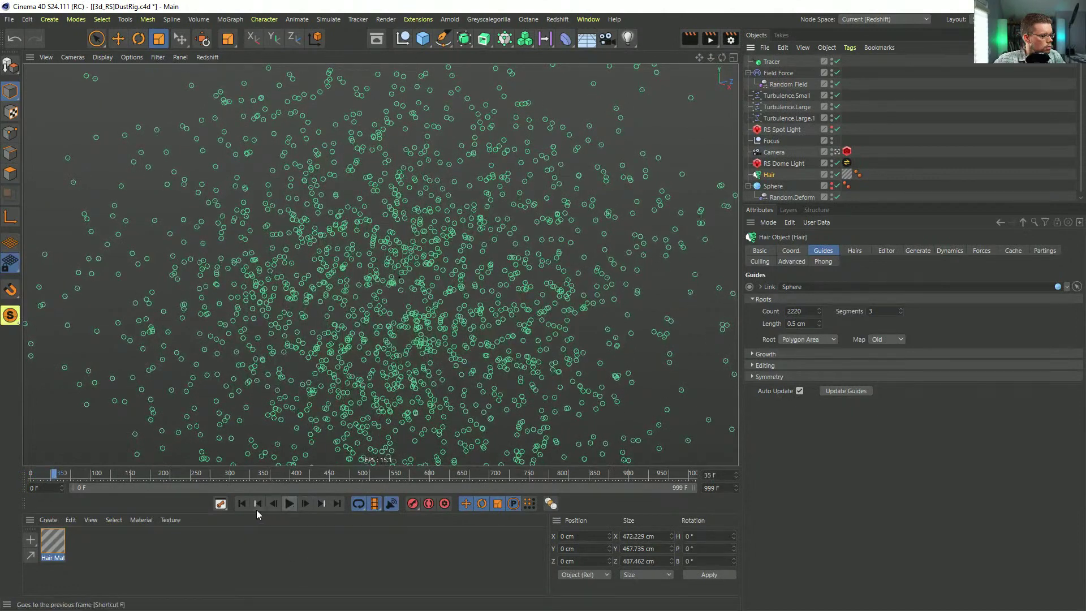
{"action": "left_click", "coordinate": [252, 502]}
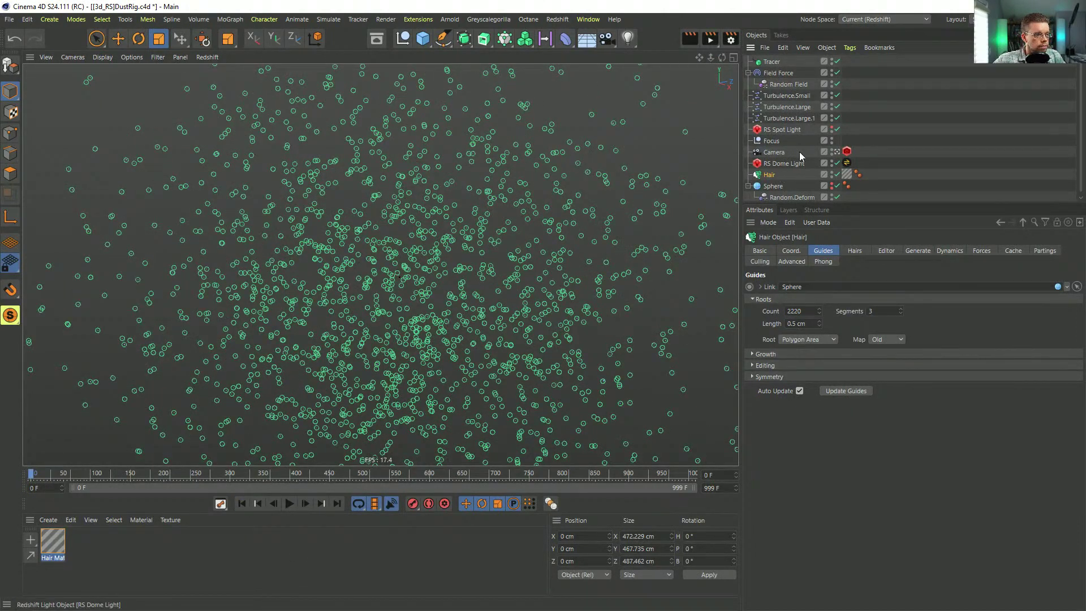
Step: Try a noise scale of 1 % for the Random Field in Global space
{"action": "left_click", "coordinate": [789, 84]}
{"action": "double_click", "coordinate": [853, 338]}
{"action": "type", "text": "1"}
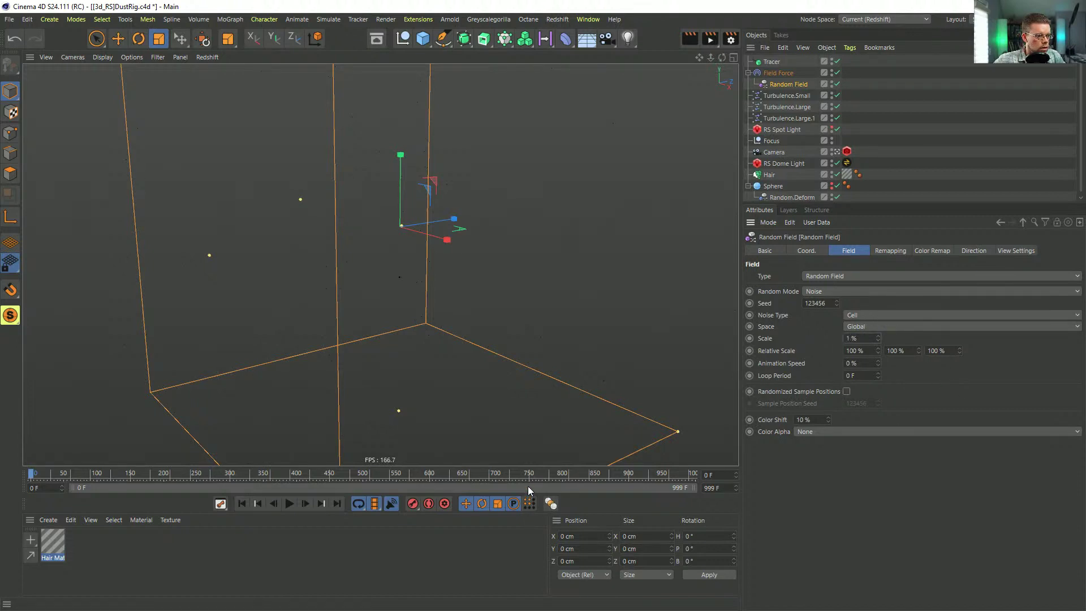
Step: Play the simulation while viewing the Hair particles and the Random Field settings, and return to frame 0
{"action": "left_click", "coordinate": [289, 503]}
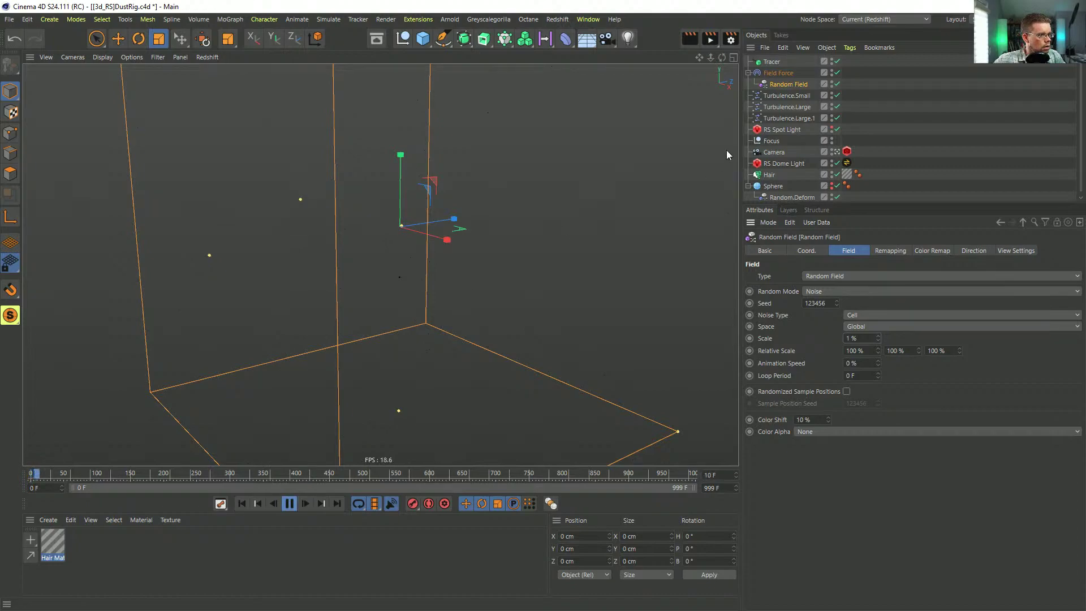
{"action": "left_click", "coordinate": [771, 175]}
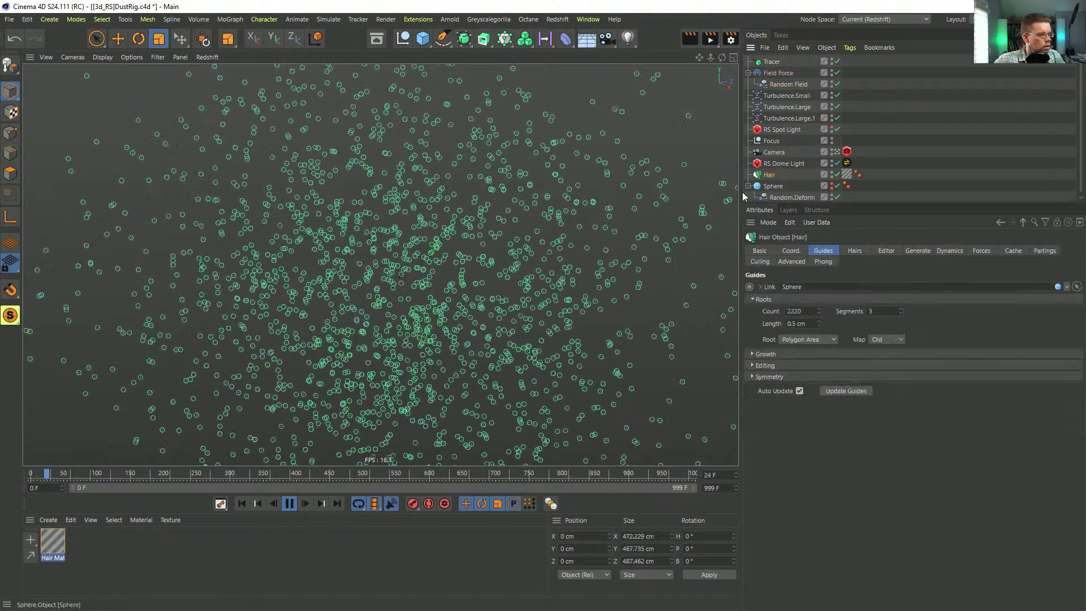
{"action": "left_click", "coordinate": [241, 504]}
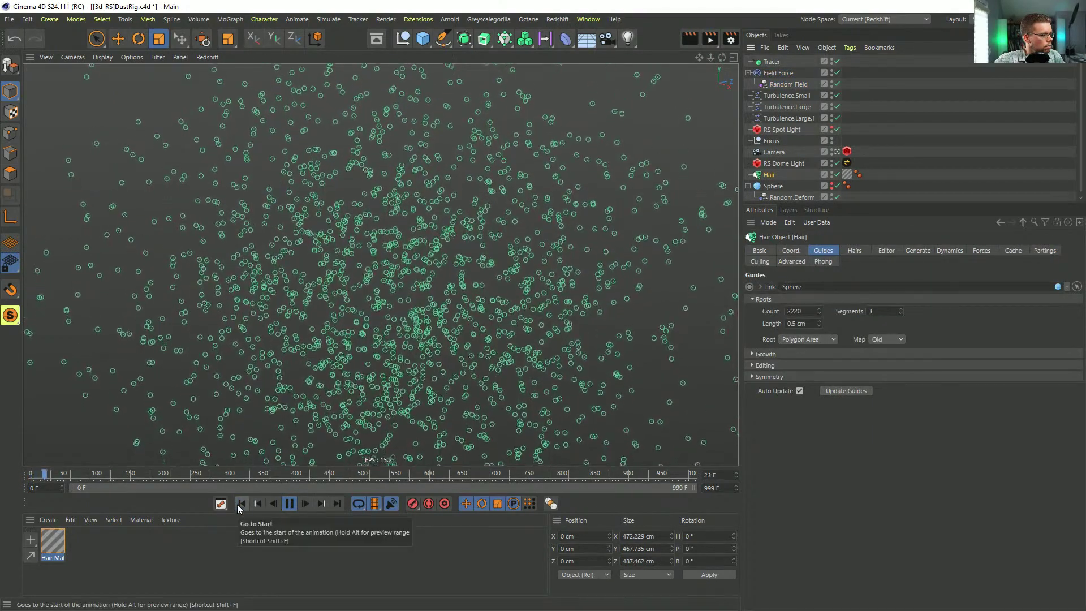
{"action": "left_click", "coordinate": [785, 84]}
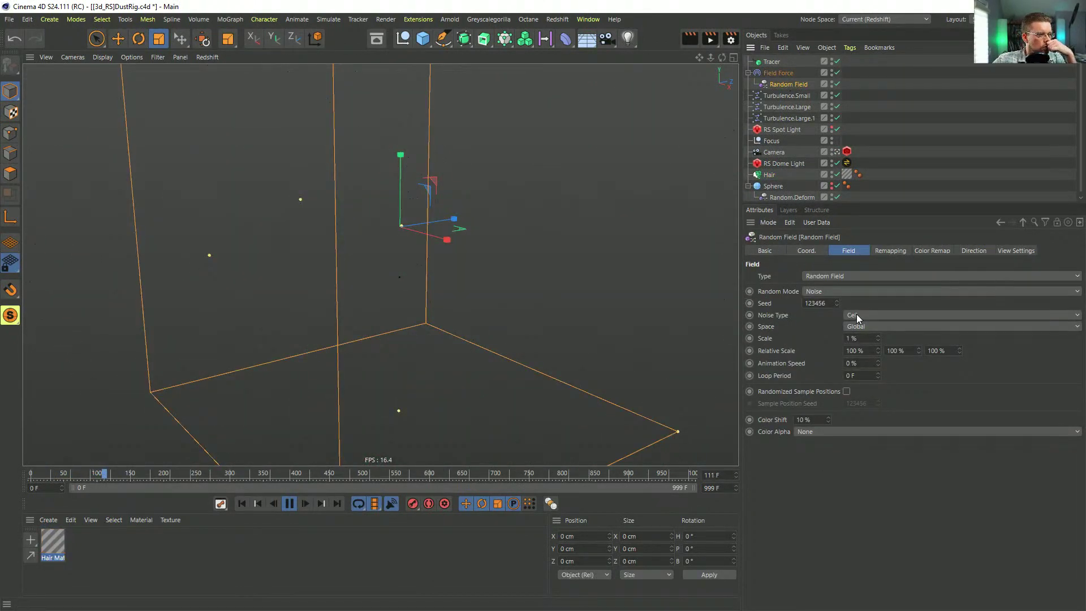
{"action": "left_click", "coordinate": [294, 505]}
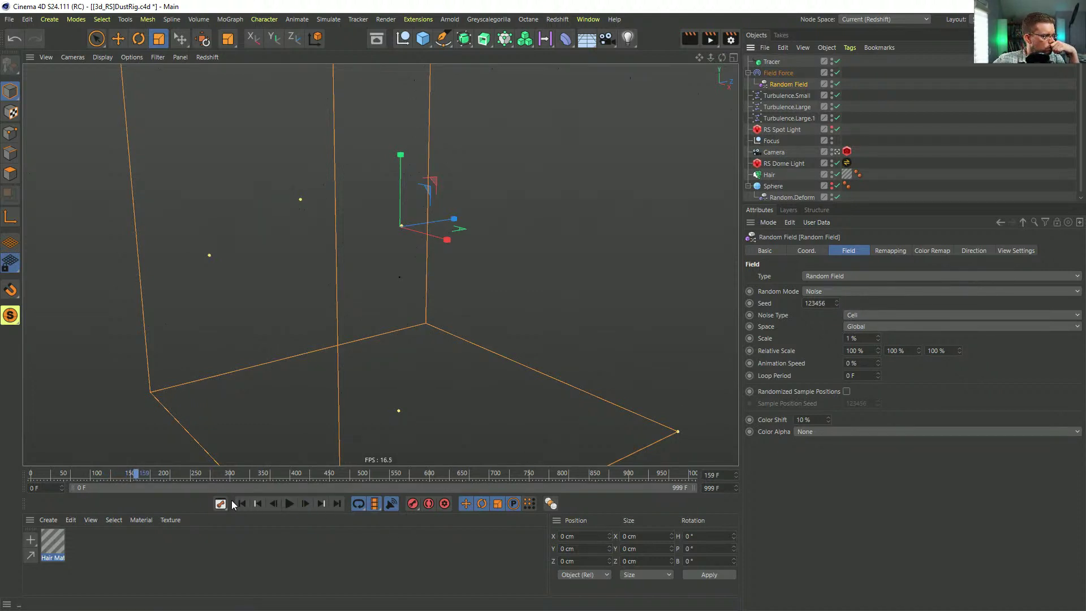
{"action": "left_click", "coordinate": [239, 503]}
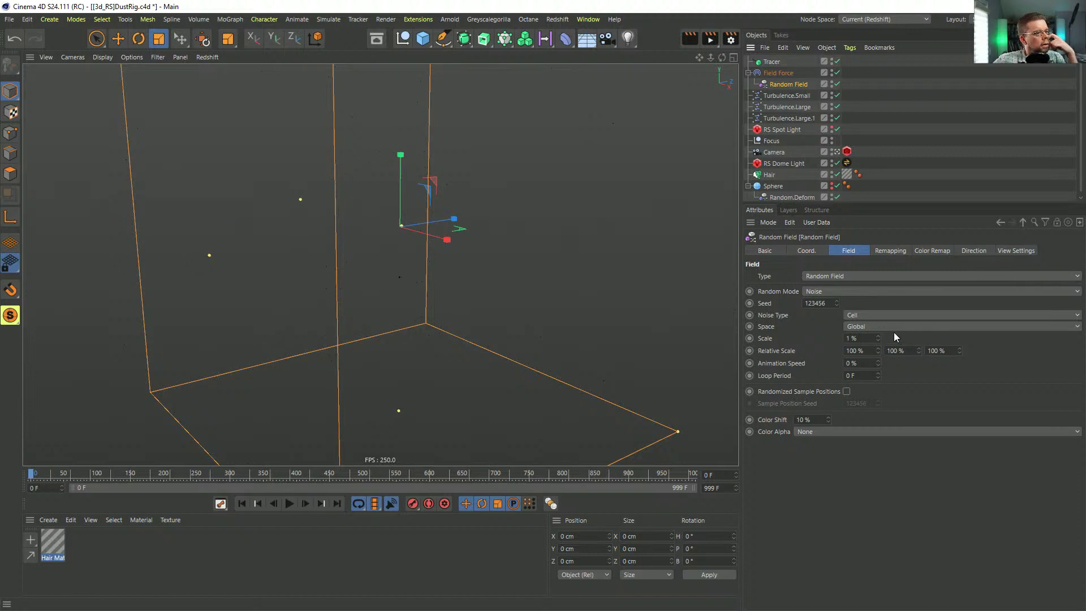
Step: Set the Random Field's scale to 11 % and examine the playing Hair particles from another angle before rewinding
{"action": "left_click", "coordinate": [857, 338]}
{"action": "type", "text": "1"}
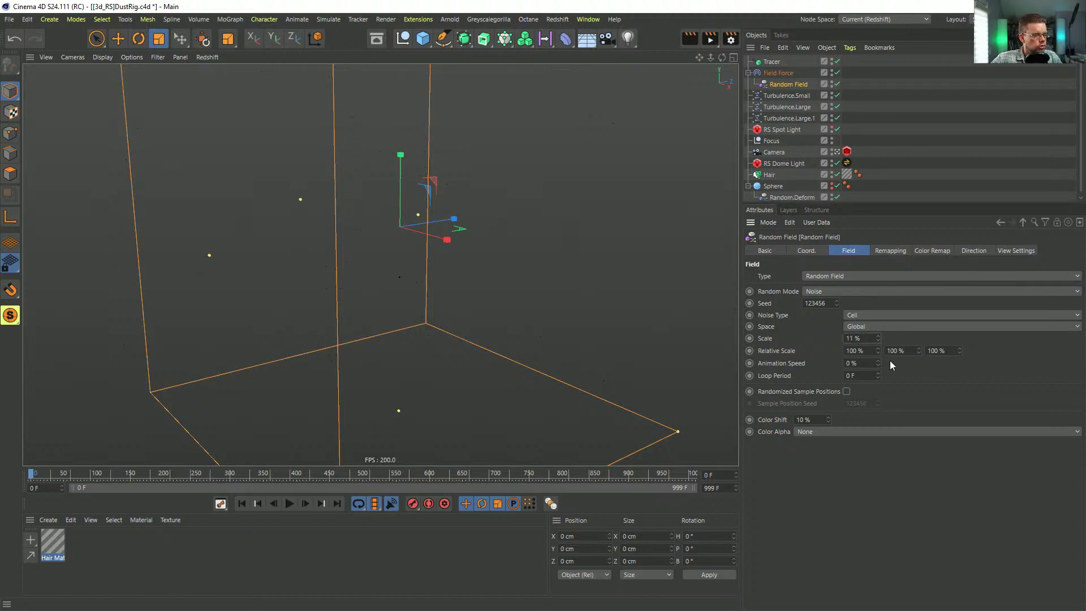
{"action": "left_click", "coordinate": [289, 504]}
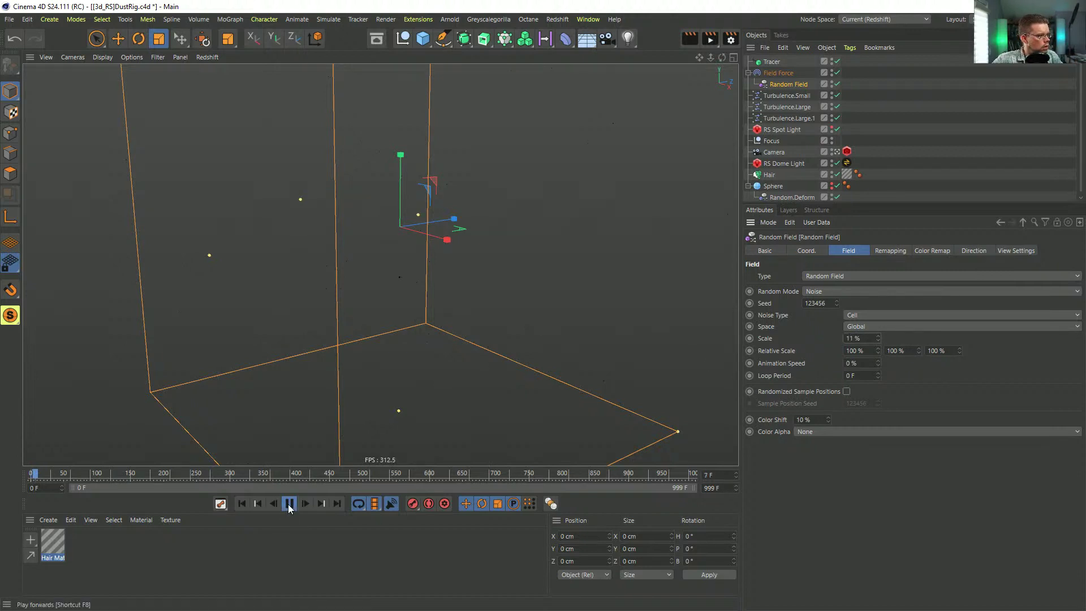
{"action": "left_click", "coordinate": [768, 175]}
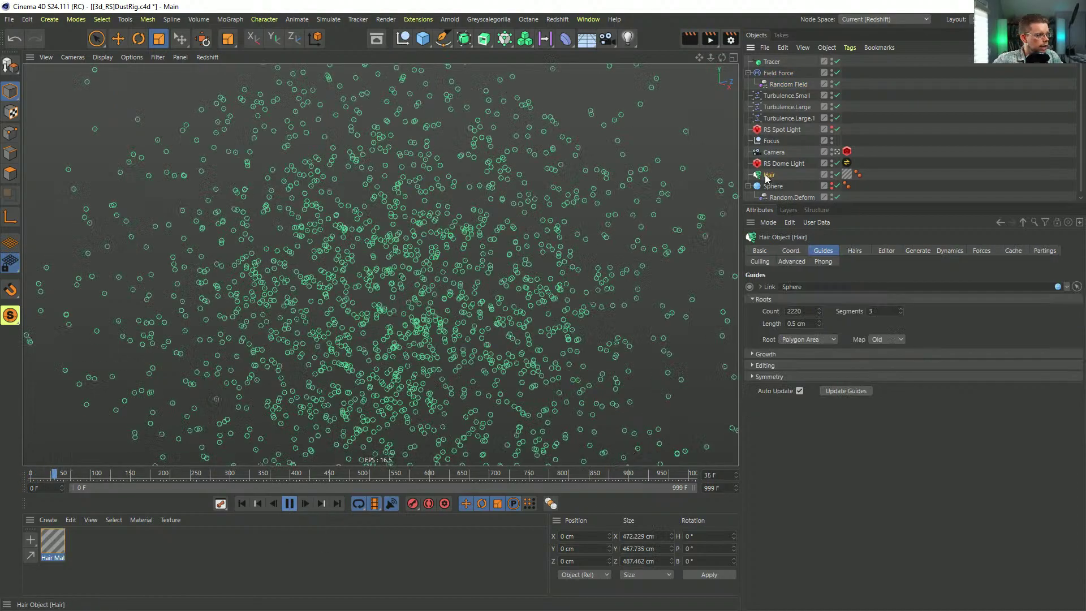
{"action": "left_click_drag", "start_coordinate": [456, 238], "coordinate": [317, 231], "text": "alt"}
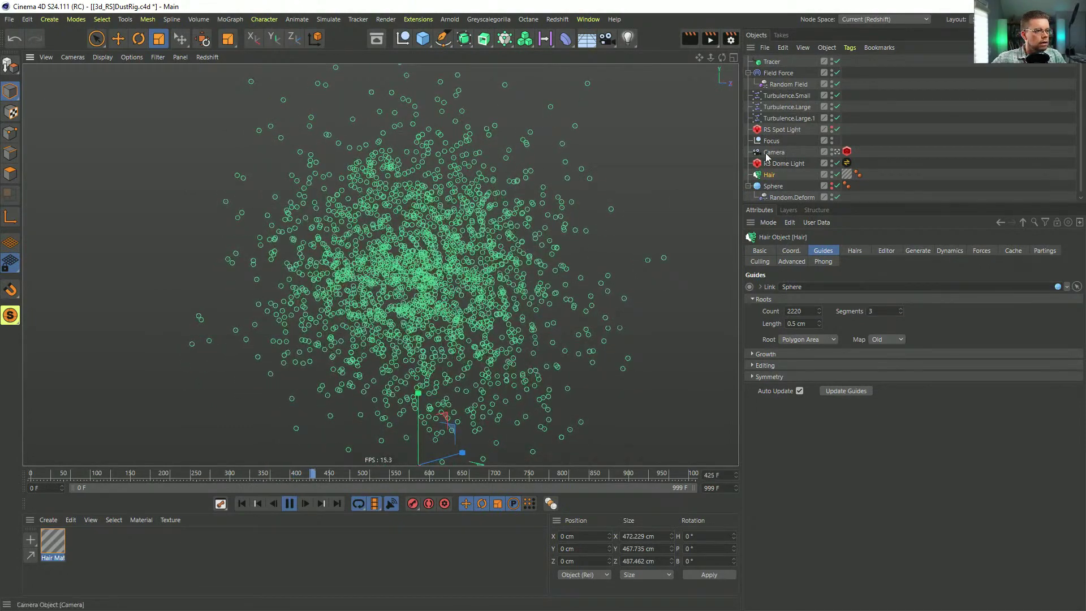
{"action": "left_click", "coordinate": [787, 84]}
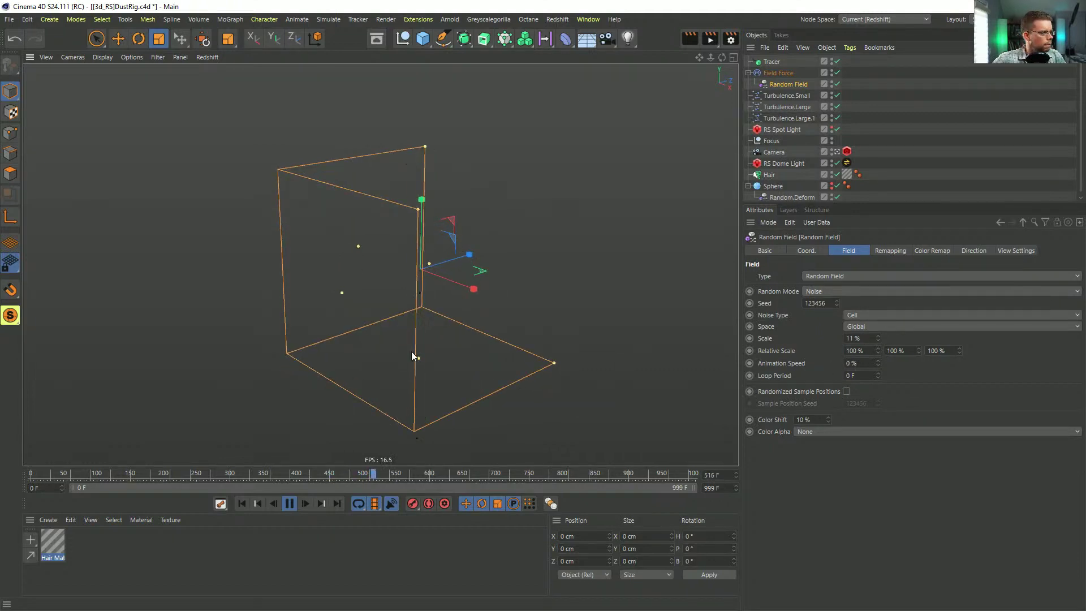
{"action": "left_click", "coordinate": [244, 501]}
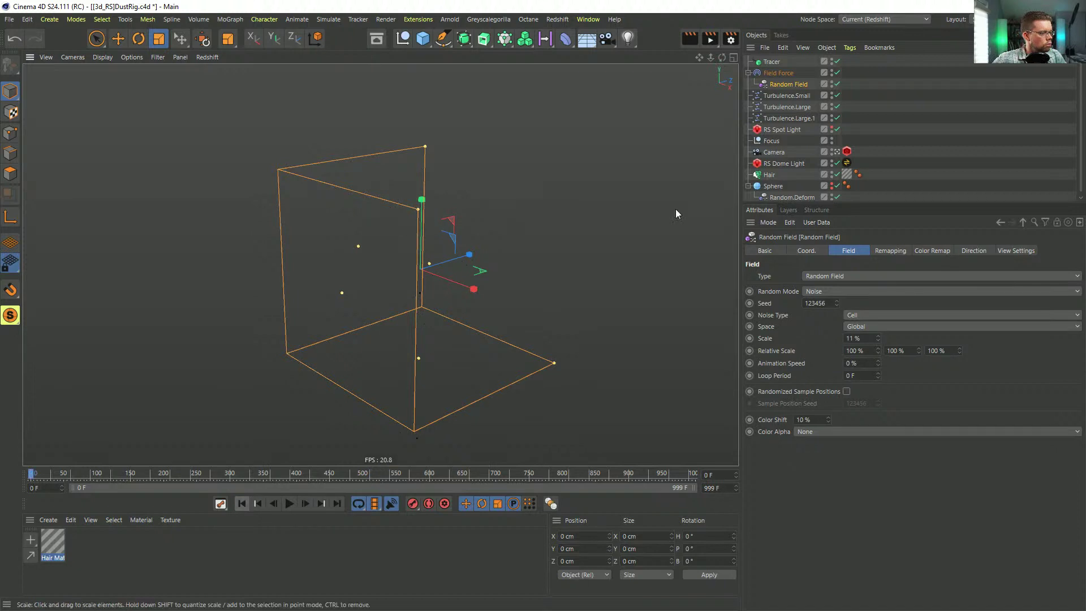
Step: Duplicate the masked Solid layer in the Field Force and set the upper copy's blending to Add
{"action": "left_click", "coordinate": [778, 74]}
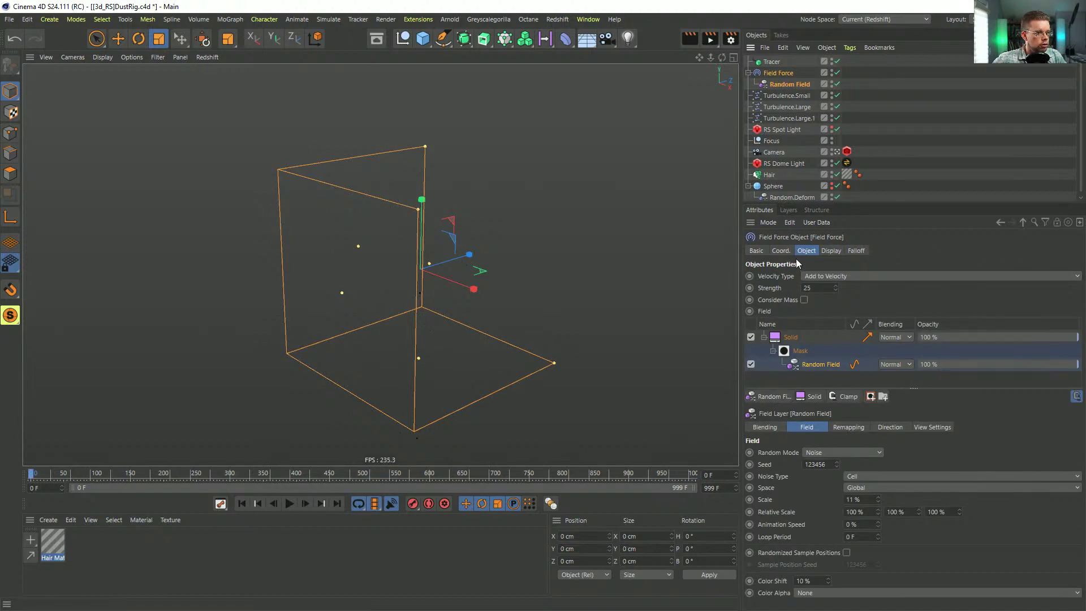
{"action": "left_click", "coordinate": [765, 337]}
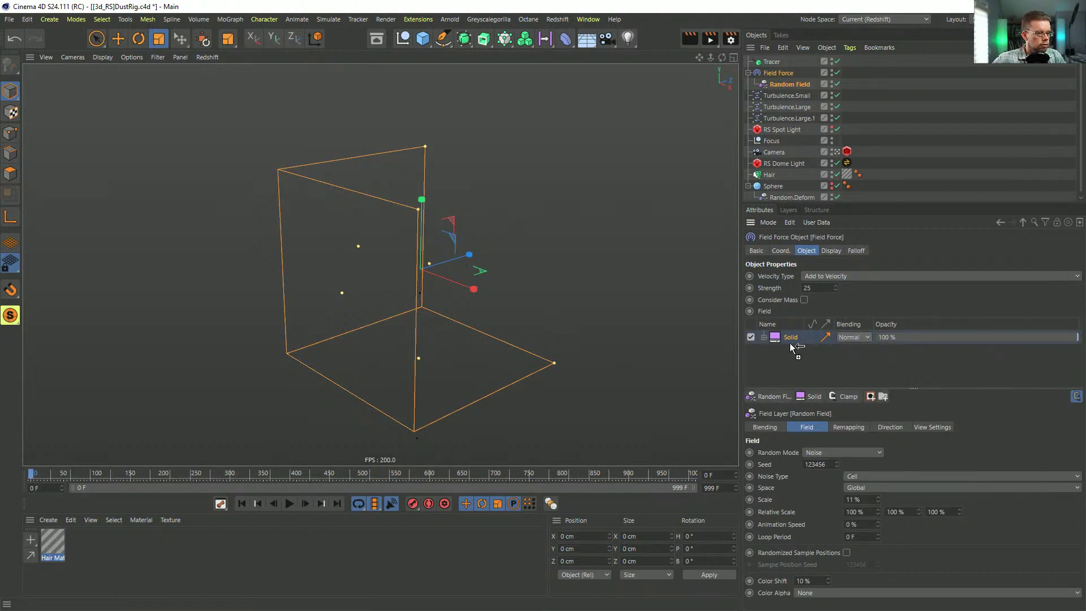
{"action": "left_click_drag", "start_coordinate": [791, 346], "coordinate": [792, 352], "text": "ctrl"}
{"action": "left_click", "coordinate": [854, 351]}
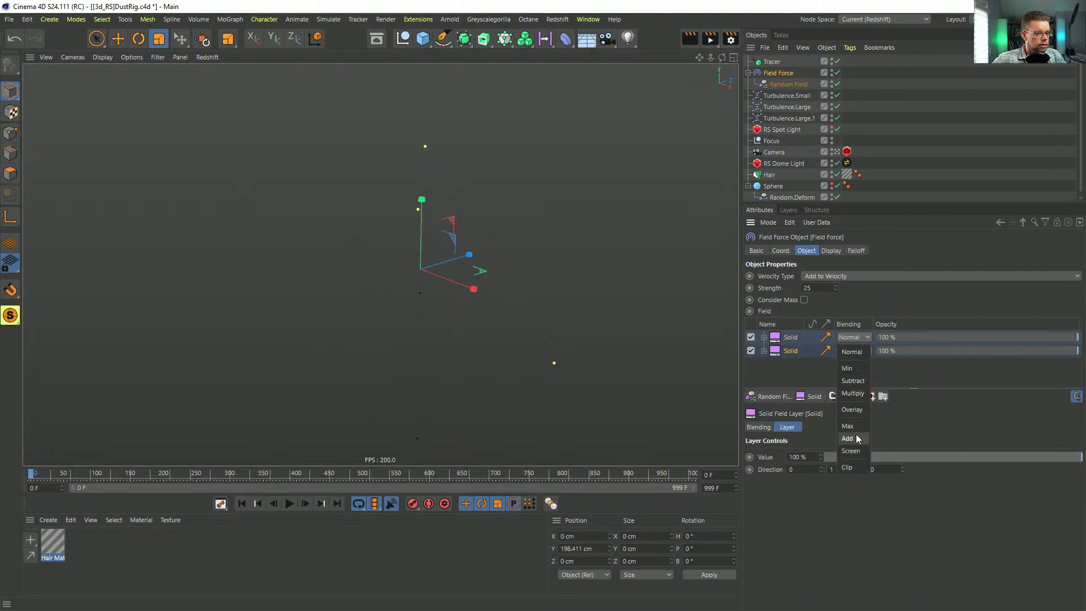
{"action": "left_click", "coordinate": [857, 438]}
Step: Set the mask's Random Field seed to 123503 and the lower Solid layer's direction to 1, 0, 0
{"action": "left_click", "coordinate": [764, 350]}
{"action": "left_click", "coordinate": [813, 378]}
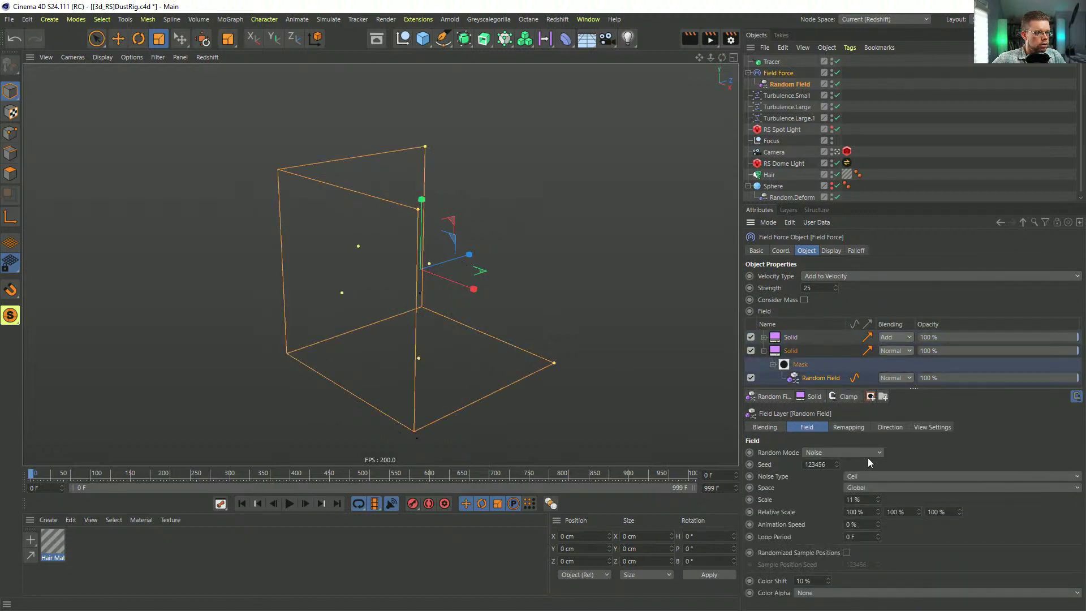
{"action": "left_click", "coordinate": [795, 355]}
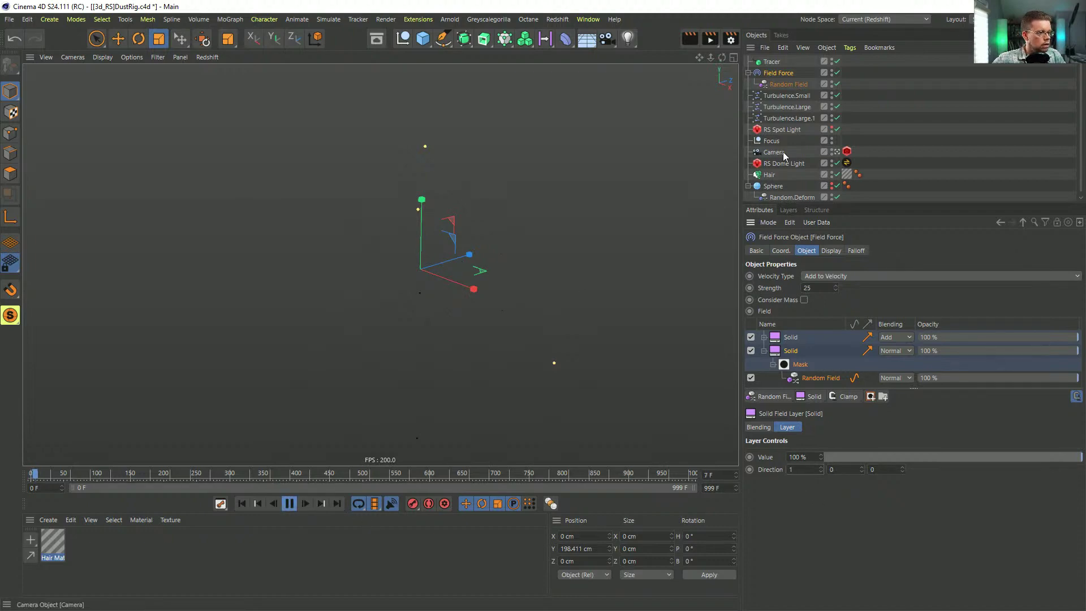
Step: Watch the Hair particles move under the two blended Solid directions, and reset the simulation to frame 0
{"action": "left_click", "coordinate": [773, 177]}
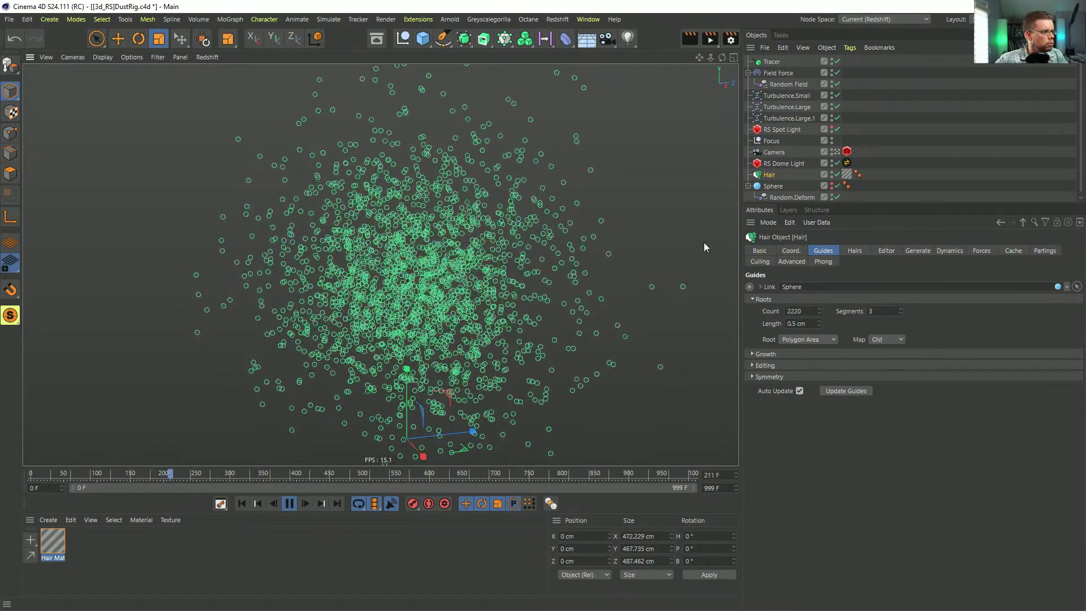
{"action": "left_click", "coordinate": [289, 504]}
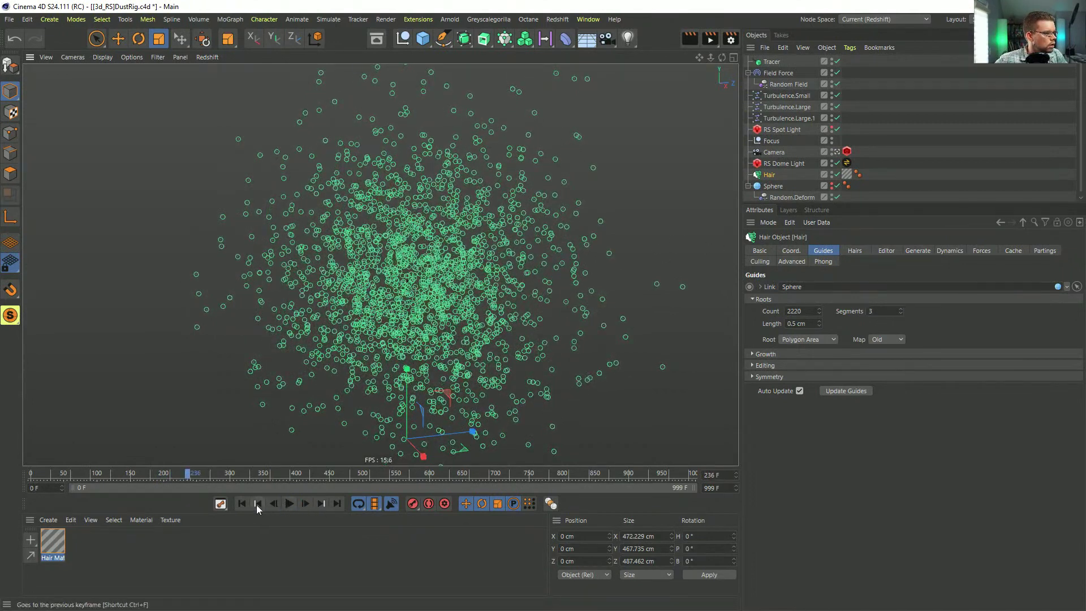
{"action": "left_click", "coordinate": [243, 503]}
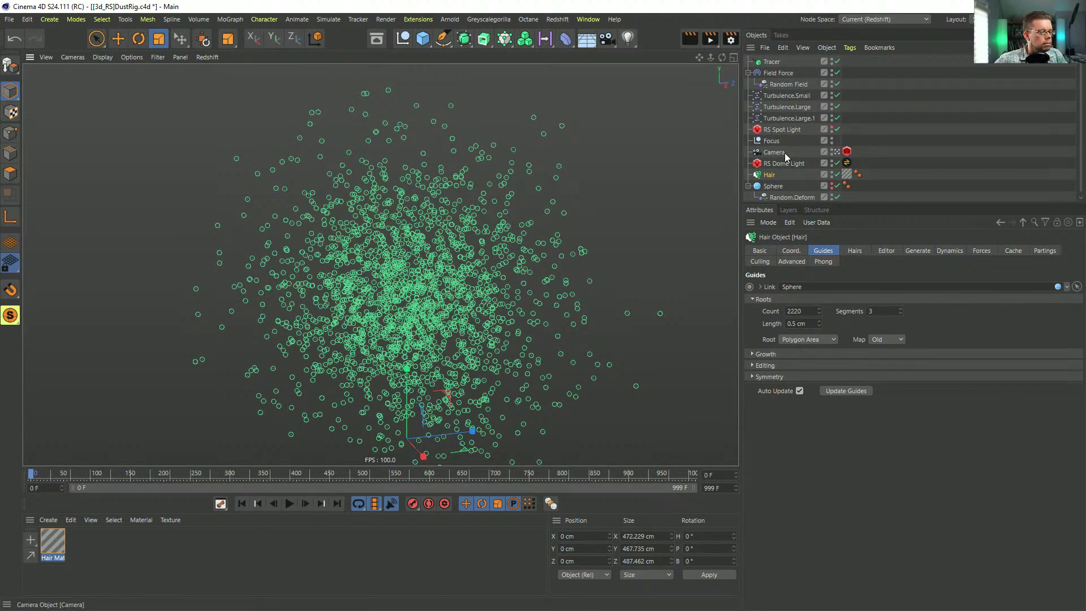
{"action": "scroll", "coordinate": [428, 299], "scroll_direction": "up", "scroll_amount": 4}
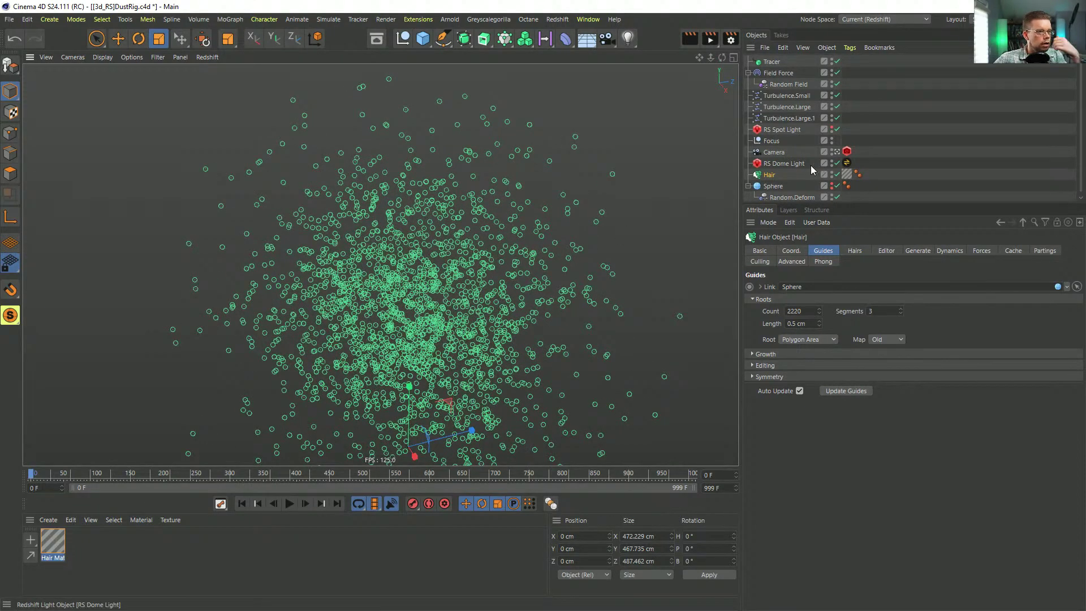
Step: Set the minimum value in the Random Field's remapping to -100 %
{"action": "left_click", "coordinate": [782, 75]}
{"action": "left_click", "coordinate": [781, 84]}
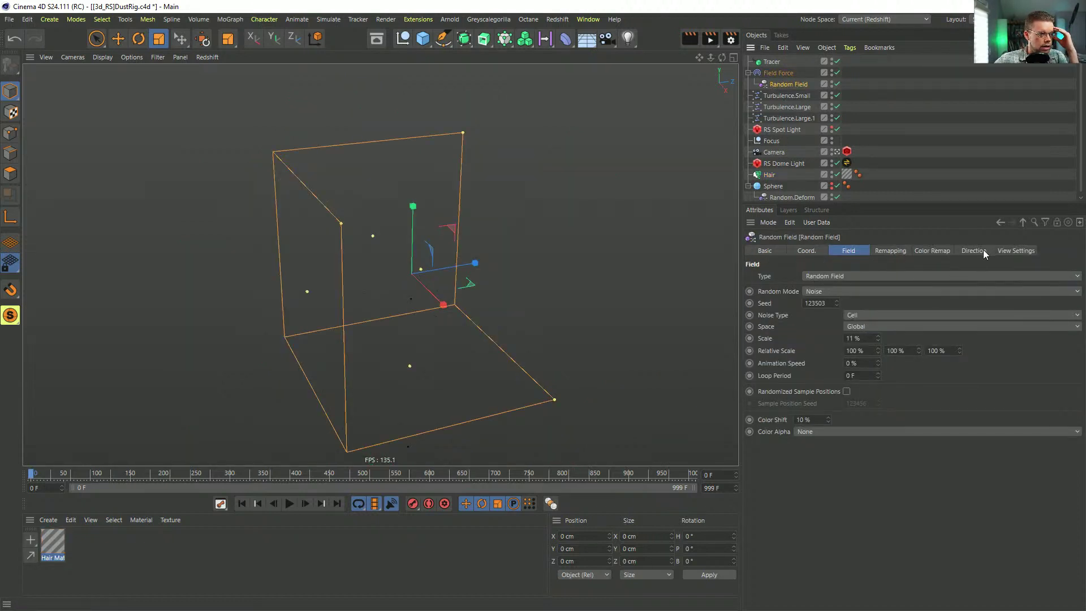
{"action": "left_click", "coordinate": [891, 250]}
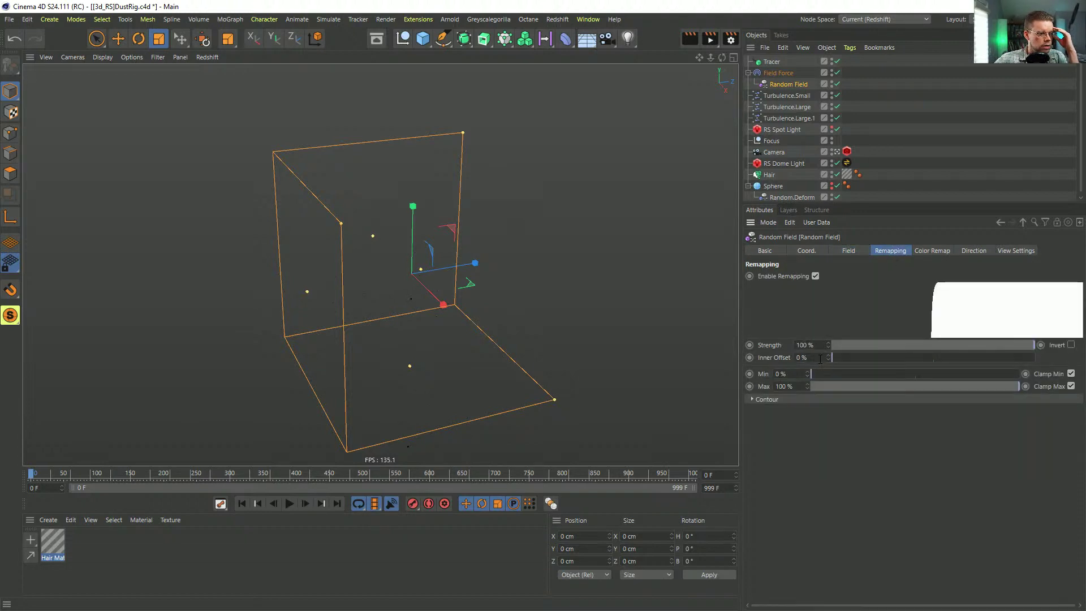
{"action": "type", "text": "-100"}
{"action": "key", "text": "Return"}
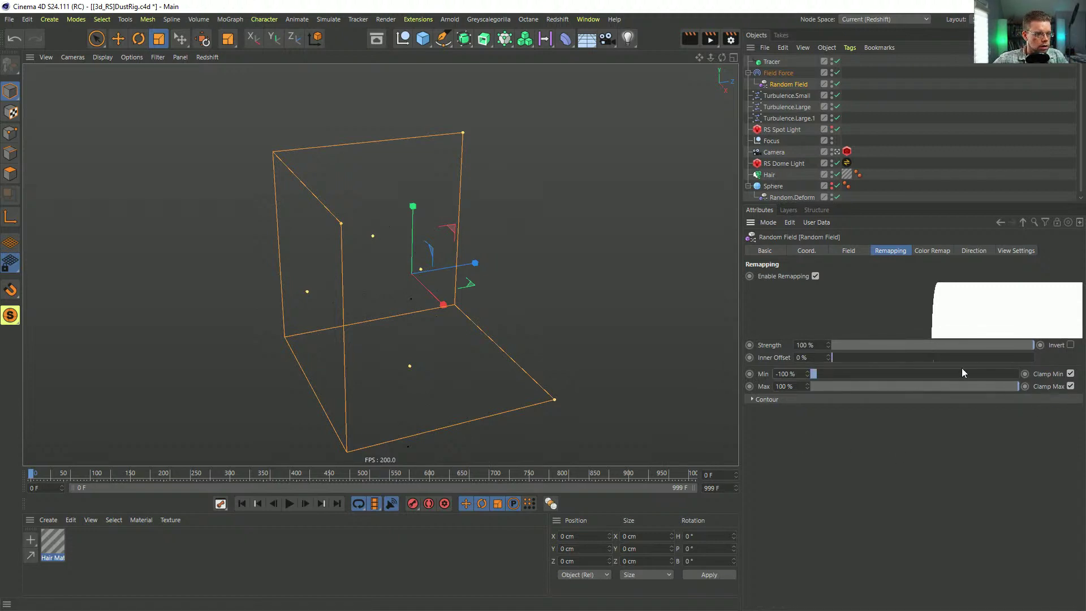
Step: Duplicate the Random Field used by the Solid masks beneath the Field Force
{"action": "left_click", "coordinate": [848, 250]}
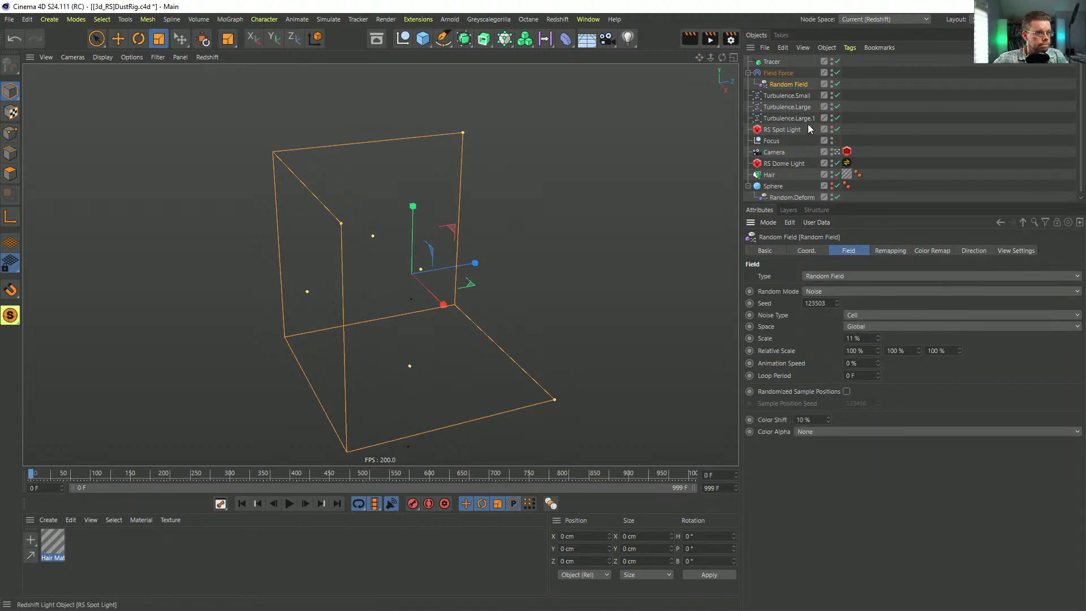
{"action": "left_click", "coordinate": [777, 73]}
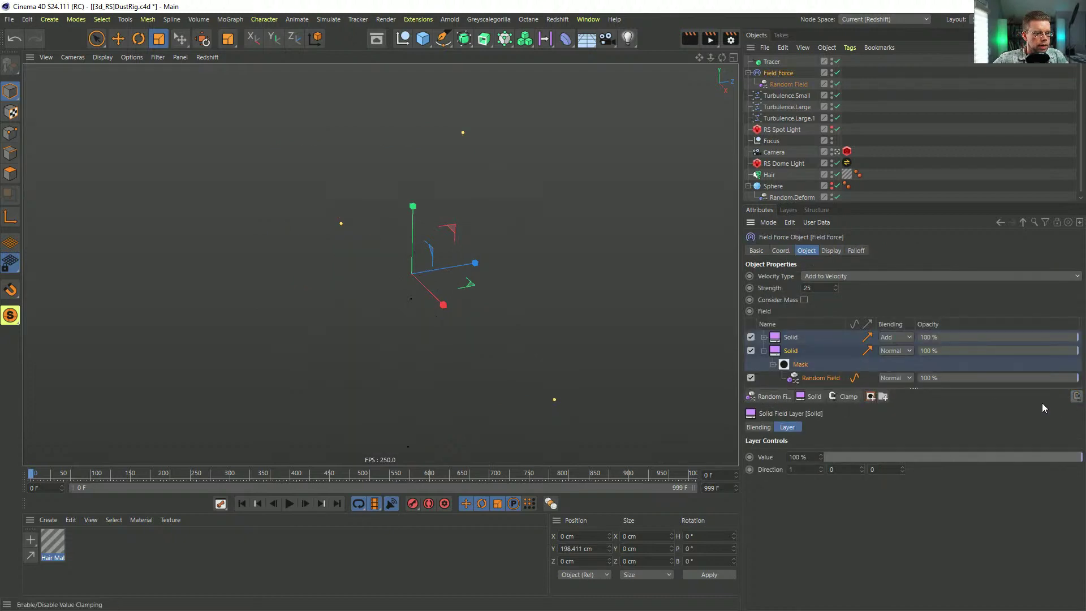
{"action": "left_click", "coordinate": [765, 338]}
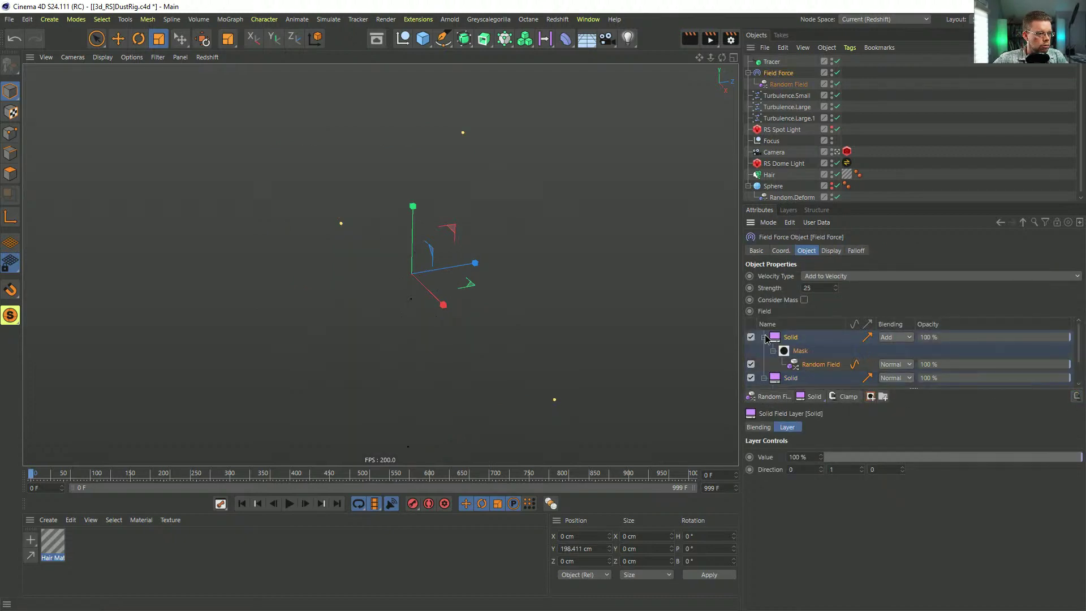
{"action": "left_click", "coordinate": [817, 366]}
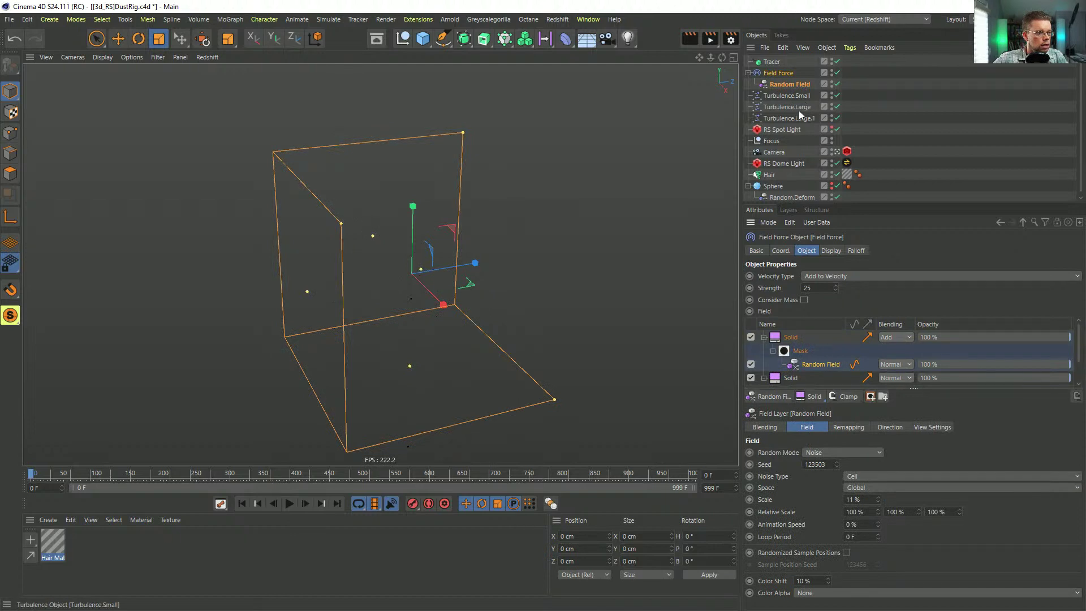
{"action": "left_click", "coordinate": [780, 86]}
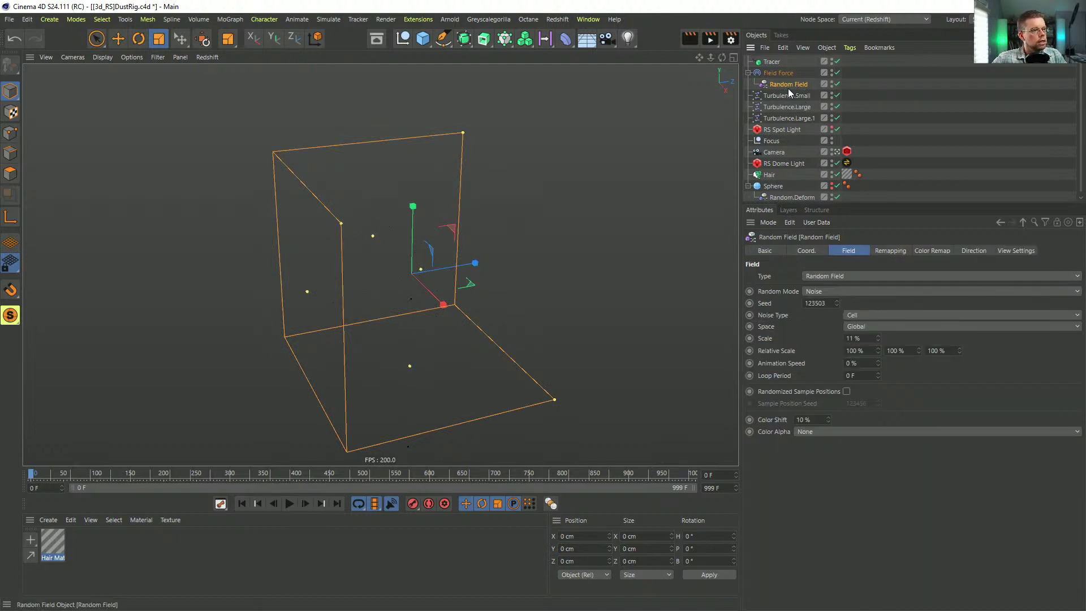
{"action": "left_click_drag", "start_coordinate": [778, 81], "coordinate": [786, 87], "text": "ctrl"}
Step: Link the Random Field copy into the upper Solid layer's mask and set its seed to 123538
{"action": "left_click", "coordinate": [782, 76]}
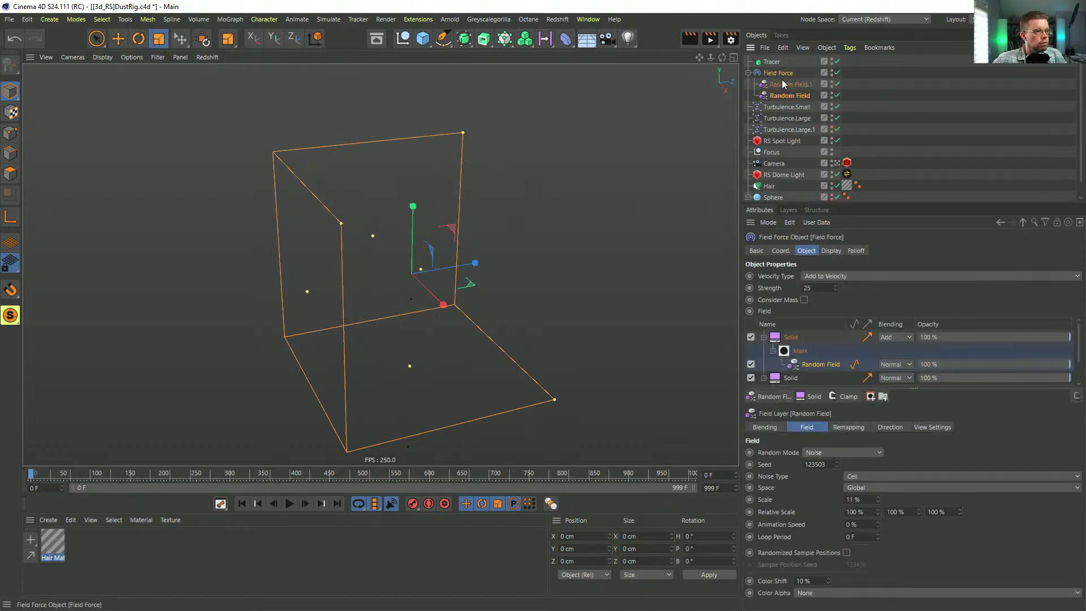
{"action": "left_click_drag", "start_coordinate": [825, 367], "coordinate": [823, 366]}
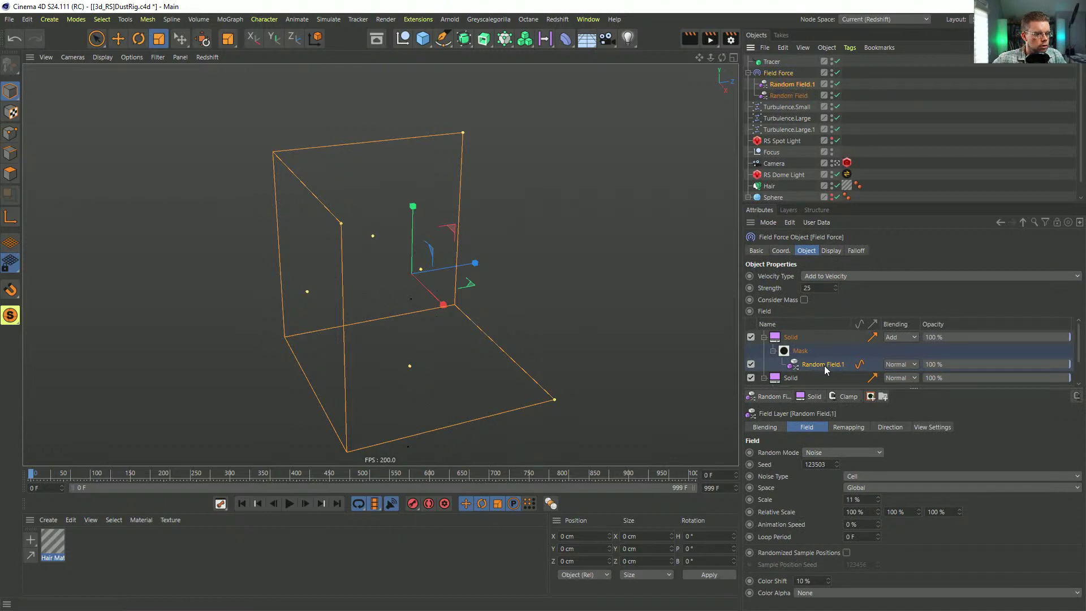
{"action": "left_click", "coordinate": [784, 85]}
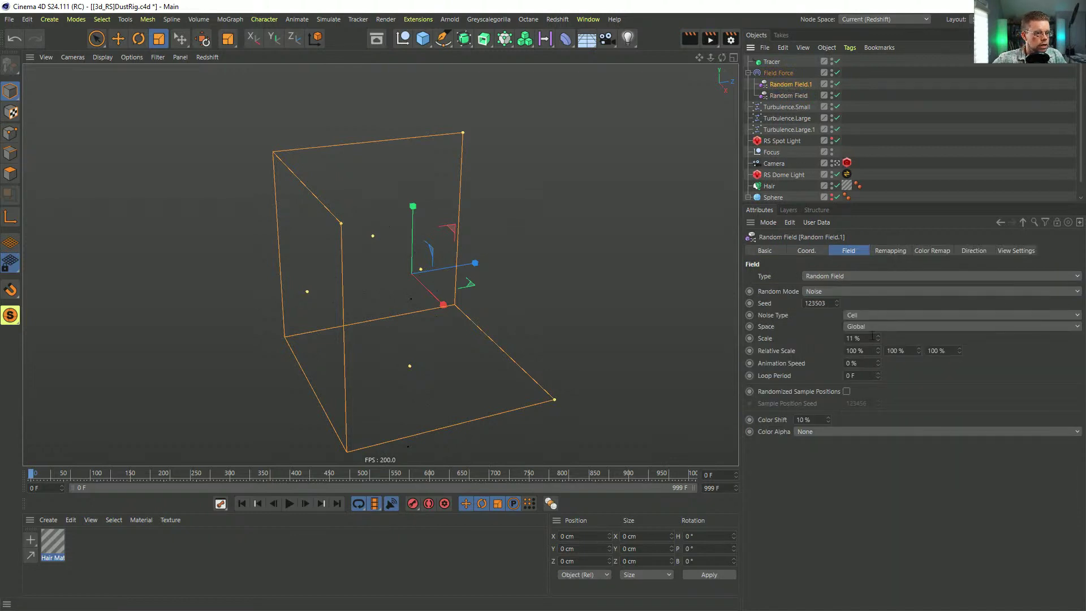
{"action": "left_click", "coordinate": [837, 306]}
Step: In both Random Fields' remapping contour, shift the steep curve's lower point to about 0.49 and its upper point to about 0.51 horizontally
{"action": "left_click", "coordinate": [895, 250]}
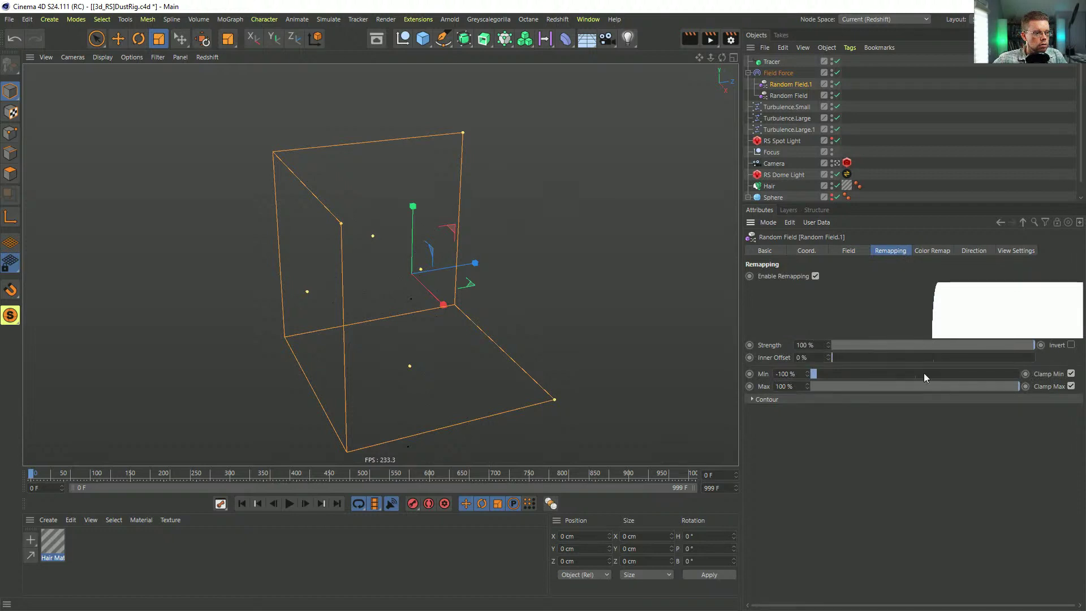
{"action": "left_click", "coordinate": [787, 96], "text": "ctrl"}
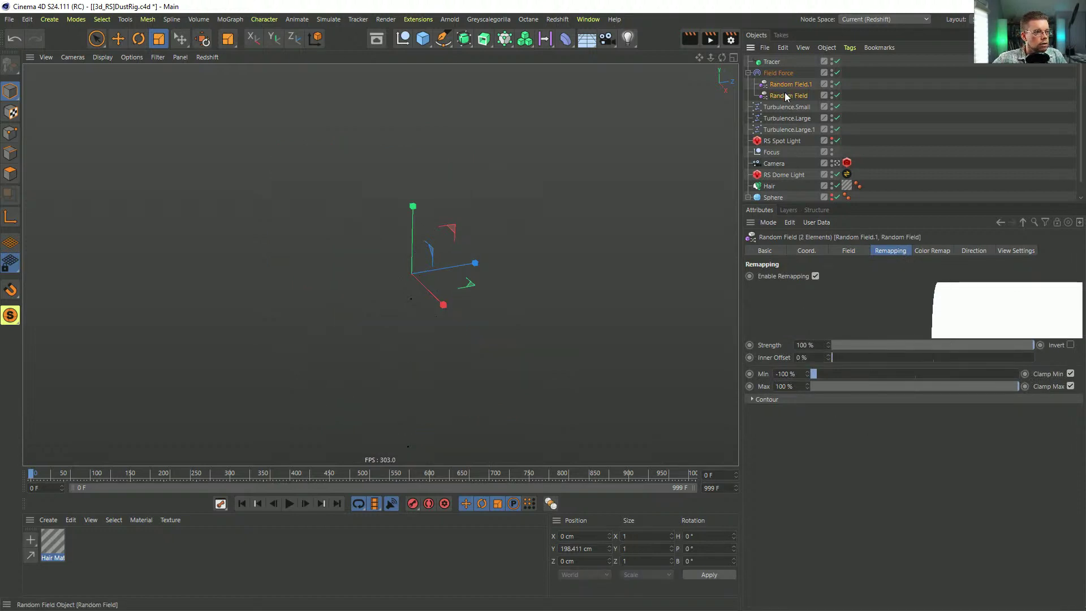
{"action": "left_click", "coordinate": [766, 399]}
{"action": "left_click_drag", "start_coordinate": [958, 508], "coordinate": [952, 520]}
{"action": "left_click_drag", "start_coordinate": [971, 438], "coordinate": [958, 438]}
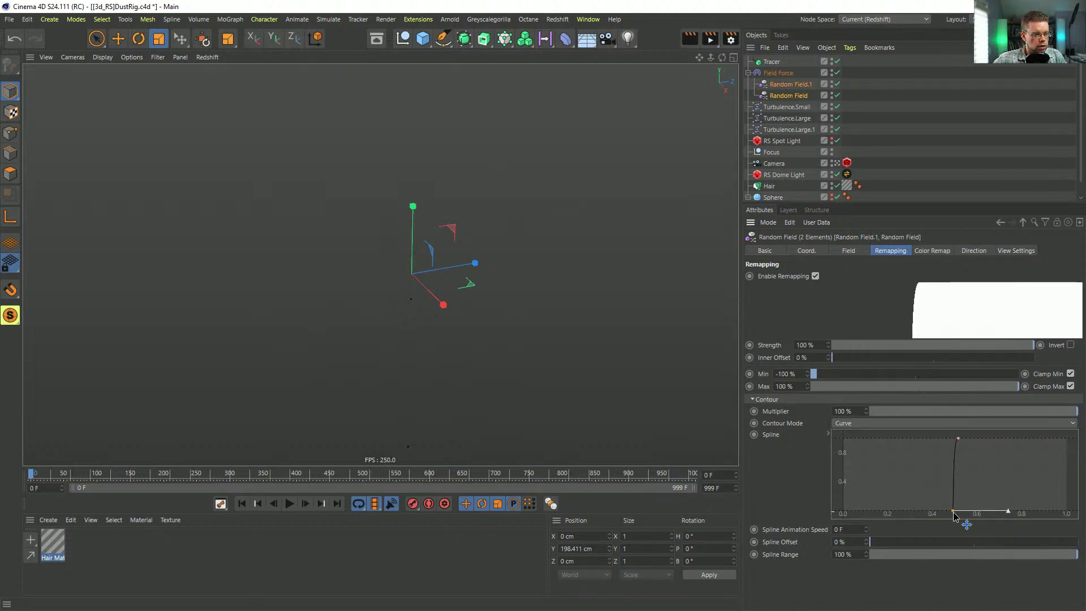
Step: Play the simulation with the Hair particles shown, and pause it at frame 59
{"action": "left_click", "coordinate": [784, 185]}
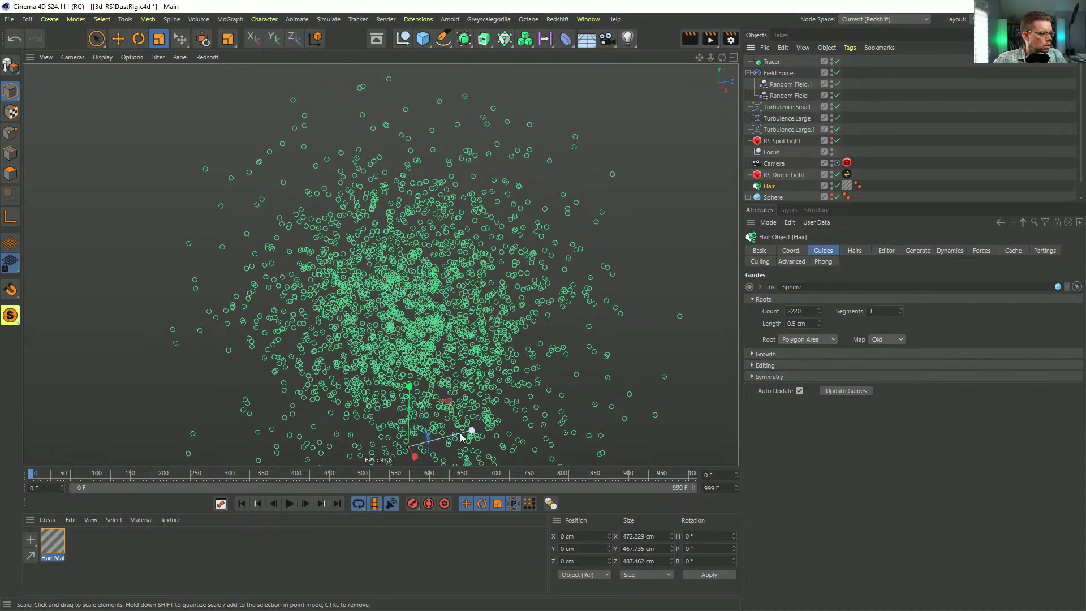
{"action": "left_click", "coordinate": [289, 503]}
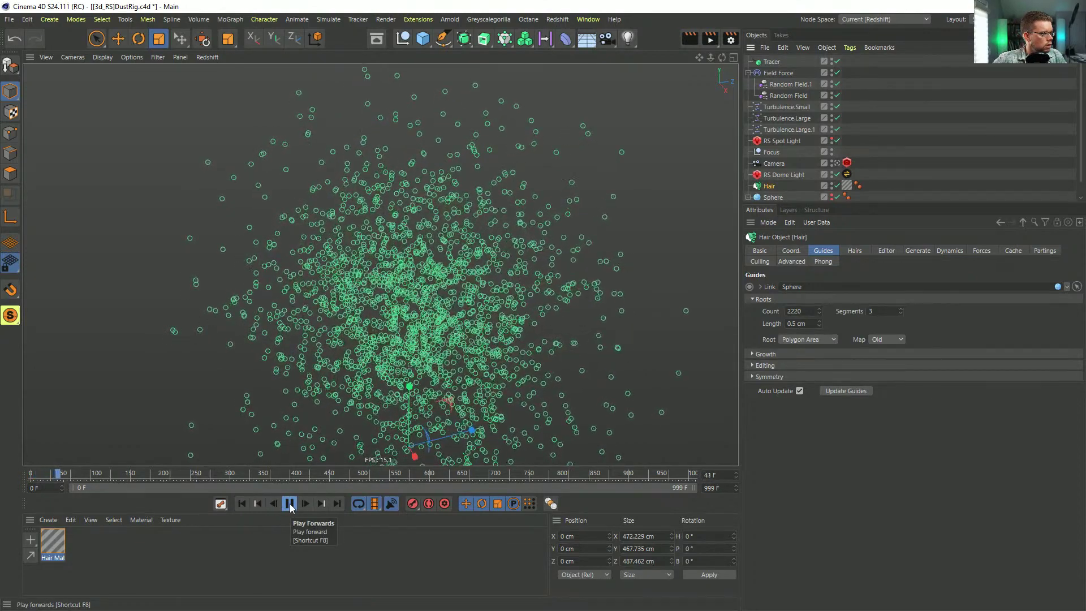
{"action": "left_click", "coordinate": [290, 504]}
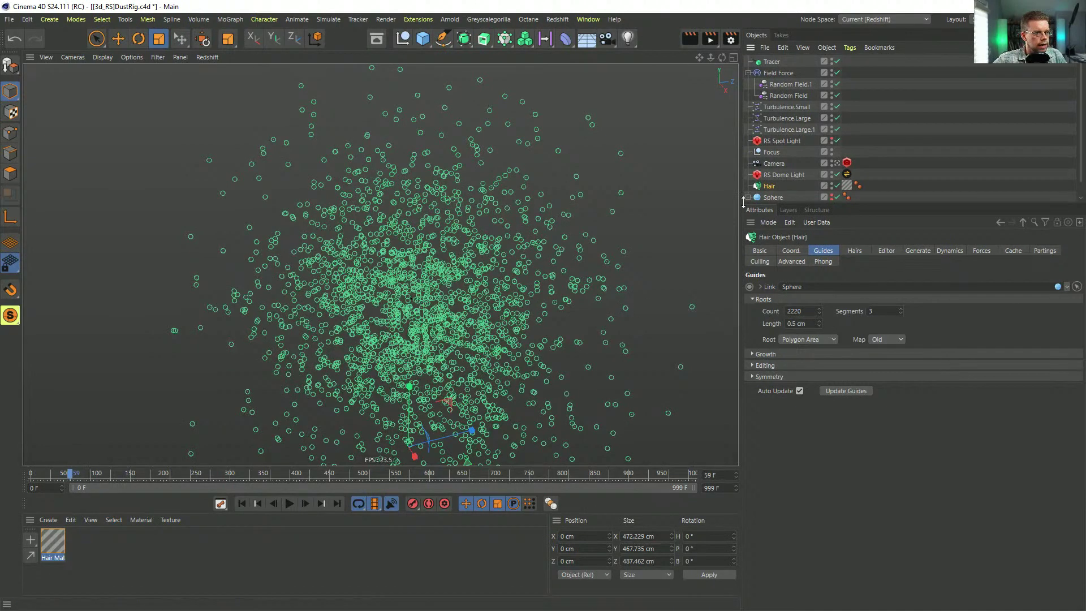
Step: Check the upper Solid layer's direction in the Field Force and resume playback with the Hair particles shown
{"action": "left_click", "coordinate": [782, 74]}
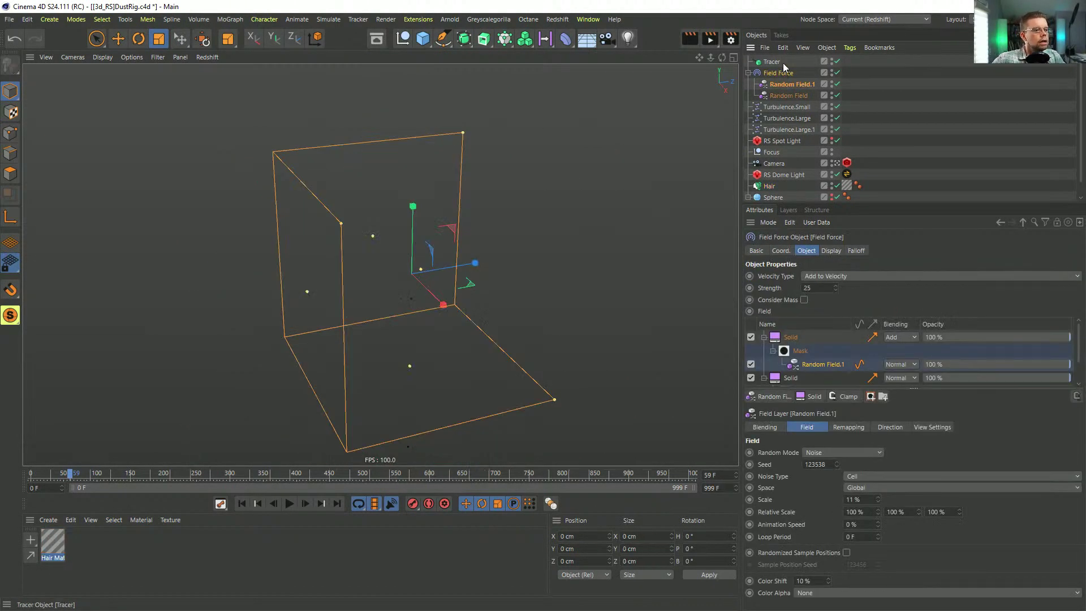
{"action": "left_click", "coordinate": [791, 337]}
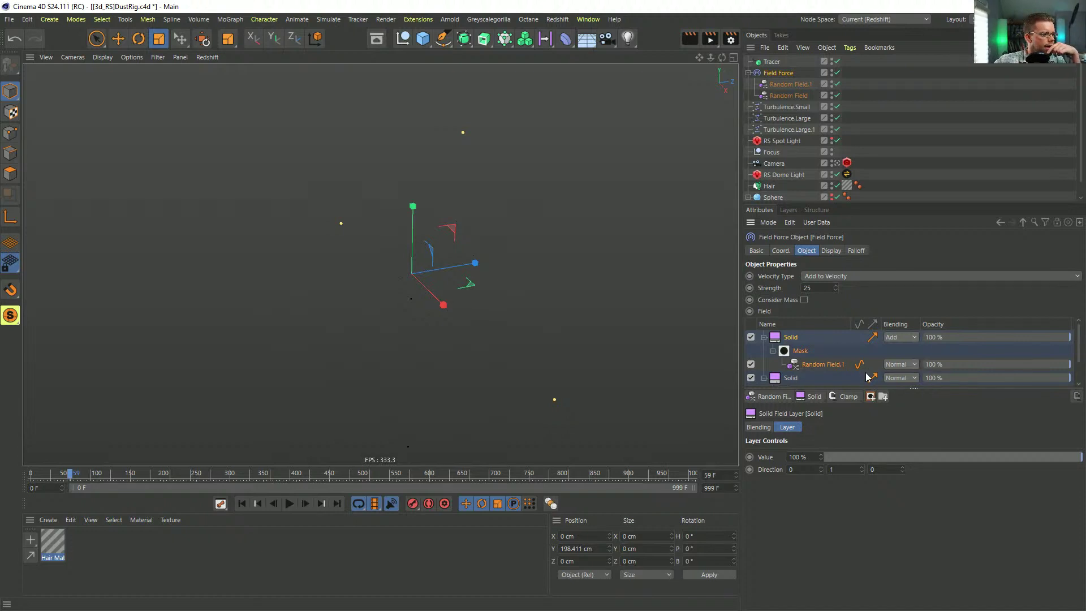
{"action": "left_click", "coordinate": [290, 503]}
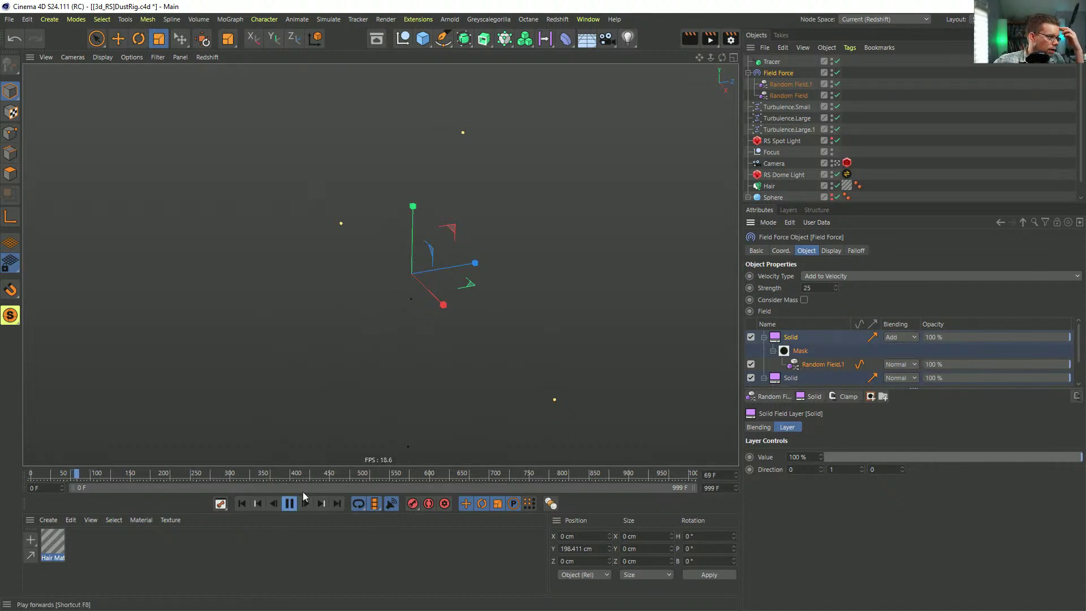
{"action": "left_click", "coordinate": [777, 186]}
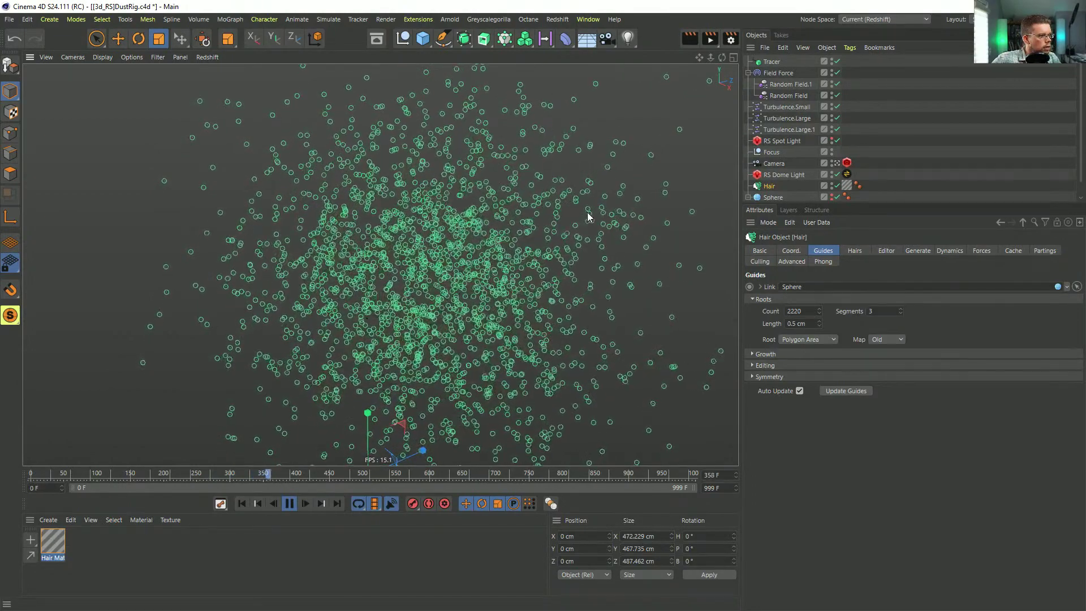
Step: Set the scale of both Random Fields to 55 %
{"action": "left_click", "coordinate": [783, 84]}
{"action": "left_click", "coordinate": [784, 96], "text": "ctrl"}
{"action": "left_click", "coordinate": [851, 251]}
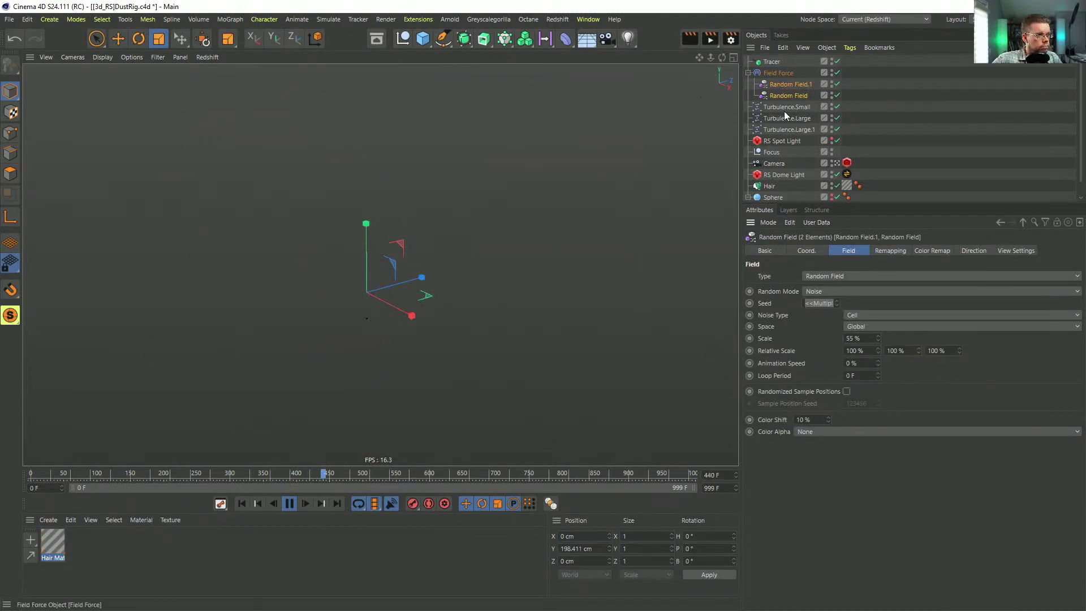
Step: Replay the simulation from the start, examine the Hair particles' motion at the larger noise scale, and reset to frame 0
{"action": "left_click", "coordinate": [769, 185]}
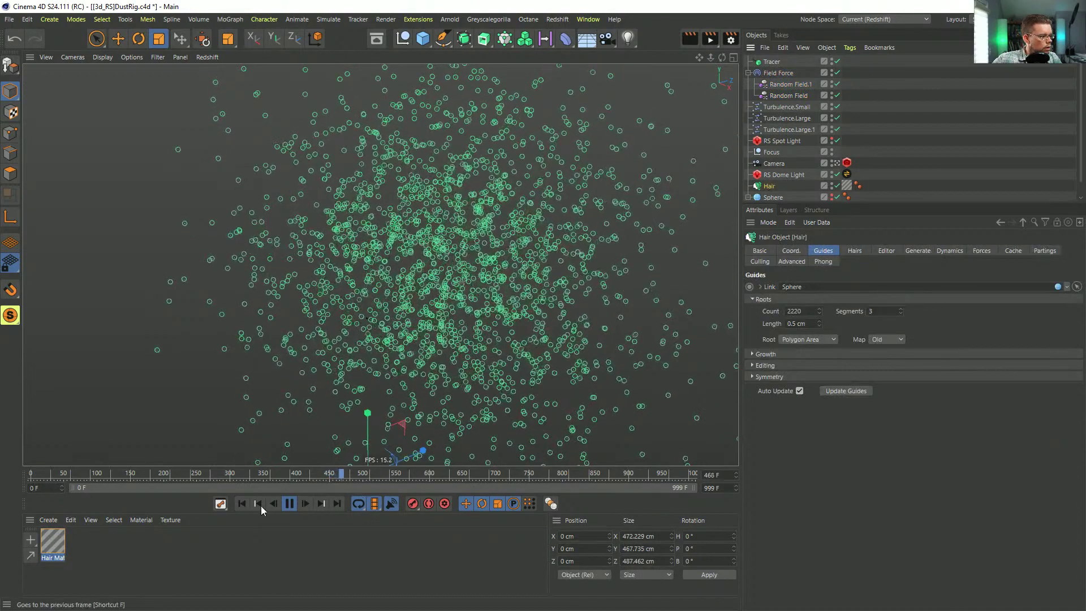
{"action": "left_click", "coordinate": [247, 503]}
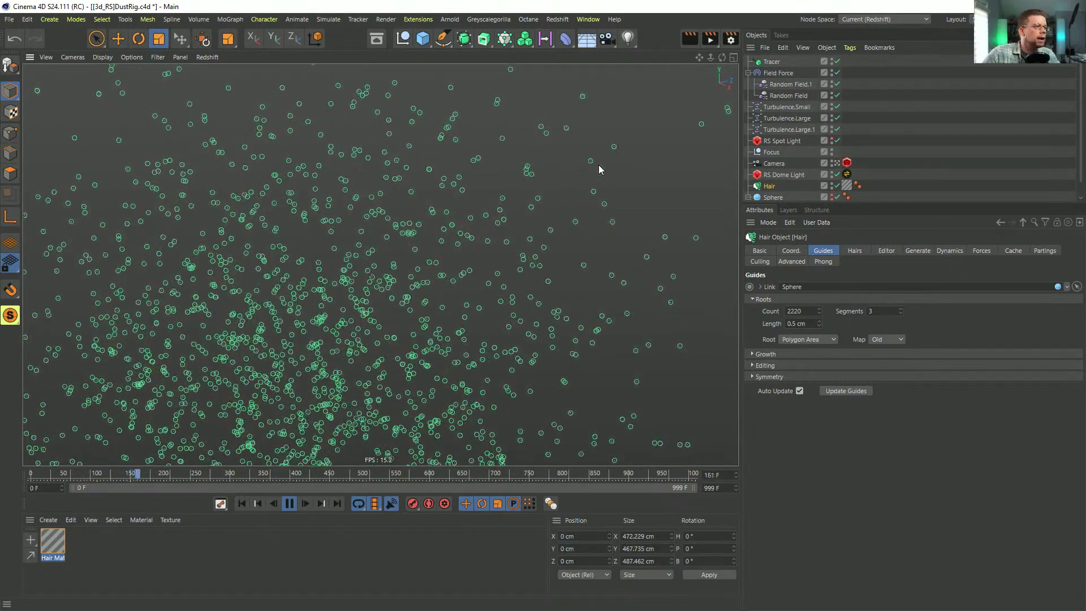
{"action": "scroll", "coordinate": [438, 240], "scroll_direction": "down", "scroll_amount": 5}
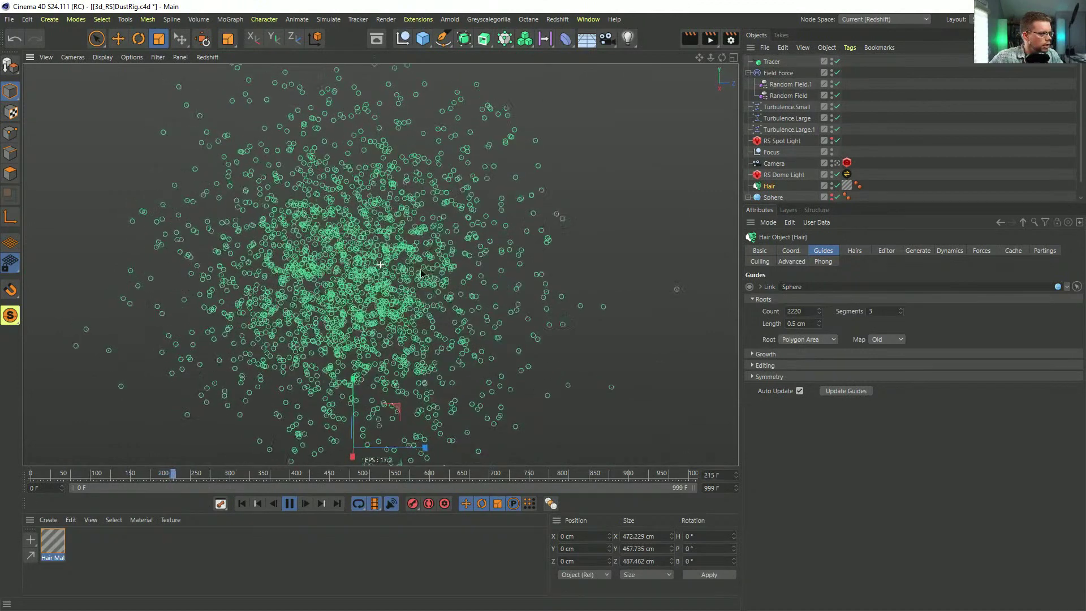
{"action": "left_click", "coordinate": [289, 503]}
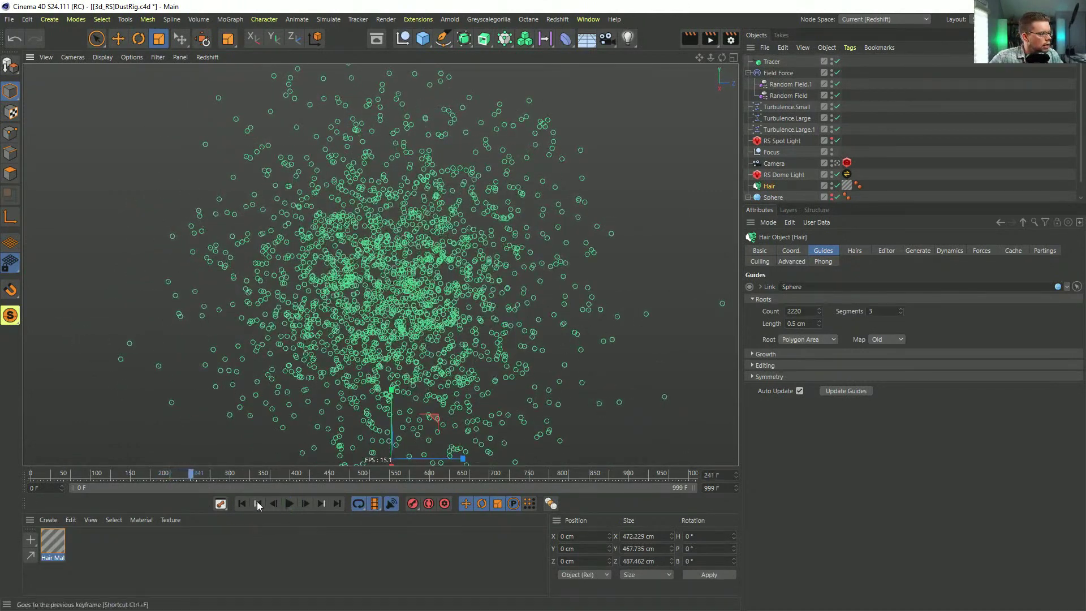
{"action": "key", "text": "shift+f"}
Step: Collapse the Field Force's Solid layers and duplicate the lower masked Solid layer
{"action": "left_click", "coordinate": [777, 72]}
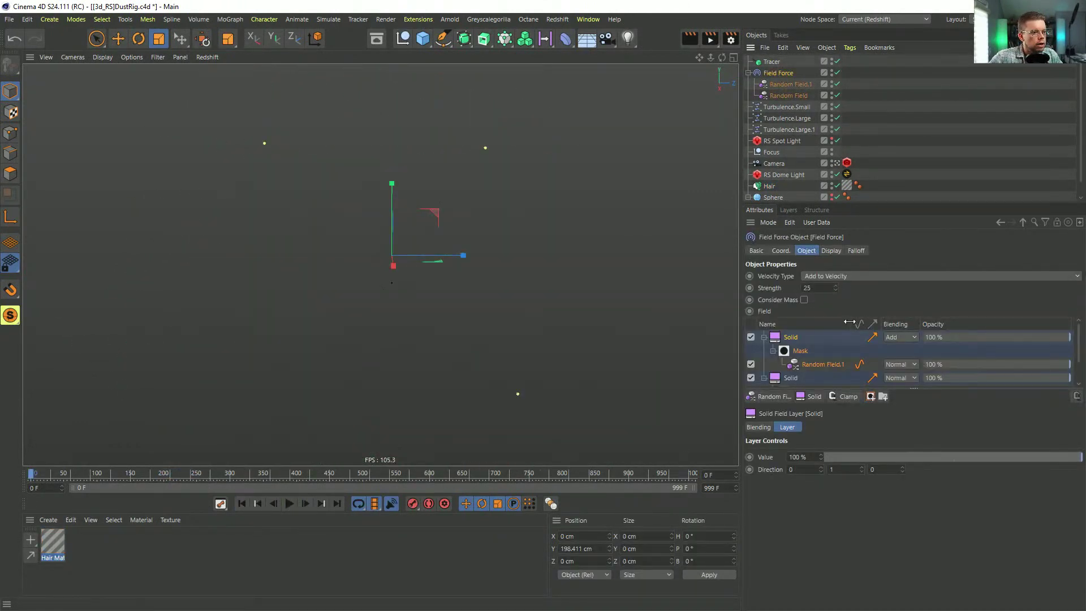
{"action": "left_click", "coordinate": [764, 337]}
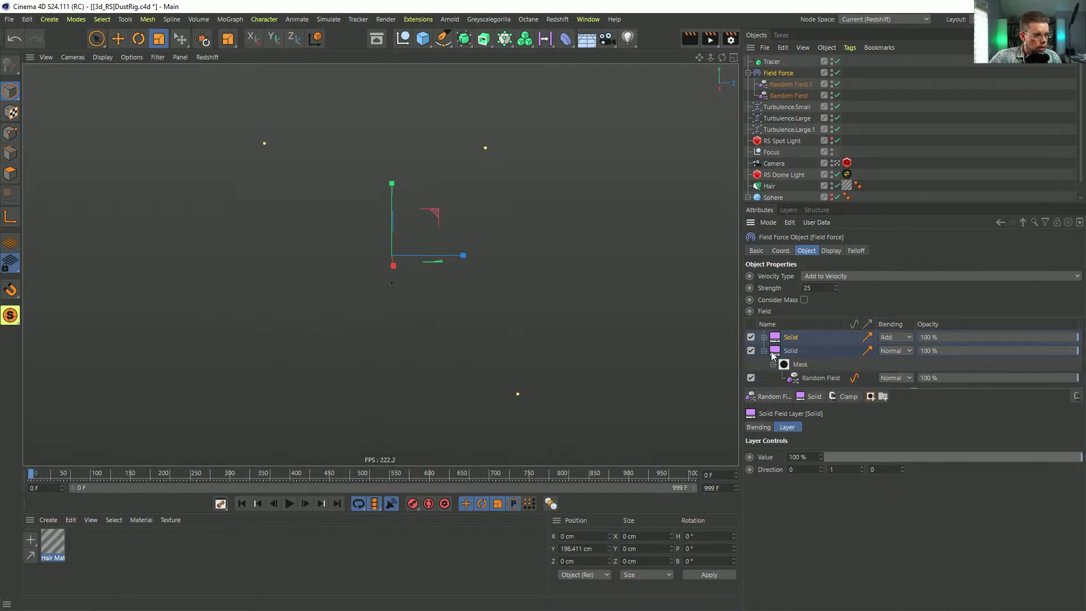
{"action": "left_click", "coordinate": [765, 350]}
{"action": "left_click_drag", "start_coordinate": [794, 369], "coordinate": [797, 369]}
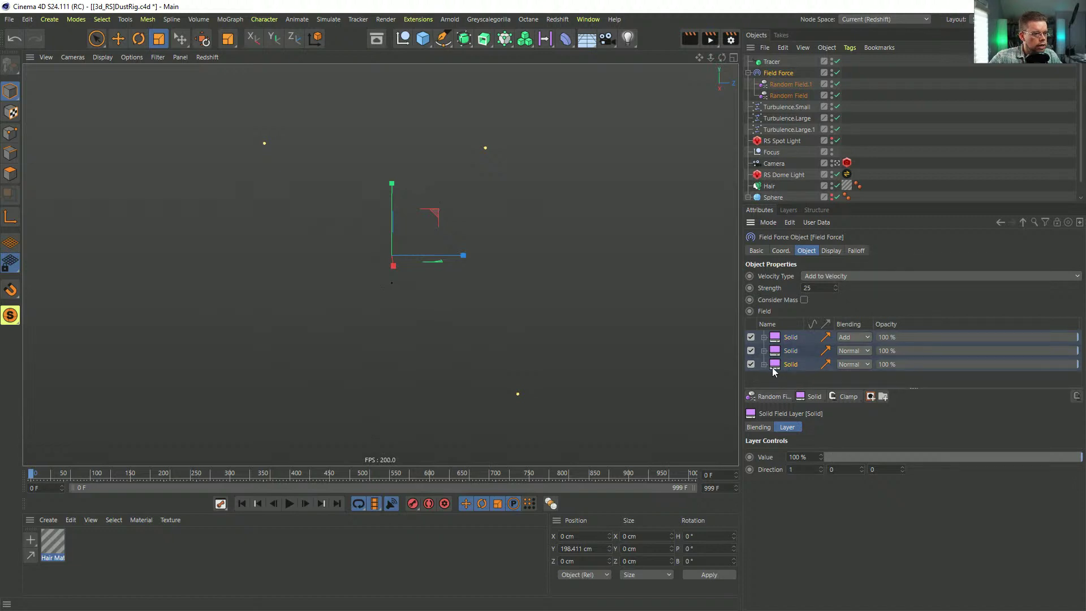
Step: Set the lowest Solid layer's direction to 0, -1, 0 and the middle Solid layer's blending to Add
{"action": "left_click", "coordinate": [787, 470]}
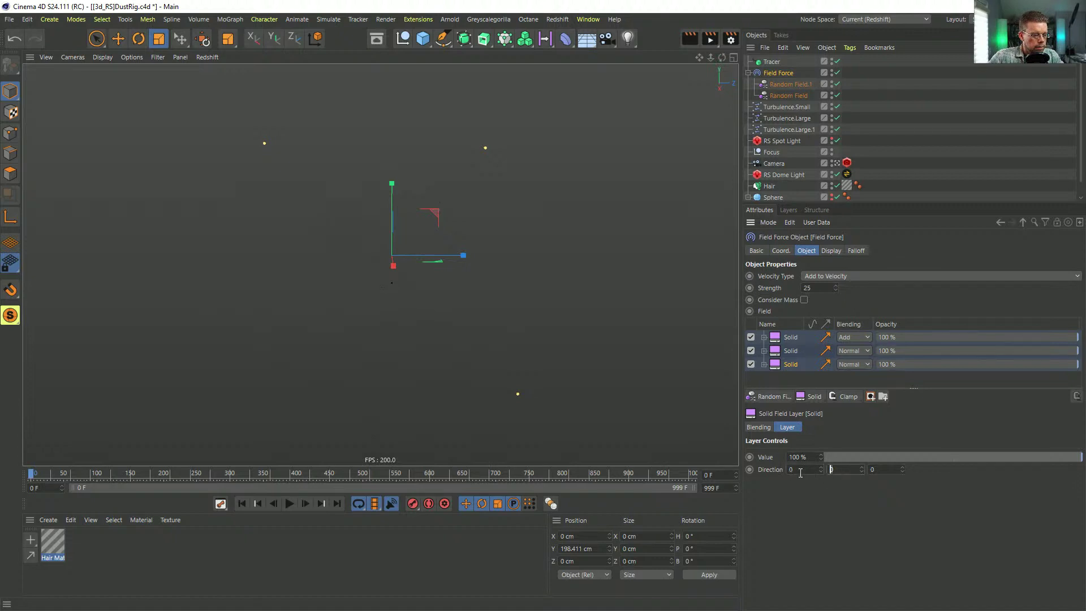
{"action": "left_click", "coordinate": [854, 351]}
{"action": "left_click", "coordinate": [854, 456]}
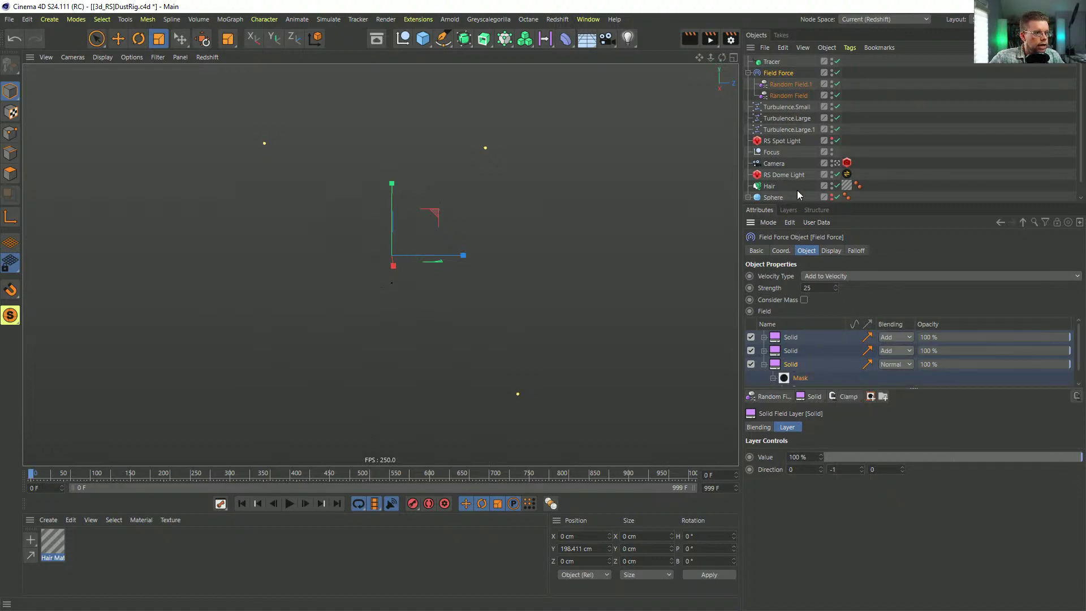
Step: Duplicate Random Field.1, set the copy's seed to 123568, and link it into the lowest Solid layer's mask
{"action": "left_click_drag", "start_coordinate": [792, 86], "coordinate": [805, 80], "text": "ctrl"}
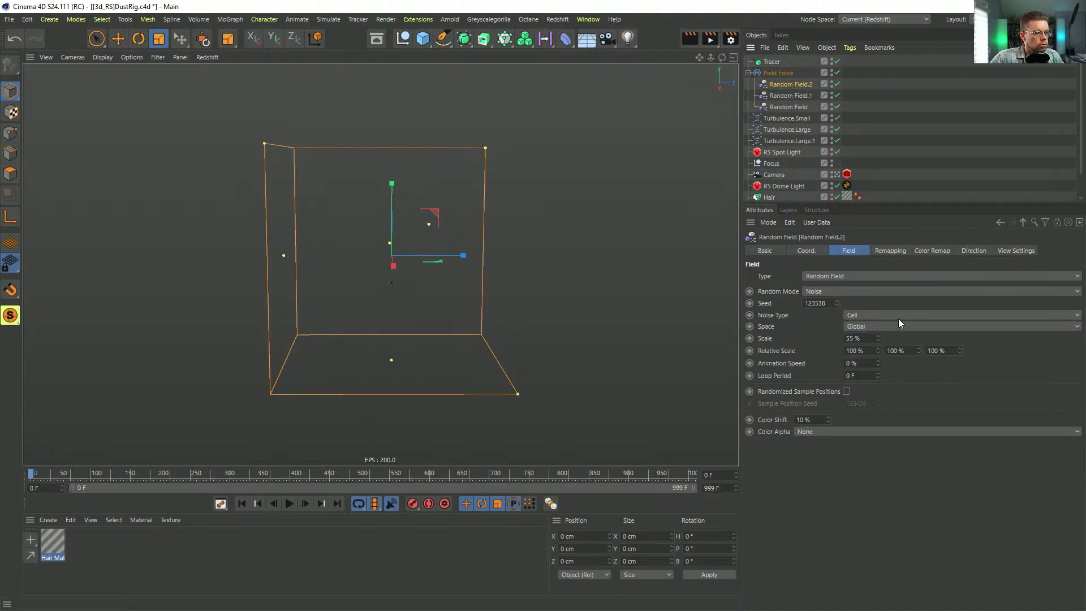
{"action": "left_click_drag", "start_coordinate": [837, 304], "coordinate": [838, 287]}
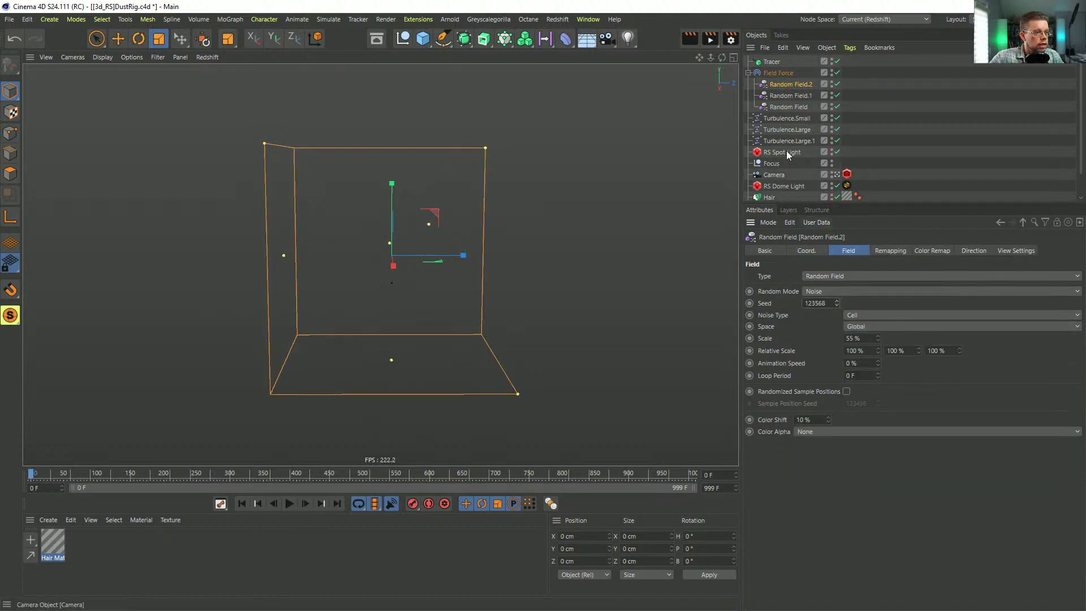
{"action": "left_click", "coordinate": [778, 73]}
{"action": "left_click_drag", "start_coordinate": [780, 85], "coordinate": [830, 383]}
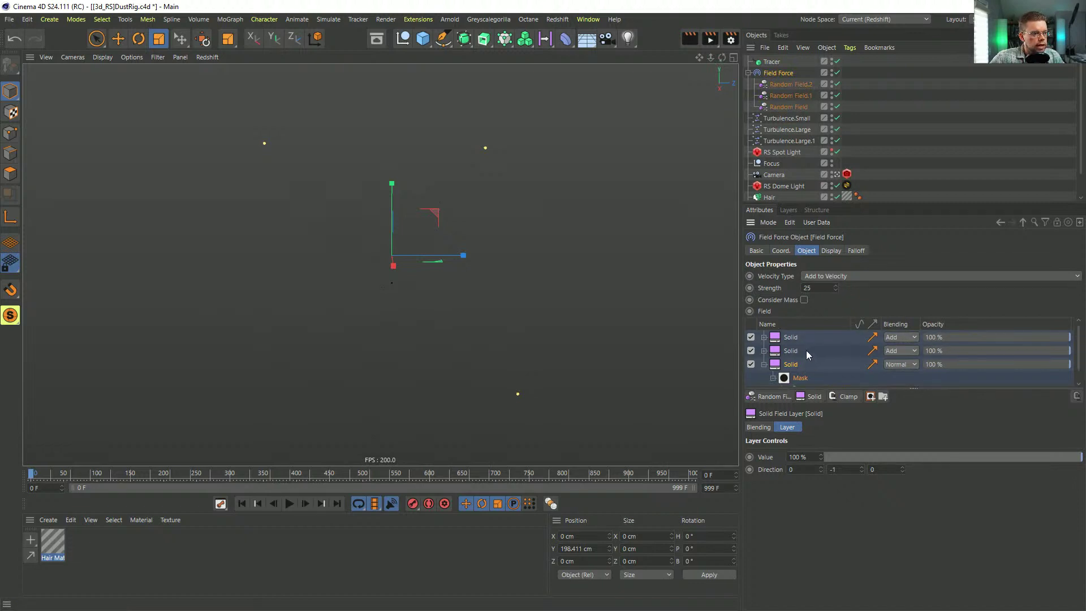
Step: Disable the middle Solid layer and watch the Hair particles move in the simulation from another angle
{"action": "left_click", "coordinate": [751, 350]}
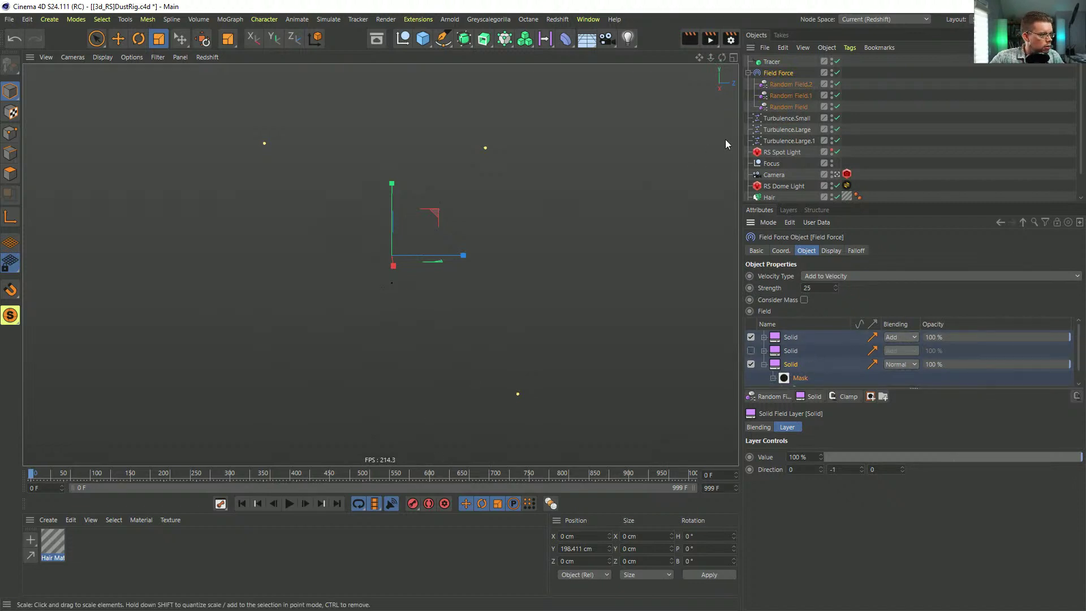
{"action": "scroll", "coordinate": [792, 142], "scroll_direction": "down", "scroll_amount": 1}
{"action": "left_click", "coordinate": [769, 172]}
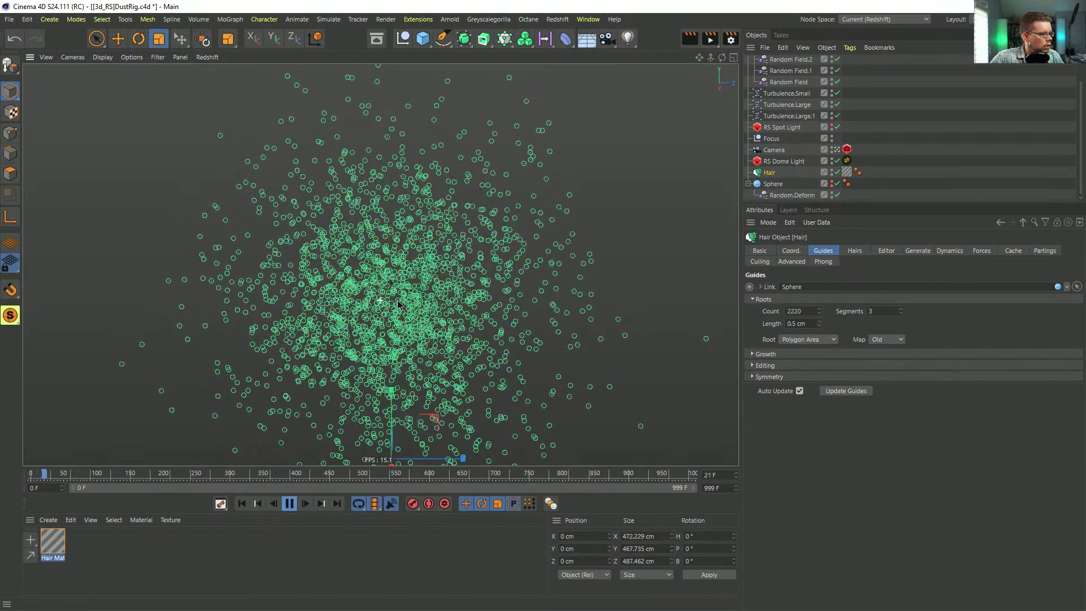
{"action": "left_click_drag", "start_coordinate": [498, 291], "coordinate": [467, 289], "text": "alt"}
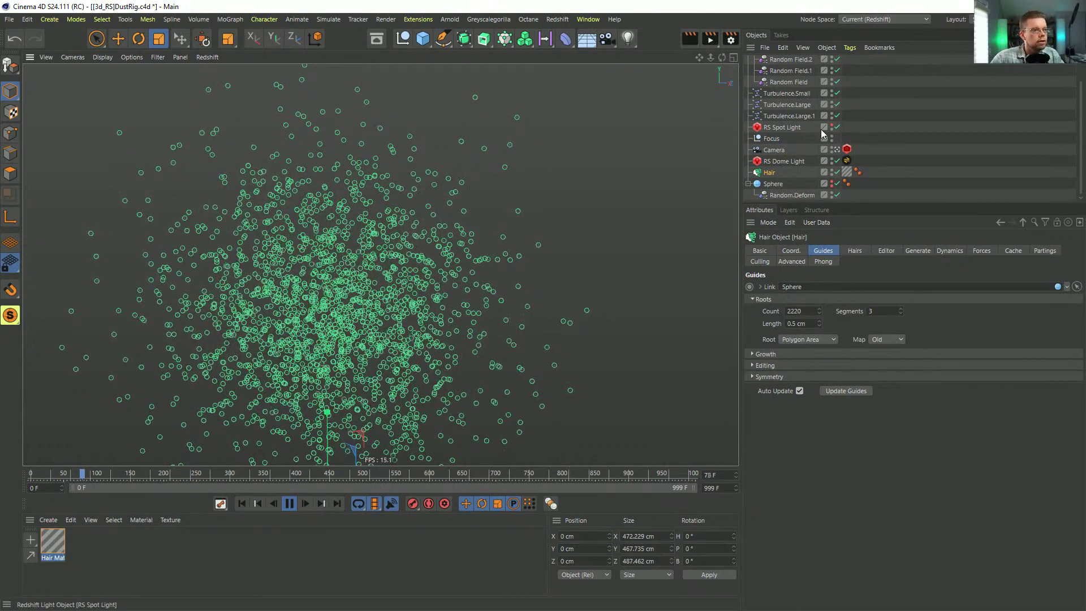
Step: Re-enable the Field Force's middle Solid layer, watch the Hair particles in the simulation, and rewind to frame 0
{"action": "scroll", "coordinate": [784, 115], "scroll_direction": "up", "scroll_amount": 2}
{"action": "left_click", "coordinate": [778, 73]}
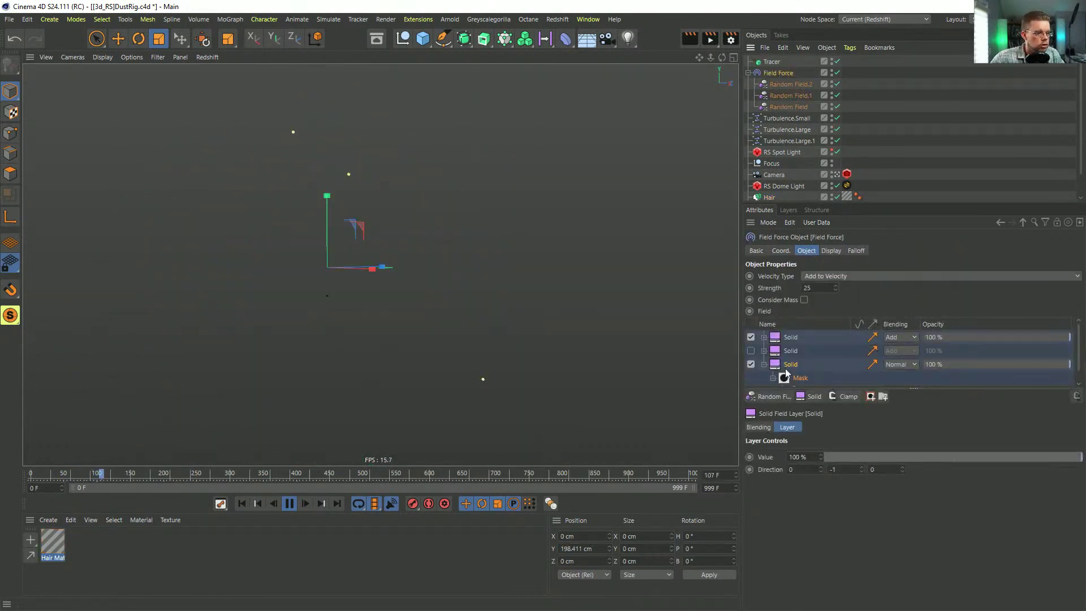
{"action": "left_click", "coordinate": [751, 350]}
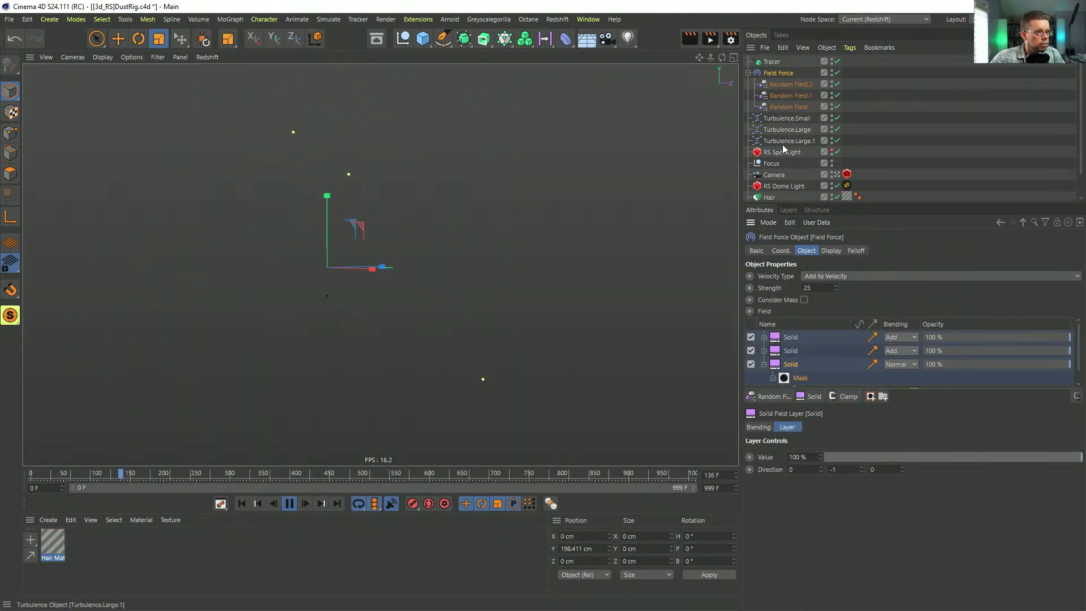
{"action": "left_click", "coordinate": [768, 197]}
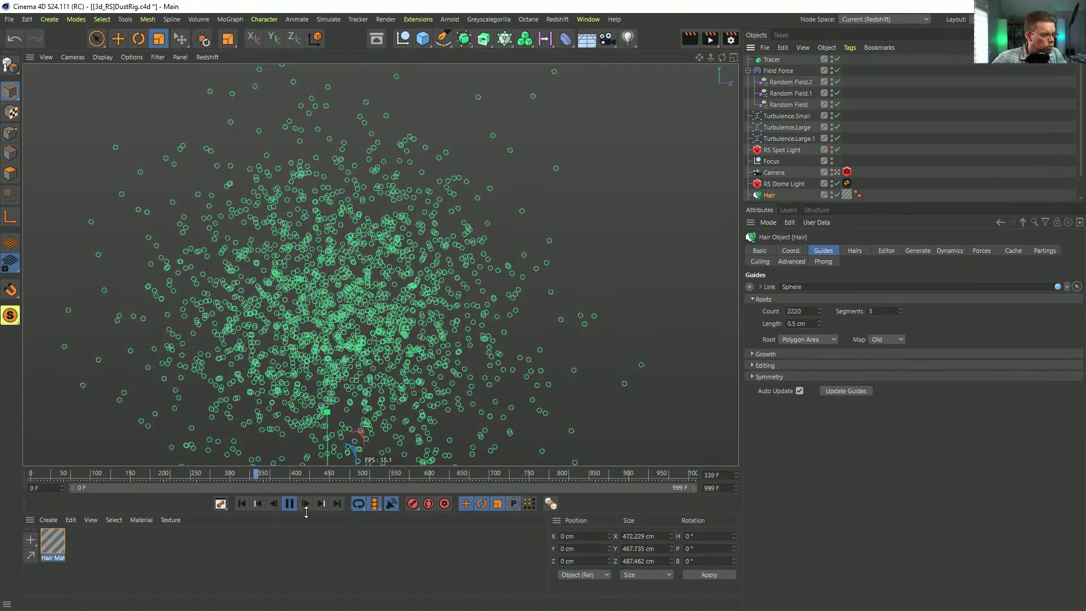
{"action": "left_click", "coordinate": [290, 504]}
{"action": "left_click", "coordinate": [242, 504]}
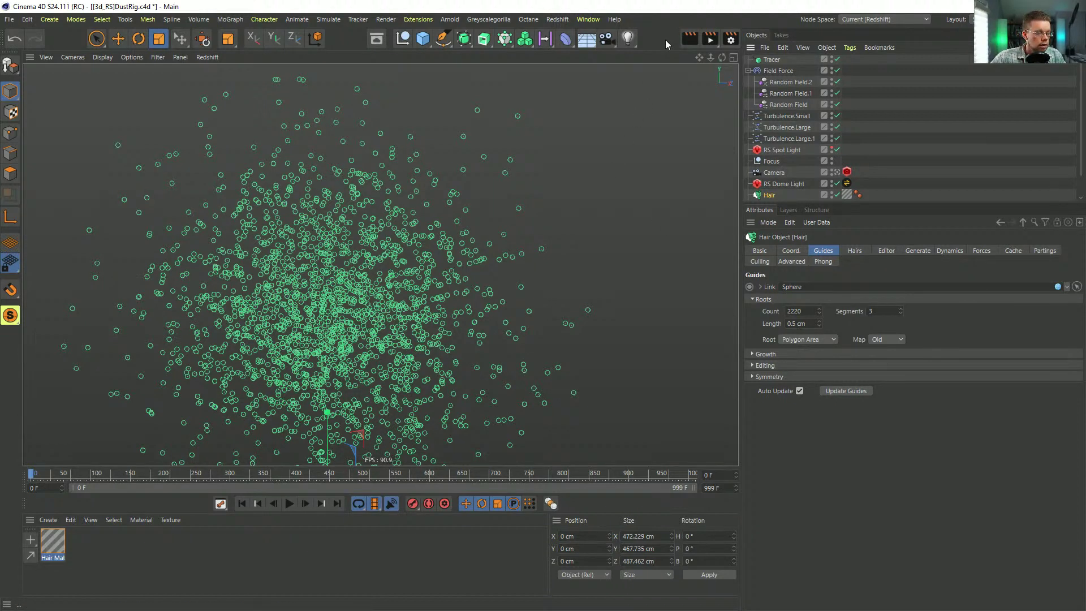
Step: Create a new empty project and add a Volume Builder to it
{"action": "key", "text": "ctrl+n"}
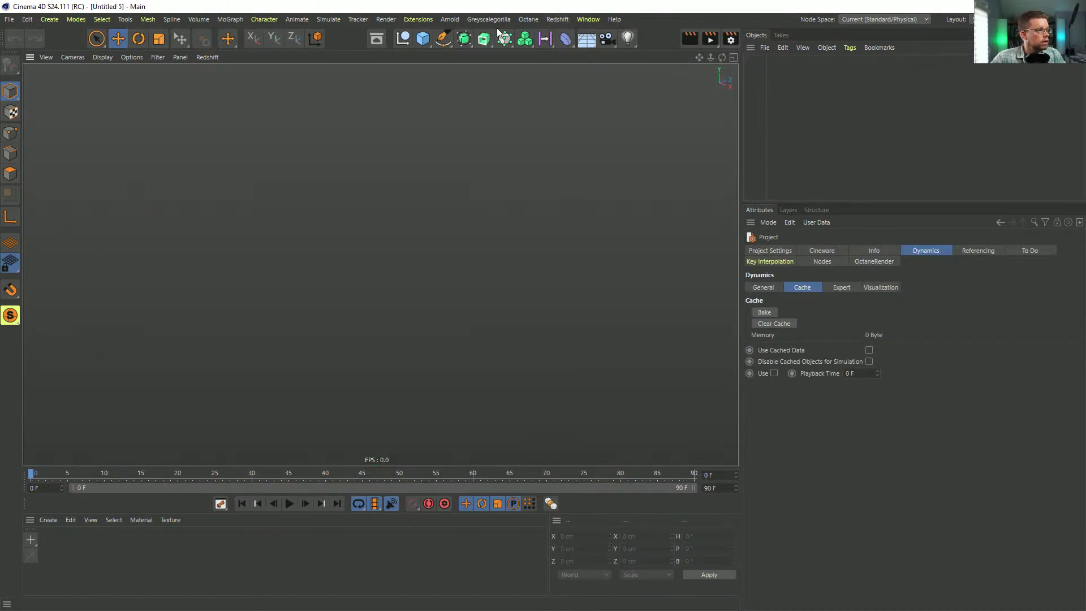
{"action": "left_click", "coordinate": [419, 20]}
{"action": "left_click", "coordinate": [425, 2]}
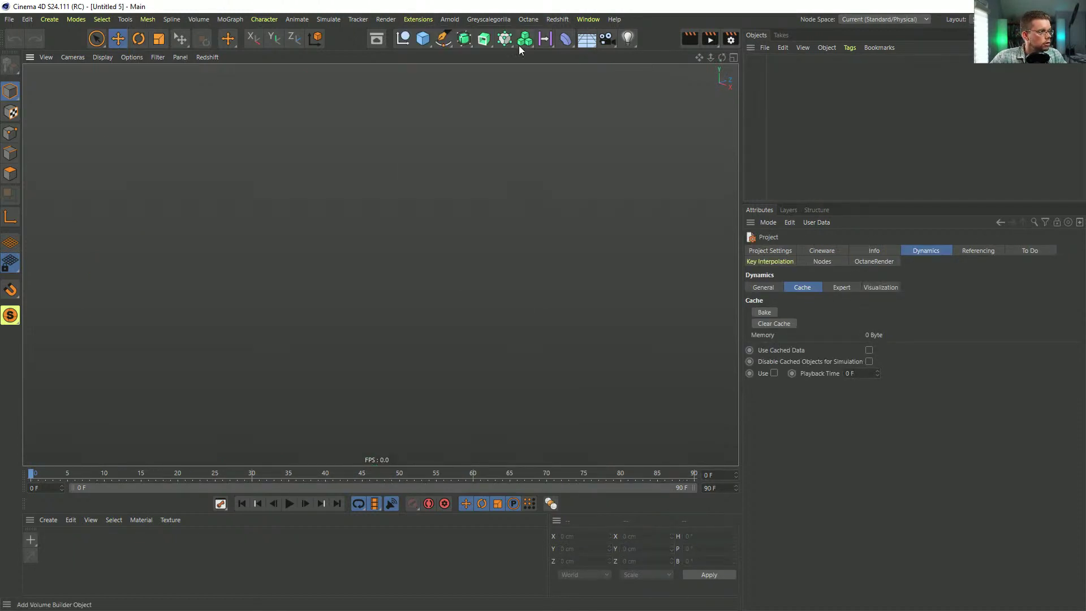
{"action": "left_click", "coordinate": [510, 40]}
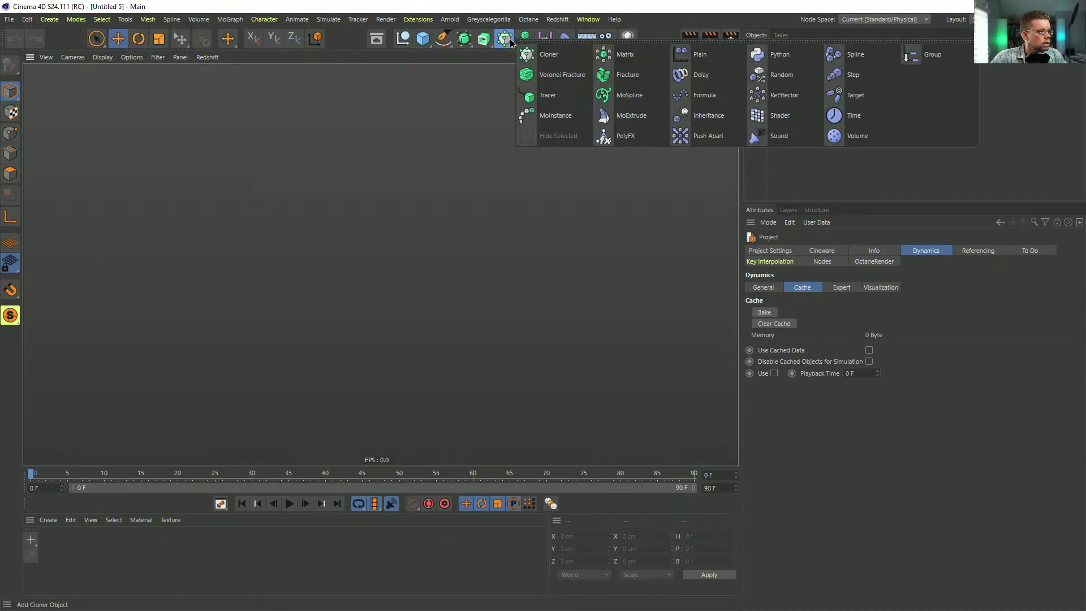
{"action": "left_click", "coordinate": [525, 36]}
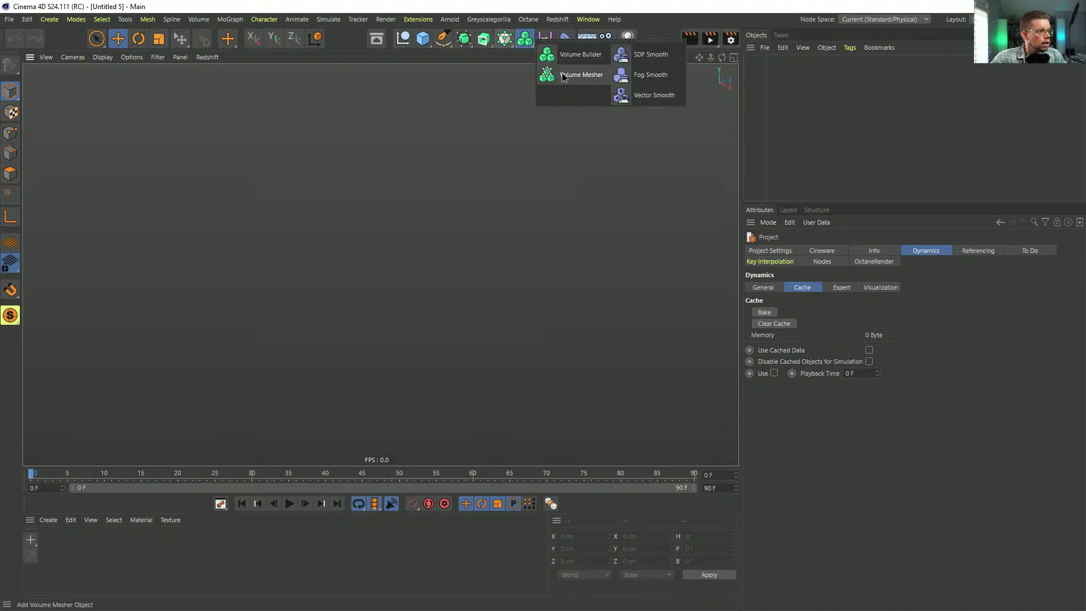
{"action": "left_click", "coordinate": [577, 56]}
Step: Set the Volume Builder's volume type to Vector and check which vector filters it offers
{"action": "left_click", "coordinate": [826, 276]}
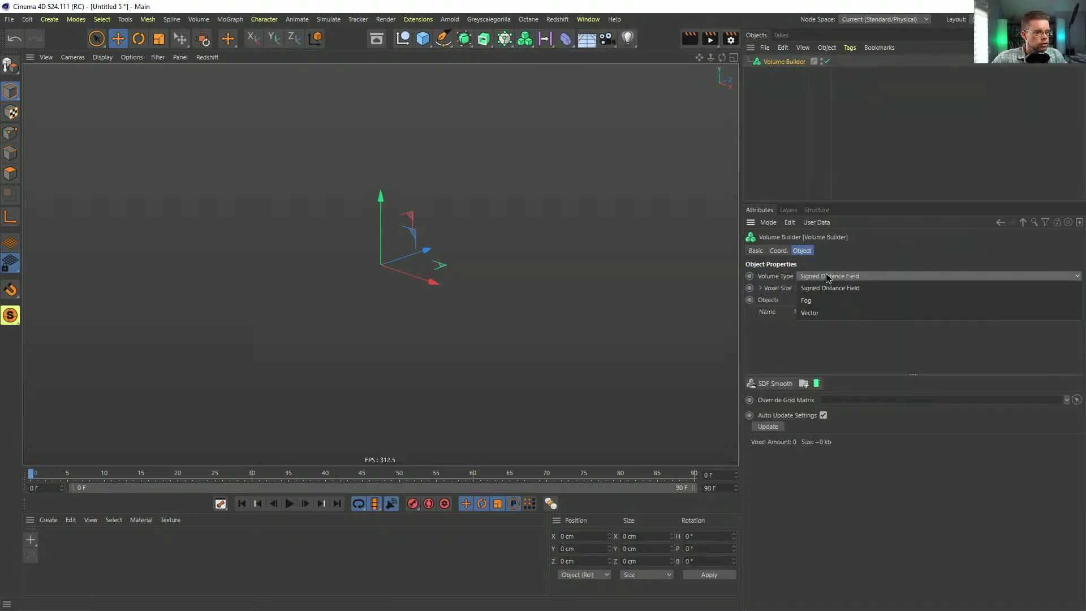
{"action": "left_click", "coordinate": [821, 300]}
{"action": "left_click", "coordinate": [830, 290]}
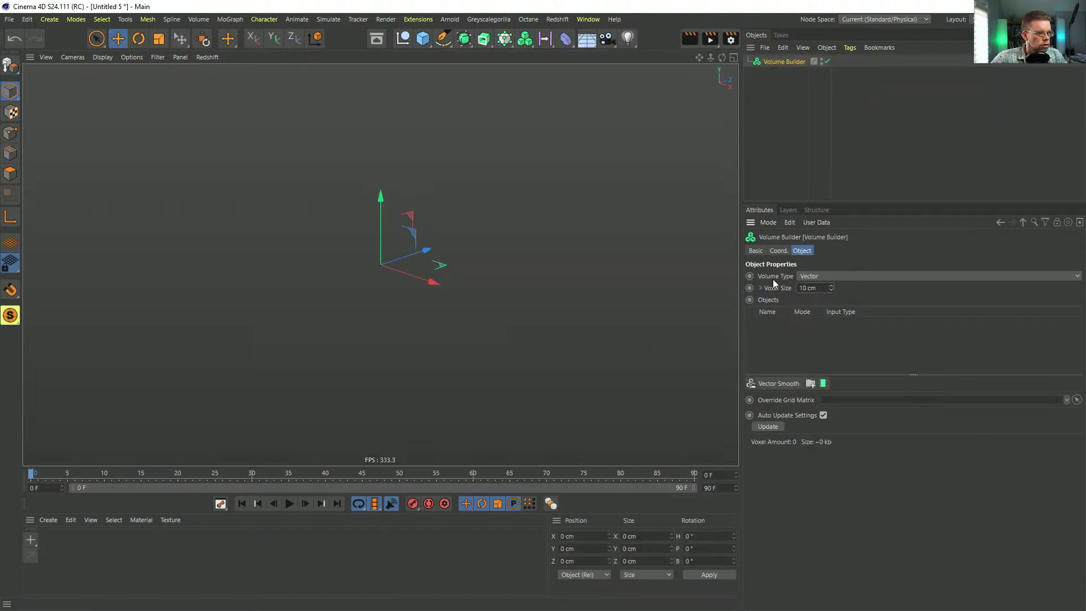
{"action": "left_click", "coordinate": [792, 384]}
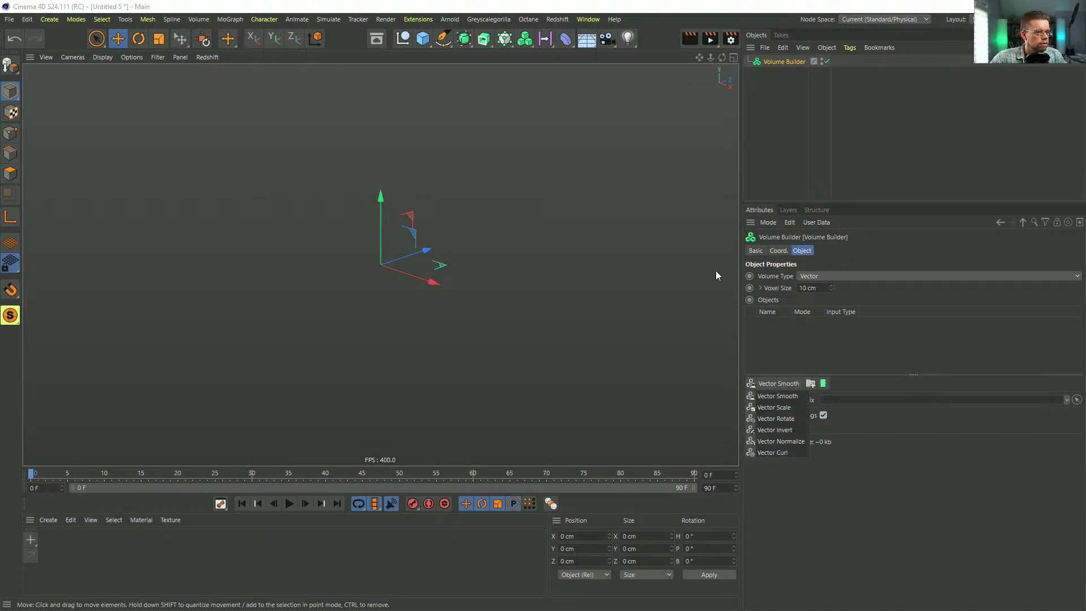
{"action": "left_click", "coordinate": [783, 361]}
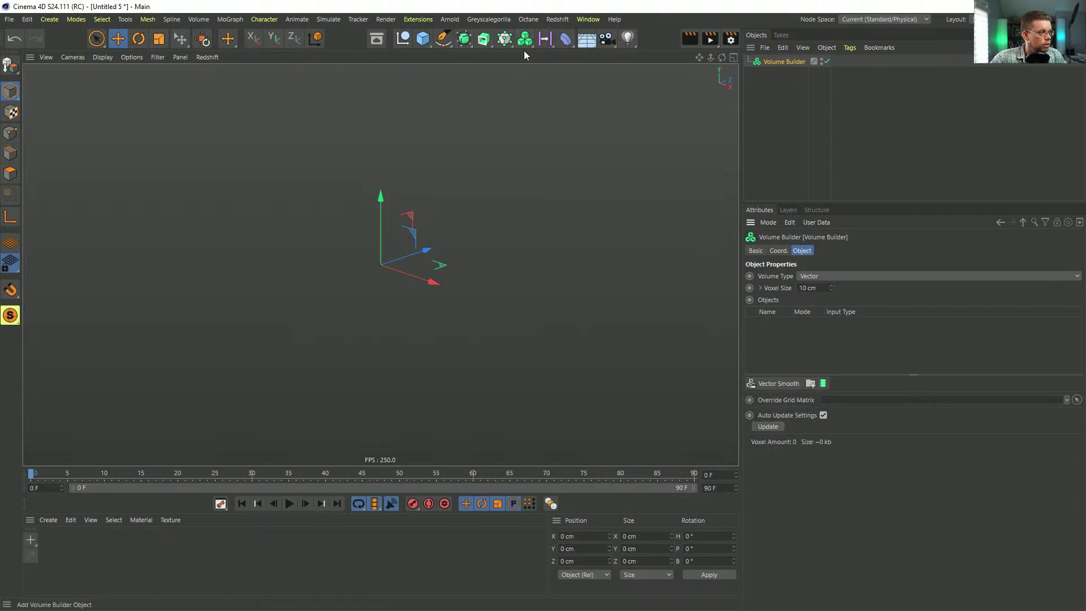
Step: Try feeding a Random effector into the Volume Builder's objects, and delete the effector
{"action": "left_click", "coordinate": [507, 40]}
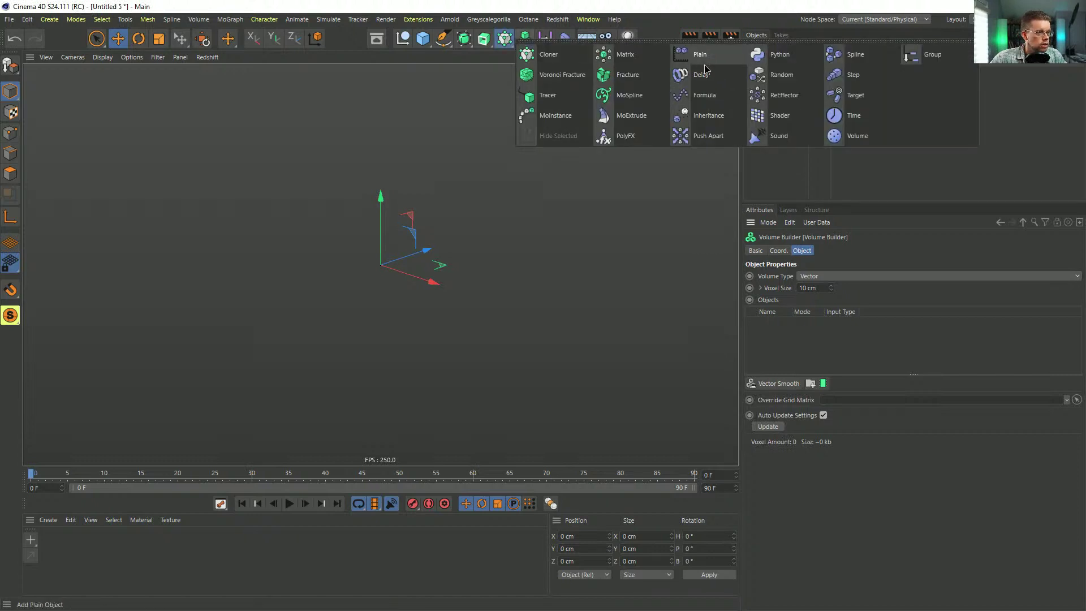
{"action": "left_click", "coordinate": [782, 75]}
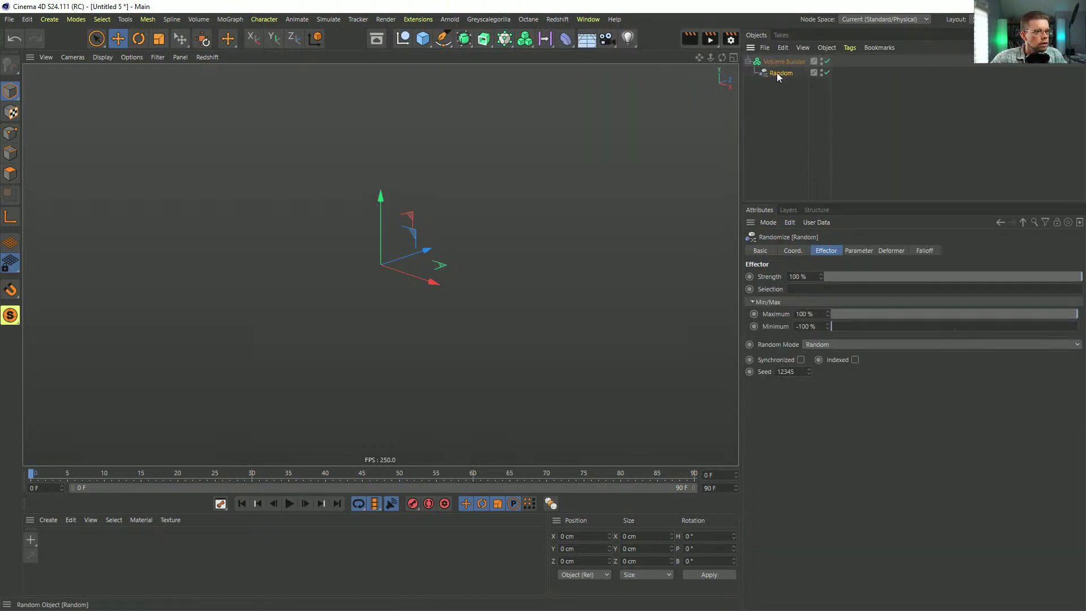
{"action": "left_click", "coordinate": [777, 63]}
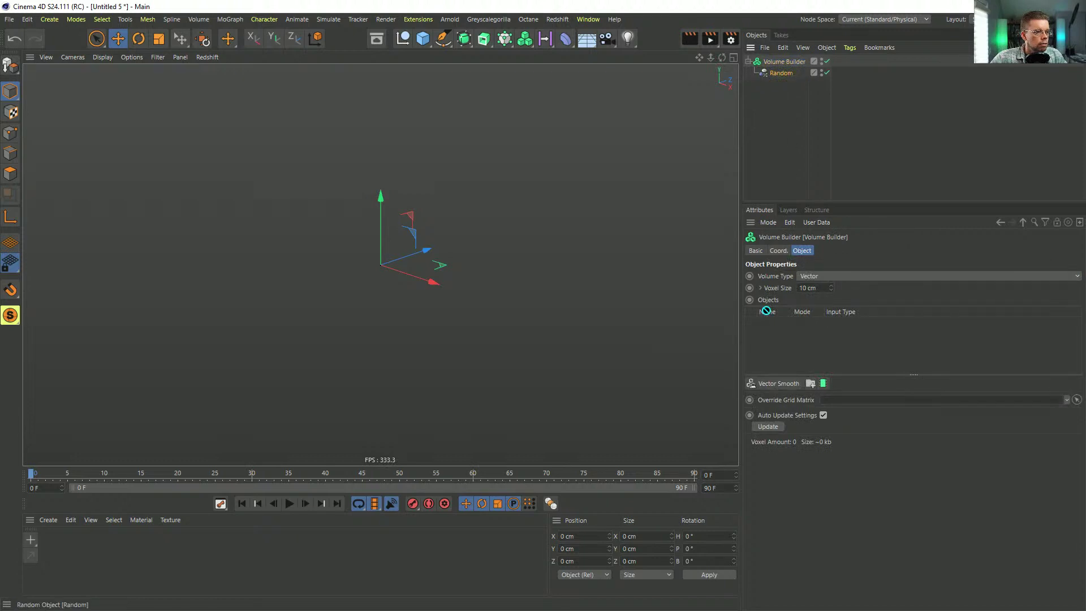
{"action": "left_click_drag", "start_coordinate": [781, 73], "coordinate": [798, 170]}
{"action": "left_click_drag", "start_coordinate": [797, 361], "coordinate": [792, 78]}
{"action": "left_click", "coordinate": [781, 72]}
{"action": "key", "text": "Delete"}
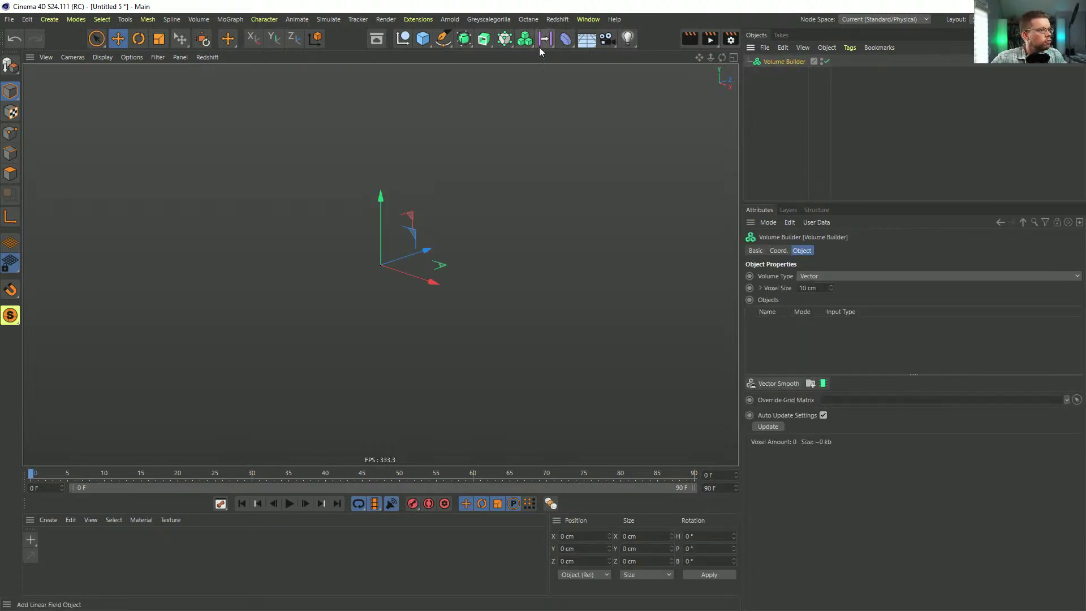
Step: Add a Radial Field as a child of the Volume Builder and change its type to Random Field
{"action": "left_click", "coordinate": [545, 38]}
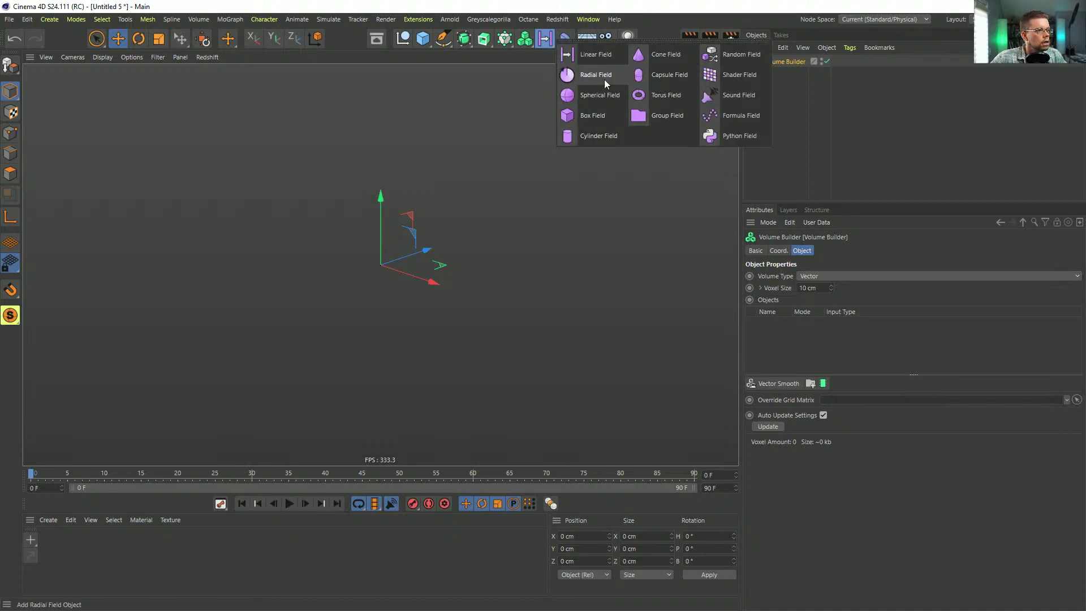
{"action": "left_click", "coordinate": [605, 84]}
{"action": "mouse_move", "coordinate": [783, 61]}
{"action": "left_mouse_down"}
{"action": "mouse_move", "coordinate": [765, 72]}
{"action": "mouse_move", "coordinate": [780, 74]}
{"action": "left_mouse_up"}
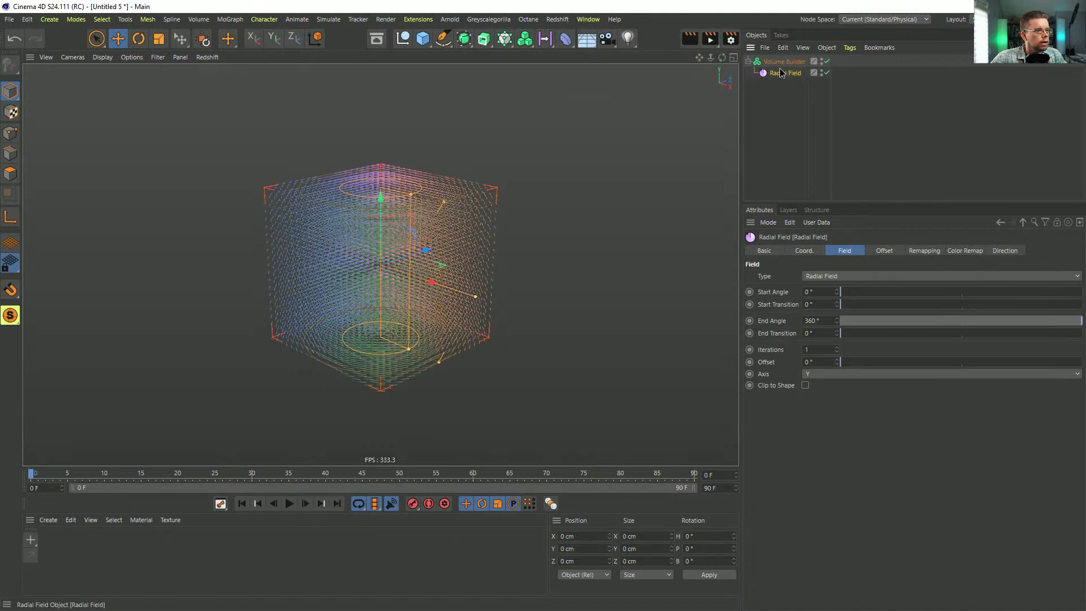
{"action": "left_click", "coordinate": [832, 276]}
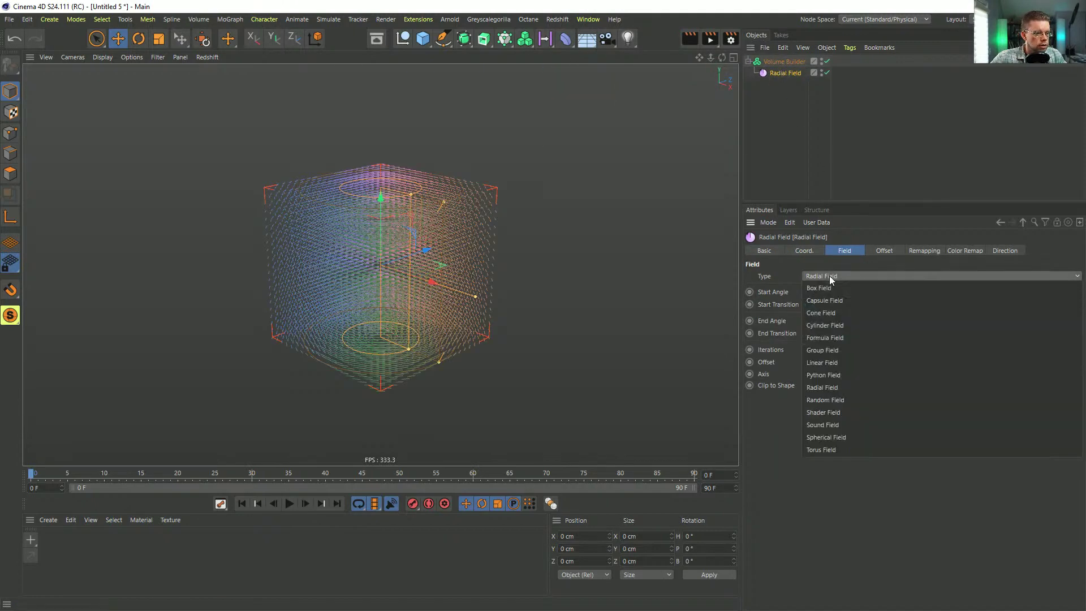
{"action": "left_click", "coordinate": [837, 401]}
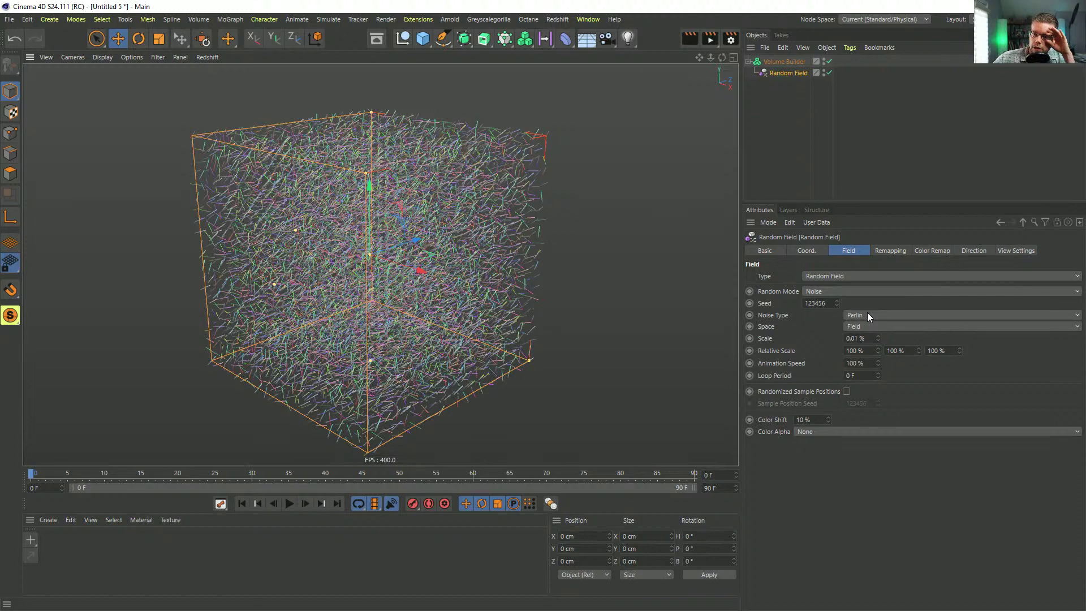
Step: Set the Random Field's noise type to Cell and its scale to 61.01 %, and inspect the vectors from several angles
{"action": "left_click", "coordinate": [861, 317]}
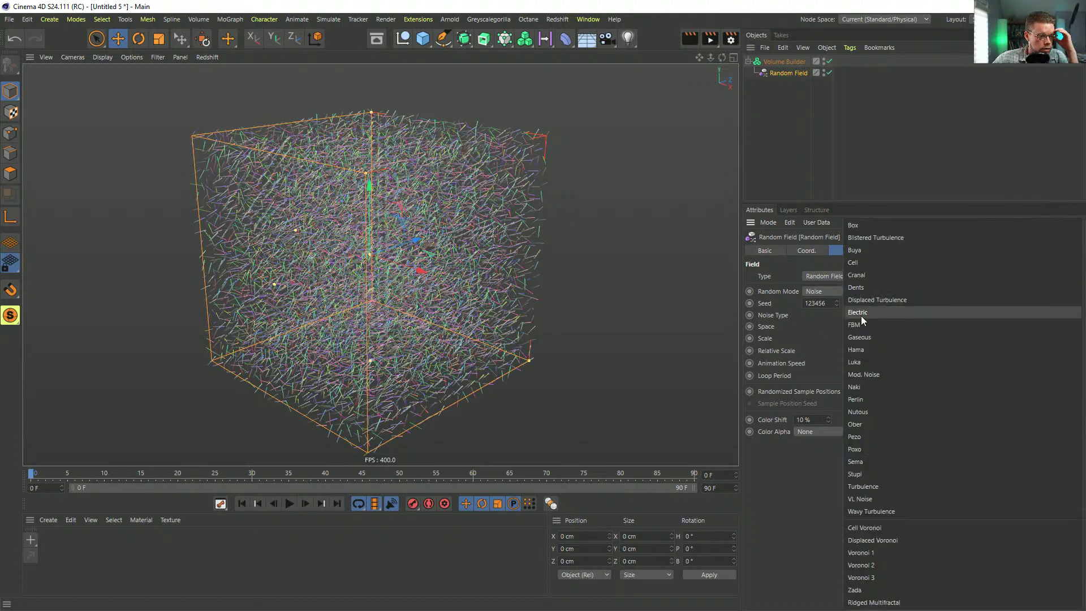
{"action": "left_click", "coordinate": [864, 267]}
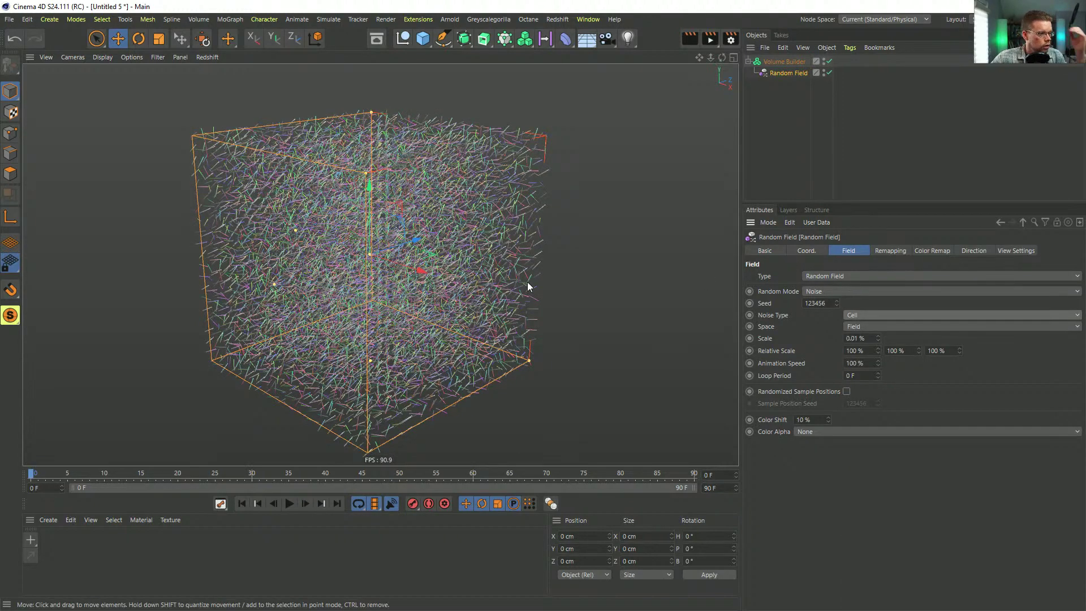
{"action": "left_click_drag", "start_coordinate": [516, 287], "coordinate": [526, 315], "text": "alt"}
{"action": "double_click", "coordinate": [850, 338]}
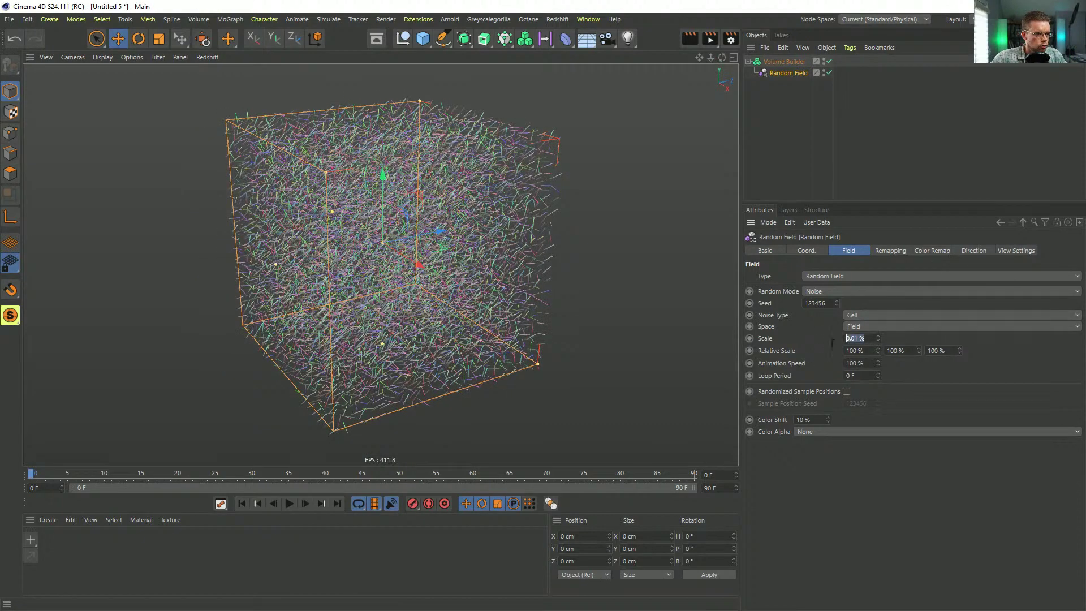
{"action": "type", "text": "1"}
{"action": "key", "text": "Return"}
{"action": "left_click_drag", "start_coordinate": [877, 338], "coordinate": [877, 308]}
{"action": "left_click_drag", "start_coordinate": [408, 150], "coordinate": [34, 173], "text": "alt"}
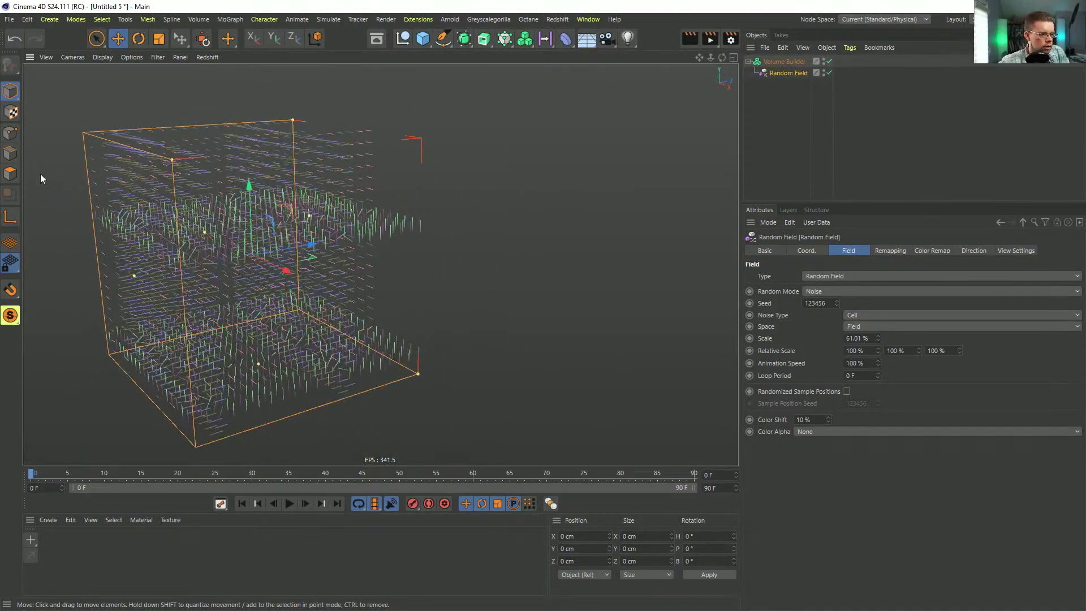
{"action": "left_click_drag", "start_coordinate": [493, 291], "coordinate": [228, 288], "text": "alt"}
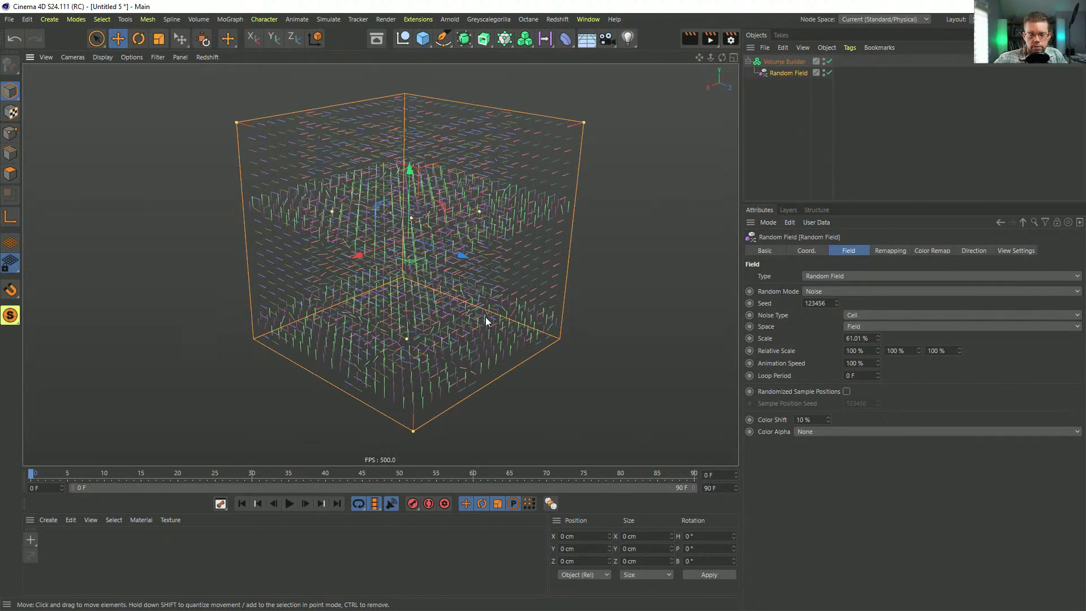
{"action": "left_click_drag", "start_coordinate": [421, 225], "coordinate": [352, 283], "text": "alt"}
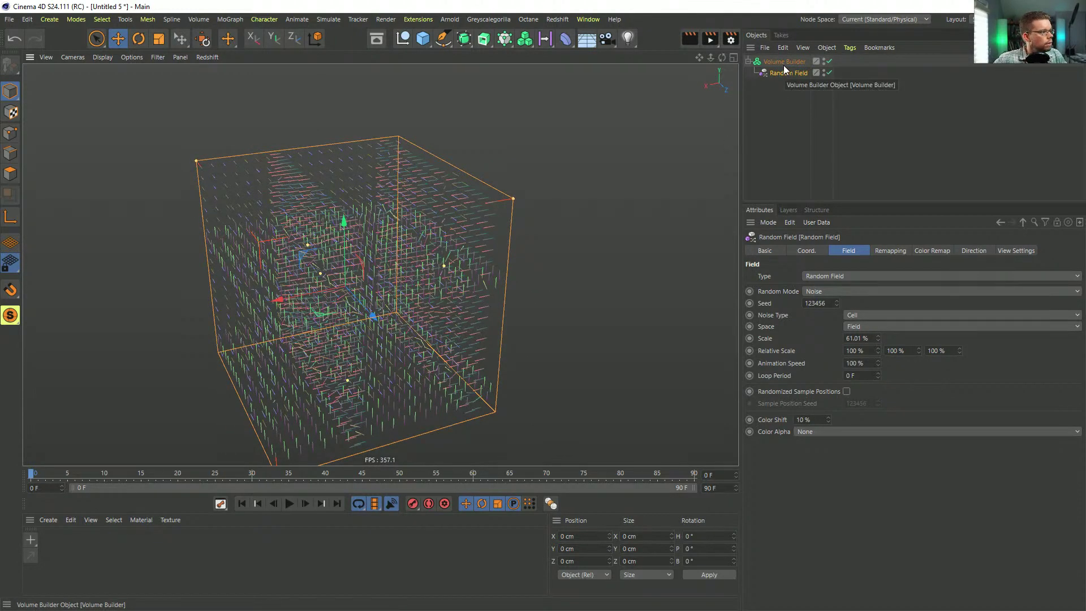
Step: Copy the Volume Builder with its Random Field and switch to the [3d_RS]DustRig.c4d project
{"action": "left_click", "coordinate": [784, 62]}
{"action": "left_click", "coordinate": [589, 19]}
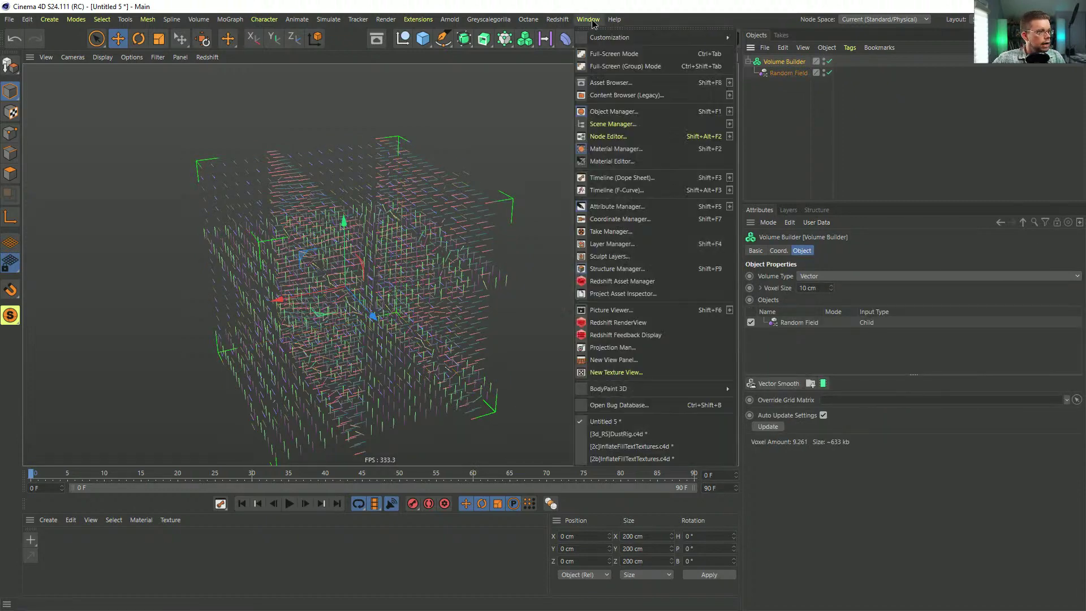
{"action": "left_click", "coordinate": [634, 436]}
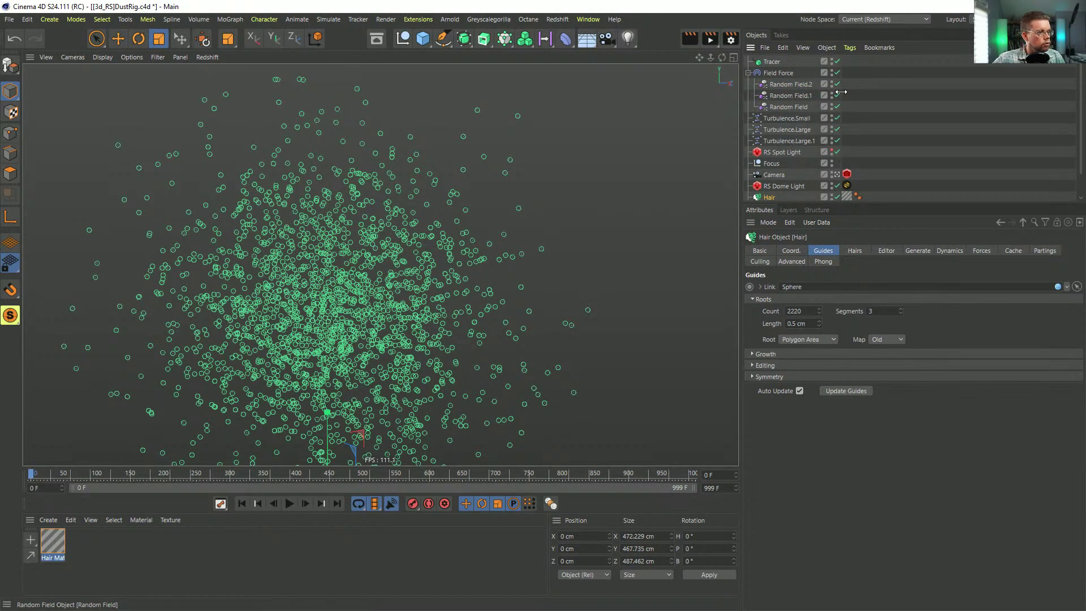
Step: Delete the Field Force with its Random Fields, the Tracer and the RS Spot Light, and disable the three Turbulence objects
{"action": "left_click", "coordinate": [778, 73]}
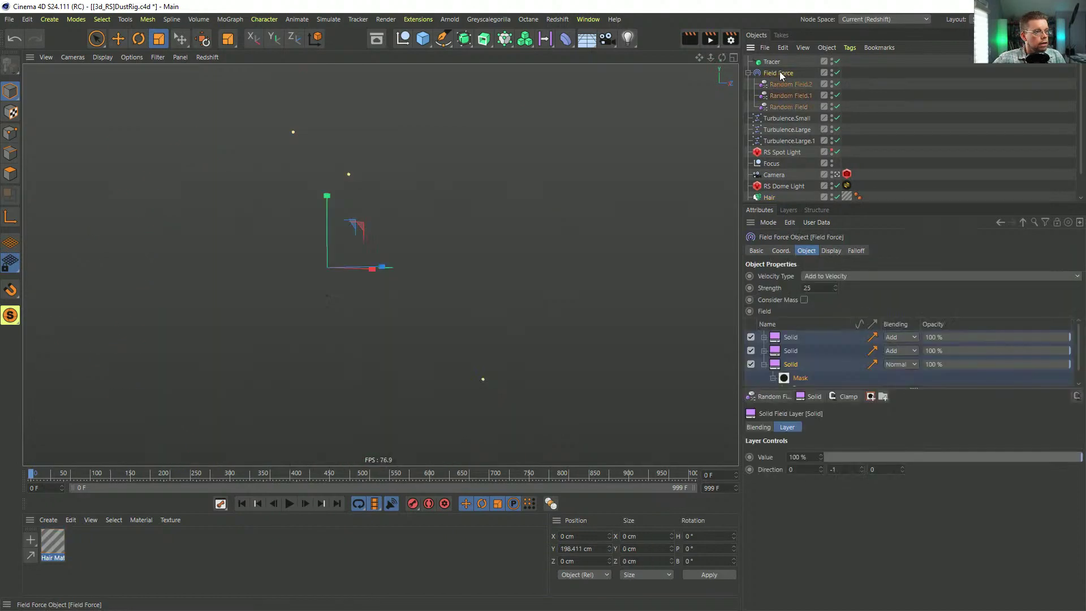
{"action": "key", "text": "Delete"}
{"action": "left_click", "coordinate": [781, 75]}
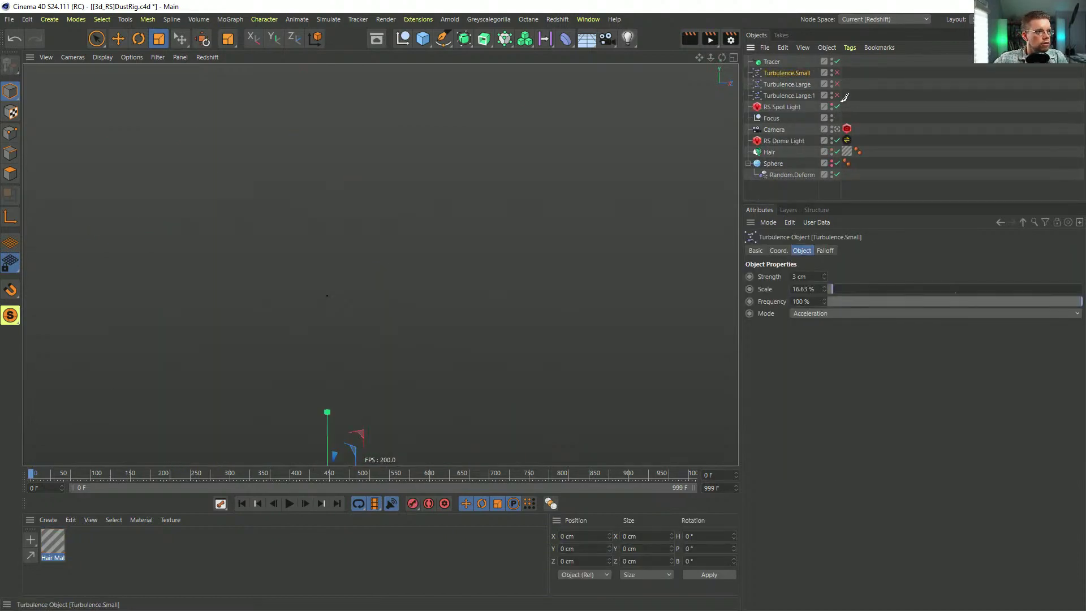
{"action": "left_click", "coordinate": [772, 61]}
{"action": "key", "text": "Delete"}
{"action": "left_click", "coordinate": [790, 97]}
{"action": "key", "text": "Delete"}
Step: Paste the copied Volume Builder with its Random Field into the dust rig and inspect its vector volume
{"action": "key", "text": "ctrl+v"}
{"action": "left_click_drag", "start_coordinate": [412, 352], "coordinate": [442, 265], "text": "alt"}
{"action": "scroll", "coordinate": [439, 263], "scroll_direction": "up", "scroll_amount": 4}
{"action": "scroll", "coordinate": [439, 264], "scroll_direction": "down", "scroll_amount": 4}
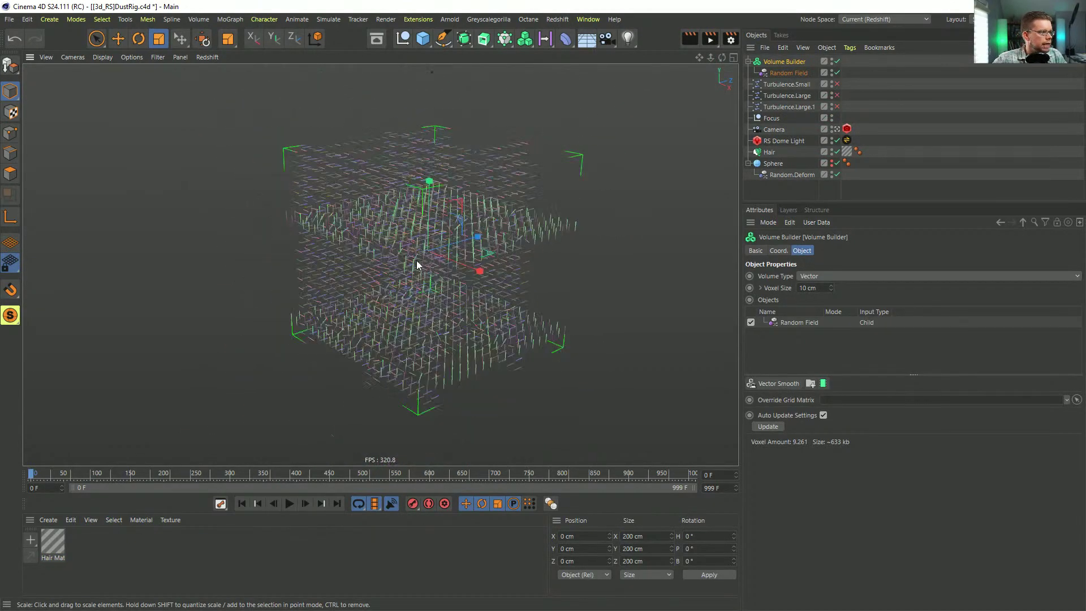
Step: Reset the transforms of the Sphere and Hair objects so they are centred on the vector volume
{"action": "left_click", "coordinate": [779, 164]}
{"action": "left_click", "coordinate": [769, 153], "text": "ctrl"}
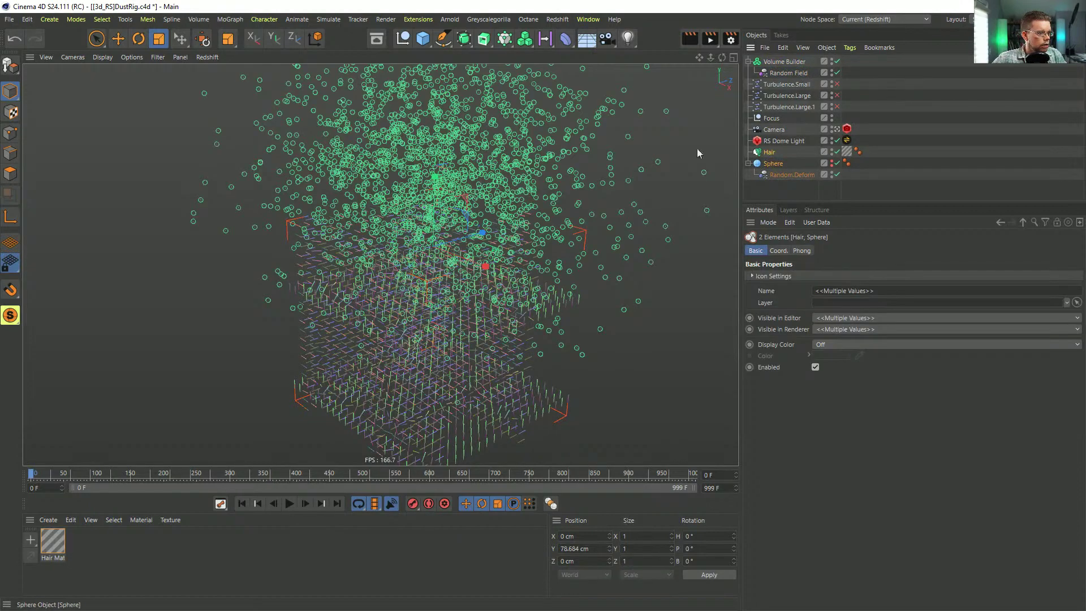
{"action": "left_click", "coordinate": [204, 40]}
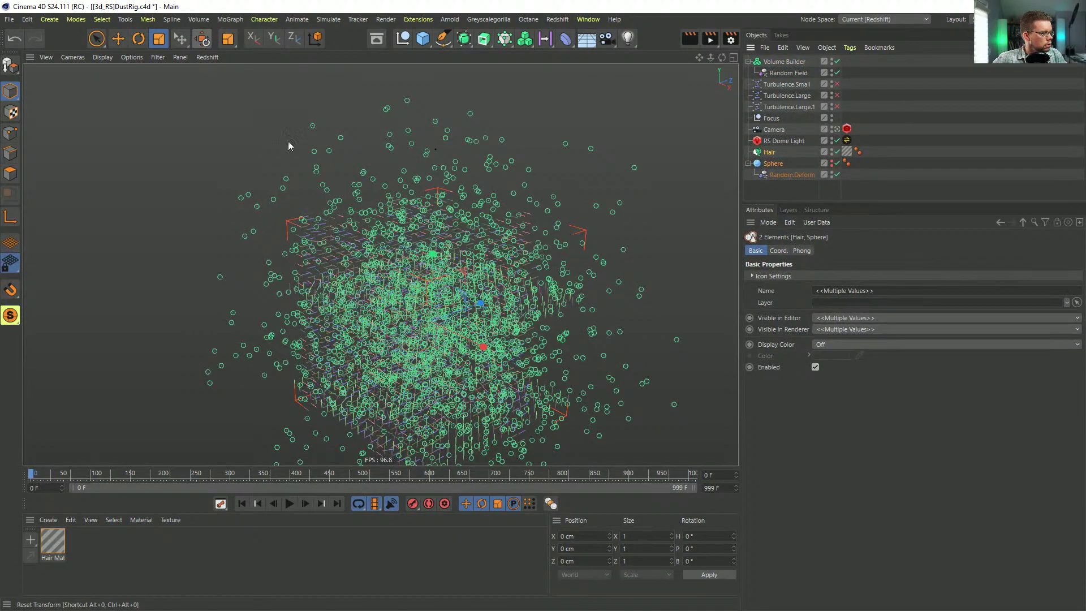
{"action": "scroll", "coordinate": [429, 176], "scroll_direction": "up", "scroll_amount": 5}
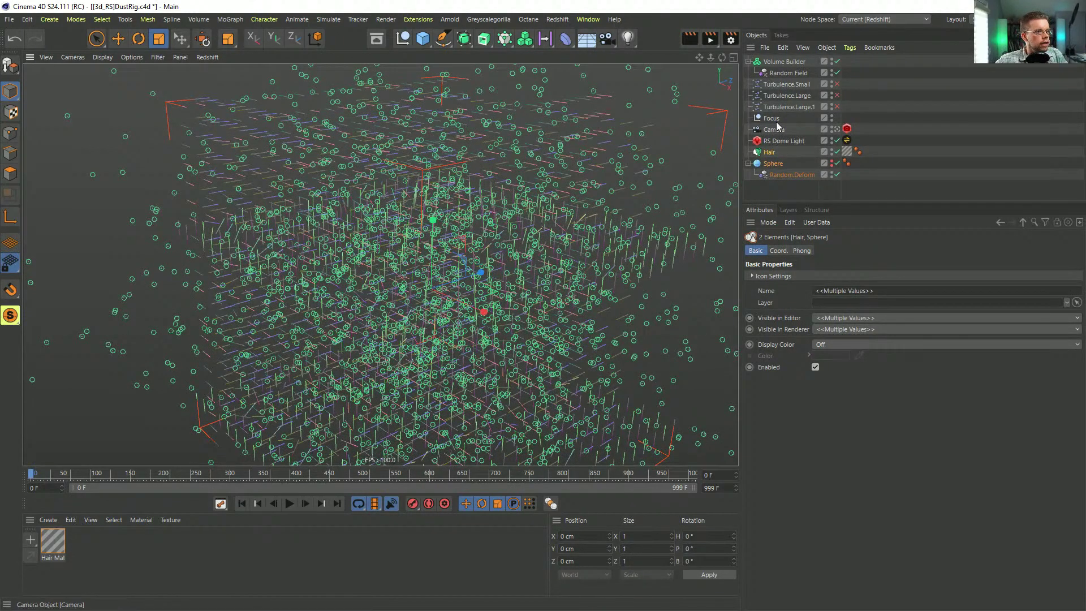
Step: Add a Field Force and link the Volume Builder to its field list as a Volume Object
{"action": "left_click", "coordinate": [780, 63]}
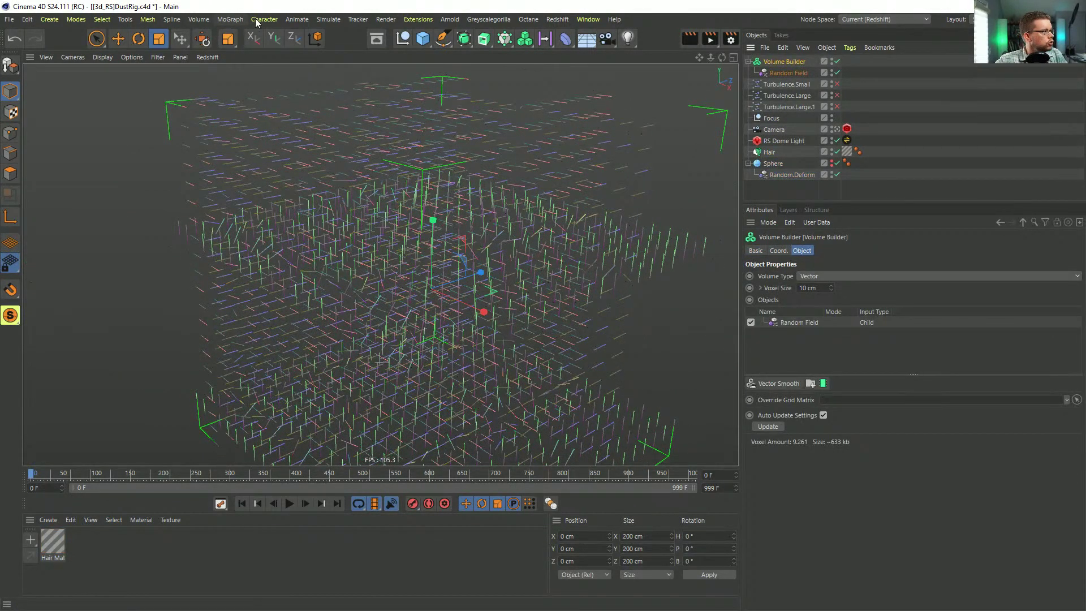
{"action": "left_click", "coordinate": [237, 21]}
{"action": "mouse_move", "coordinate": [322, 21]}
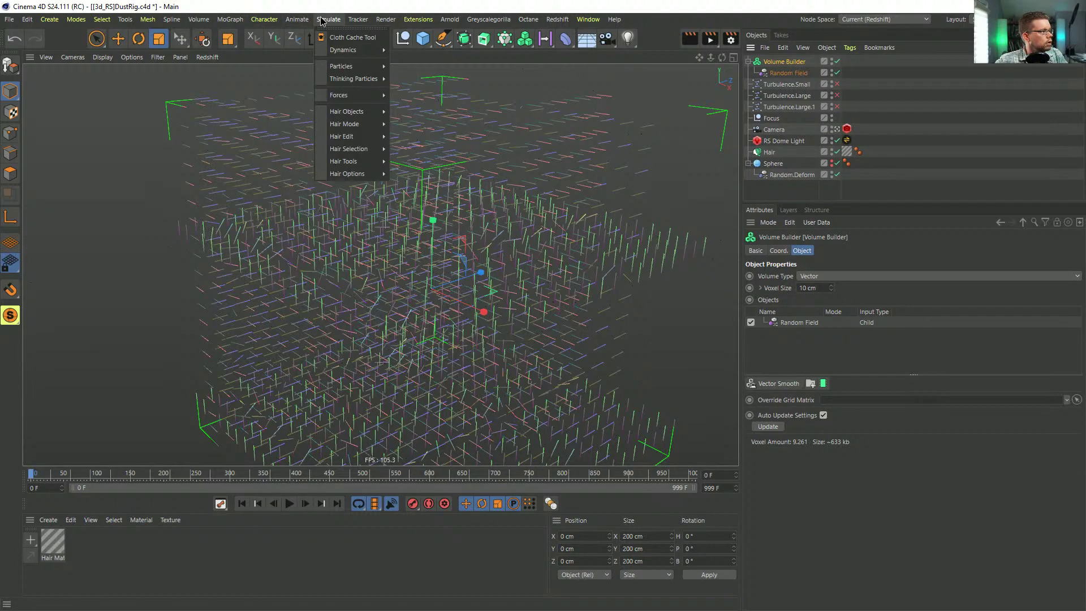
{"action": "mouse_move", "coordinate": [339, 95]}
{"action": "left_click", "coordinate": [417, 132]}
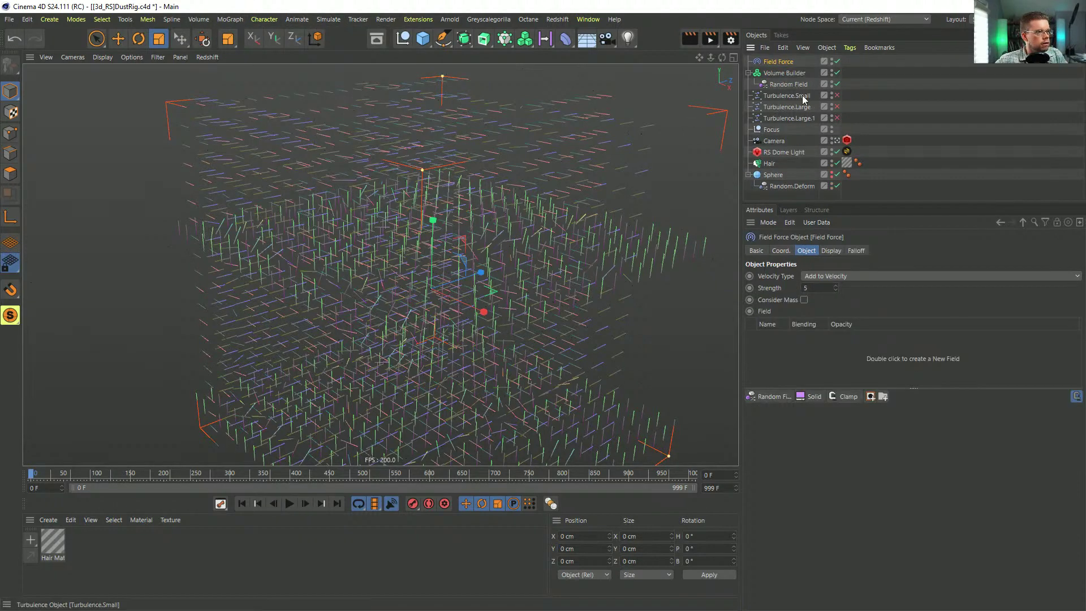
{"action": "left_click_drag", "start_coordinate": [786, 72], "coordinate": [826, 378]}
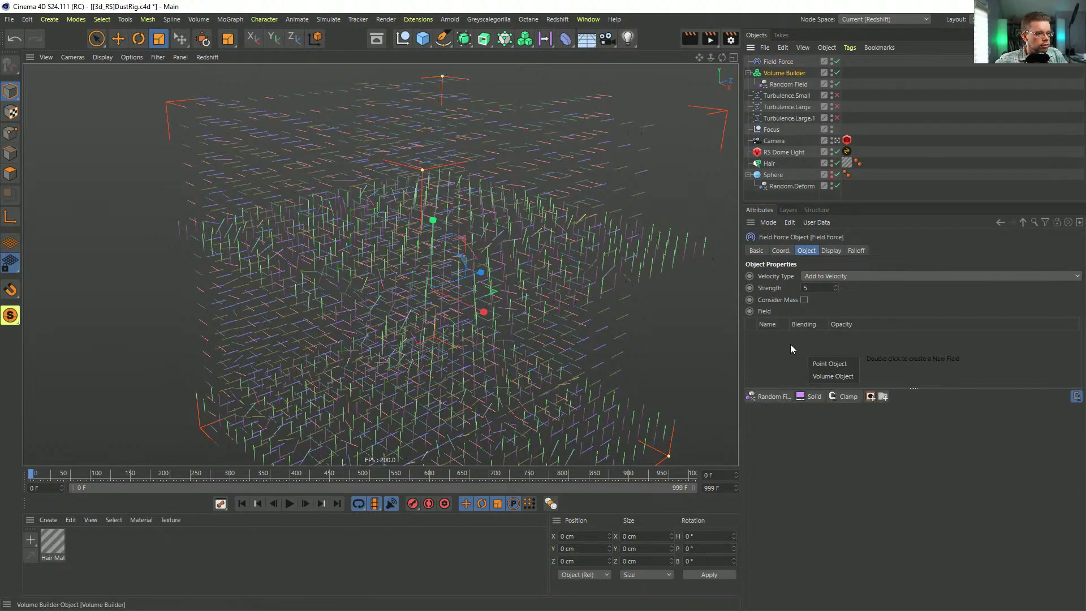
{"action": "left_click", "coordinate": [832, 377]}
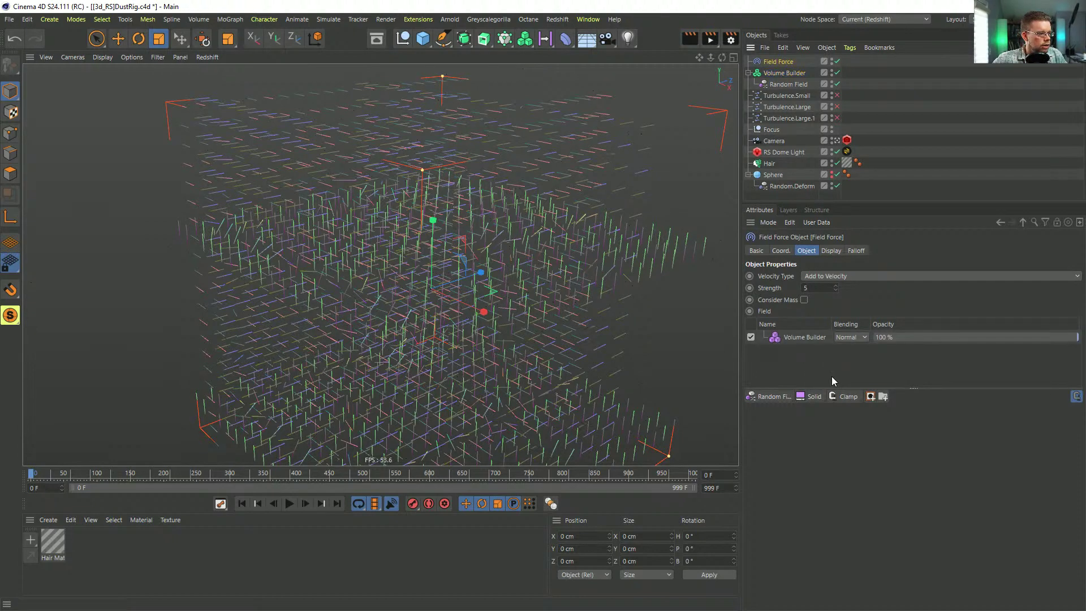
Step: Hide the Volume Builder in the viewport and raise the Field Force's display line density close to its maximum
{"action": "left_click", "coordinate": [831, 71]}
{"action": "left_click_drag", "start_coordinate": [416, 310], "coordinate": [405, 293], "text": "alt"}
{"action": "left_click", "coordinate": [852, 253]}
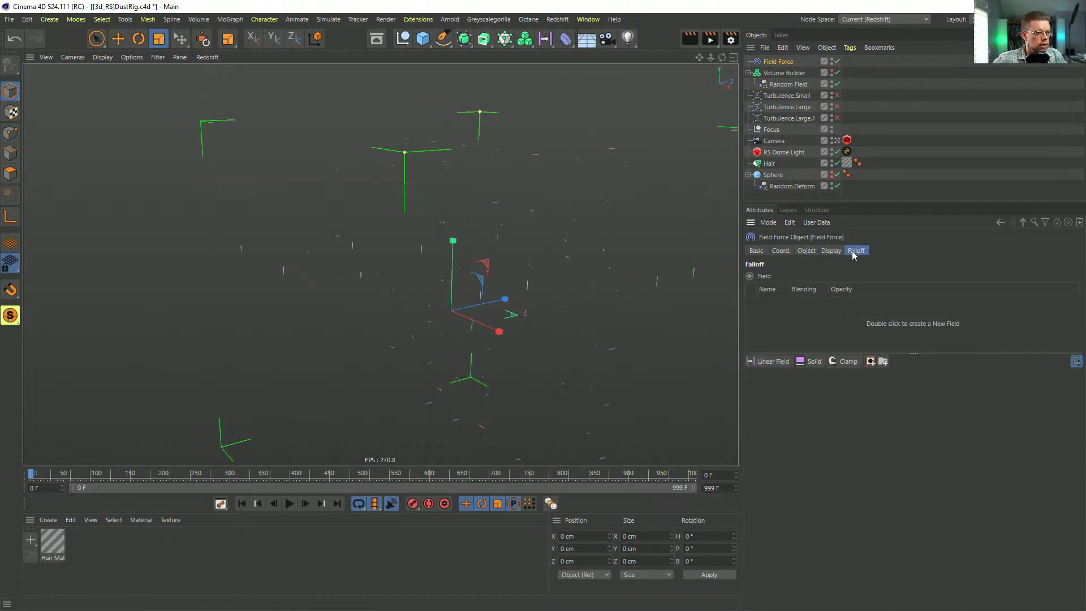
{"action": "left_click", "coordinate": [831, 250]}
{"action": "left_click_drag", "start_coordinate": [886, 302], "coordinate": [1076, 301]}
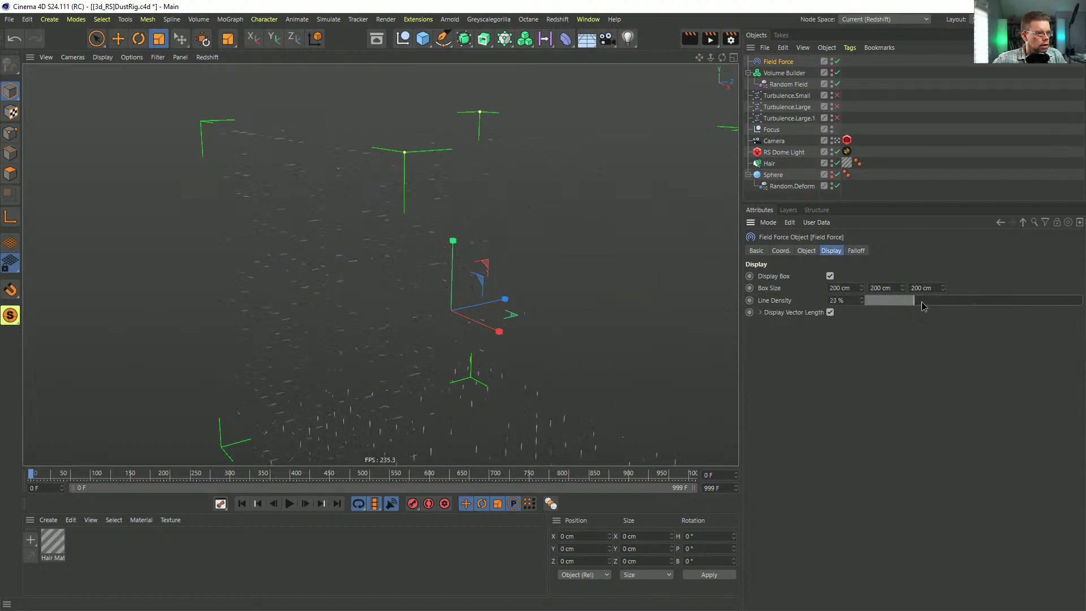
{"action": "left_click_drag", "start_coordinate": [693, 304], "coordinate": [714, 206], "text": "alt"}
Step: Play the hair-particle simulation with the Hair object selected, inspect the motion from another angle, and rewind to the start
{"action": "left_click", "coordinate": [786, 167]}
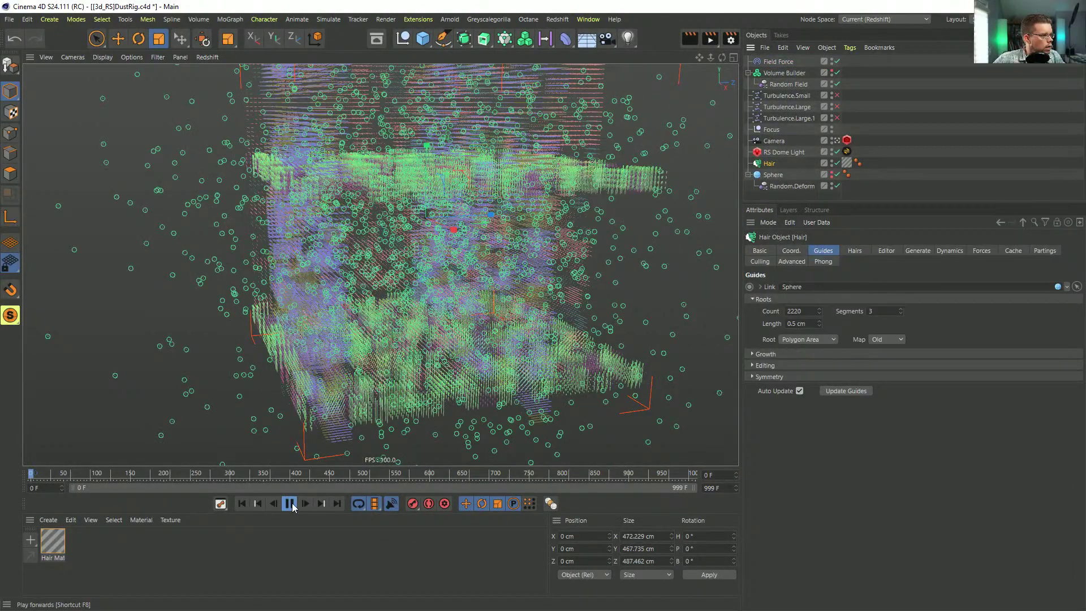
{"action": "left_click_drag", "start_coordinate": [521, 255], "coordinate": [452, 290], "text": "alt"}
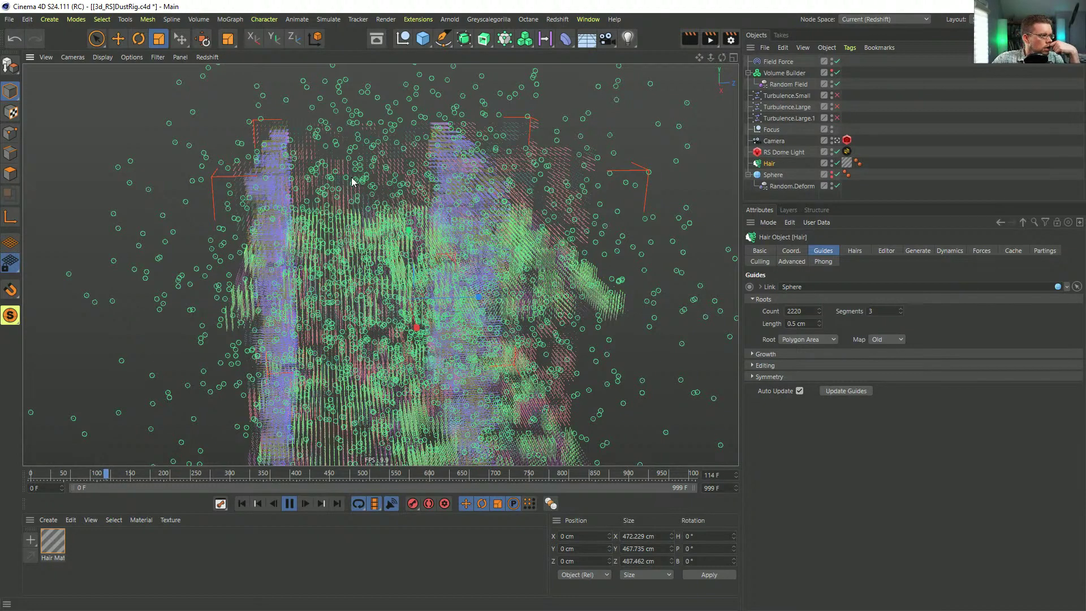
{"action": "left_click", "coordinate": [290, 504]}
{"action": "left_click", "coordinate": [252, 508]}
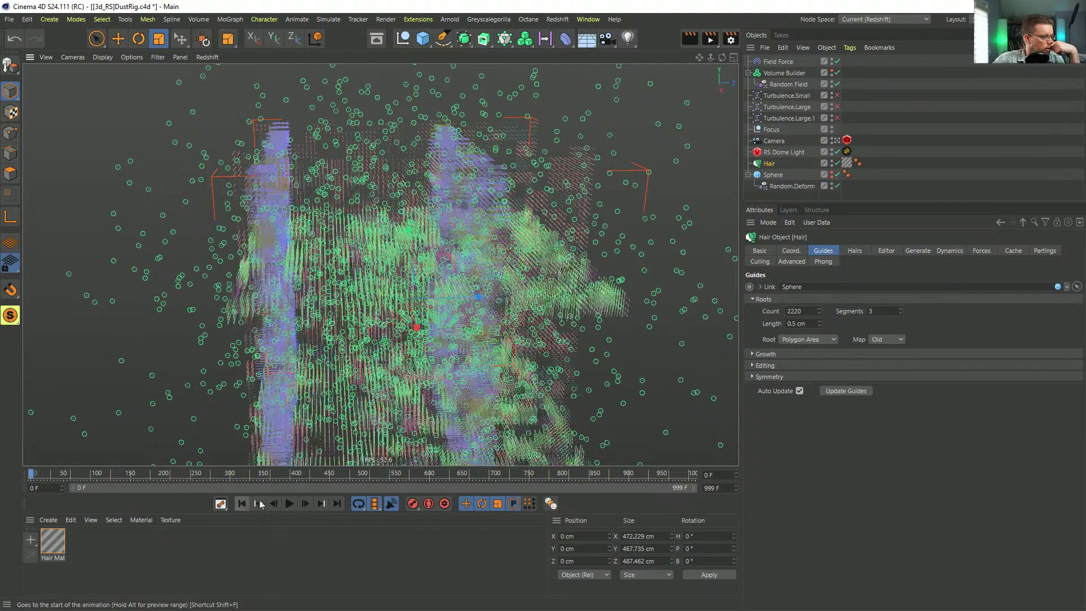
Step: Add a Vector Smooth filter above the Random Field in the Volume Builder and set its strength to 12 %
{"action": "left_click", "coordinate": [786, 76]}
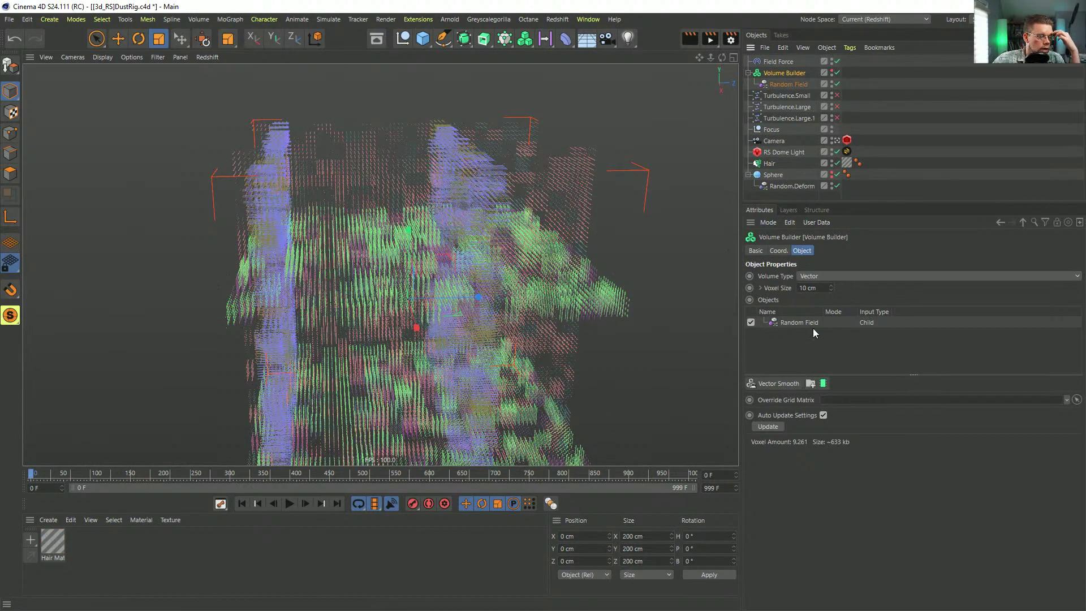
{"action": "left_click_drag", "start_coordinate": [815, 375], "coordinate": [792, 377]}
{"action": "left_click", "coordinate": [784, 385]}
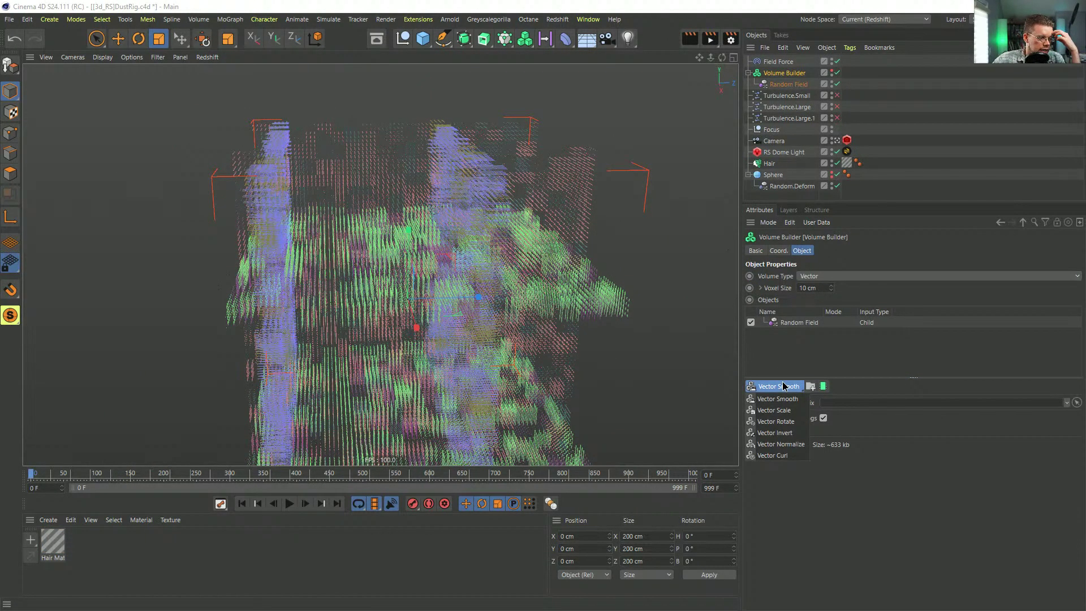
{"action": "left_click", "coordinate": [779, 399]}
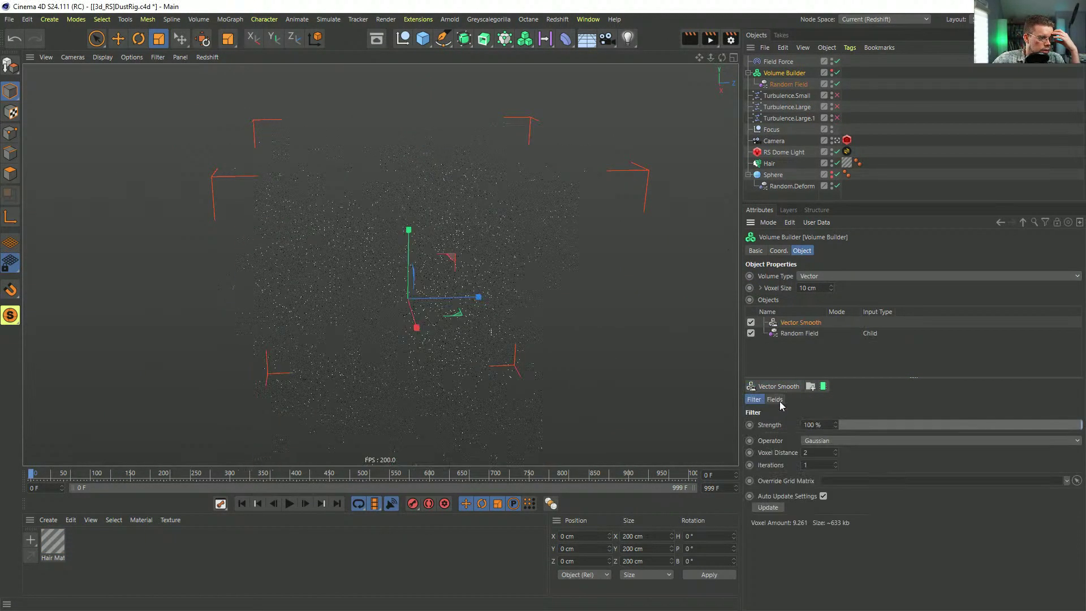
{"action": "left_click_drag", "start_coordinate": [449, 261], "coordinate": [418, 294], "text": "alt"}
{"action": "left_click", "coordinate": [888, 424]}
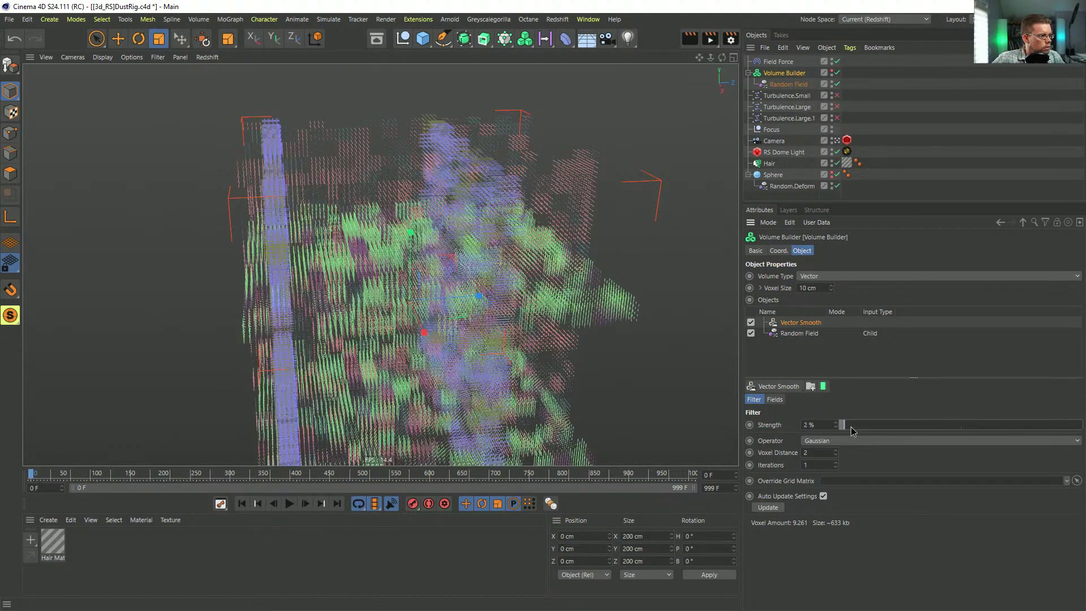
{"action": "left_click", "coordinate": [868, 425]}
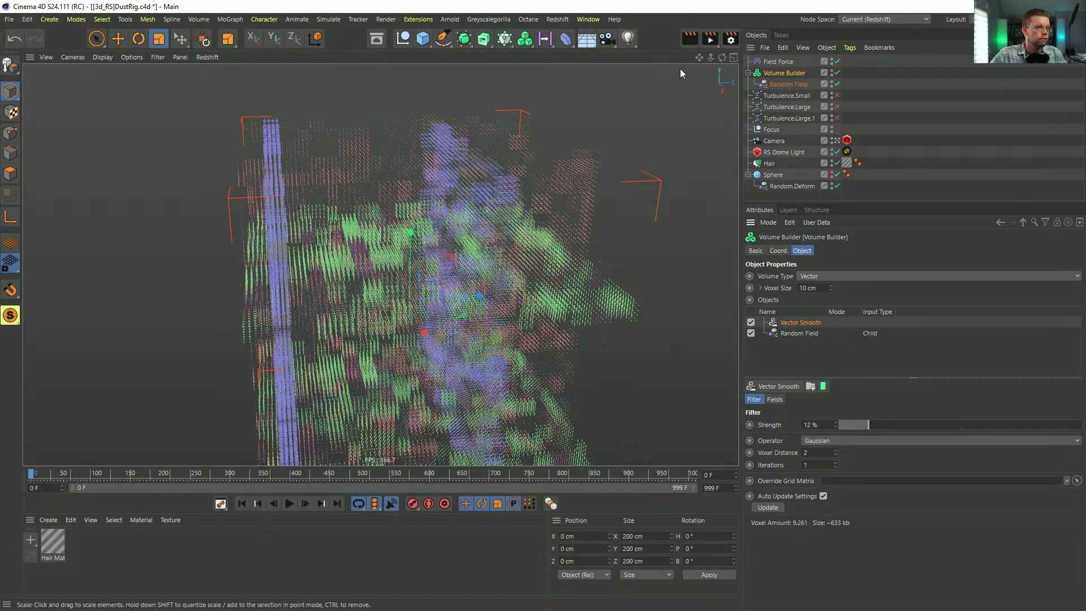
{"action": "left_click_drag", "start_coordinate": [478, 266], "coordinate": [528, 277], "text": "alt"}
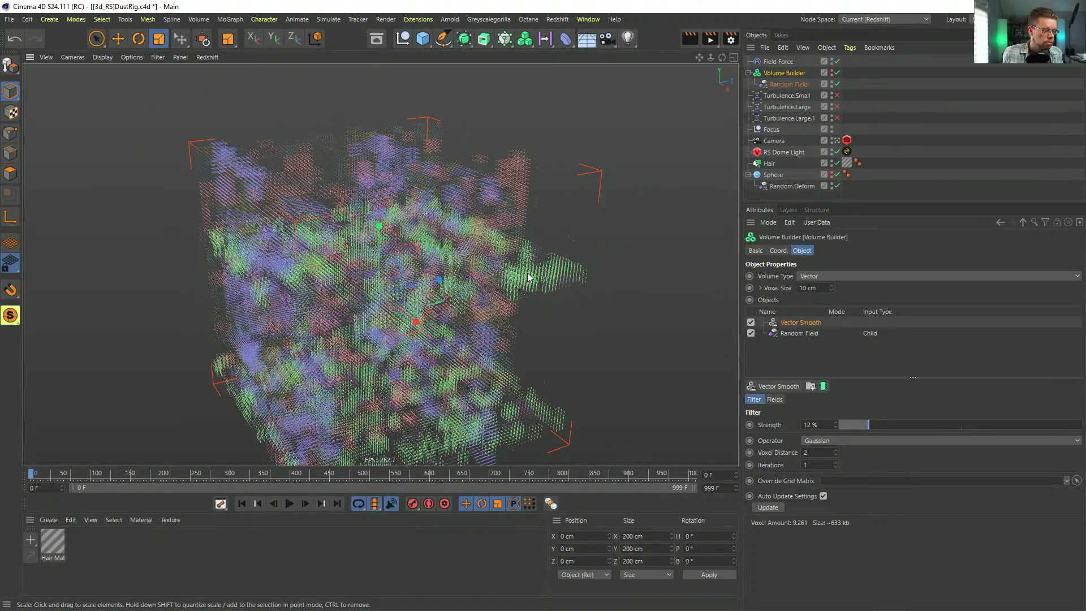